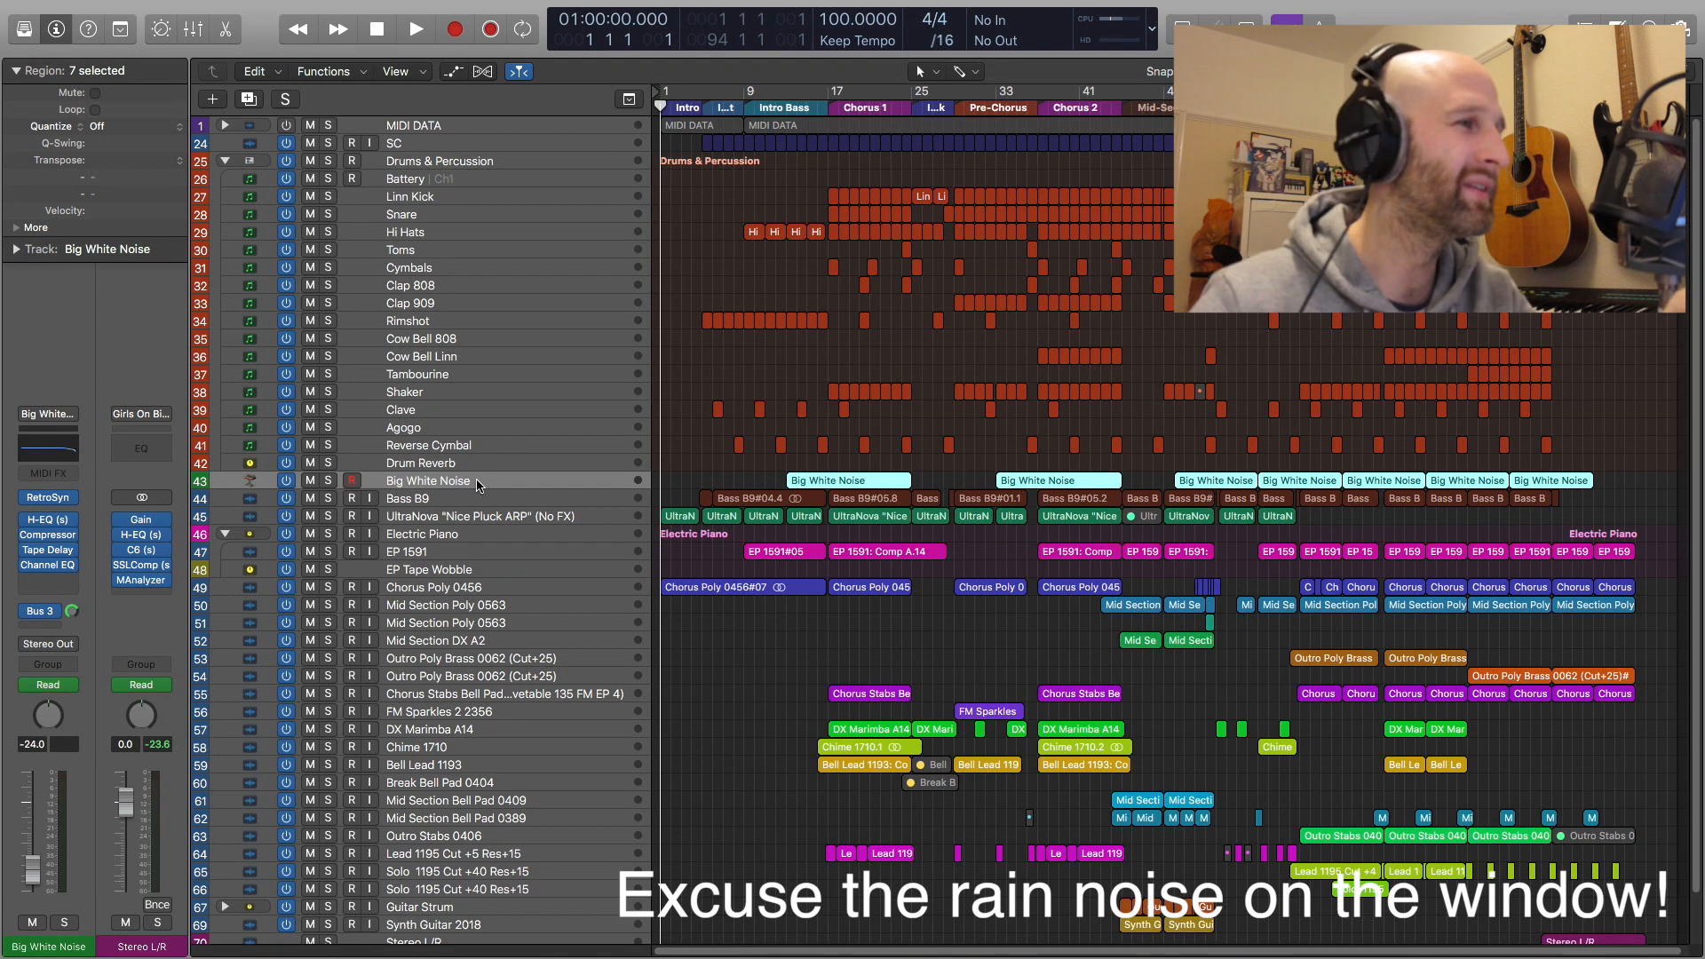
Step through the tracks from Bass B9 down to Chorus Poly 0456, checking each one's regions and channel strip
key(Down)
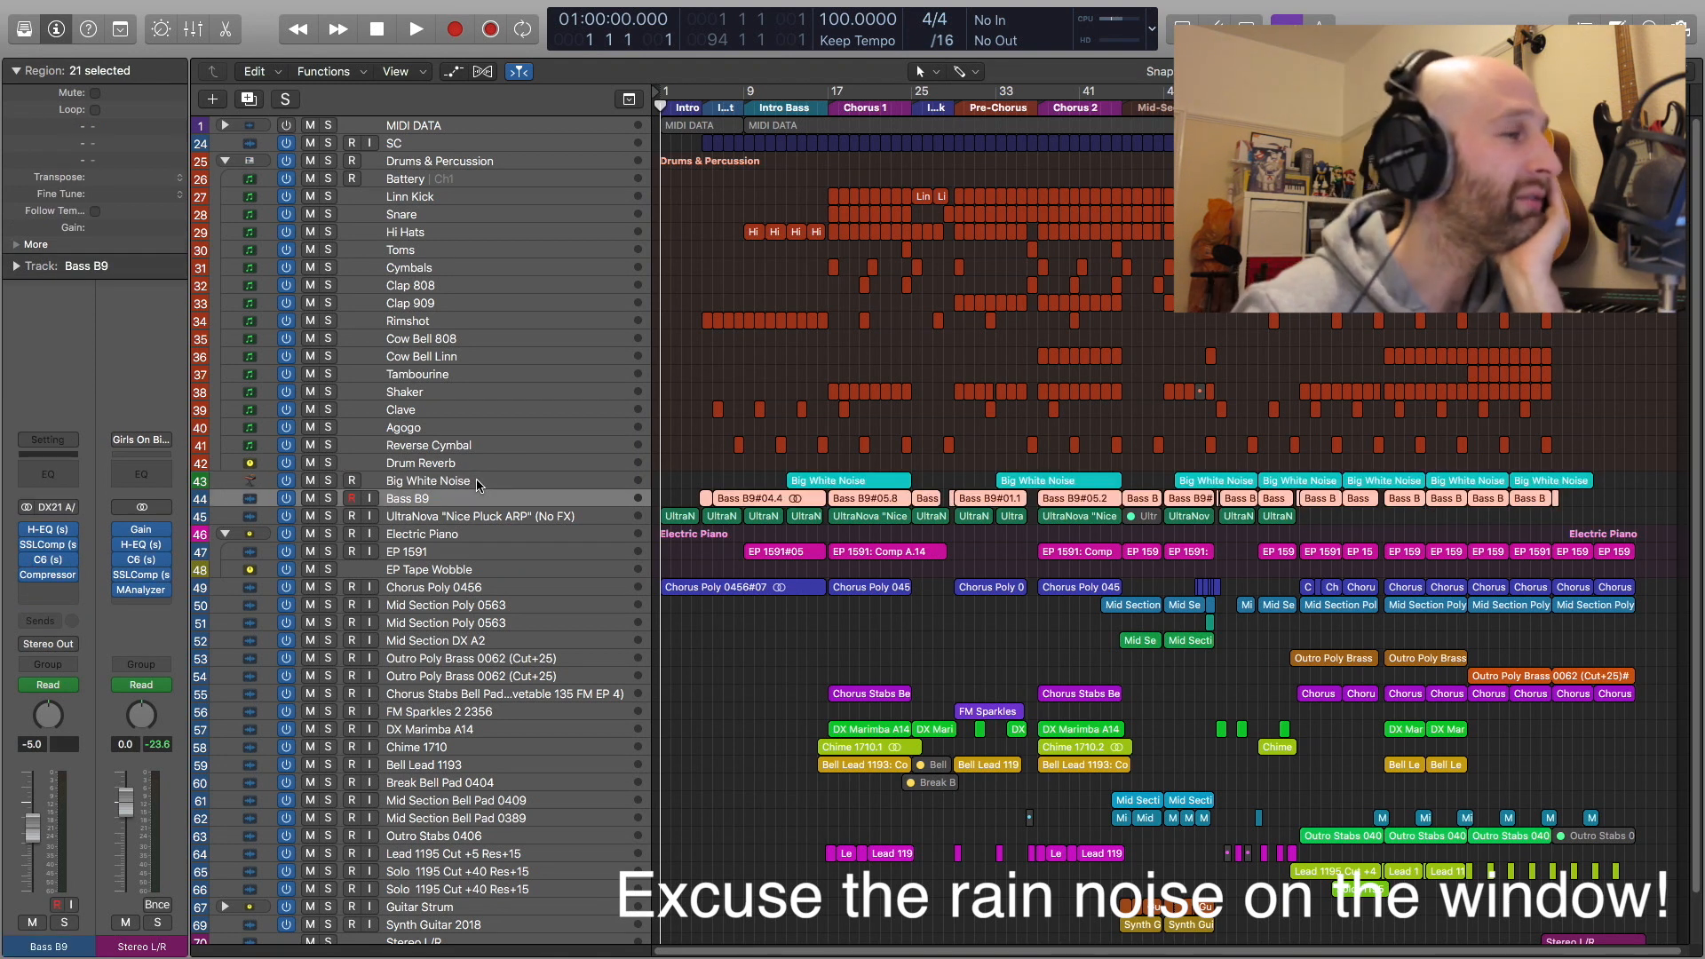
key(Down)
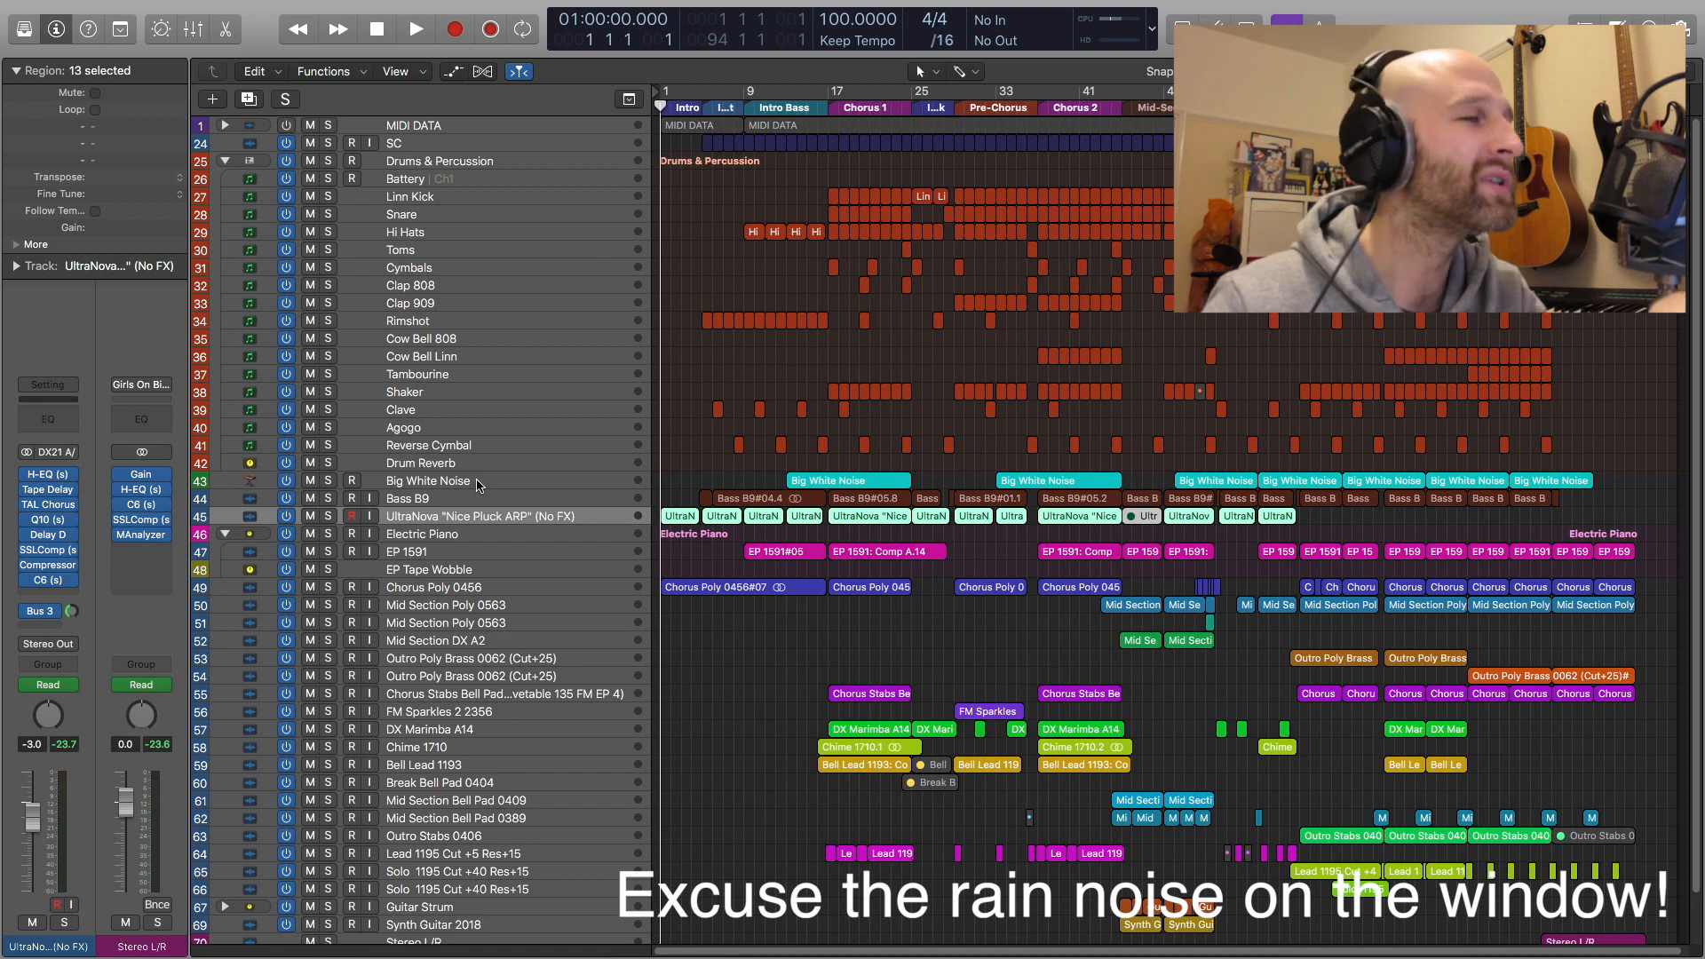
key(Up)
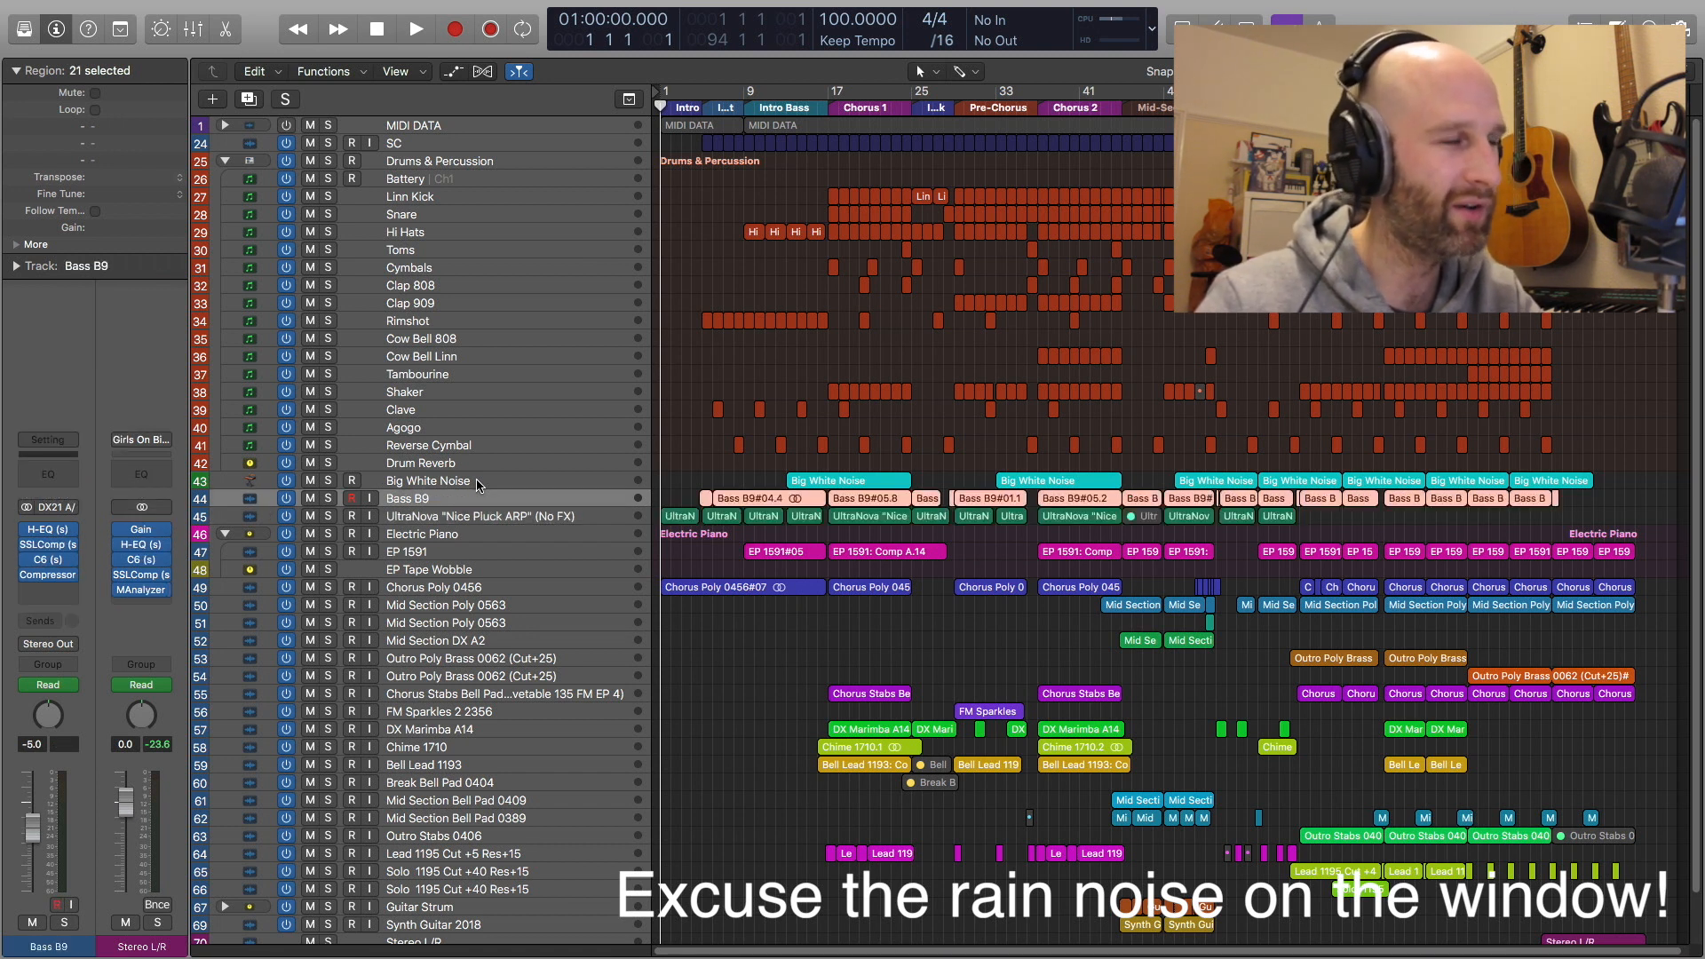
key(Down)
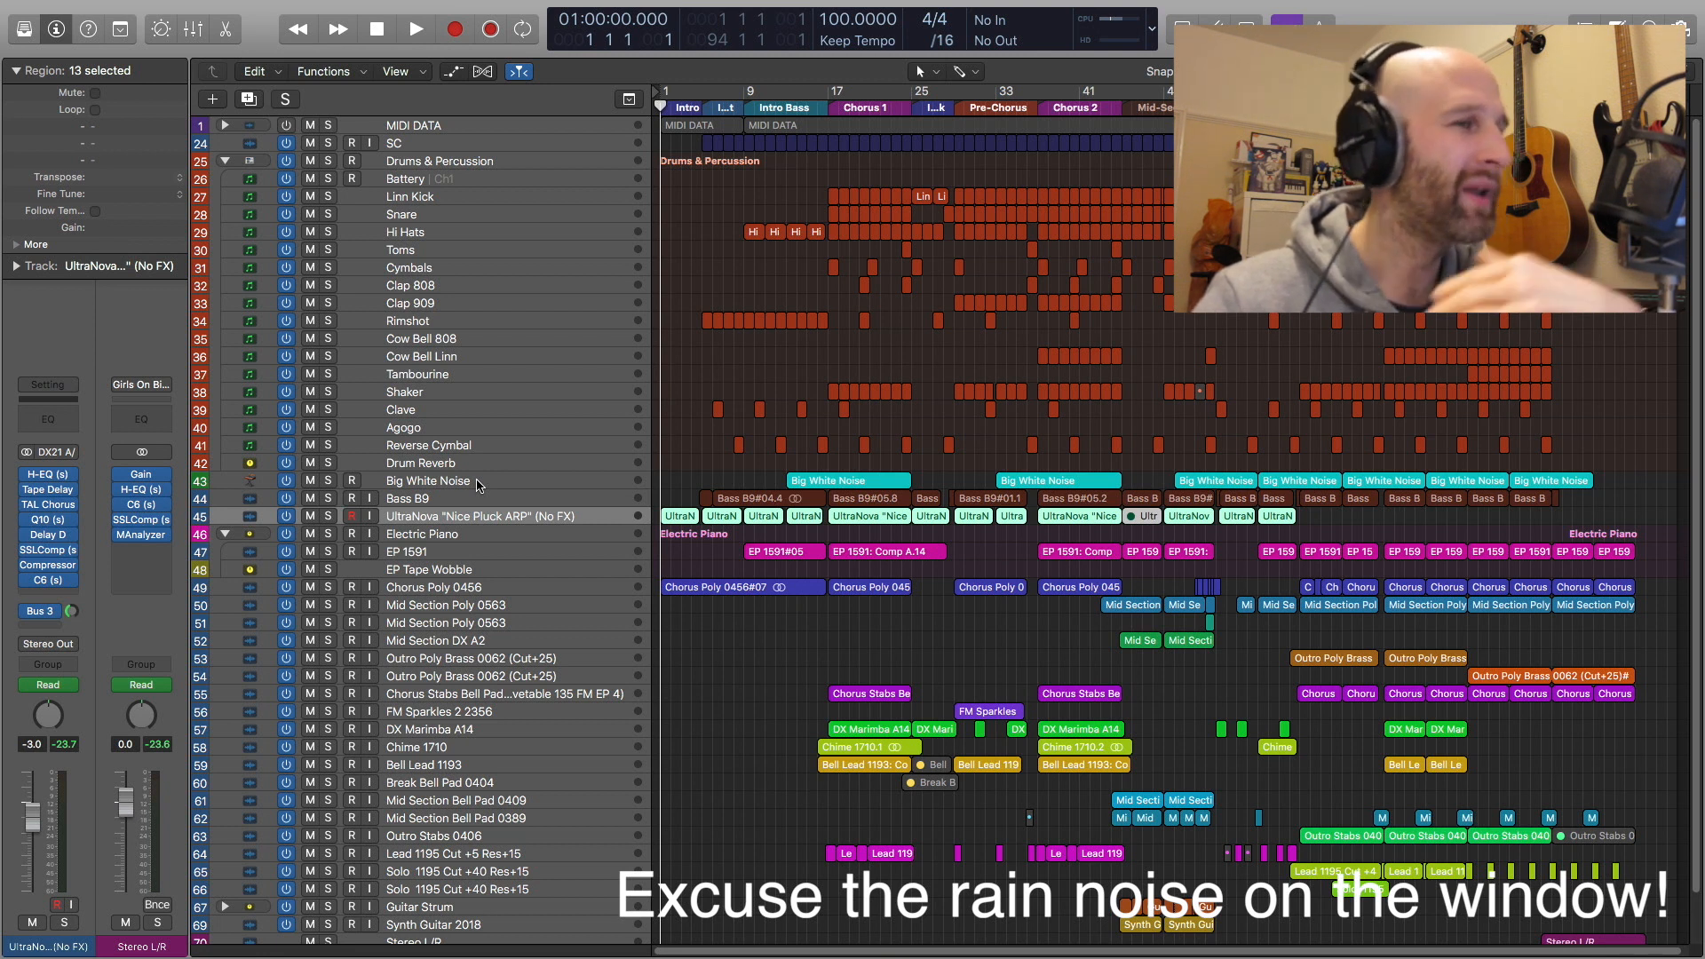
key(Down)
key(Down)
key(Down)
key(Down)
key(Down)
key(Down)
key(Down)
key(Down)
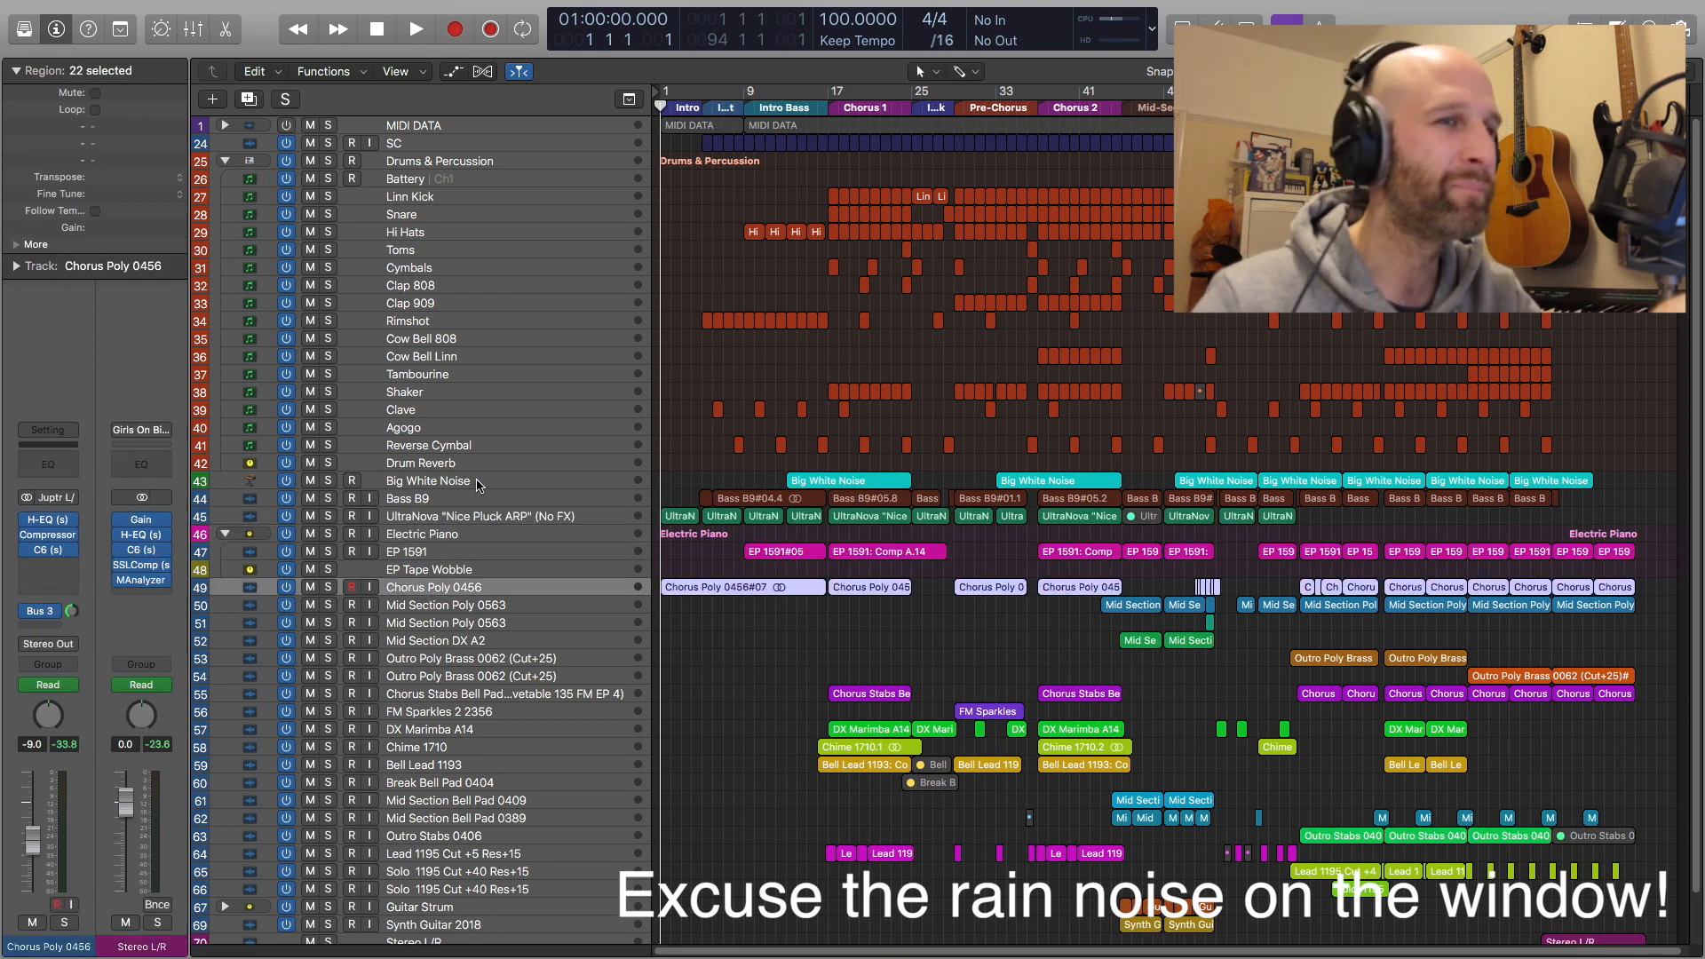
Step on through the synth tracks below Chorus Poly 0456 as far as the second Solo 1195 Cut +40 Res+15 track
key(Down)
key(Down)
key(Down)
key(Down)
key(Down)
key(Down)
key(Down)
key(Down)
key(Down)
key(Down)
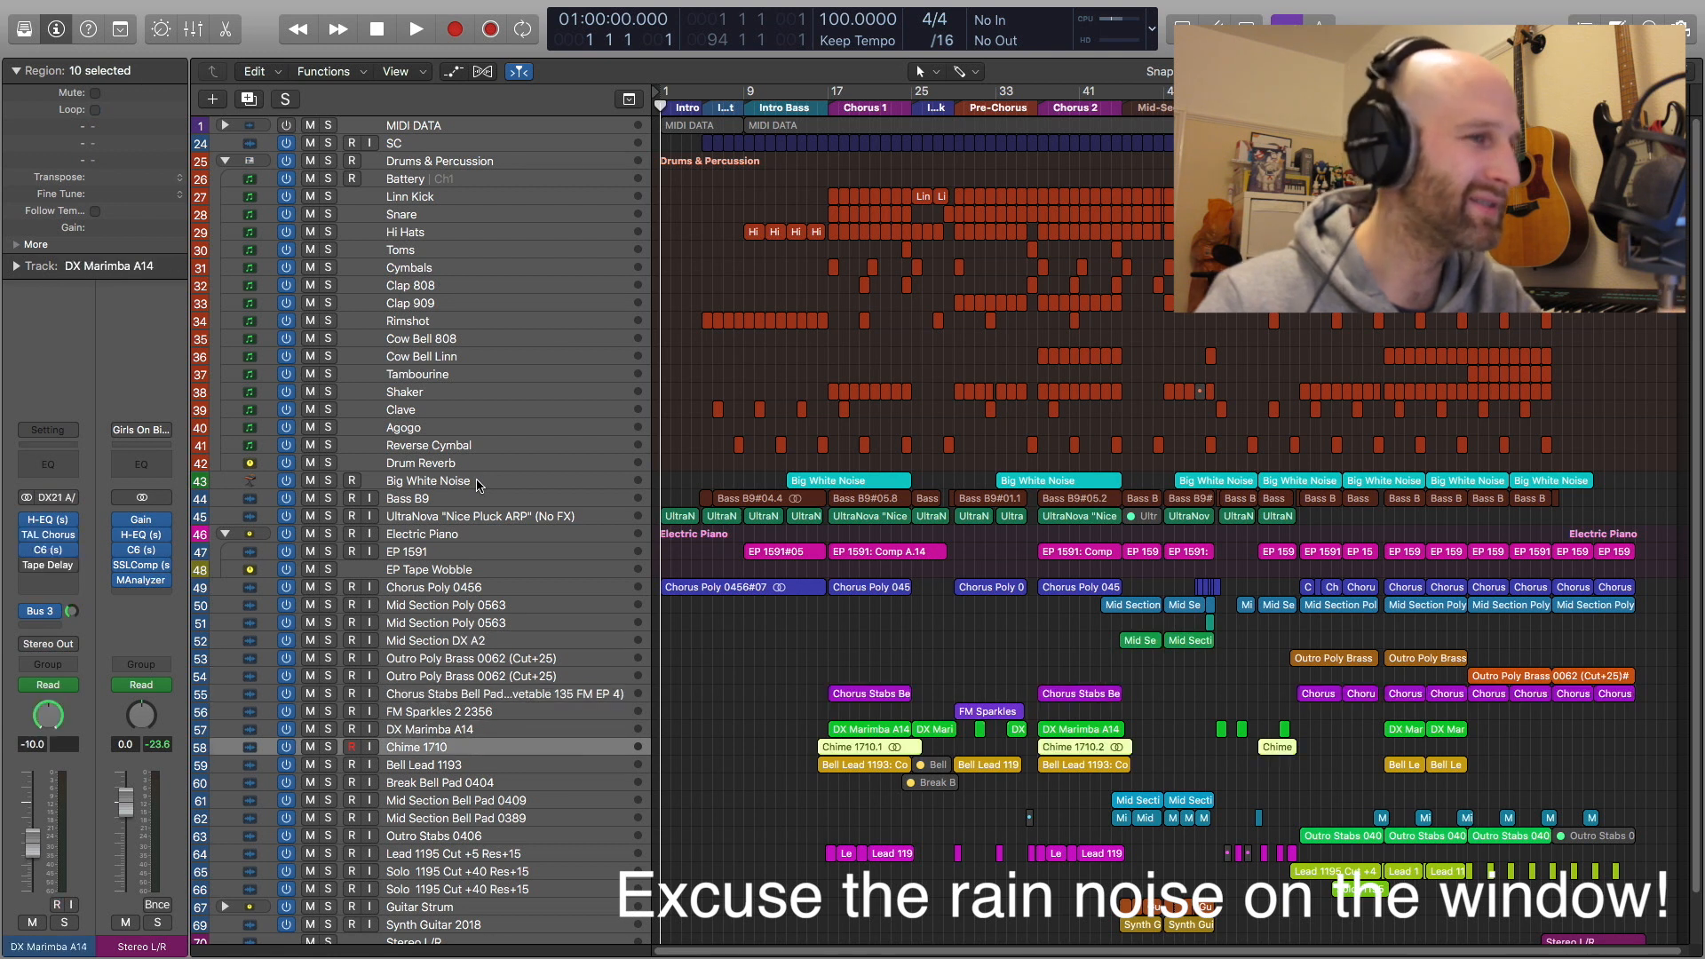
key(Down)
key(Down)
key(Down)
key(Down)
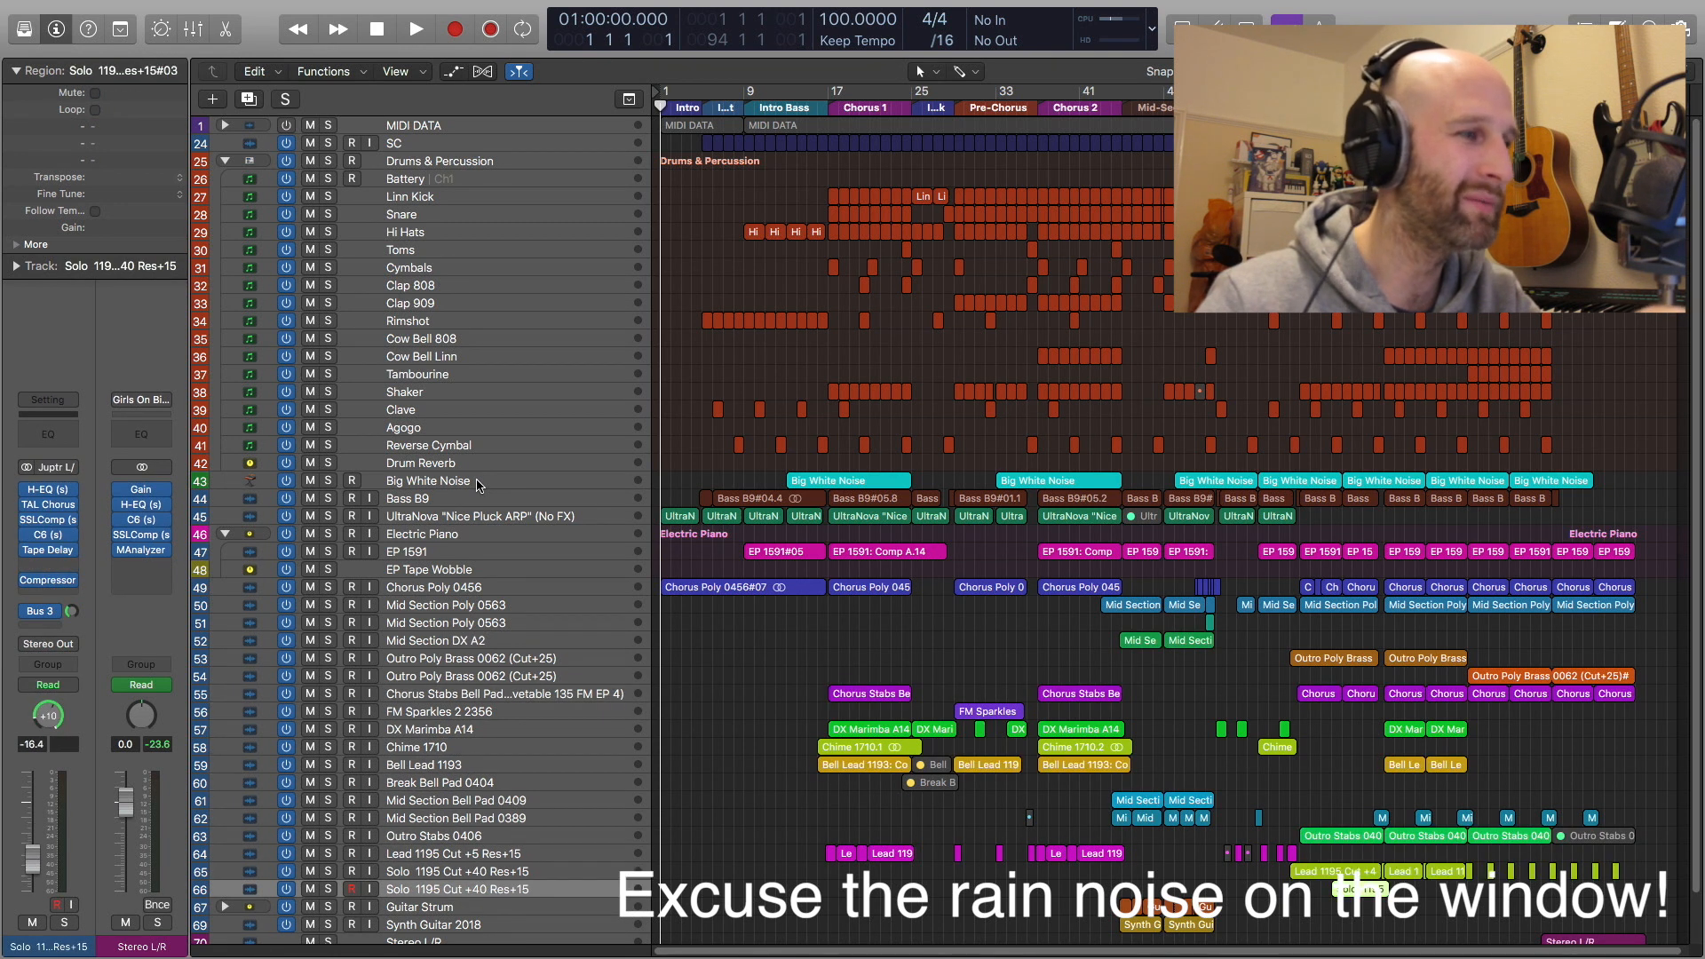
Check the Synth Guitar 2018 track's channel strip and step back up to the first Solo 1195 Cut +40 Res+15 track
scroll(561, 468, down, 2)
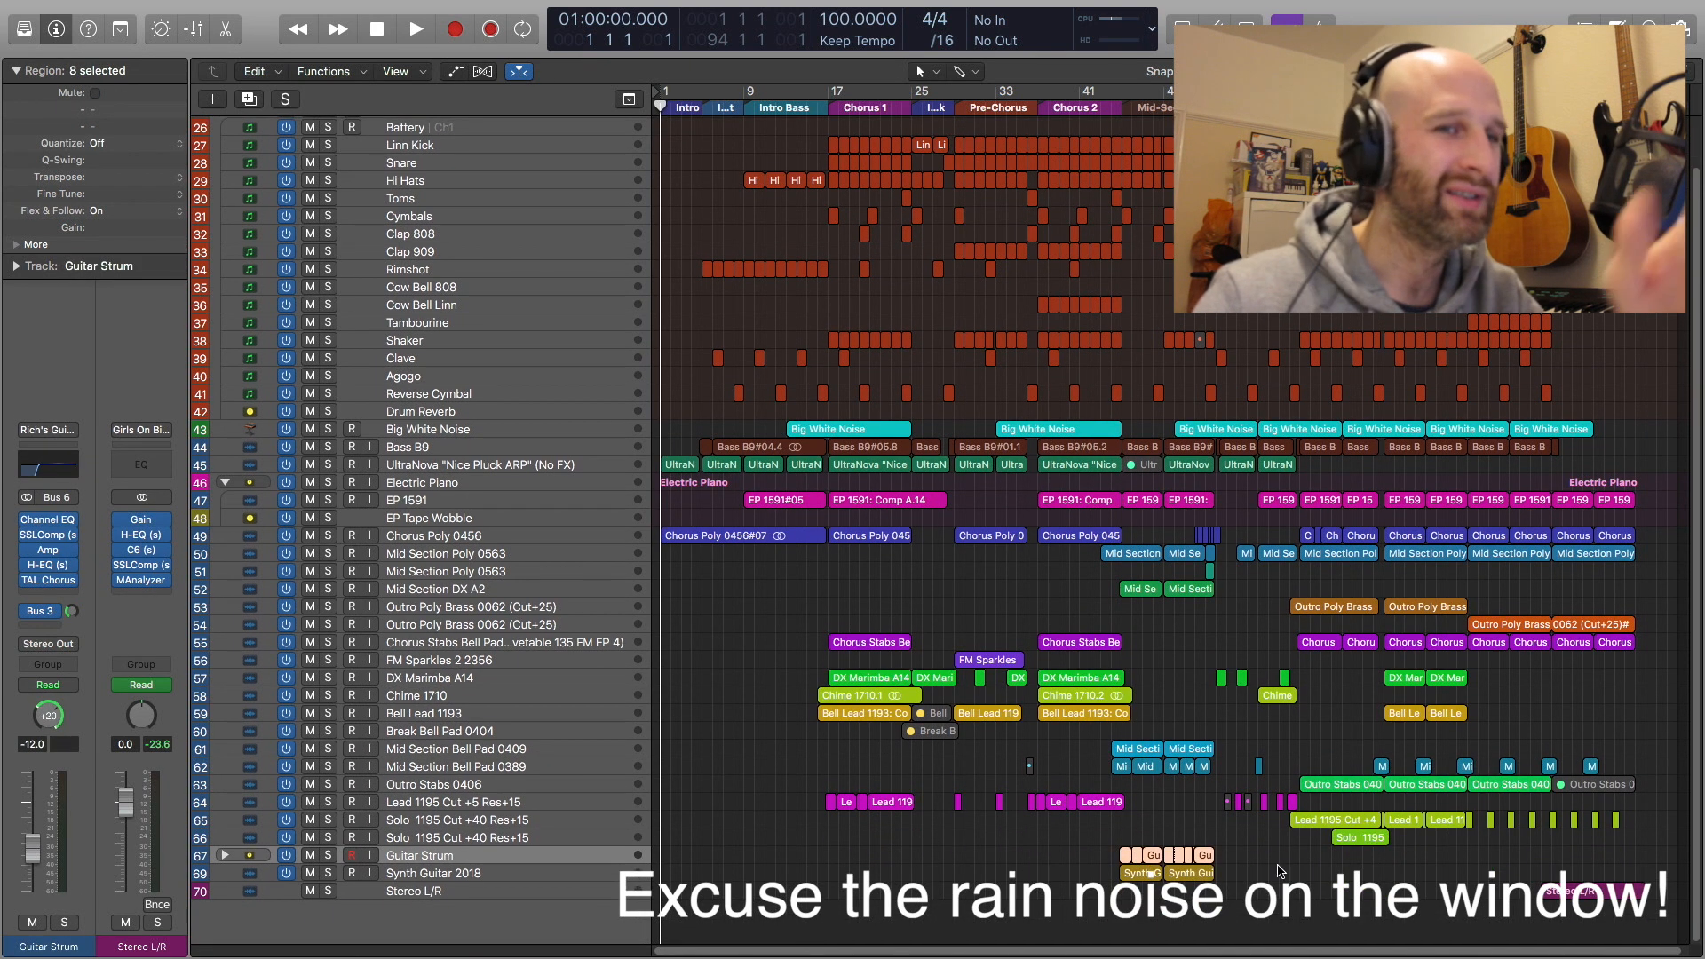
click(528, 878)
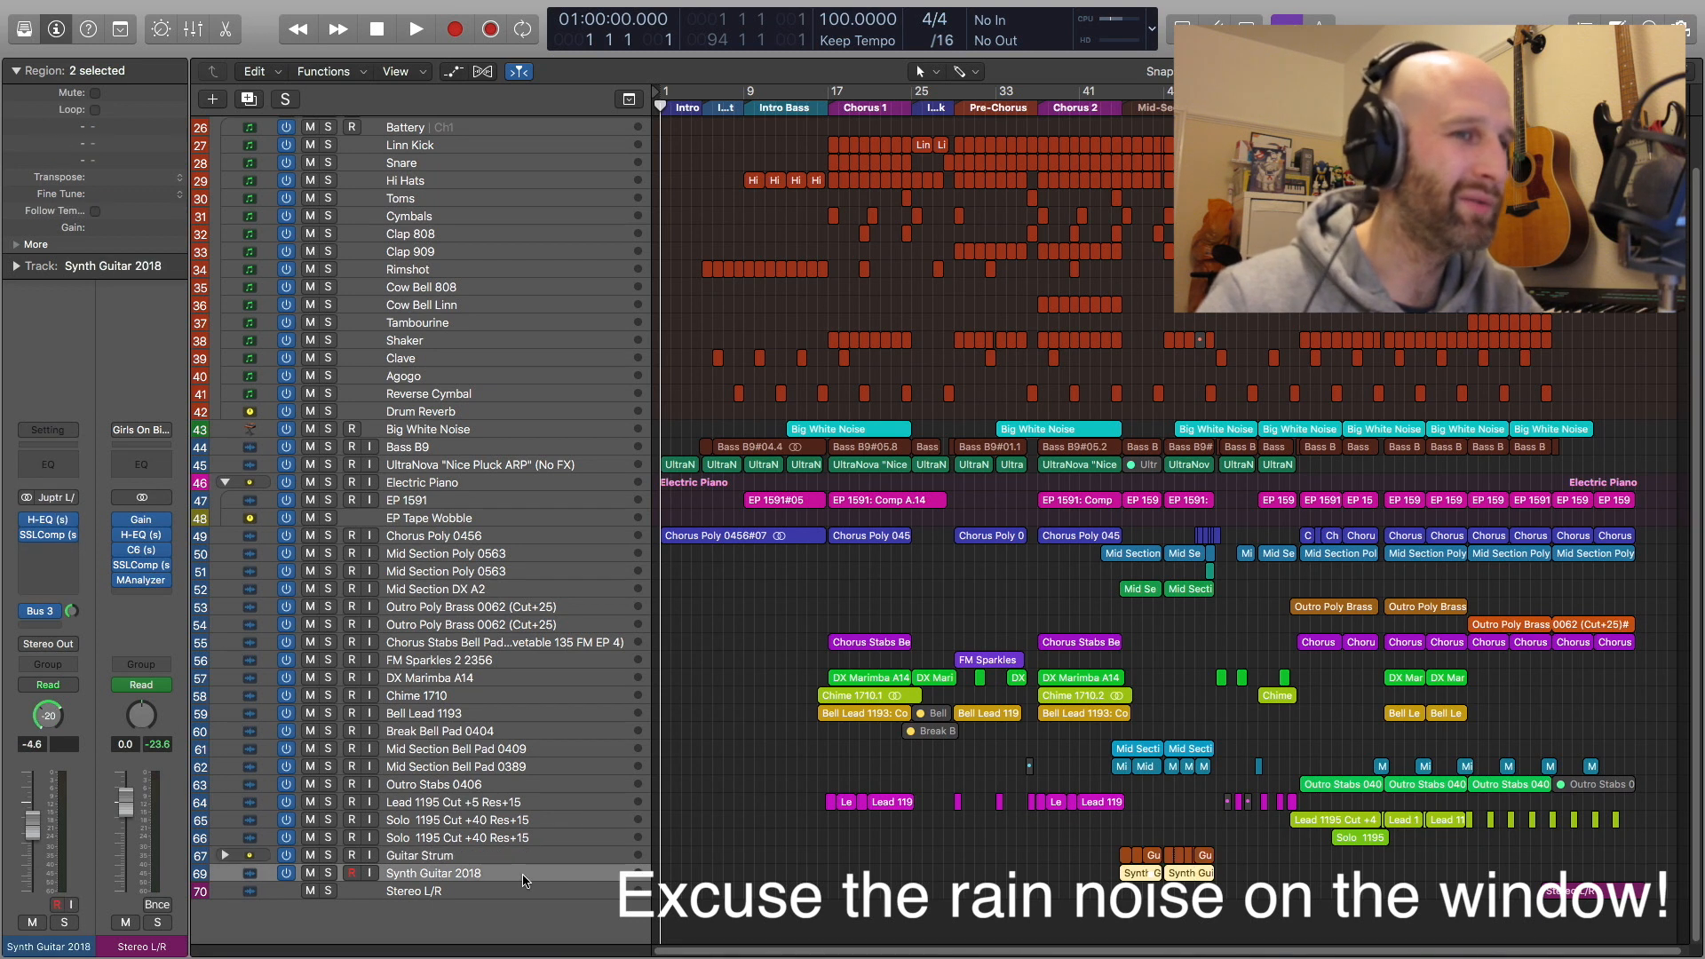
key(Up)
key(Up)
key(Up)
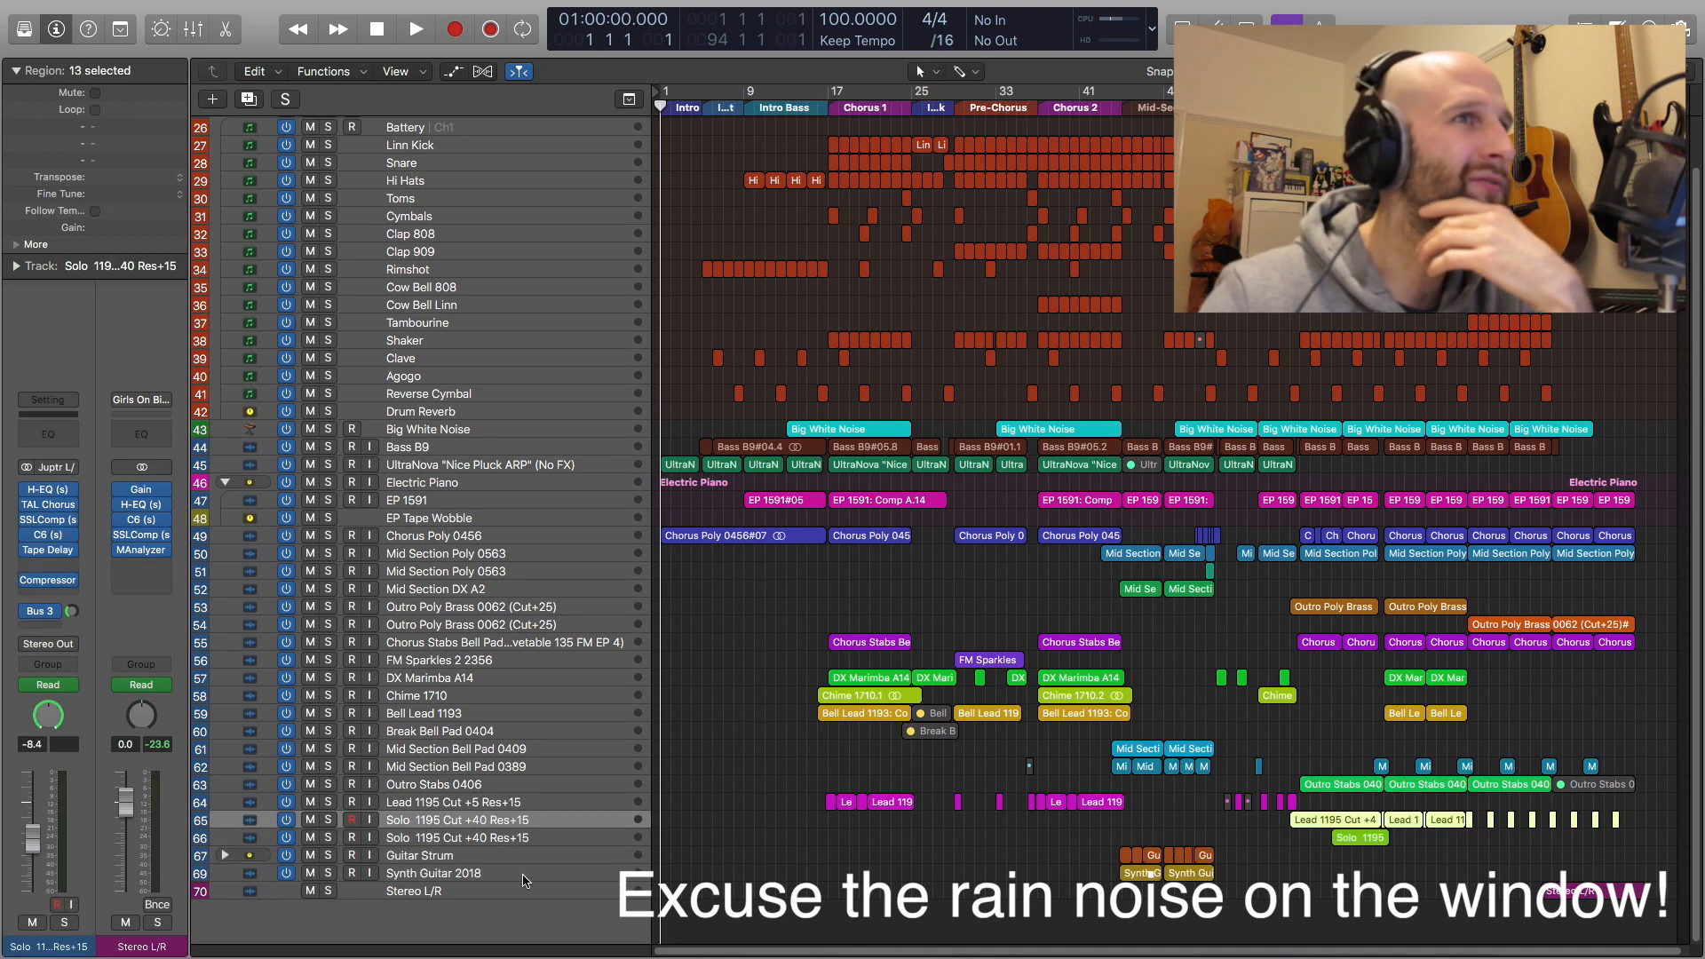
Enlarge the track rows and review the arrangement from the drums down to Stereo L/R, selecting the Big White Noise track on the way
scroll(736, 834, up, 3)
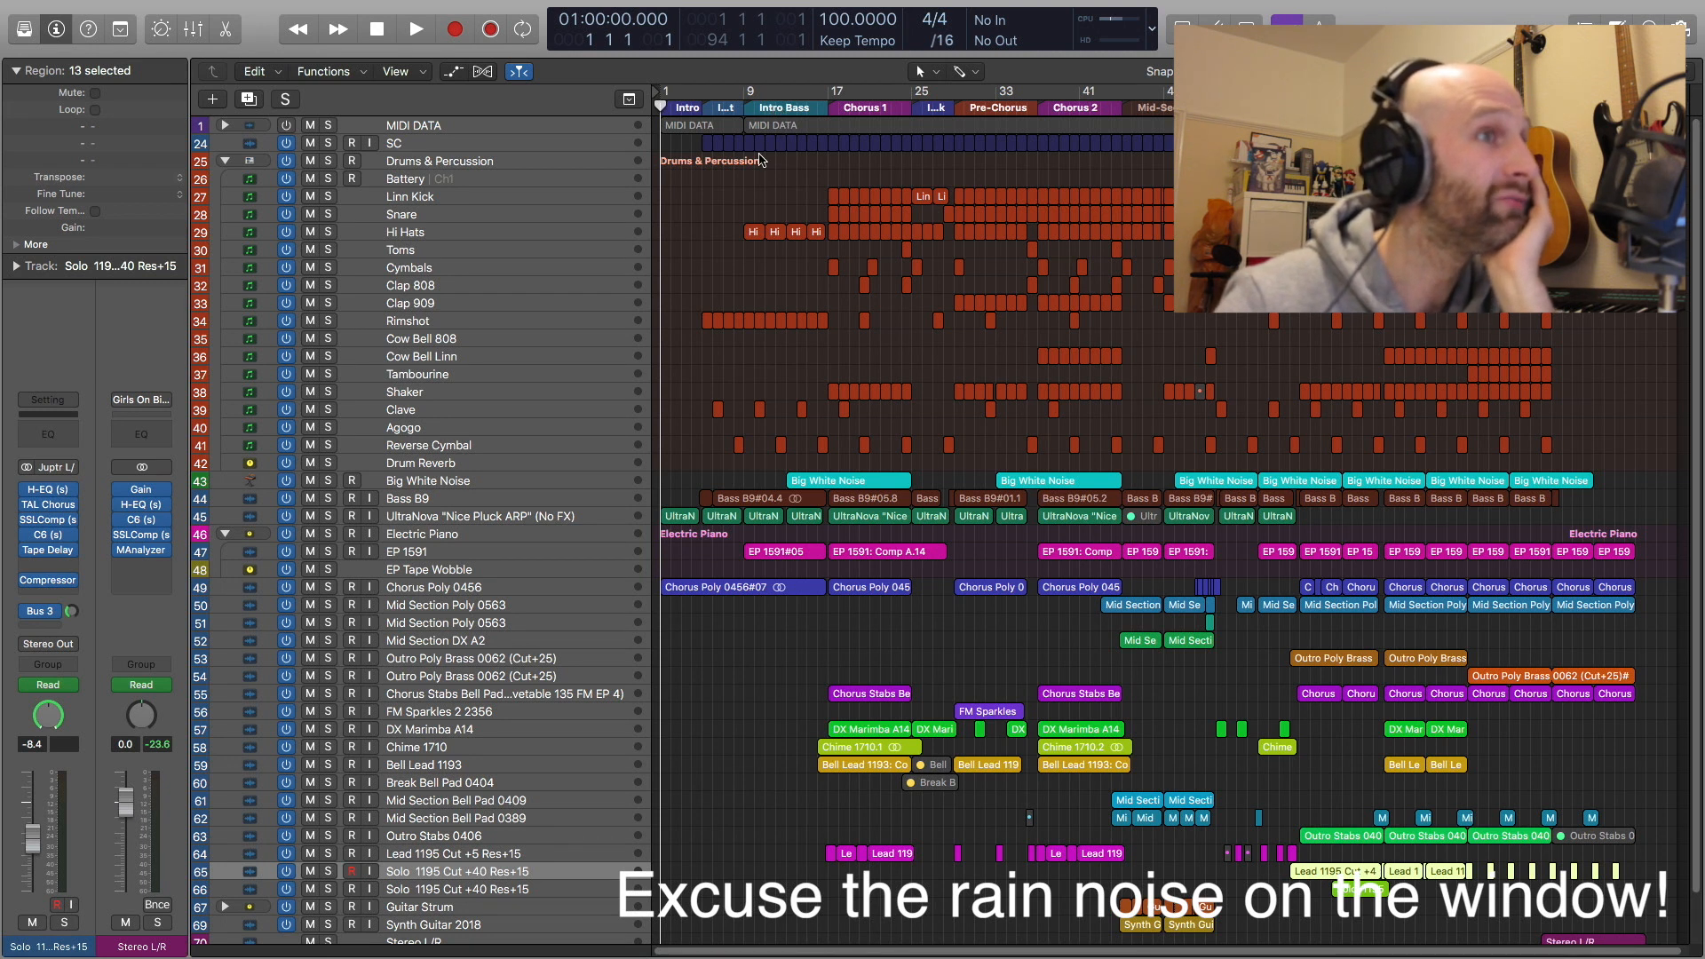
scroll(859, 571, up, 5)
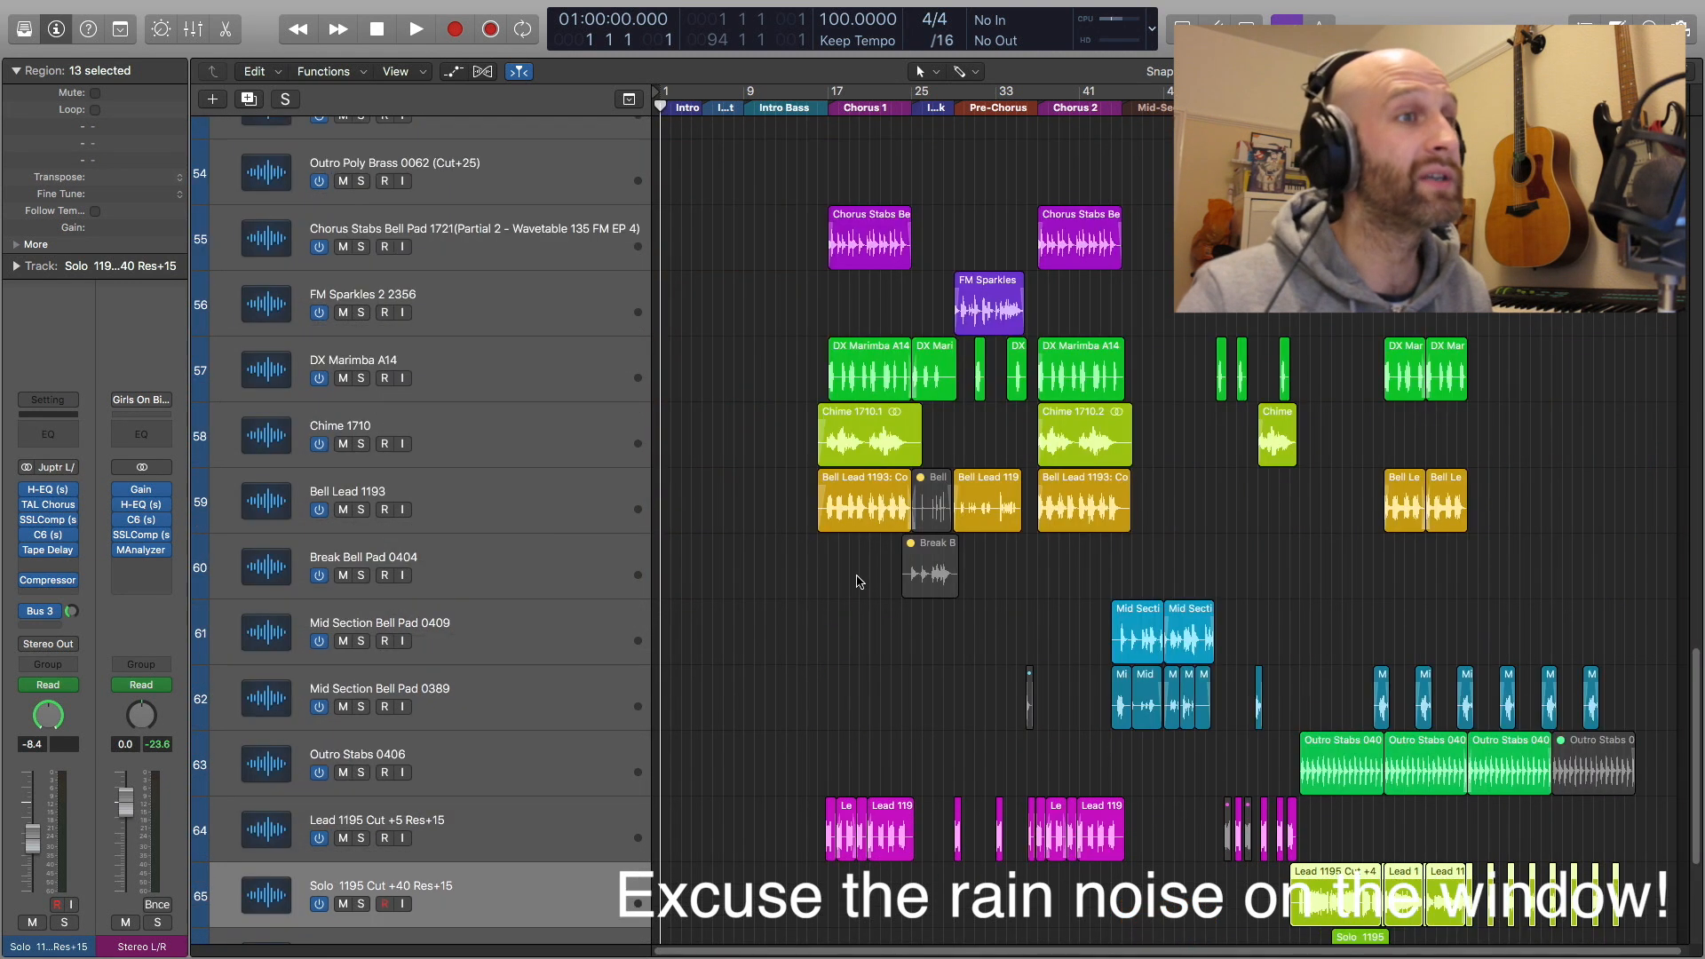
scroll(860, 573, up, 10)
scroll(861, 568, down, 1)
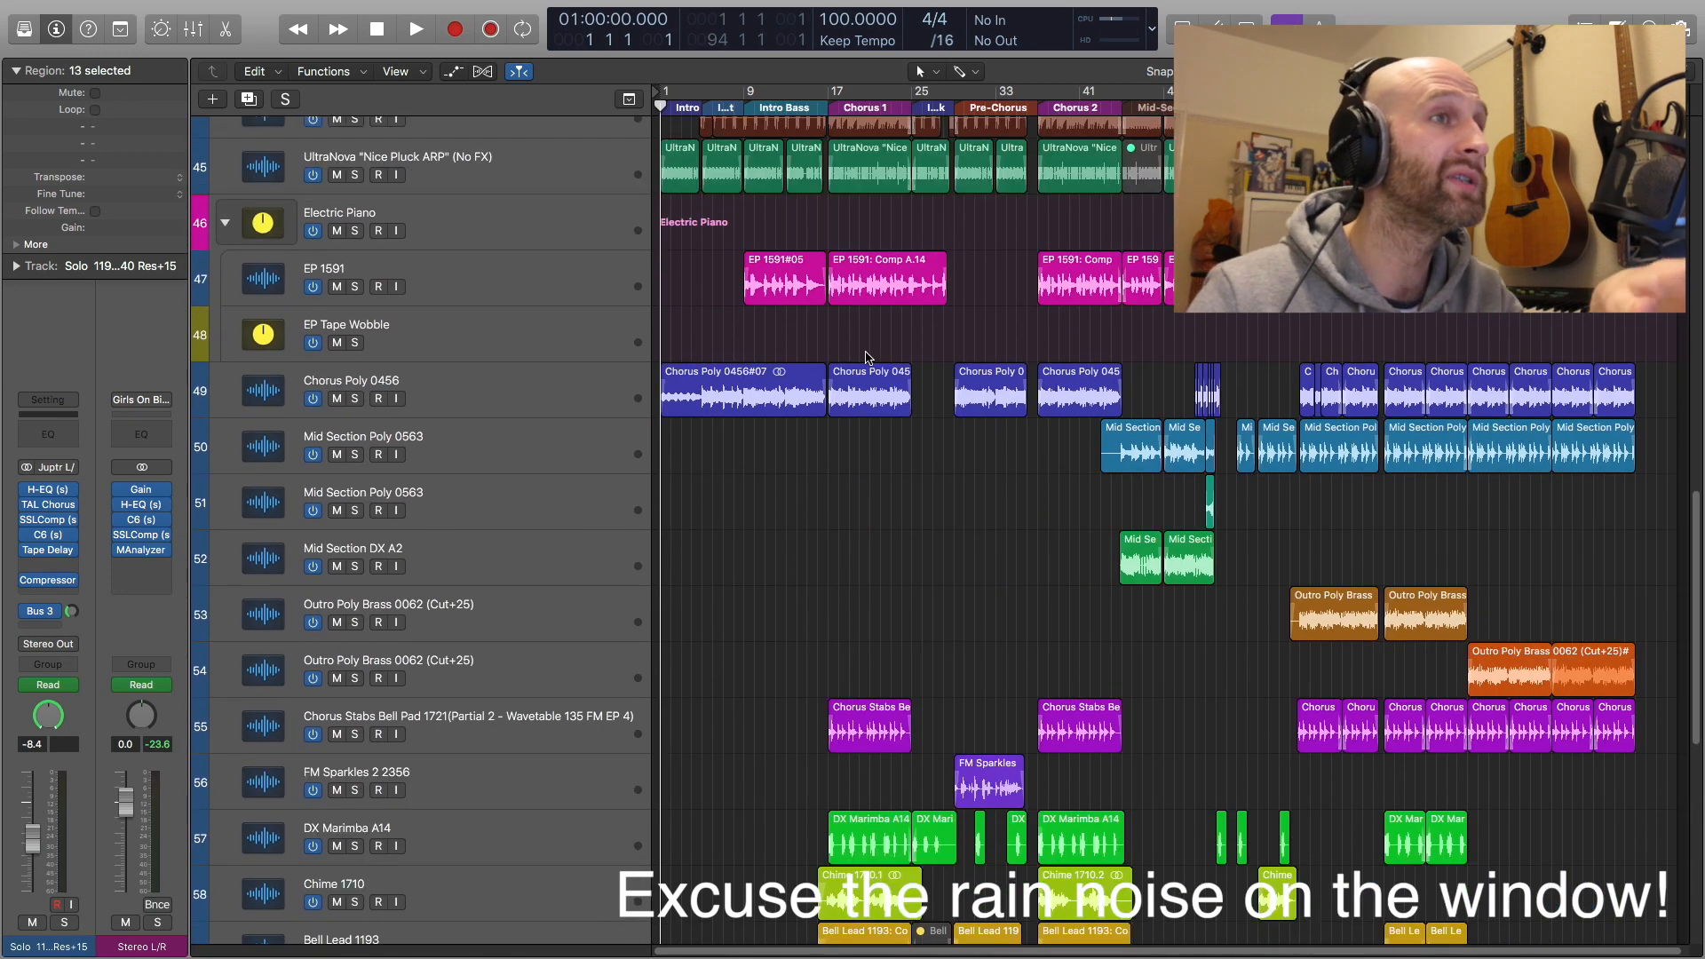
scroll(868, 358, up, 10)
scroll(867, 363, down, 5)
scroll(873, 314, up, 2)
scroll(770, 348, up, 9)
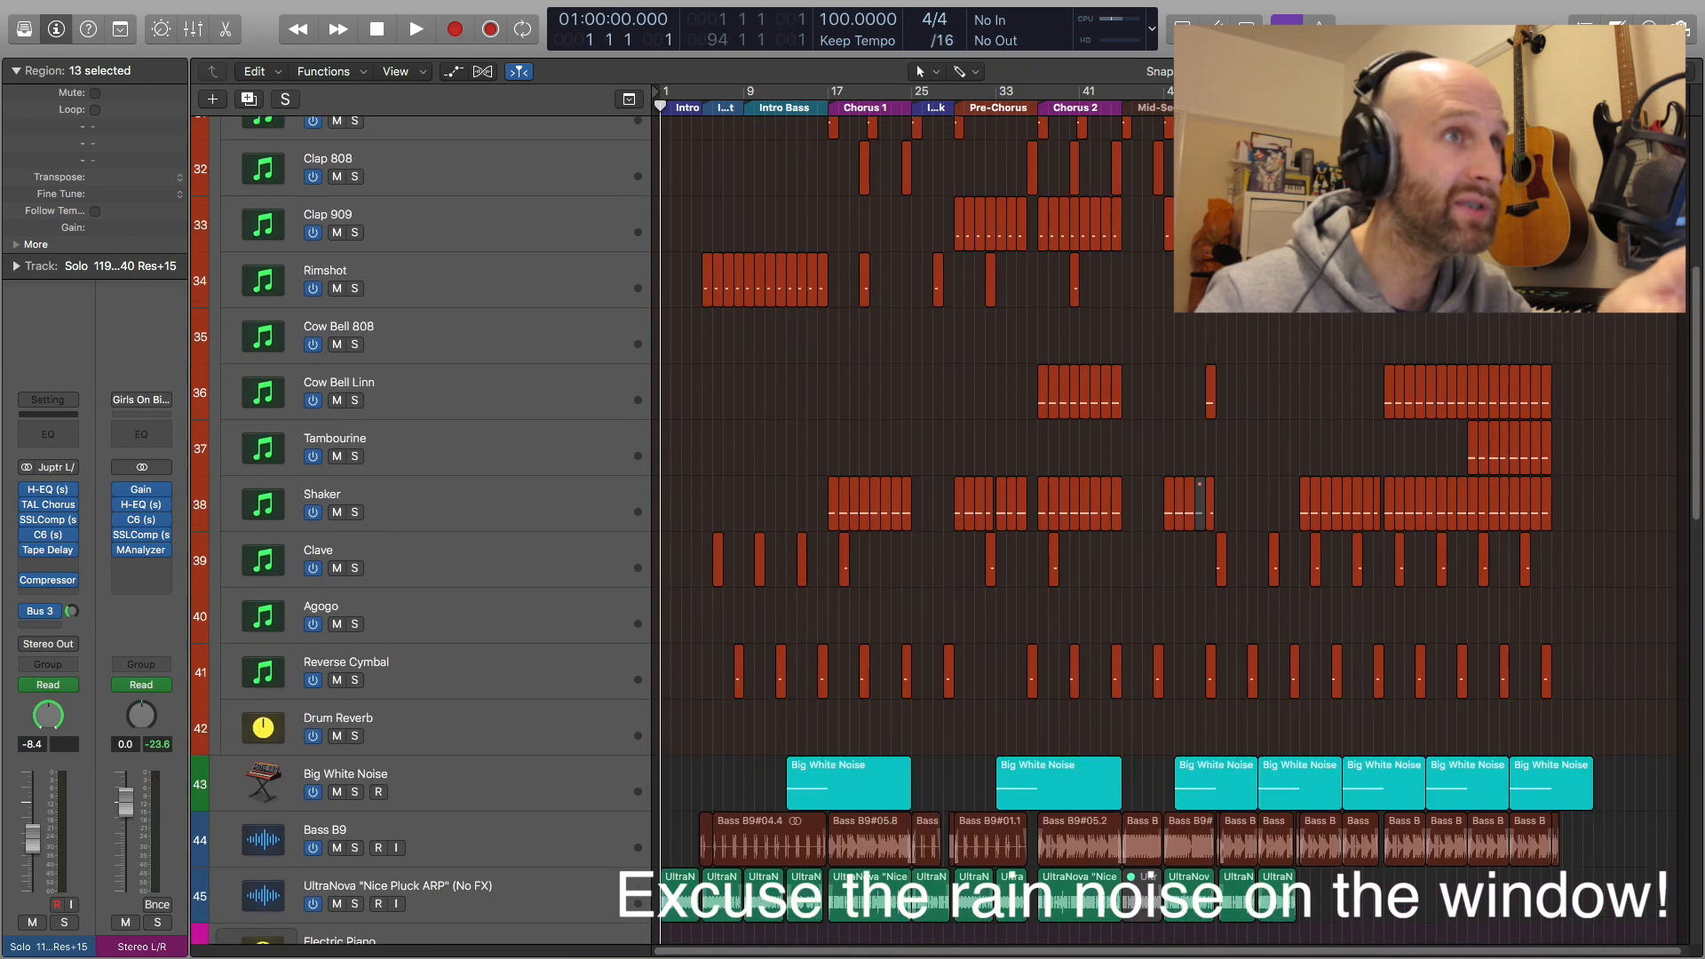
scroll(1051, 299, down, 10)
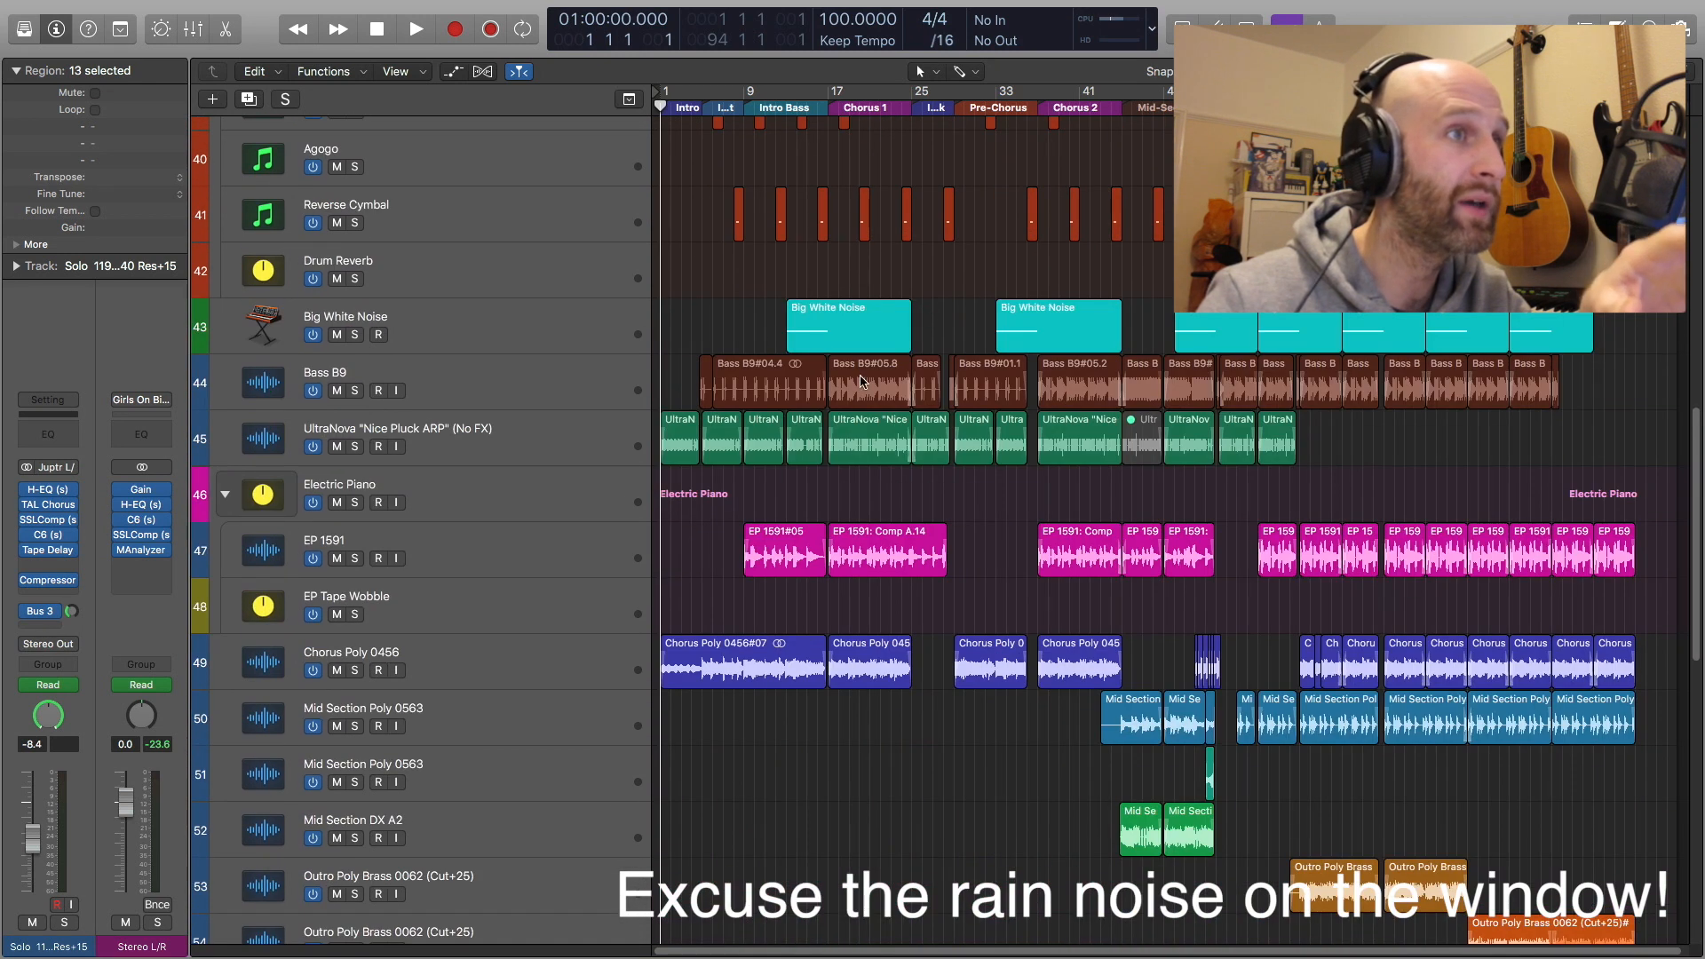
click(576, 263)
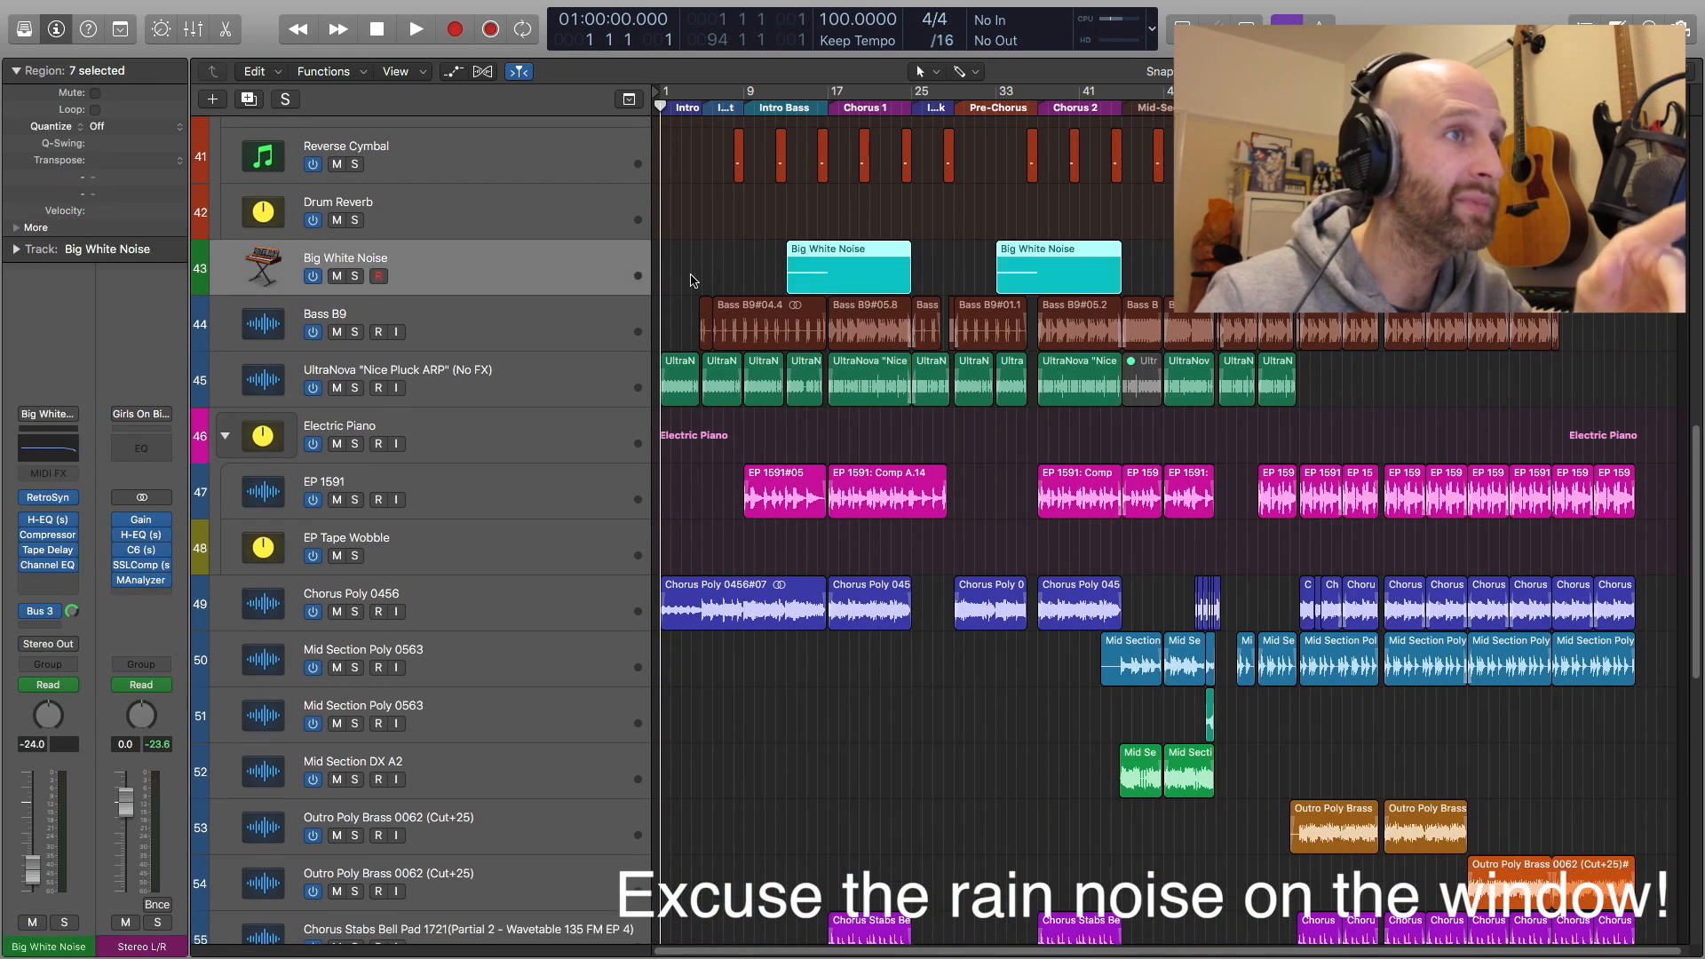
scroll(879, 418, down, 15)
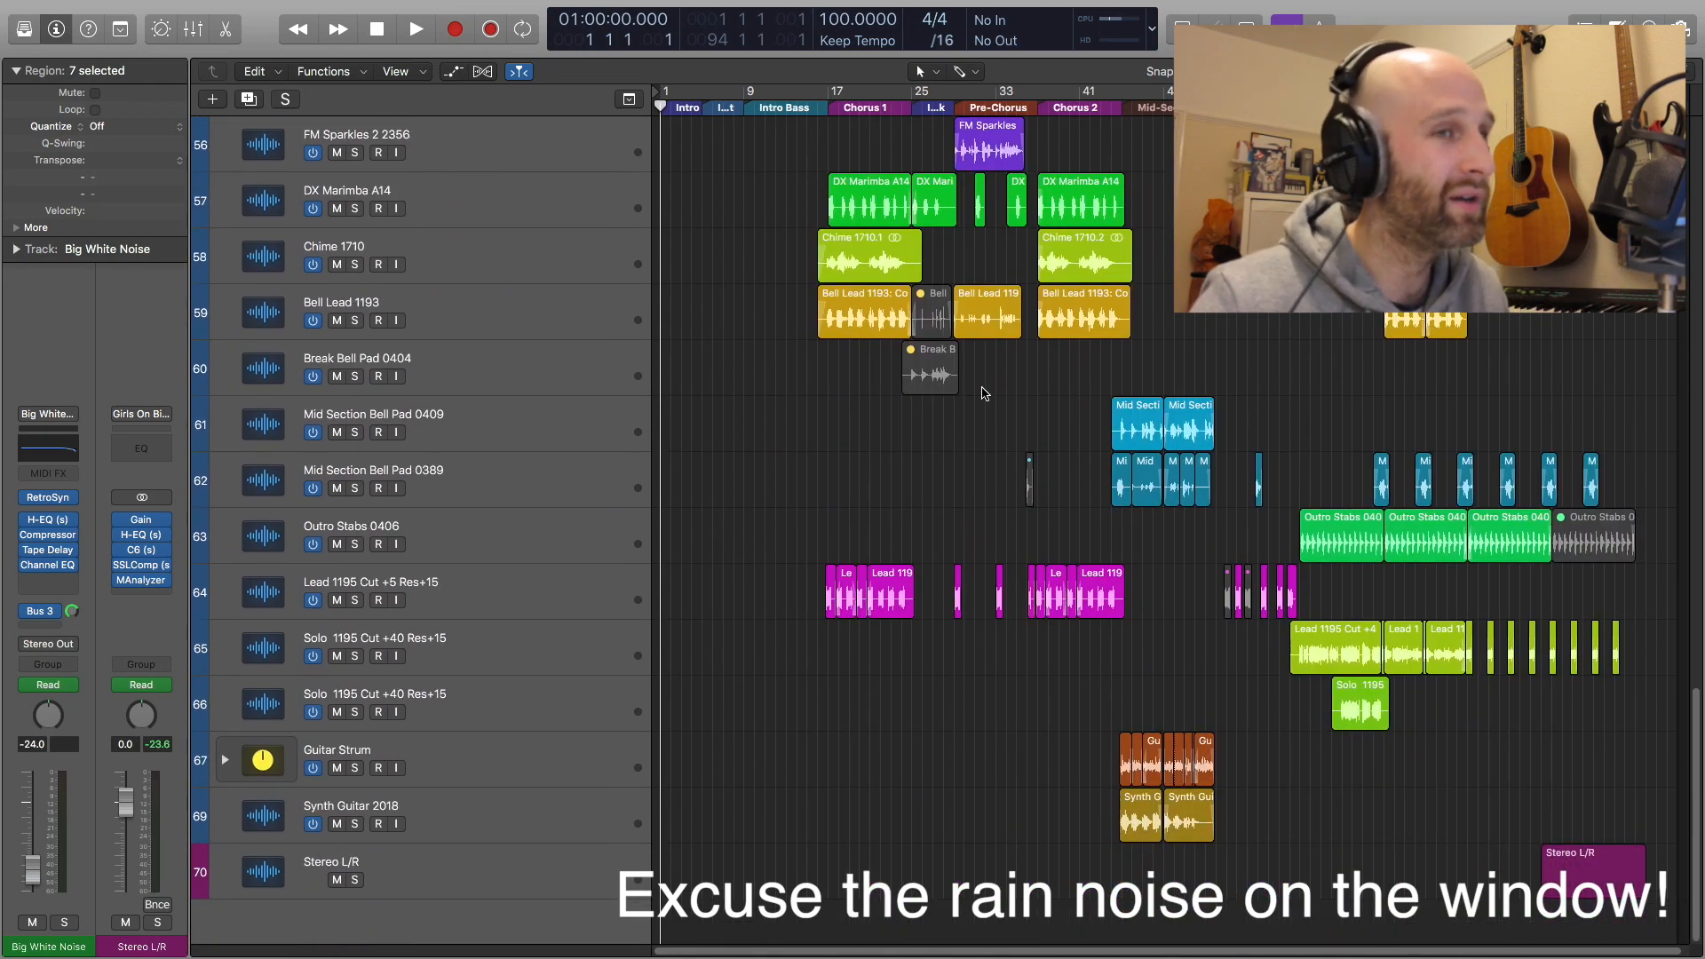
Select the MIDI DATA track stack and expand it to show its subtracks
scroll(984, 397, up, 20)
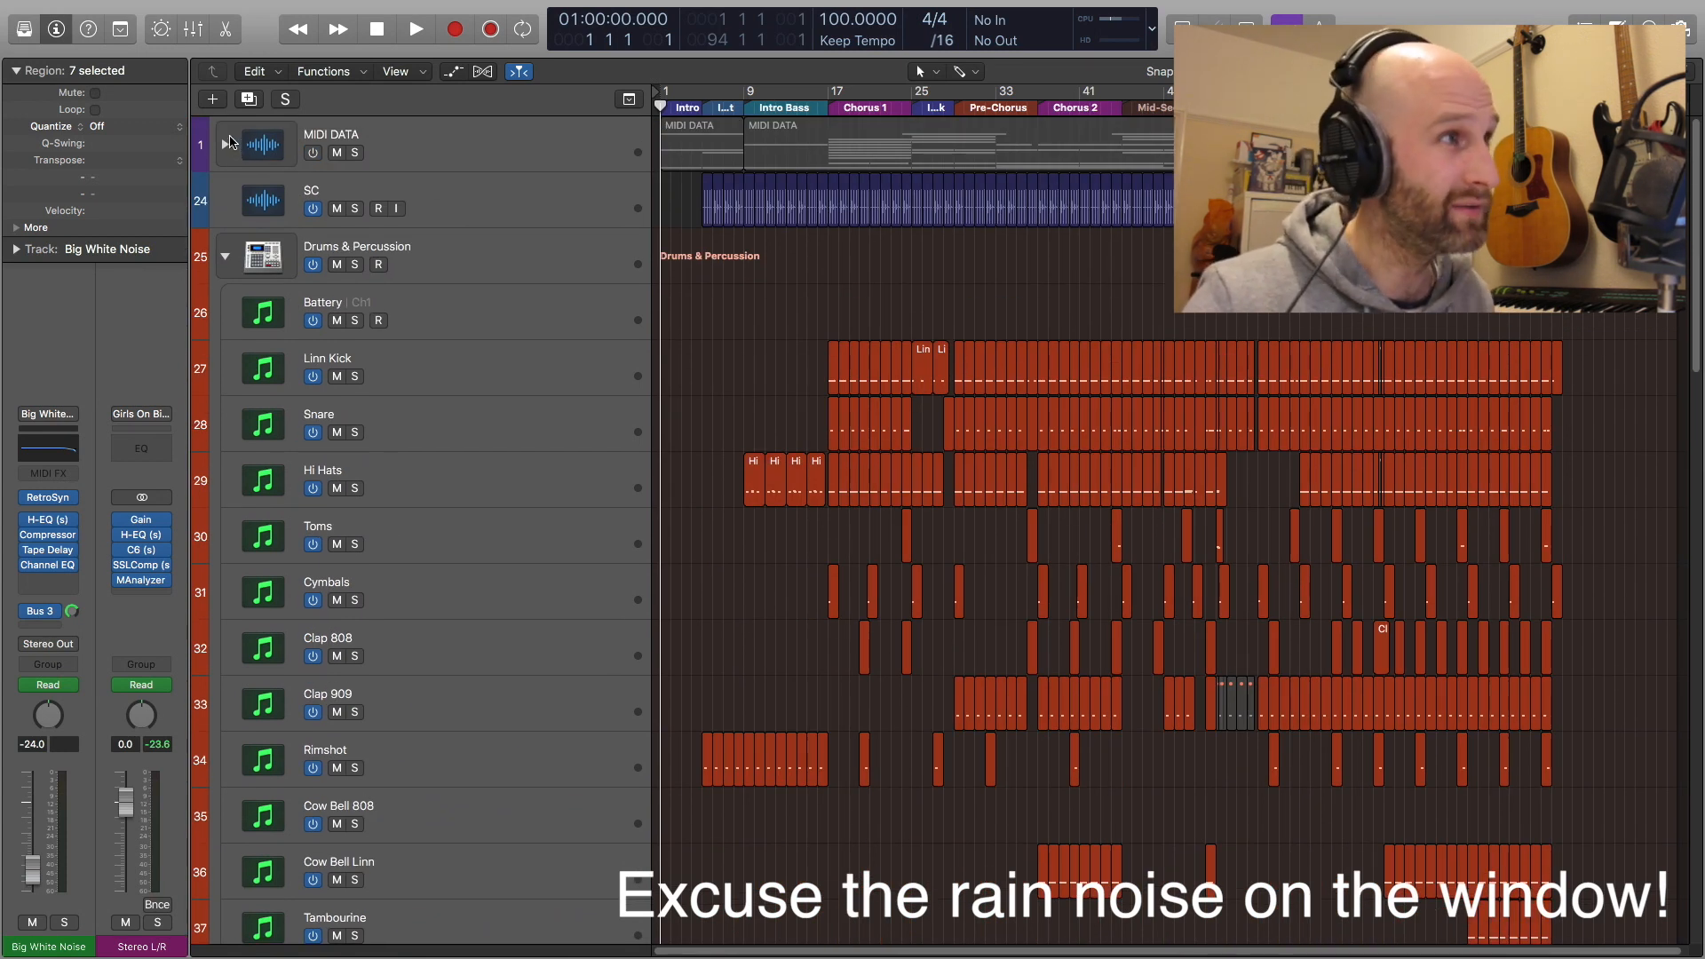
click(225, 146)
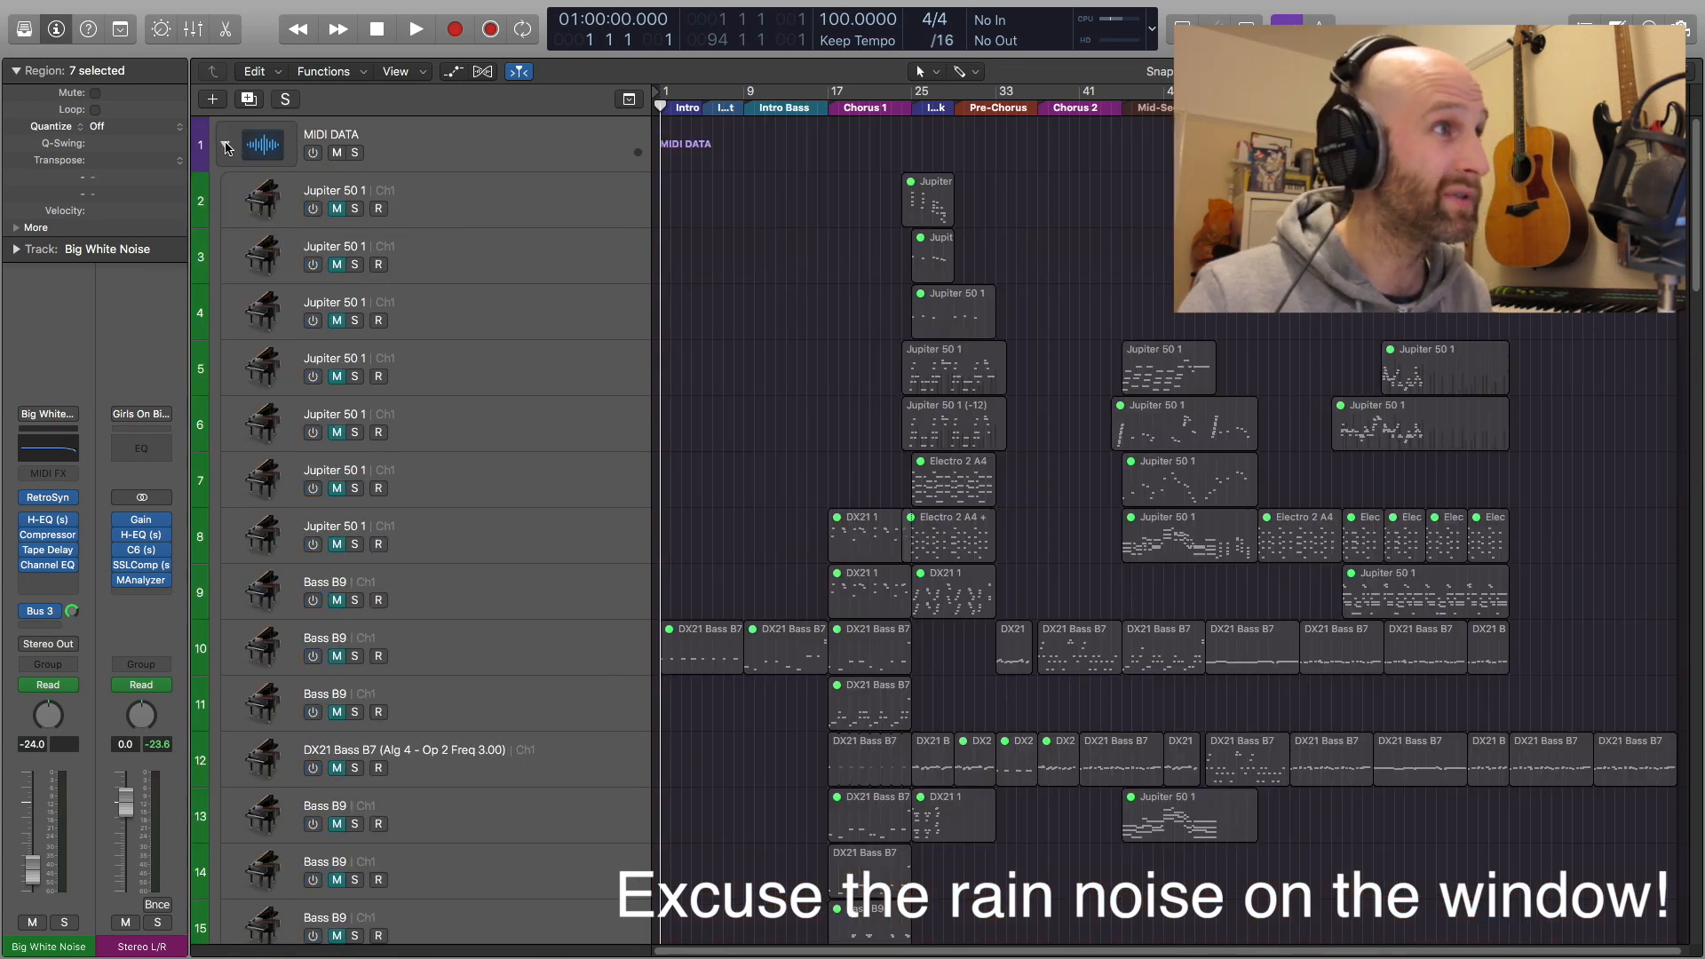
click(464, 146)
click(227, 147)
click(228, 146)
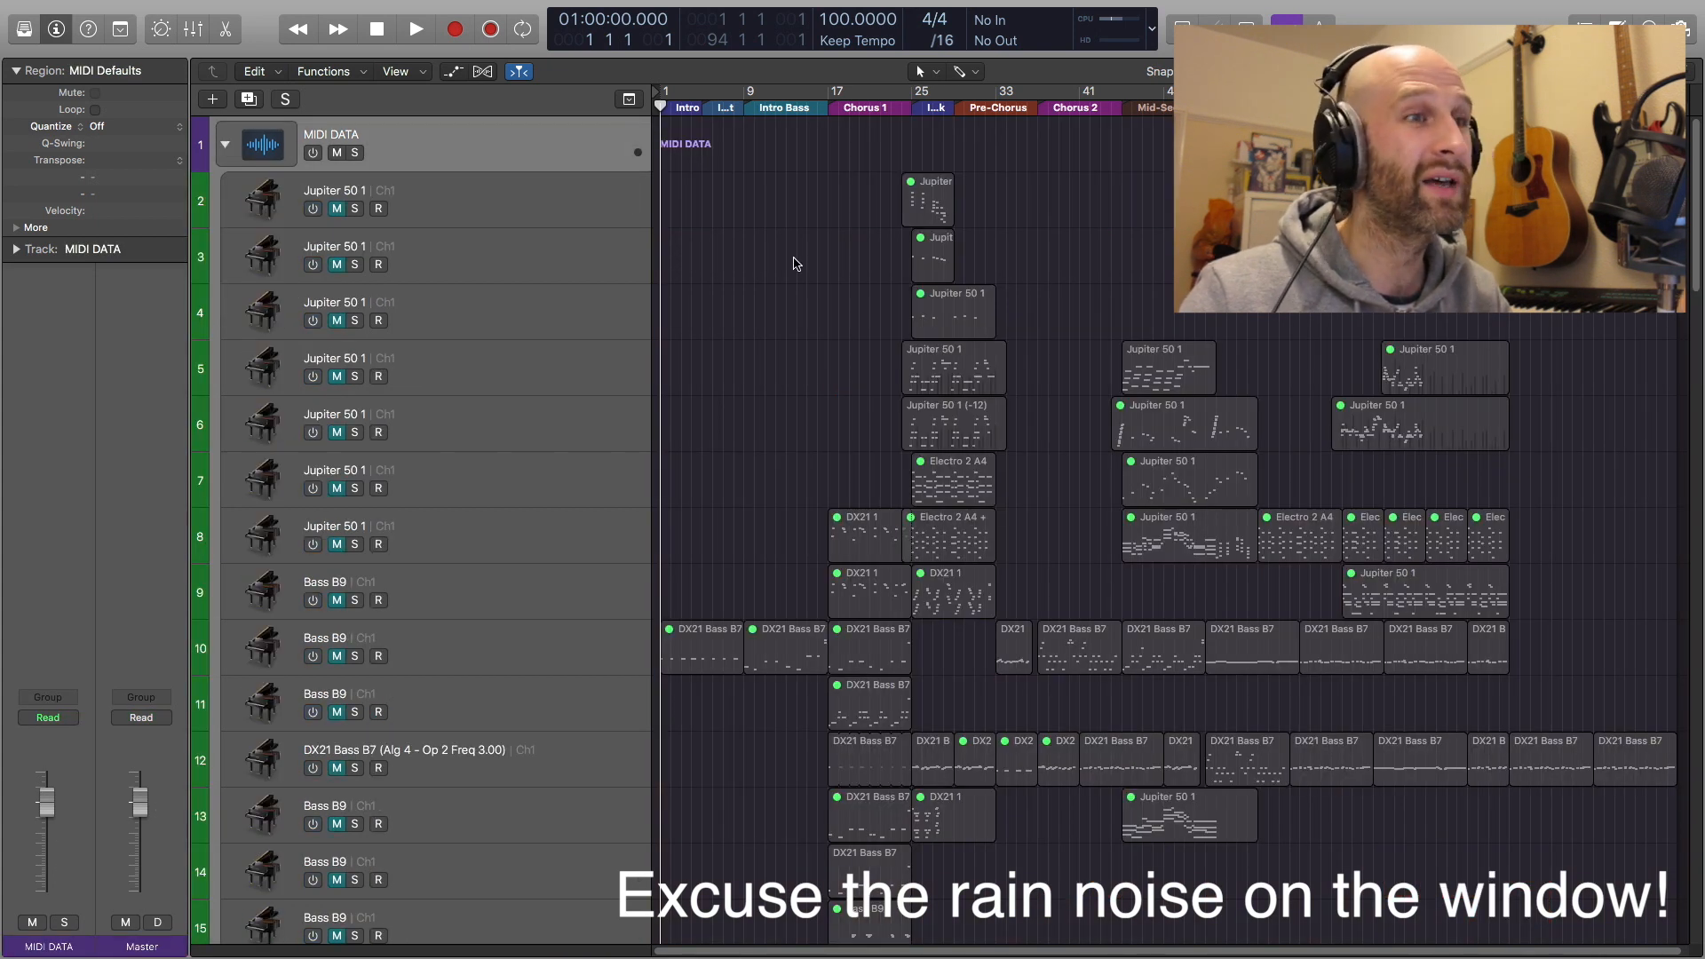
Review the MIDI tracks inside the MIDI DATA stack, selecting several Jupiter 50 1 tracks and an upper Bass B9 track
scroll(798, 264, down, 5)
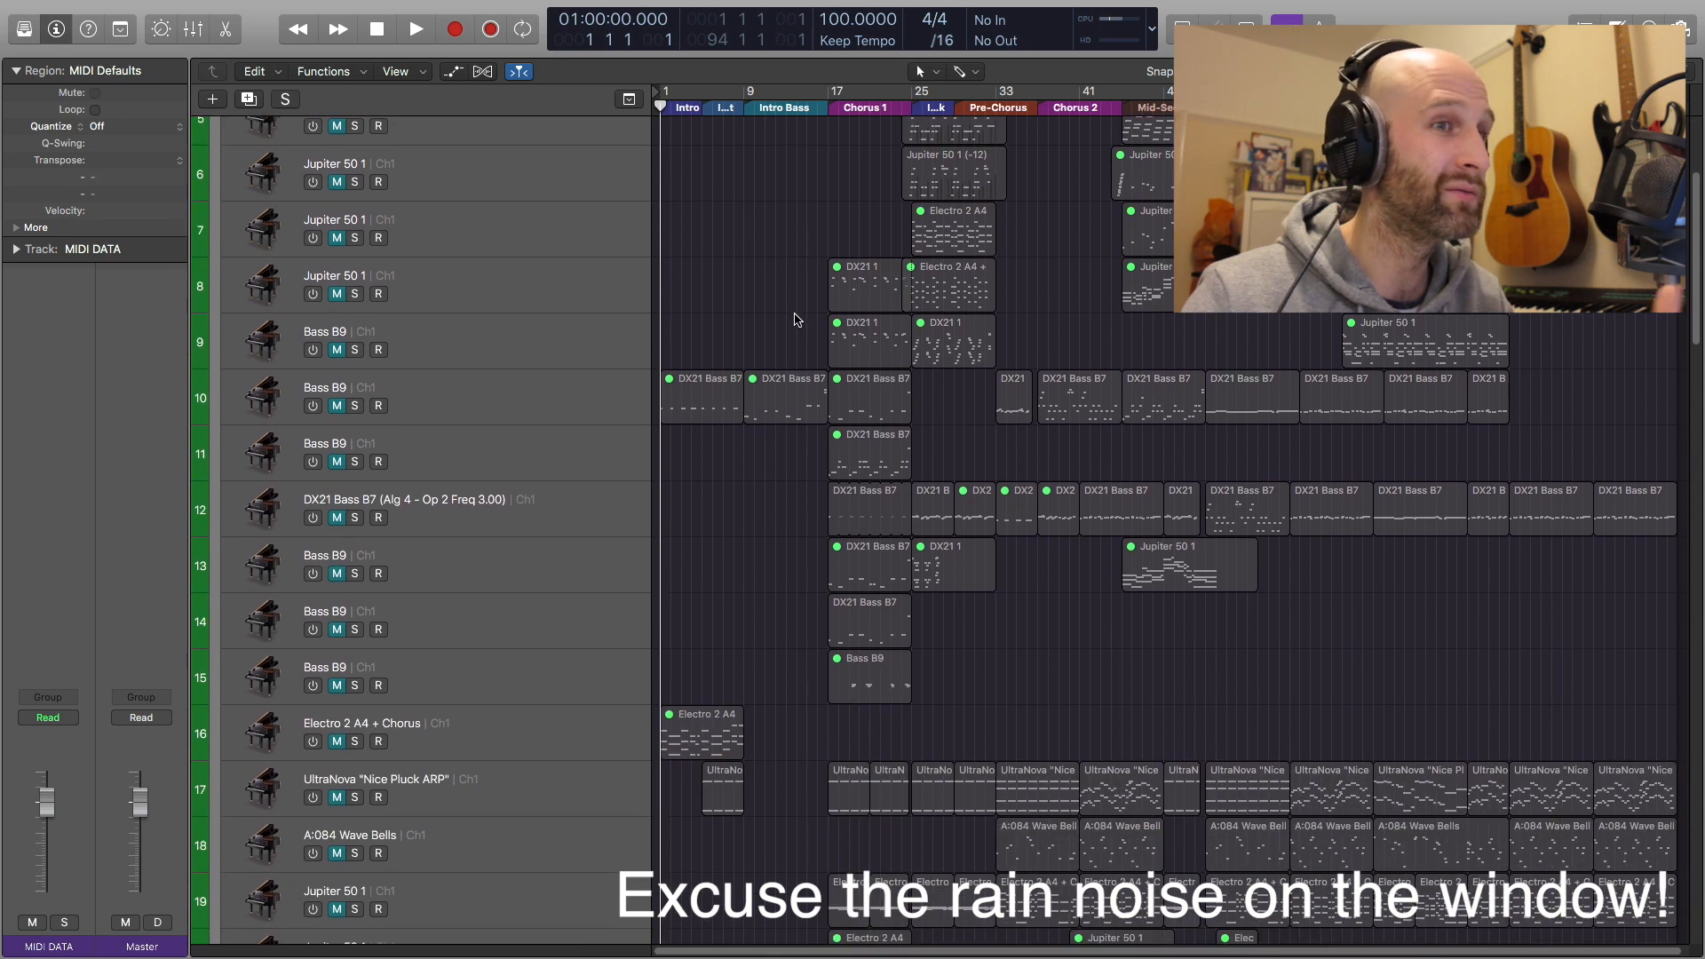
scroll(798, 320, down, 6)
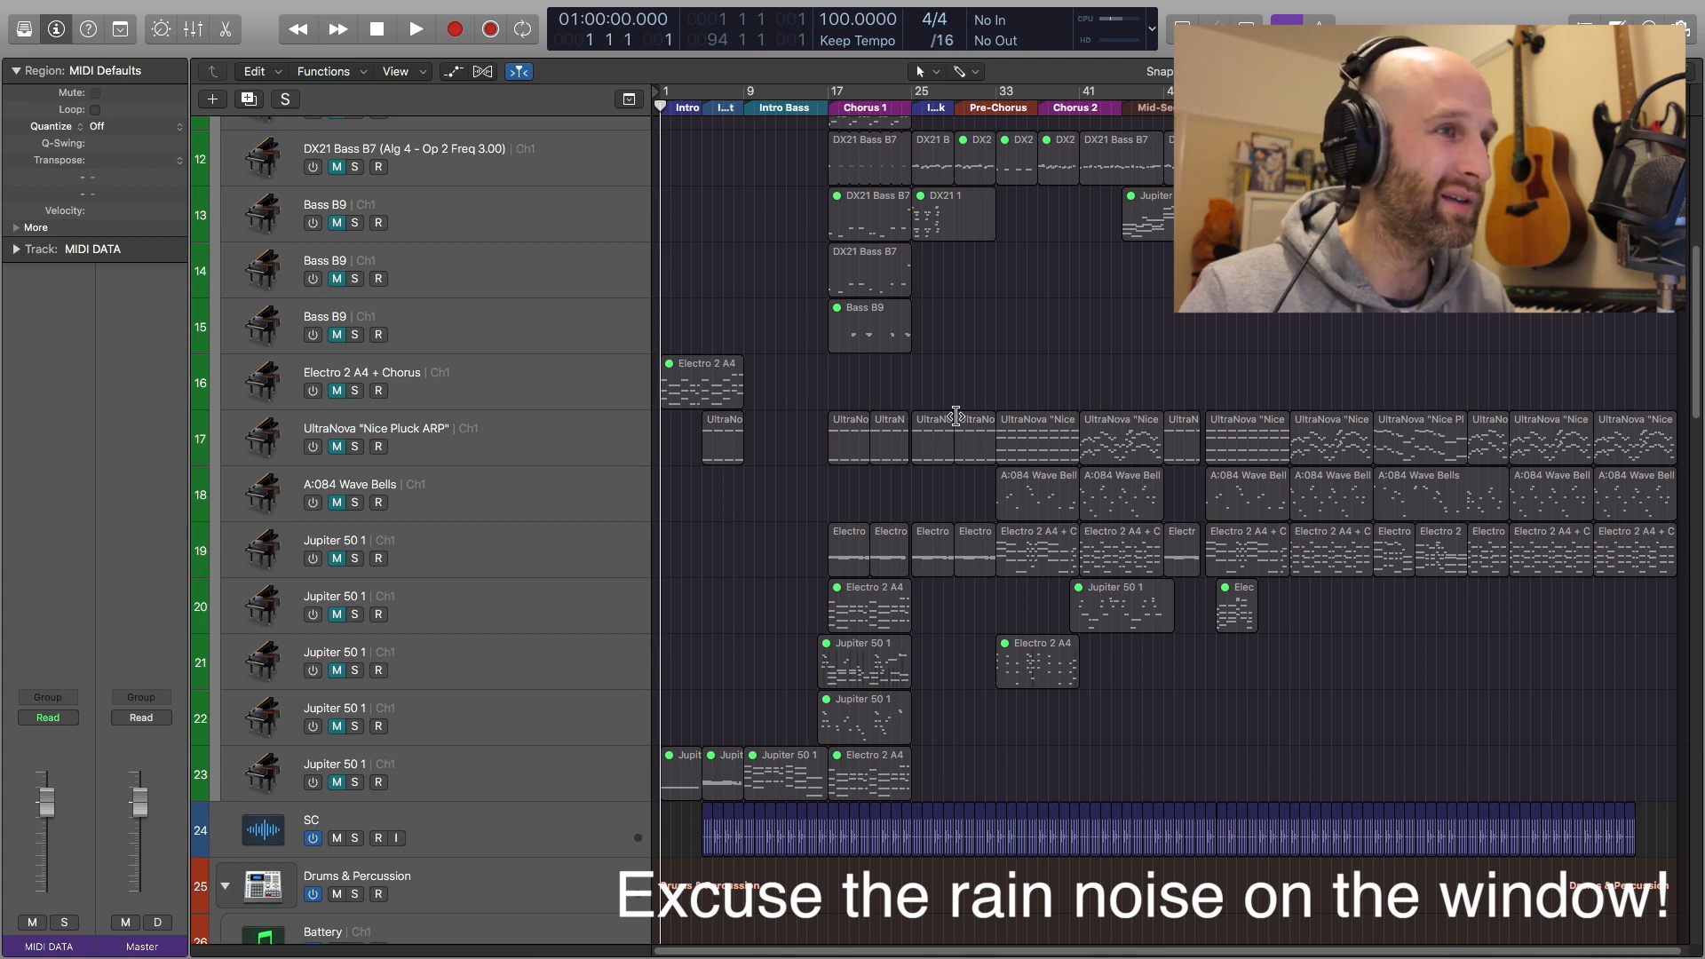
scroll(956, 415, down, 3)
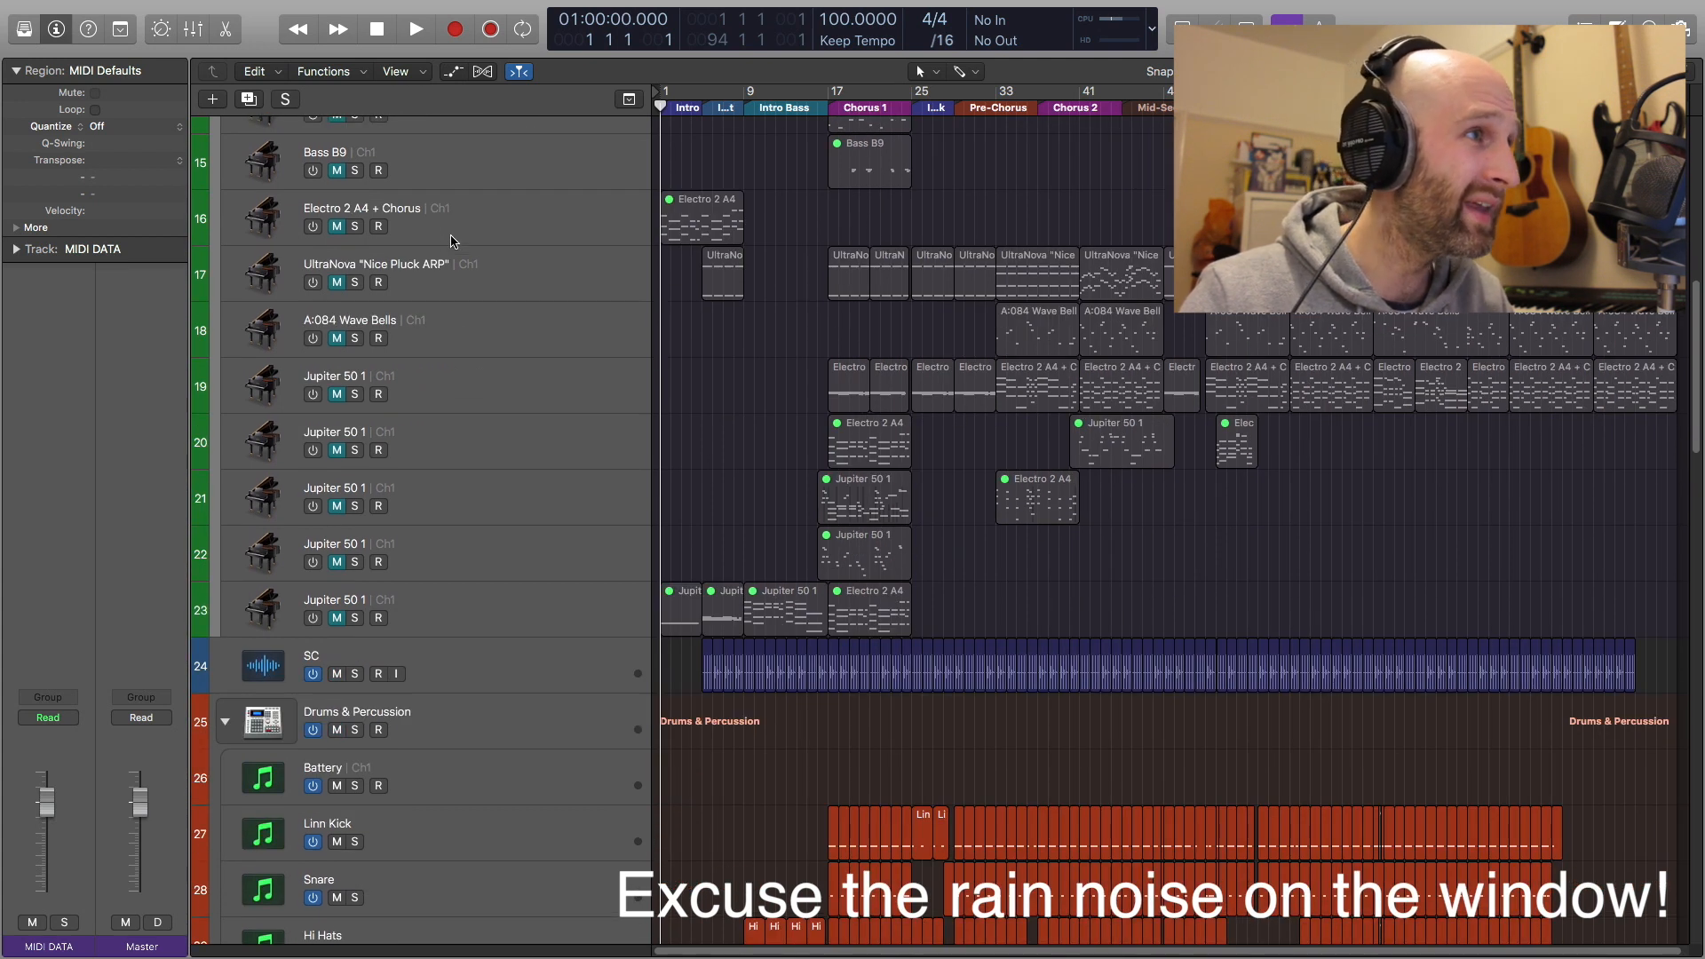
scroll(478, 226, up, 12)
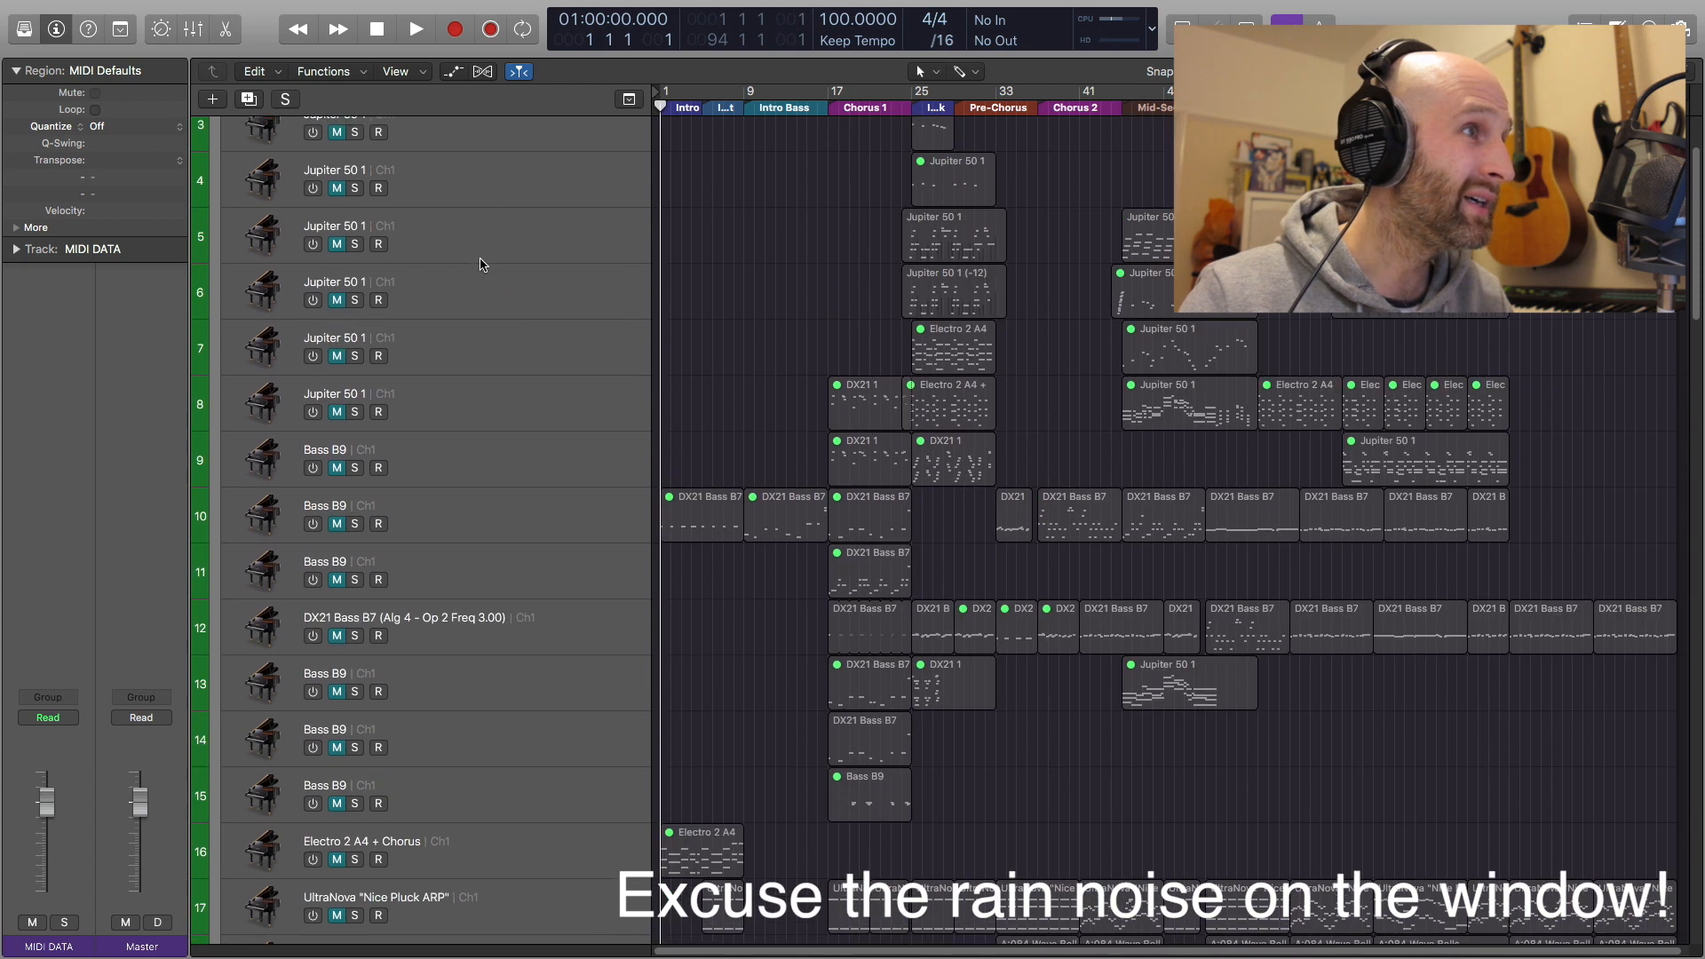
click(494, 297)
click(499, 357)
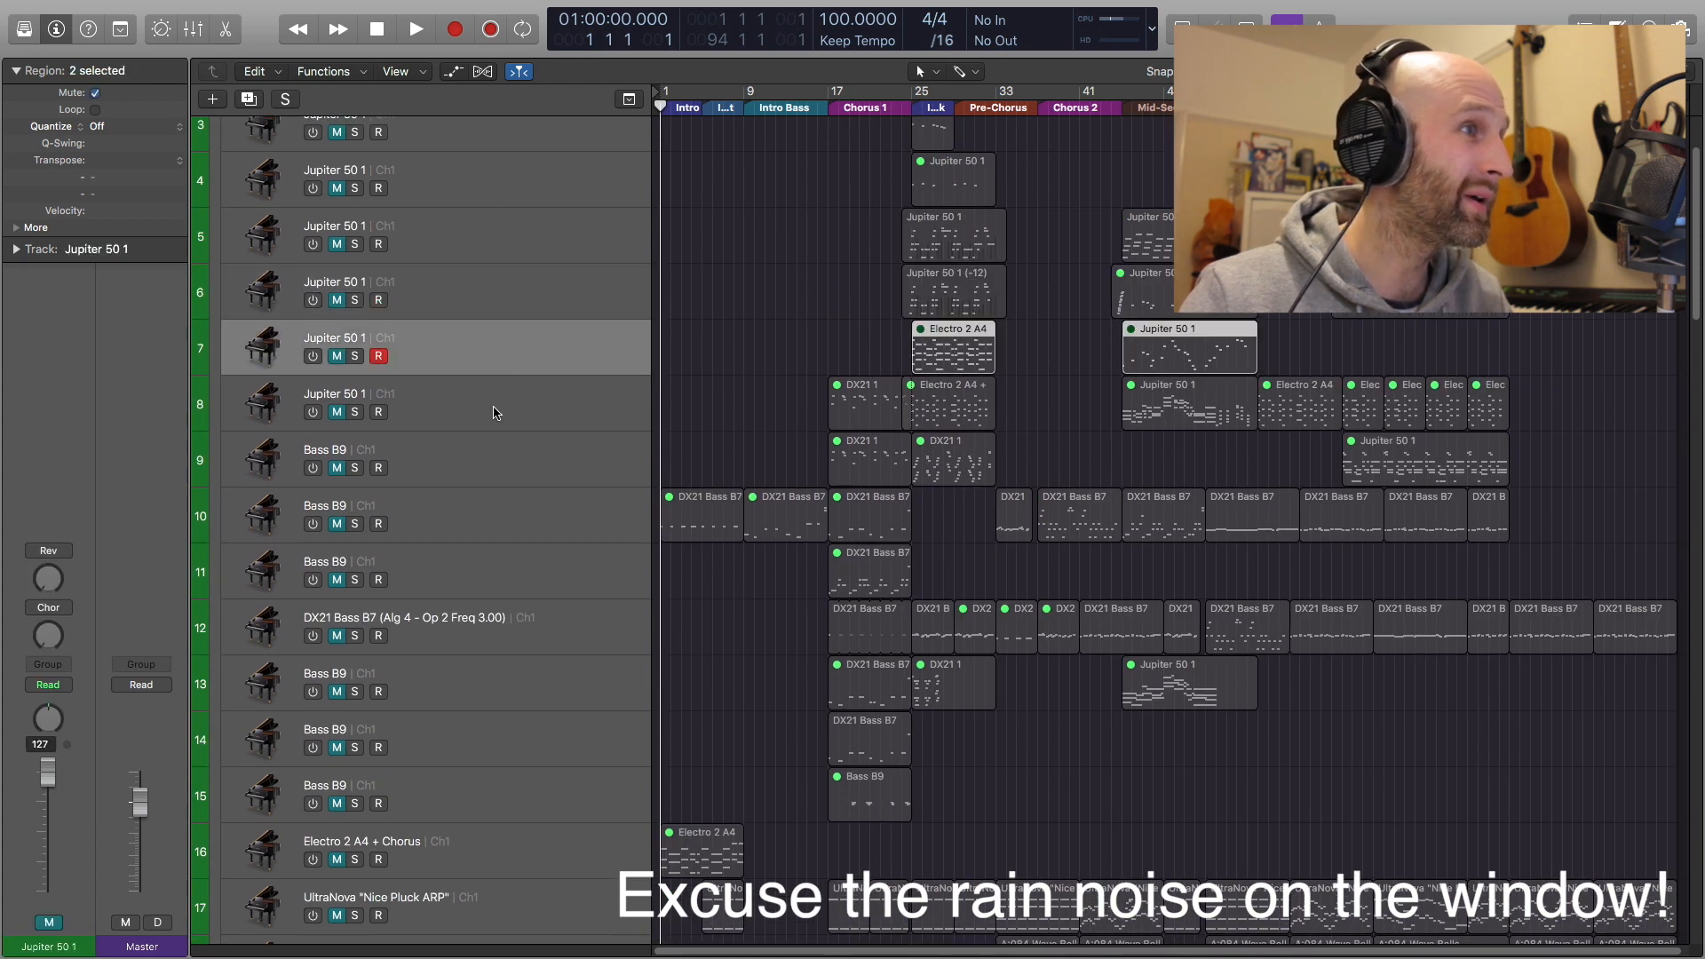
click(498, 414)
click(515, 480)
scroll(515, 480, down, 1)
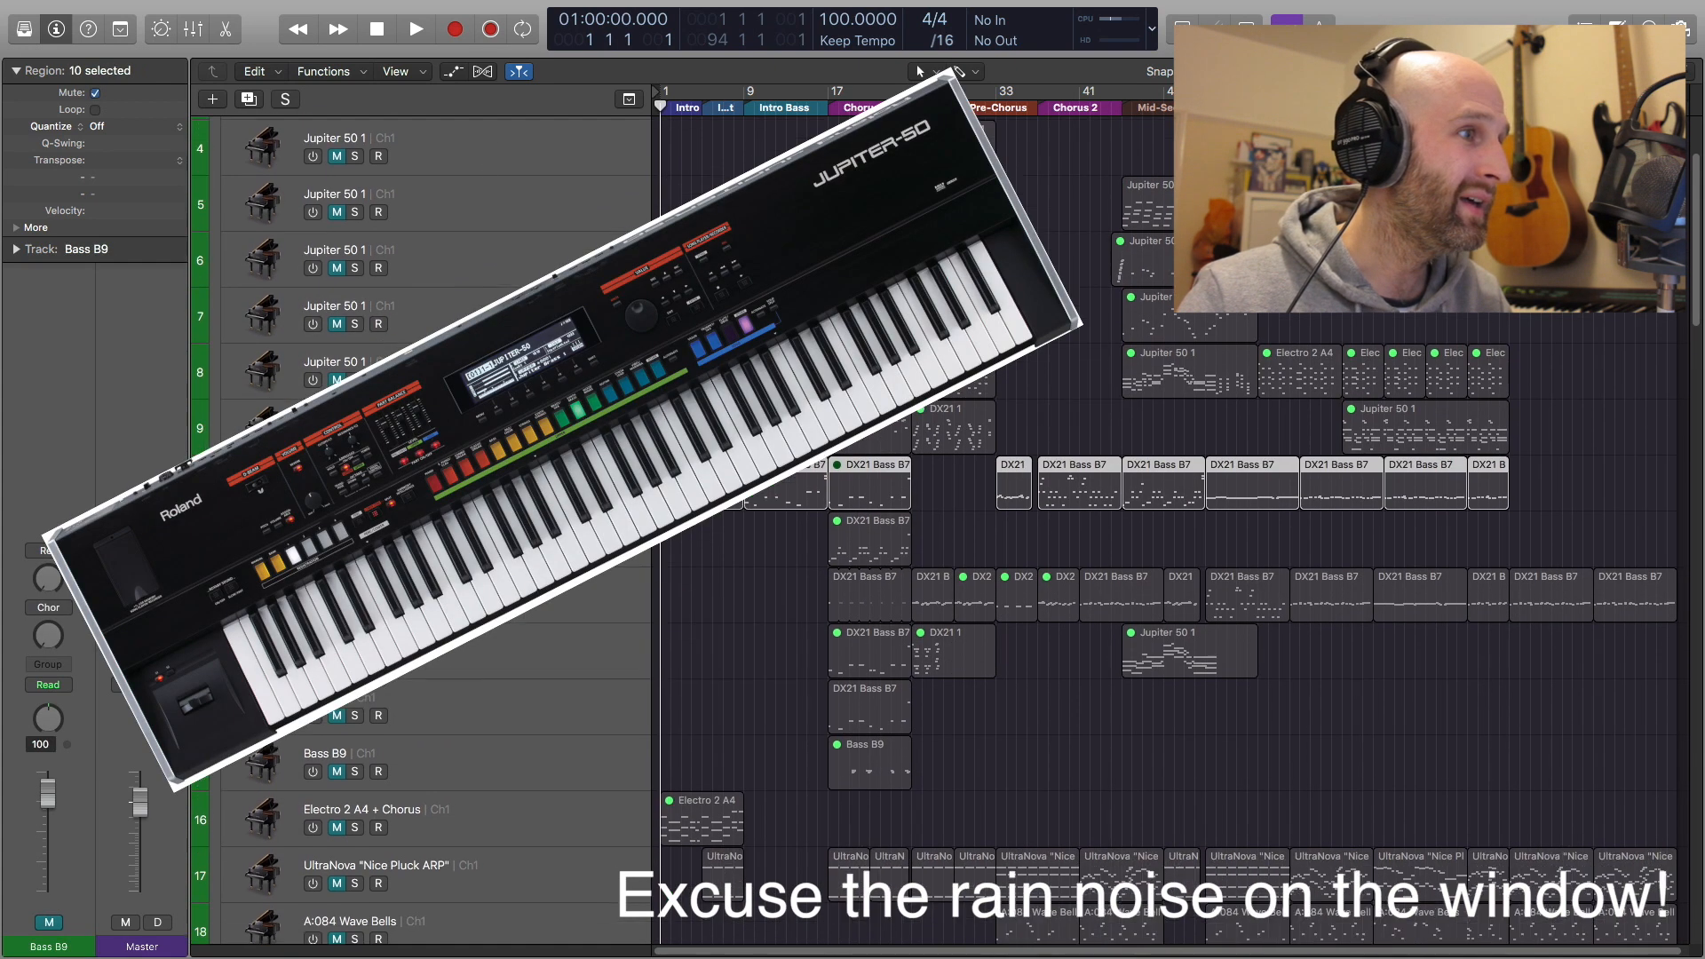
Select the DX21 Bass B7 (Alg 4 - Op 2 Freq 3.00) MIDI track and the UltraNova "Nice Pluck ARP" MIDI track to show their regions
click(510, 540)
click(468, 598)
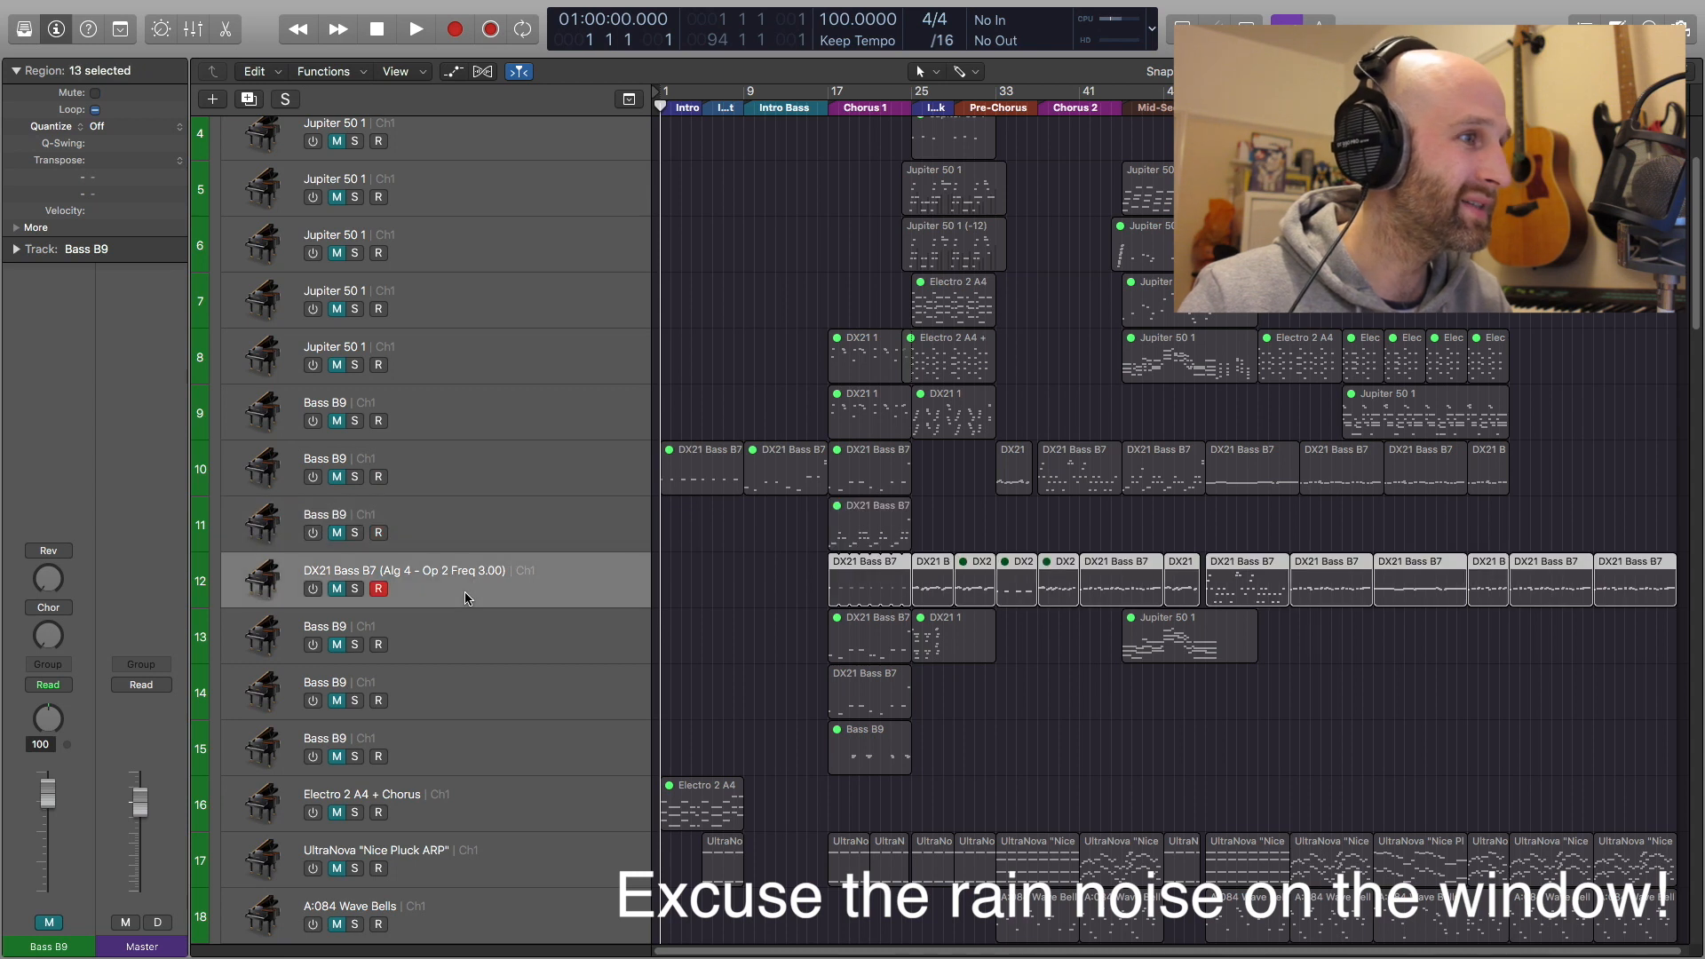
scroll(468, 599, down, 3)
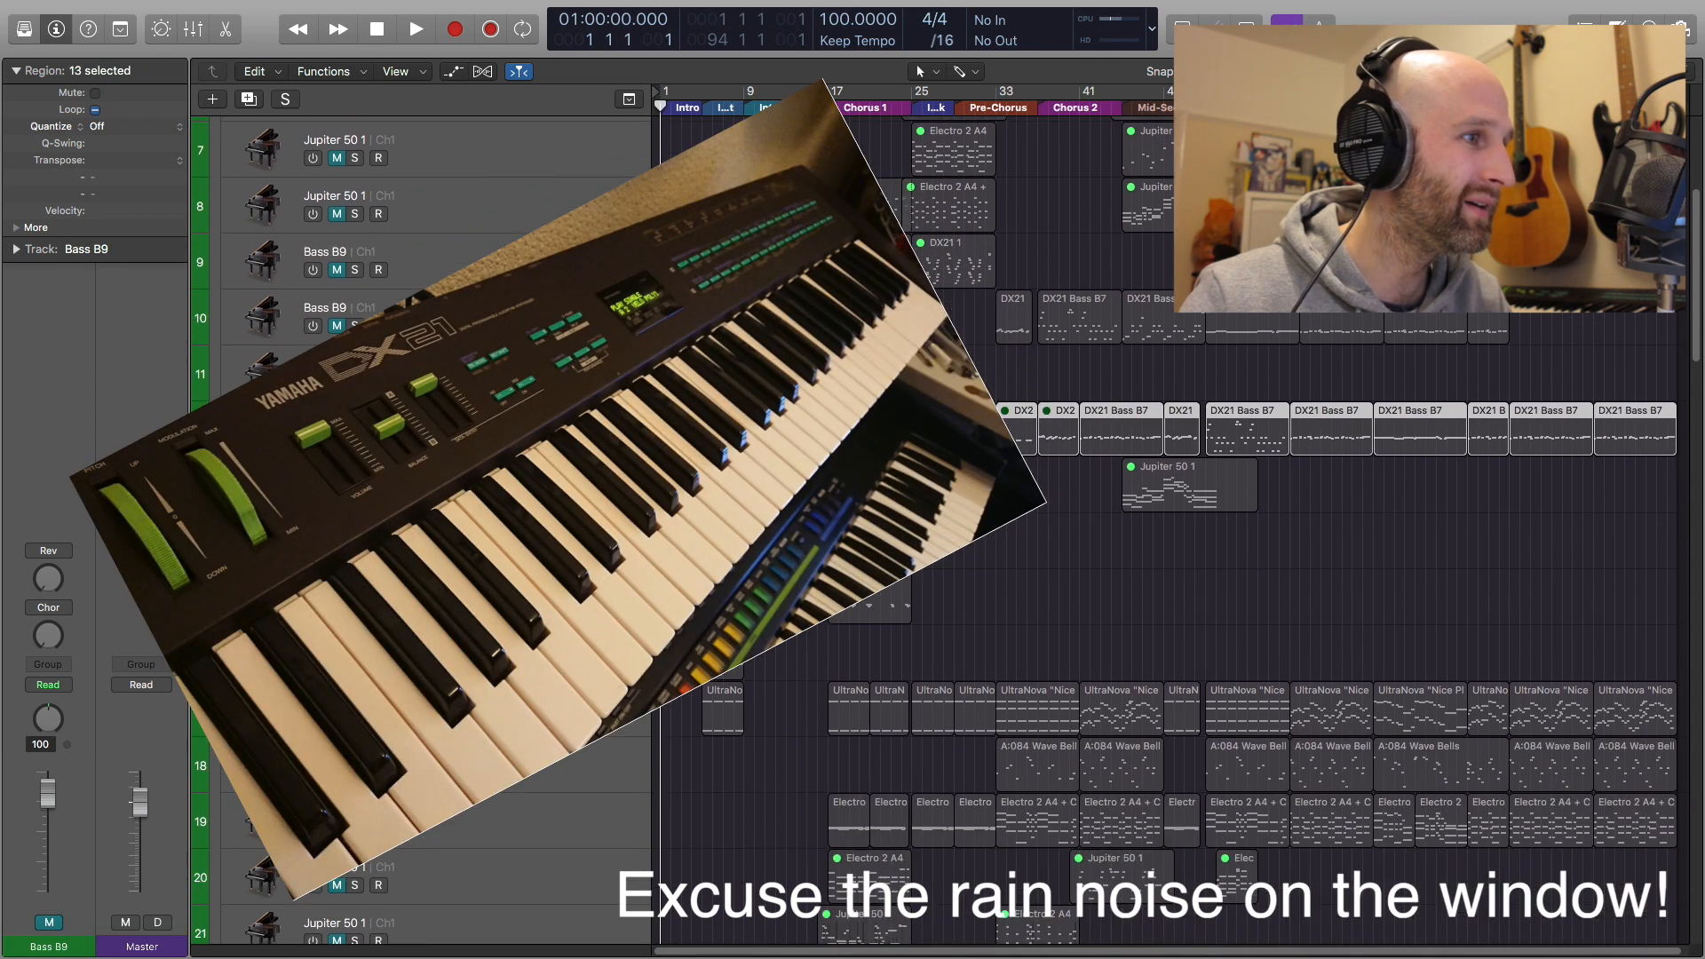
click(533, 703)
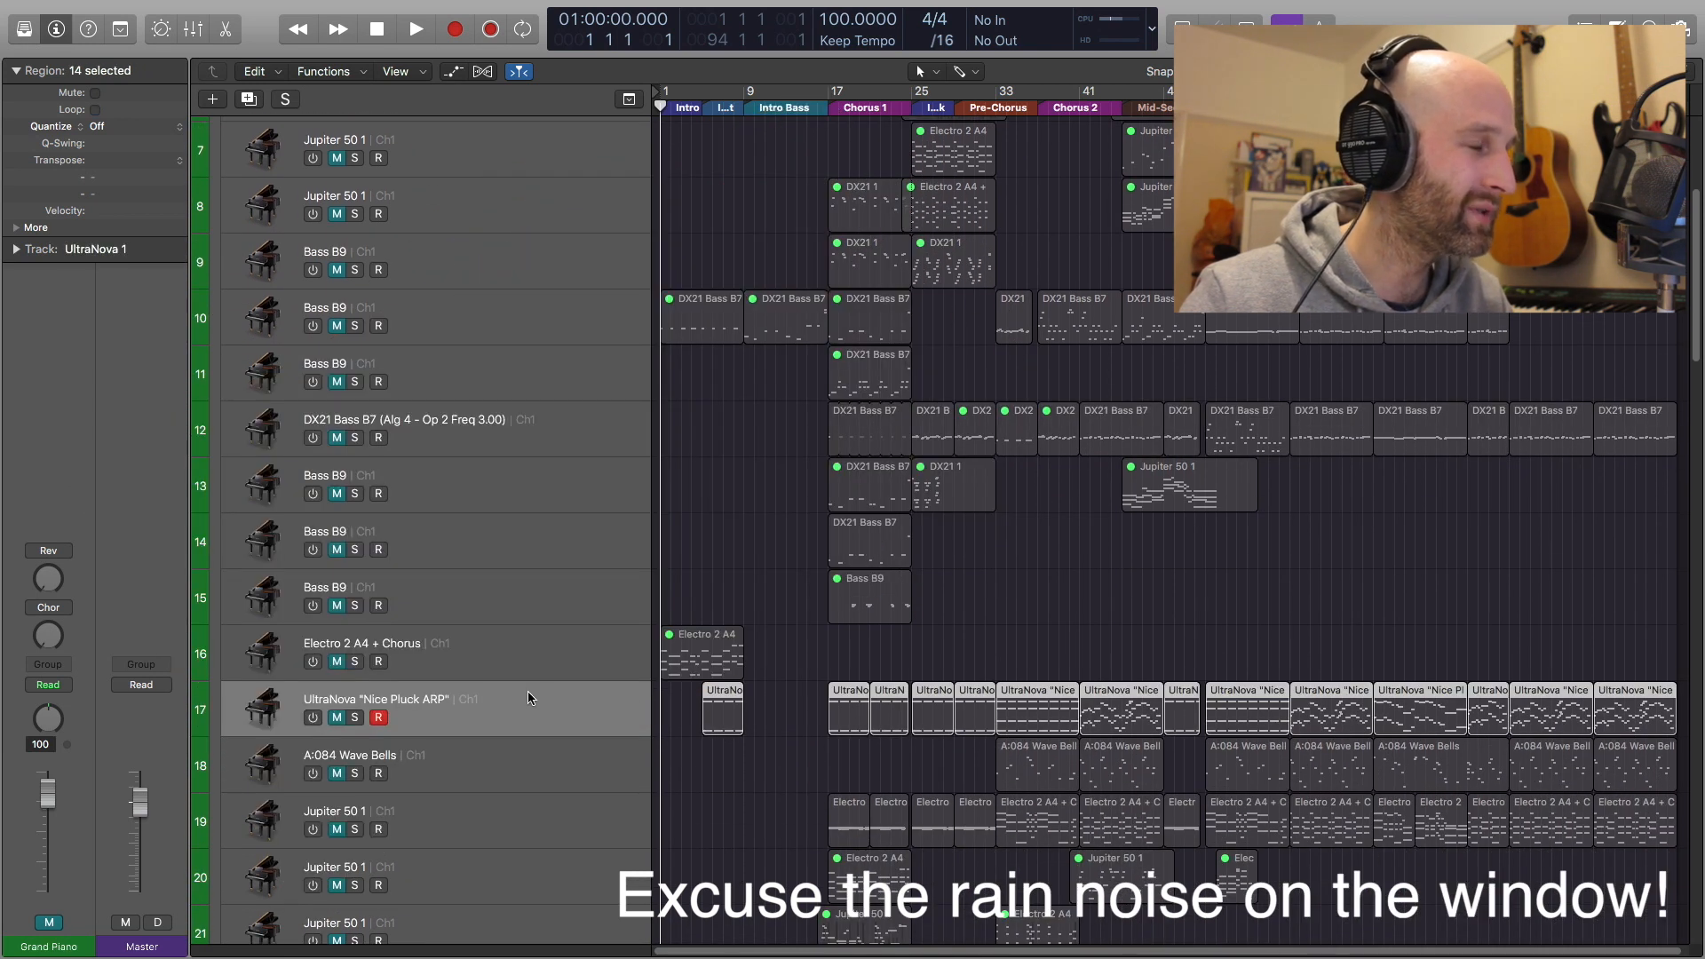
Shrink the track rows until nearly the whole project fits in view, and collapse the MIDI DATA stack
scroll(802, 625, down, 3)
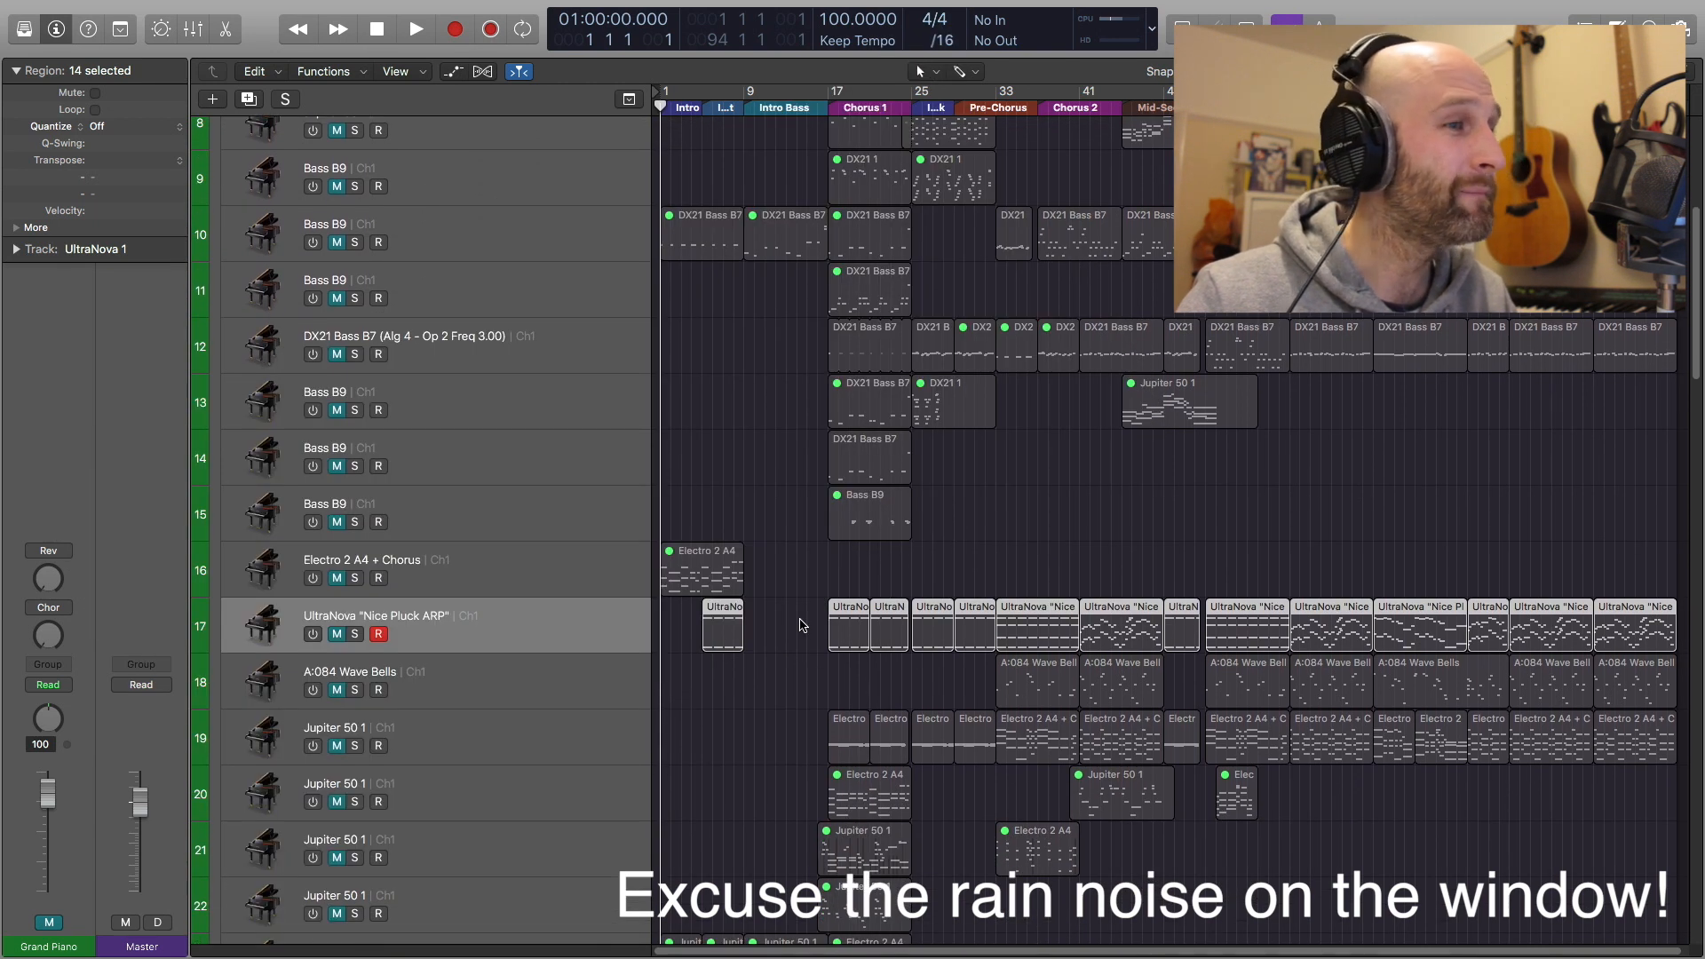
scroll(802, 625, down, 15)
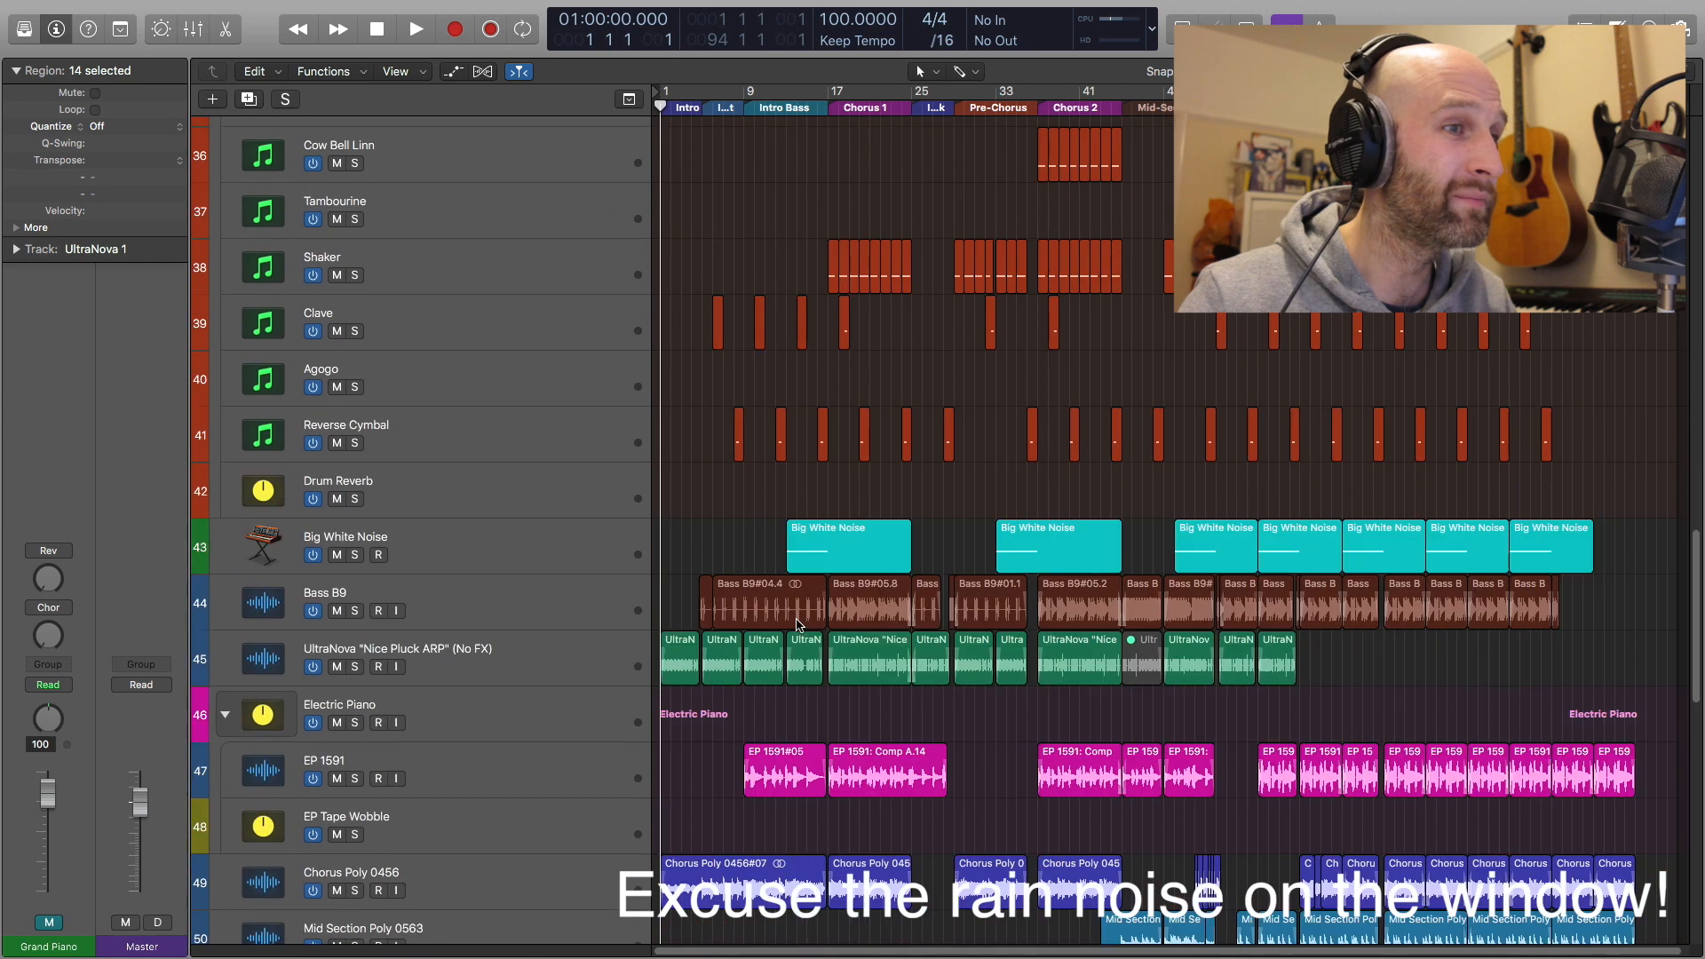
scroll(797, 625, down, 7)
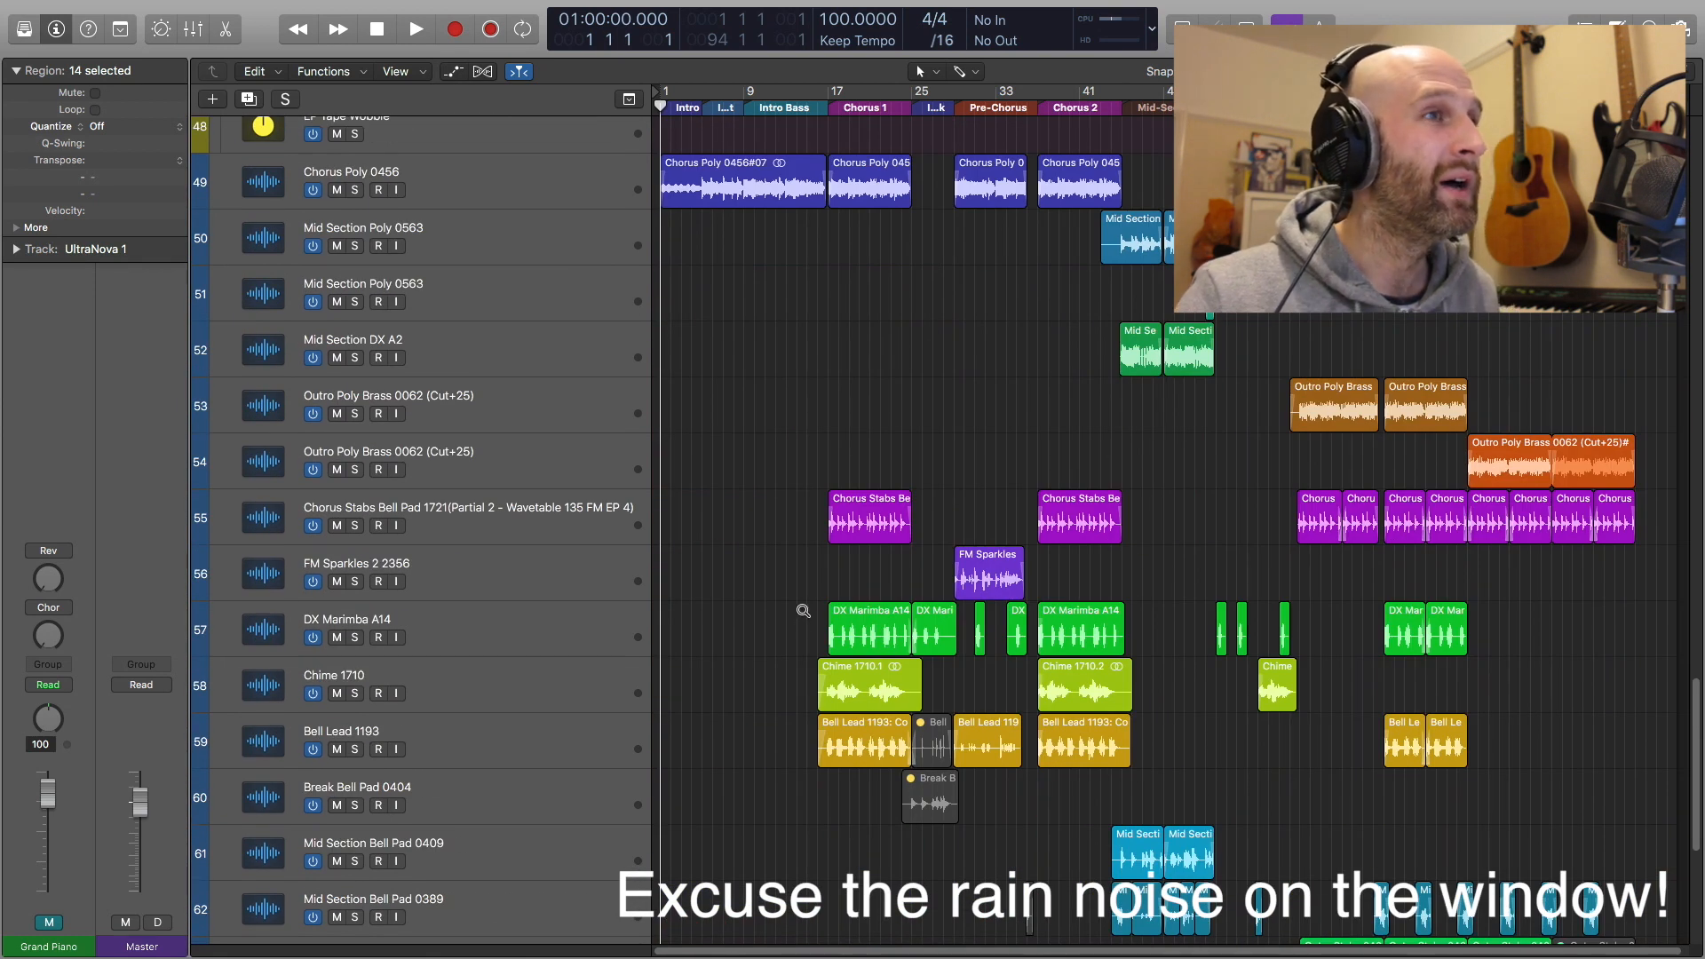
scroll(802, 615, up, 5)
scroll(799, 621, up, 4)
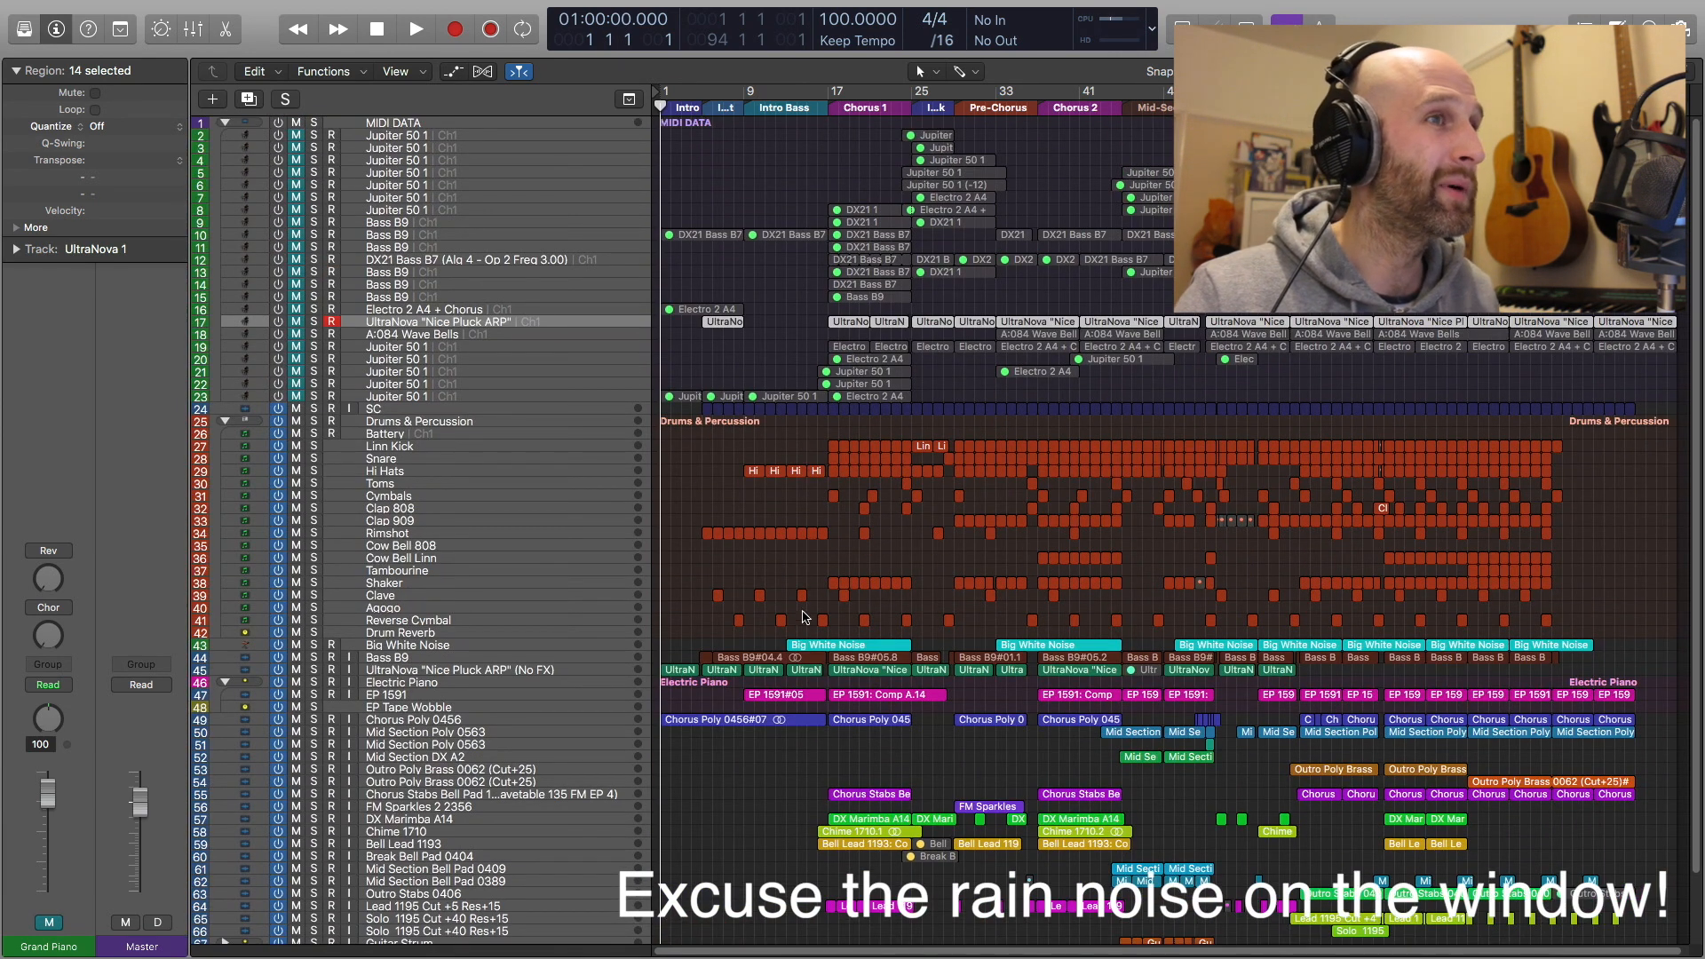
click(226, 124)
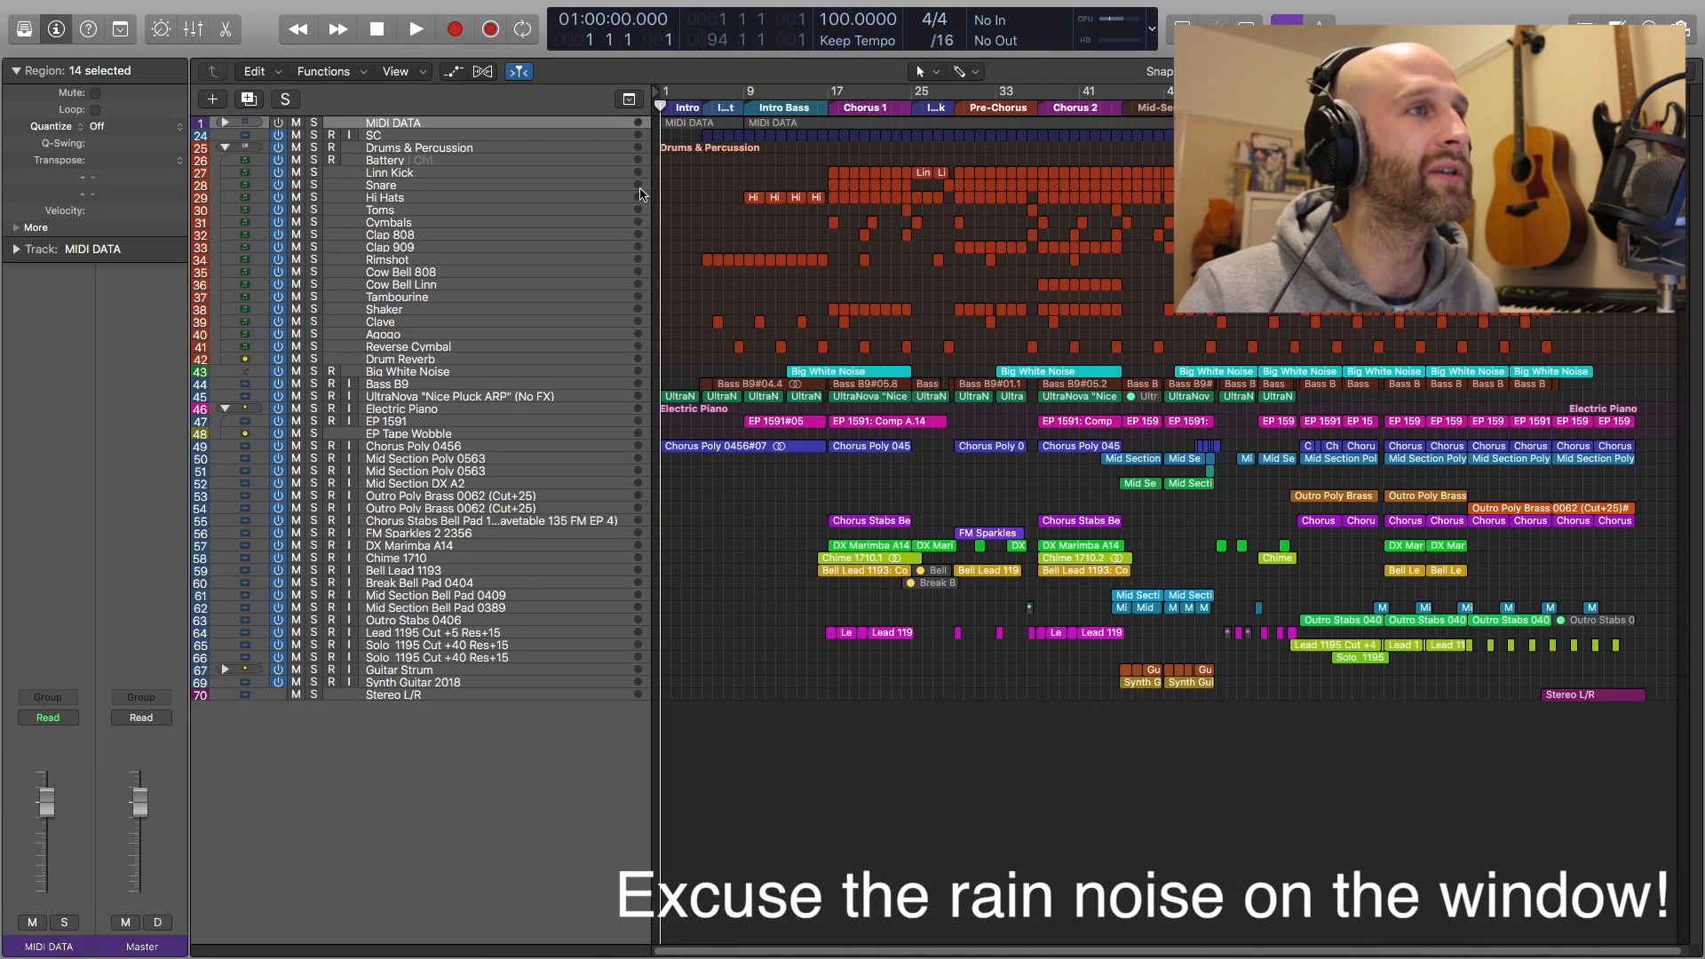
Play the song from the start and zoom in horizontally on the timeline
key(space)
key(ctrl+alt+Right)
key(ctrl+alt+Right)
key(ctrl+alt+Right)
key(ctrl+alt+Right)
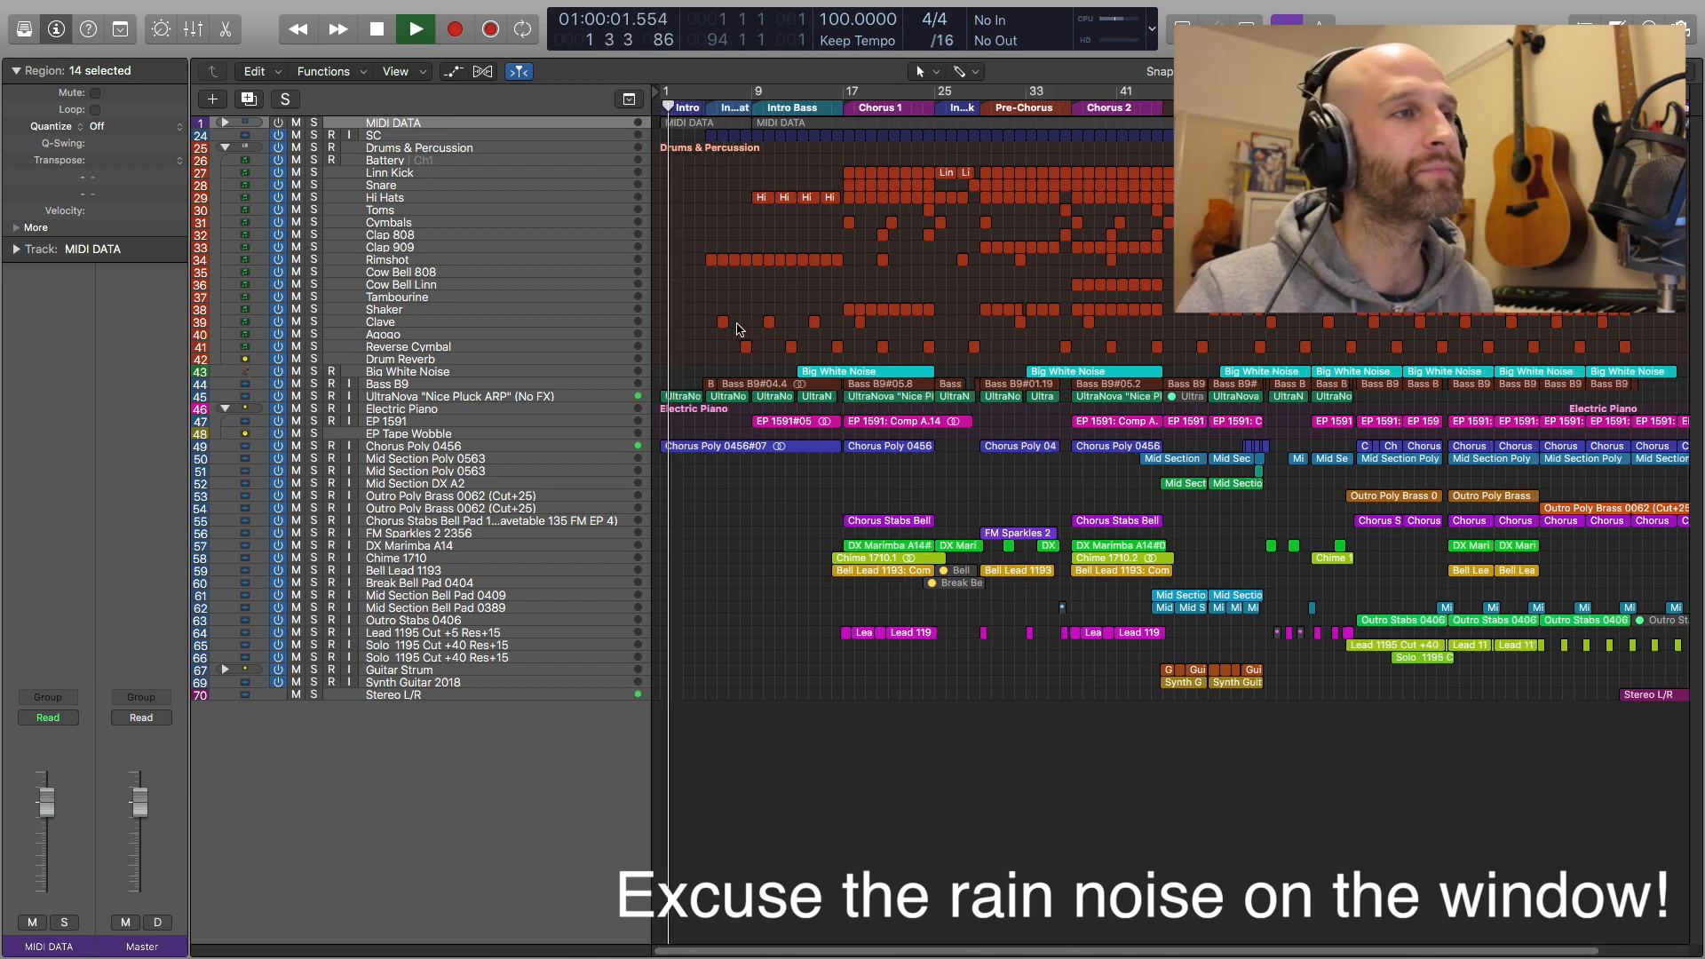
Solo the Chorus Poly 0456 track and play it from the start of the song
key(ctrl+alt+Down)
key(ctrl+alt+Down)
key(ctrl+alt+Down)
key(ctrl+alt+Down)
key(ctrl+alt+Down)
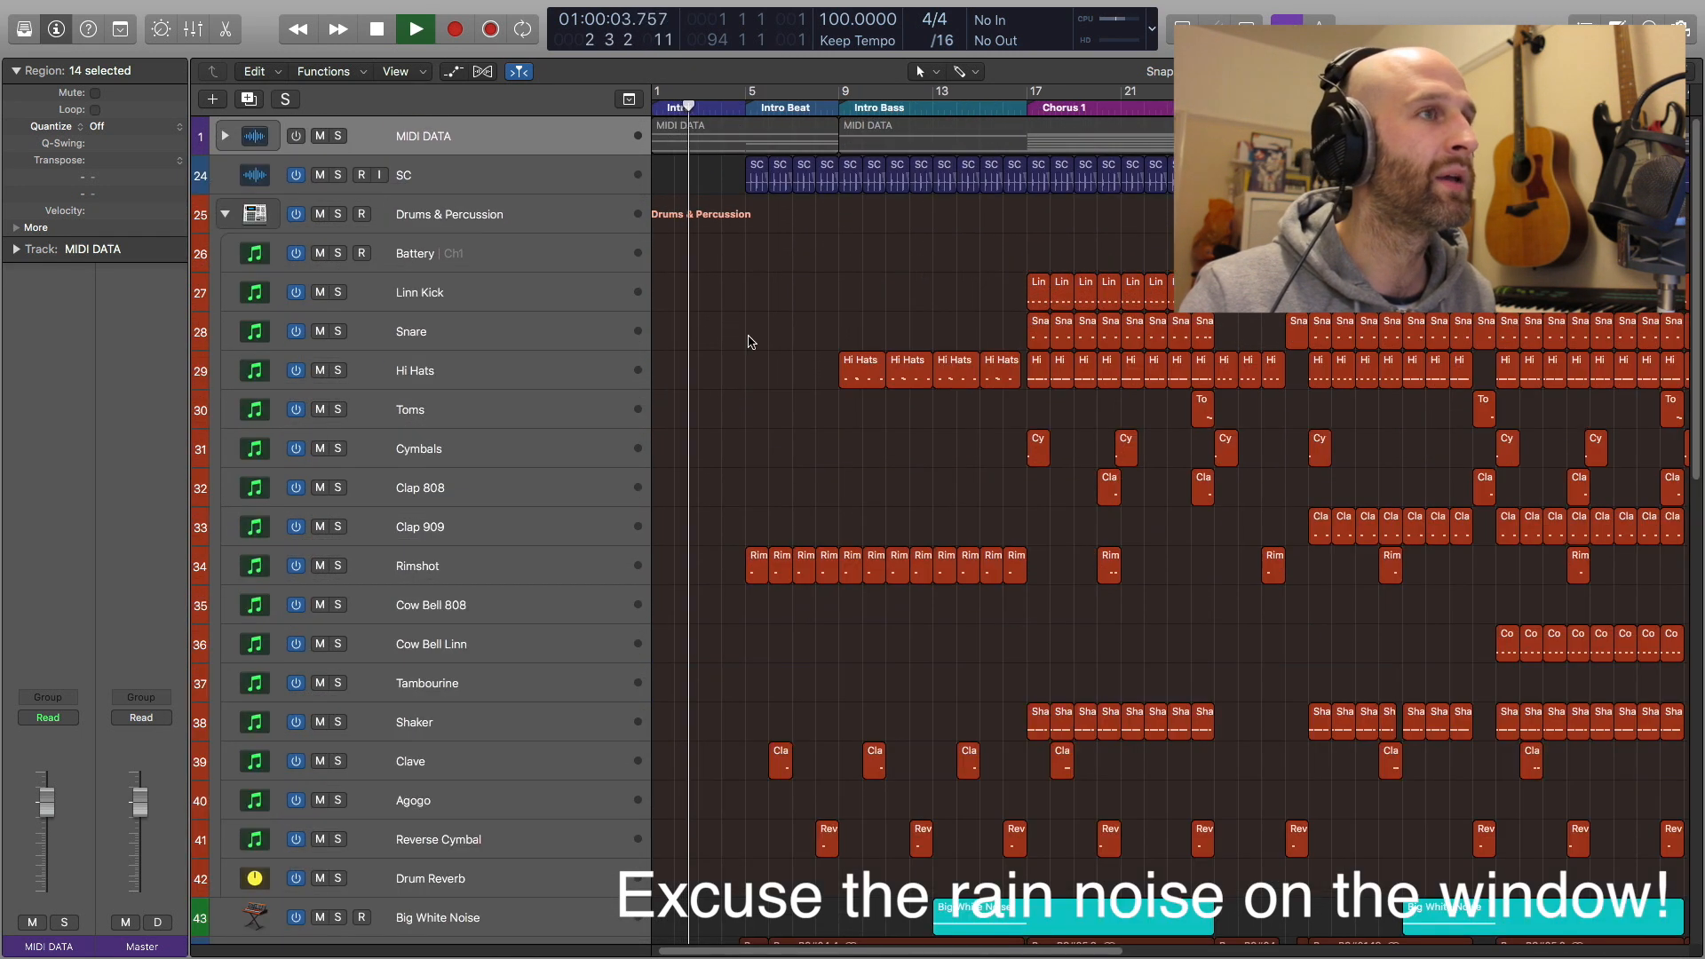
scroll(727, 318, down, 5)
scroll(727, 317, down, 6)
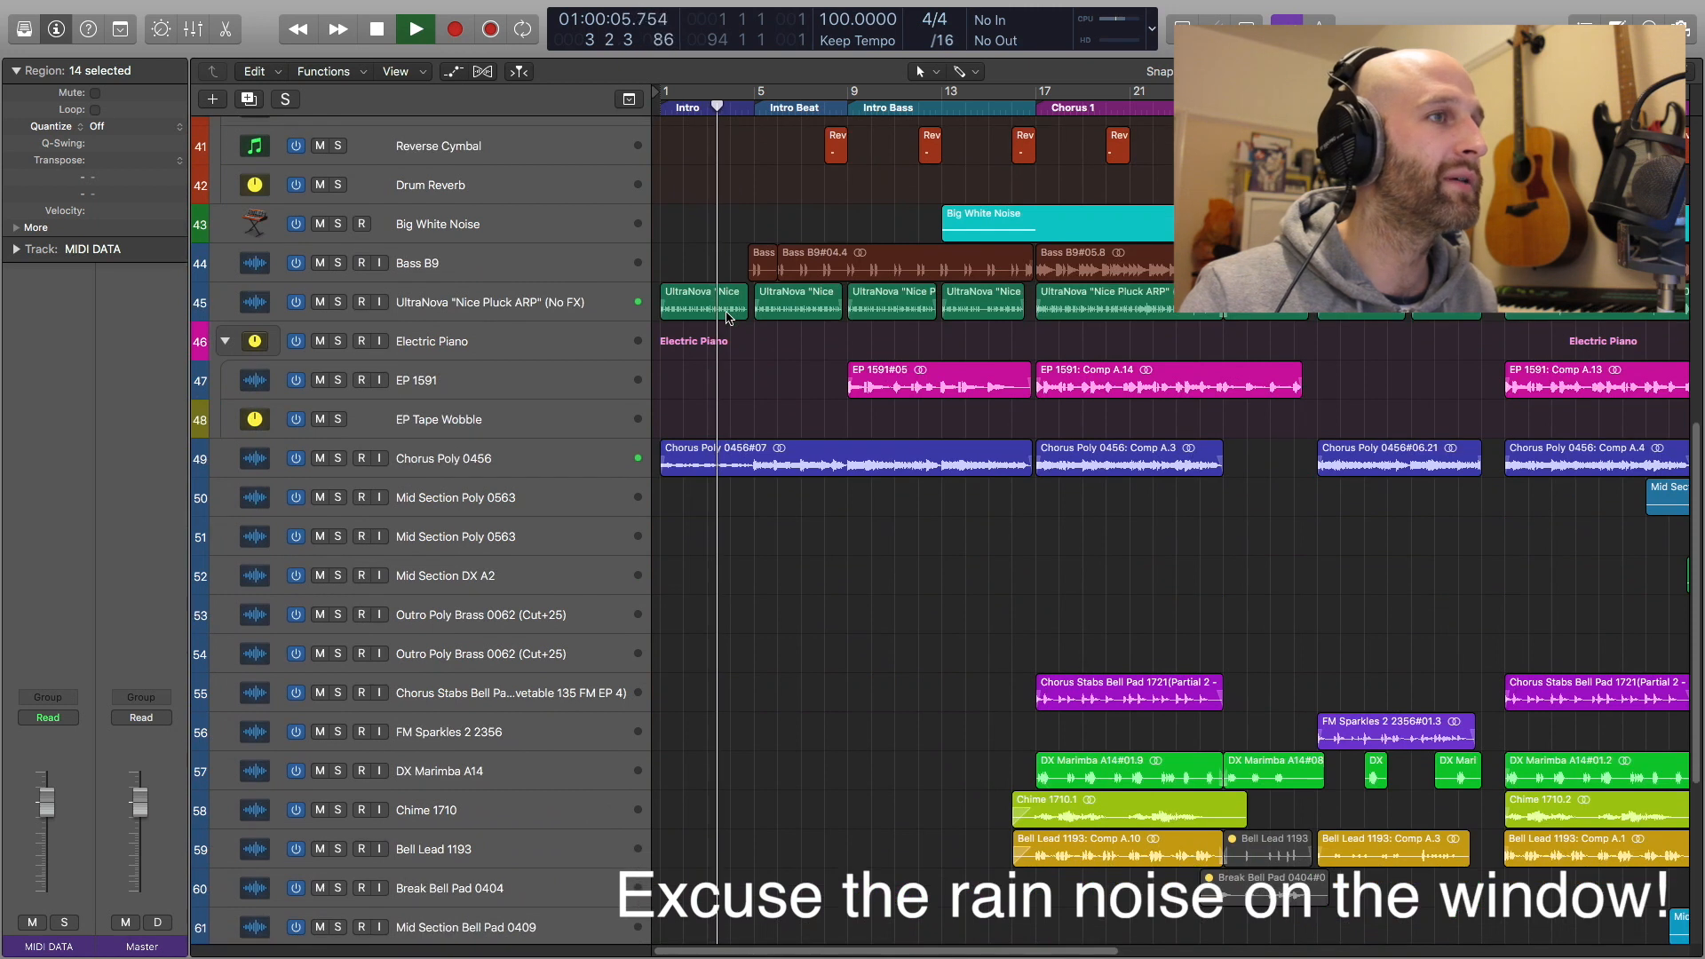
key(Return)
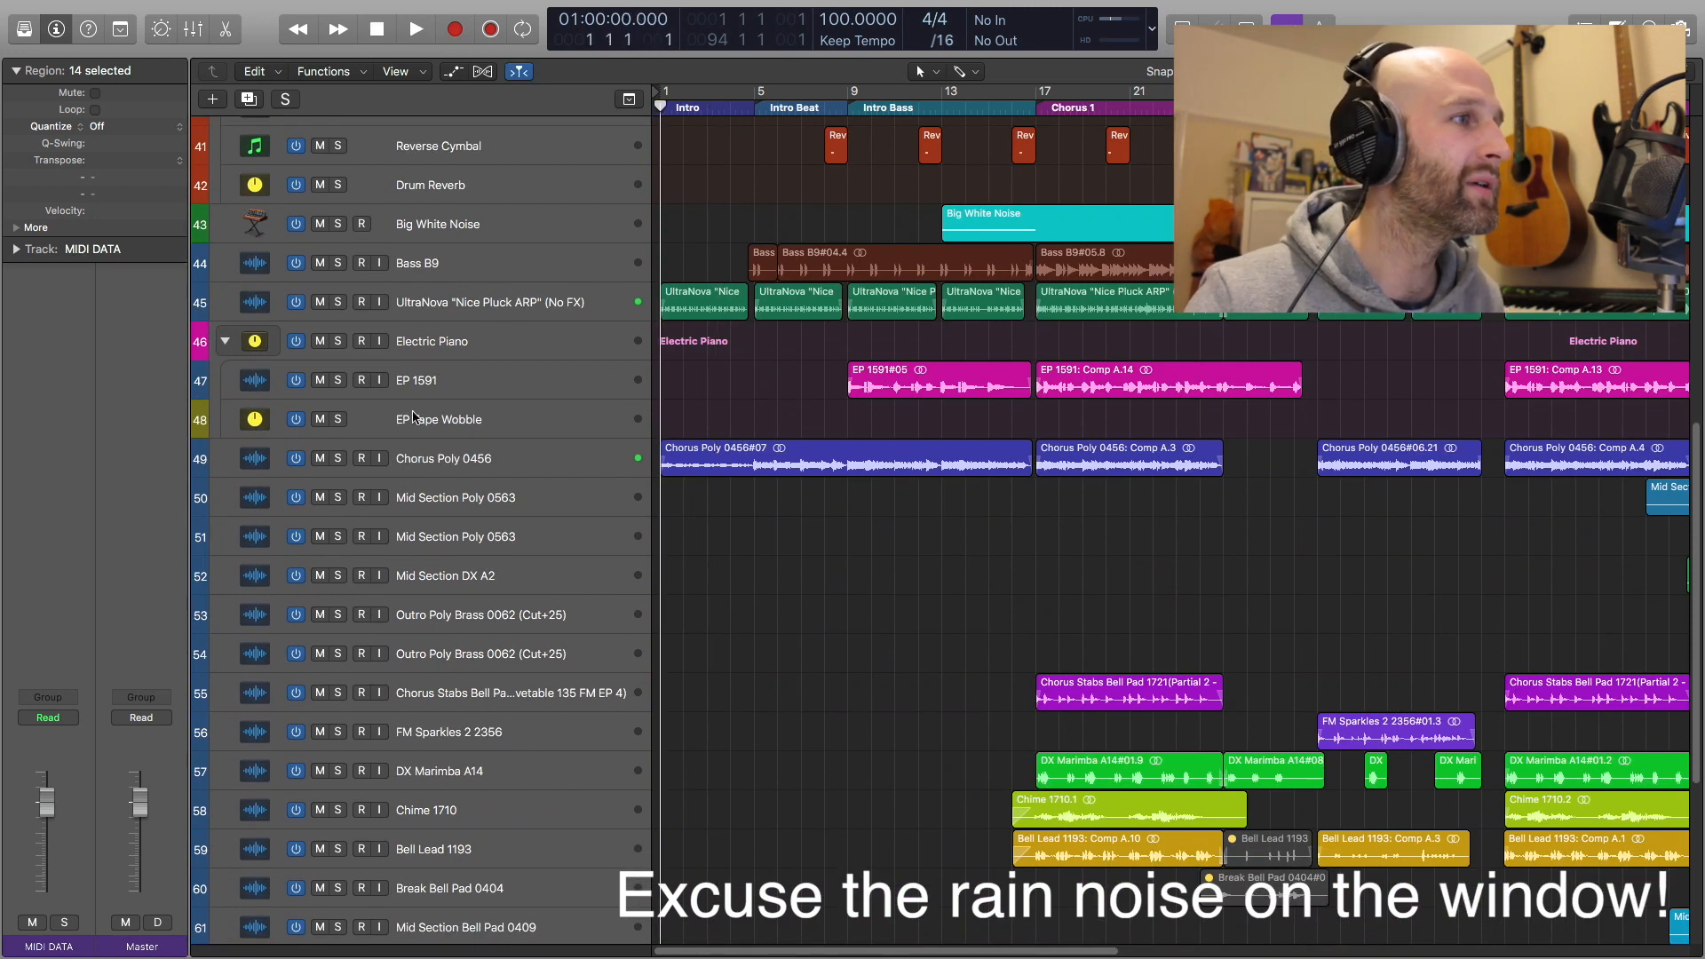
click(339, 458)
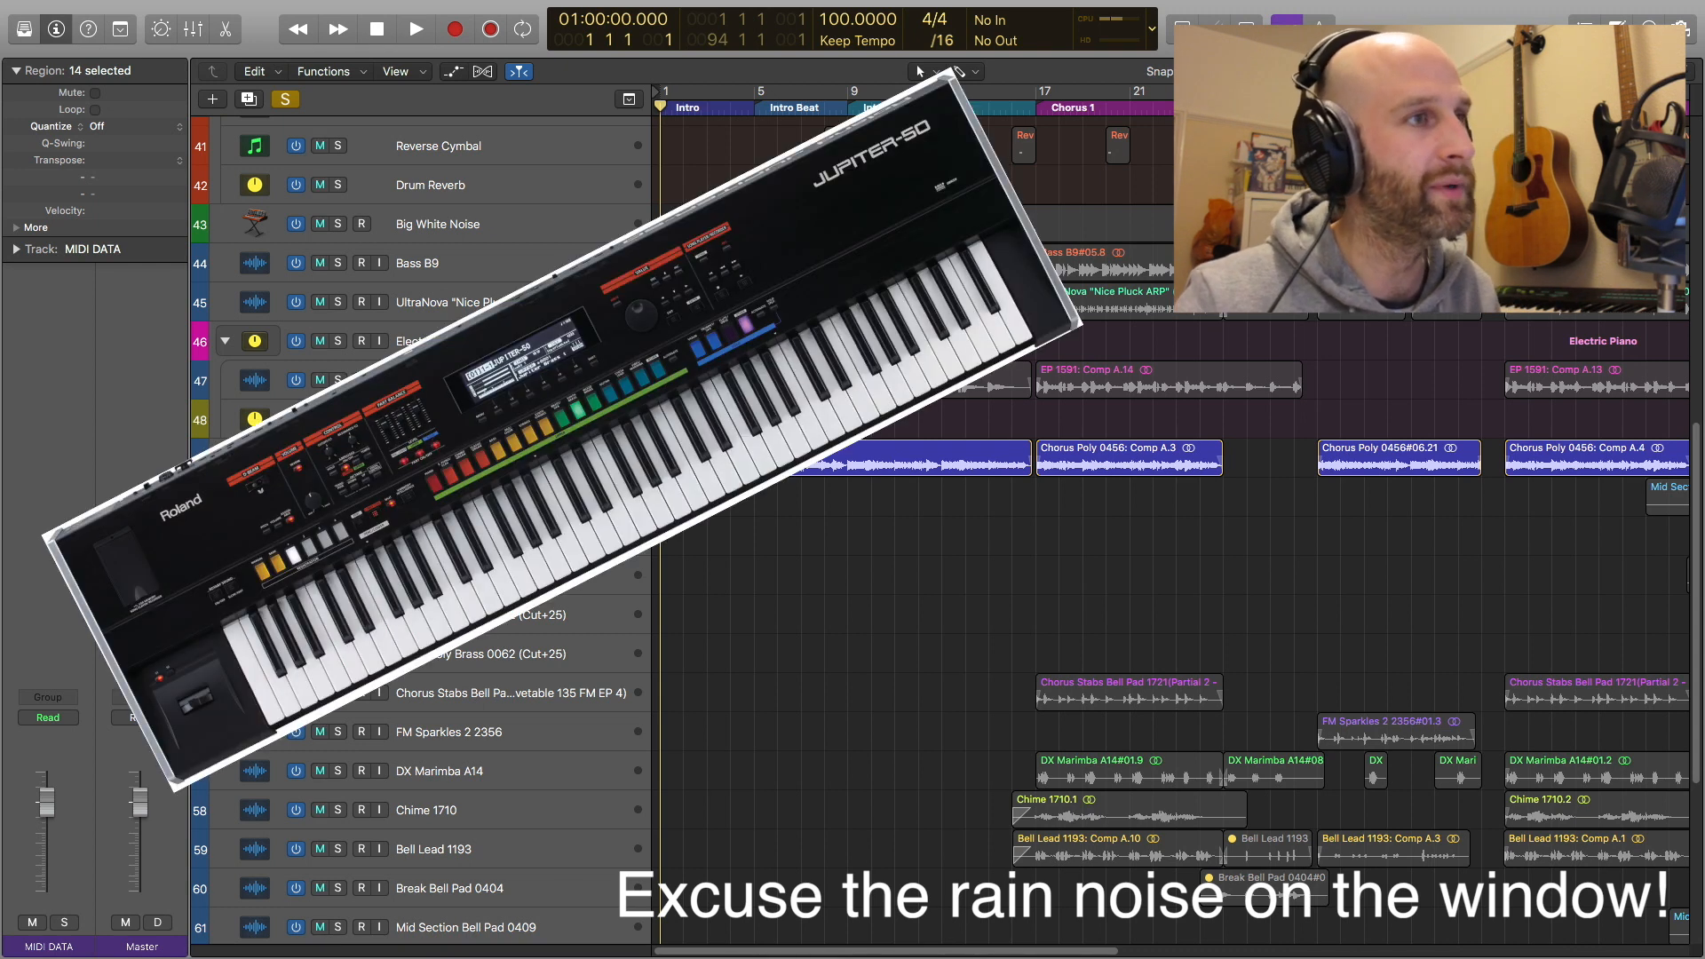
key(space)
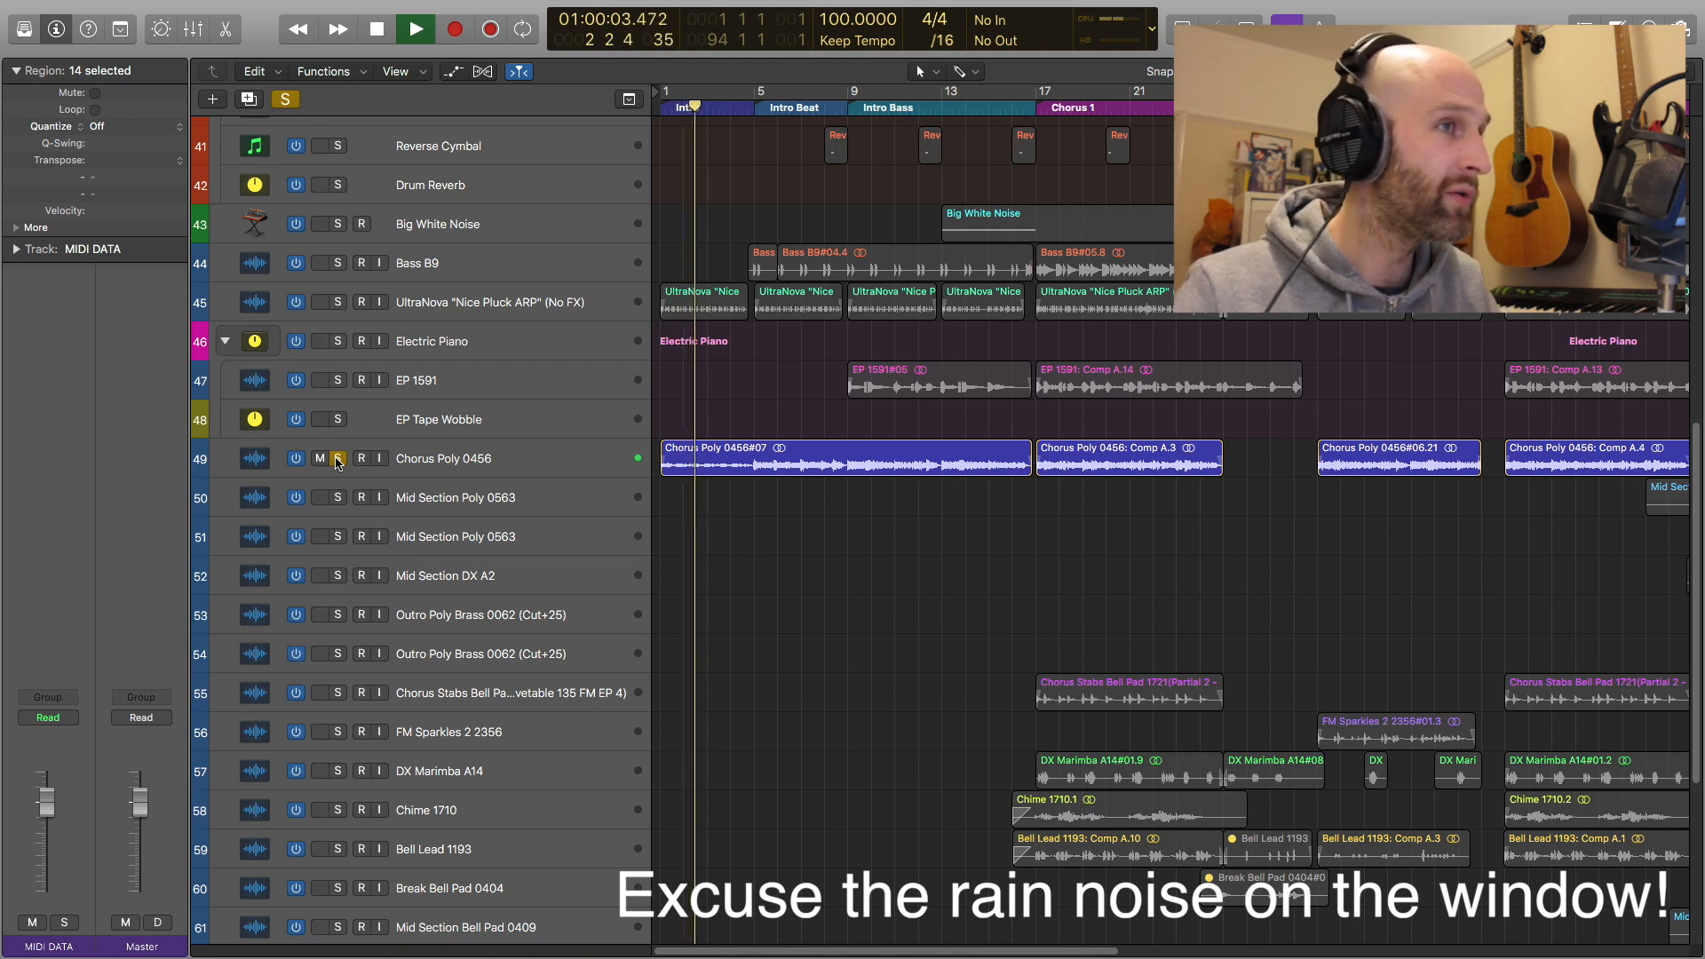
Add the UltraNova "Nice Pluck ARP" (No FX) track to the solo briefly, and unsolo both it and Chorus Poly 0456
click(337, 302)
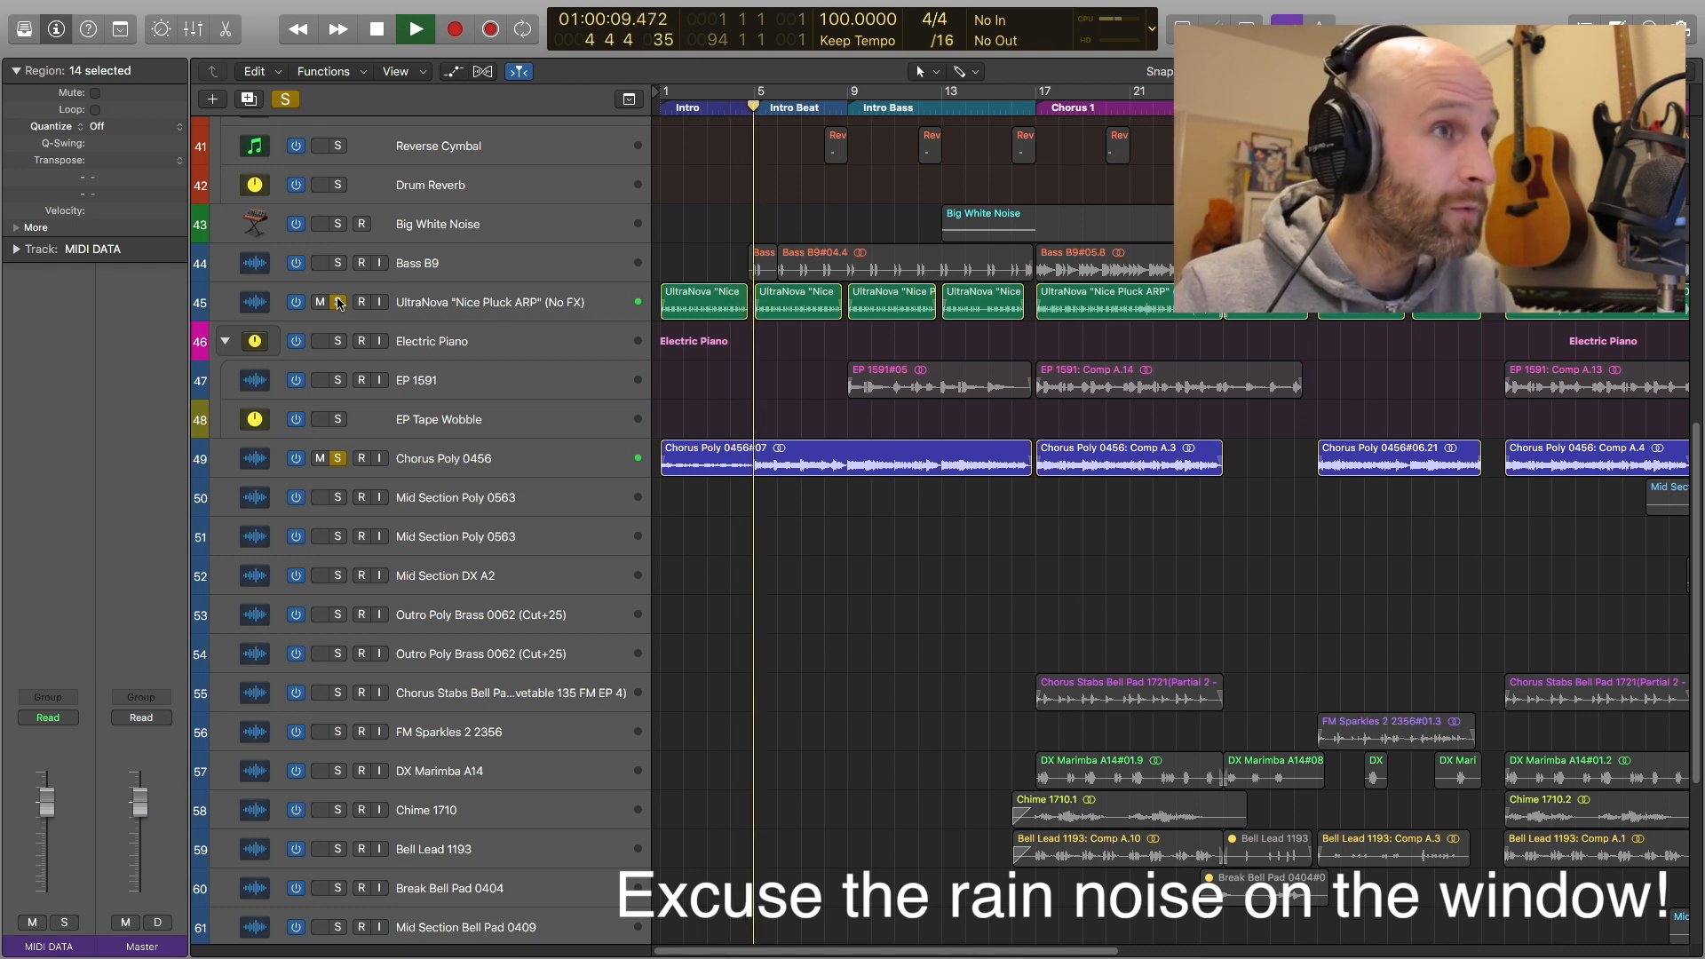
click(338, 302)
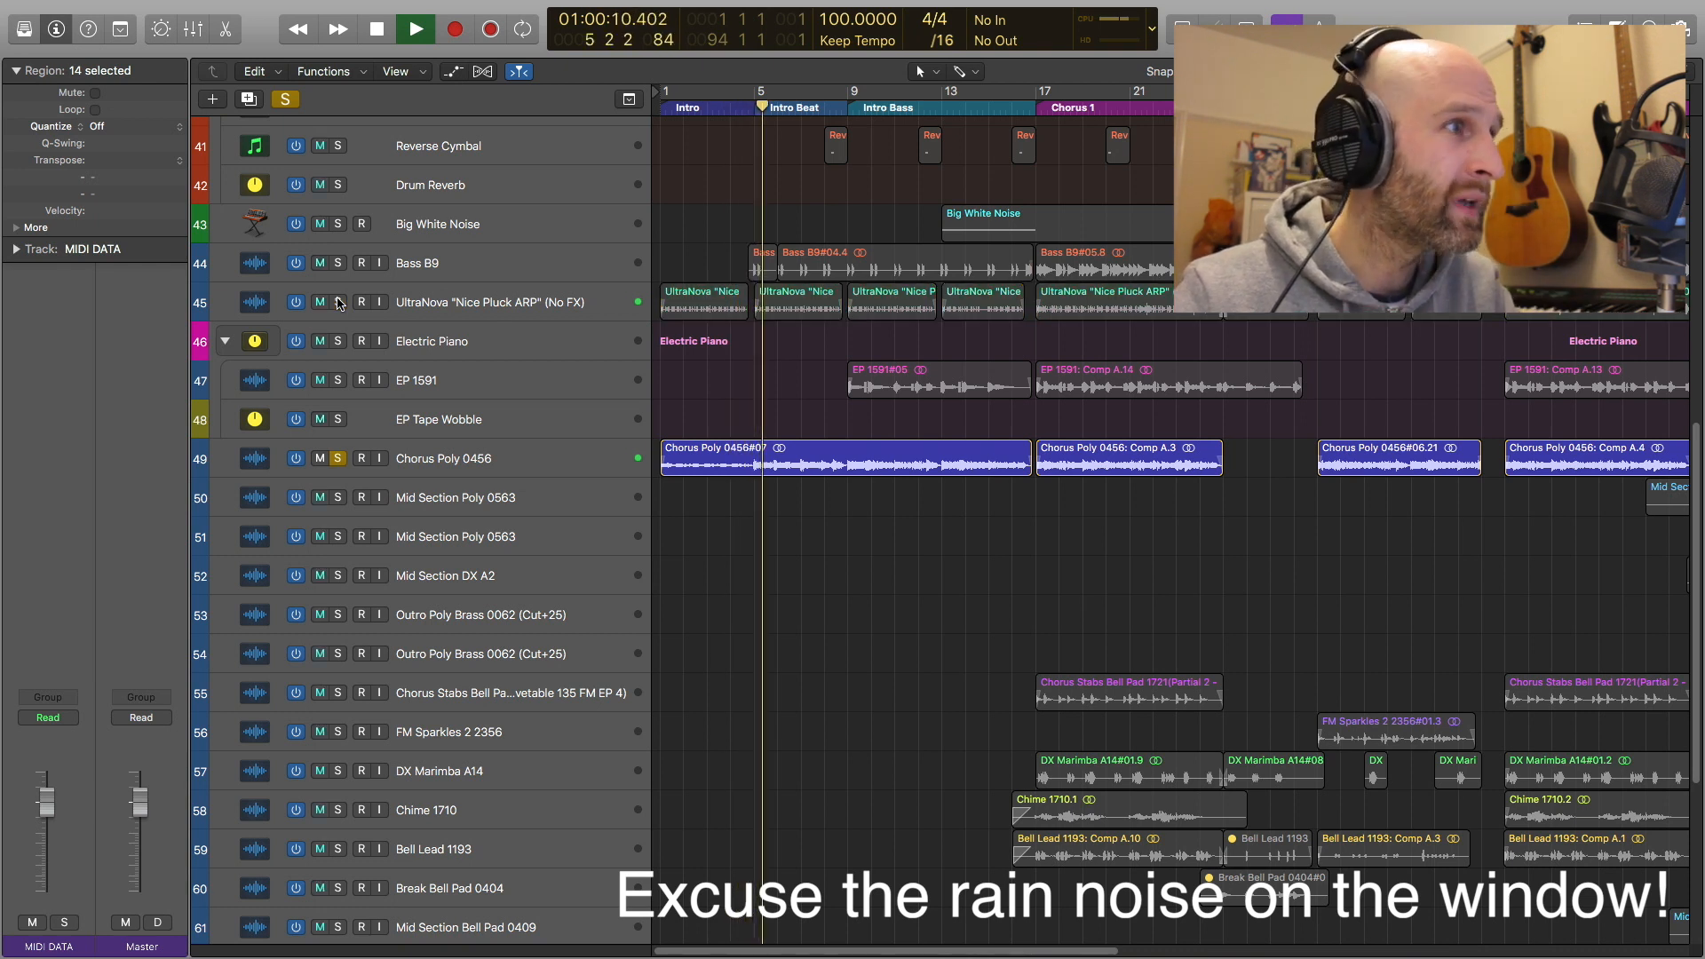
click(338, 458)
Place the playhead at bar 4 and select the first UltraNova "Nice Pluck ARP" (No FX) region close up near its end
click(734, 102)
scroll(856, 324, right, 5)
scroll(854, 336, up, 3)
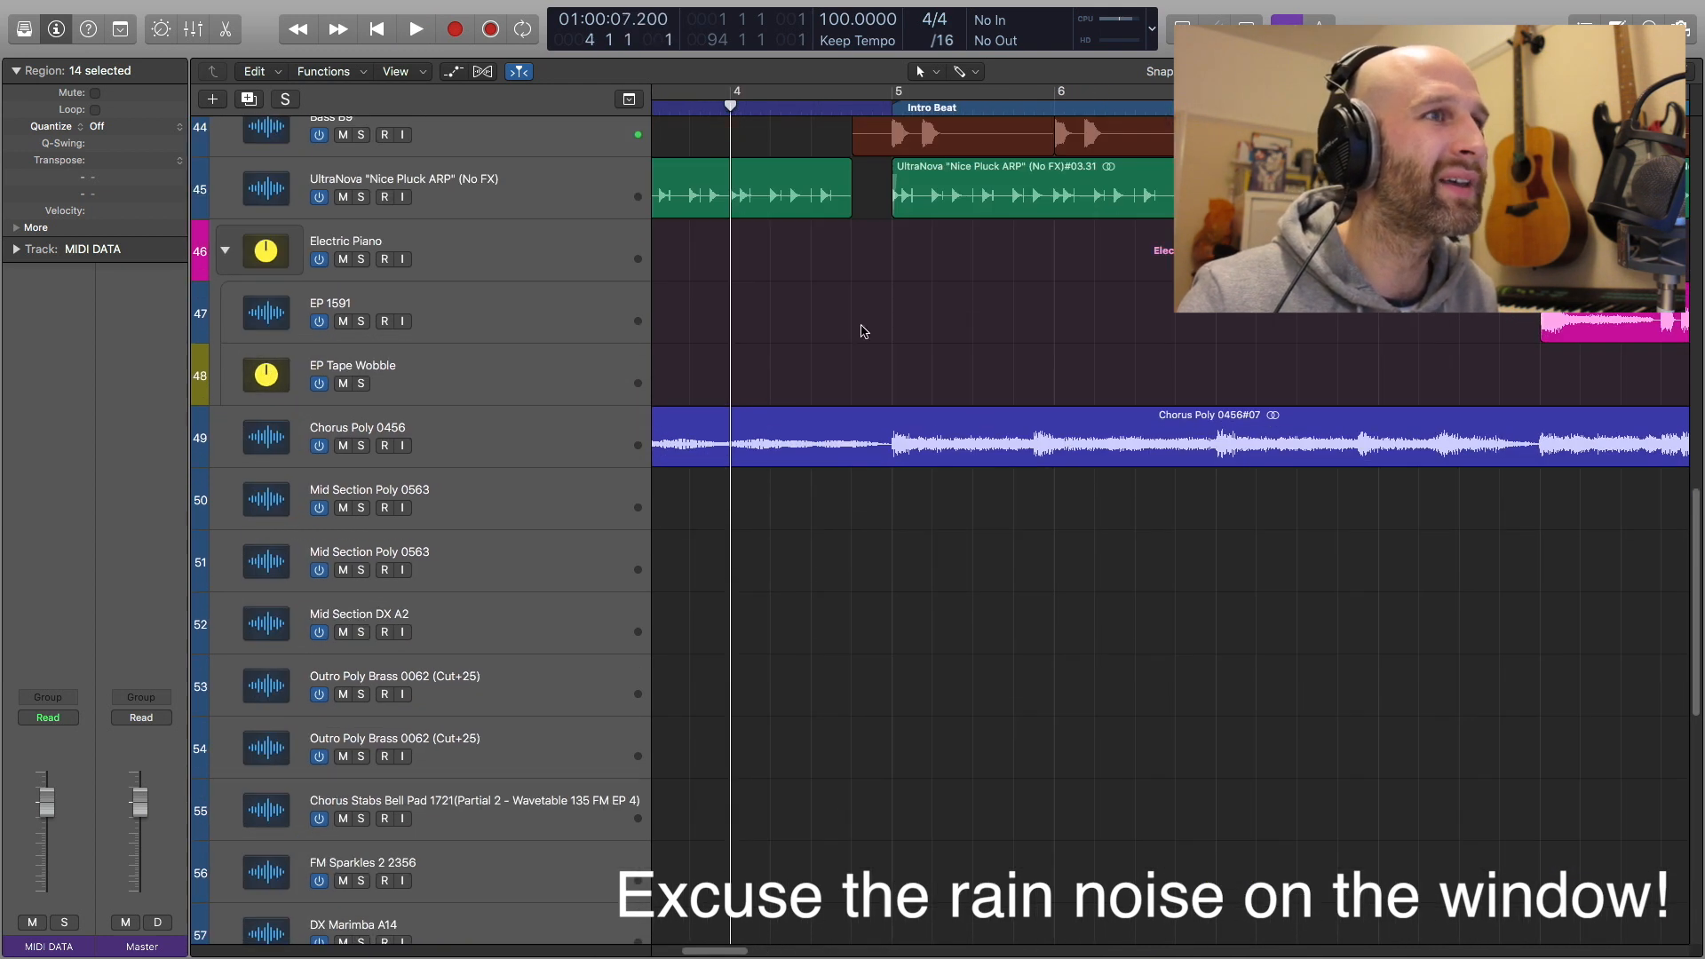
scroll(861, 337, up, 5)
mouse_move(851, 587)
mouse_down()
mouse_move(892, 592)
mouse_move(854, 598)
mouse_up()
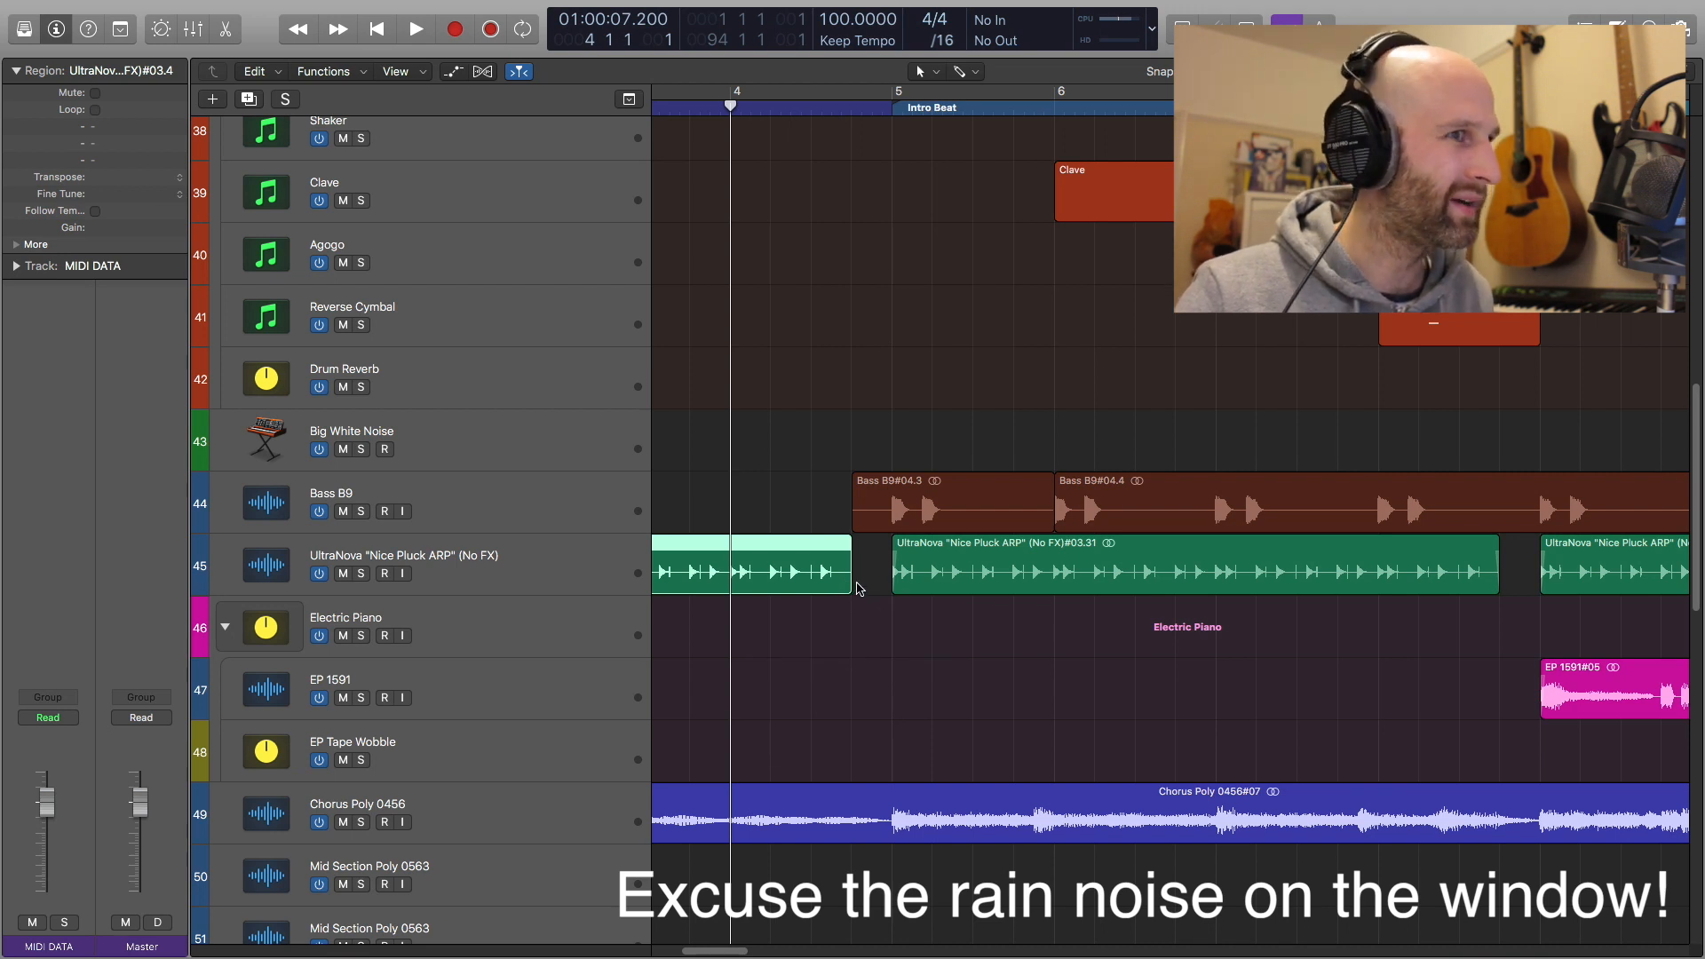
Show the Intro and Intro Beat regions in a wider view and play the song from the start
key(super+Left)
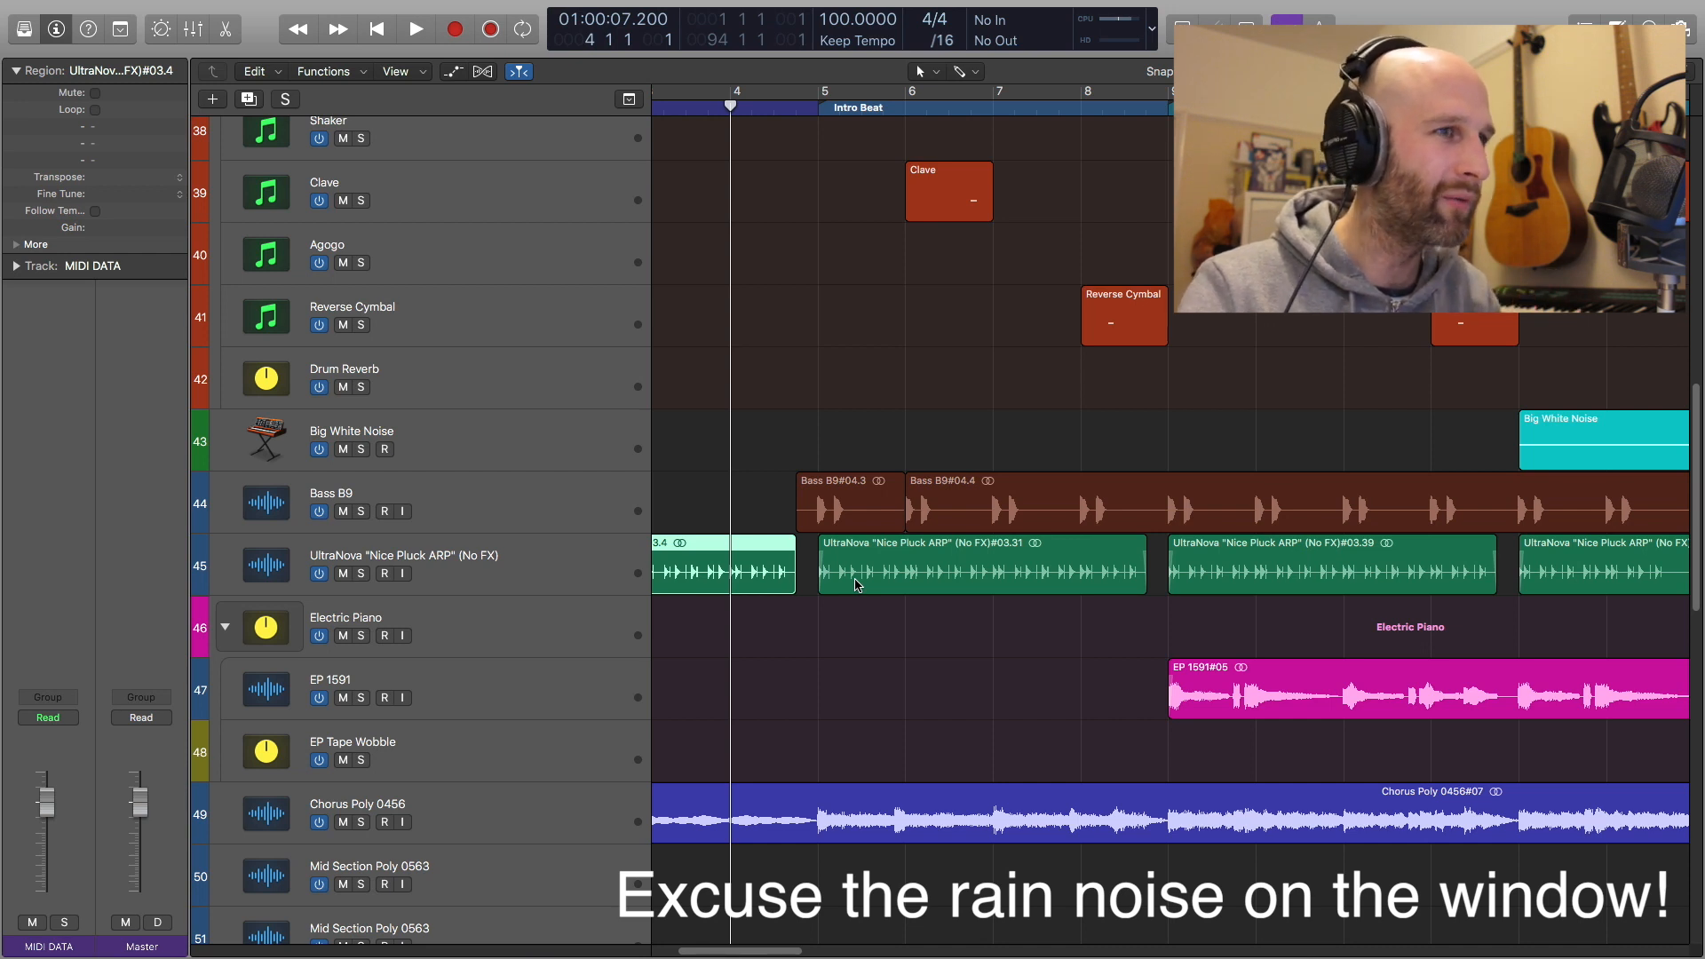
key(super+Left)
key(super+Up)
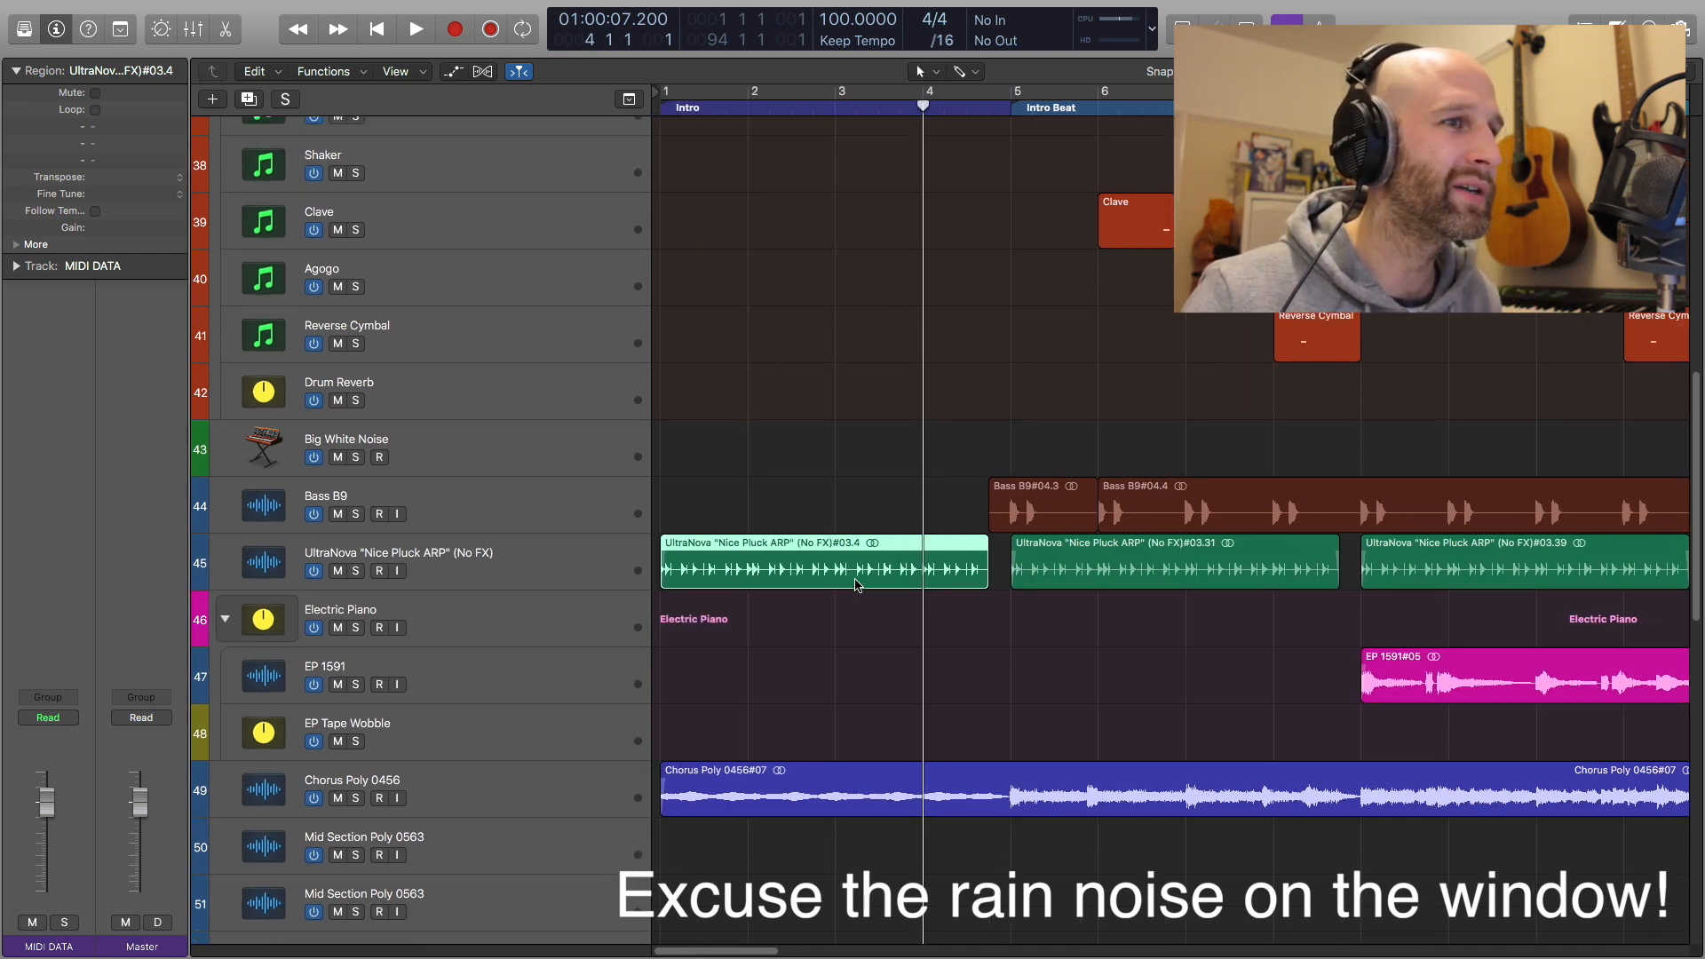
key(super+Left)
key(Return)
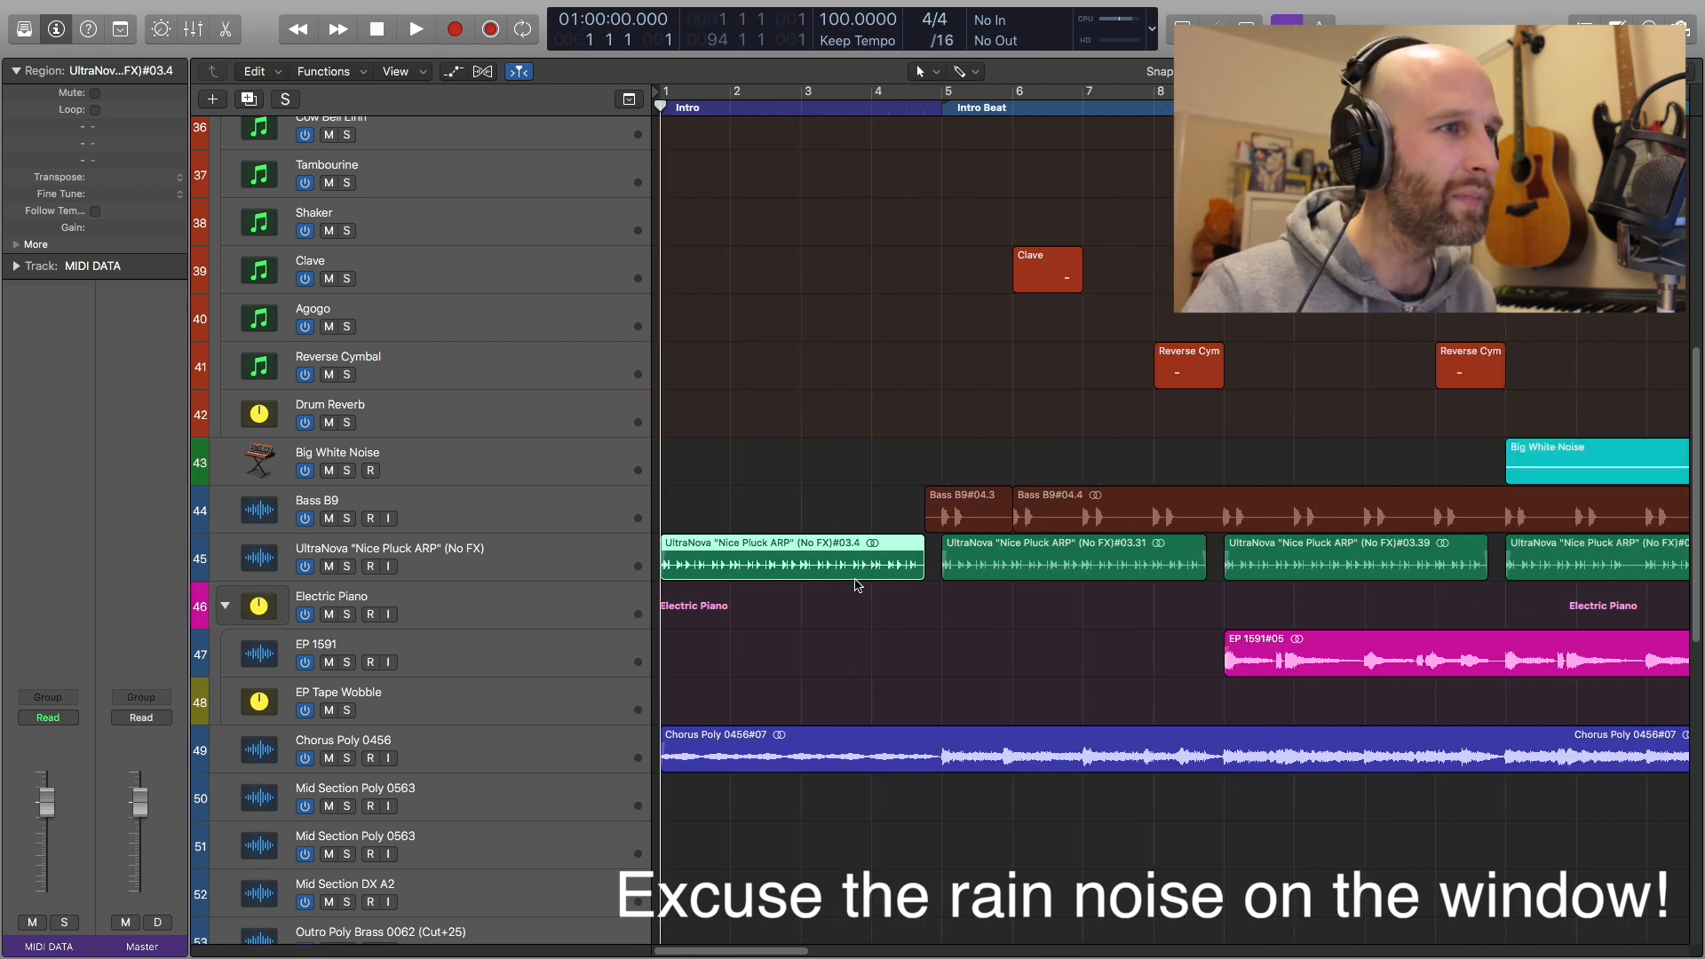
key(space)
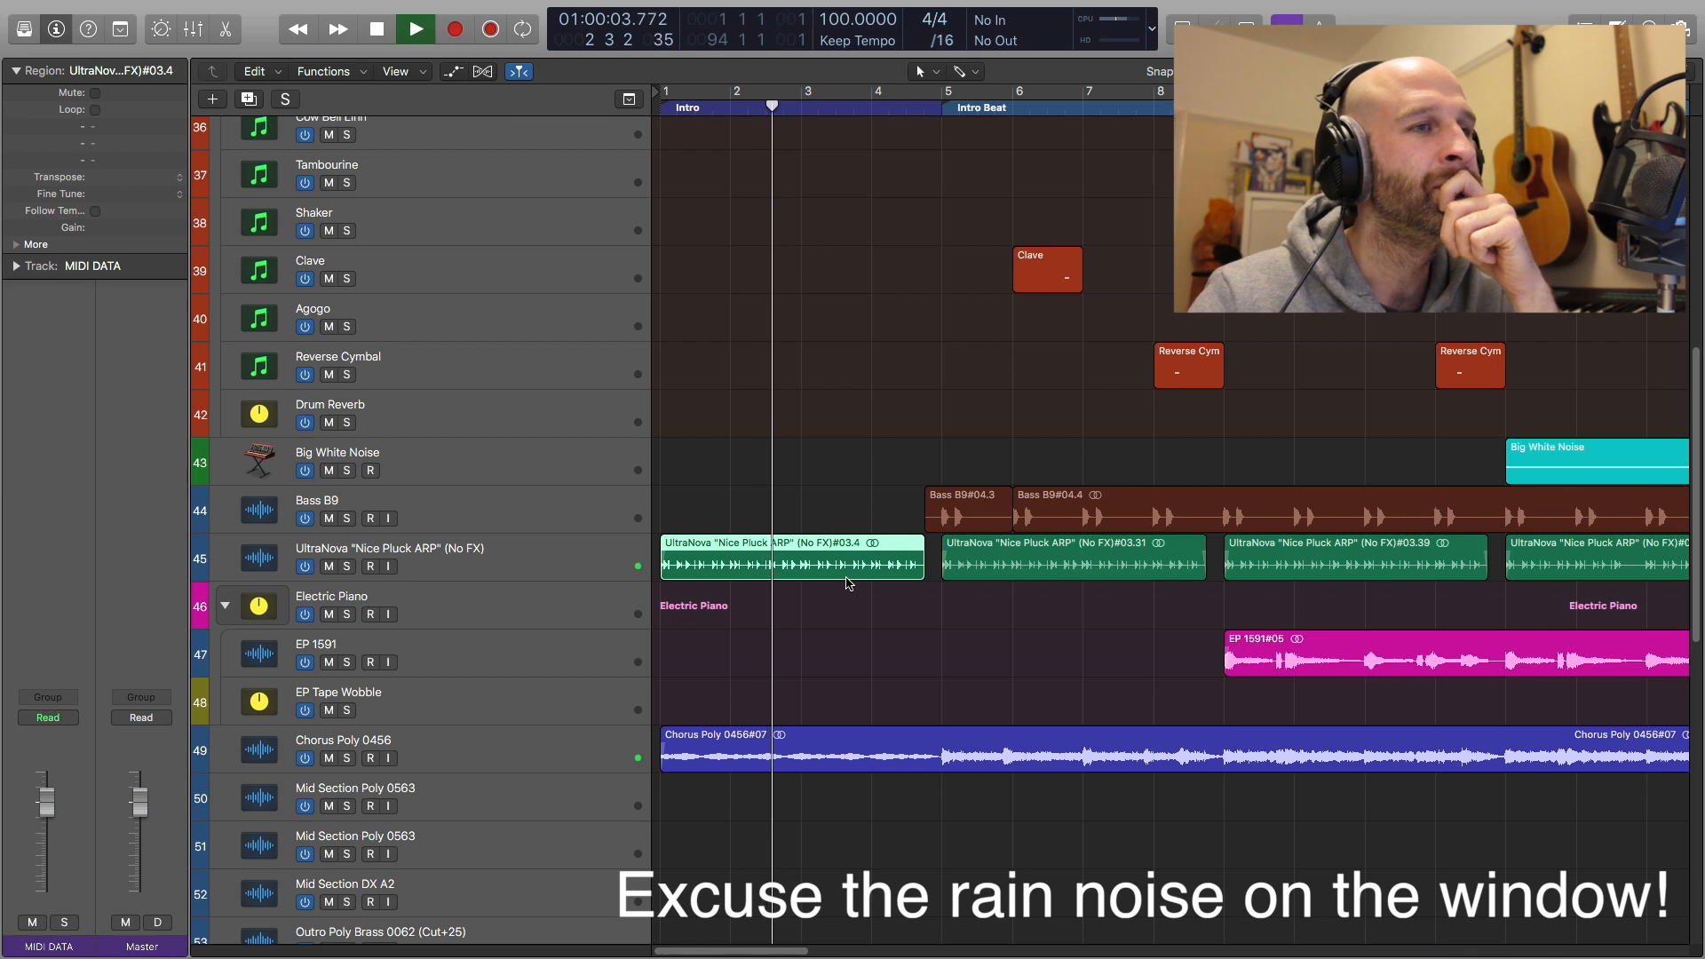
Extend the start of the first Bass B9 region slightly earlier before bar 5, and listen to the Bass B9 track soloed
mouse_move(925, 520)
mouse_down()
mouse_move(659, 521)
mouse_move(914, 525)
mouse_up()
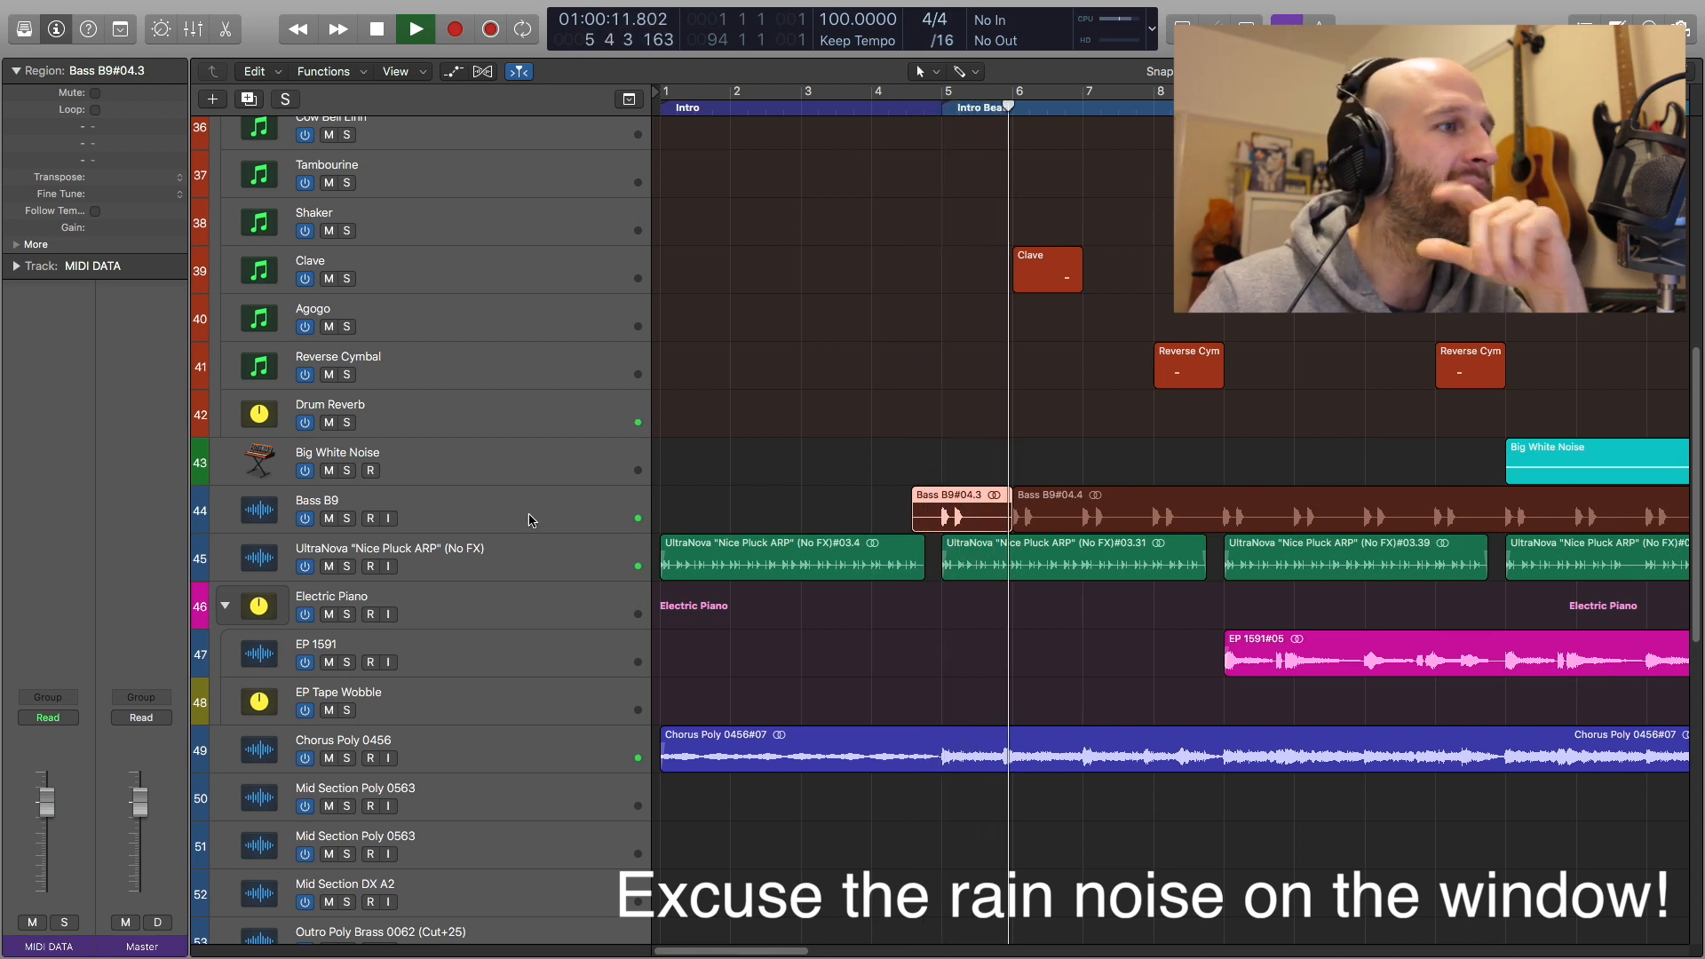
click(346, 524)
click(346, 520)
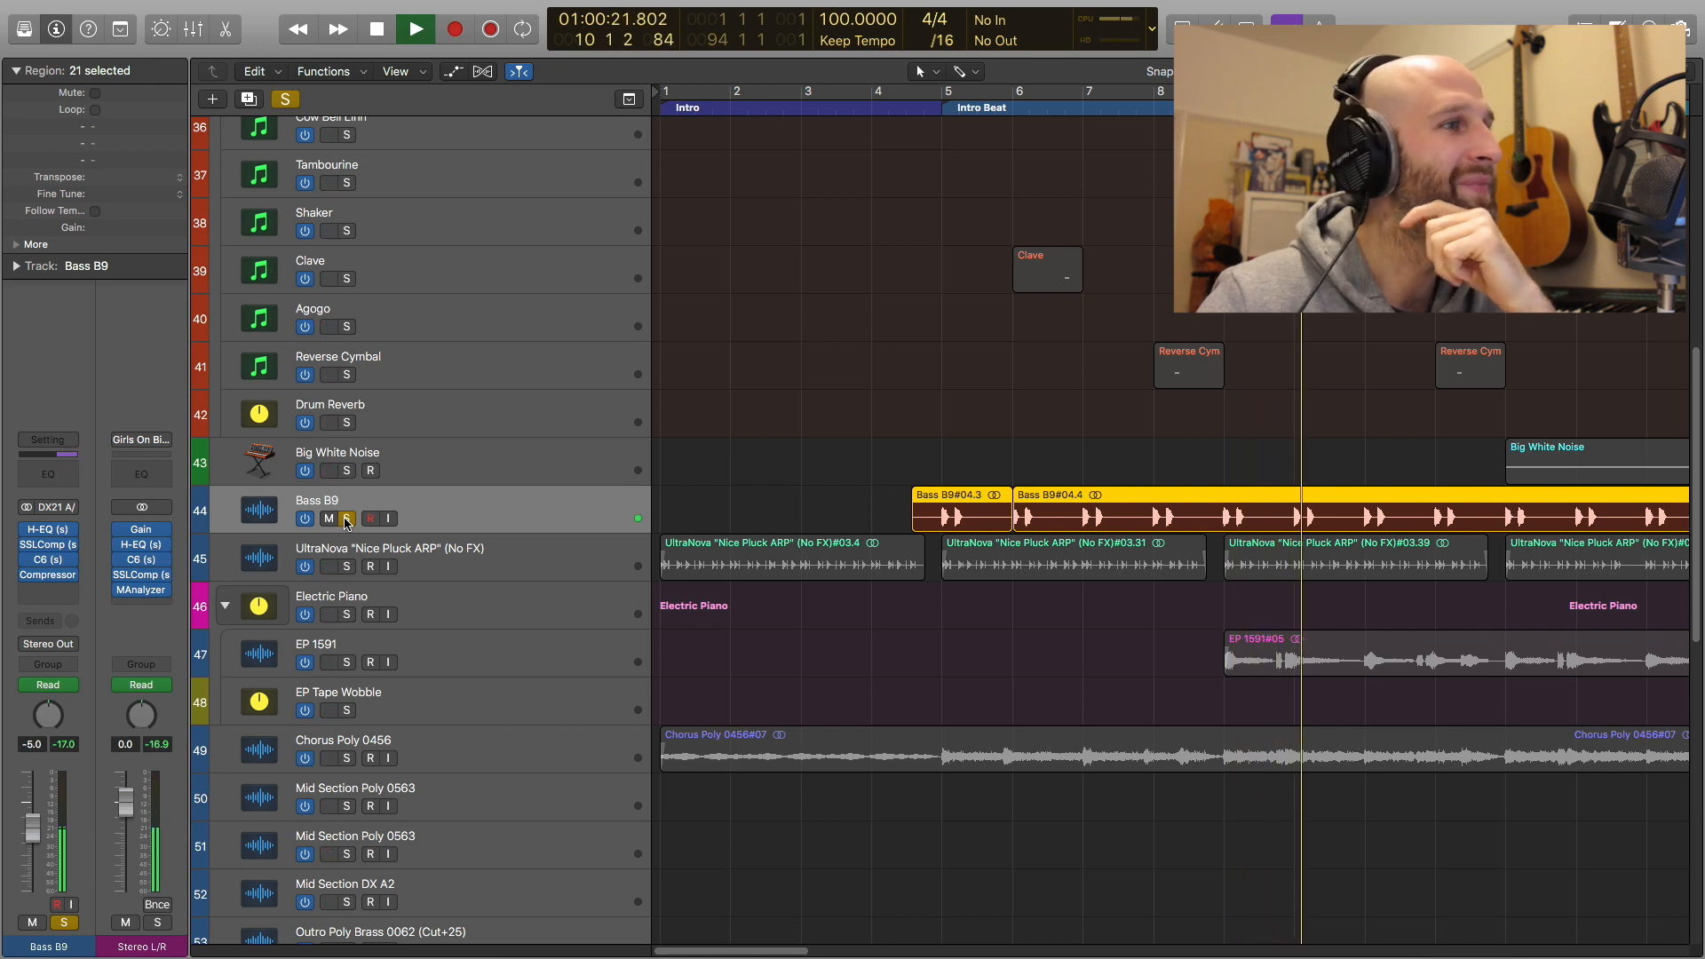
click(347, 518)
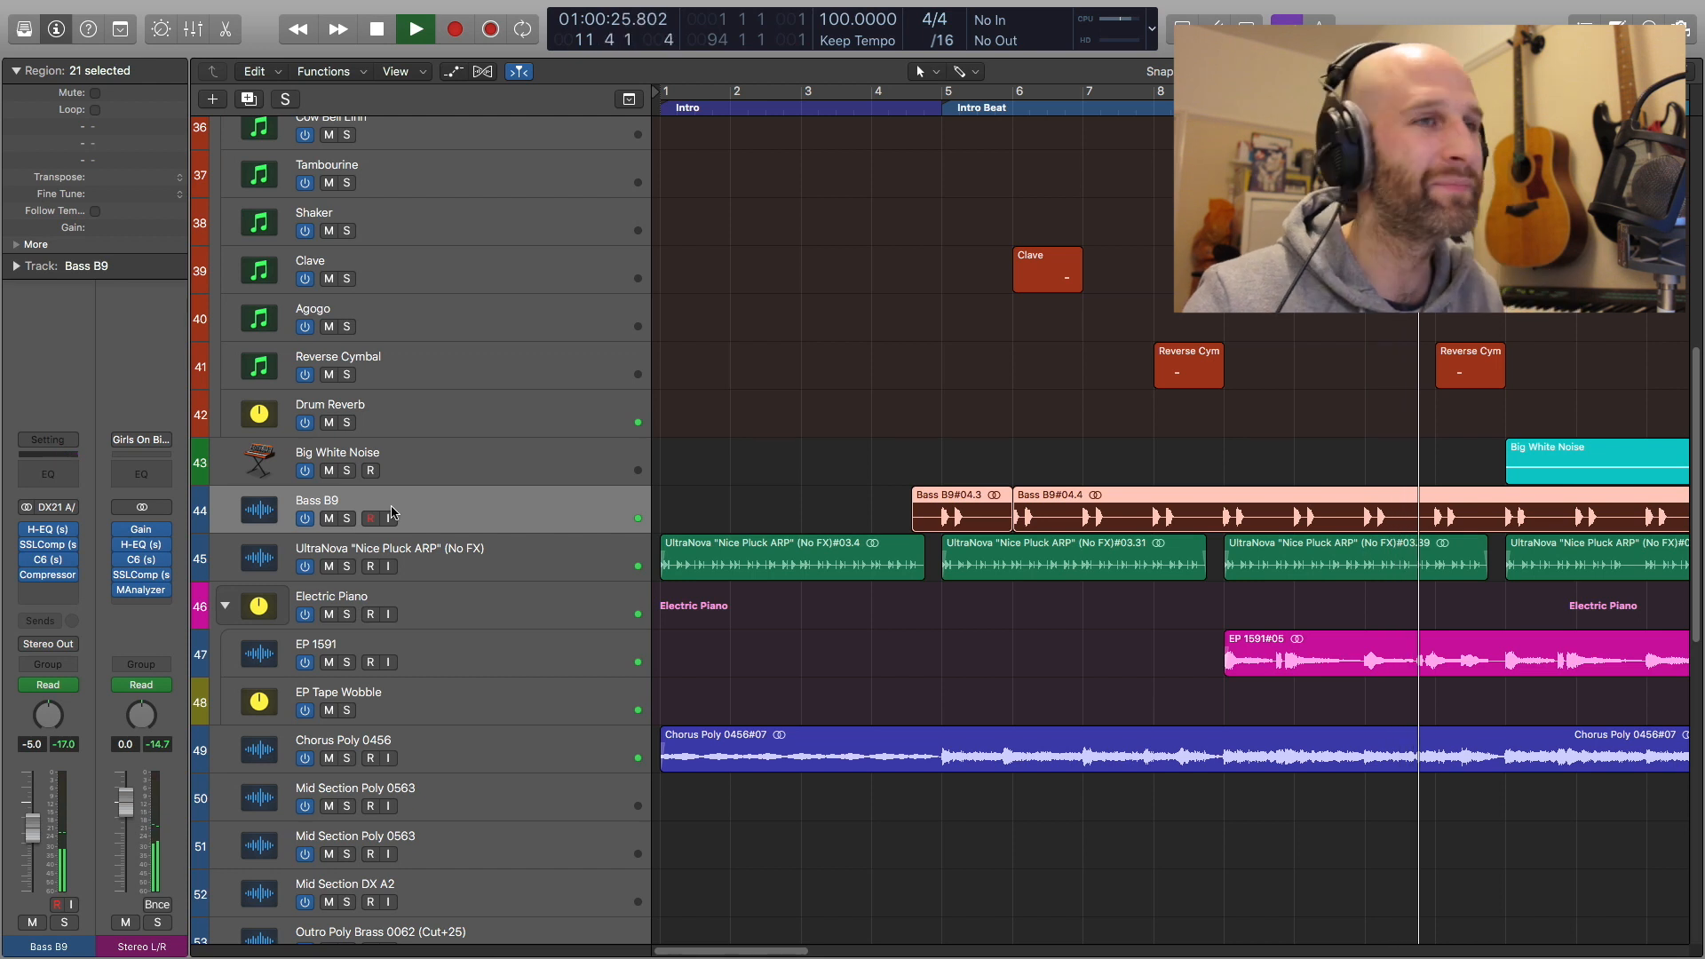
Shrink the track rows to show the whole arrangement, replay from the Intro Beat section and select the Rimshot track
scroll(933, 428, down, 5)
scroll(931, 430, left, 4)
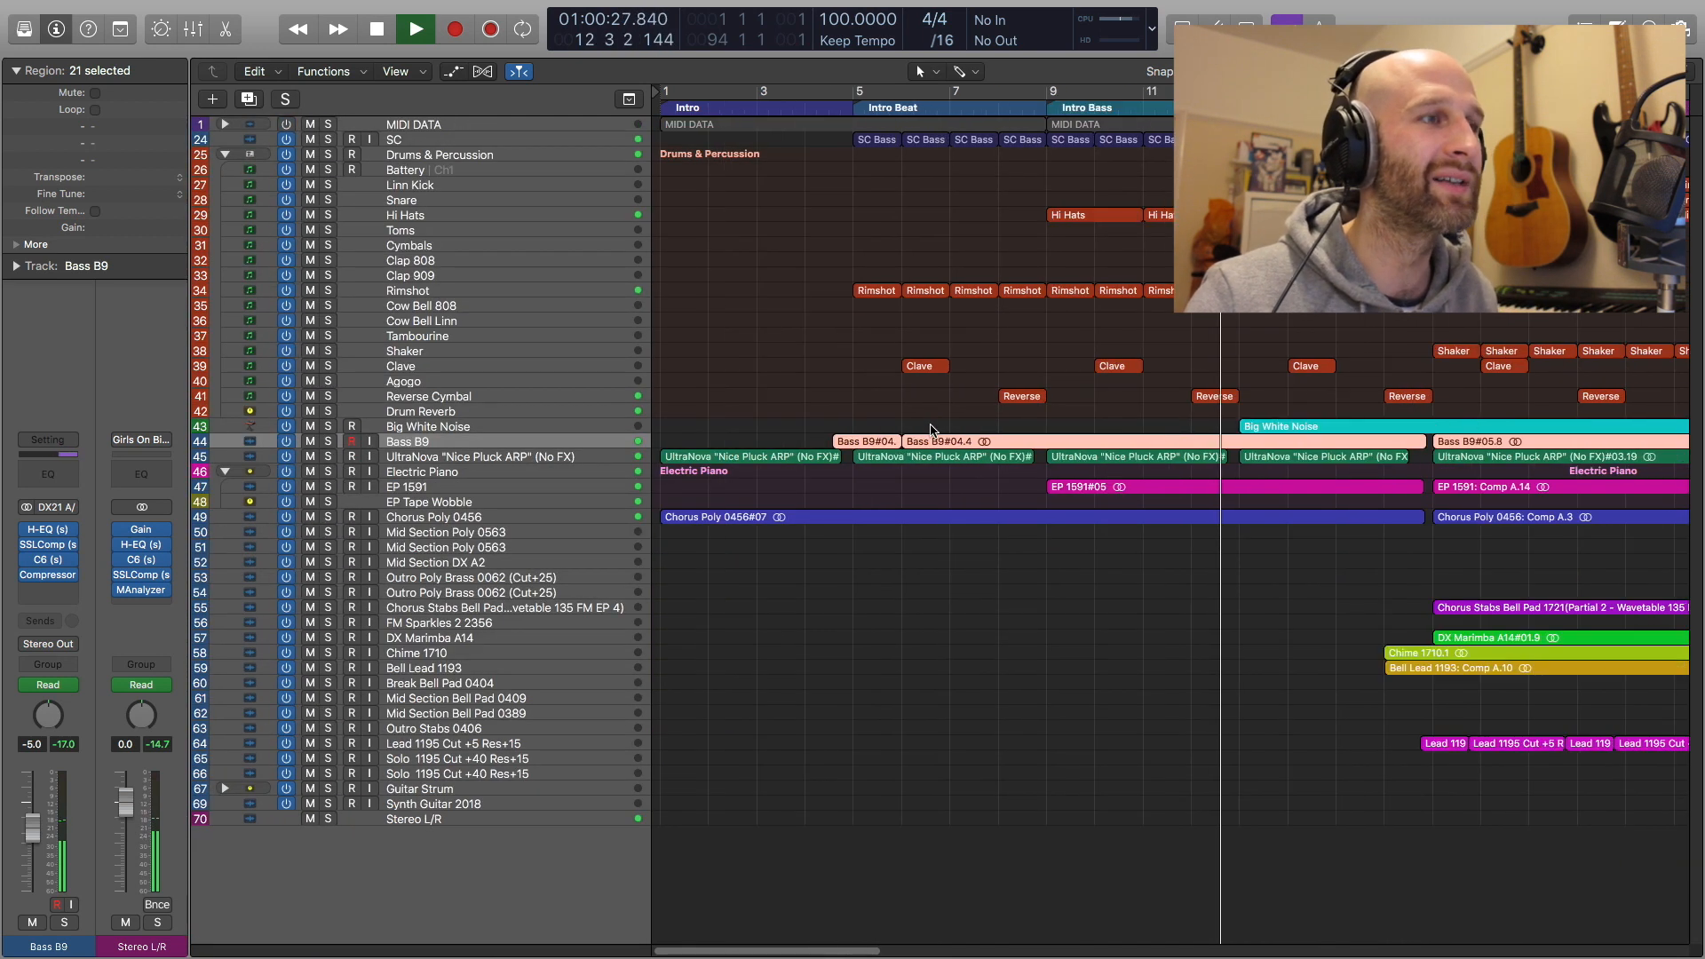
key(space)
key(space)
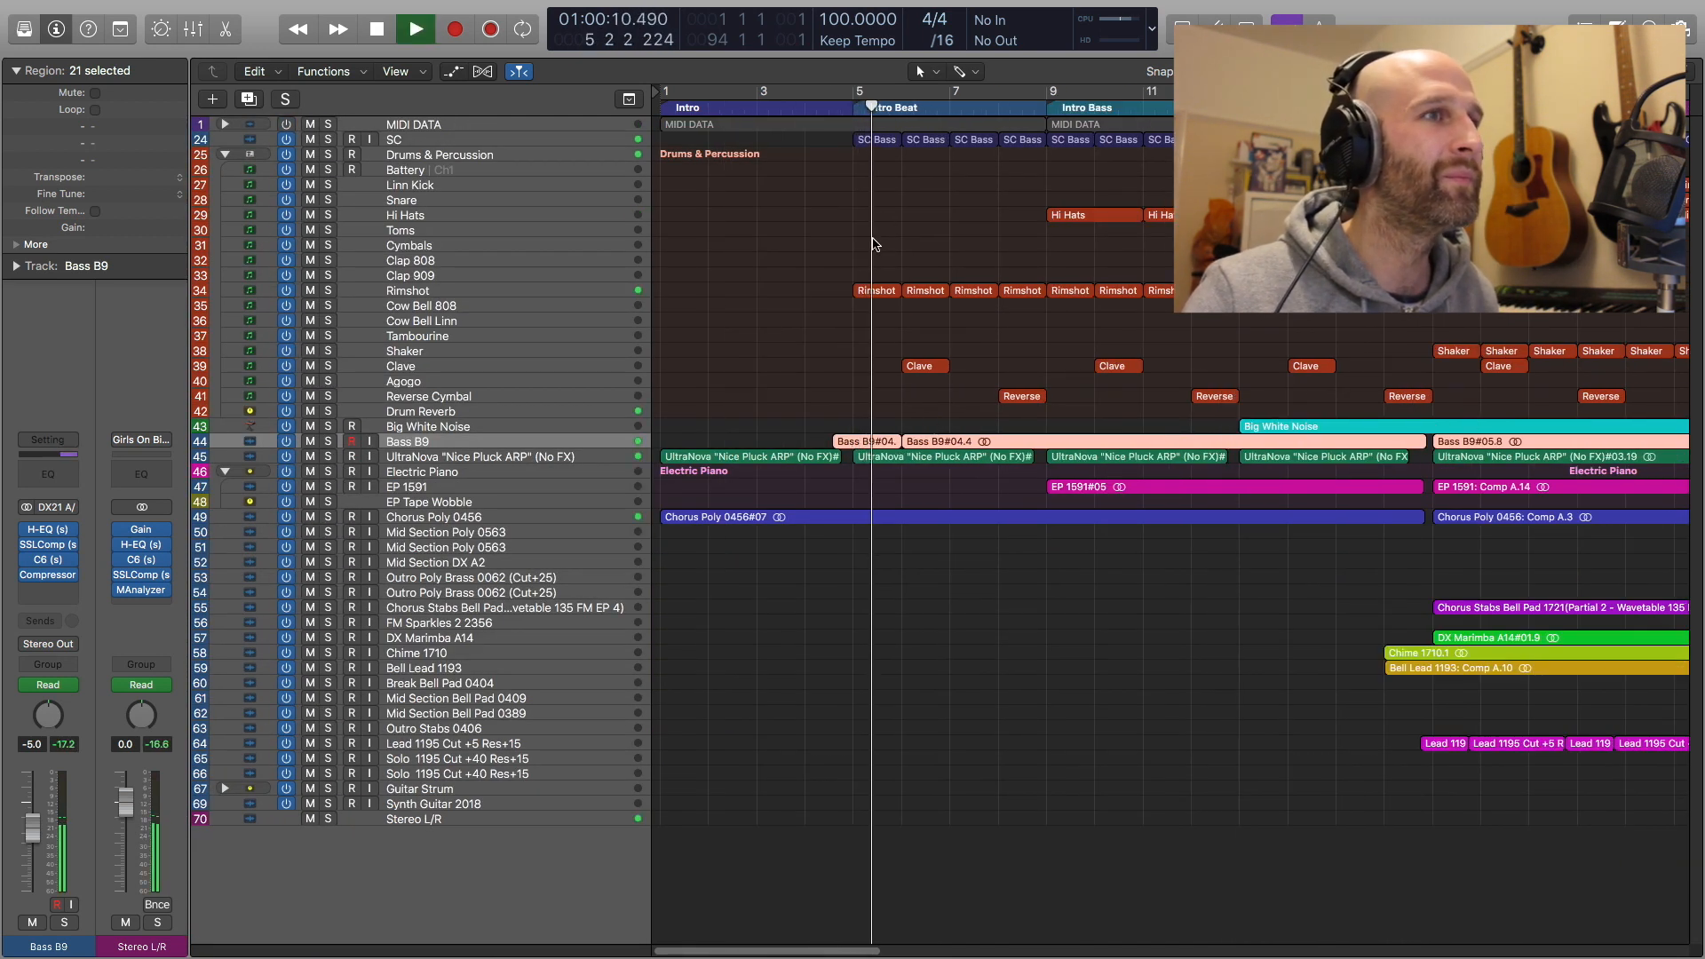
click(533, 292)
scroll(801, 324, up, 5)
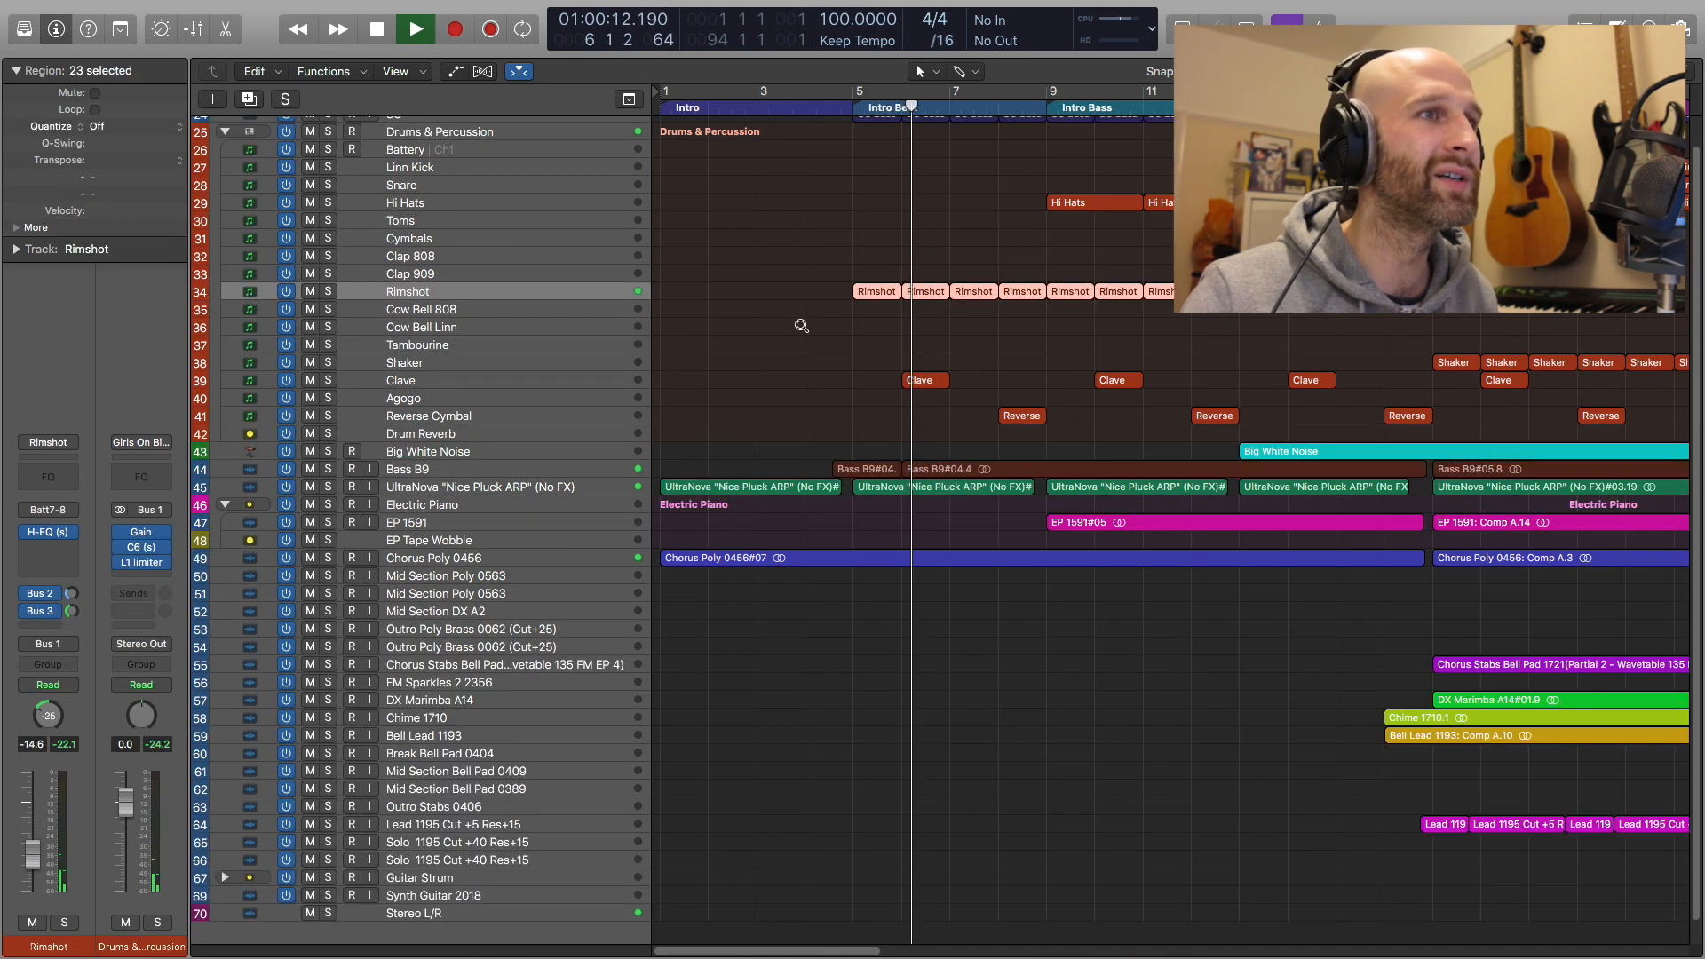
click(817, 335)
key(a)
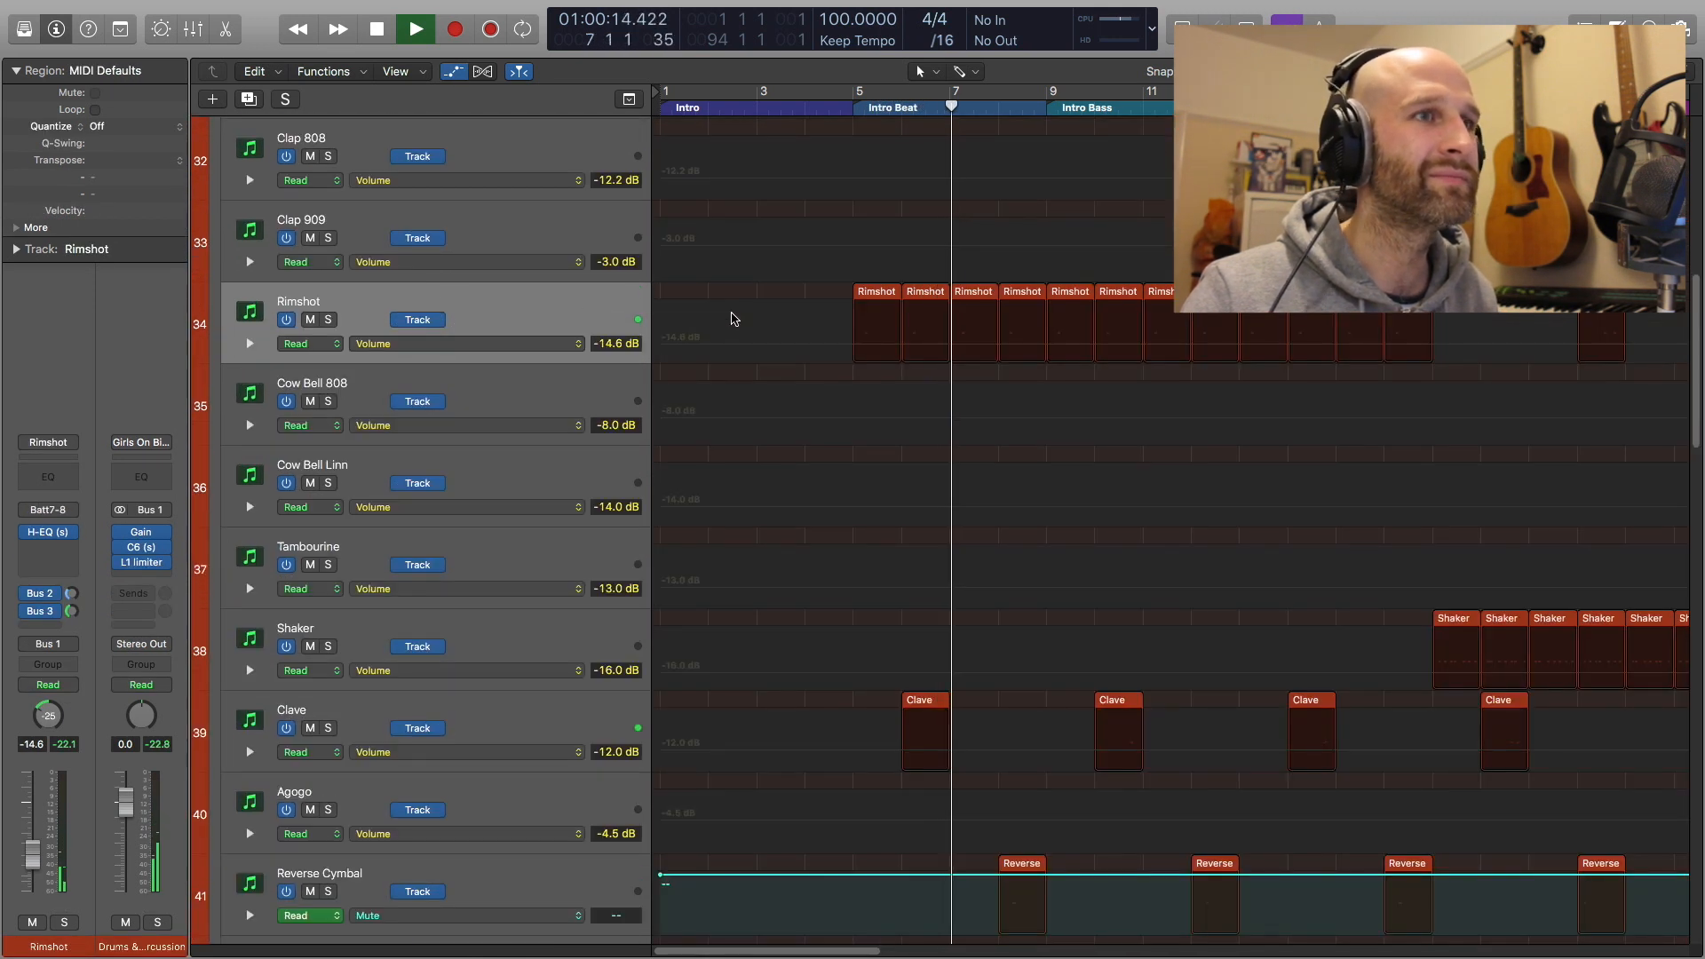
key(a)
scroll(1123, 339, down, 2)
scroll(1107, 349, down, 2)
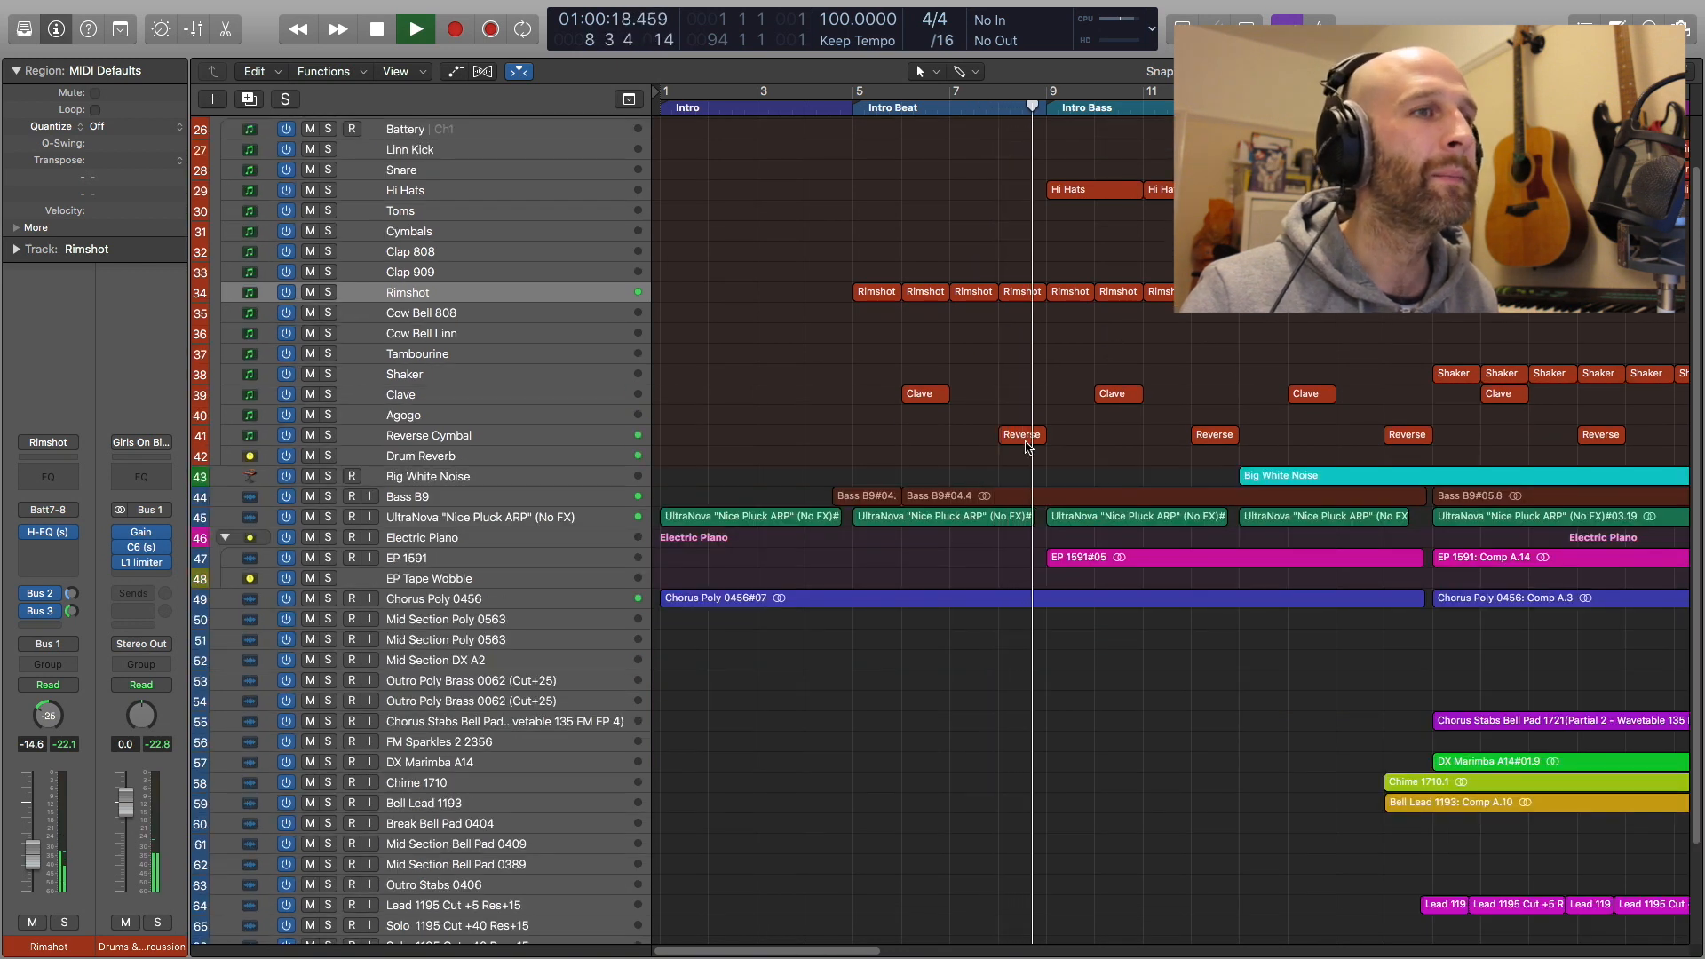
Select the Reverse Cymbal track and the Clave track in turn, and replay the passage around the first Clave region
key(space)
click(583, 441)
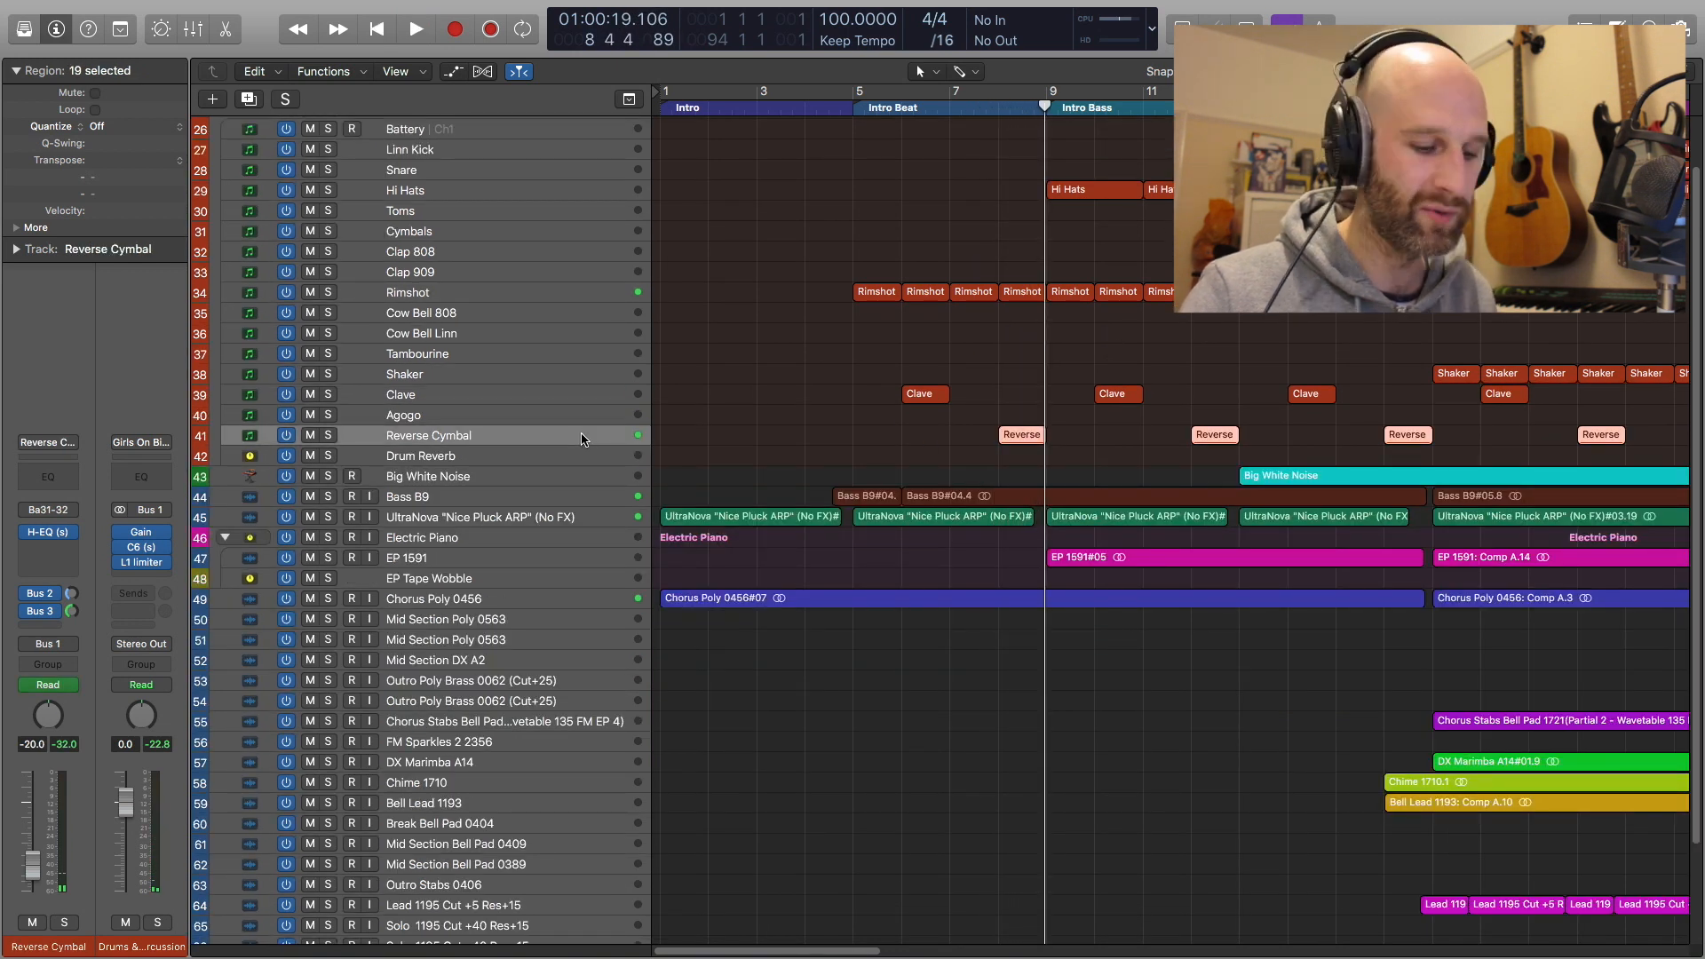
key(Up)
key(Up)
key(comma)
key(comma)
key(comma)
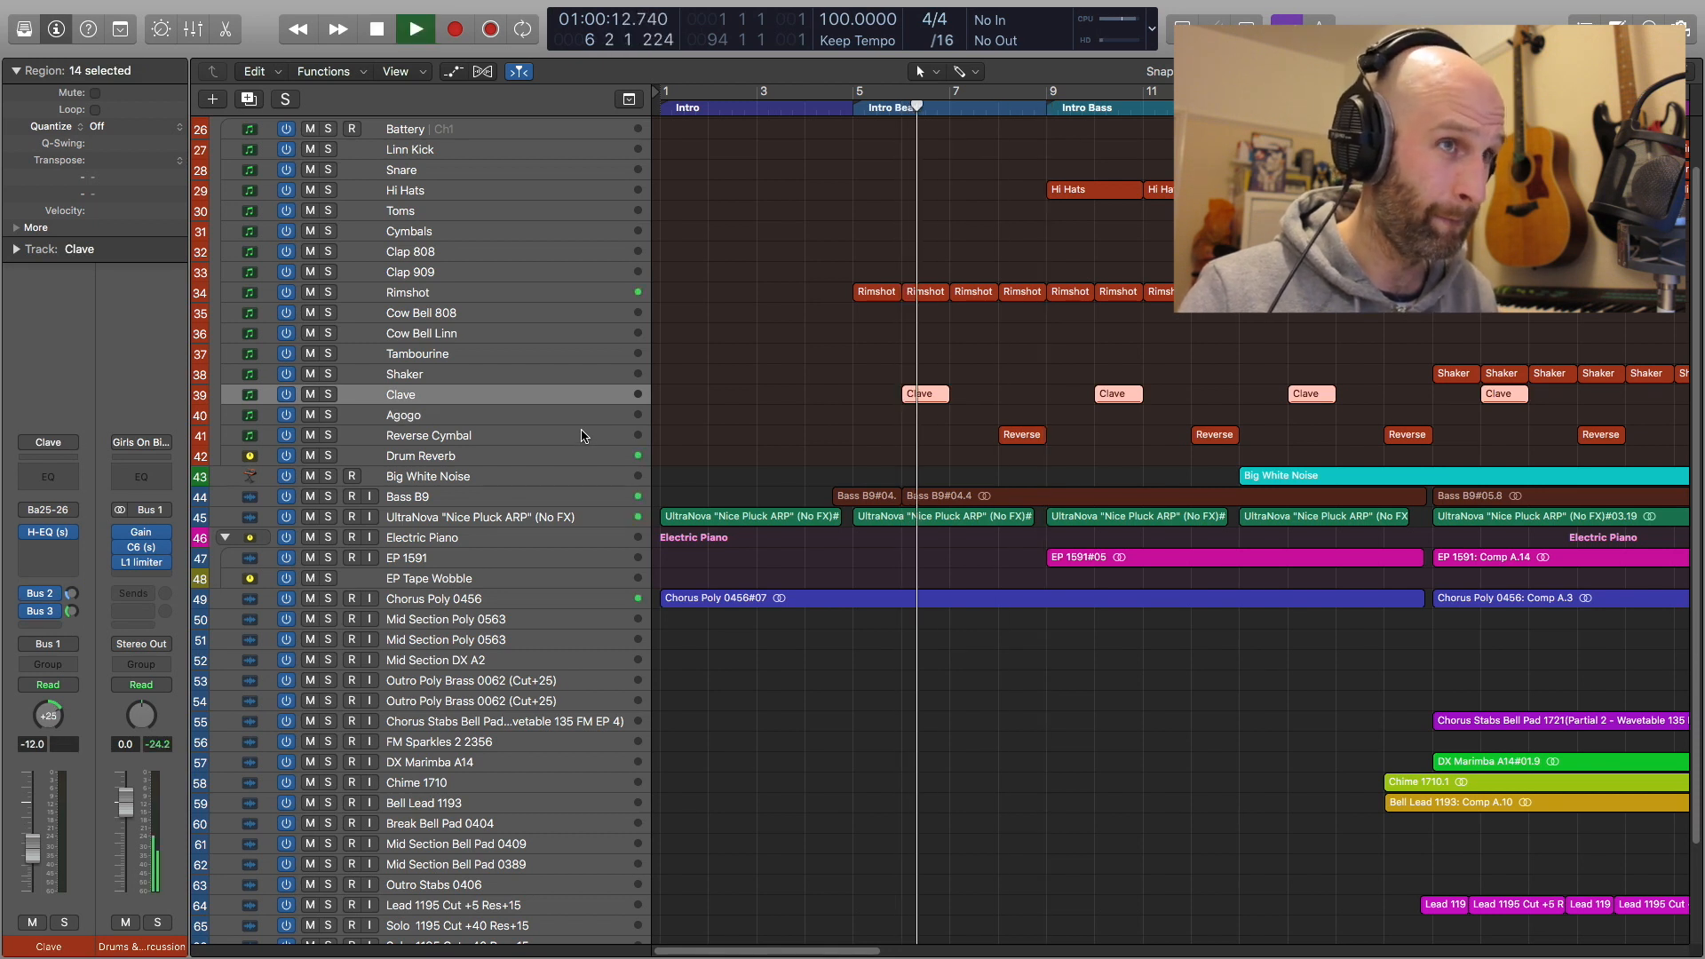
key(space)
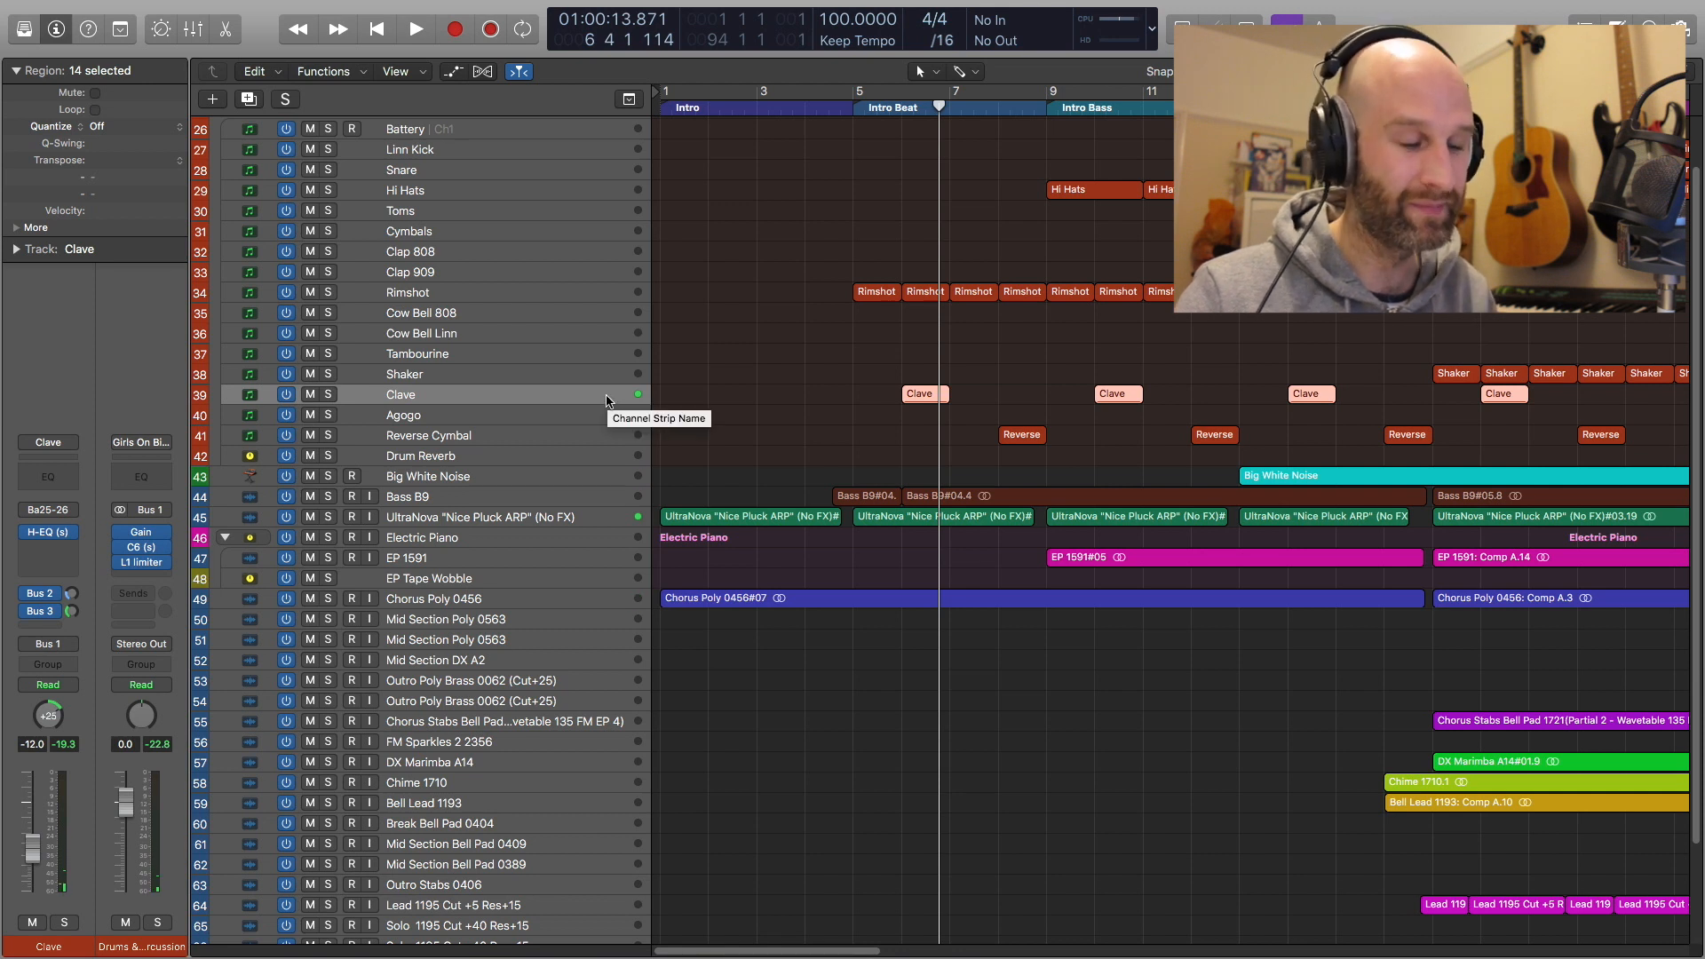
Play the song from the Intro Bass section and select the first EP 1591 region
key(alt+period)
key(space)
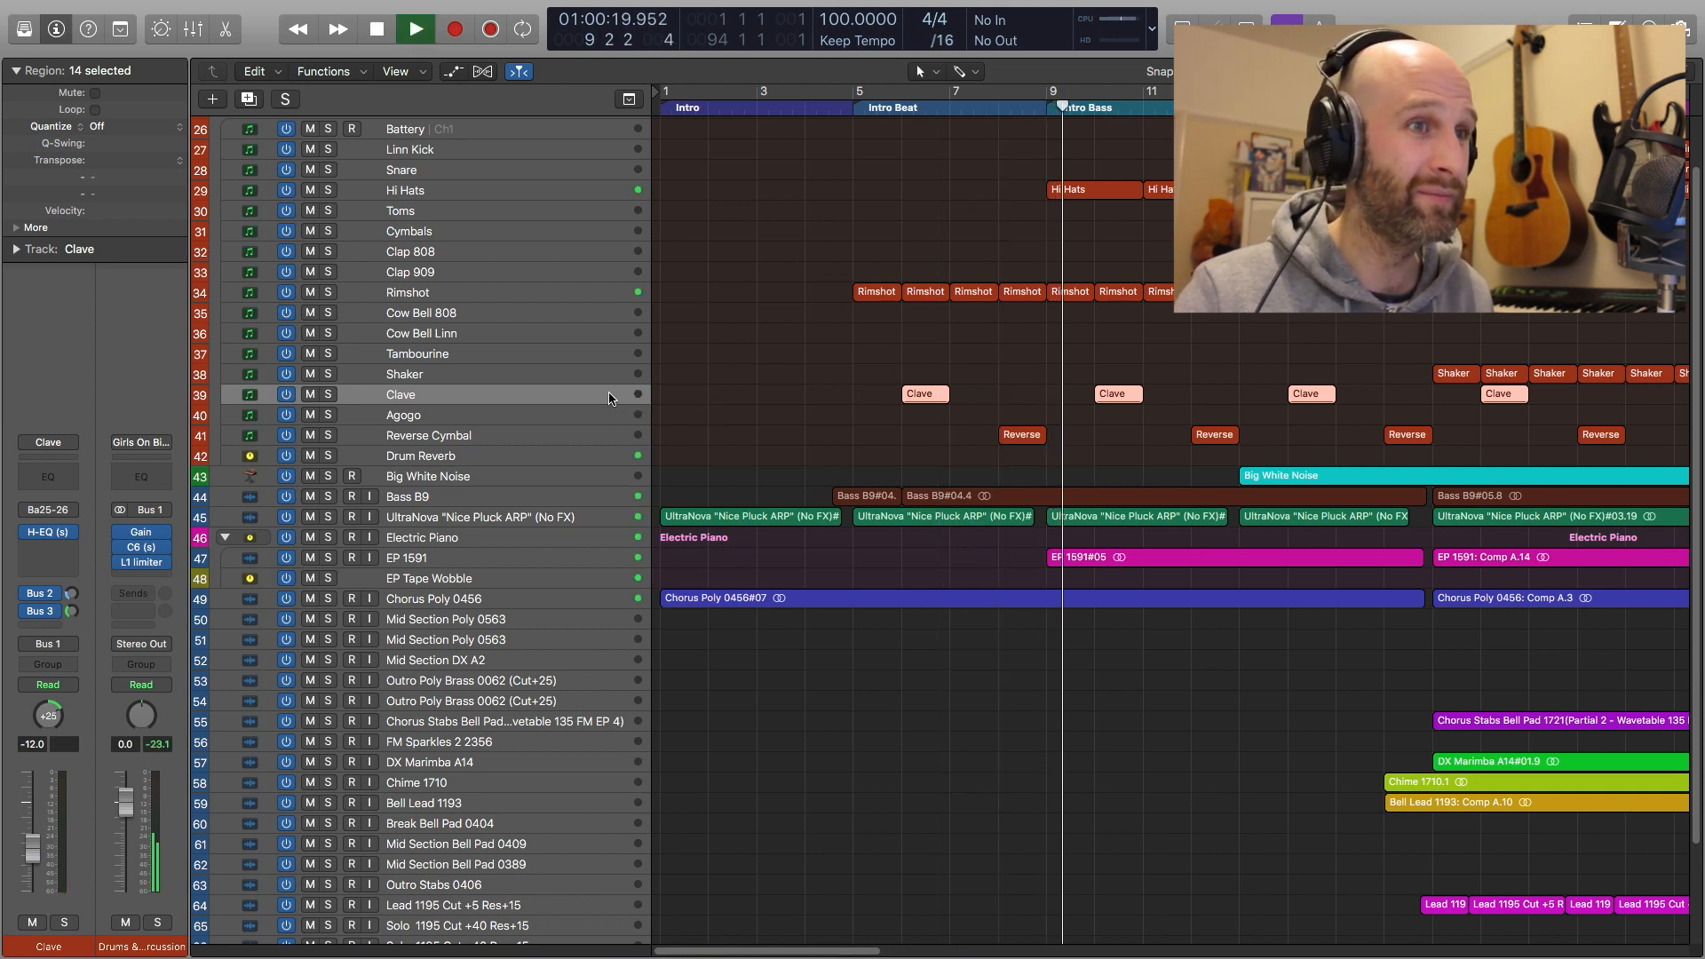
key(space)
click(1115, 565)
key(space)
Enlarge the rows around the Electric Piano stack, stop playback and inspect the channel strips of Electric Piano and EP 1591
key(super+Down)
key(super+Down)
key(super+Down)
key(super+Down)
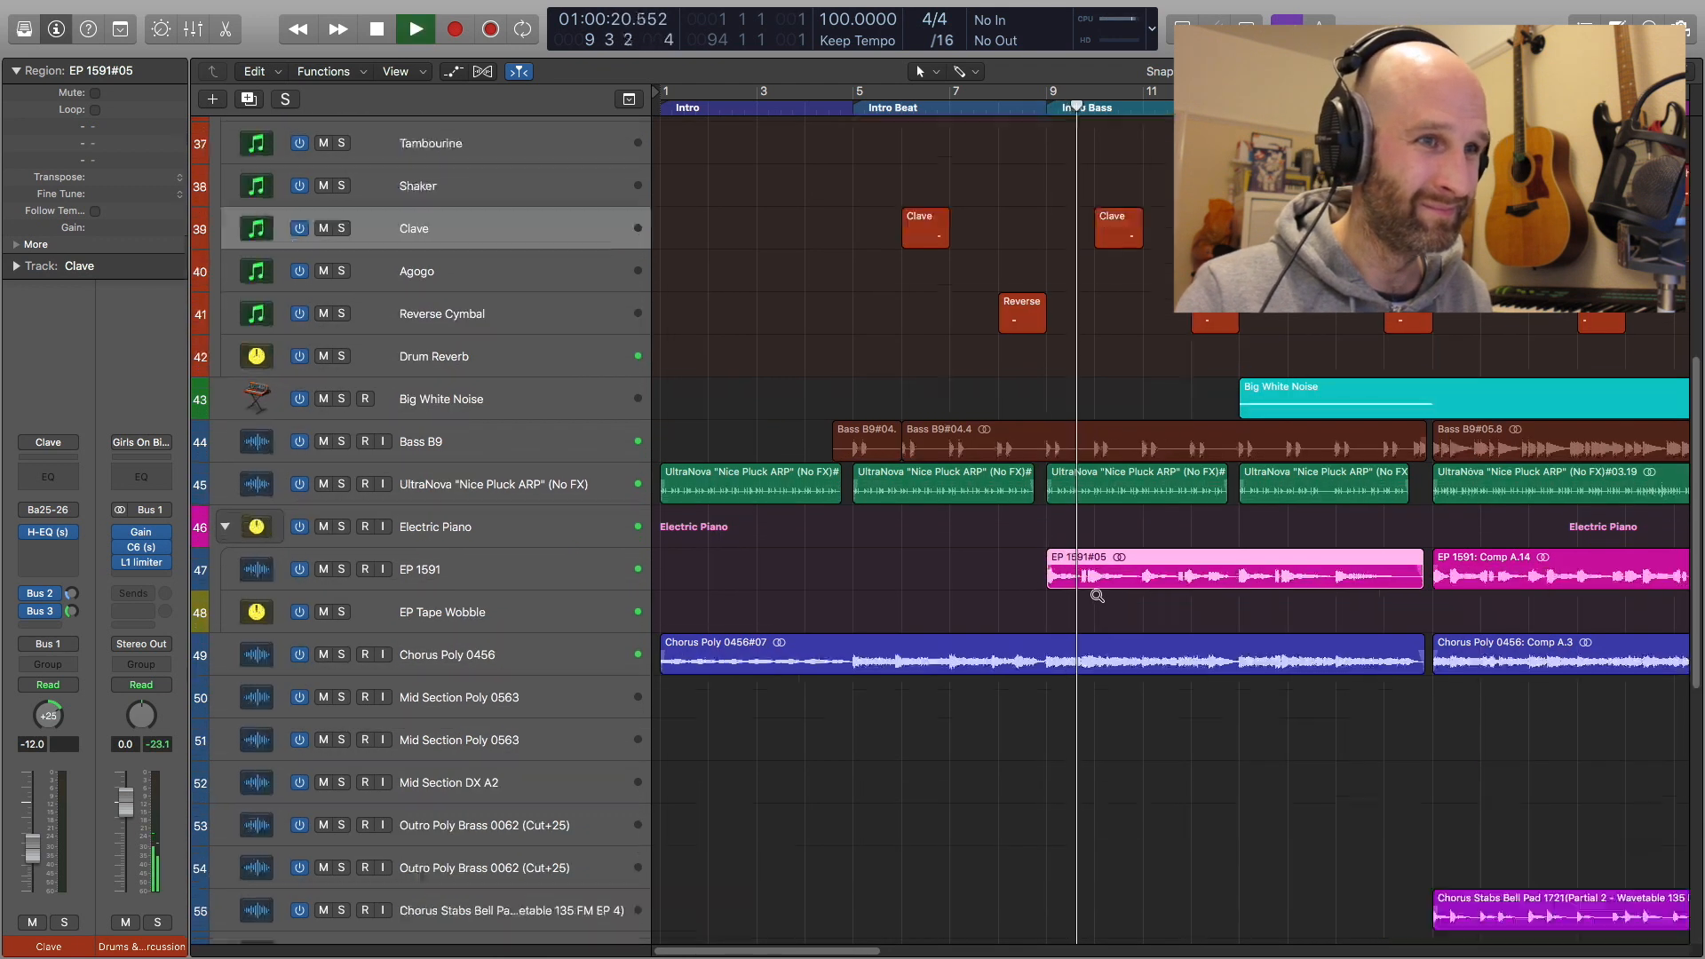
scroll(1098, 595, up, 2)
scroll(1066, 577, down, 8)
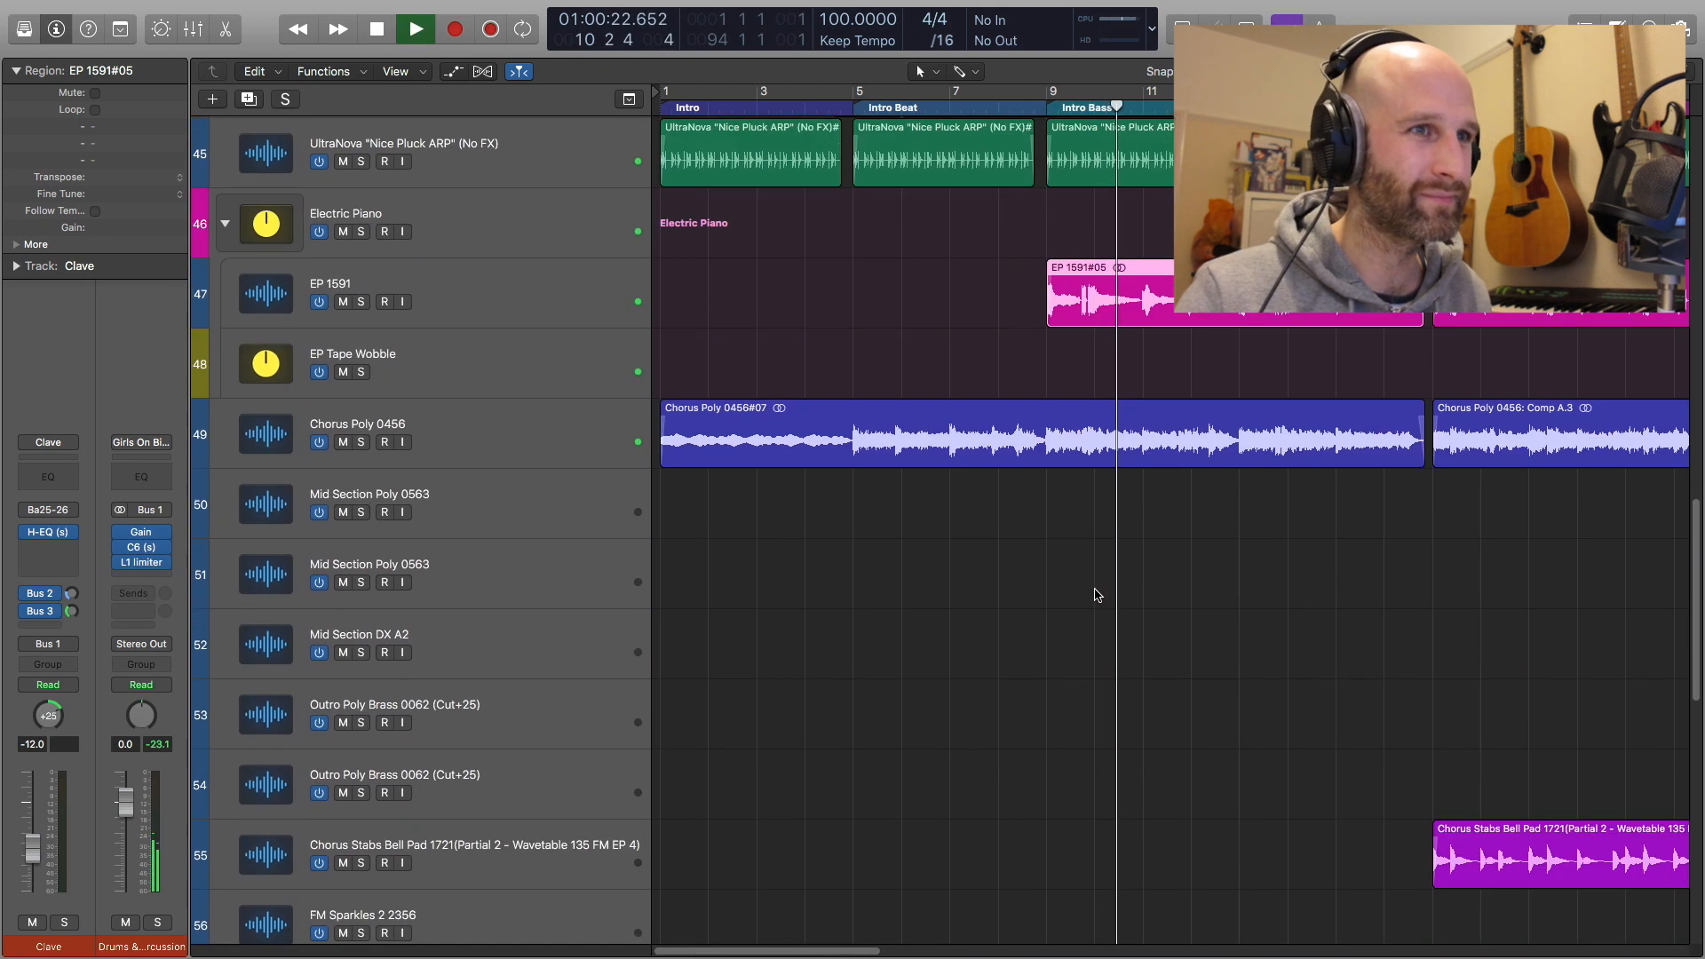
scroll(1023, 555, up, 4)
key(space)
click(565, 466)
click(558, 392)
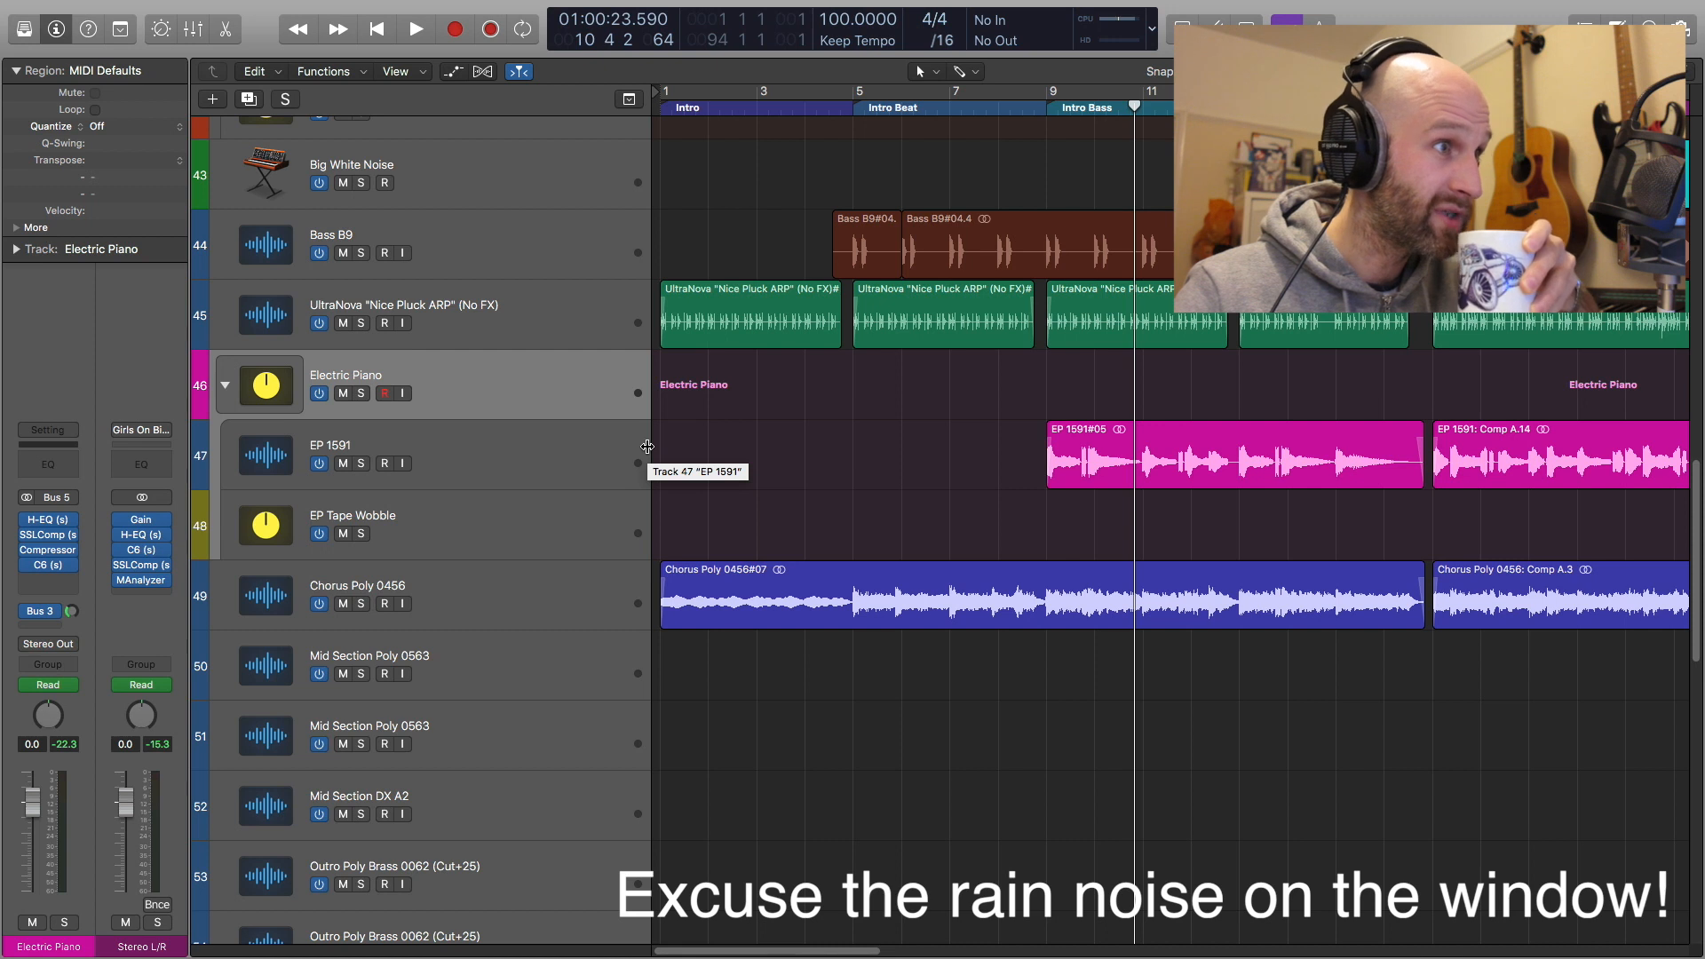
click(548, 468)
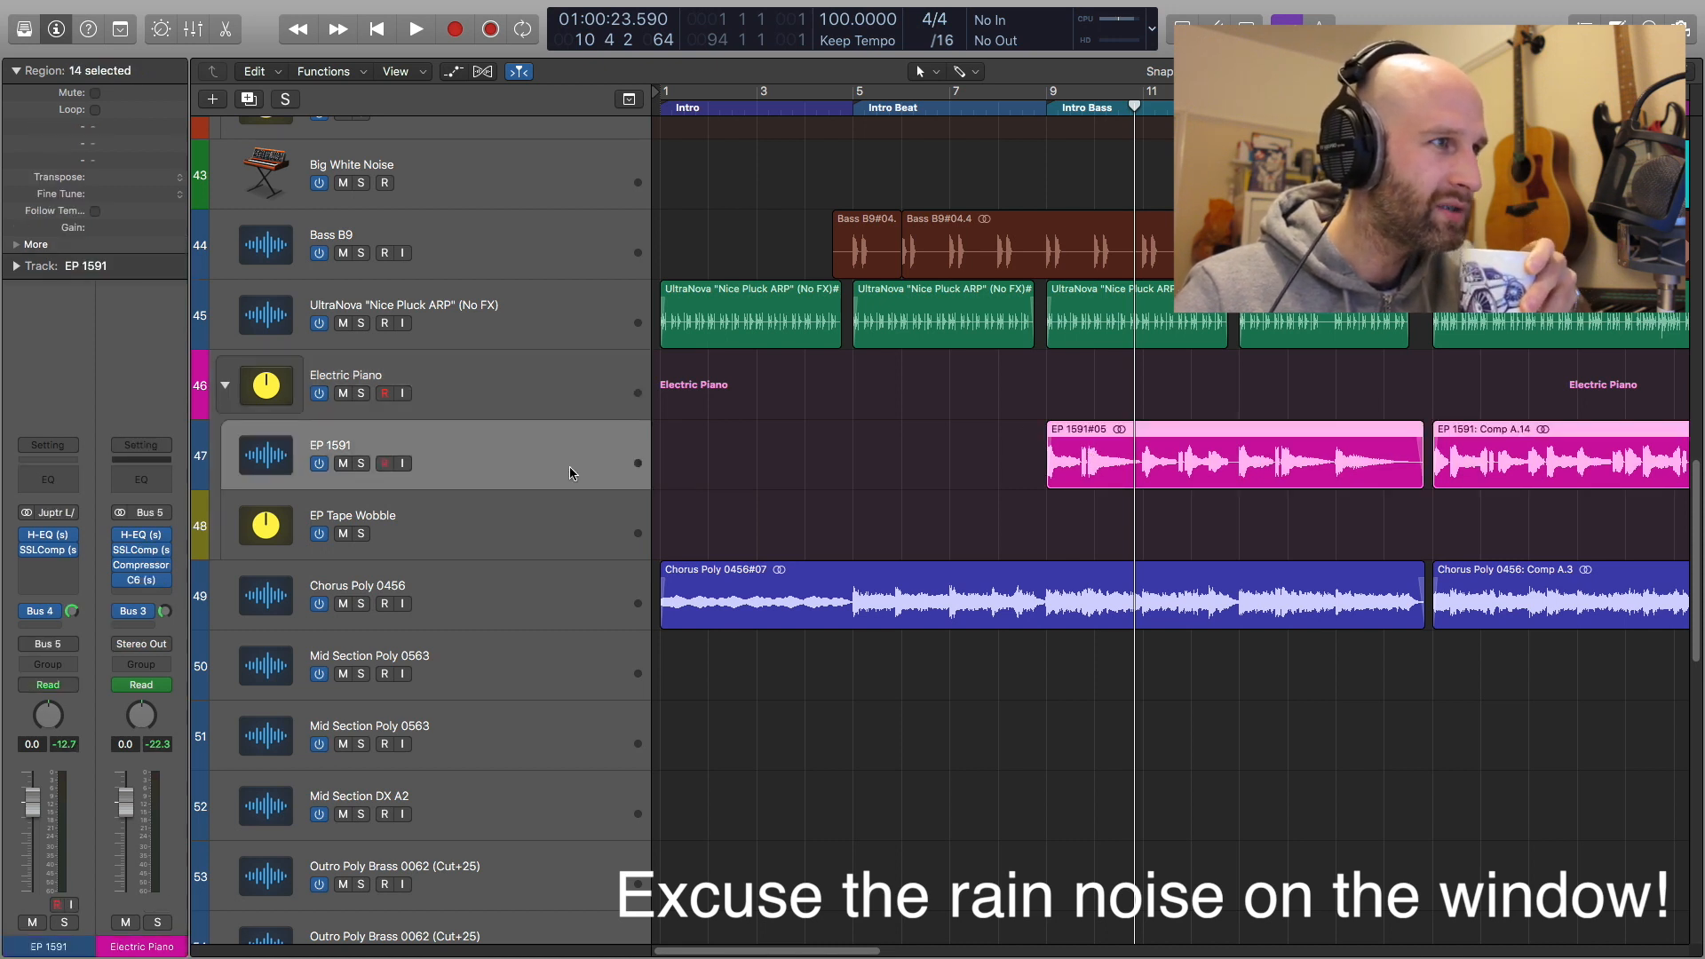
Solo the EP 1591 track, play it from two bars back, and unsolo it after stopping
click(360, 464)
key(comma)
key(comma)
key(space)
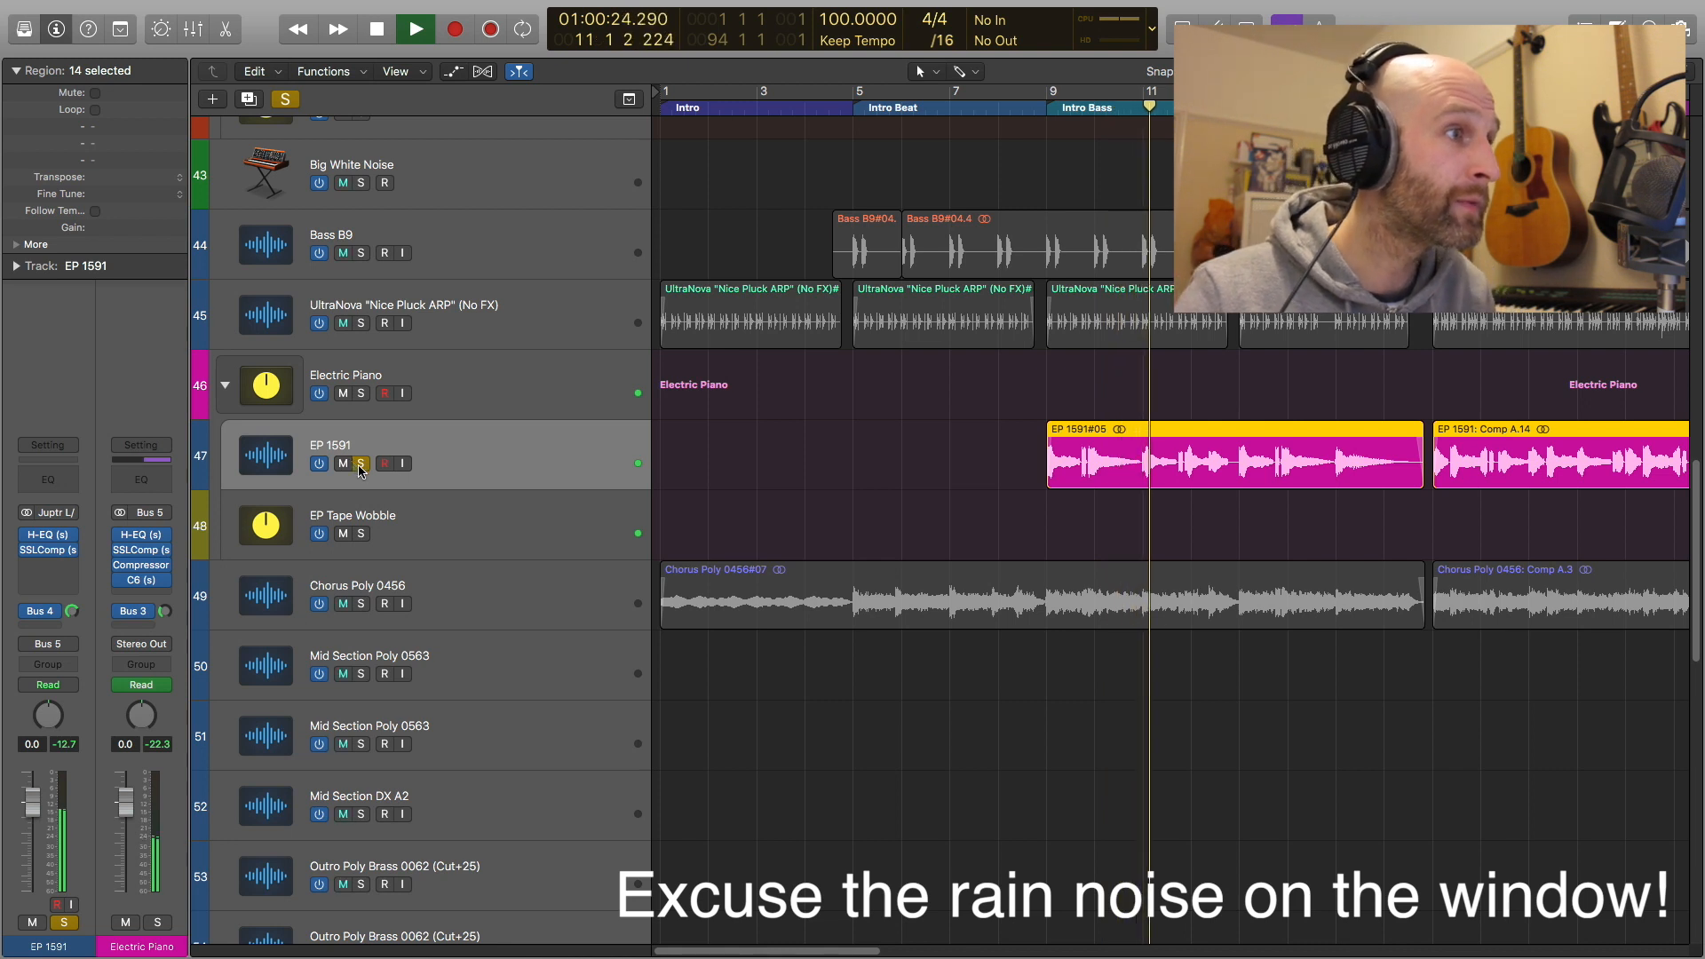
key(space)
click(360, 464)
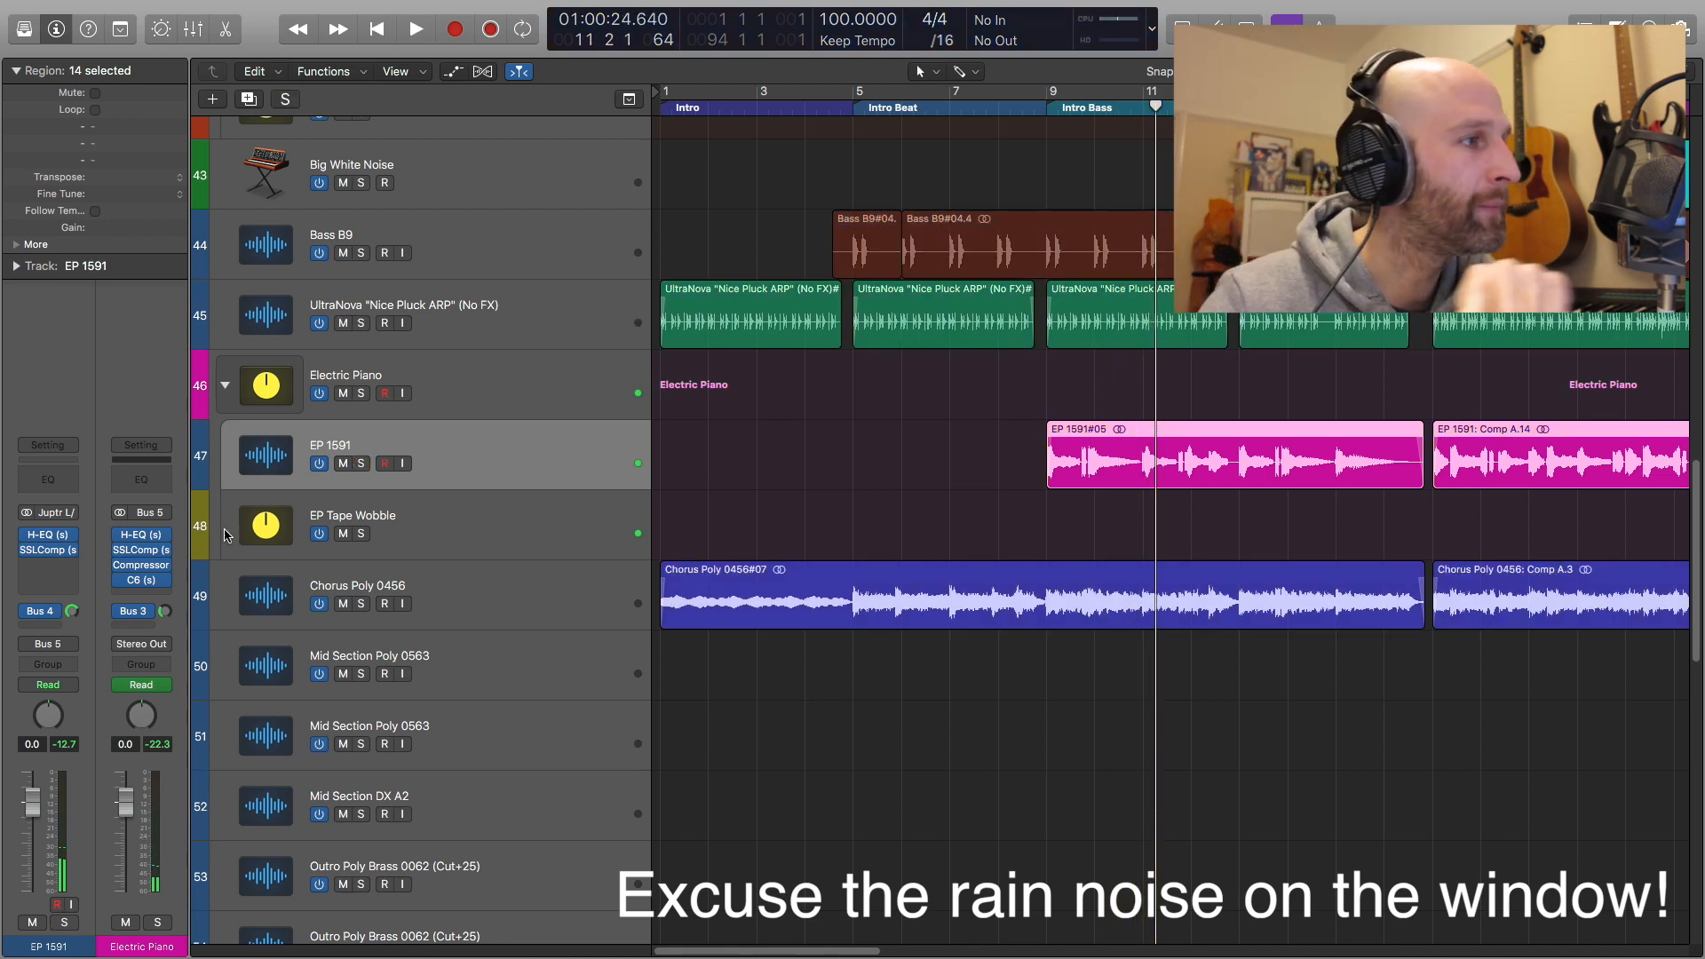
Compare the channel strips of EP 1591 and EP Tape Wobble to trace the Bus 4 send, Gain and Tape Delay routing
click(482, 521)
click(487, 476)
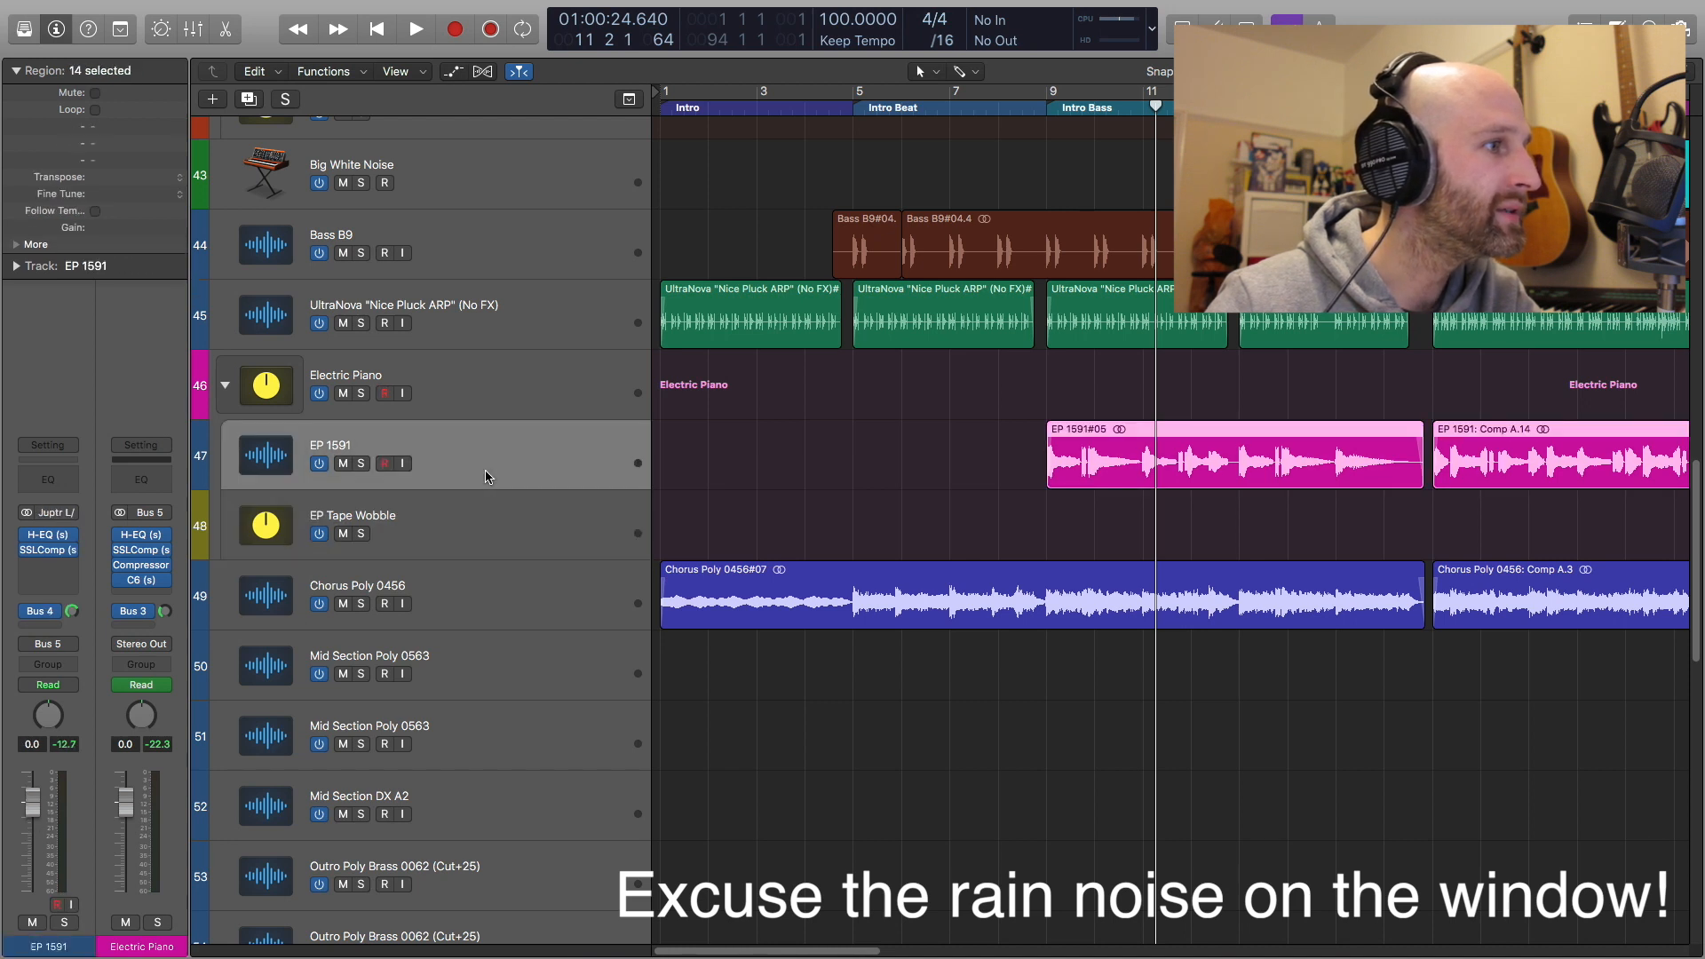
click(458, 523)
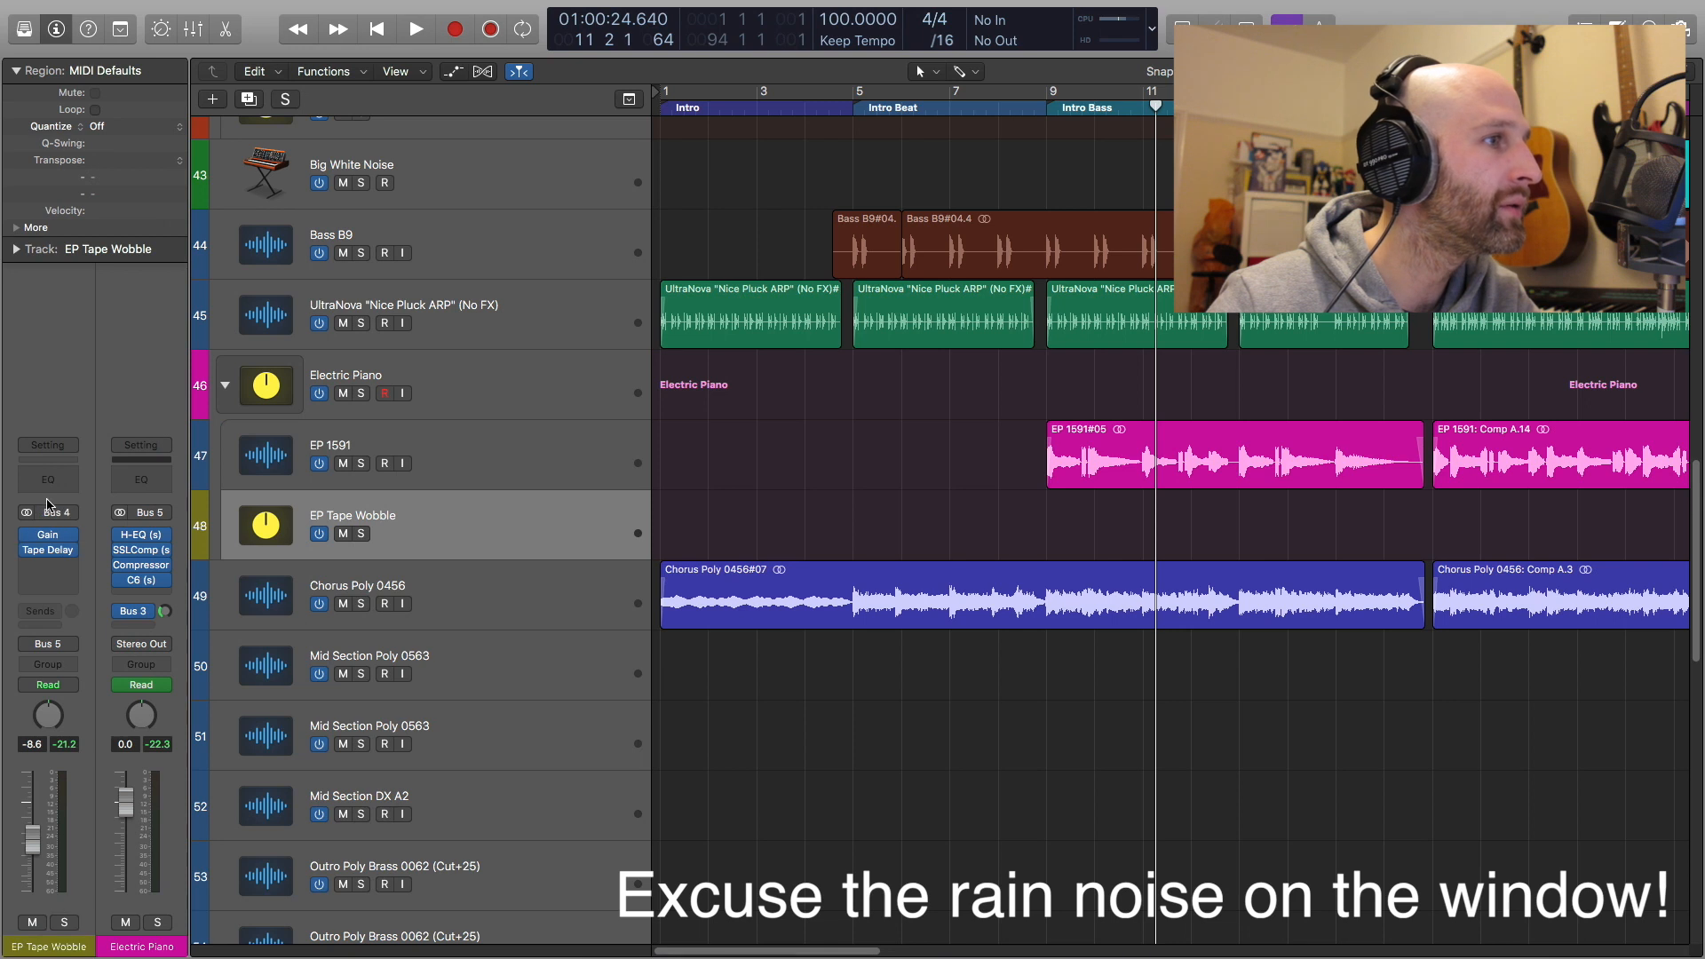
click(487, 476)
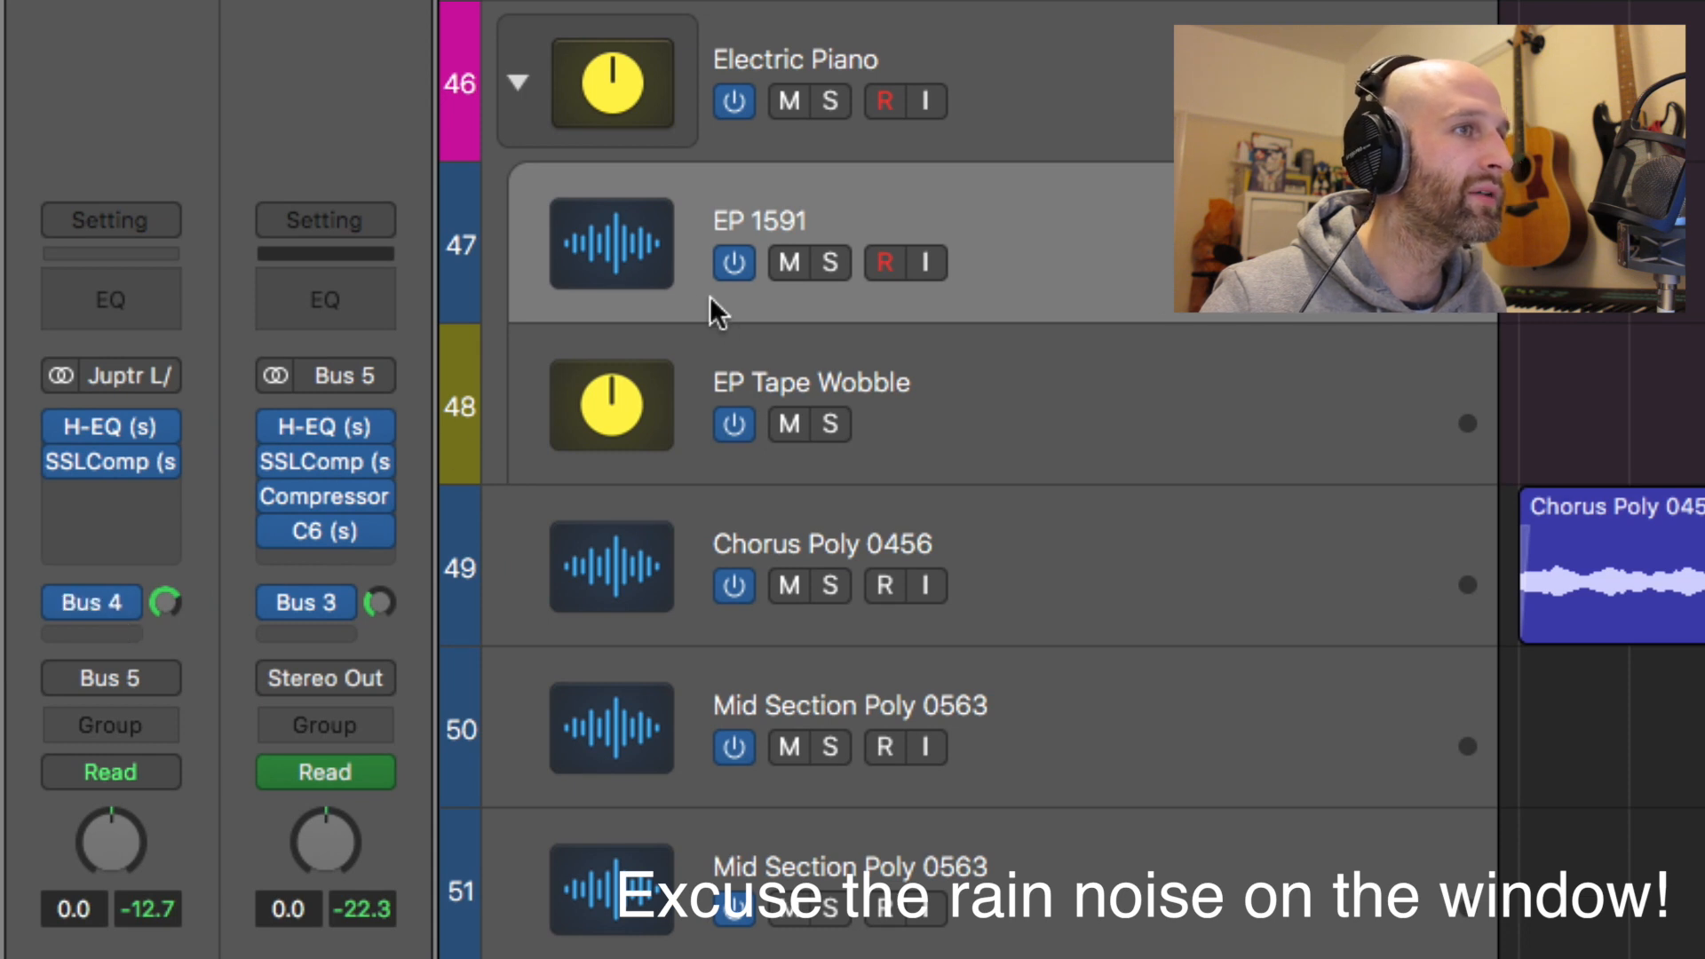
click(833, 391)
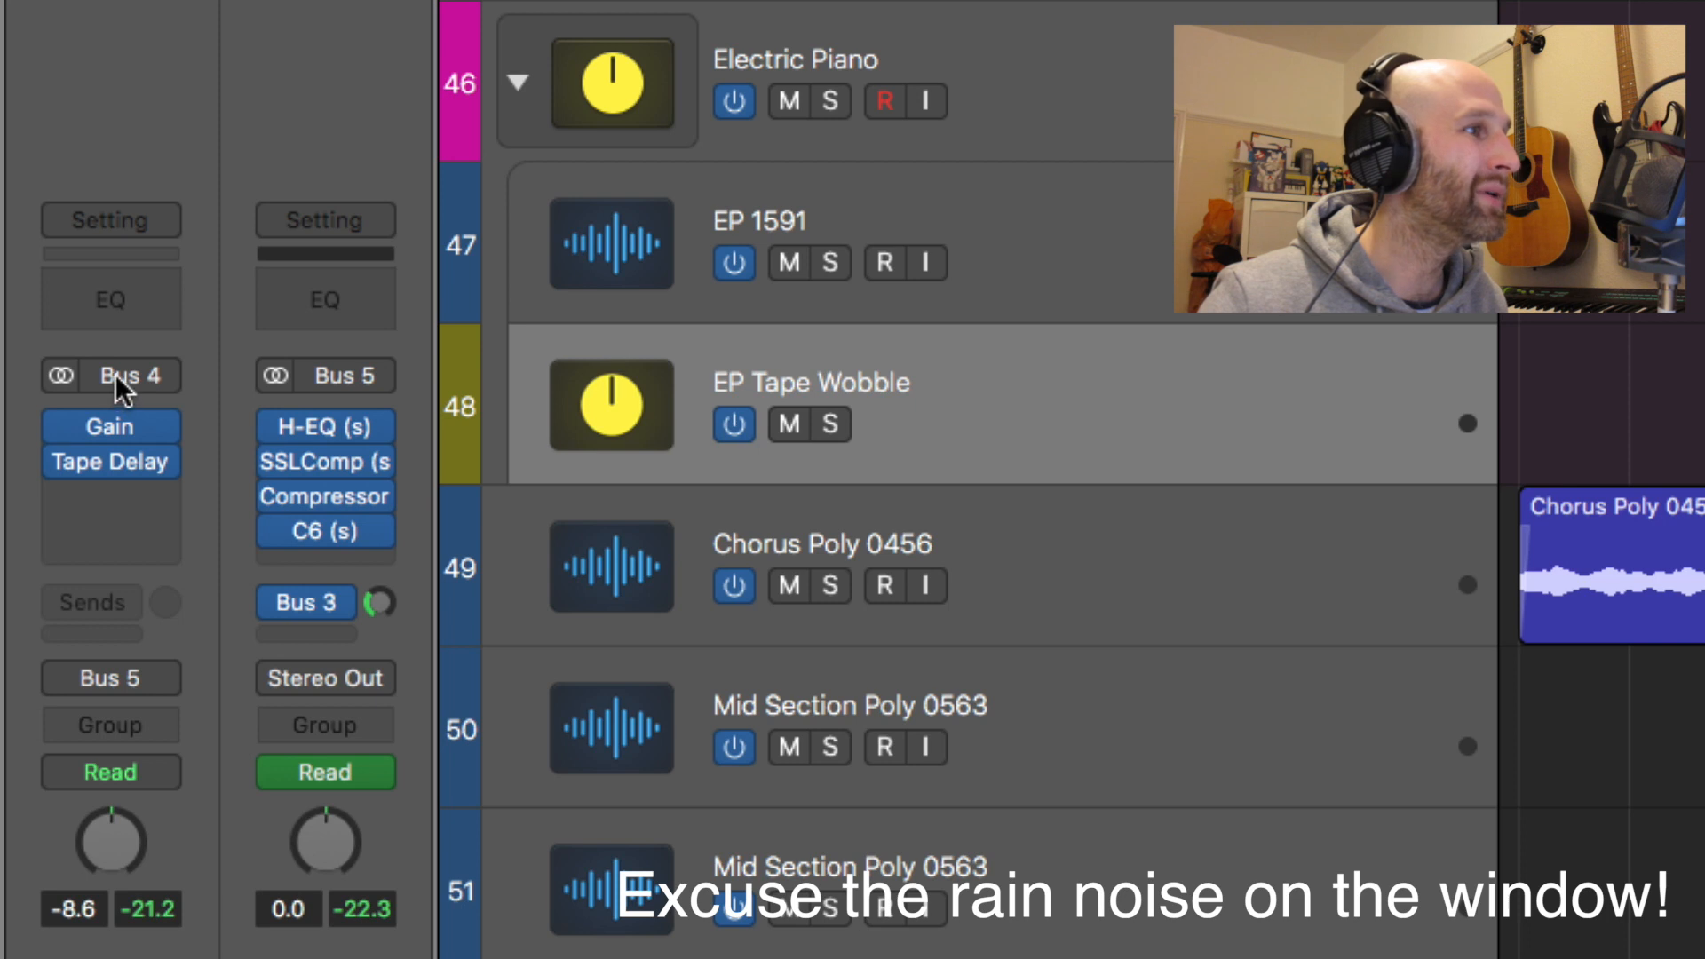
Examine the Gain plug-in settings on the EP Tape Wobble channel and close its window
mouse_move(115, 423)
click(115, 423)
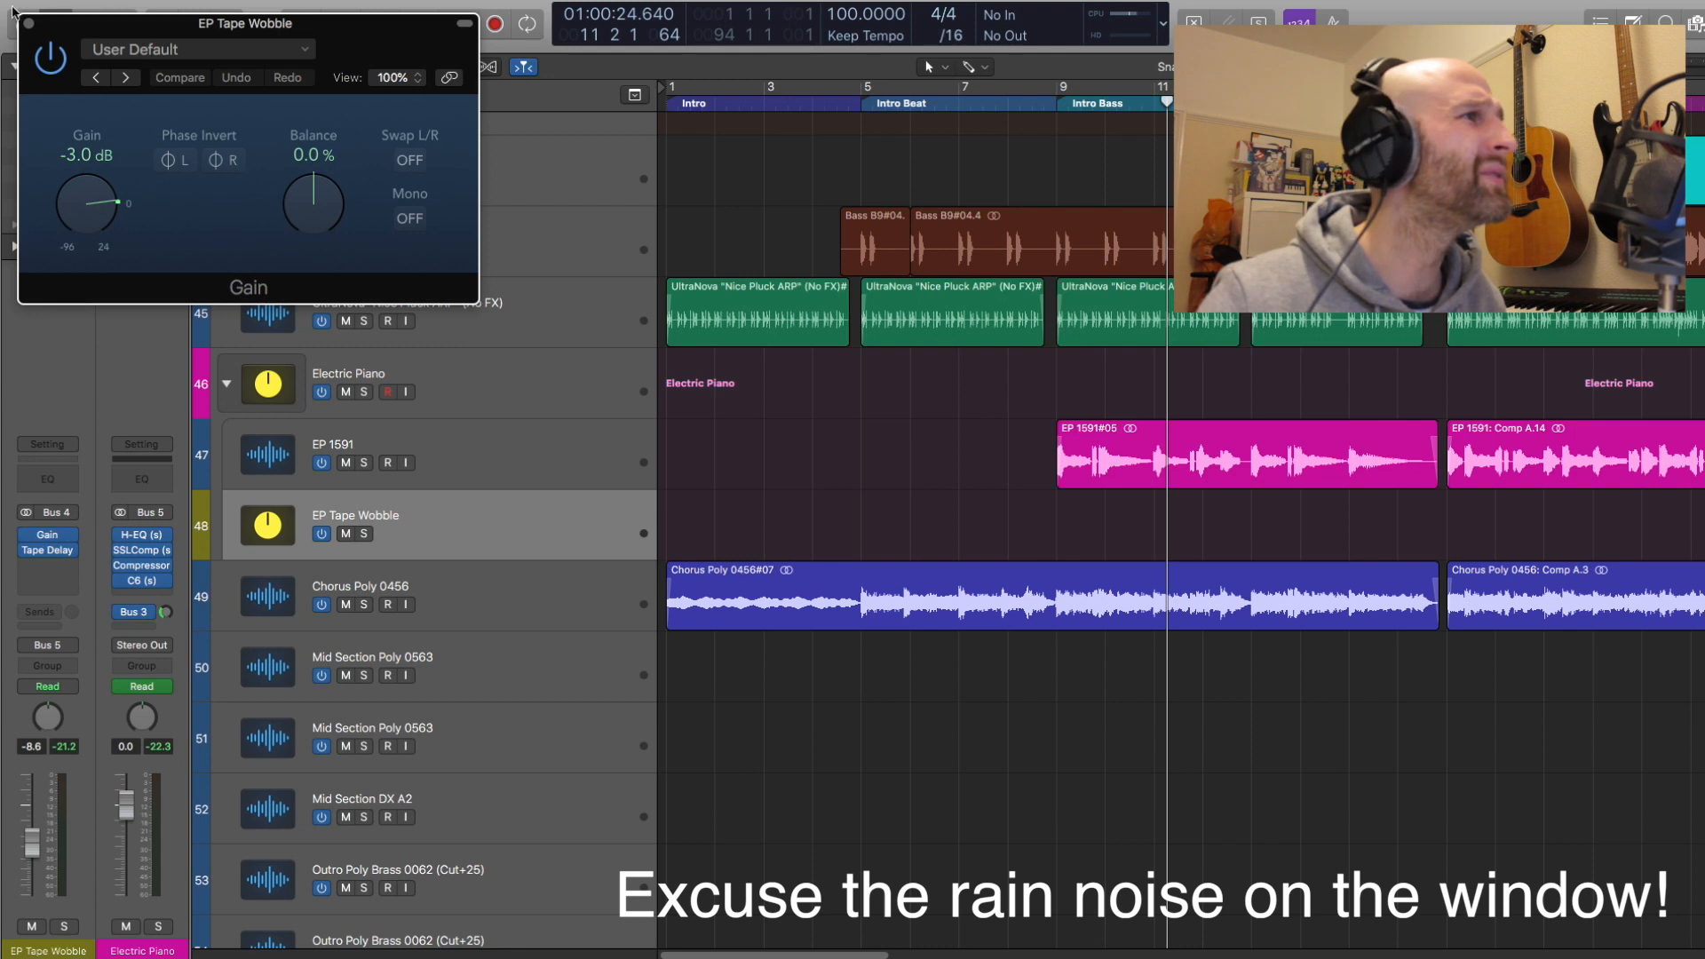
click(29, 24)
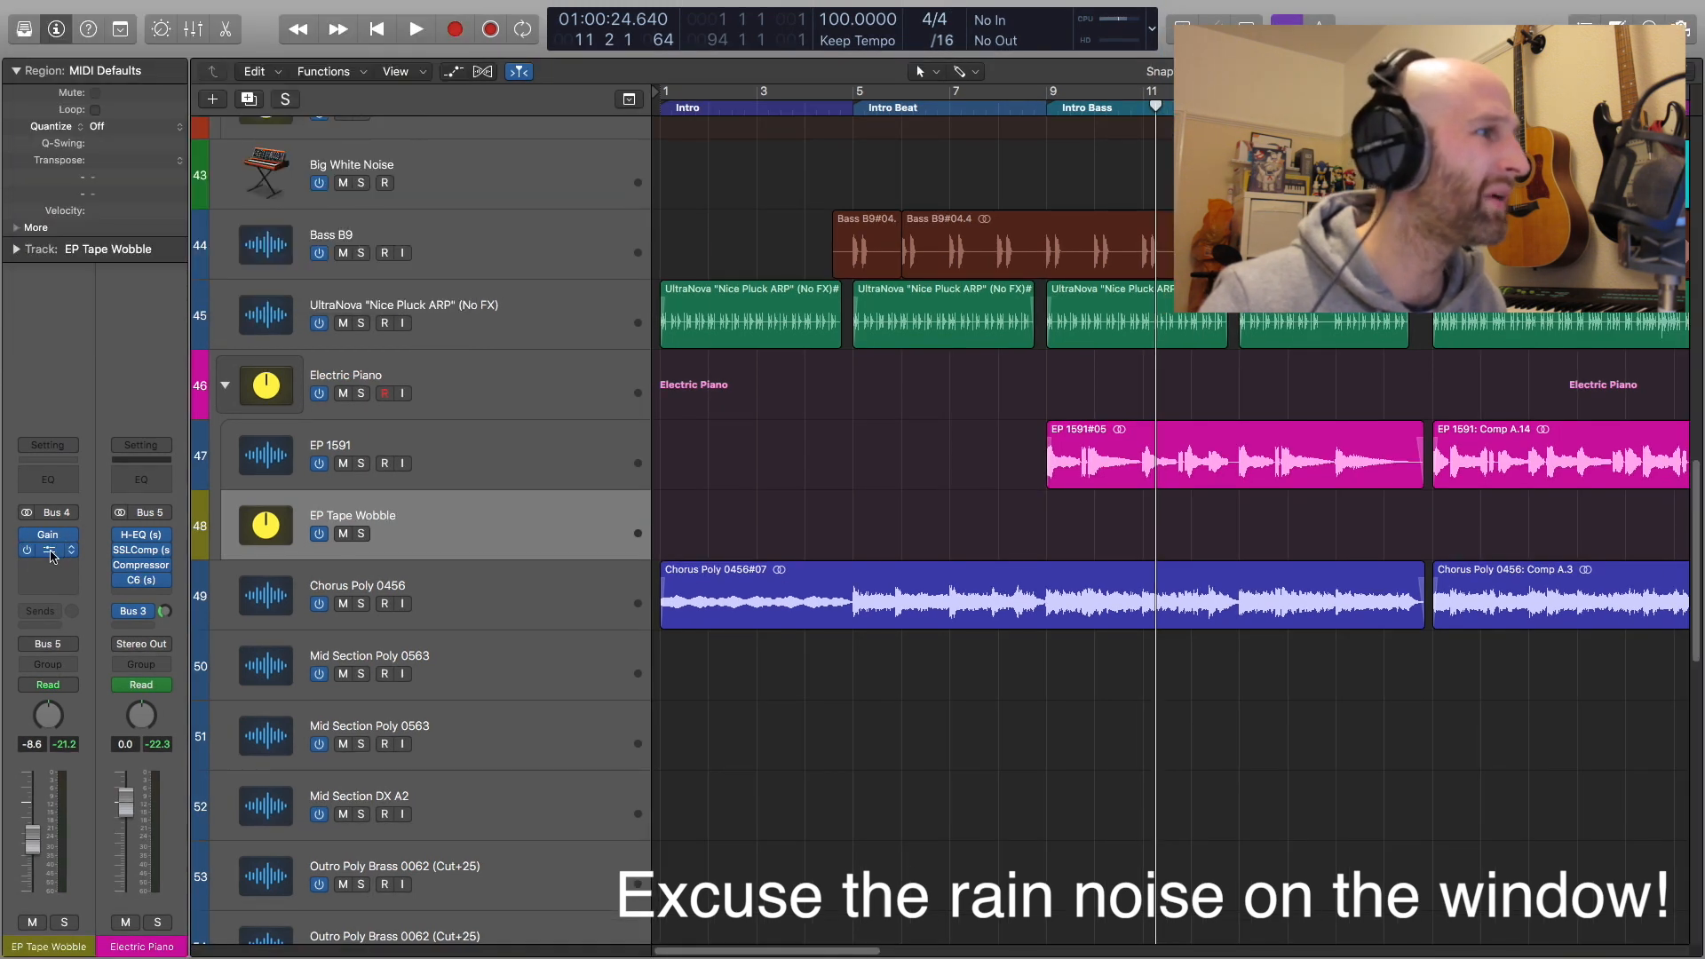
Review the Tape Delay plug-in on EP Tape Wobble, set its Smoothing to 0 ms and close it
click(50, 554)
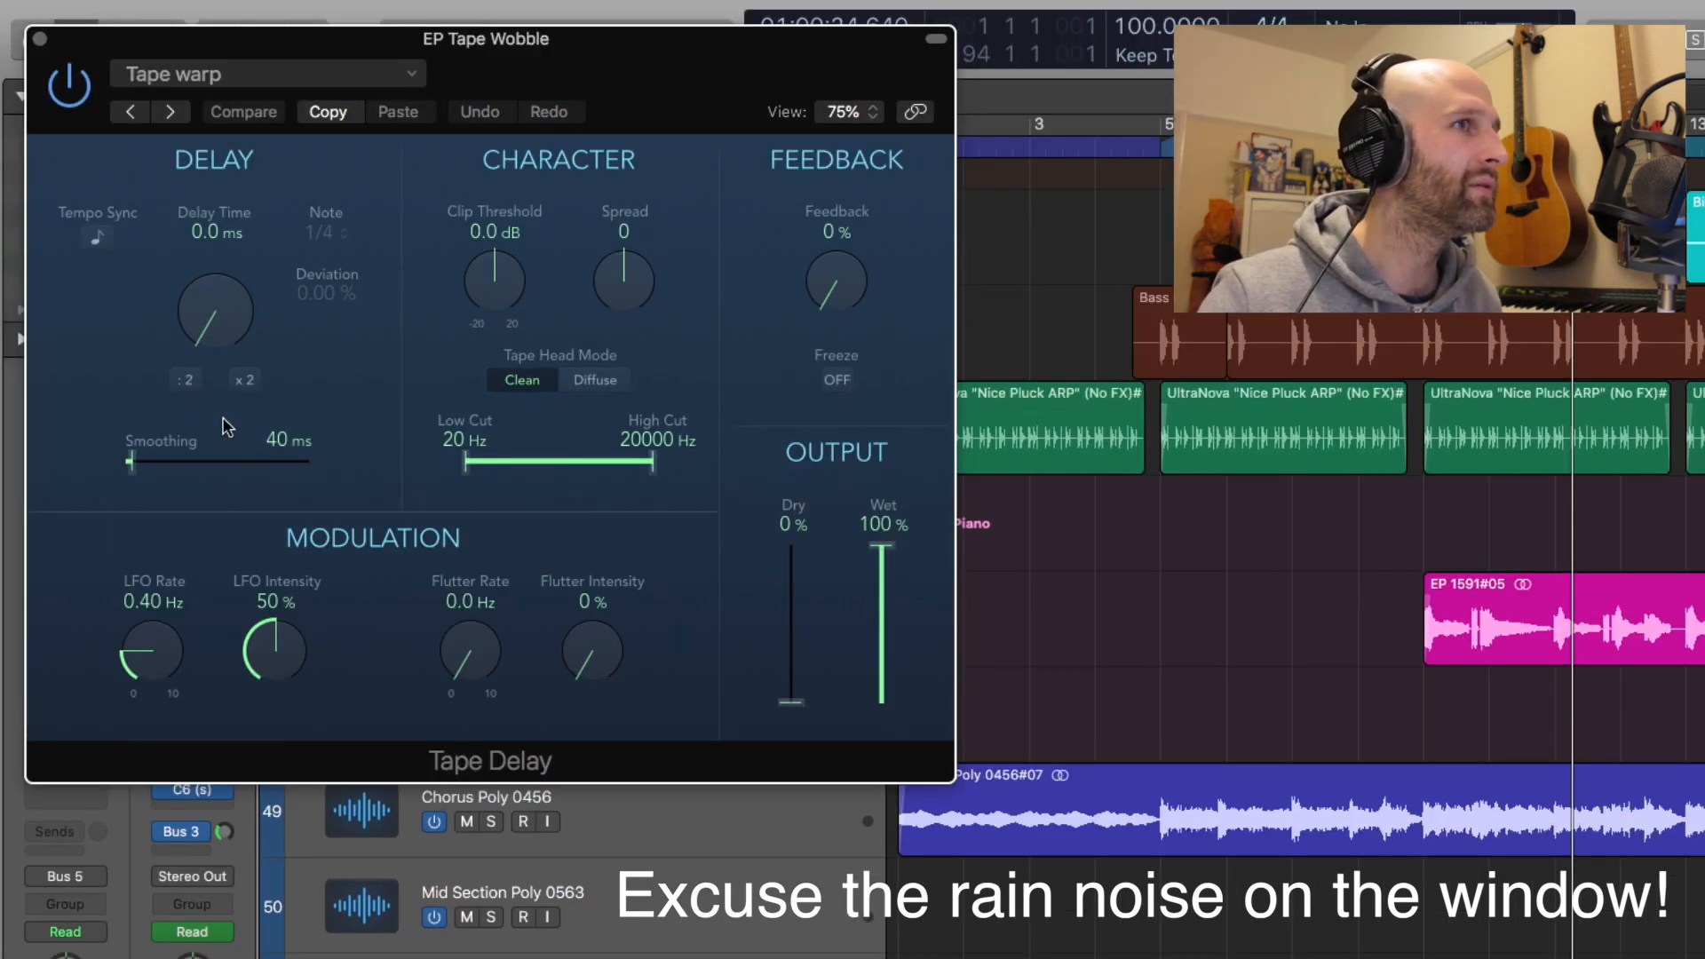
drag(227, 428, 201, 708)
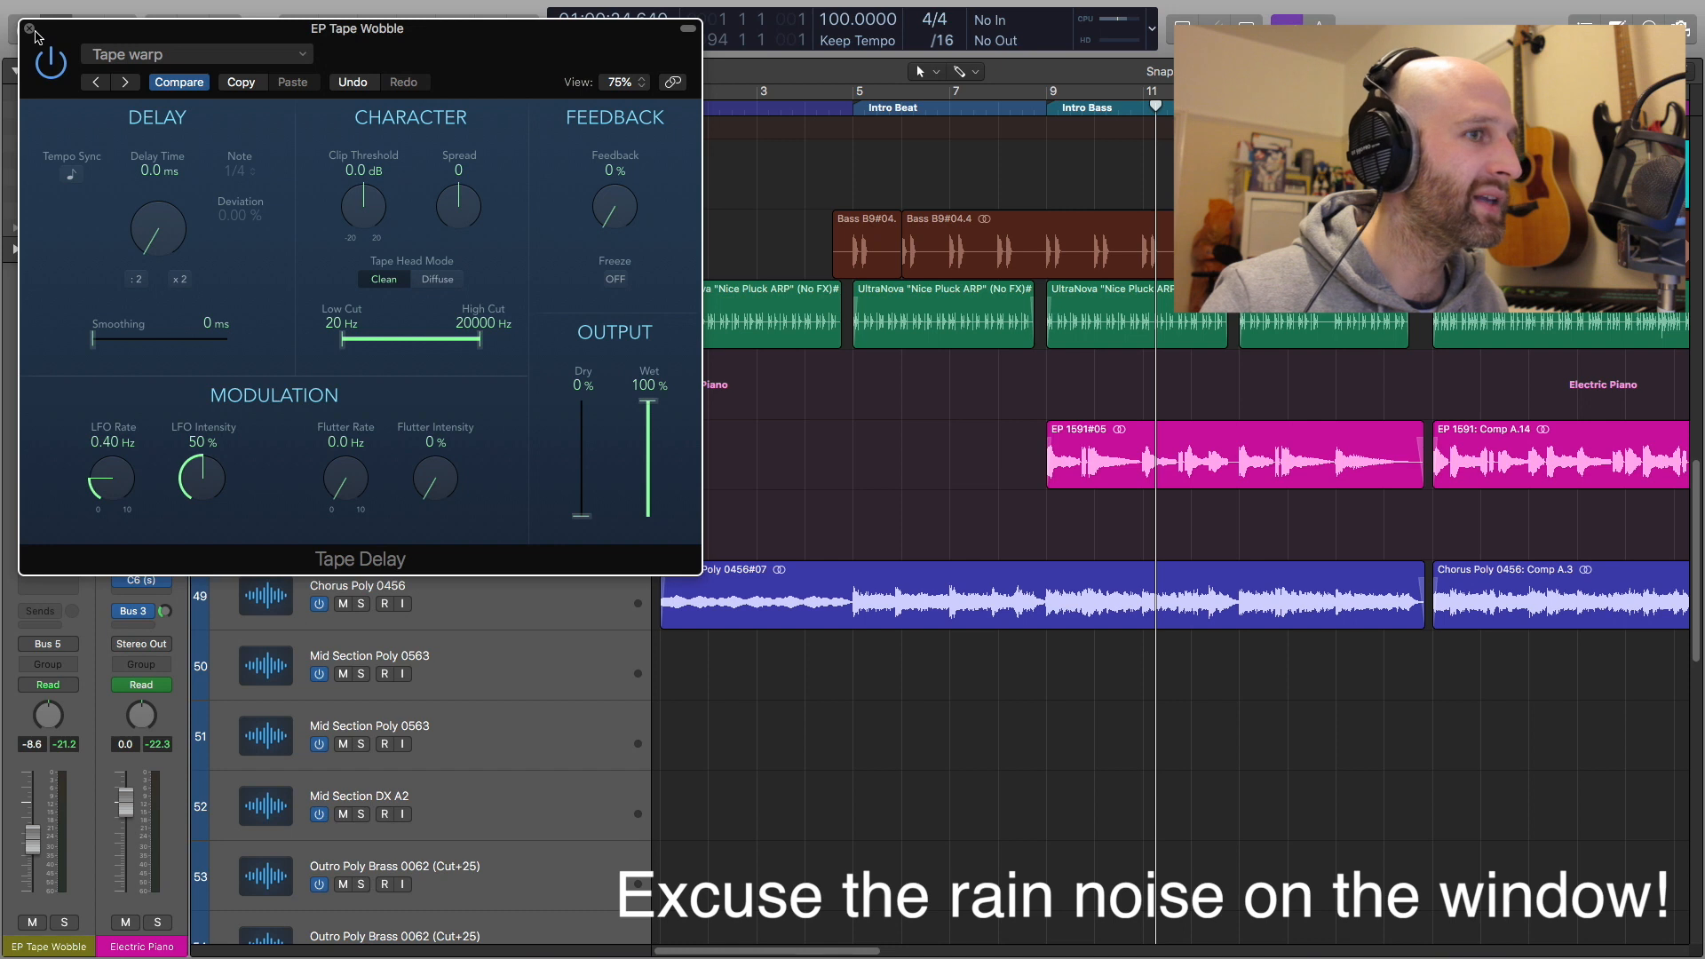
click(29, 30)
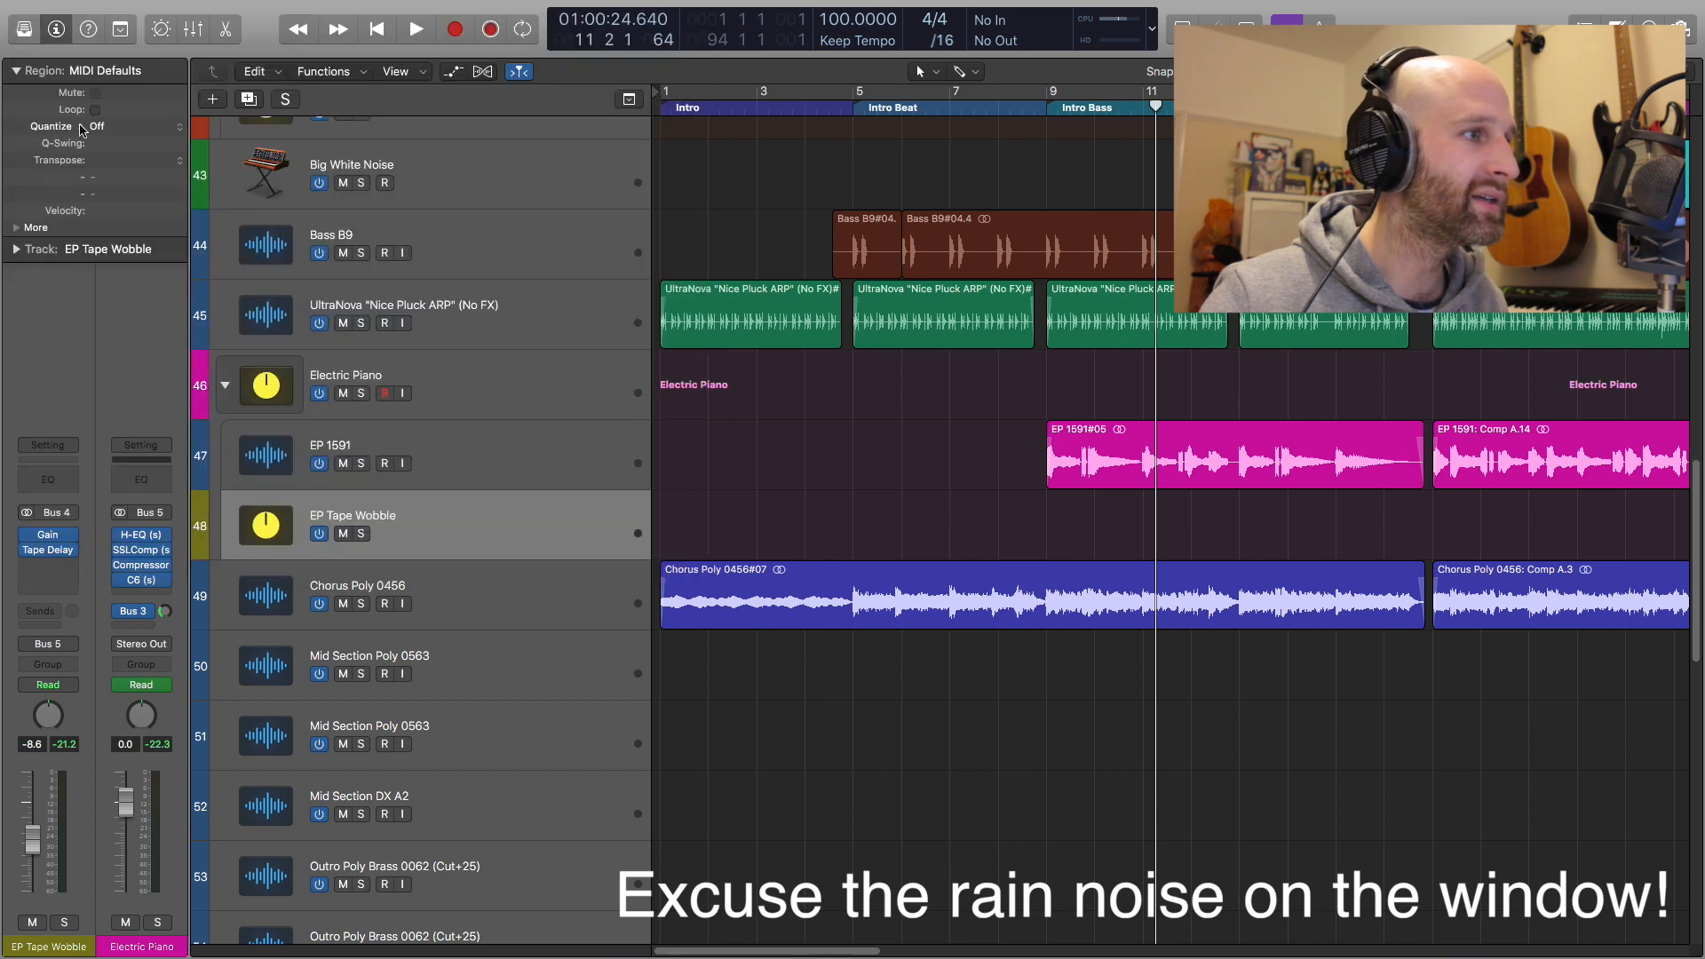
Solo the Electric Piano stack and play it from the start of the Intro Bass section at bar 9
click(360, 394)
key(comma)
key(comma)
key(comma)
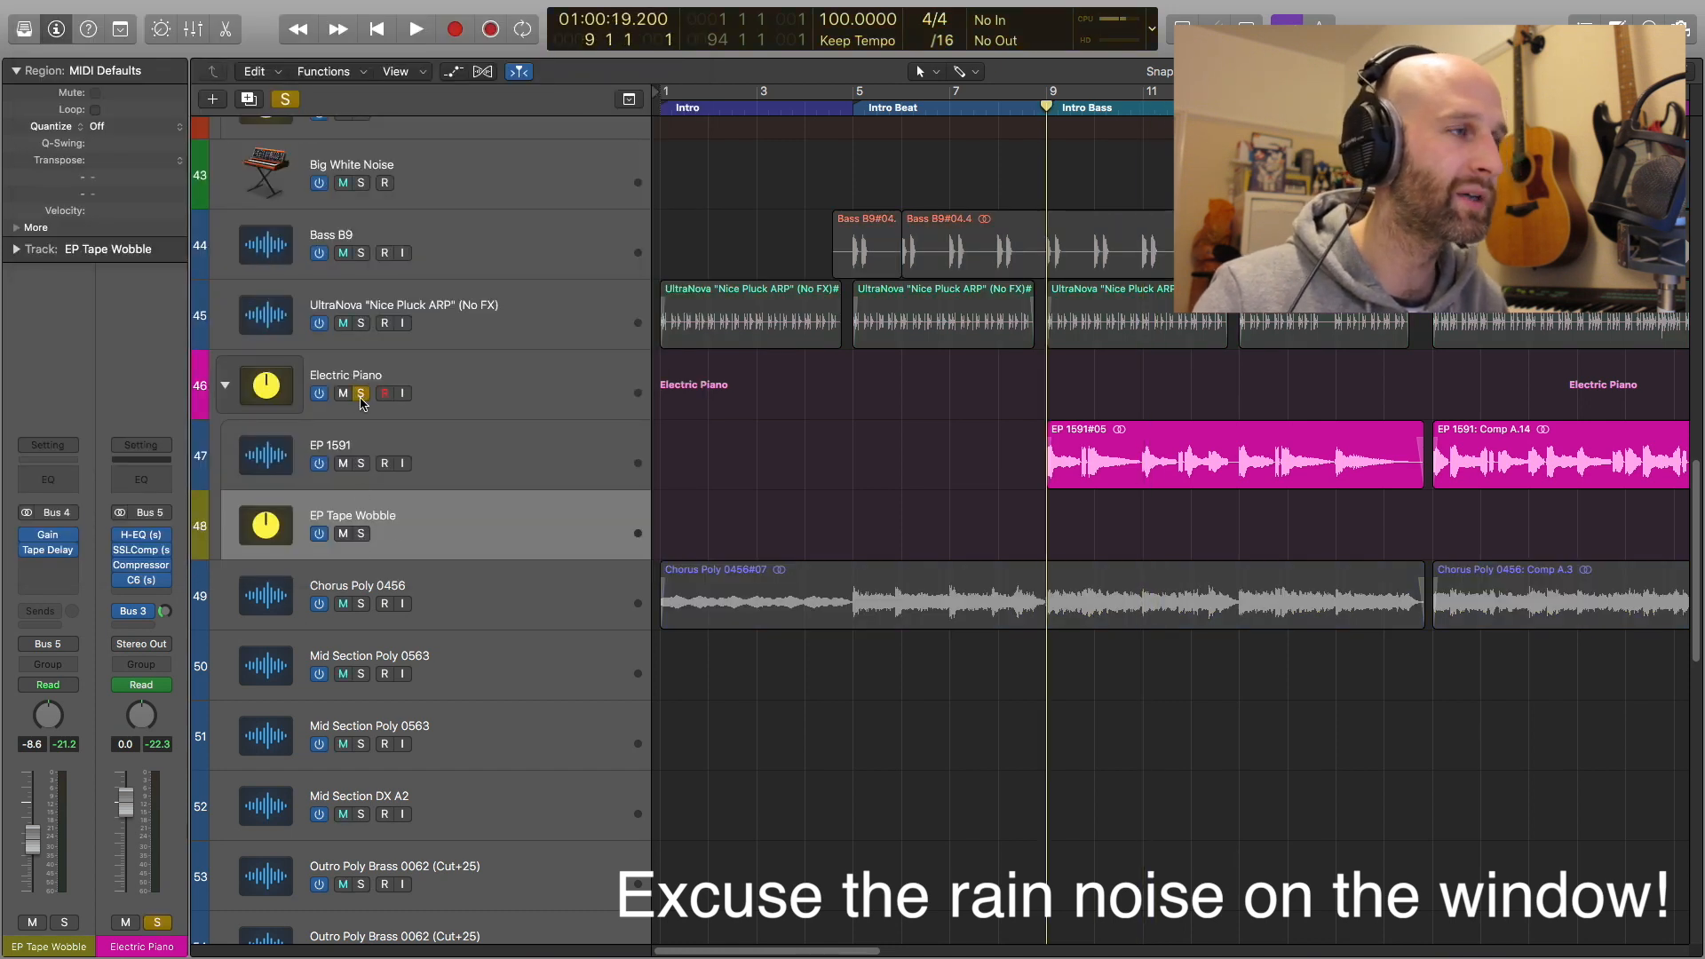
key(space)
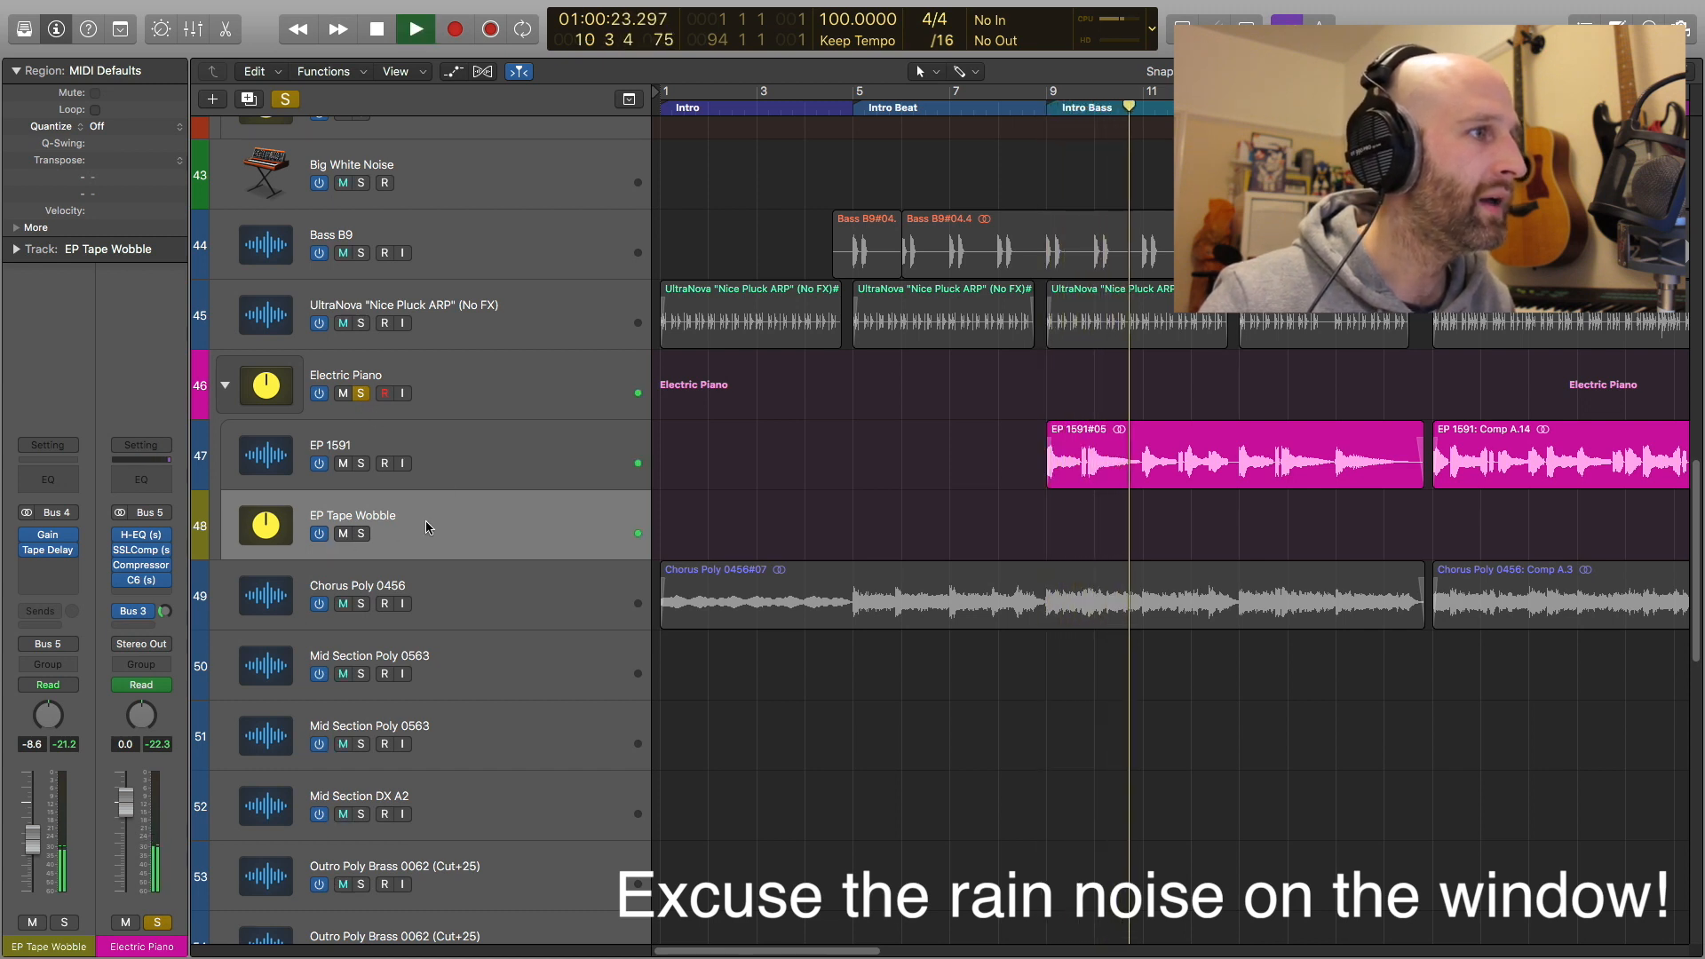
Compare the Electric Piano and EP Tape Wobble channel strips during playback, toggling the mutes of EP Tape Wobble and EP 1591
click(477, 388)
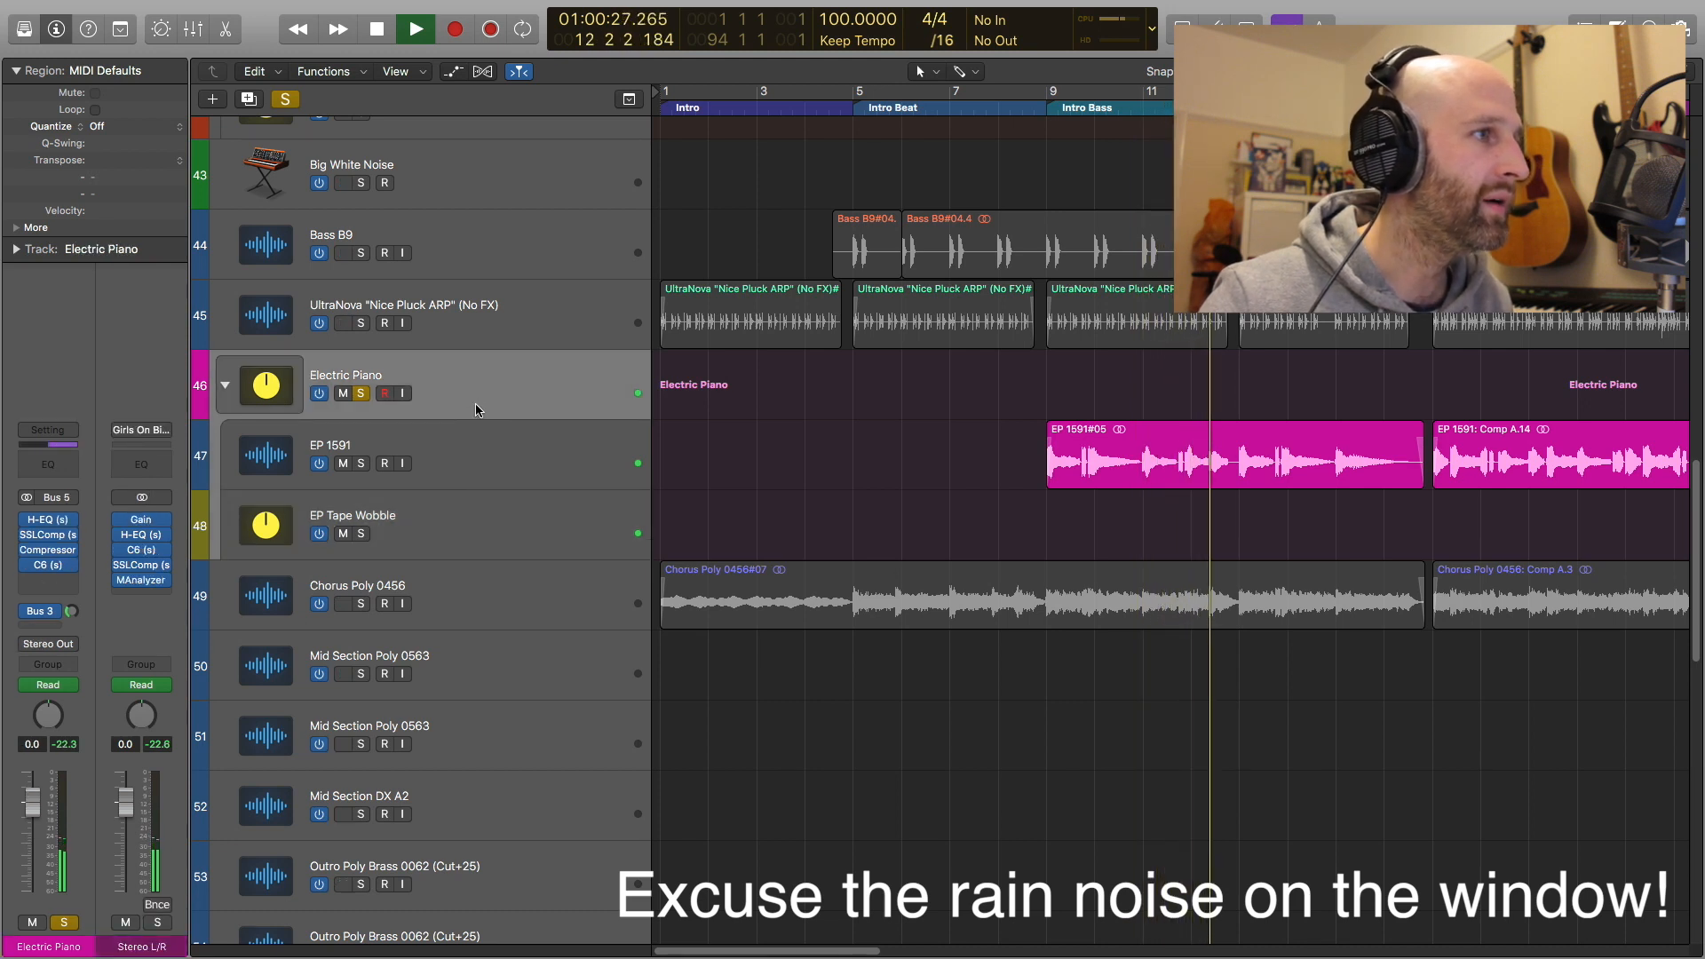
click(437, 546)
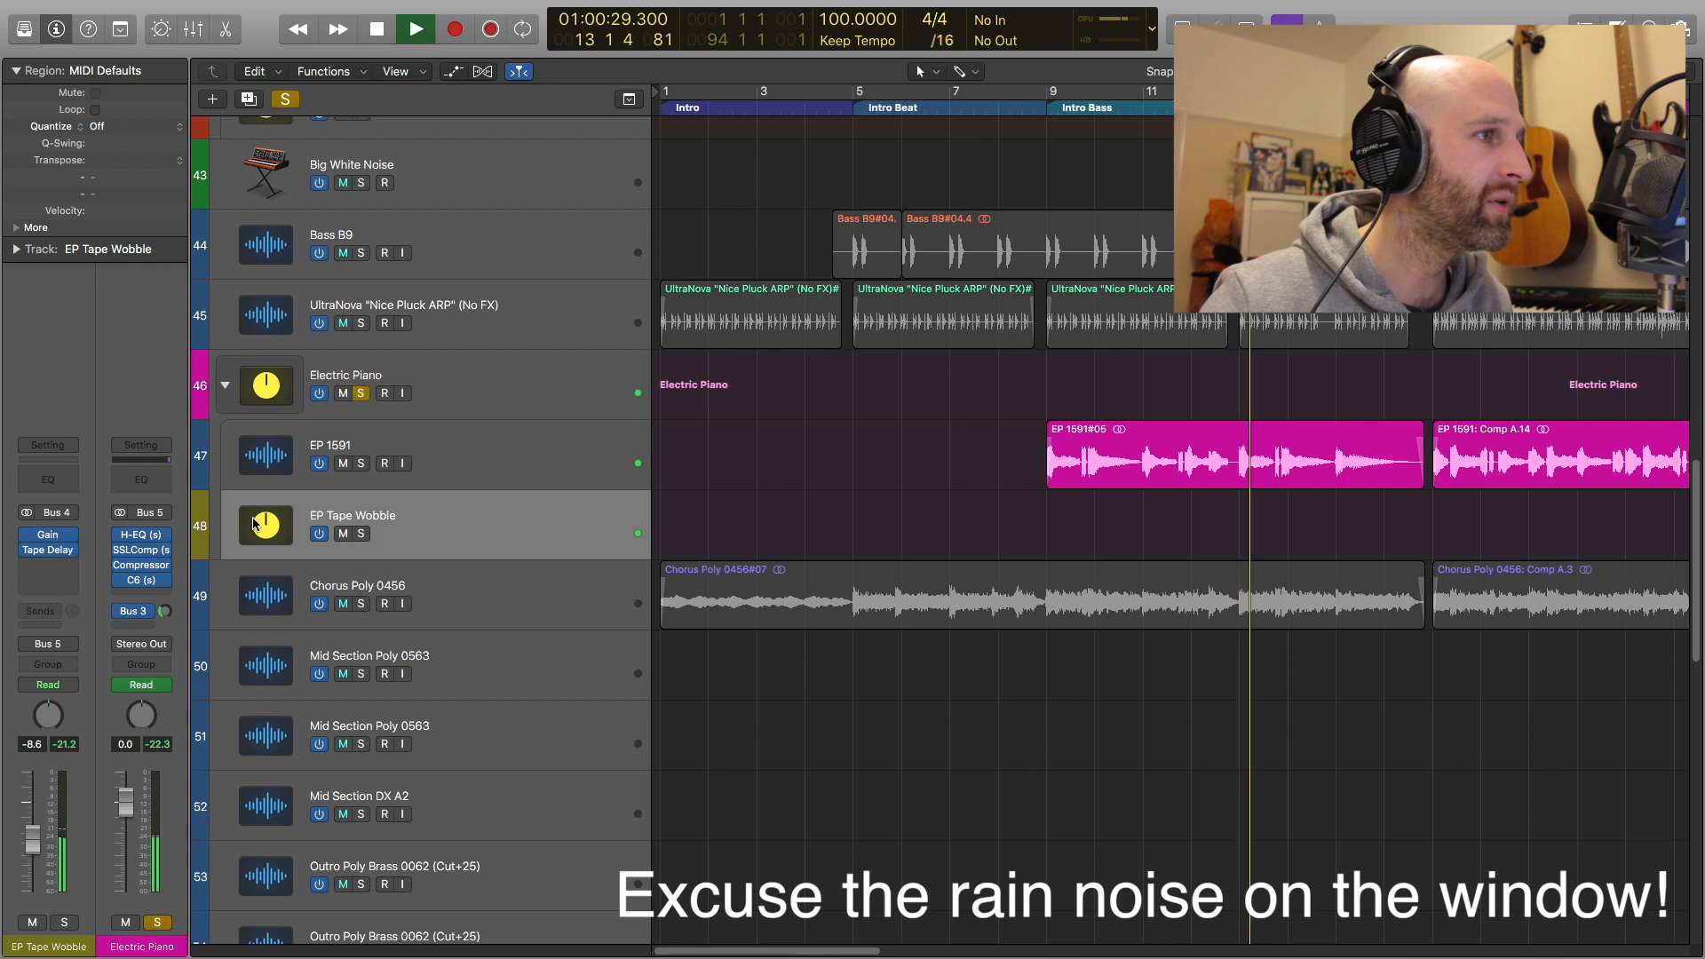
click(344, 534)
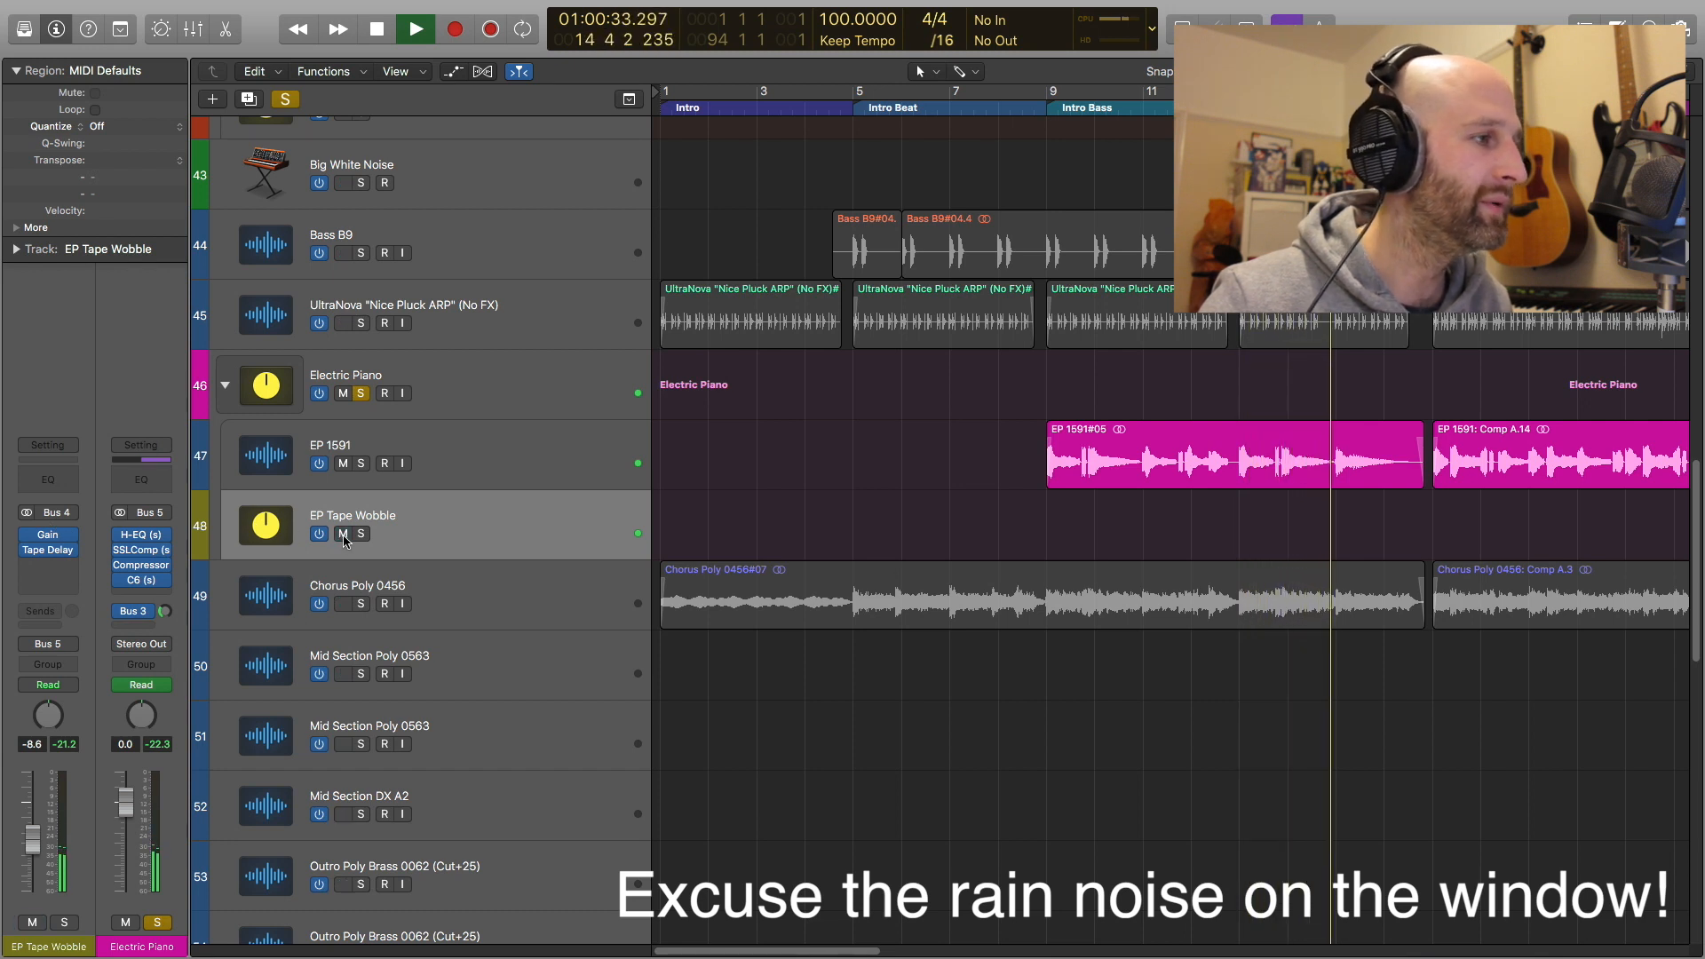
click(343, 464)
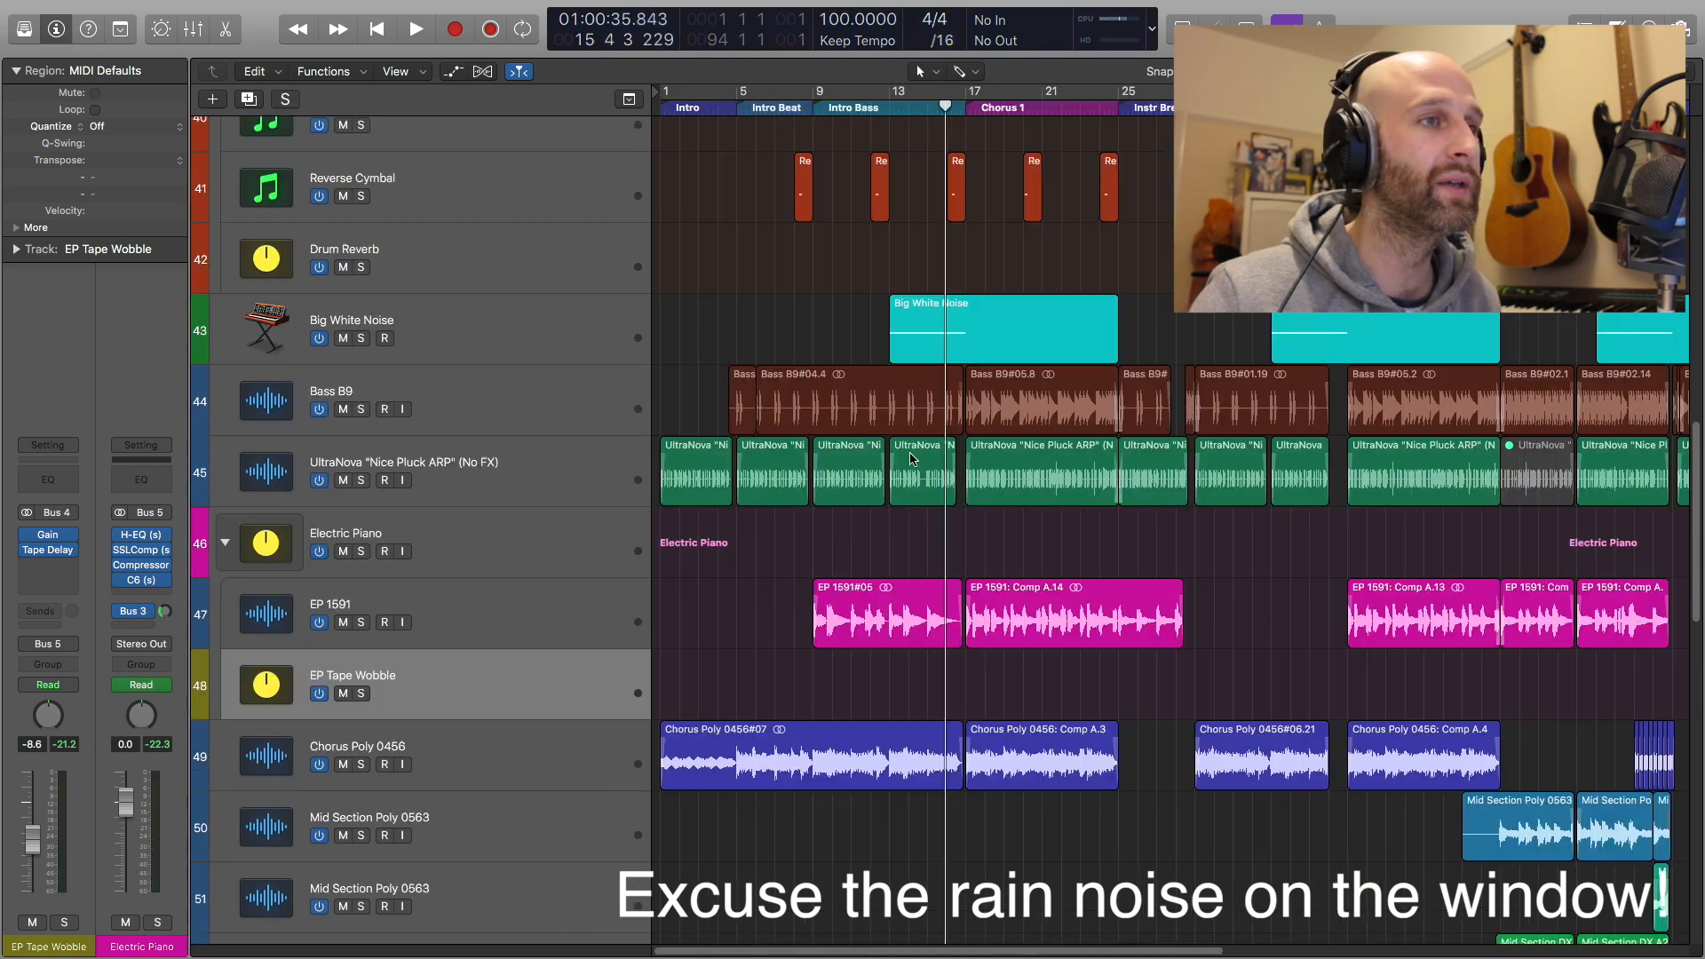
Move the playhead back to the start of the Intro Bass section at bar 9
key(comma)
key(comma)
key(comma)
key(comma)
key(comma)
key(comma)
key(comma)
key(comma)
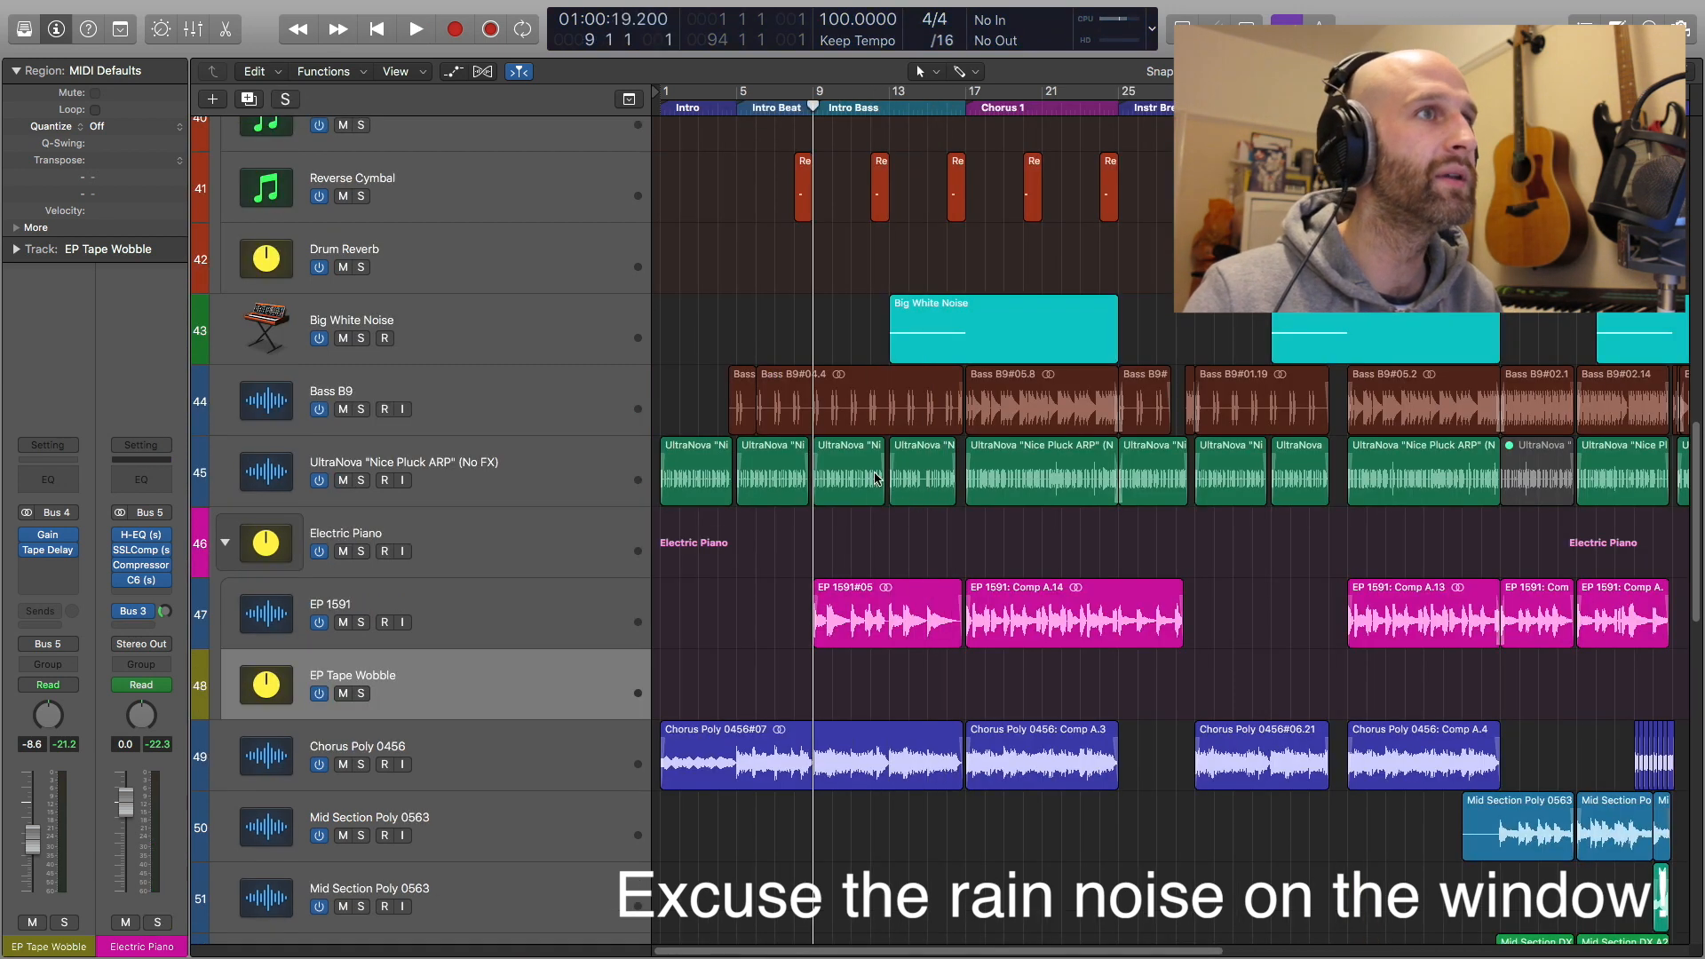
Look over the drum and percussion tracks, play the song from bar 8 into Intro Bass, and stop
scroll(885, 477, up, 5)
scroll(885, 477, up, 10)
scroll(875, 440, down, 3)
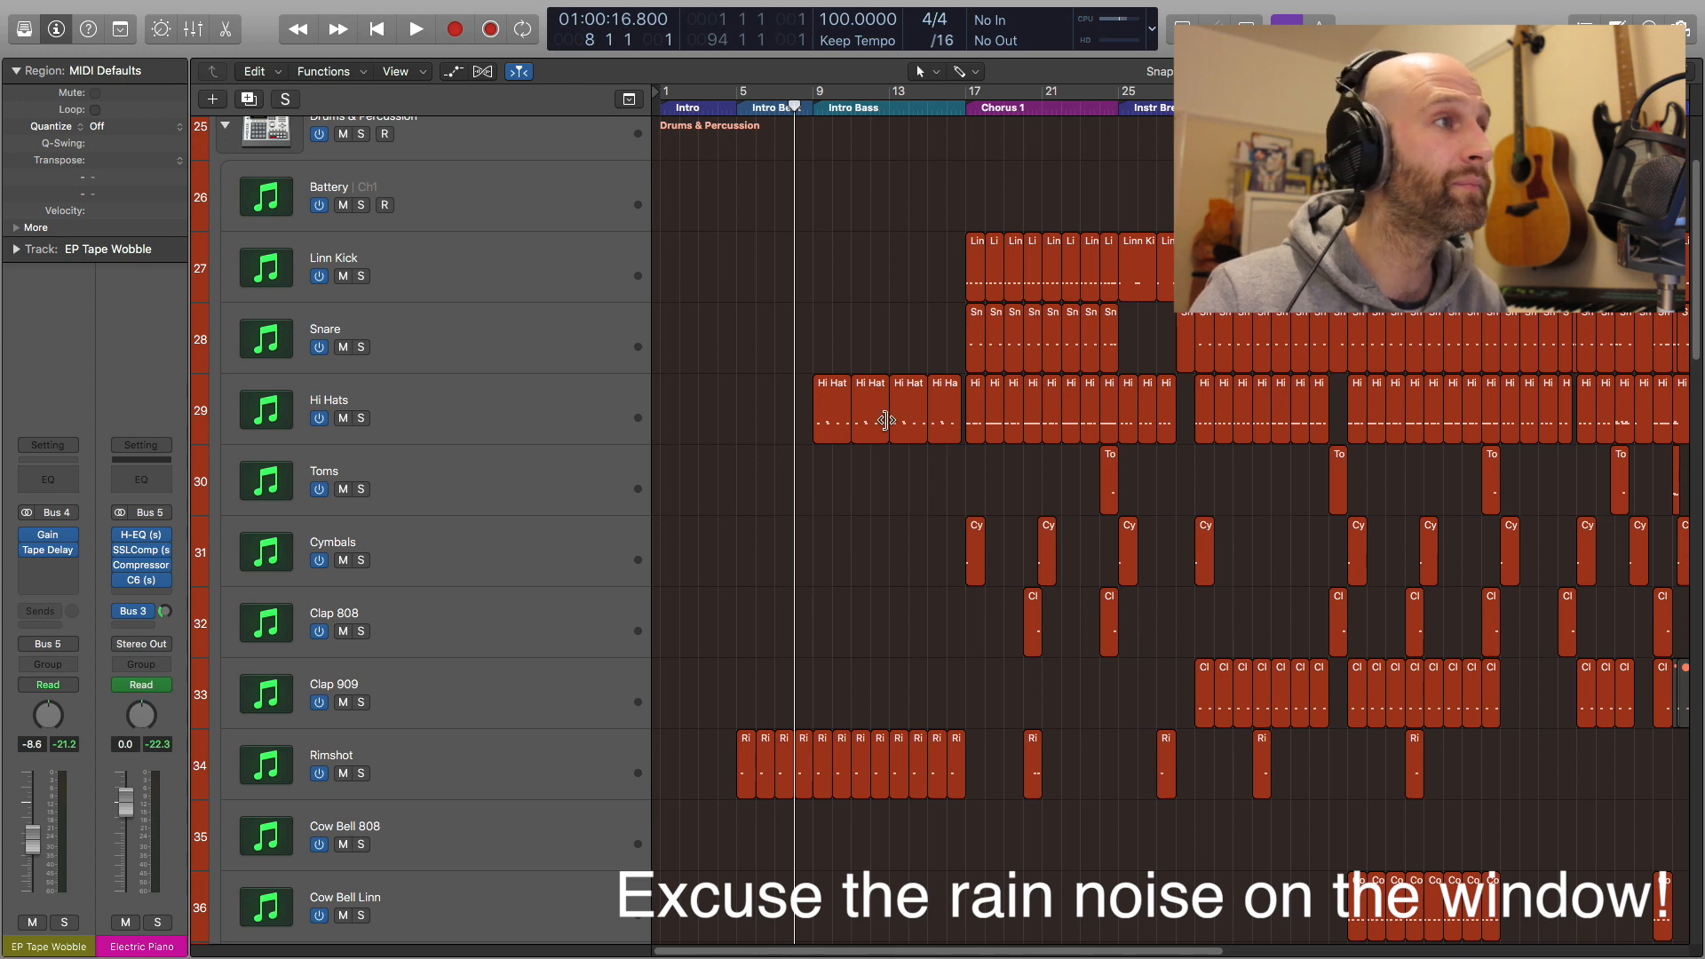
scroll(885, 420, down, 2)
scroll(886, 420, down, 1)
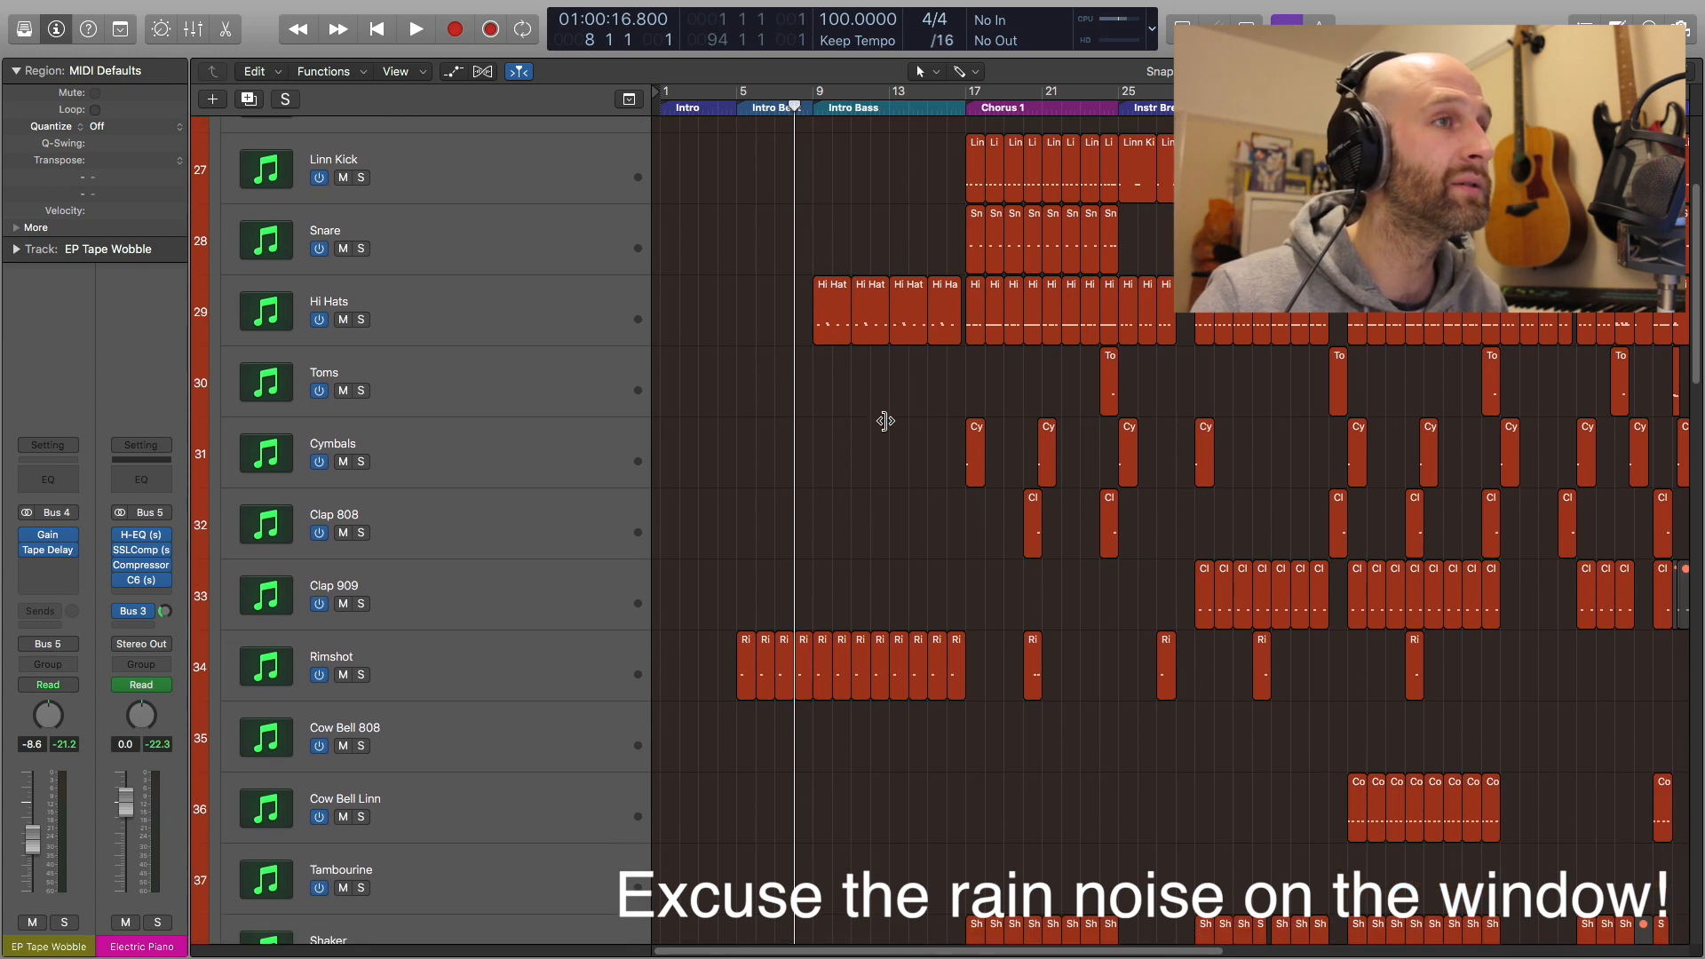
scroll(885, 424, down, 10)
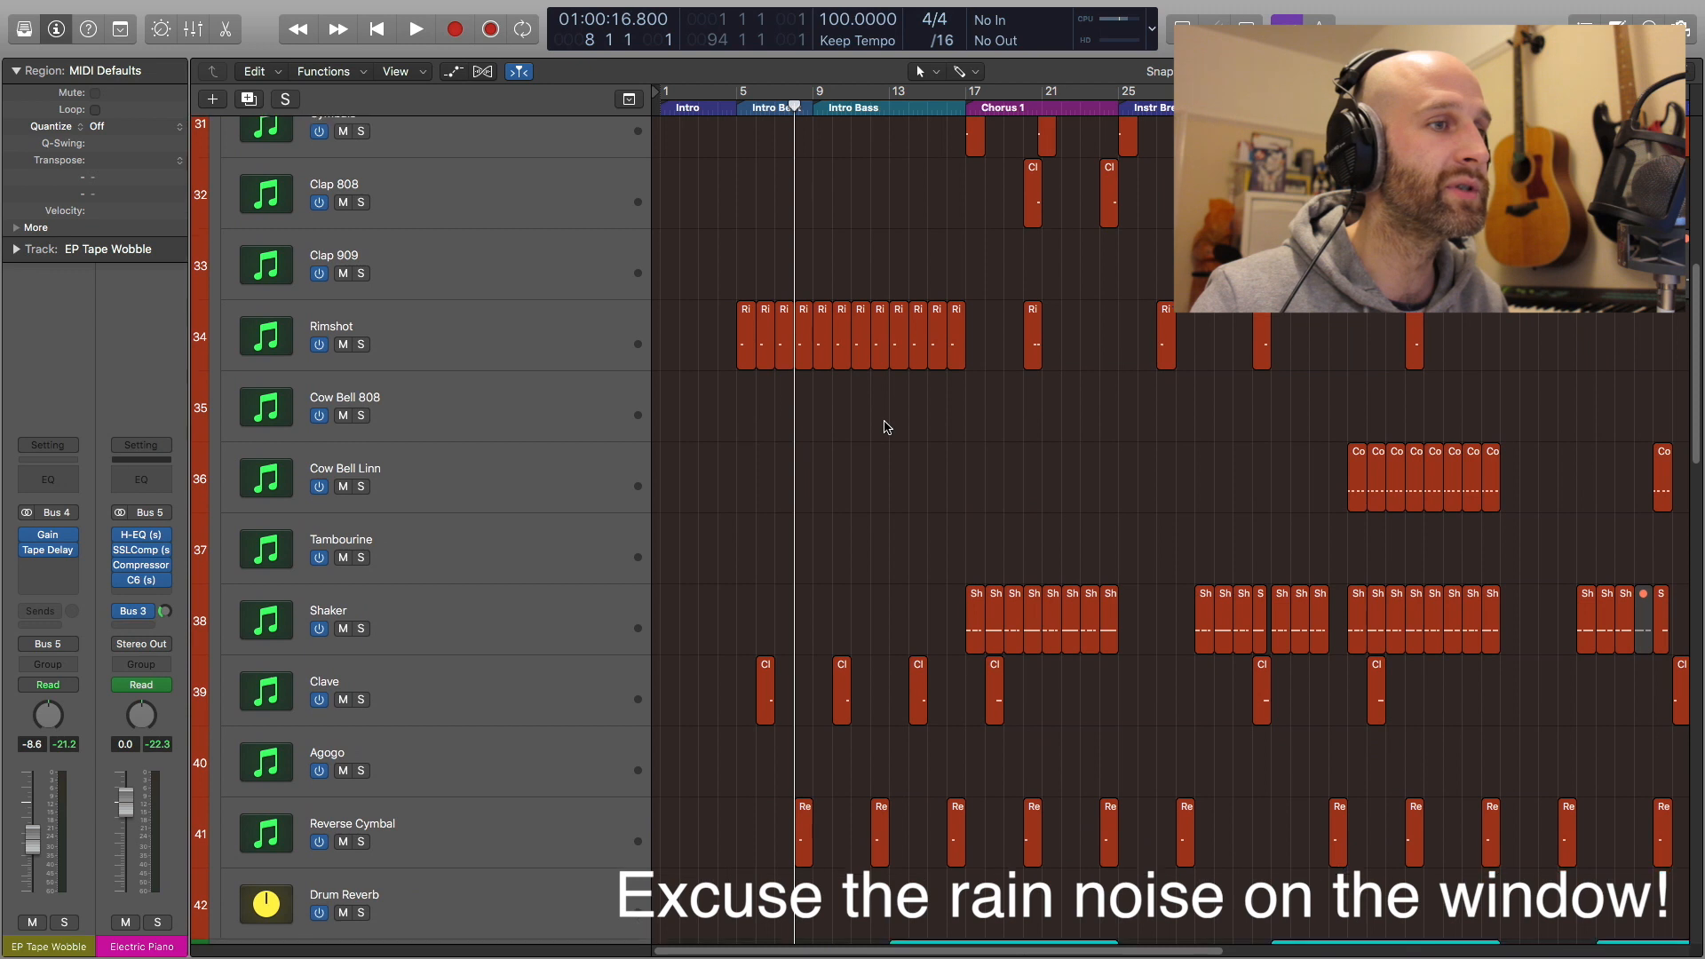
scroll(886, 429, down, 3)
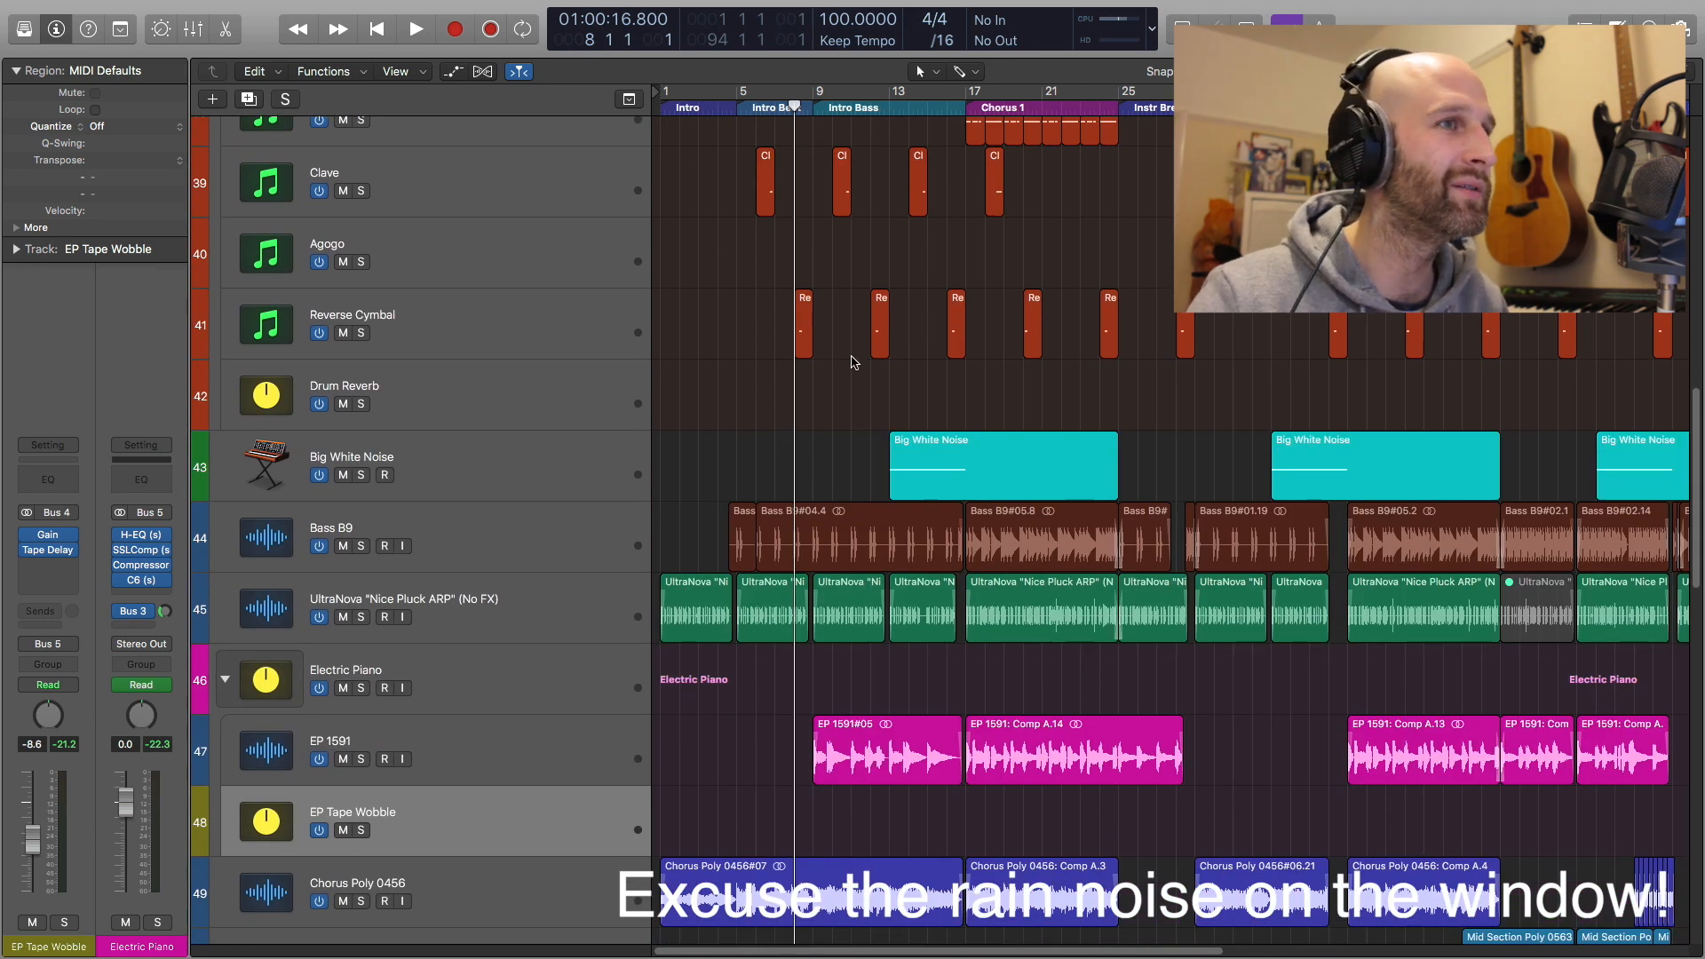
key(space)
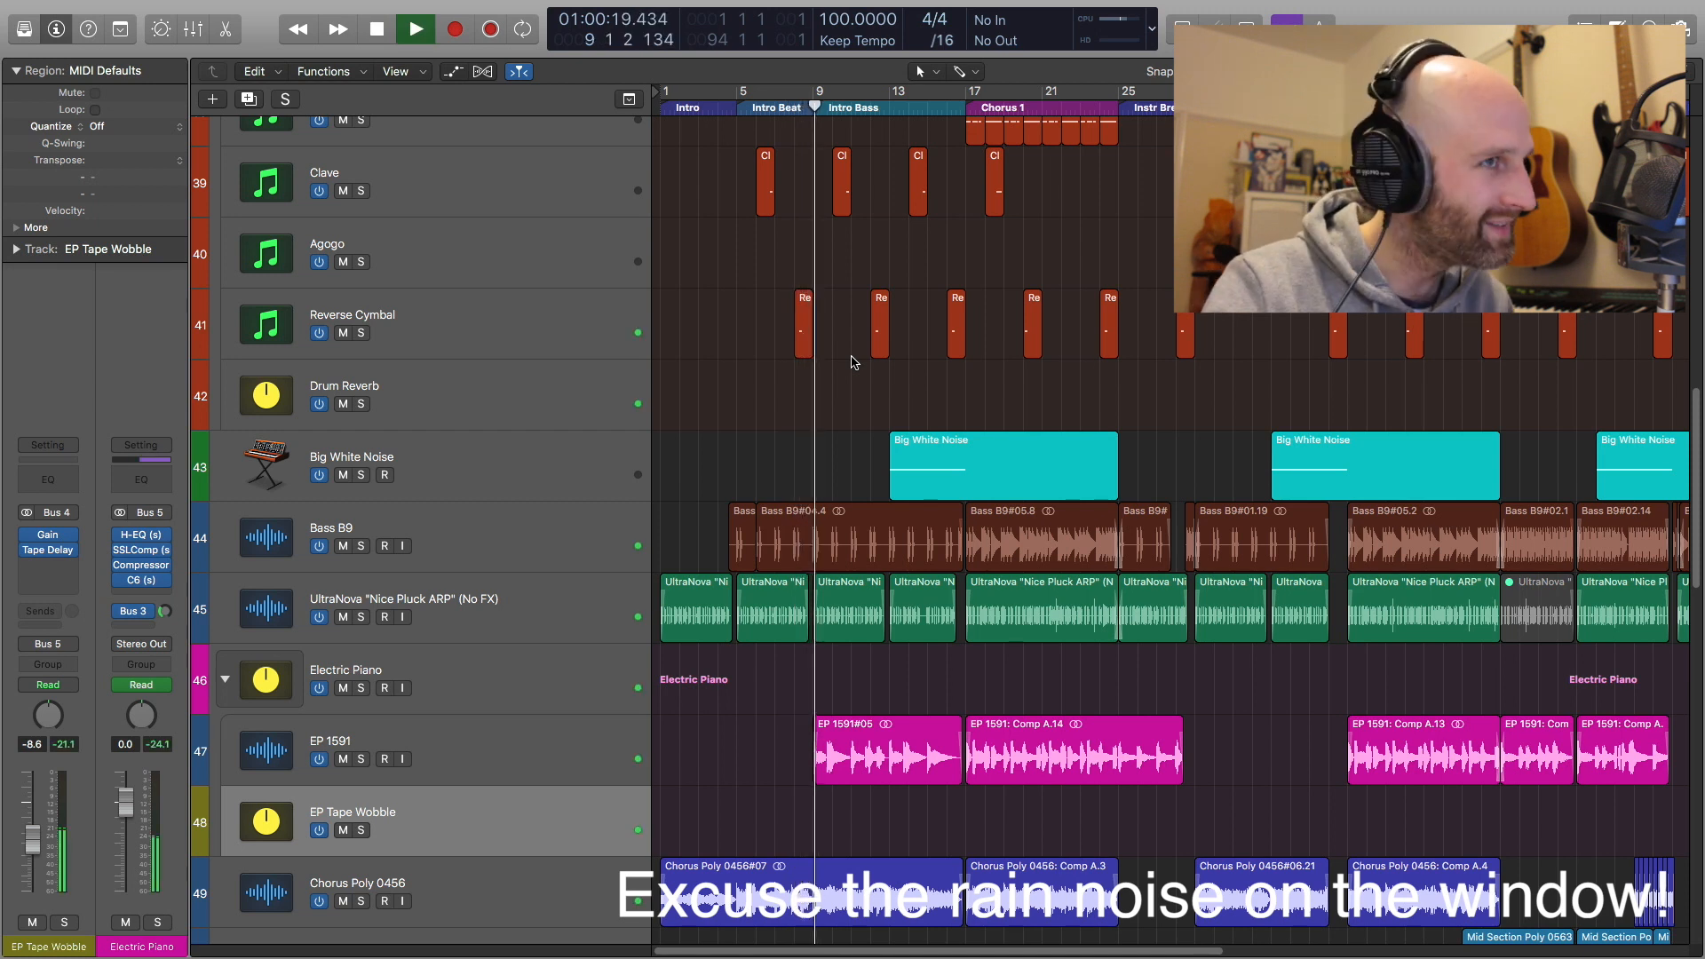
key(space)
key(comma)
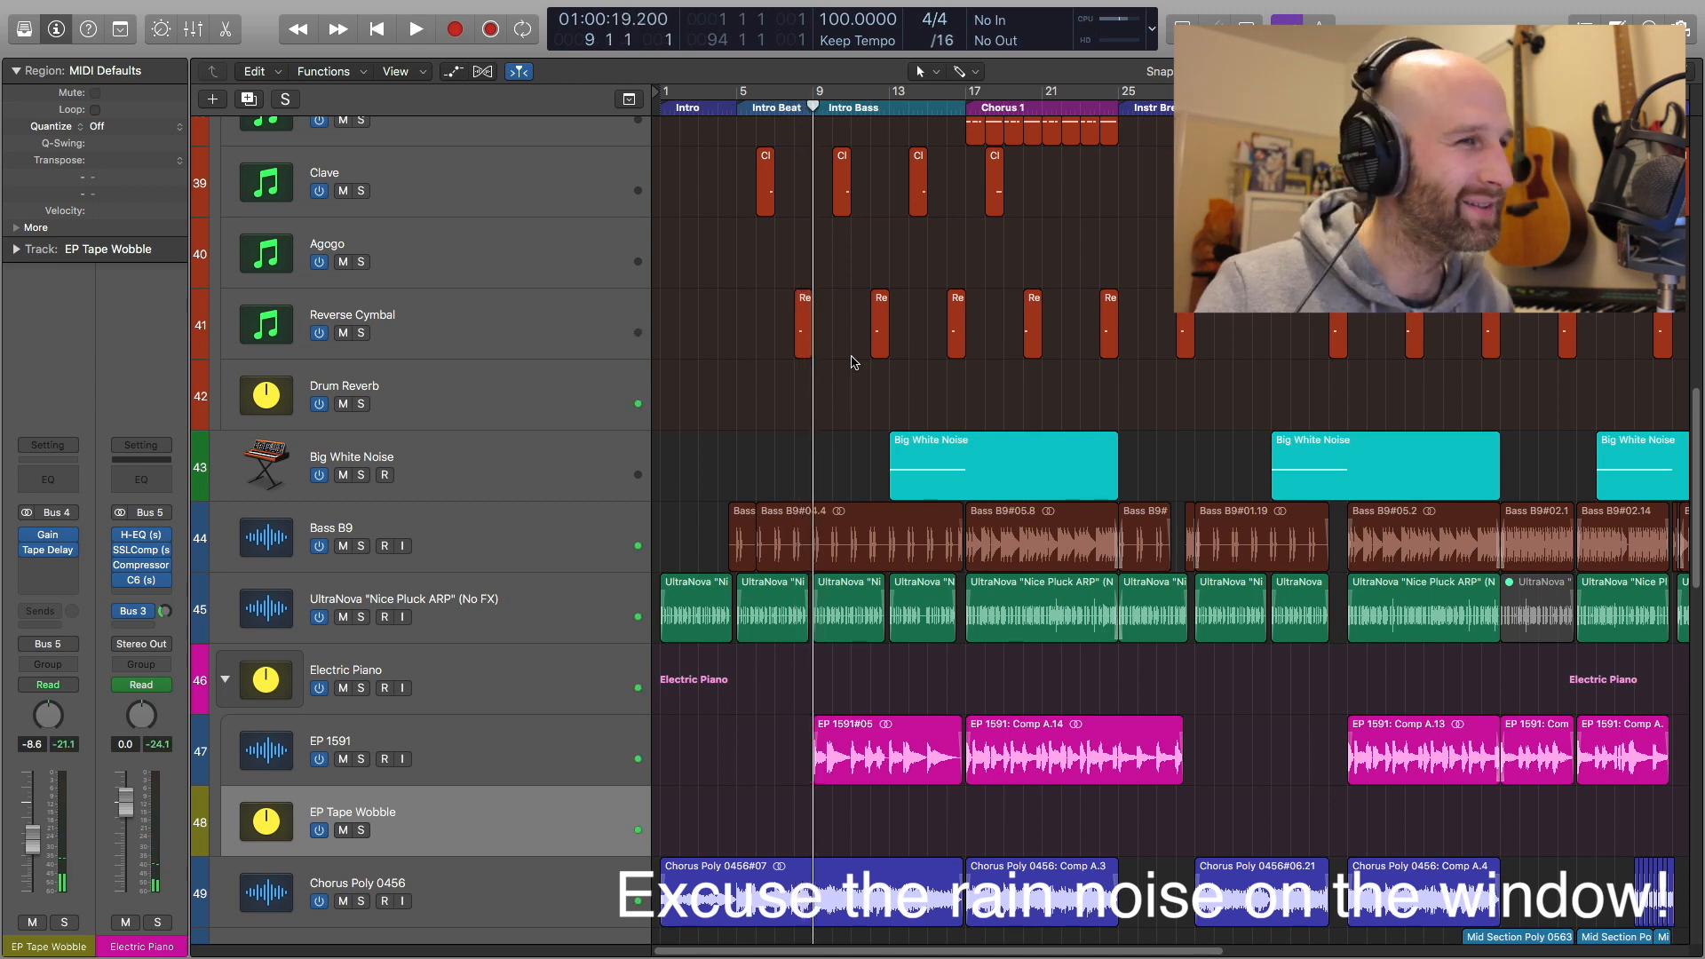
Play the song from bar 13, then solo and select the Big White Noise track
scroll(853, 362, down, 2)
click(890, 105)
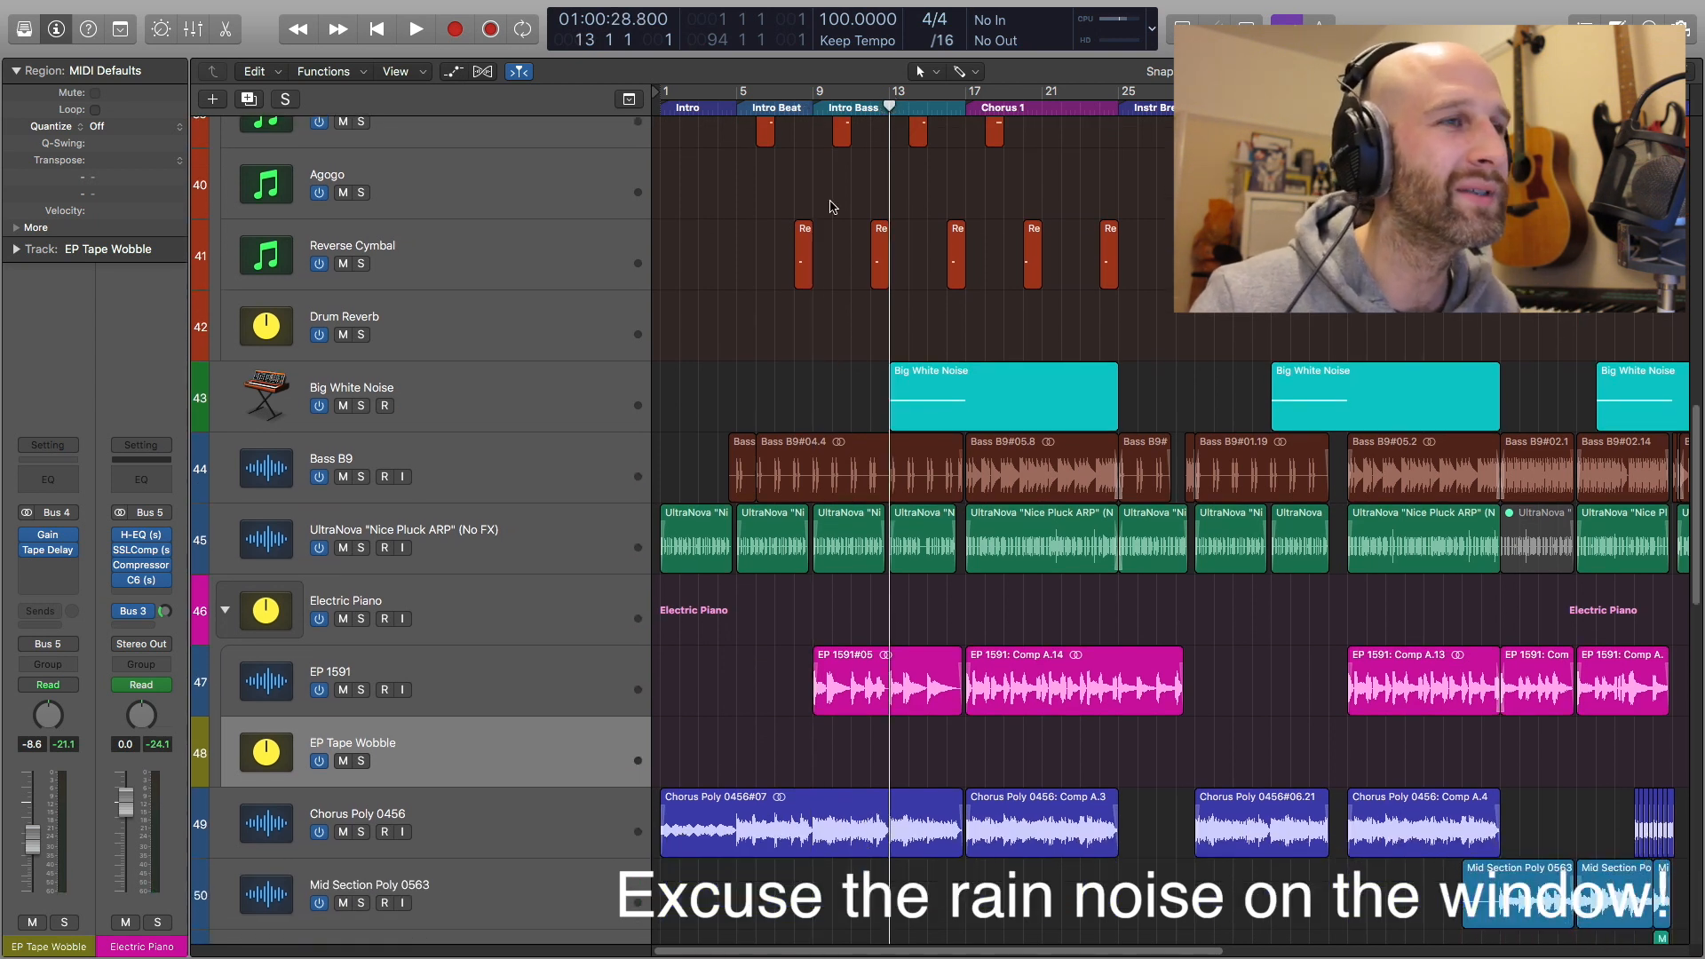
key(space)
click(360, 406)
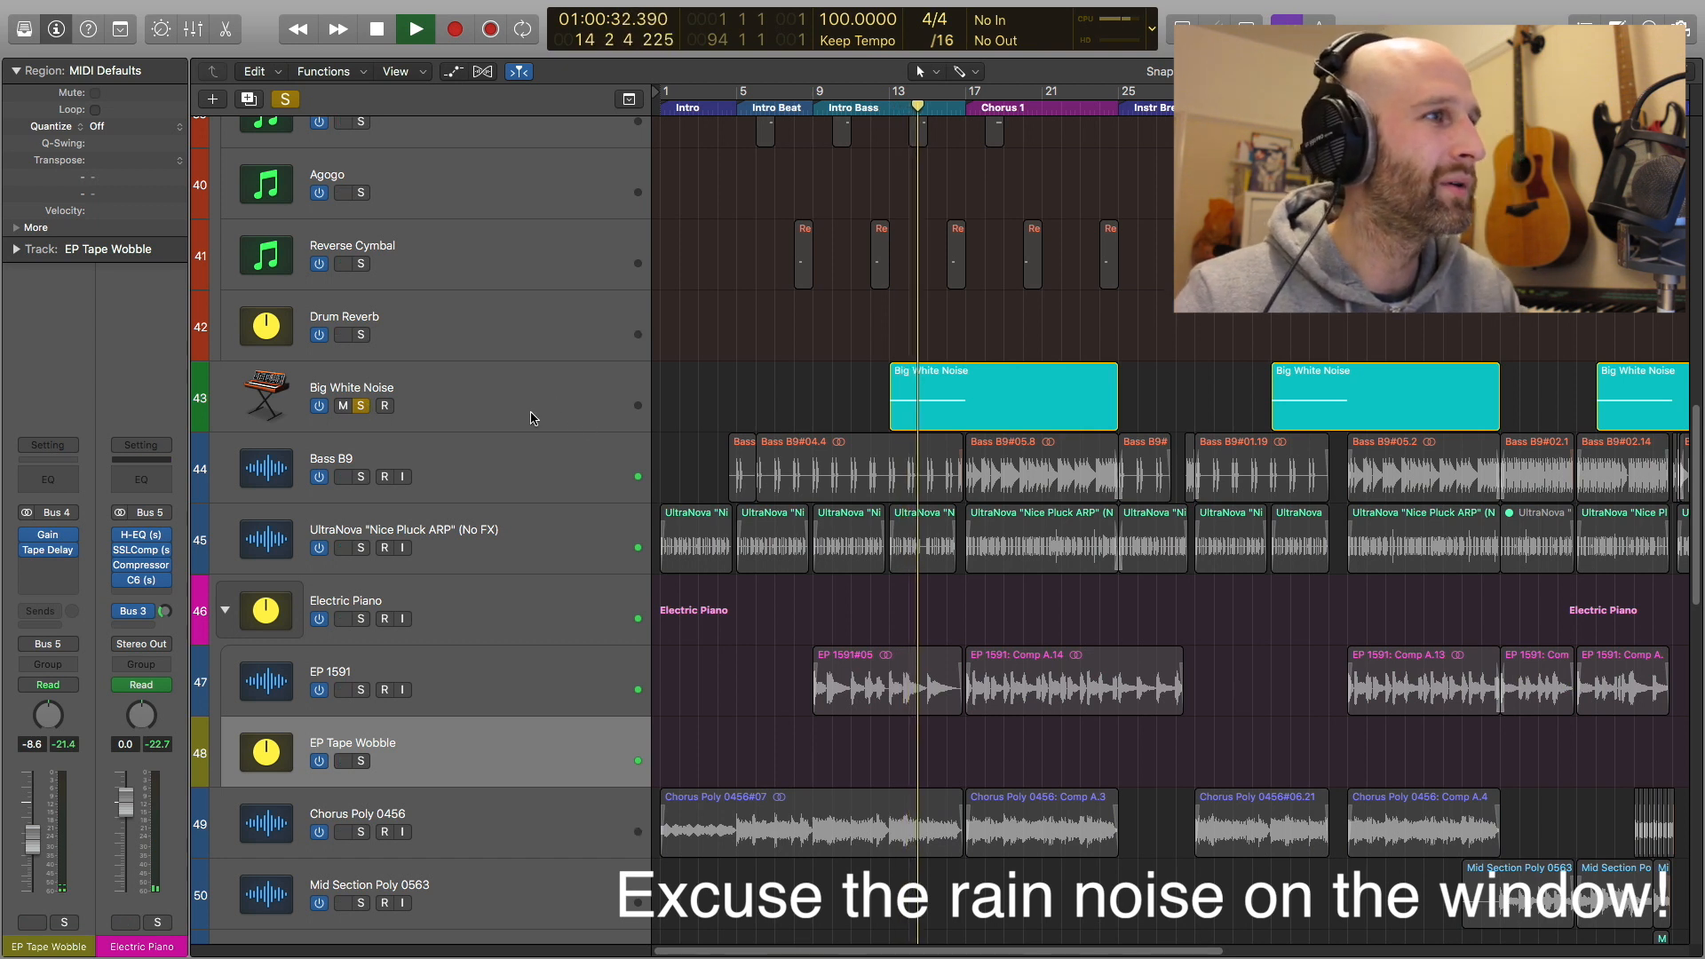
click(531, 419)
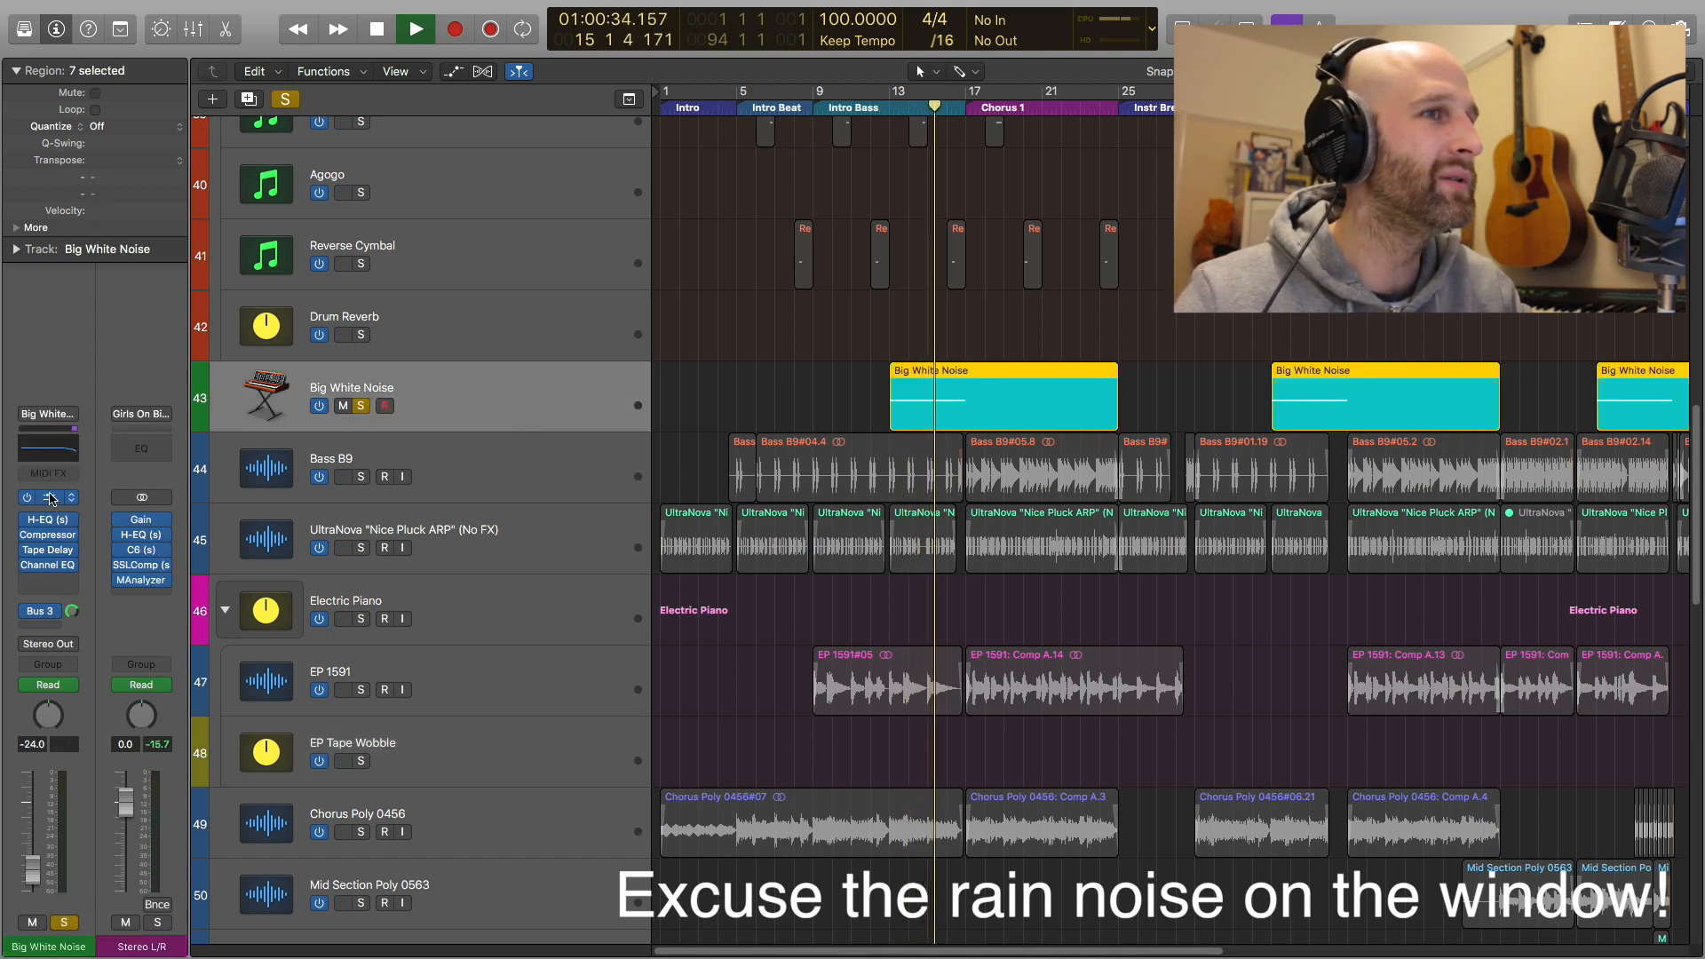
Inspect the Retro Synth instrument on Big White Noise, mute and unmute the track while it plays, and close the synth
click(50, 499)
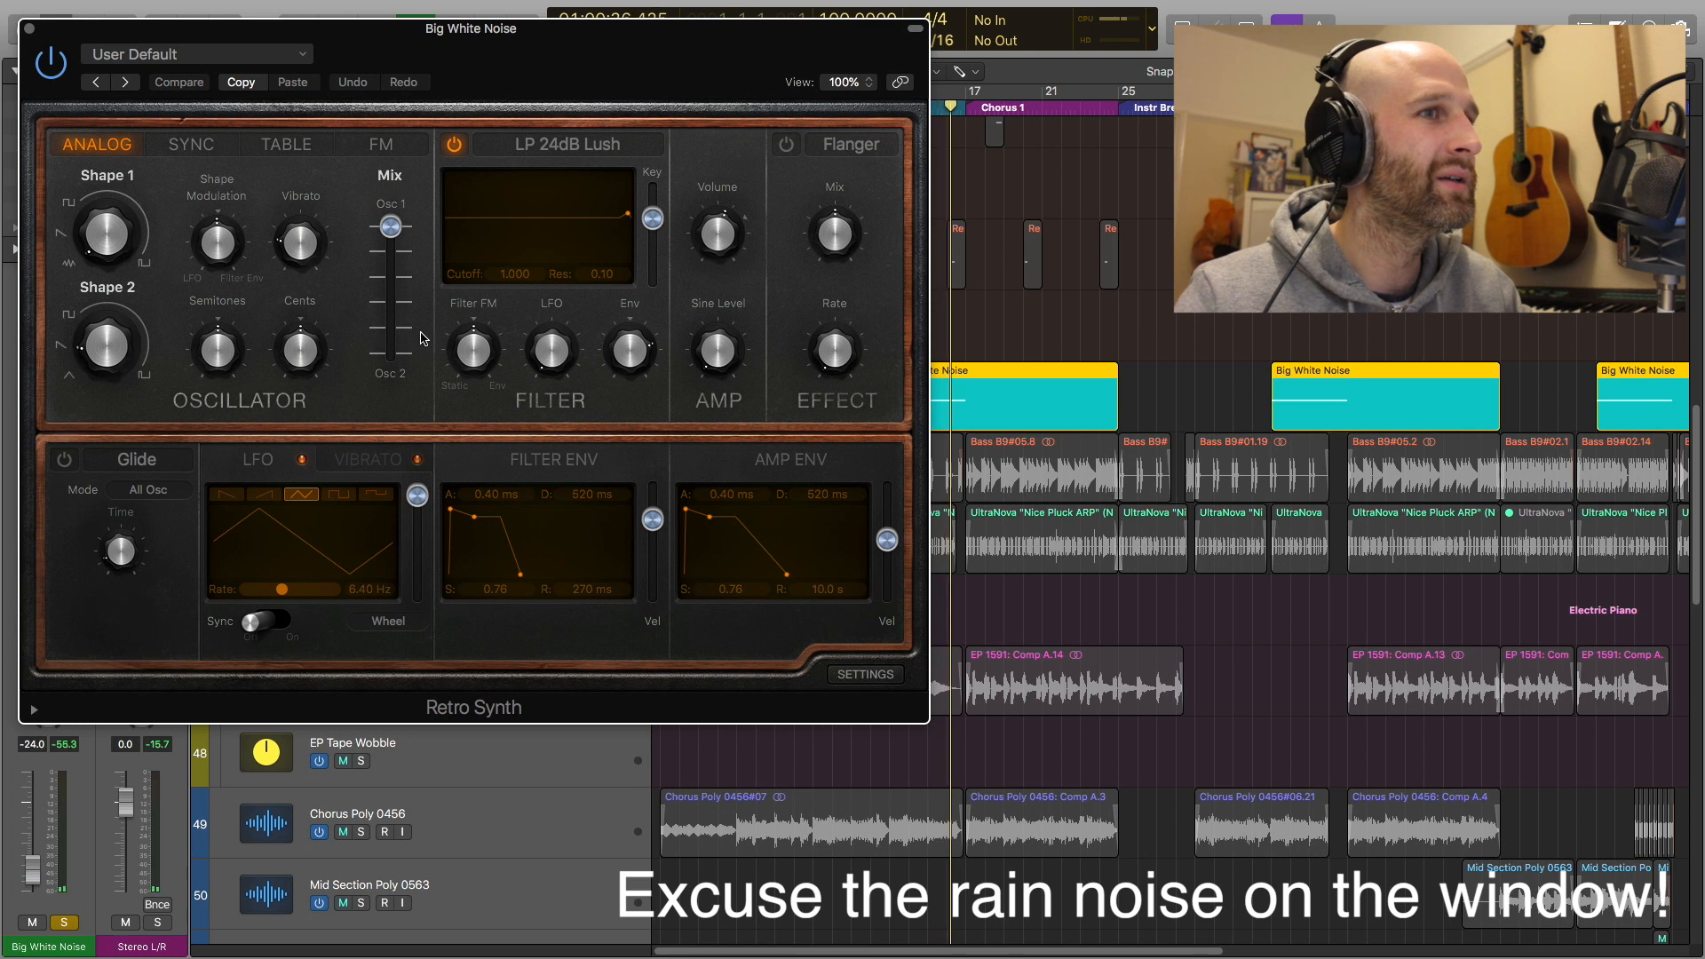
key(m)
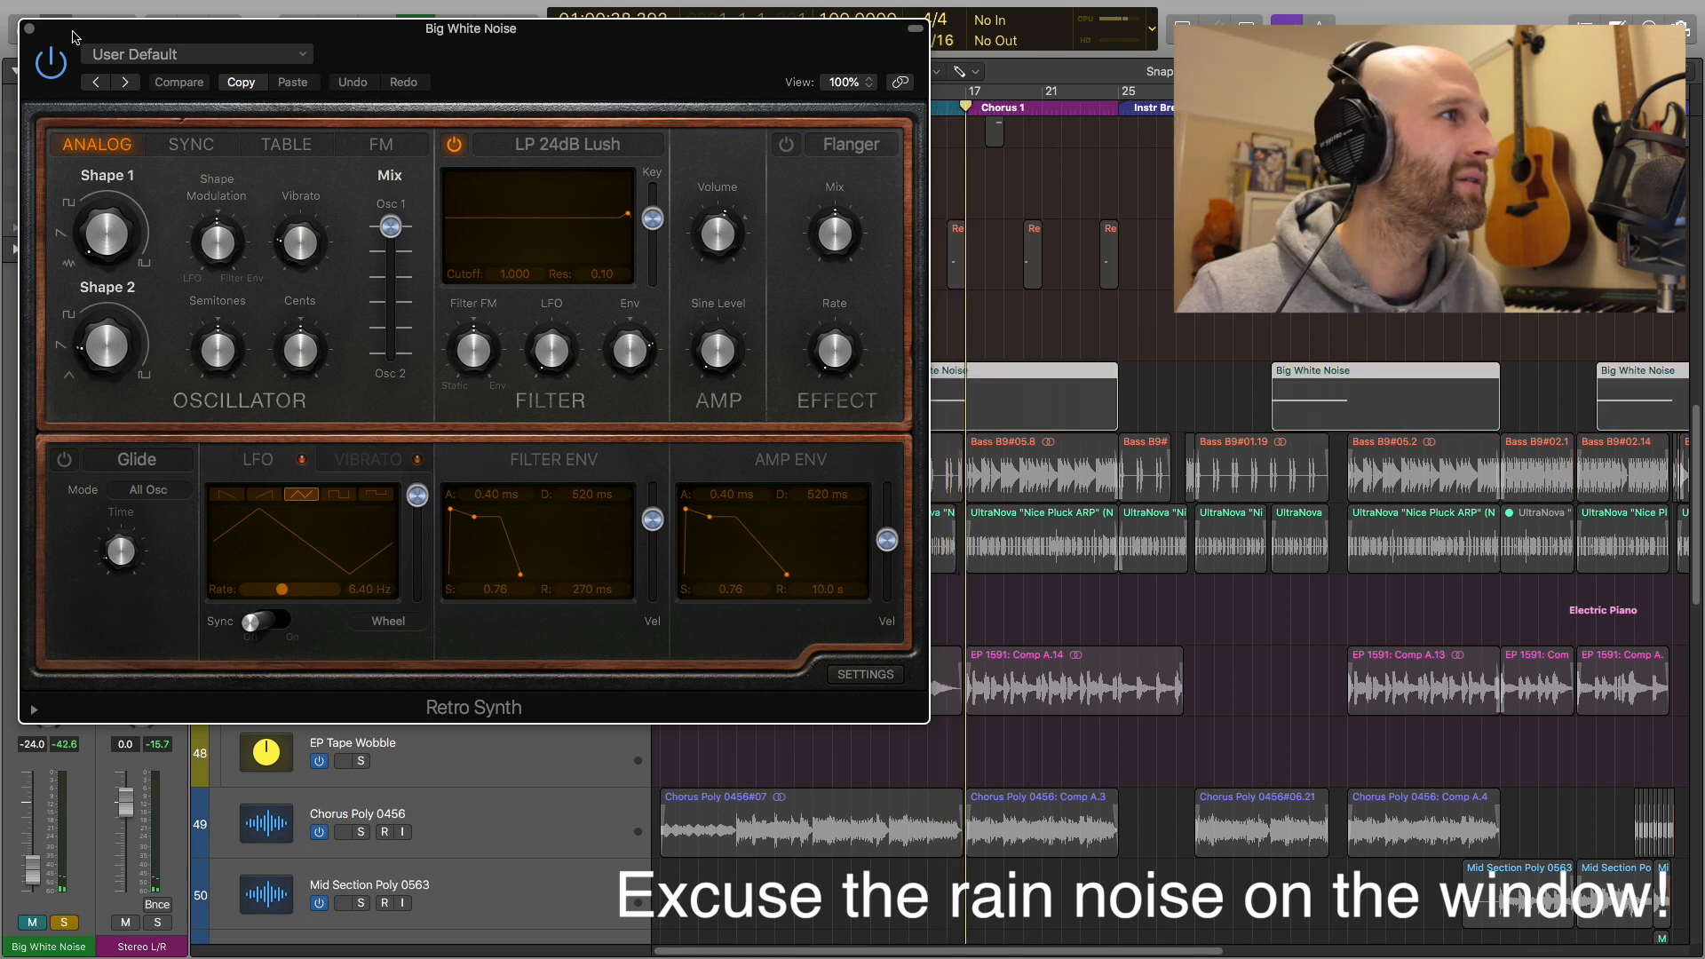
key(m)
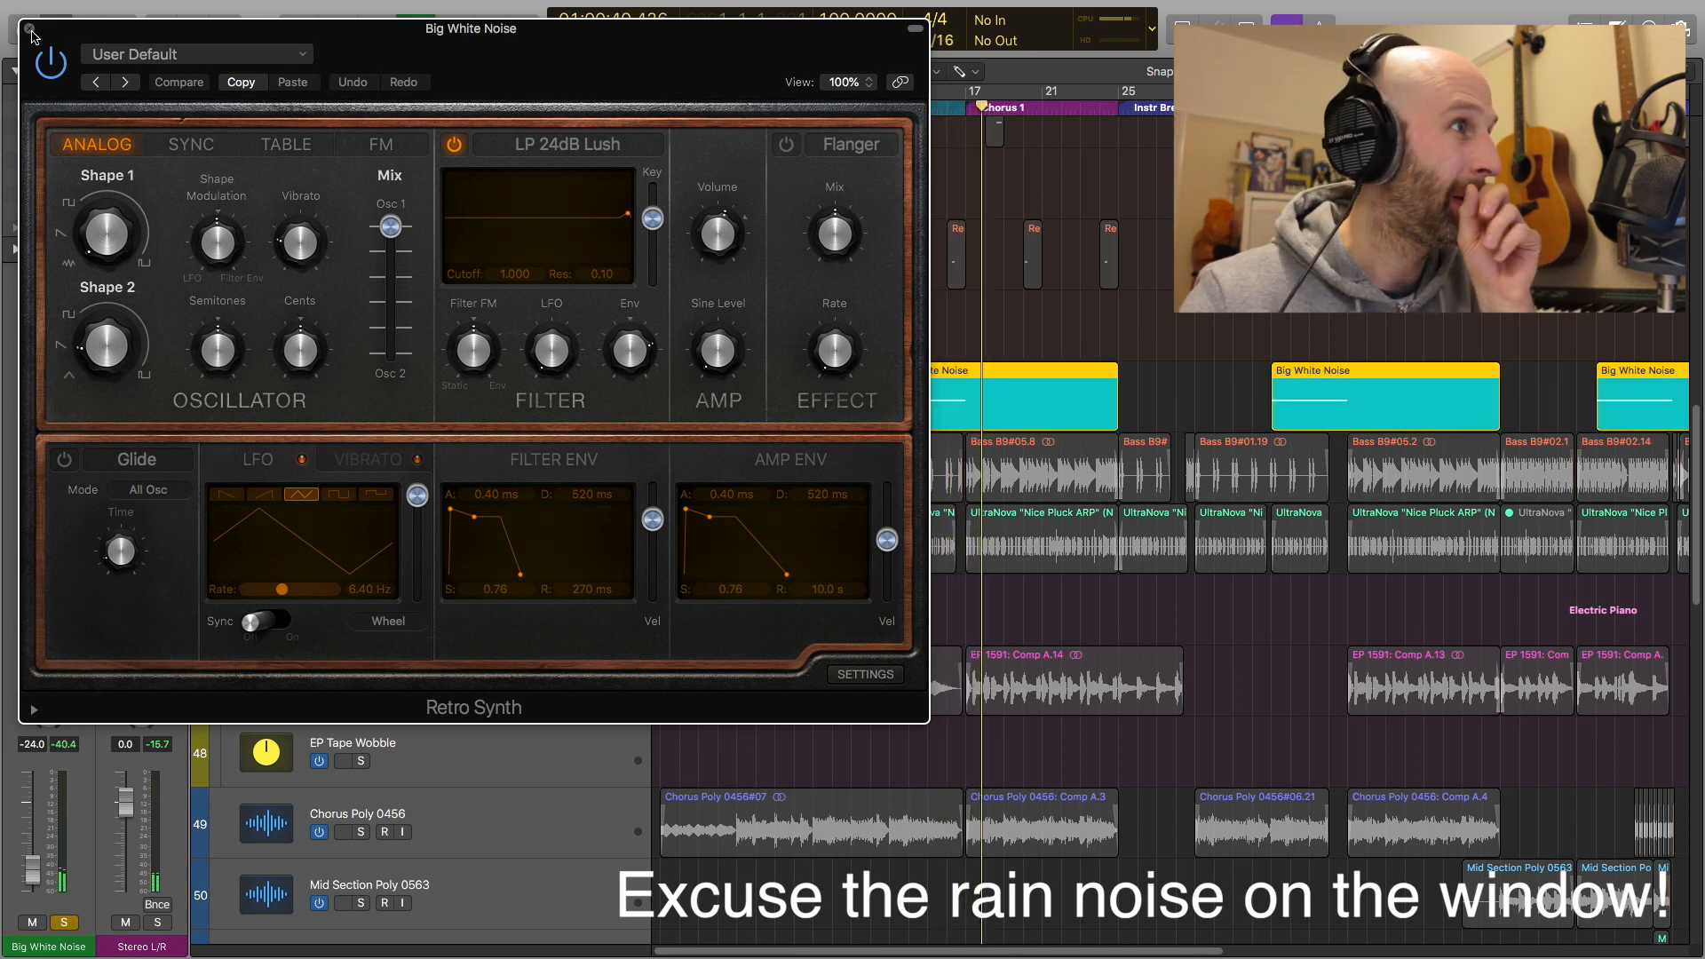
click(30, 32)
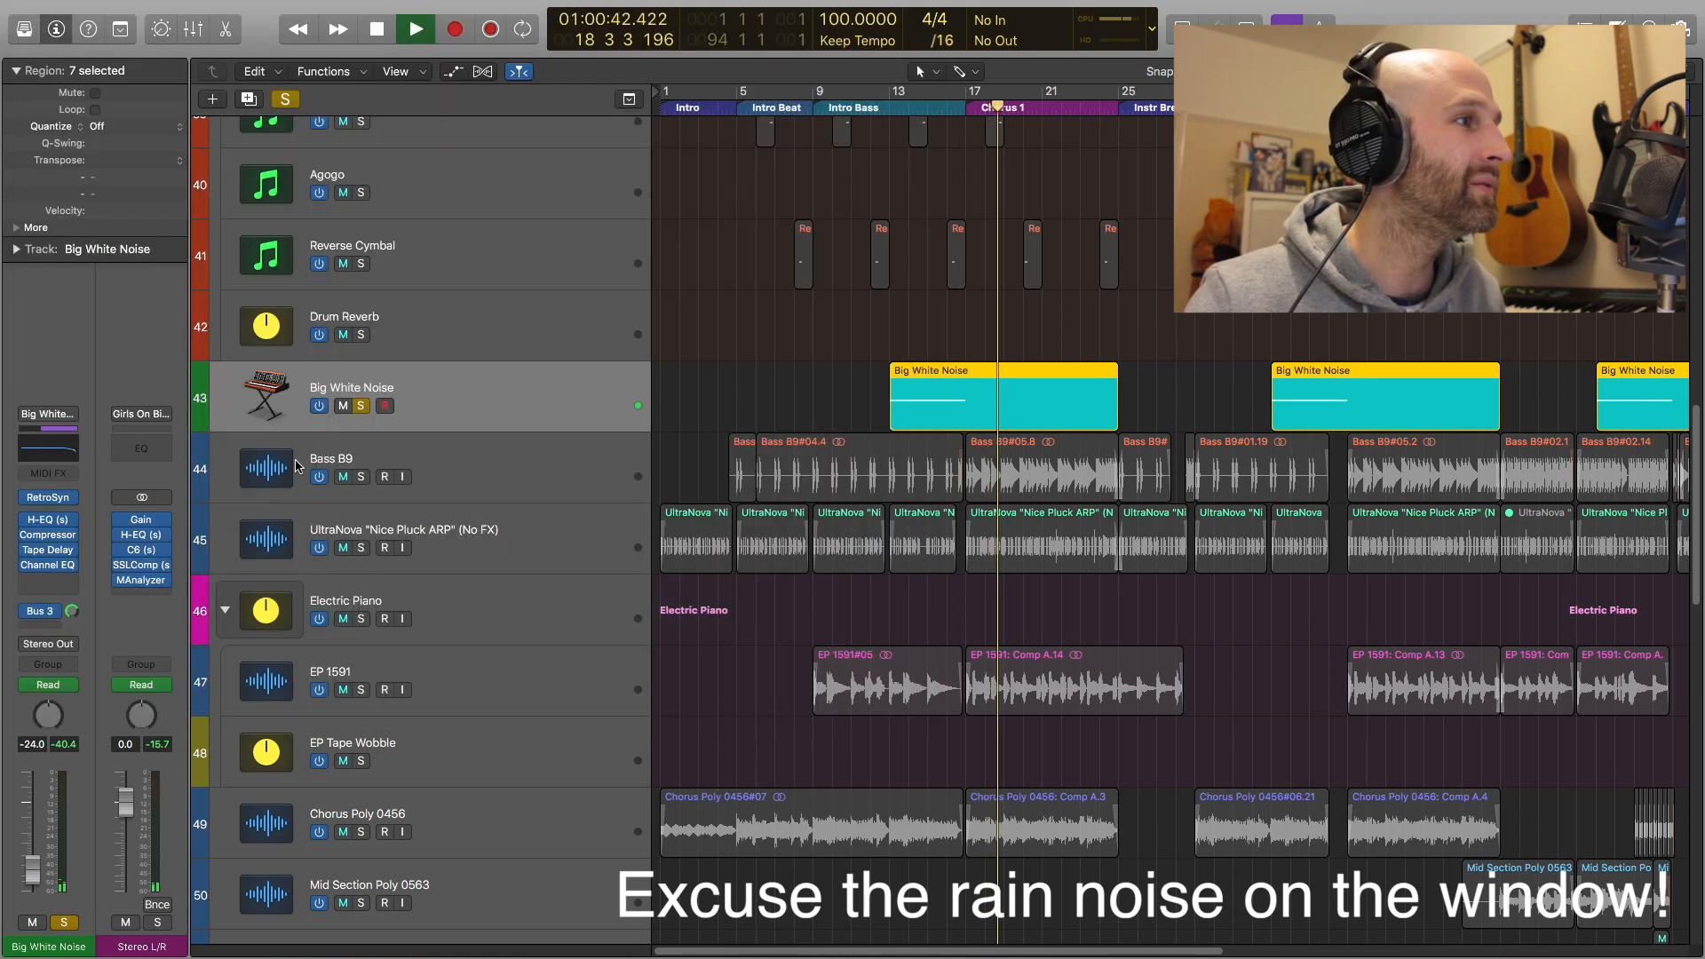
Show the track automation, stop playback and display the H-EQ LP Freq automation on Big White Noise
key(a)
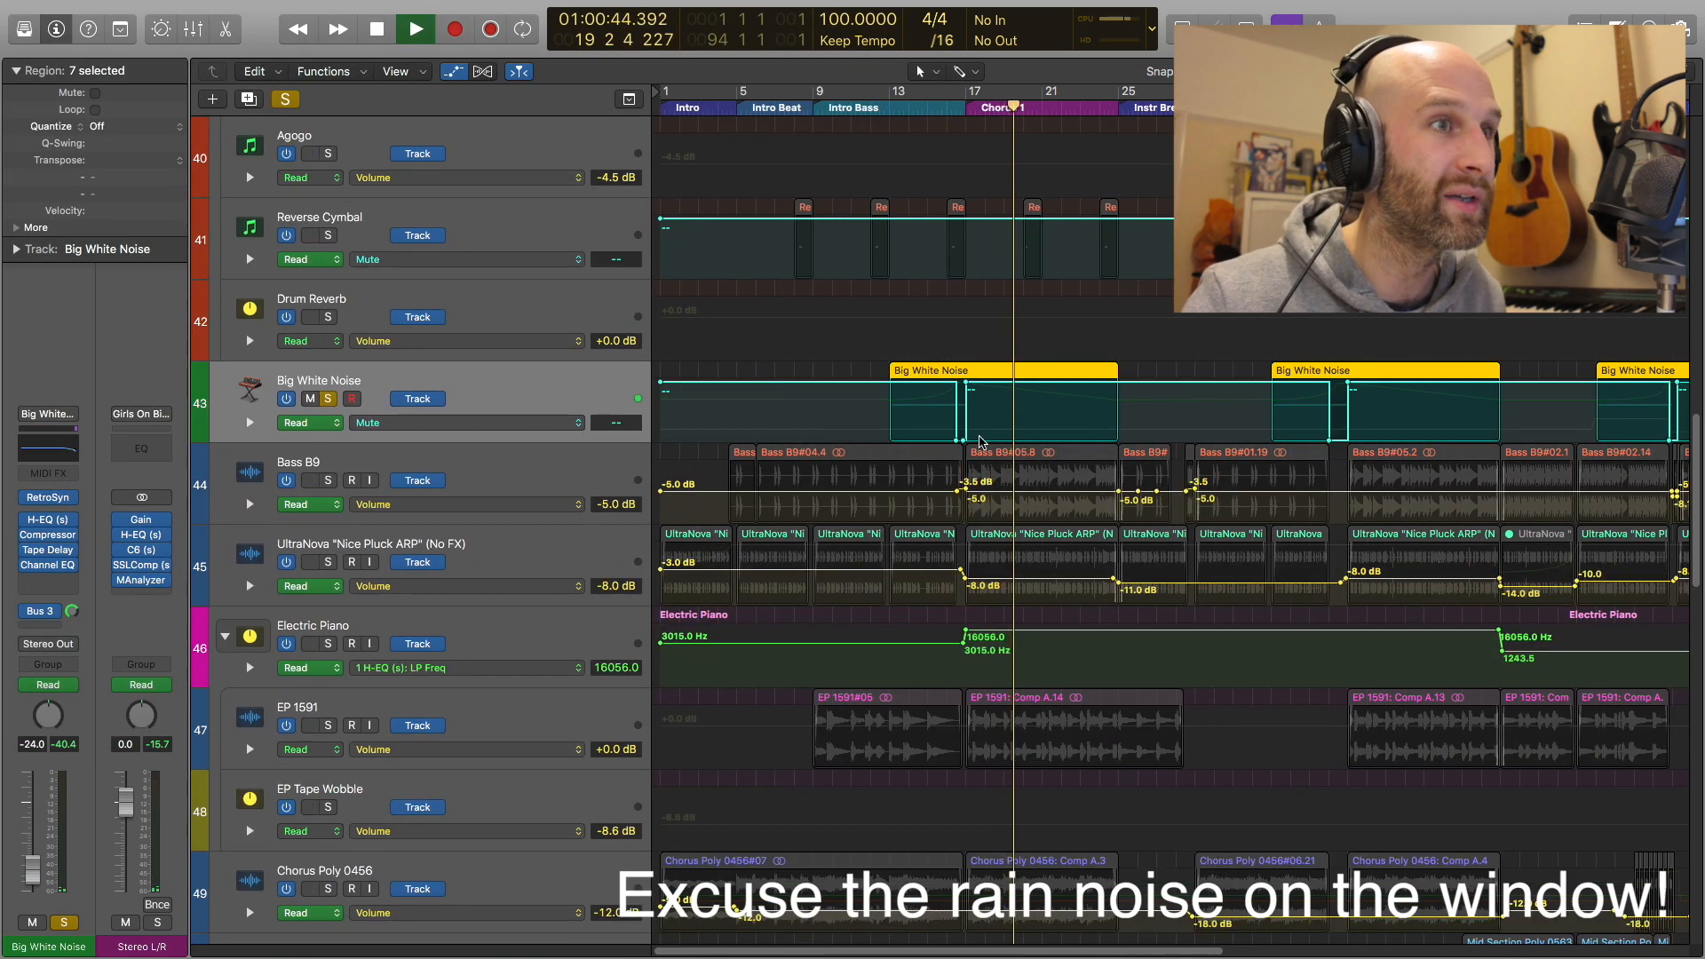
key(space)
click(533, 425)
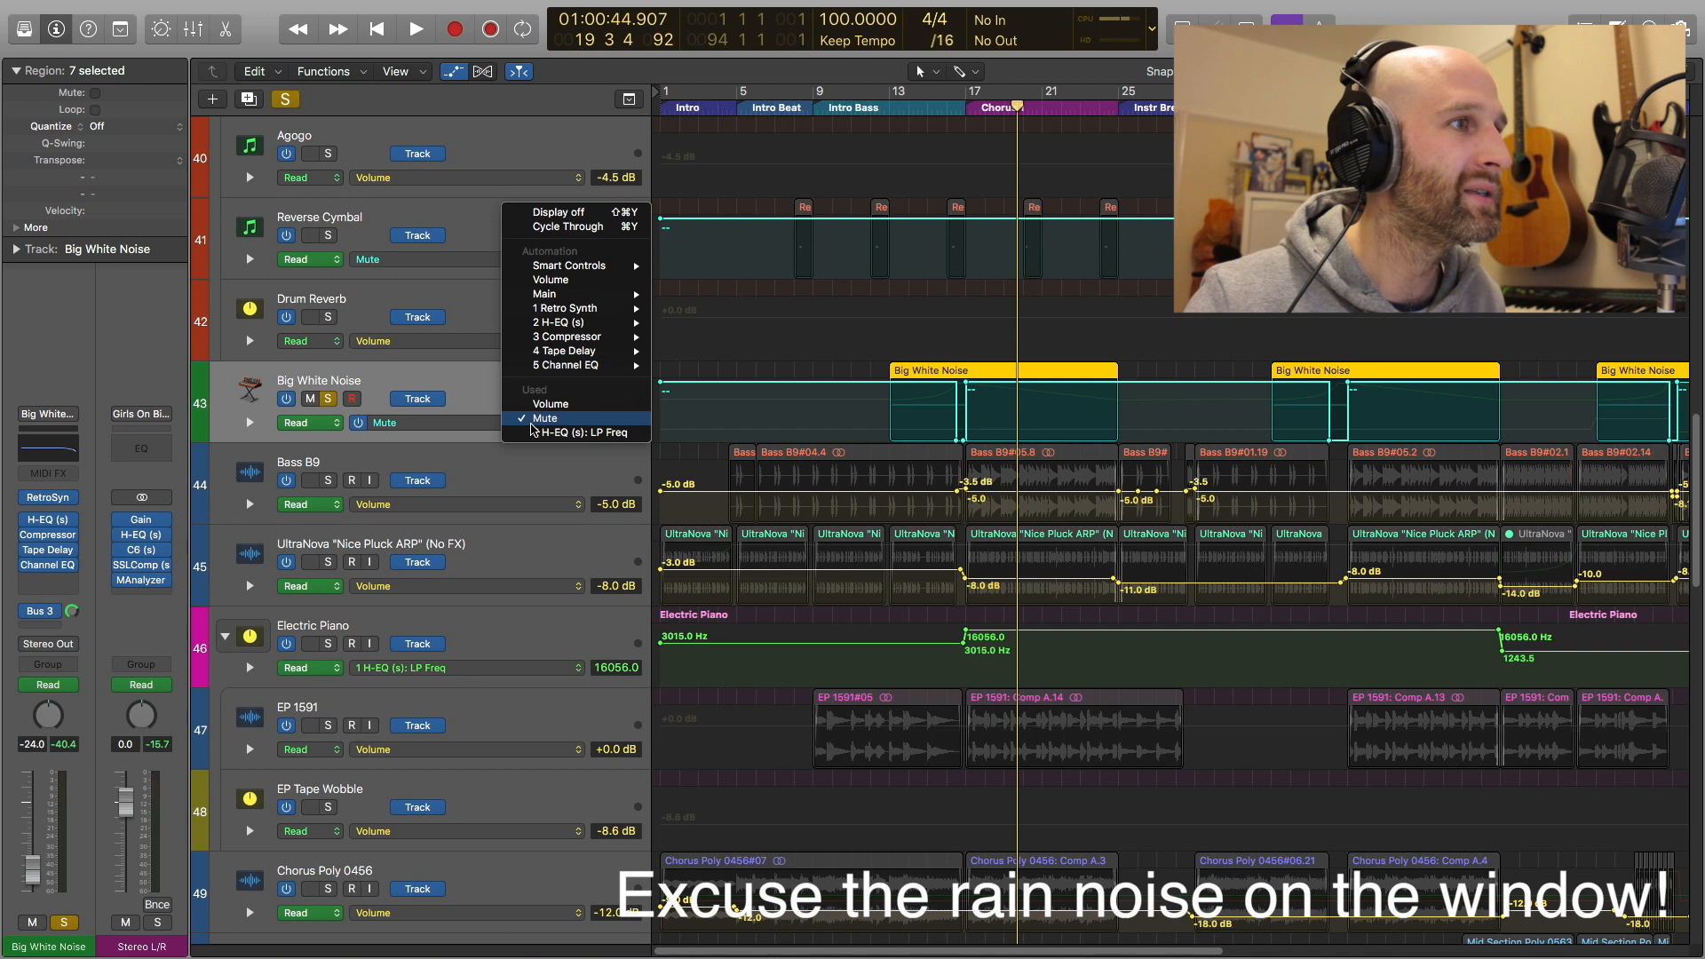
click(582, 433)
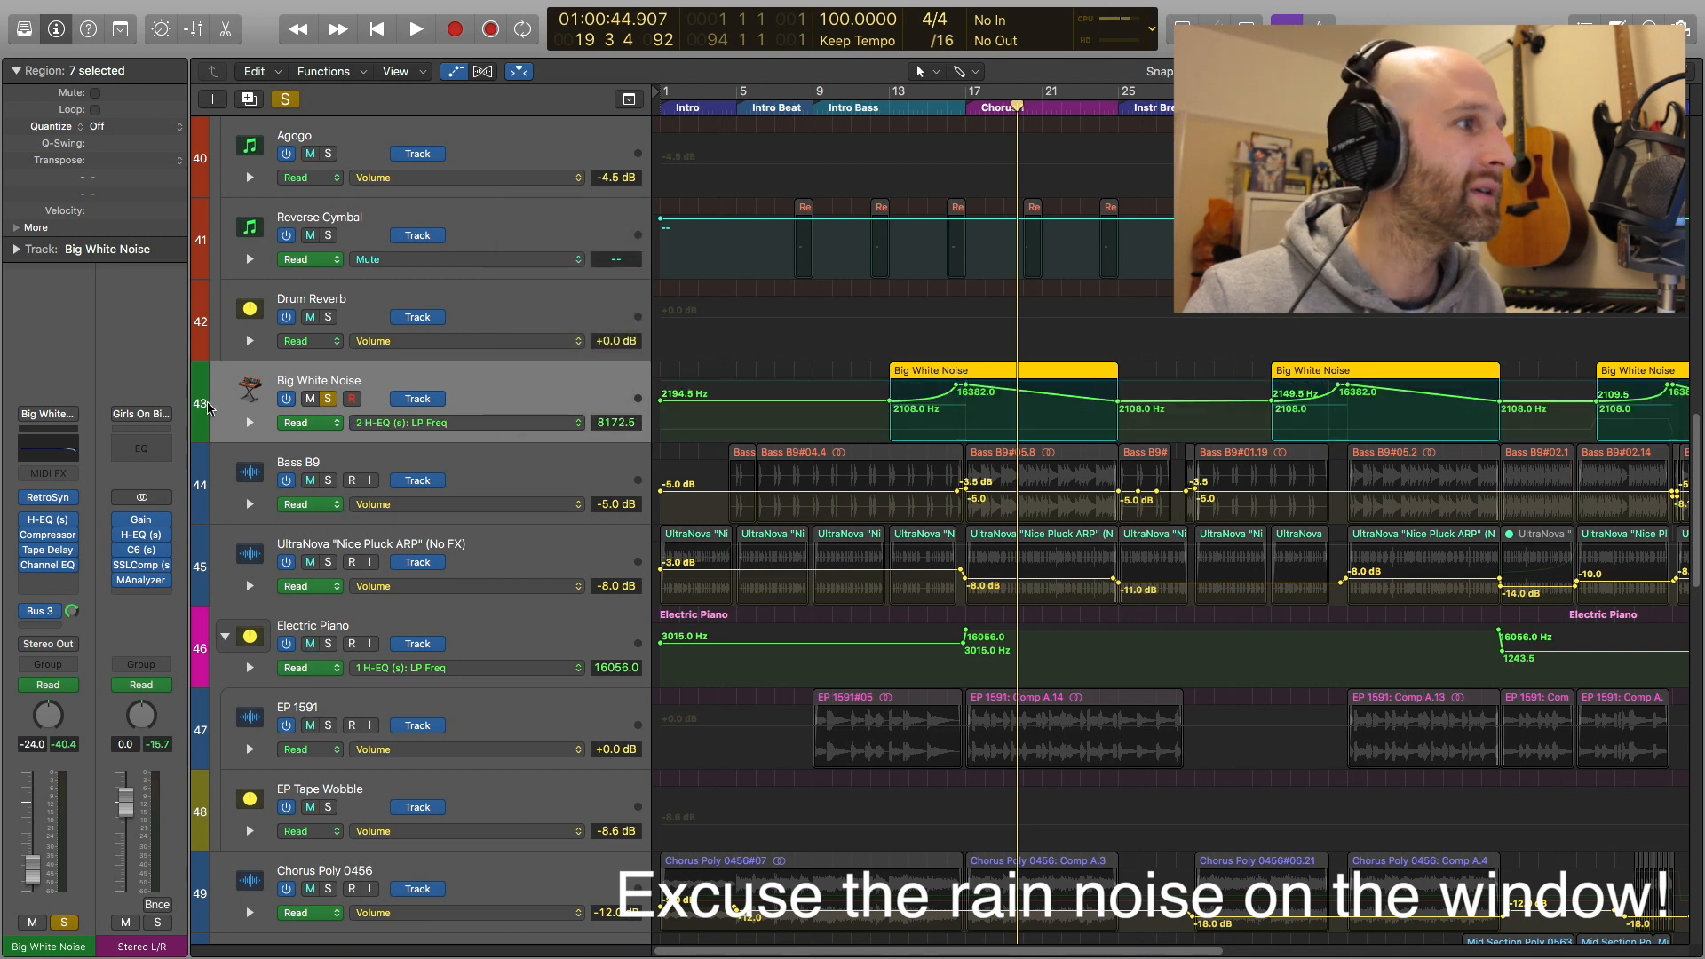
Play the soloed Big White Noise into Chorus 1 with its H-EQ open to examine the low-pass sweep, closing, stopping and unsoloing at the end
click(53, 521)
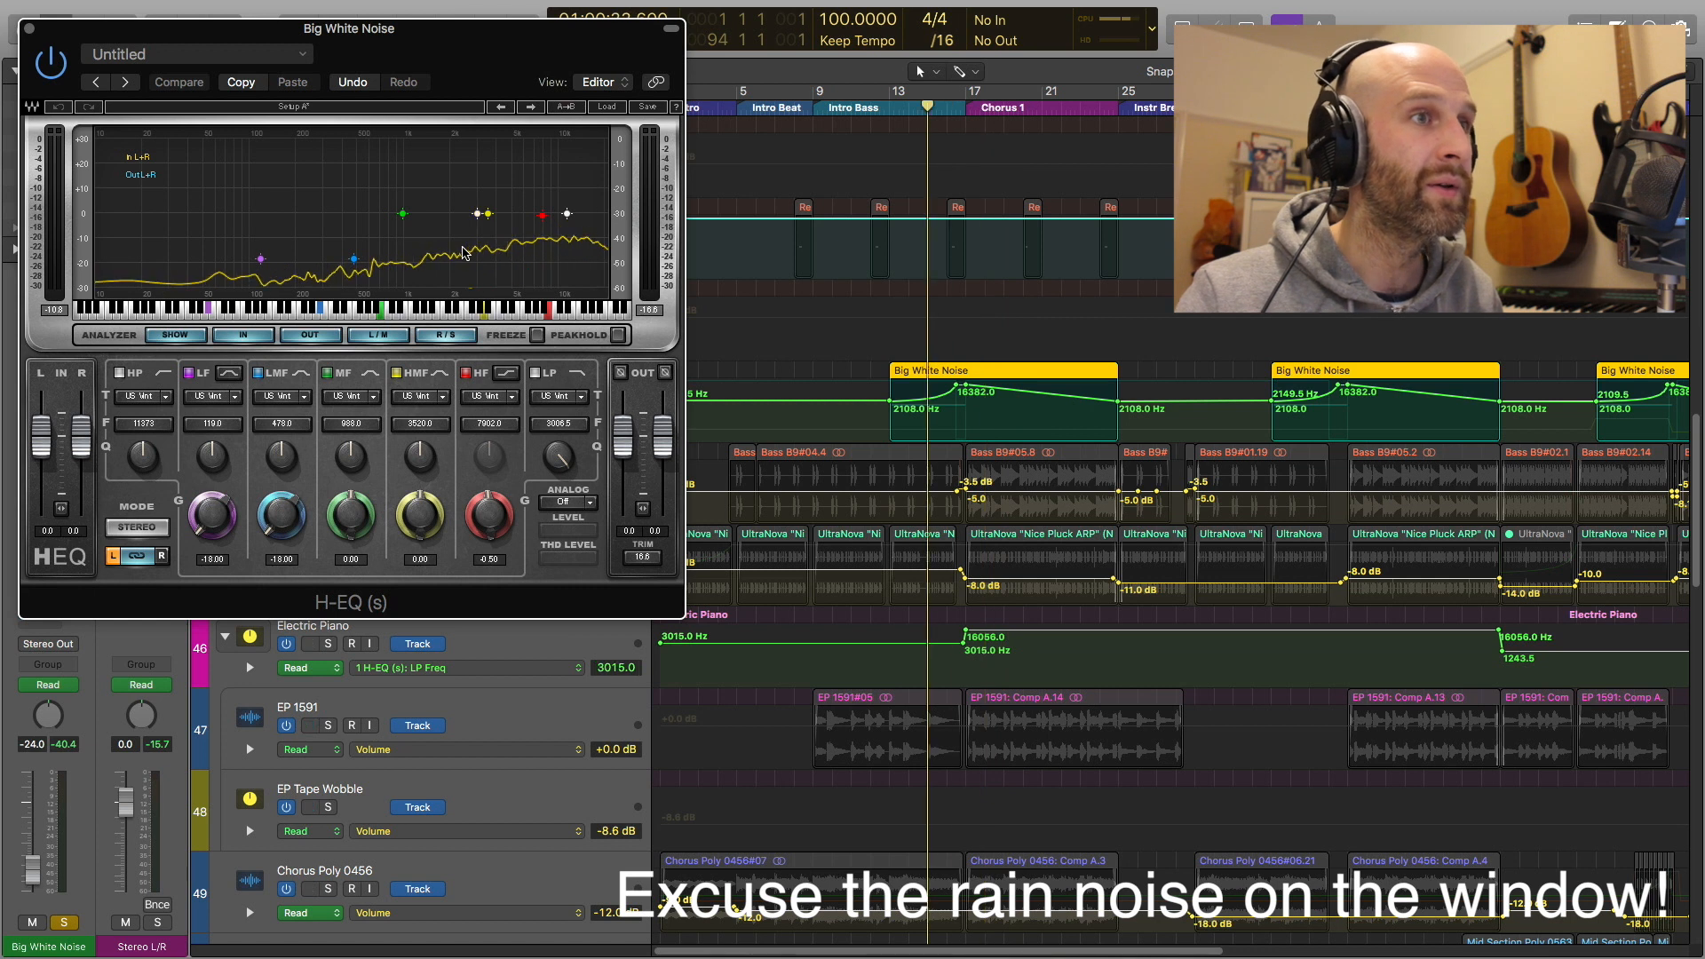
key(comma)
key(period)
key(period)
key(space)
key(comma)
key(comma)
key(comma)
key(space)
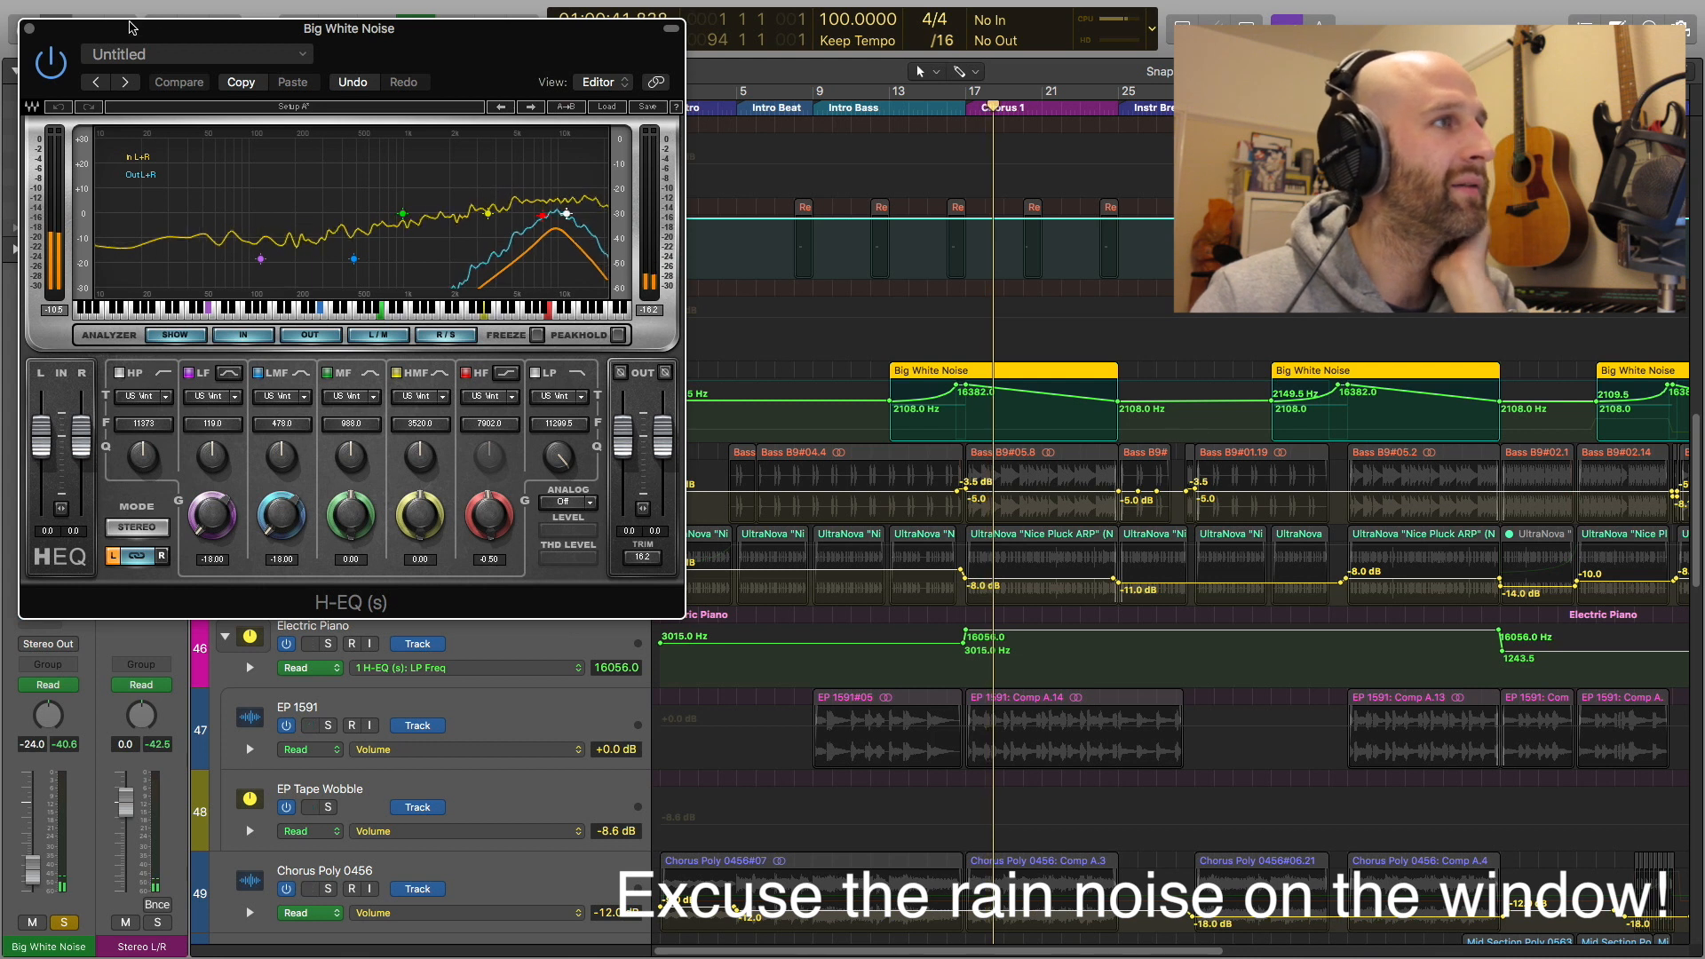
click(30, 28)
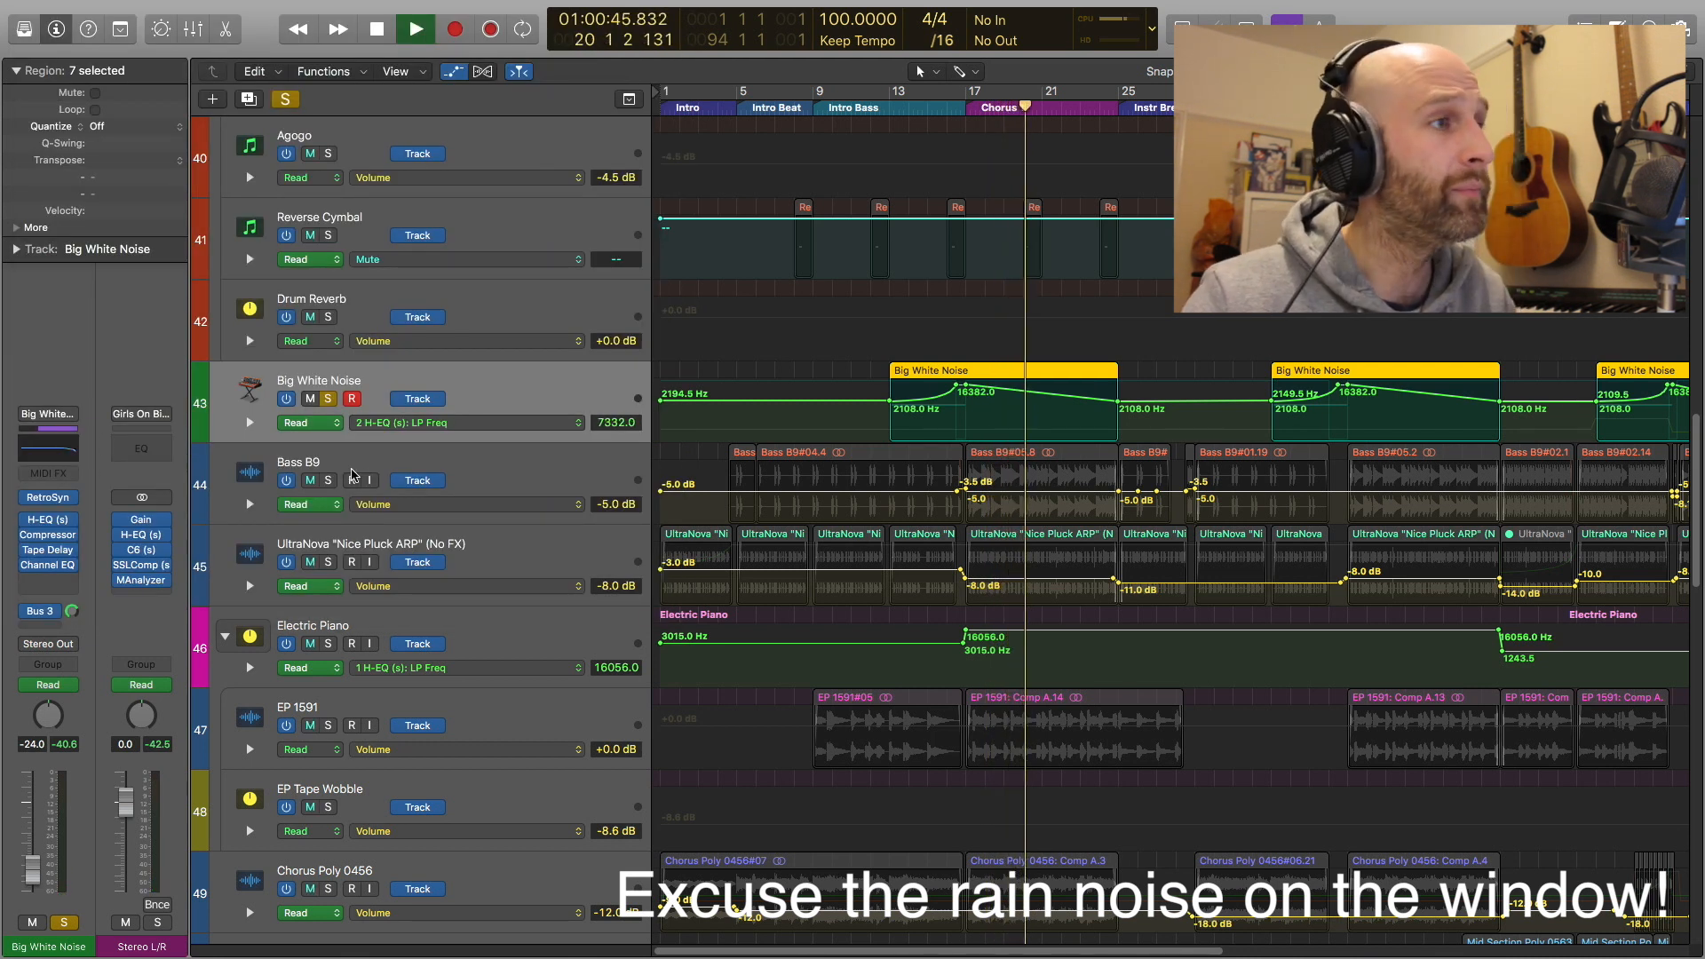
key(space)
click(327, 400)
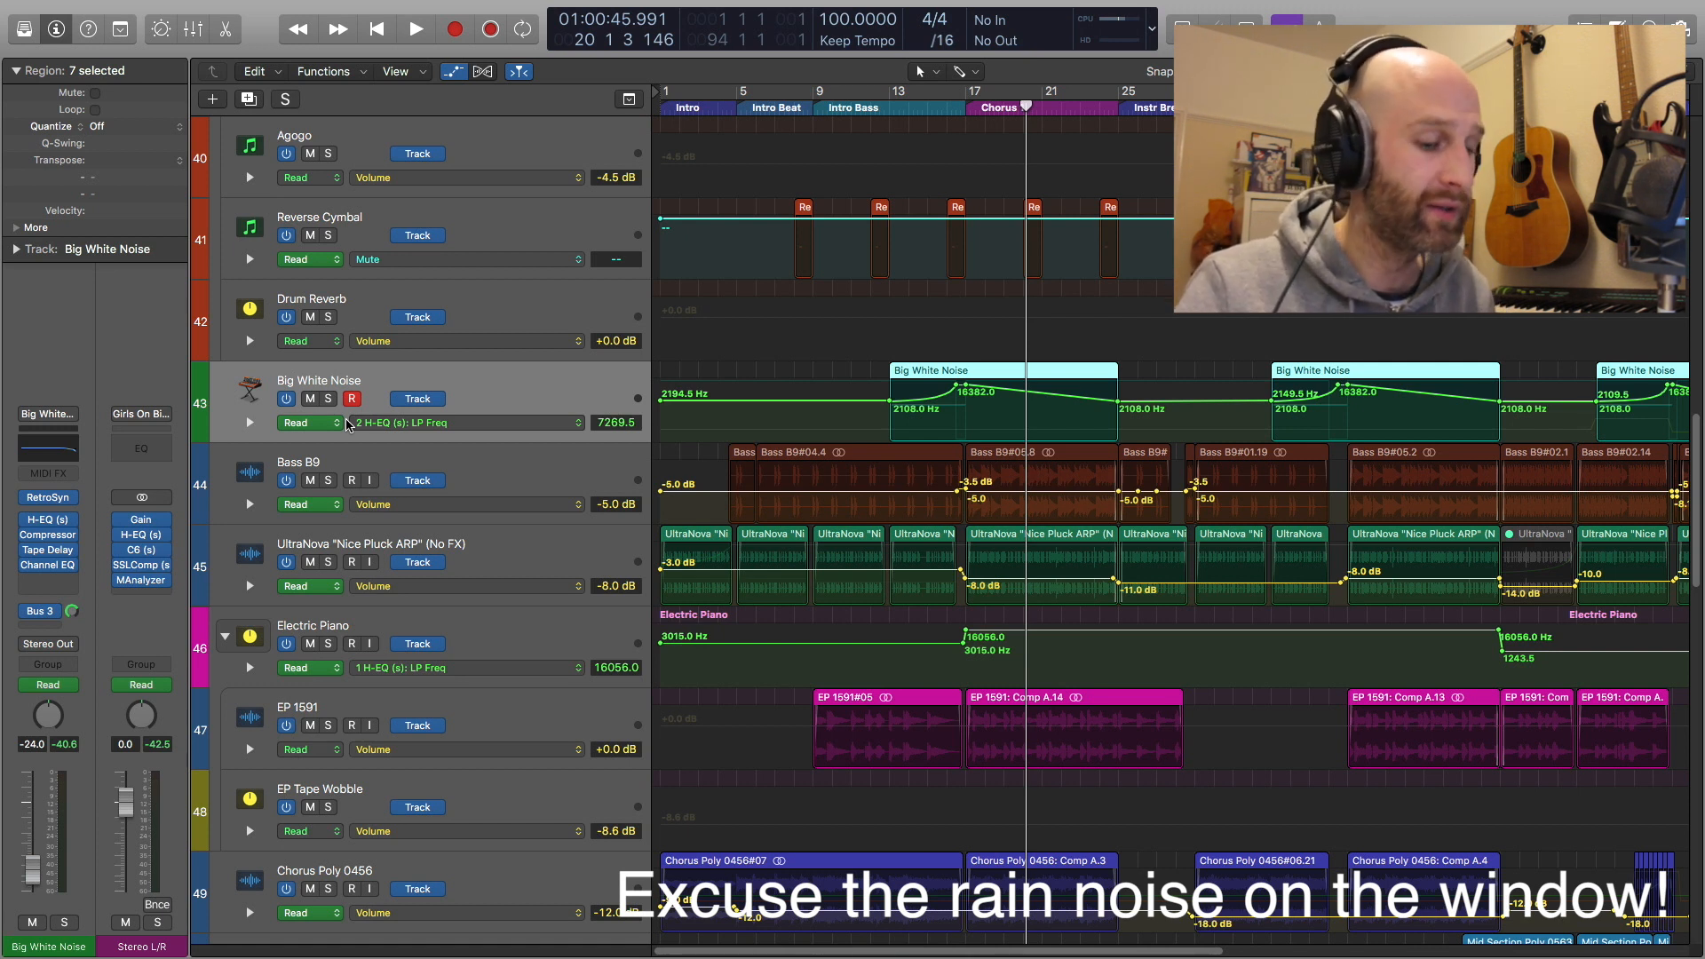
Step the playhead back to bar 13 and return it to the beginning of the song
key(comma)
key(comma)
key(comma)
key(comma)
key(comma)
key(comma)
key(comma)
key(comma)
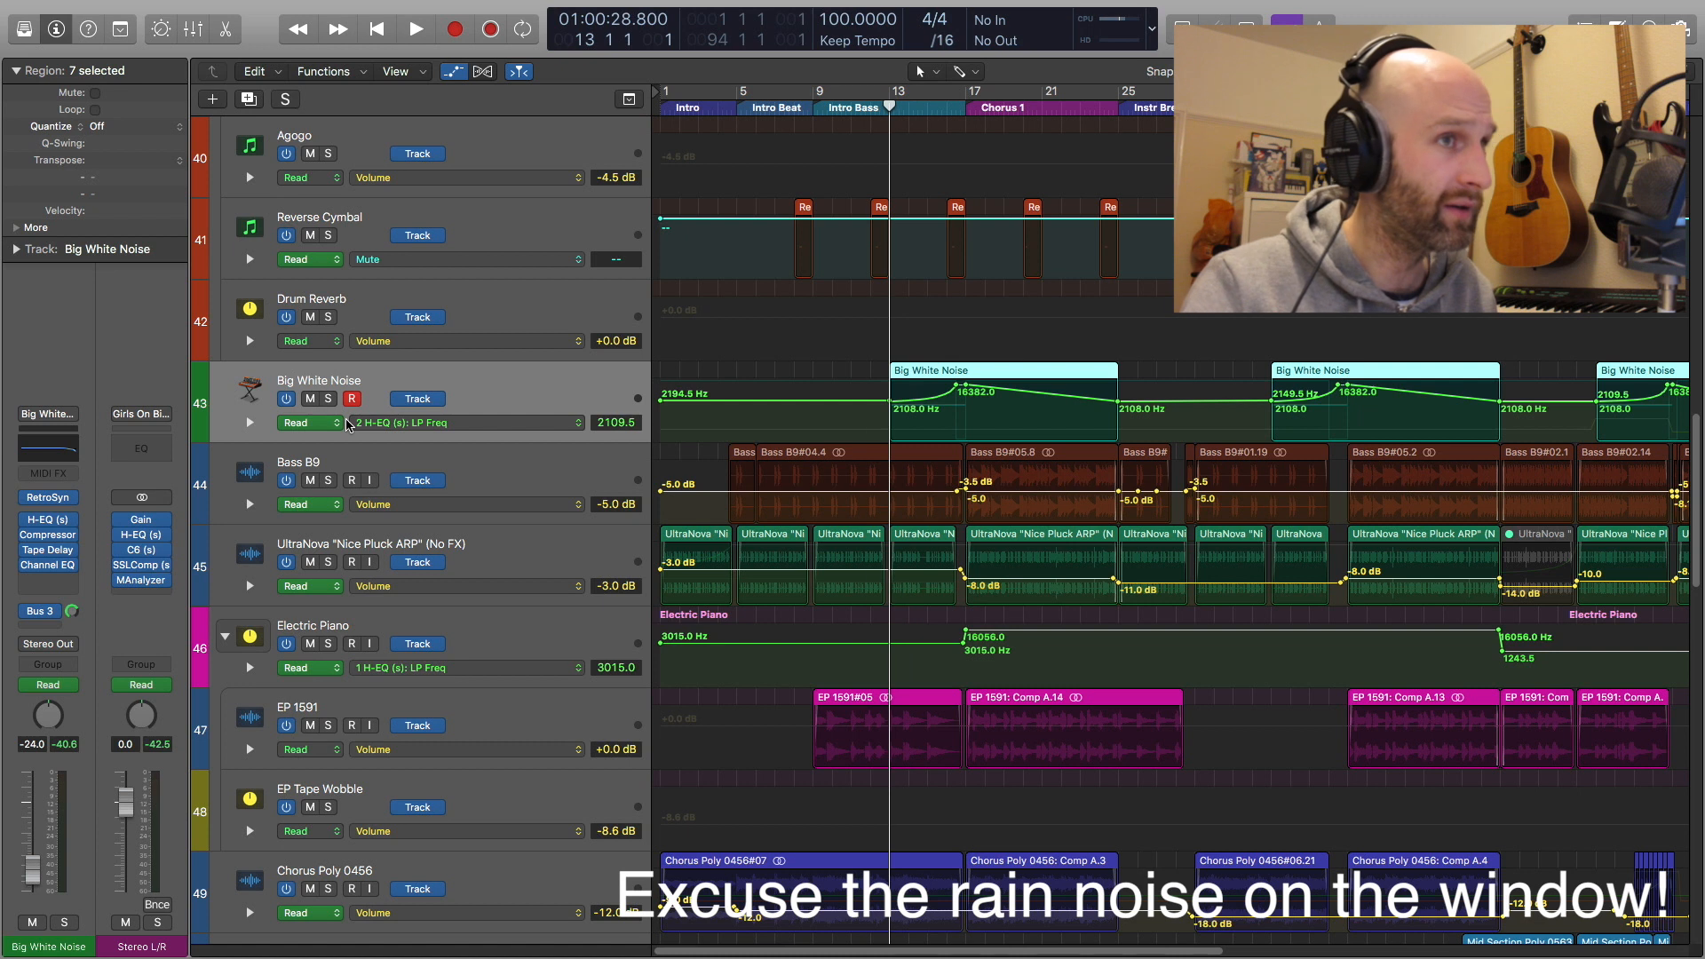
key(period)
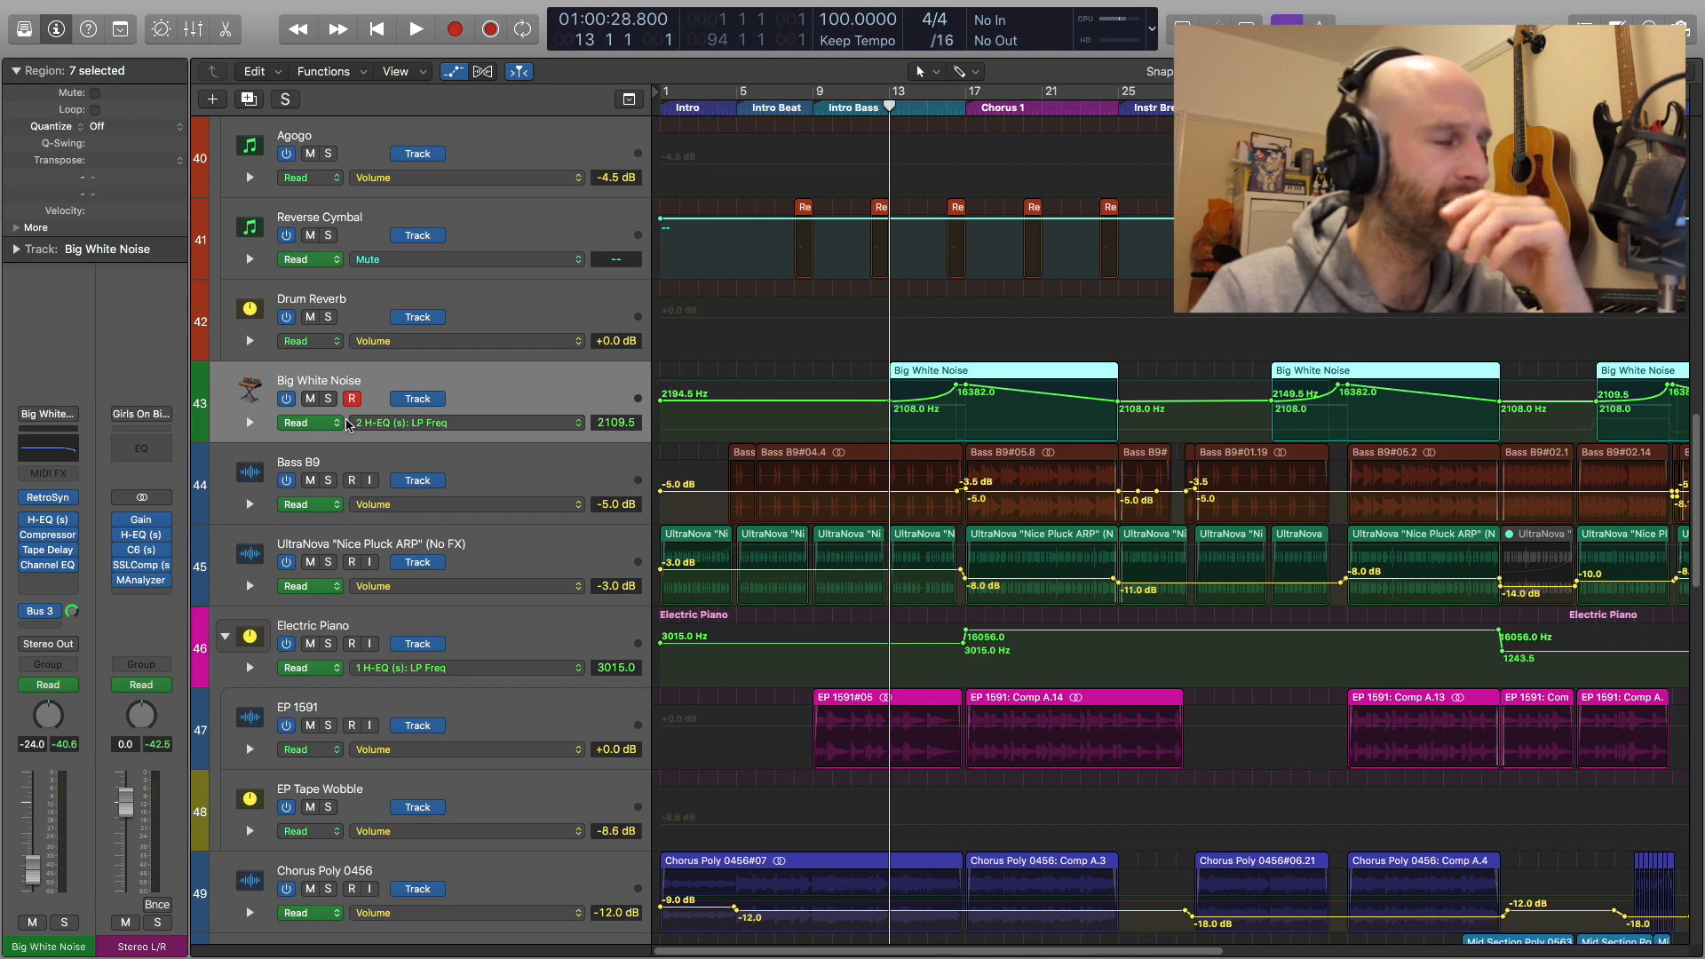
key(Return)
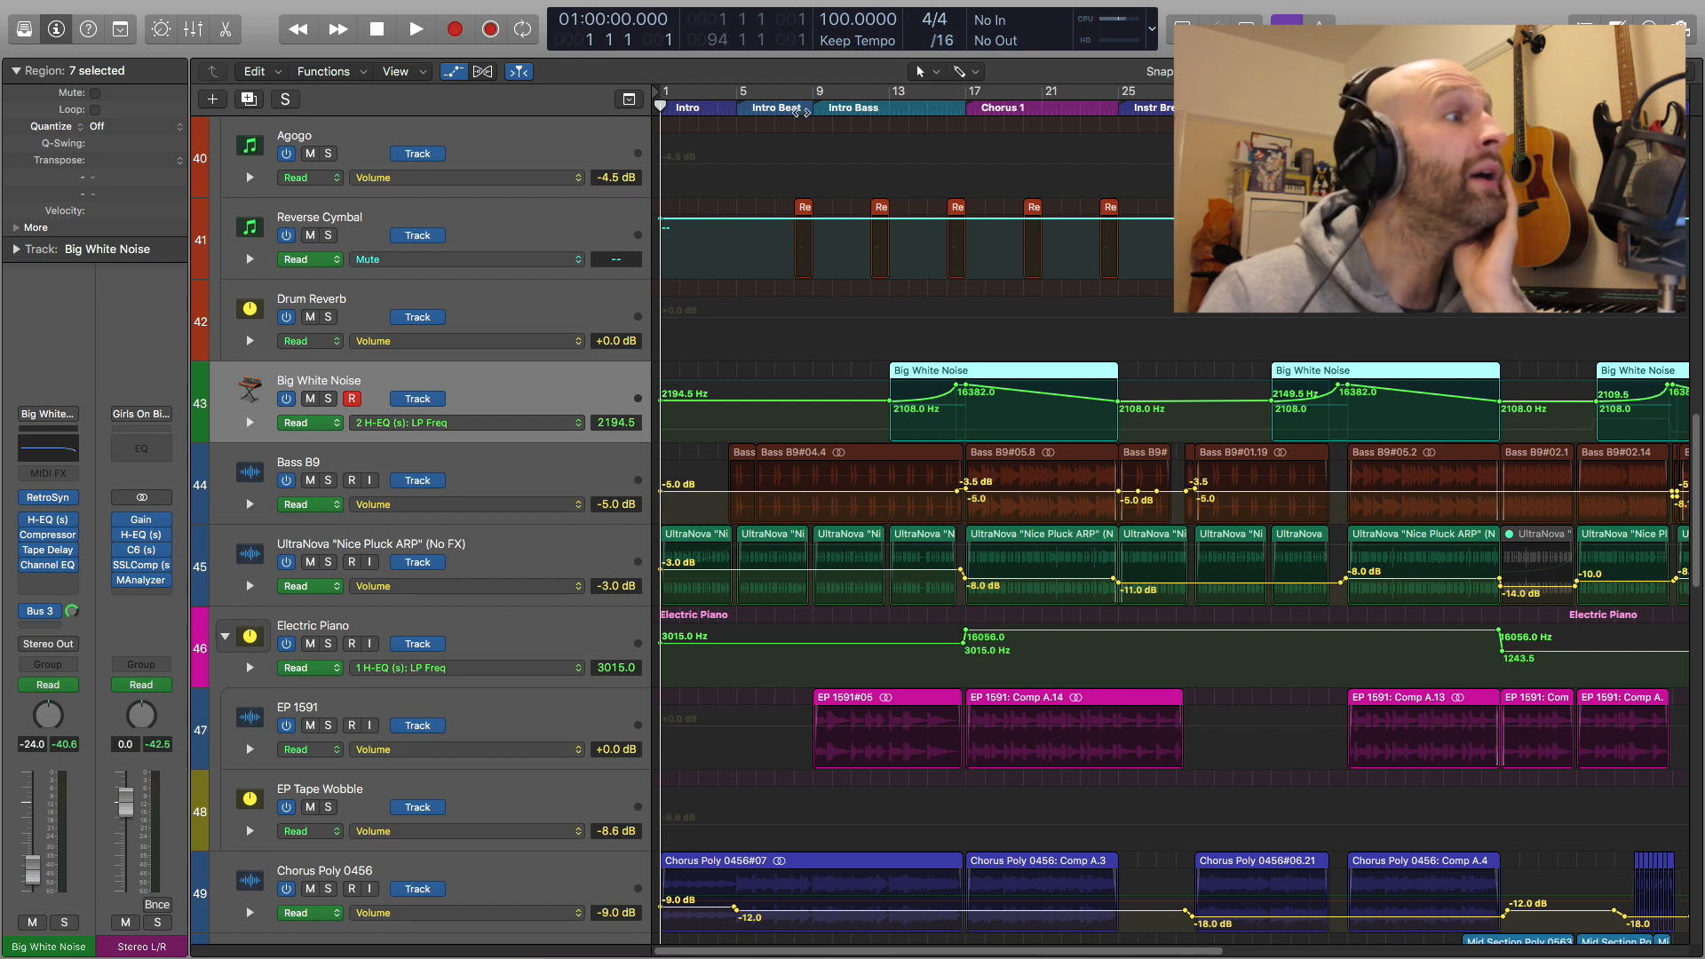
Play the full mix from bar 16 into Chorus 1, muting and unmuting the selected Big White Noise regions along the way
drag(797, 111, 950, 107)
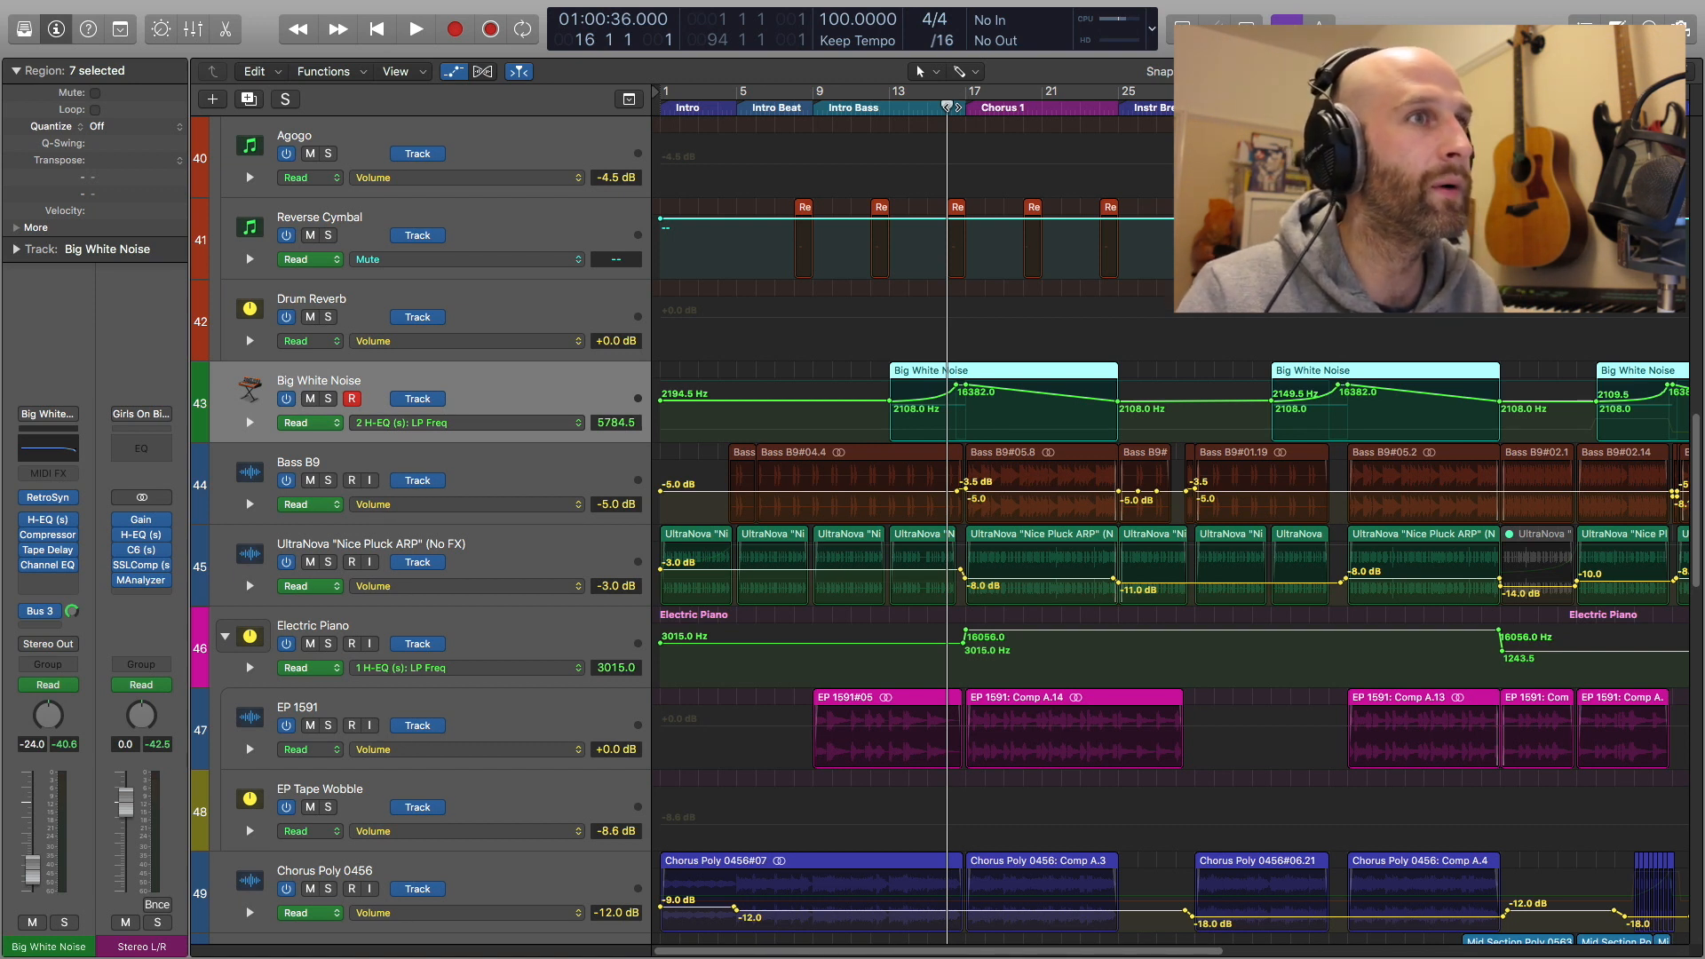
key(space)
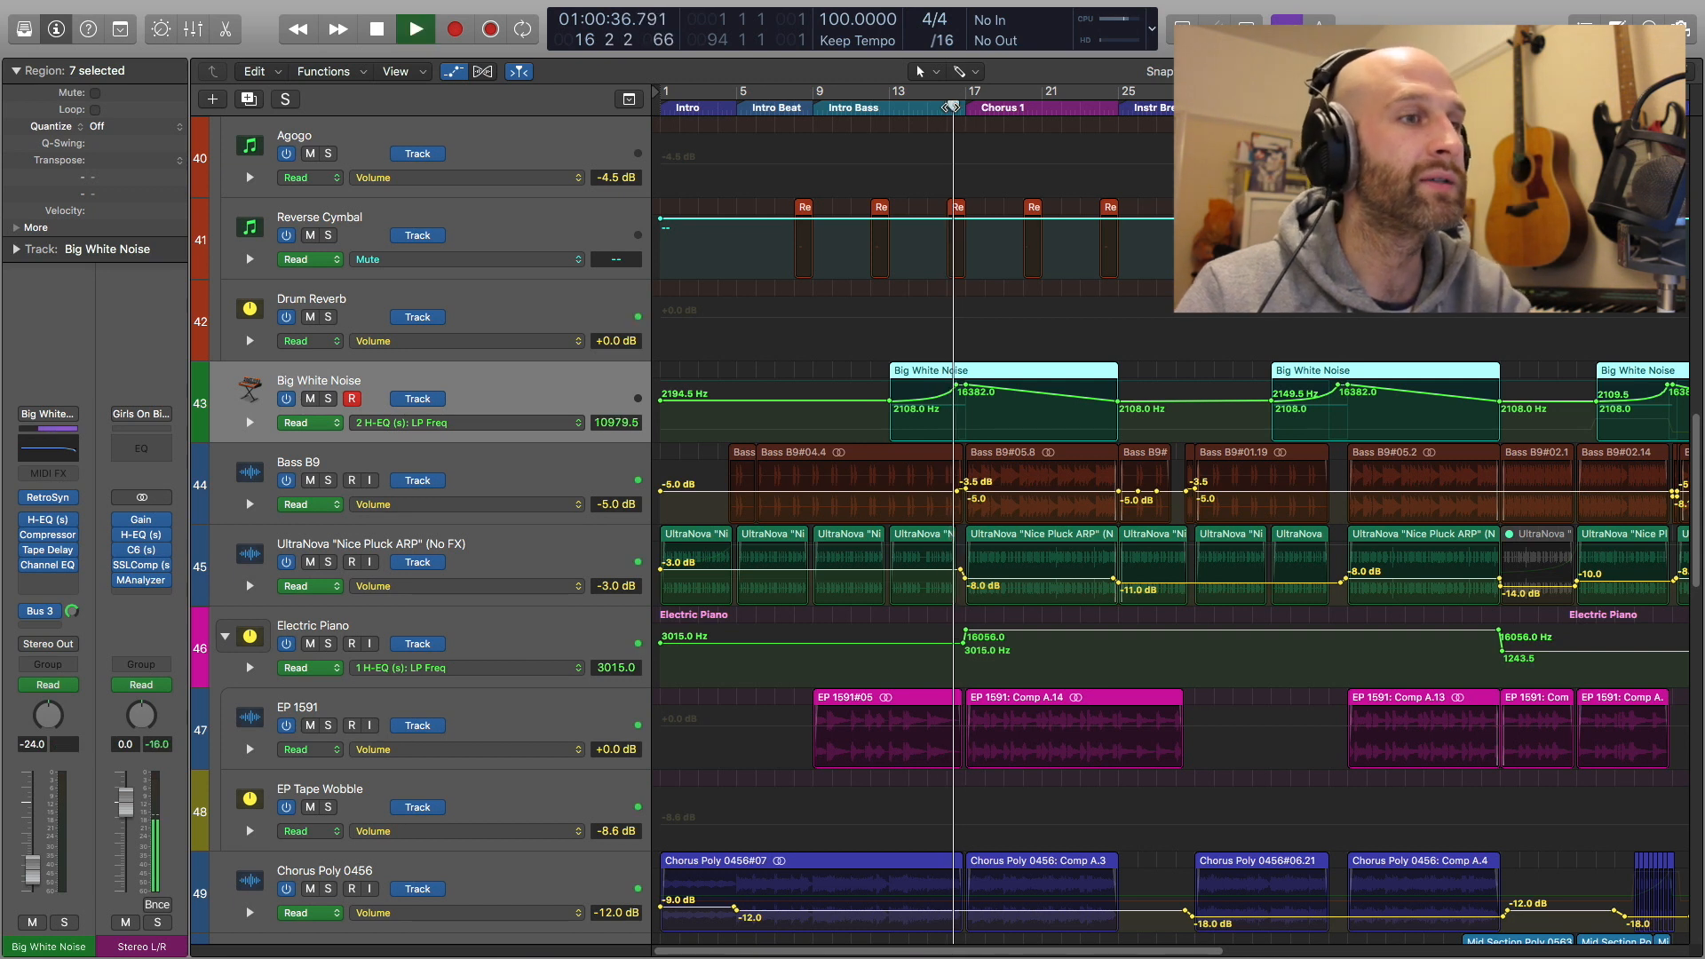
key(ctrl+m)
key(ctrl+m)
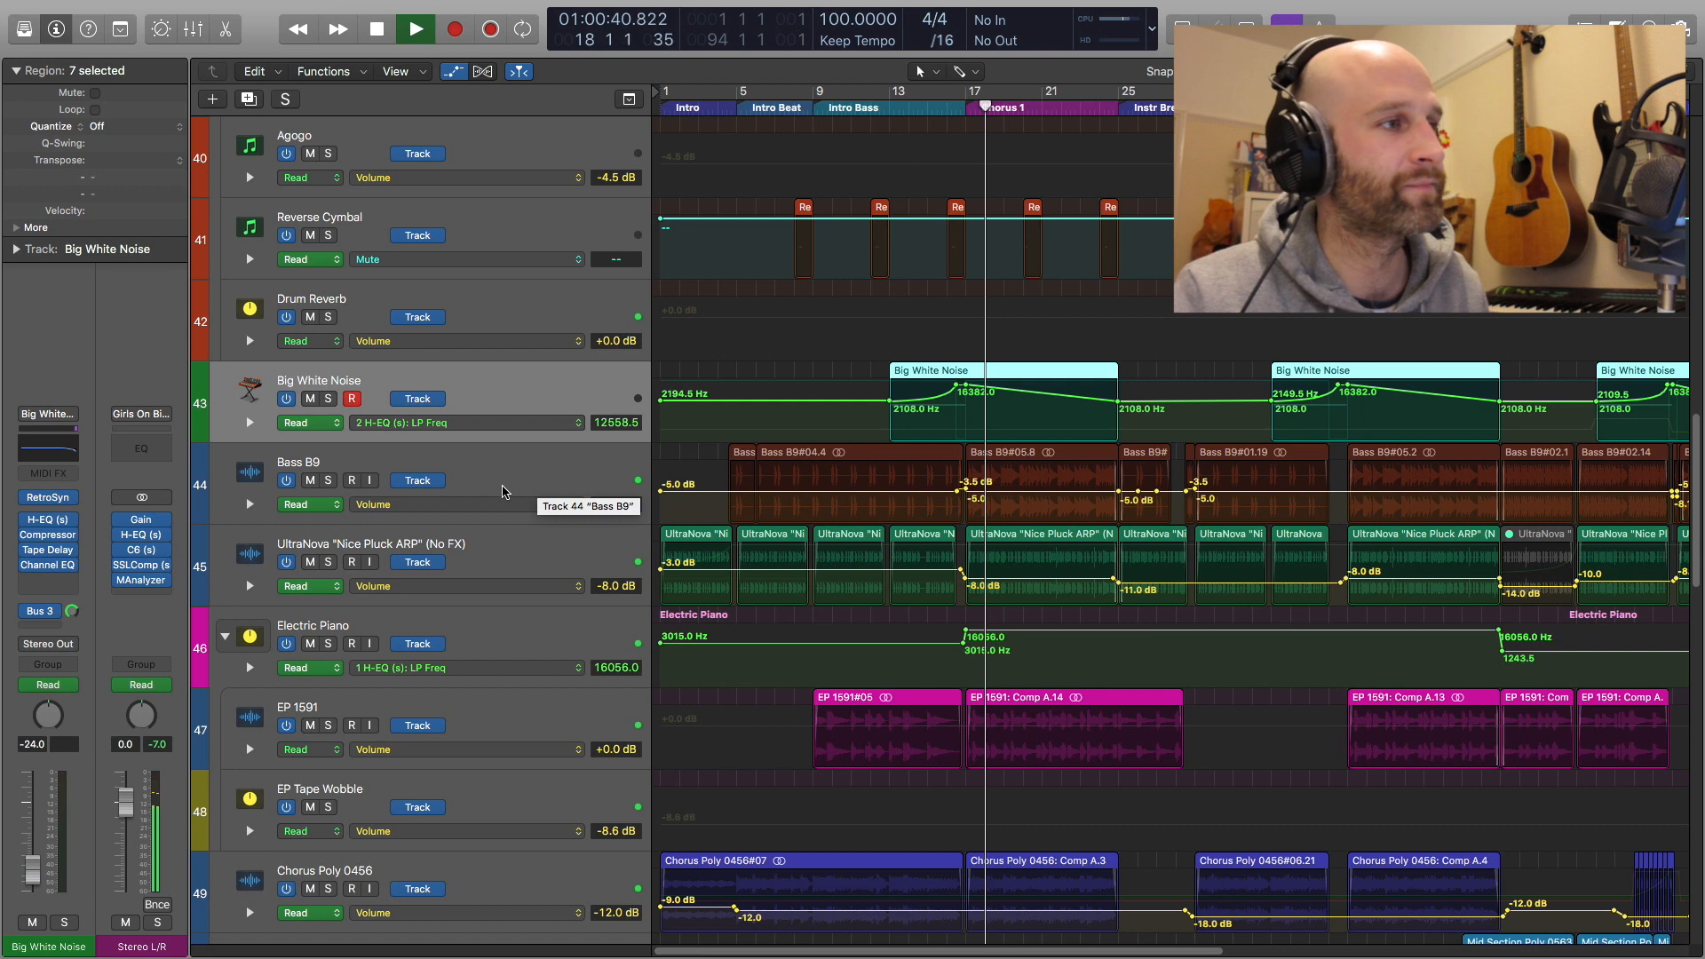
key(space)
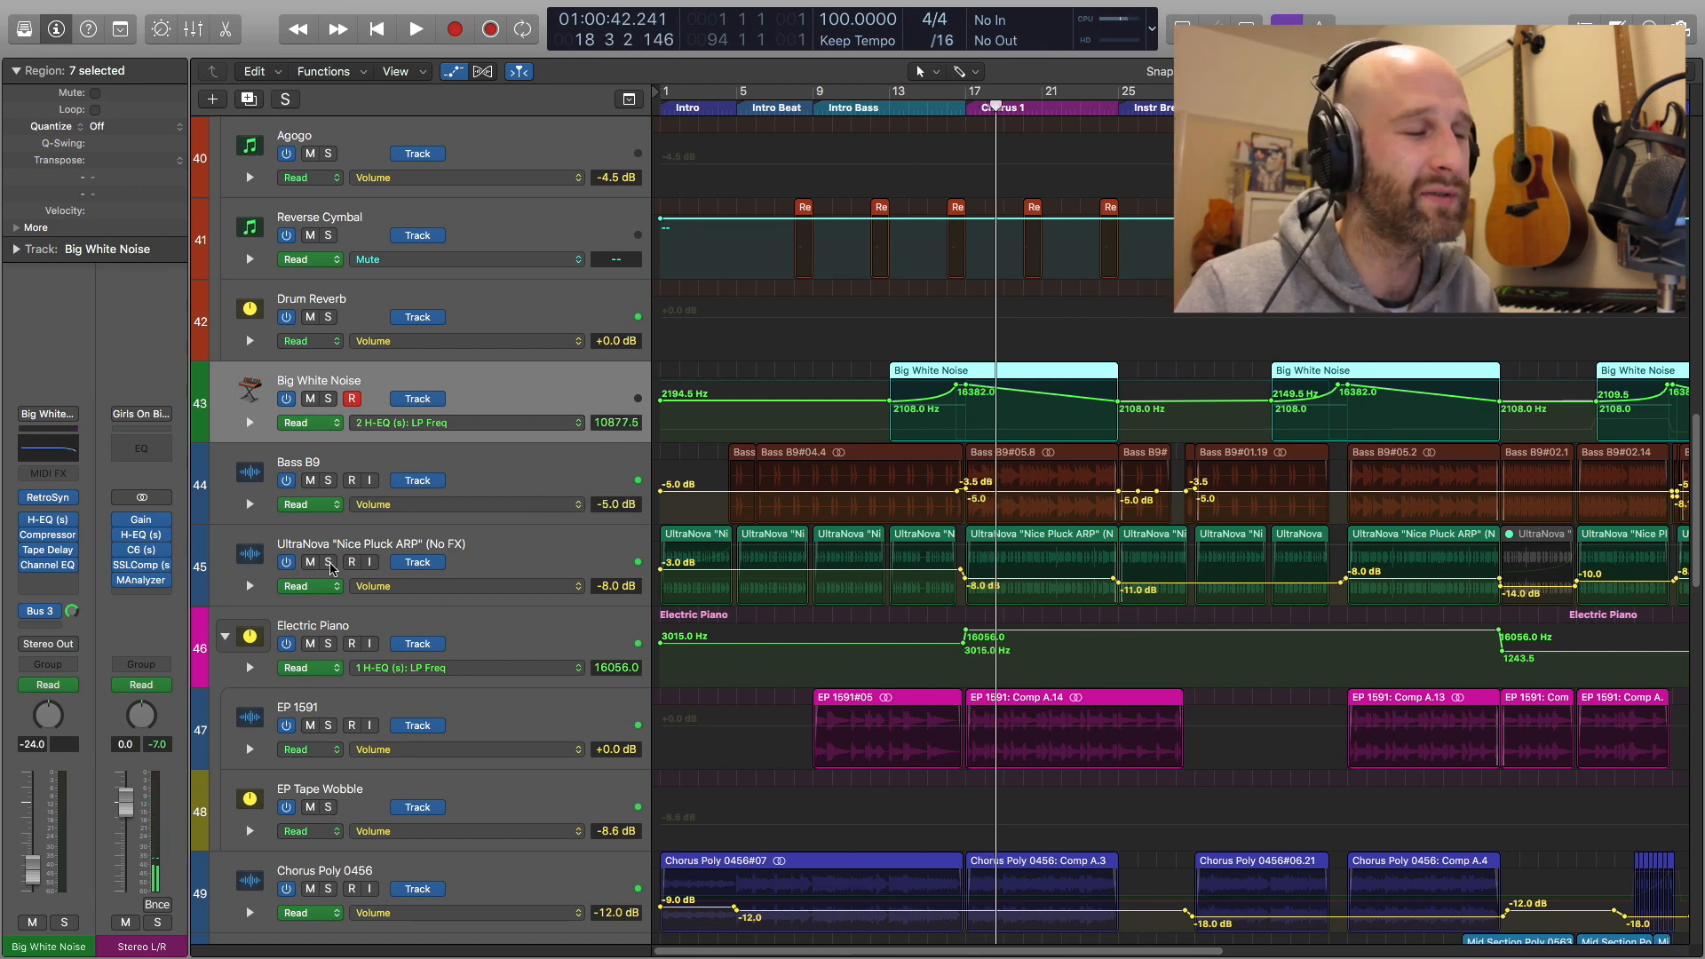
Step the playhead back within Chorus 1 and replay a short passage around bar 18
key(comma)
key(comma)
key(space)
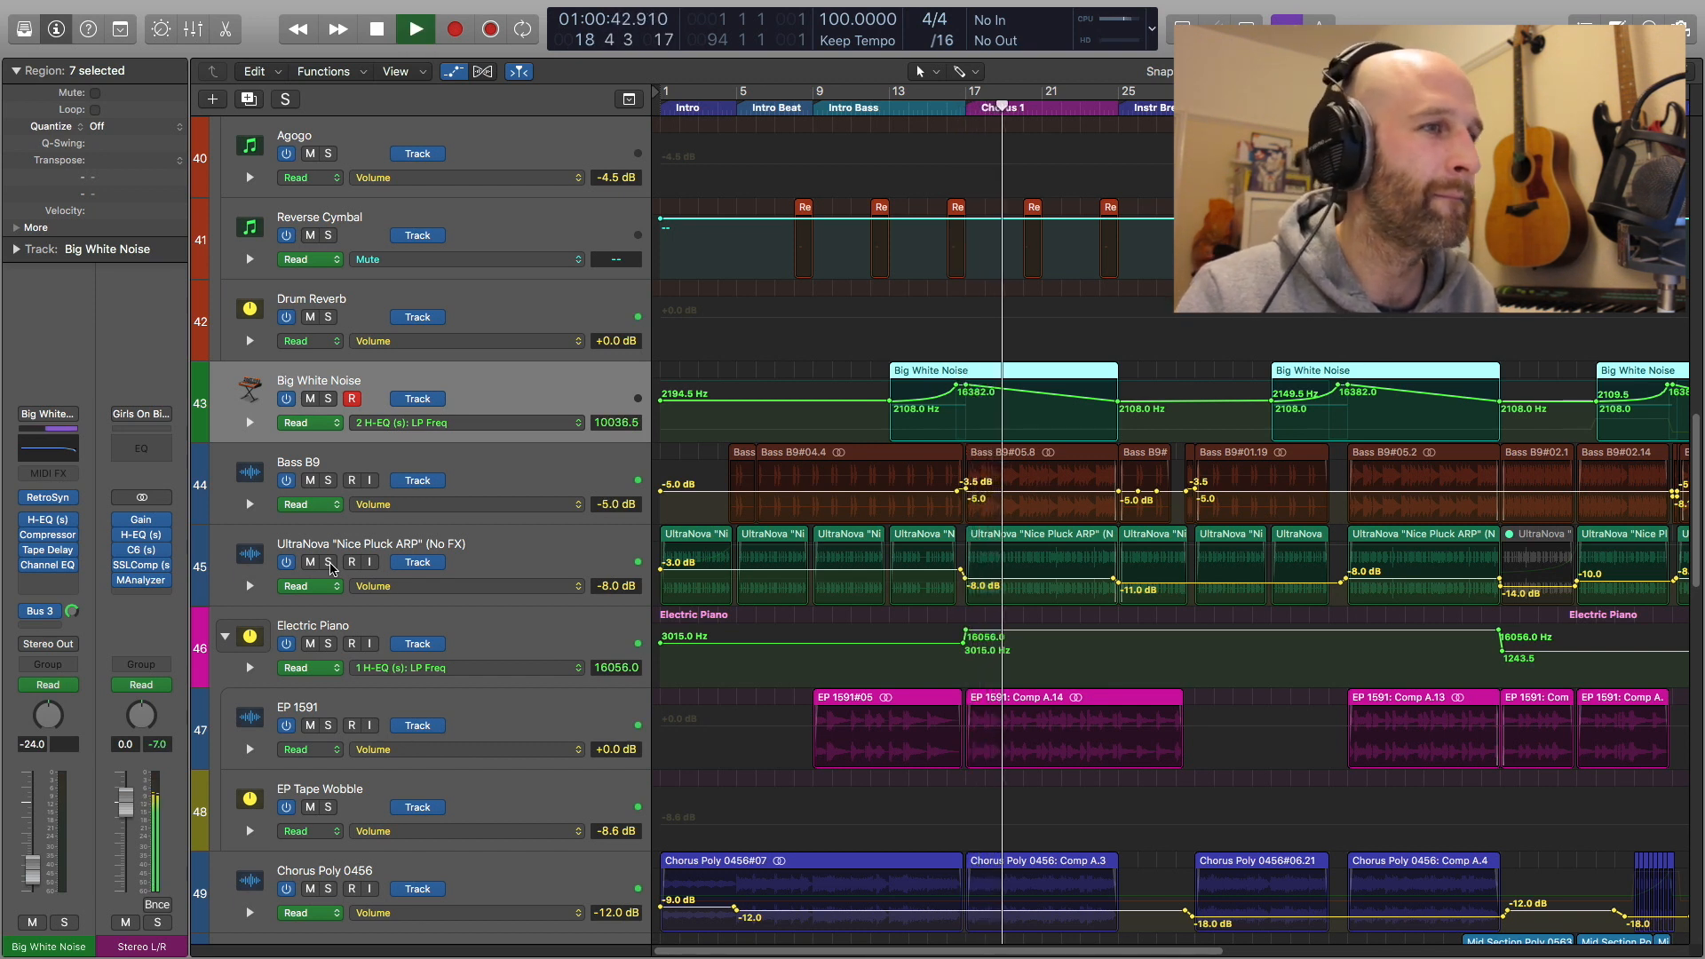
key(space)
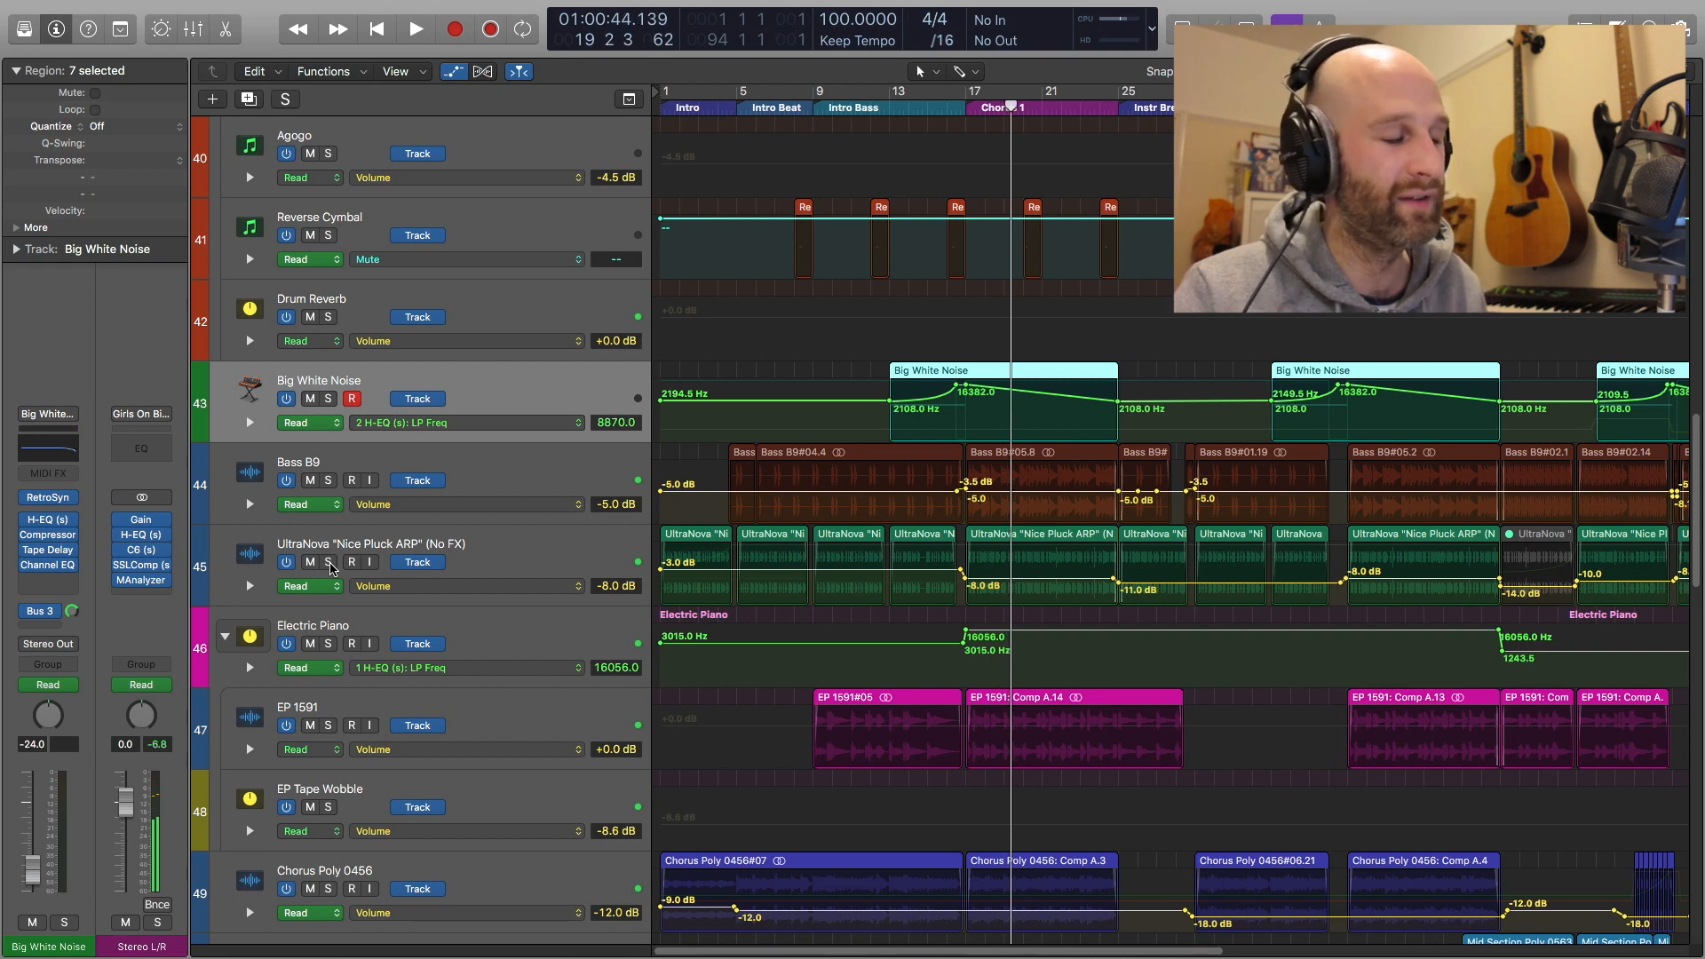
Hide the track automation, fit the full arrangement in view and step the playhead back to bar 17
key(a)
scroll(992, 480, down, 5)
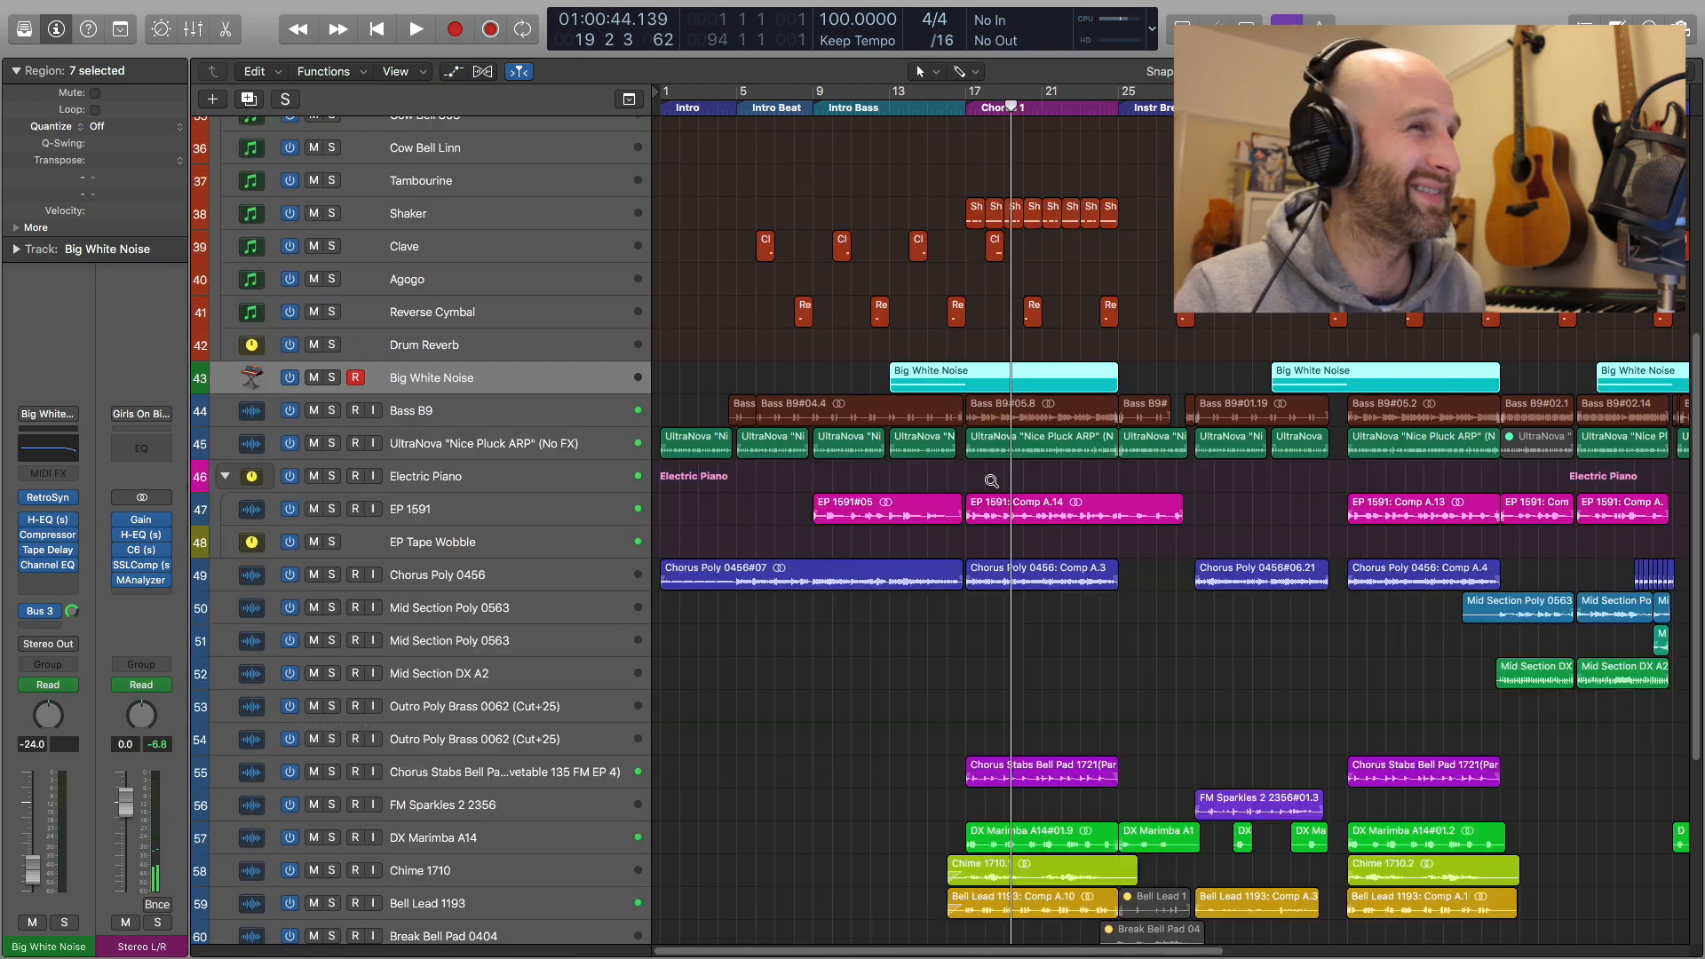
scroll(992, 480, down, 8)
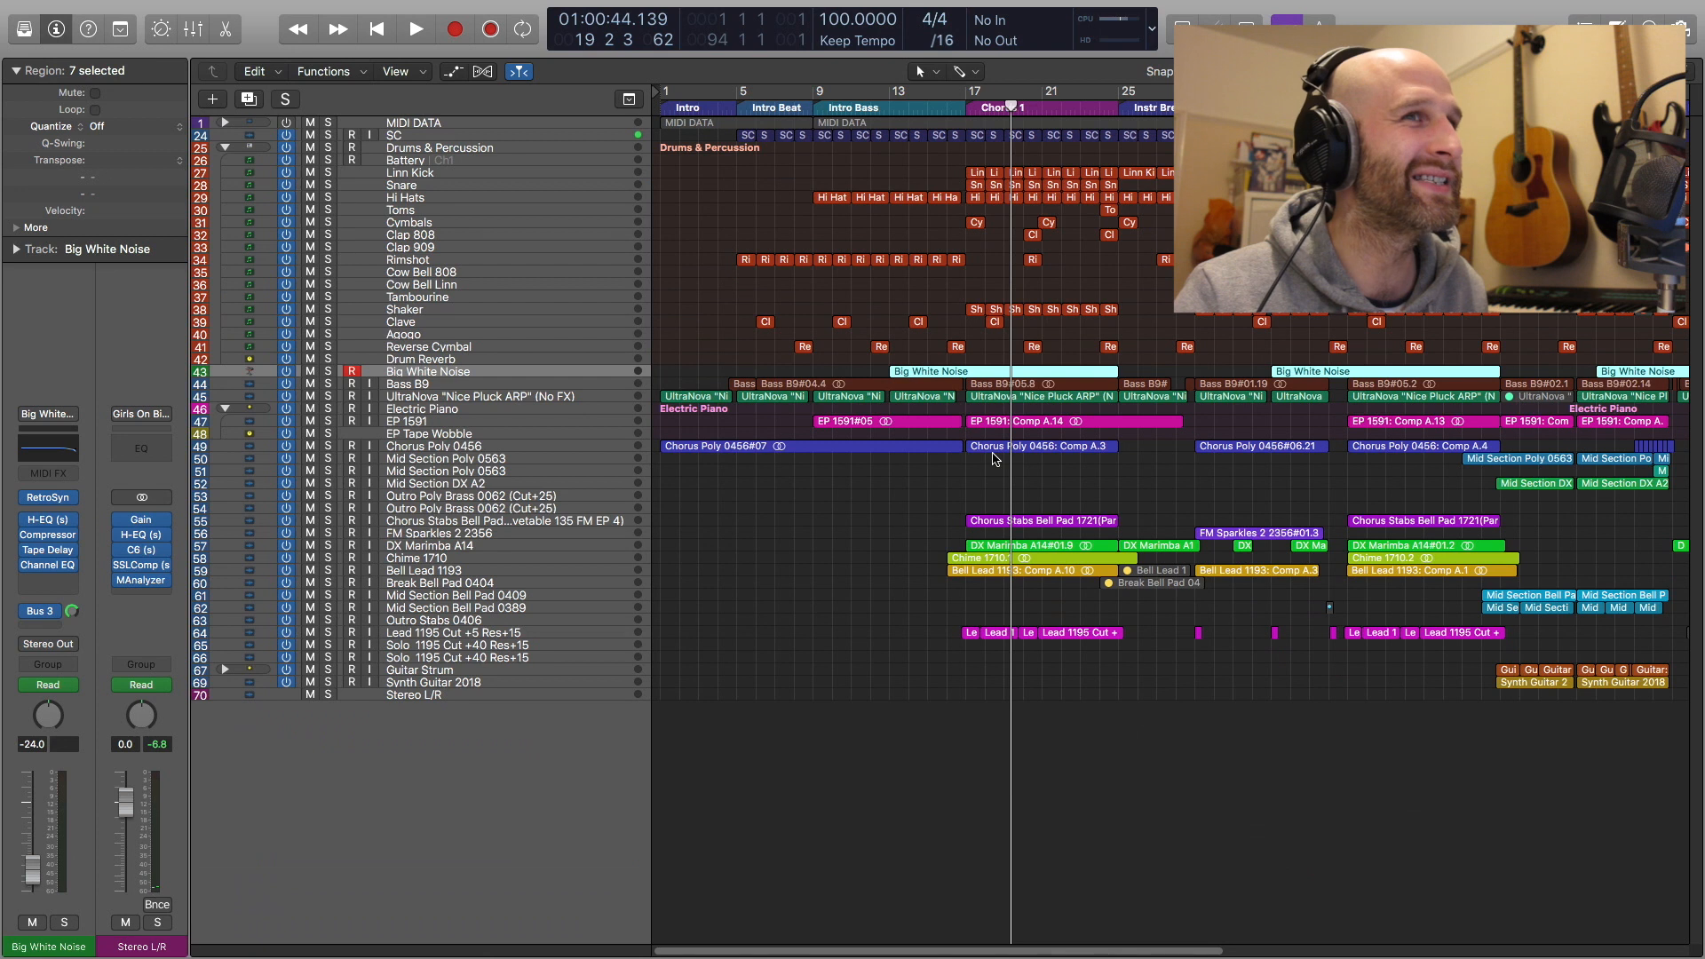
scroll(992, 459, down, 3)
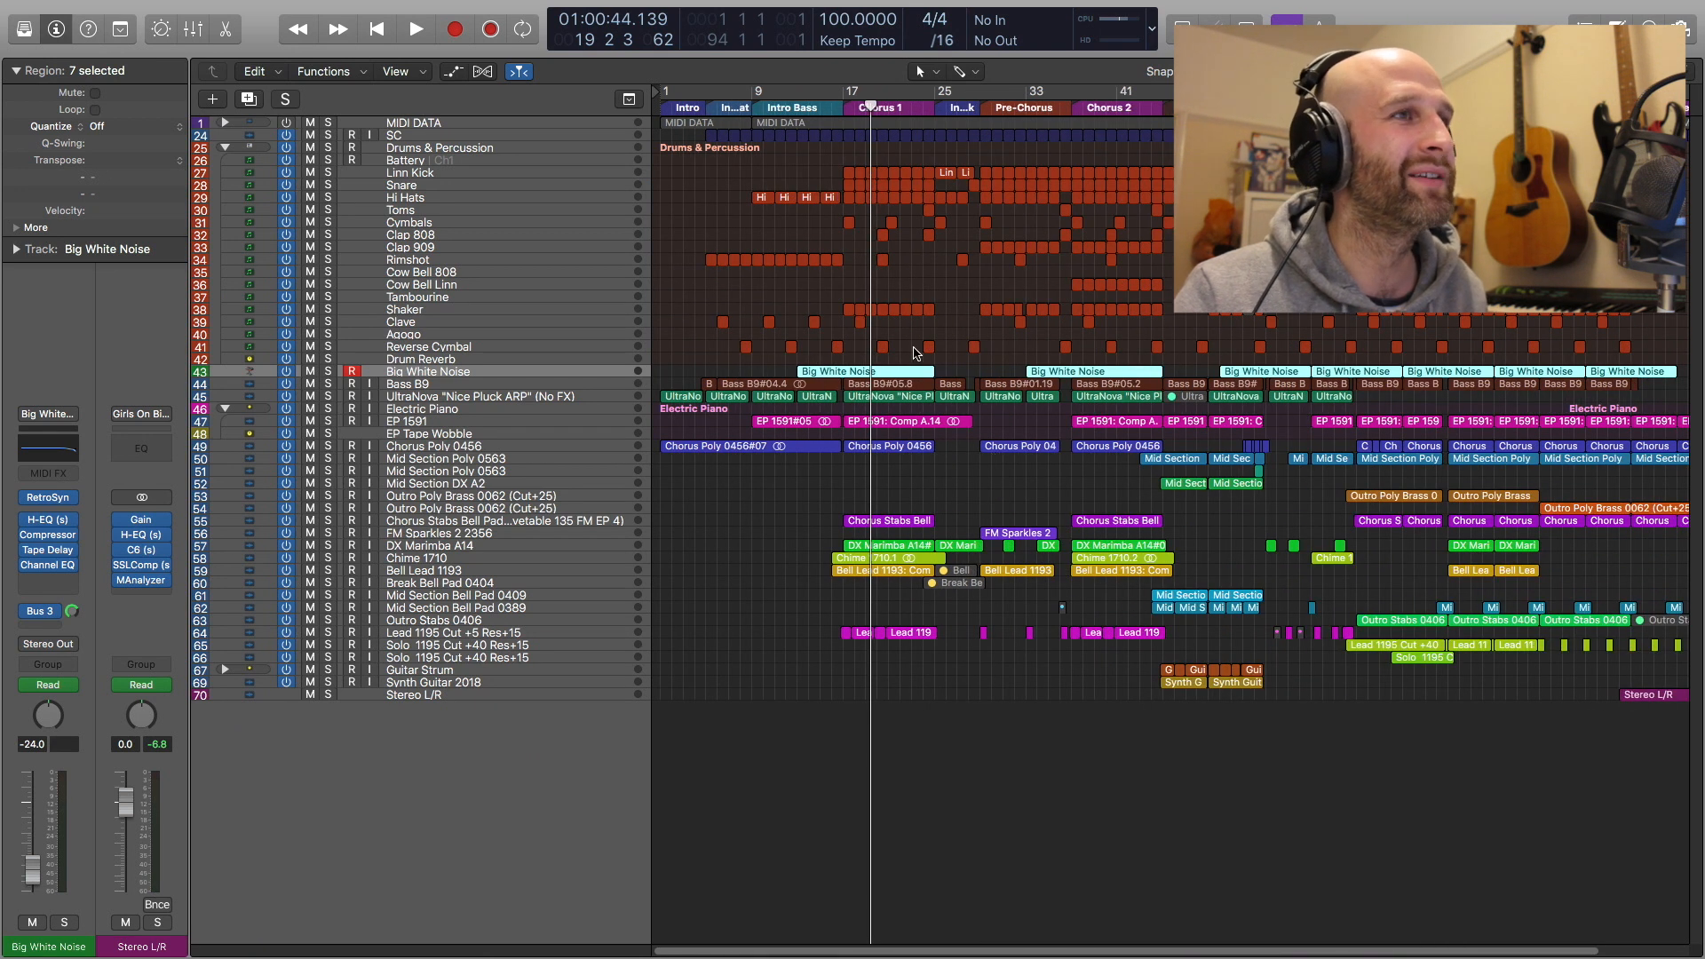
key(comma)
key(comma)
key(comma)
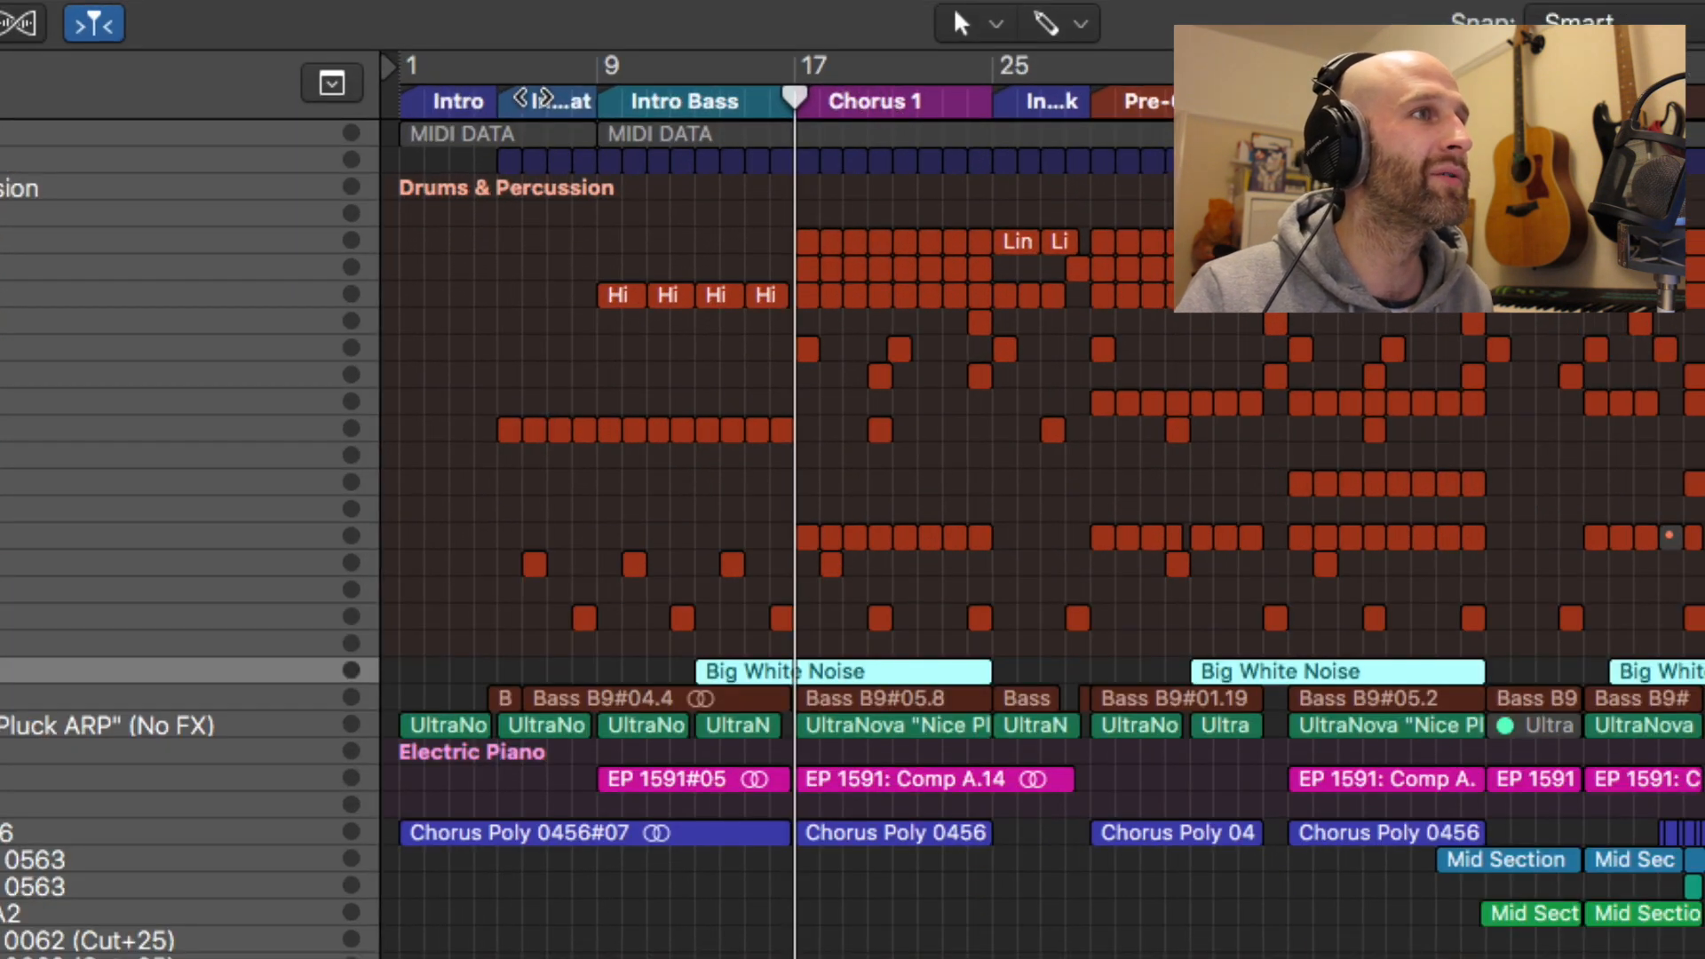
Examine the arrangement section by section from the Intro through the choruses, Mid-Section and beyond
scroll(610, 115, up, 4)
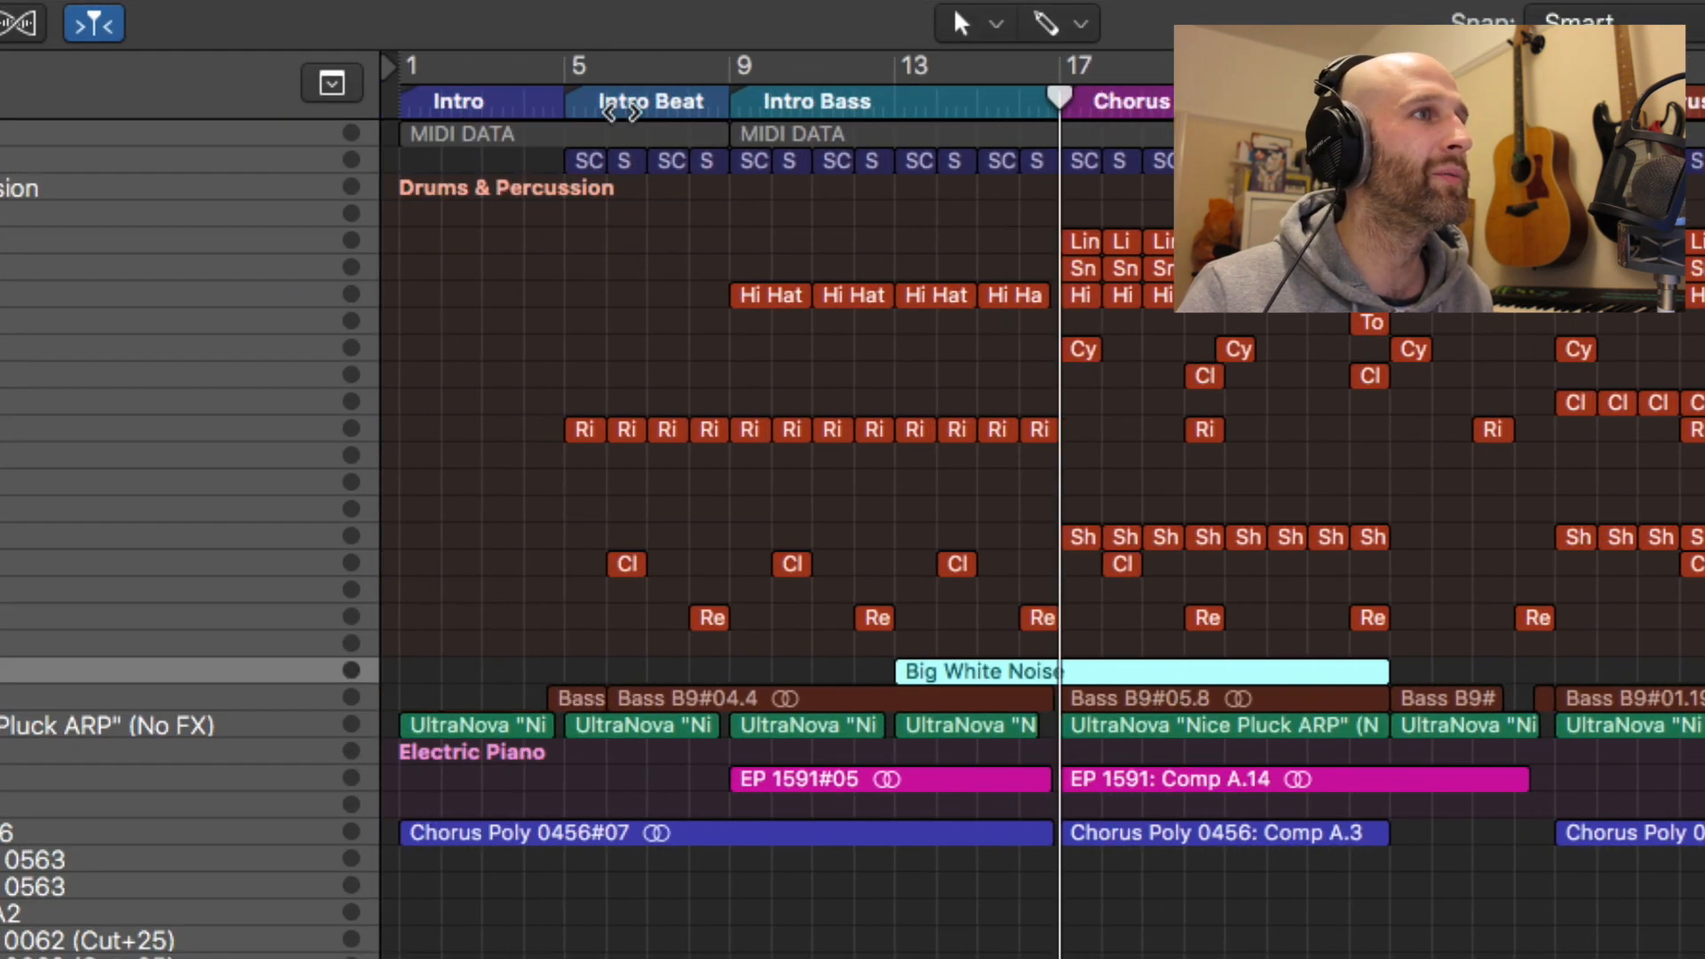
scroll(835, 107, right, 10)
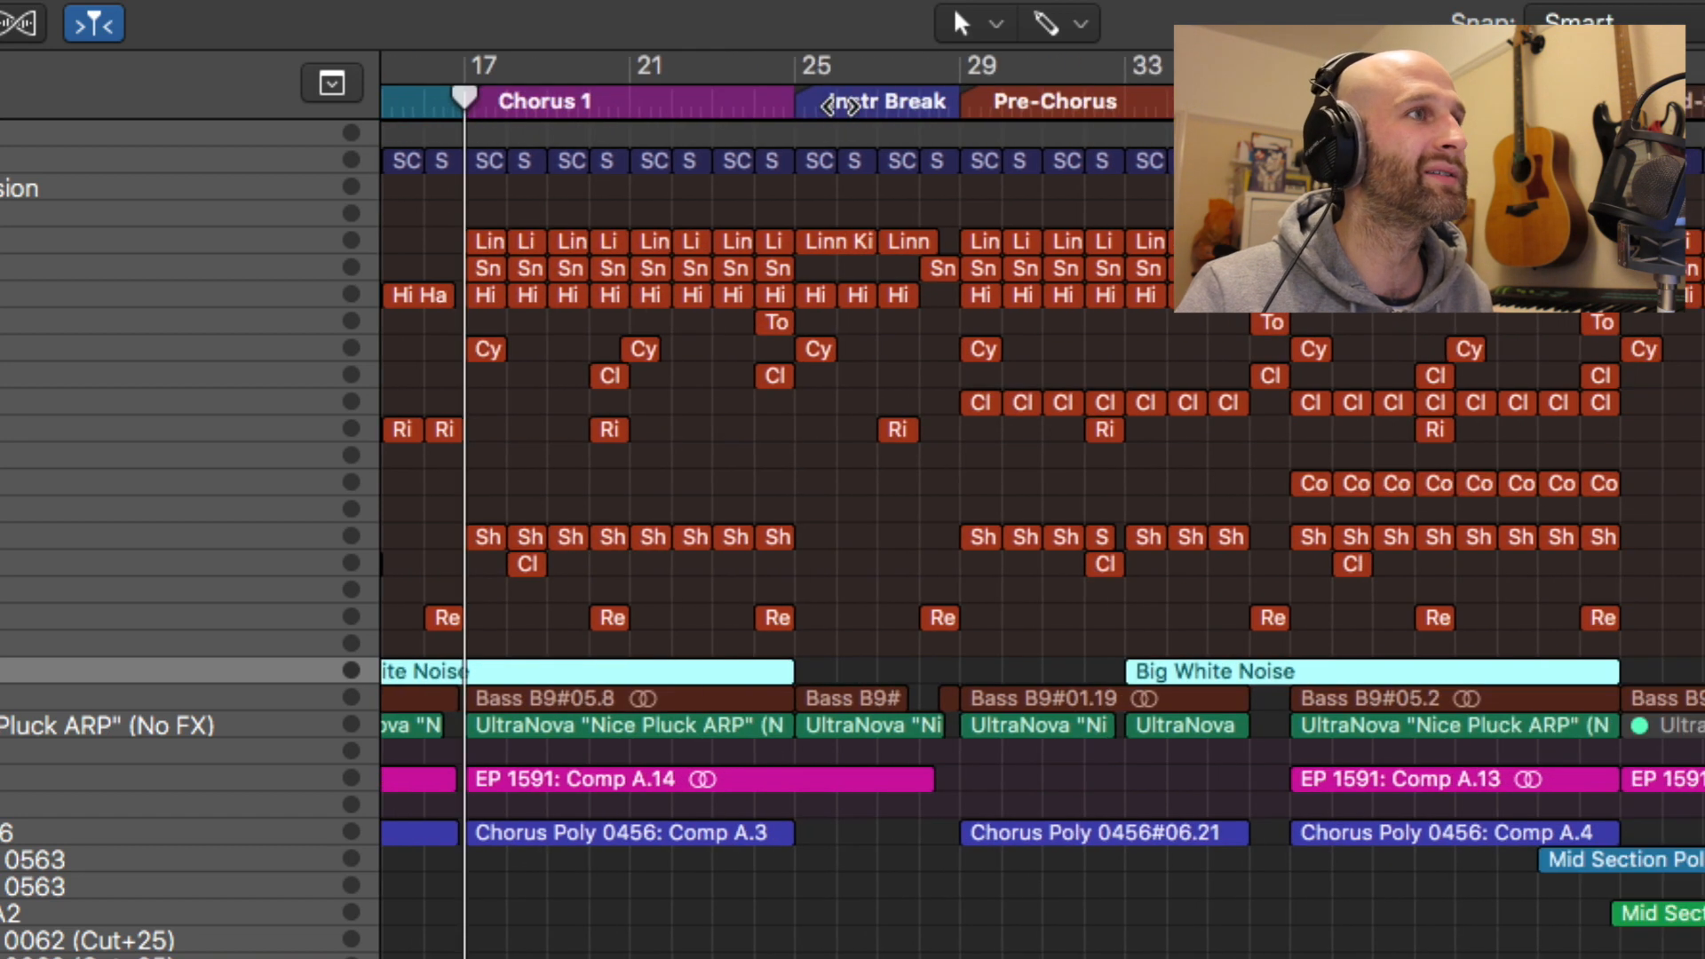
scroll(843, 106, right, 3)
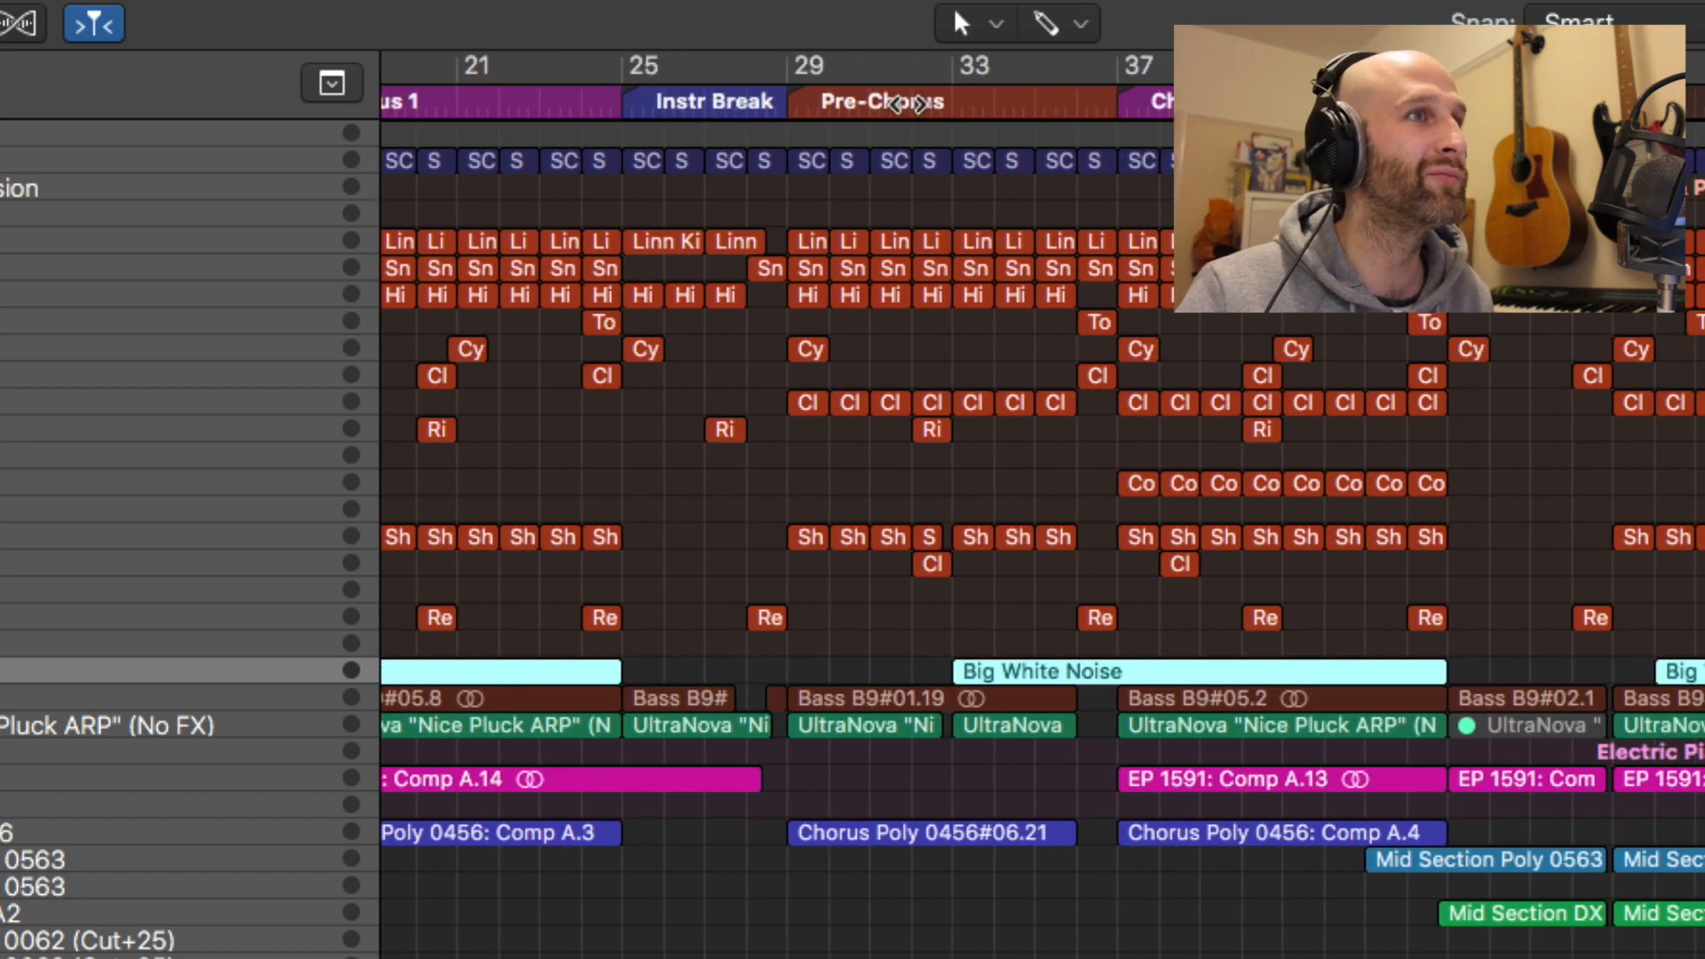
scroll(899, 103, right, 10)
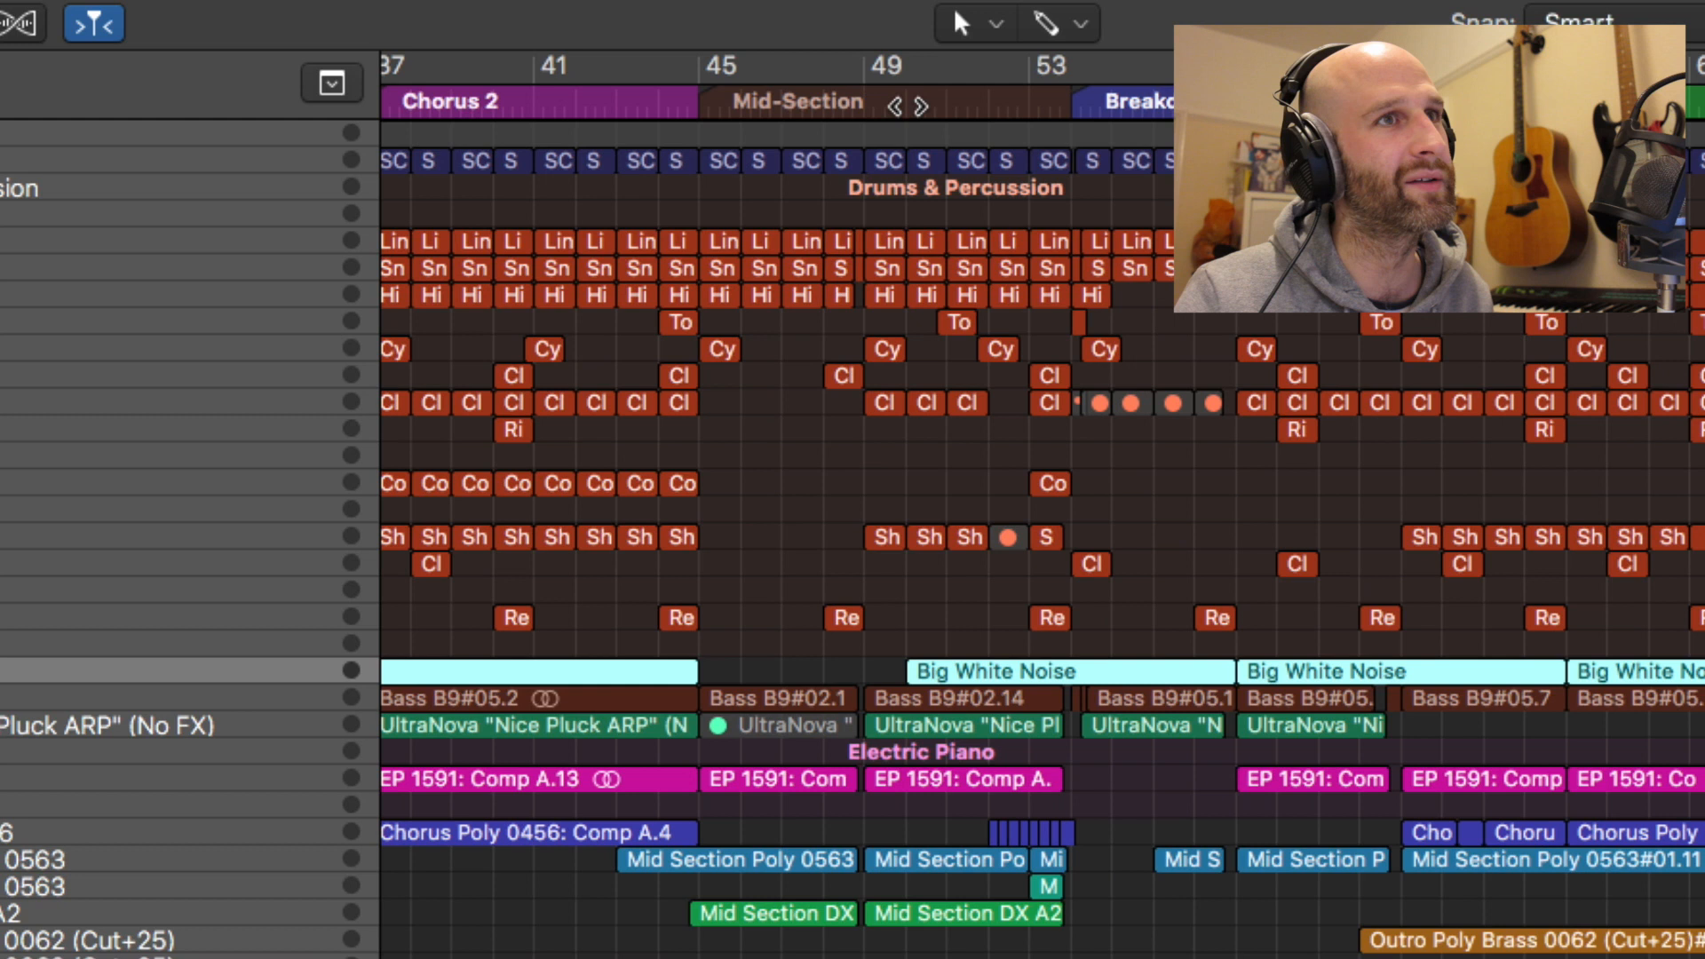
scroll(908, 107, right, 4)
key(super+Left)
key(super+Left)
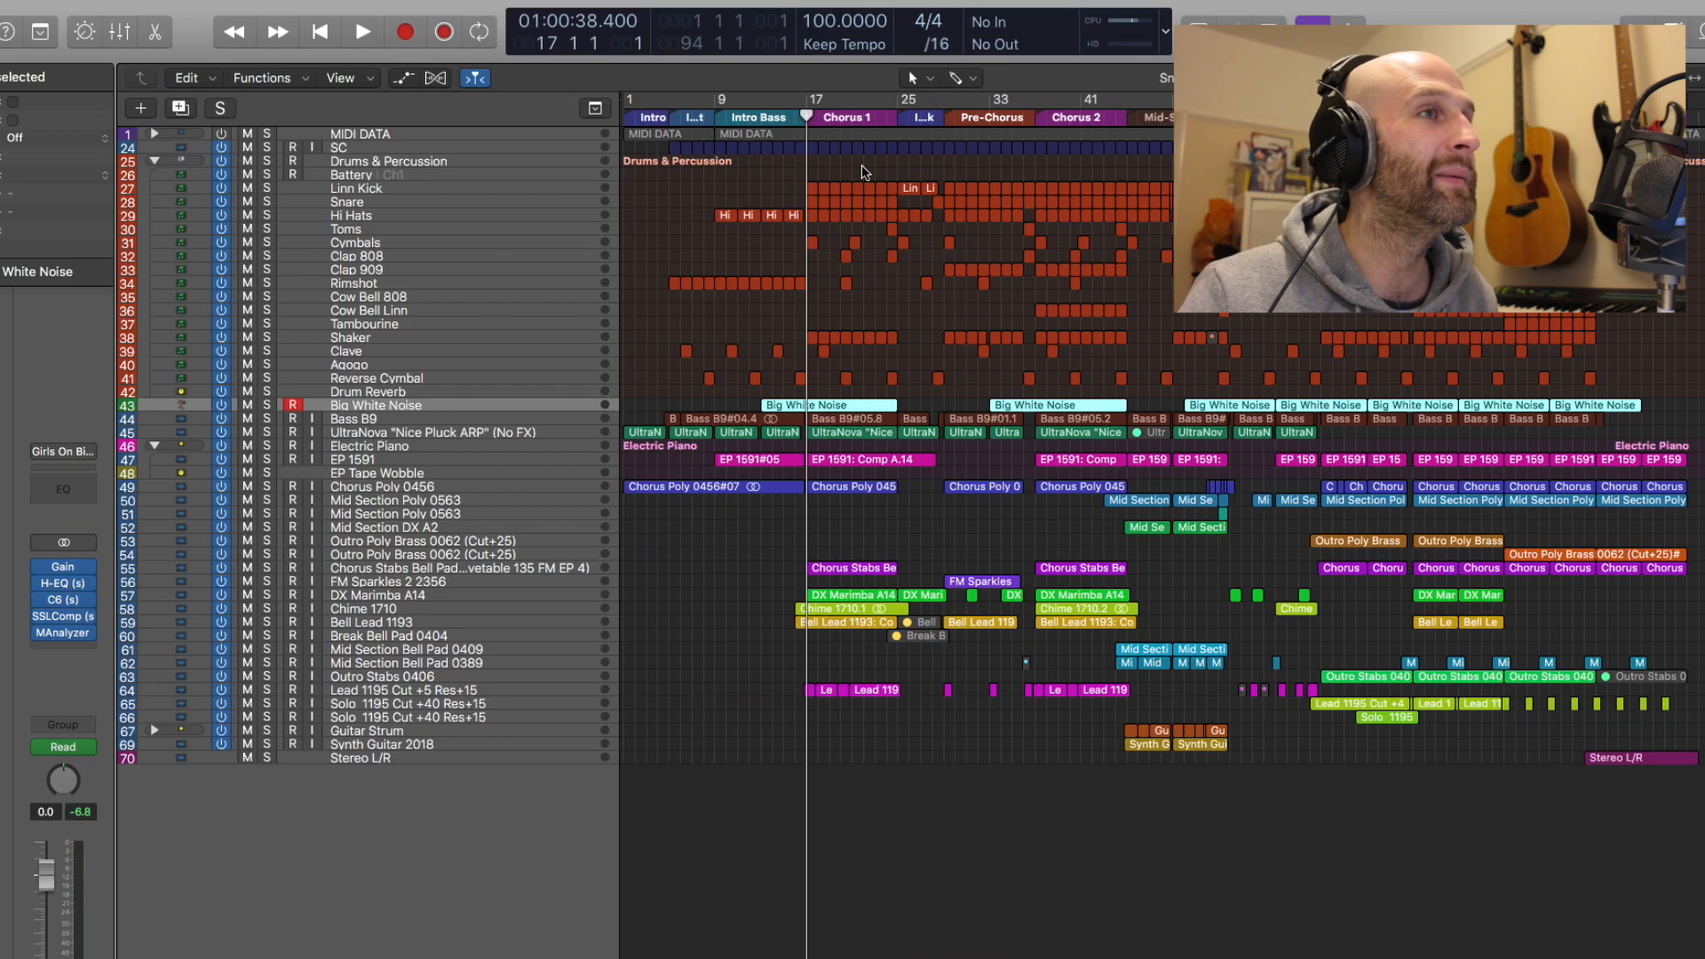
Return to the beginning of the song, solo the UltraNova "Nice Pluck ARP" track and play its intro part
key(z)
key(space)
key(Return)
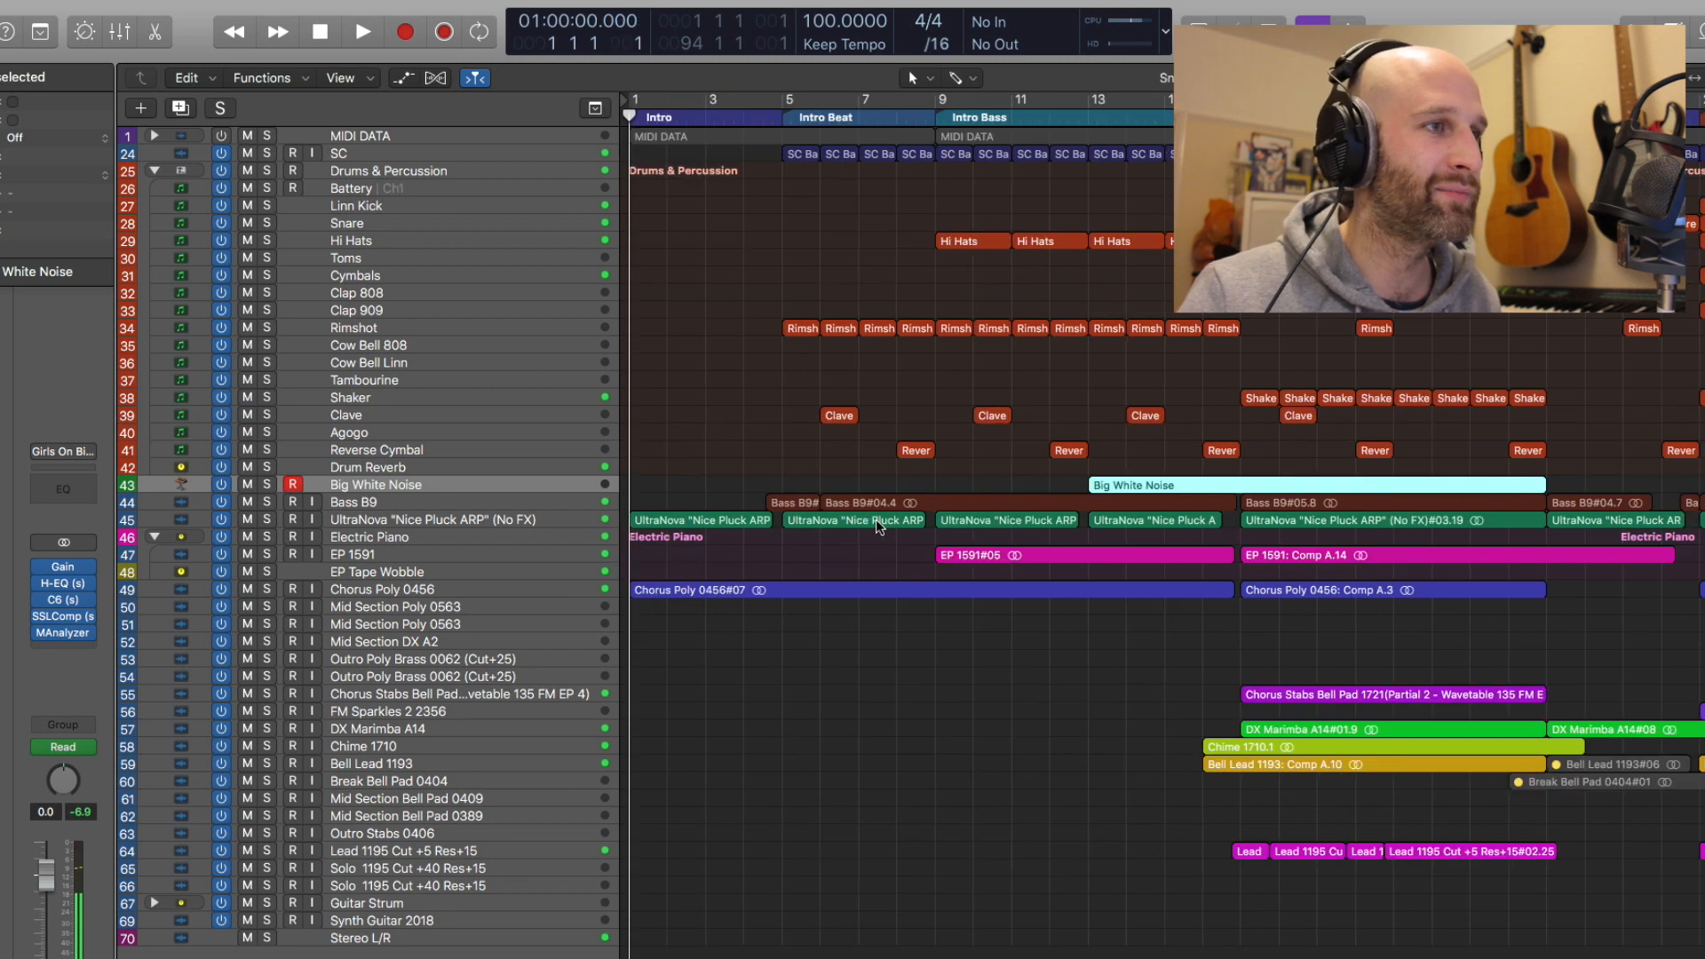
key(super+Down)
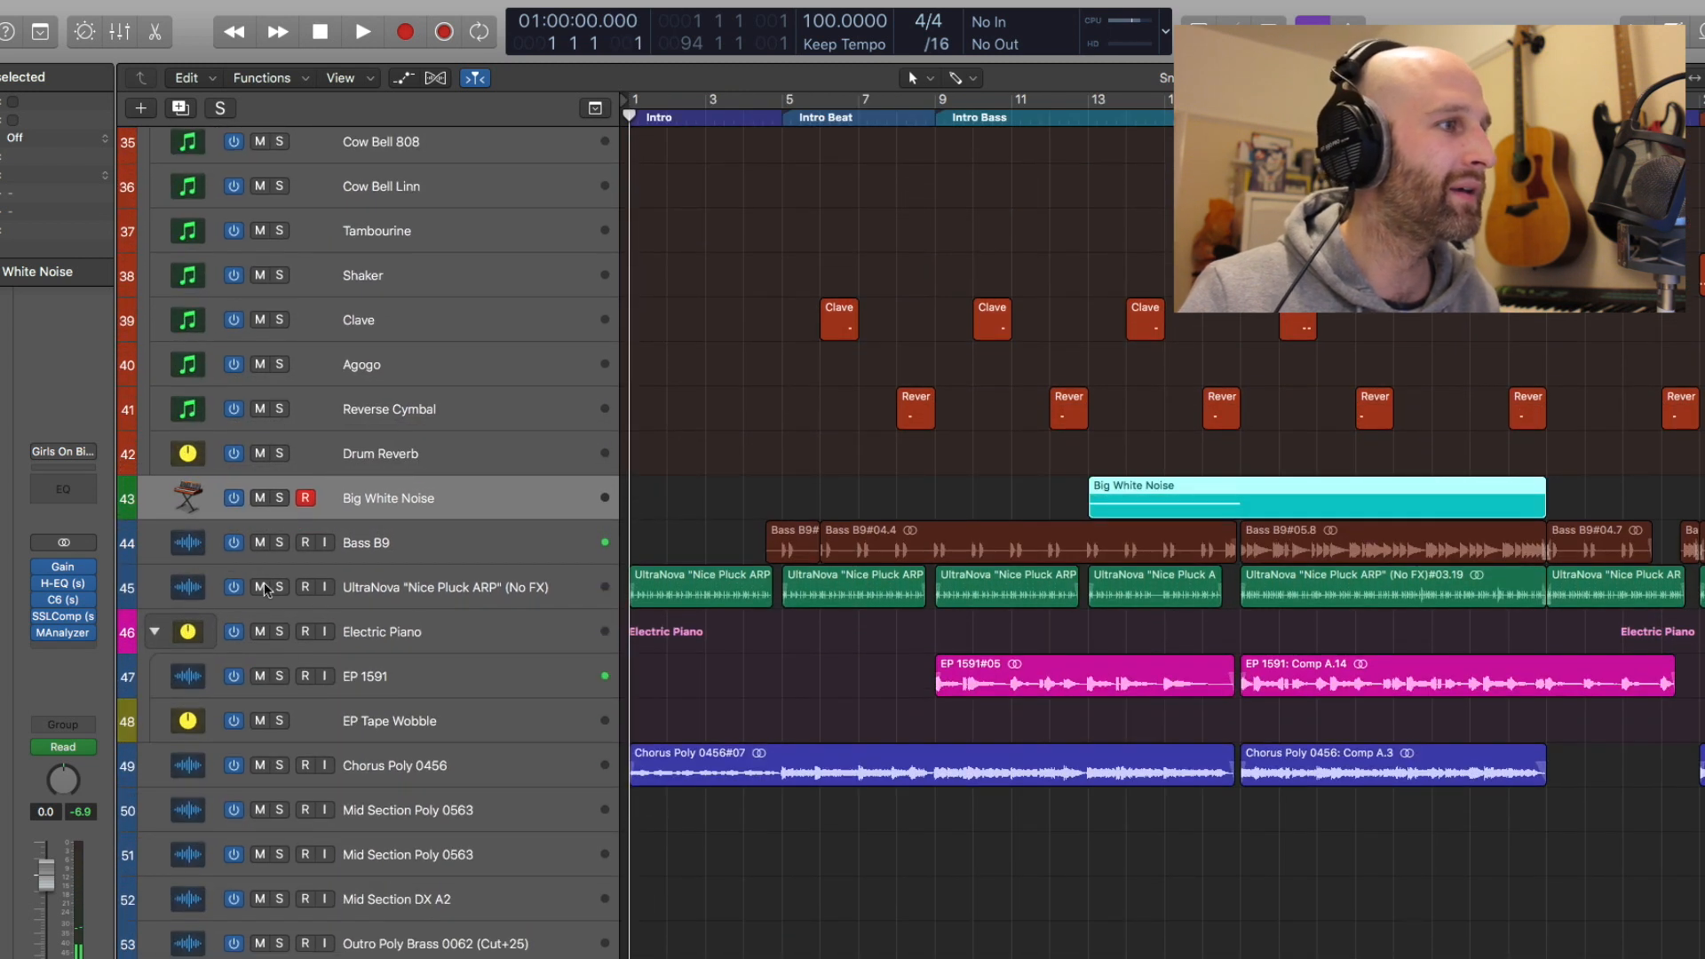
click(279, 587)
key(space)
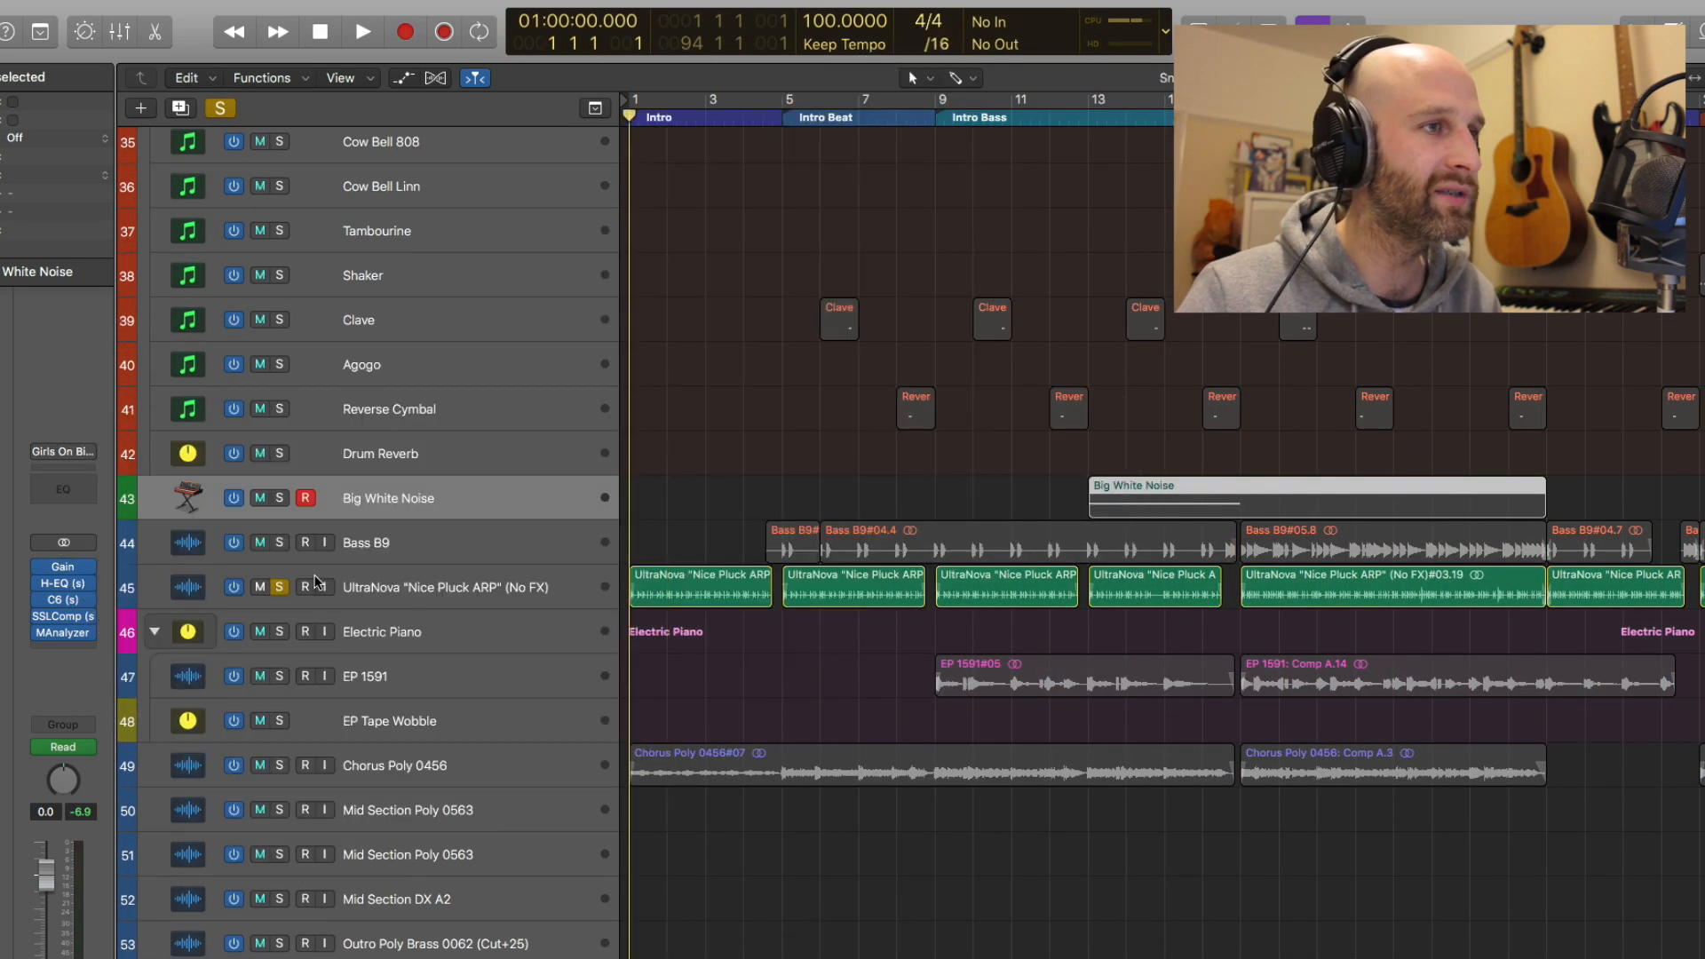
key(space)
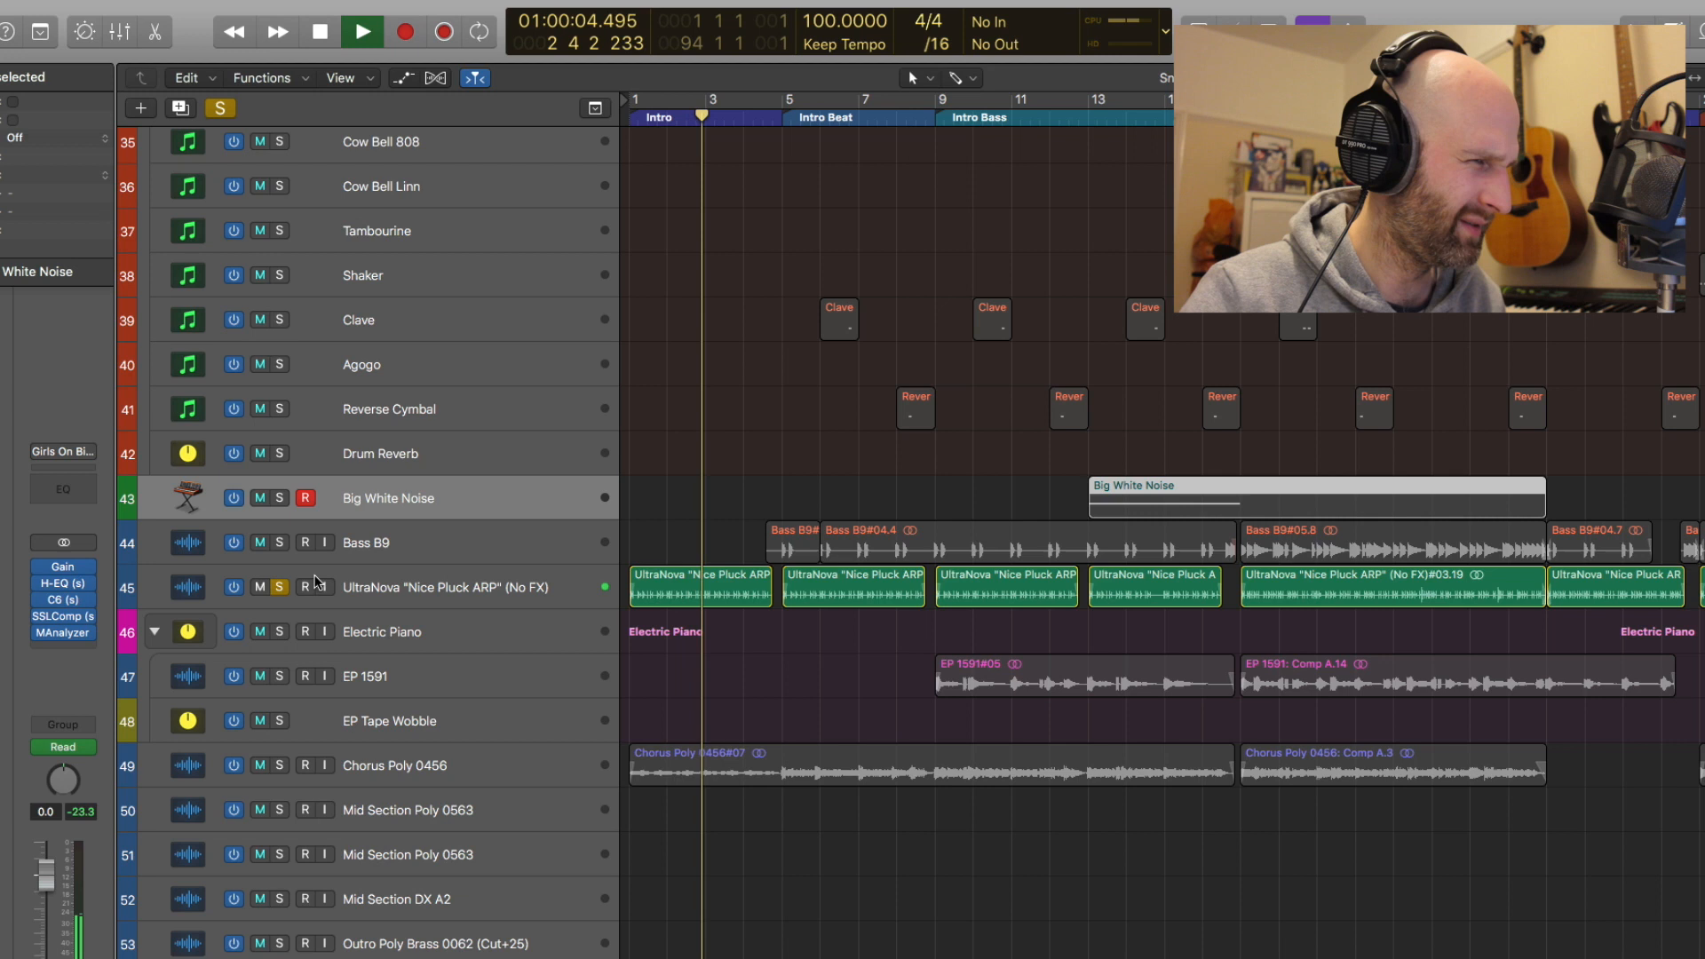
Stop playback, advance the playhead to bar 9 and play the soloed UltraNova part in the Intro Bass section
key(space)
key(period)
key(period)
key(period)
key(period)
key(period)
key(period)
key(period)
key(space)
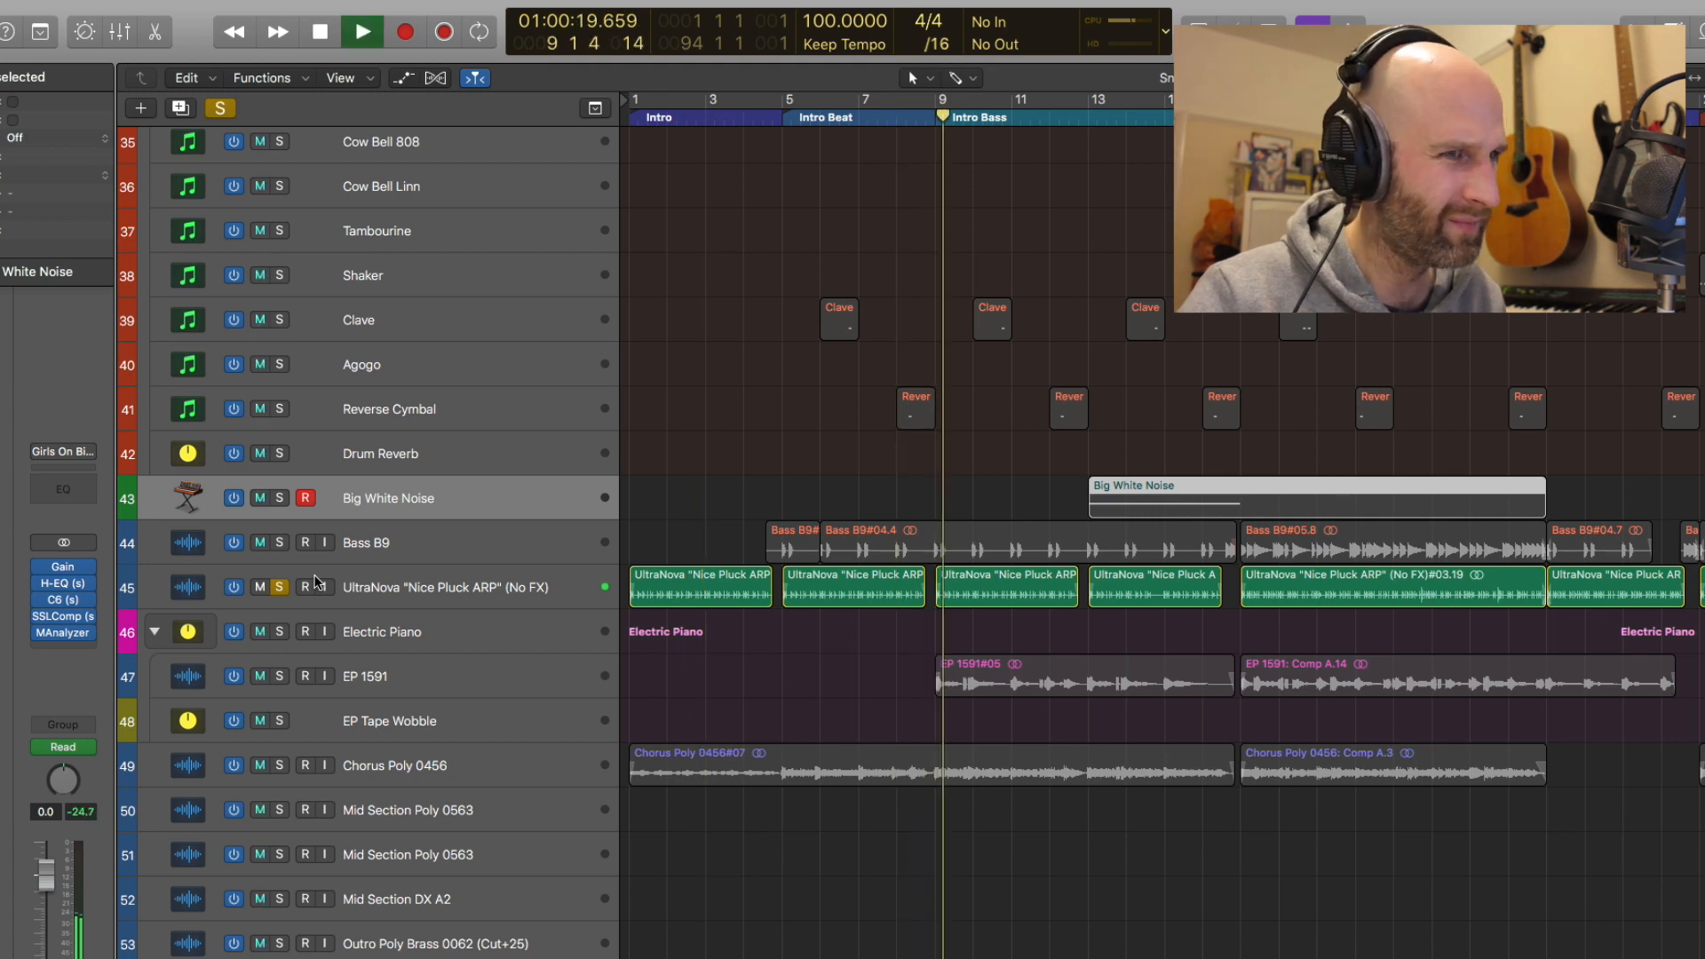
Play the soloed UltraNova part from bar 13, and again from bar 17 through Chorus 1
key(period)
key(period)
key(period)
key(period)
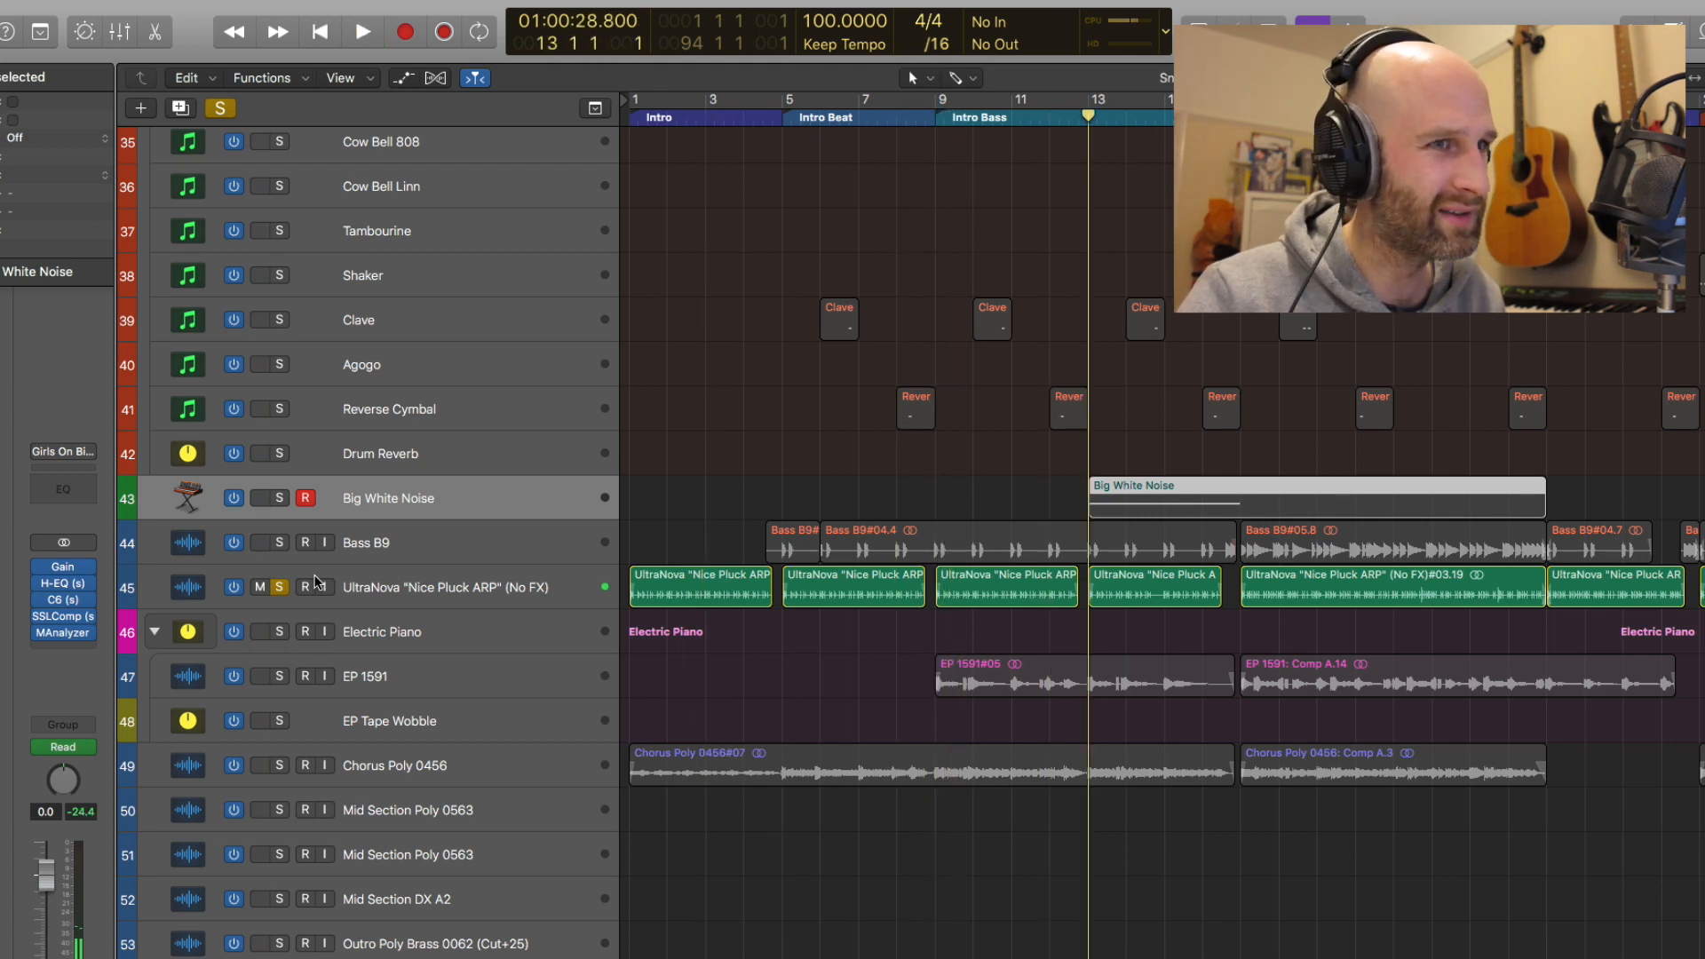
key(space)
key(period)
key(period)
key(period)
key(period)
key(comma)
key(space)
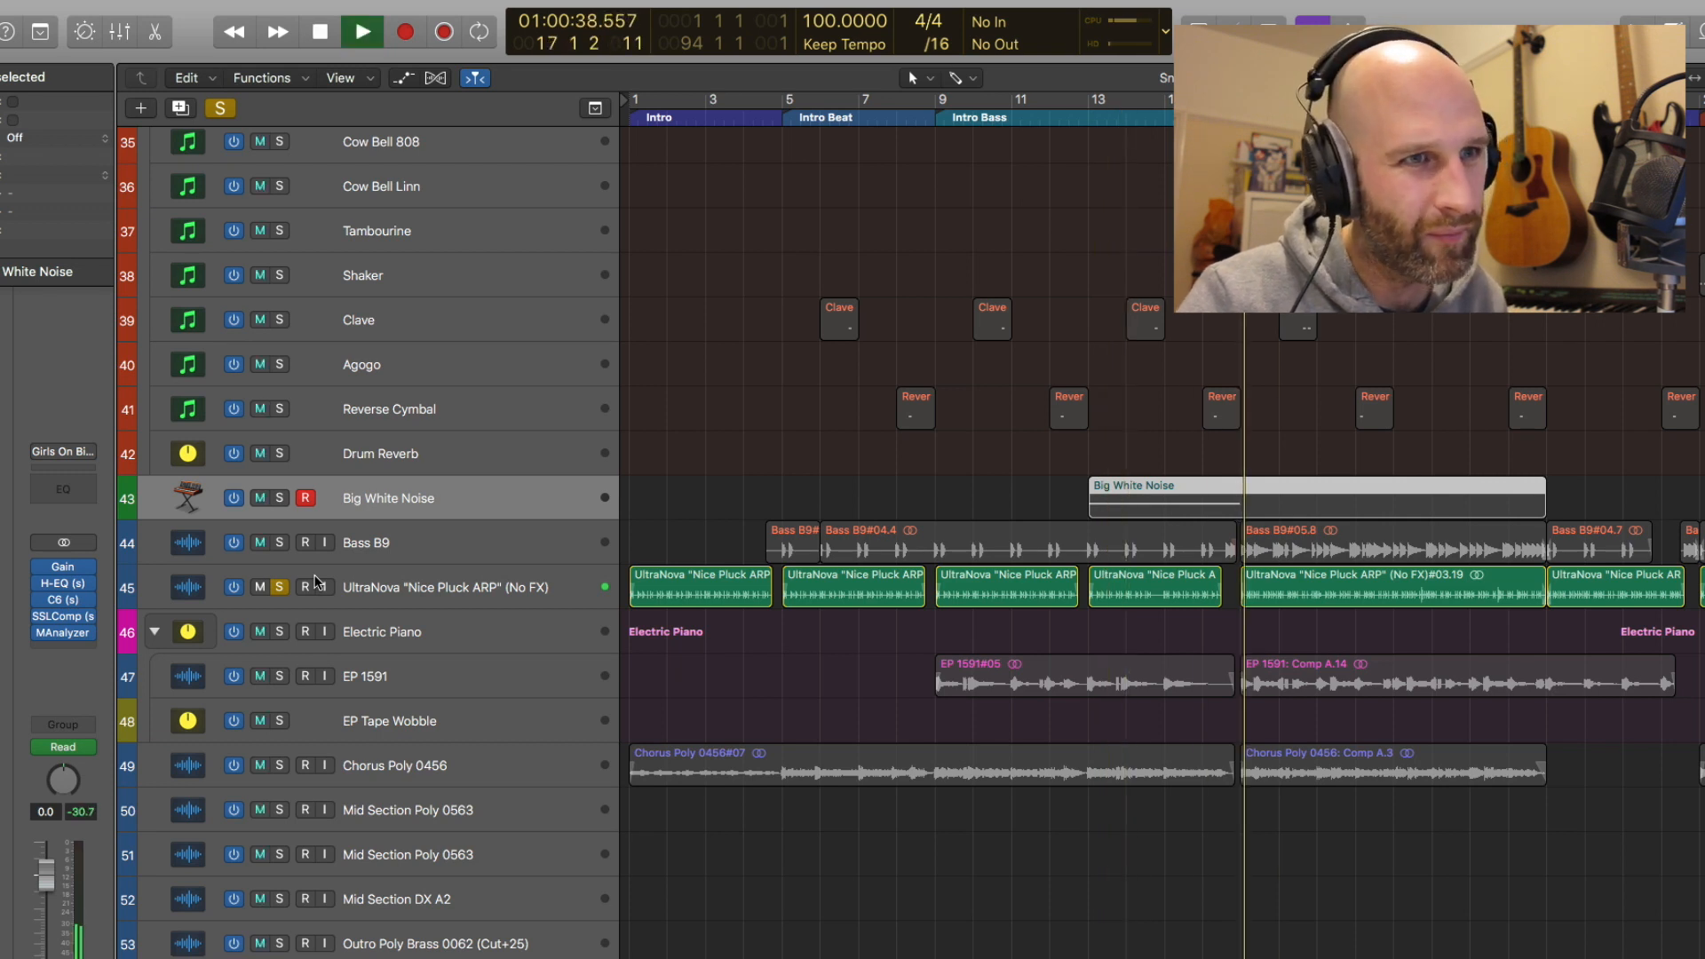
scroll(1096, 536, right, 5)
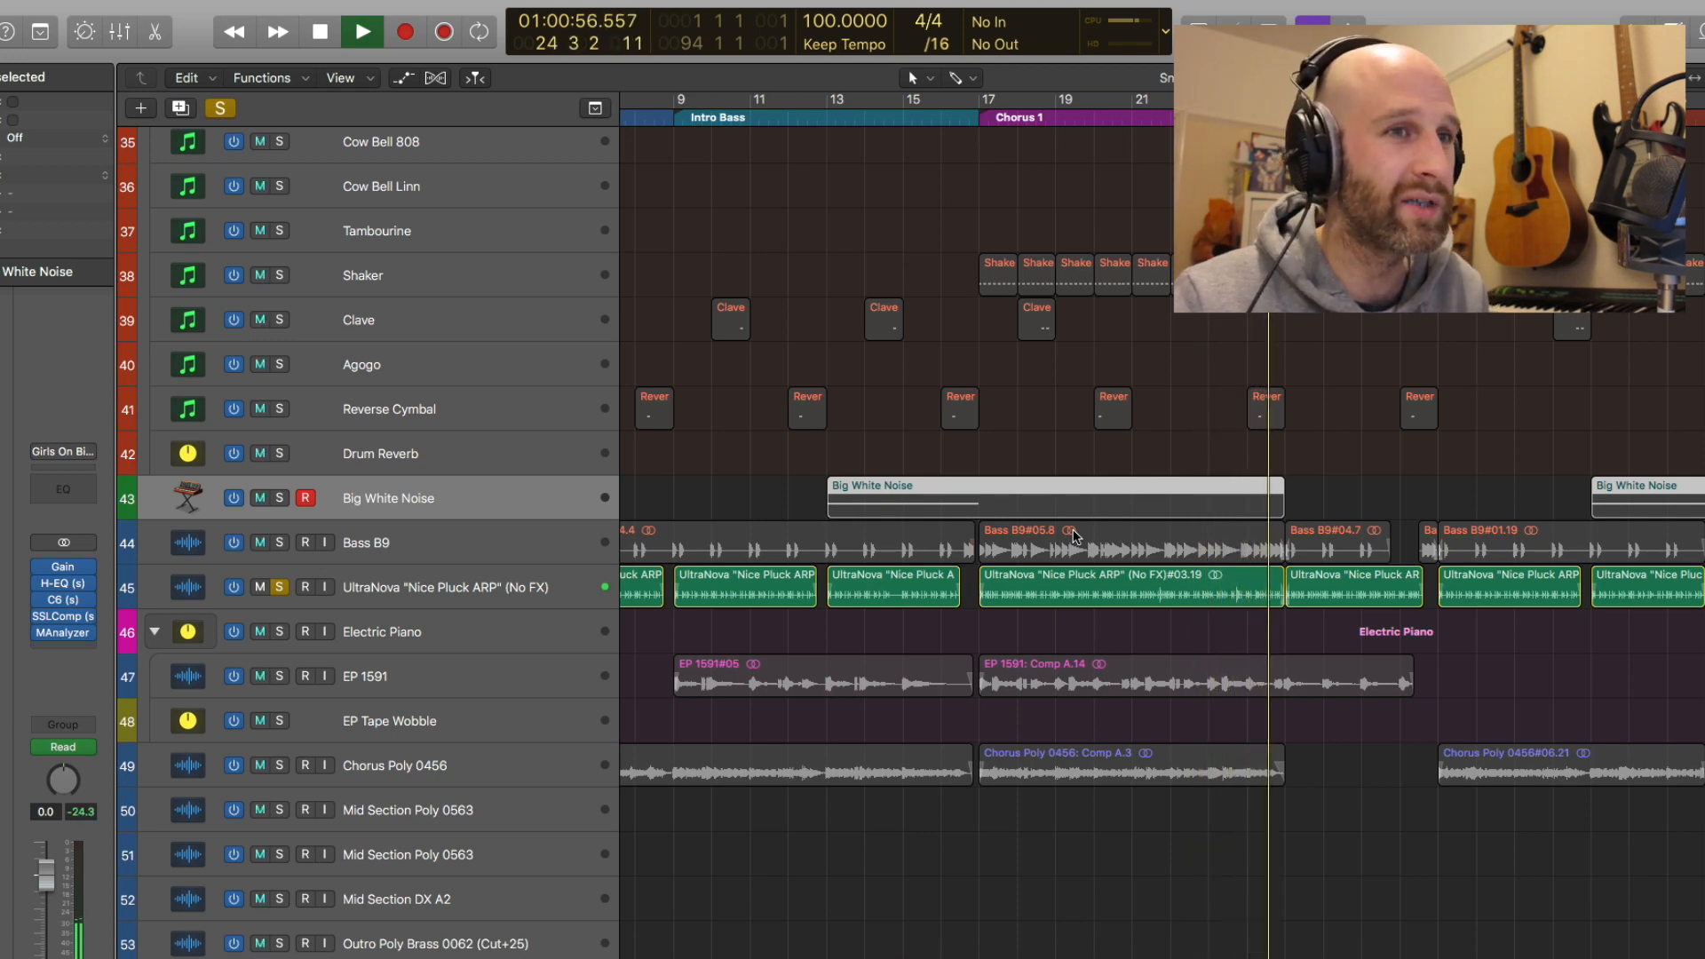
Stop playback and return the playhead to bar 17 at the start of Chorus 1
key(space)
key(comma)
key(comma)
key(comma)
key(comma)
key(comma)
key(comma)
key(comma)
key(period)
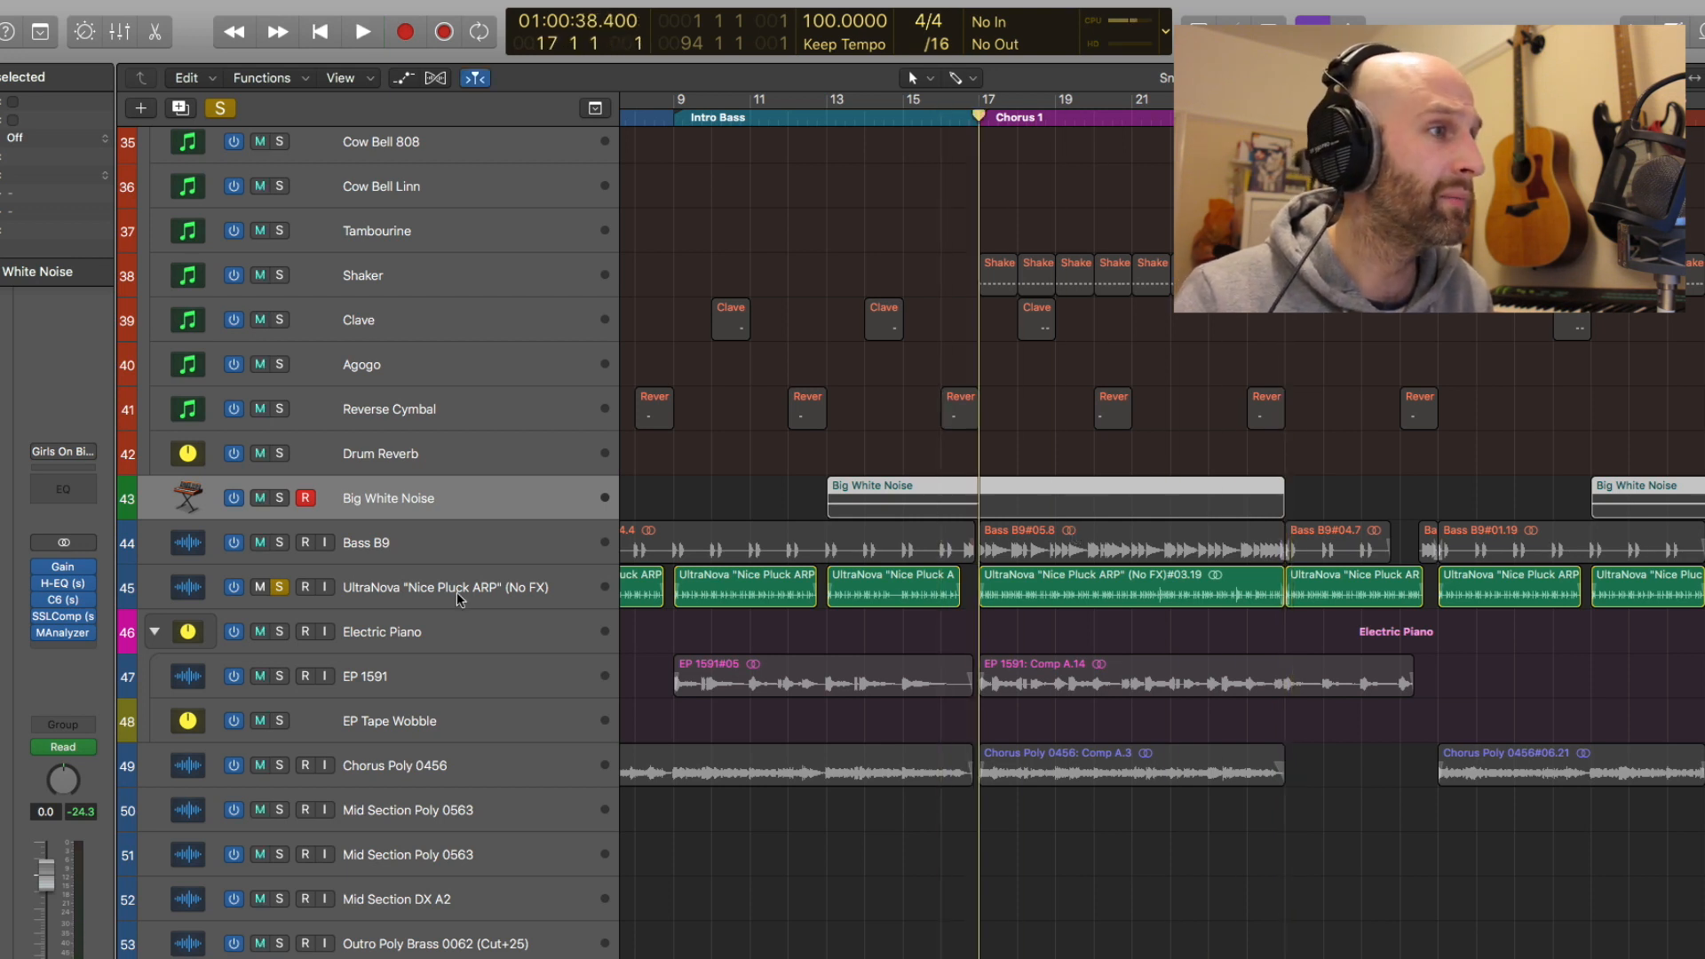
Solo Bass B9 alongside the UltraNova track and play briefly from bar 15
click(278, 543)
key(comma)
key(comma)
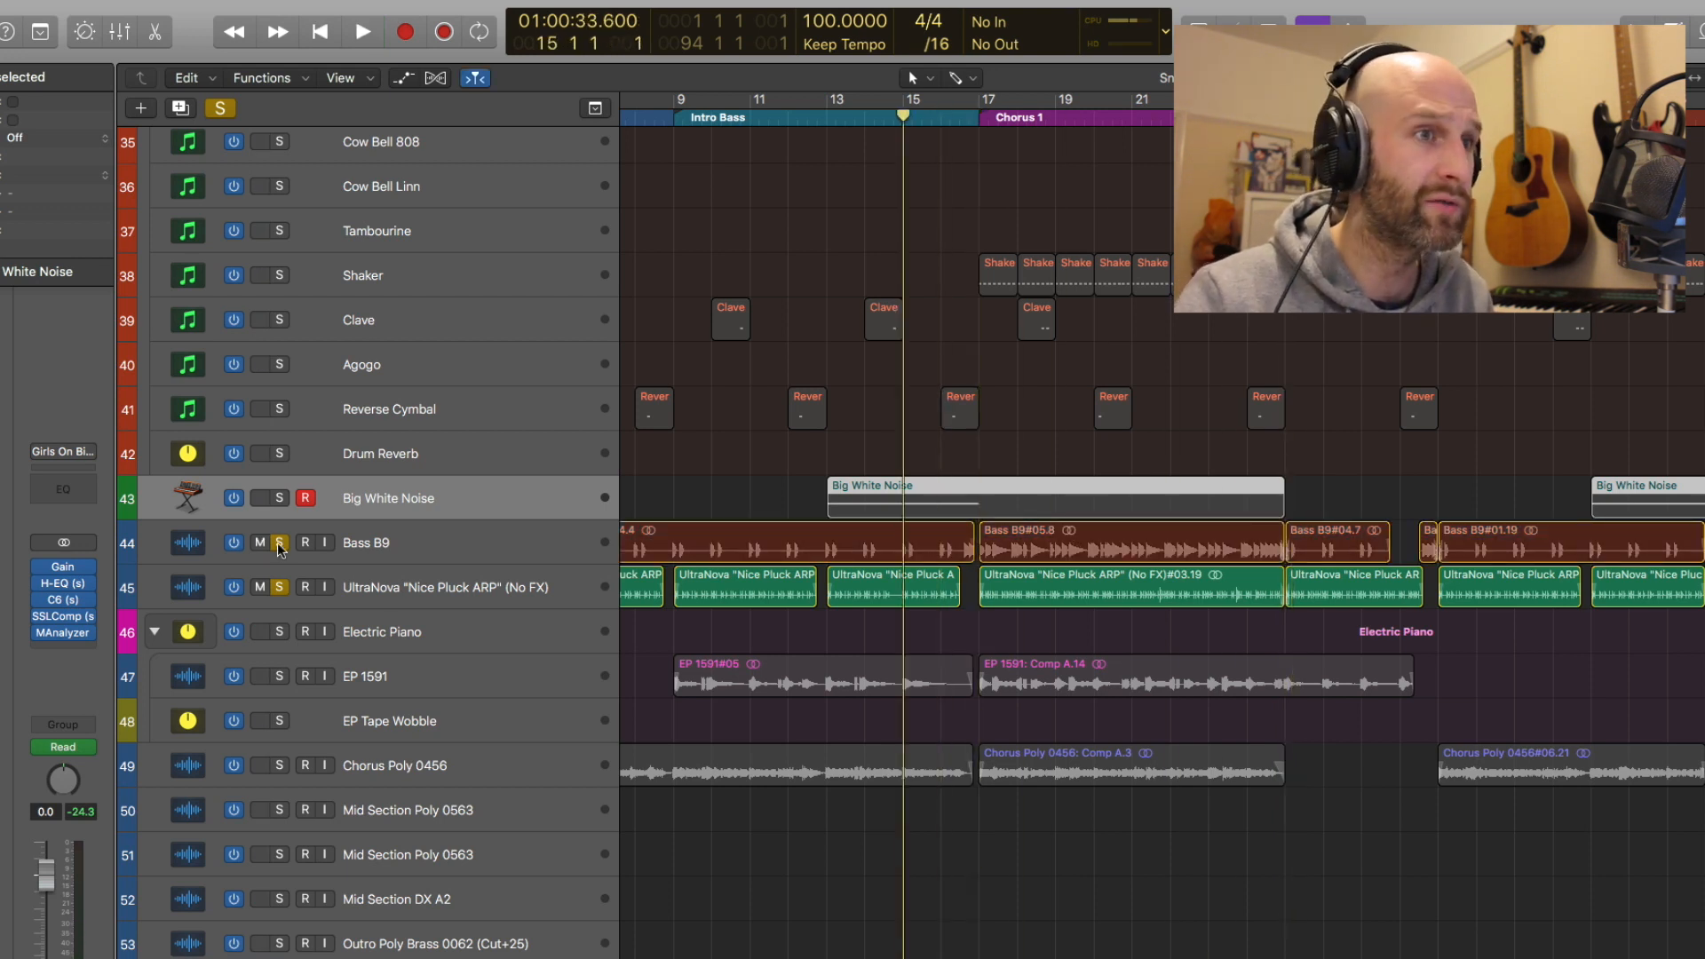
key(space)
key(space)
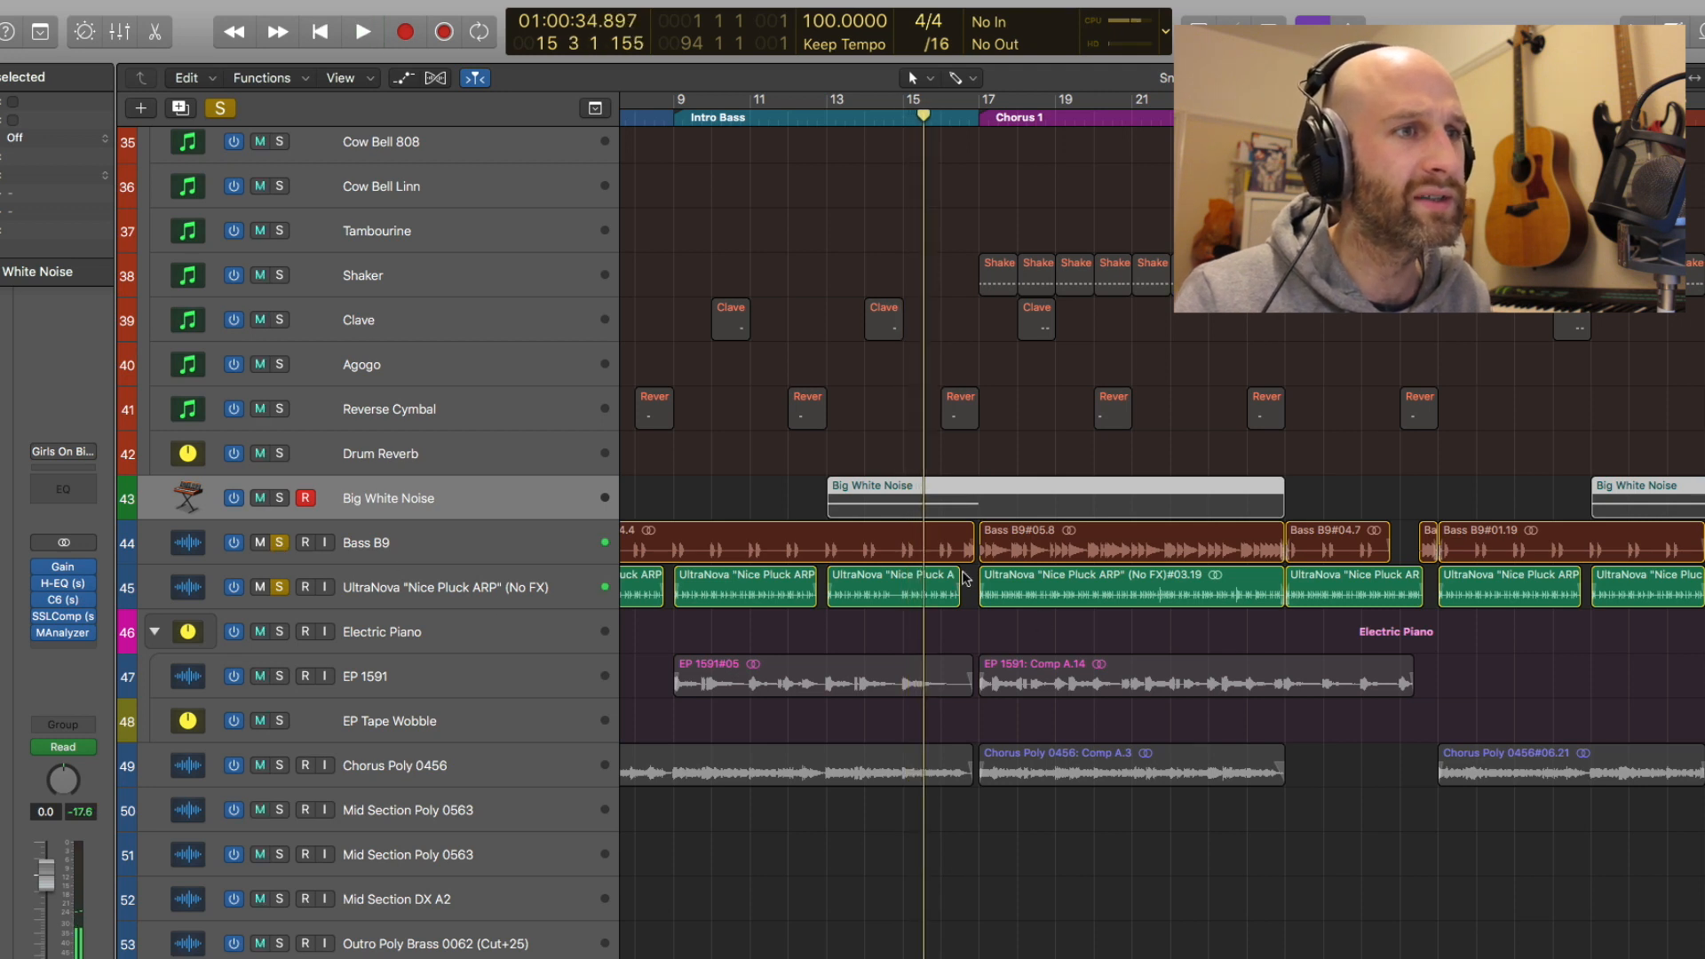
Play the soloed bass and UltraNova across the gap before bar 17 while examining their region ends
scroll(975, 578, up, 4)
scroll(974, 577, right, 1)
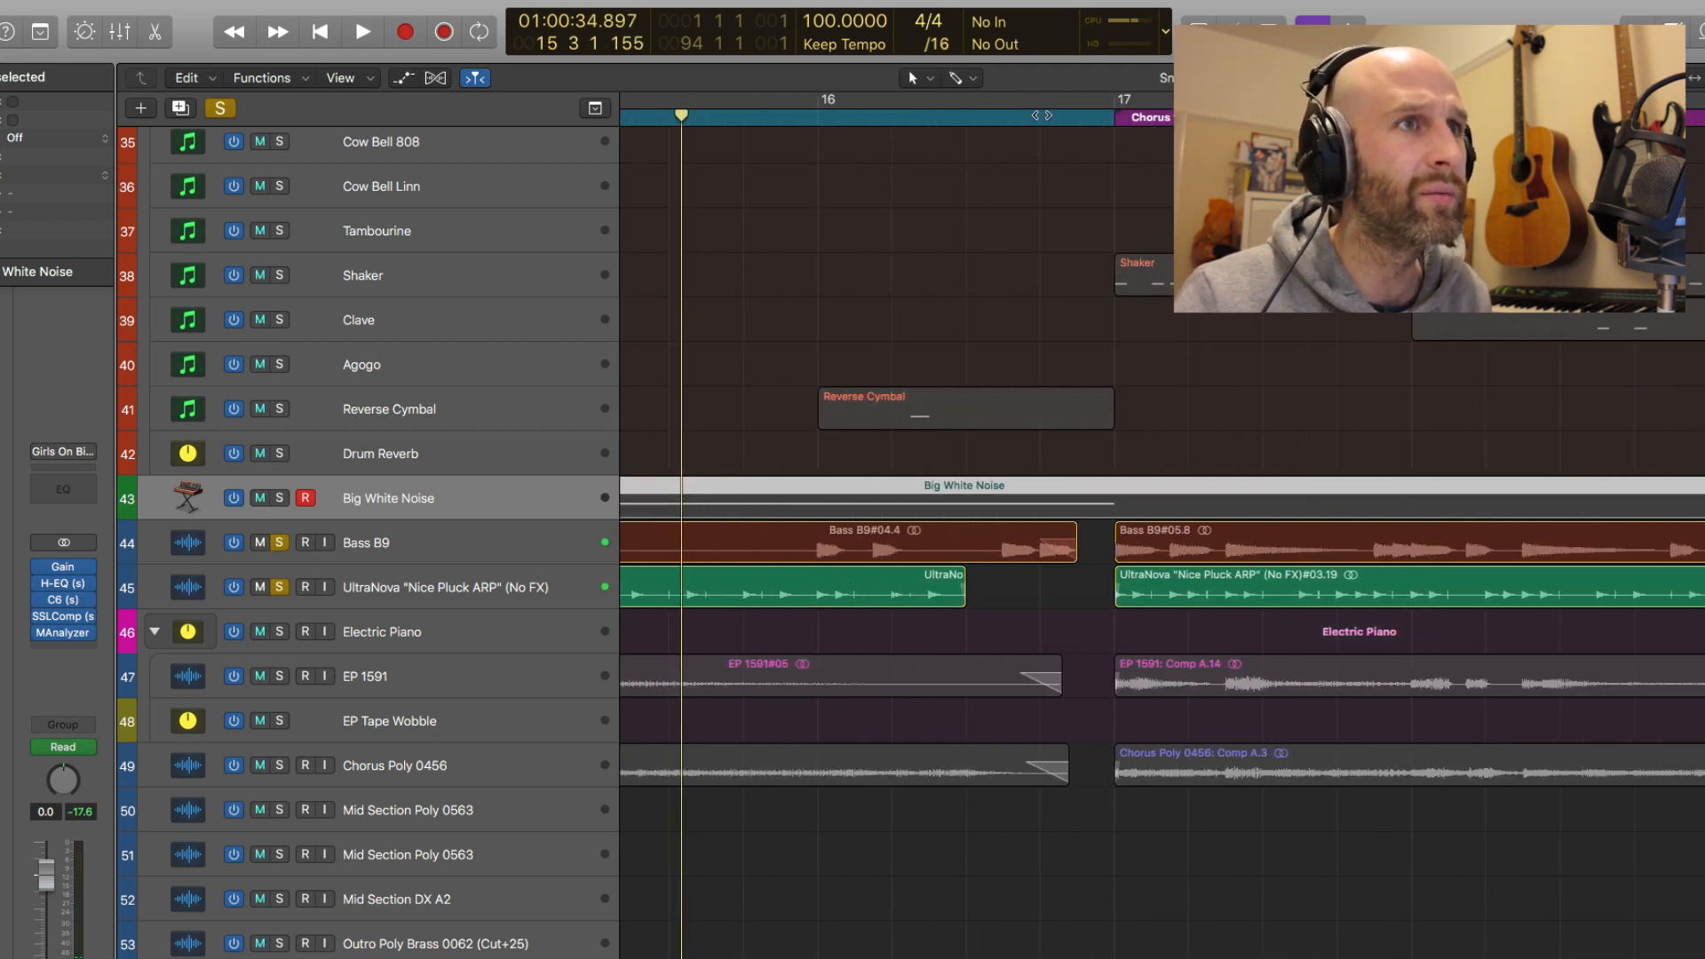
key(space)
key(space)
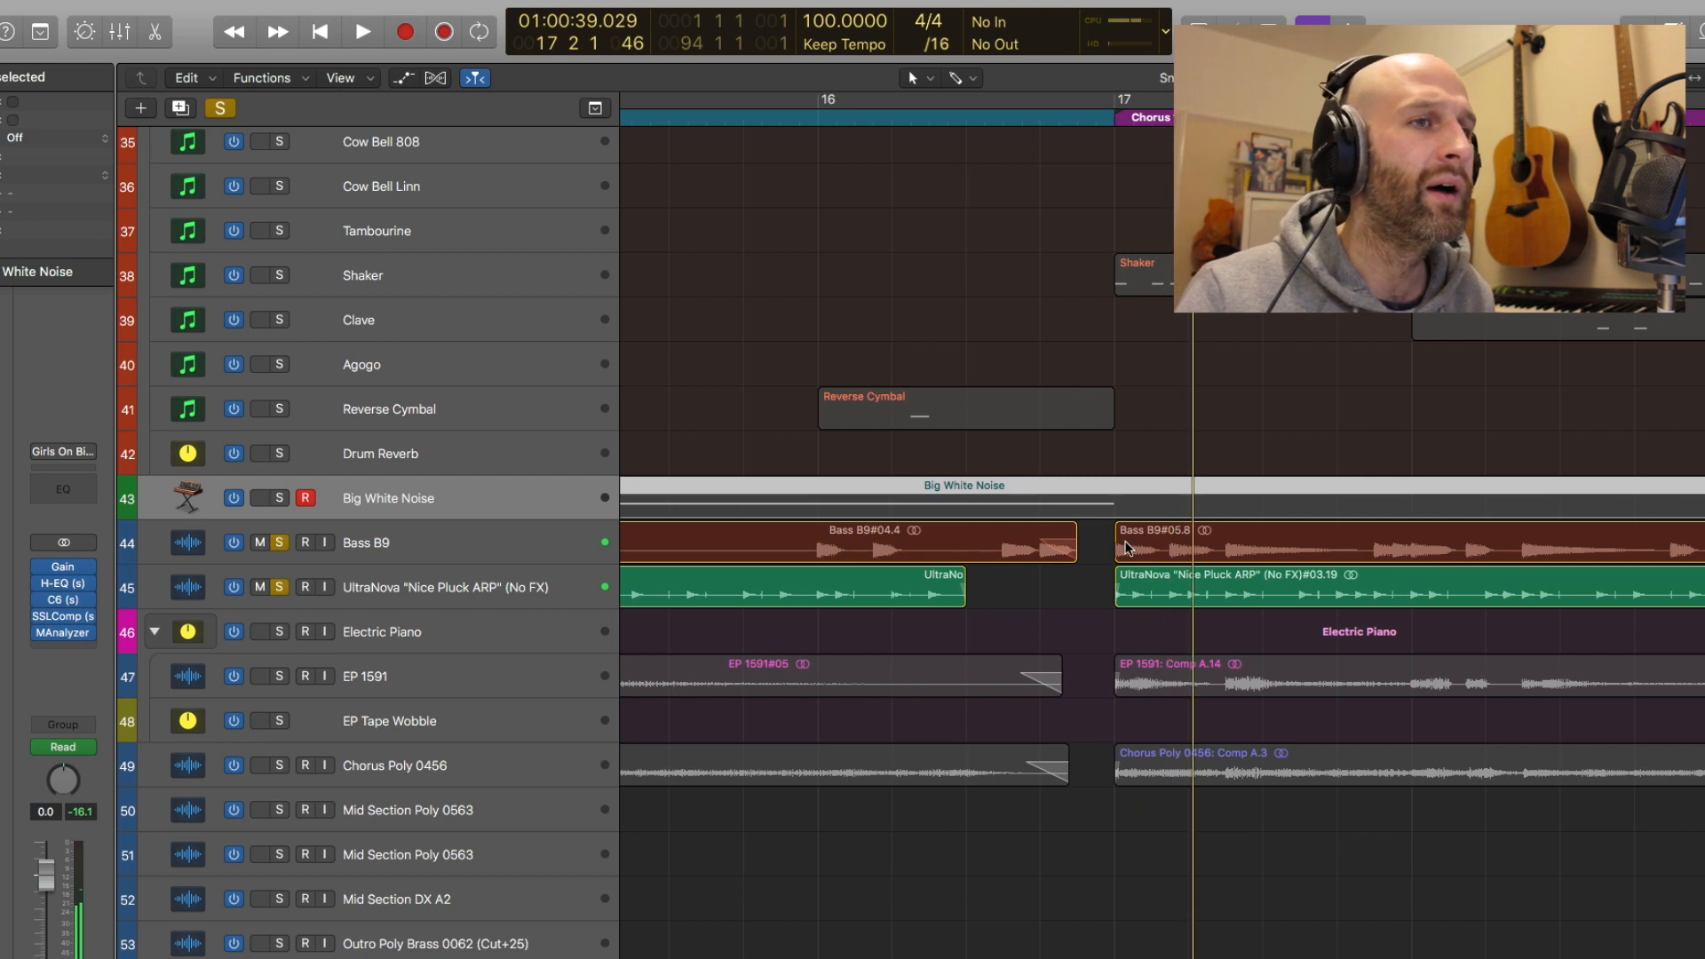
scroll(1123, 544, down, 5)
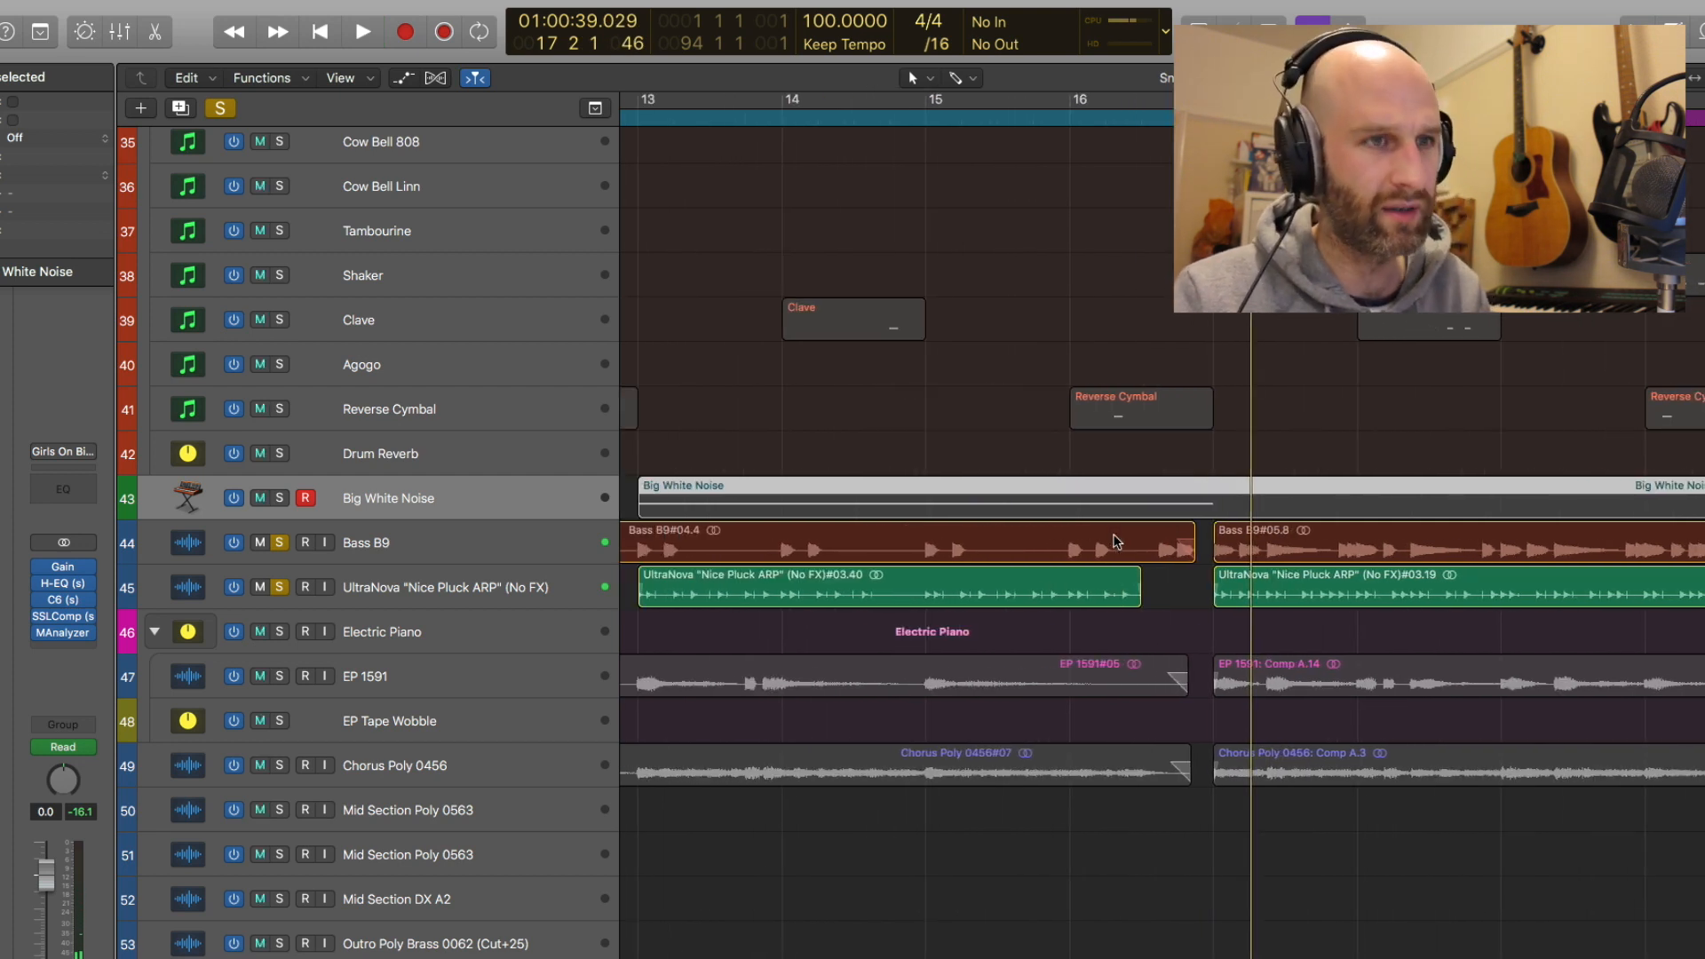
Clear all solos and play the full mix from bar 16, muting and unmuting the Big White Noise regions into Chorus 1
key(comma)
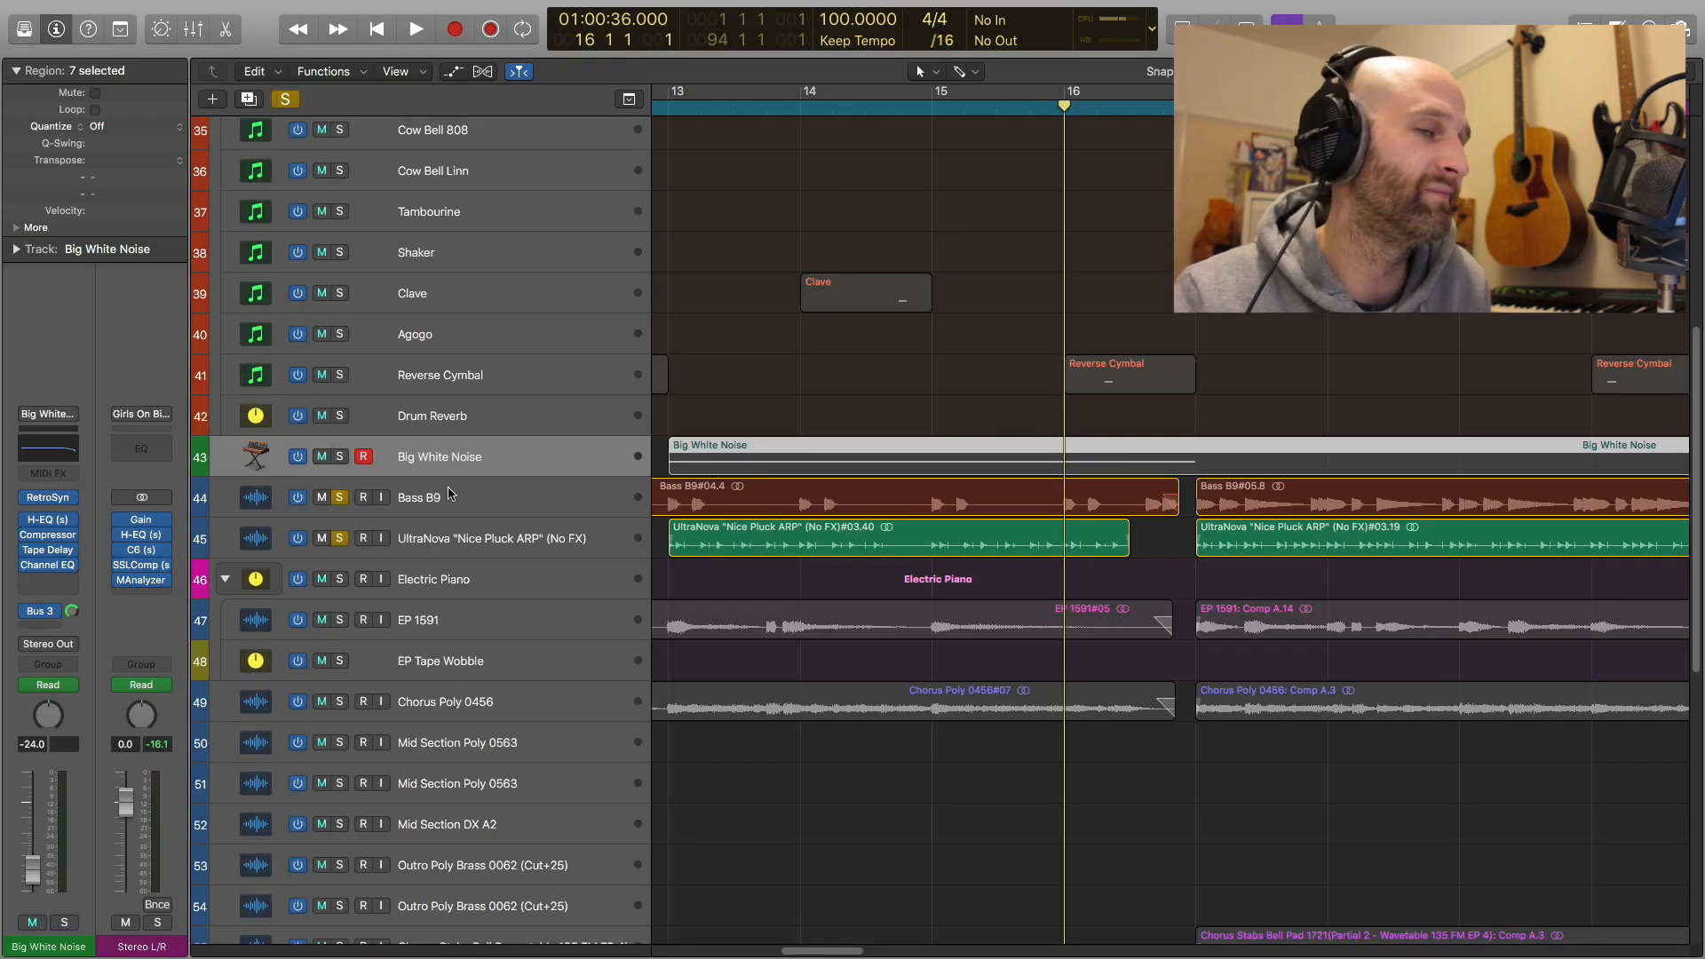
click(287, 100)
key(space)
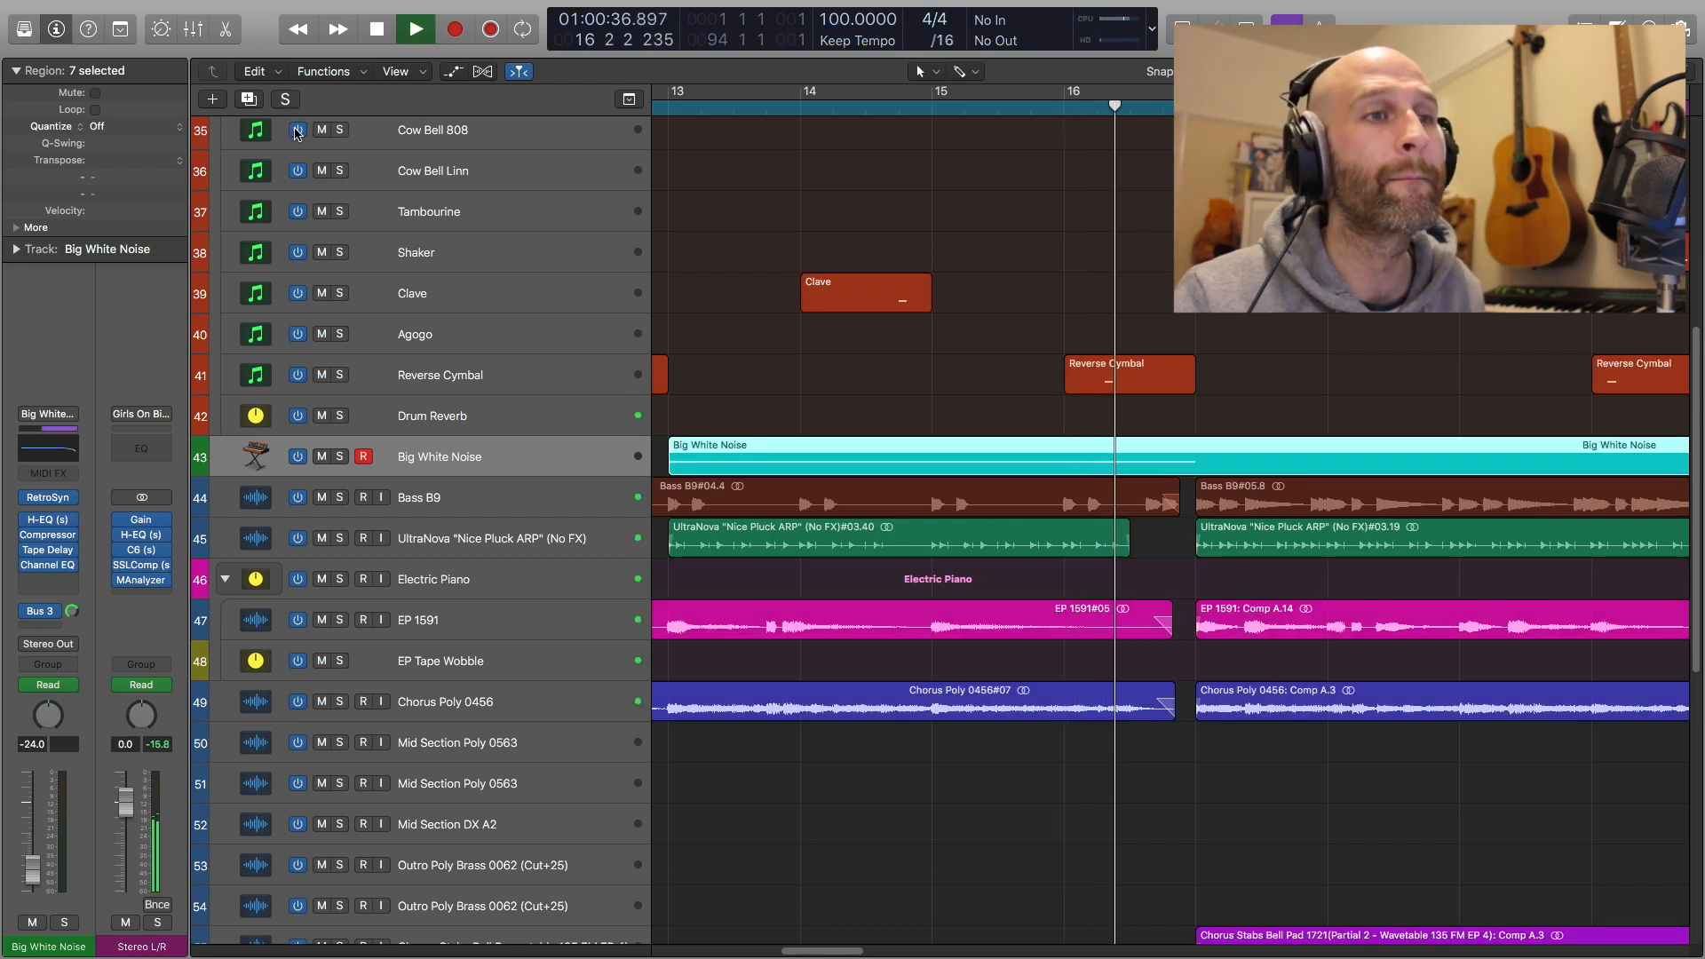
key(ctrl+m)
key(ctrl+m)
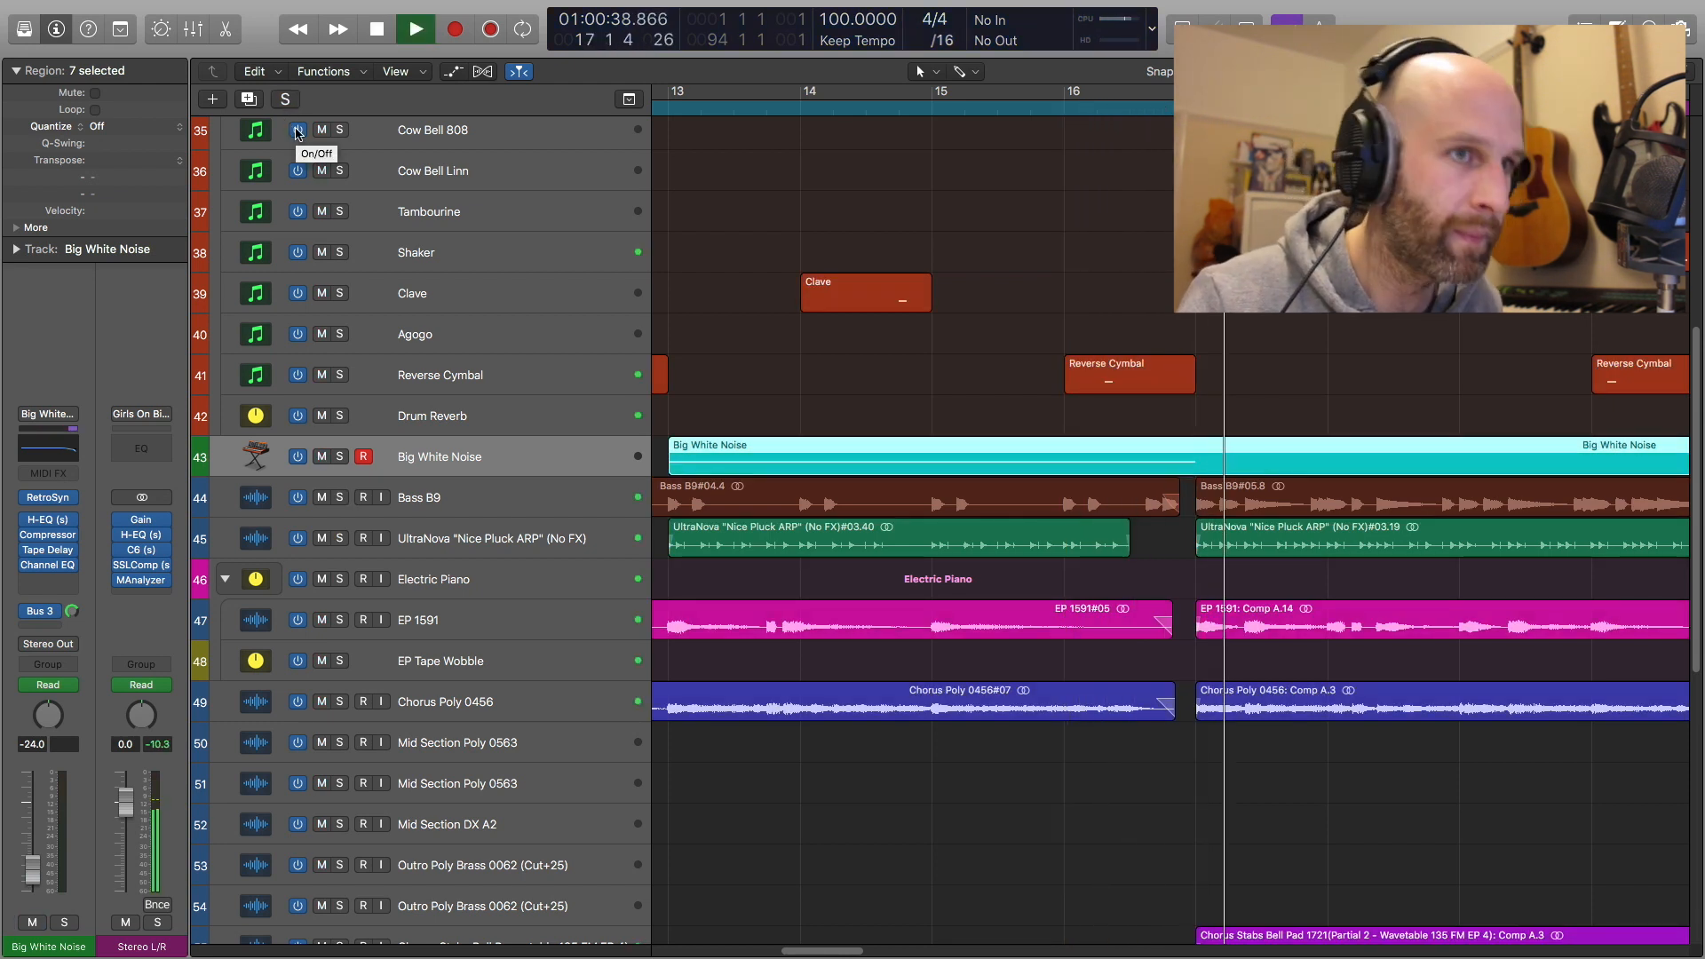
key(space)
Mute the Big White Noise track and place the playhead at 16 4 3 to examine the gap before Chorus 1
key(m)
drag(1143, 109, 1165, 109)
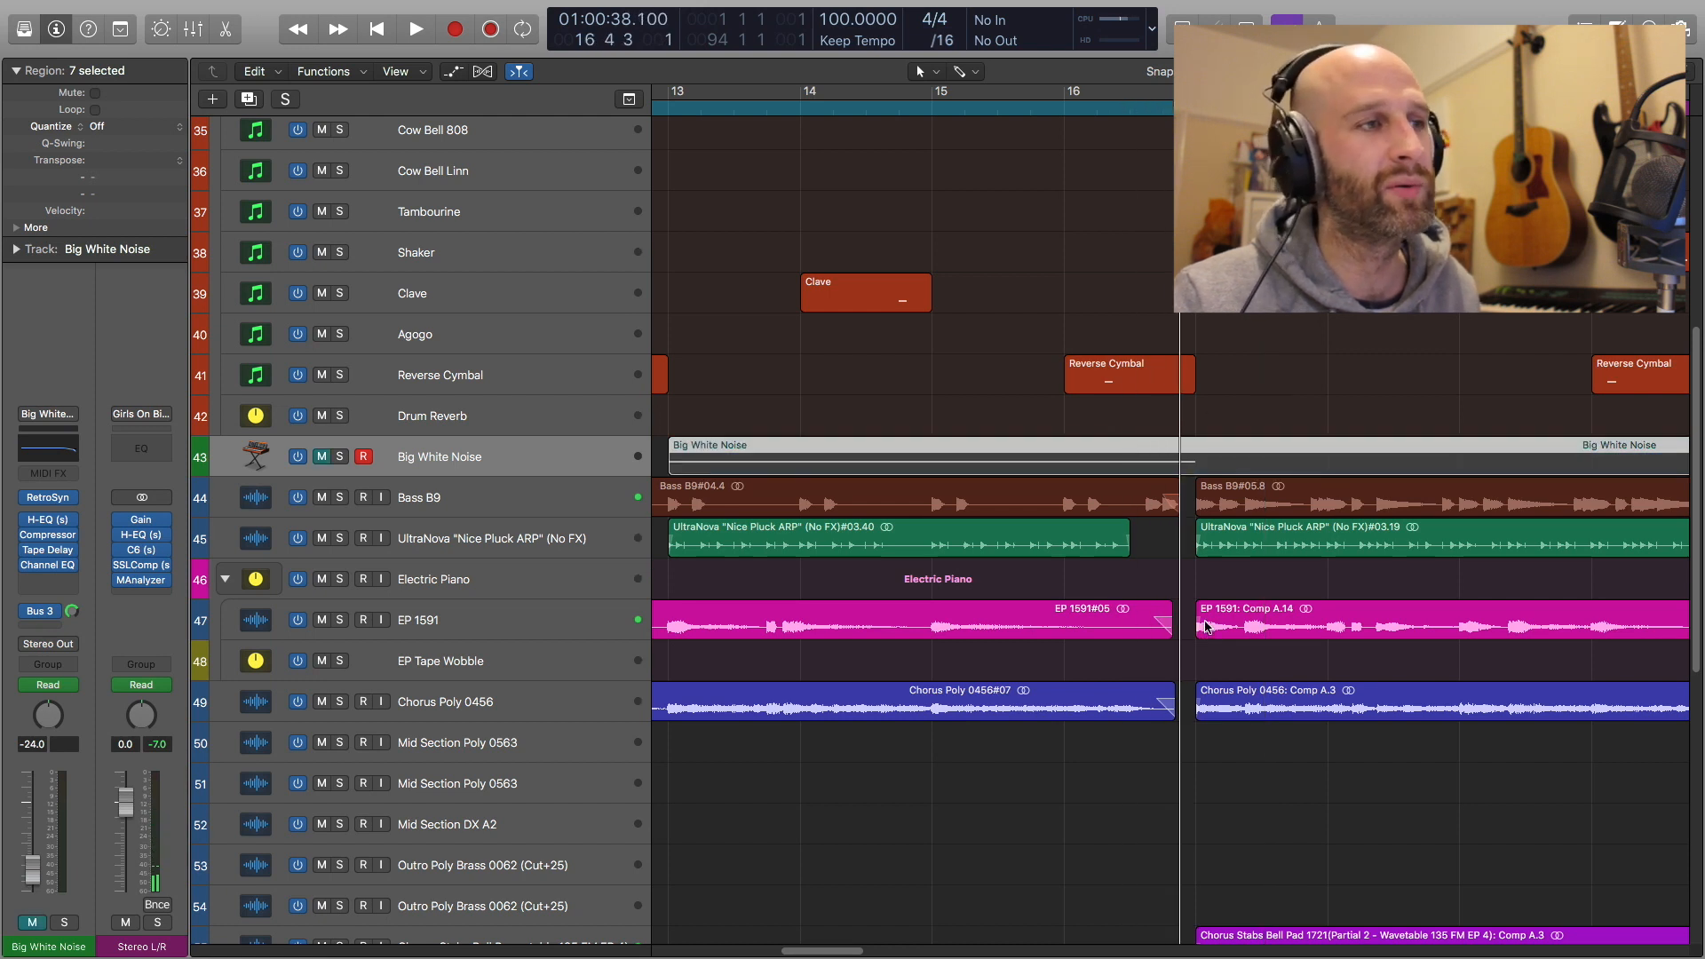
scroll(1206, 626, left, 6)
scroll(1181, 611, left, 10)
scroll(773, 547, up, 4)
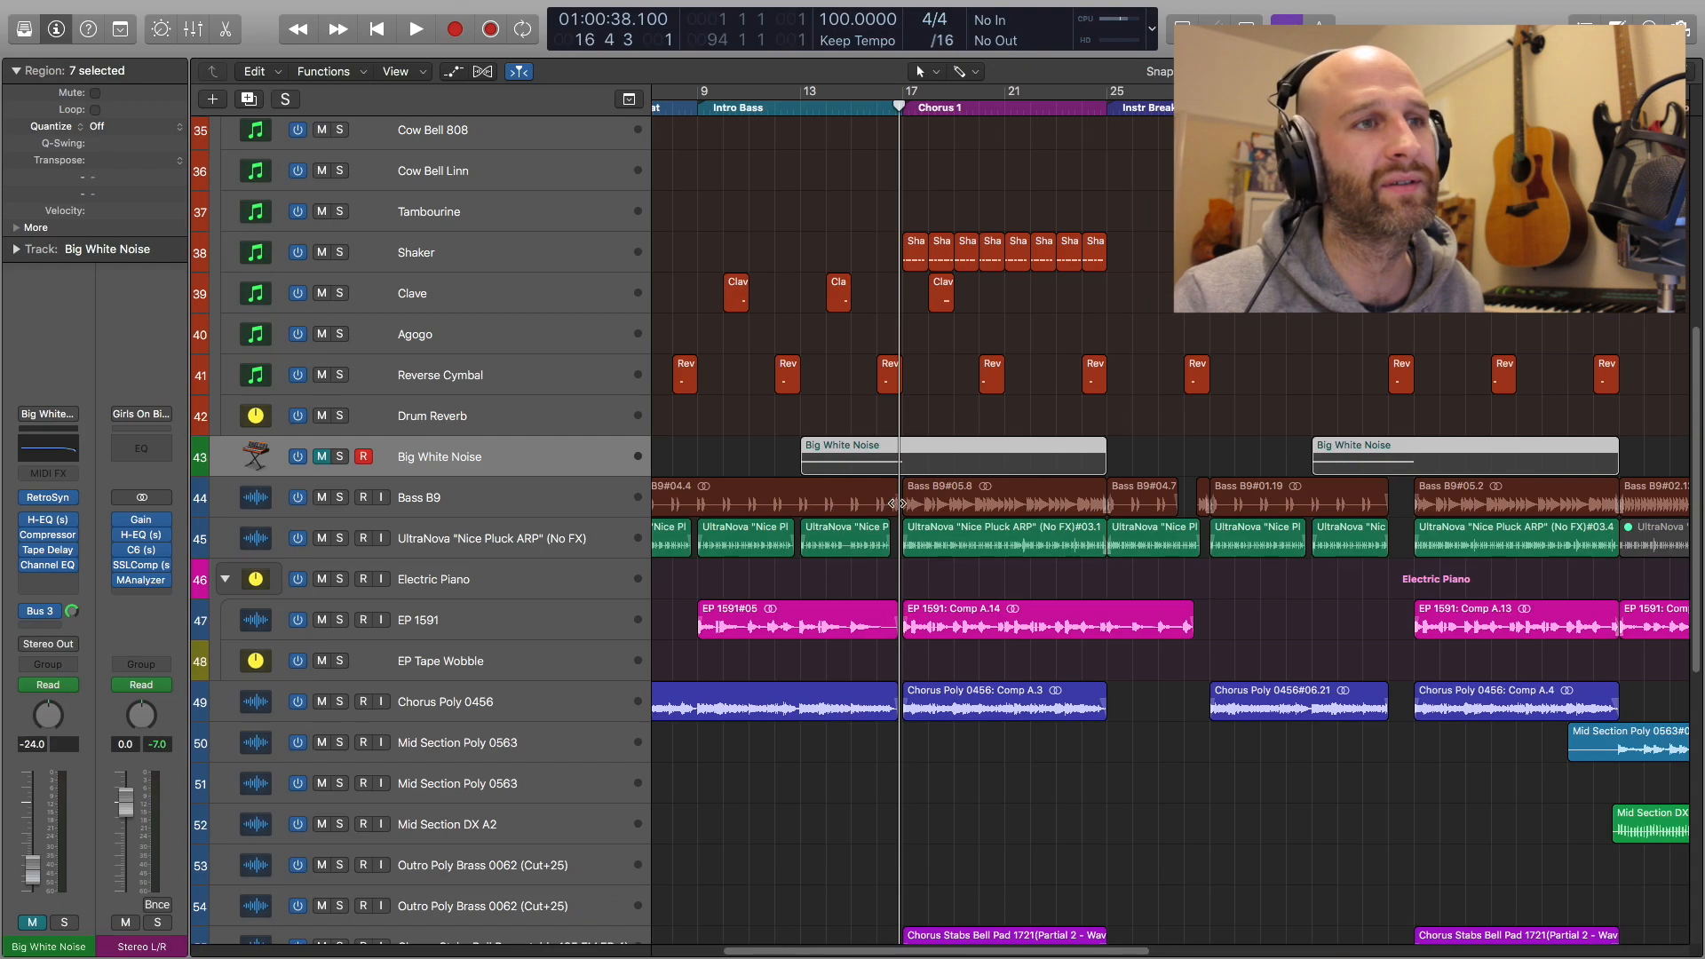
scroll(888, 514, up, 5)
scroll(888, 506, down, 3)
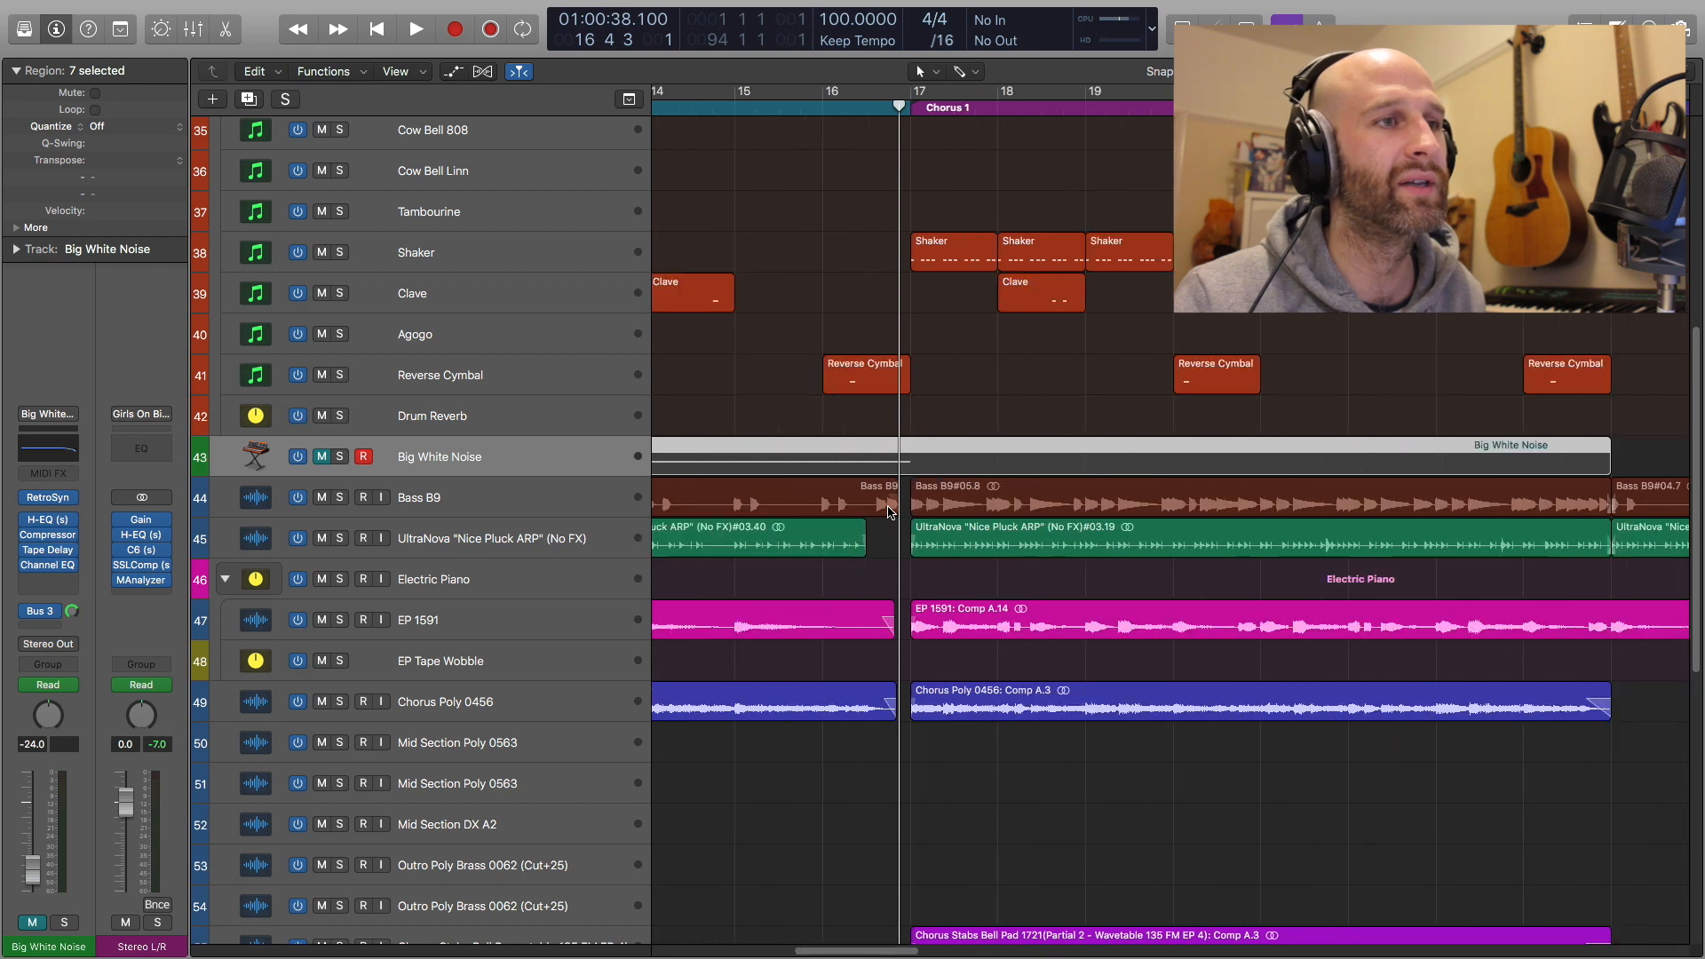
Rewind a few bars and play the full mix into Chorus 1 while bringing the lower synth, bell and lead tracks into view
key(comma)
key(comma)
key(comma)
key(comma)
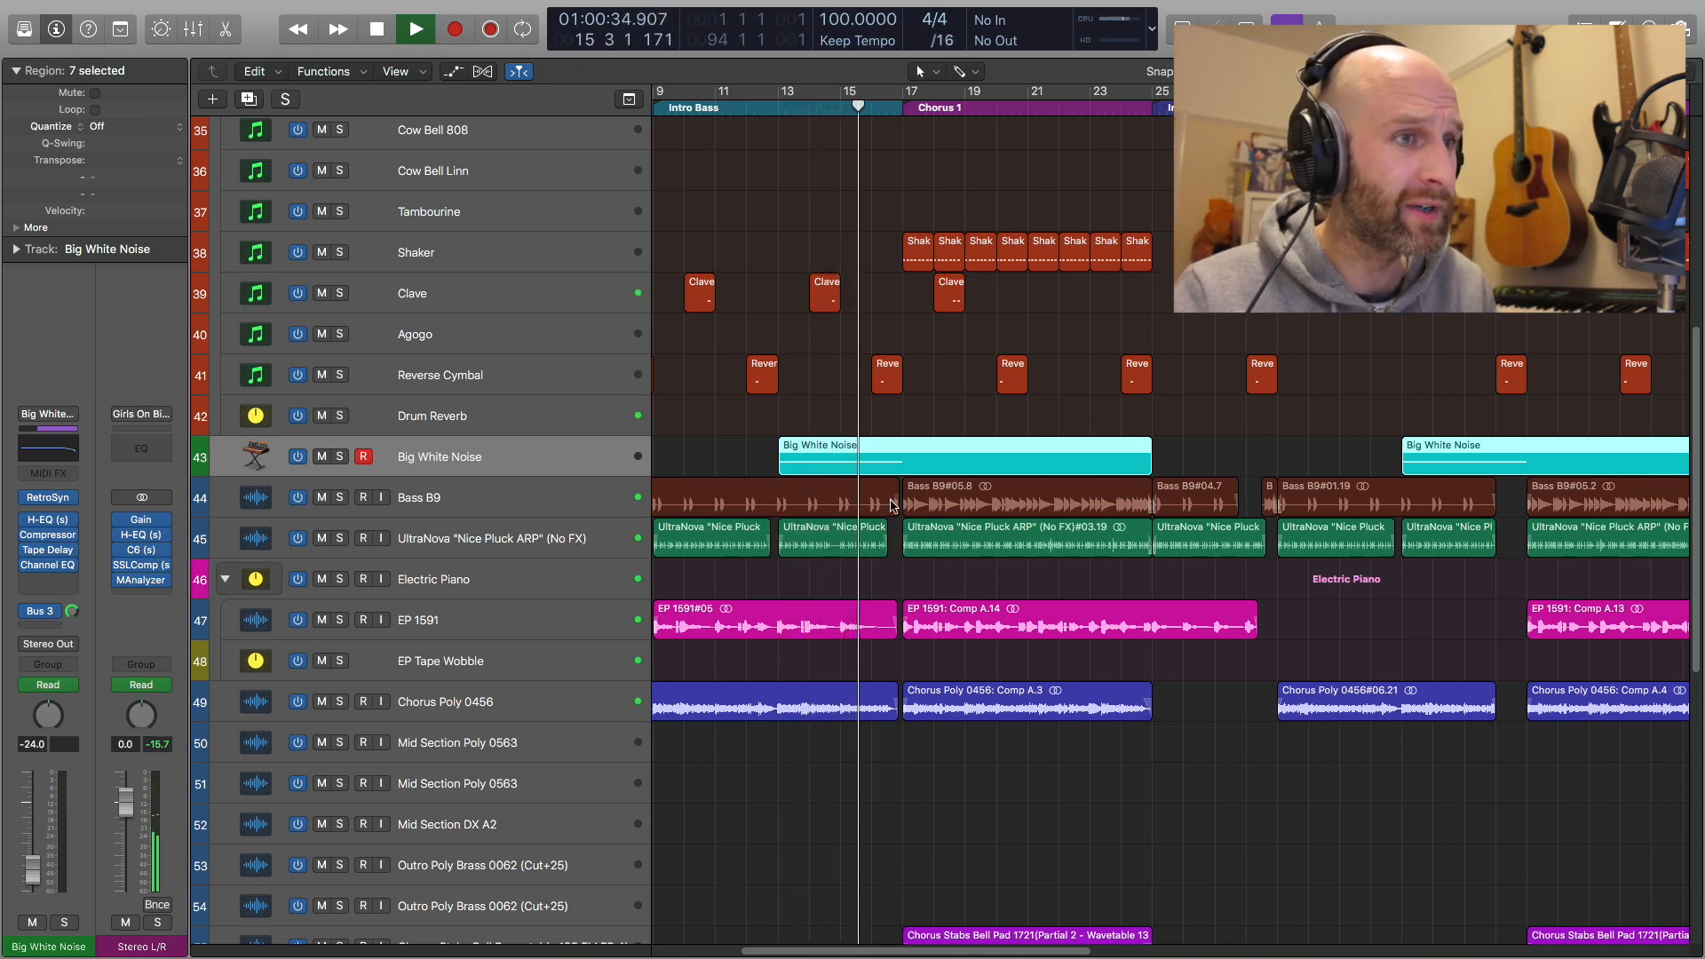
scroll(906, 508, down, 10)
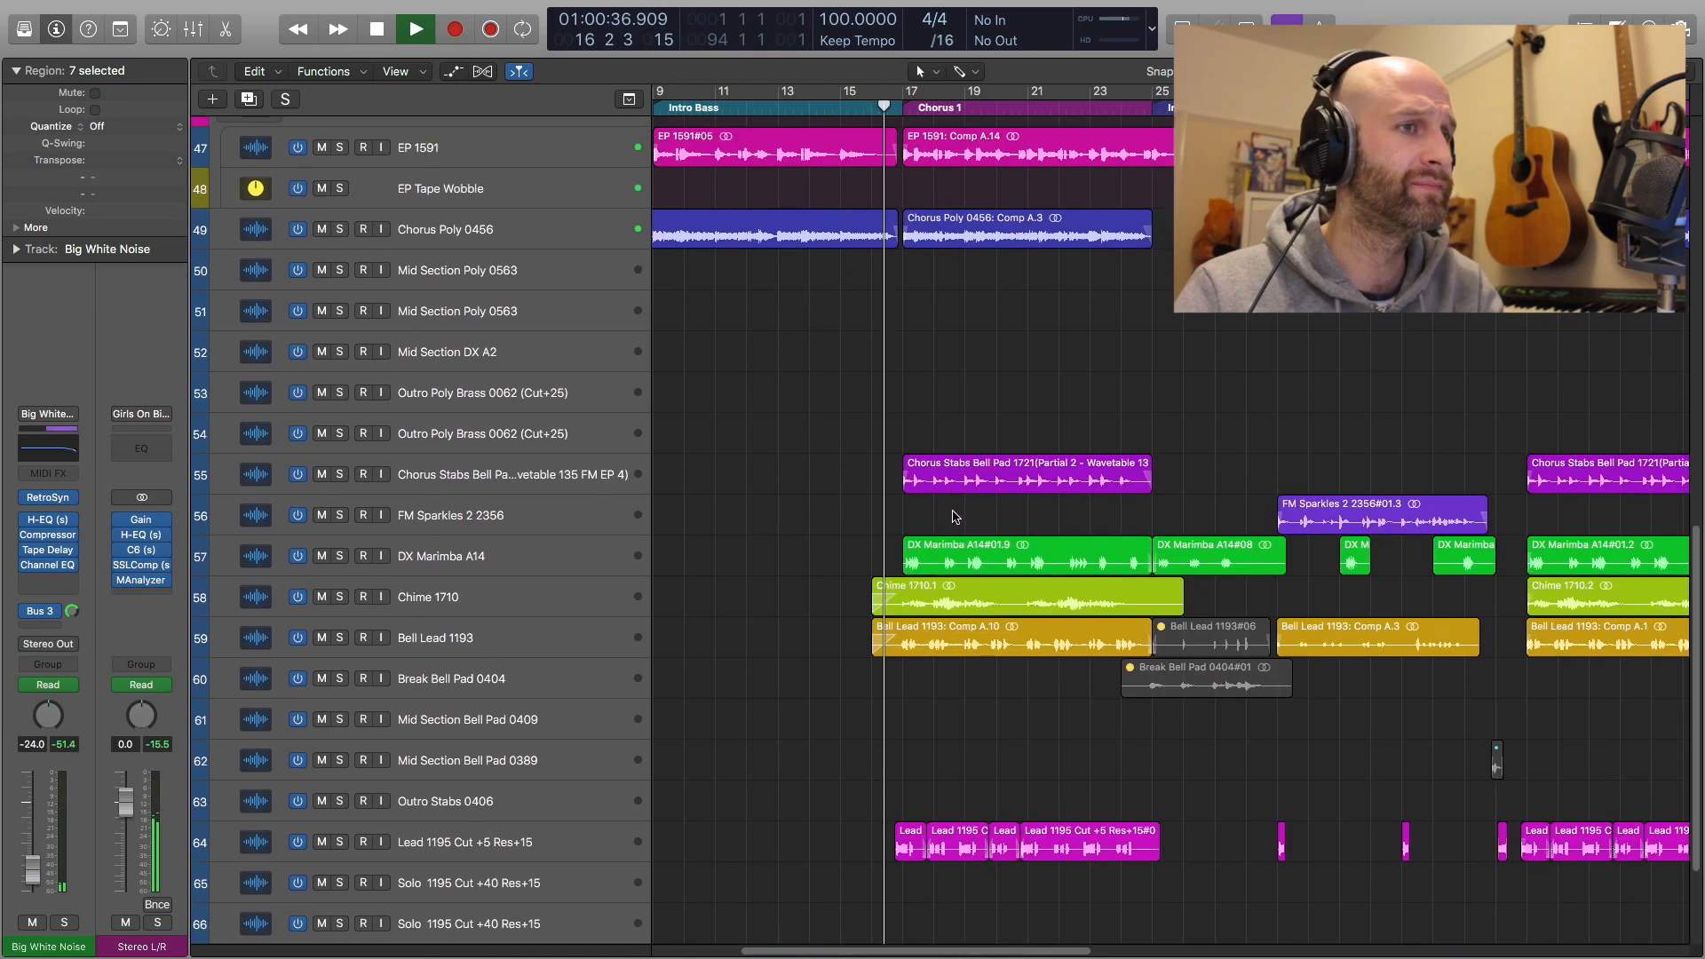
scroll(955, 517, down, 3)
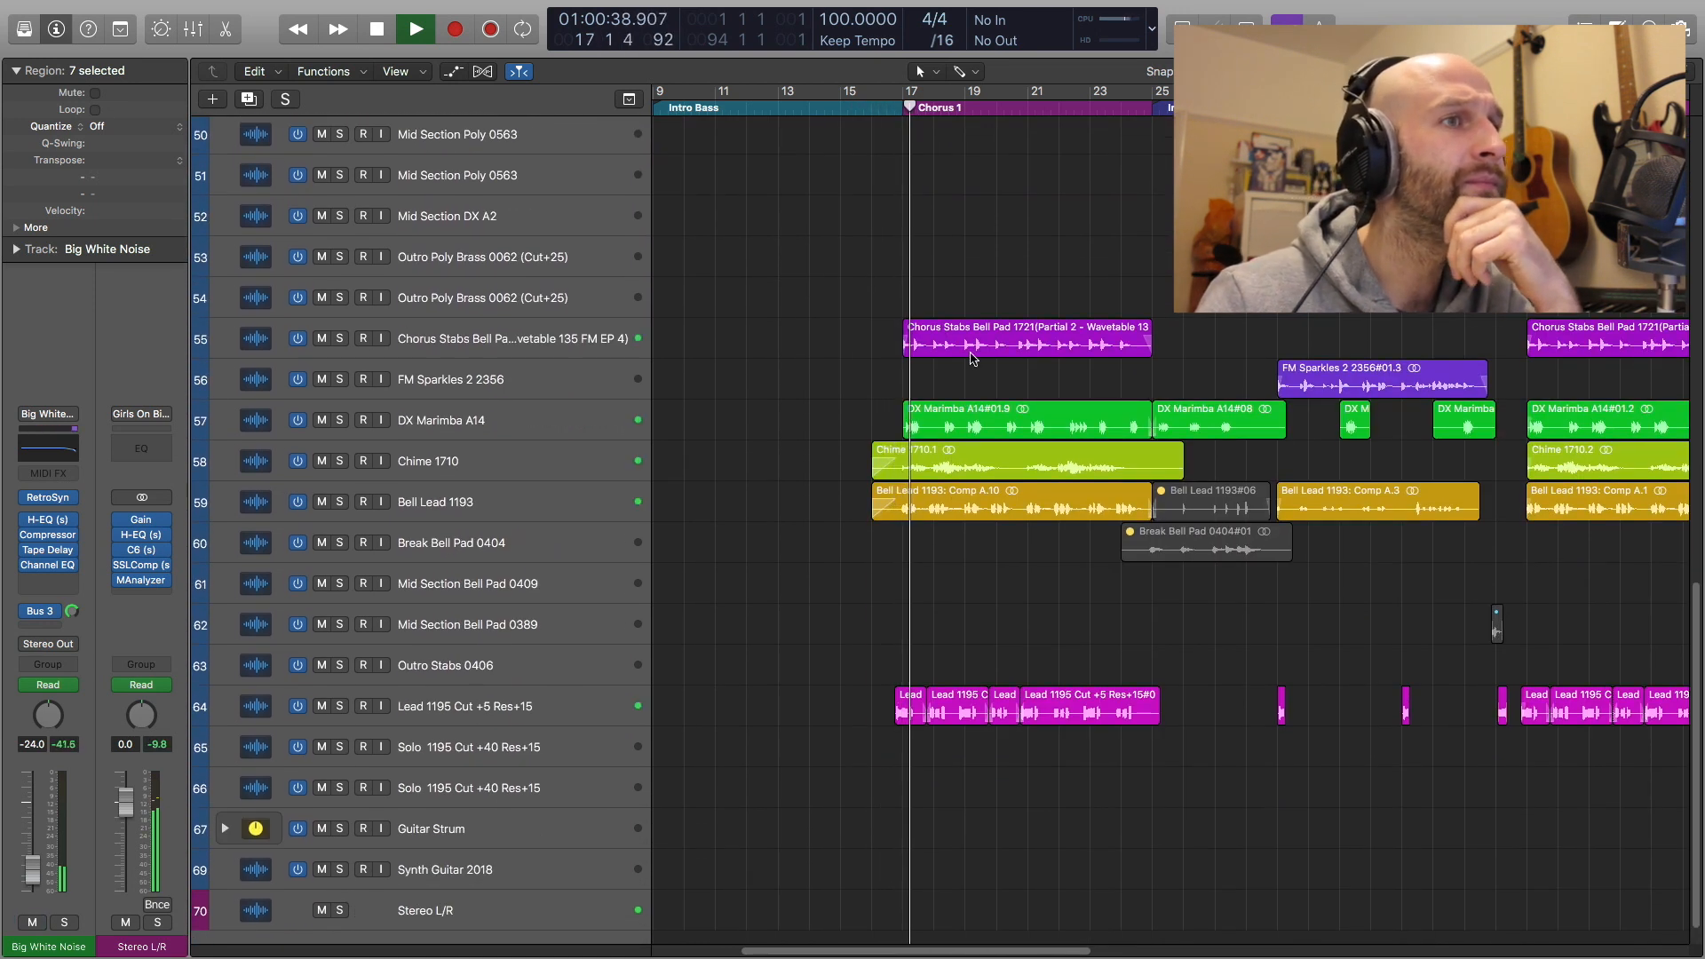
Listen to the Chorus Stabs Bell Pad track soloed during Chorus 1, clear its solo and stop playback
click(339, 340)
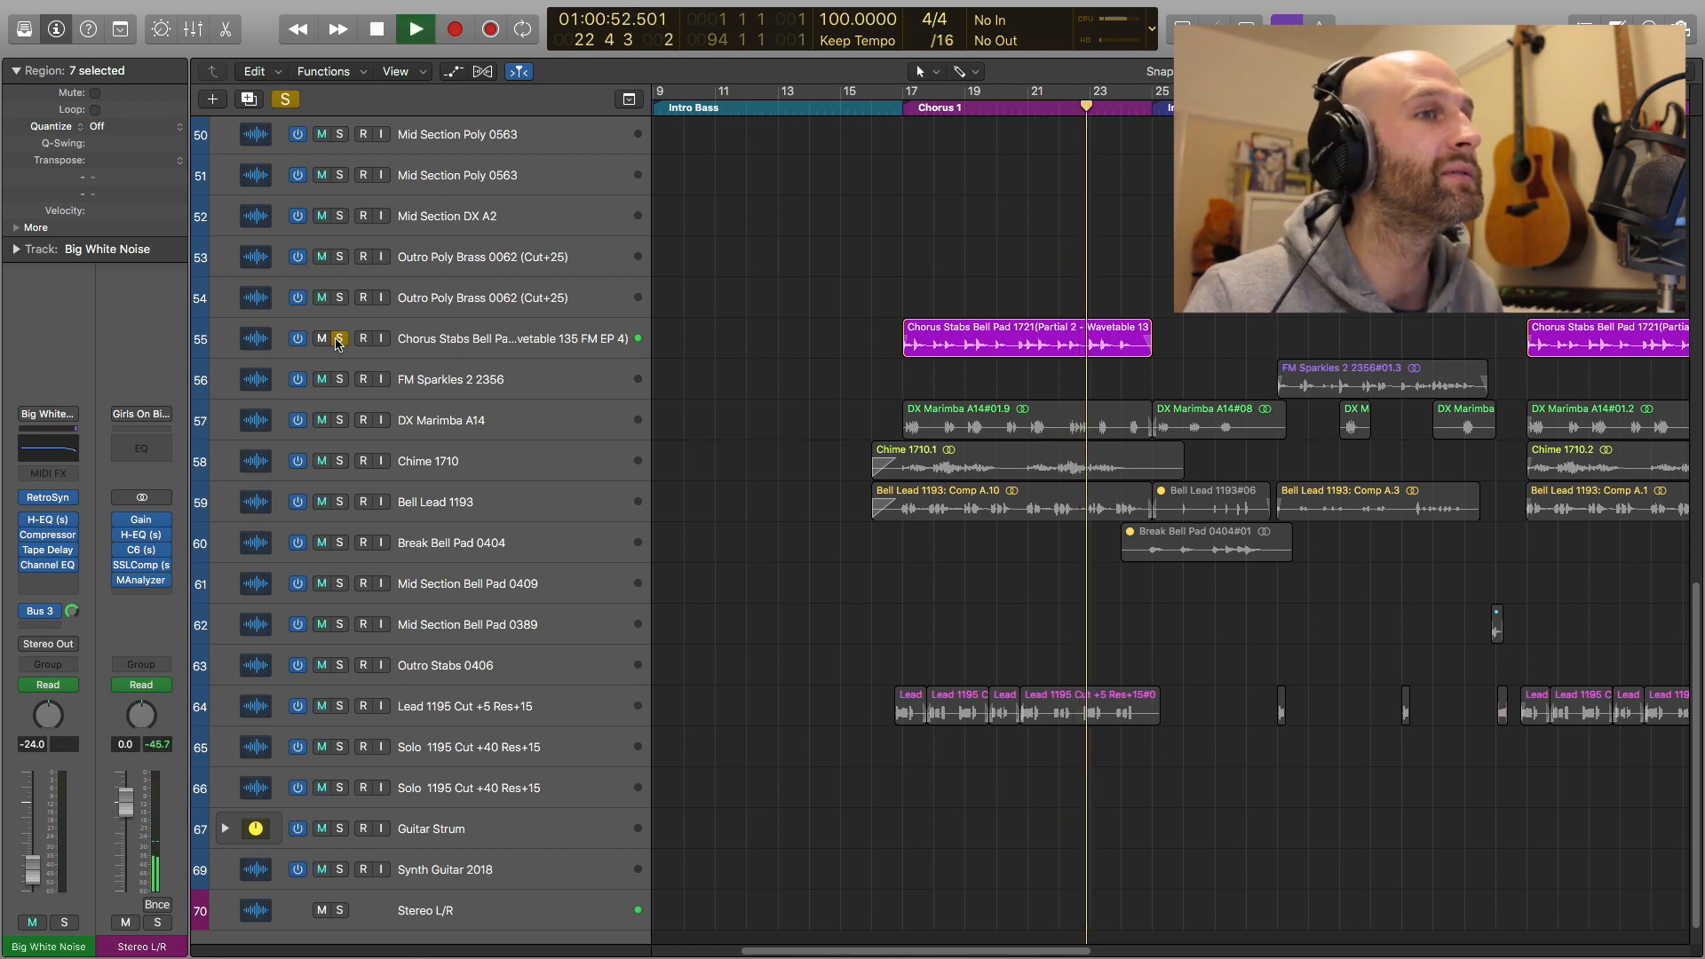
click(339, 340)
key(space)
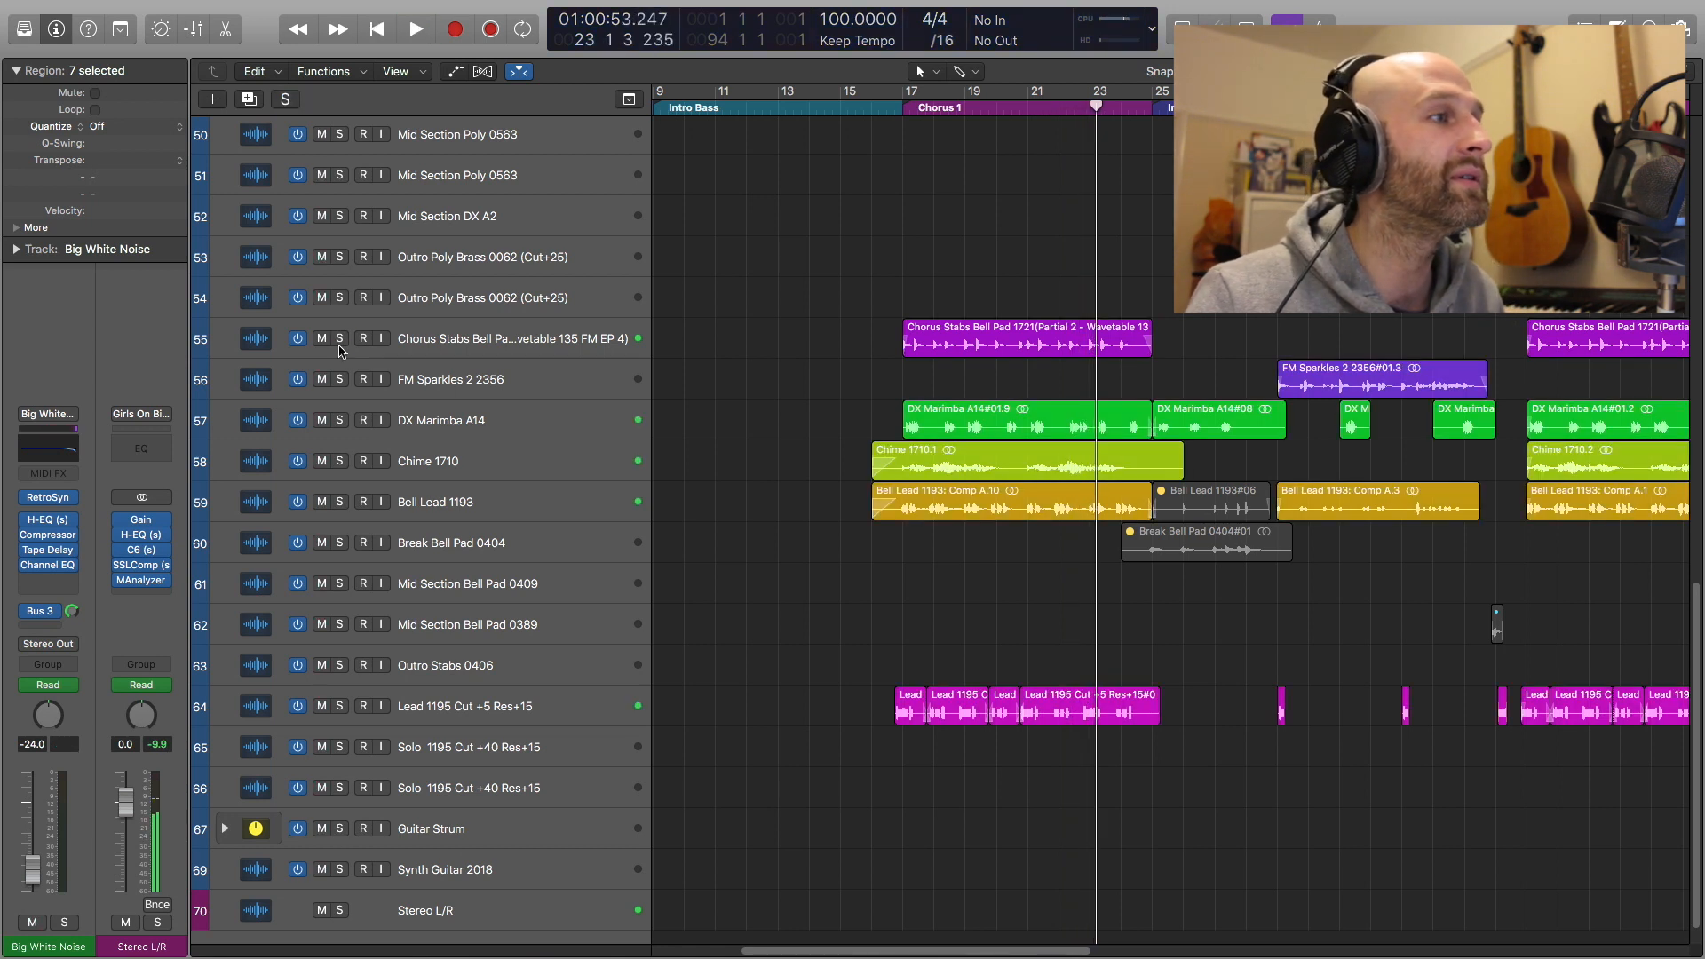
Solo the DX Marimba A14 track, rewind and play it in Chorus 1, and clear its solo after stopping
click(339, 420)
key(comma)
key(comma)
key(comma)
key(comma)
key(comma)
key(comma)
key(space)
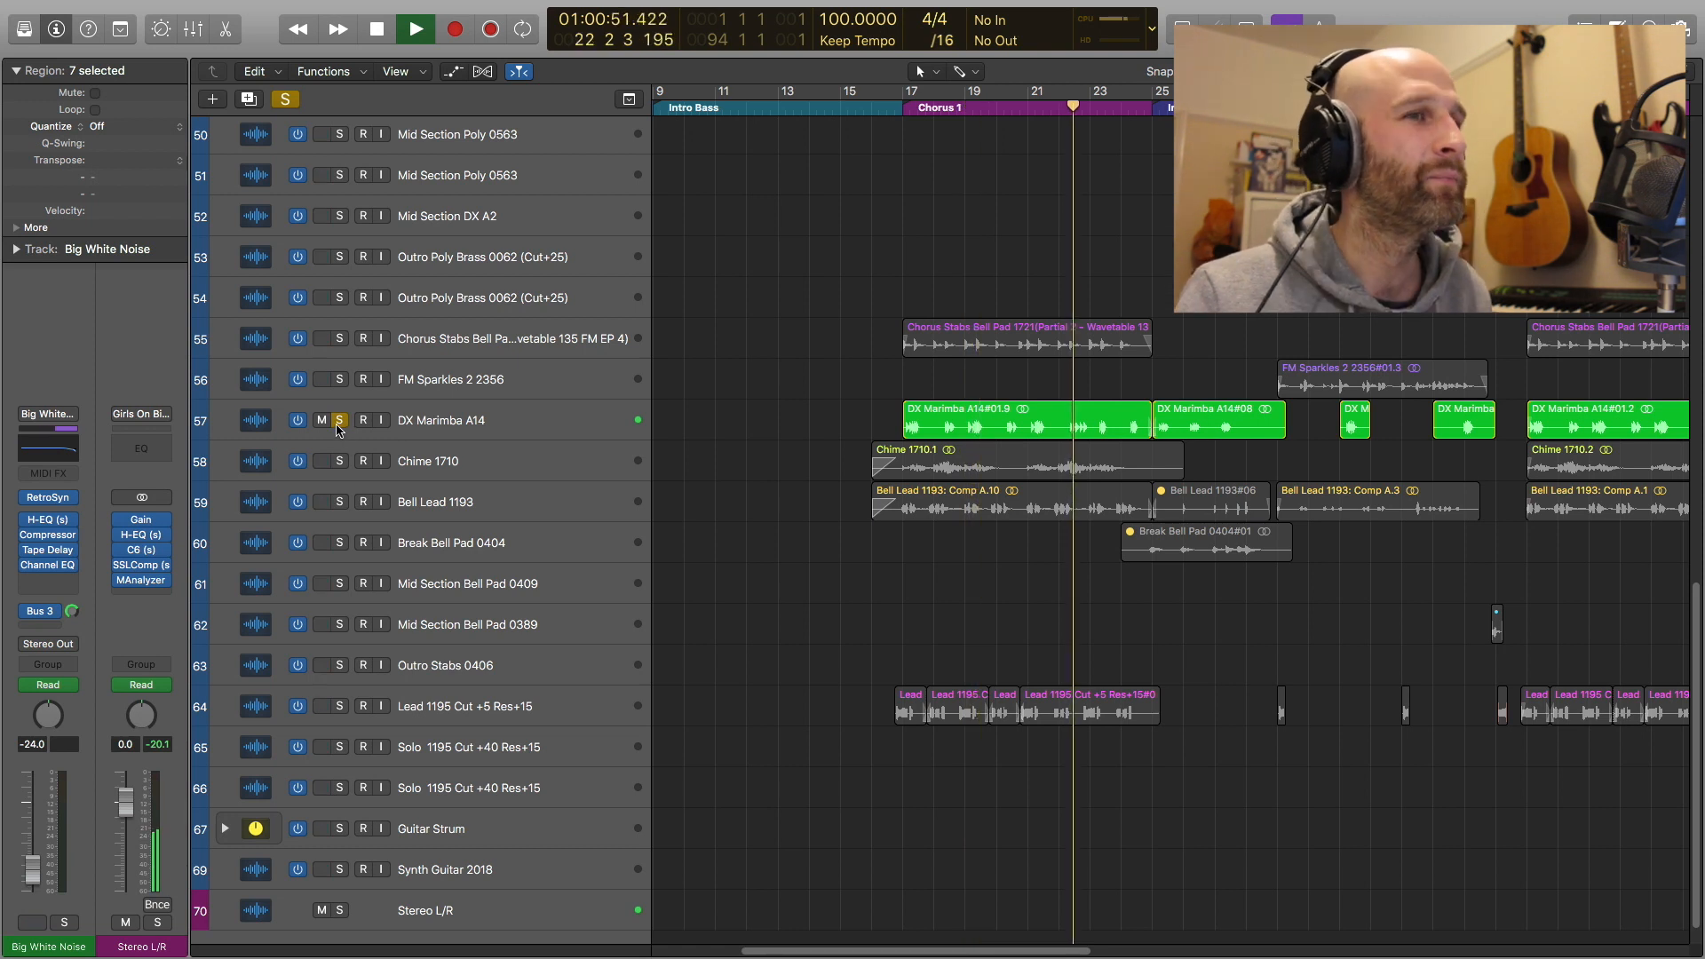
key(space)
click(339, 424)
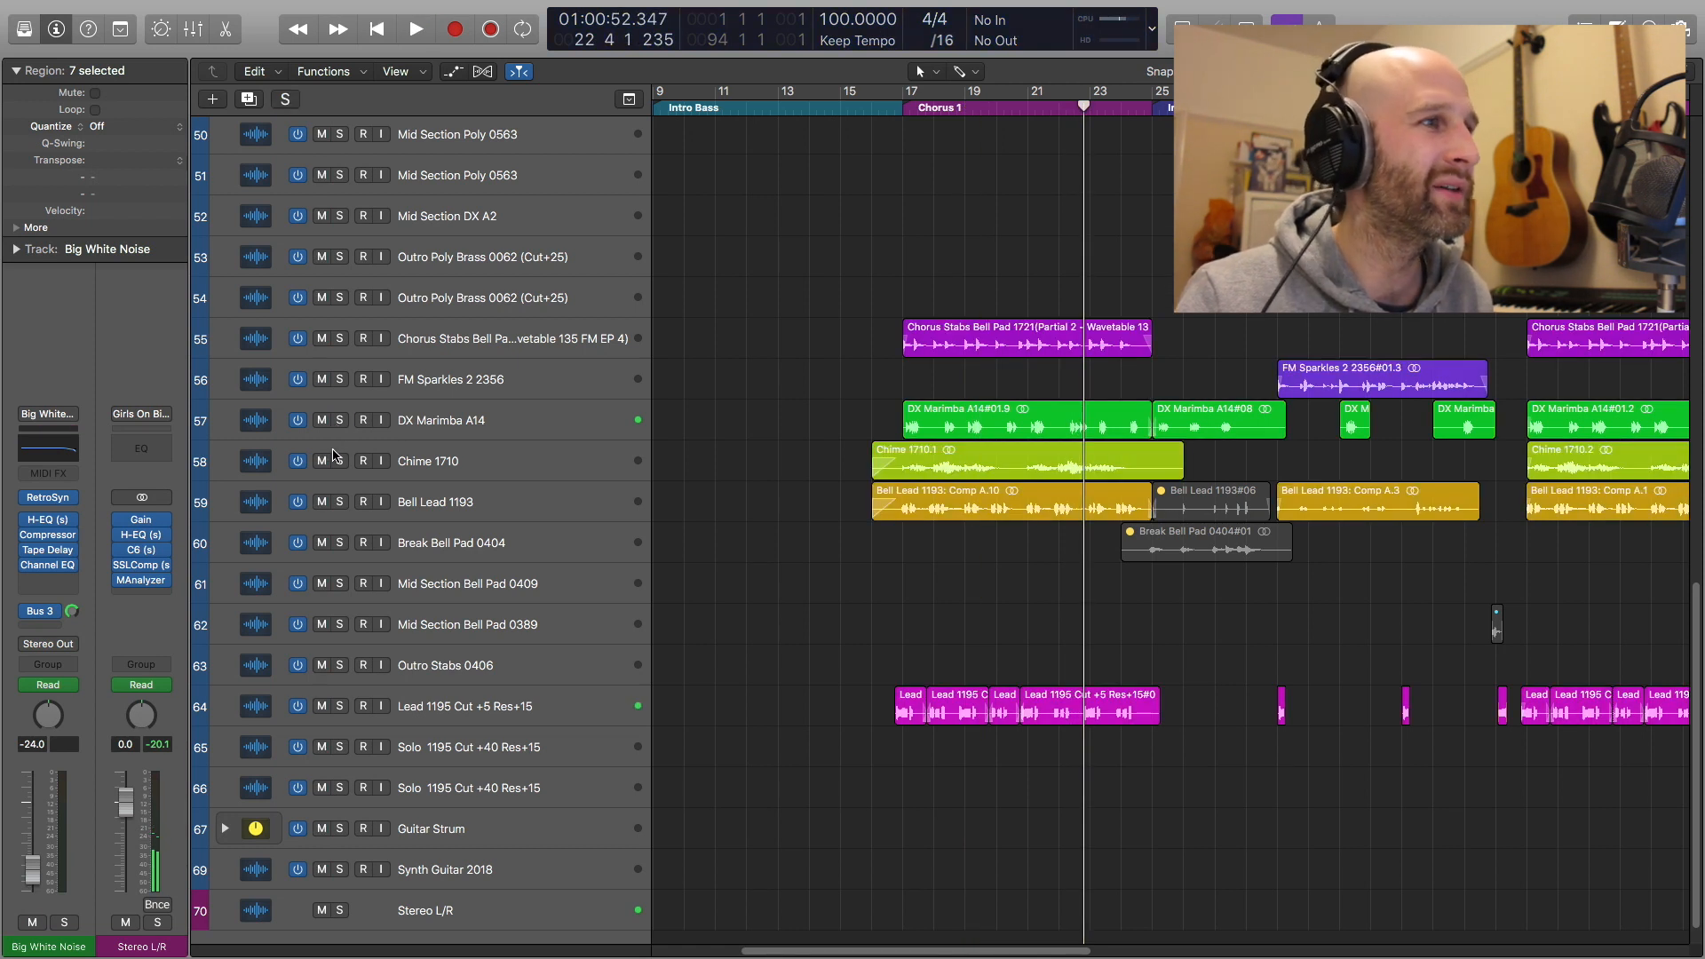
Solo the Chime 1710 track and play it from the start of Chorus 1 at bar 17
click(338, 461)
key(comma)
key(comma)
key(comma)
key(comma)
key(comma)
key(comma)
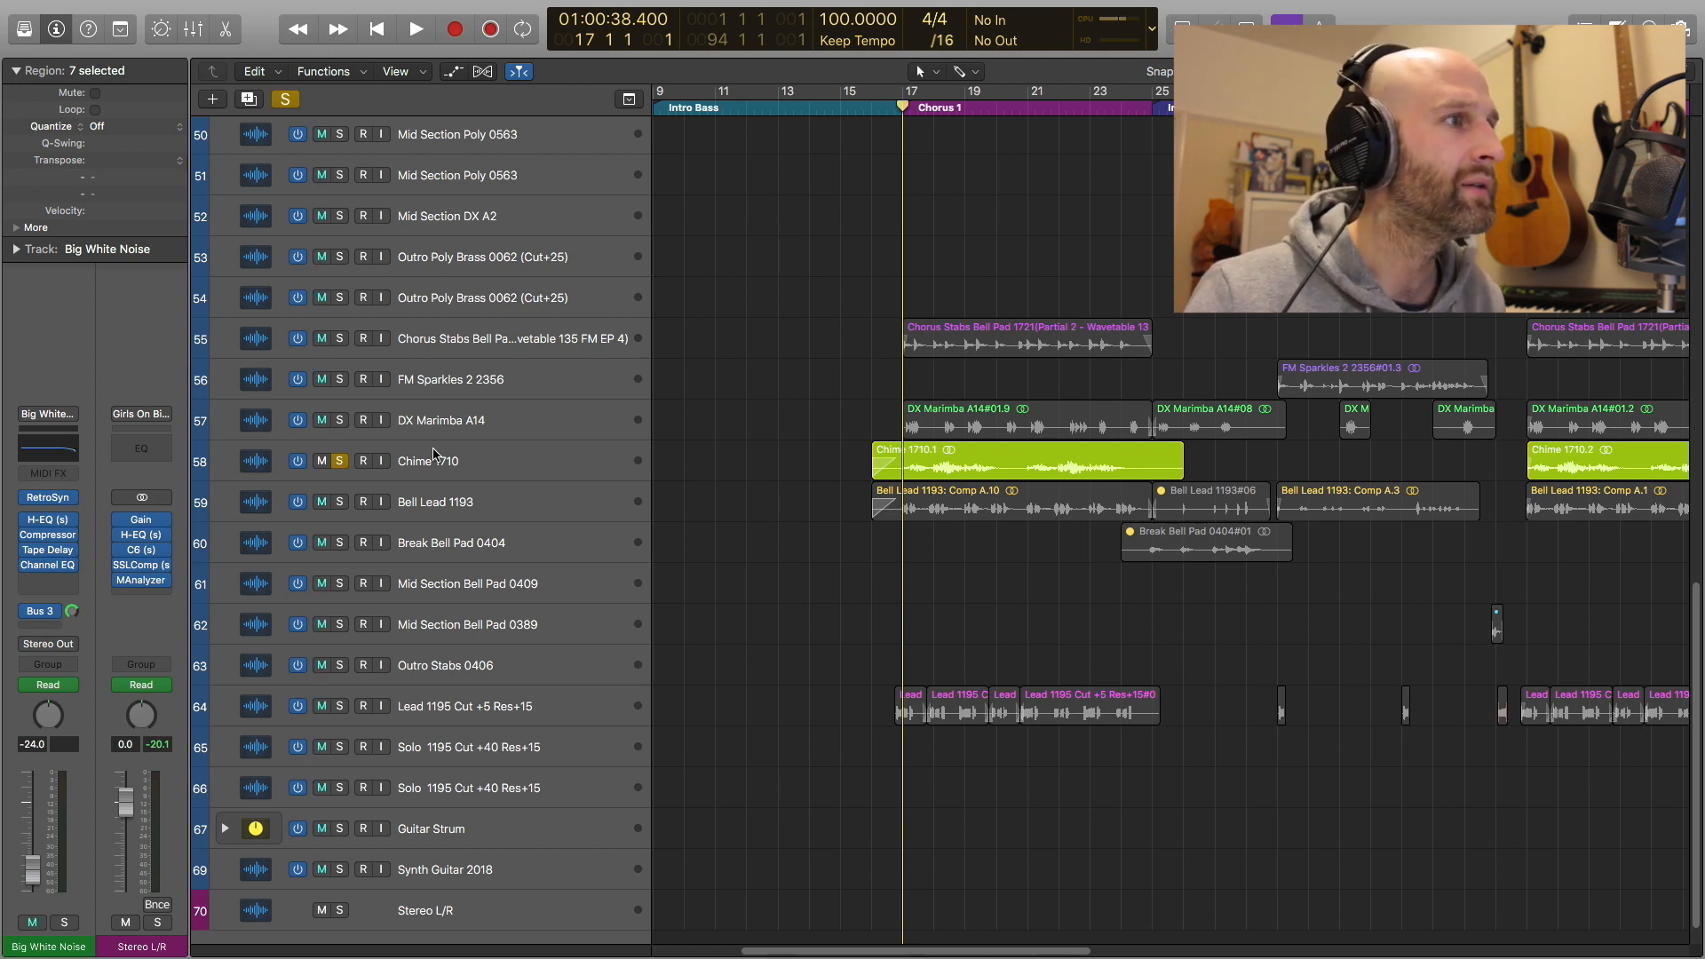
key(space)
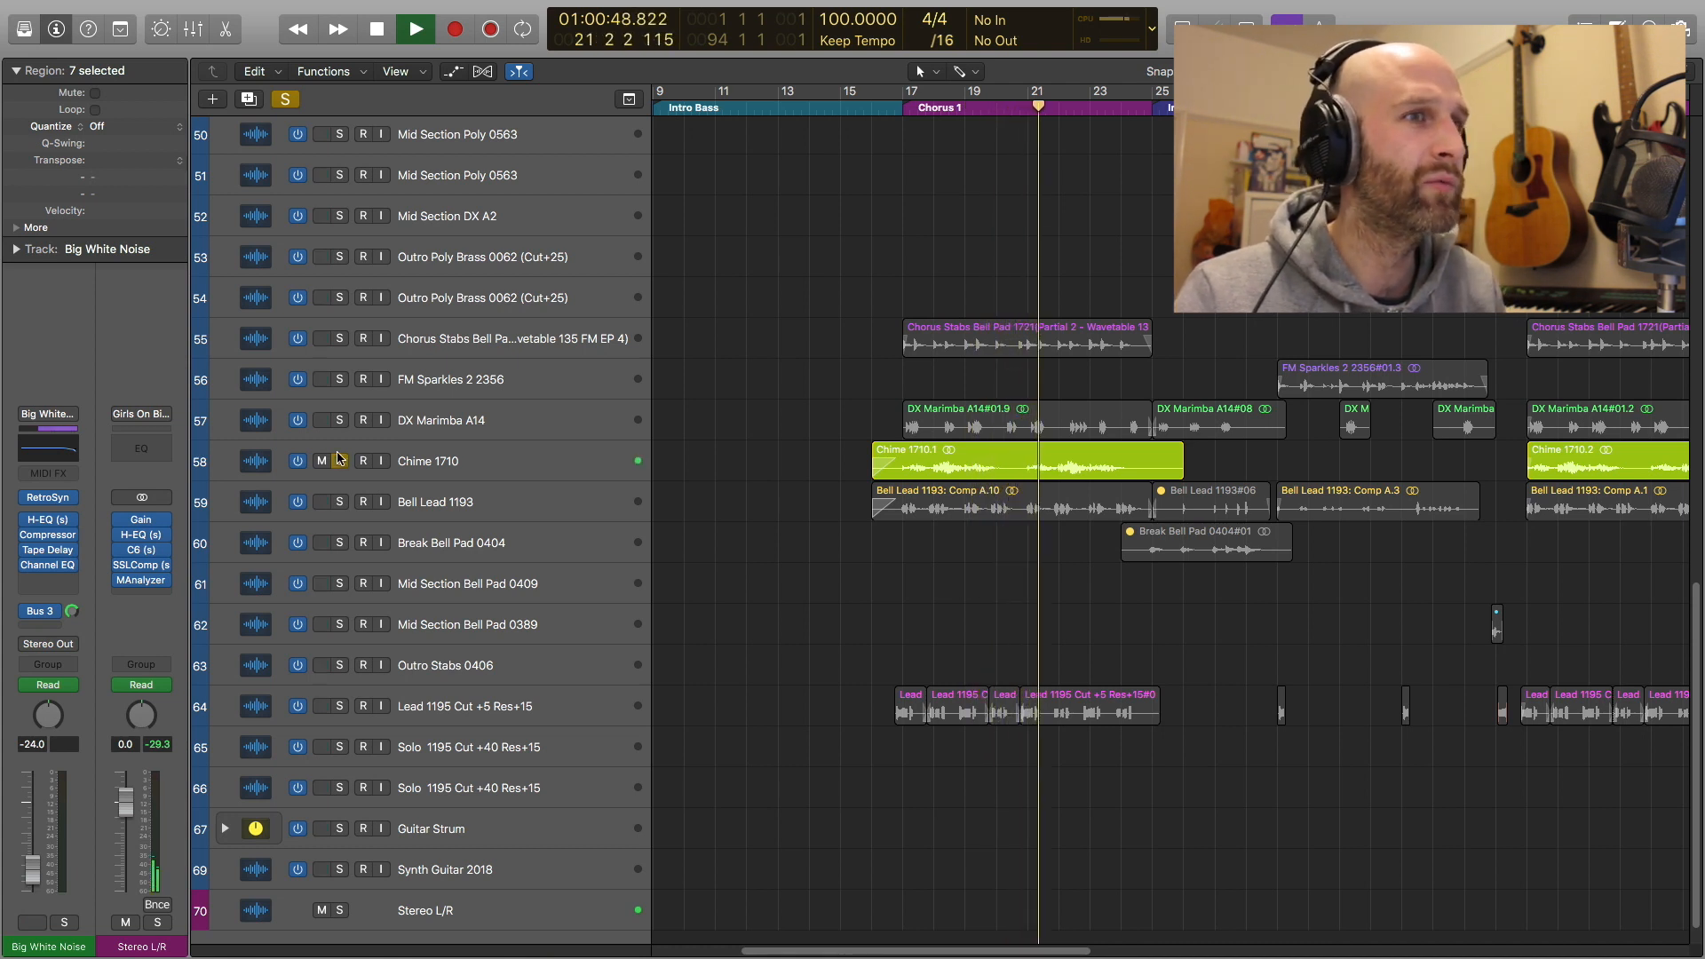
Solo DX Marimba and Chorus Stabs alongside Chime 1710, replay from bar 17, and remove the marimba's solo during playback
click(339, 420)
click(340, 340)
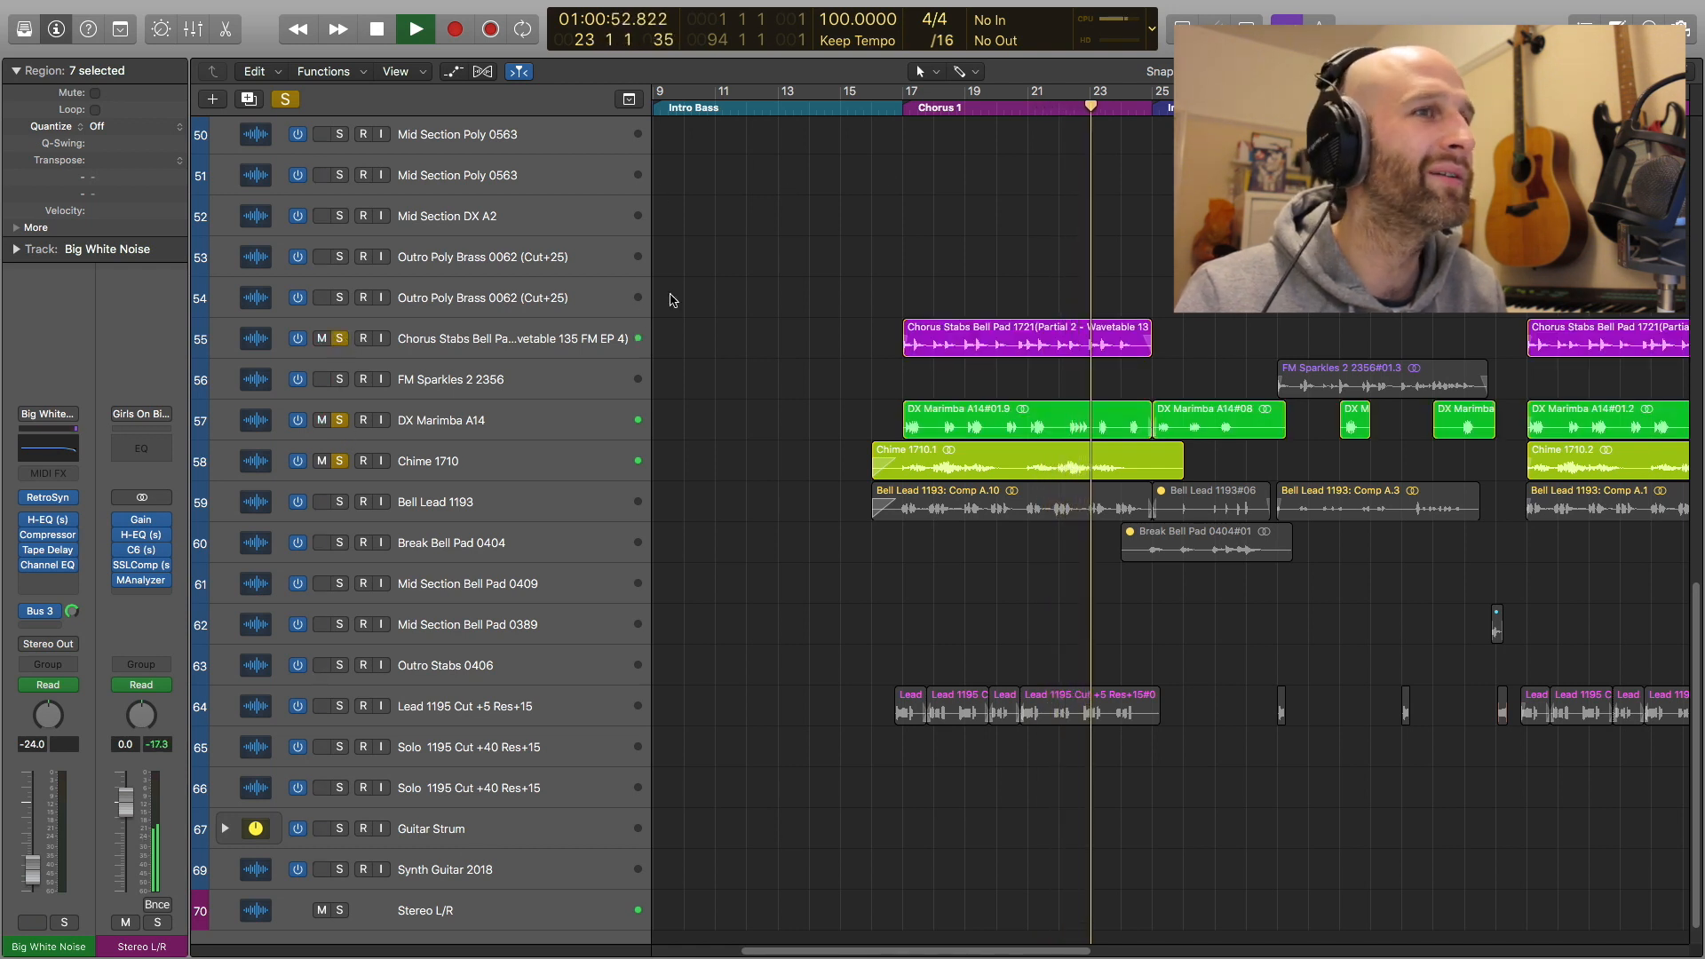
key(space)
drag(897, 95, 903, 95)
key(space)
click(344, 423)
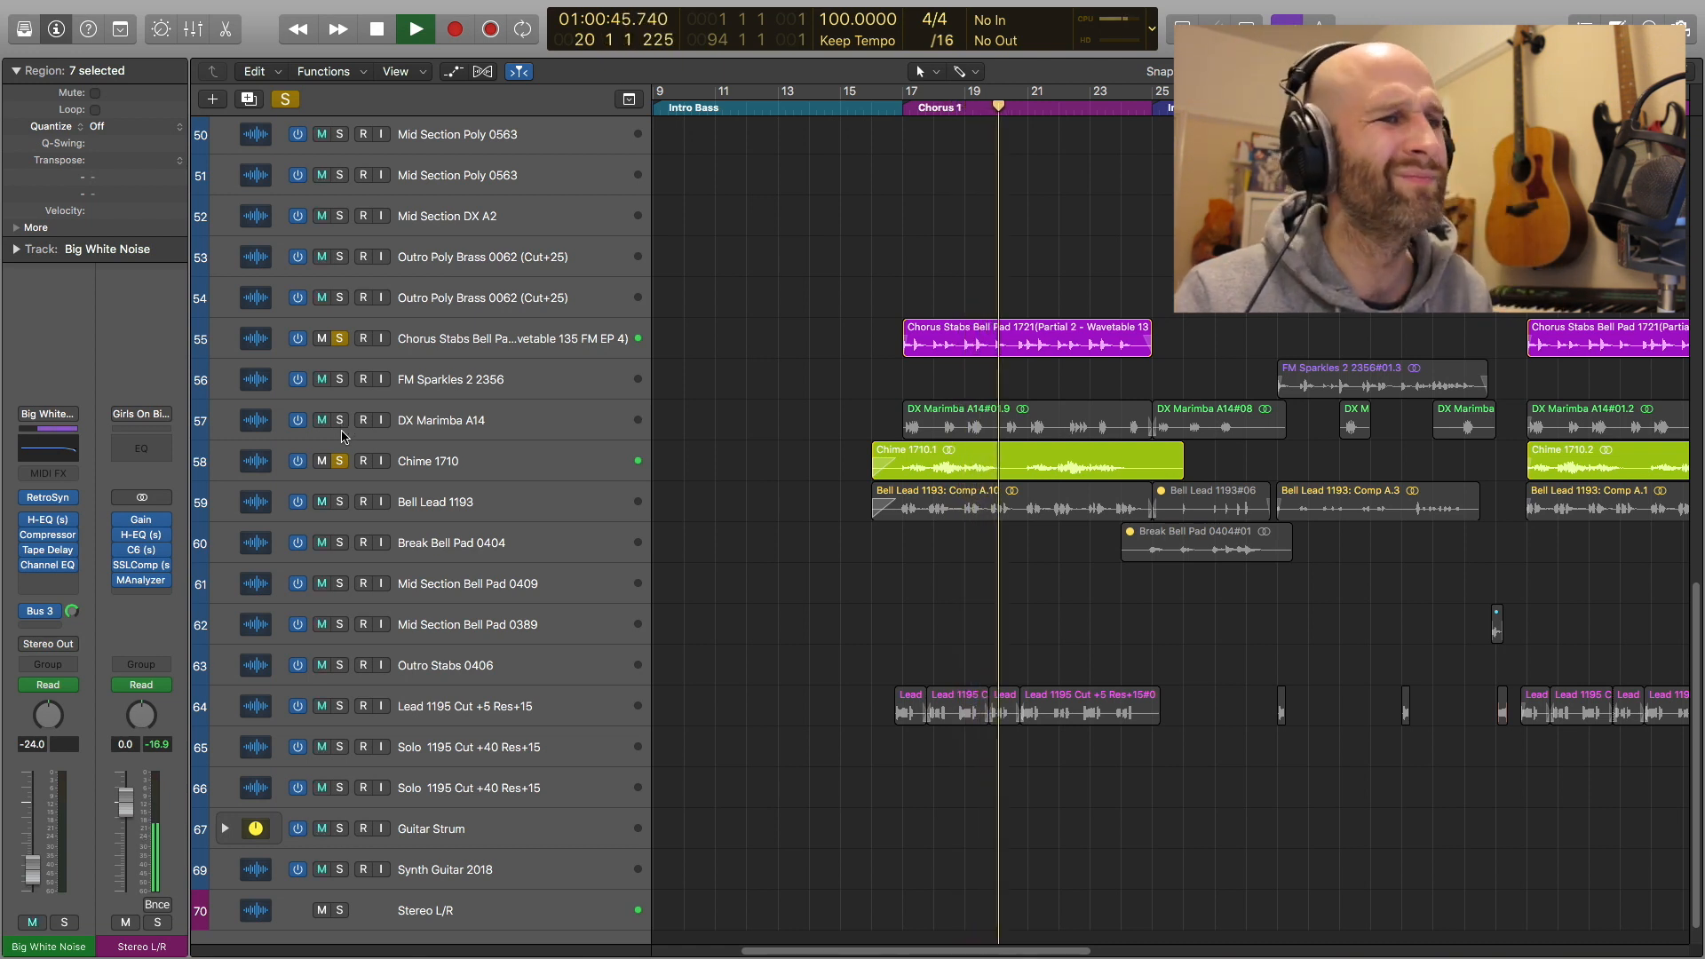
Add Bell Lead 1193 to the soloed Chorus Stabs and Chime tracks and play briefly from bar 18
click(341, 503)
key(comma)
key(comma)
key(comma)
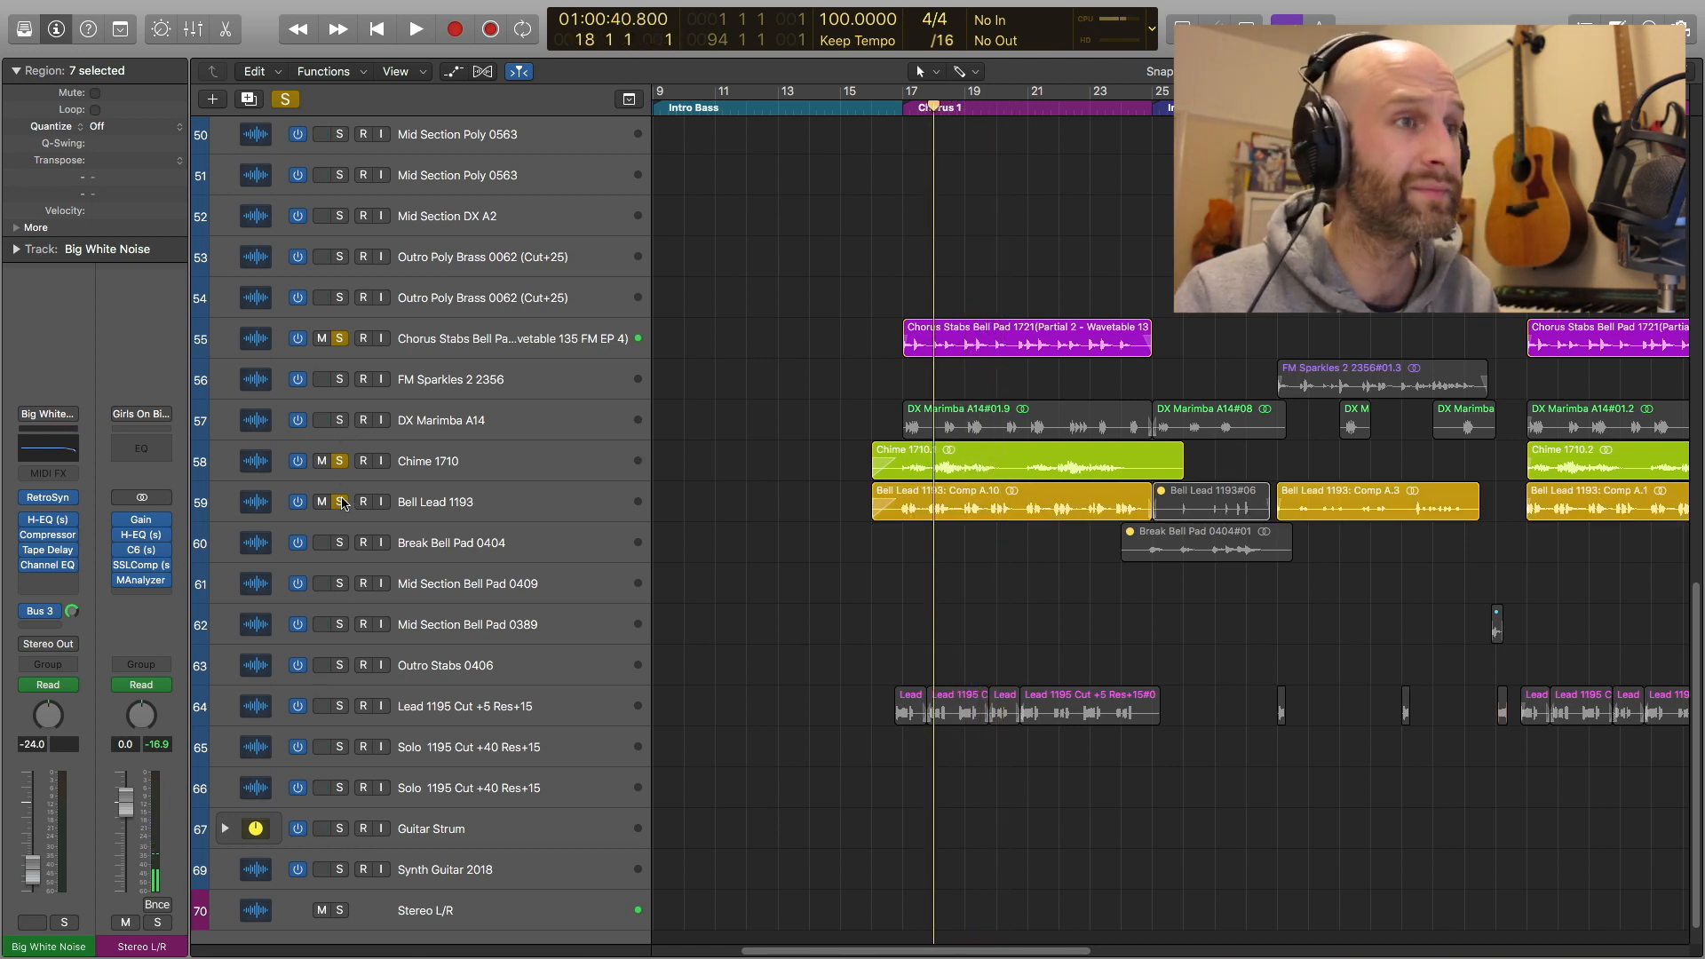
key(space)
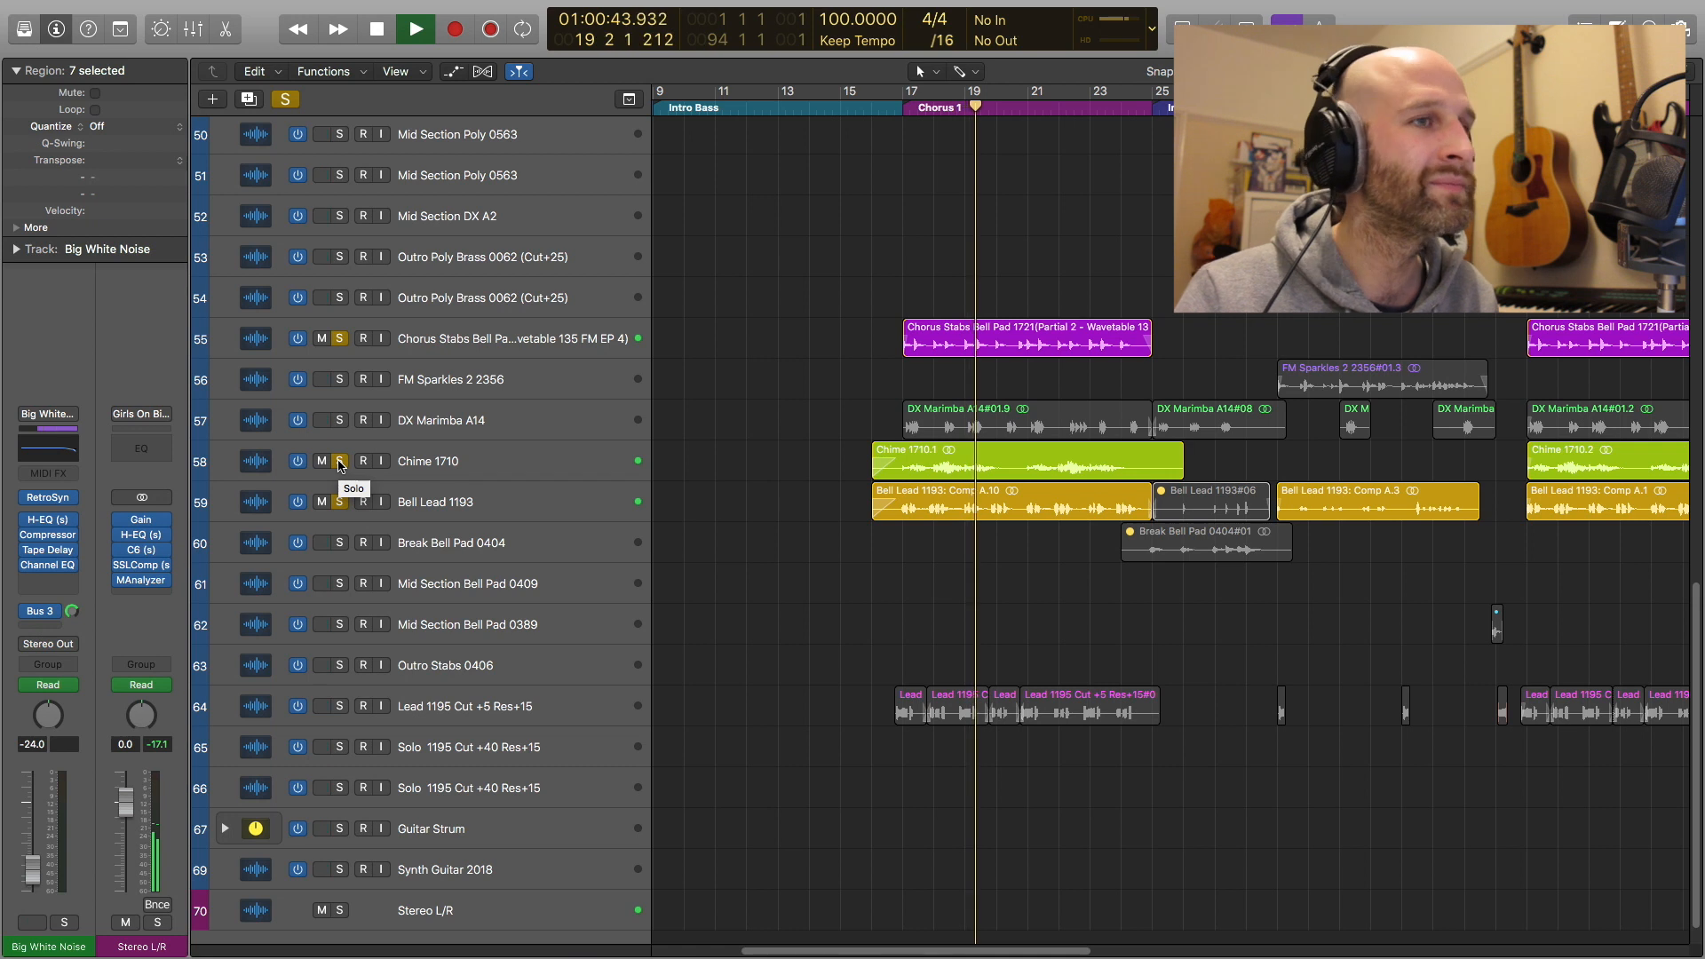
key(space)
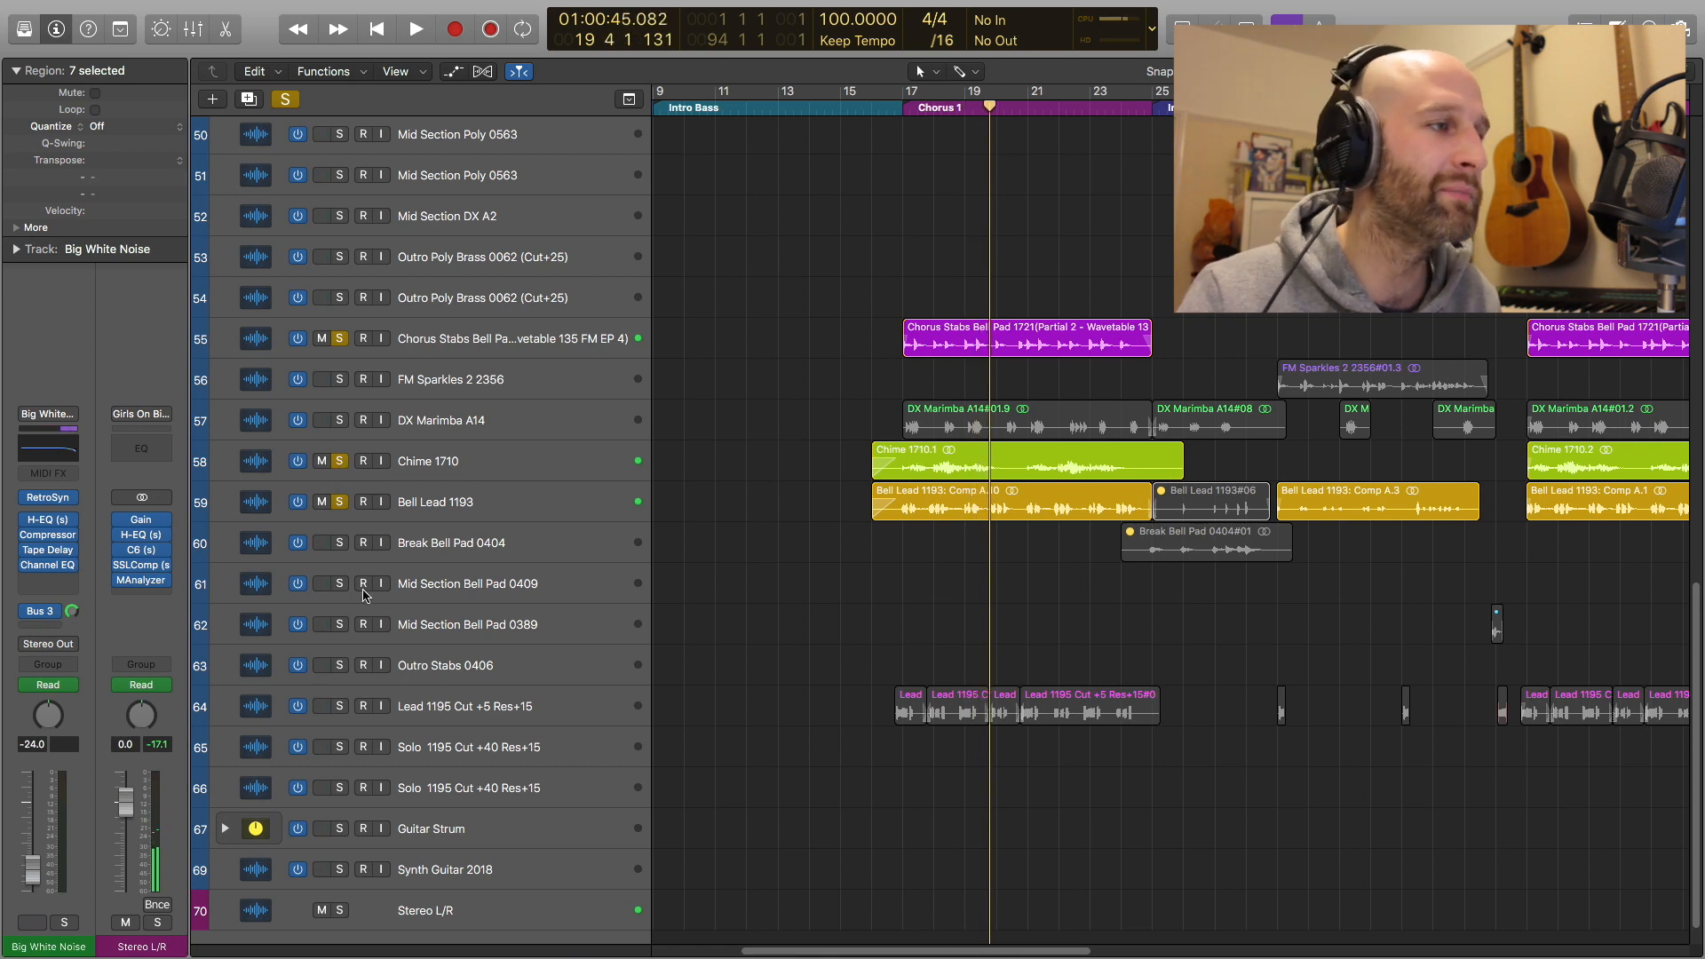
Add the Lead 1195 Cut +5 Res+15 track to the solos, rewind three bars, and unsolo Chime and Chorus Stabs during playback
click(339, 708)
key(comma)
key(comma)
key(comma)
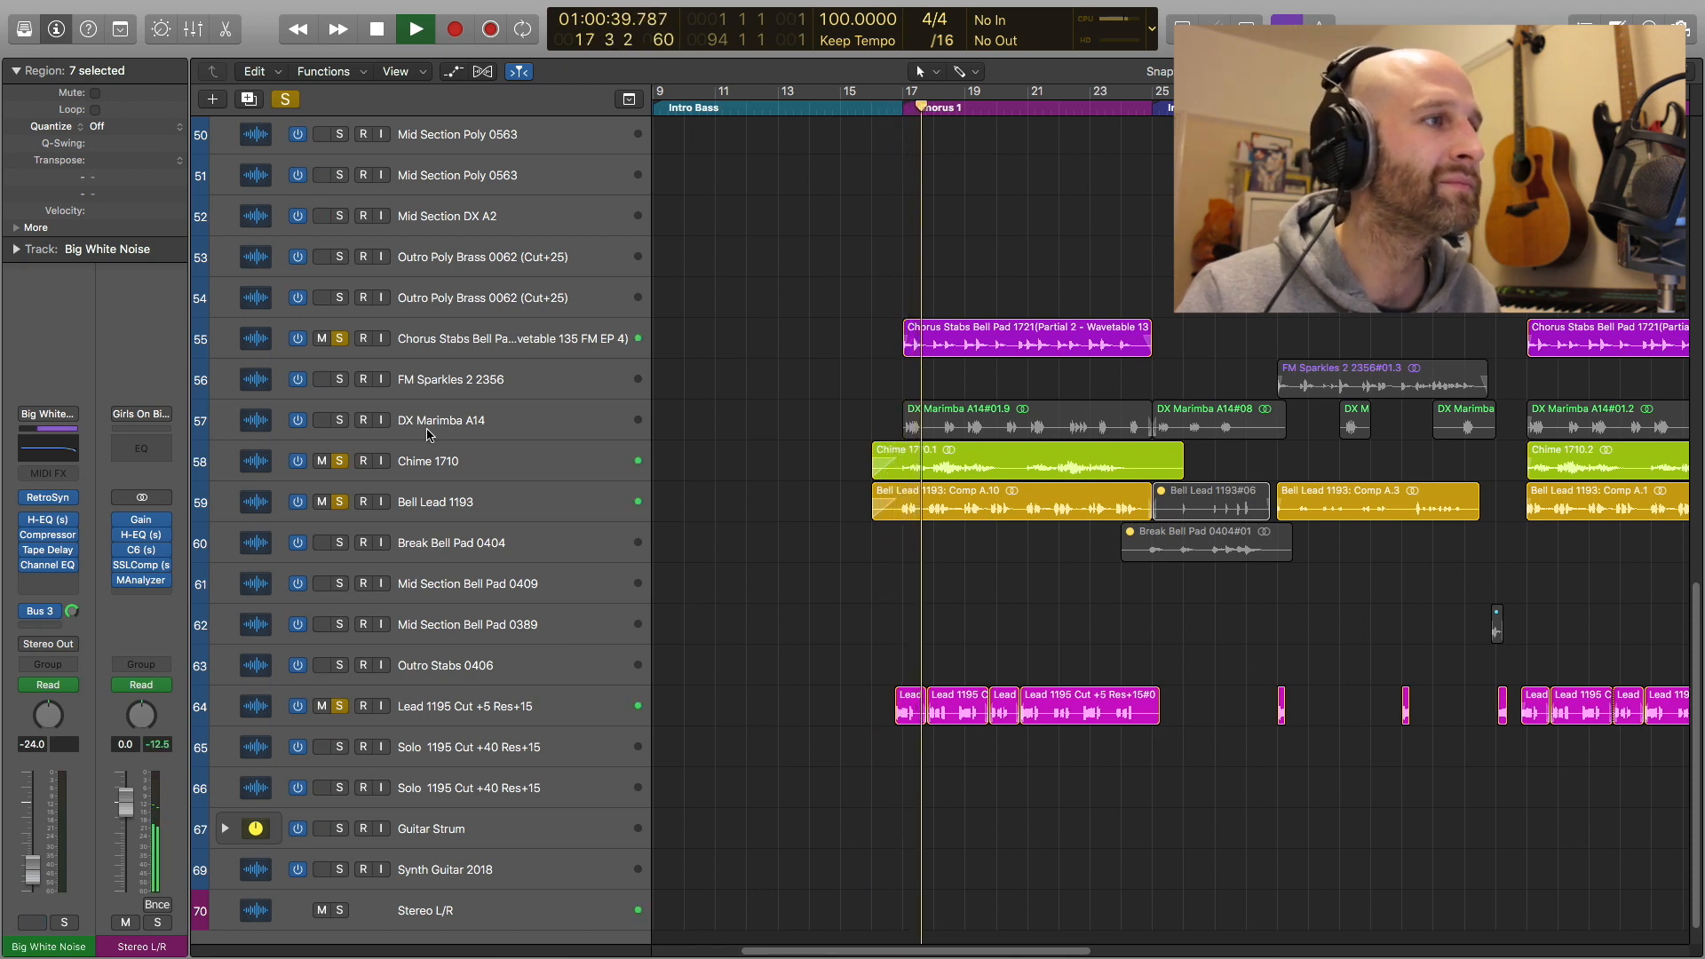
click(339, 461)
click(339, 339)
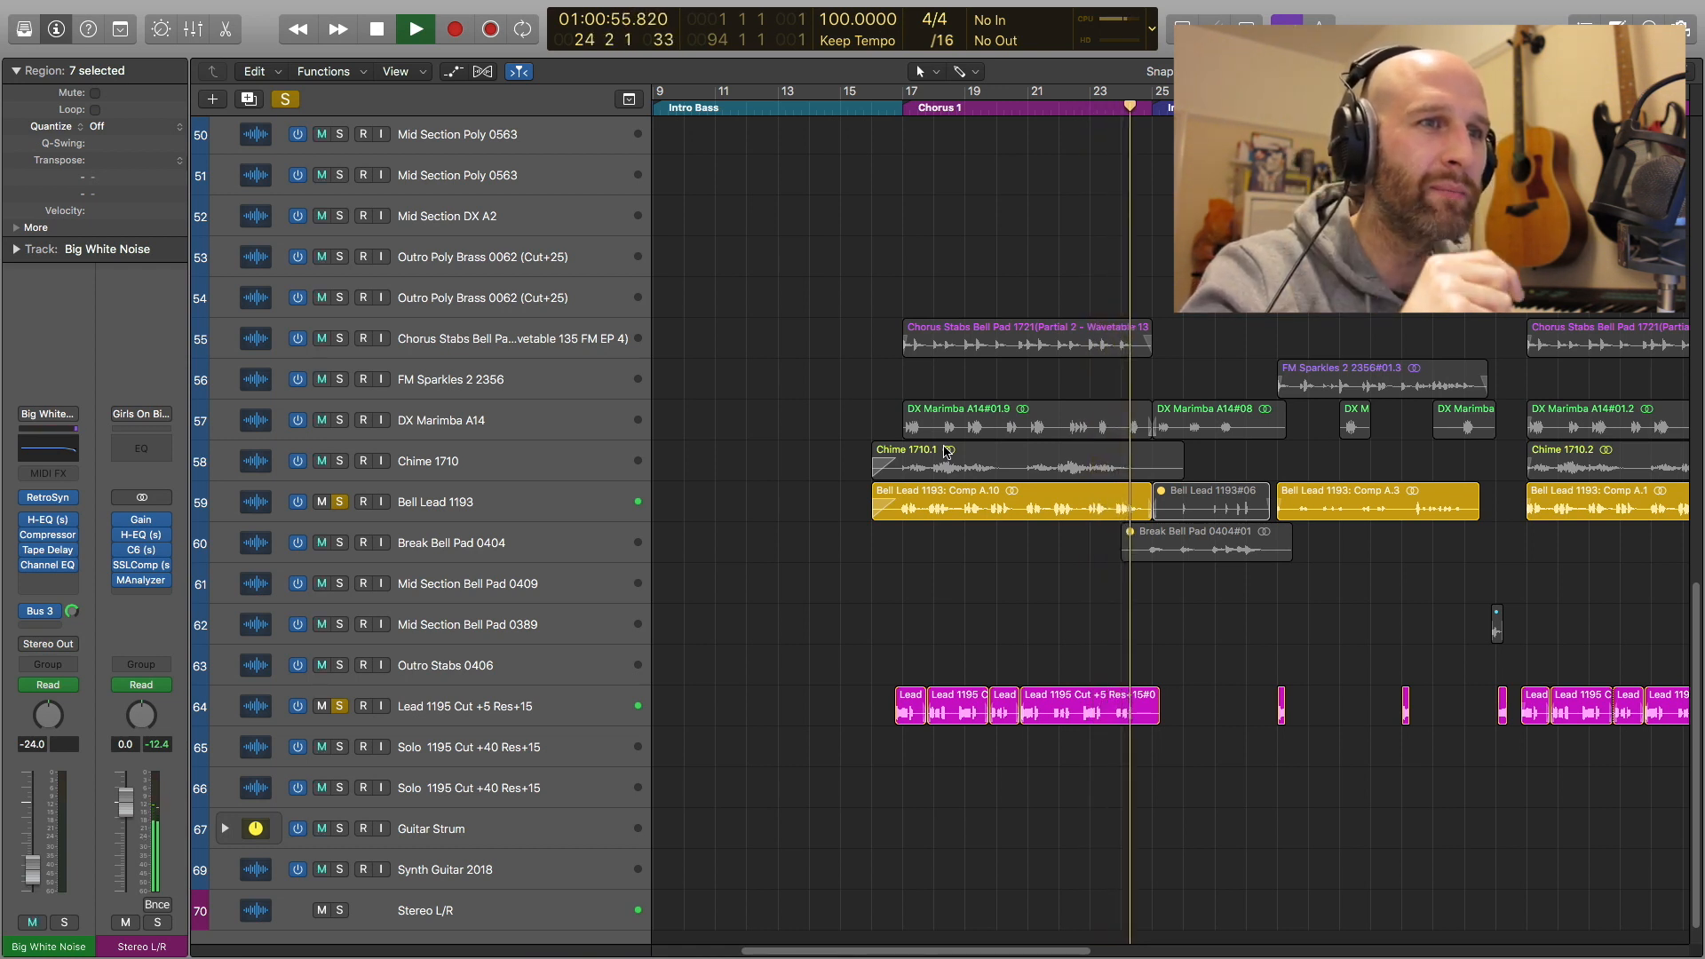
Rewind to bar 16 and play the soloed Bell Lead 1193 and Lead 1195 tracks through Chorus 1
key(comma)
key(comma)
key(comma)
key(comma)
key(comma)
key(comma)
key(comma)
key(comma)
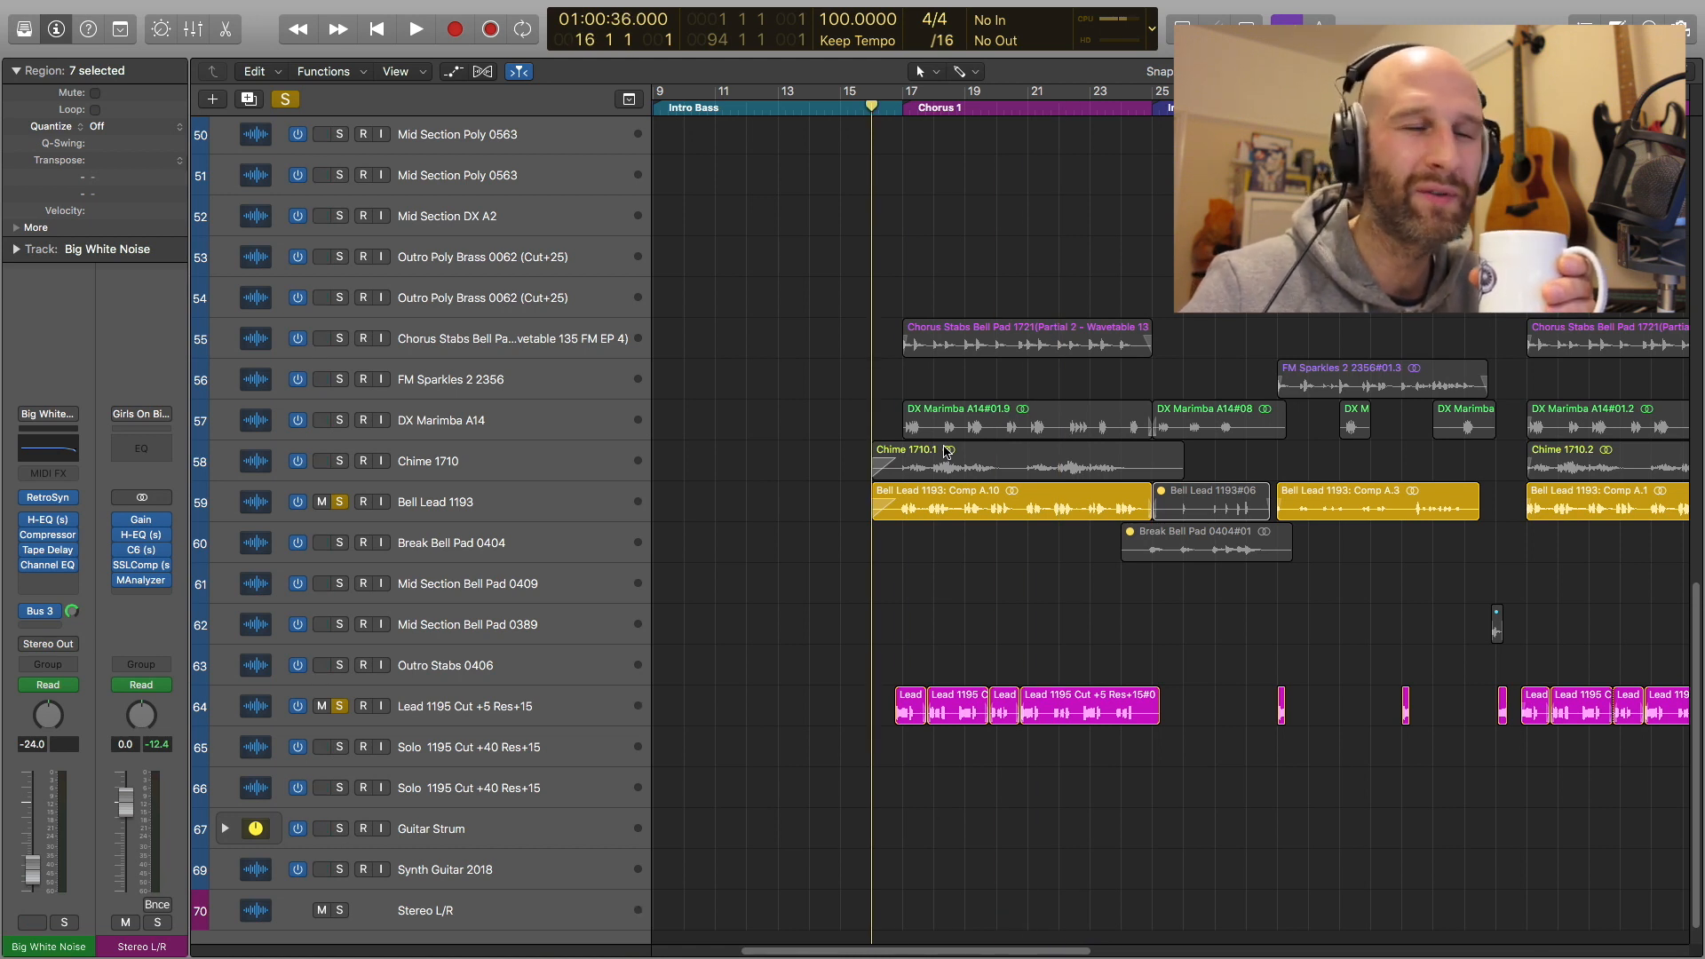
key(space)
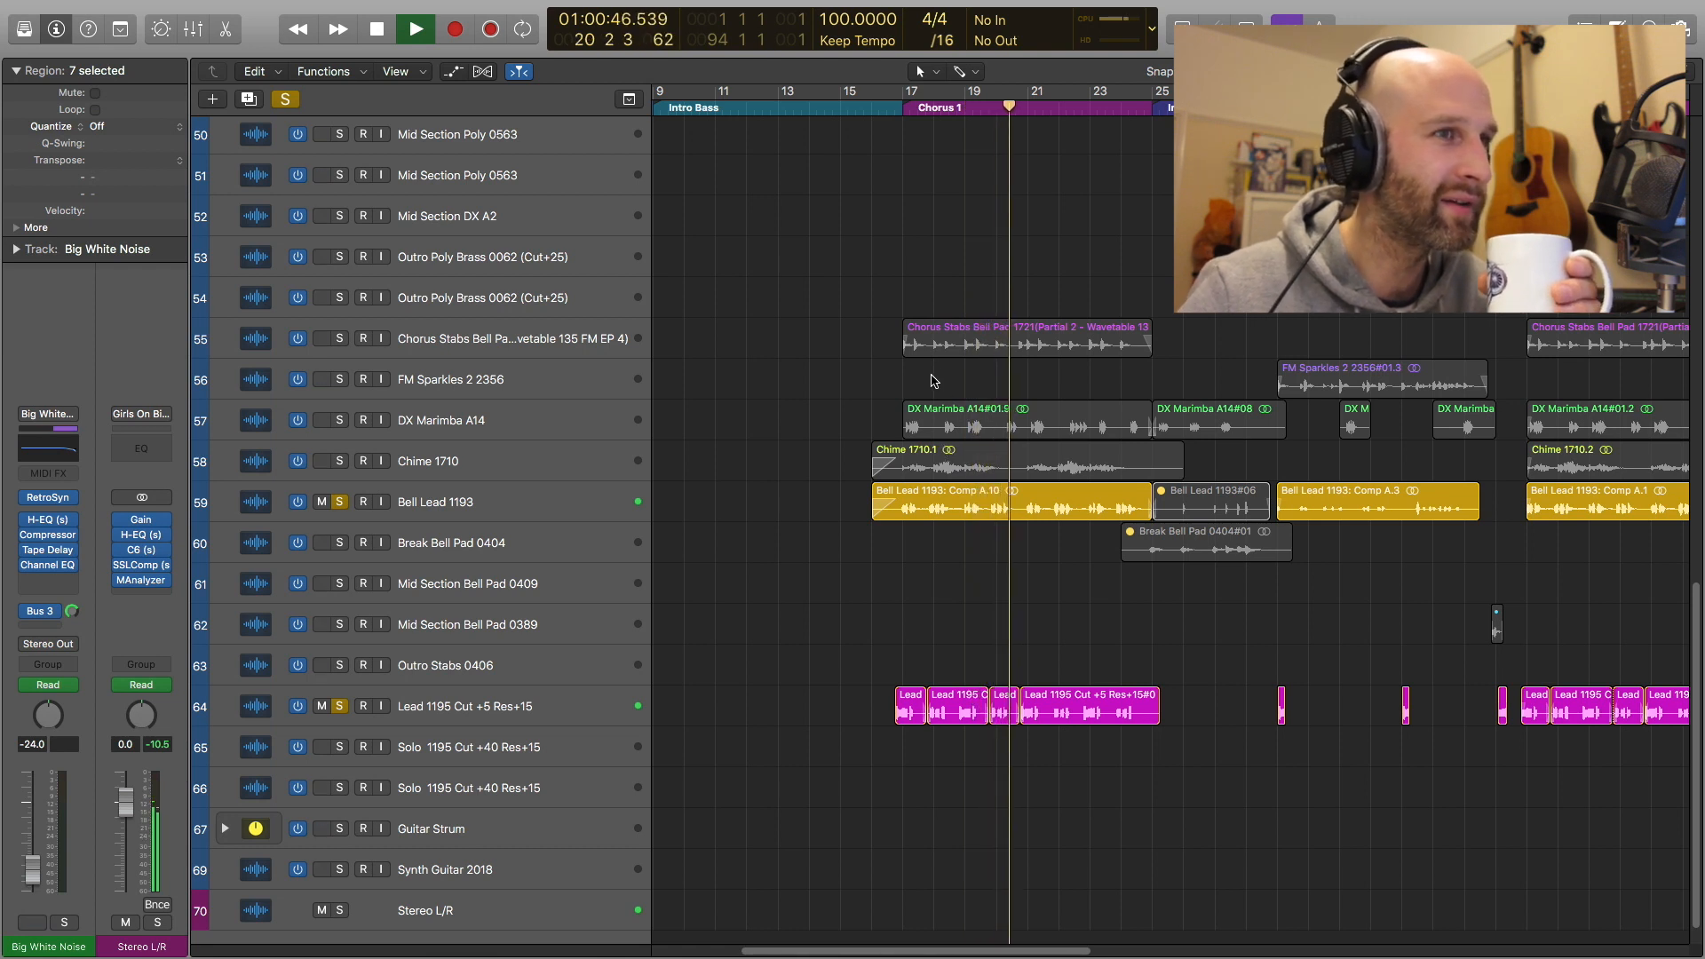
Add DX Marimba A14, Chorus Stabs Bell Pad and Chime 1710 to the solos one by one during playback
click(339, 420)
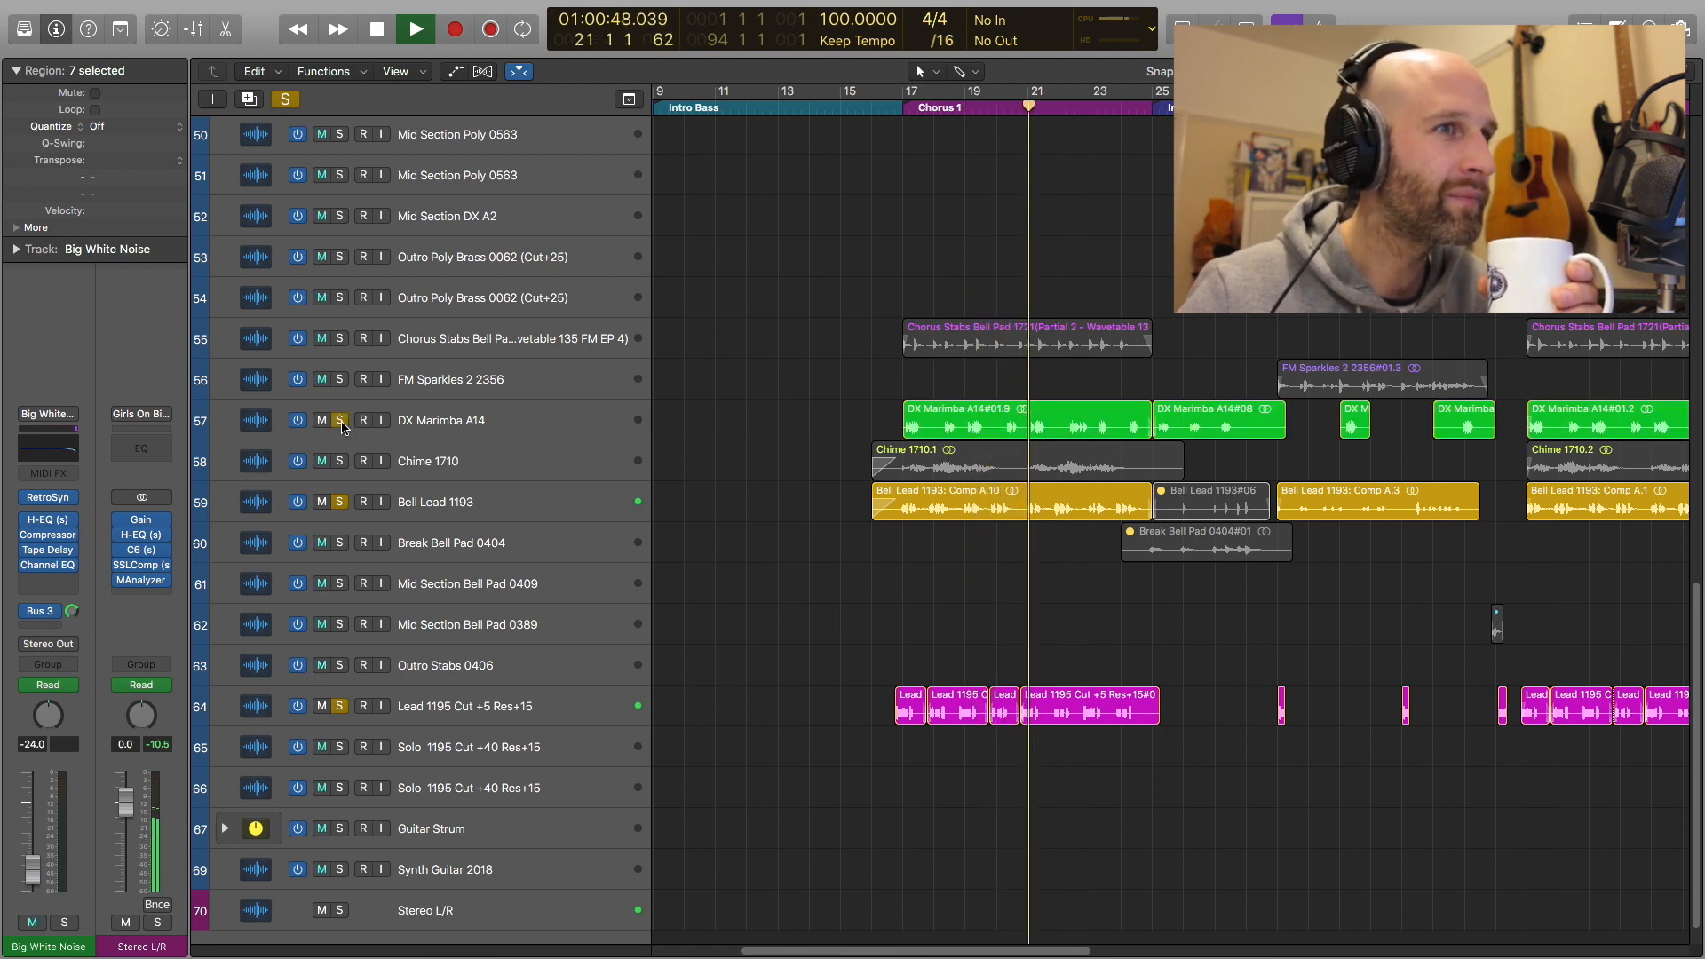
click(340, 340)
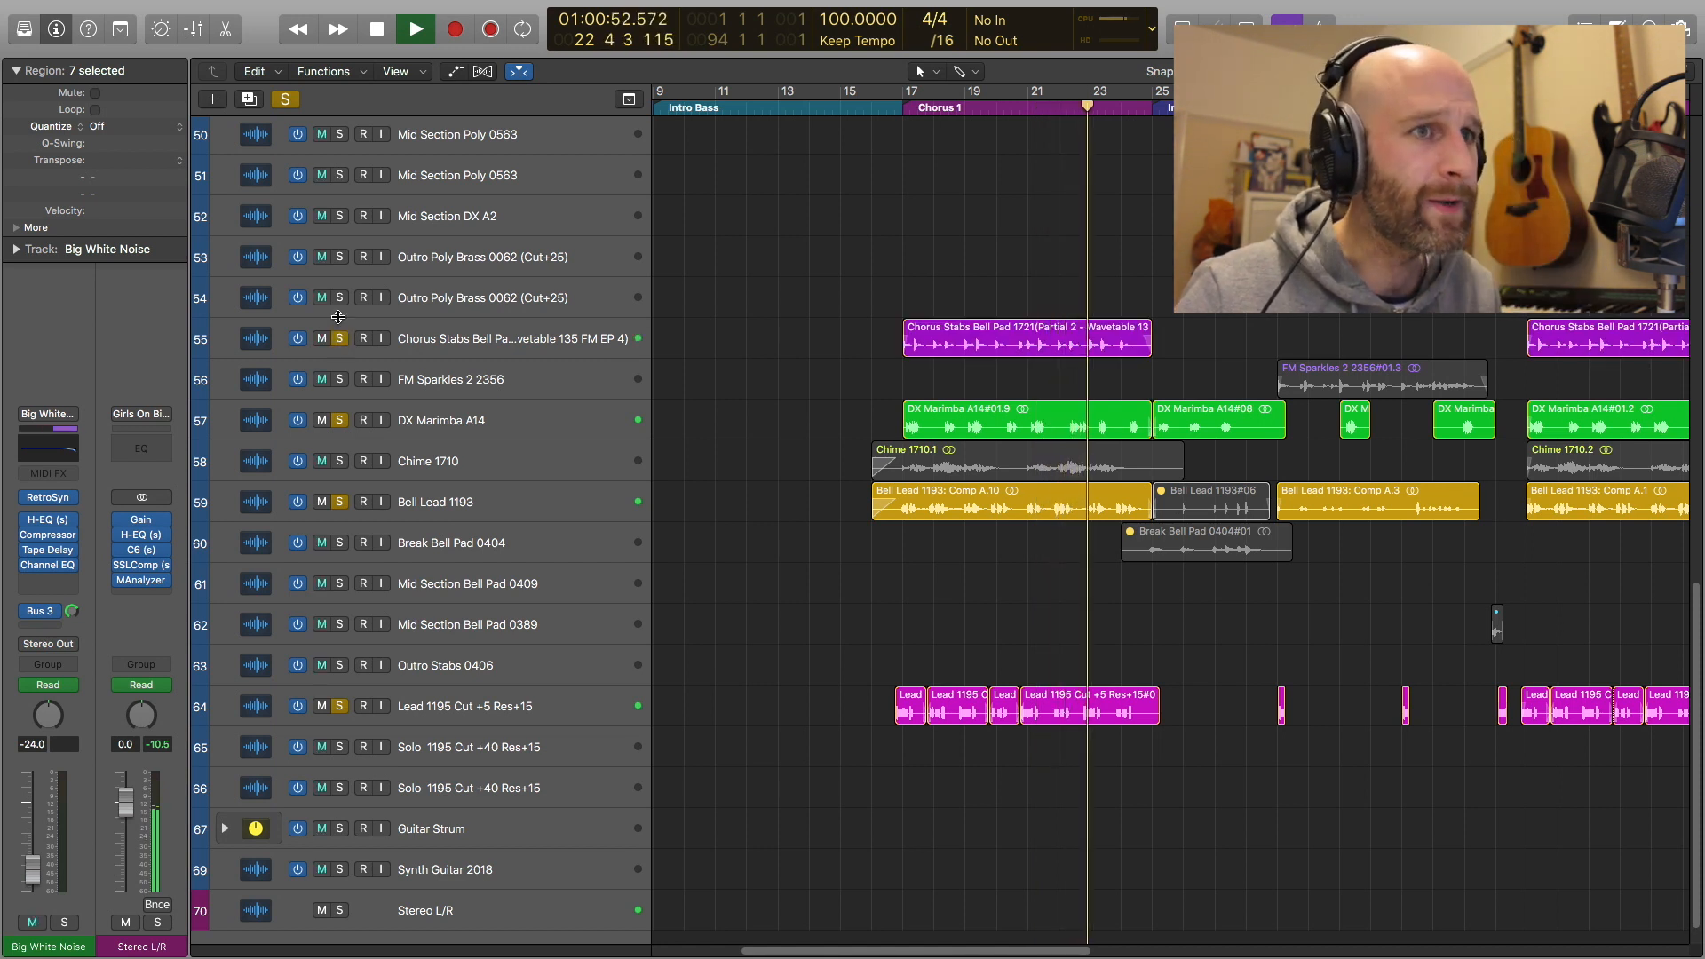
click(339, 461)
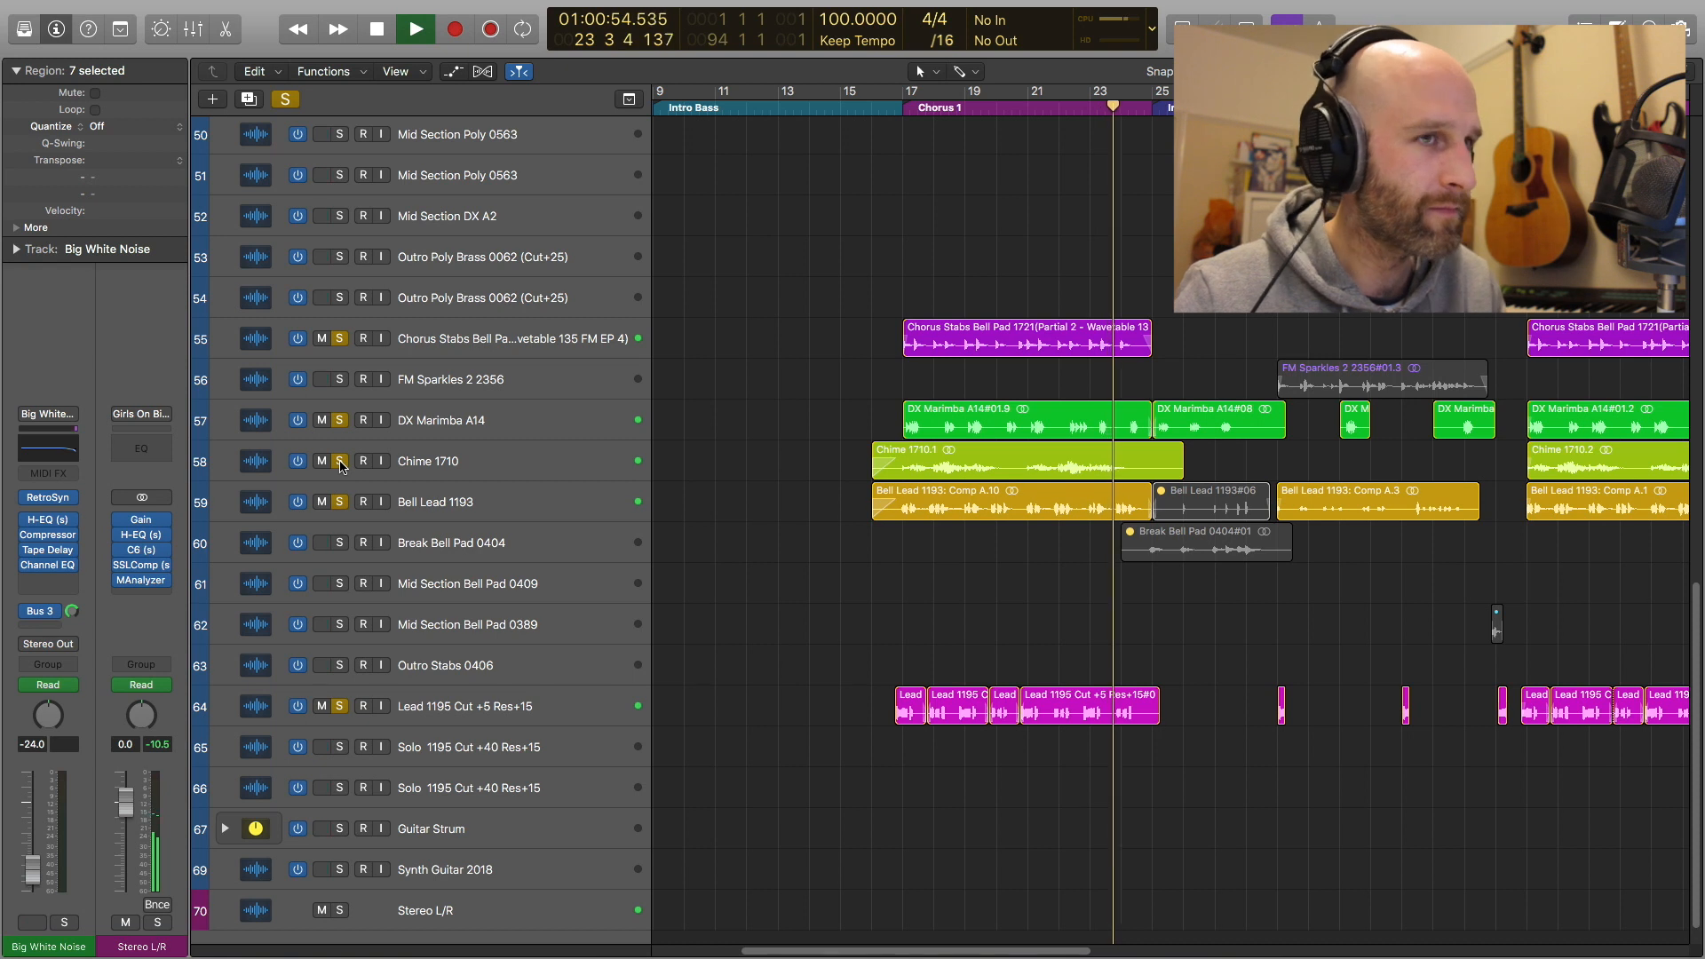
scroll(400, 465, down, 1)
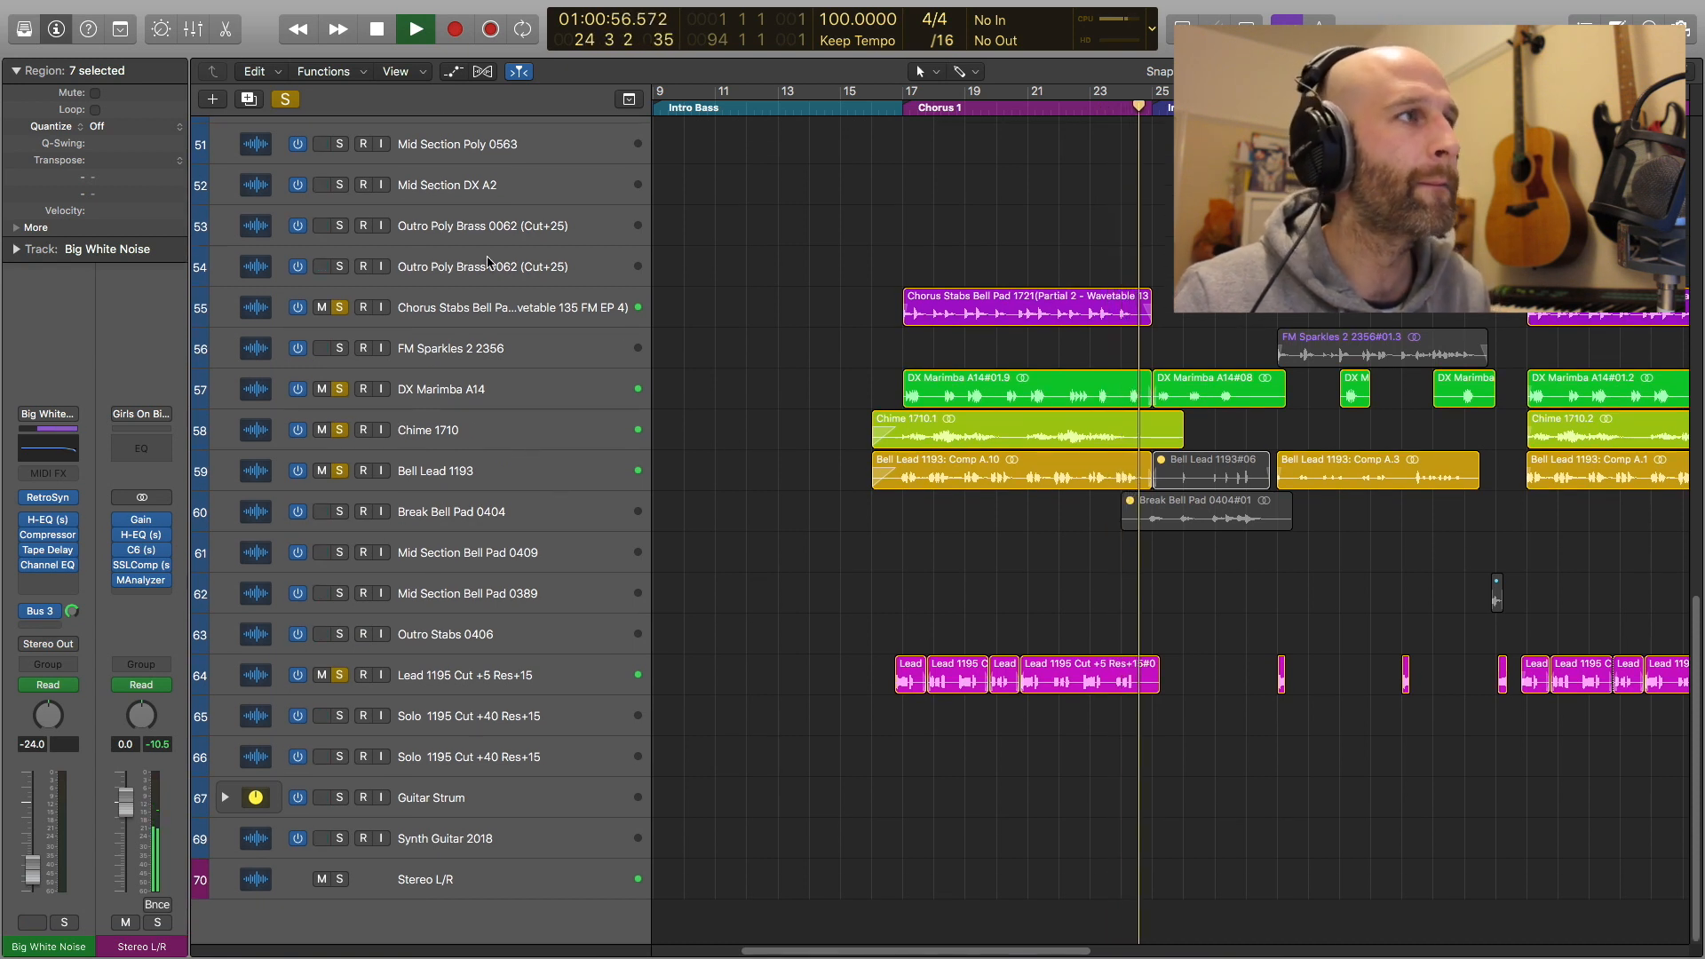
Clear all solos and return the playhead to bar 17 at the start of Chorus 1
click(286, 106)
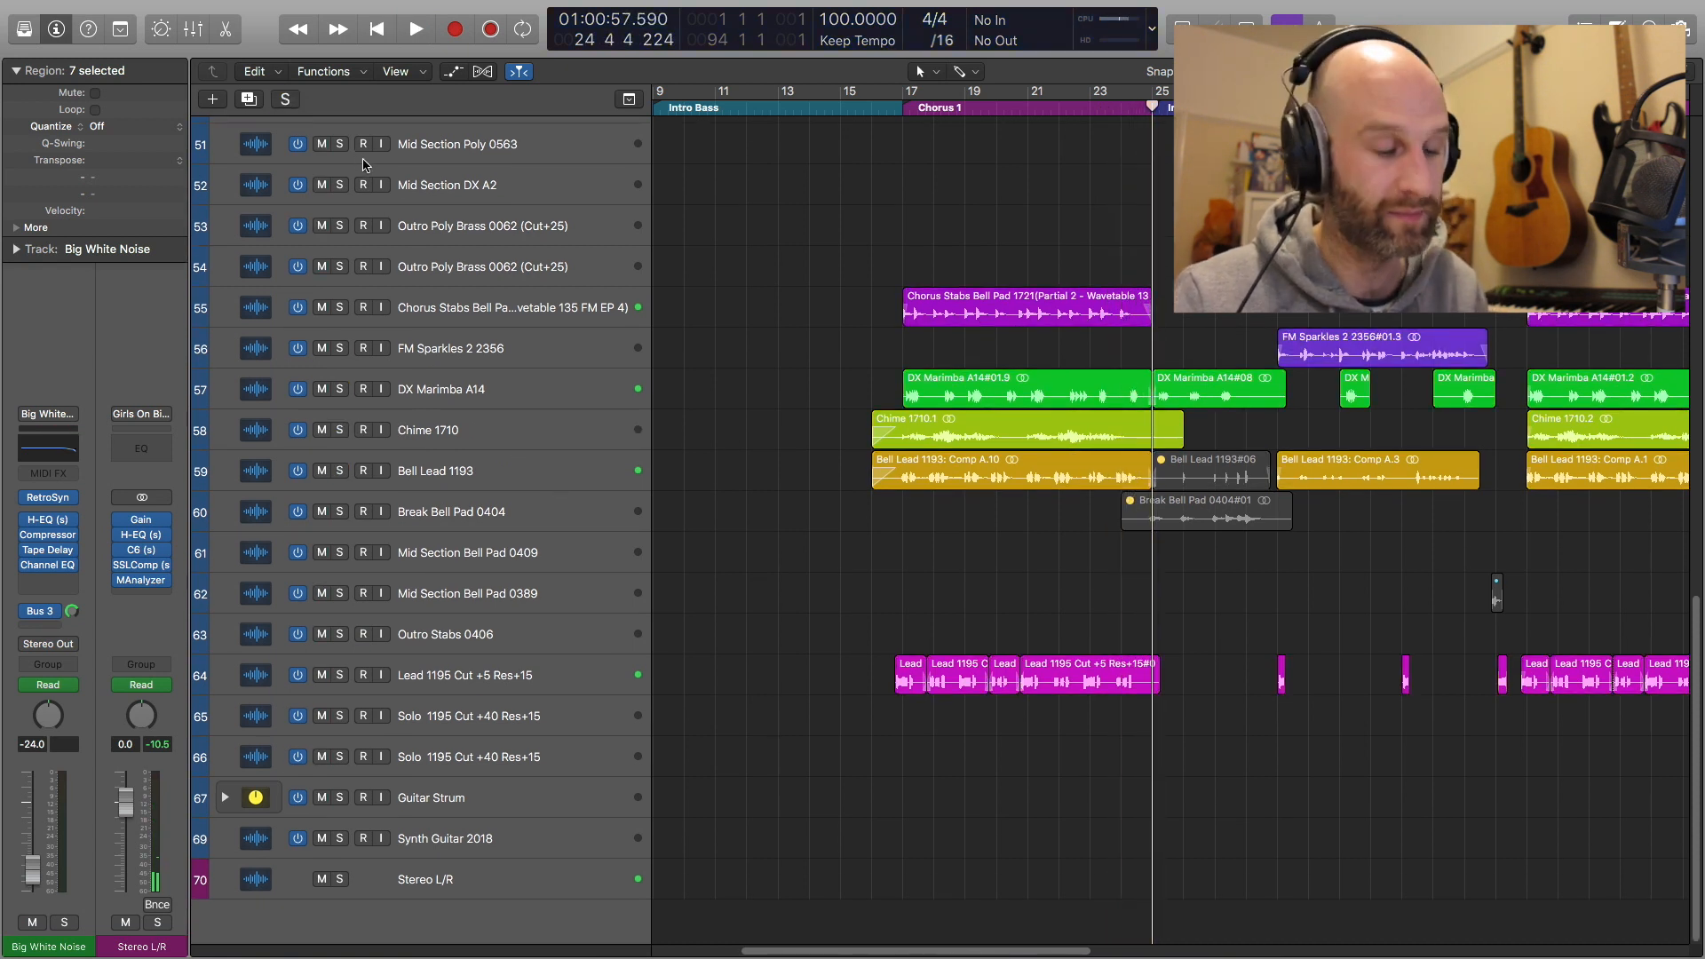
key(comma)
key(comma)
key(comma)
key(comma)
key(comma)
key(comma)
key(comma)
Solo the Electric Piano stack, play it from bar 17, add Bass B9 to the solo, and stop playback
scroll(954, 370, up, 9)
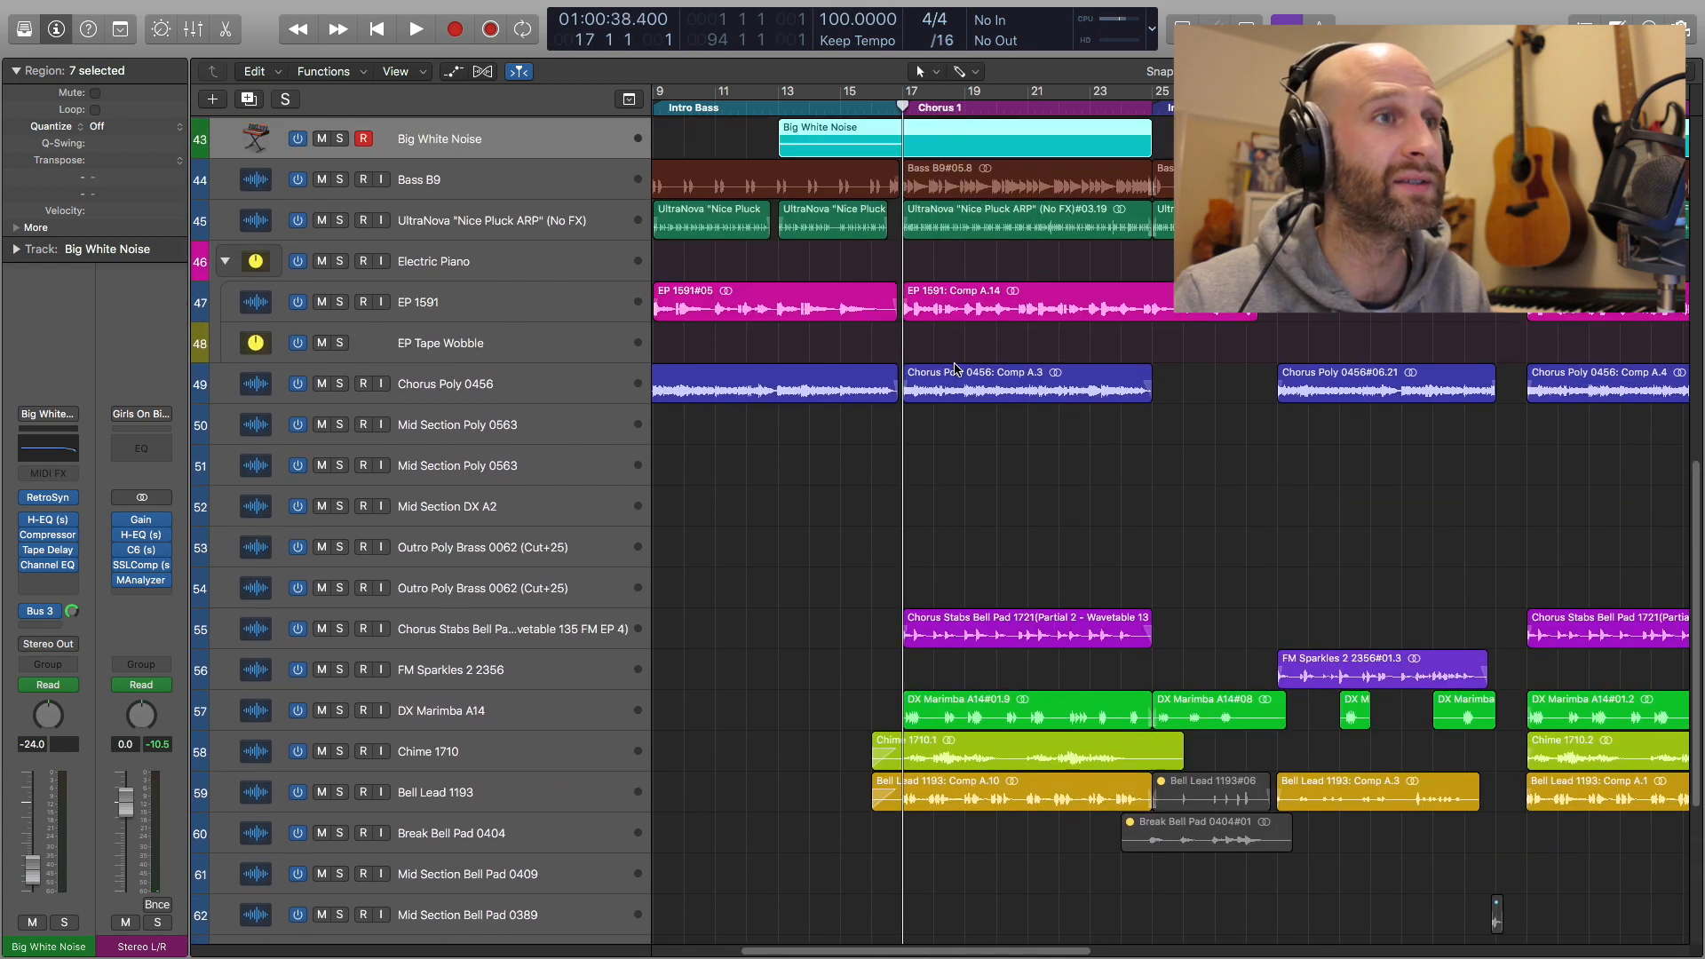
click(339, 263)
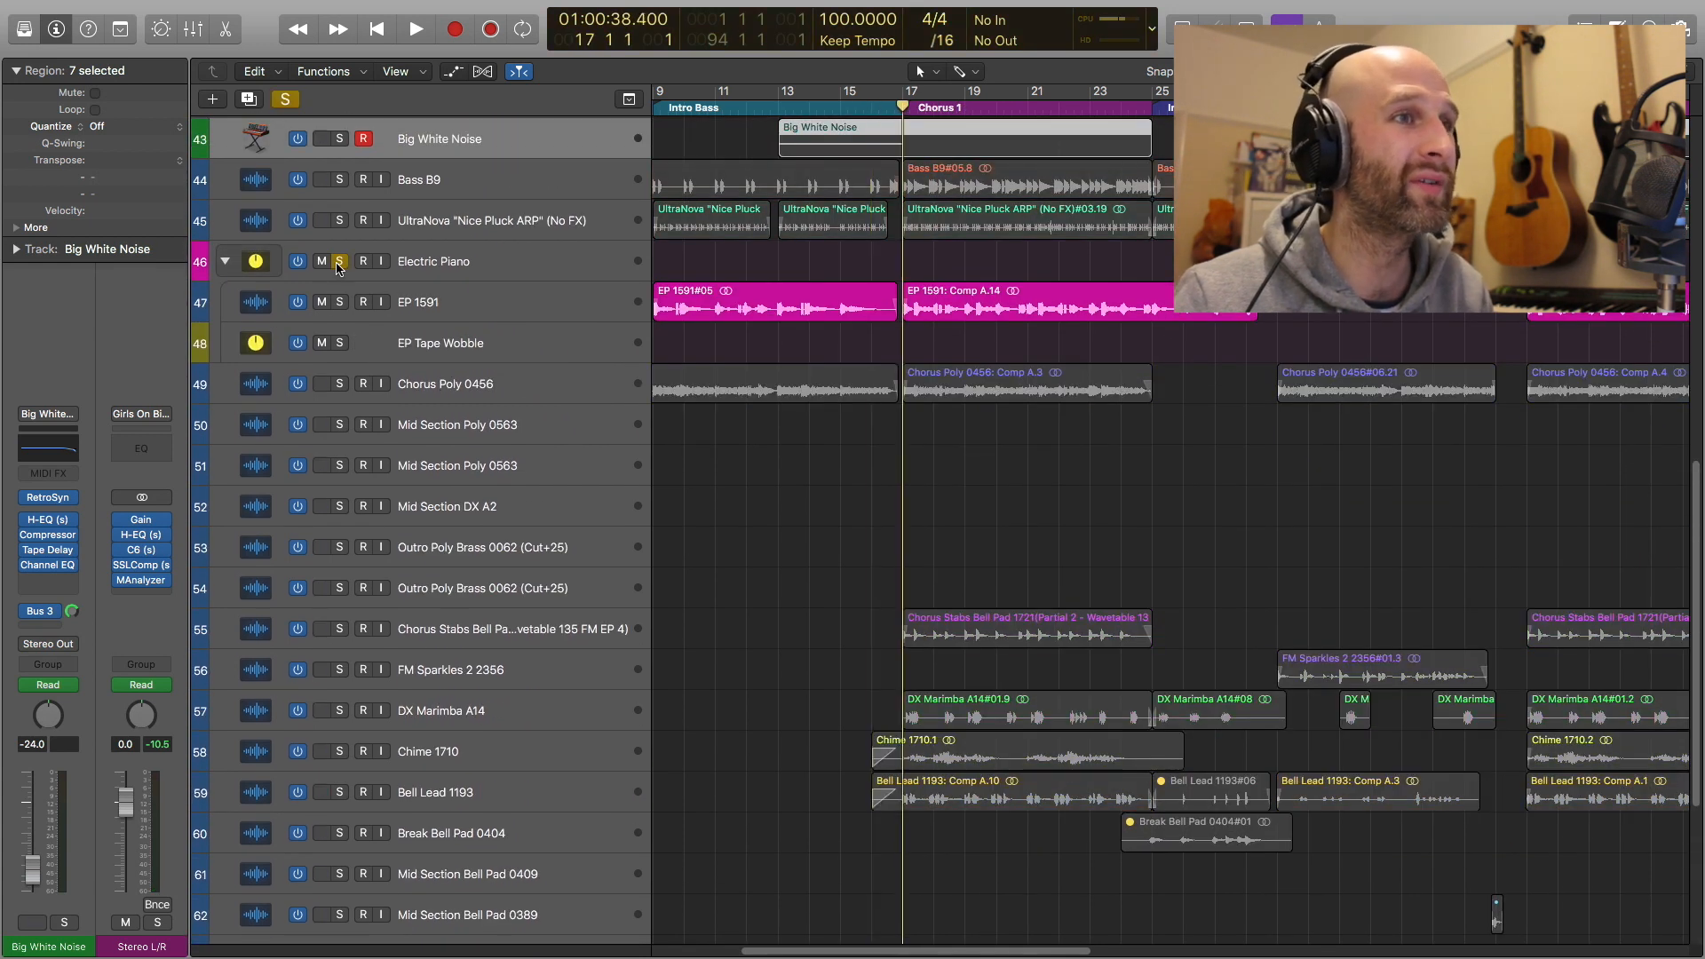
key(space)
click(340, 180)
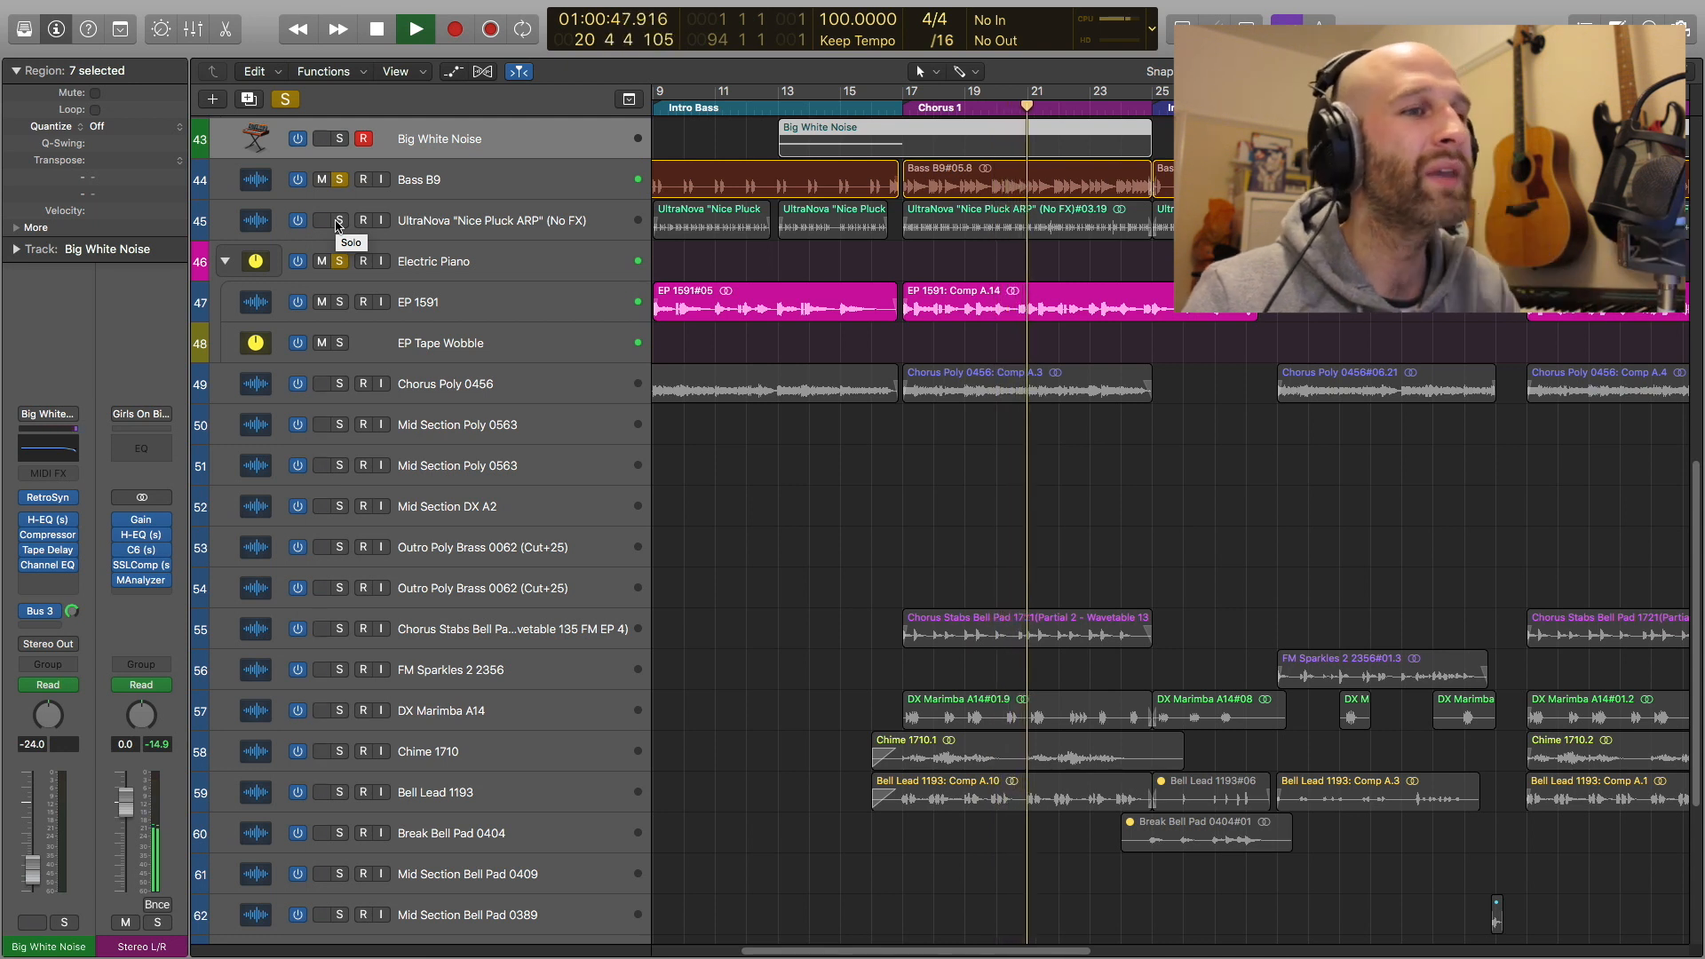
key(space)
Add the UltraNova arp to the soloed bass and electric piano, replay Chorus 1 from bar 17, and bring in DX Marimba before stopping
click(339, 222)
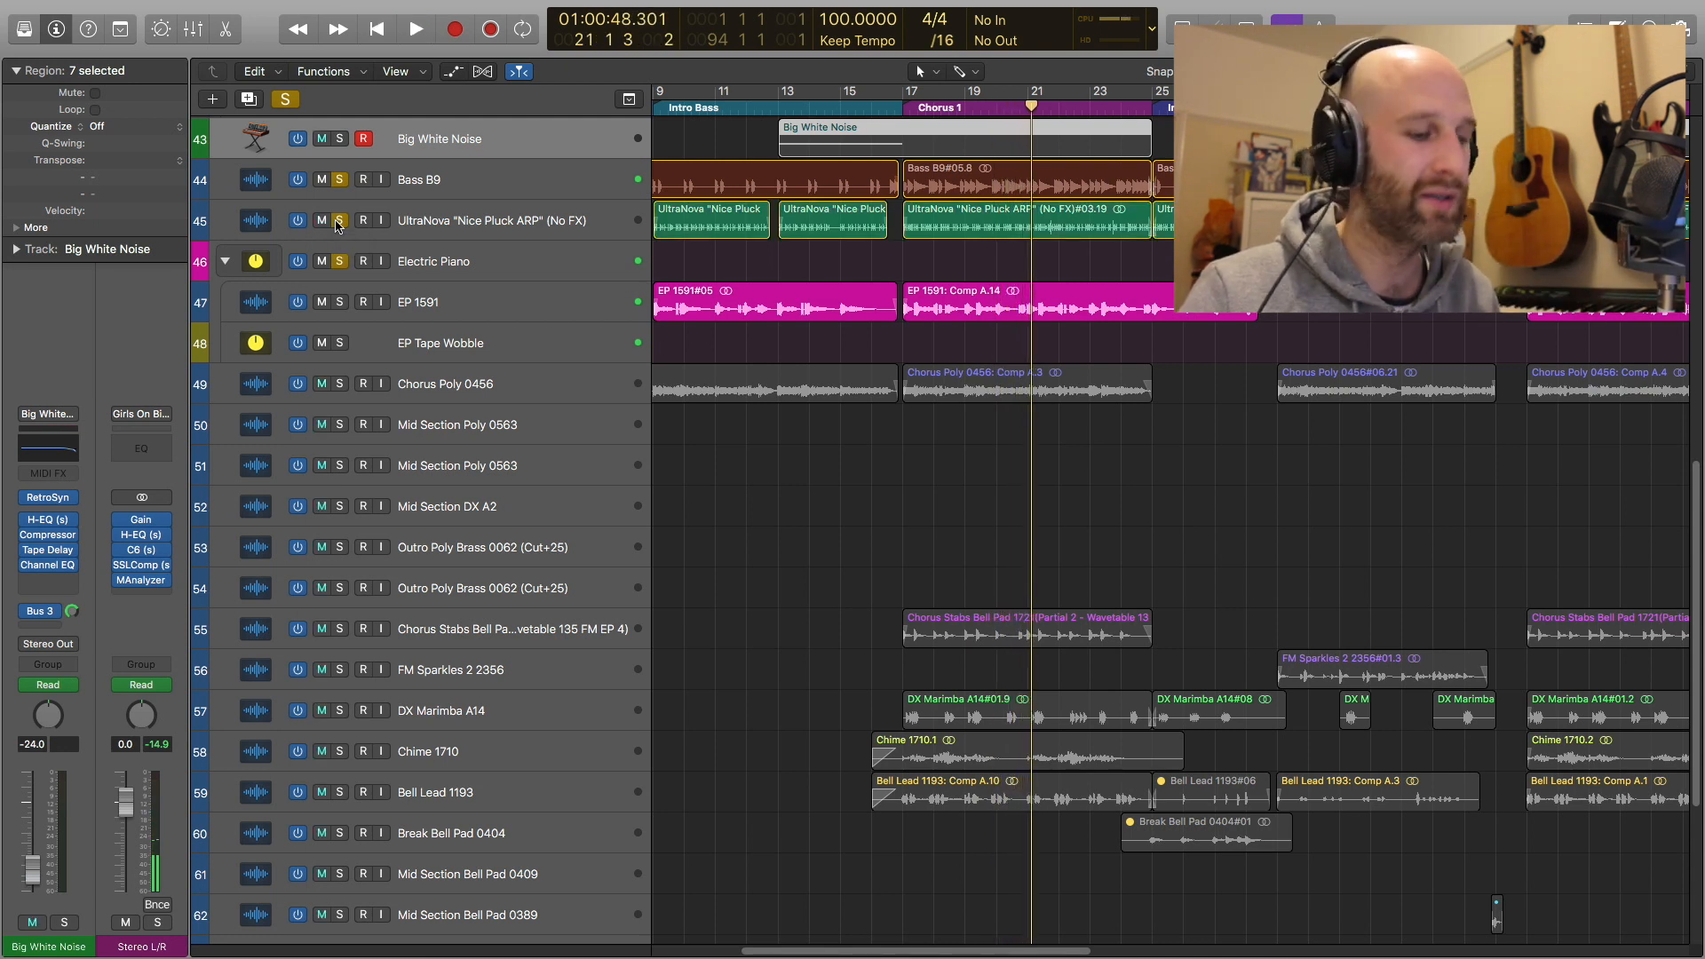
key(comma)
key(comma)
key(comma)
key(comma)
key(space)
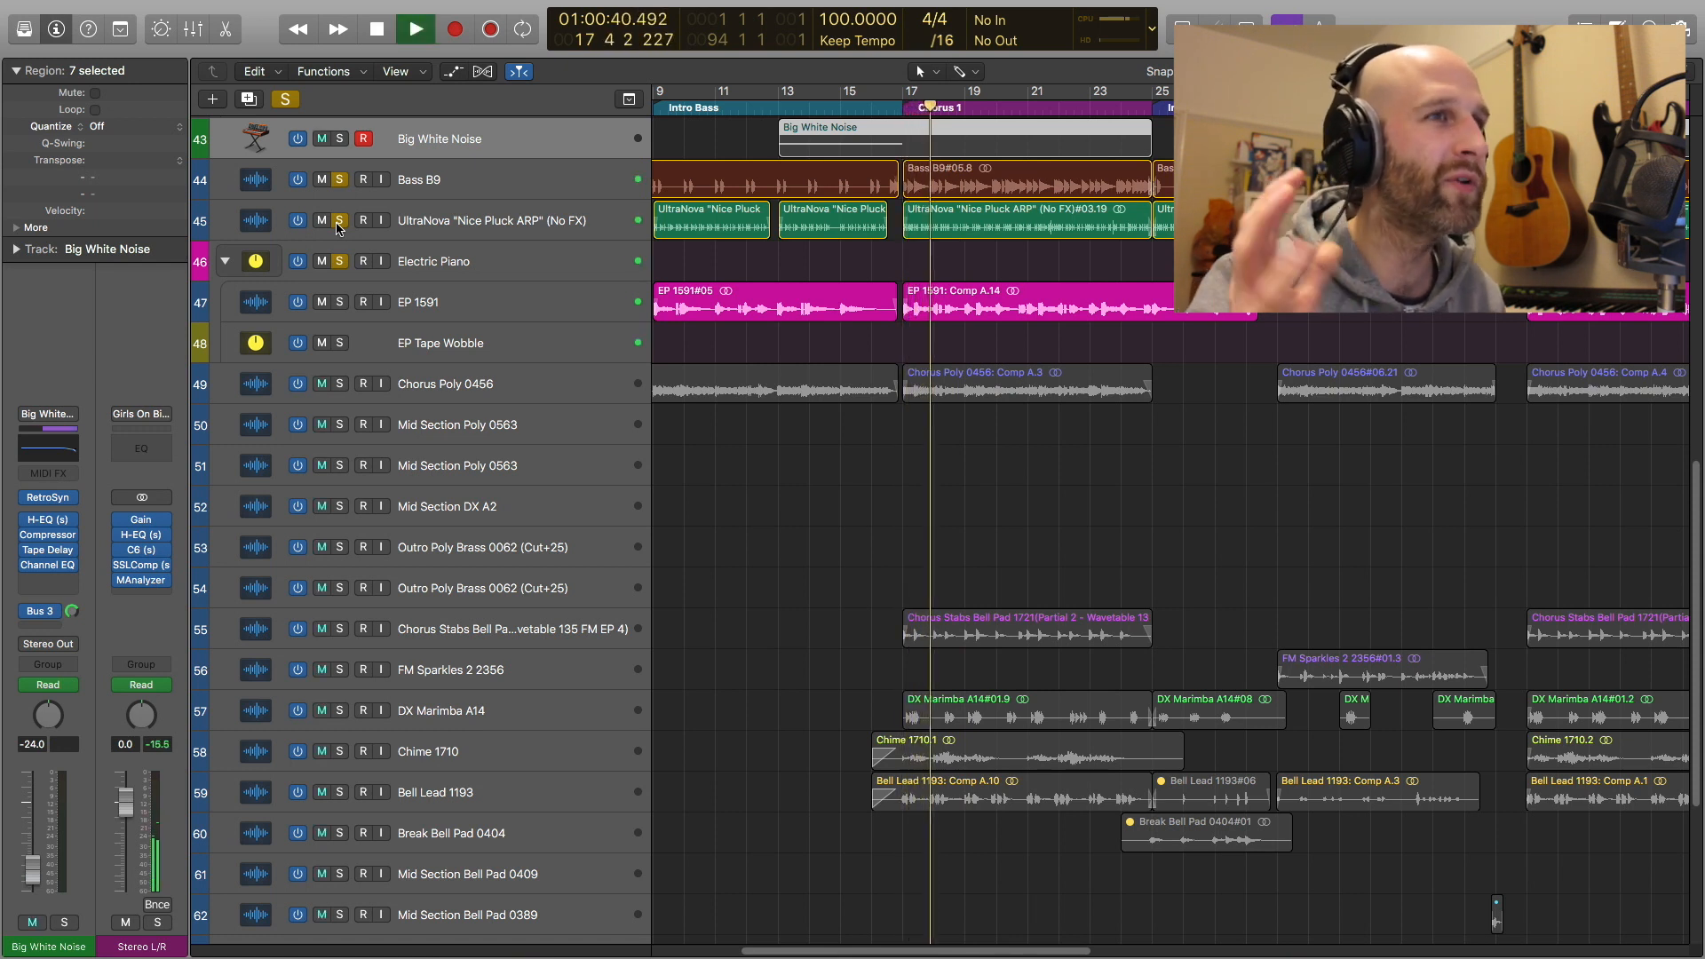
click(342, 713)
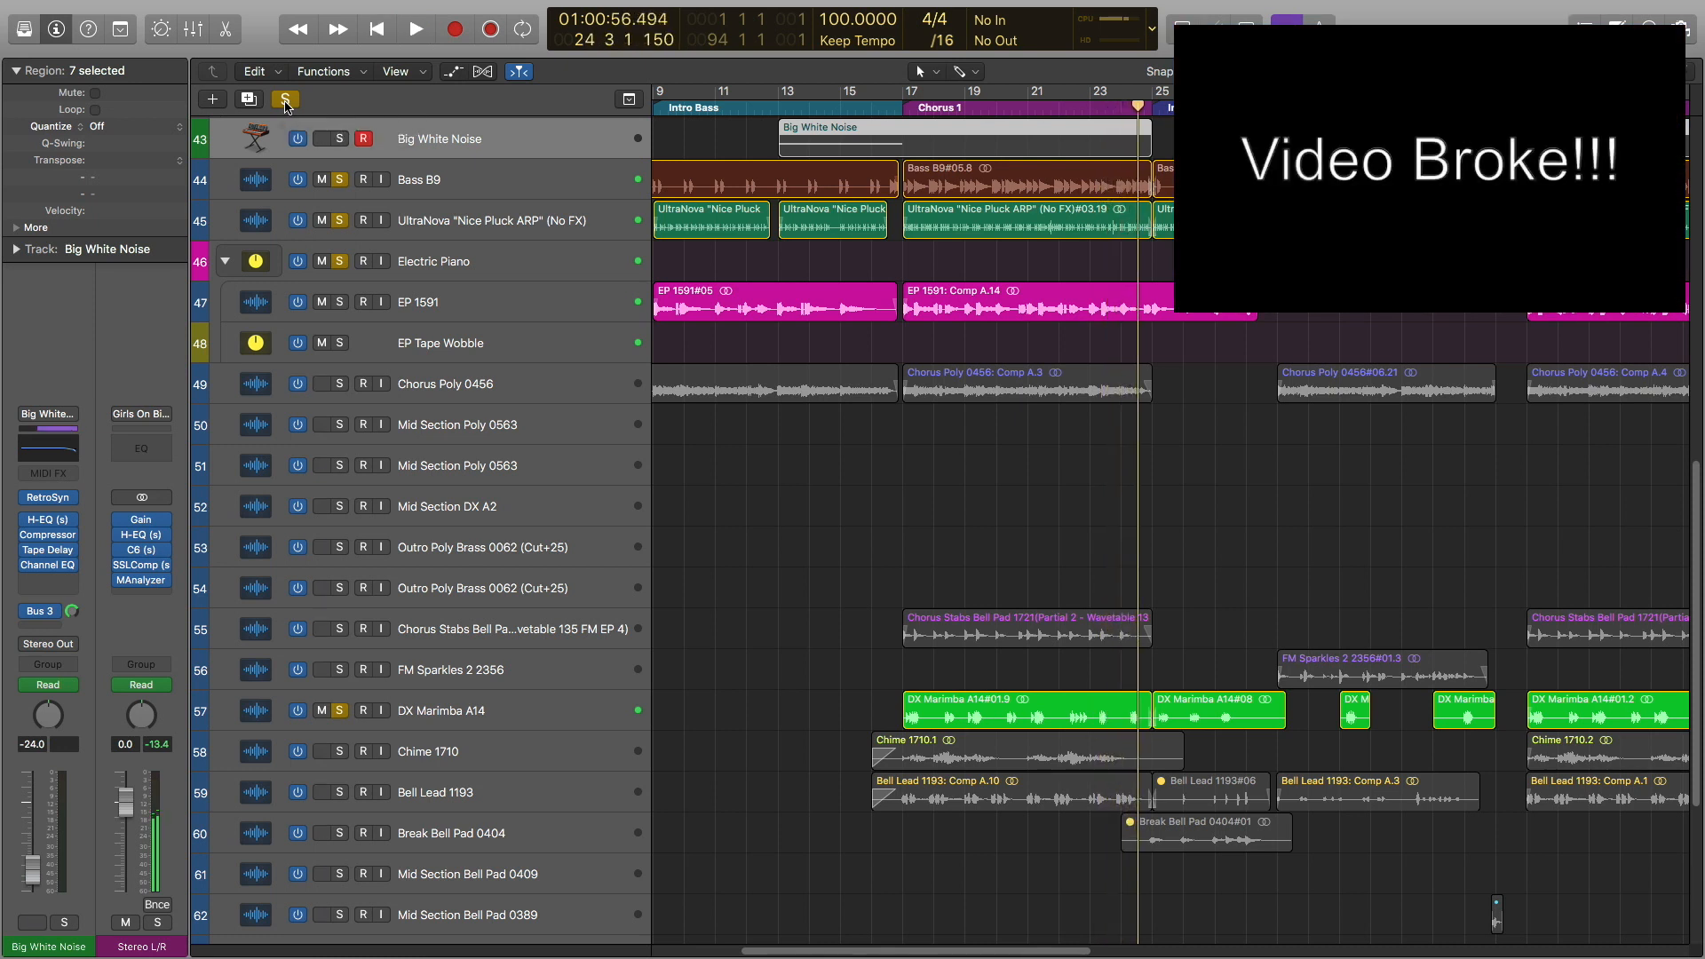
key(space)
Clear all solos, solo the Drums & Percussion stack, and play it from the start of Chorus 1 at bar 17
click(285, 99)
scroll(704, 490, up, 10)
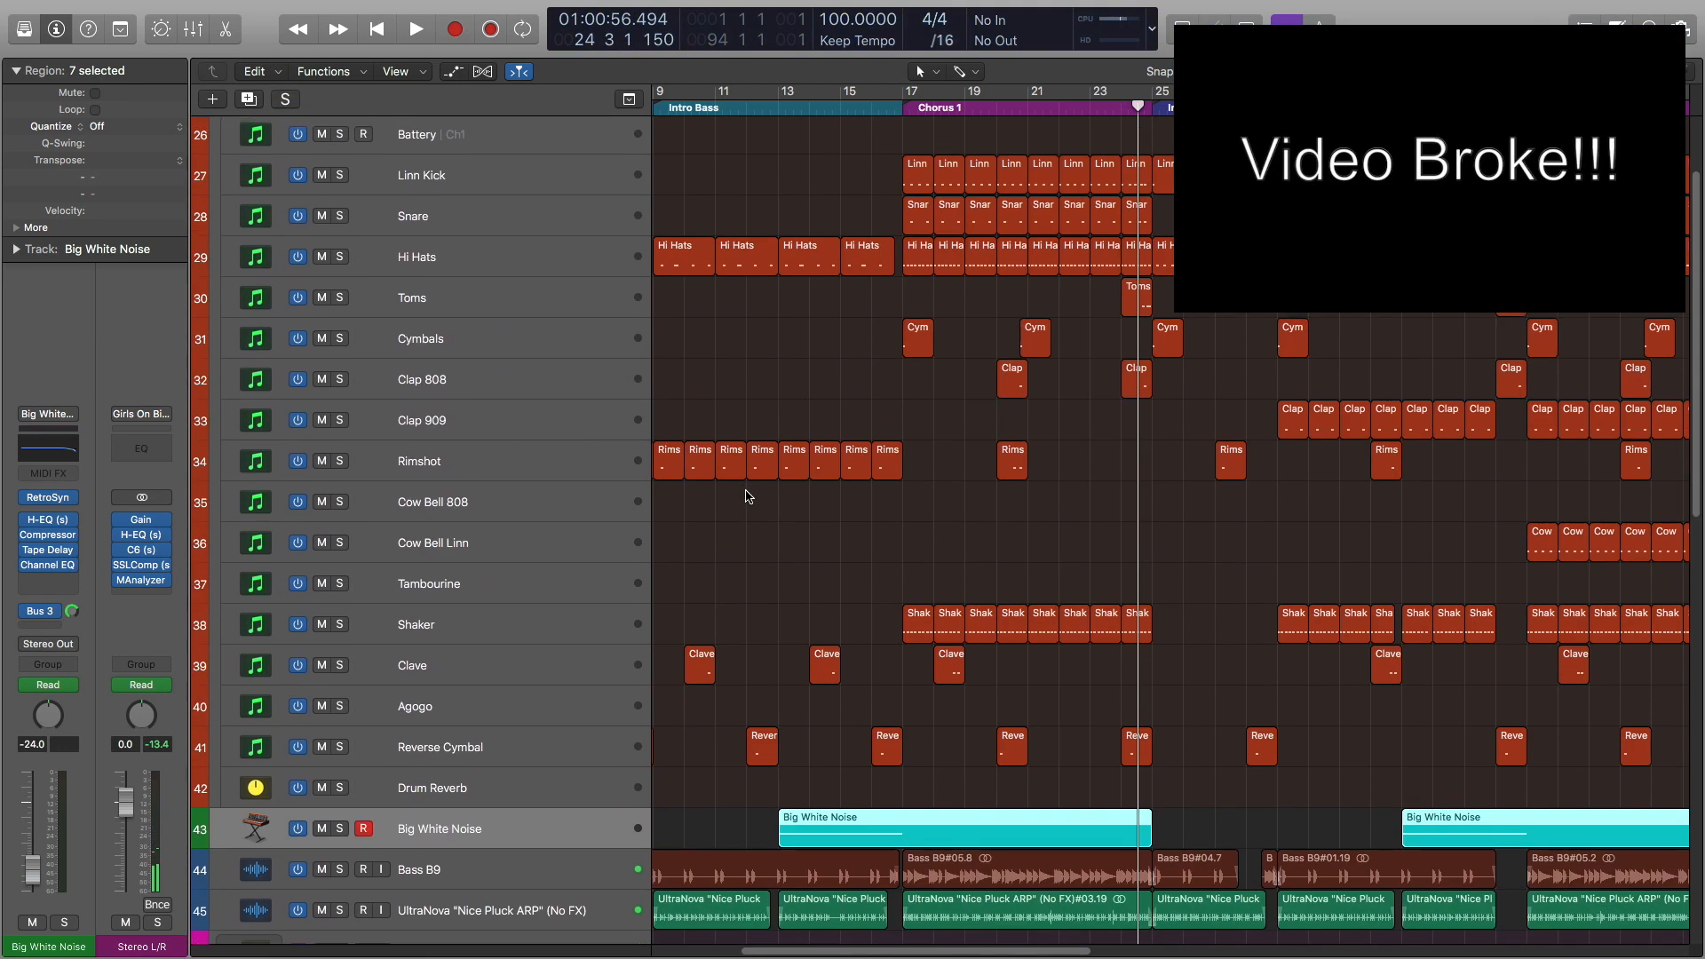
click(338, 221)
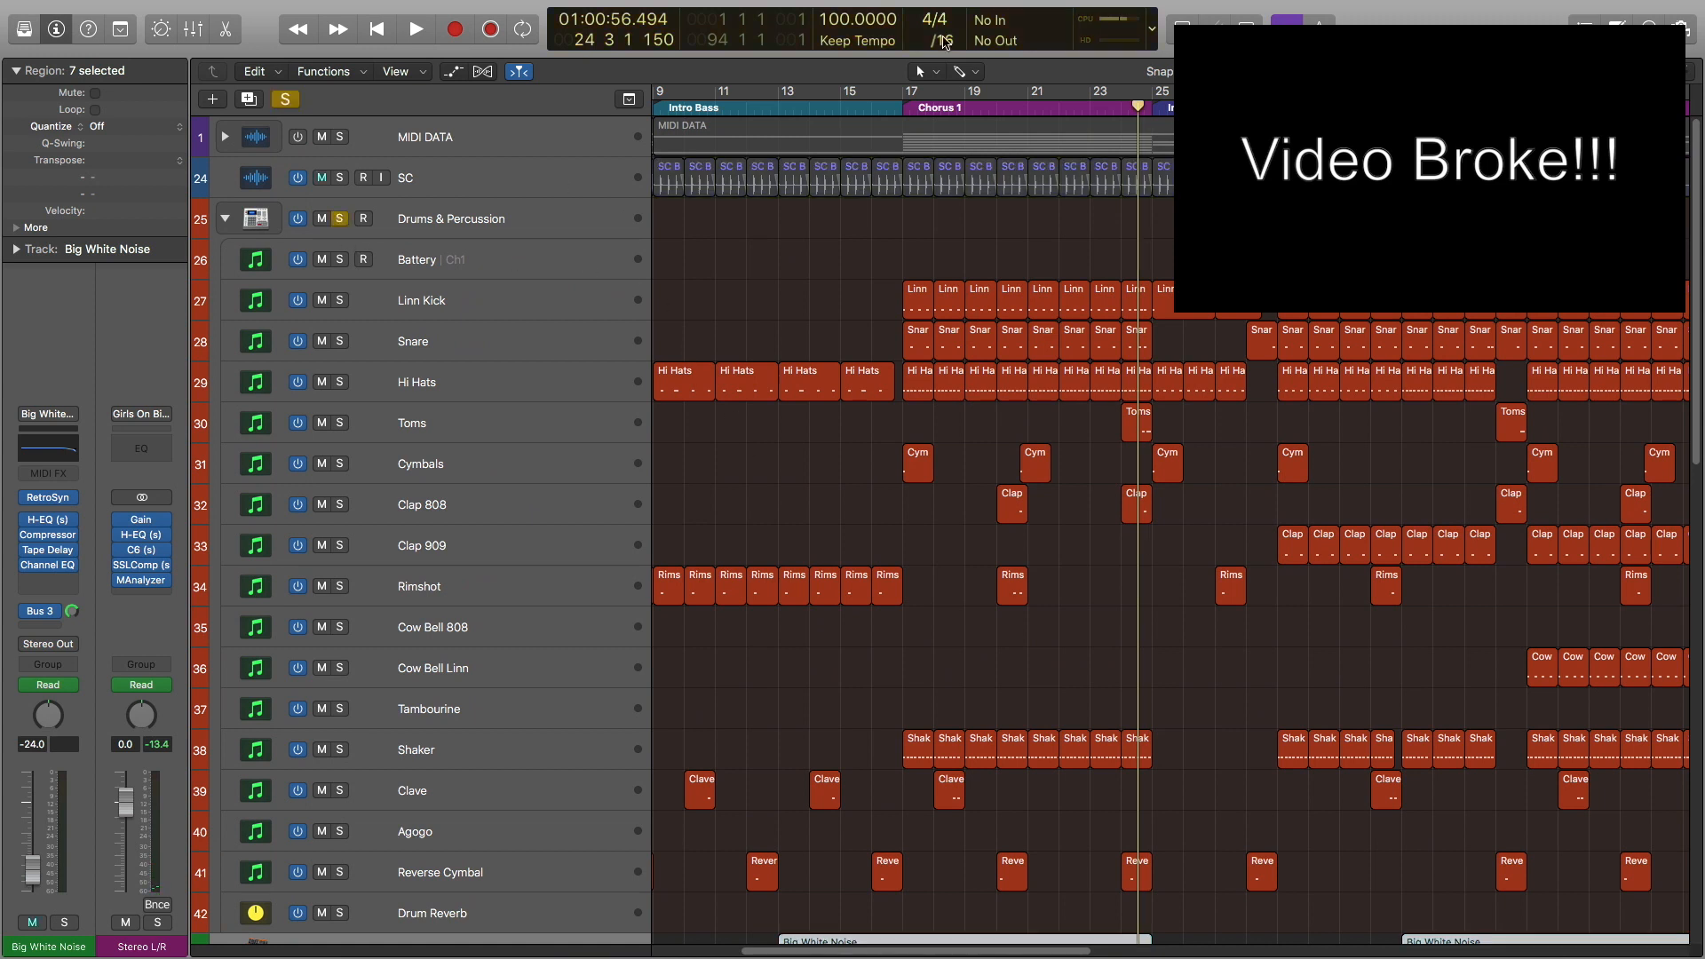
double_click(901, 108)
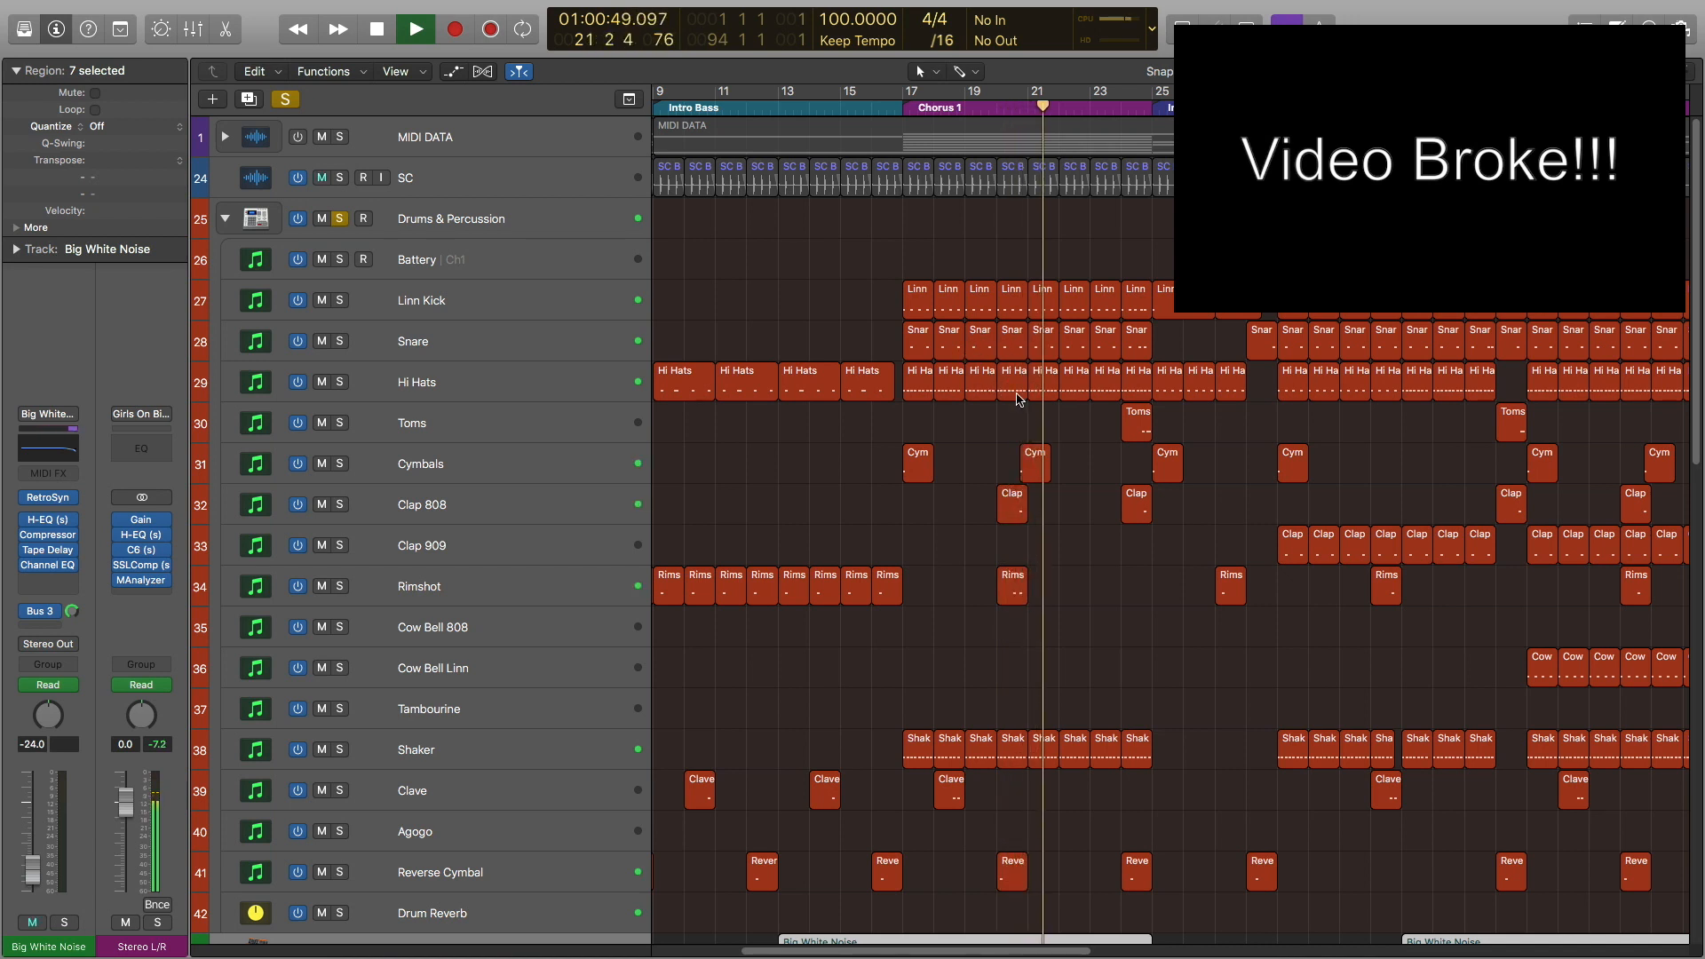
Stop the drums and replay the soloed Drums & Percussion from late in the Intro Beat into Intro Bass
scroll(765, 592, down, 4)
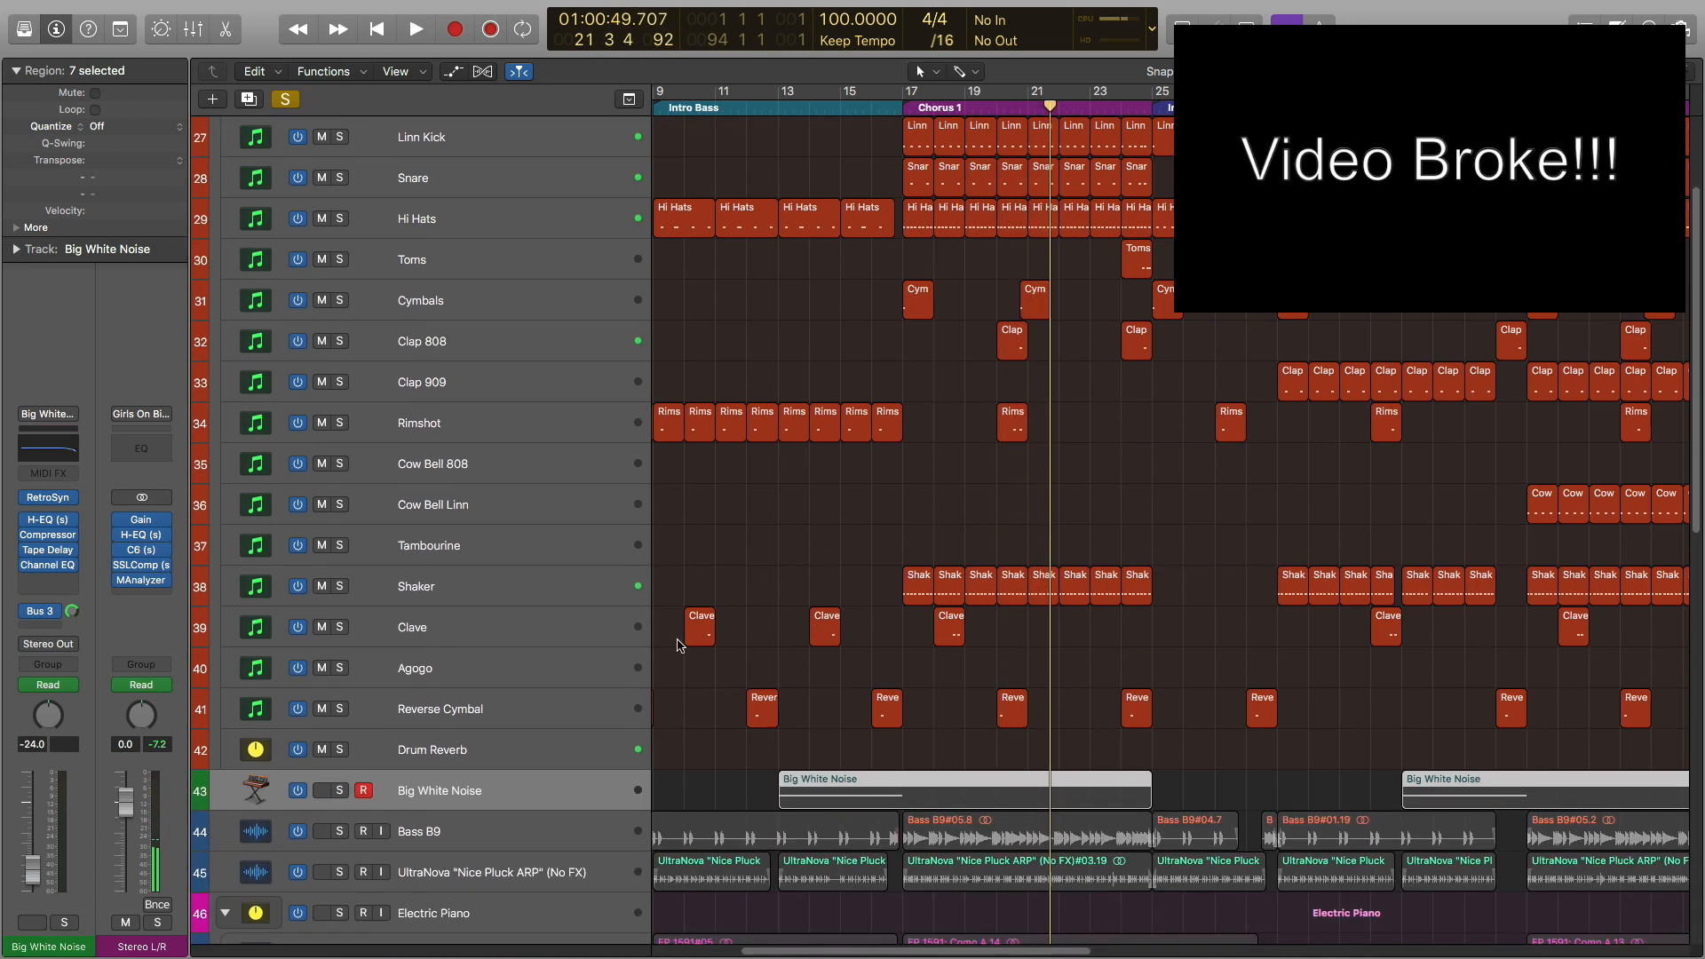
scroll(916, 665, left, 5)
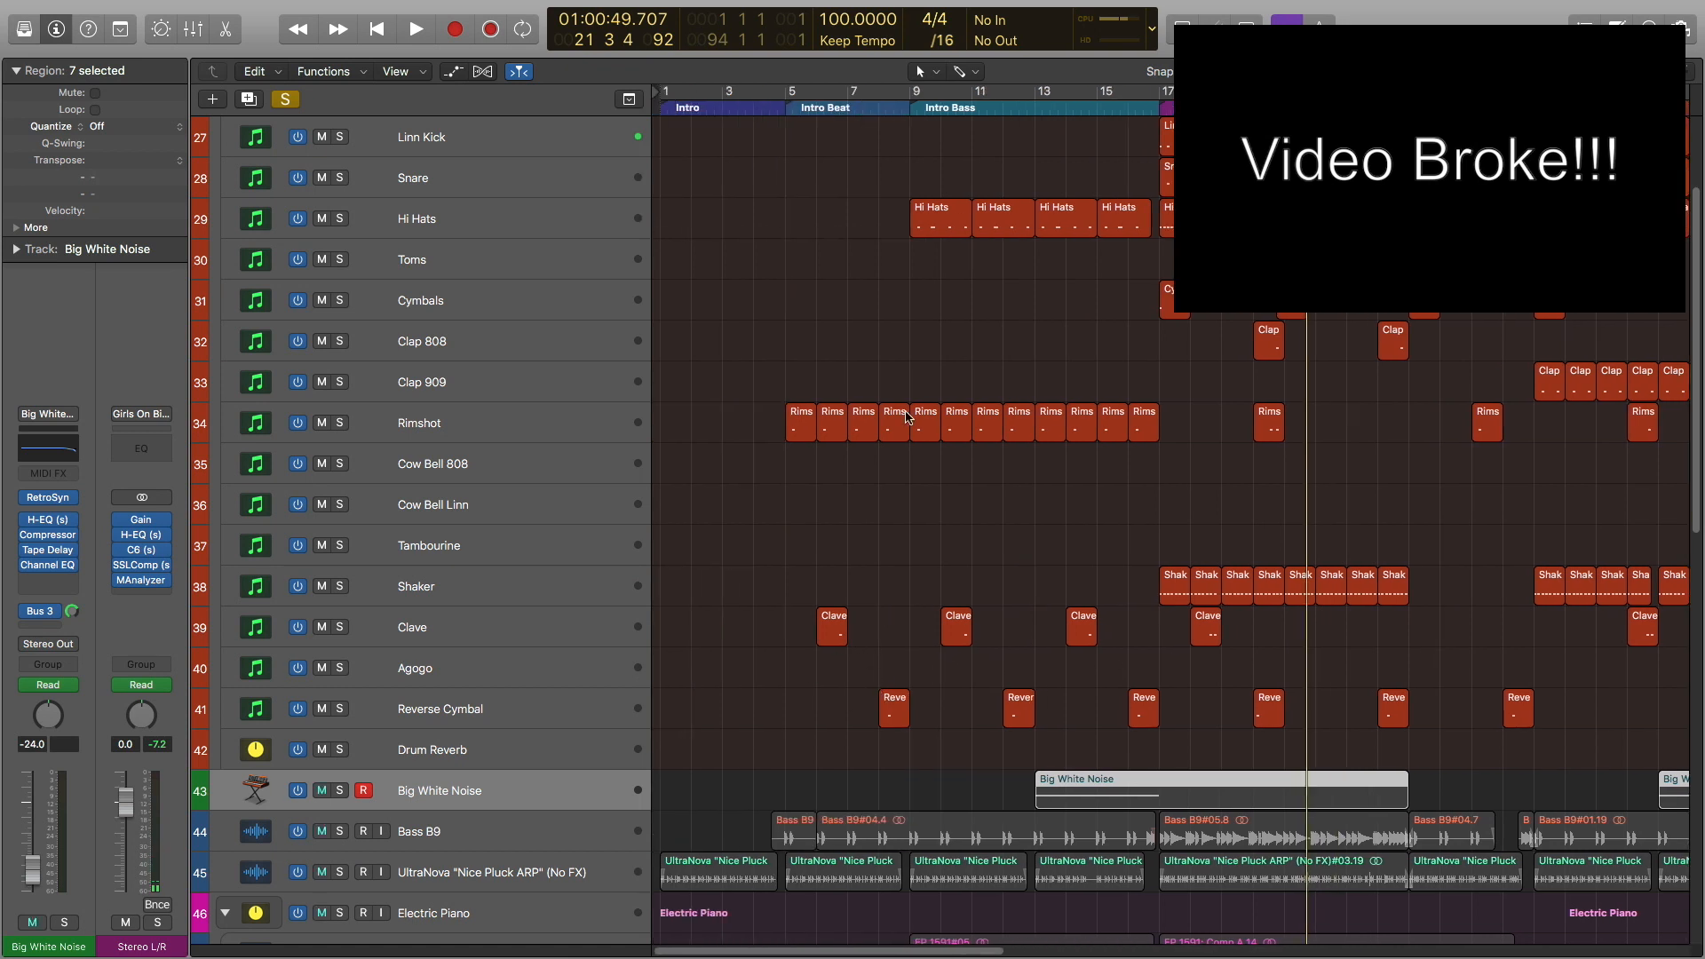
double_click(879, 109)
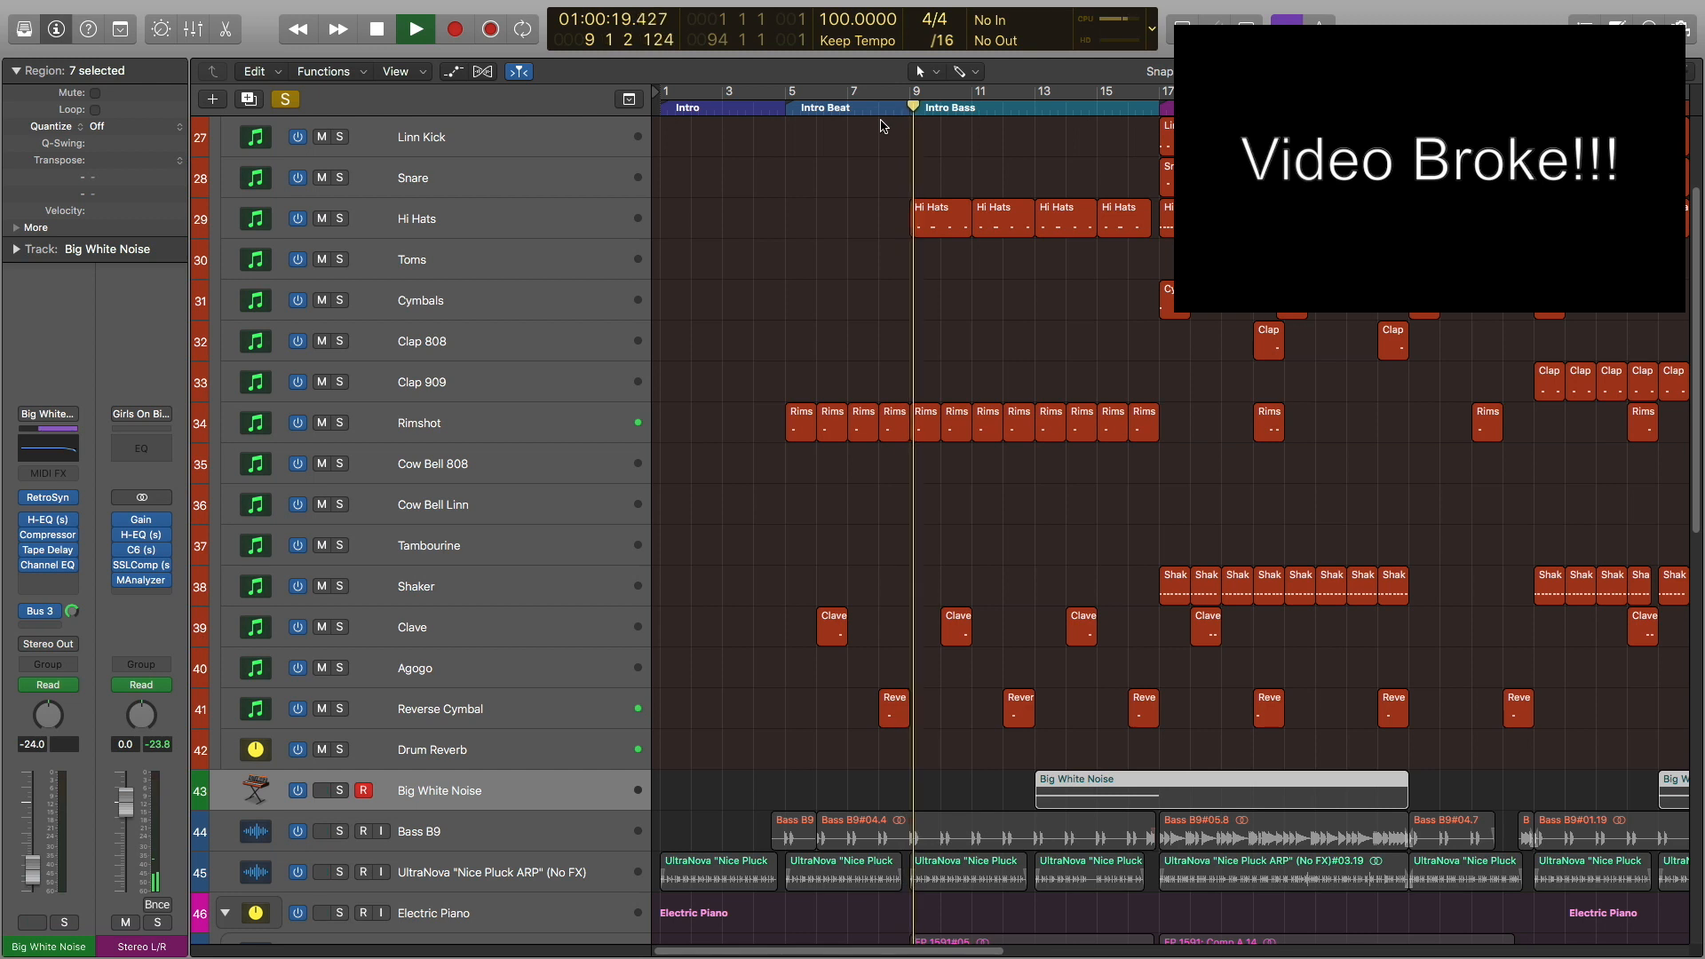
Keep the soloed Drums & Percussion playing through Chorus 1 and jump back to the chorus start at bar 17
scroll(884, 126, right, 5)
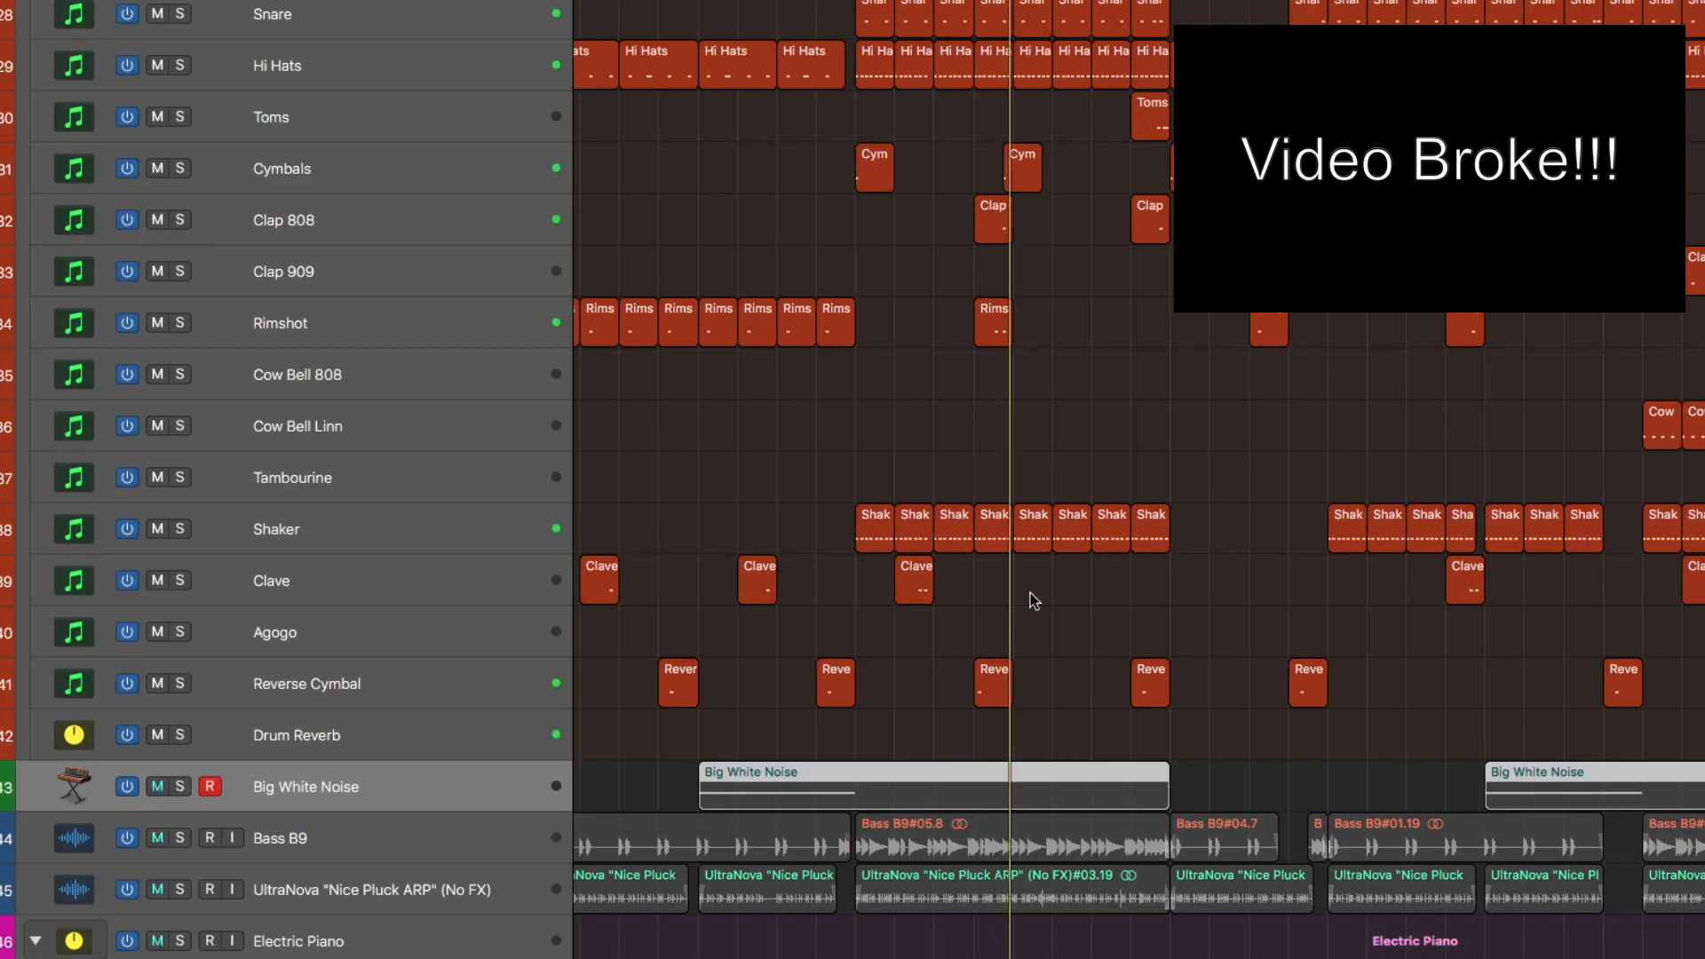
key(comma)
key(comma)
key(comma)
key(comma)
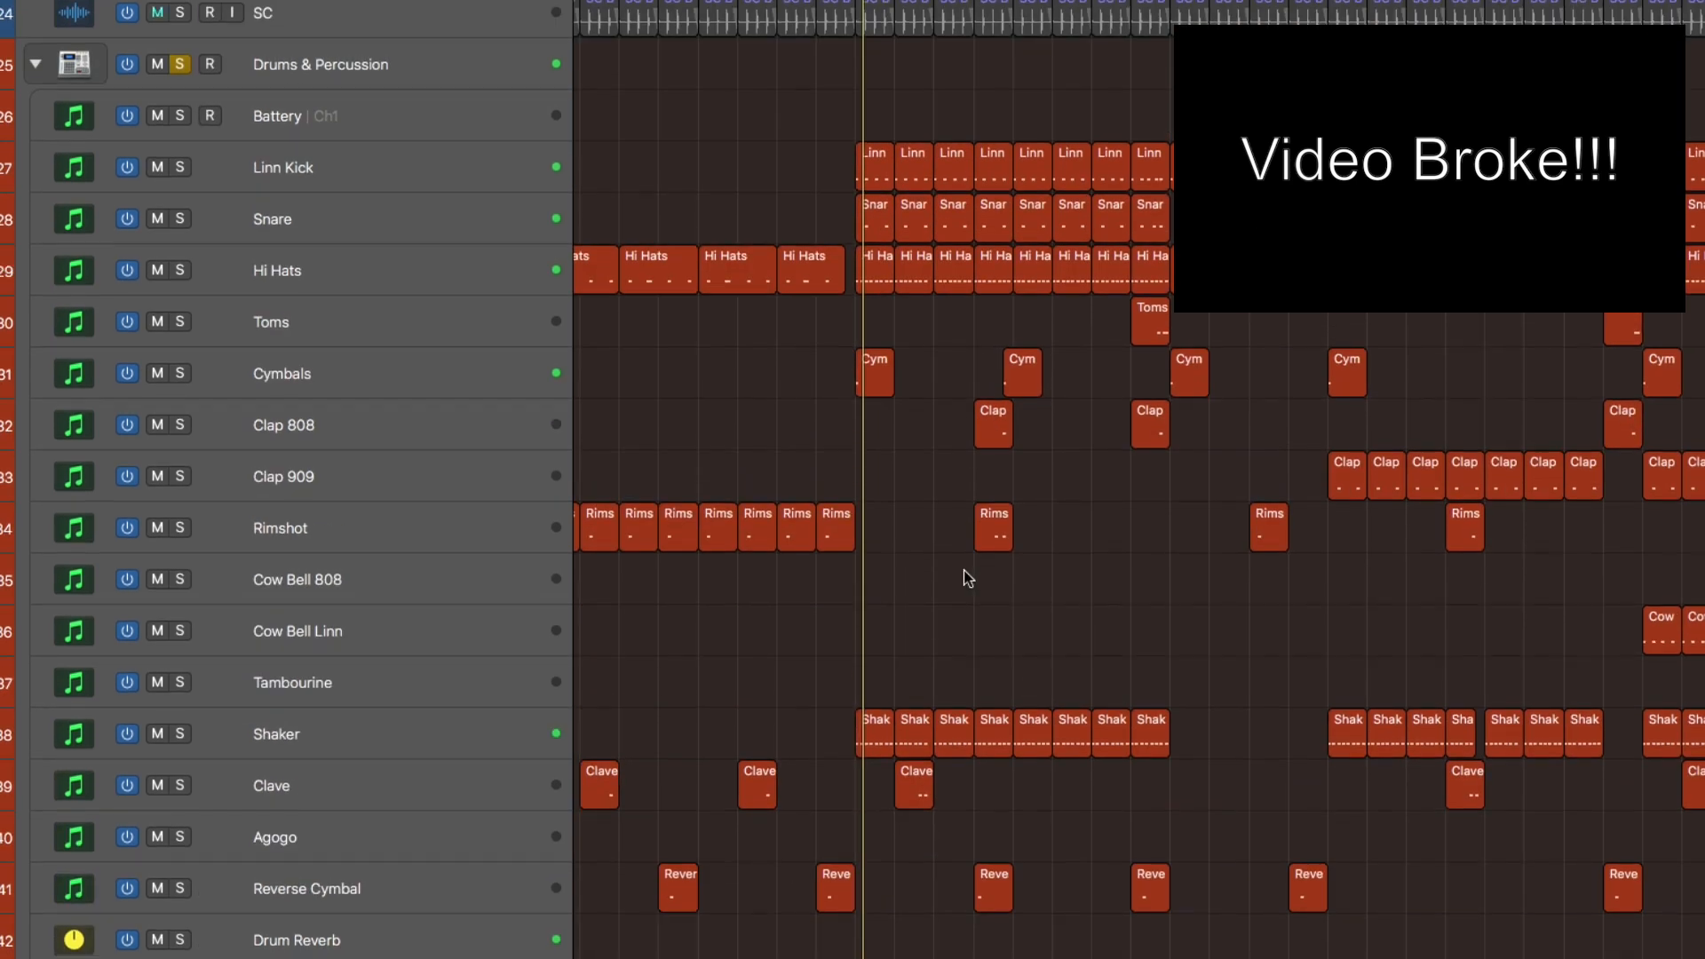
Select the Clap 909 track, solo it in place of Drums & Percussion, and play it from the start of the Pre-Chorus
click(327, 415)
click(341, 451)
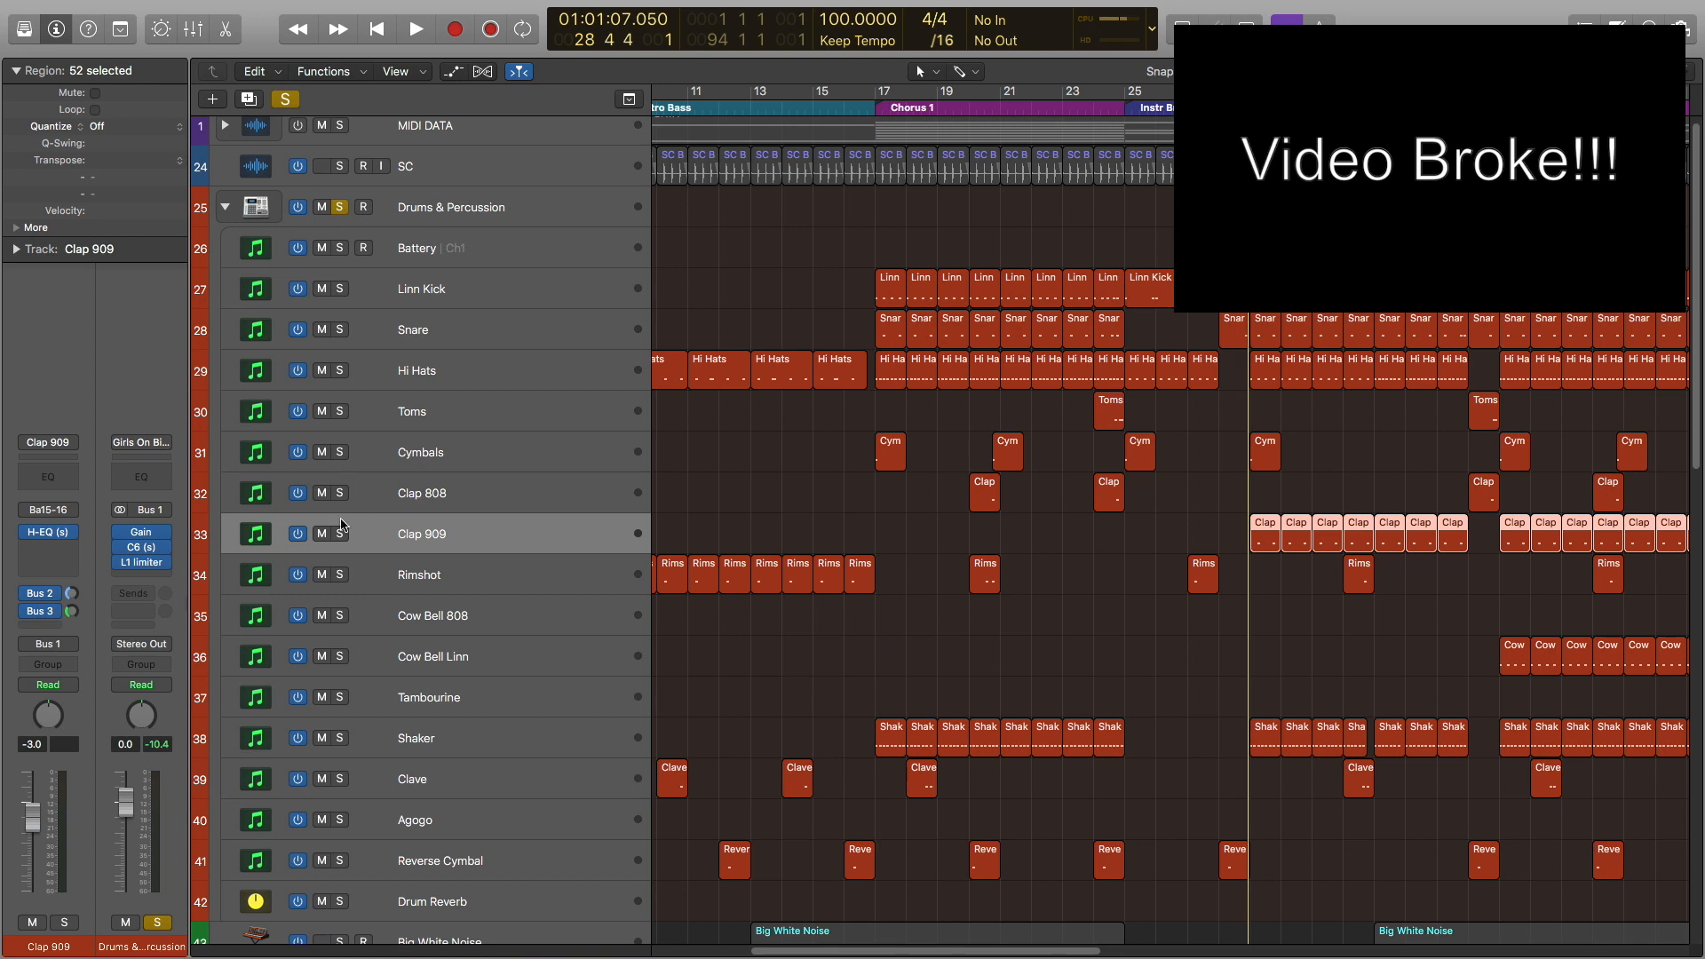
click(340, 208)
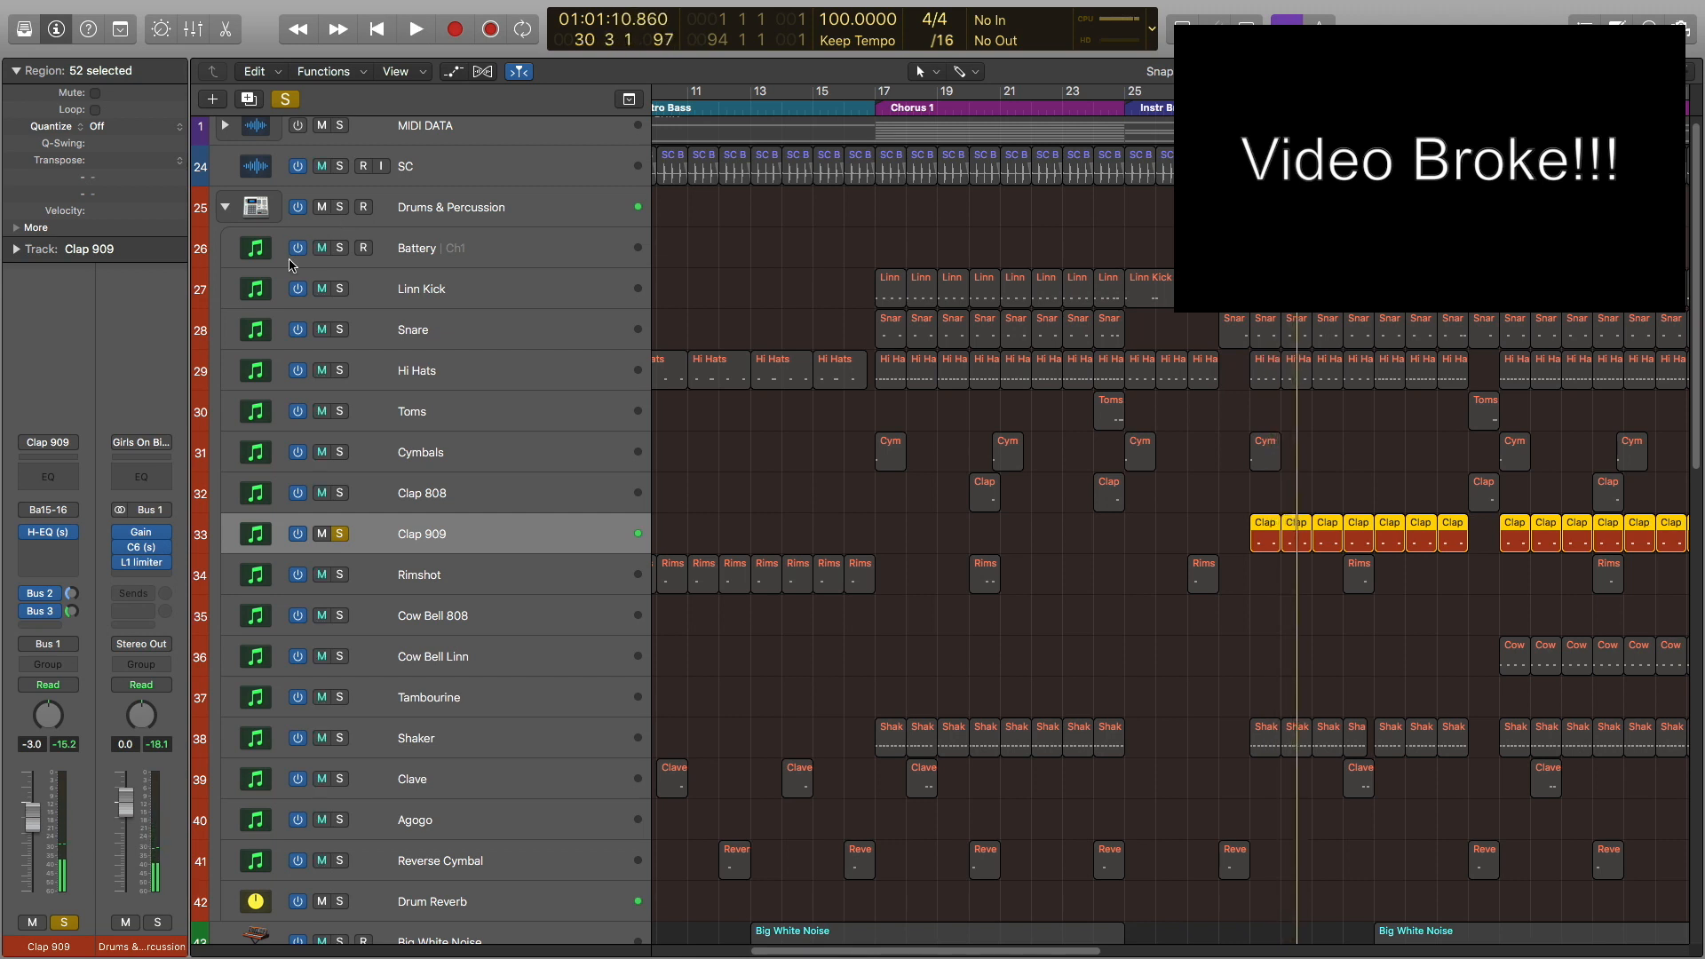
Switch the solo from Clap 909 to Clap 808, play it from bar 20 in Chorus 1, and stop shortly after bar 21
click(339, 534)
click(340, 493)
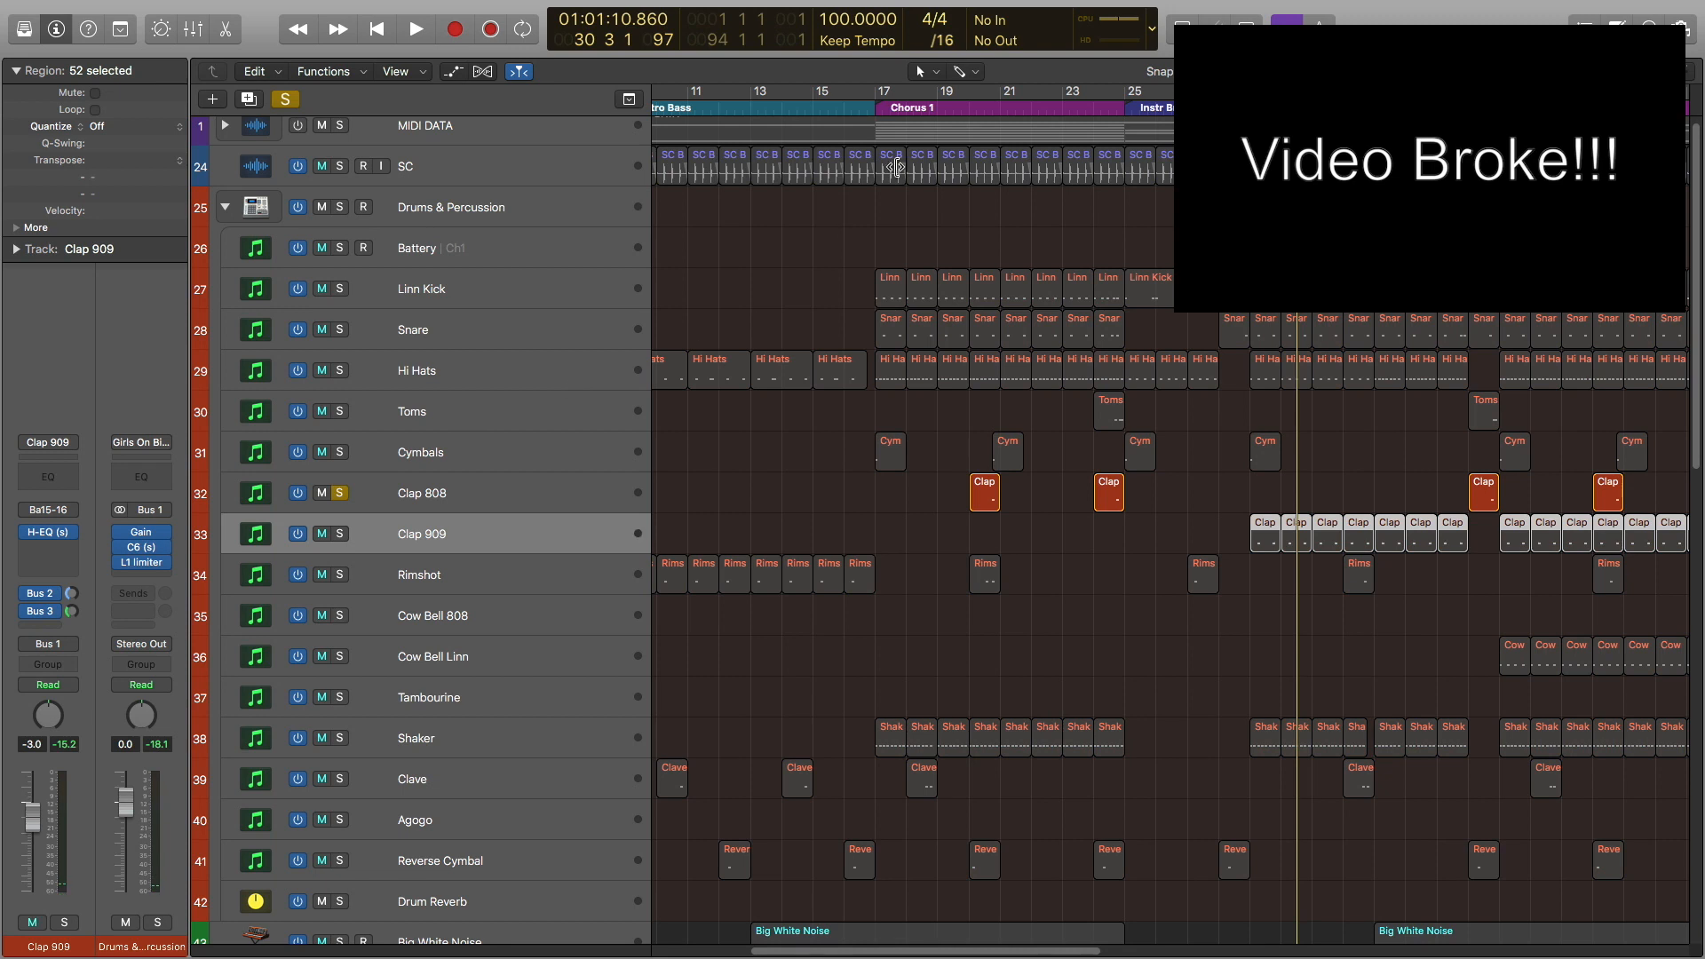
click(969, 108)
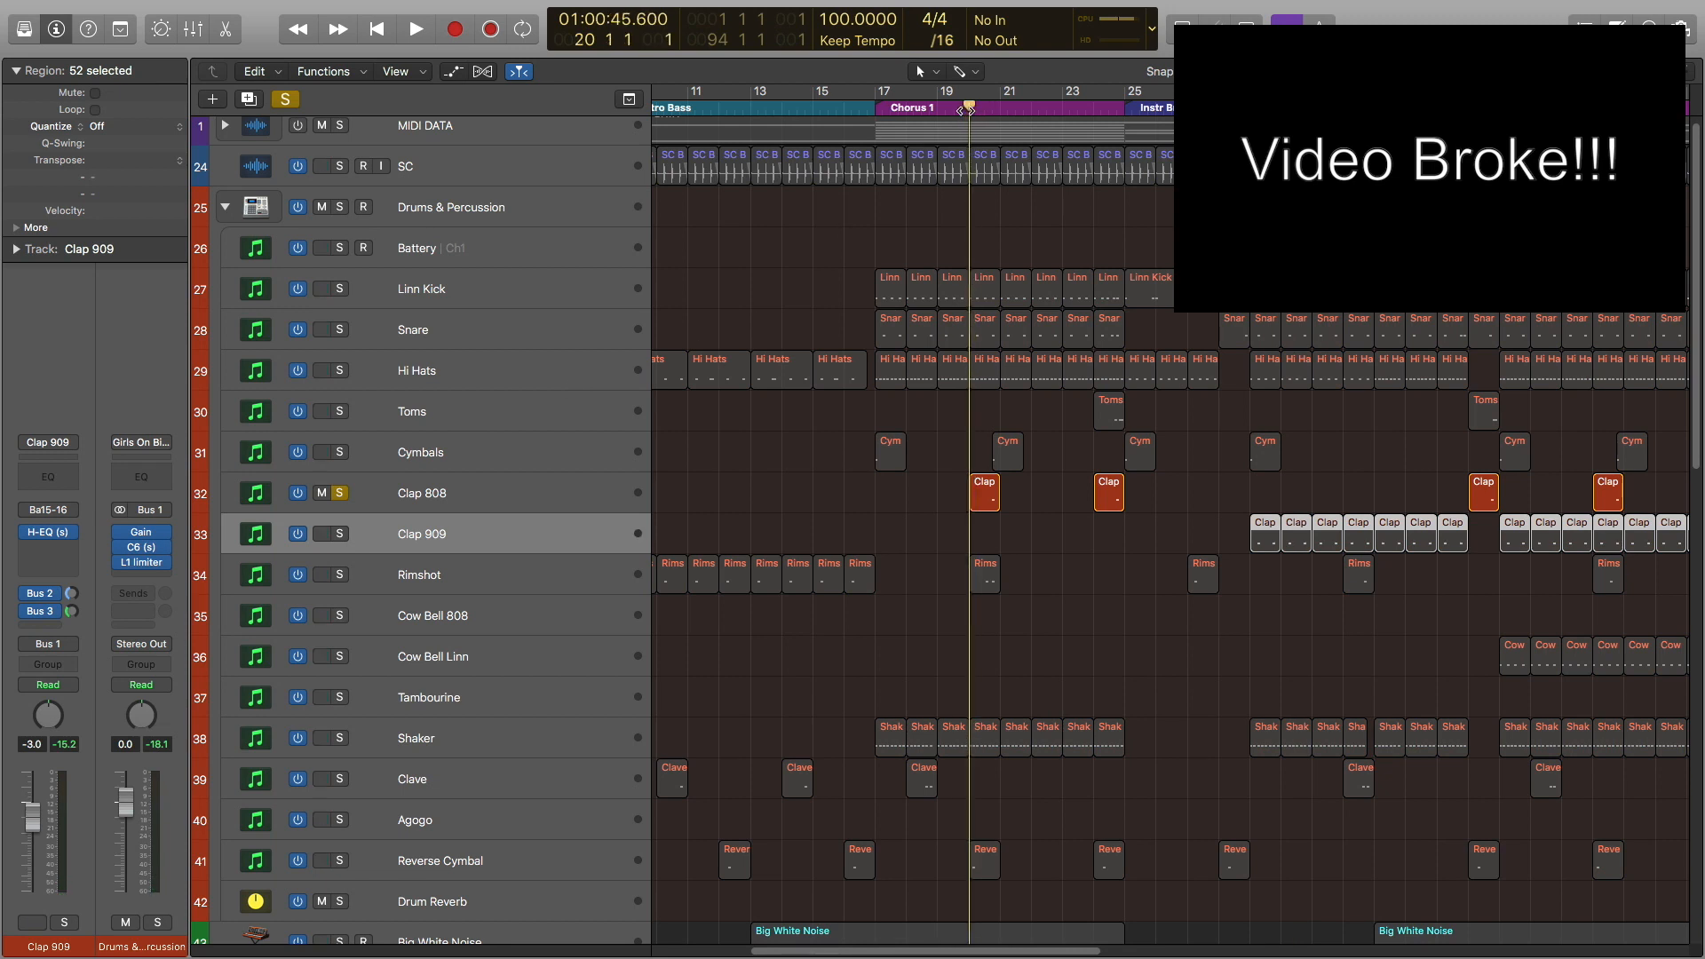
key(space)
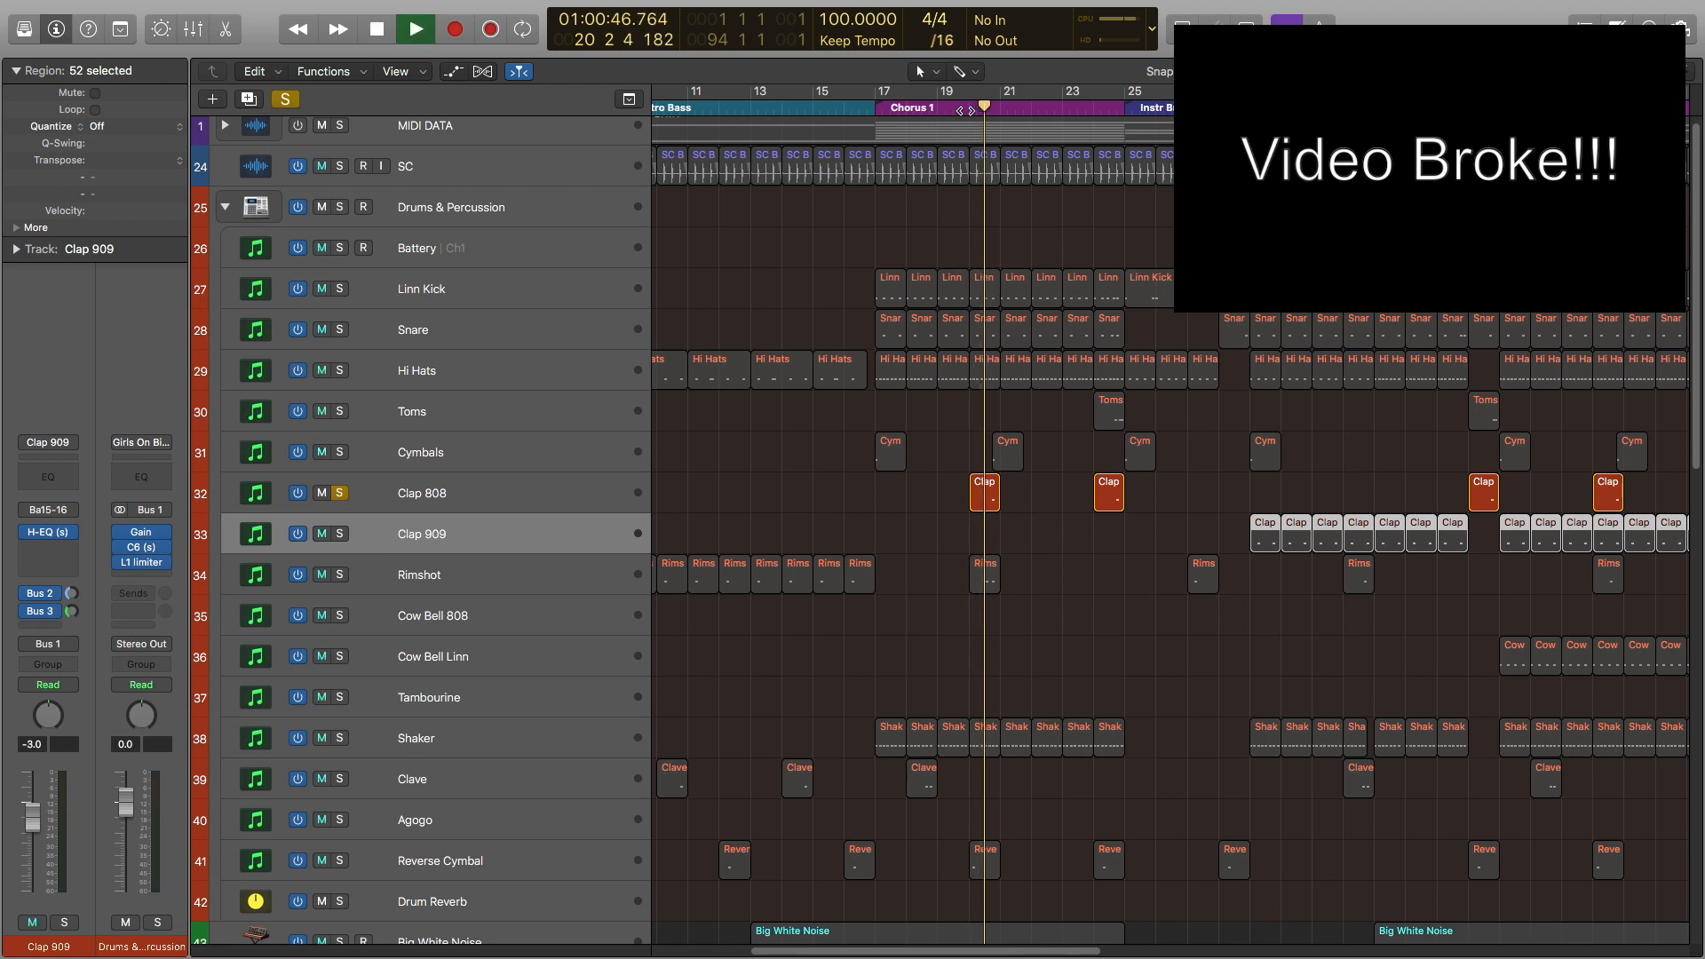
key(space)
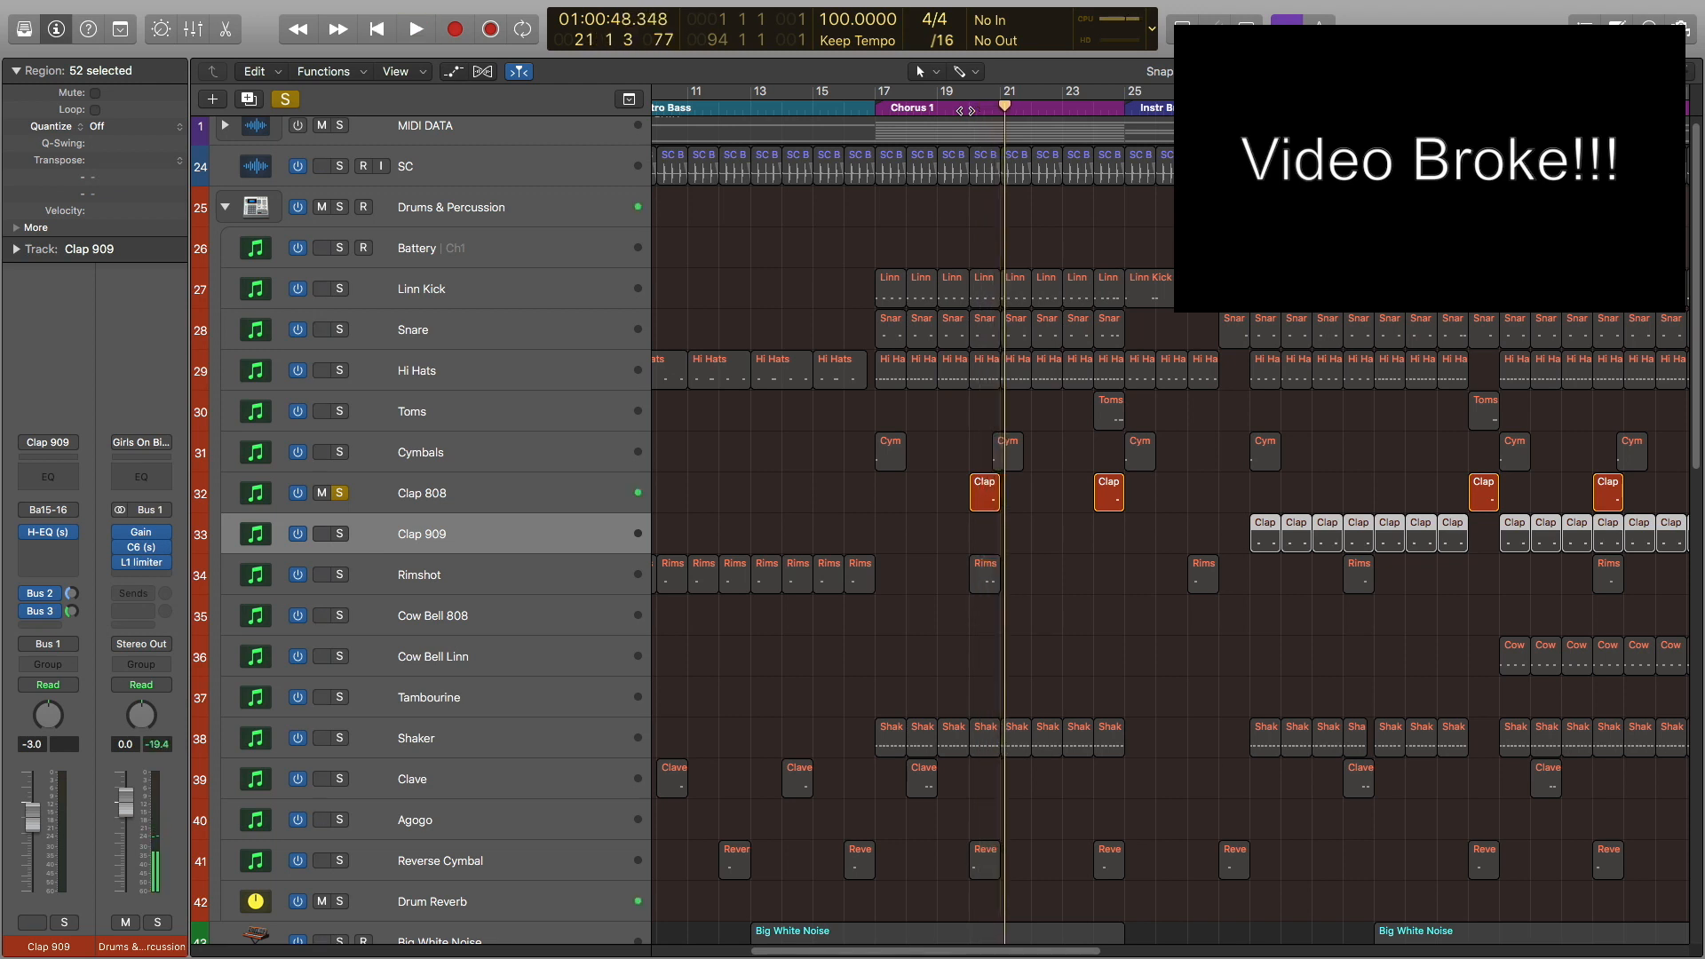
click(1029, 504)
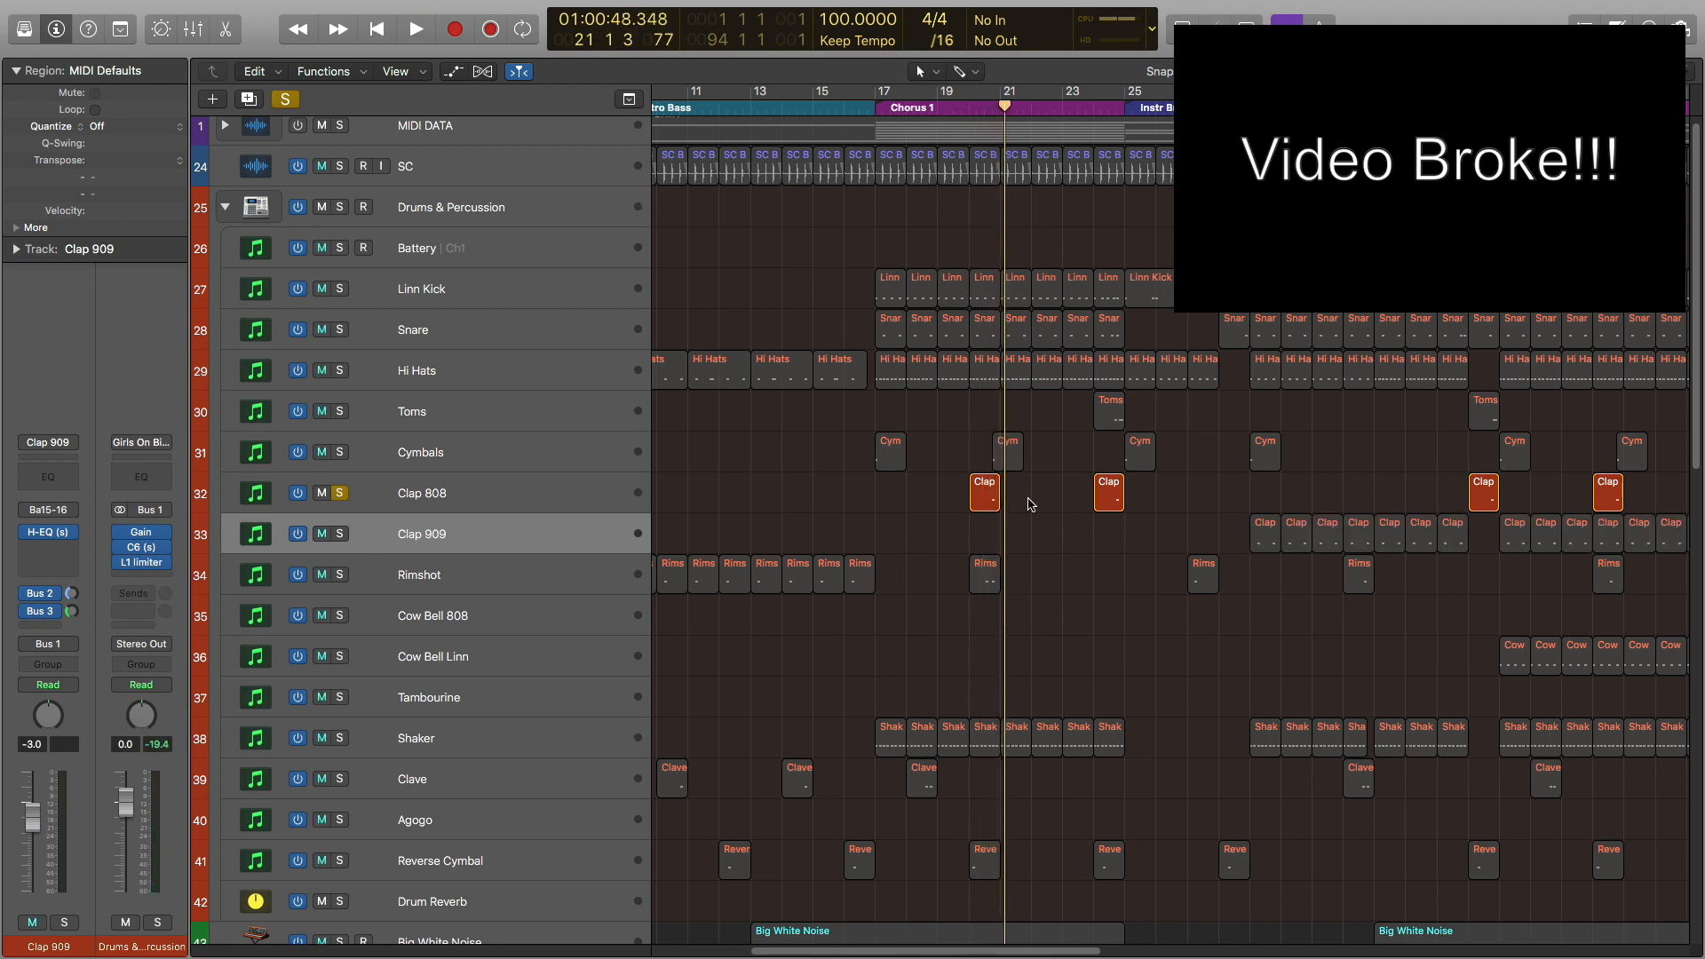
key(space)
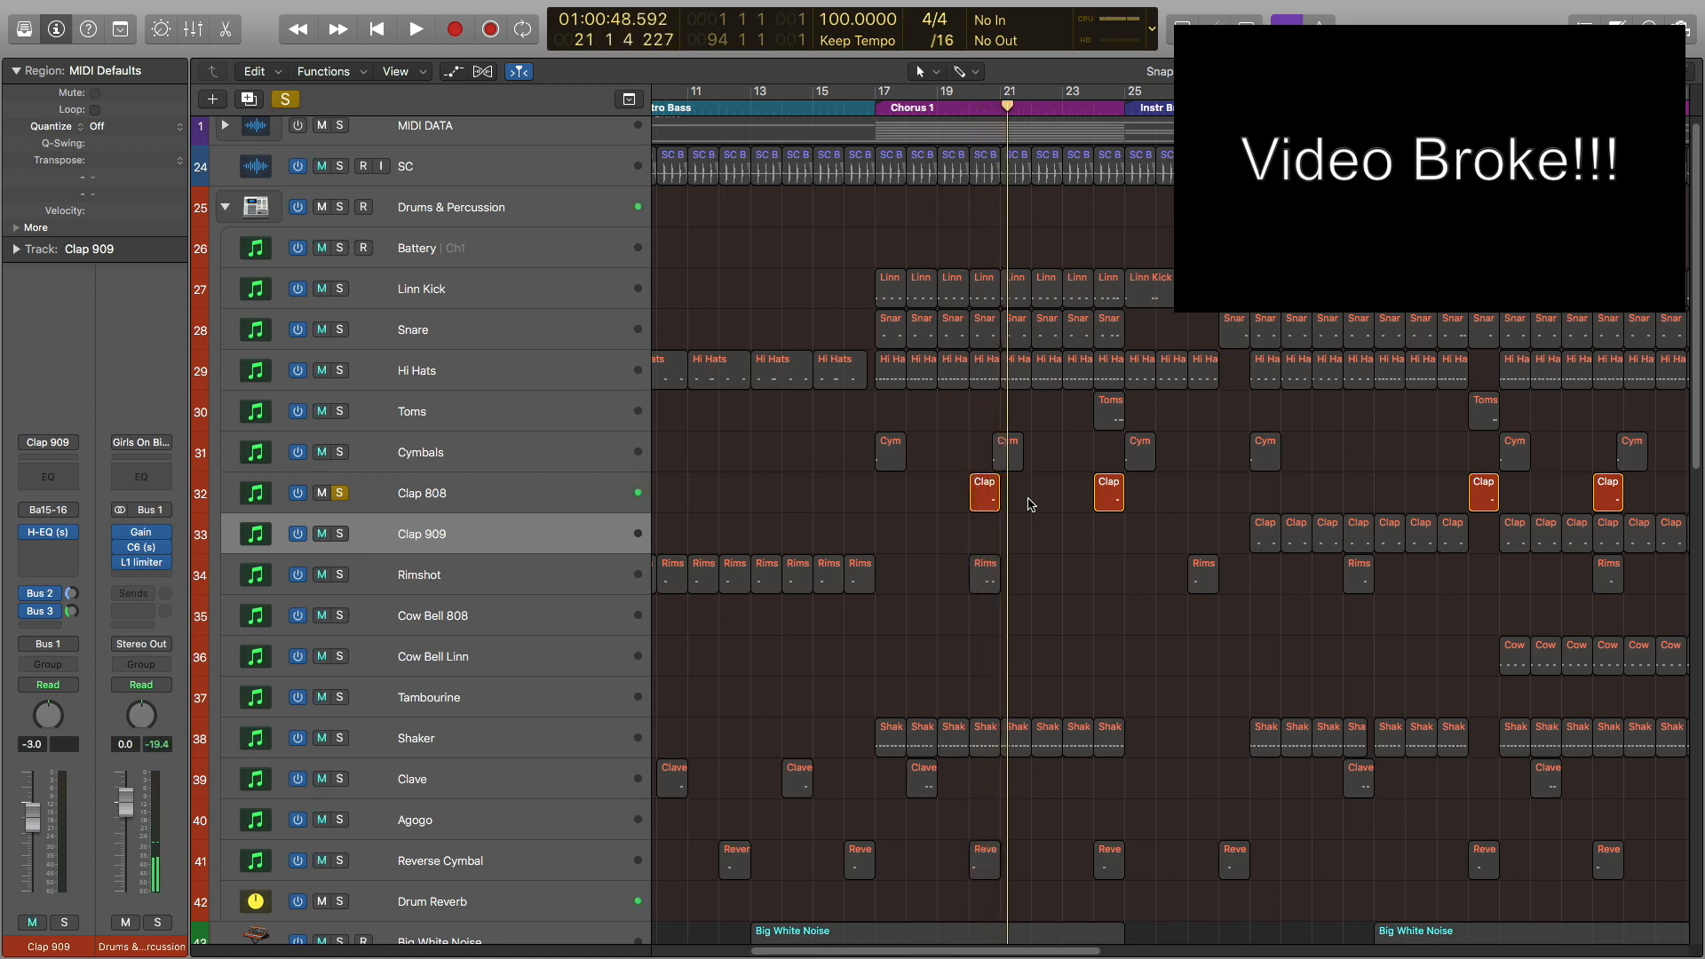
Add Clap 909 to the soloed Clap 808 and play both from the Pre-Chorus at bar 29
click(340, 532)
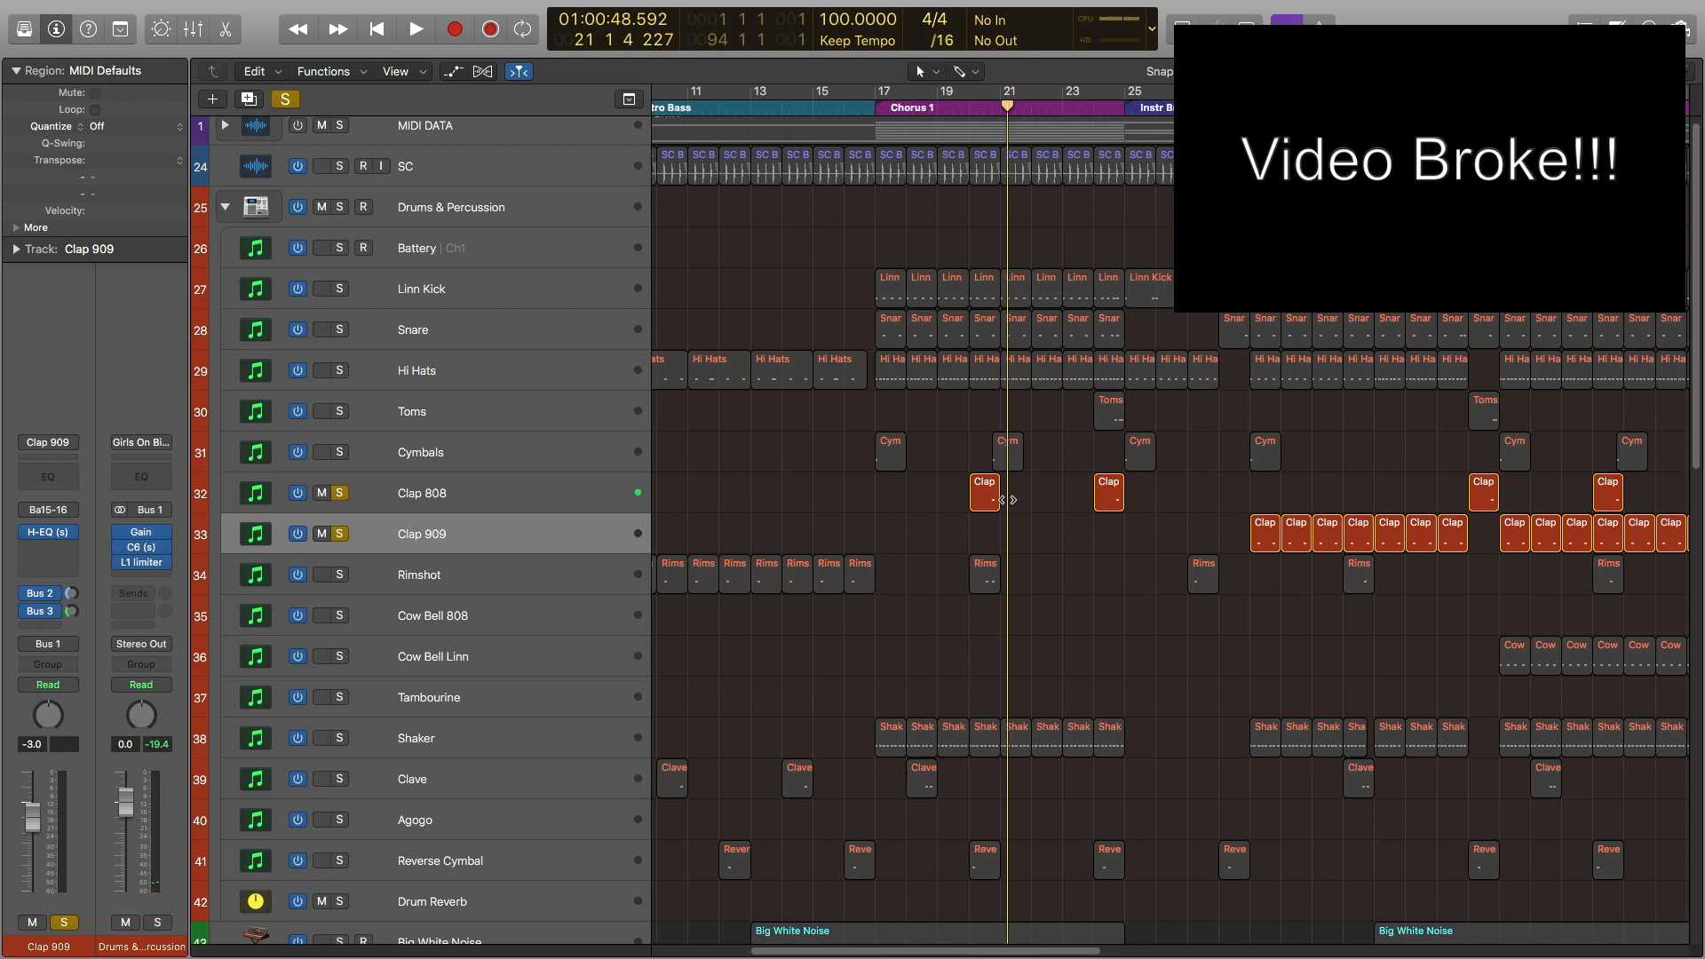
scroll(1007, 500, right, 5)
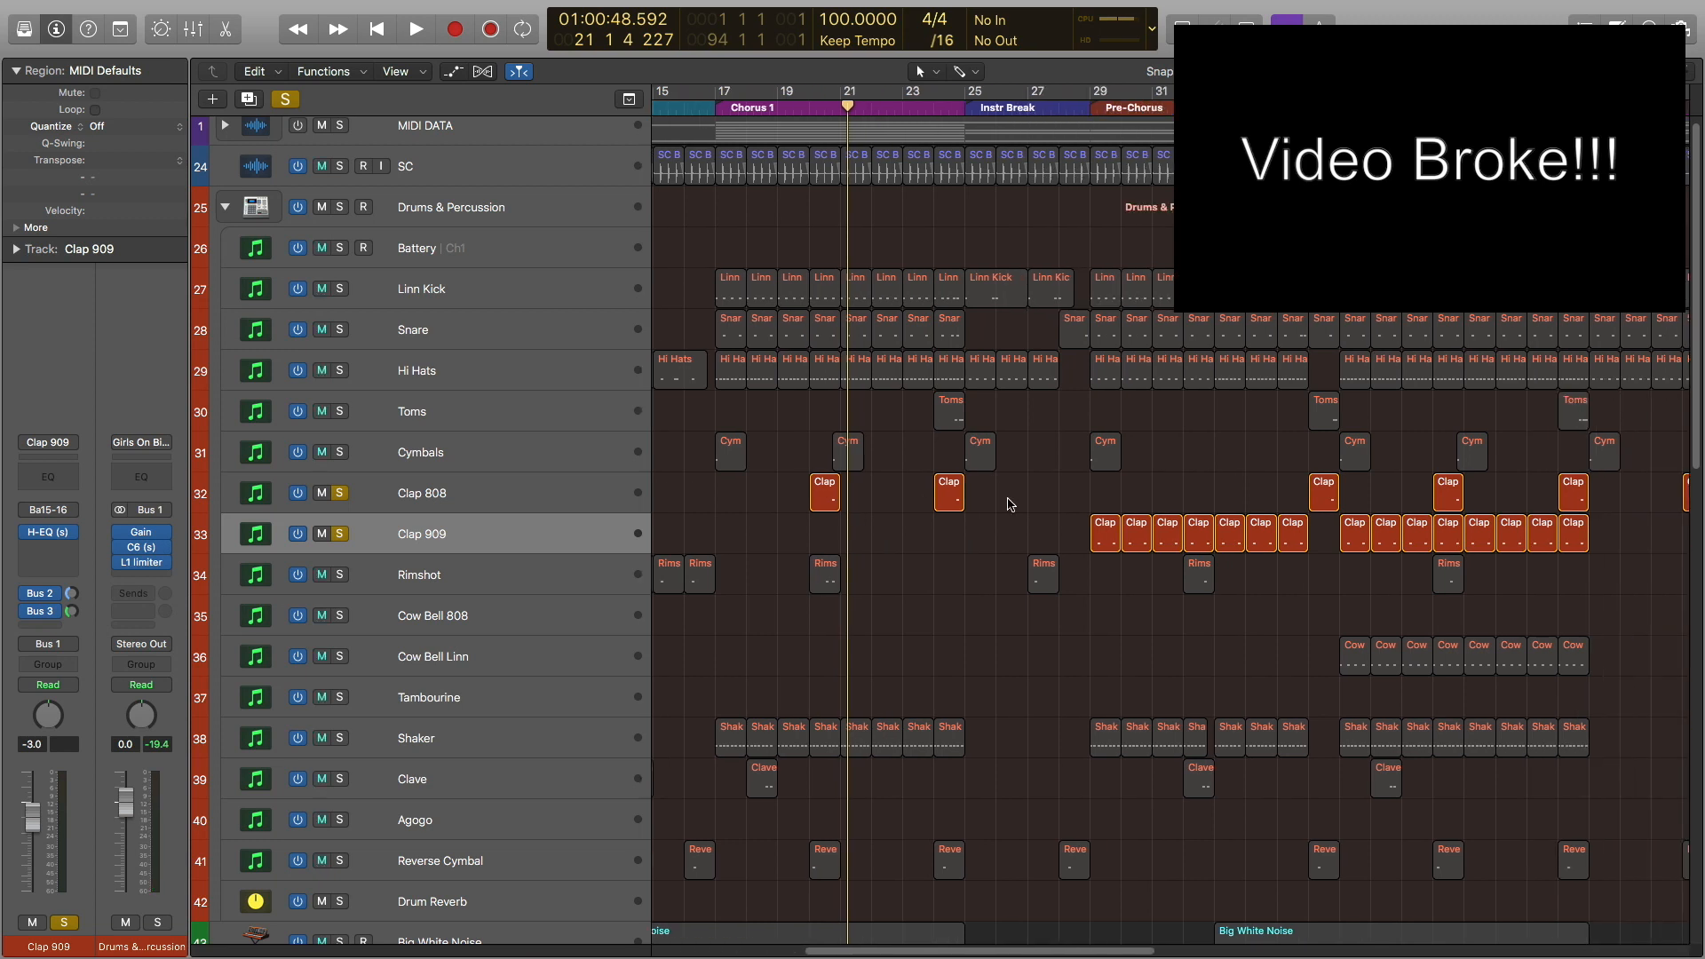
click(1098, 107)
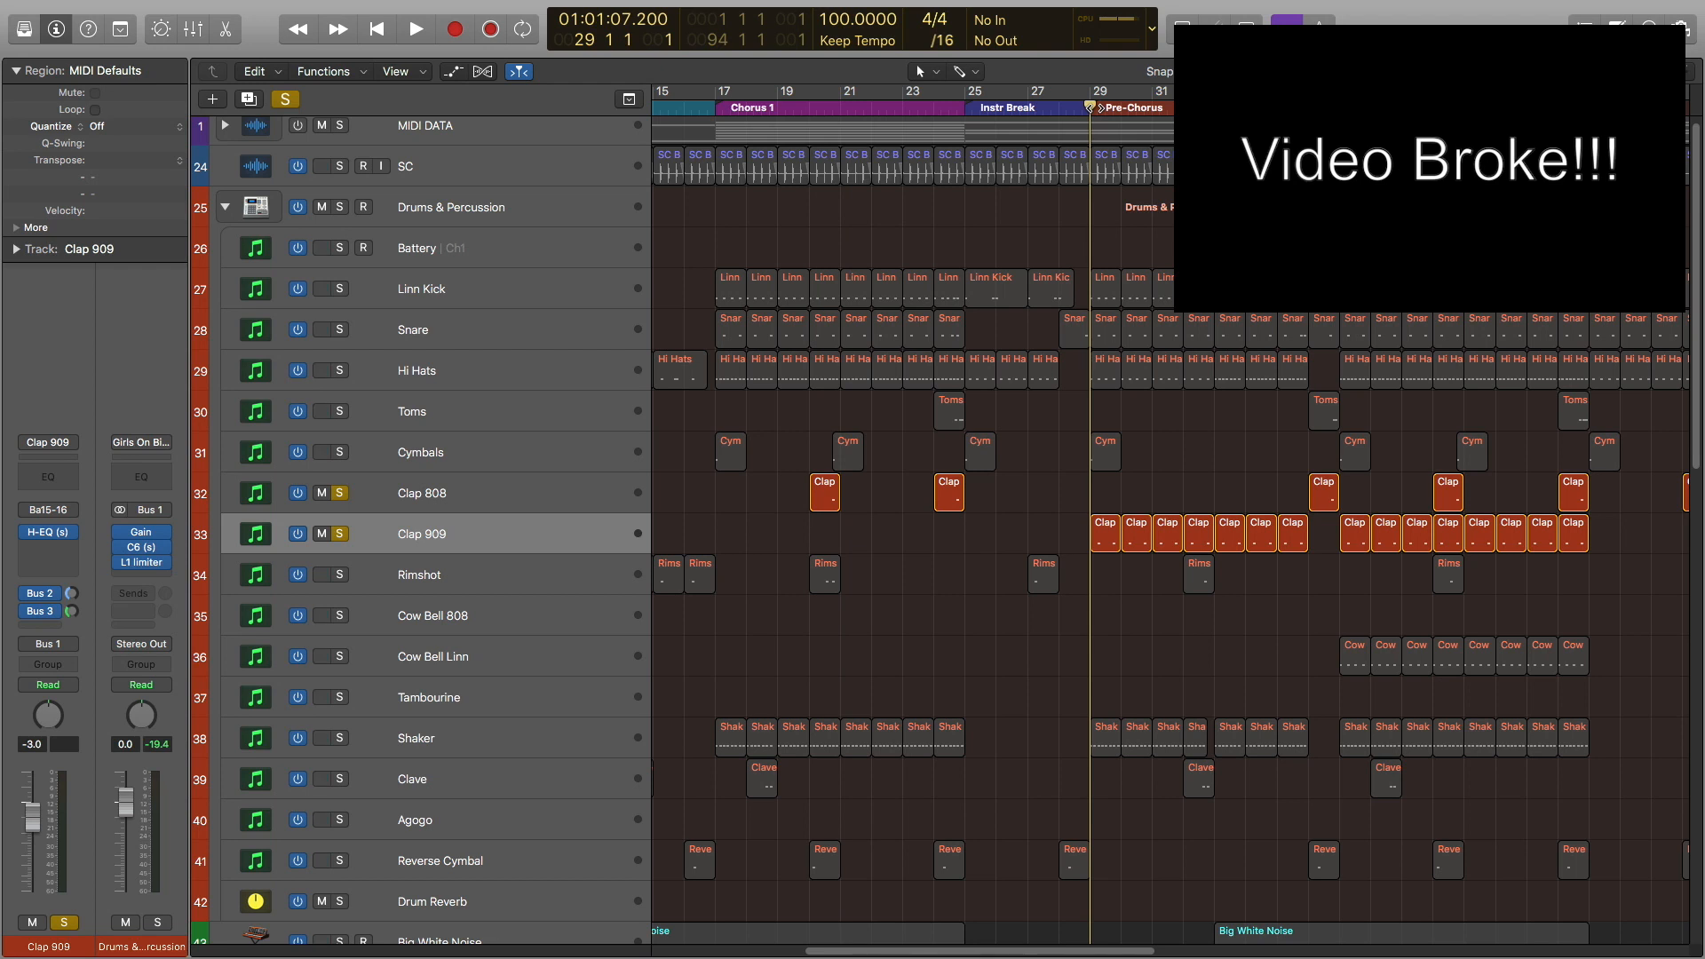
key(space)
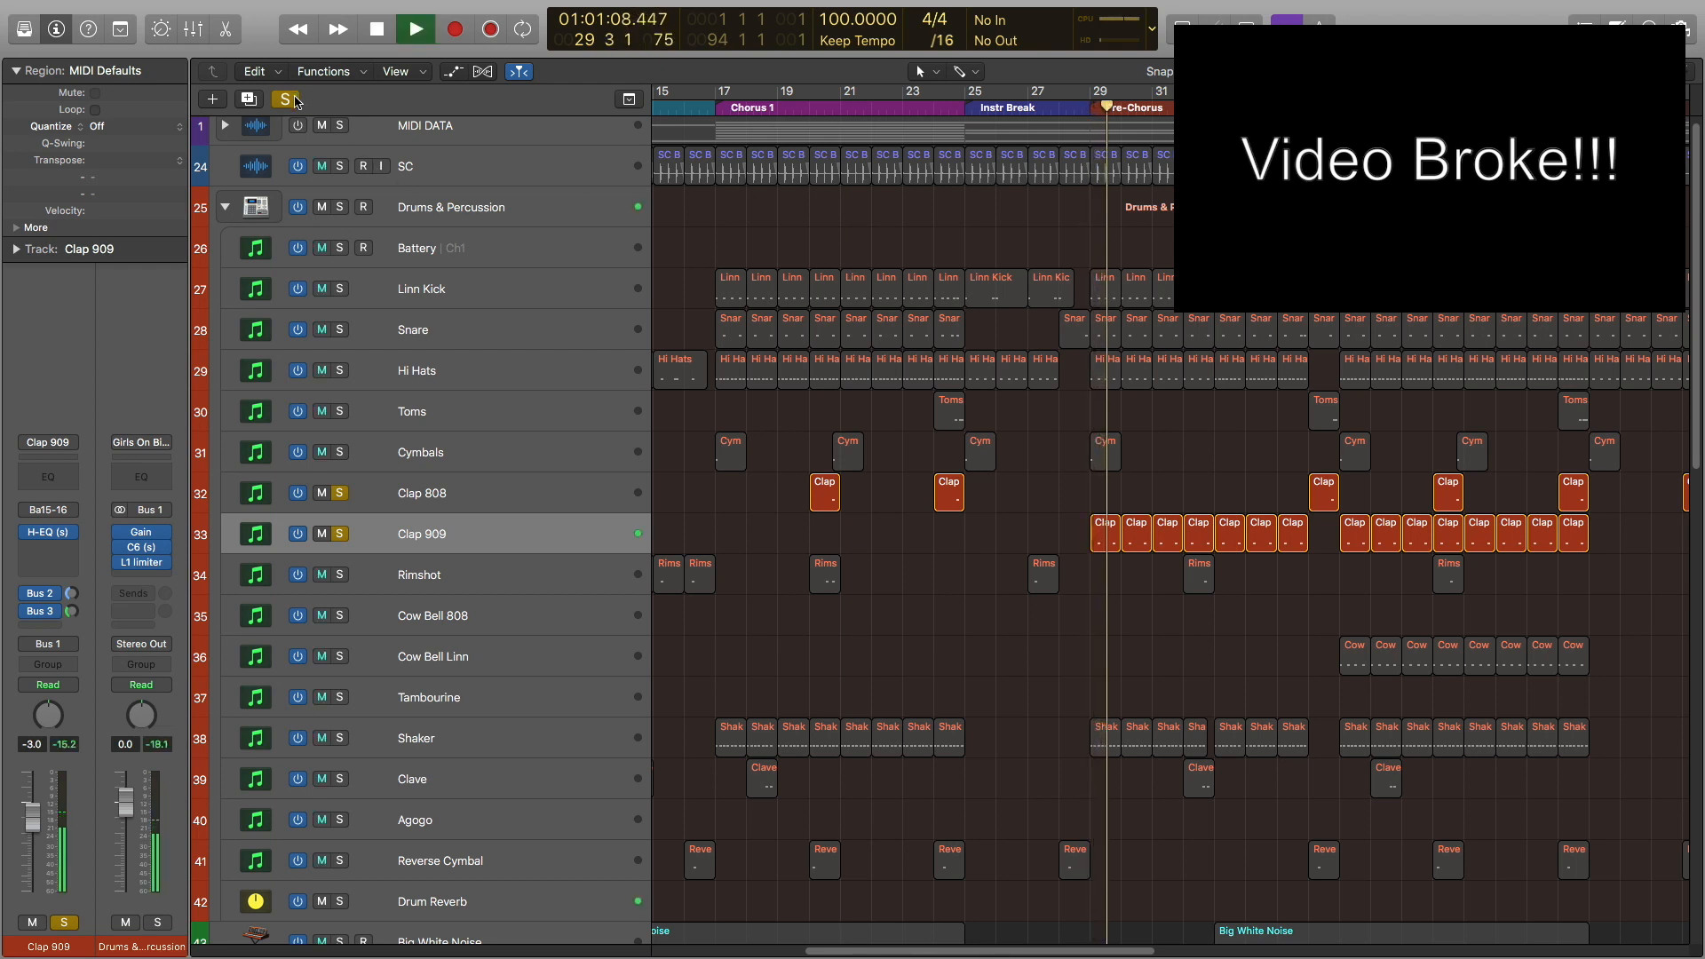
Replace the clap solos with Drums & Percussion during playback, and replay the drum fill from bar 36 to bar 37
click(285, 99)
click(342, 207)
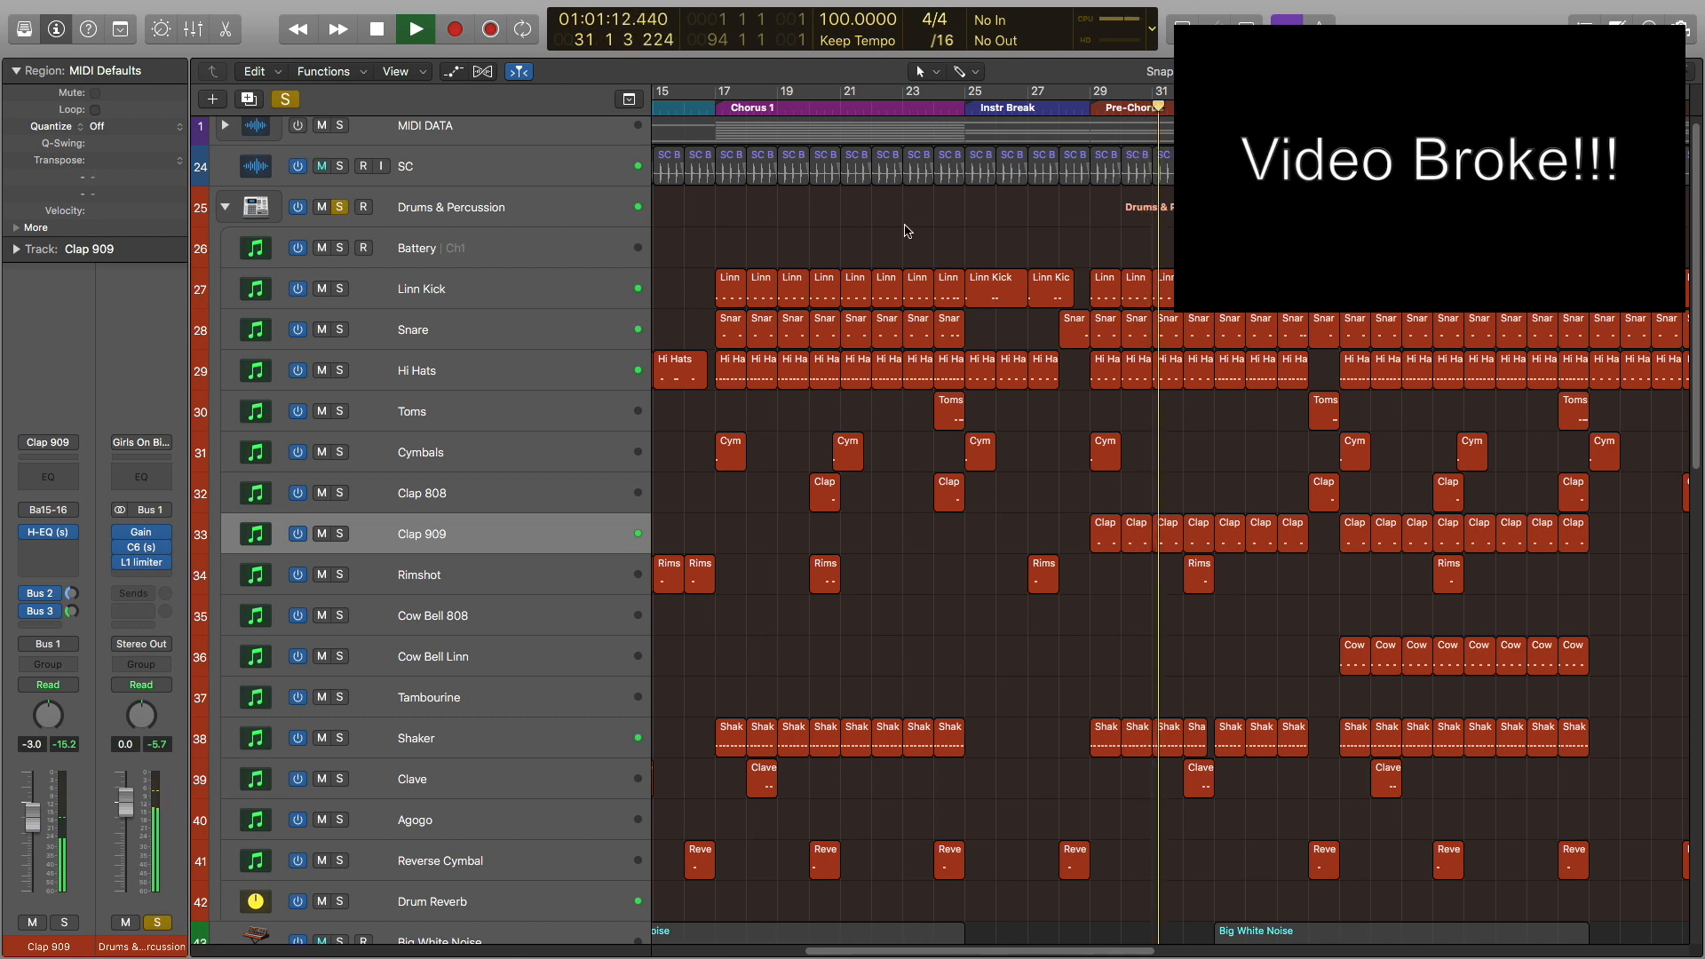
key(space)
click(1309, 93)
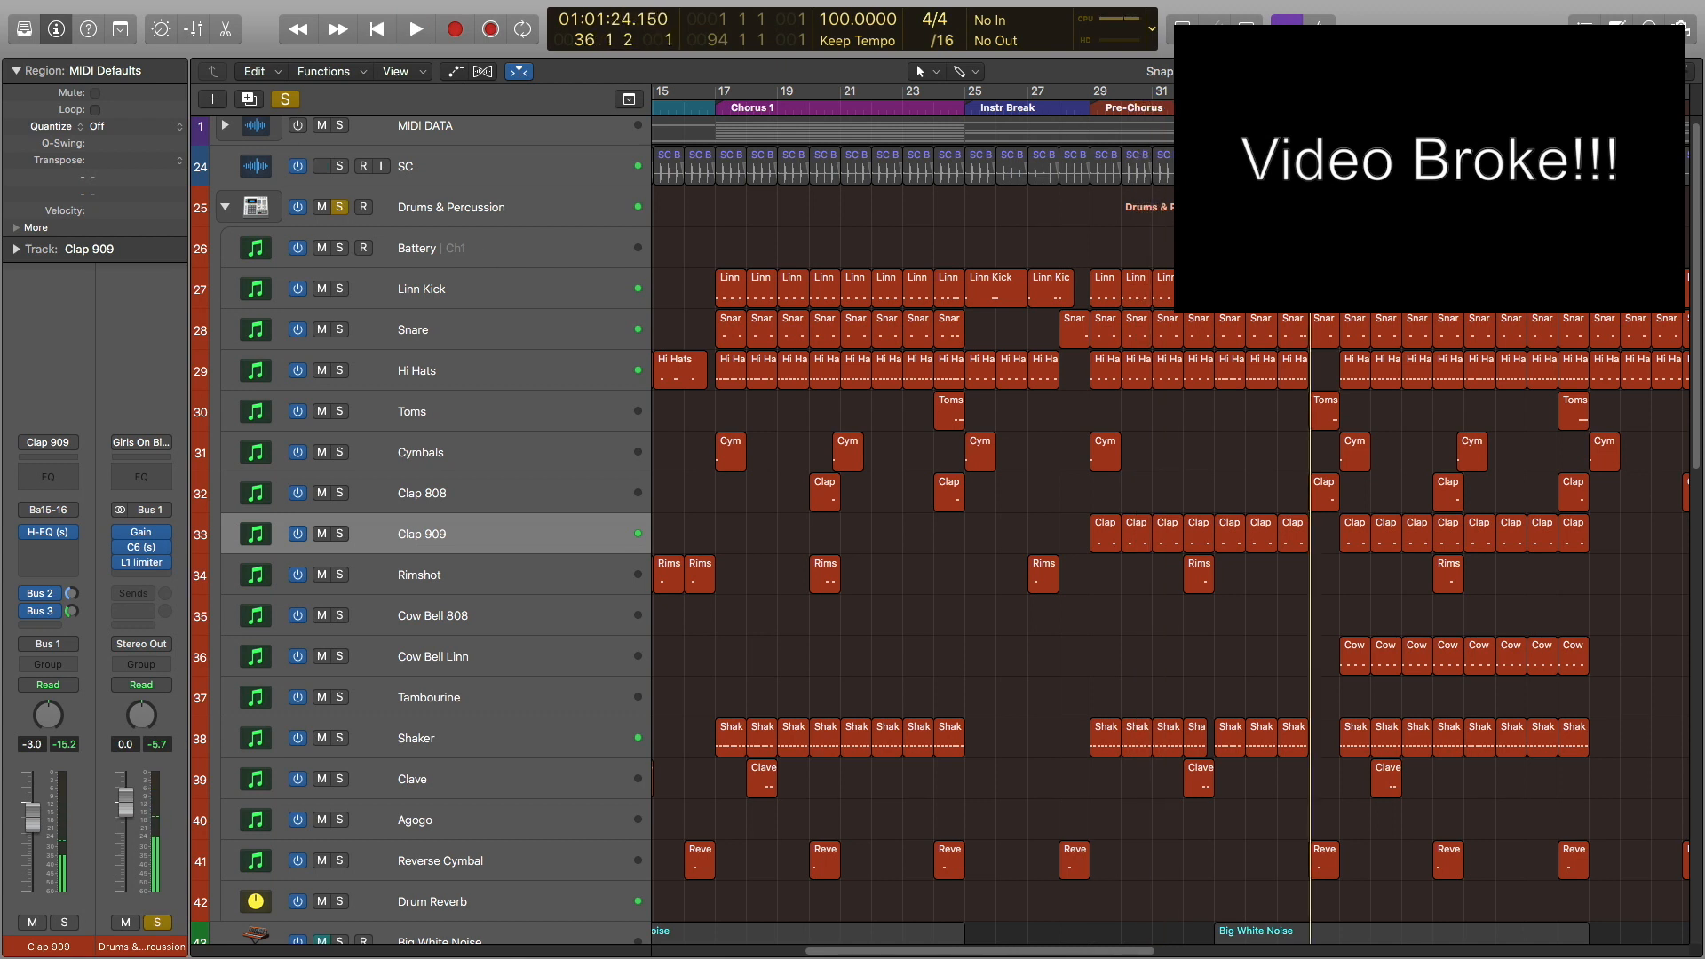
key(space)
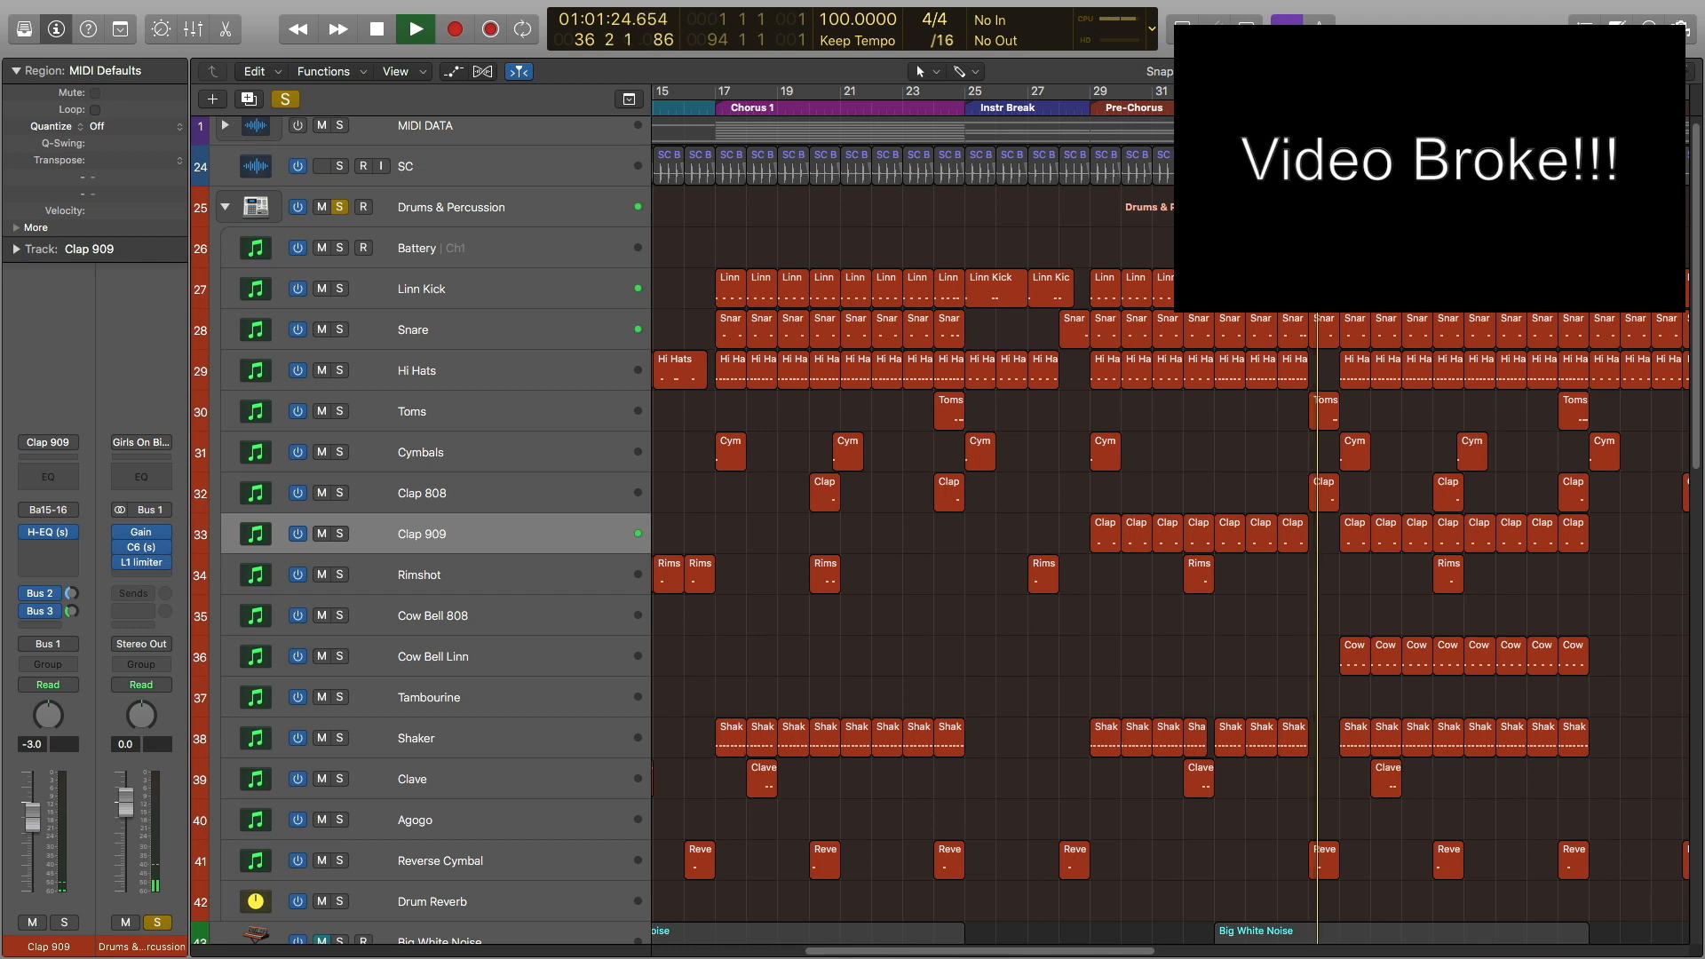
key(space)
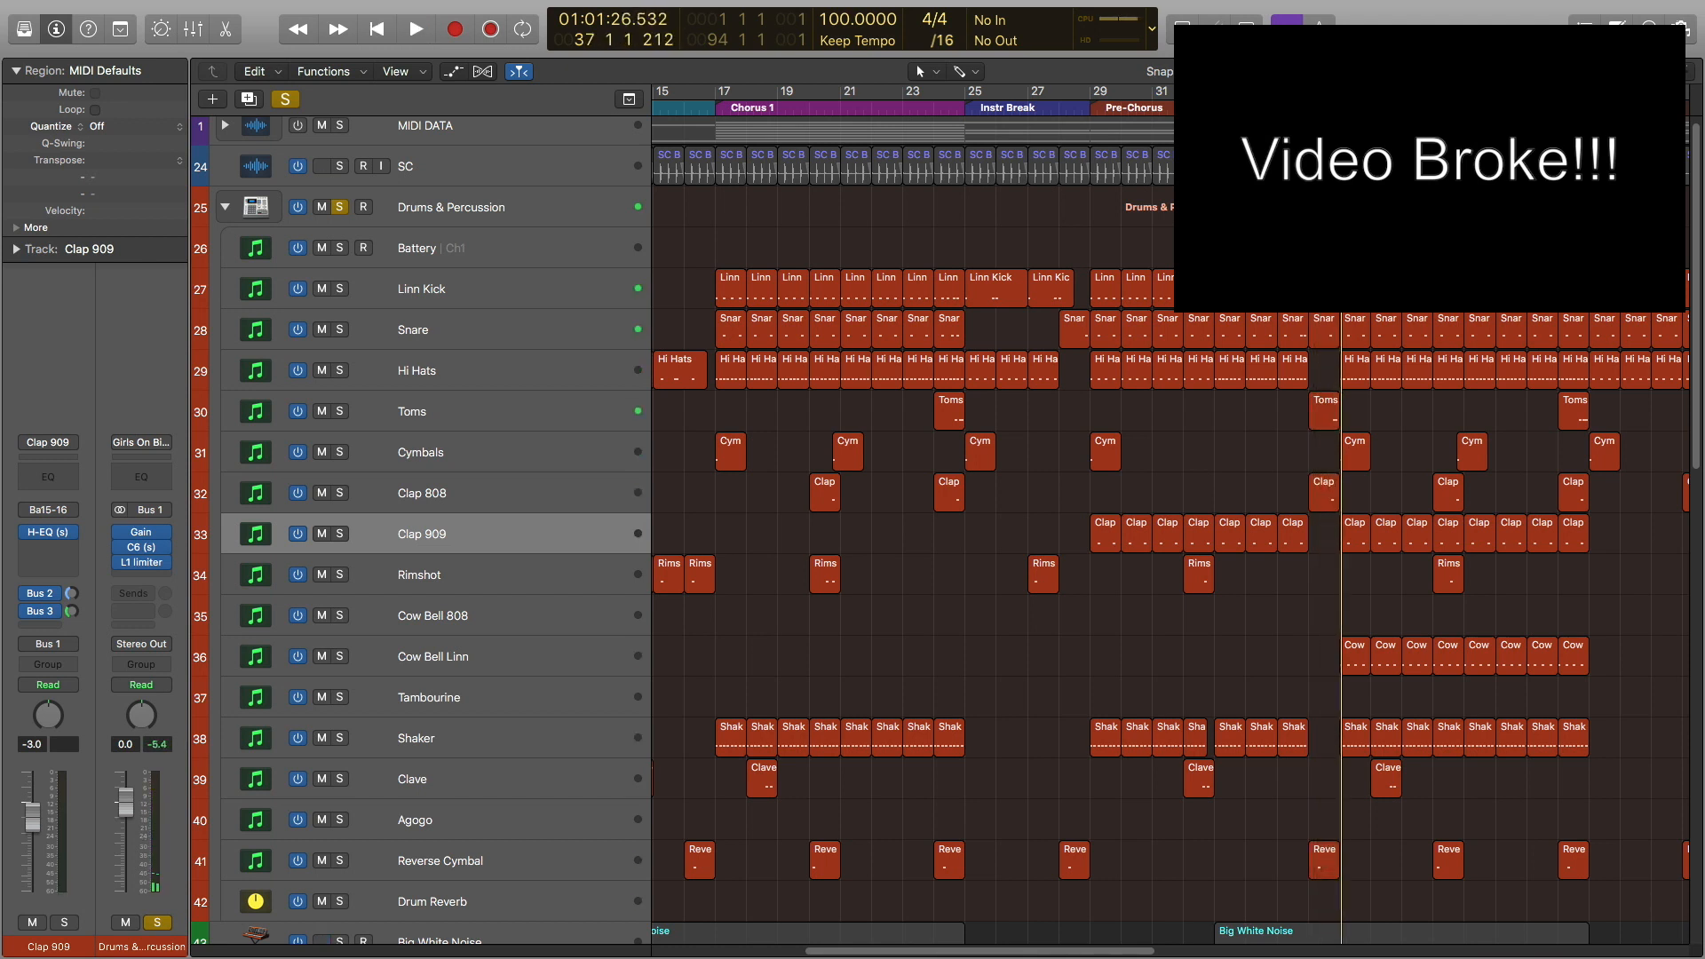
Play the soloed Drums & Percussion from the end of Chorus 1, around bar 24, into the Instr Break
click(903, 96)
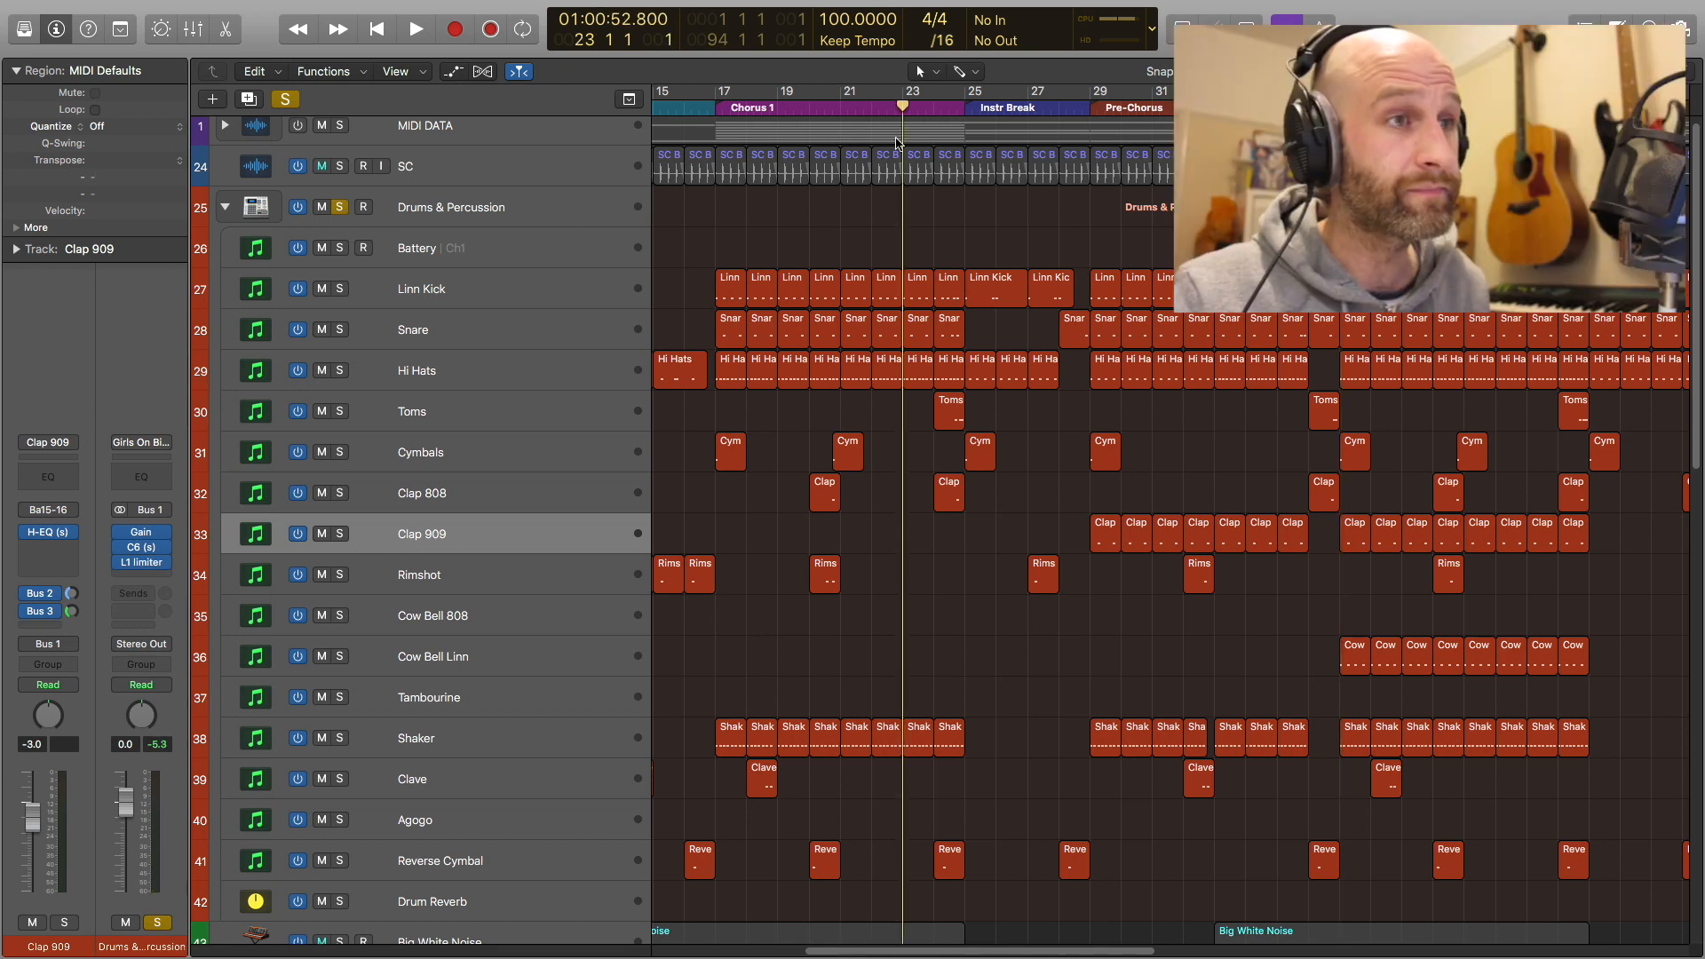
click(931, 105)
key(space)
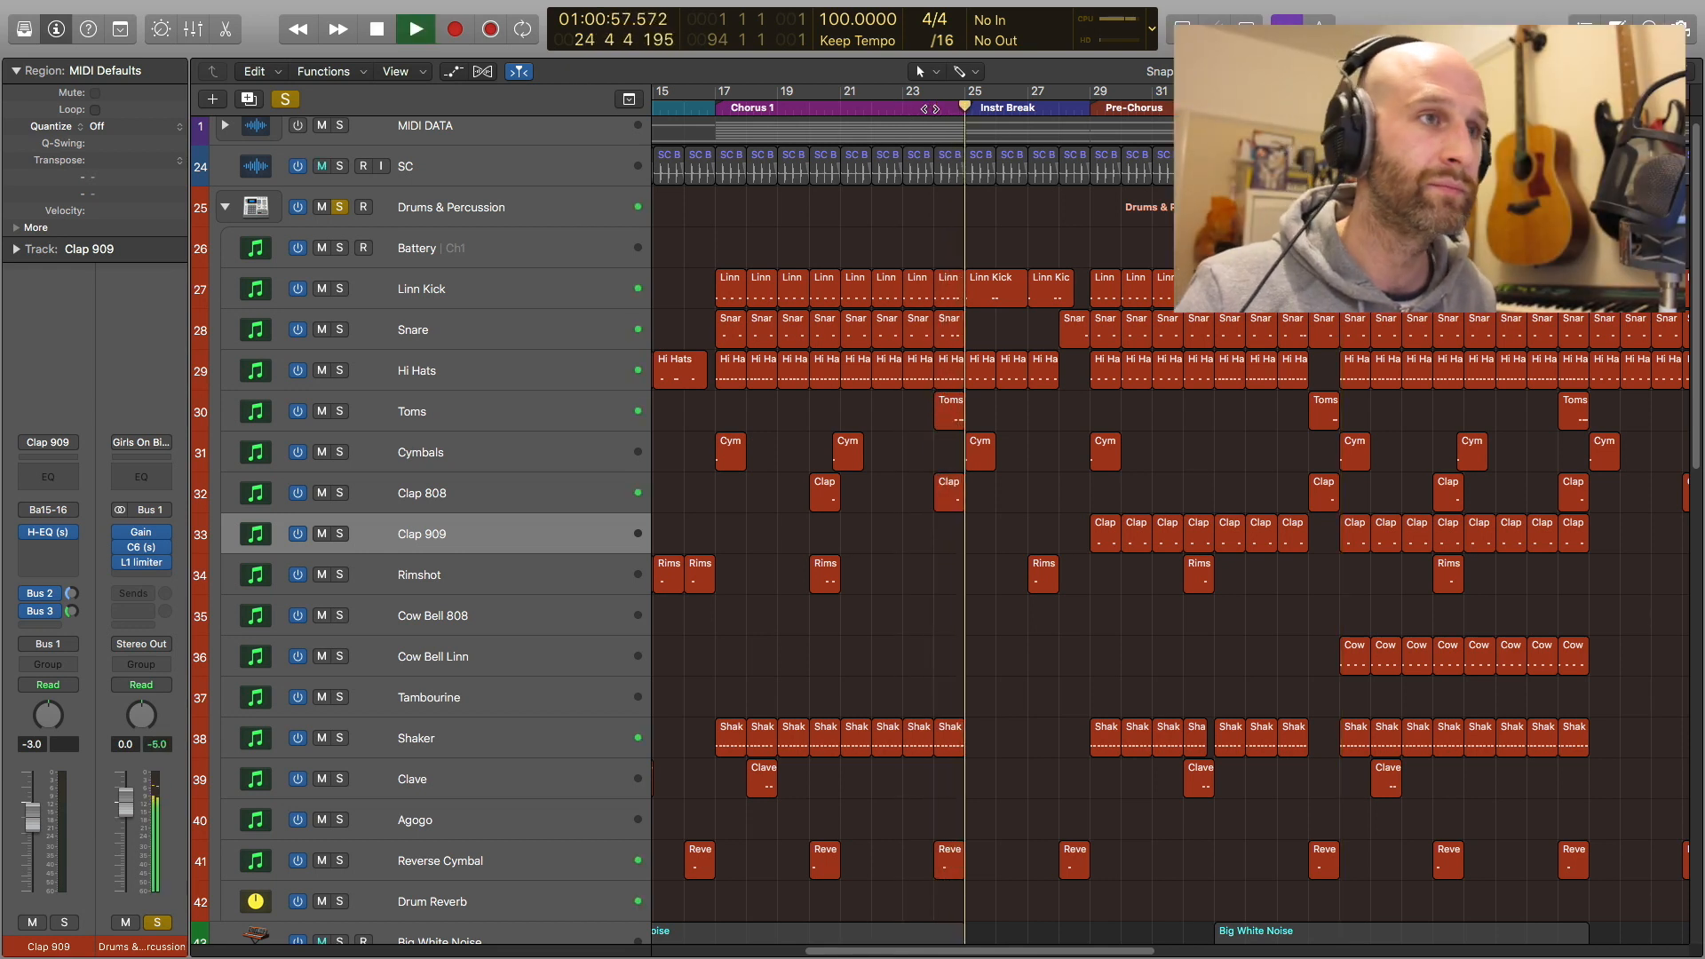
Clear the drum solo and play the Instr Break with all tracks, bringing the bass, arp and electric piano tracks into view
click(282, 99)
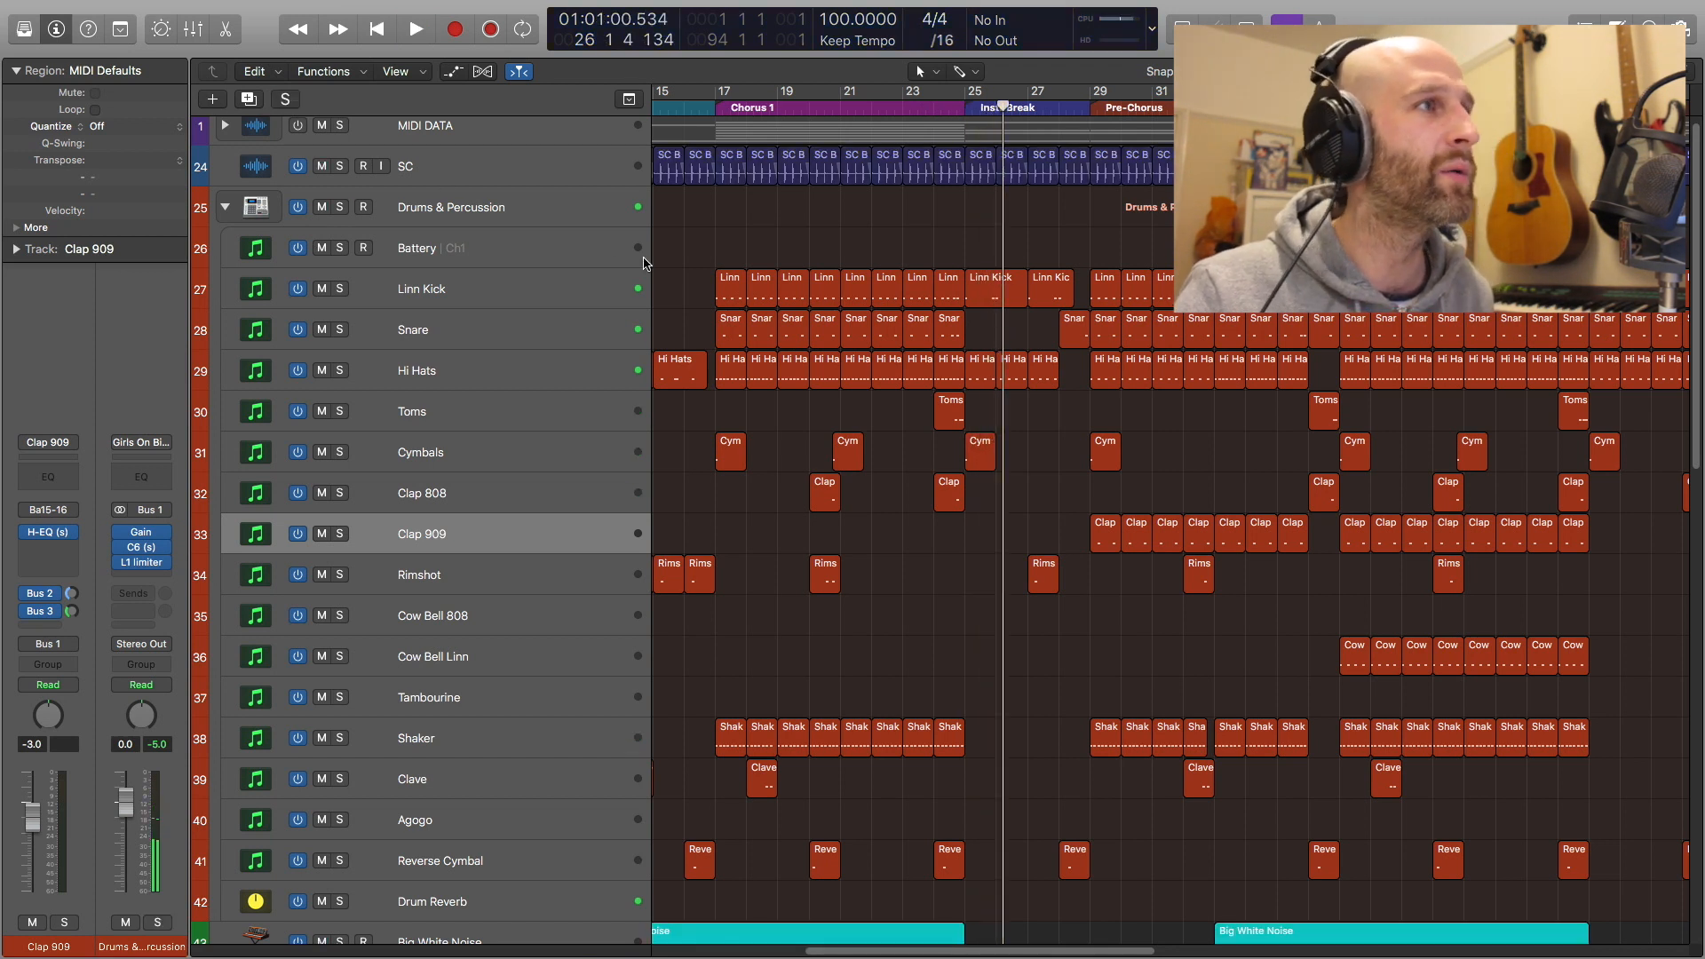
scroll(1123, 328, left, 10)
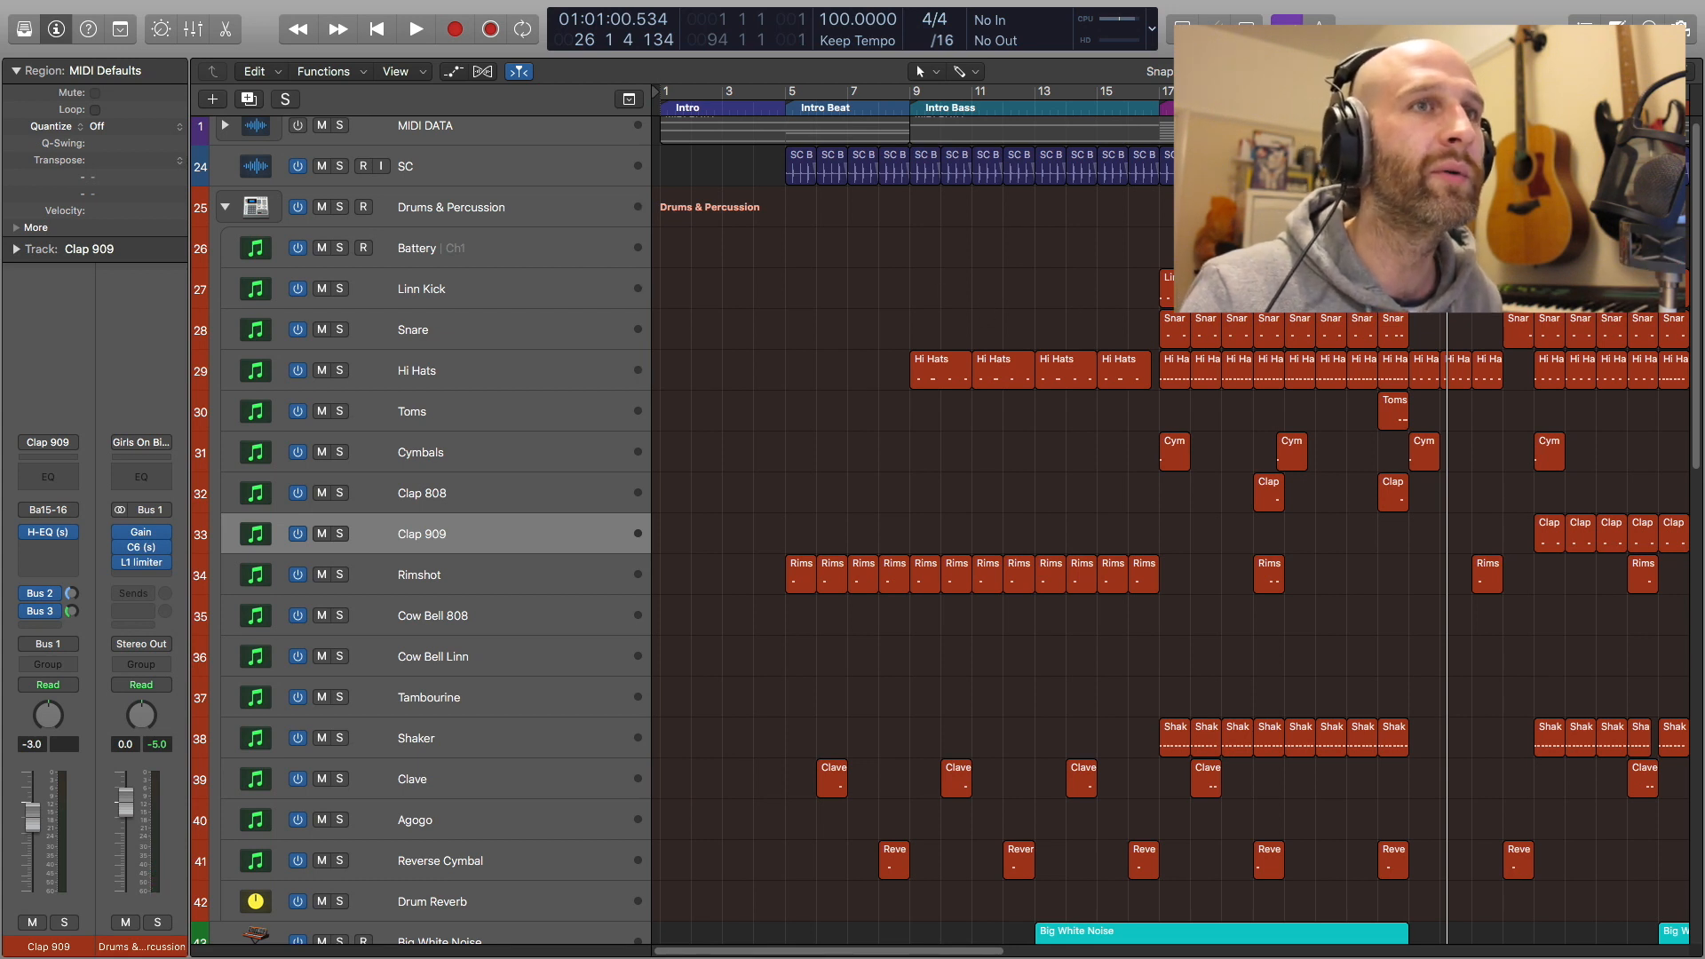
key(space)
scroll(1341, 414, right, 6)
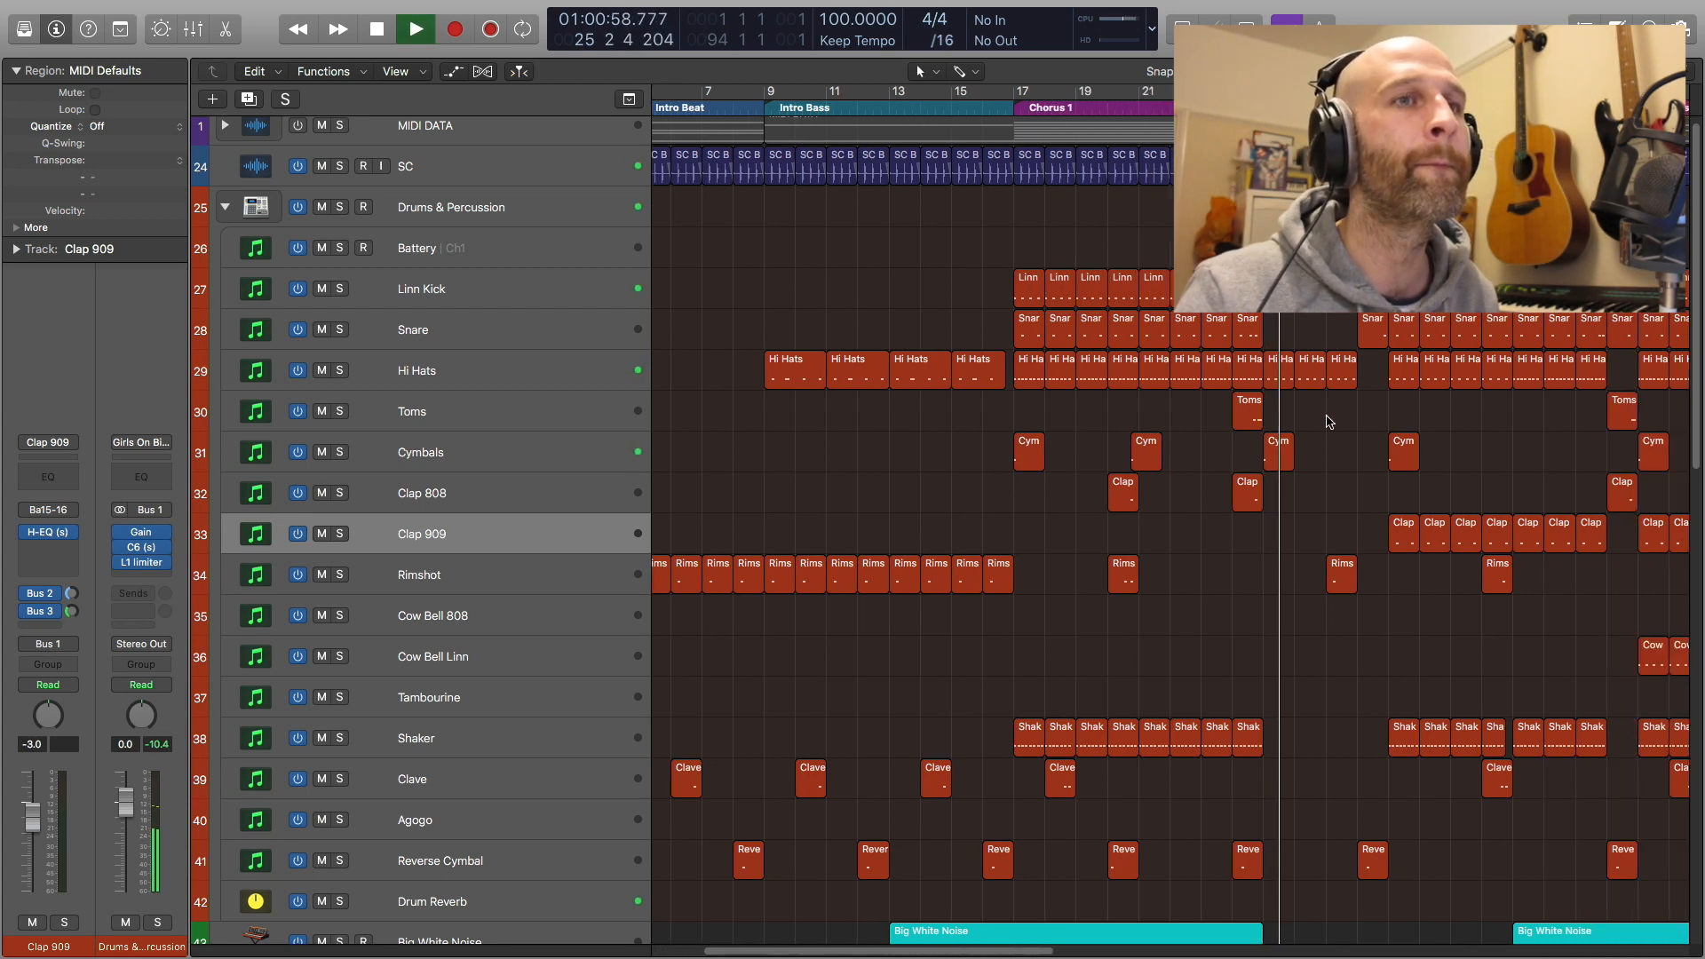
scroll(1110, 462, down, 10)
scroll(1108, 463, up, 4)
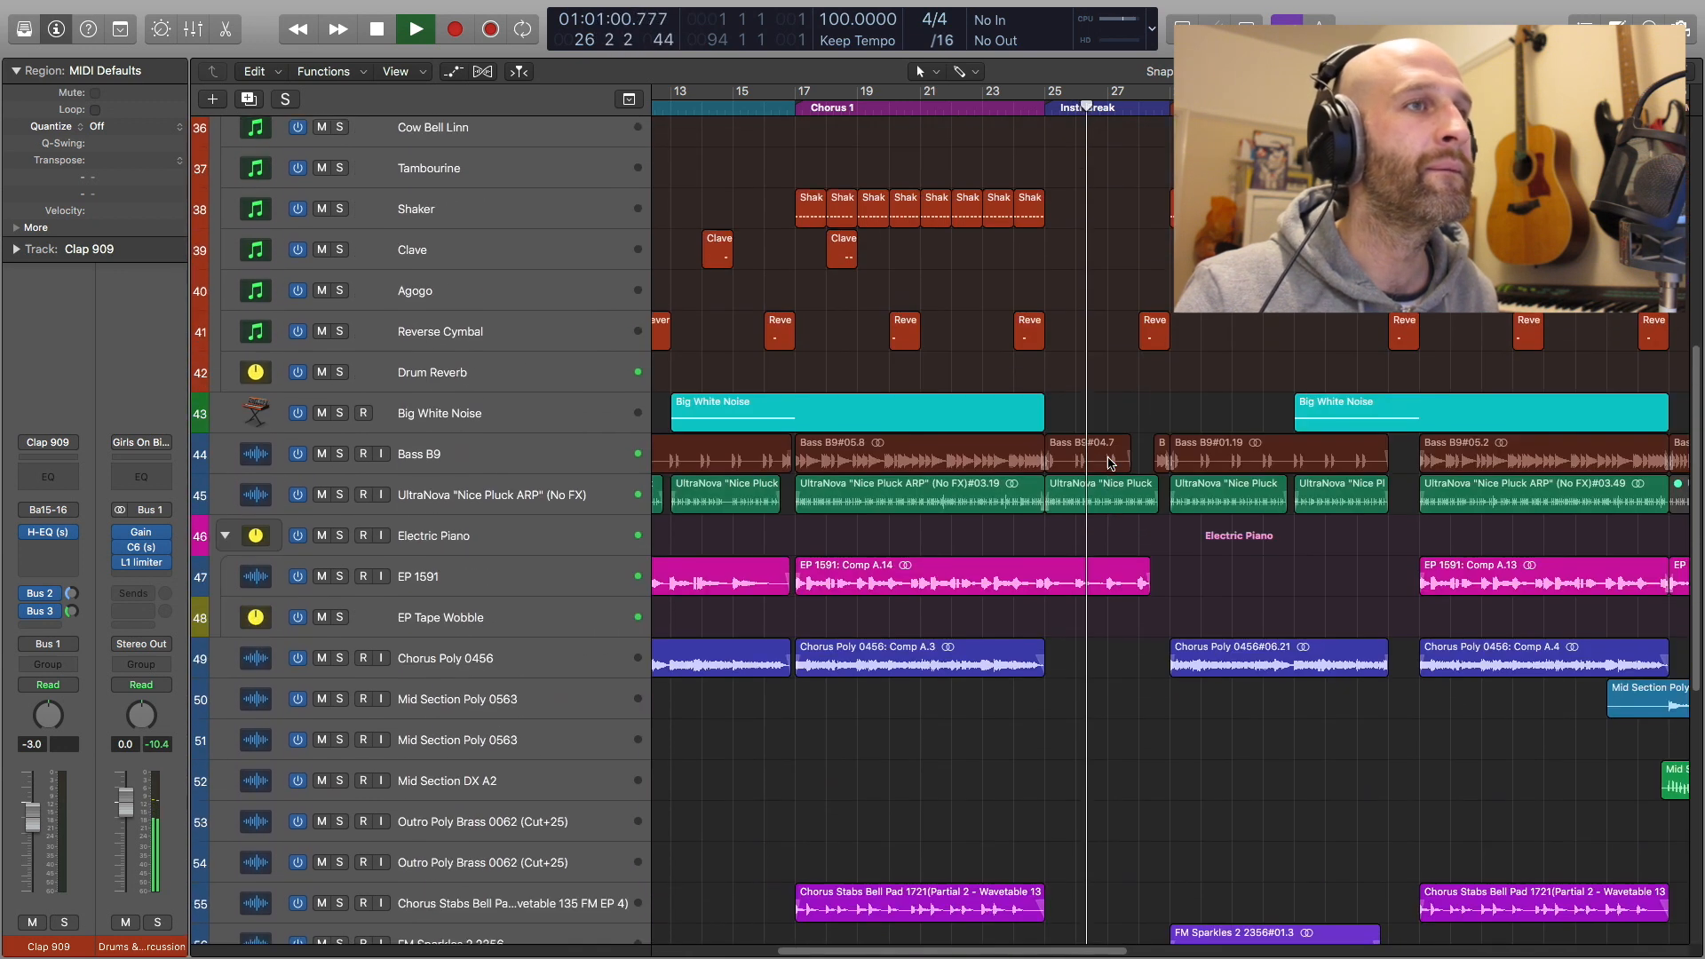
Solo the UltraNova arp to the end of the Instr Break, stop, remove the solo, and return to bar 25
click(338, 496)
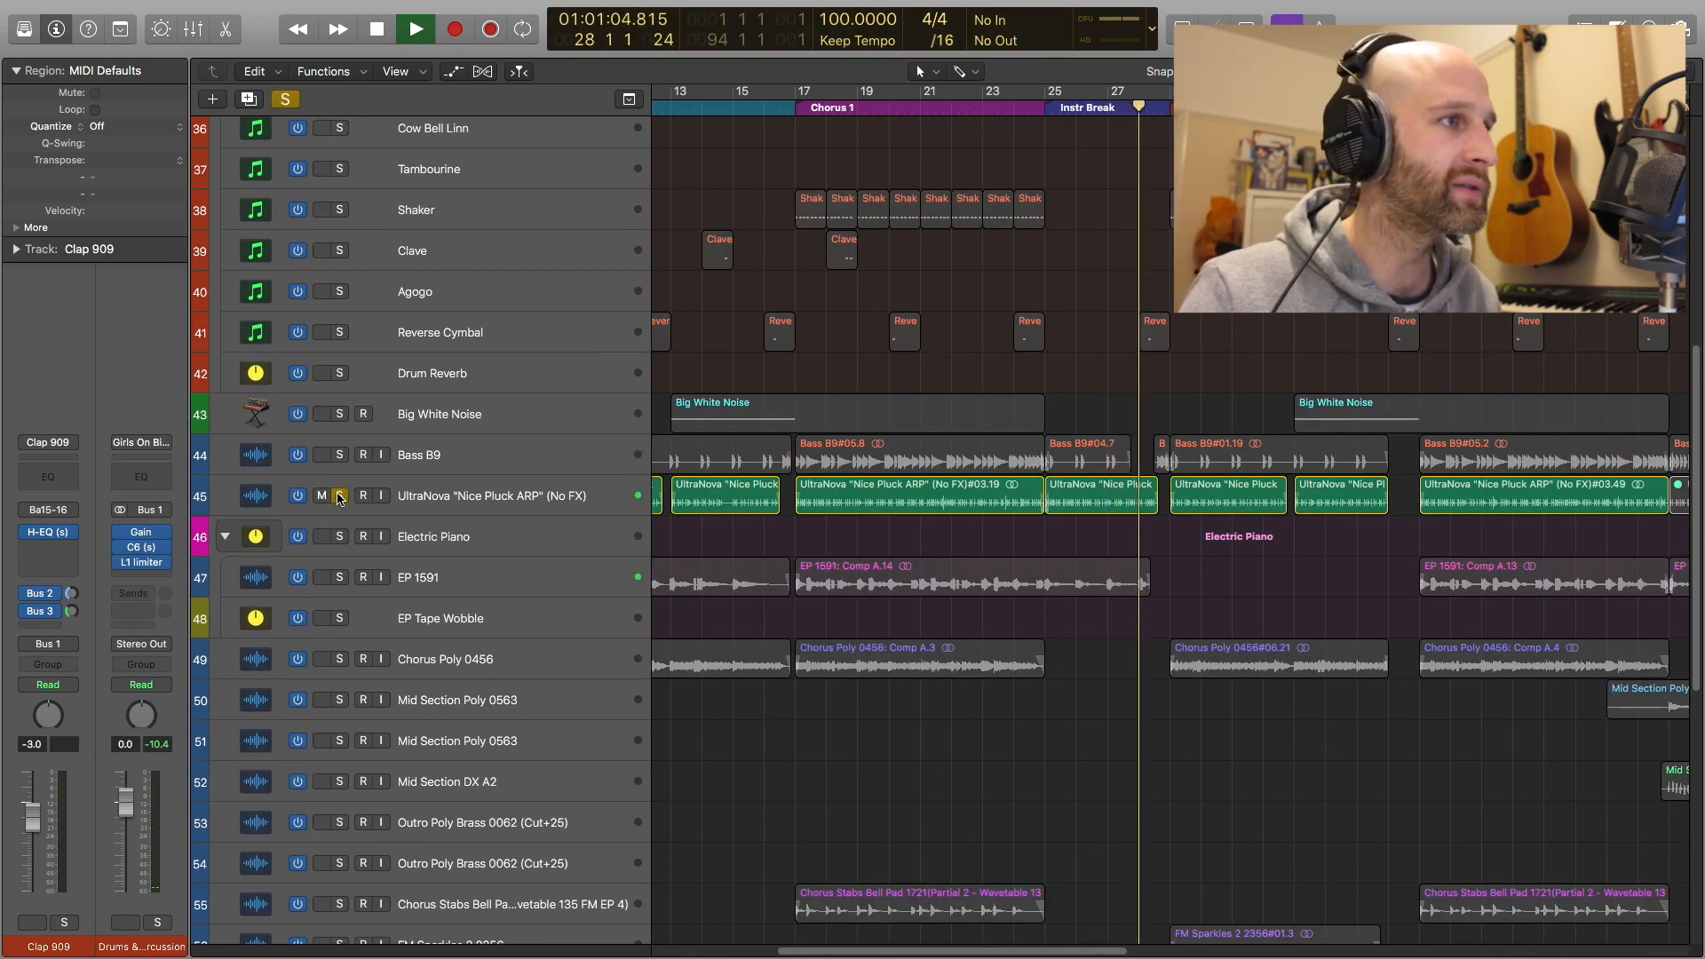
key(space)
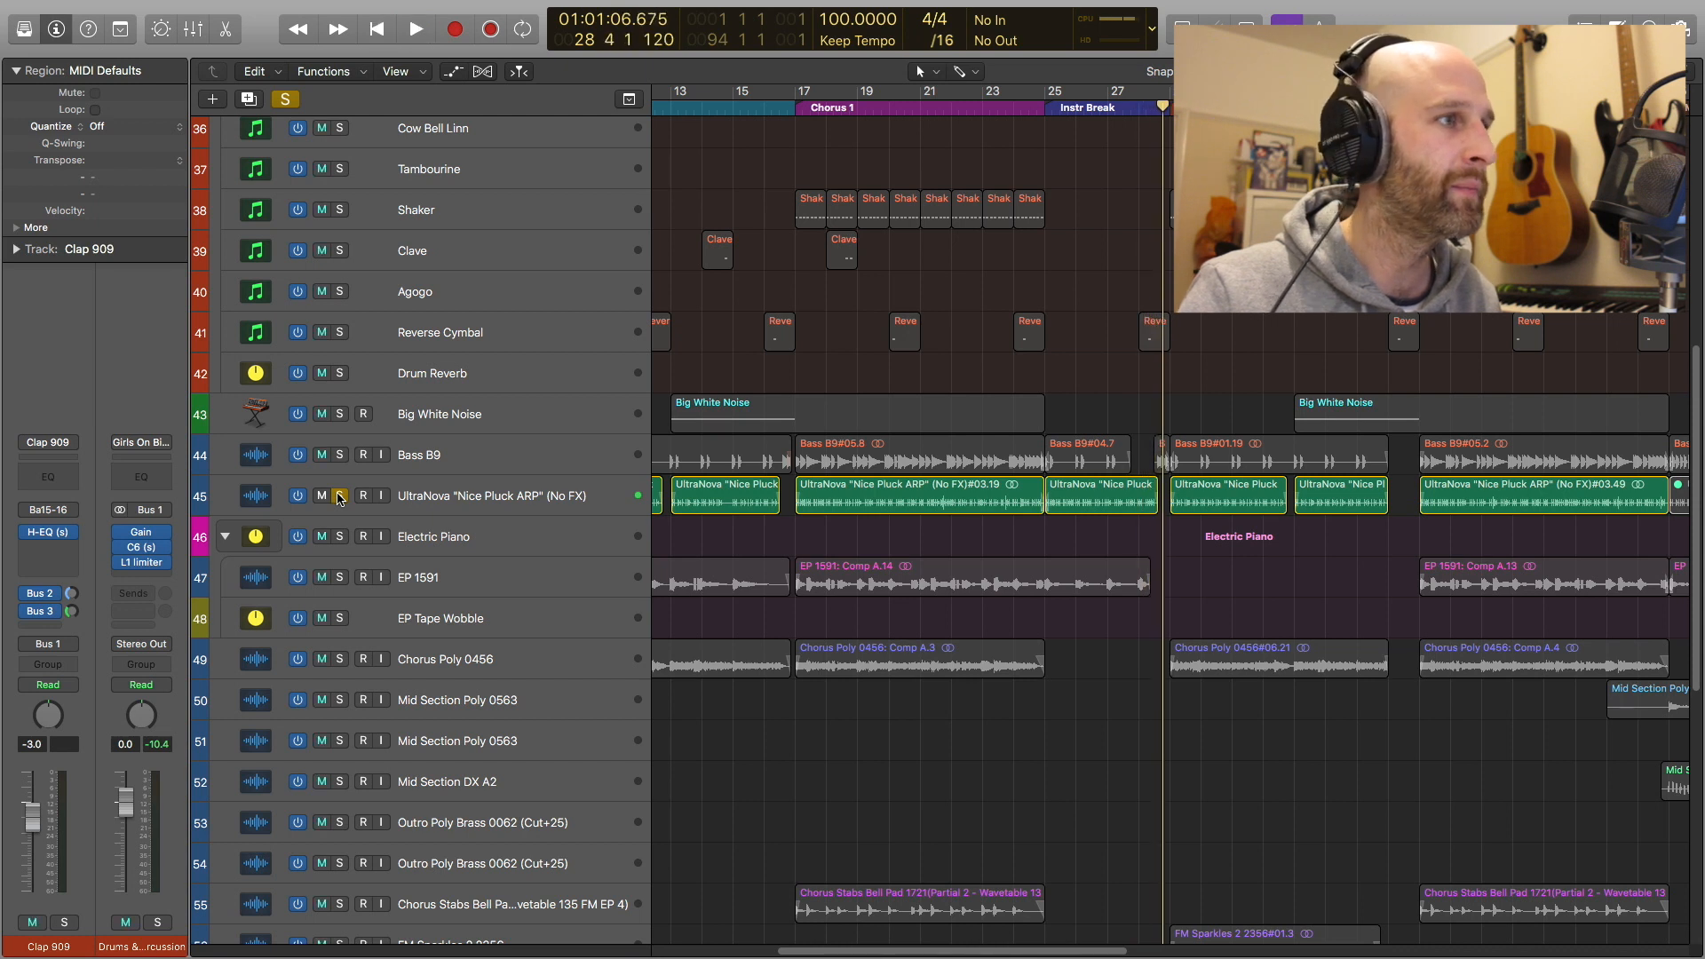
click(339, 496)
key(comma)
key(comma)
key(comma)
Locate the muted Break Bell Pad 0404#01 and Bell Lead 1193#06 regions in the Instr Break and unmute both
scroll(1002, 514, down, 15)
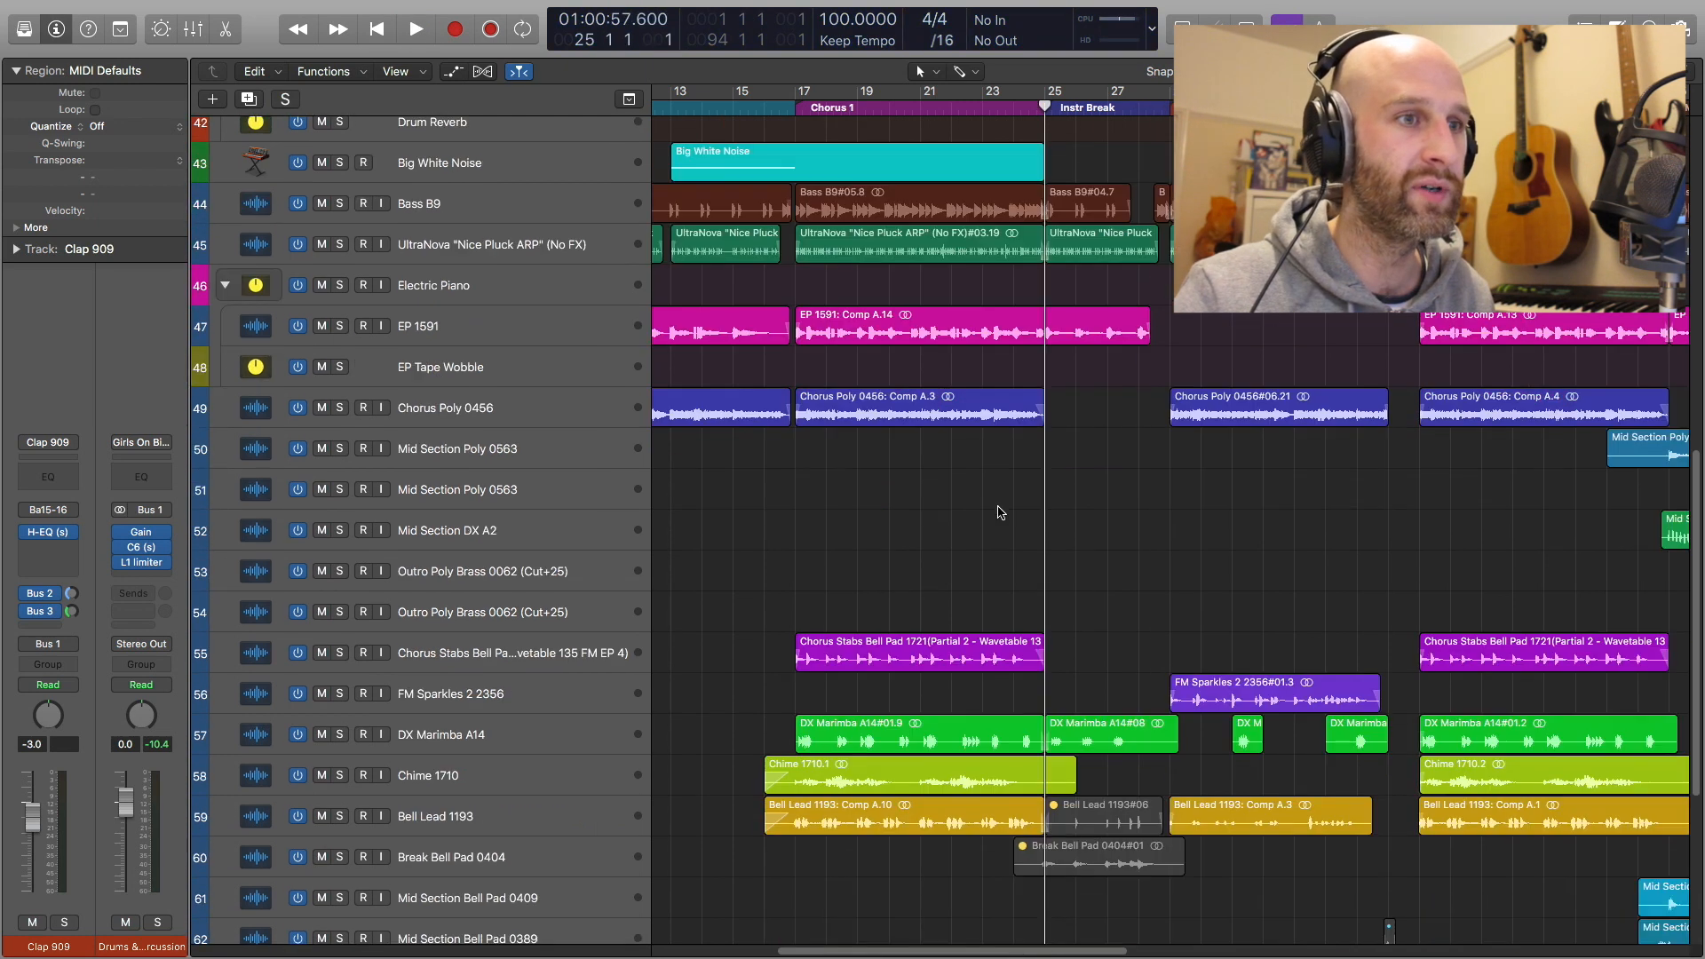
drag(1089, 556, 1128, 475)
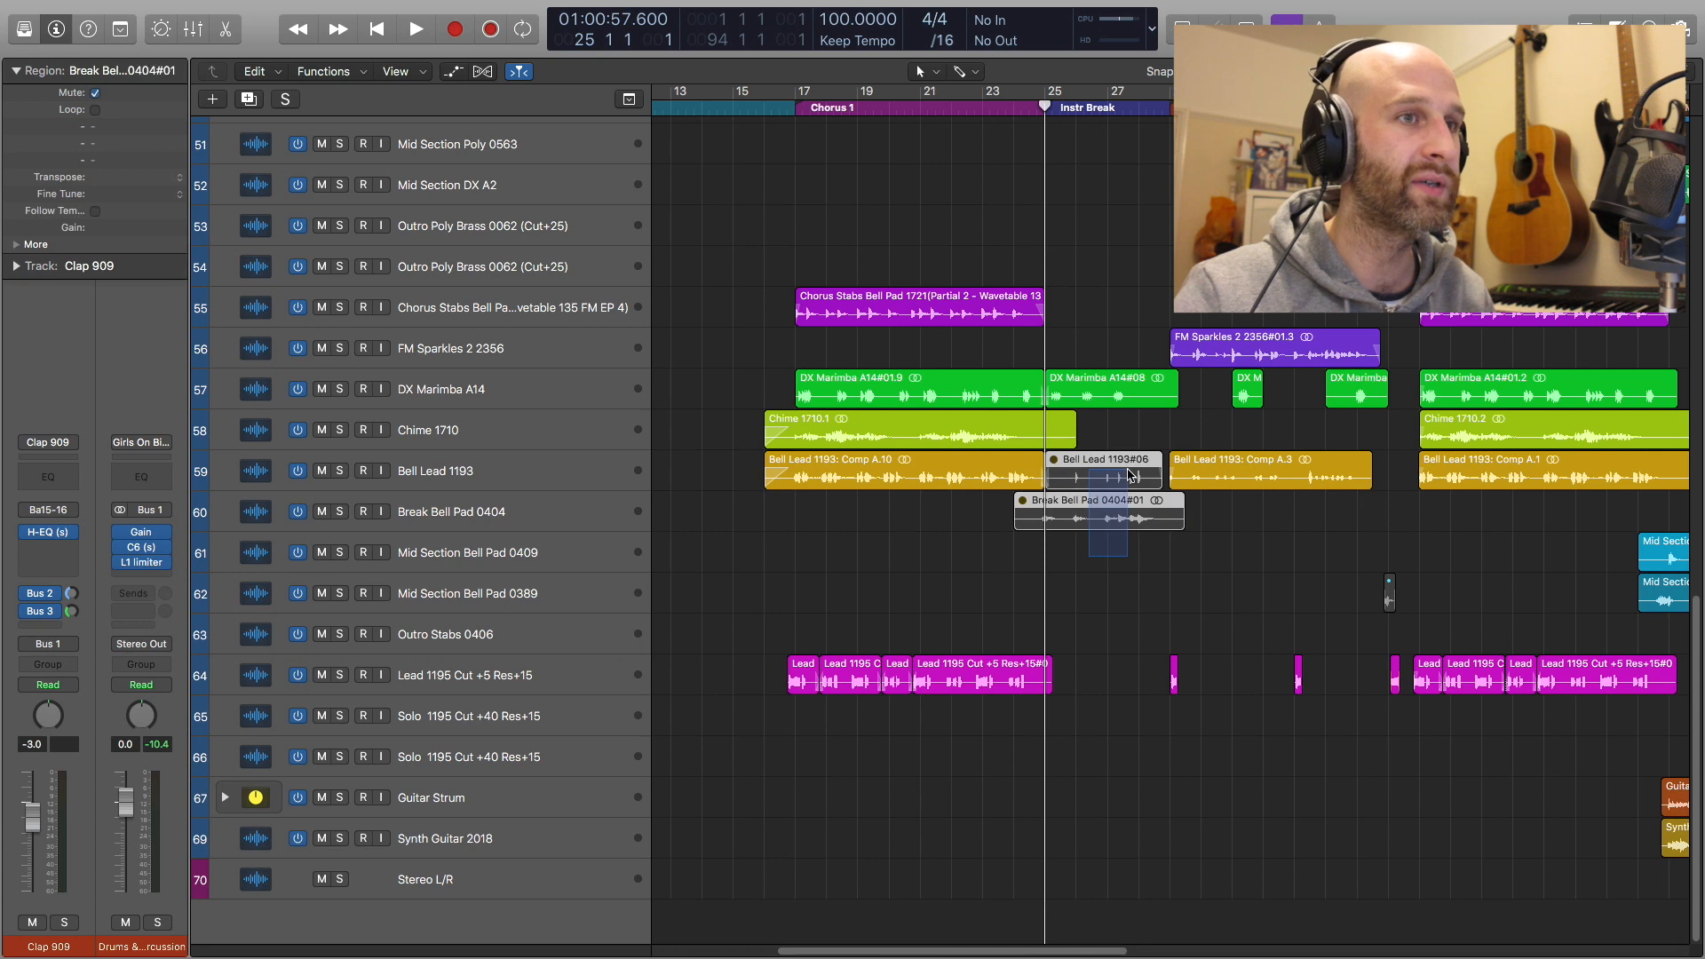
click(1121, 556)
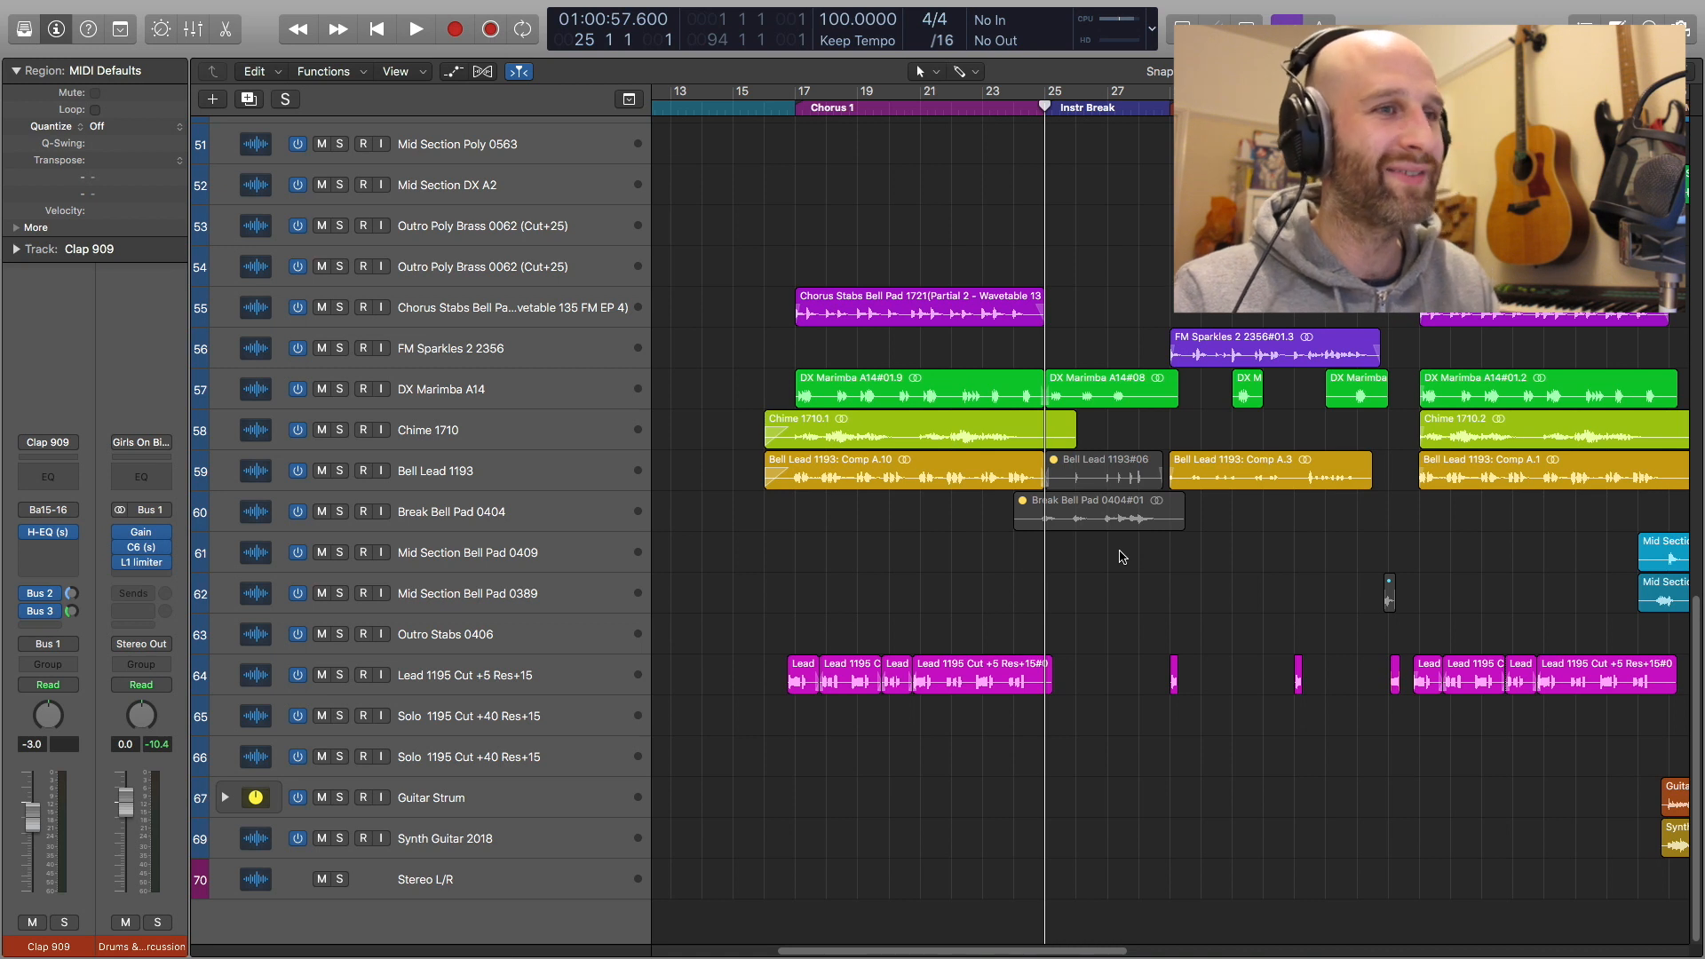
click(1110, 521)
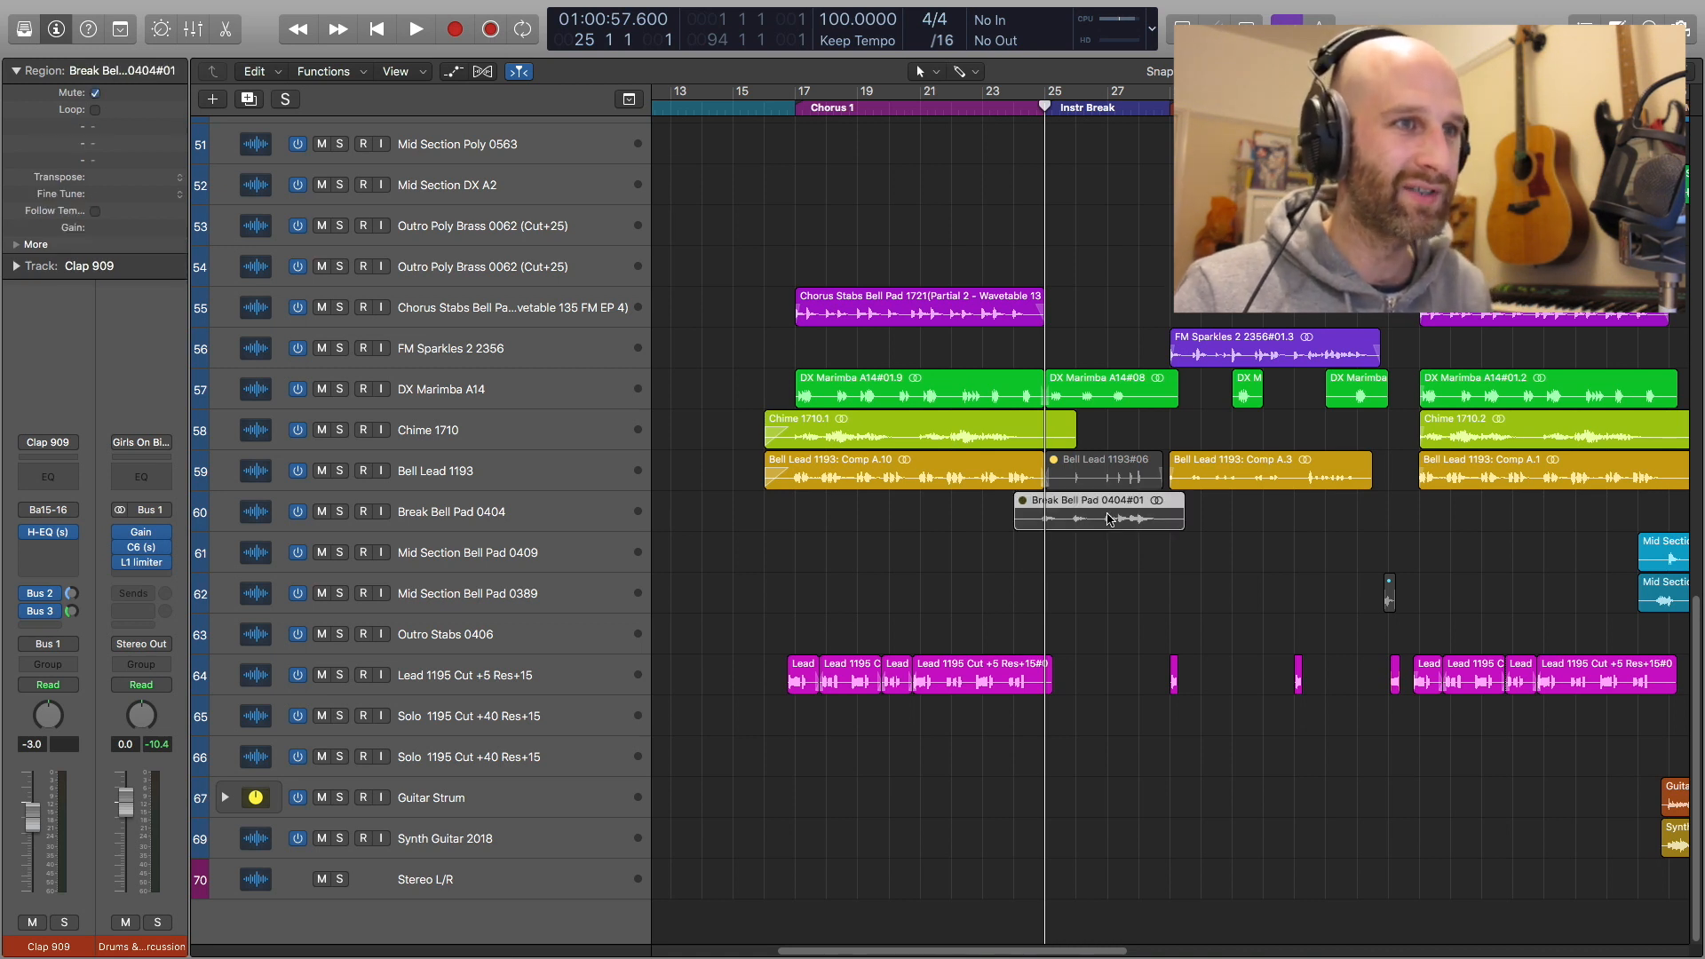
key(ctrl+m)
click(1105, 485)
key(ctrl+m)
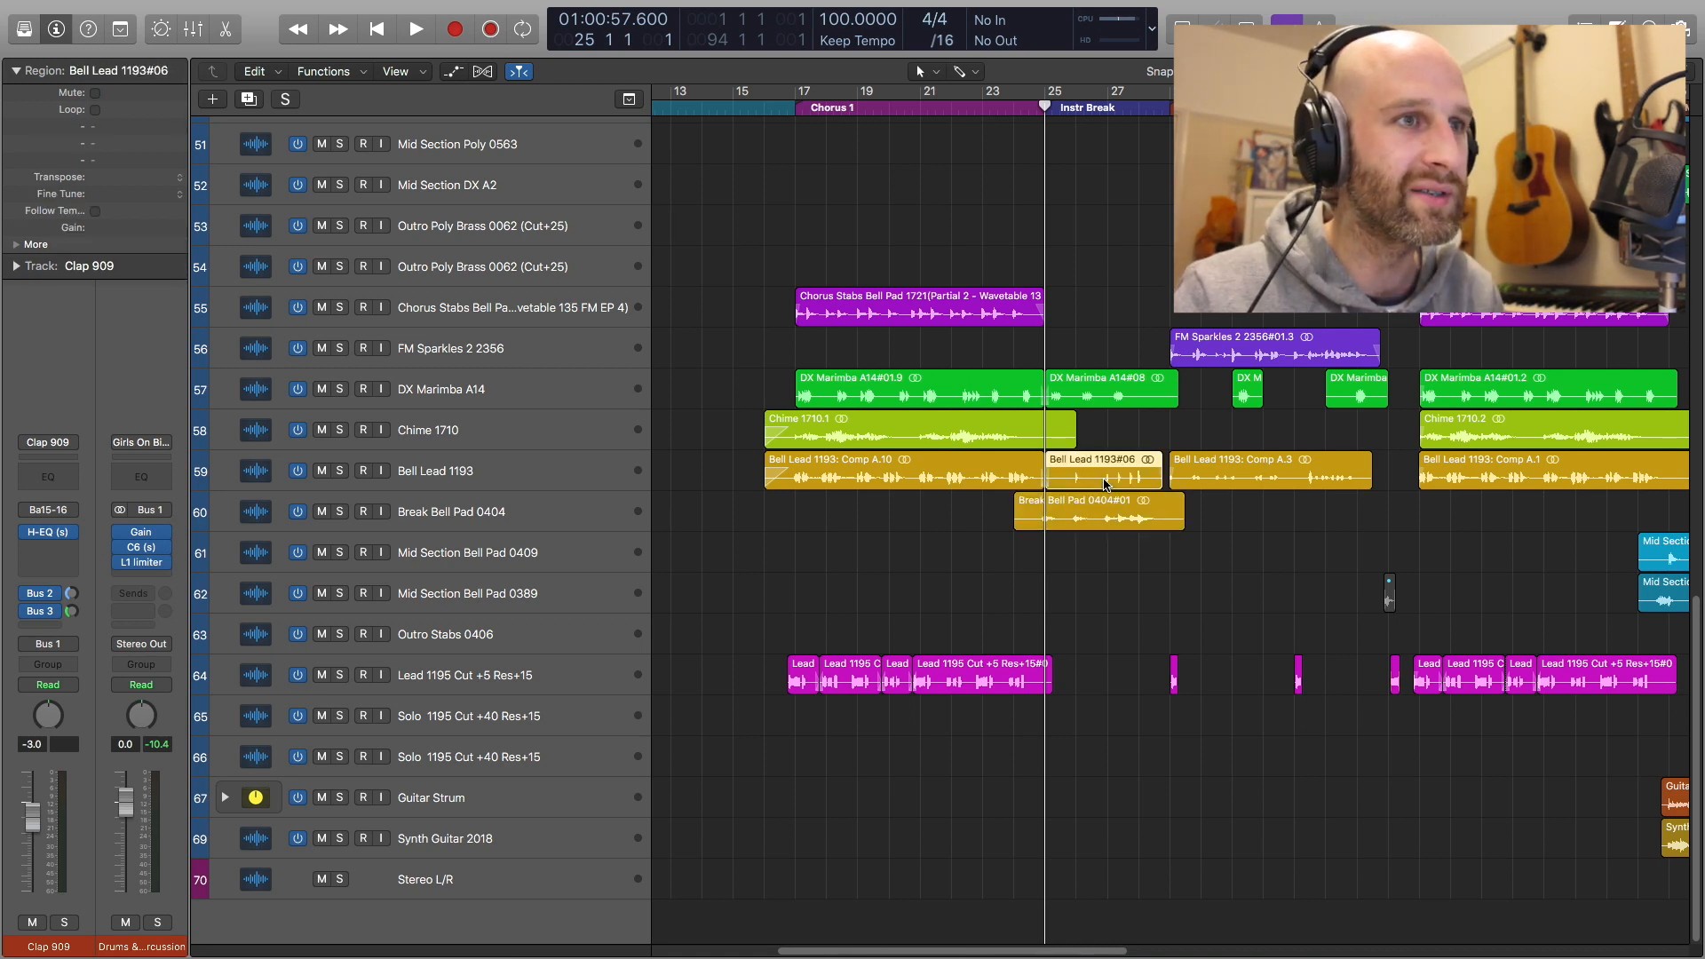
Mute Break Bell Pad 0404#01, leave Bell Lead 1193#06 unmuted, and play the Instr Break from bar 25 before stopping
key(ctrl+m)
click(1104, 515)
click(1104, 484)
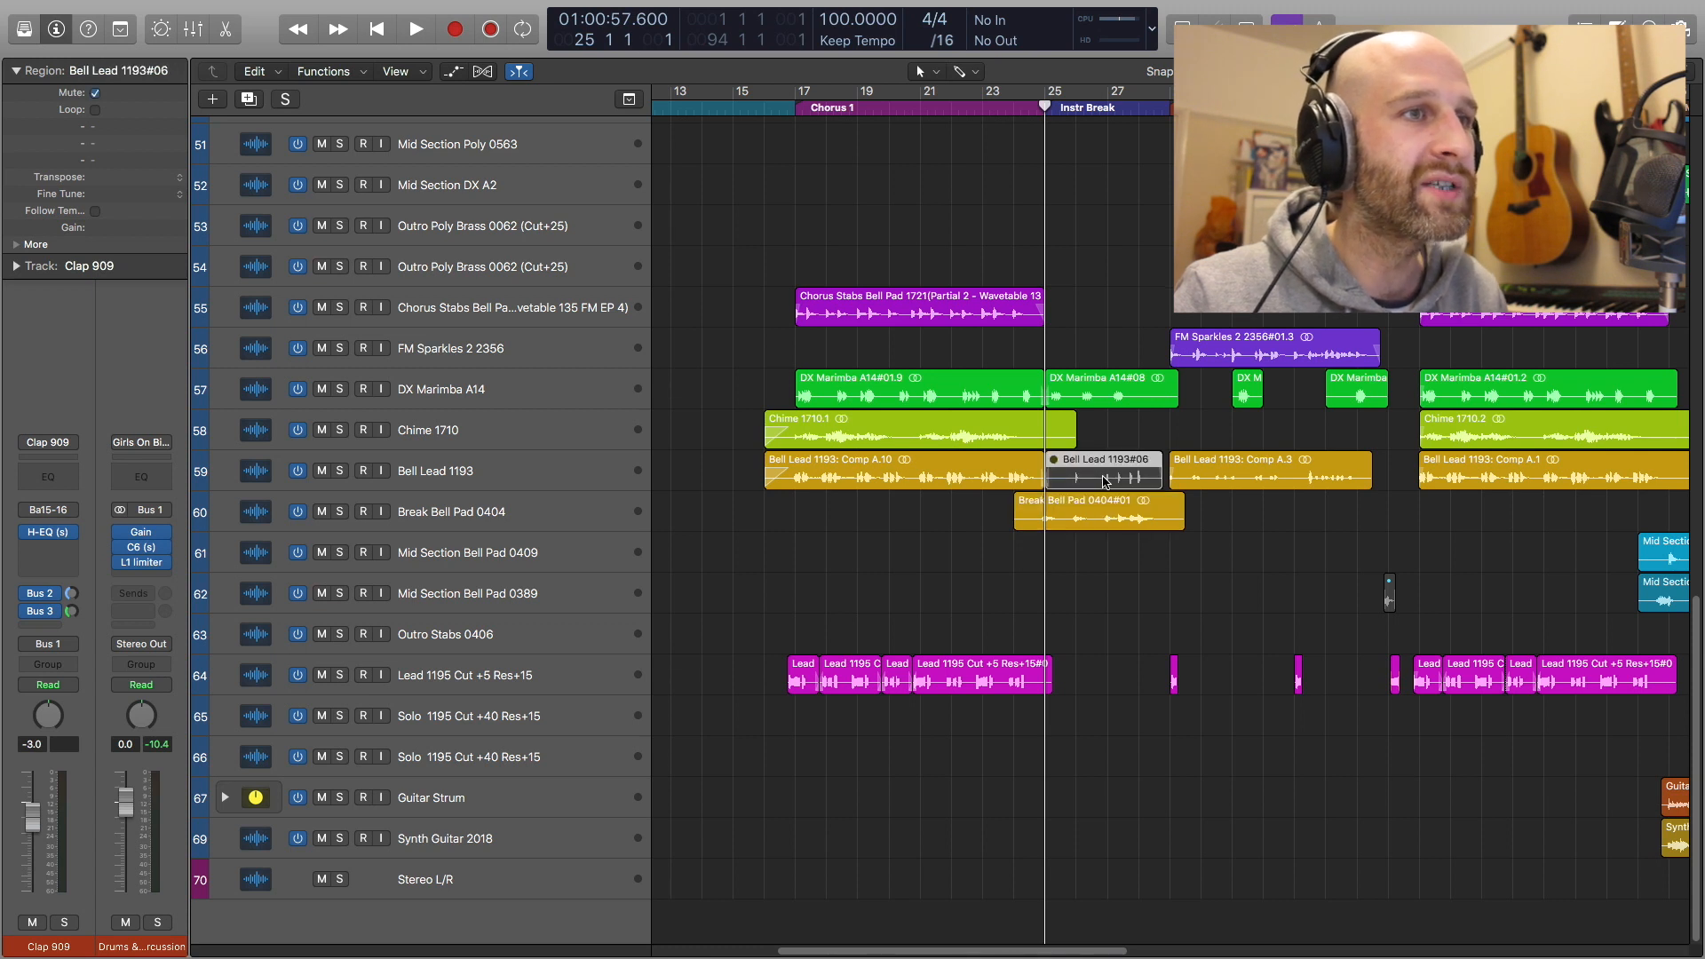
key(ctrl+m)
click(1092, 517)
key(ctrl+m)
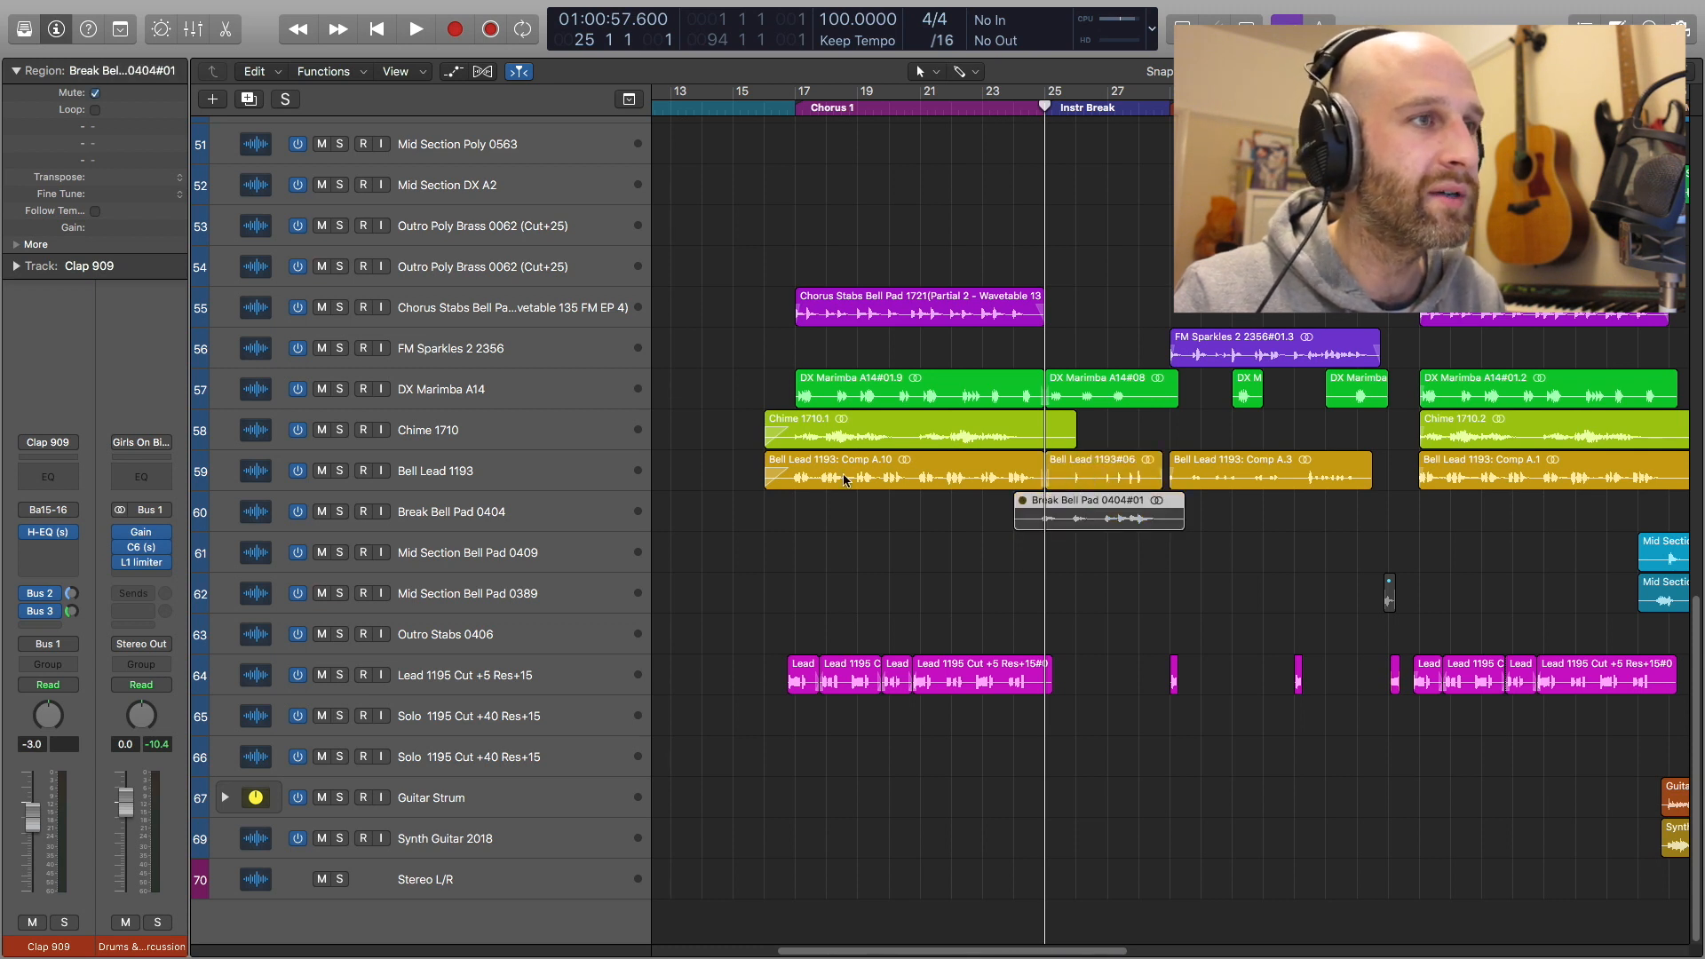
key(space)
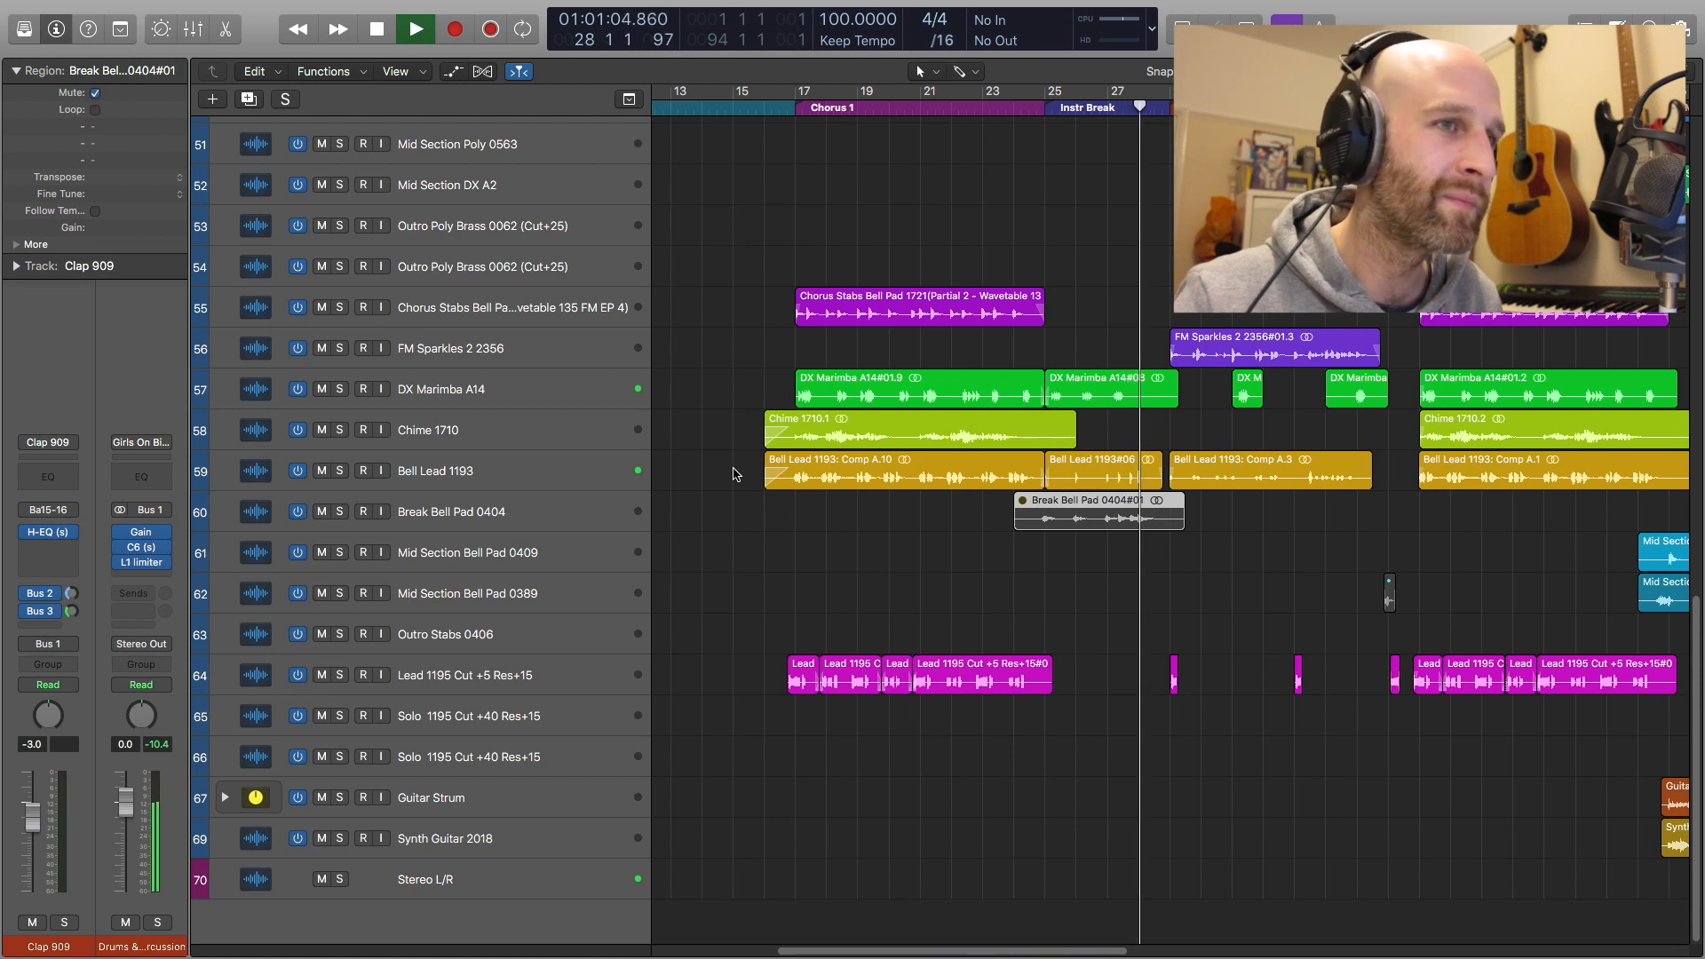
key(space)
Unmute Break Bell Pad 0404#01 and play the Instr Break from bar 25 with both bell parts, then stop
click(1044, 568)
click(1091, 512)
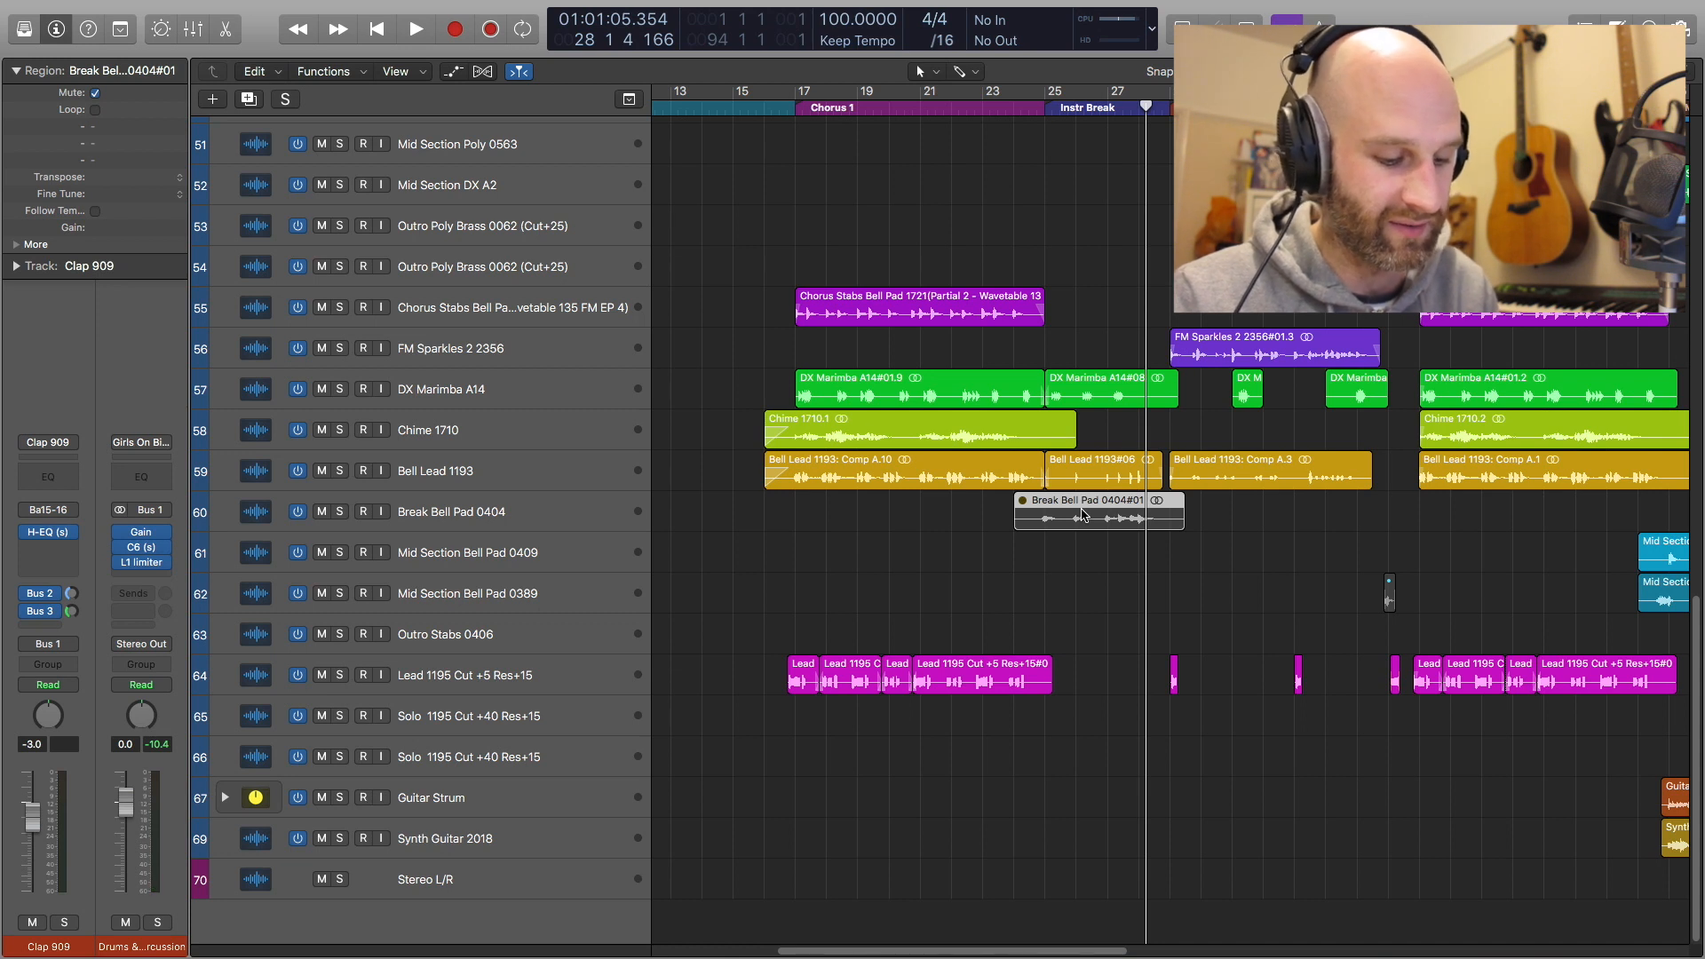
key(ctrl+m)
key(comma)
key(comma)
key(comma)
key(comma)
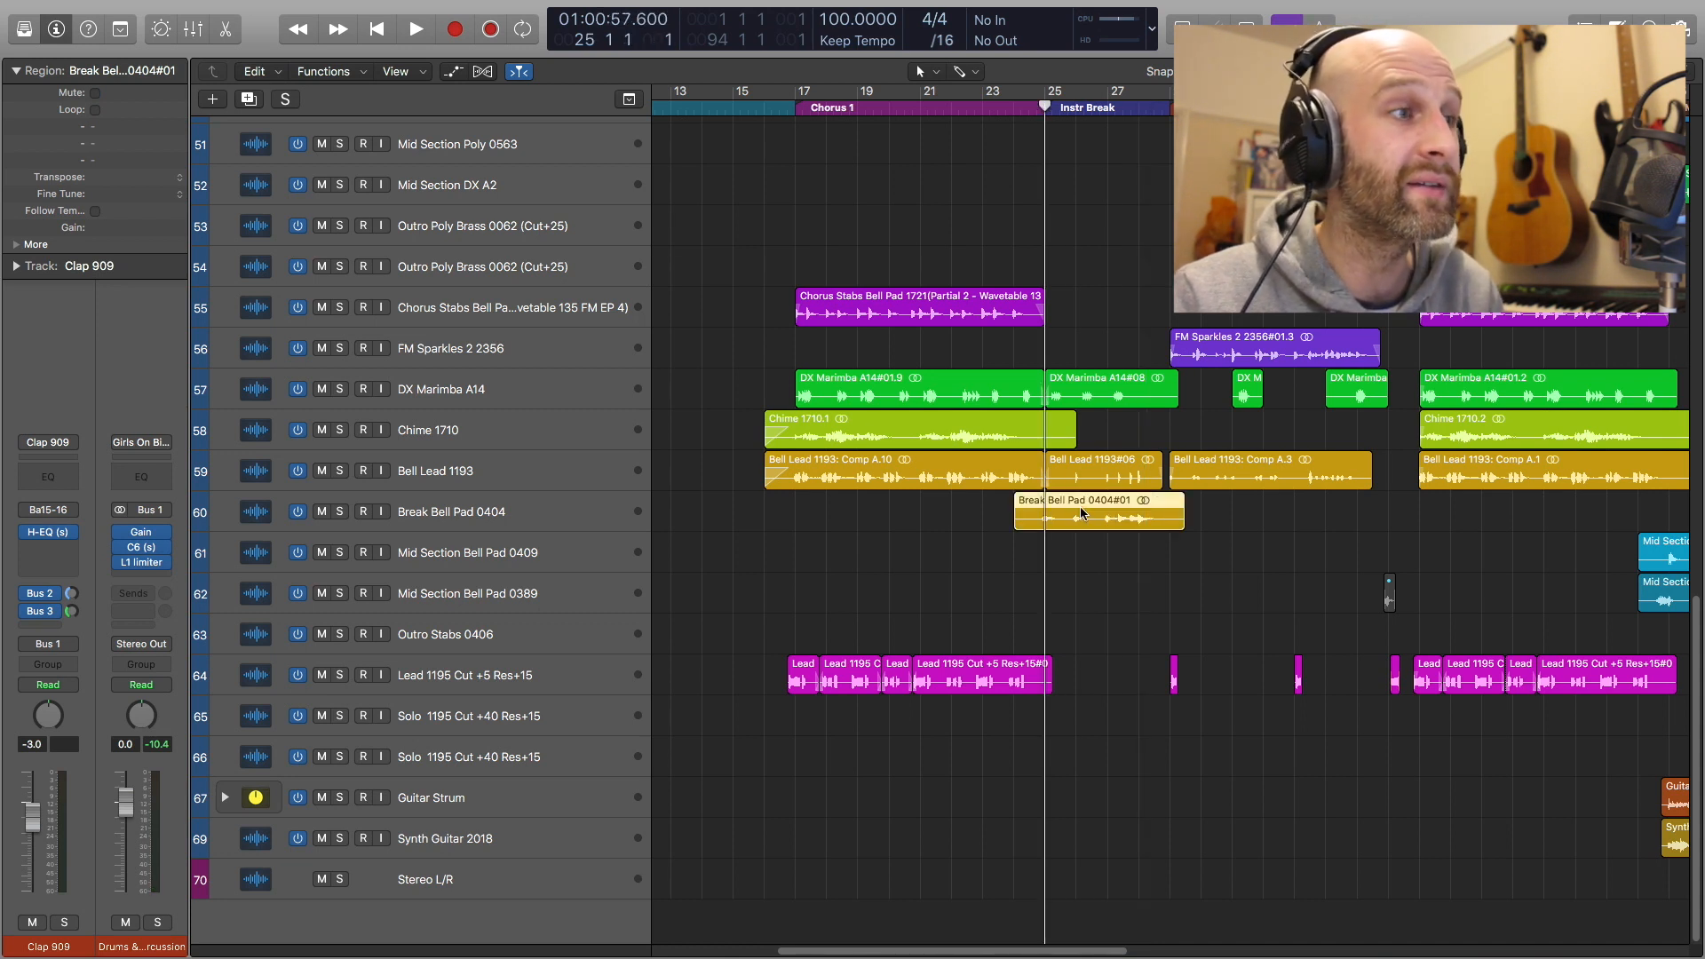
key(comma)
key(space)
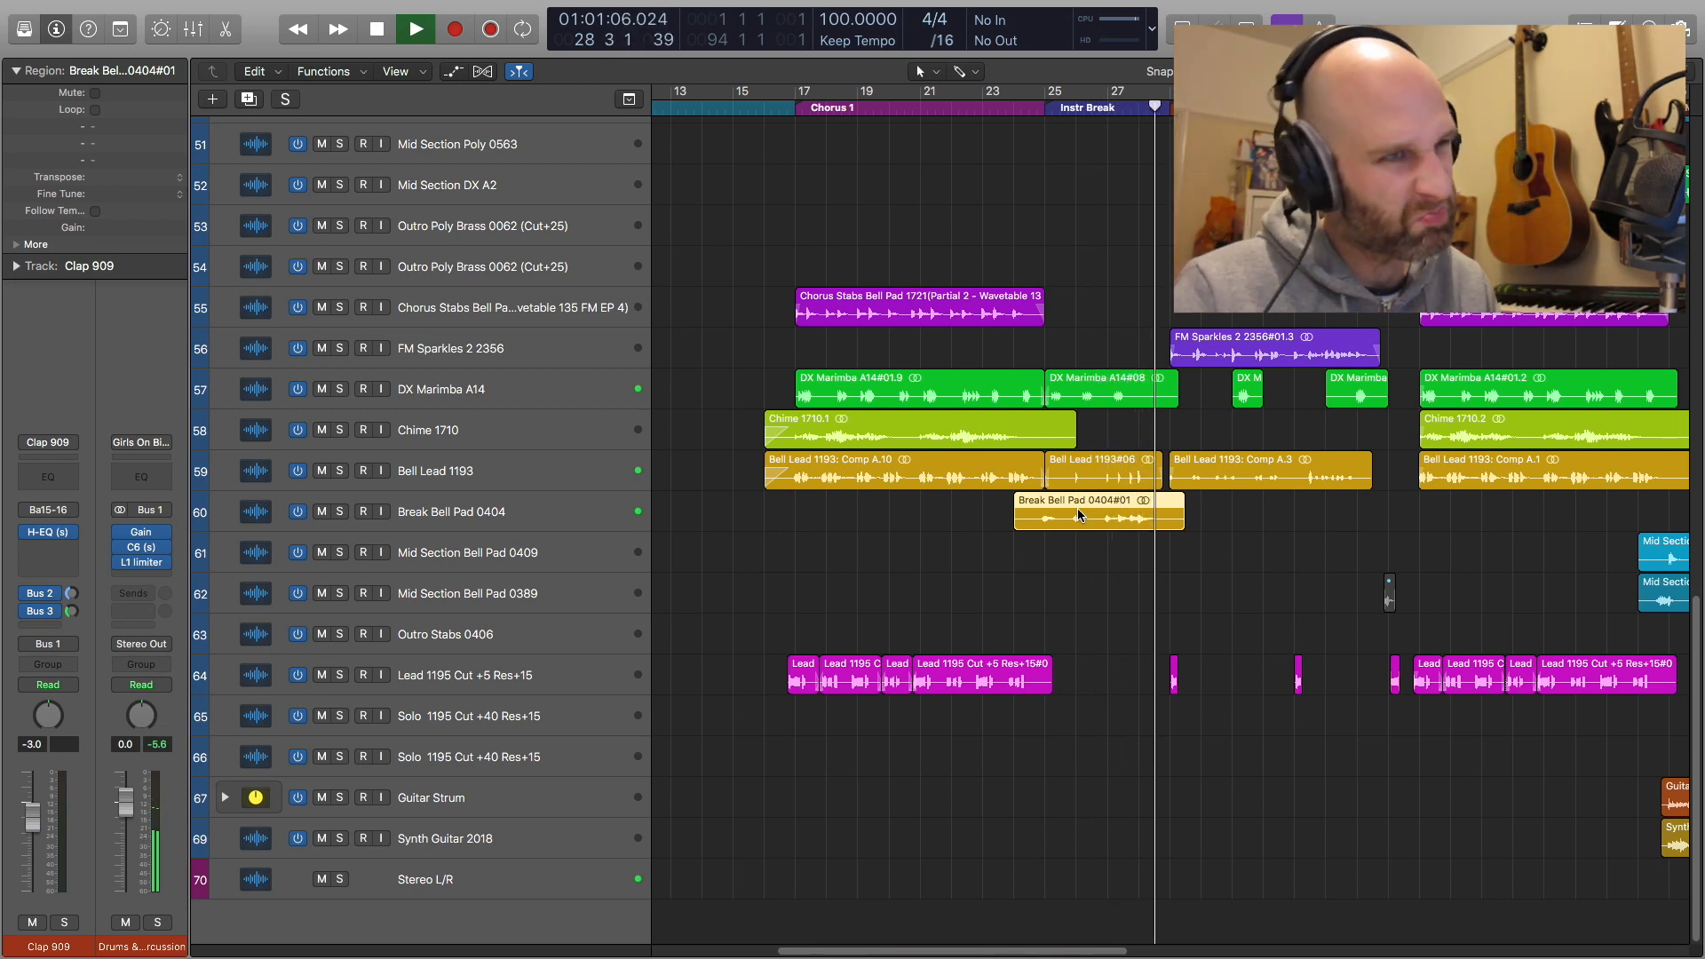
key(space)
Mute Bell Lead 1193#06 and Break Bell Pad 0404#01, then play from bar 24 through the Instr Break and stop
shift+click(1114, 472)
key(ctrl+m)
key(comma)
key(comma)
key(comma)
key(space)
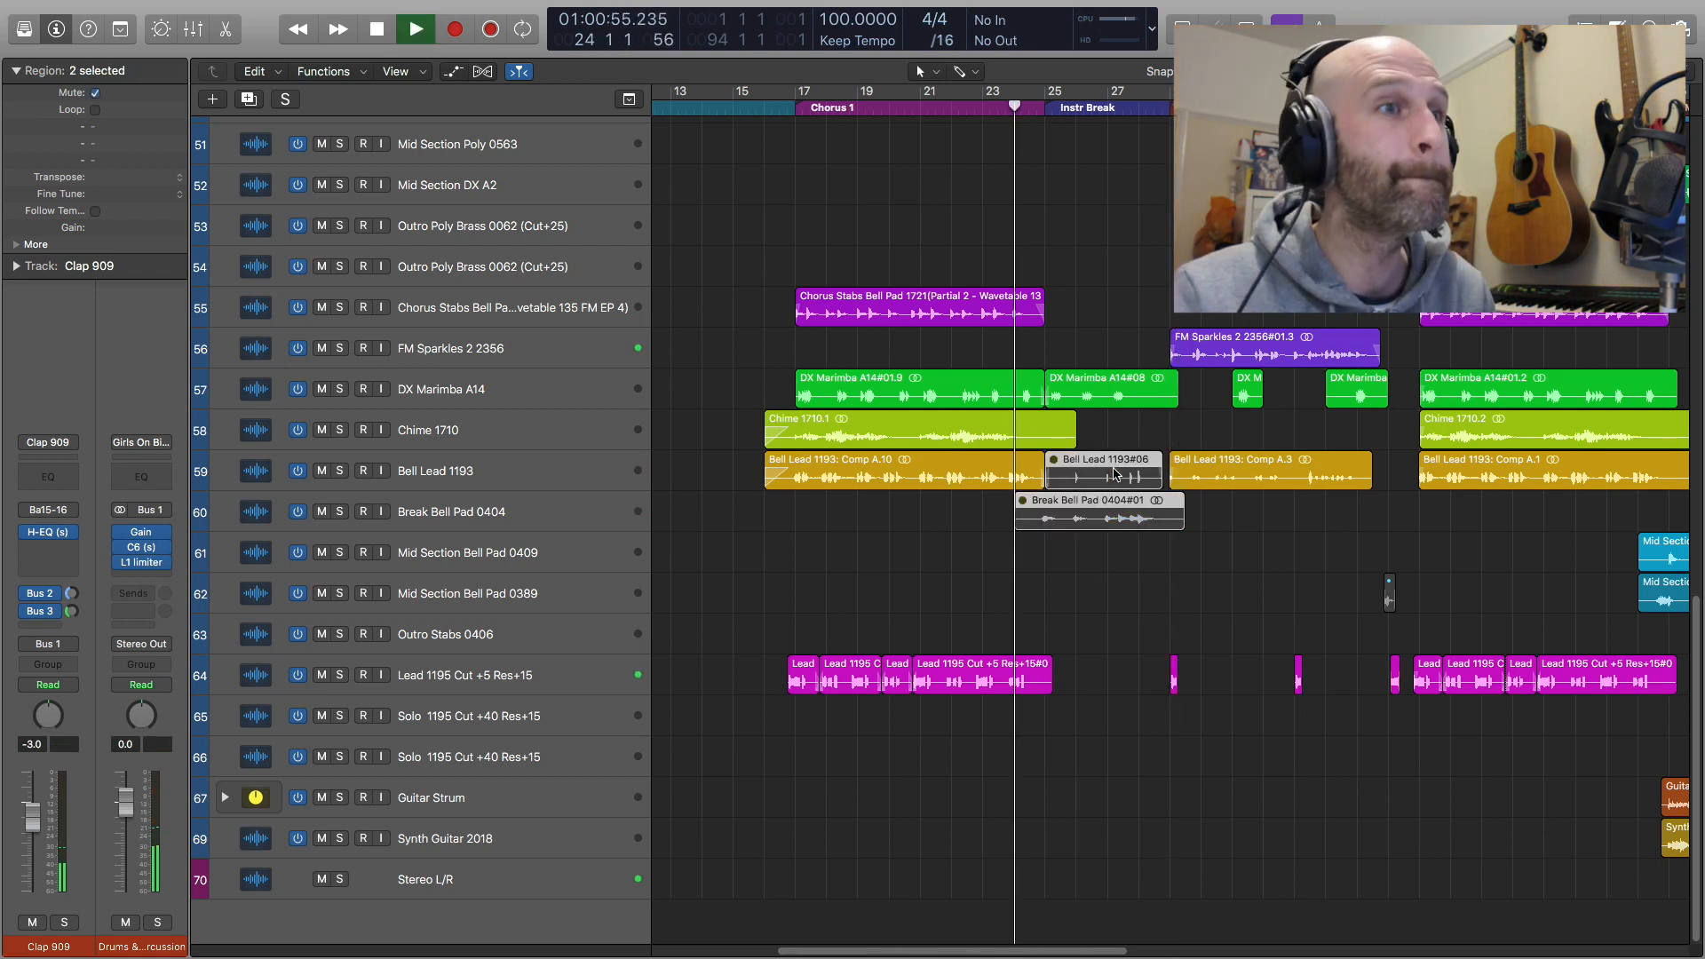
key(super+Up)
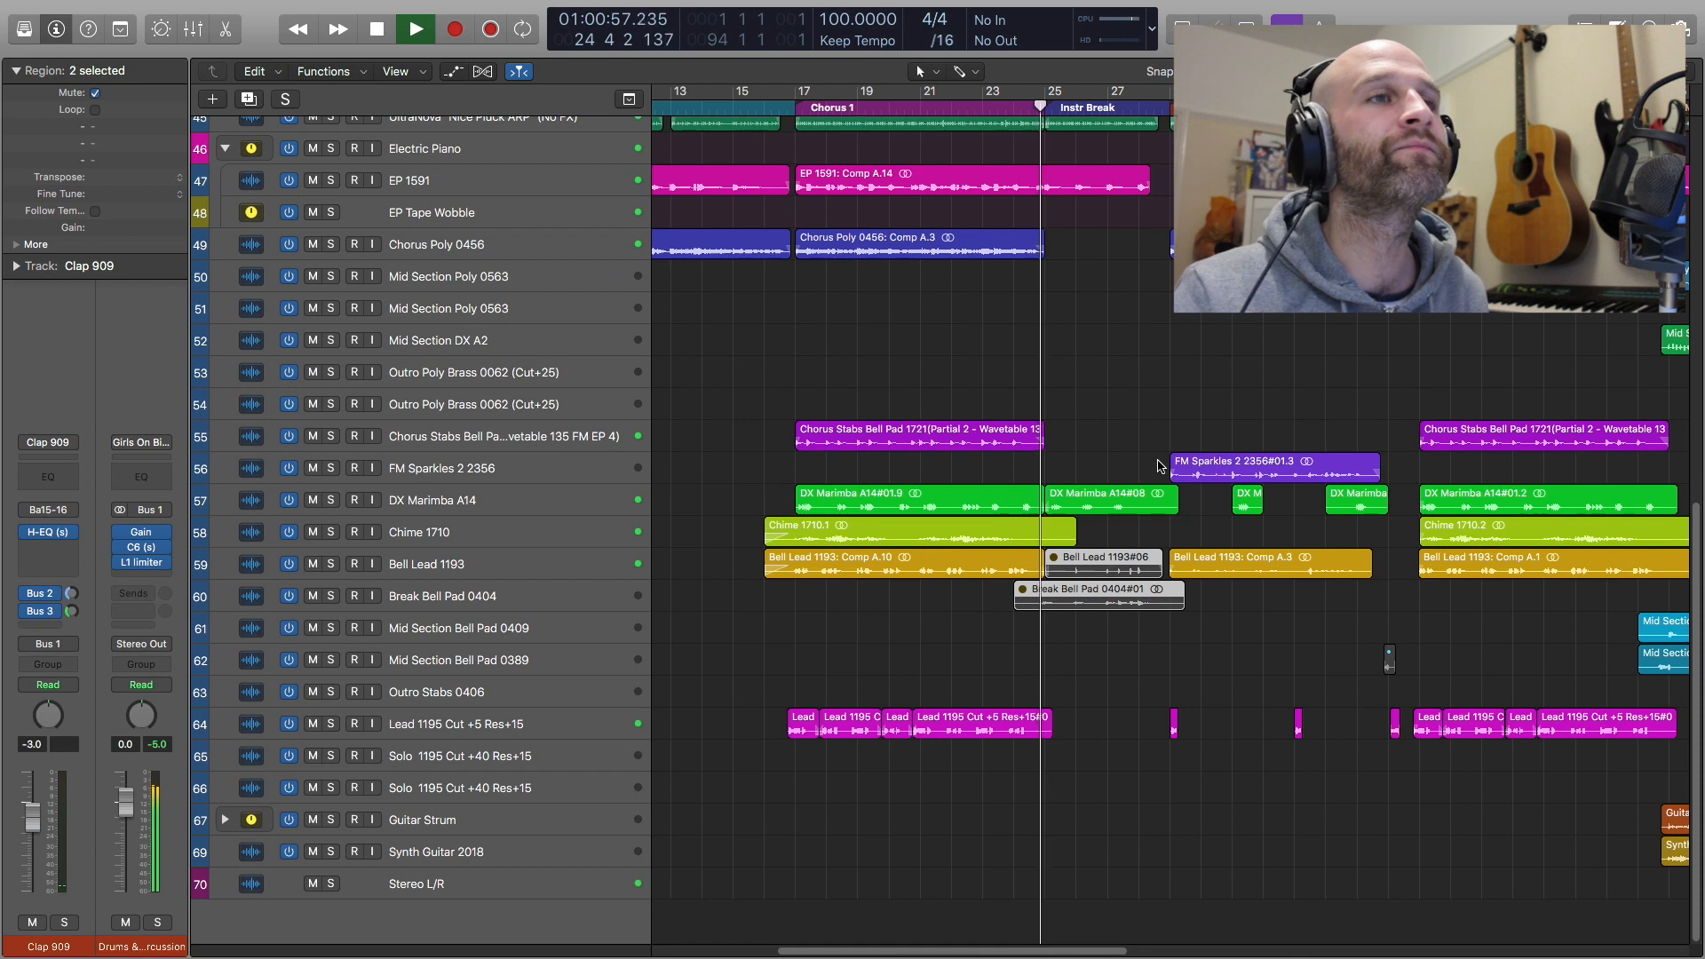
scroll(1159, 459, up, 10)
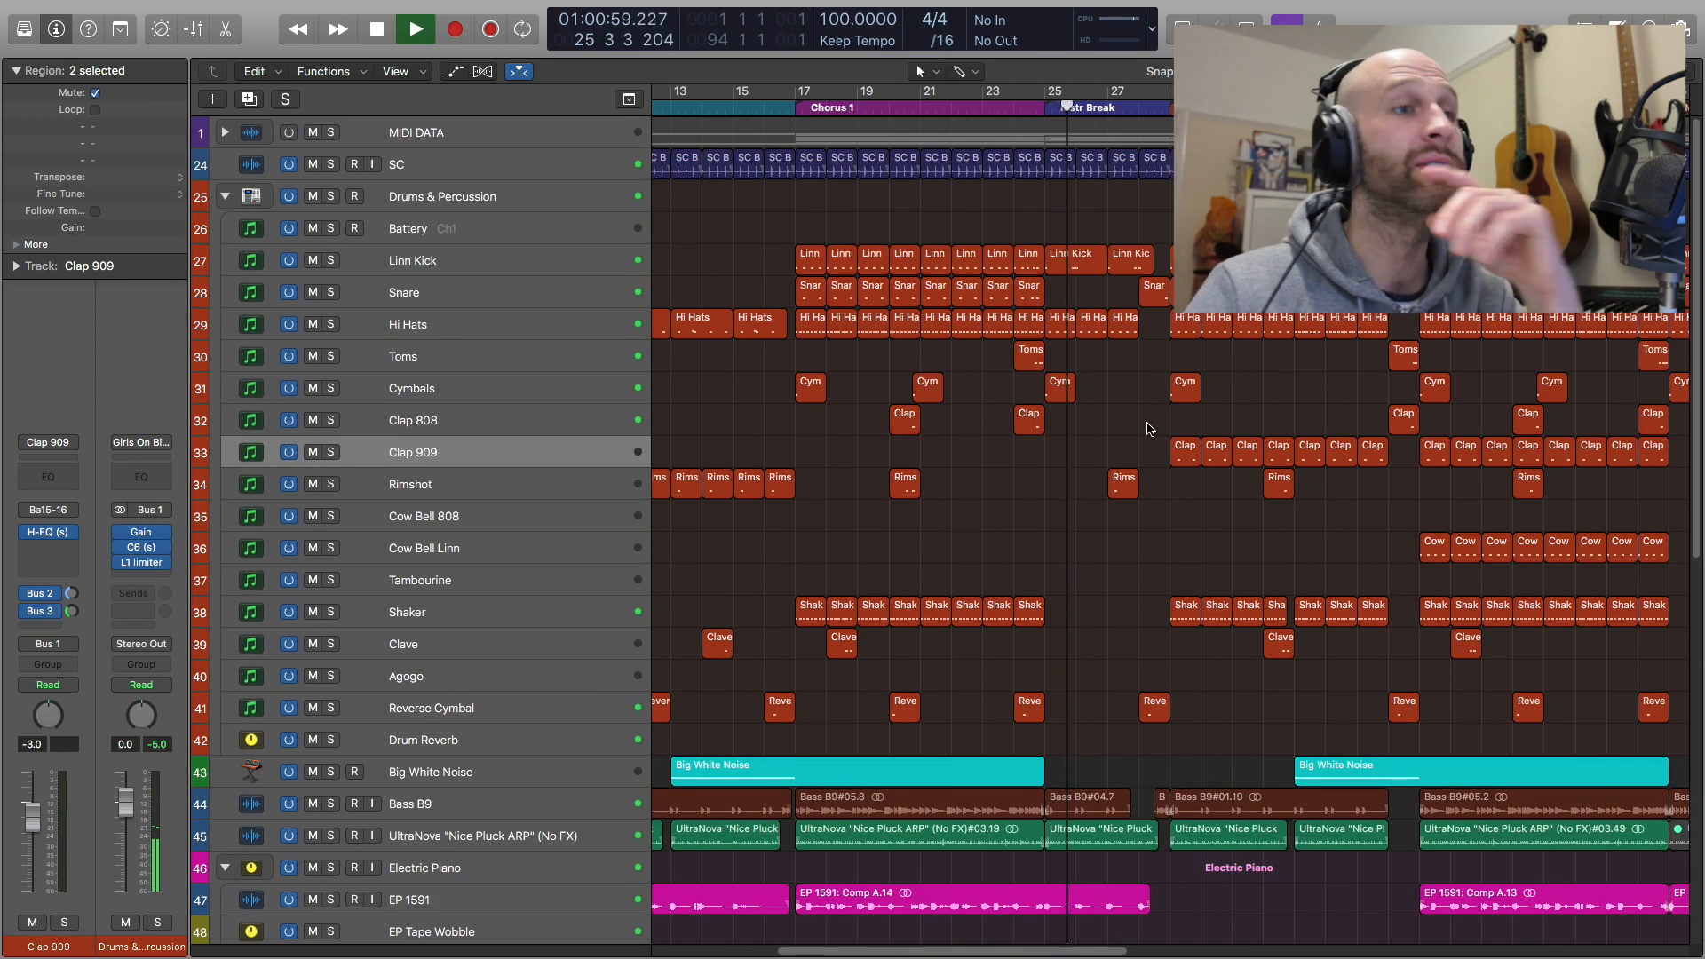
scroll(1150, 426, down, 5)
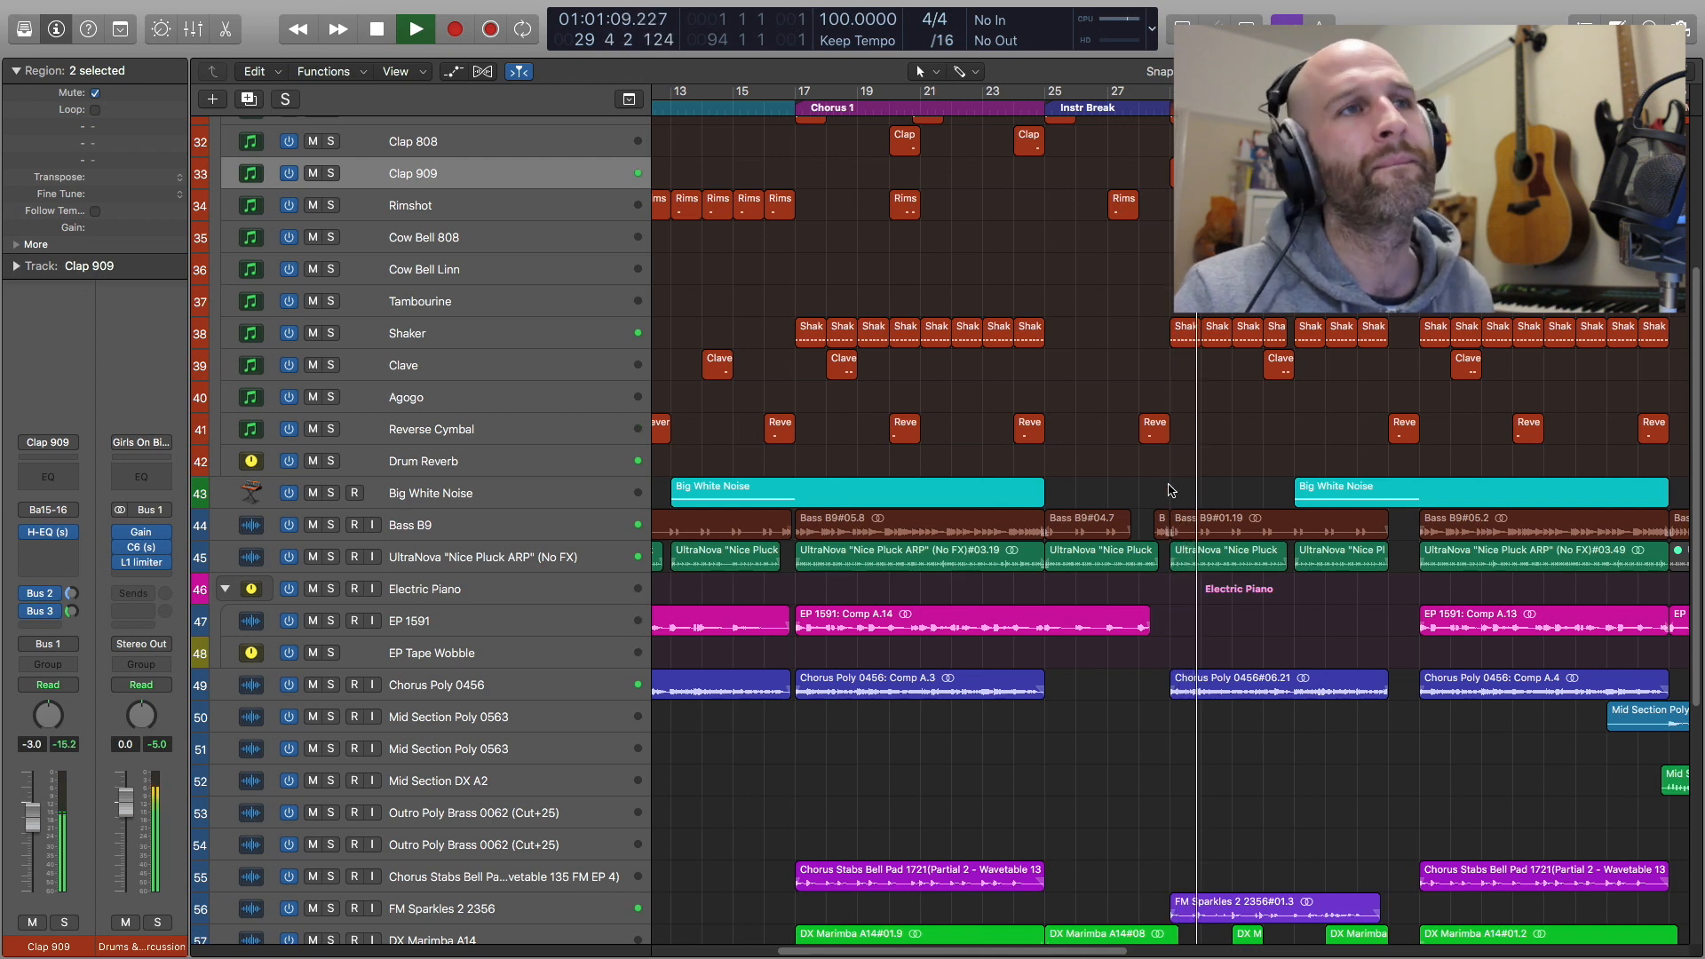
key(space)
Shrink the track heights to fit nearly the whole arrangement and place the playhead at bar 29, the start of the Pre-Chorus
scroll(1168, 484, left, 5)
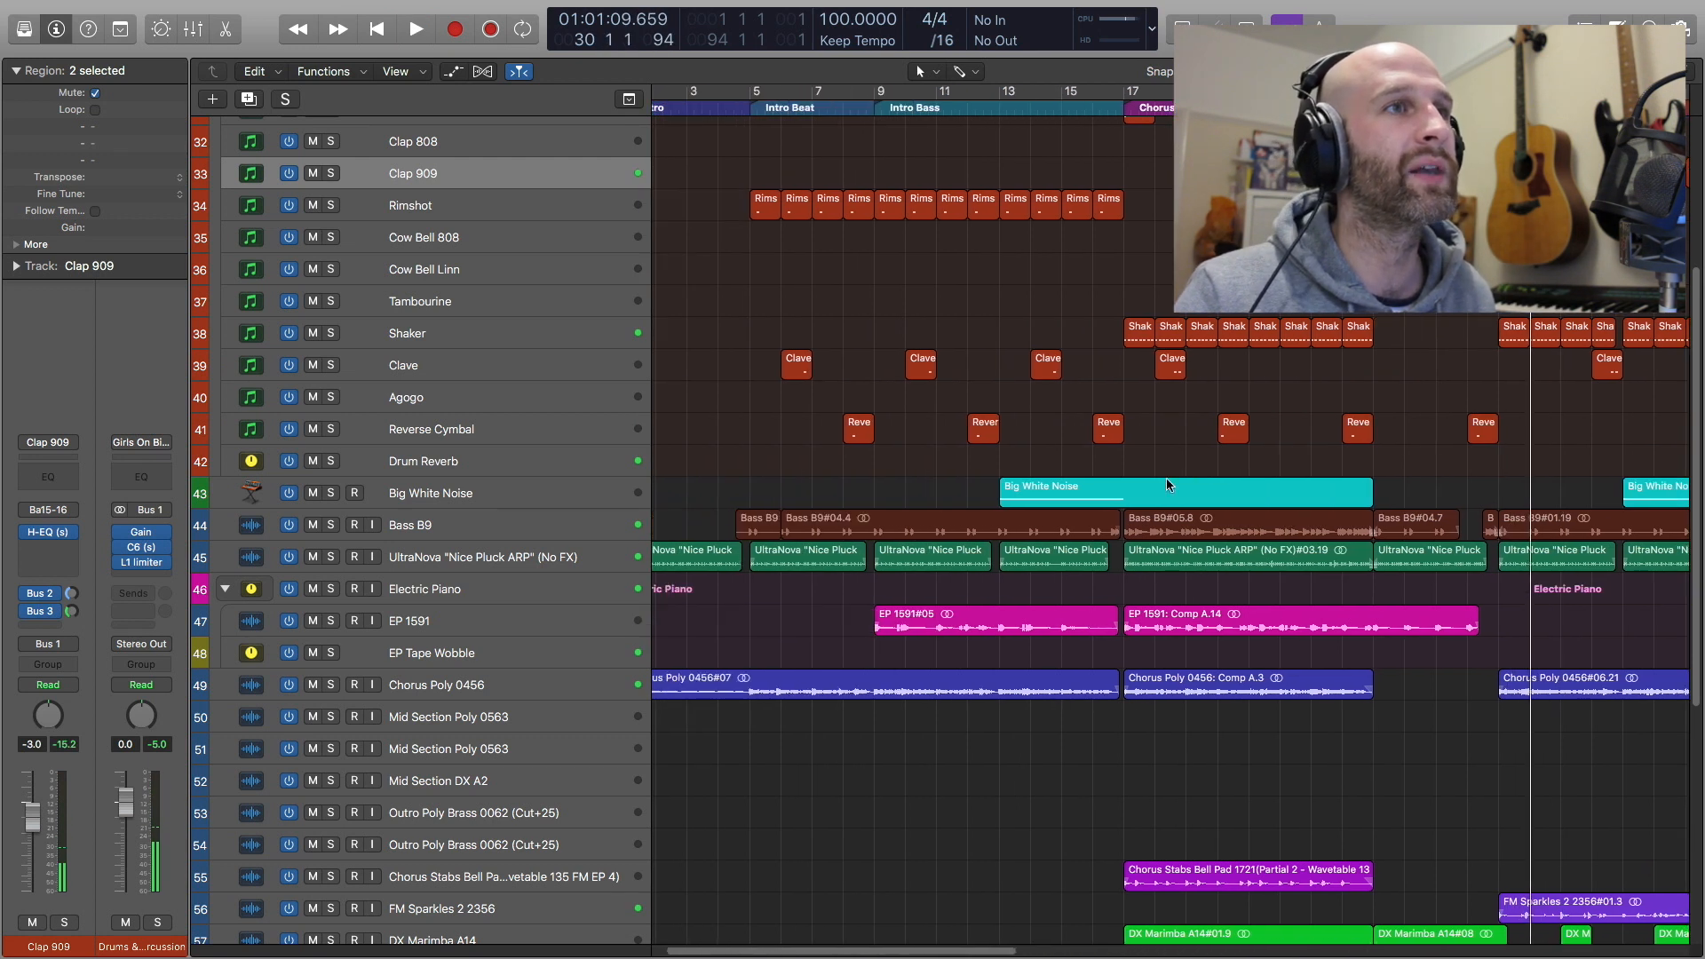
scroll(1167, 484, right, 5)
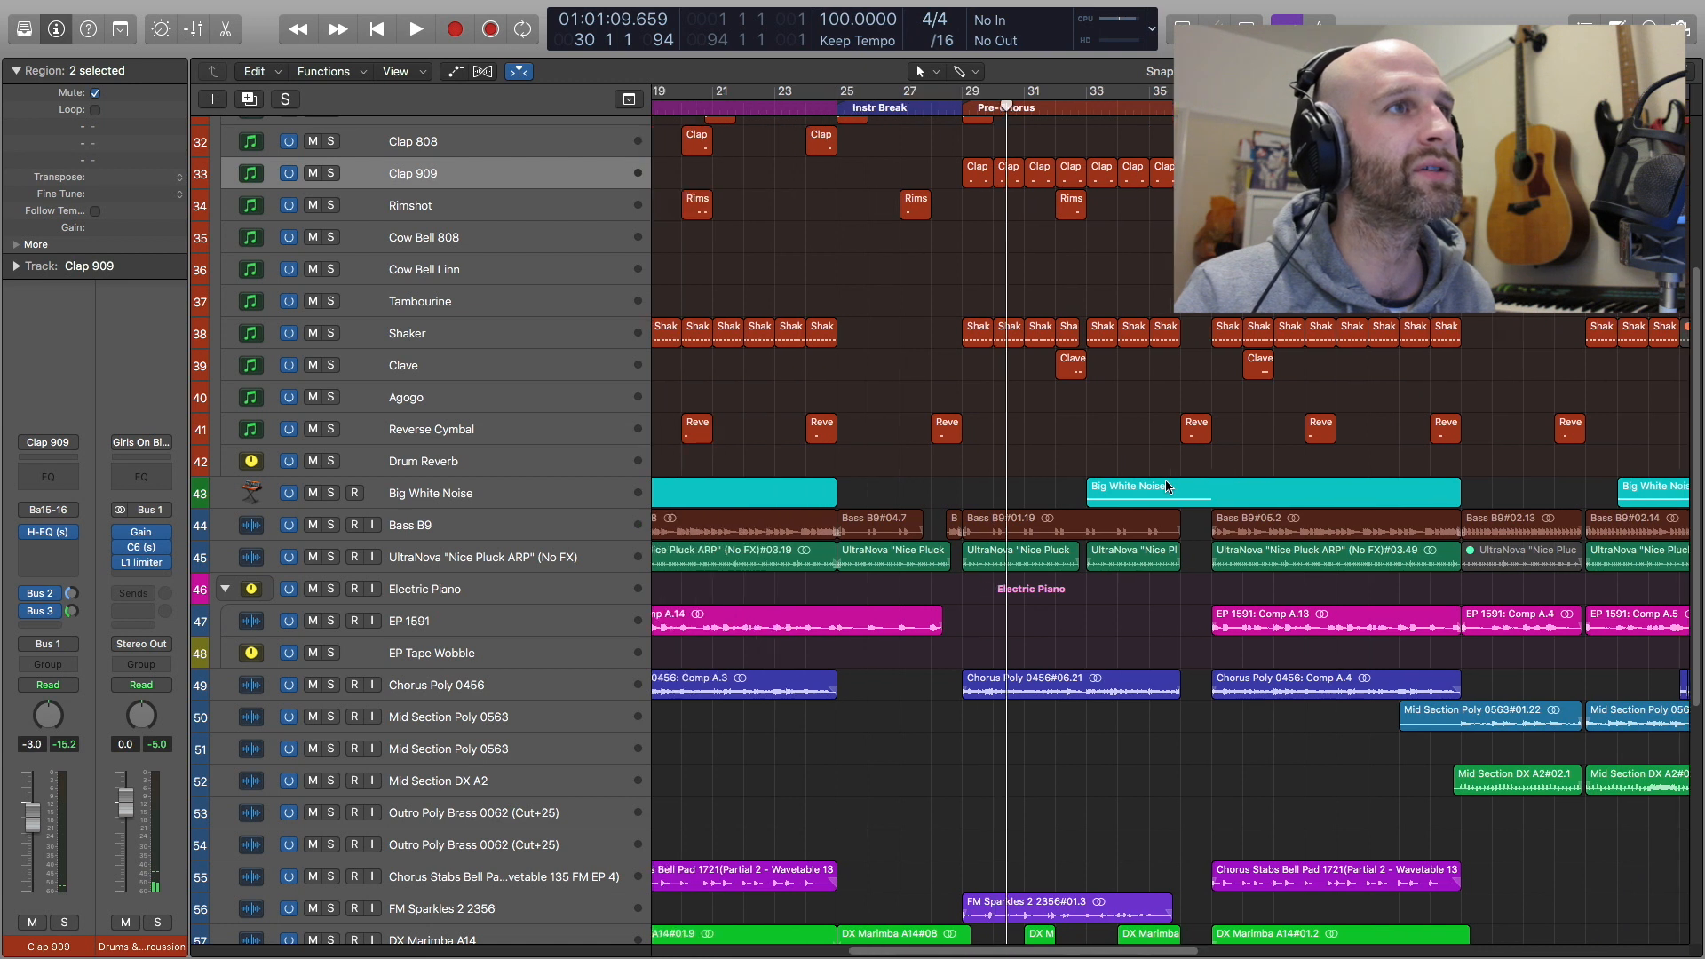
key(super+Up)
key(super+Up)
key(super+Up)
key(super+Up)
scroll(1169, 487, left, 4)
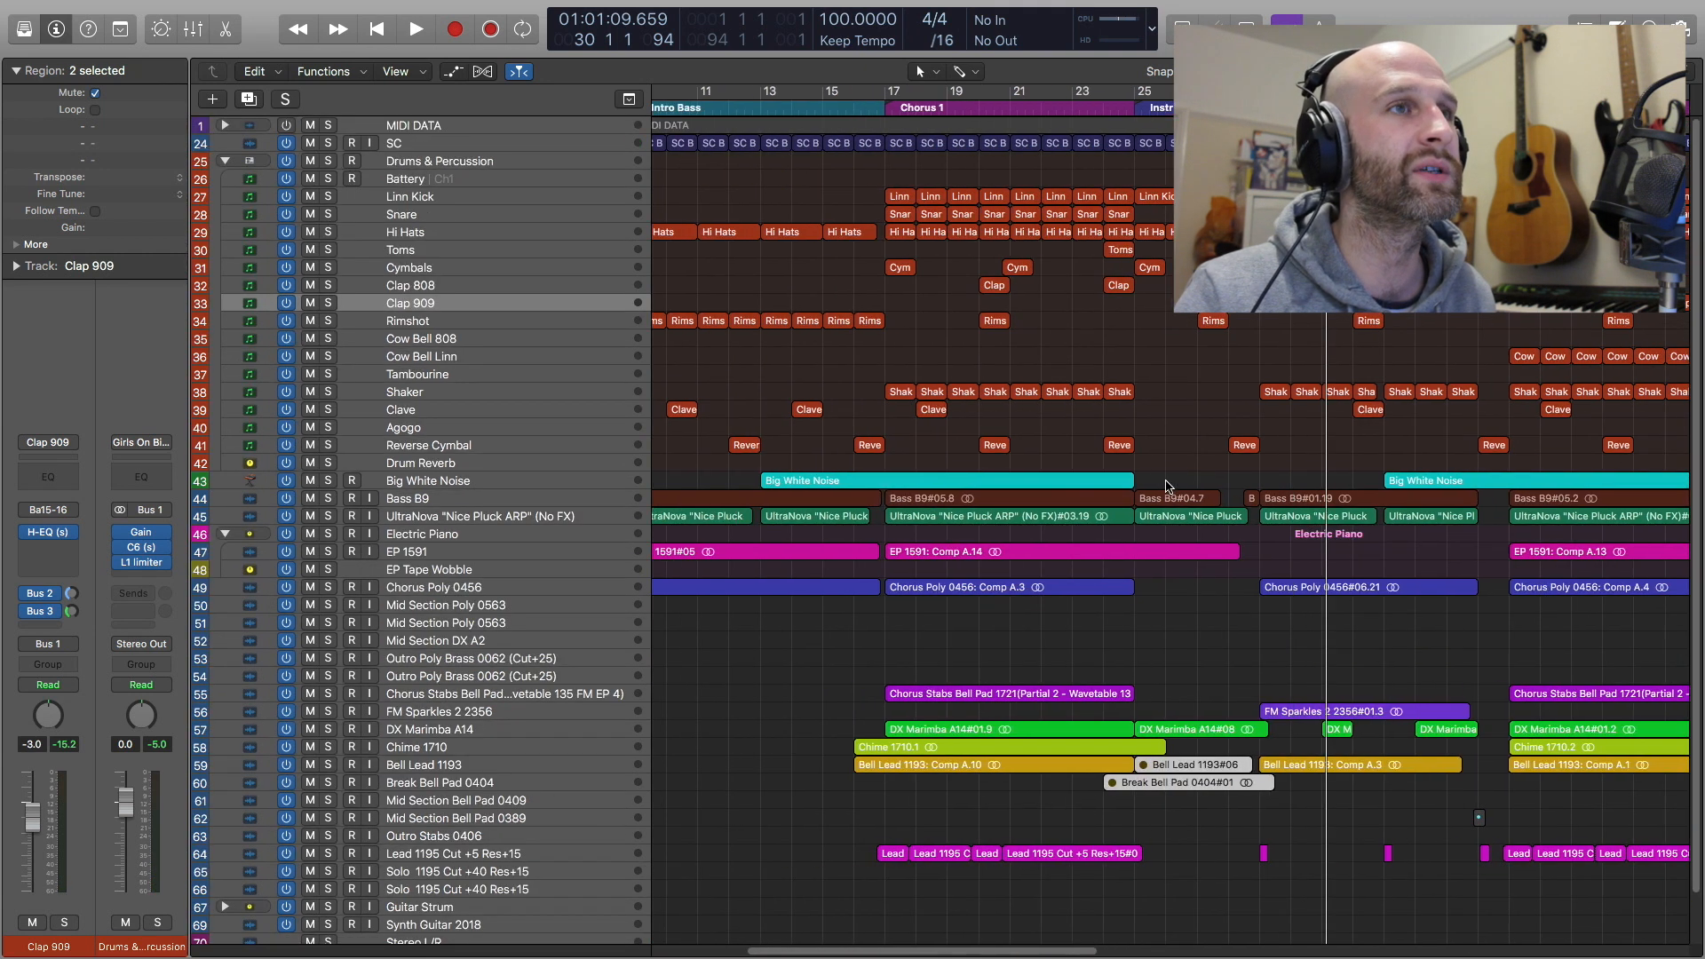
scroll(1167, 486, right, 2)
key(space)
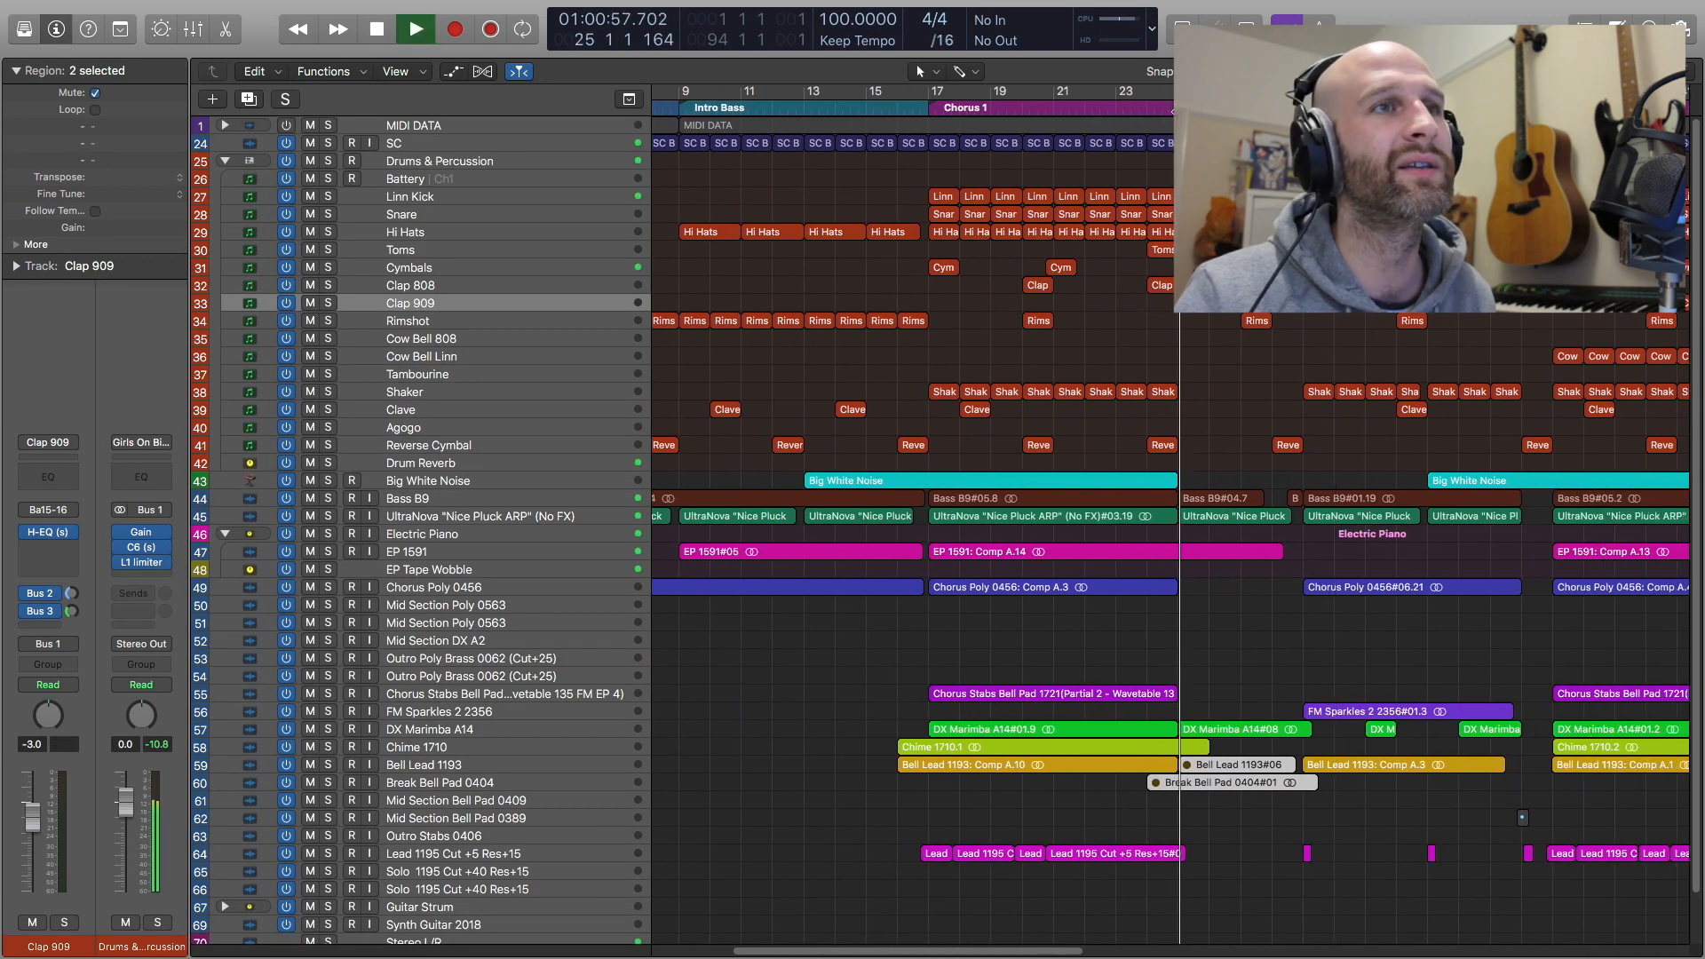
key(space)
click(1304, 92)
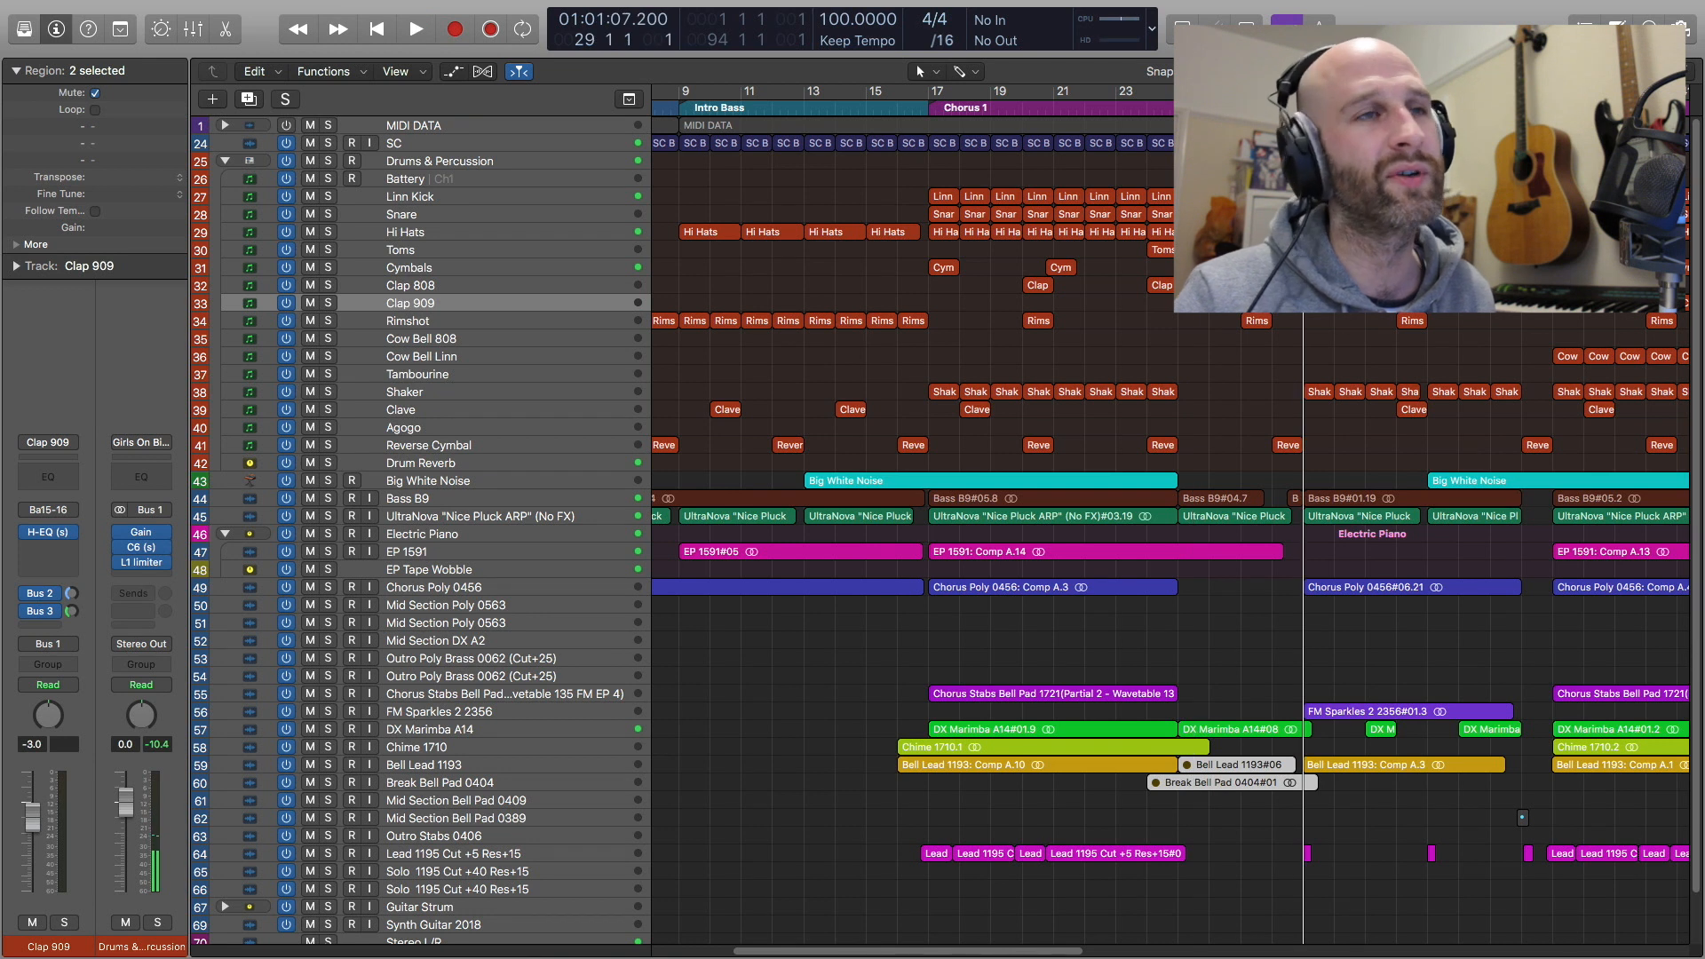
scroll(1167, 521, right, 1)
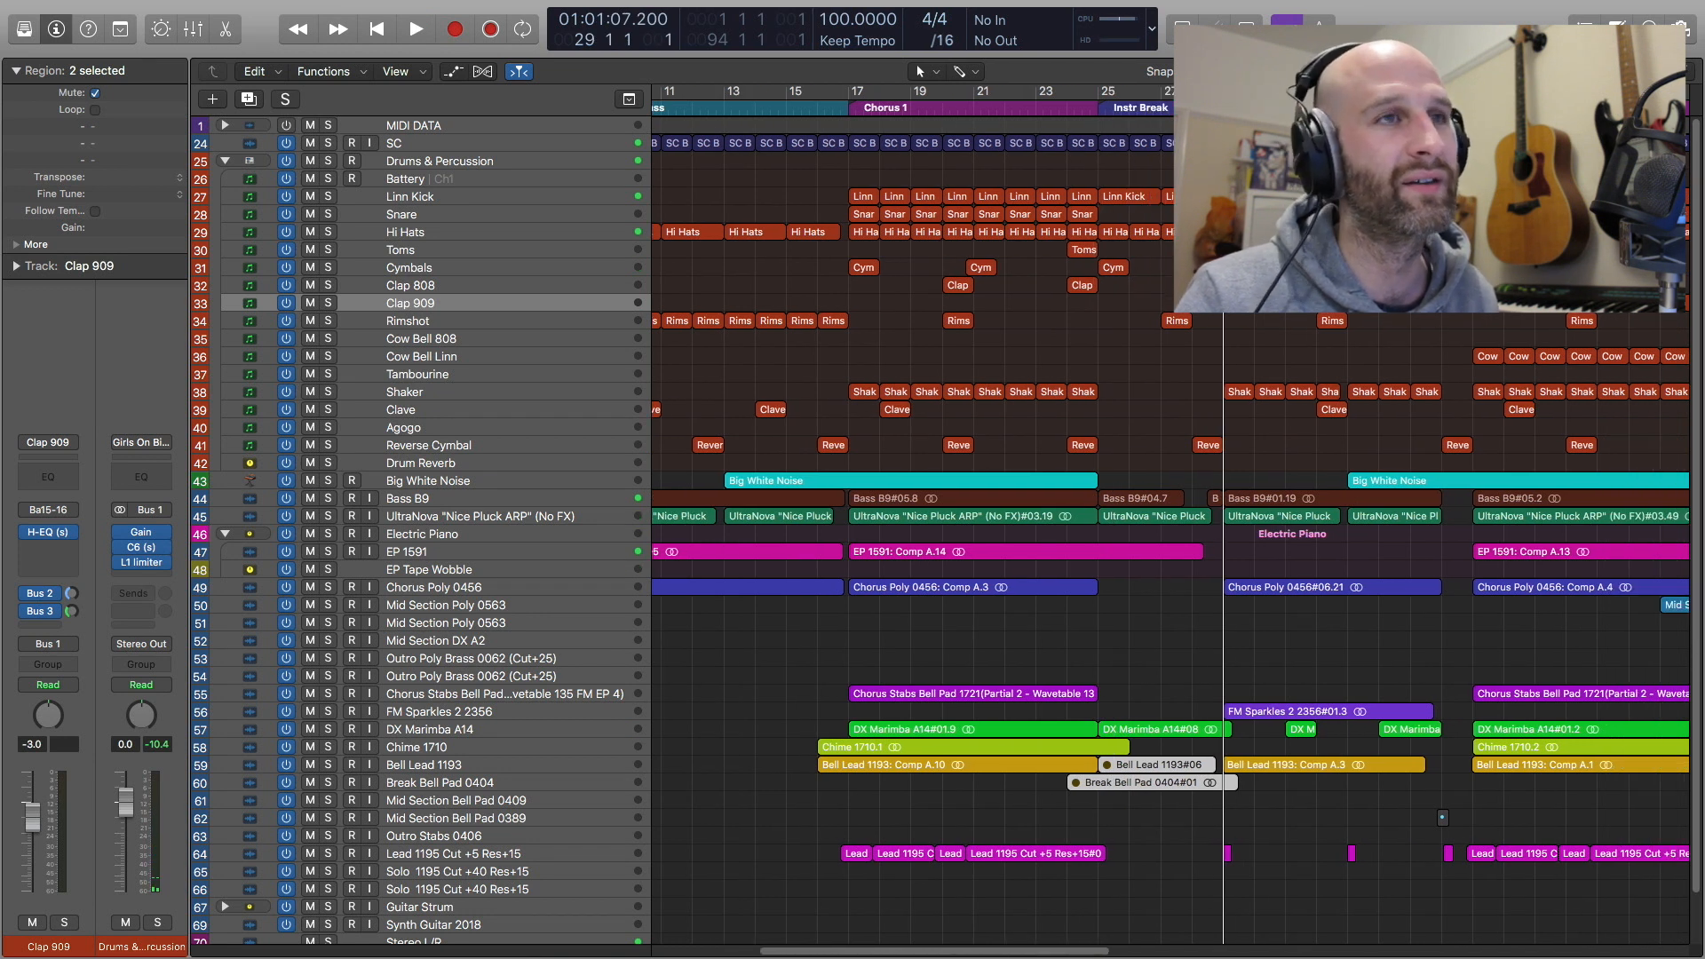
scroll(1167, 521, right, 2)
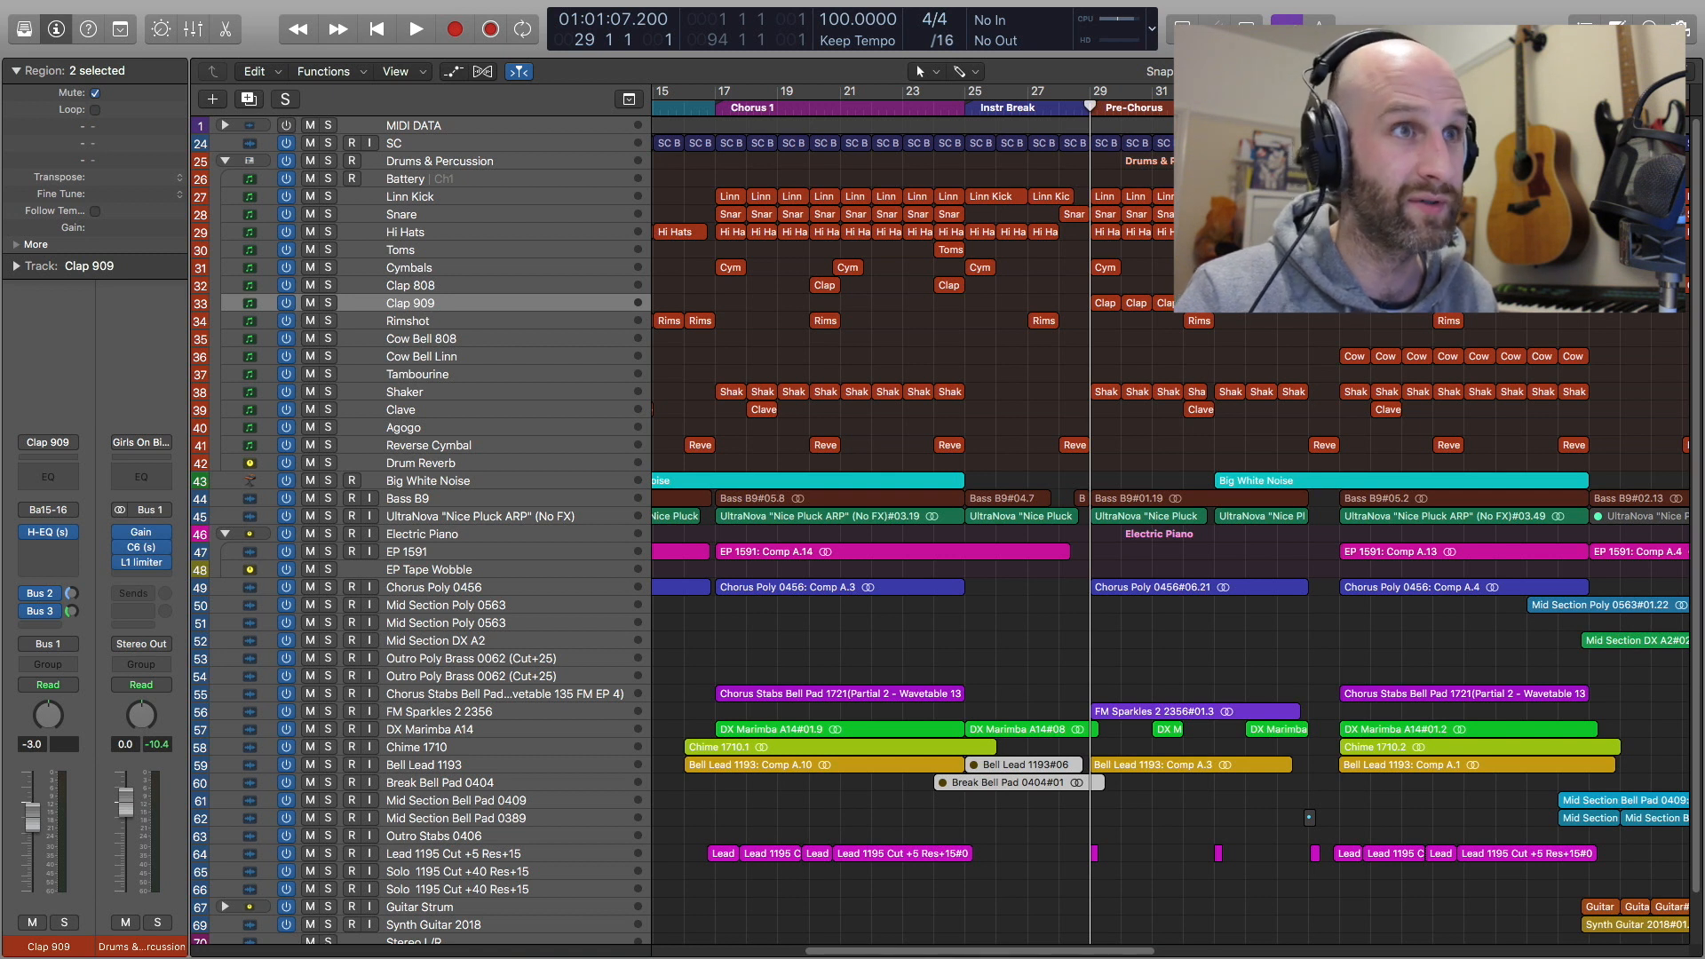
Play the Pre-Chorus from bar 29 with all tracks, enlarging the track rows and displaying their automation
key(space)
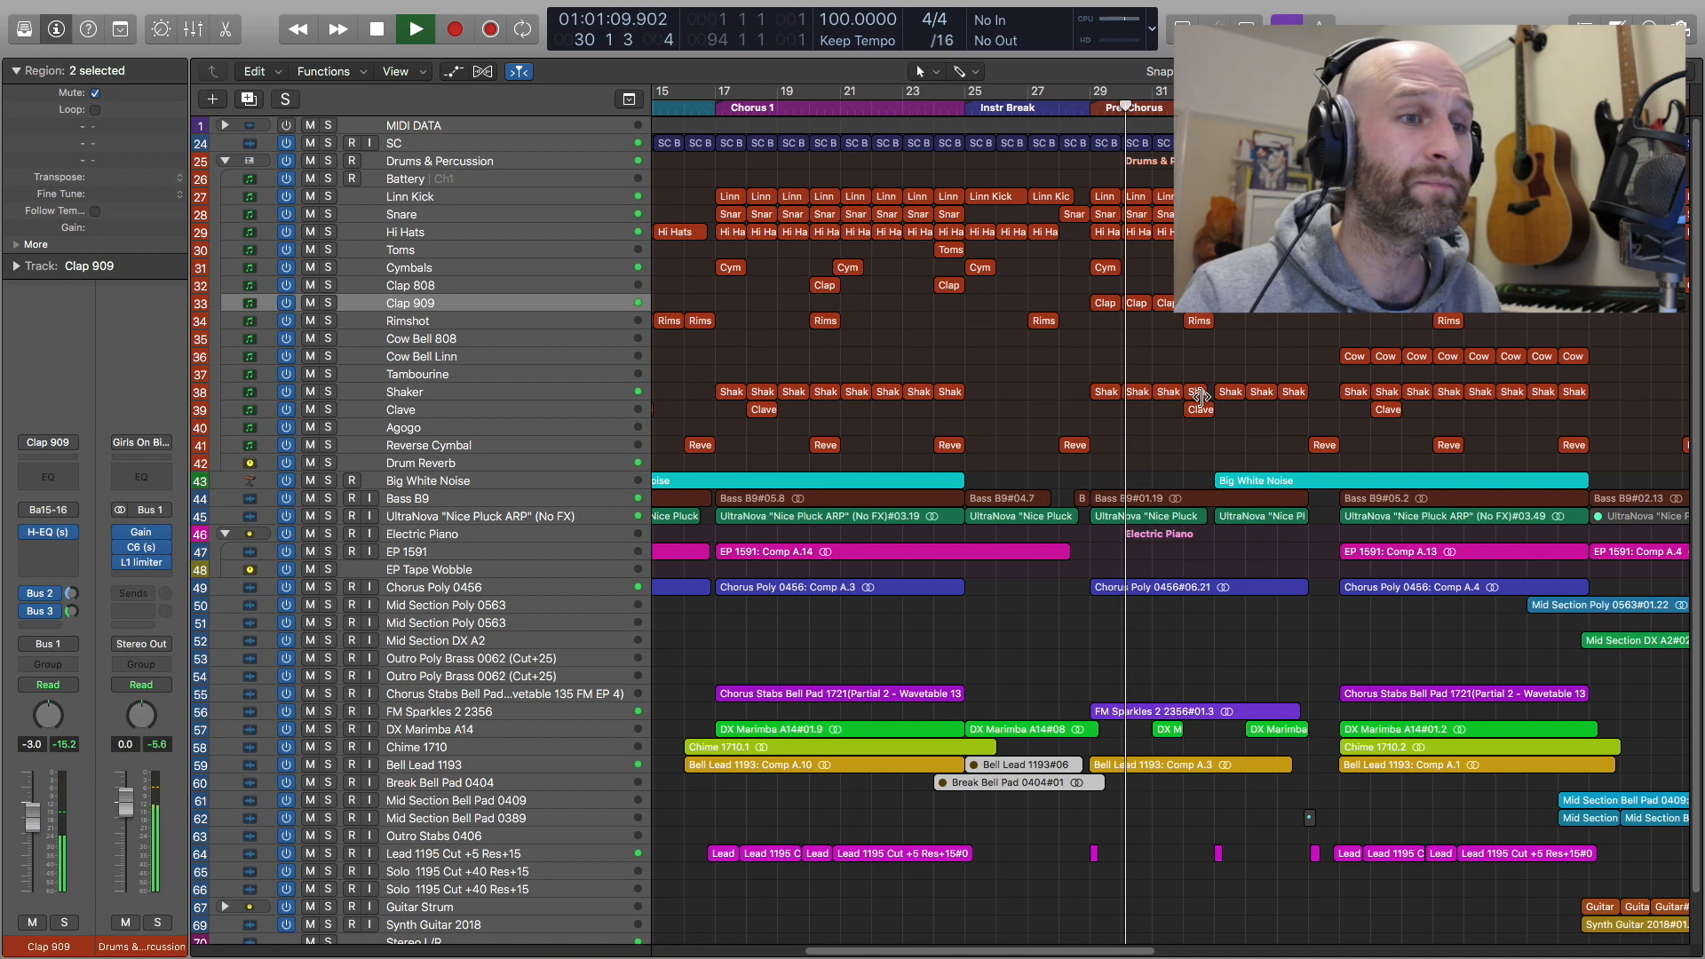
scroll(1204, 403, down, 2)
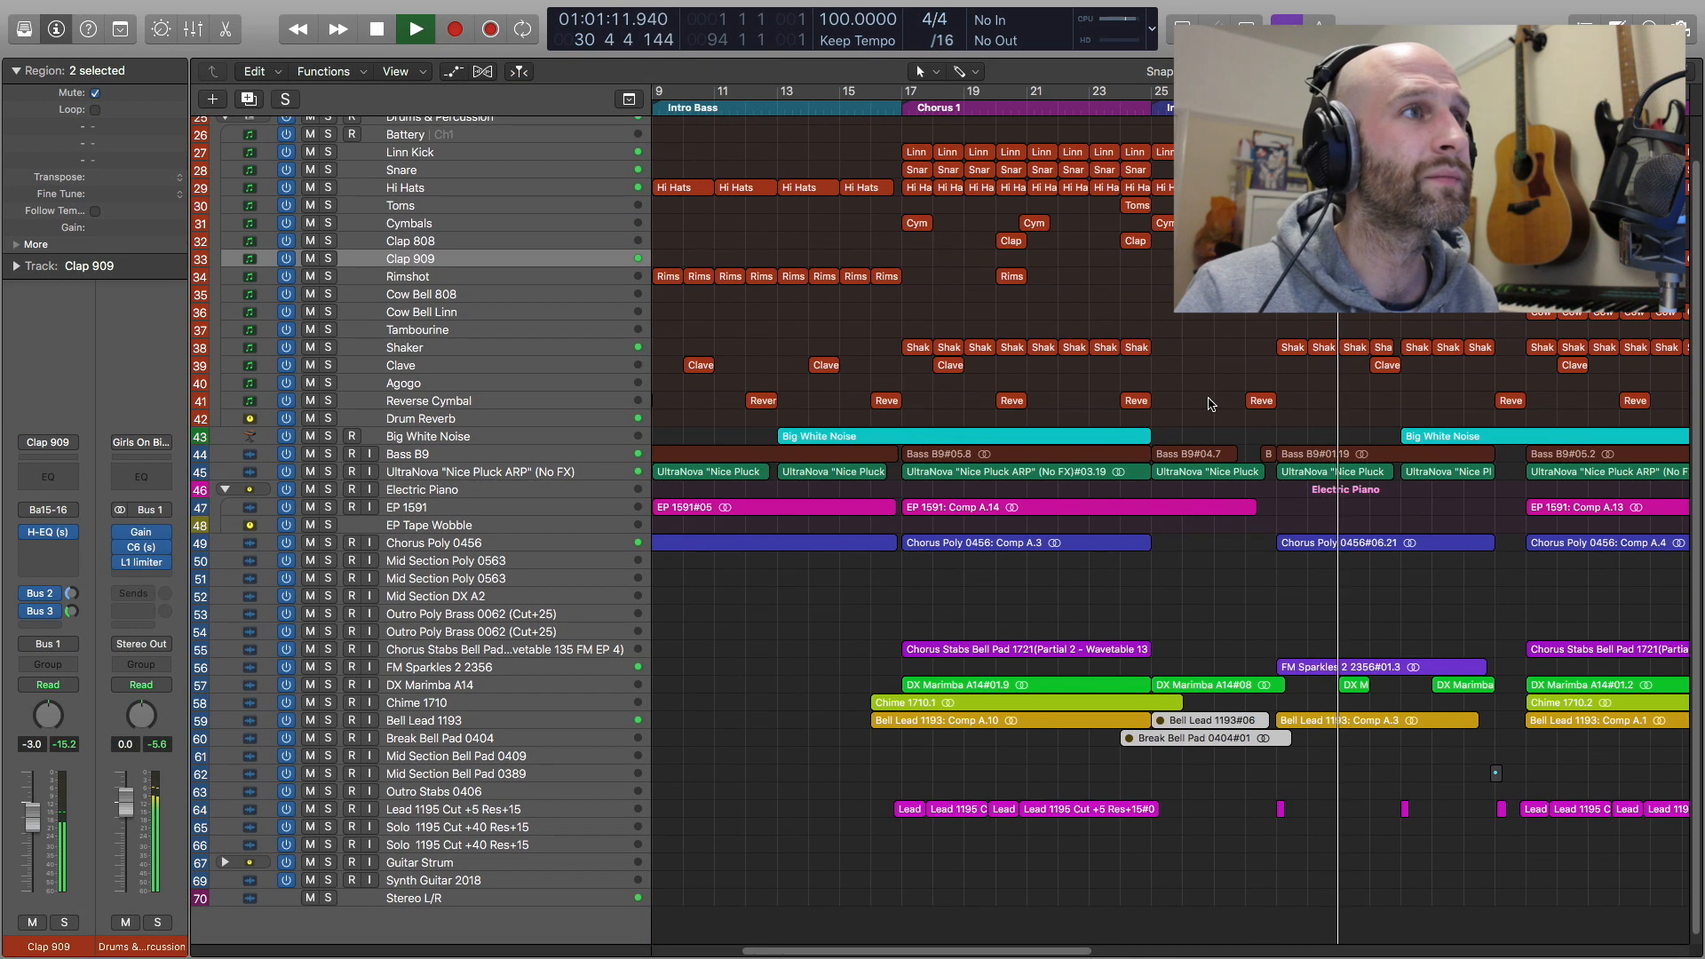
scroll(1209, 403, up, 4)
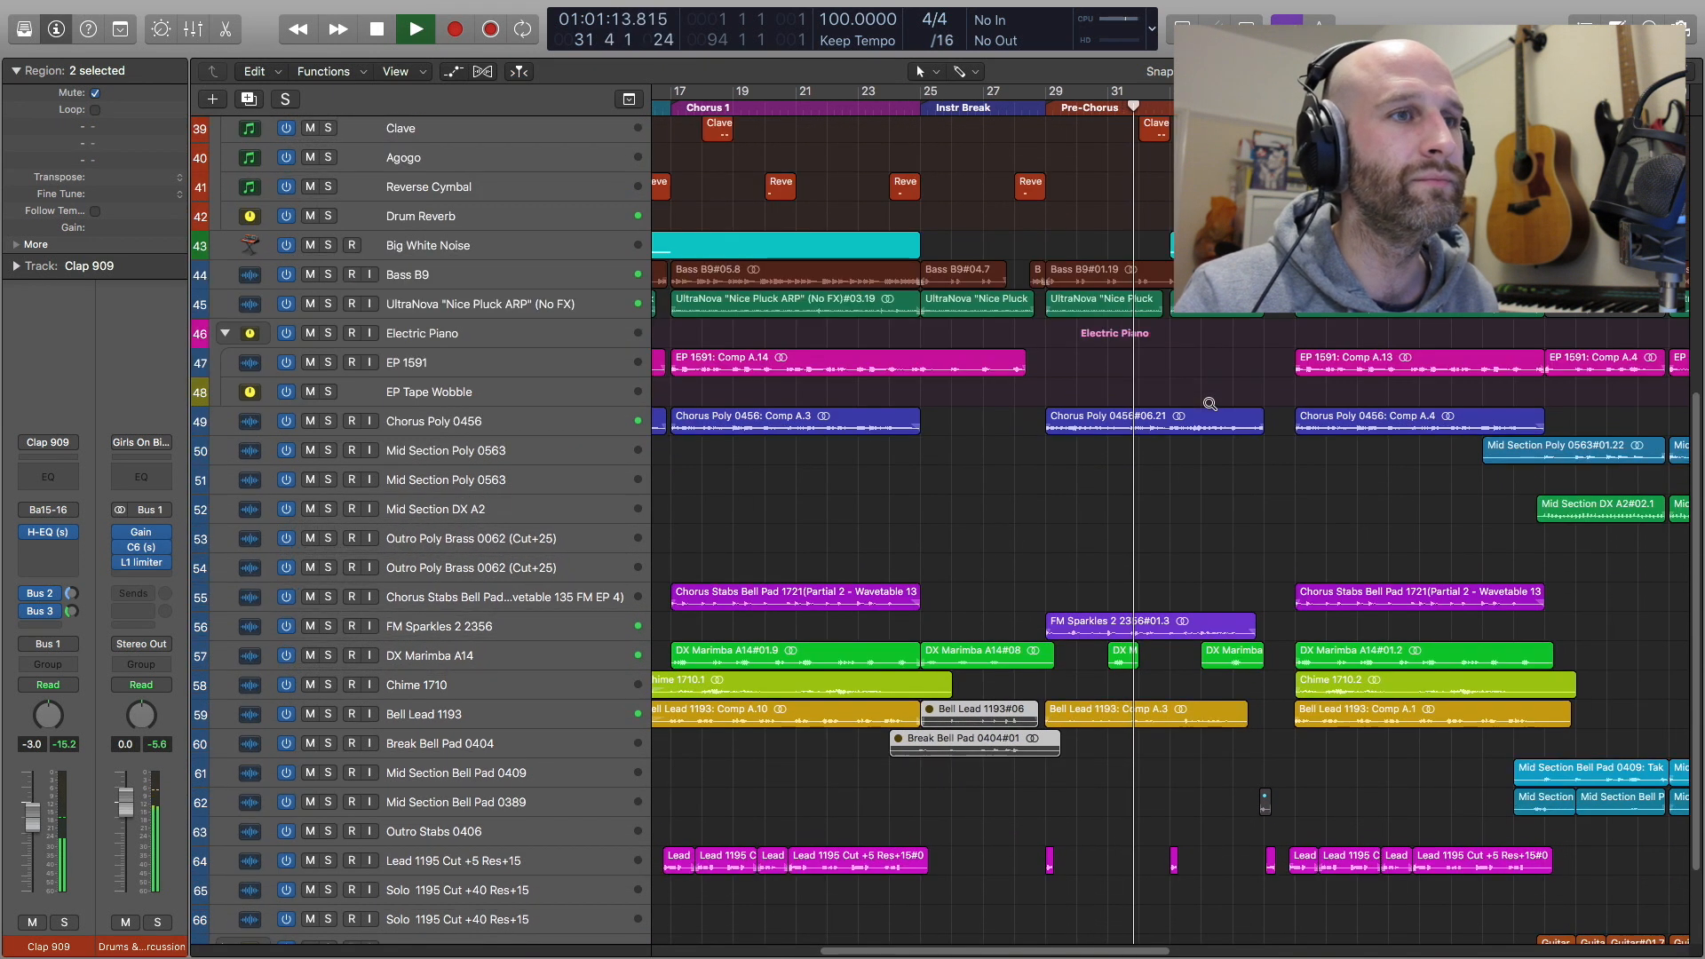
scroll(1209, 404, up, 4)
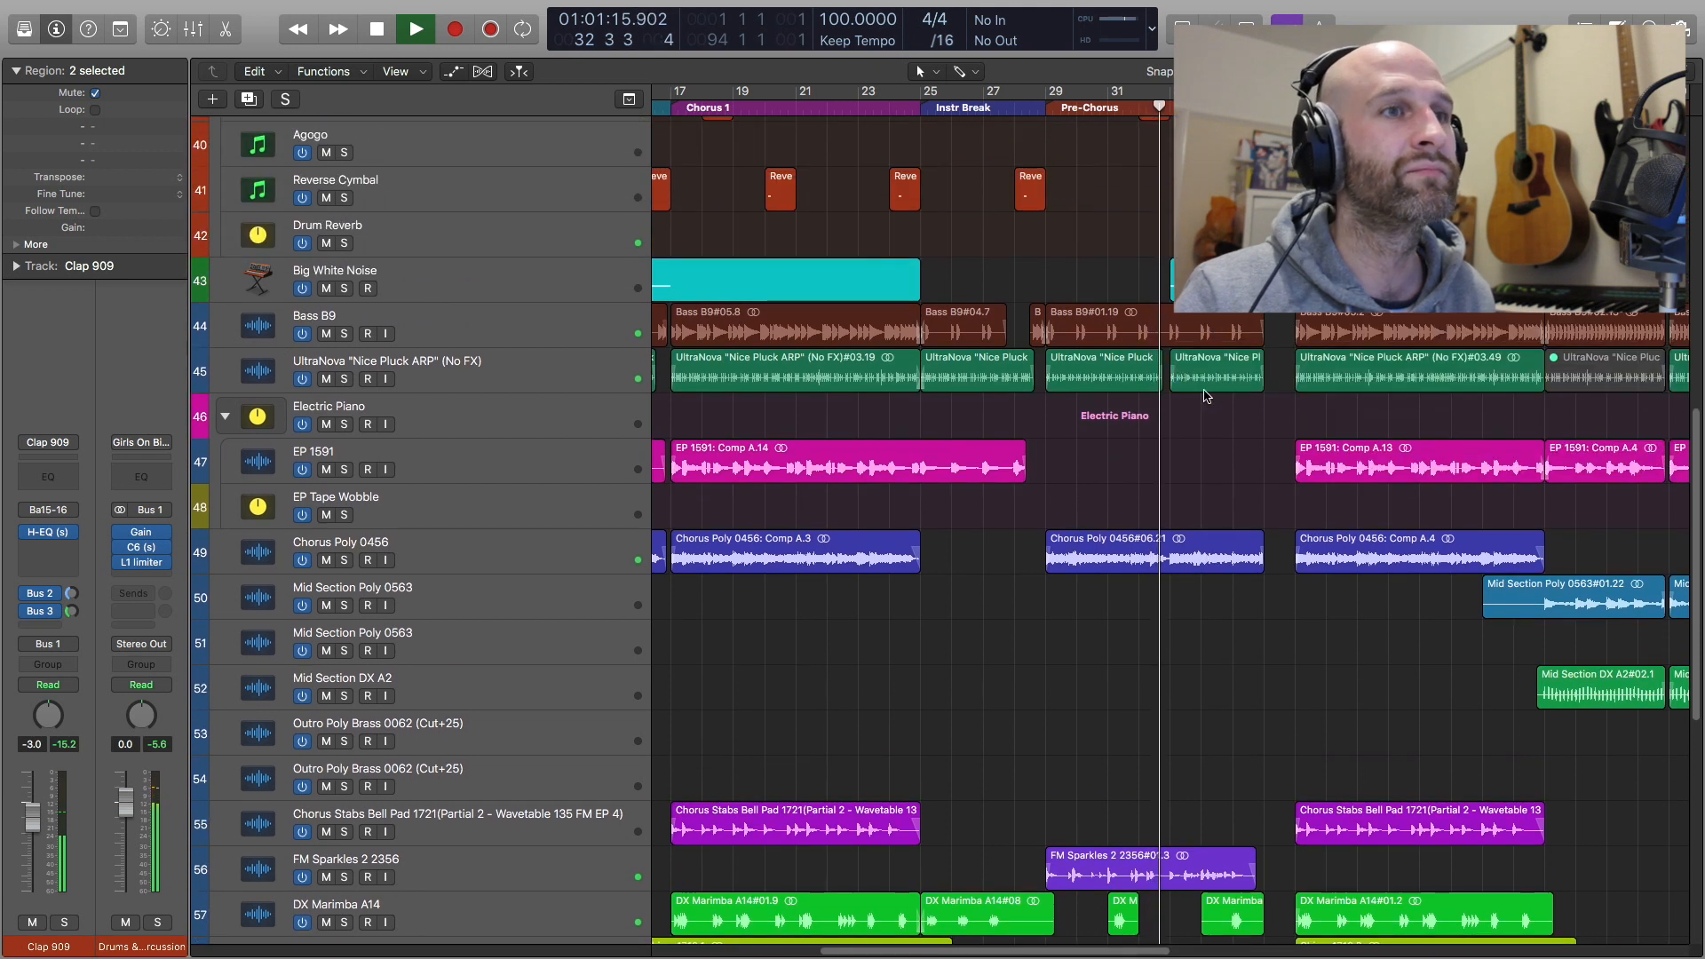
key(a)
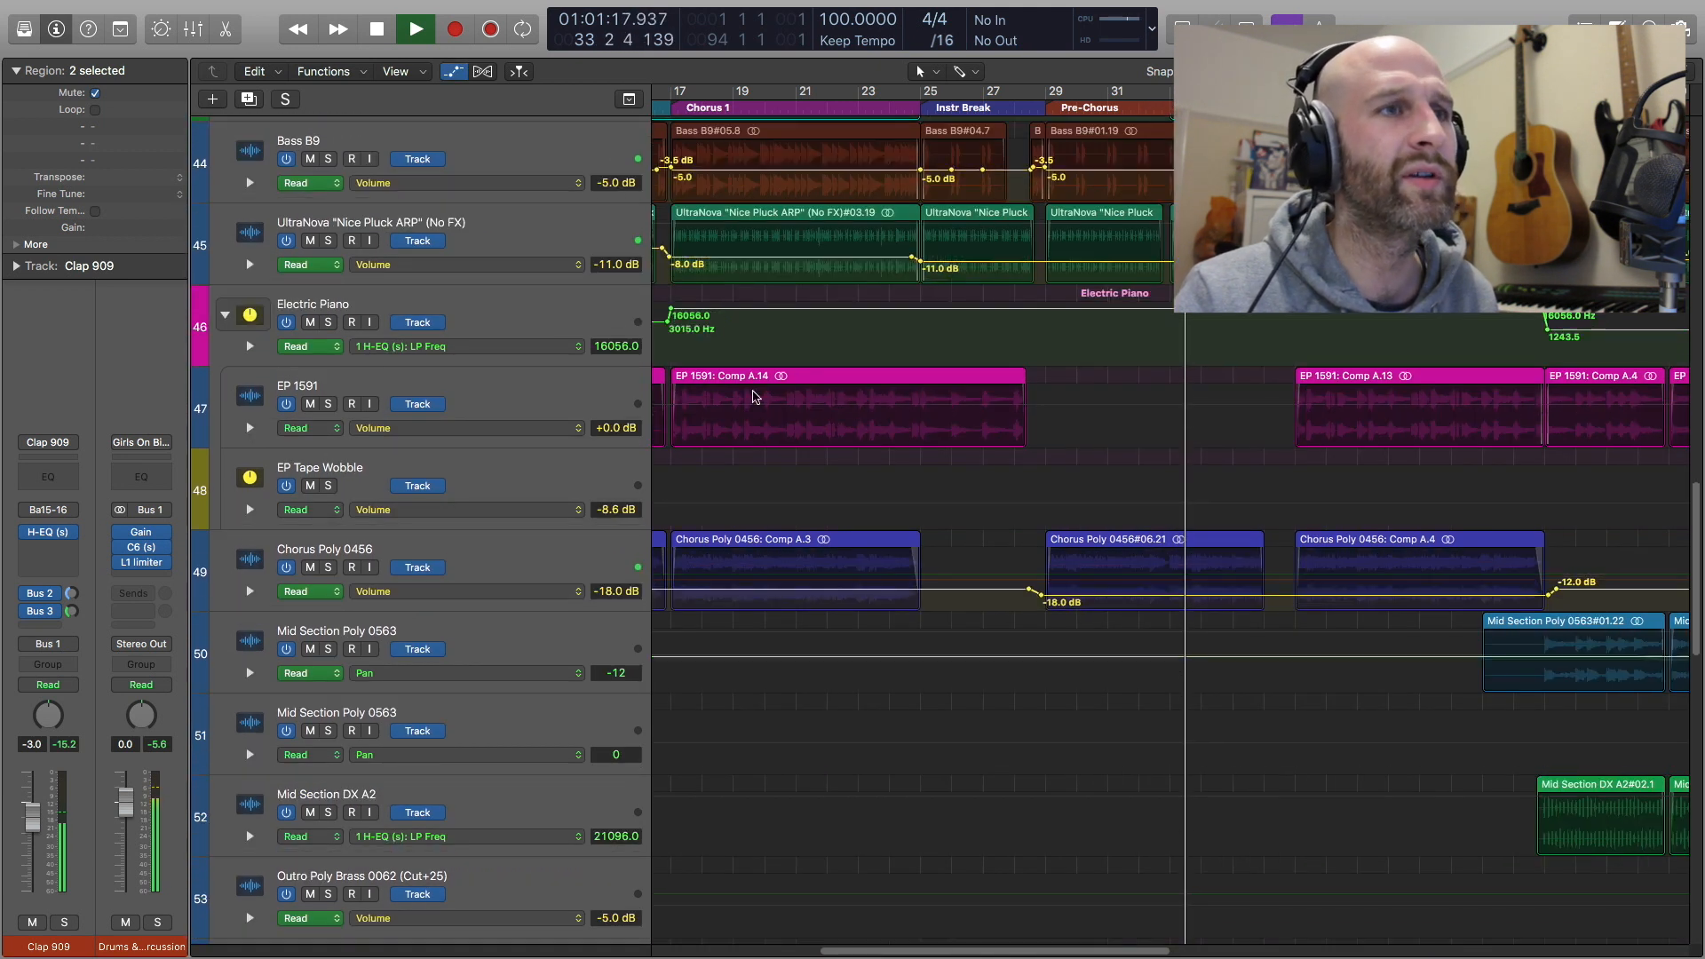
scroll(1126, 385, up, 1)
Play the UltraNova "Nice Pluck ARP" soloed from bar 29, then remove the solo and stop
click(1045, 107)
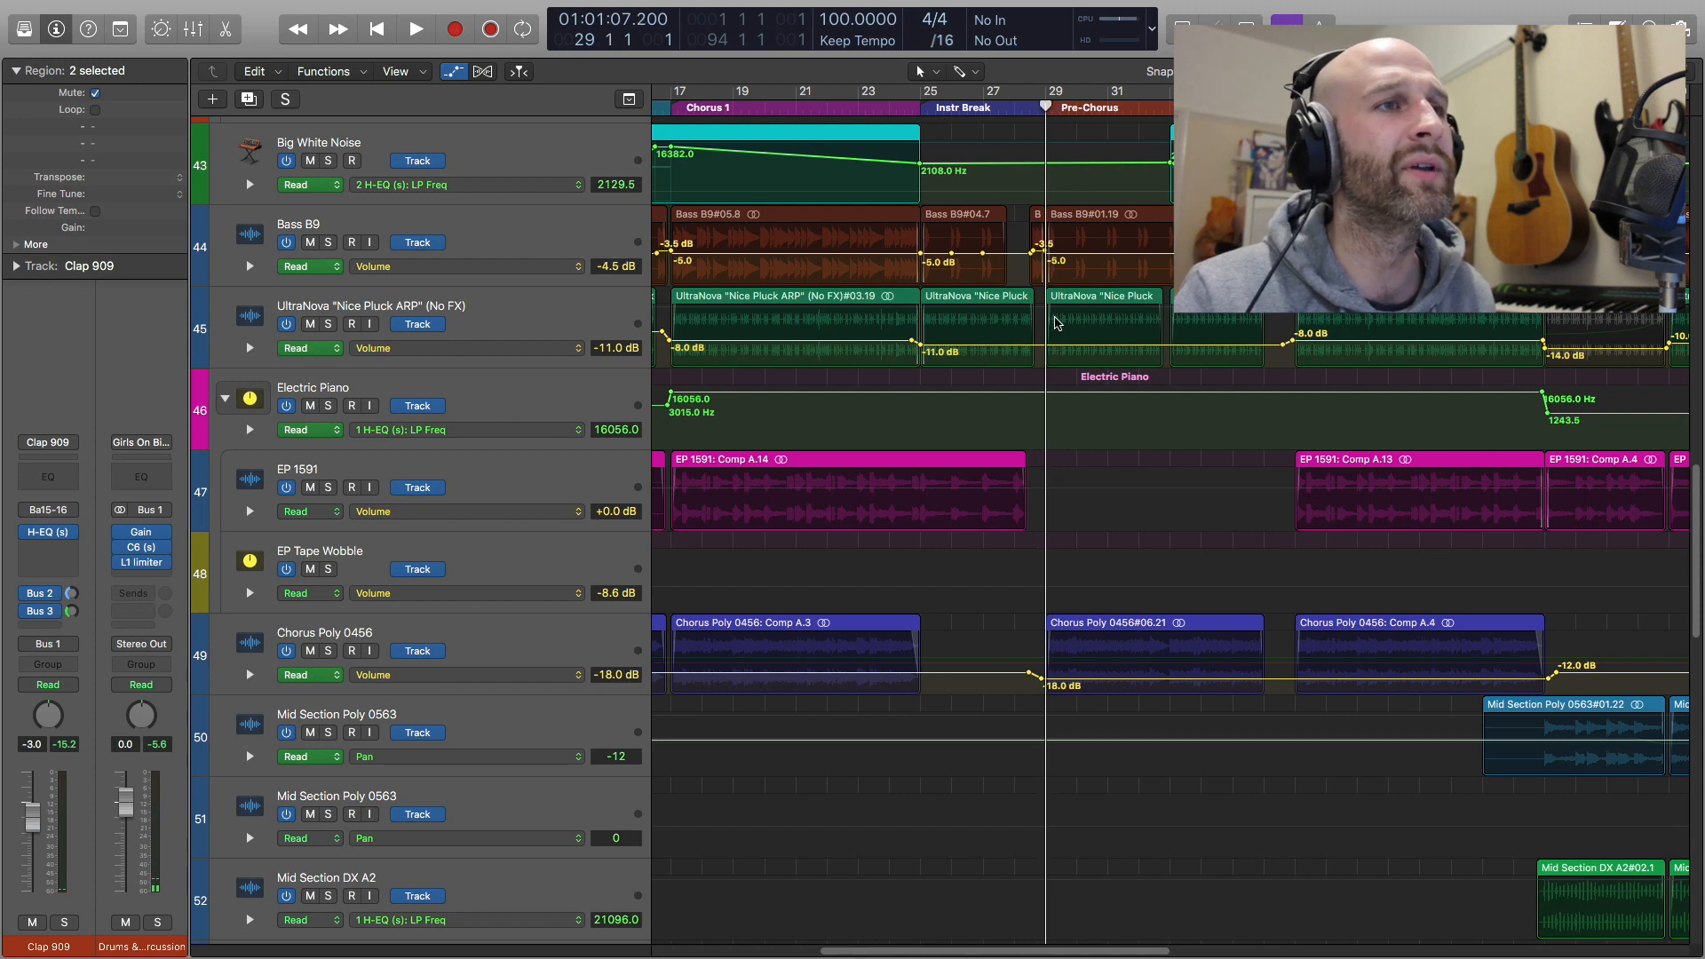
click(329, 324)
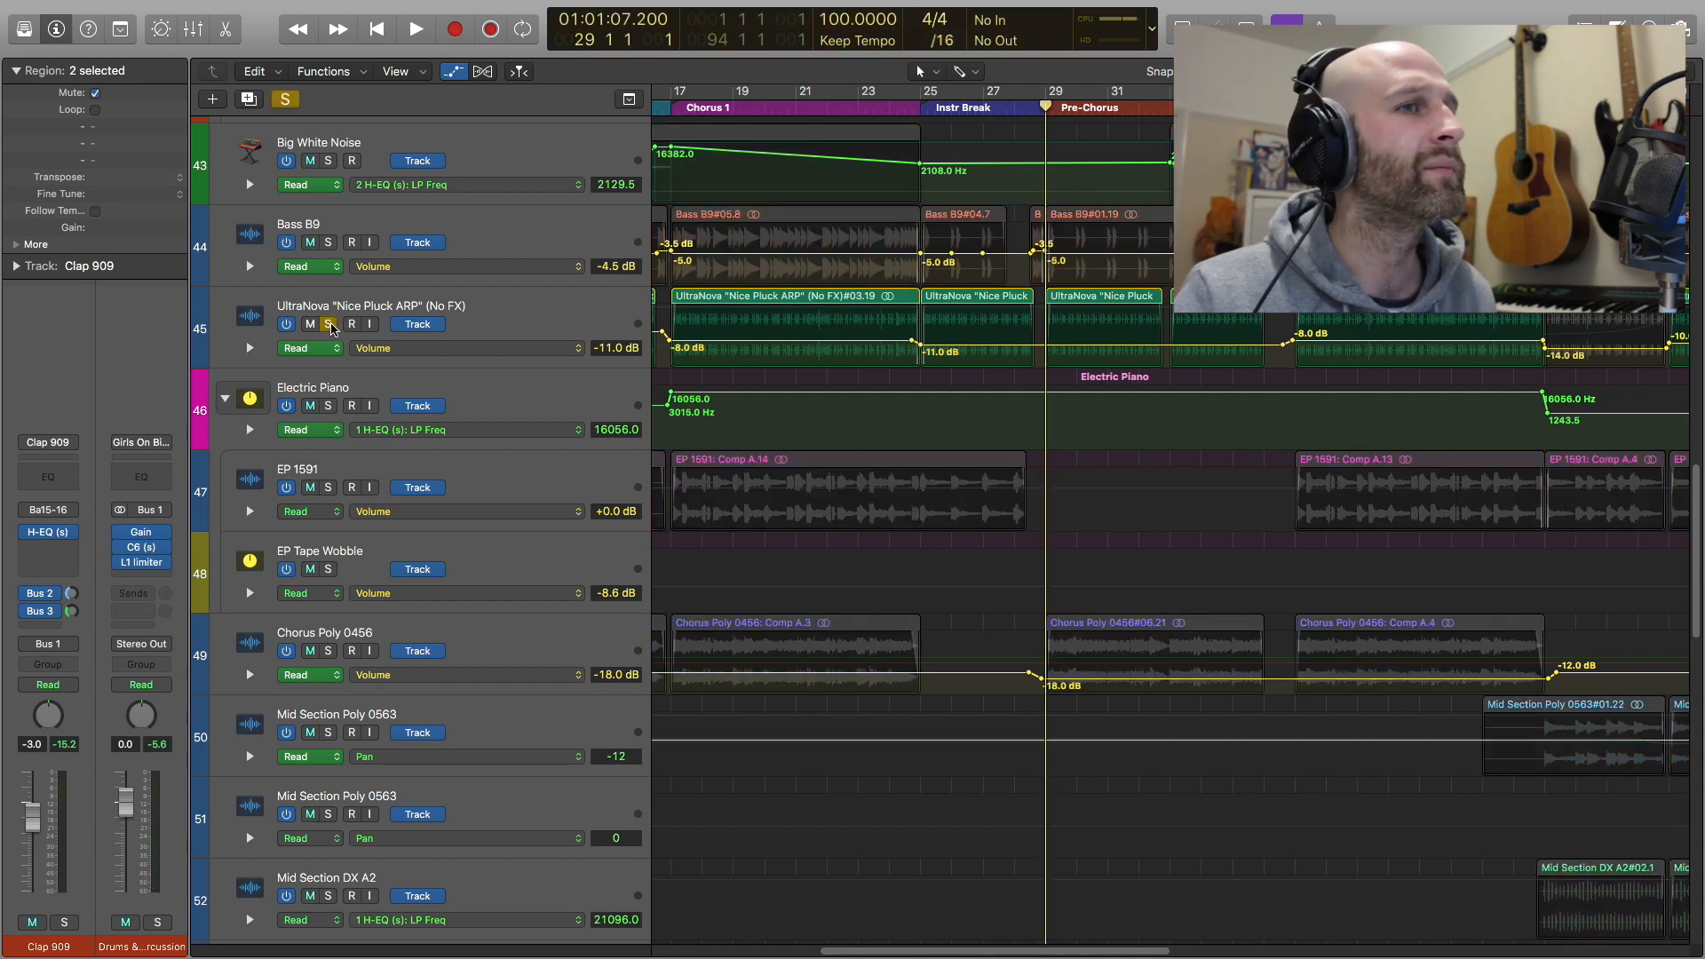
key(space)
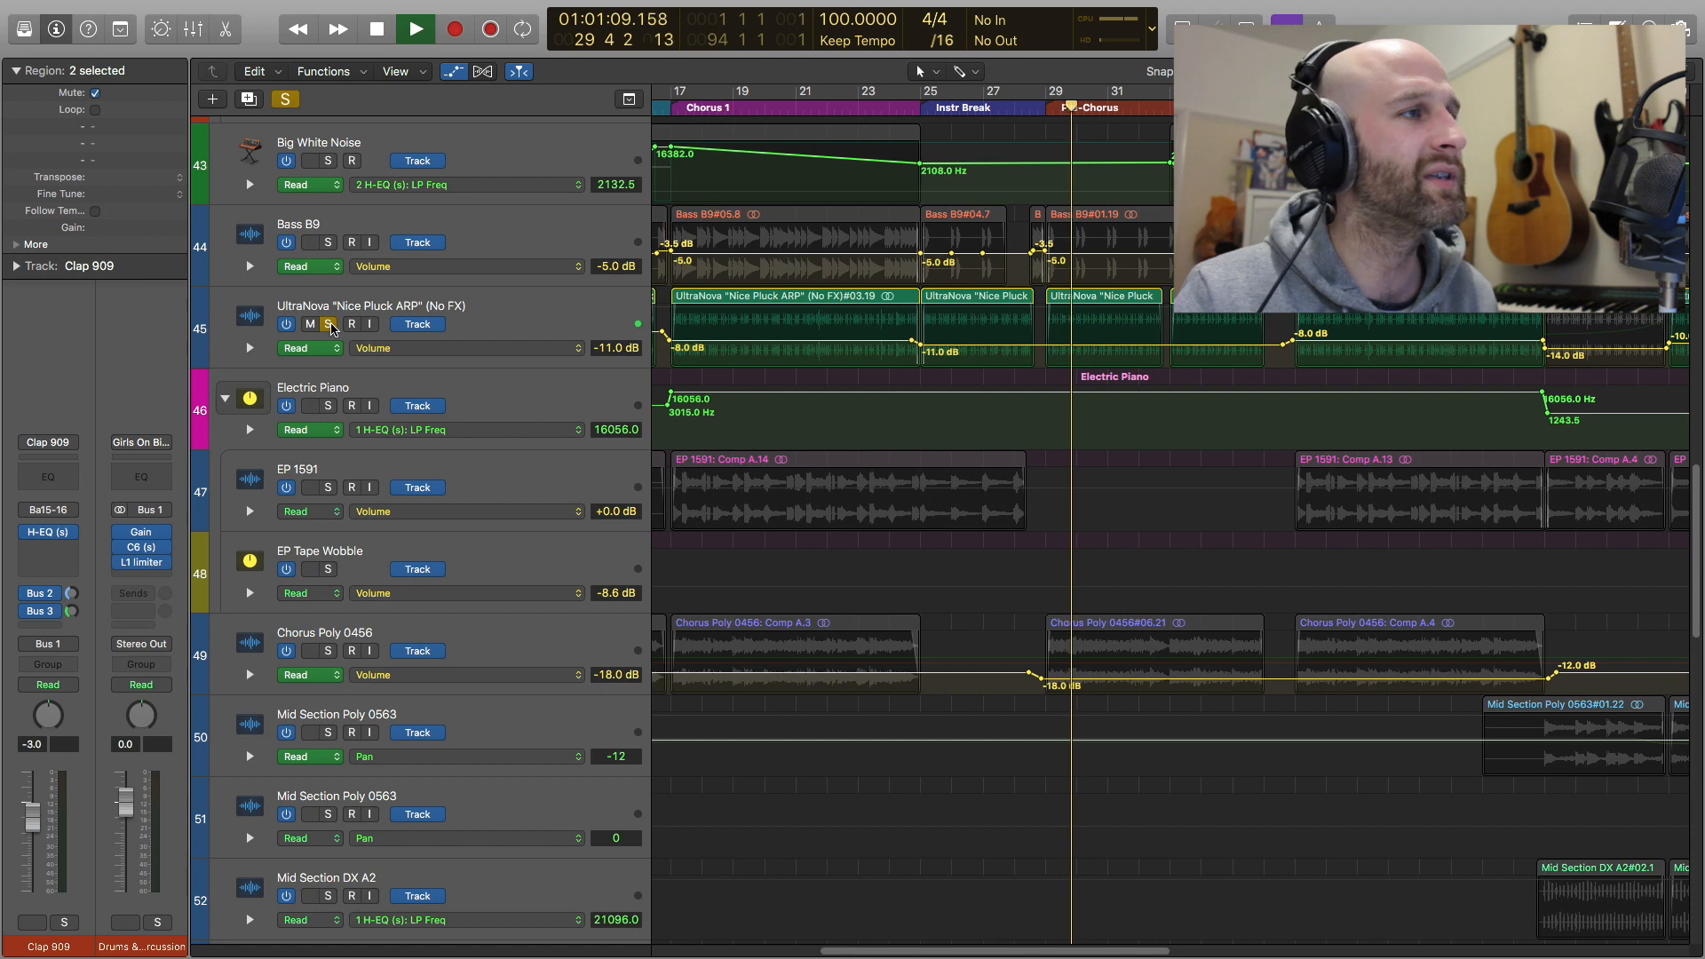
click(329, 324)
key(space)
Solo FM Sparkles 2 2356 and play its Pre-Chorus part, then stop
scroll(998, 469, down, 10)
scroll(999, 468, down, 4)
click(552, 362)
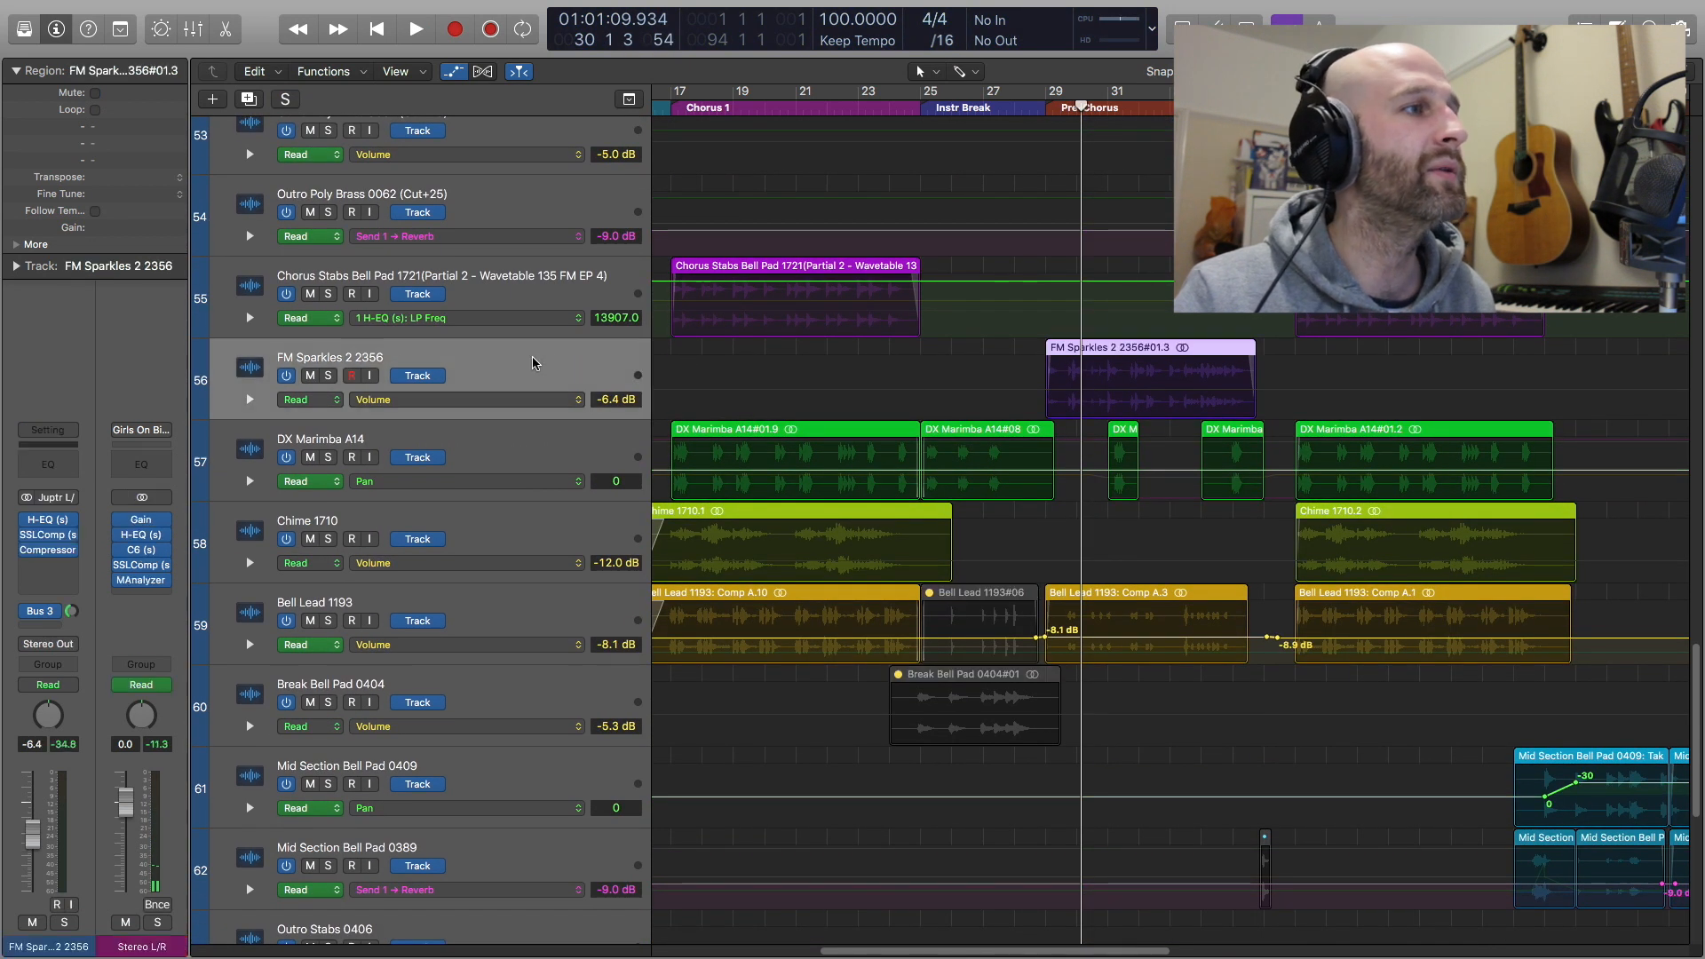
click(329, 375)
key(comma)
key(comma)
key(period)
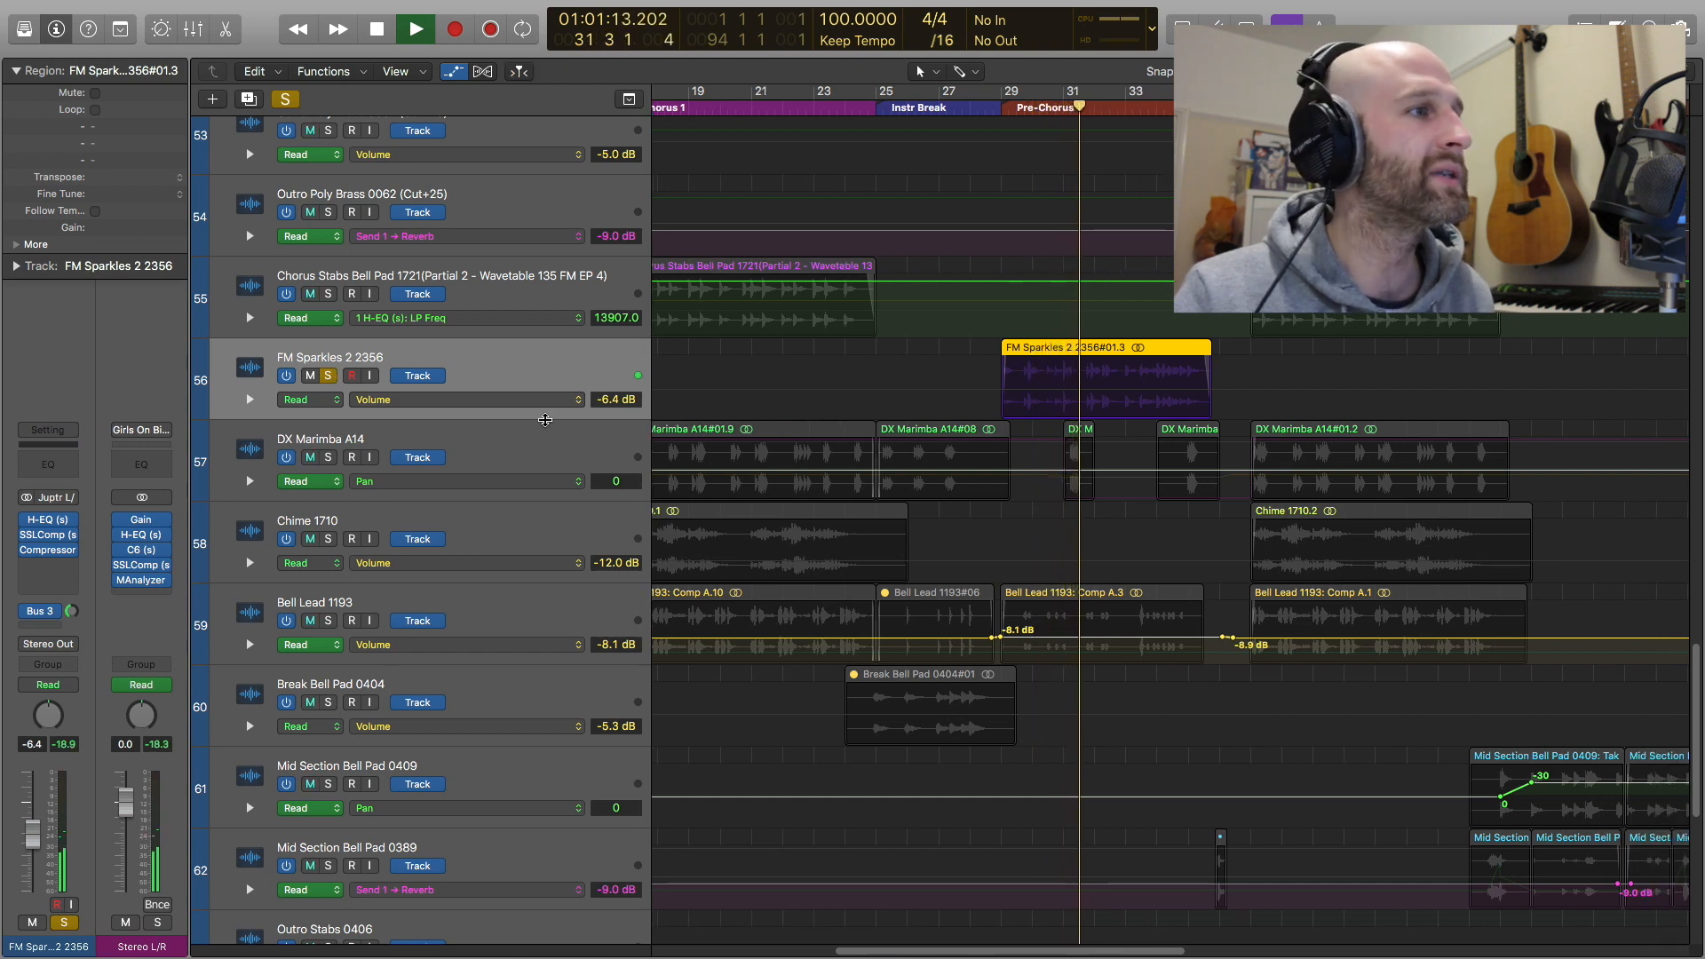
key(space)
Play the Pre-Chorus with DX Marimba A14 and FM Sparkles 2 2356 soloed together, then clear all solos and stop
click(329, 458)
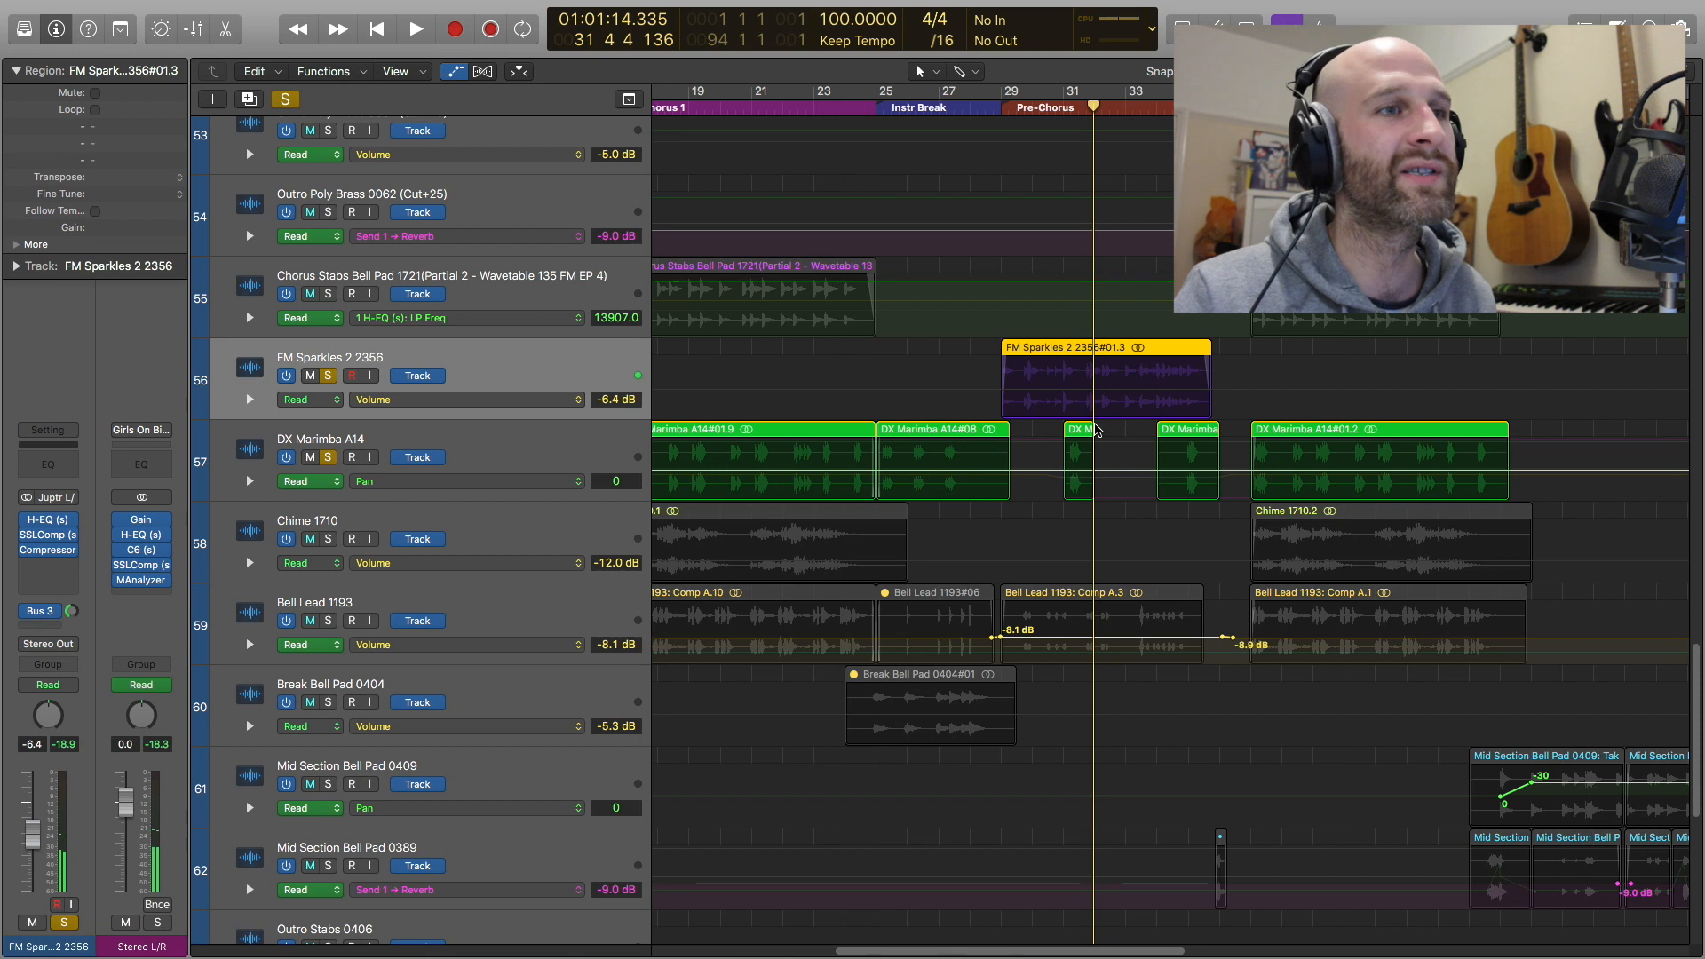
mouse_move(1067, 430)
mouse_down()
mouse_move(1029, 430)
mouse_move(1152, 430)
mouse_move(1092, 431)
mouse_up()
key(space)
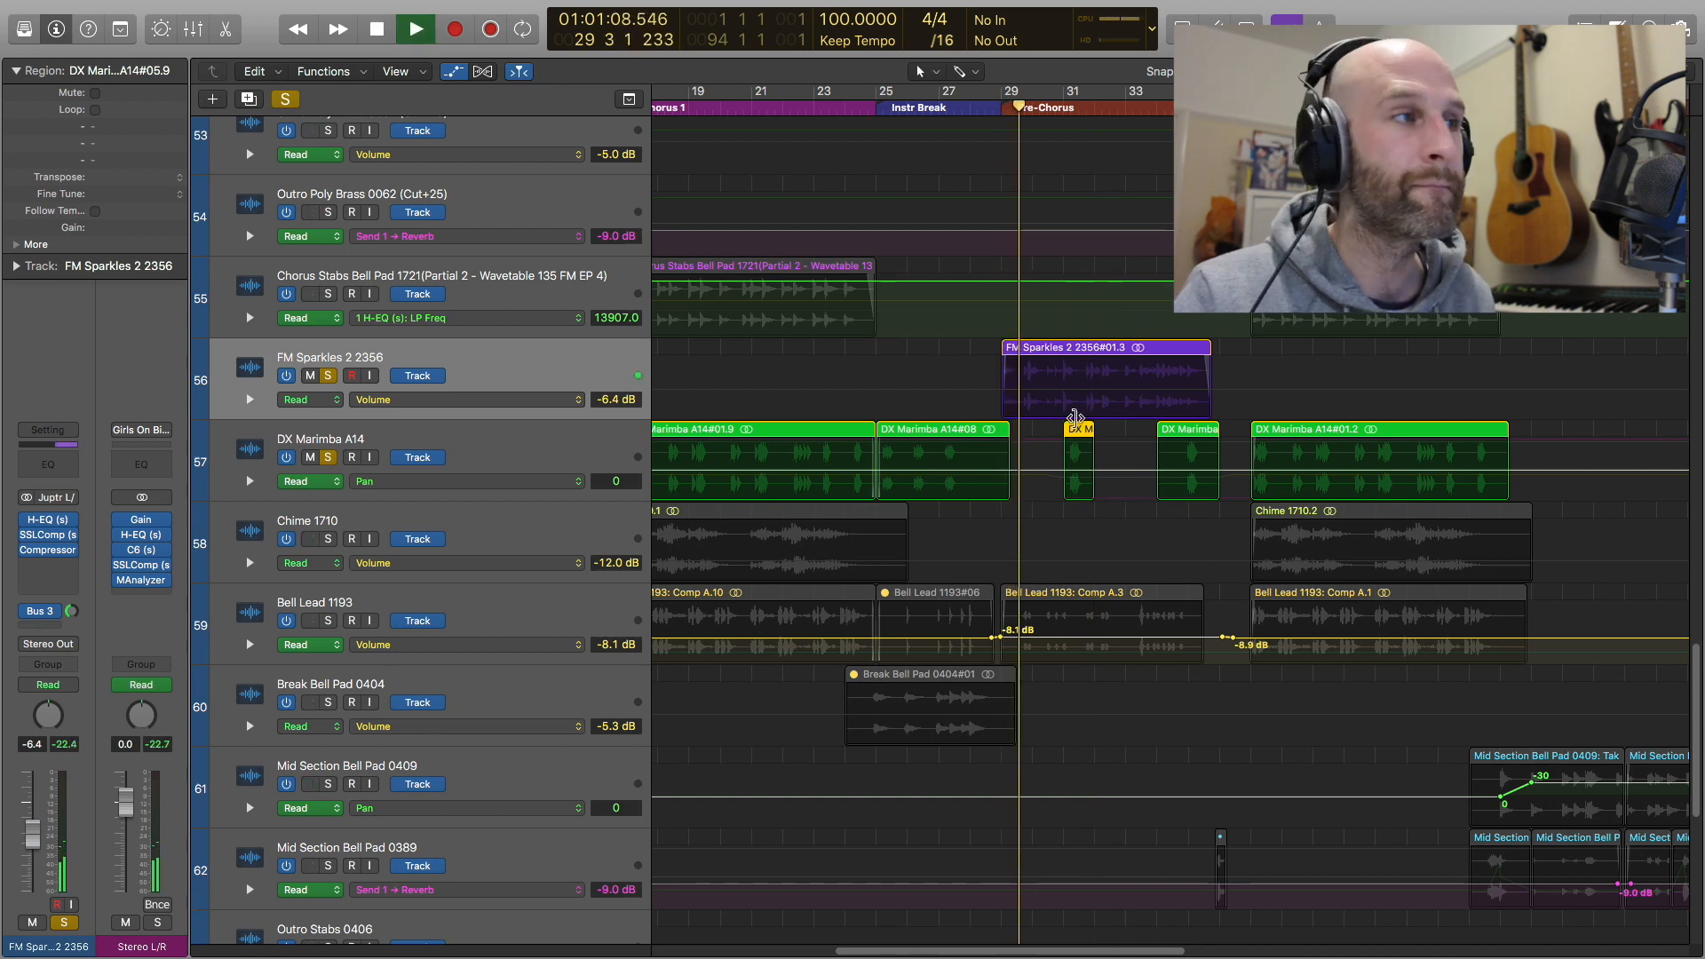
click(286, 103)
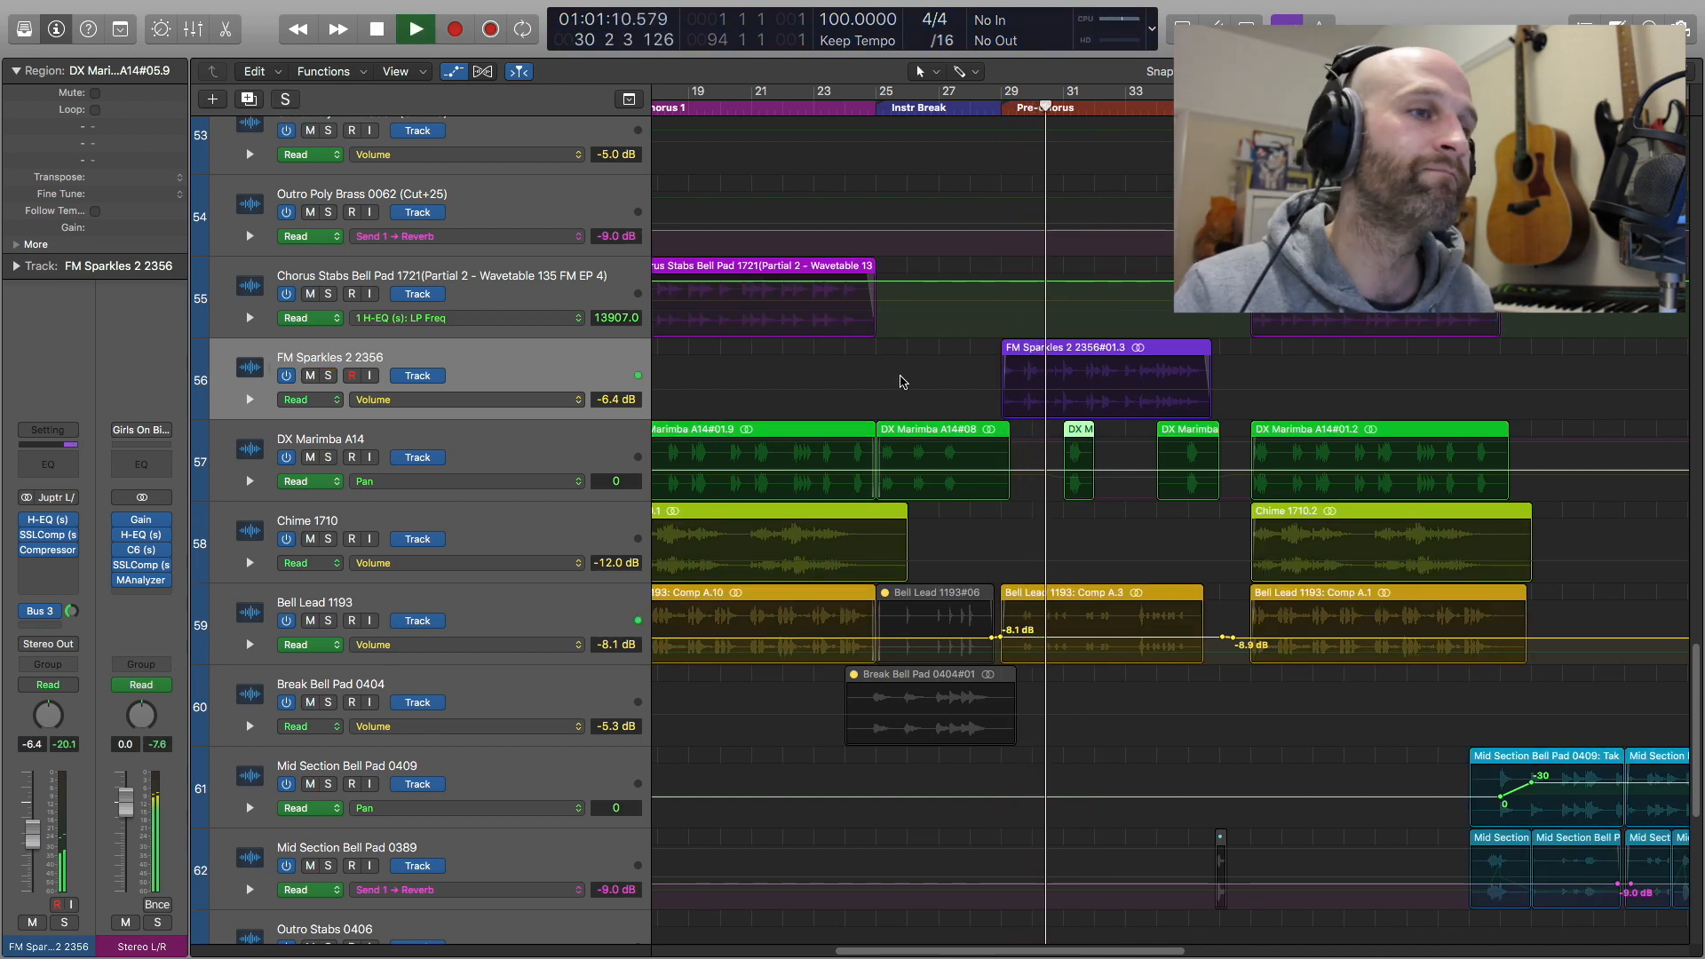
scroll(1033, 540, down, 2)
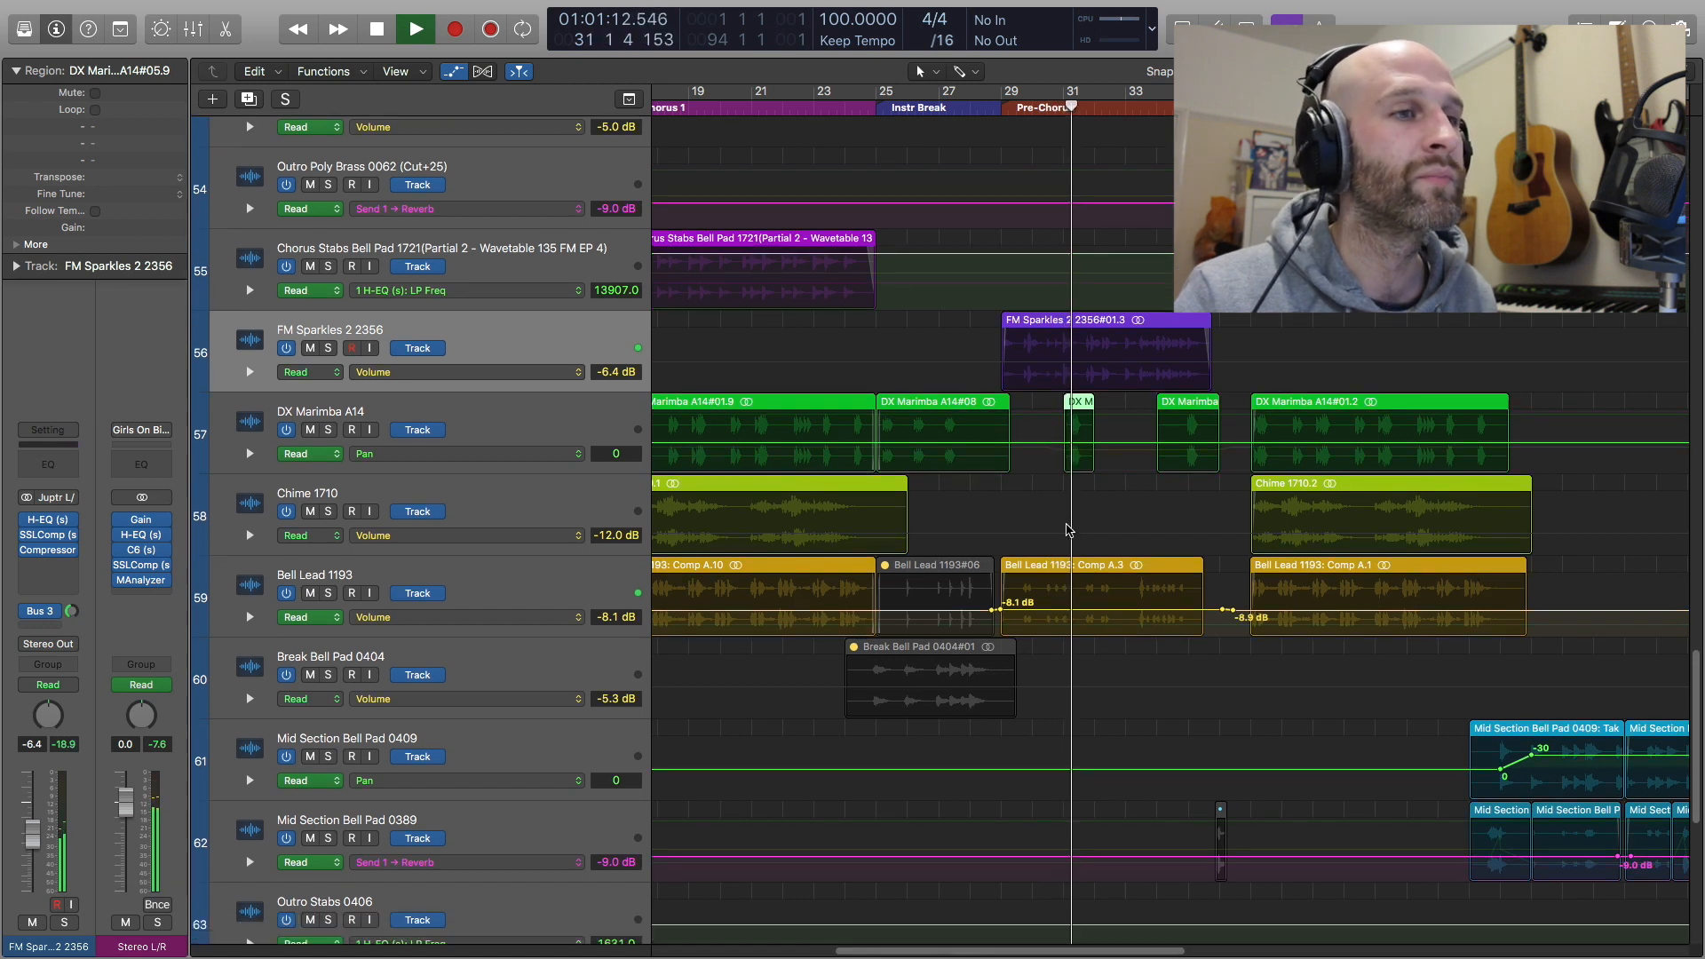
key(space)
Solo Bell Lead 1193 together with FM Sparkles 2 2356 and return the playhead to bar 29
click(329, 576)
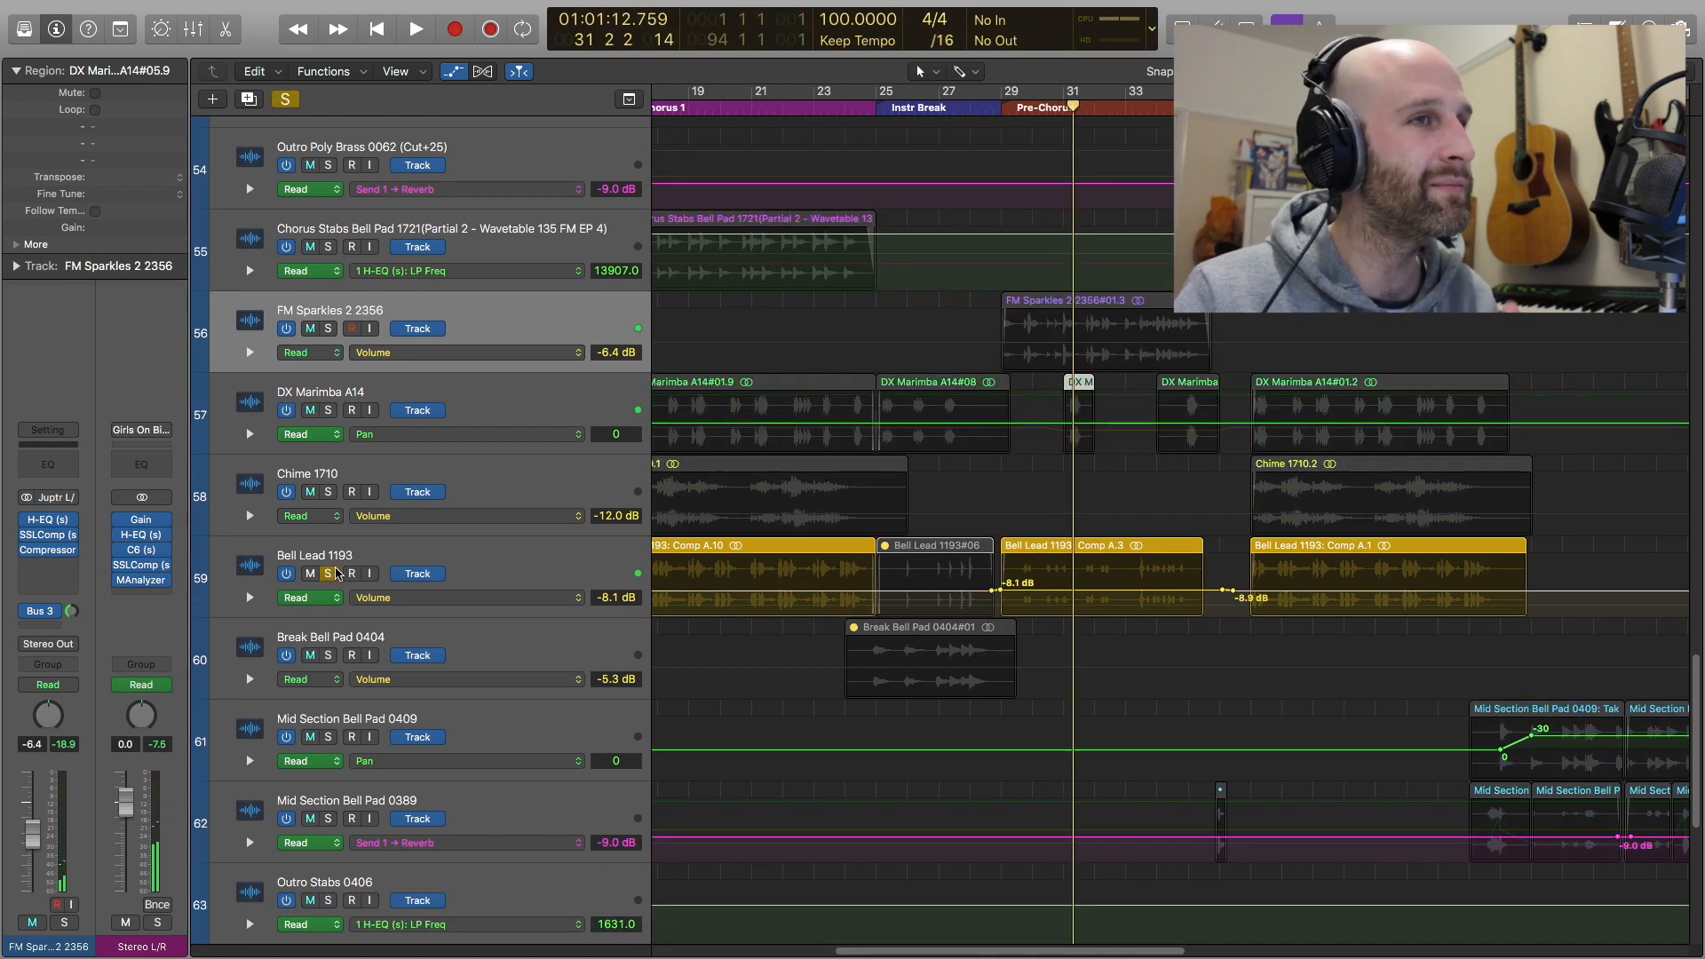
click(329, 329)
key(alt+comma)
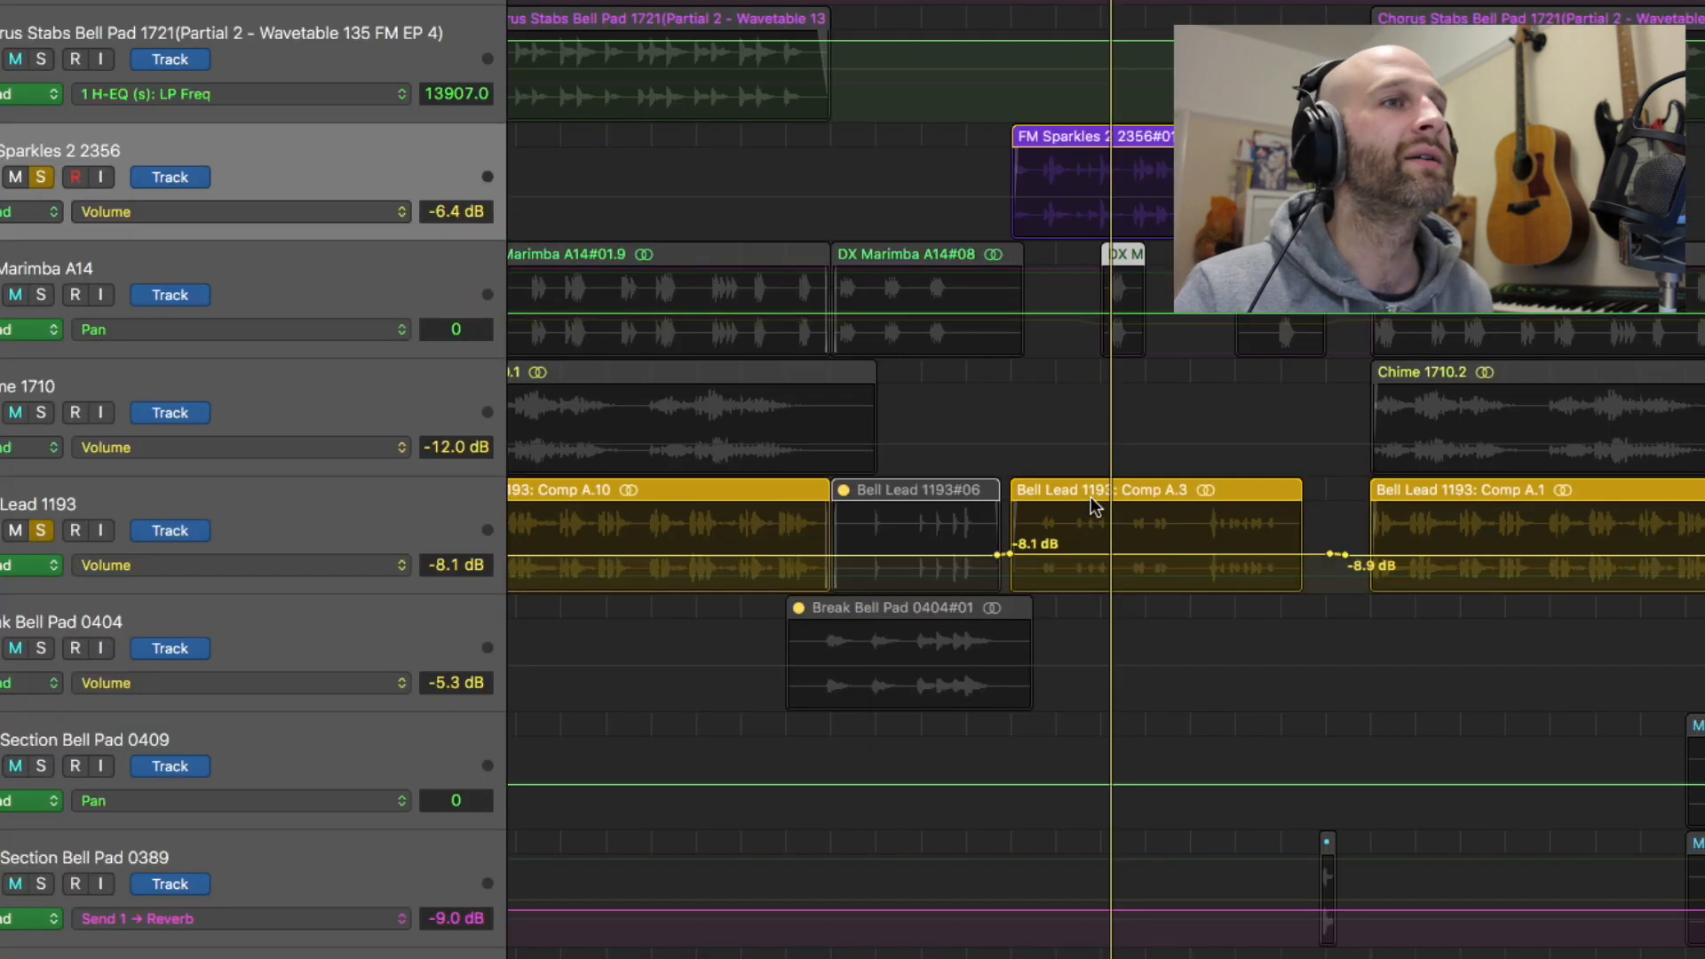
key(comma)
key(comma)
key(comma)
key(comma)
key(period)
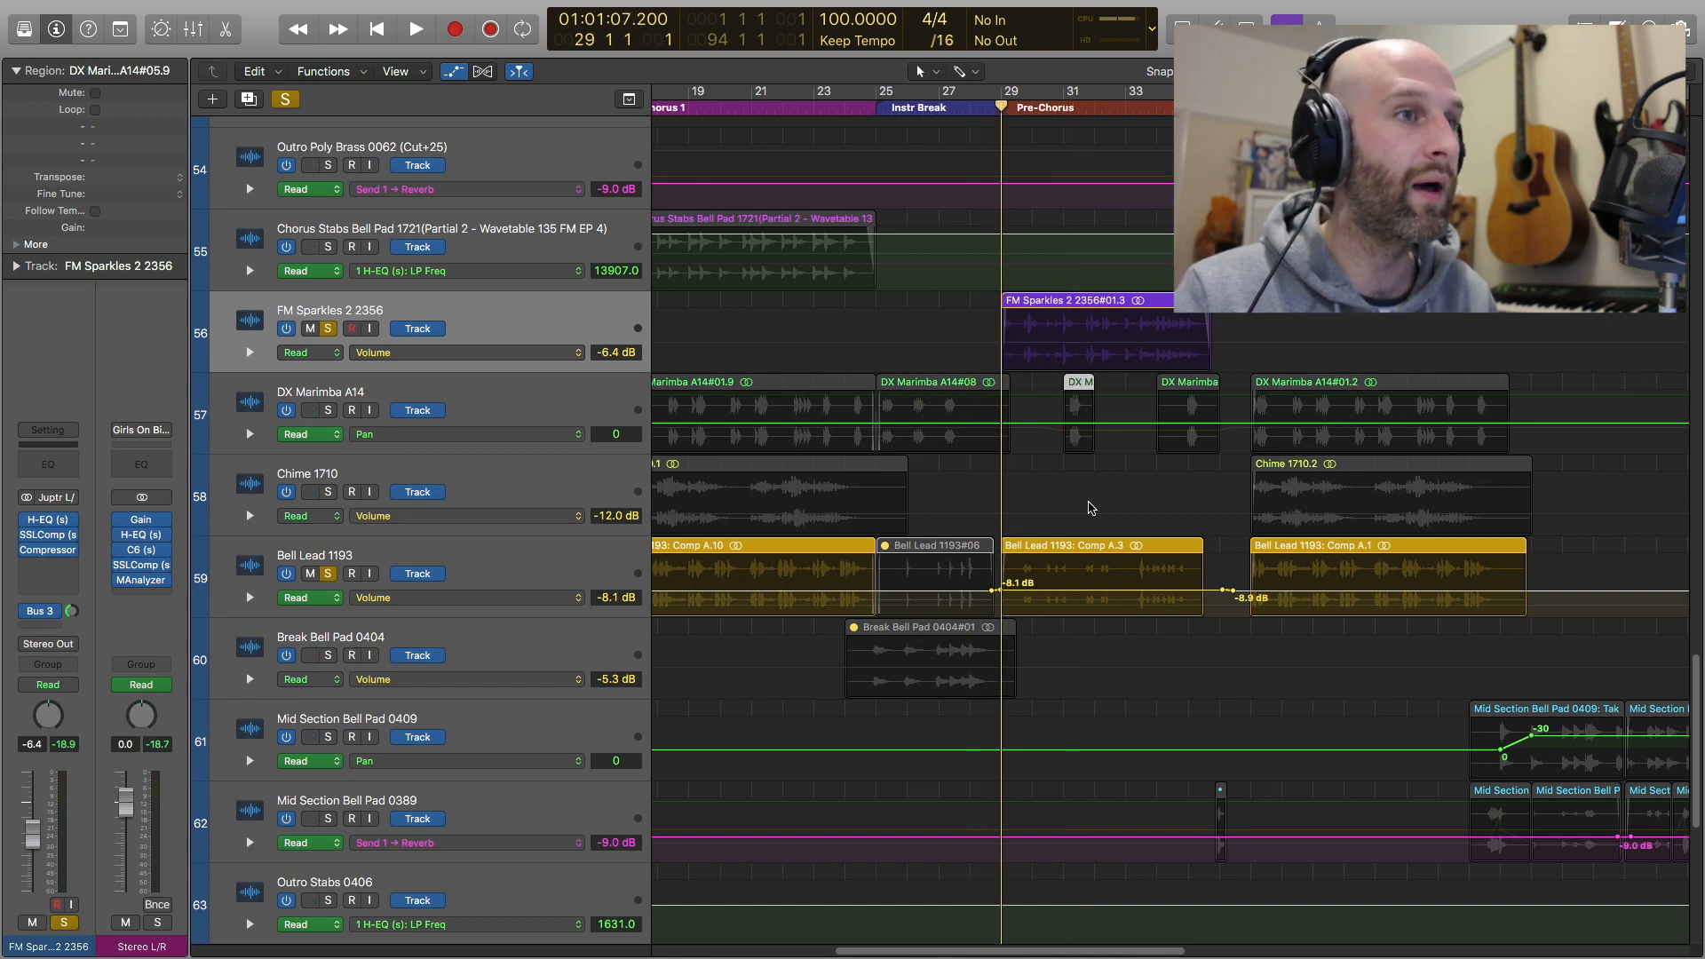
Play the Pre-Chorus while switching the Bell Lead 1193 solo off and on, then clear all solos during playback
key(space)
click(328, 573)
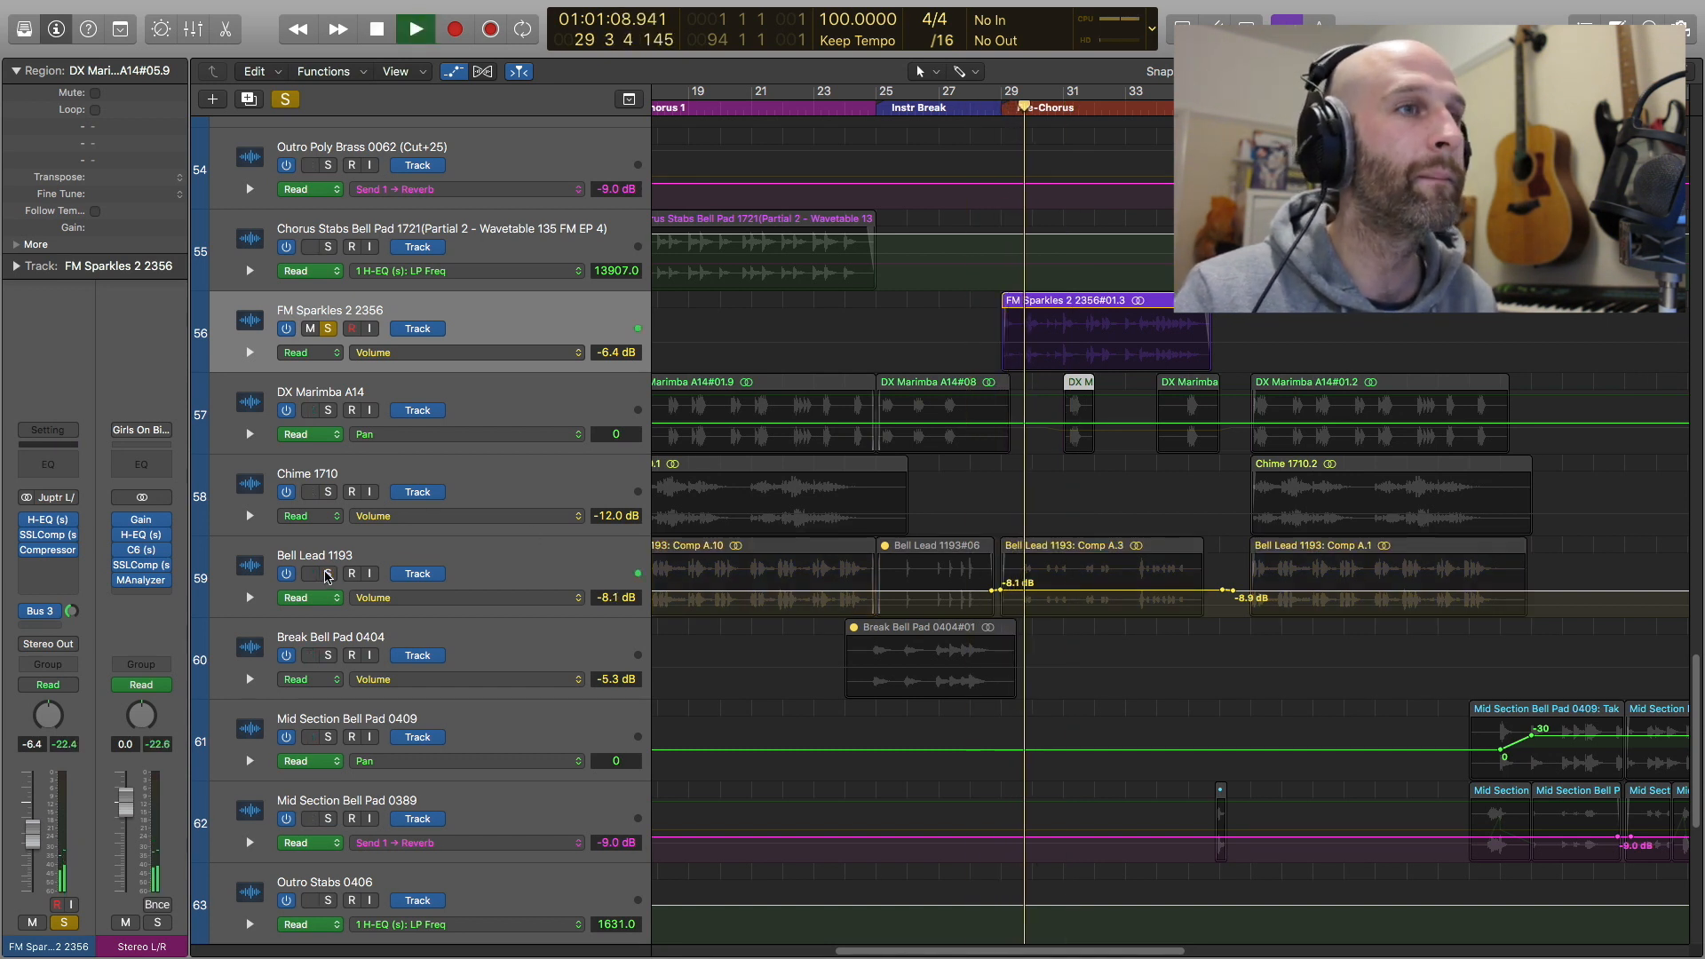
click(328, 574)
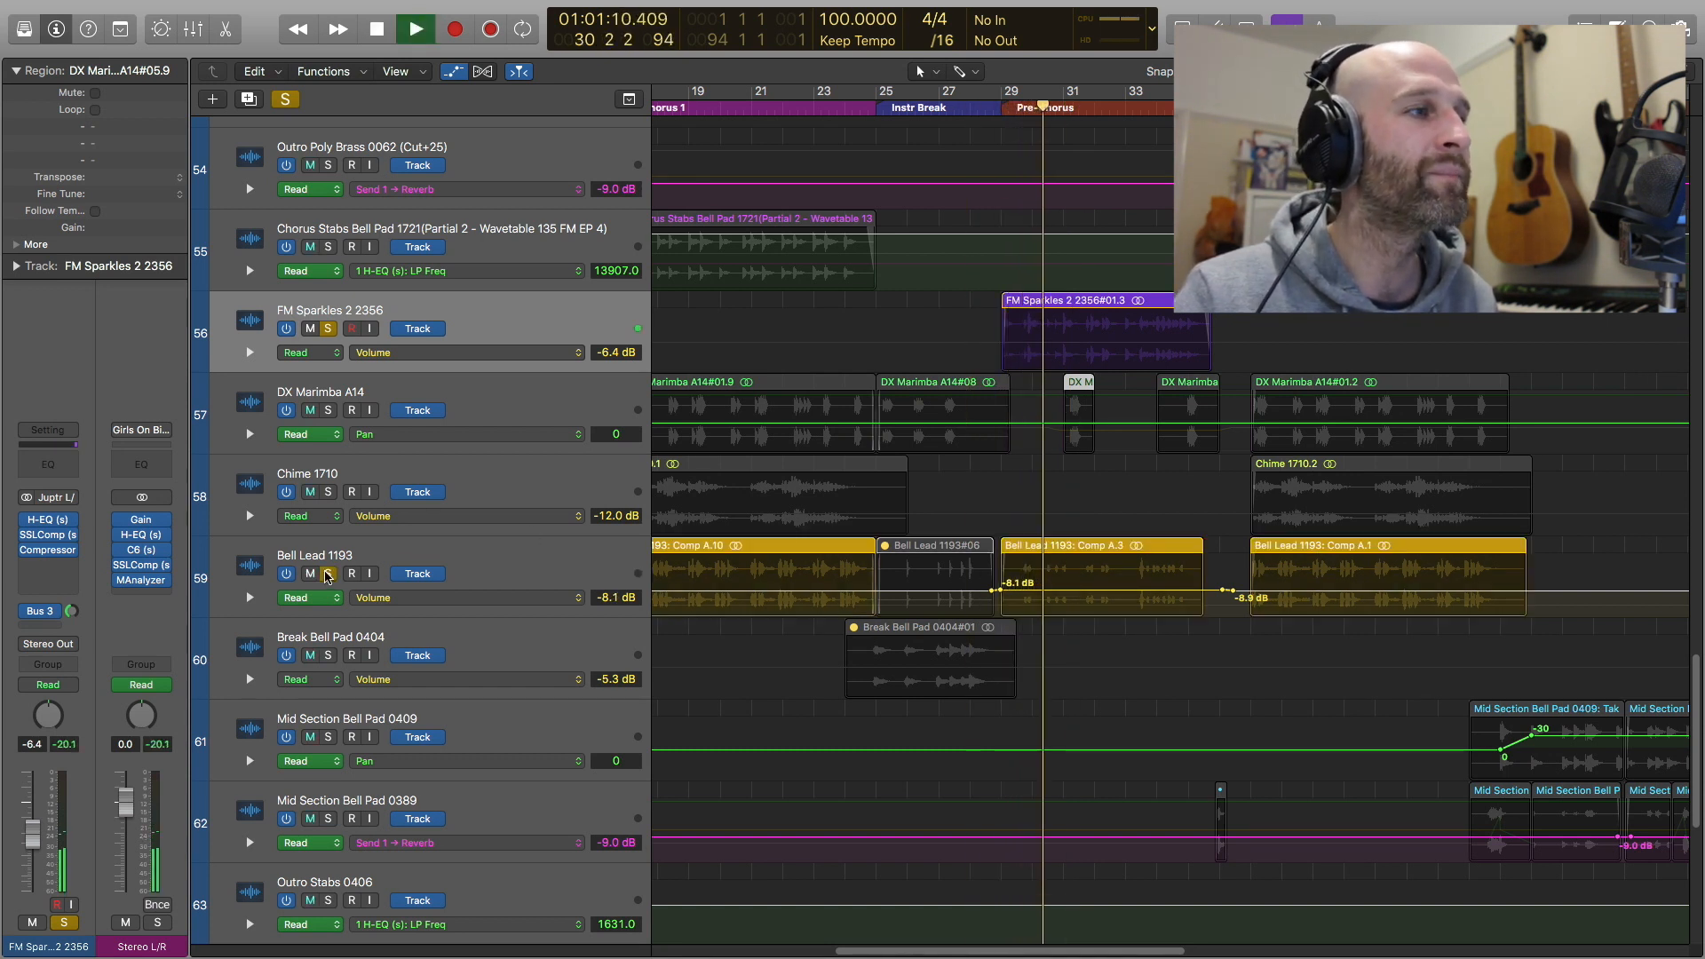
click(461, 555)
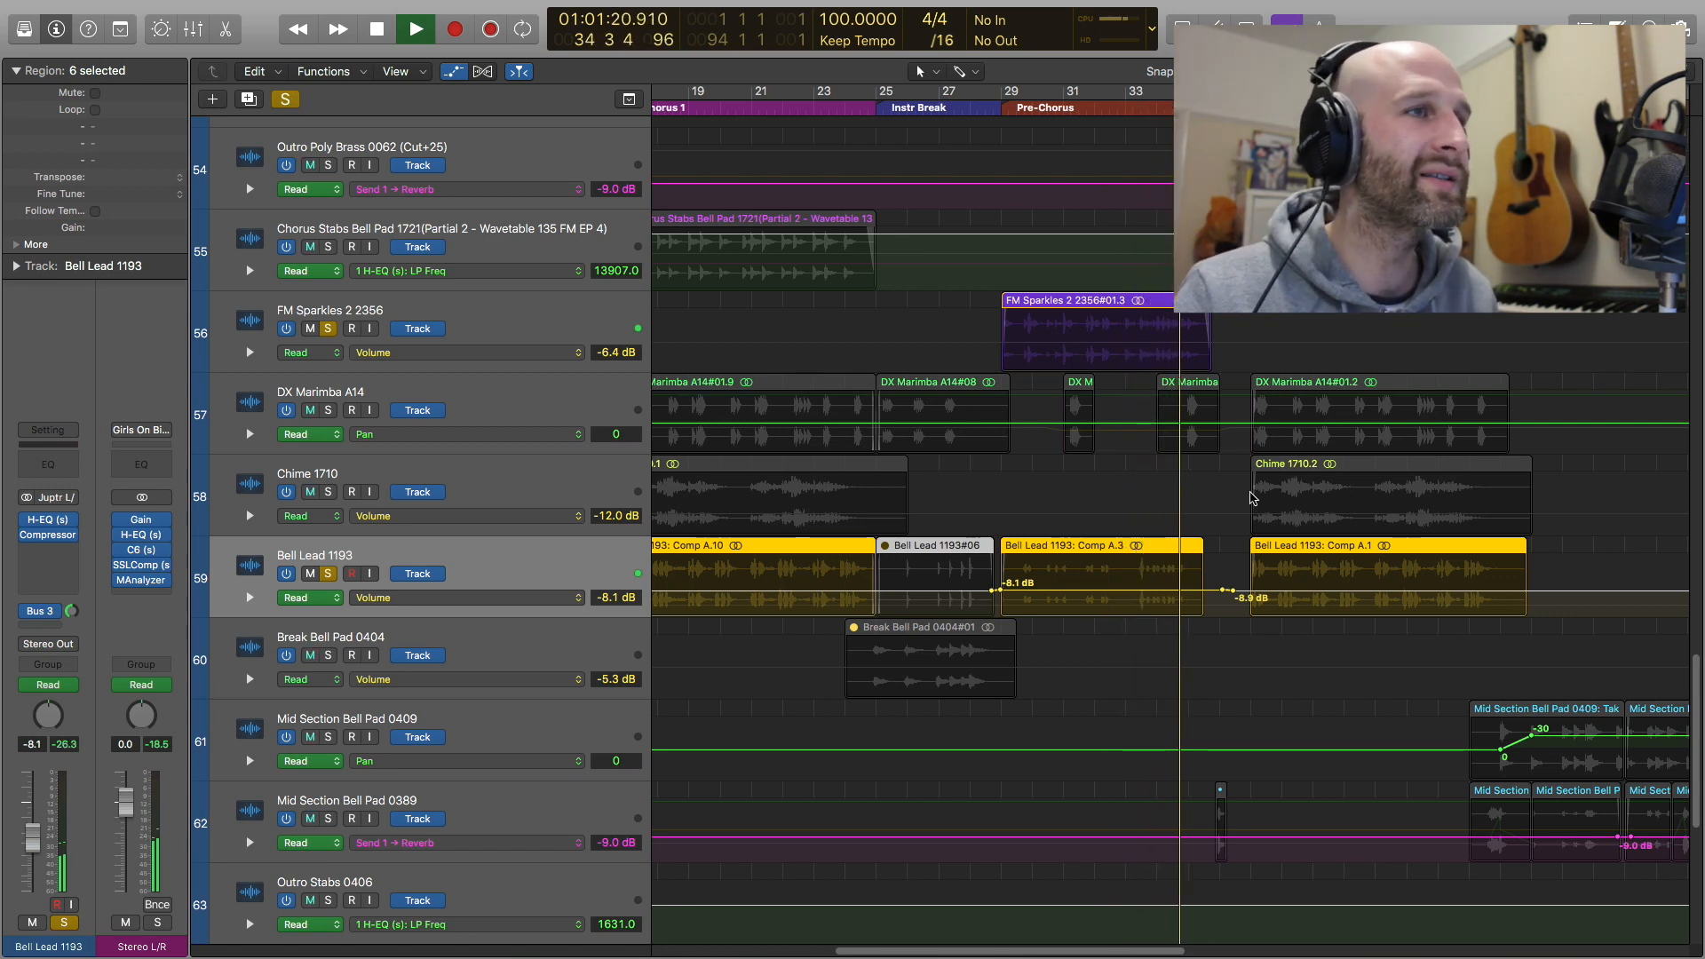
click(286, 99)
scroll(1150, 649, left, 5)
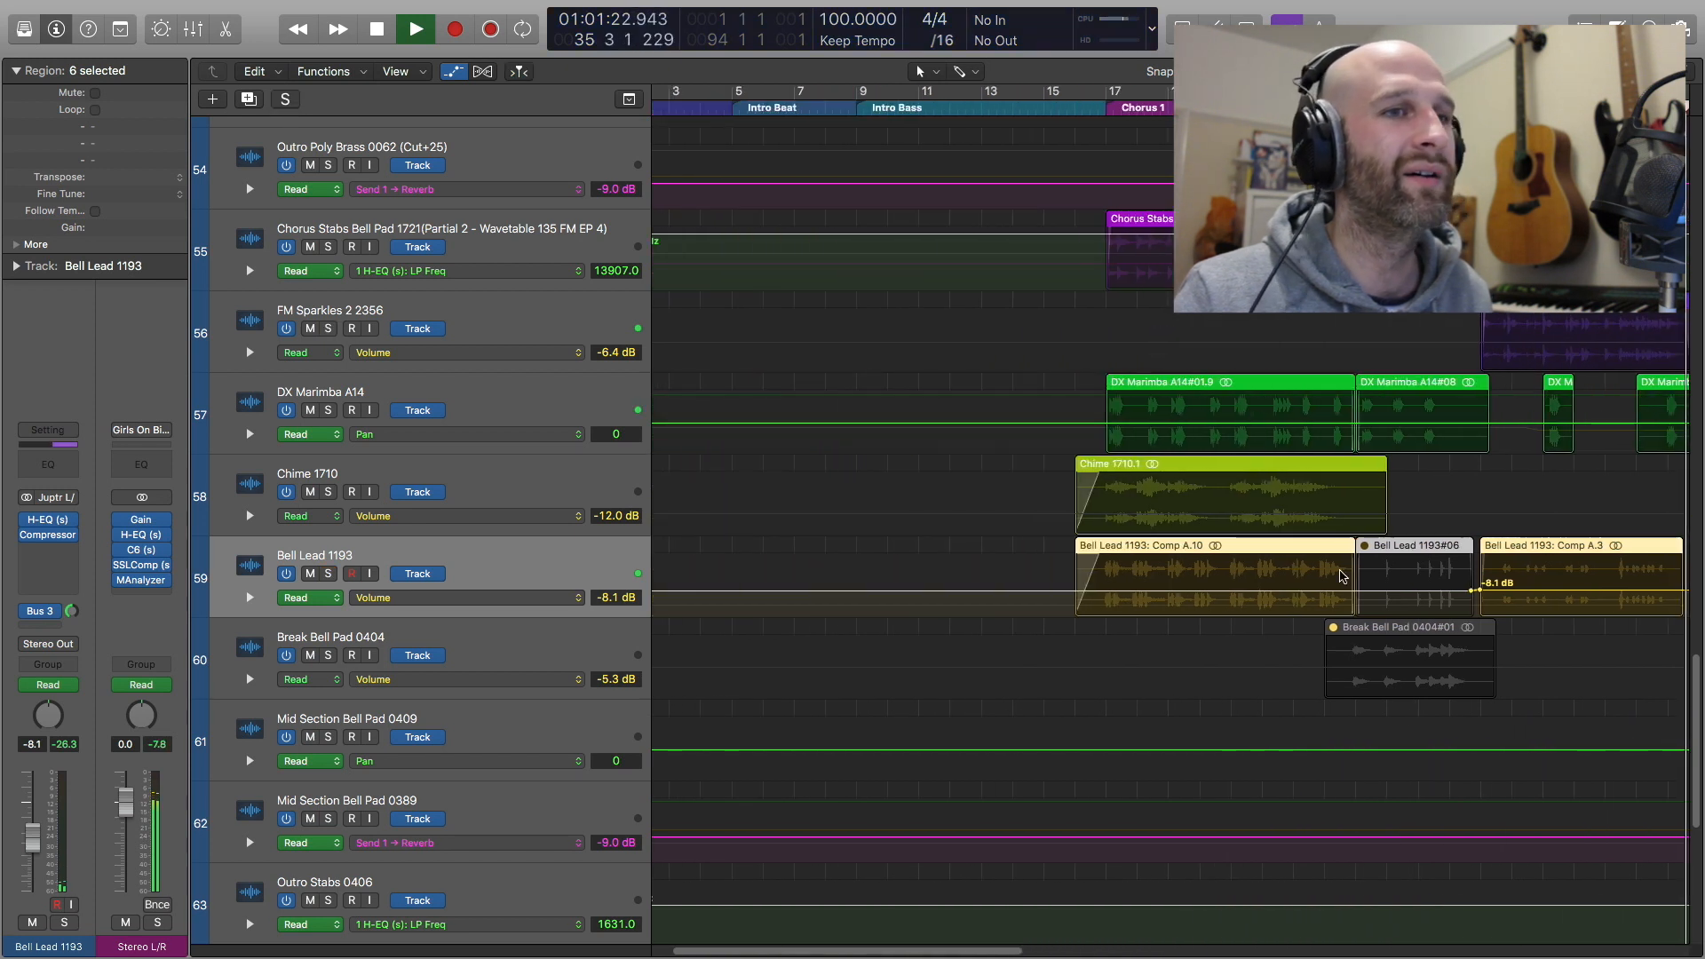
Solo Break Bell Pad 0404 and play its part in the Instr Break, then stop and clear its solo
drag(1076, 106, 1100, 105)
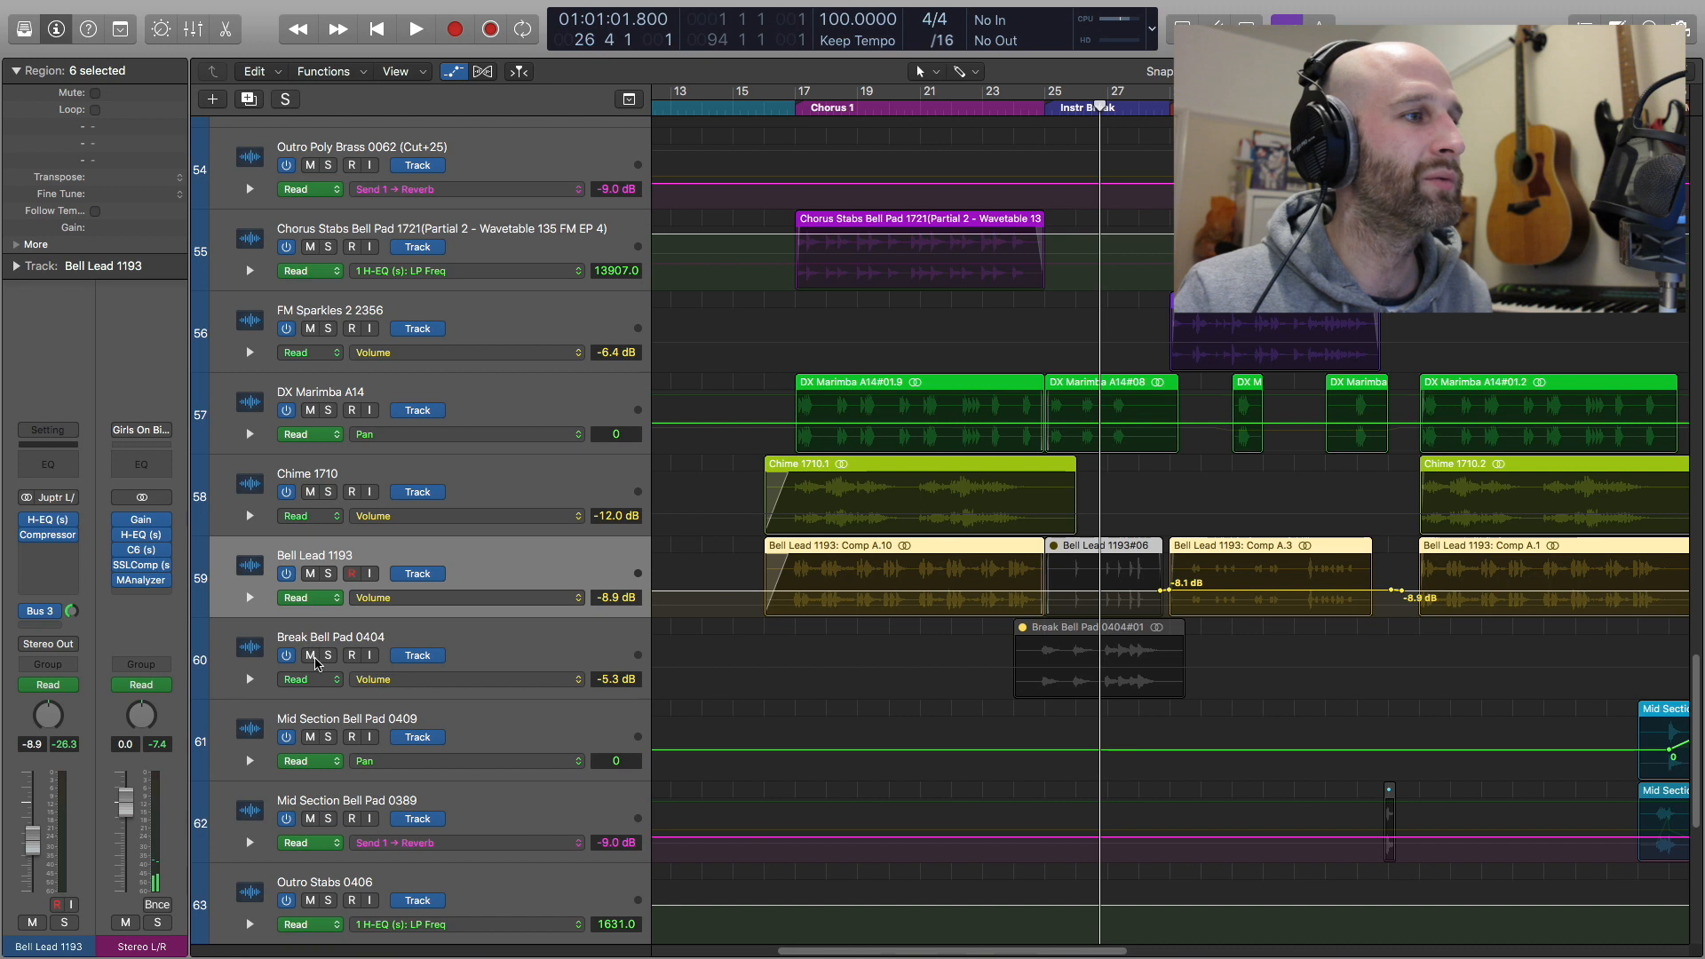
click(327, 655)
key(space)
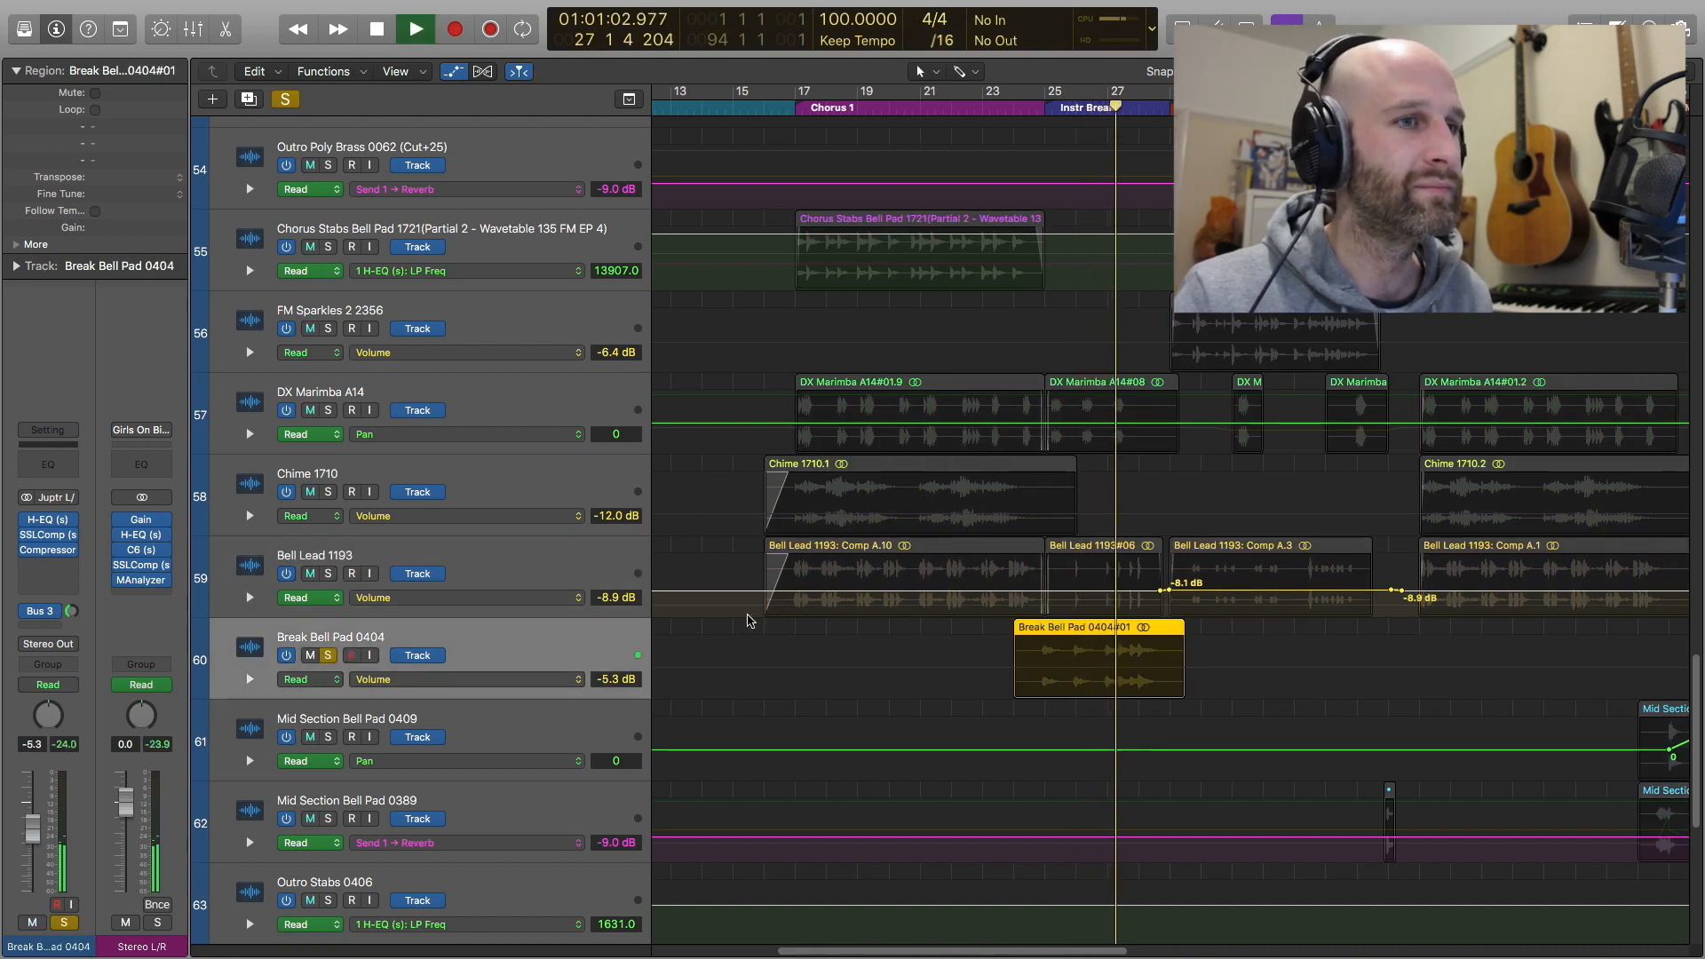
key(space)
click(329, 657)
Move the playhead forward into the second half of the Pre-Chorus and play the full mix from there
key(period)
key(period)
key(period)
key(period)
key(period)
key(period)
key(comma)
key(space)
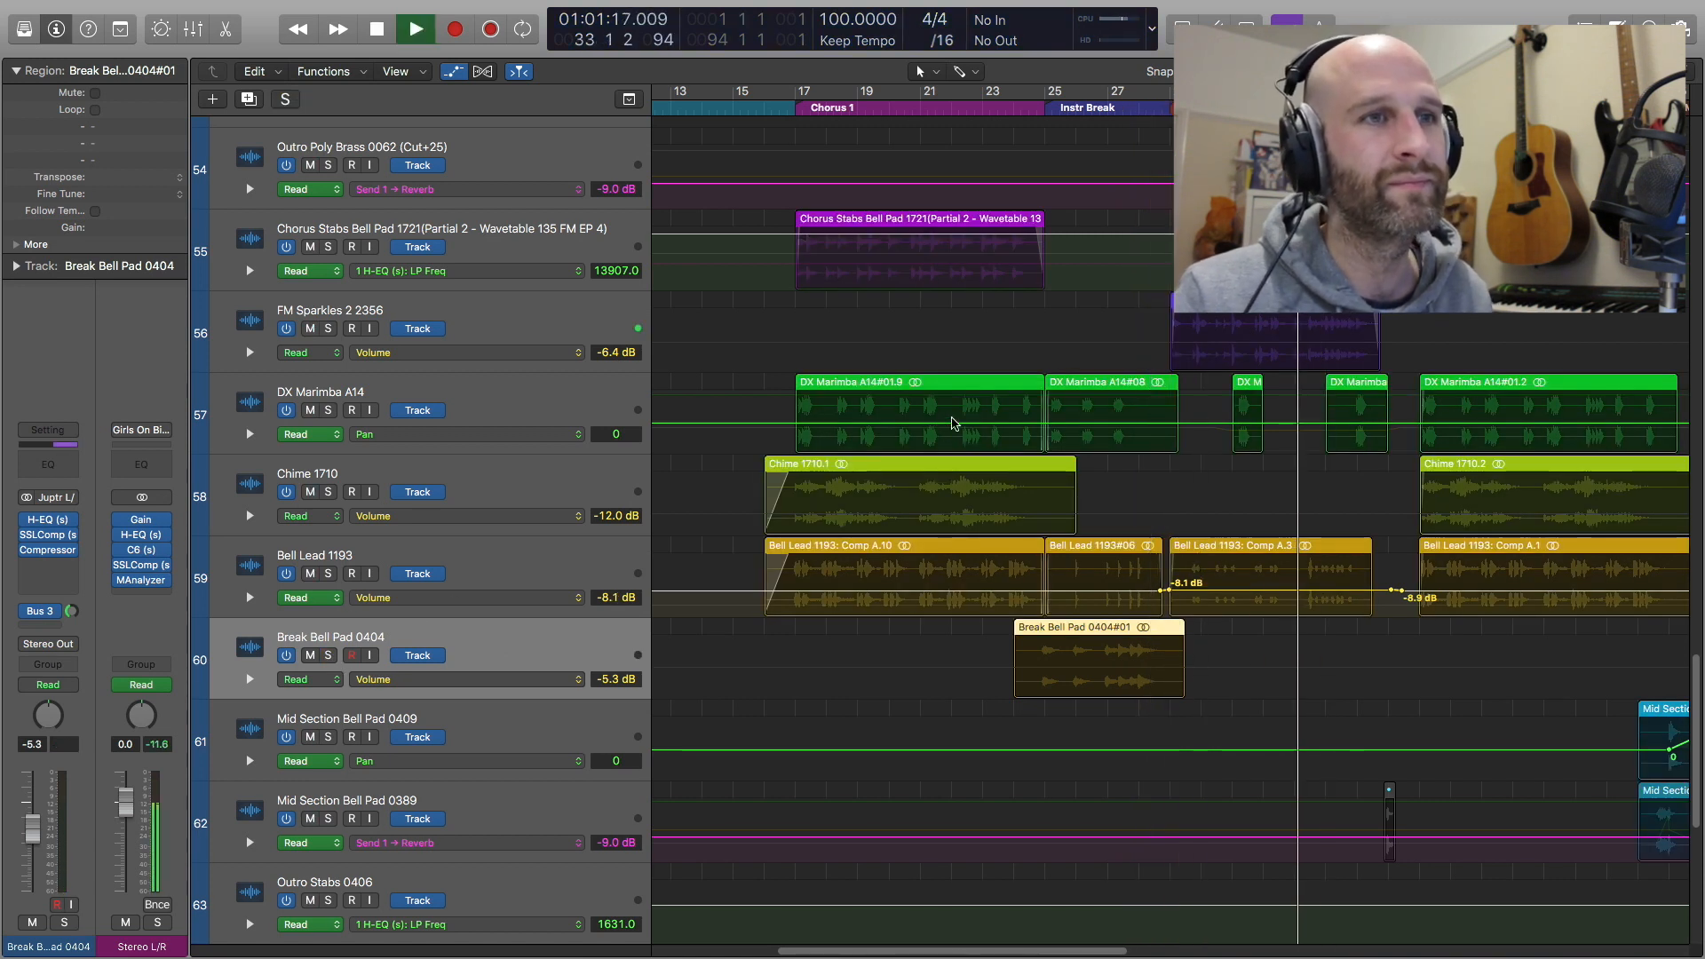
scroll(1188, 377, right, 10)
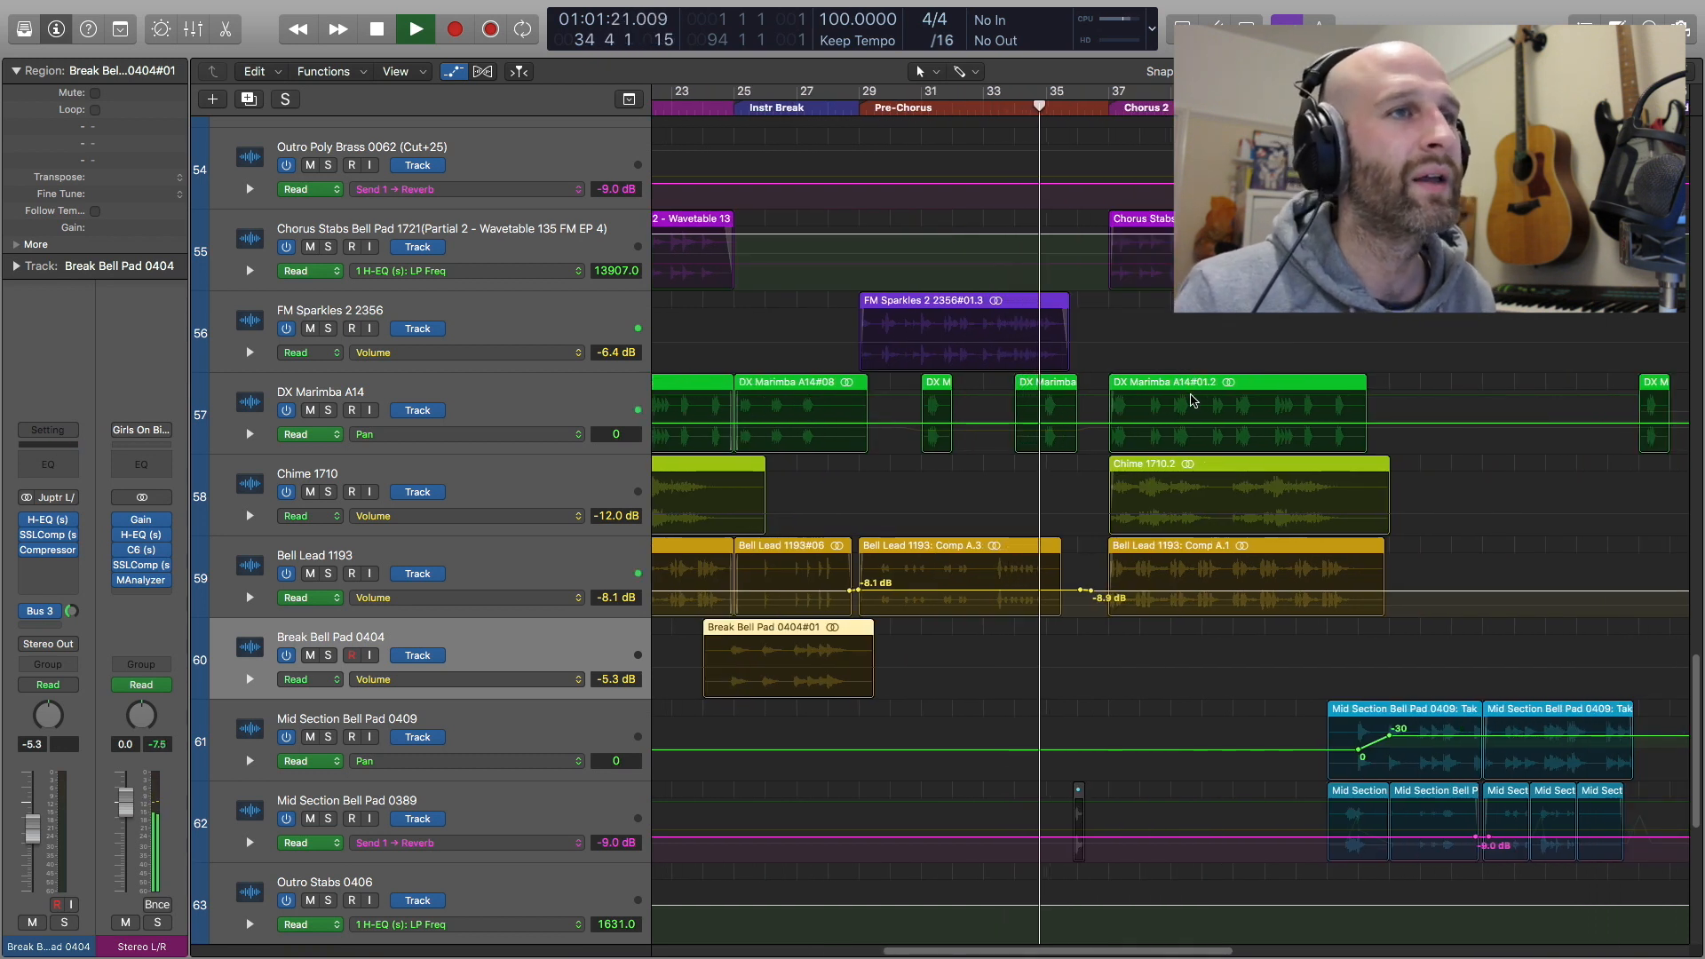
Solo Cow Bell Linn during Chorus 2 playback, add Clap 909 to the solo, then clear all solos
key(super+Up)
key(super+Up)
key(super+Up)
key(super+Up)
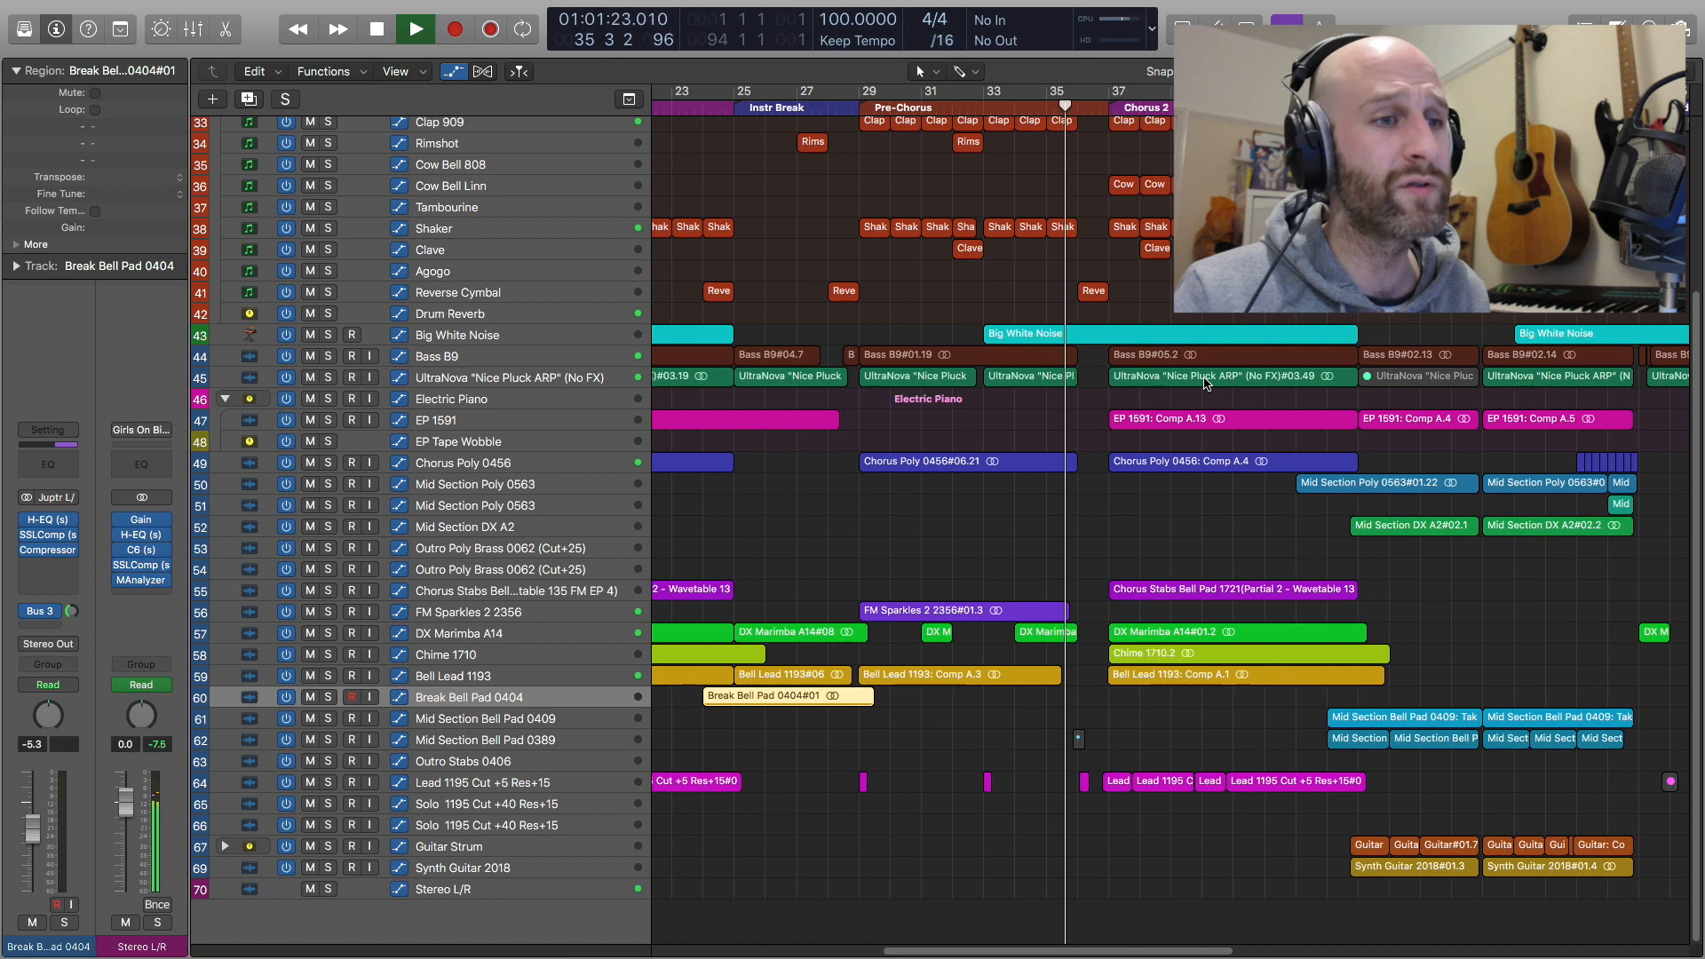
scroll(1206, 382, left, 10)
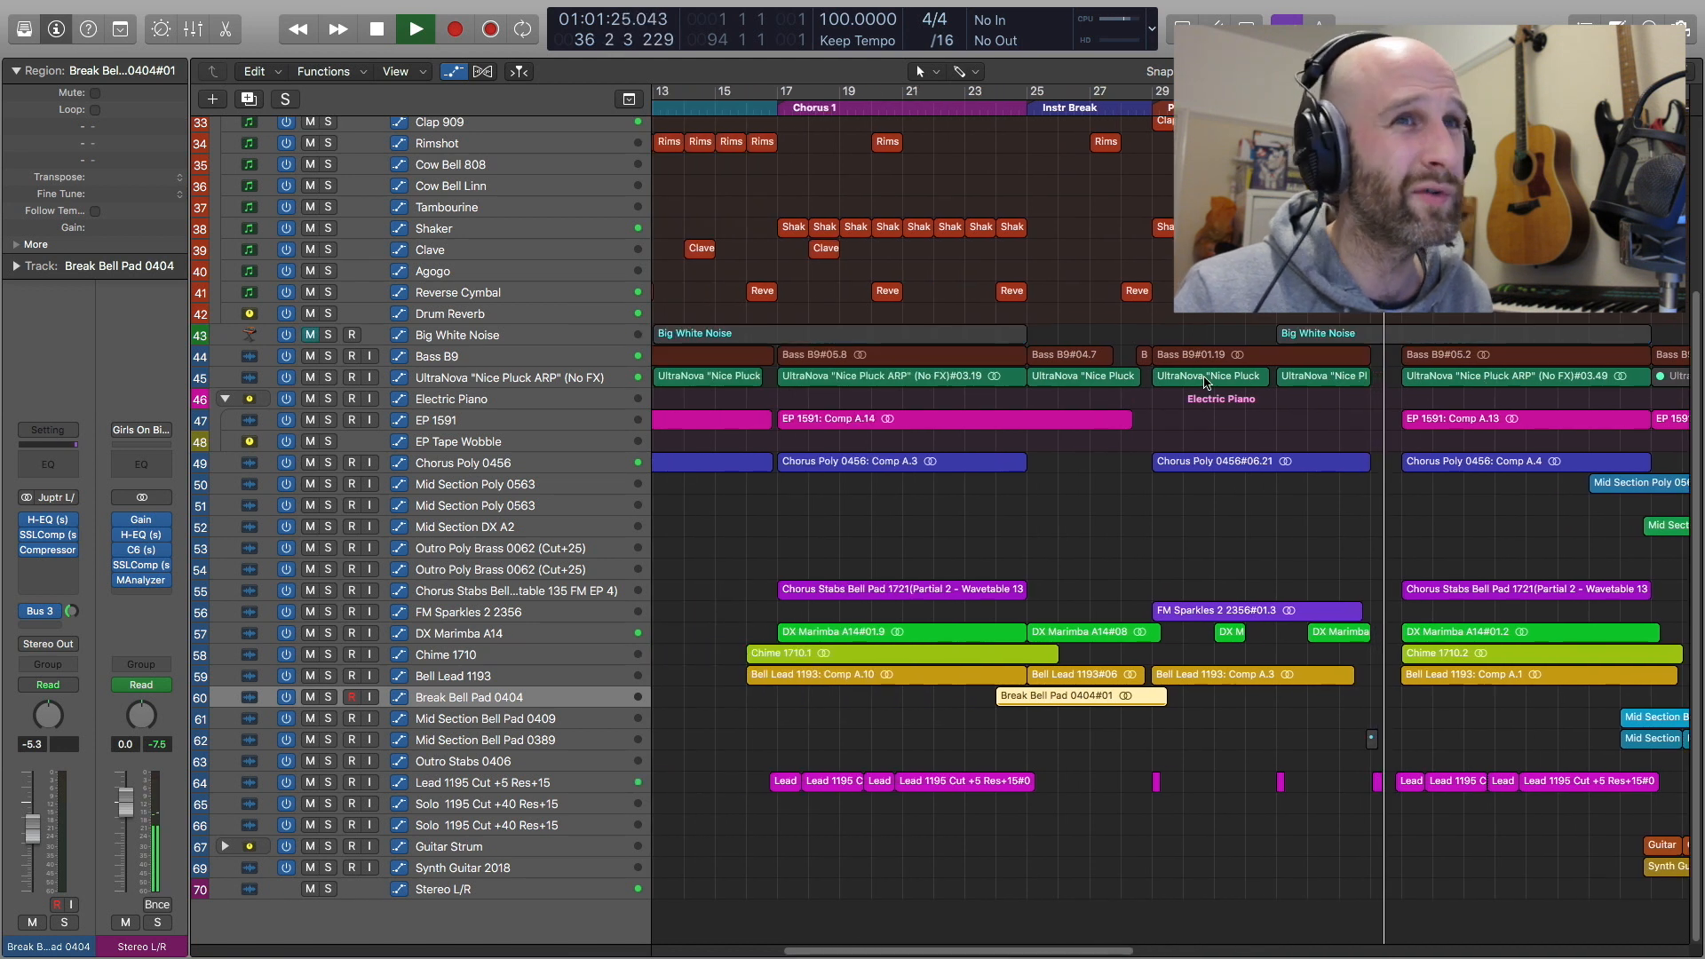
scroll(1206, 382, left, 2)
scroll(1206, 382, up, 5)
scroll(1206, 381, right, 3)
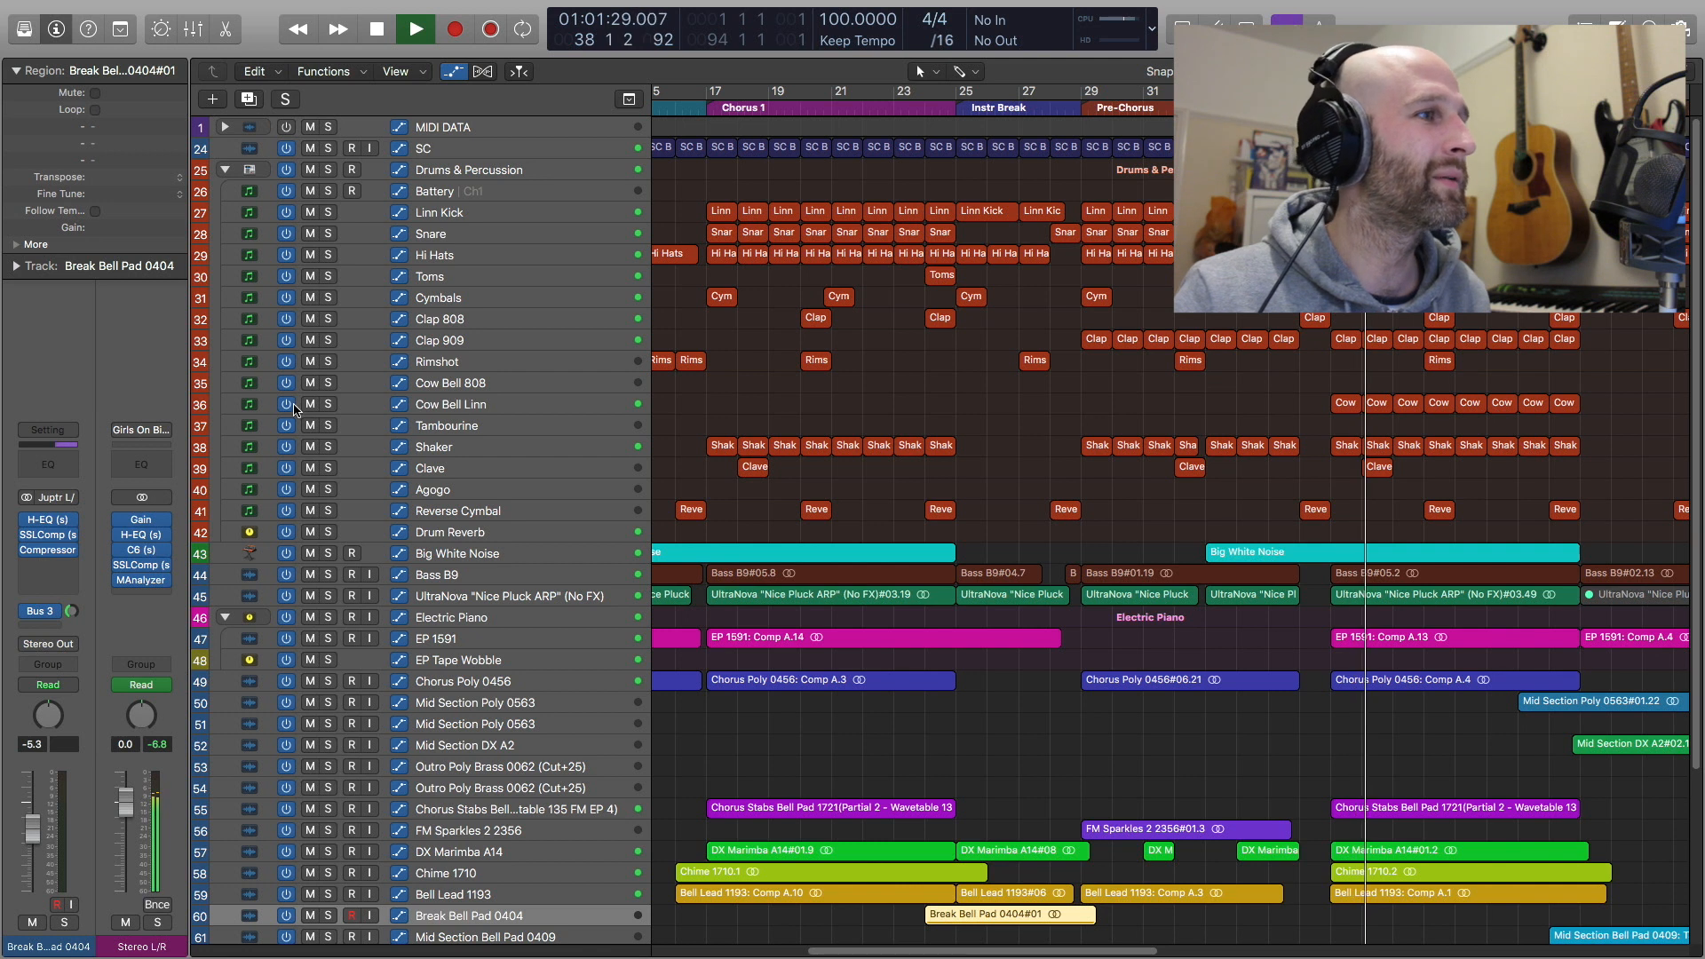
click(329, 405)
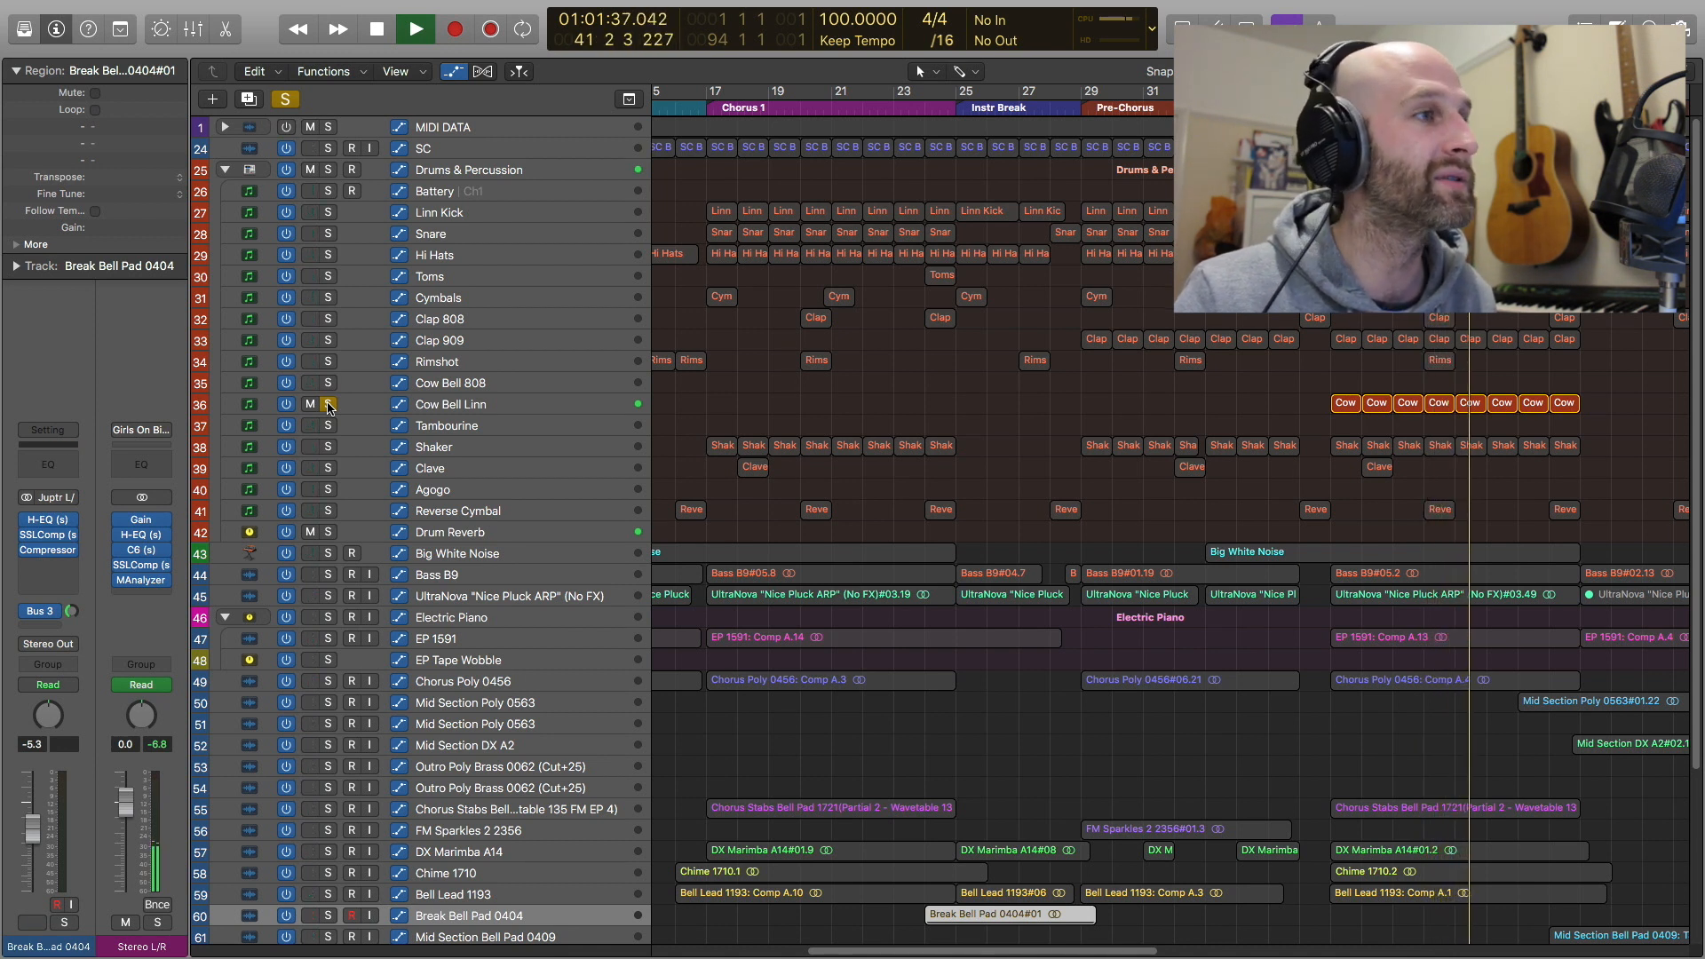
click(328, 341)
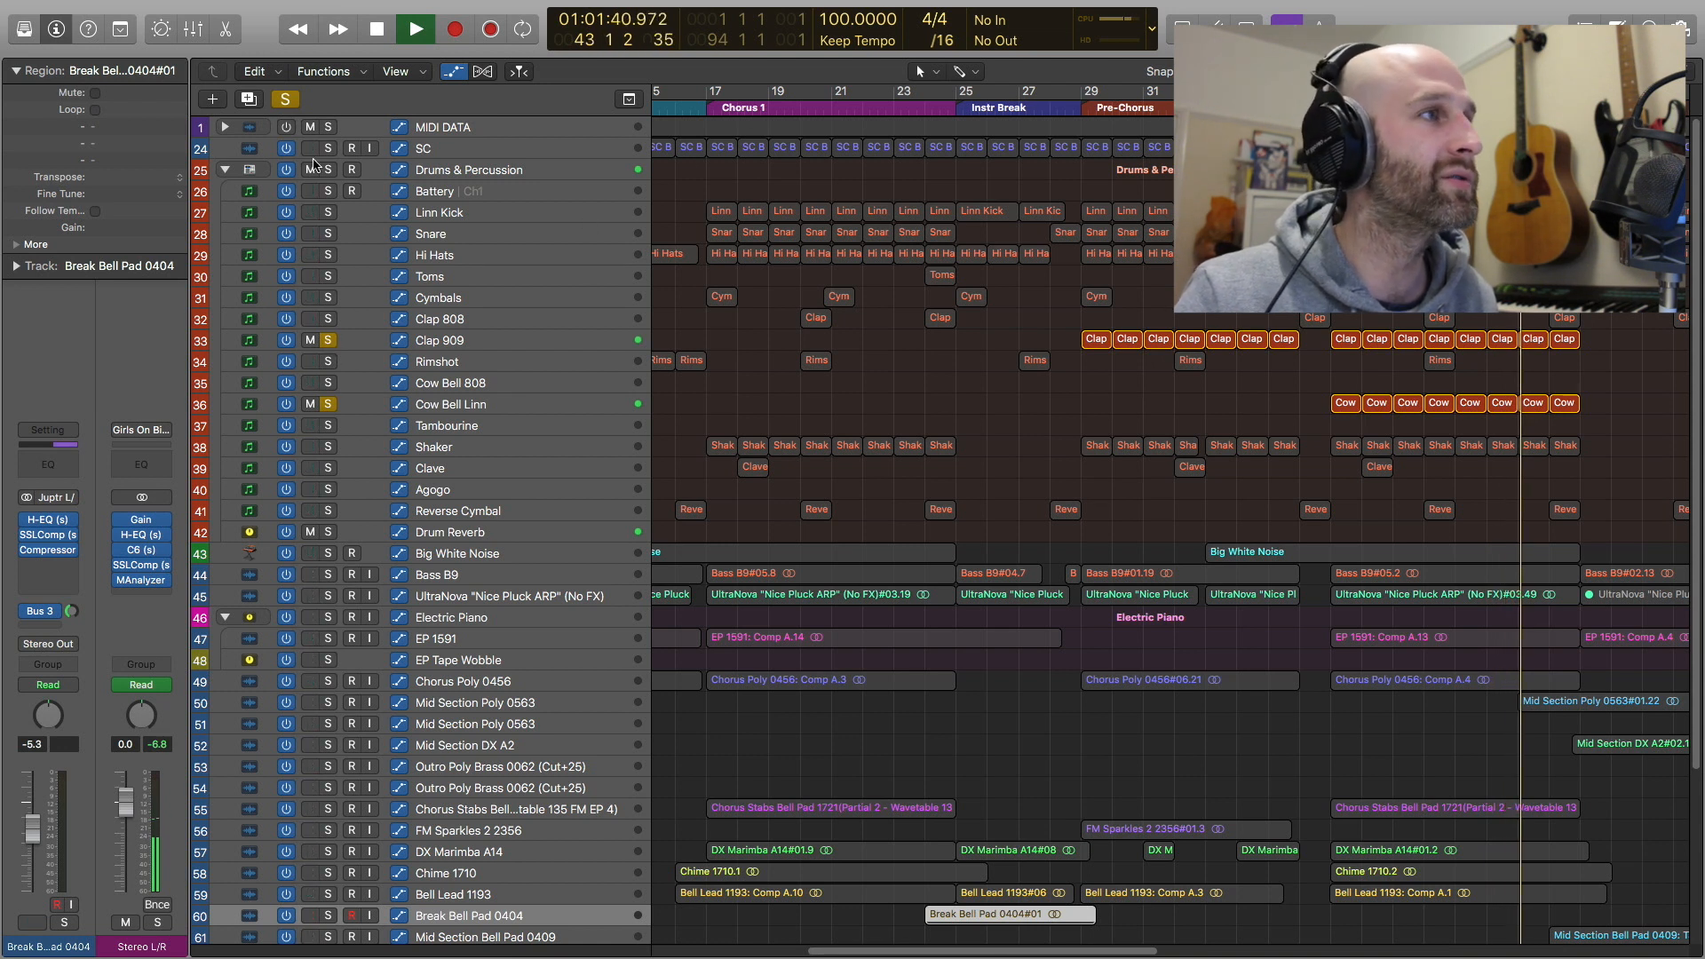
click(285, 99)
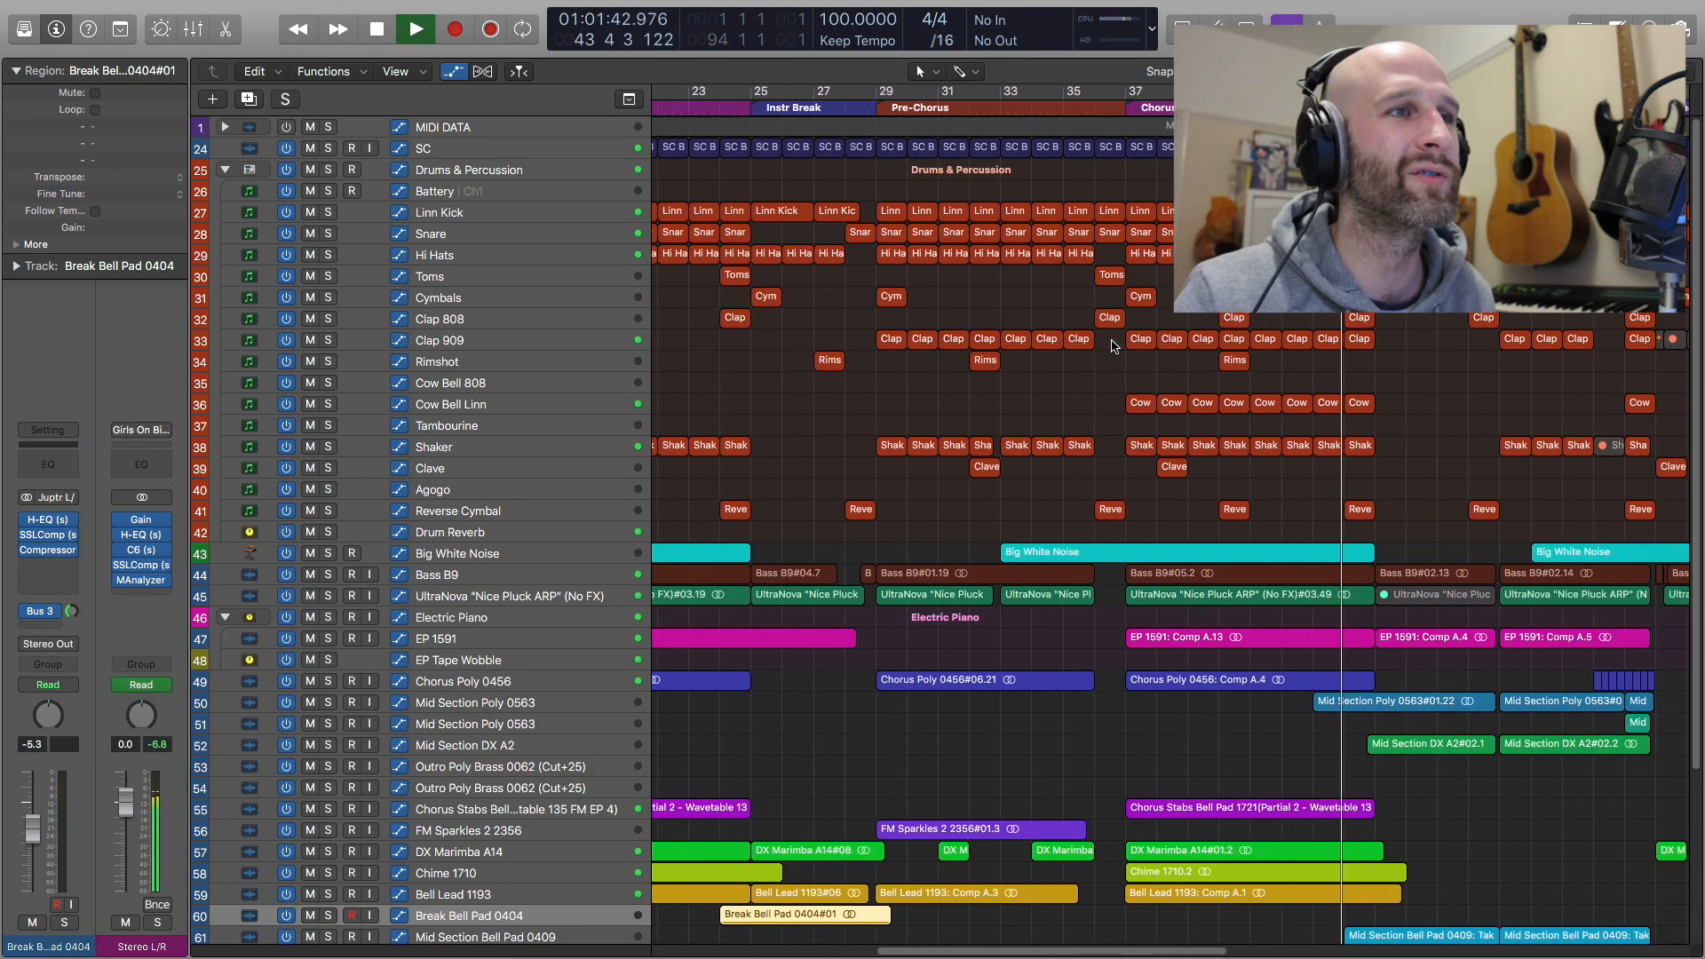
Play the transition from Chorus 2 into the Mid-Section, stop, and place the playhead just before the Mid-Section
key(space)
key(space)
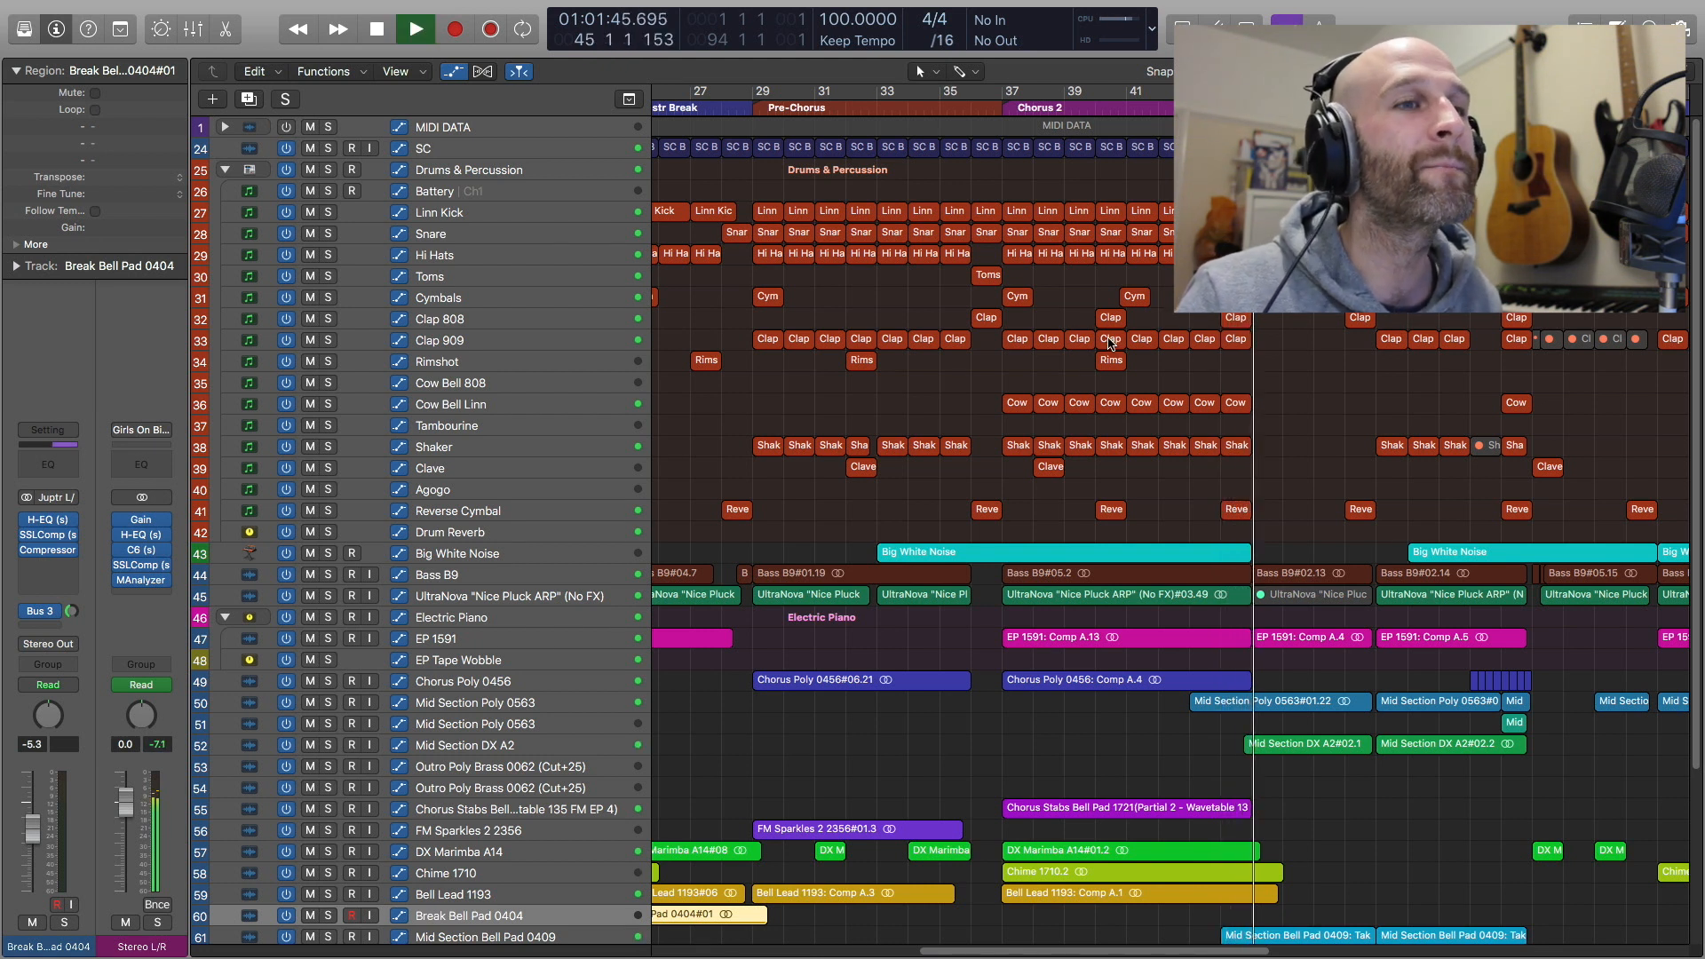
scroll(1115, 373, down, 4)
scroll(1117, 376, down, 1)
key(space)
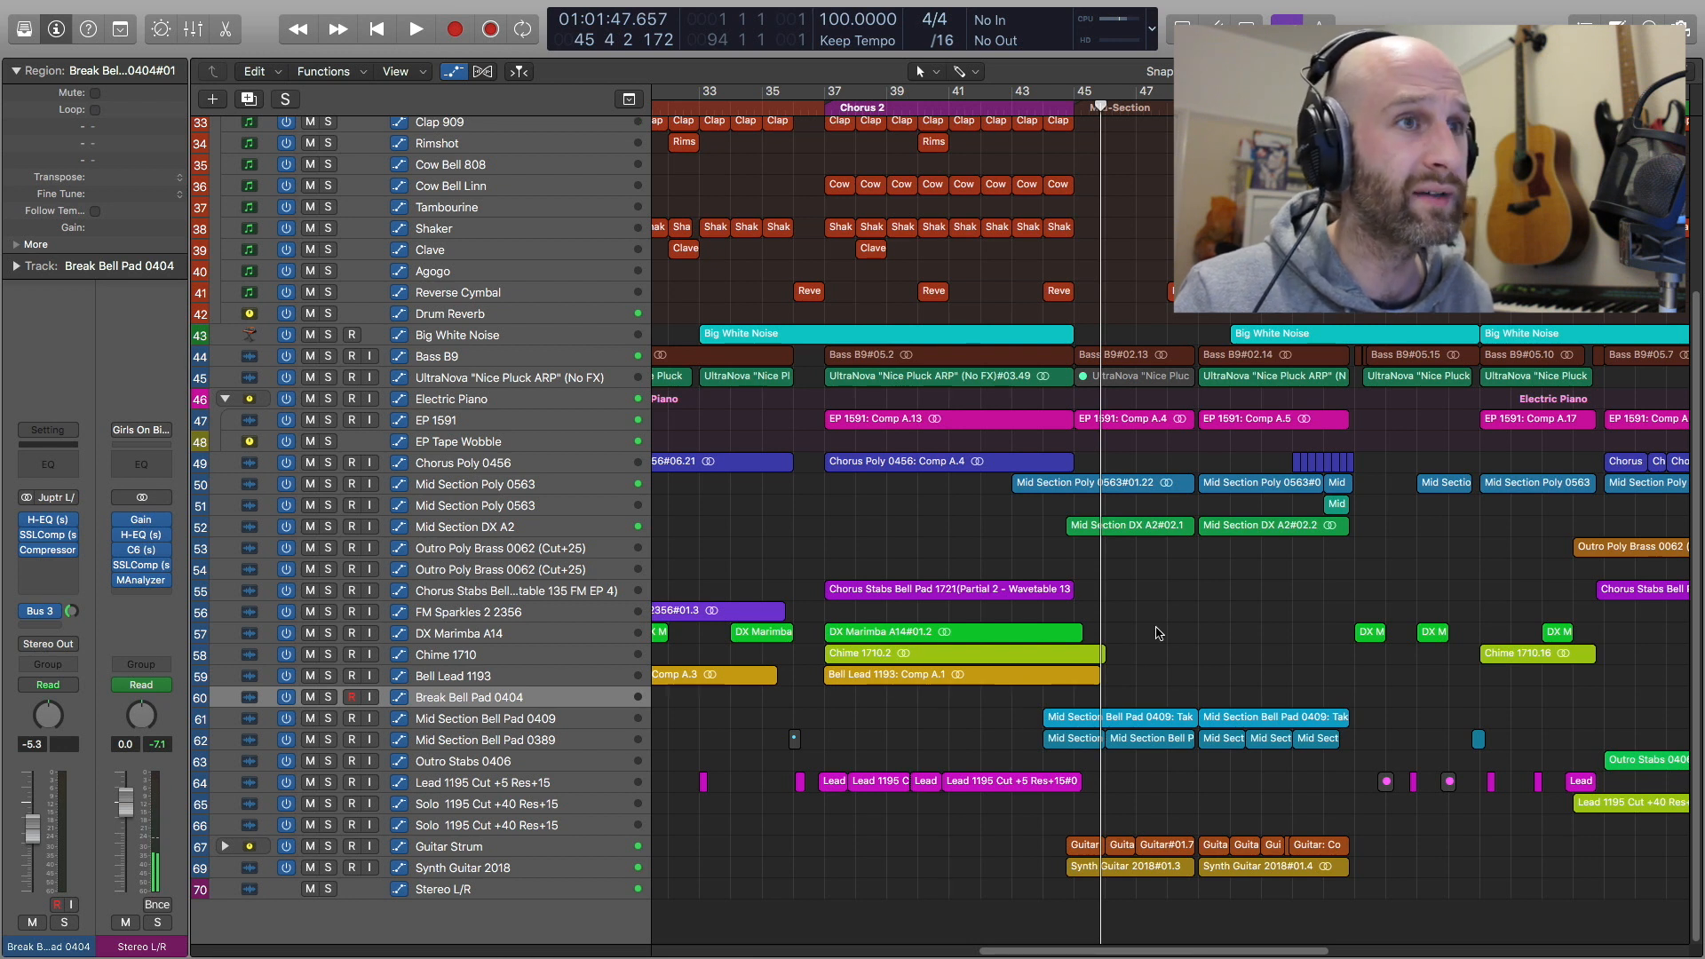
click(1068, 108)
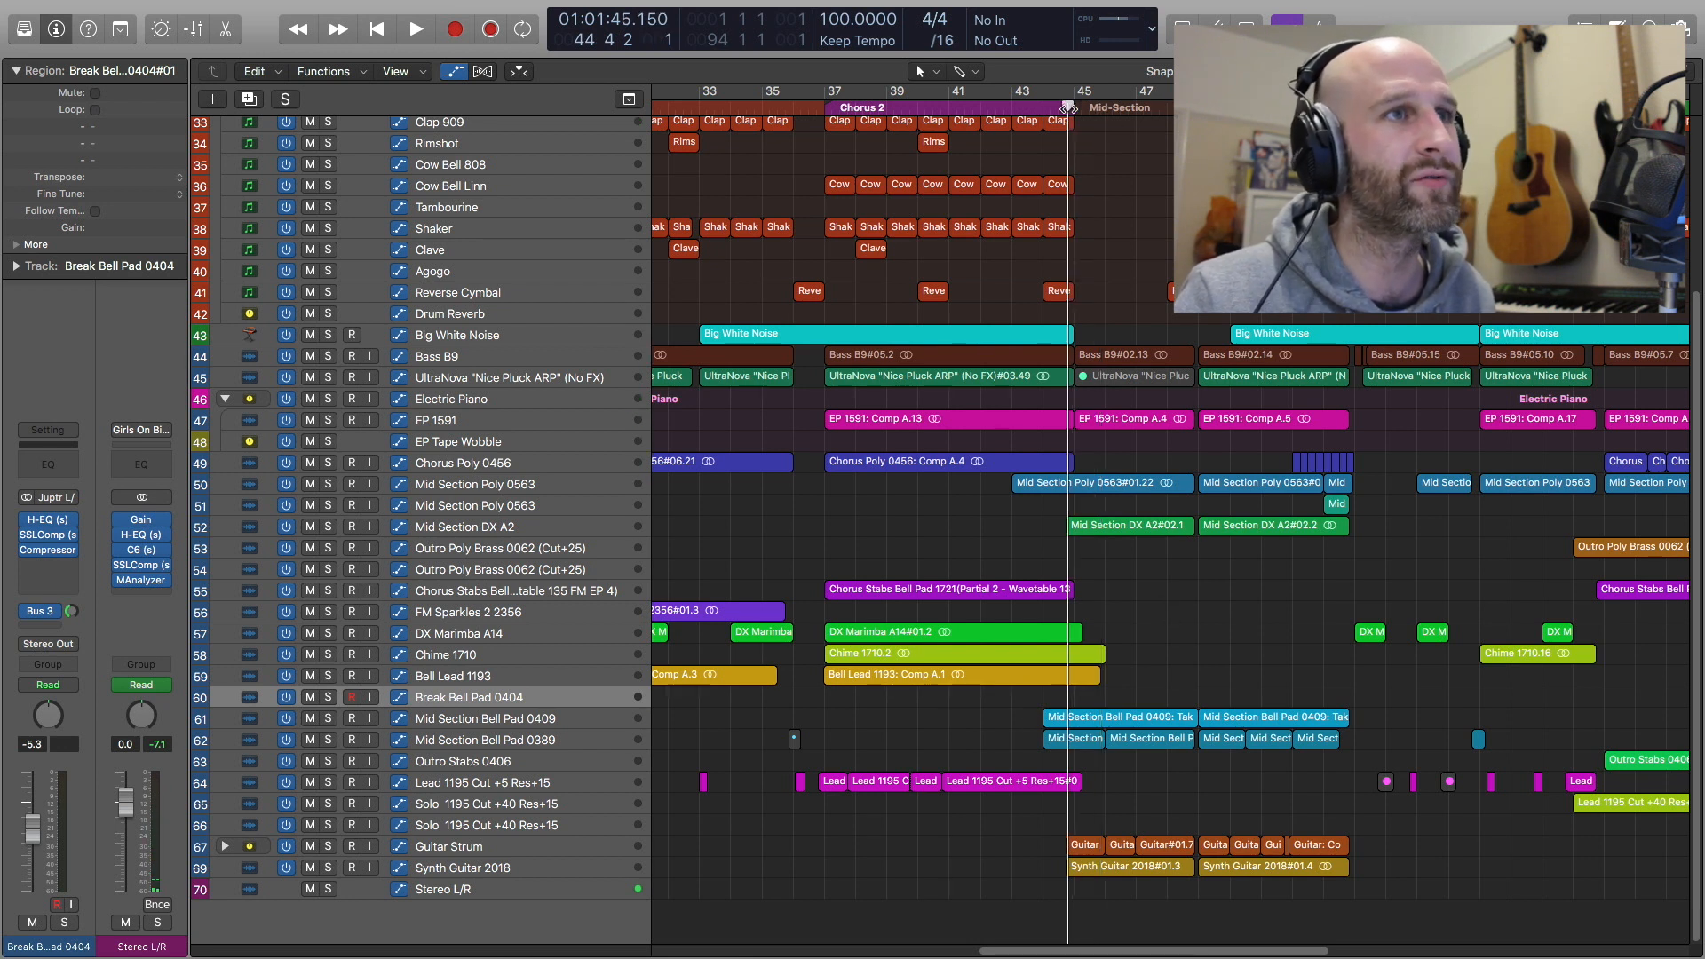
Examine the arrangement around the Mid-Section, from the drum tracks down to the guitar tracks
scroll(1108, 179, up, 10)
scroll(1093, 182, left, 10)
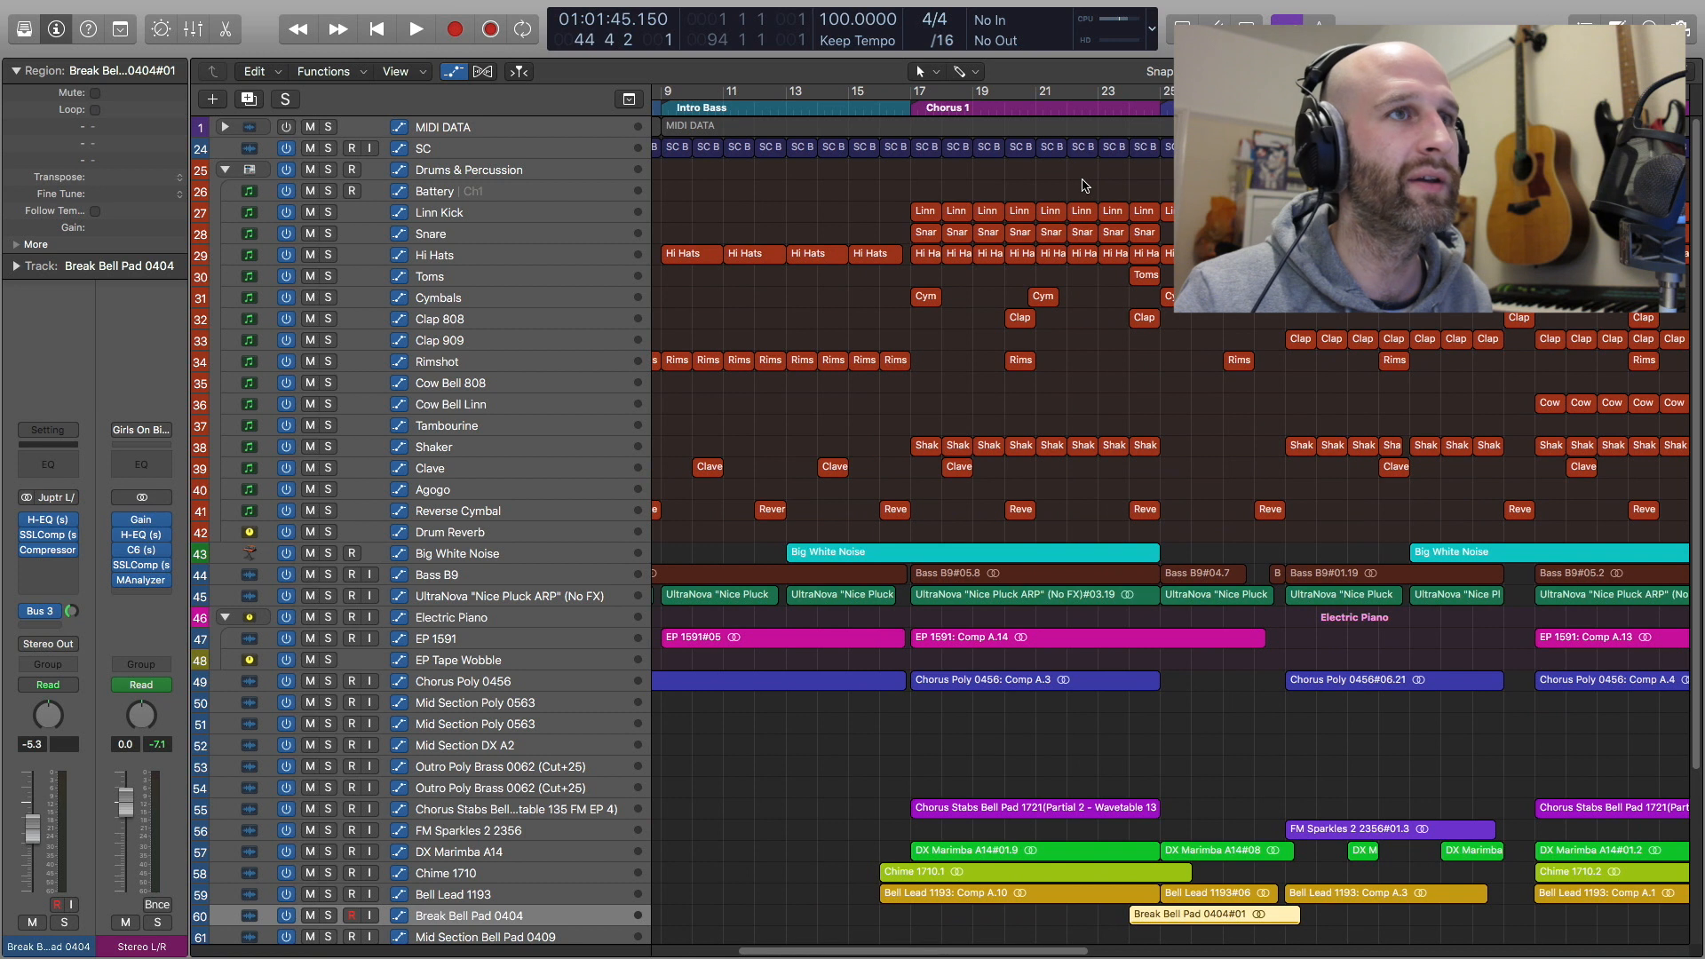
ctrl+alt+click(1085, 178)
key(super+Right)
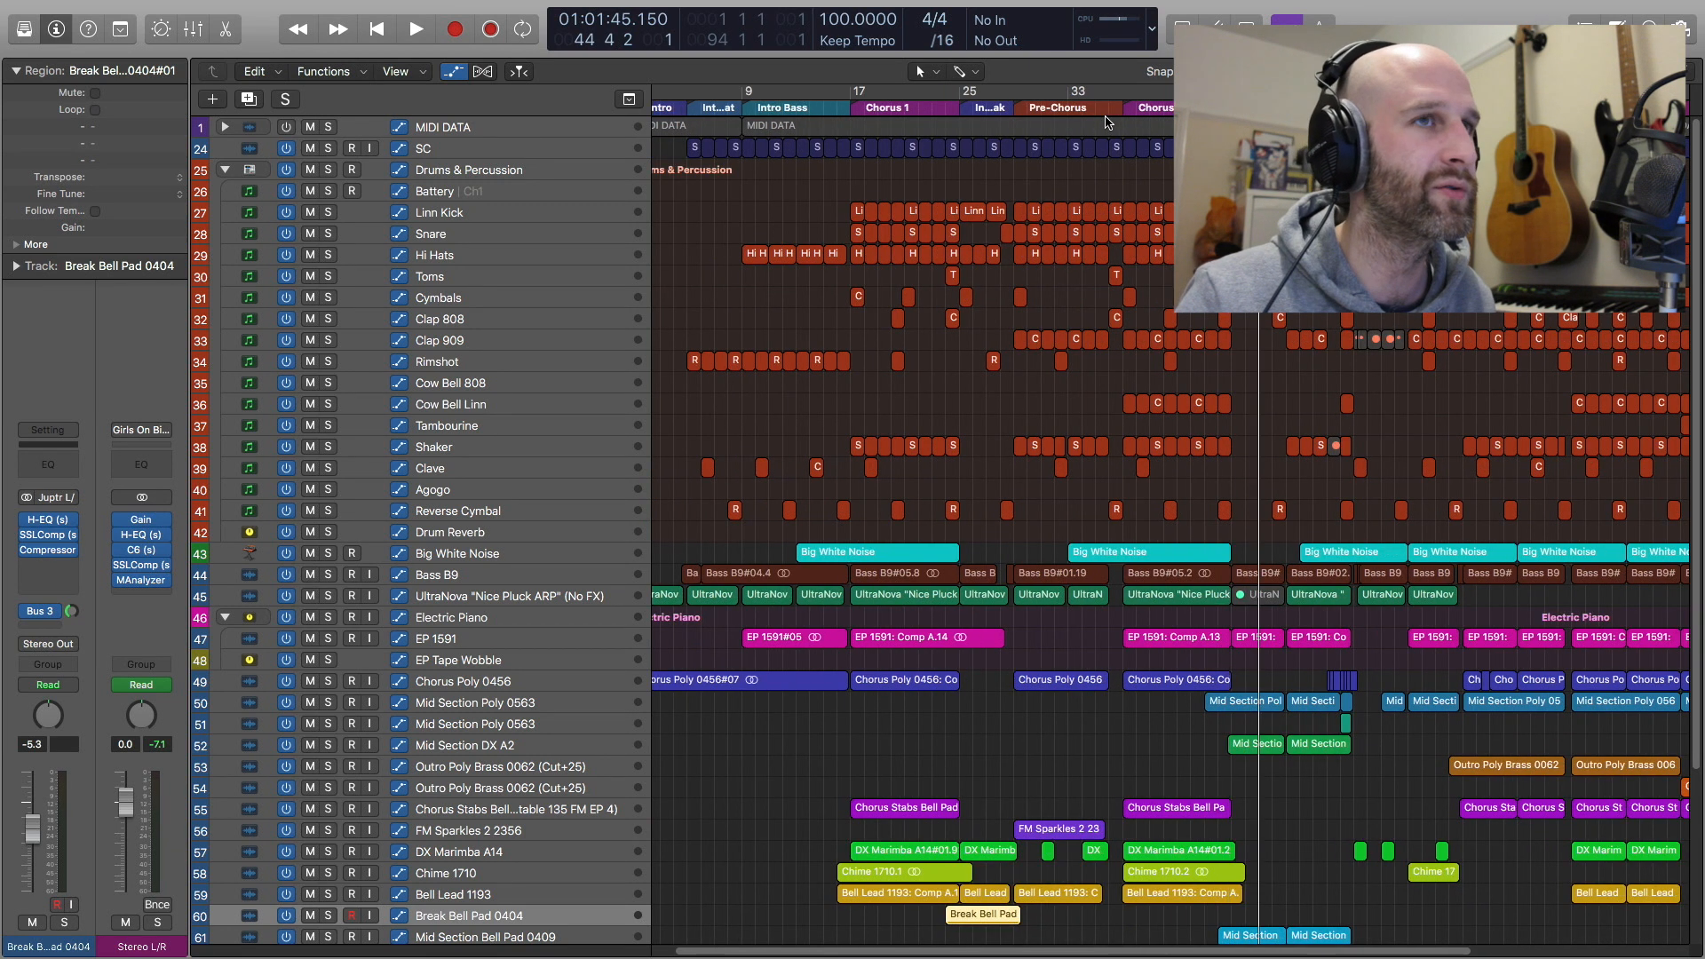
key(super+Right)
key(super+Right)
key(super+Right)
key(super+Right)
key(super+Right)
key(super+Right)
scroll(1107, 123, right, 10)
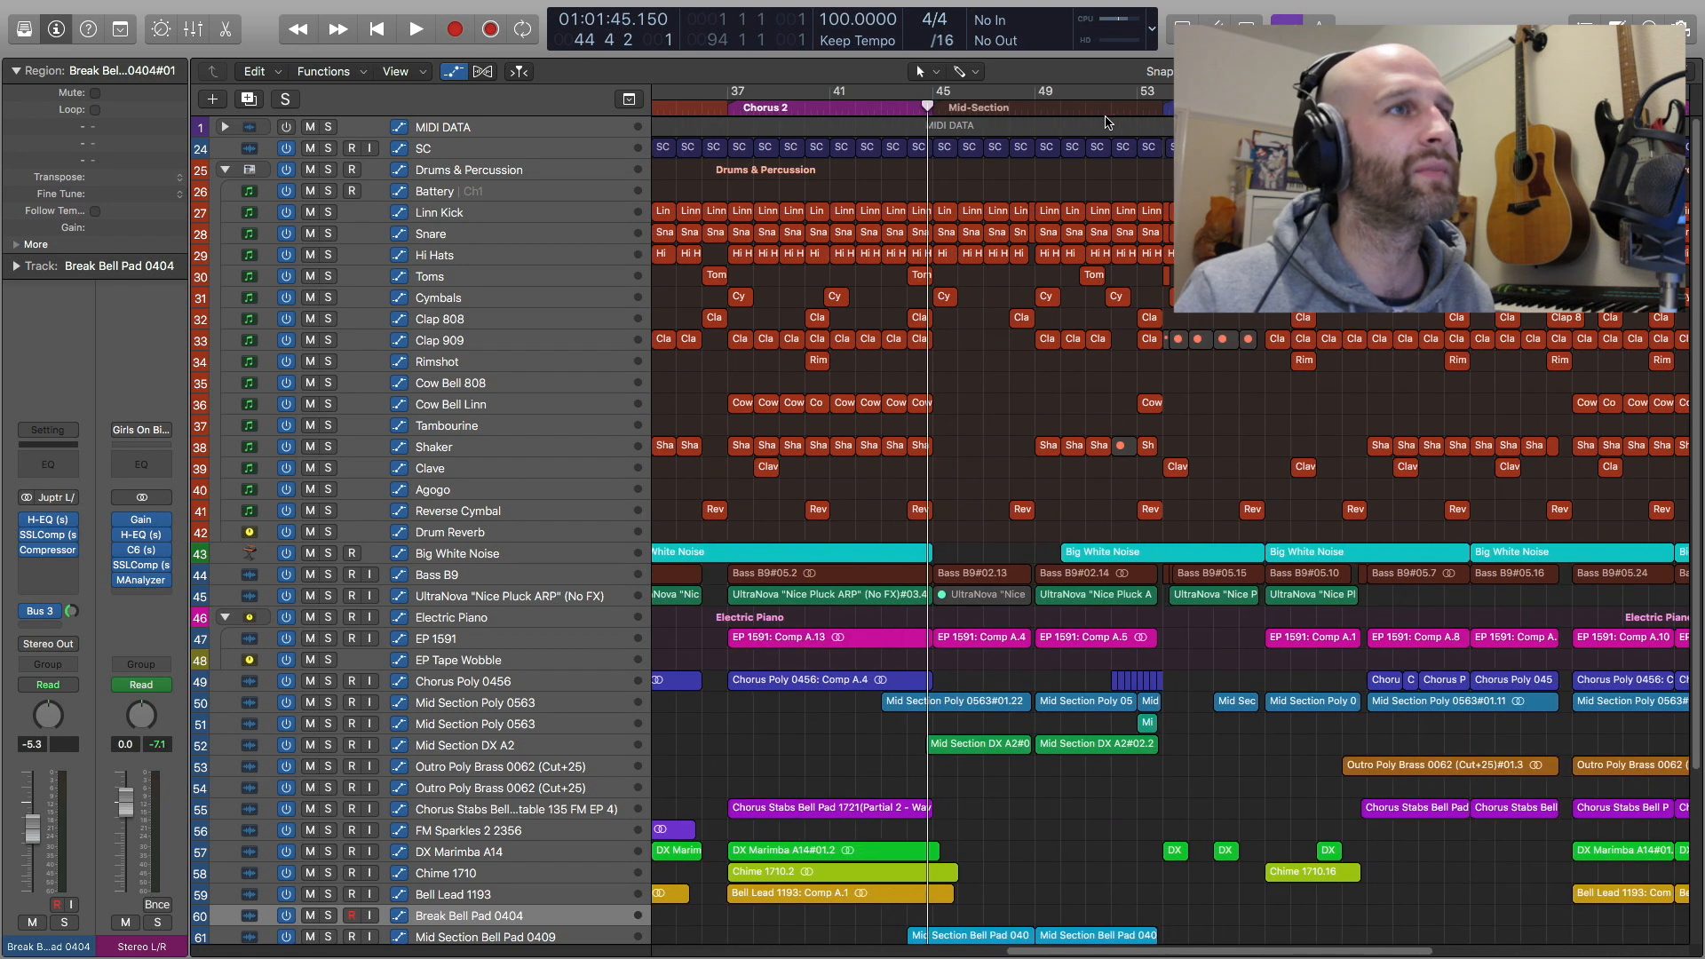
scroll(1033, 260, down, 5)
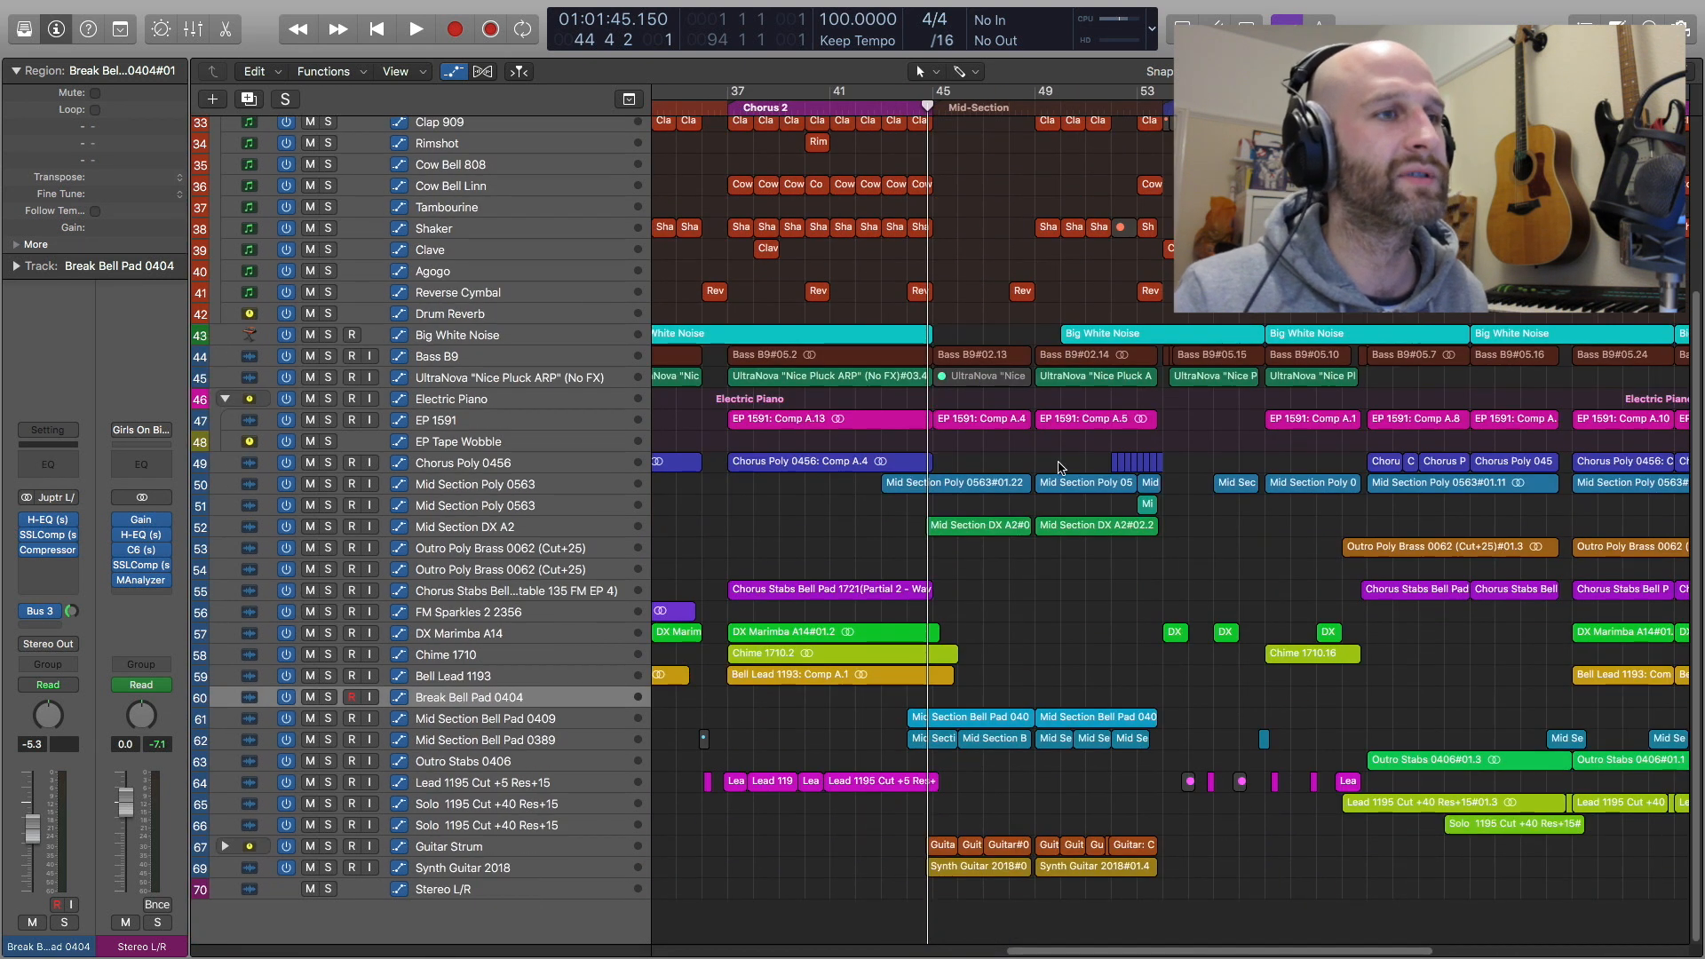
key(super+Right)
key(super+Right)
key(super+Right)
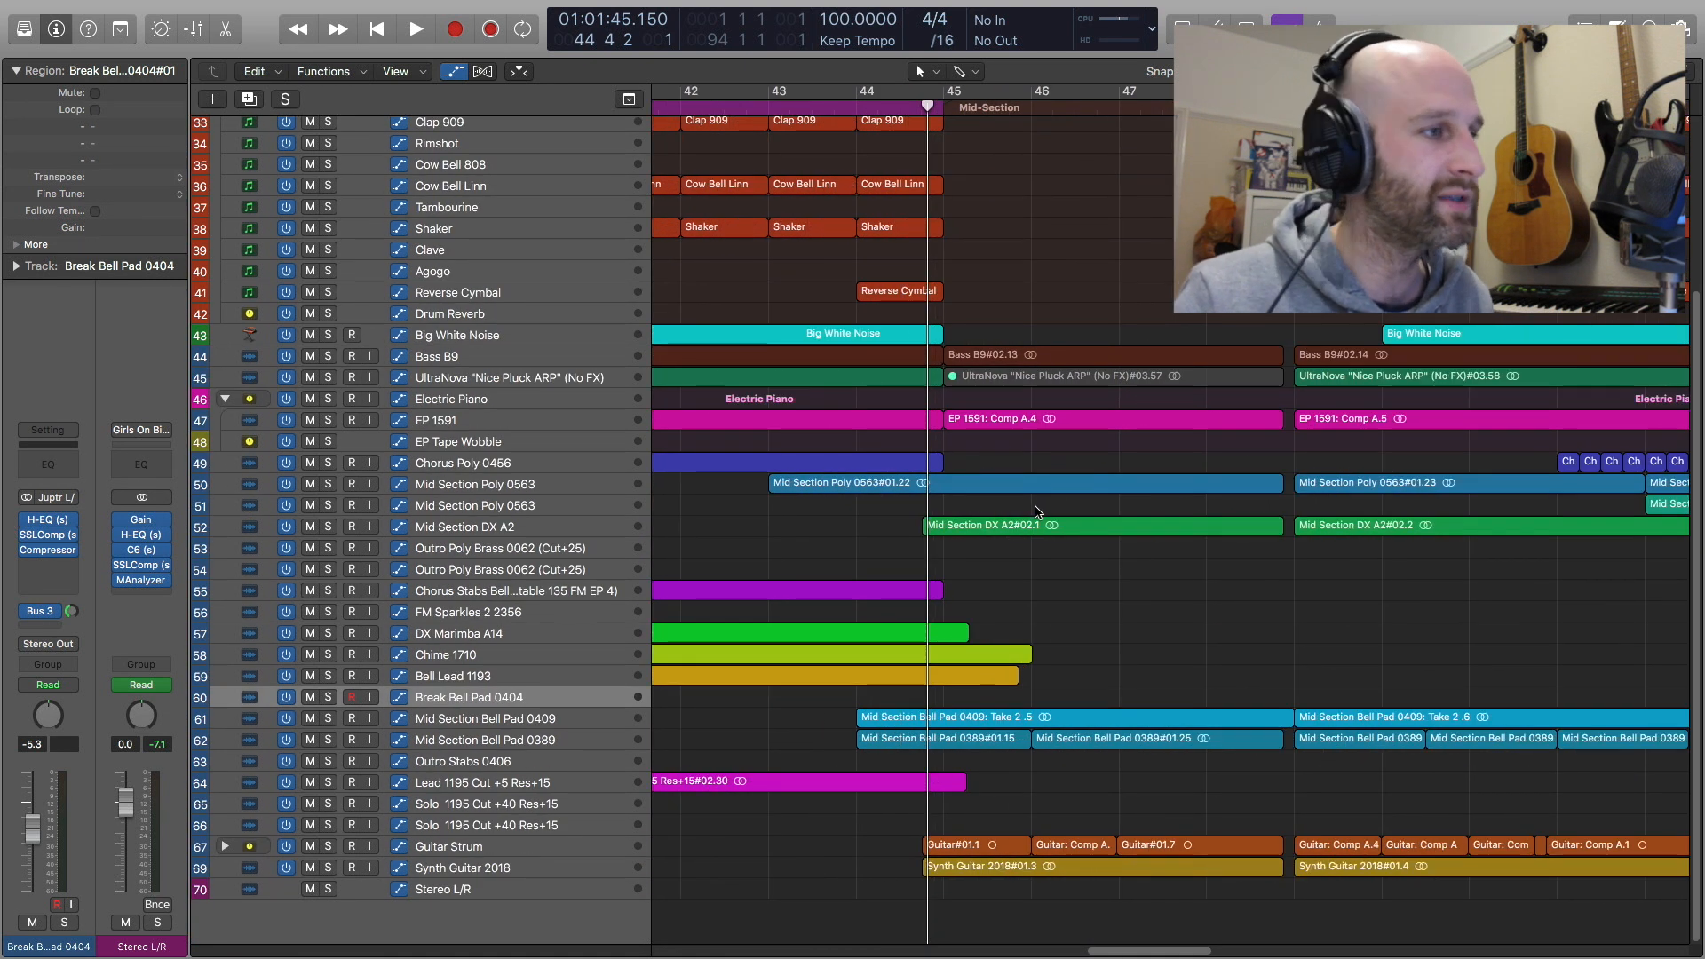
Set the playhead to bar 44 and play the full mix into the Mid-Section, then stop
key(comma)
key(period)
key(comma)
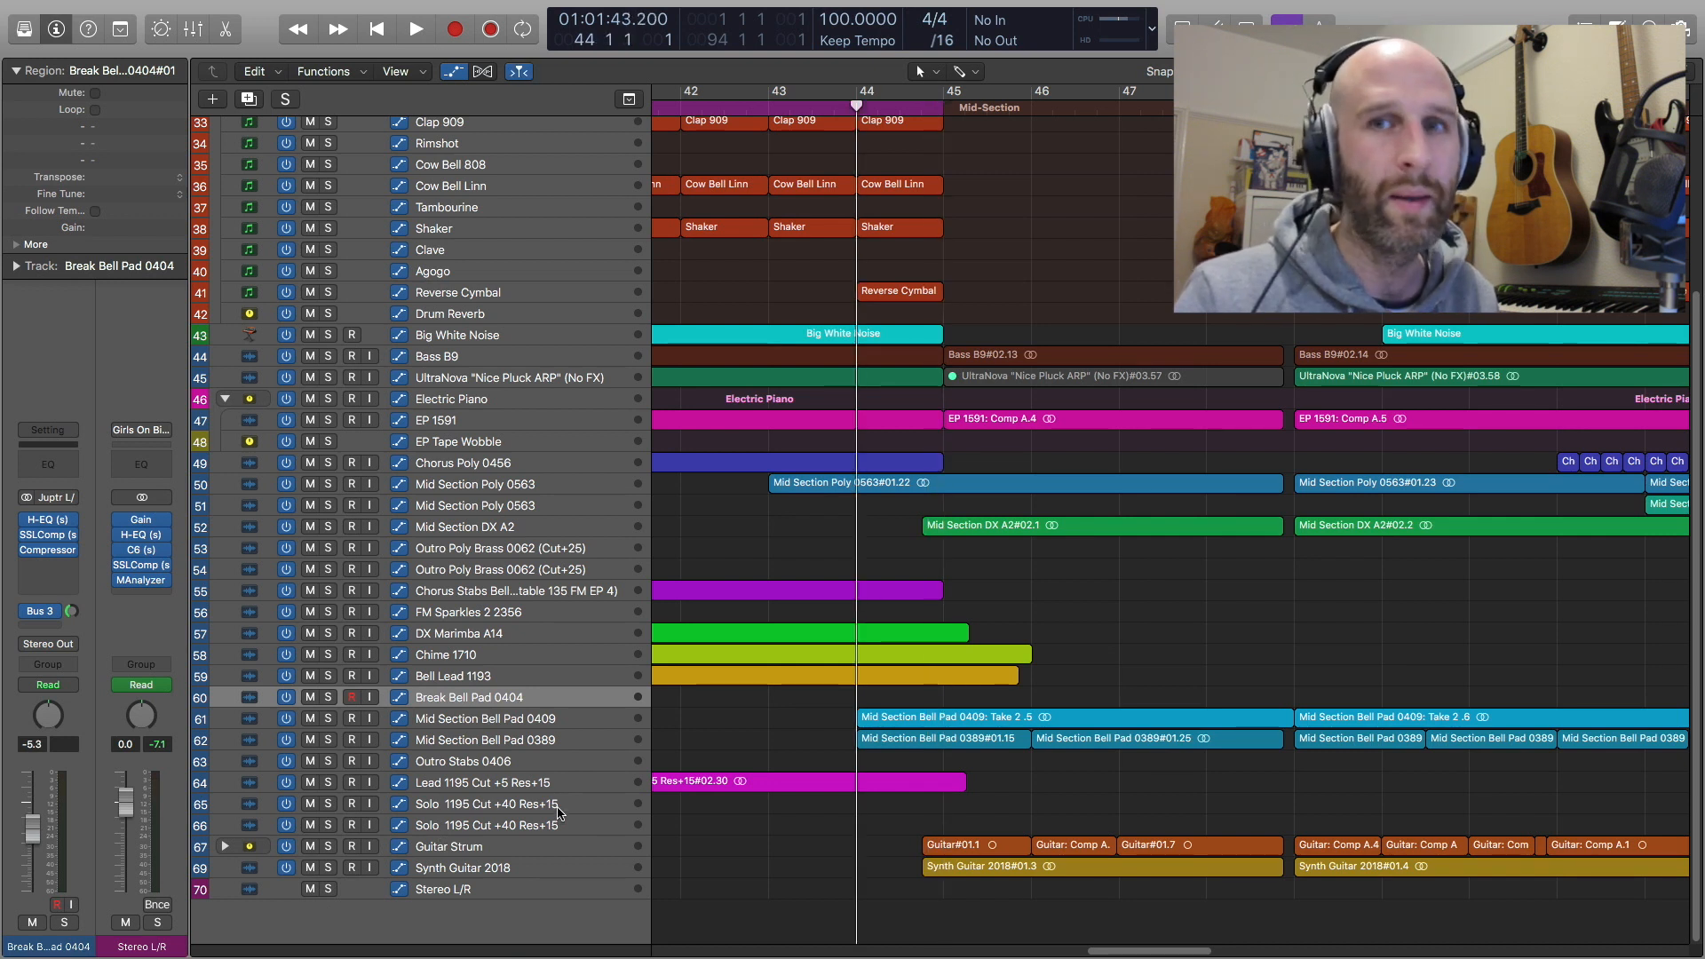
scroll(560, 807, right, 4)
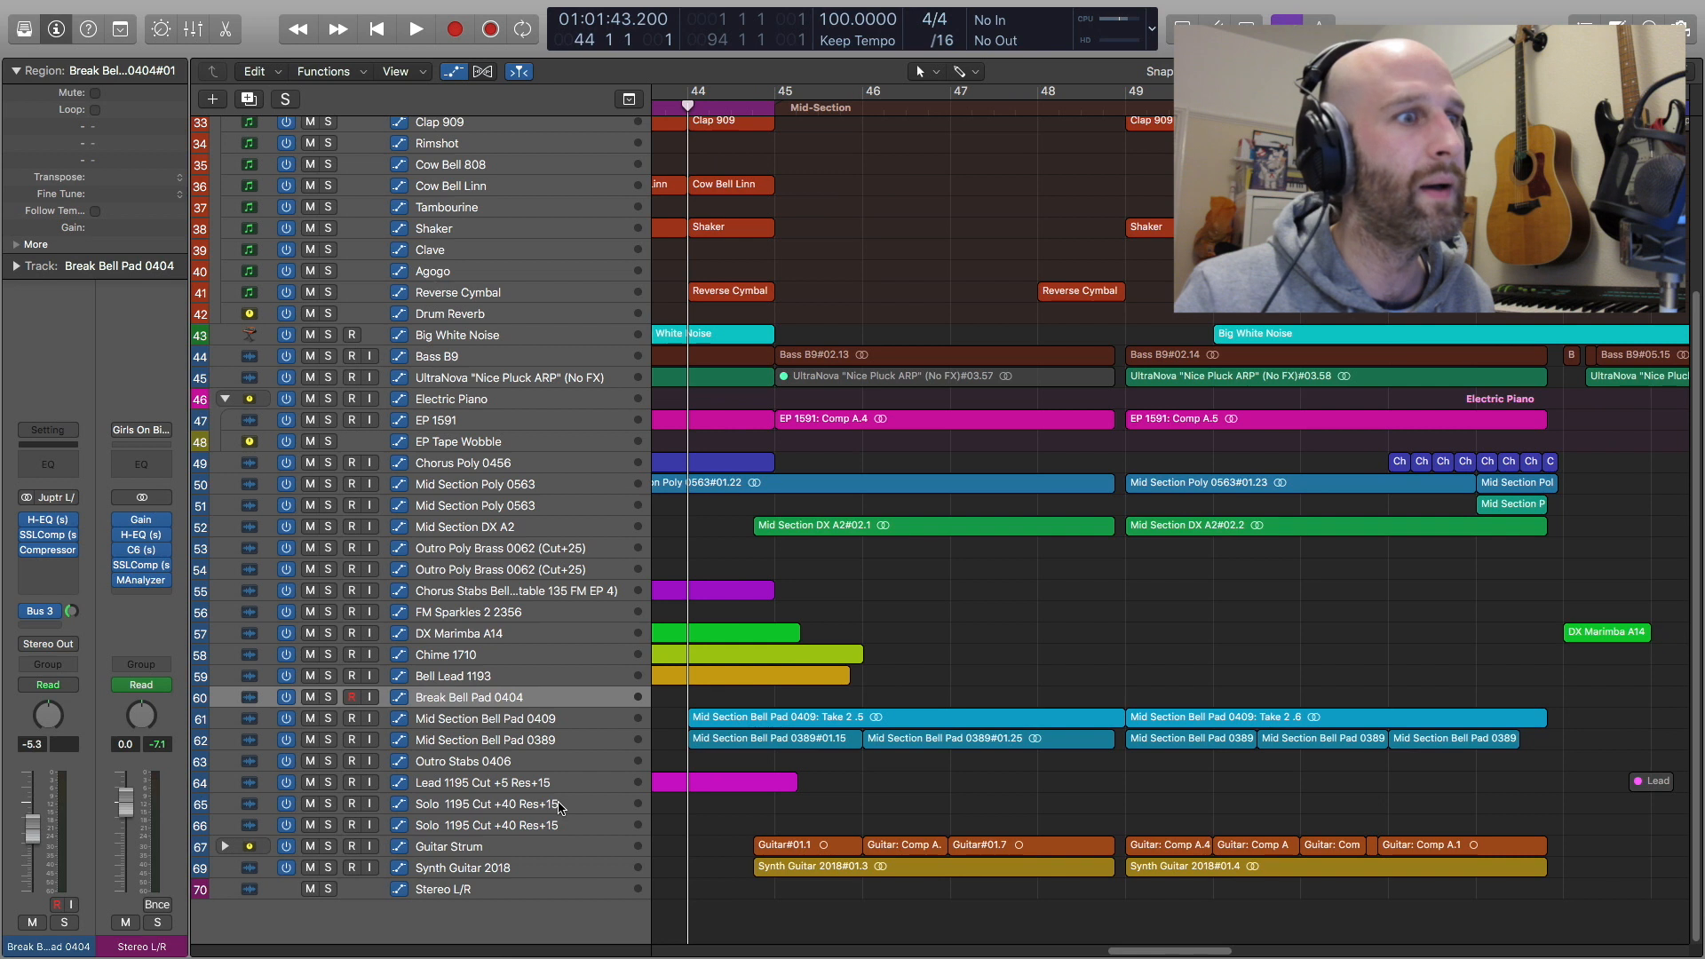
key(space)
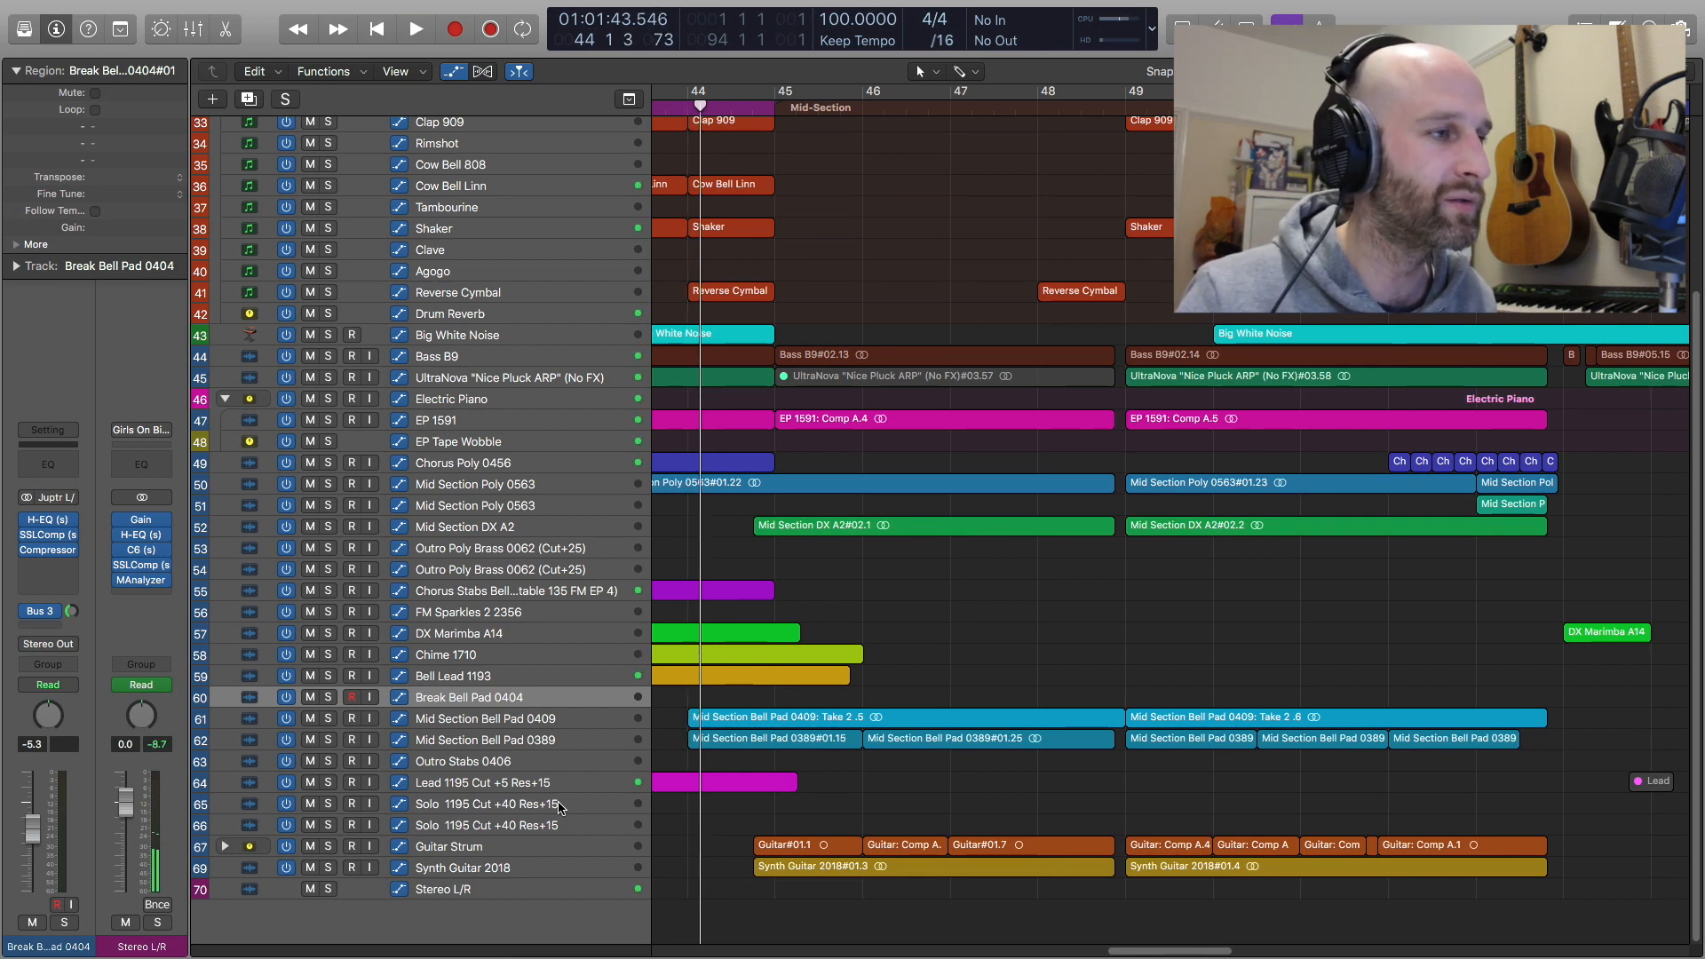
key(space)
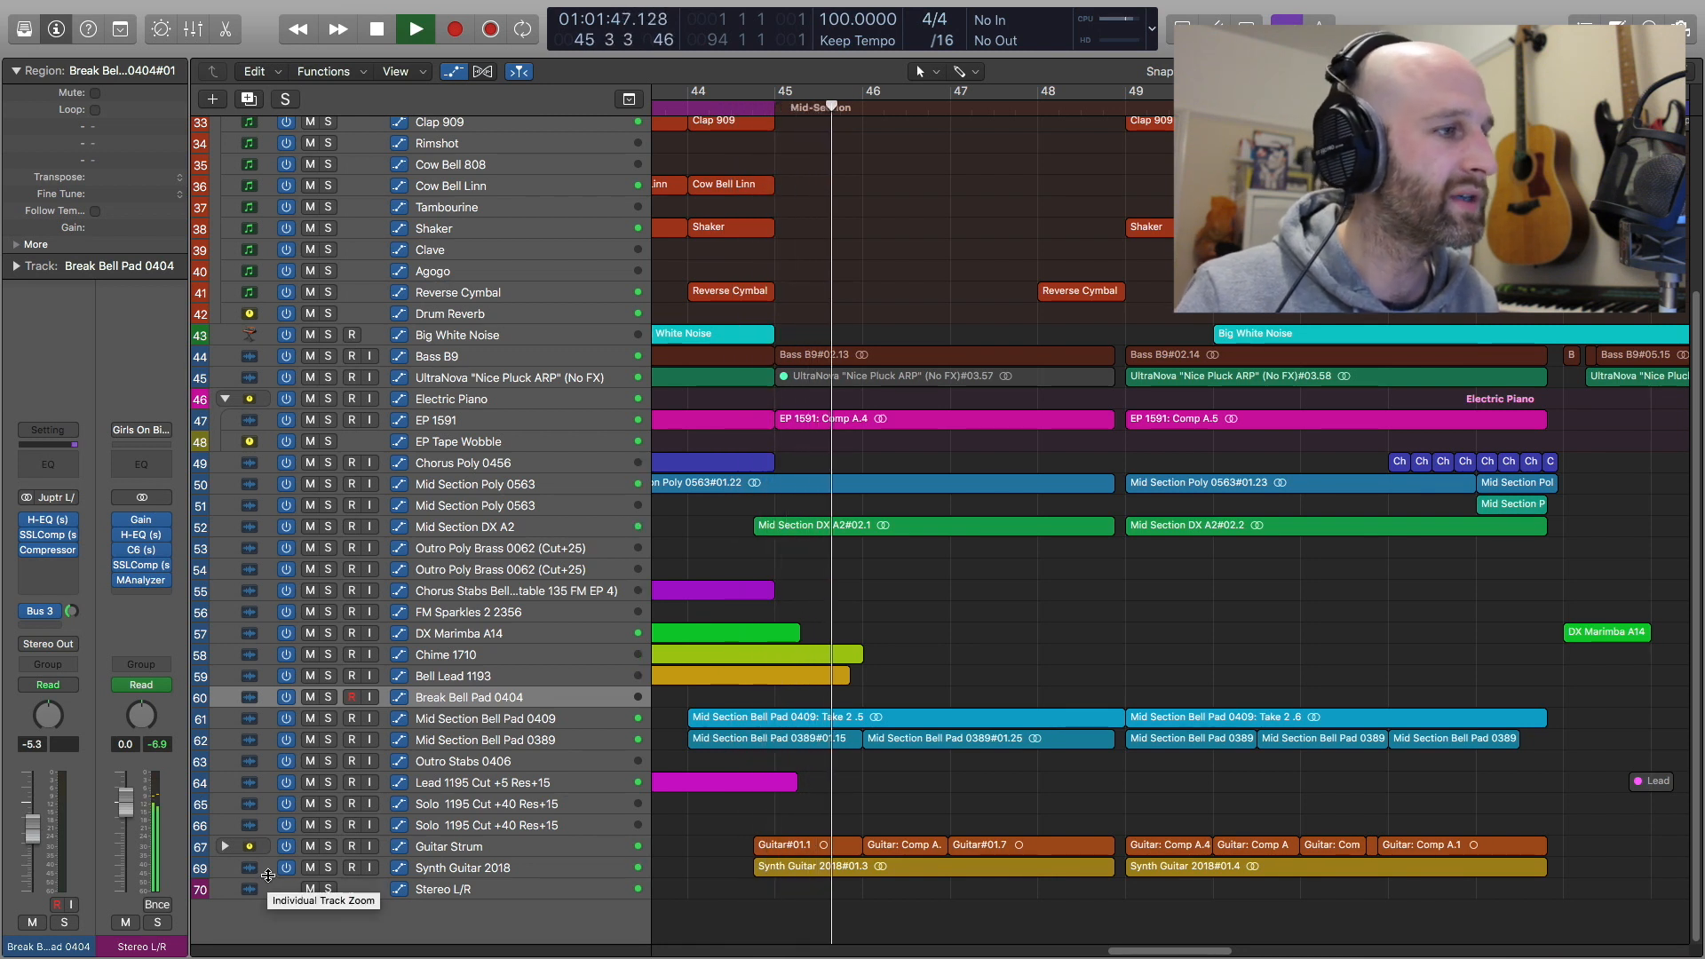
key(space)
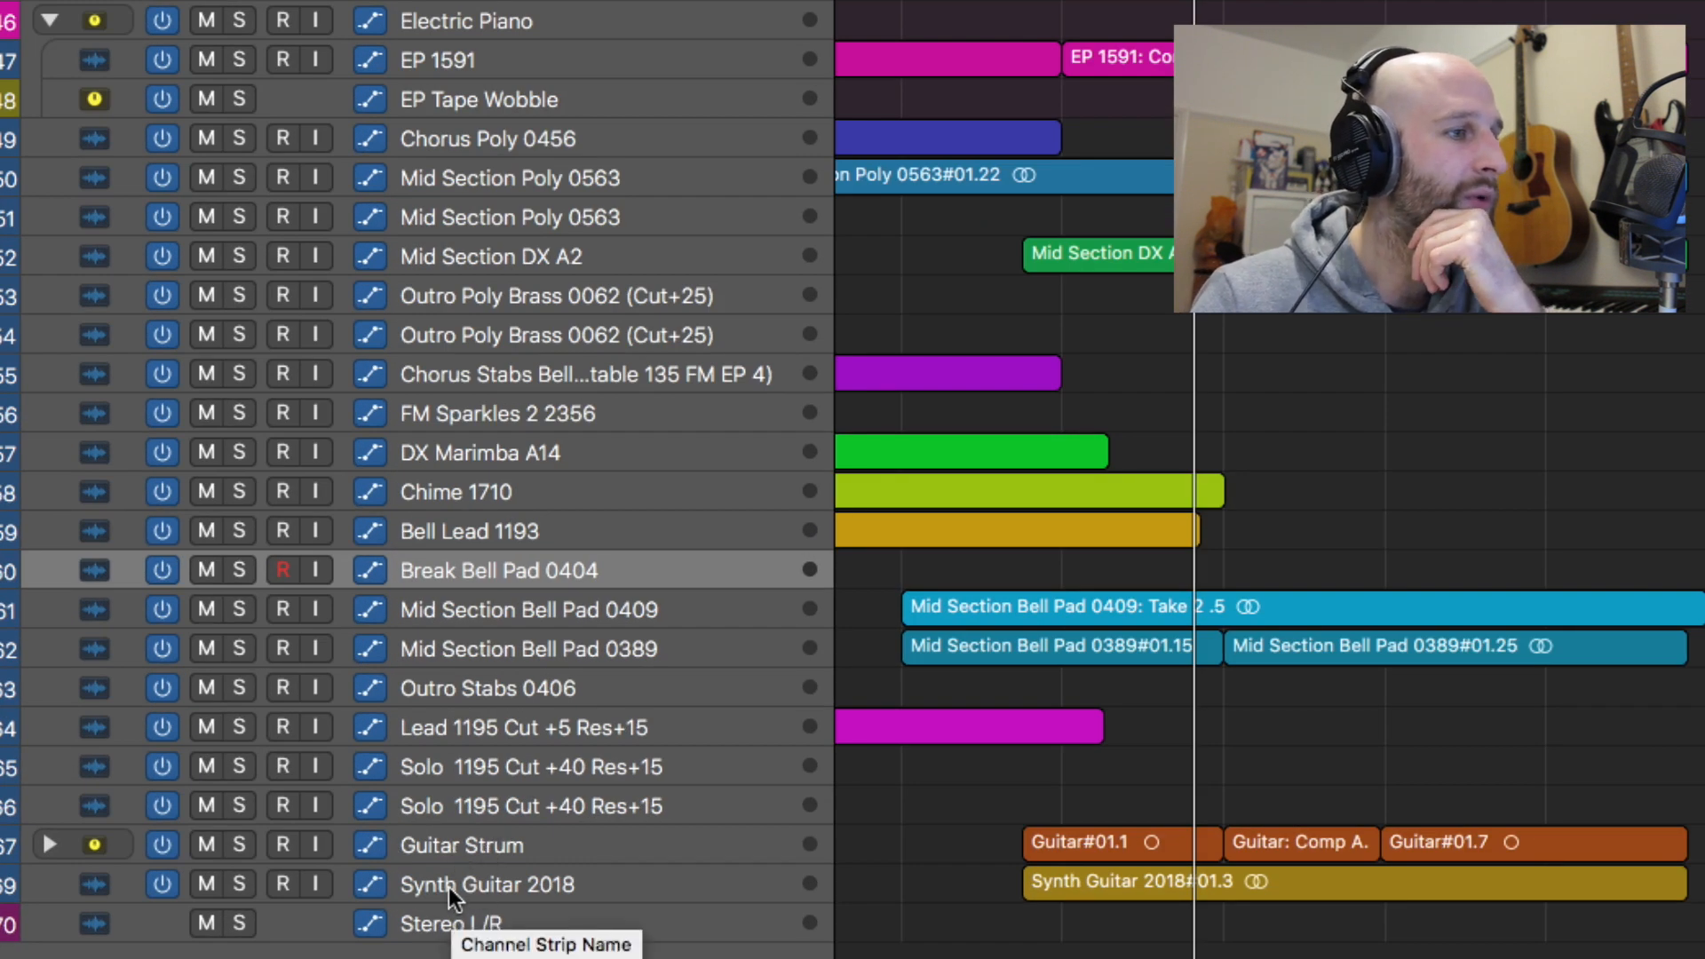
Solo Synth Guitar 2018, play its Mid-Section part from bar 45, then stop and clear its solo
click(238, 885)
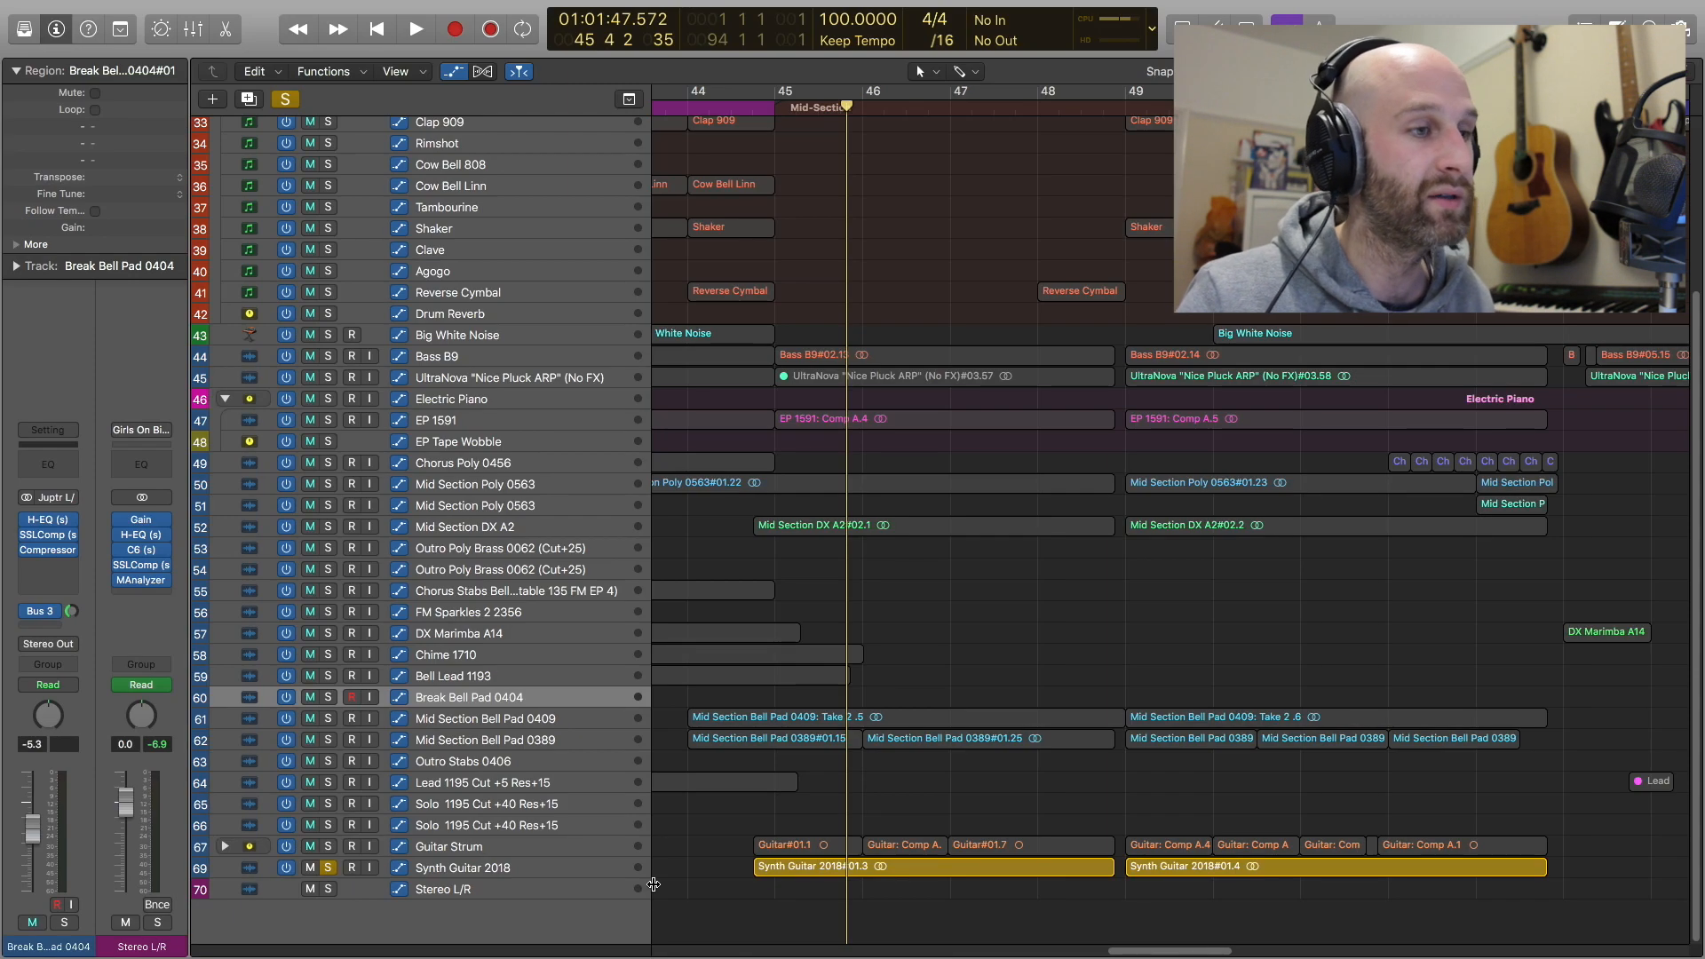
key(comma)
key(comma)
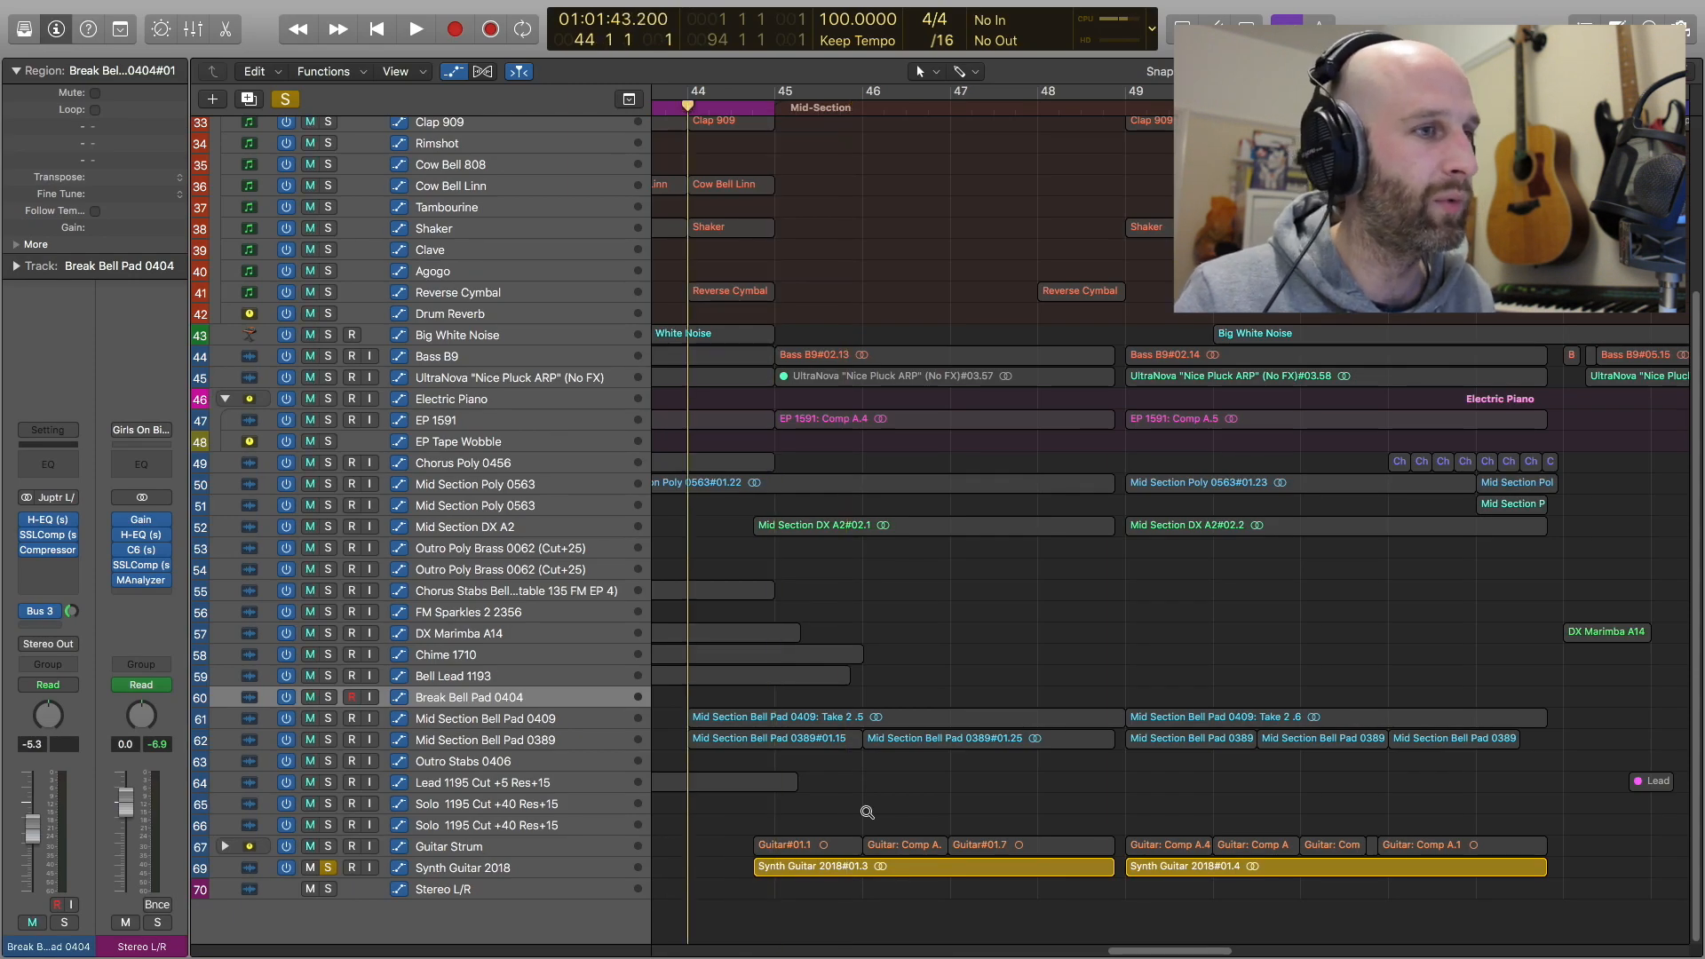
scroll(867, 812, up, 5)
scroll(874, 718, down, 10)
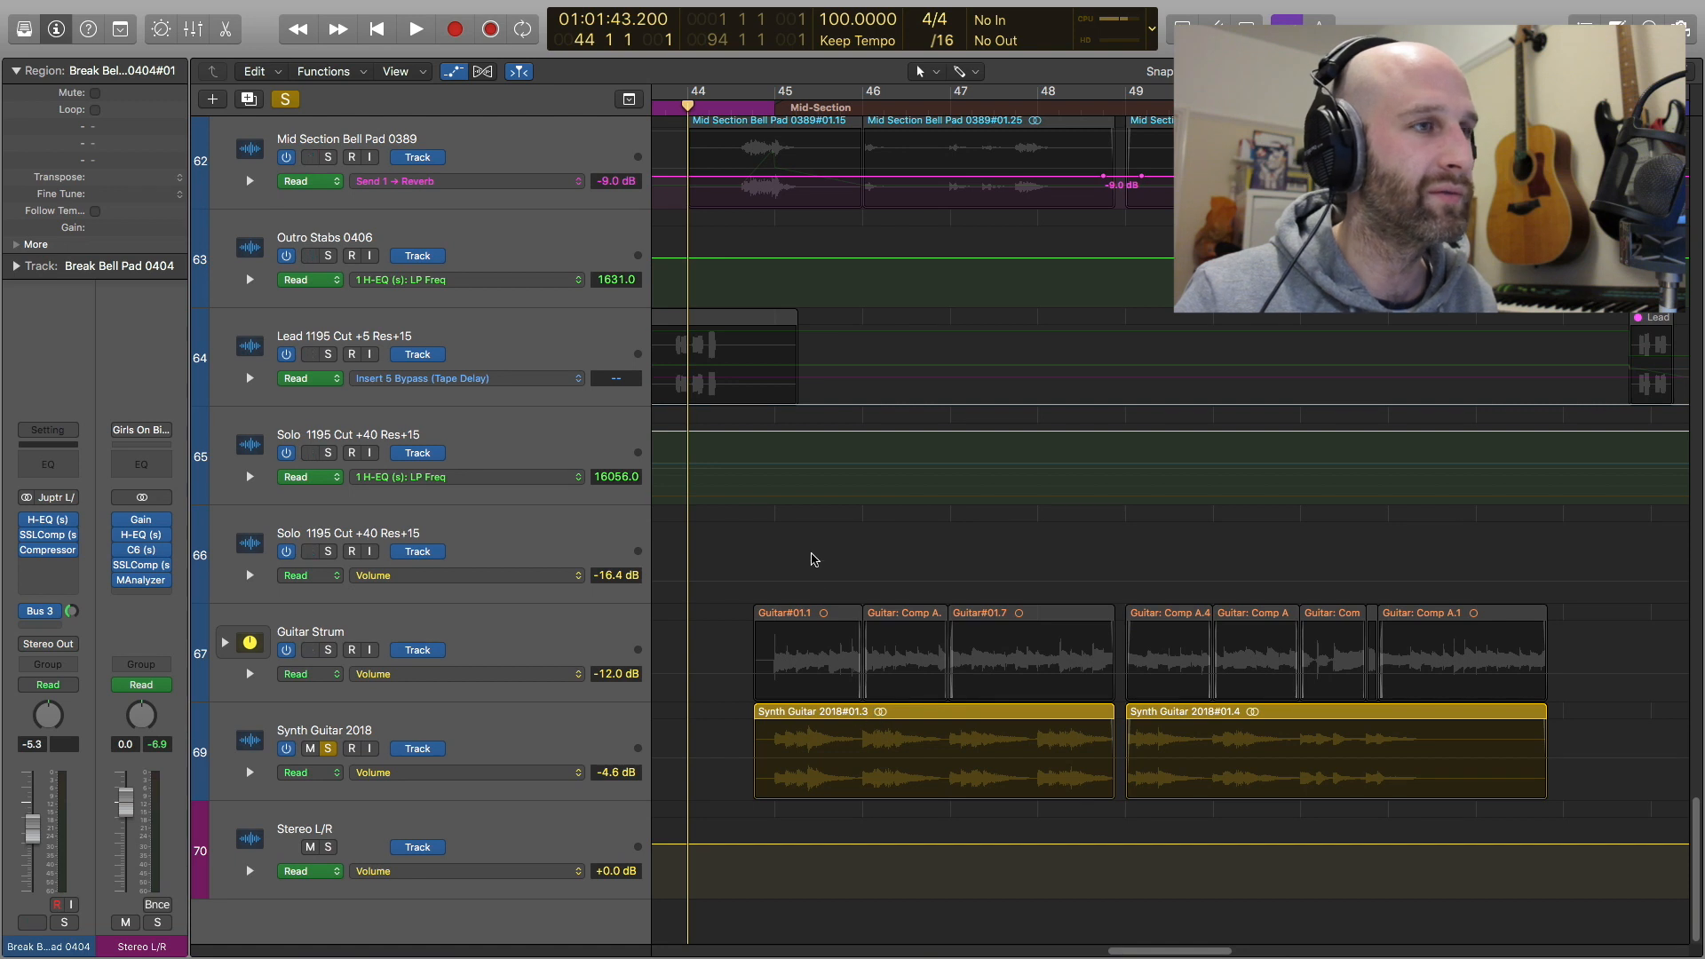
key(period)
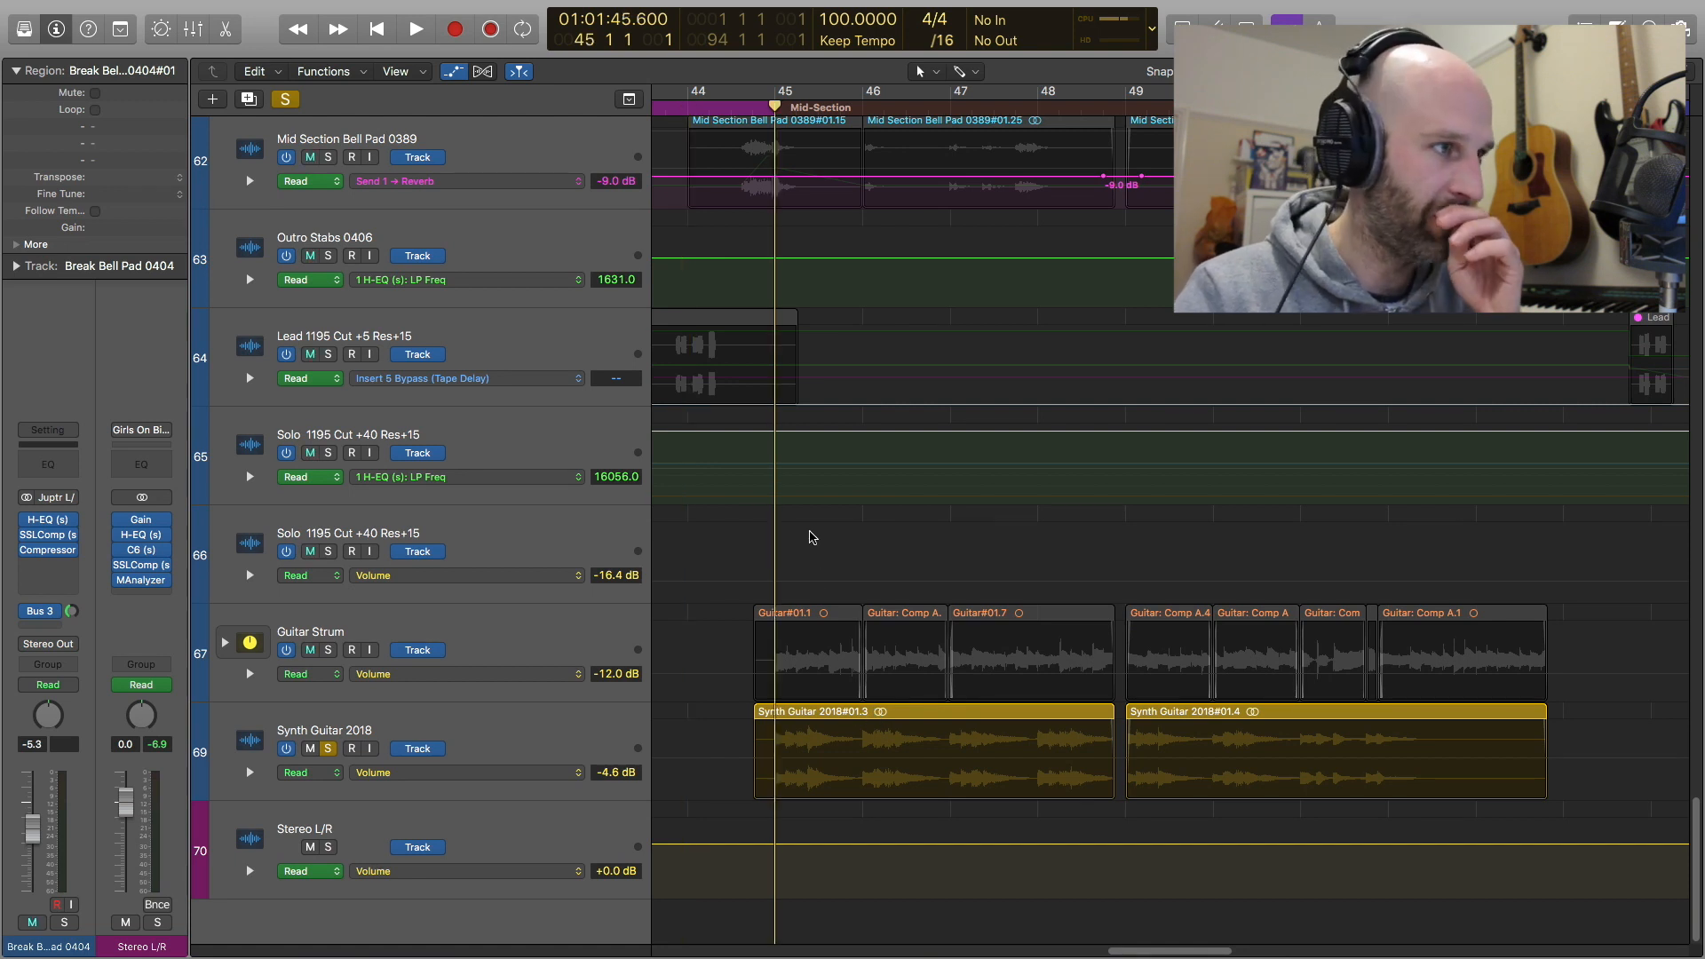
key(space)
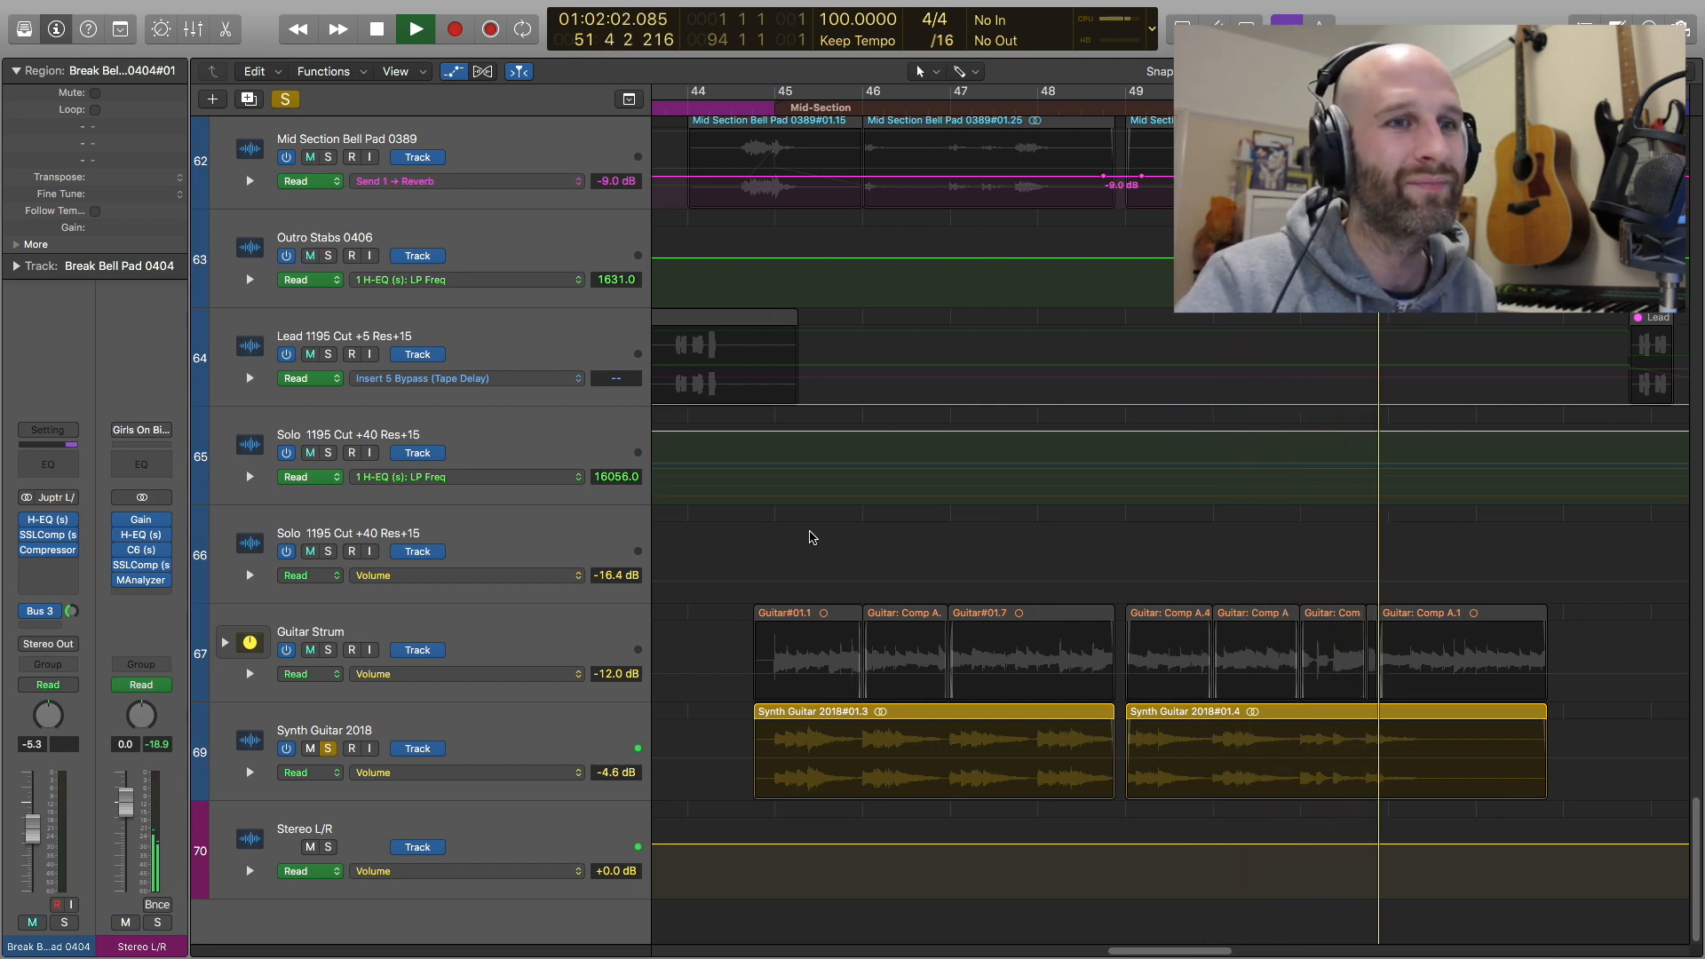
key(space)
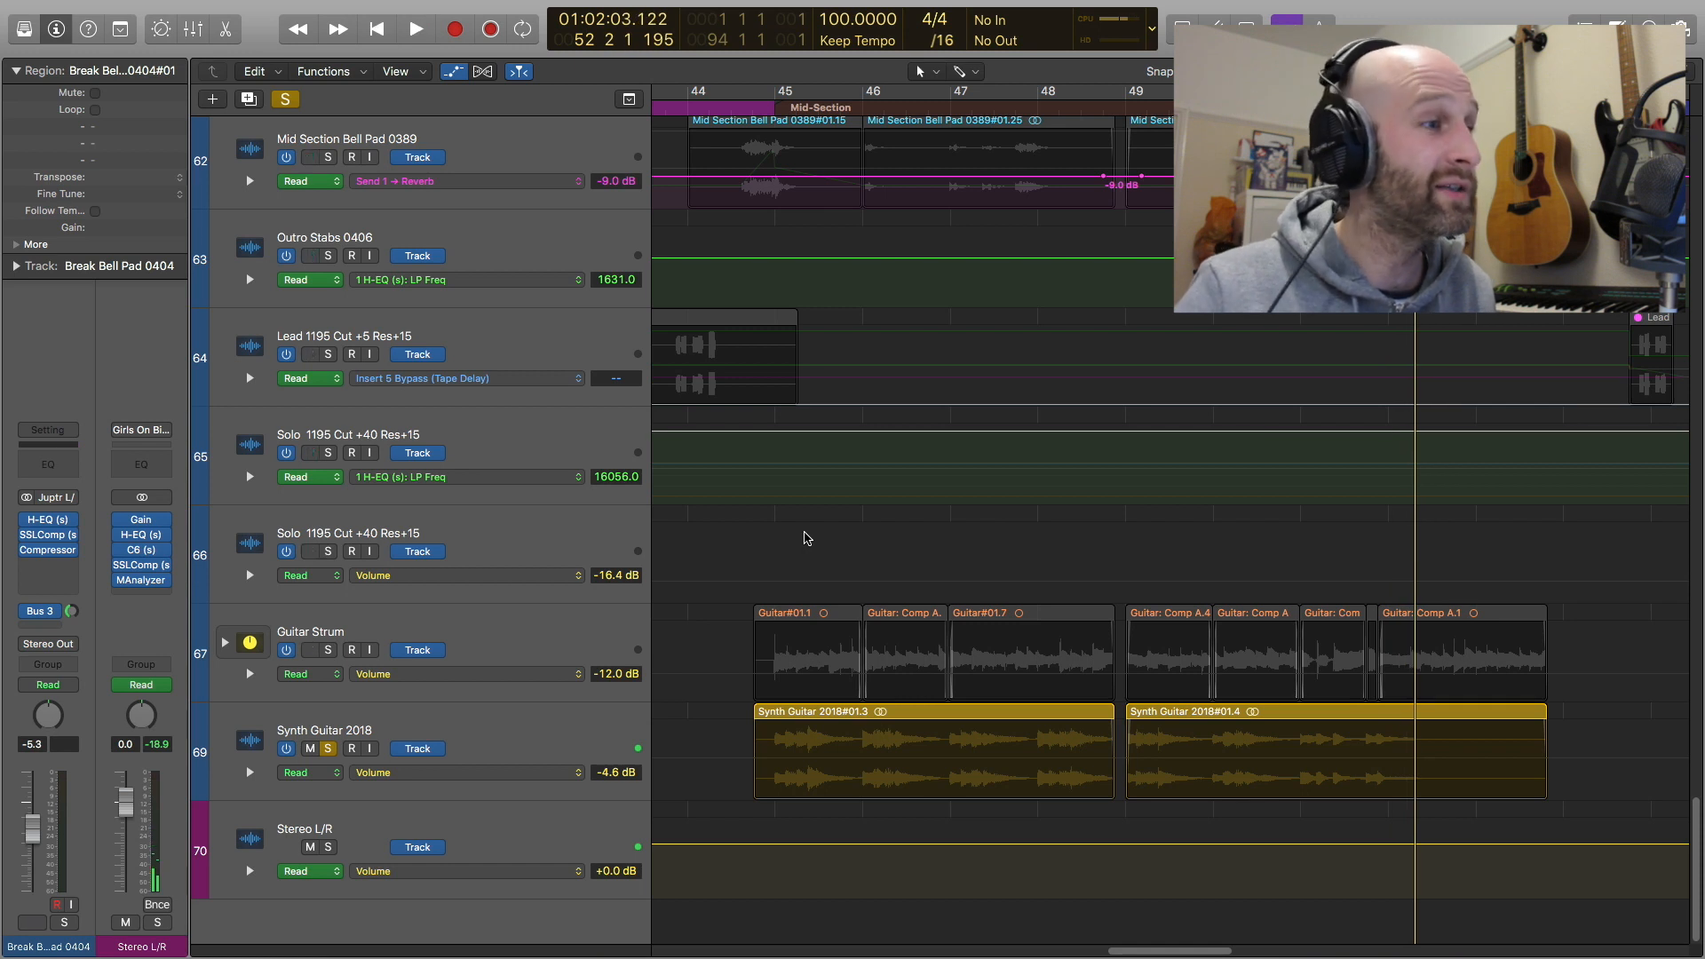
click(328, 751)
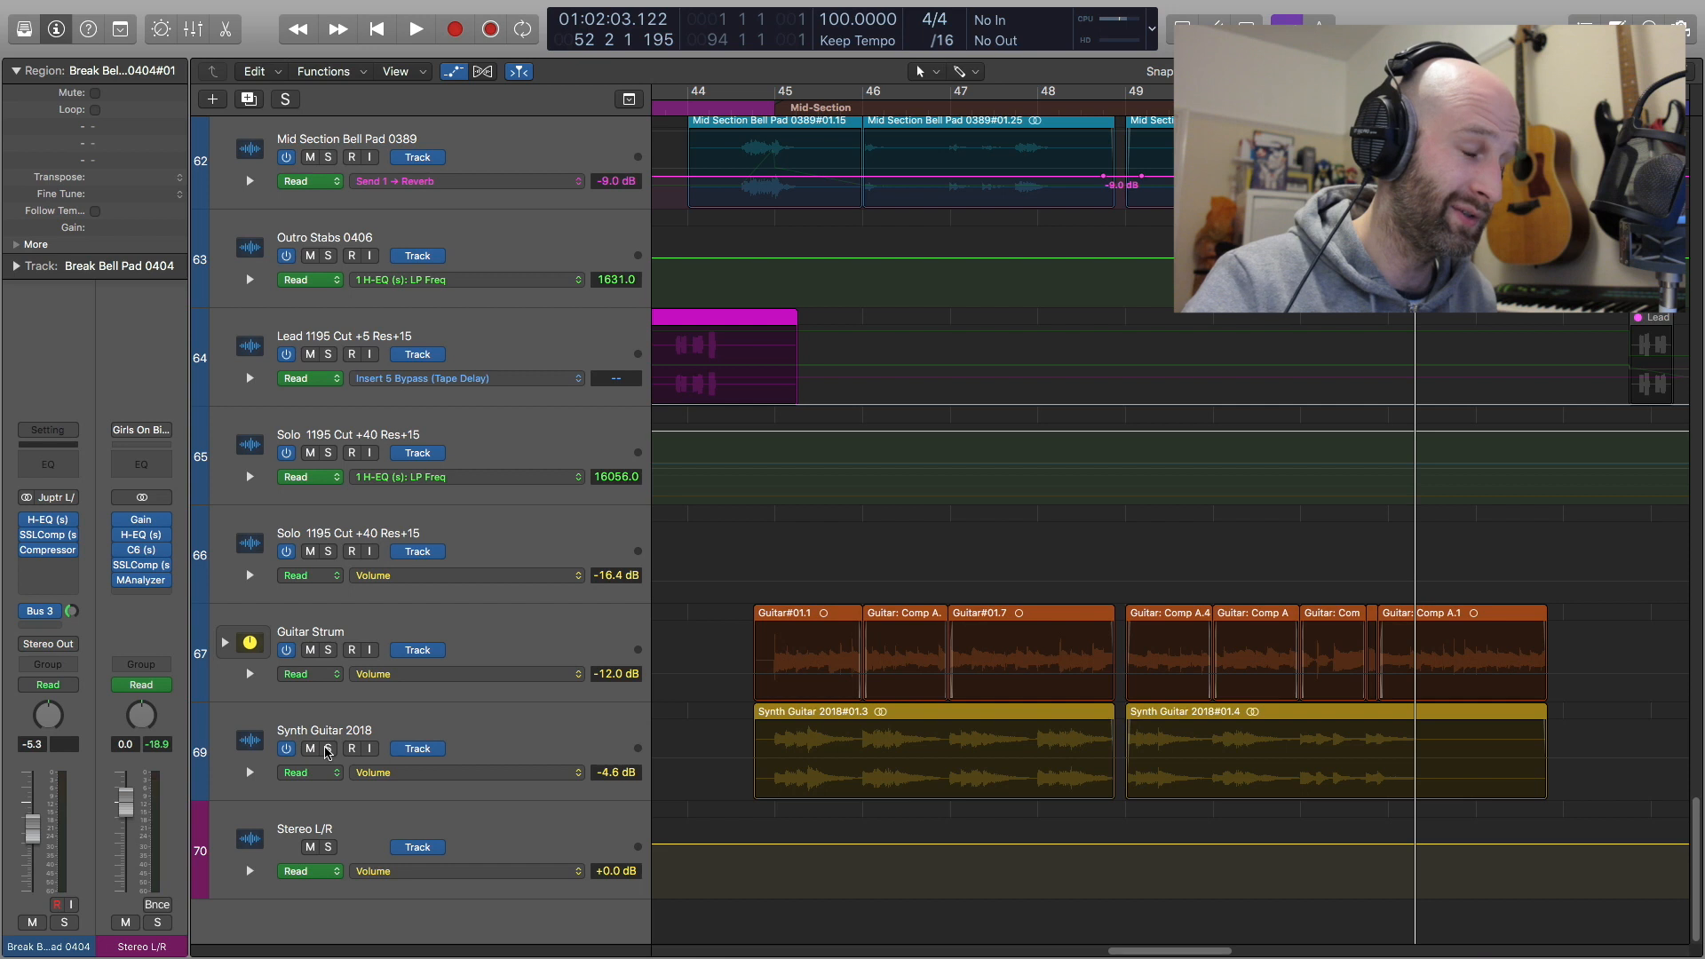
Solo Guitar Strum, return the playhead to the beginning of the Mid-Section, and play the part
click(327, 651)
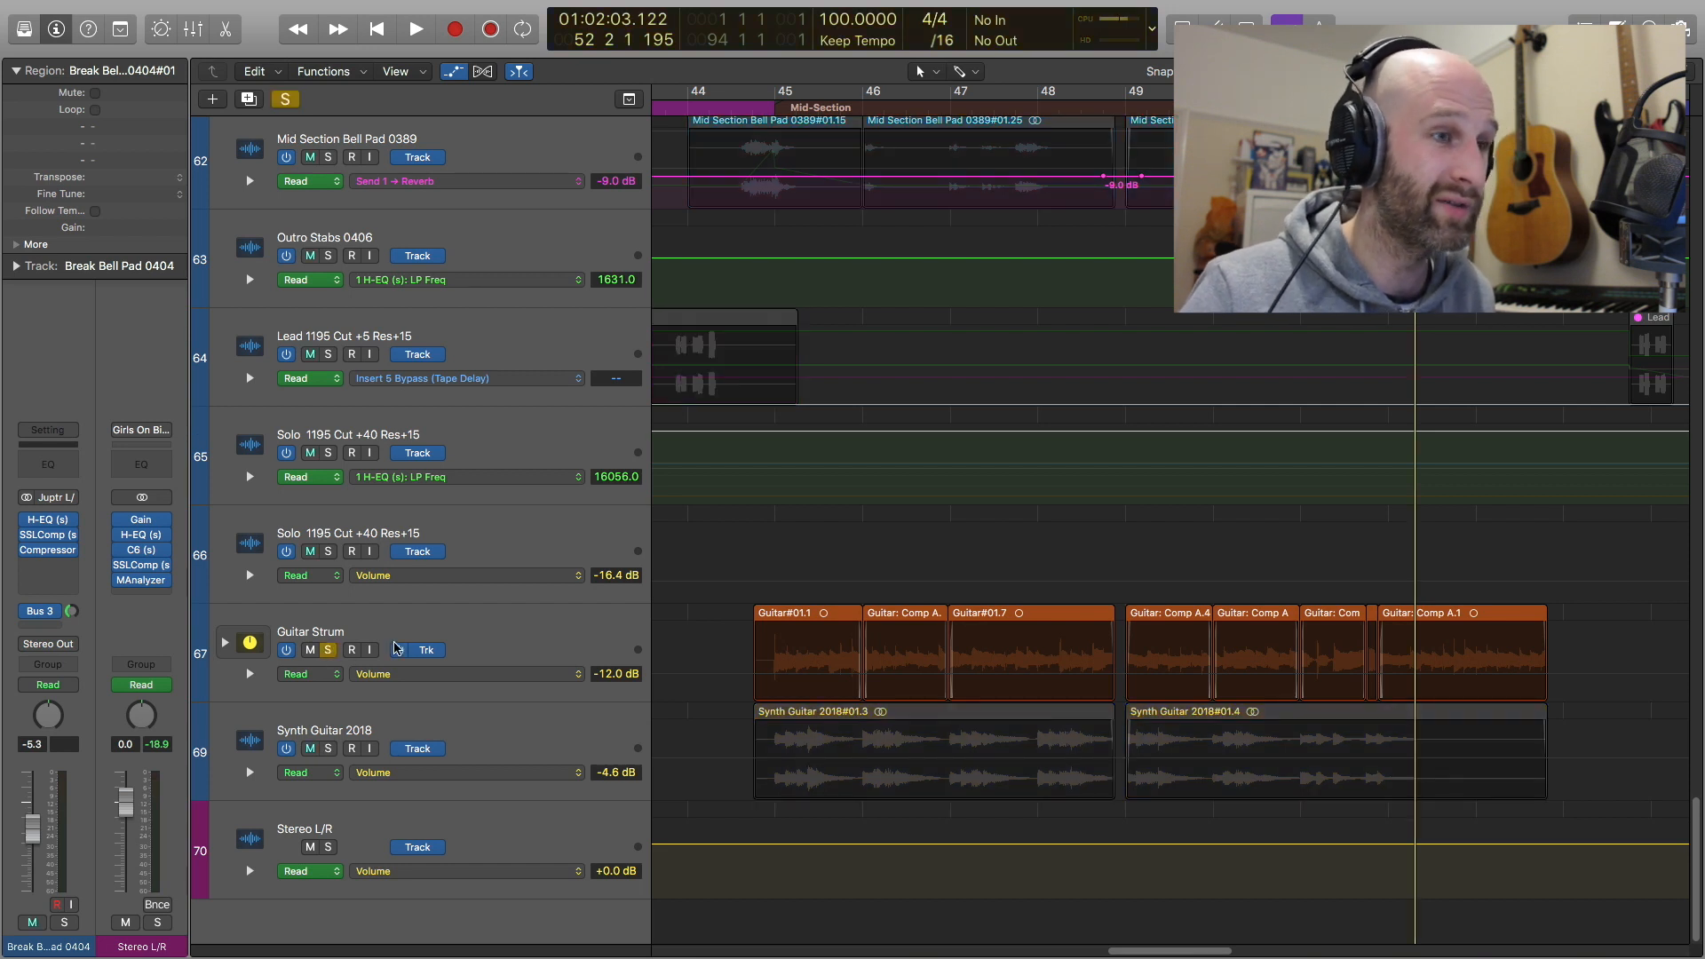
key(comma)
key(comma)
key(comma)
key(comma)
key(comma)
key(comma)
key(comma)
key(comma)
key(period)
key(space)
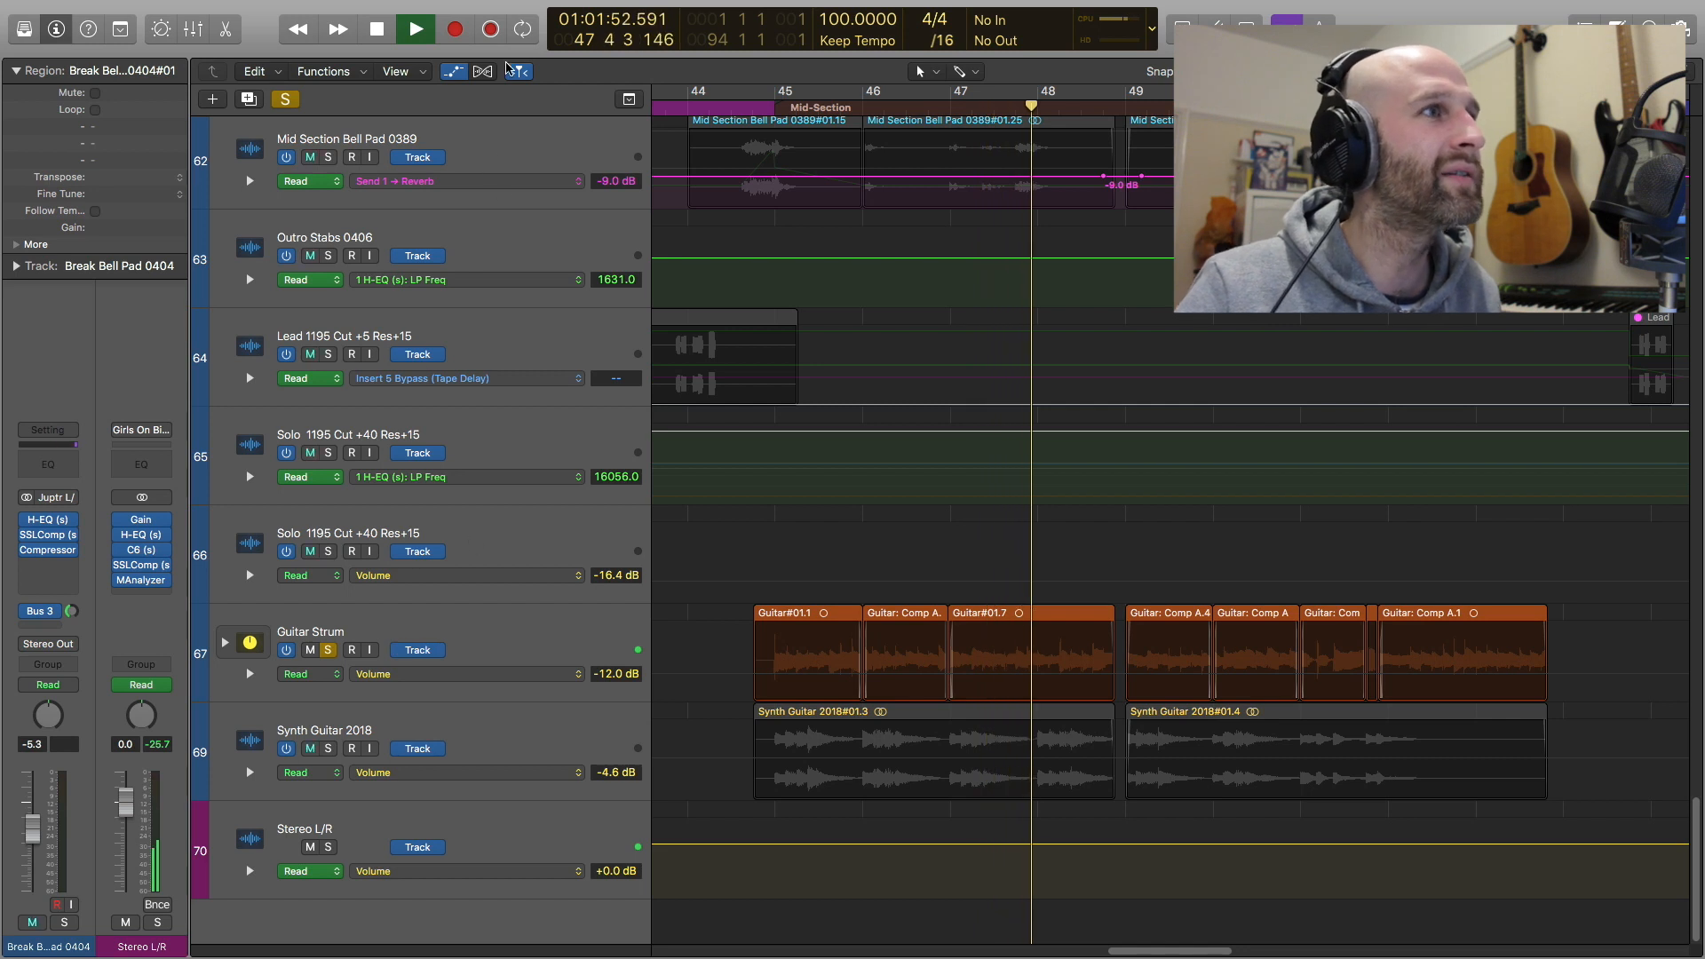
Show the Flex view of the Guitar Strum regions during playback, then hide it and restore the automation view
click(482, 71)
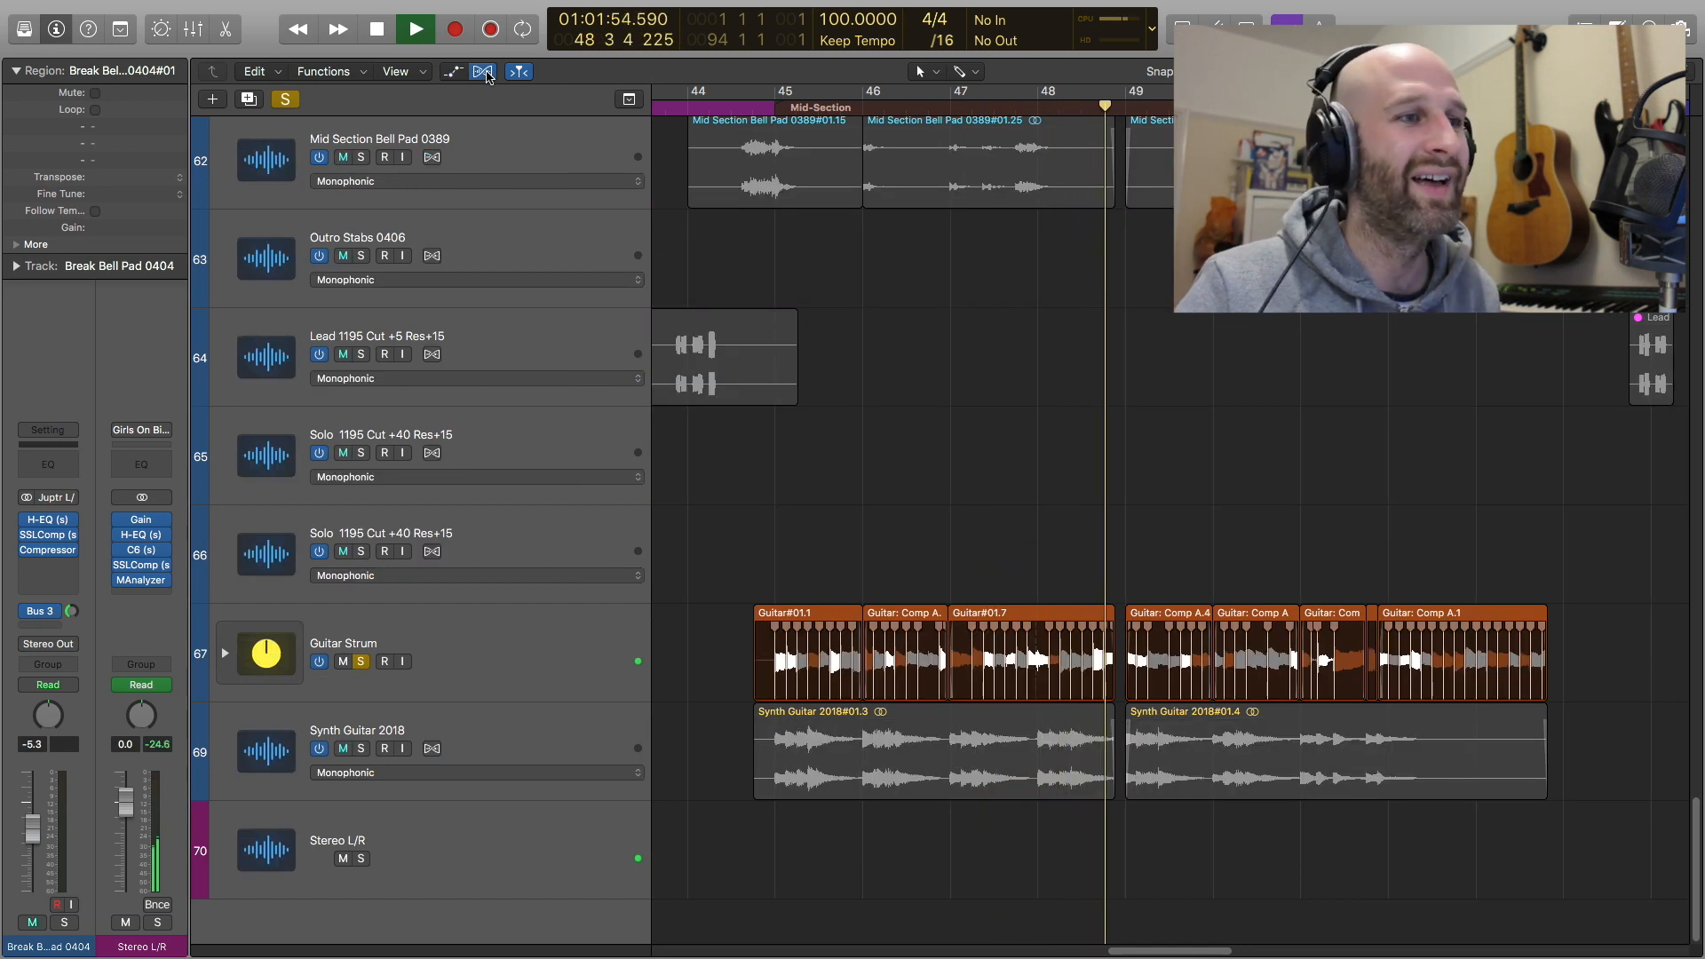
click(483, 72)
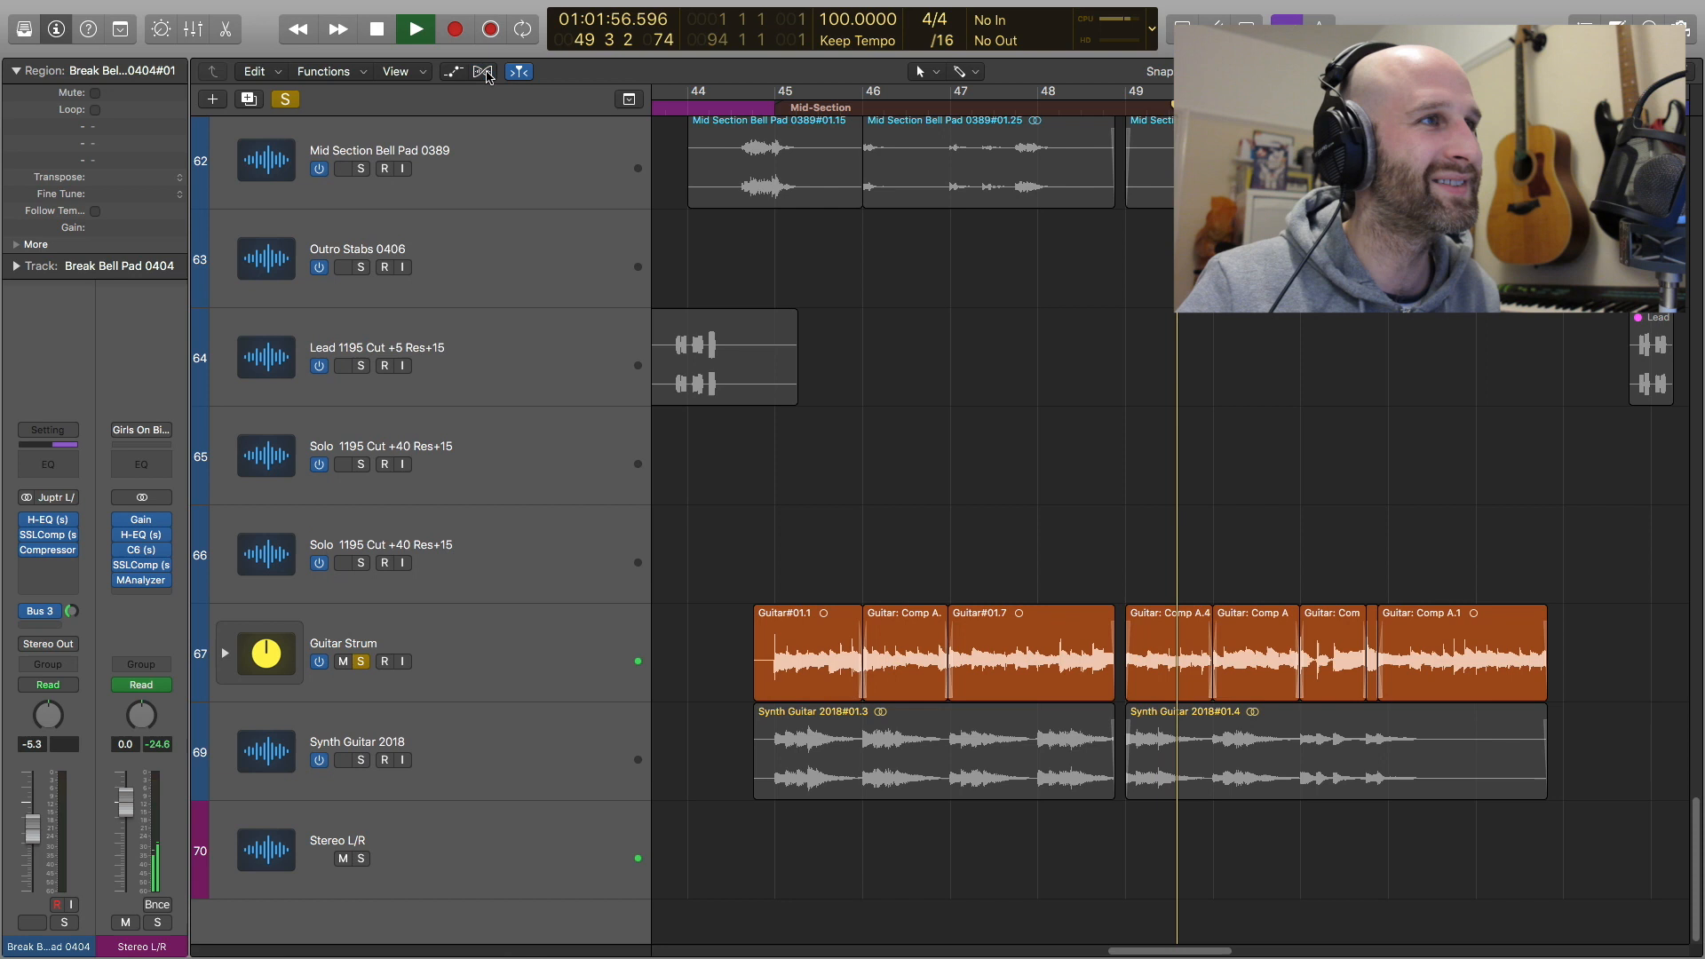
click(467, 73)
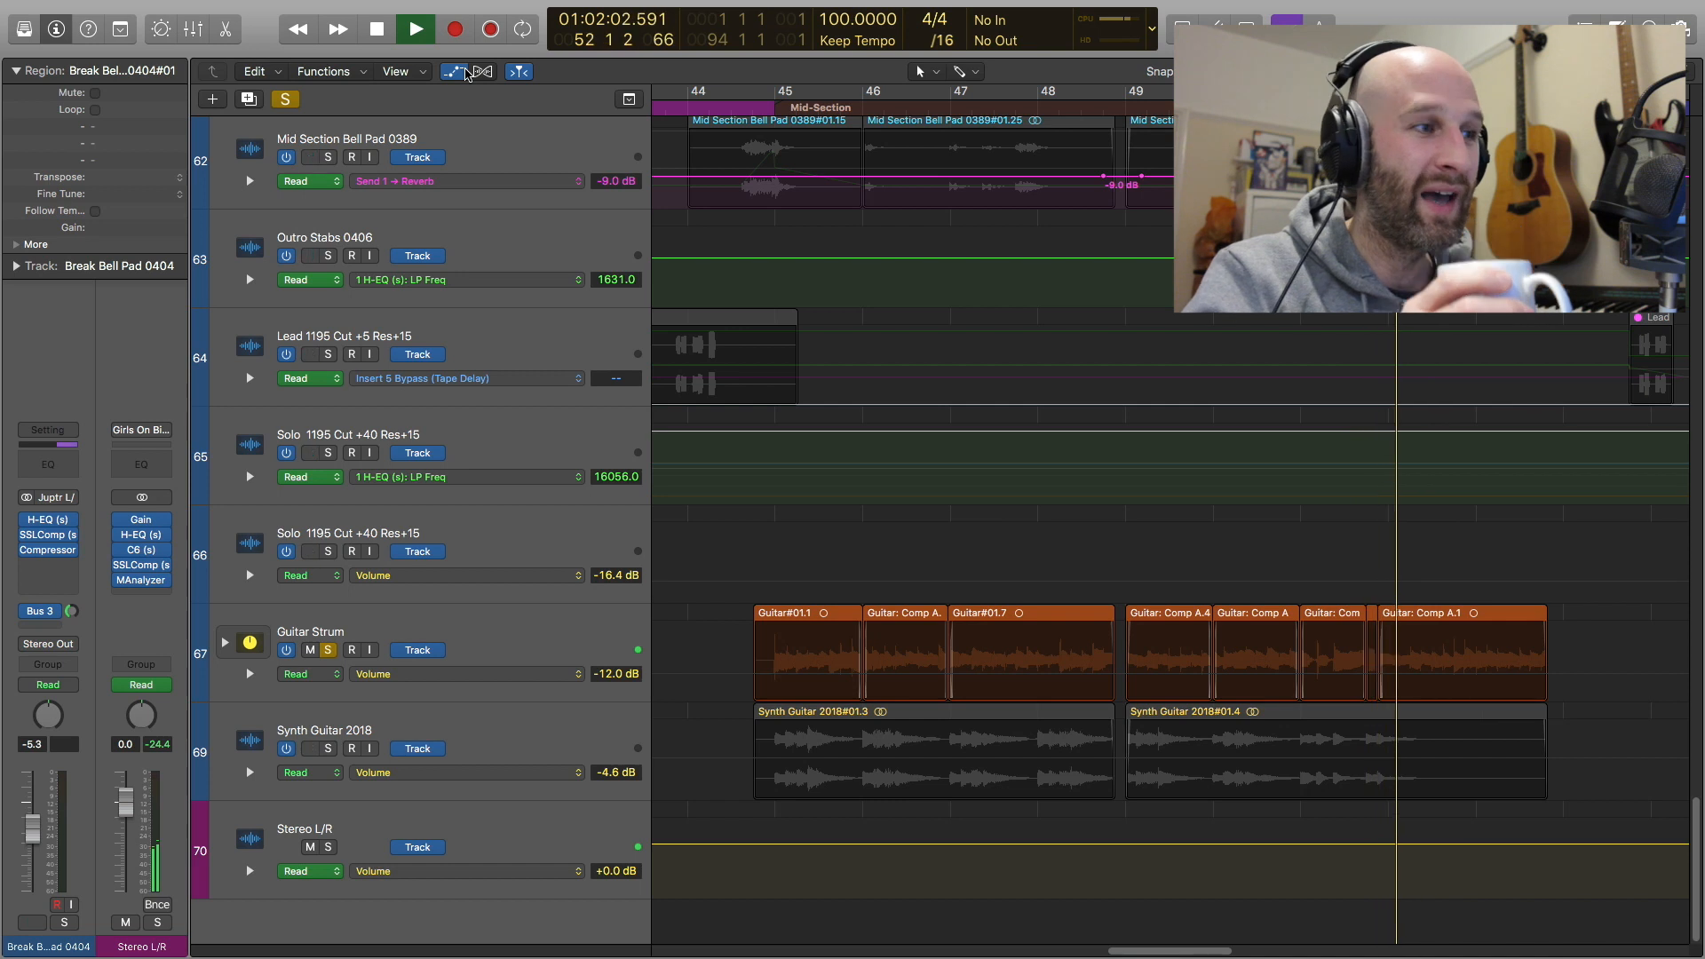
Stop playback, expand the Guitar Strum stack, and view the channel strips of its Guitar track and the stack itself
key(space)
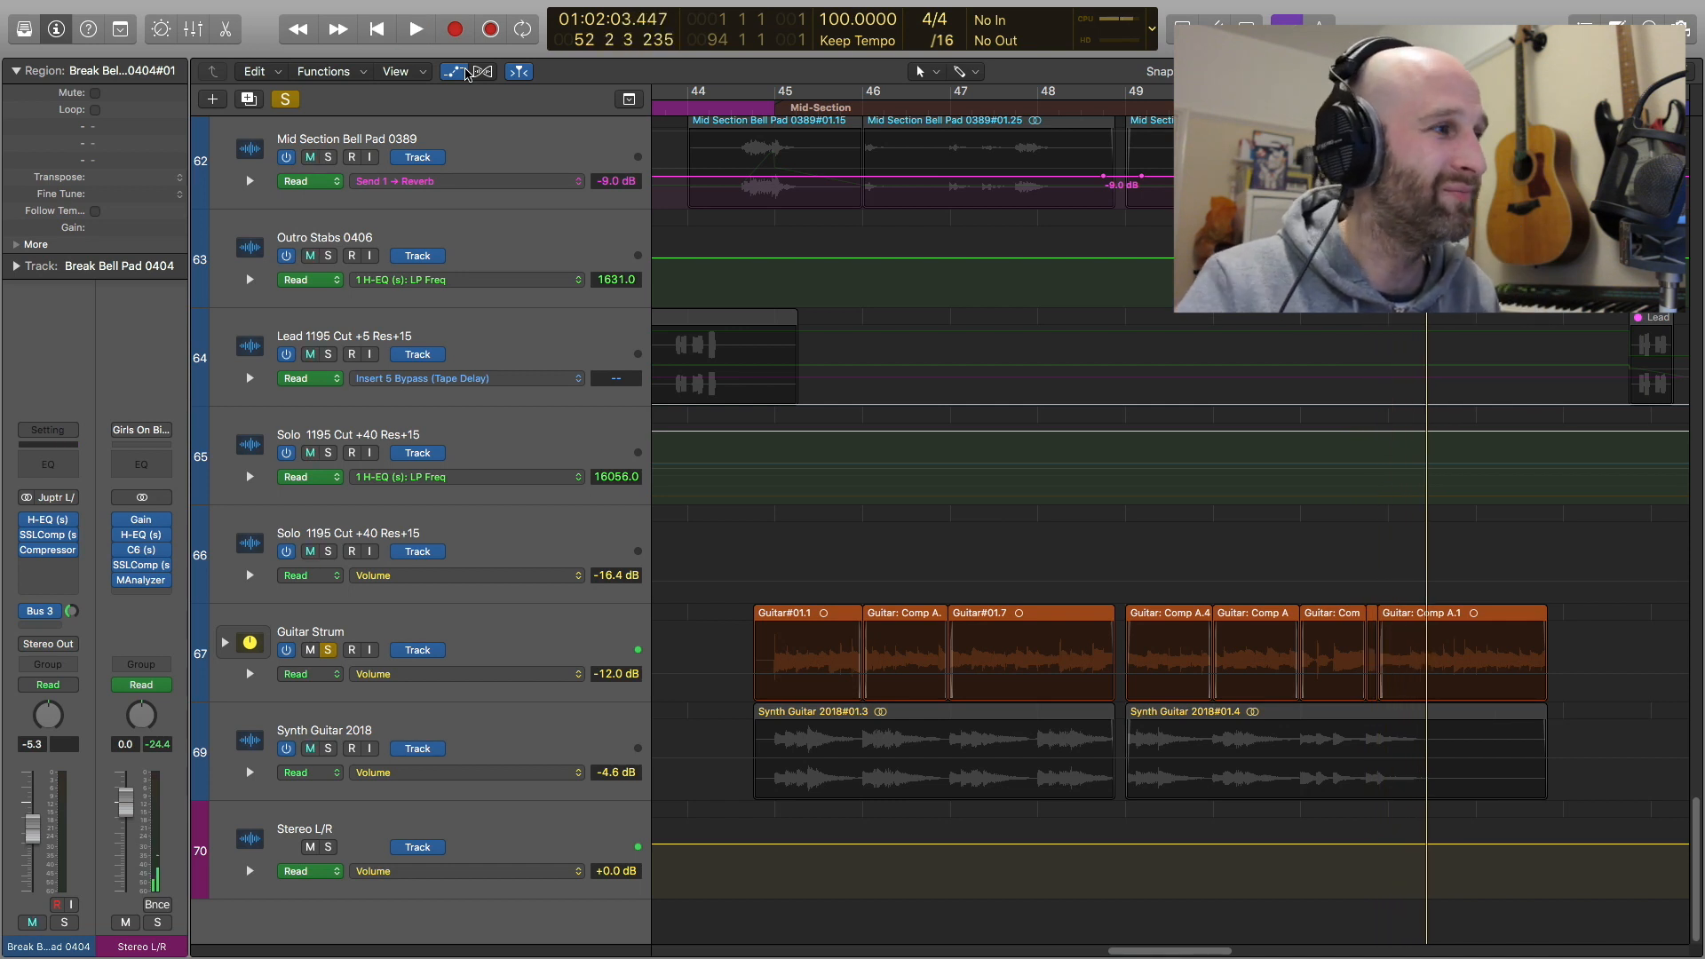
click(471, 634)
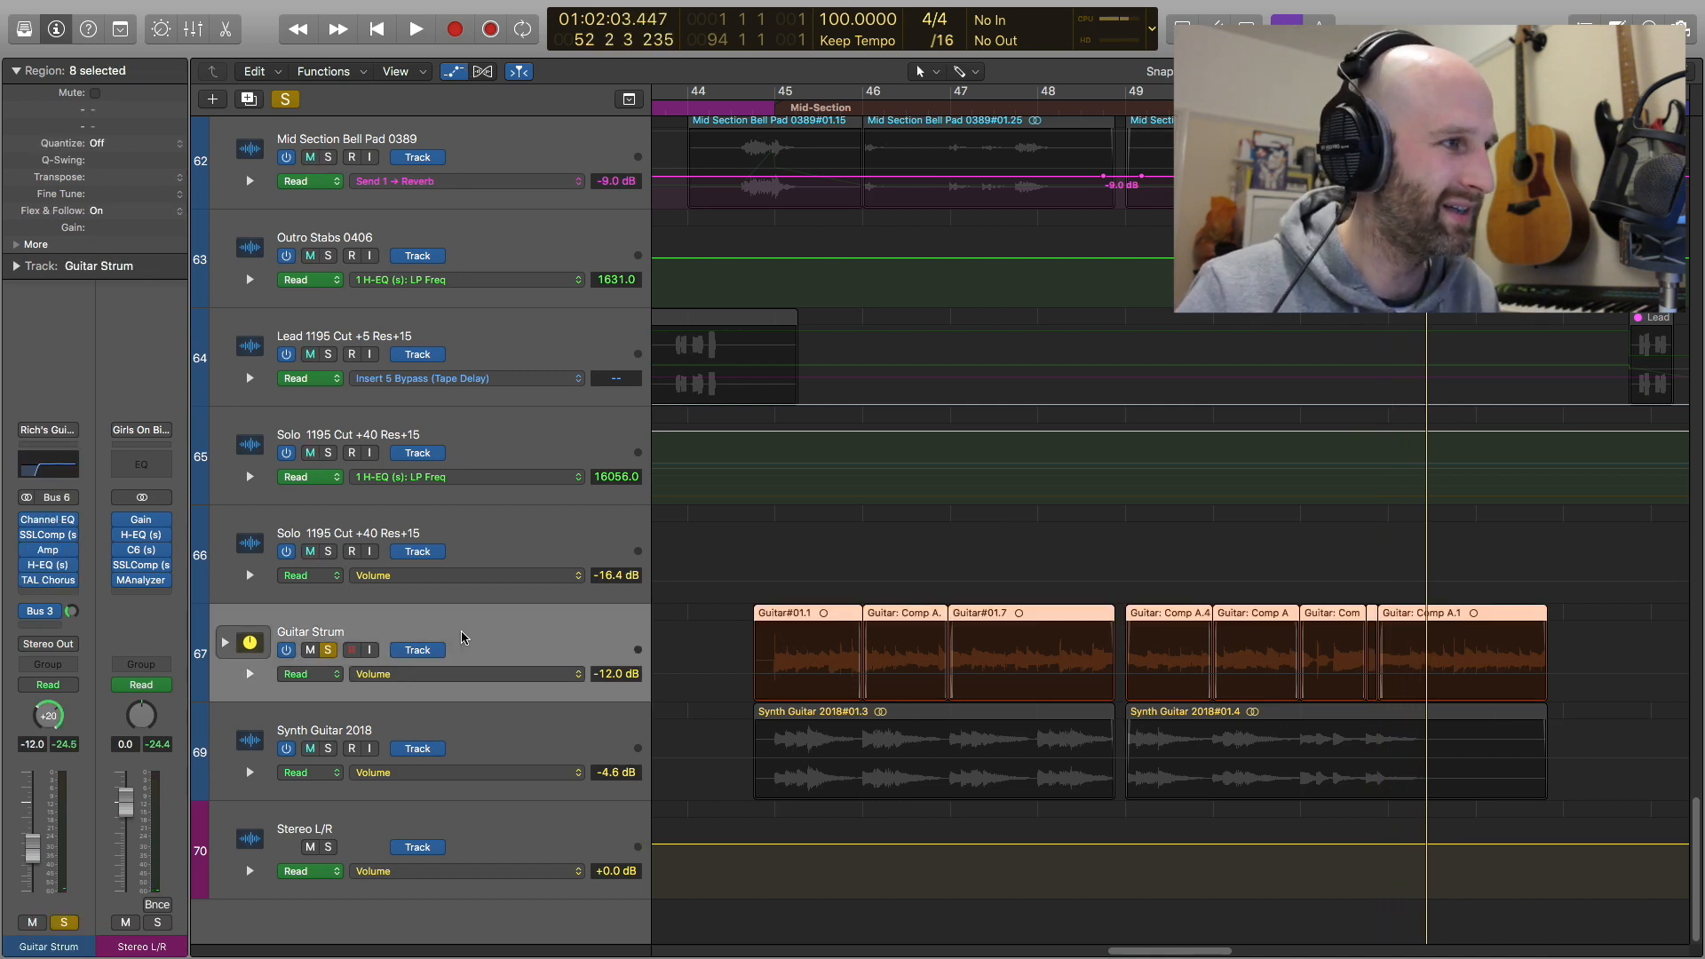
click(228, 643)
scroll(571, 643, down, 2)
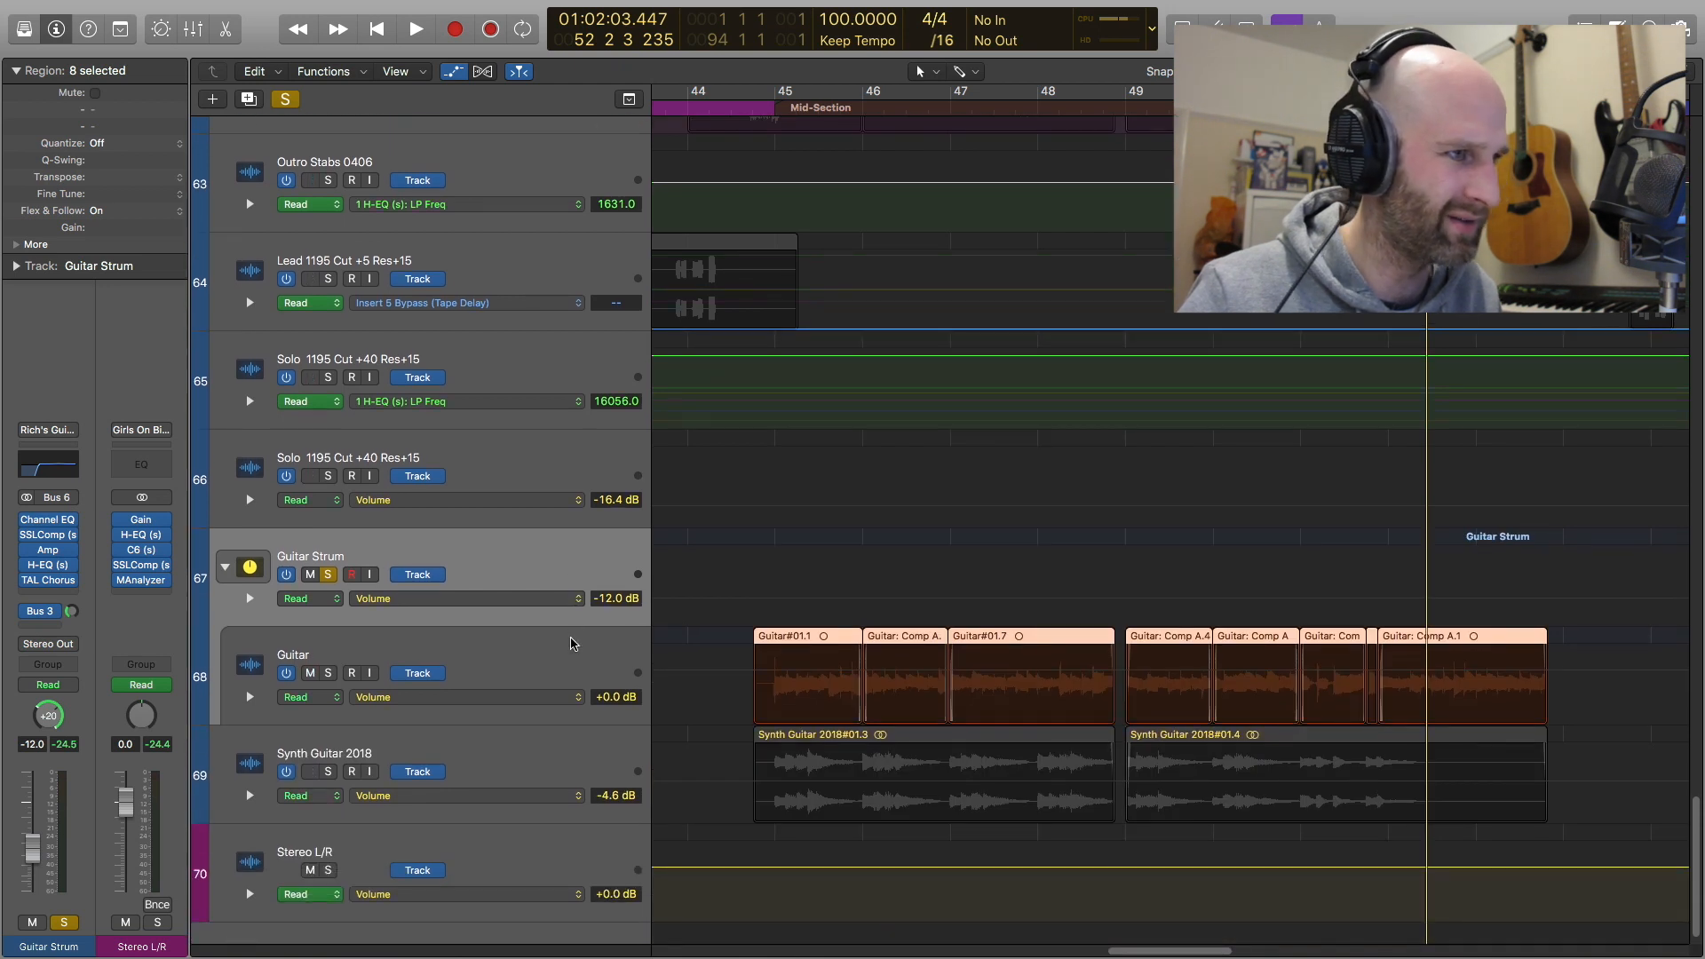
click(571, 643)
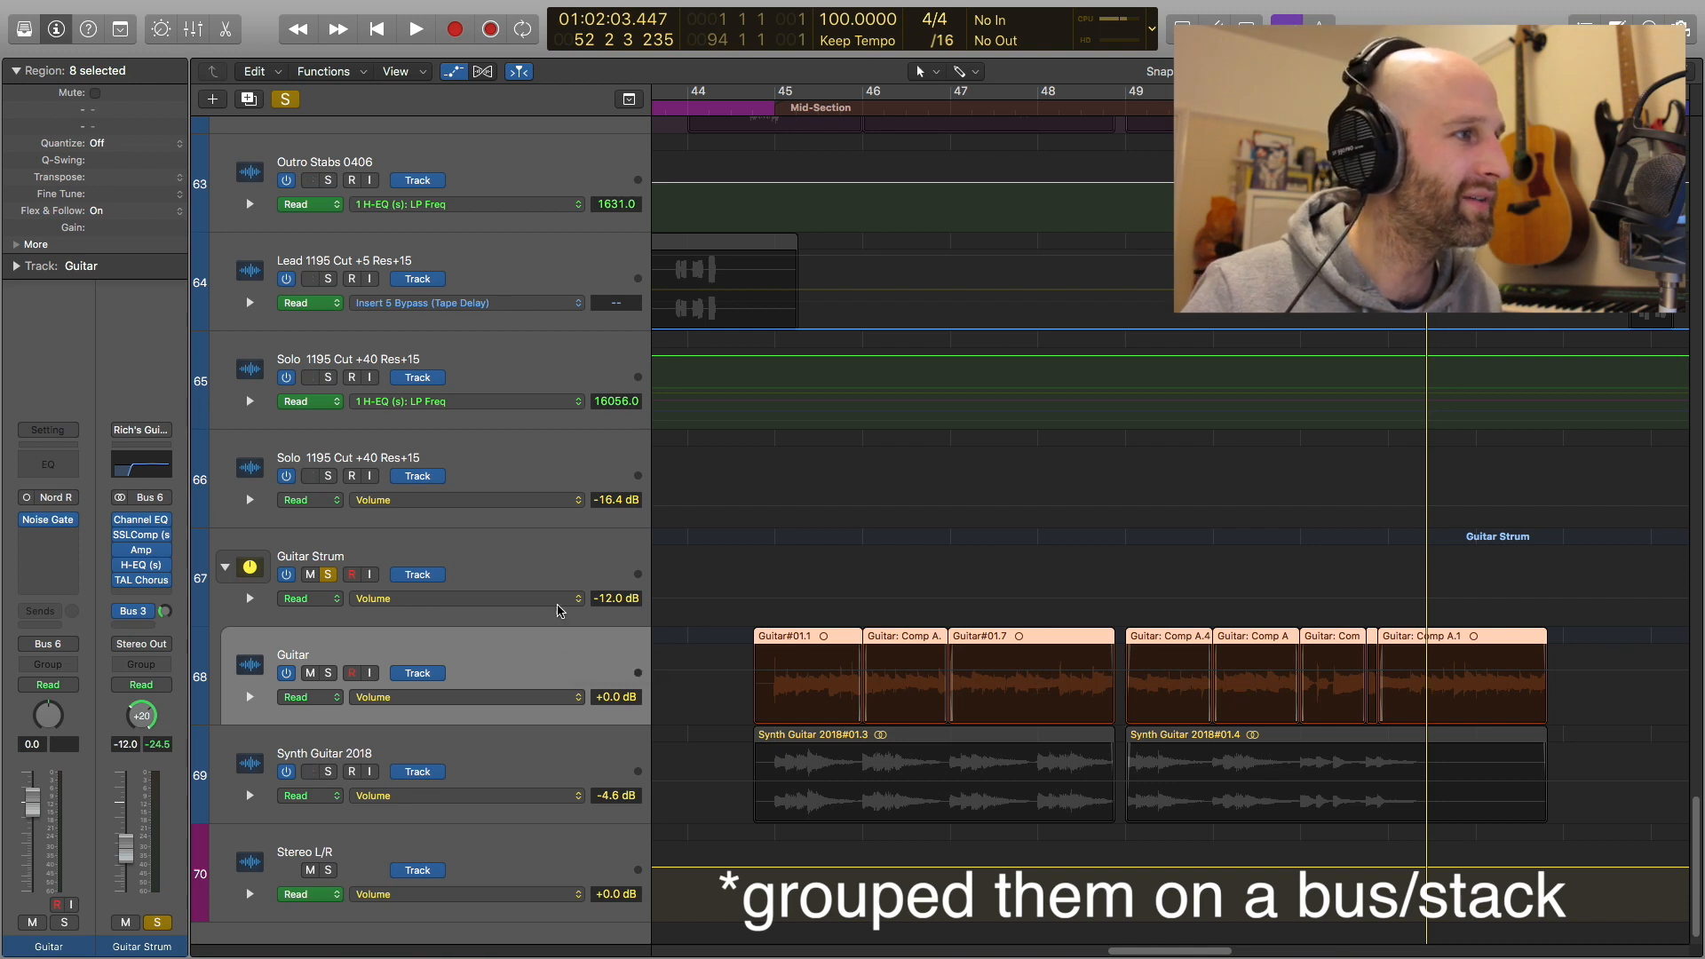
click(553, 573)
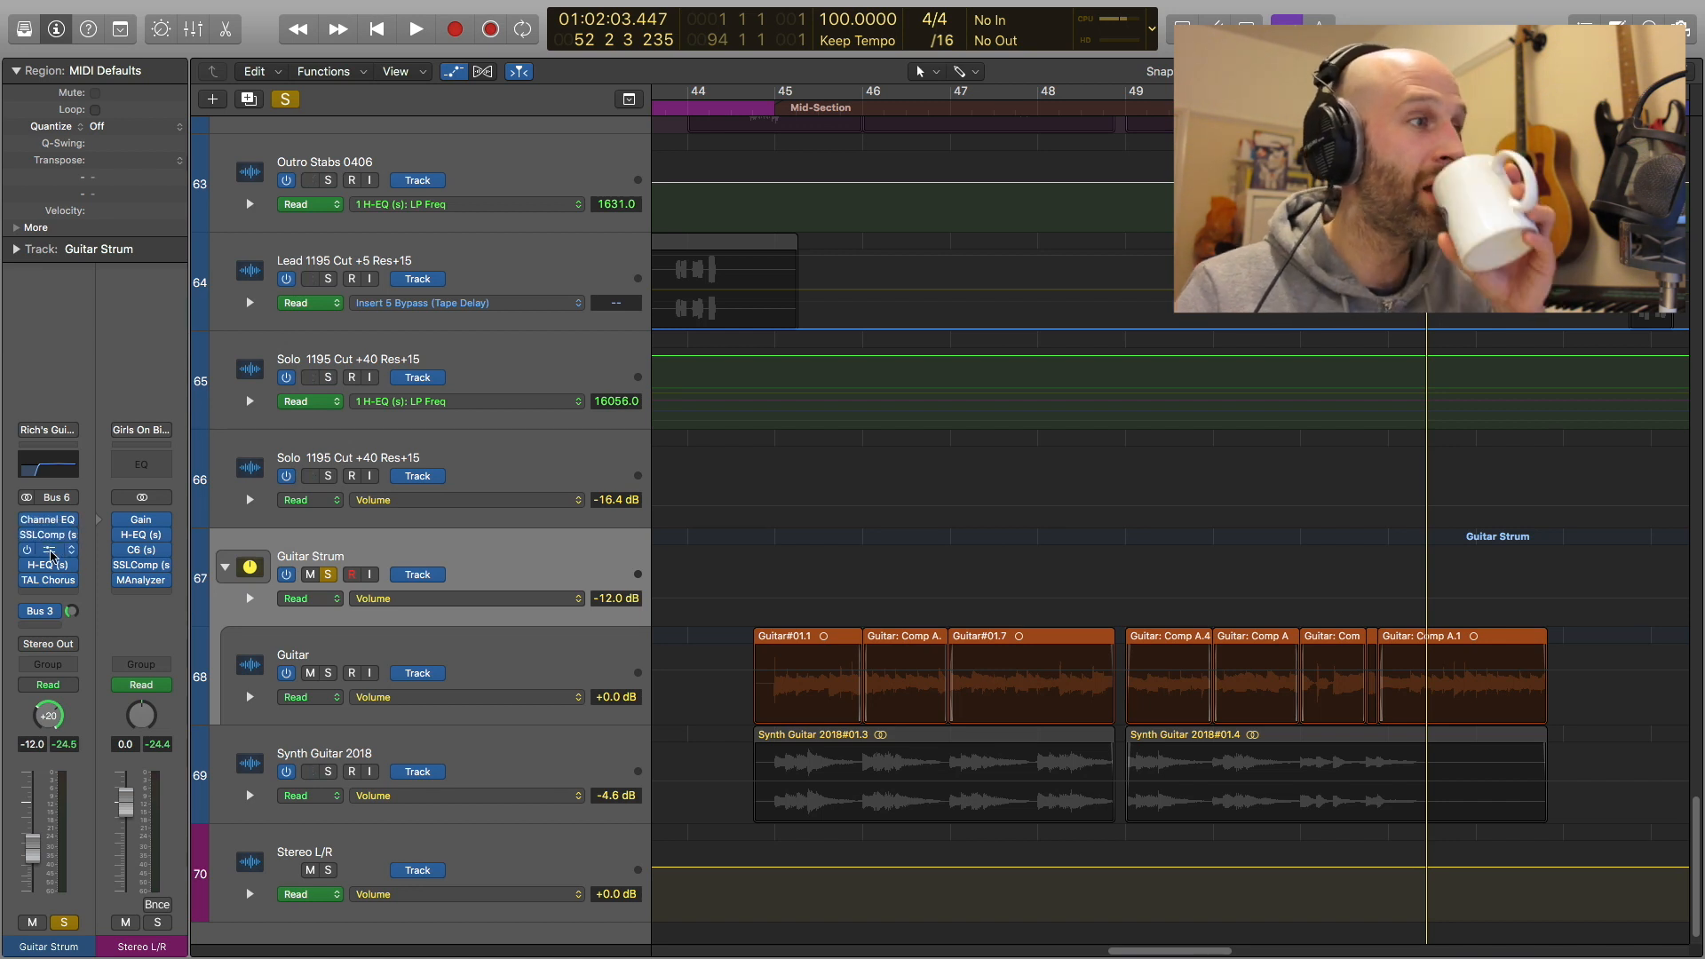
View the Amp Designer settings on Guitar Strum, close them, and play the soloed strum part from bar 45
click(50, 554)
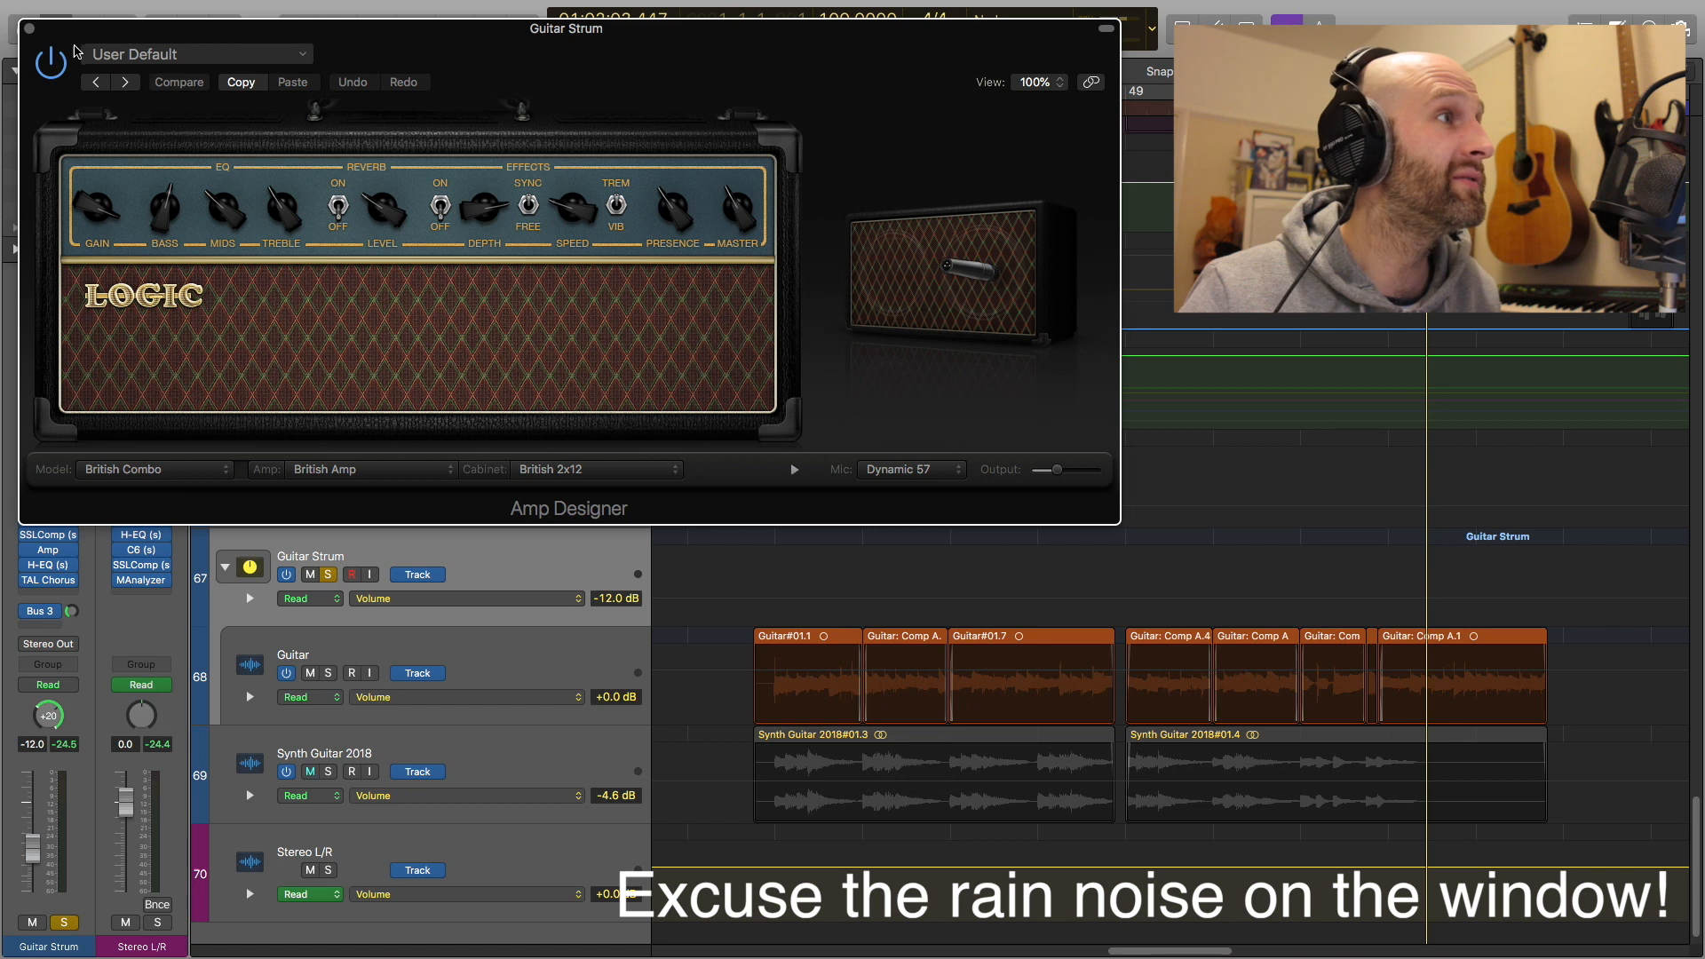
click(29, 29)
scroll(870, 703, down, 1)
key(space)
key(space)
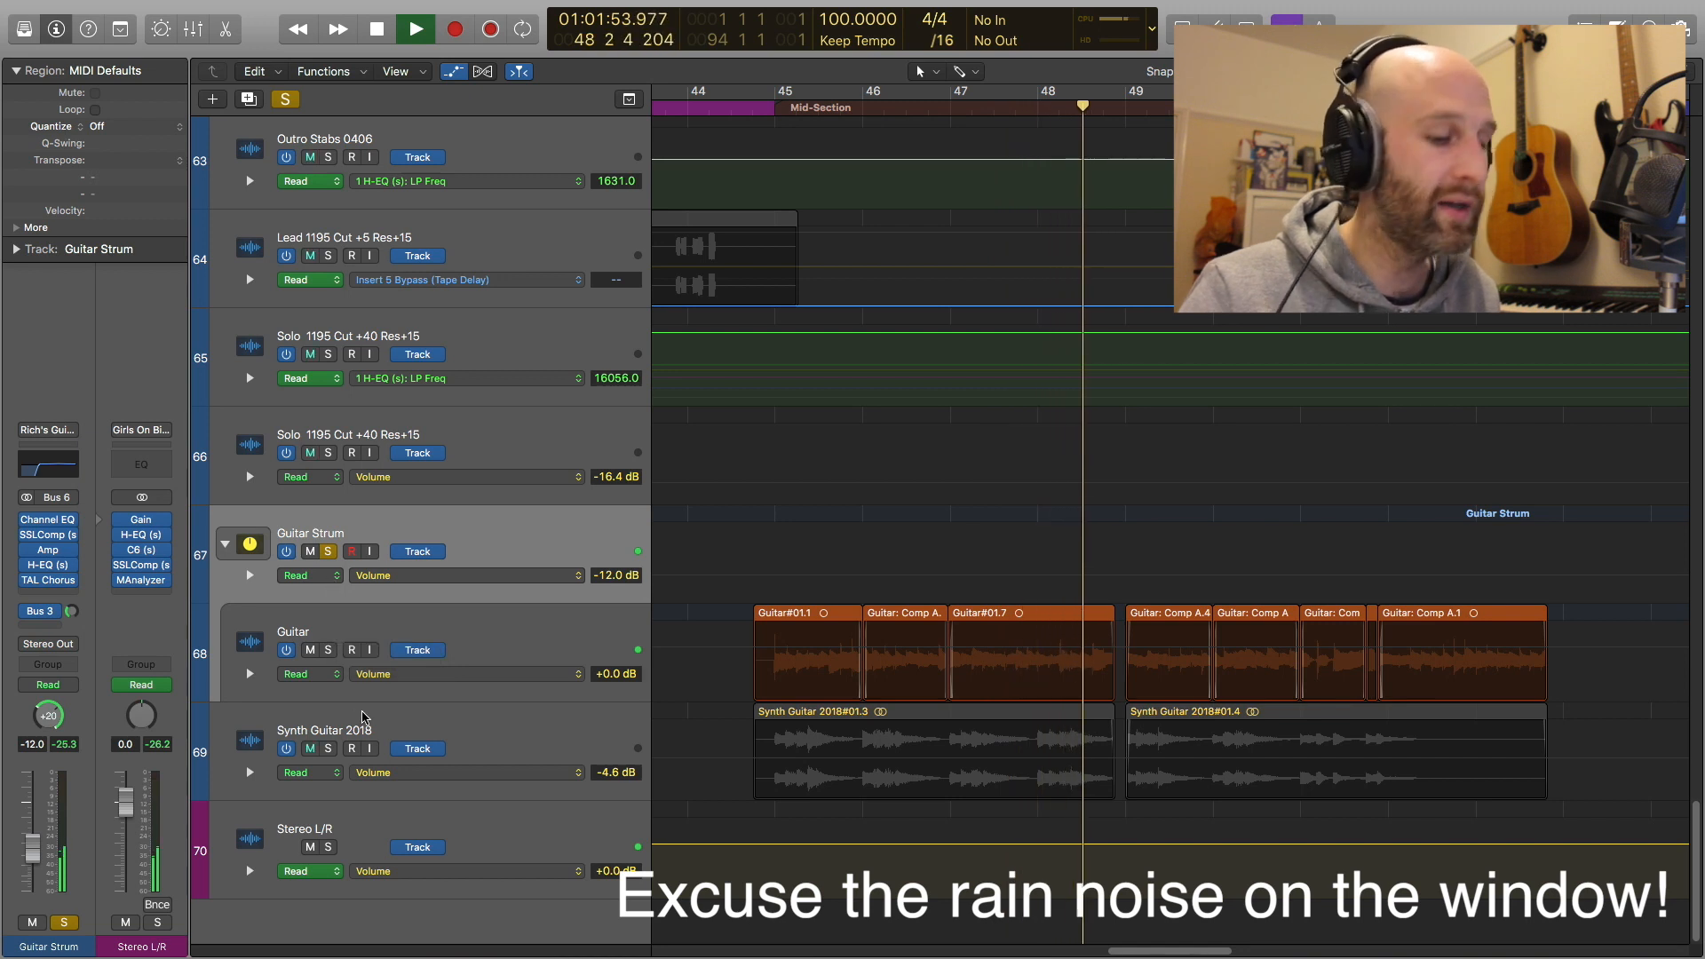
key(space)
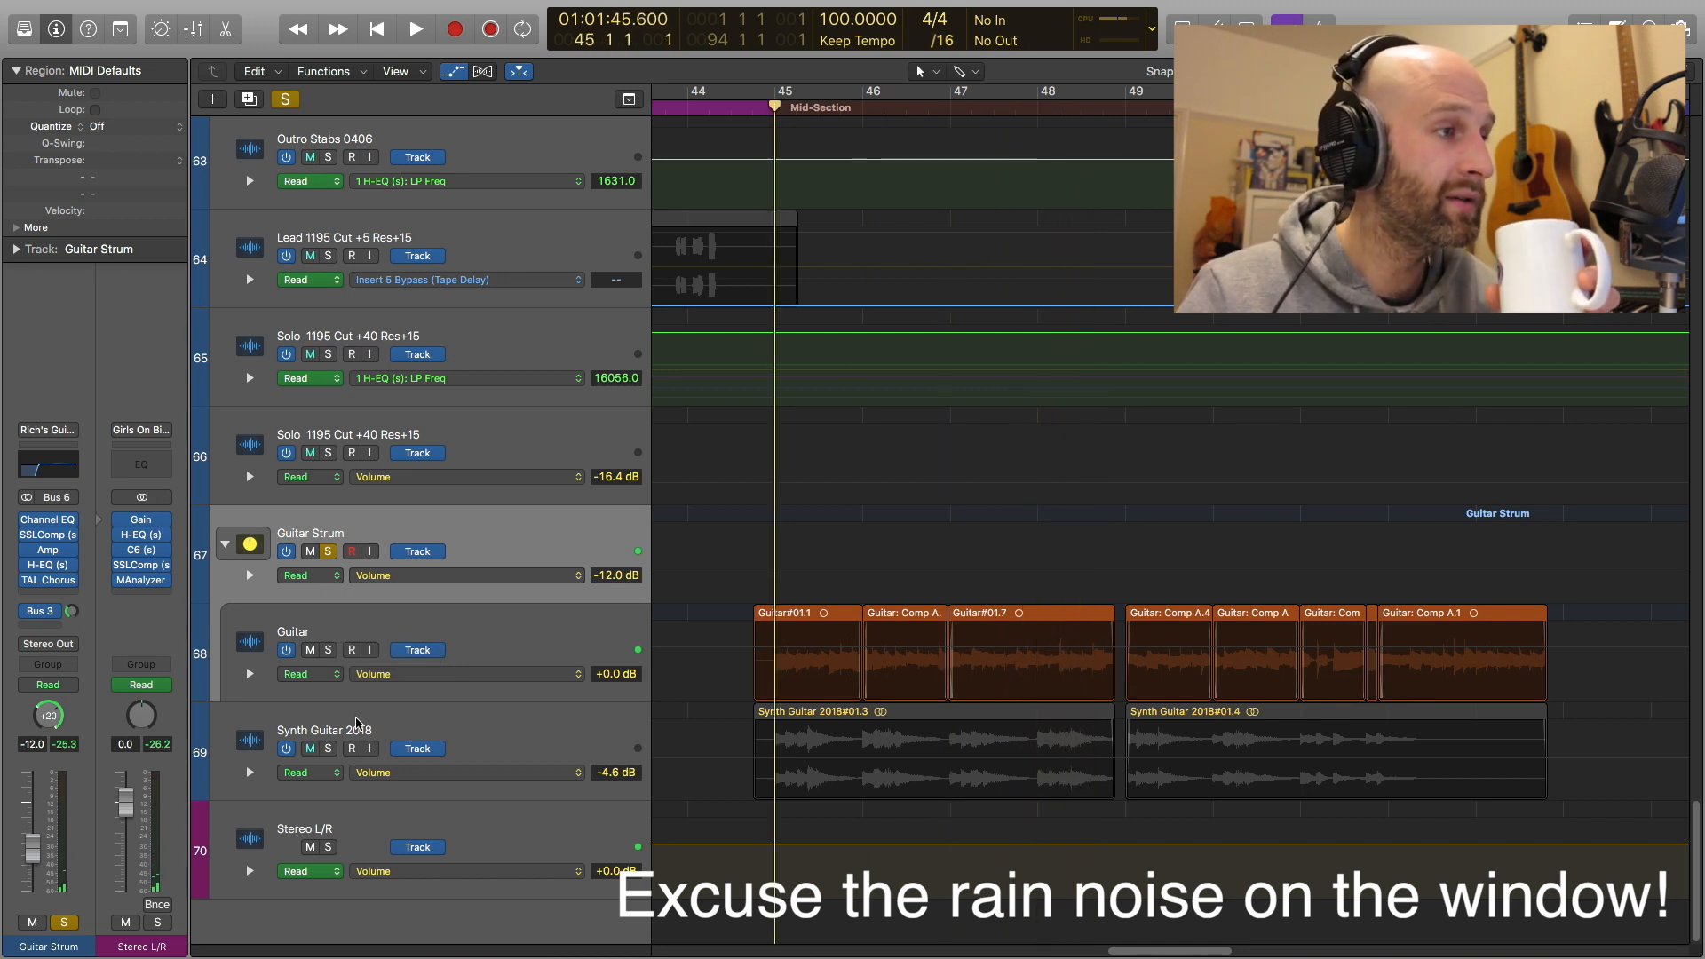
Add Synth Guitar 2018 to the solo, play both guitars from bar 45, clear the solos into the Breakdown, and stop
click(328, 748)
key(space)
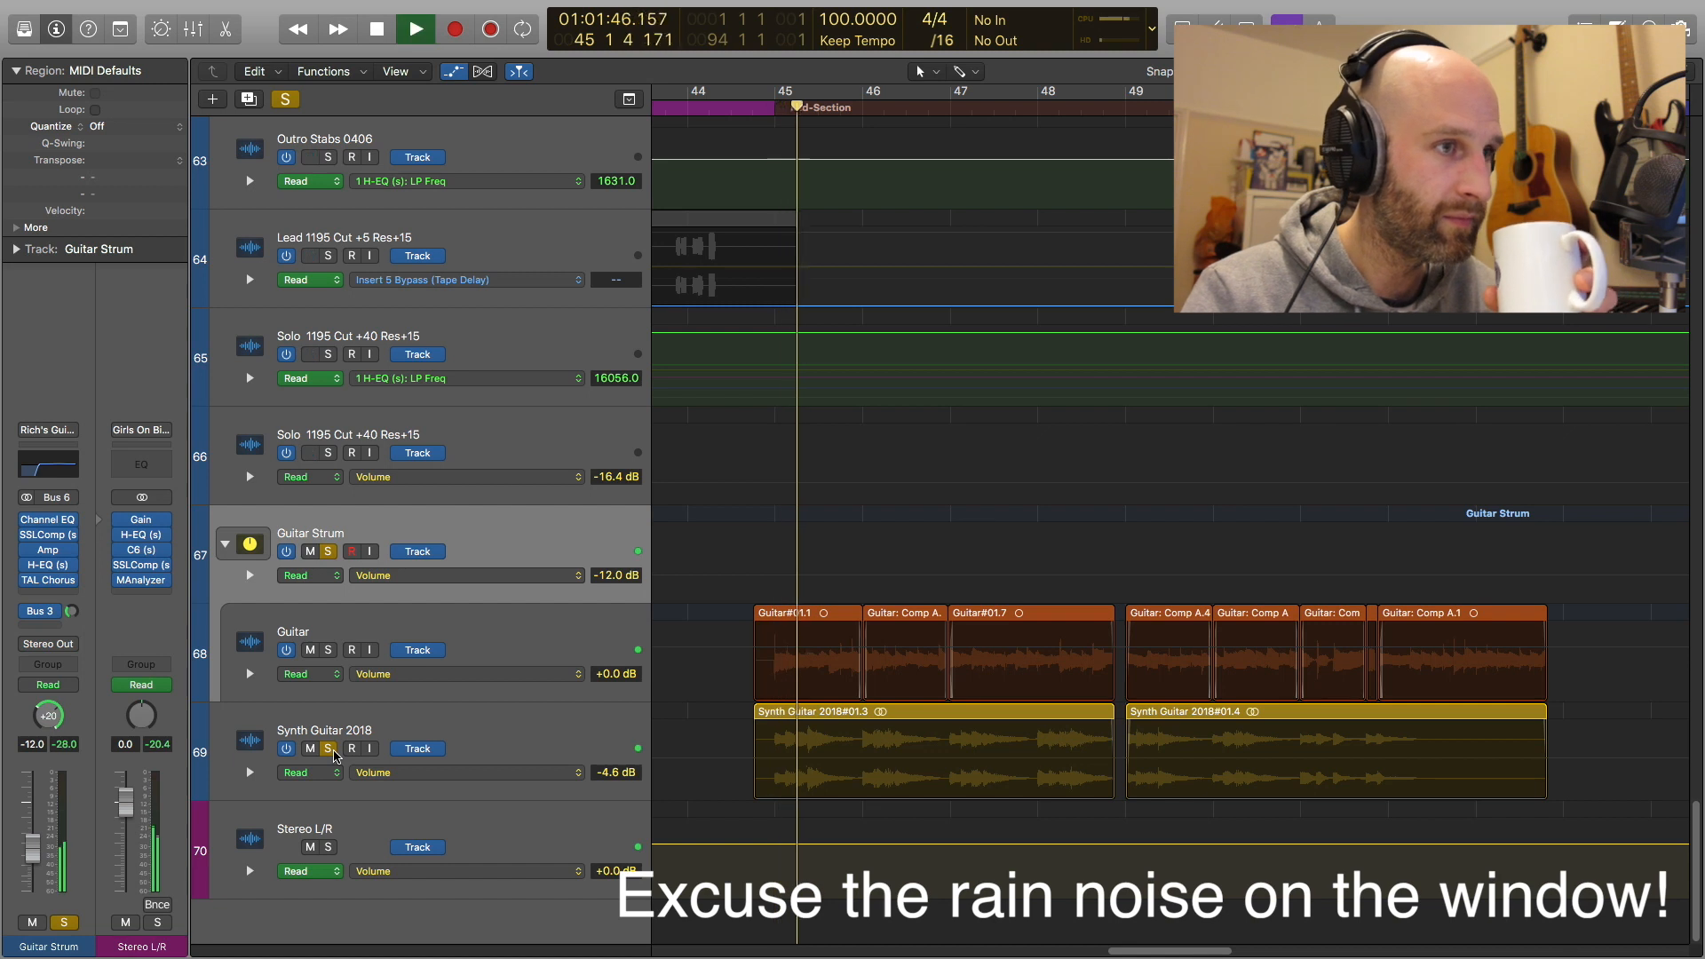
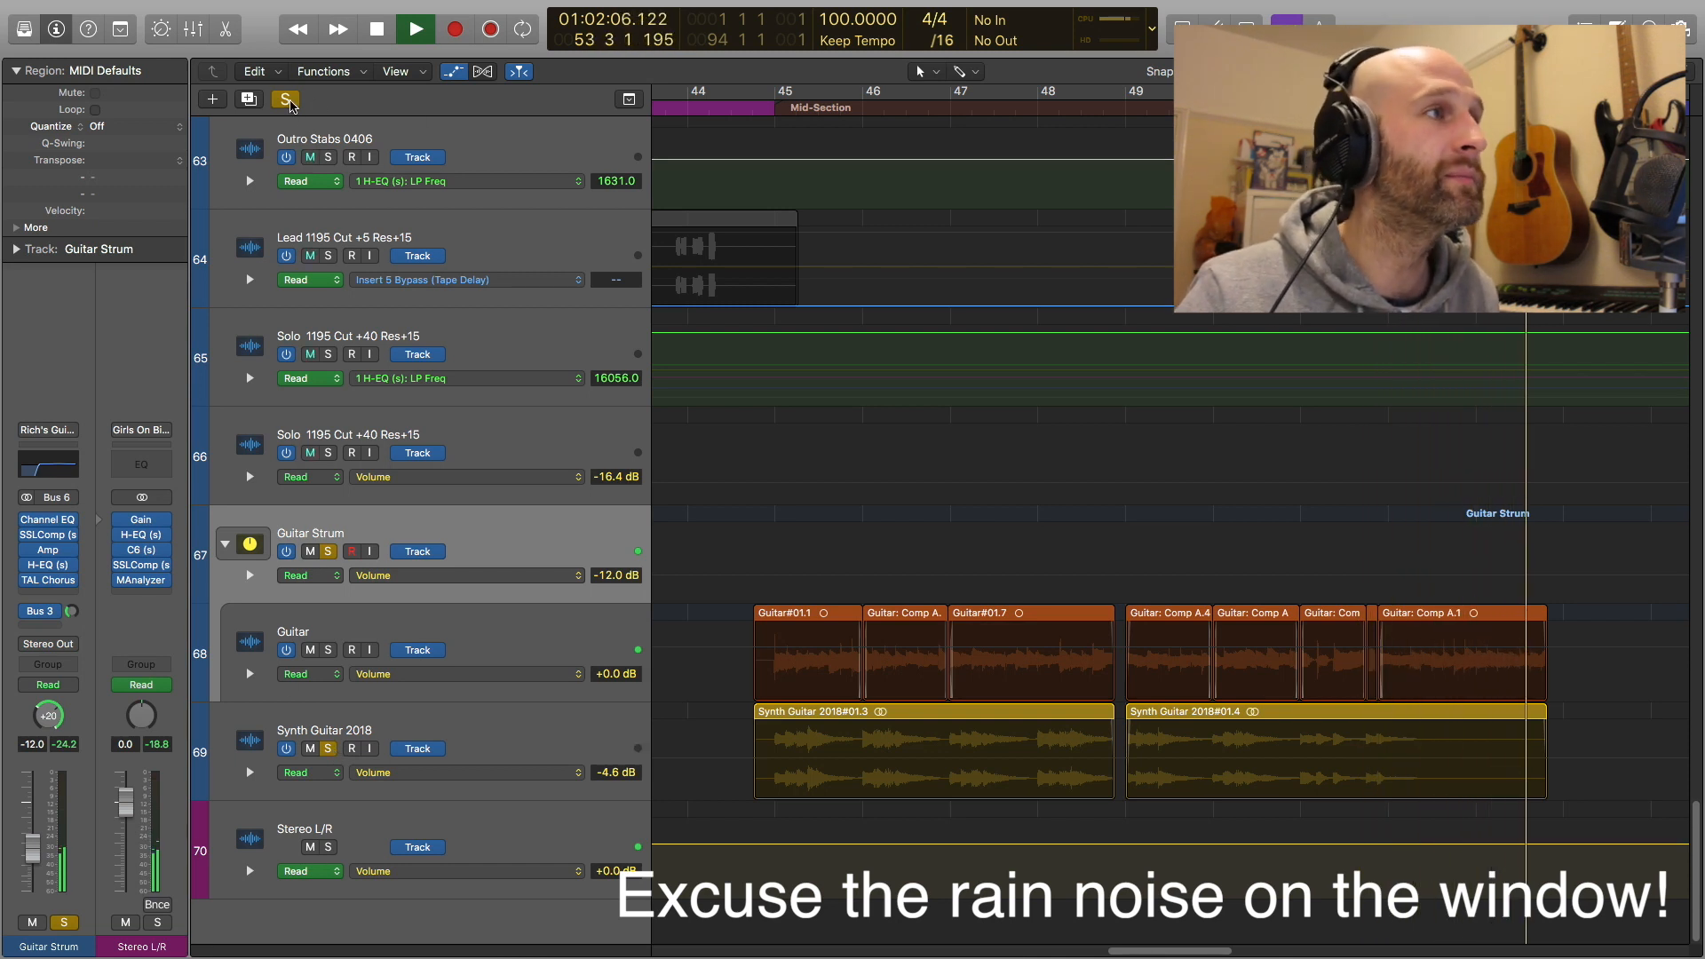
click(286, 99)
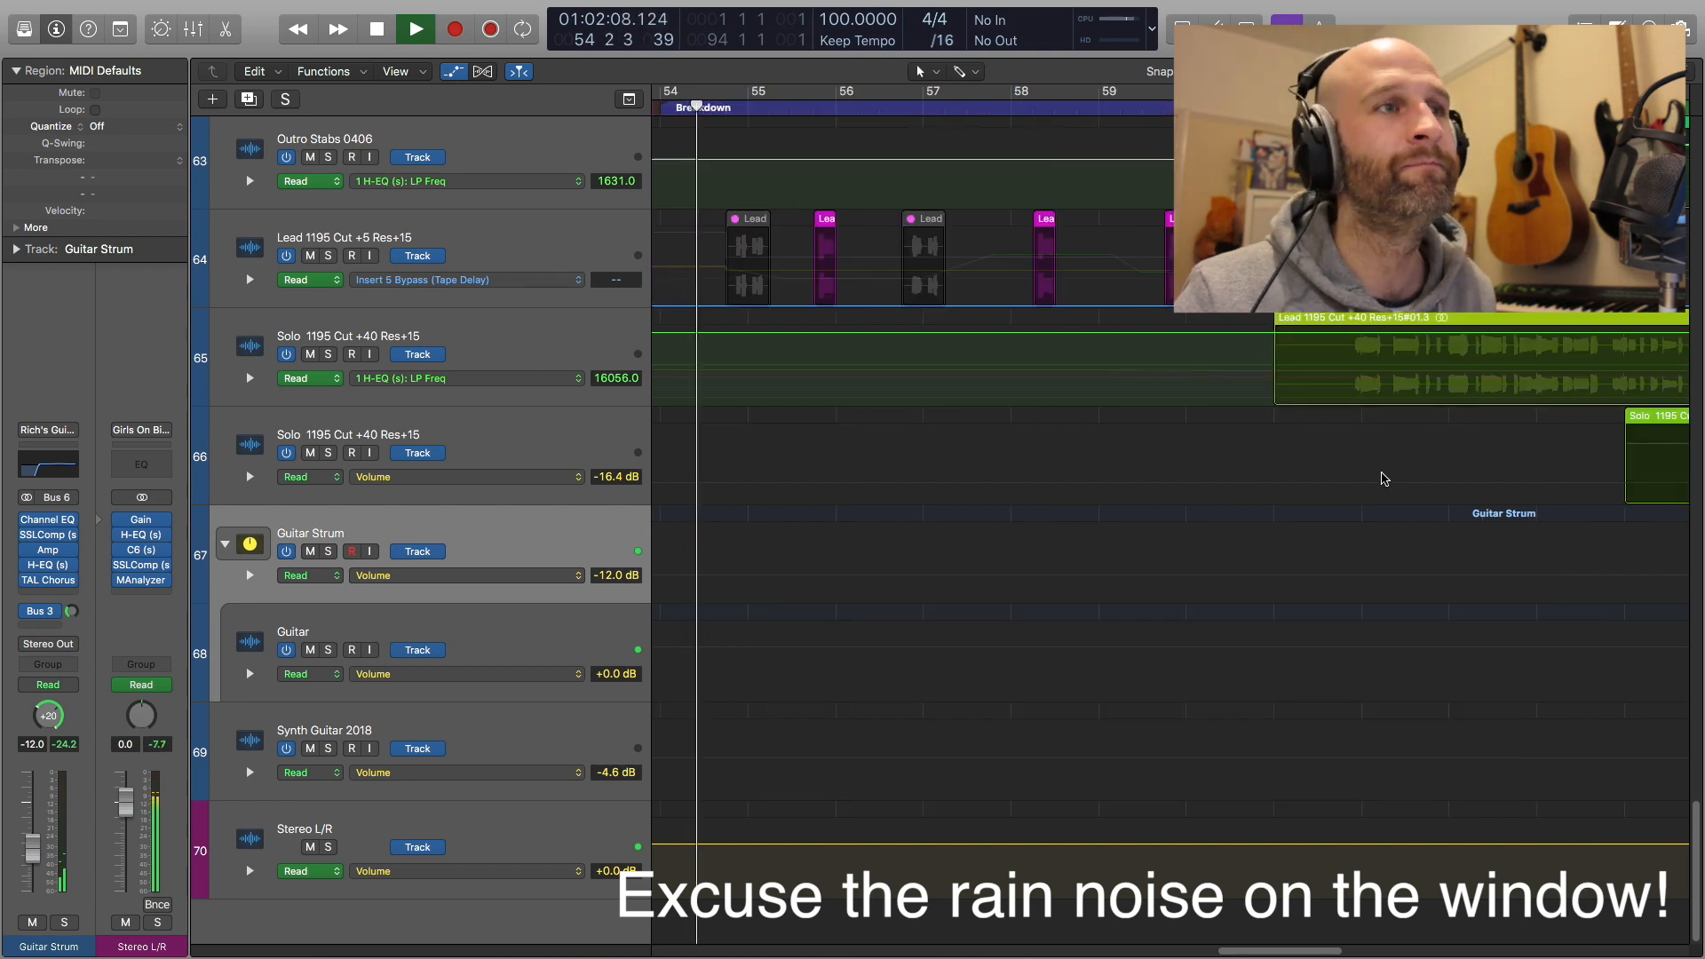
key(z)
key(space)
Solo Mid Section Bell Pad 0409 and Mid Section Bell Pad 0389 and play them from bar 44
scroll(1240, 450, up, 5)
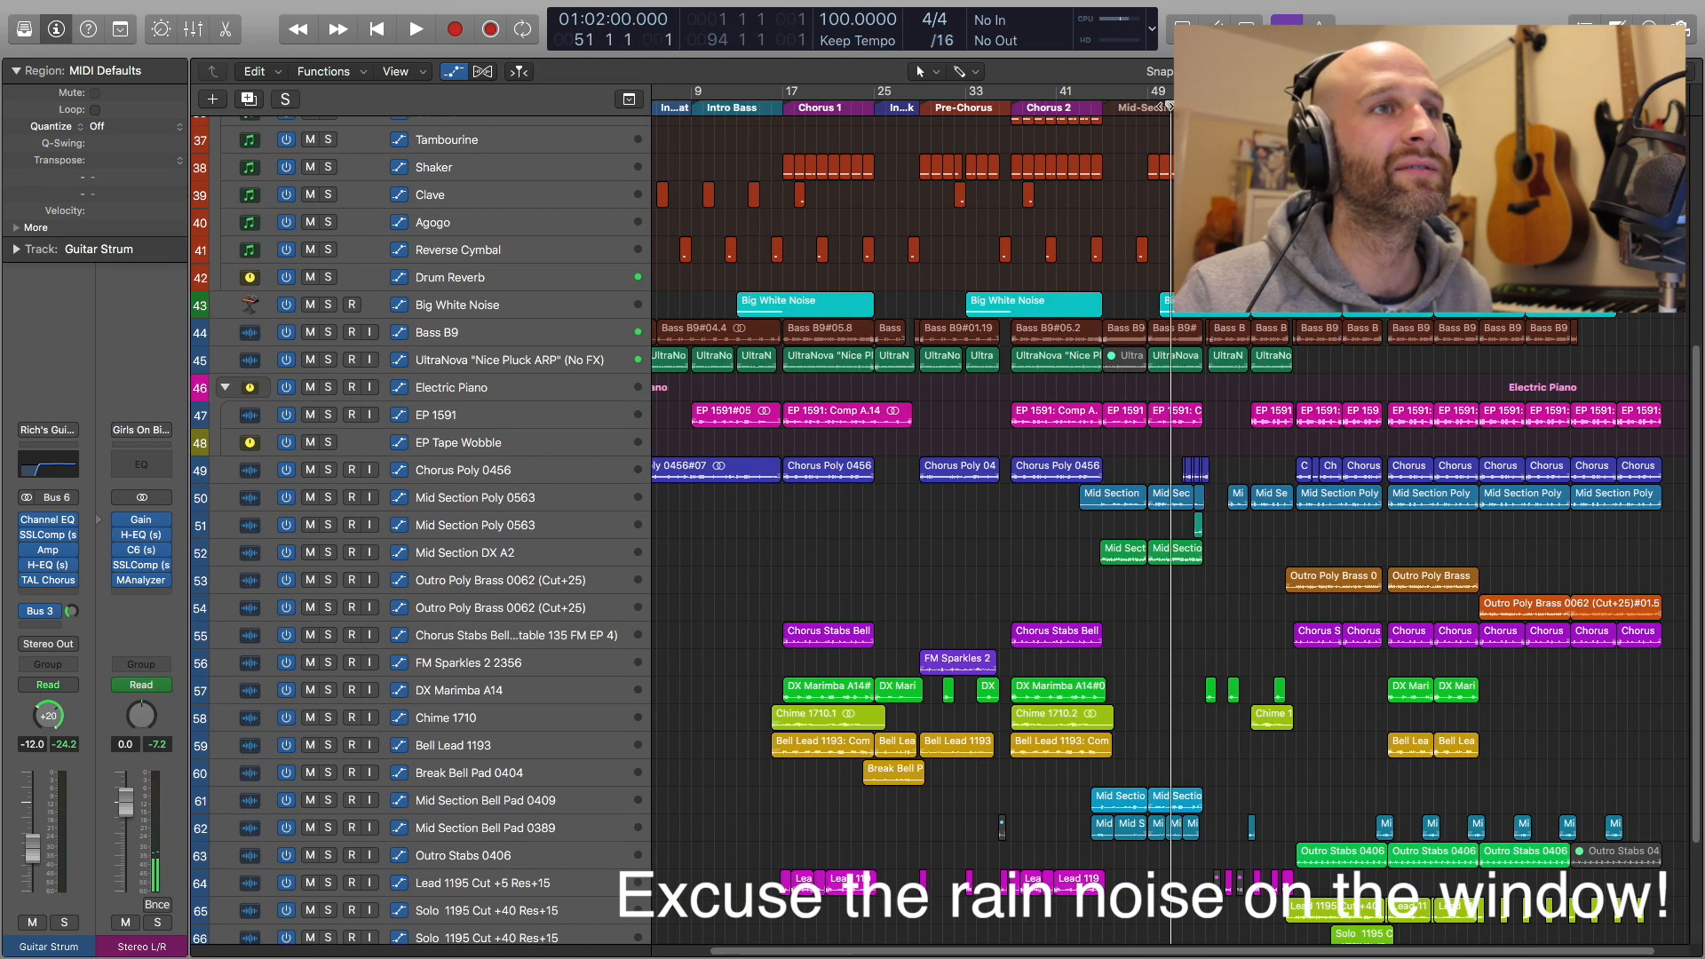
drag(1169, 105, 1104, 110)
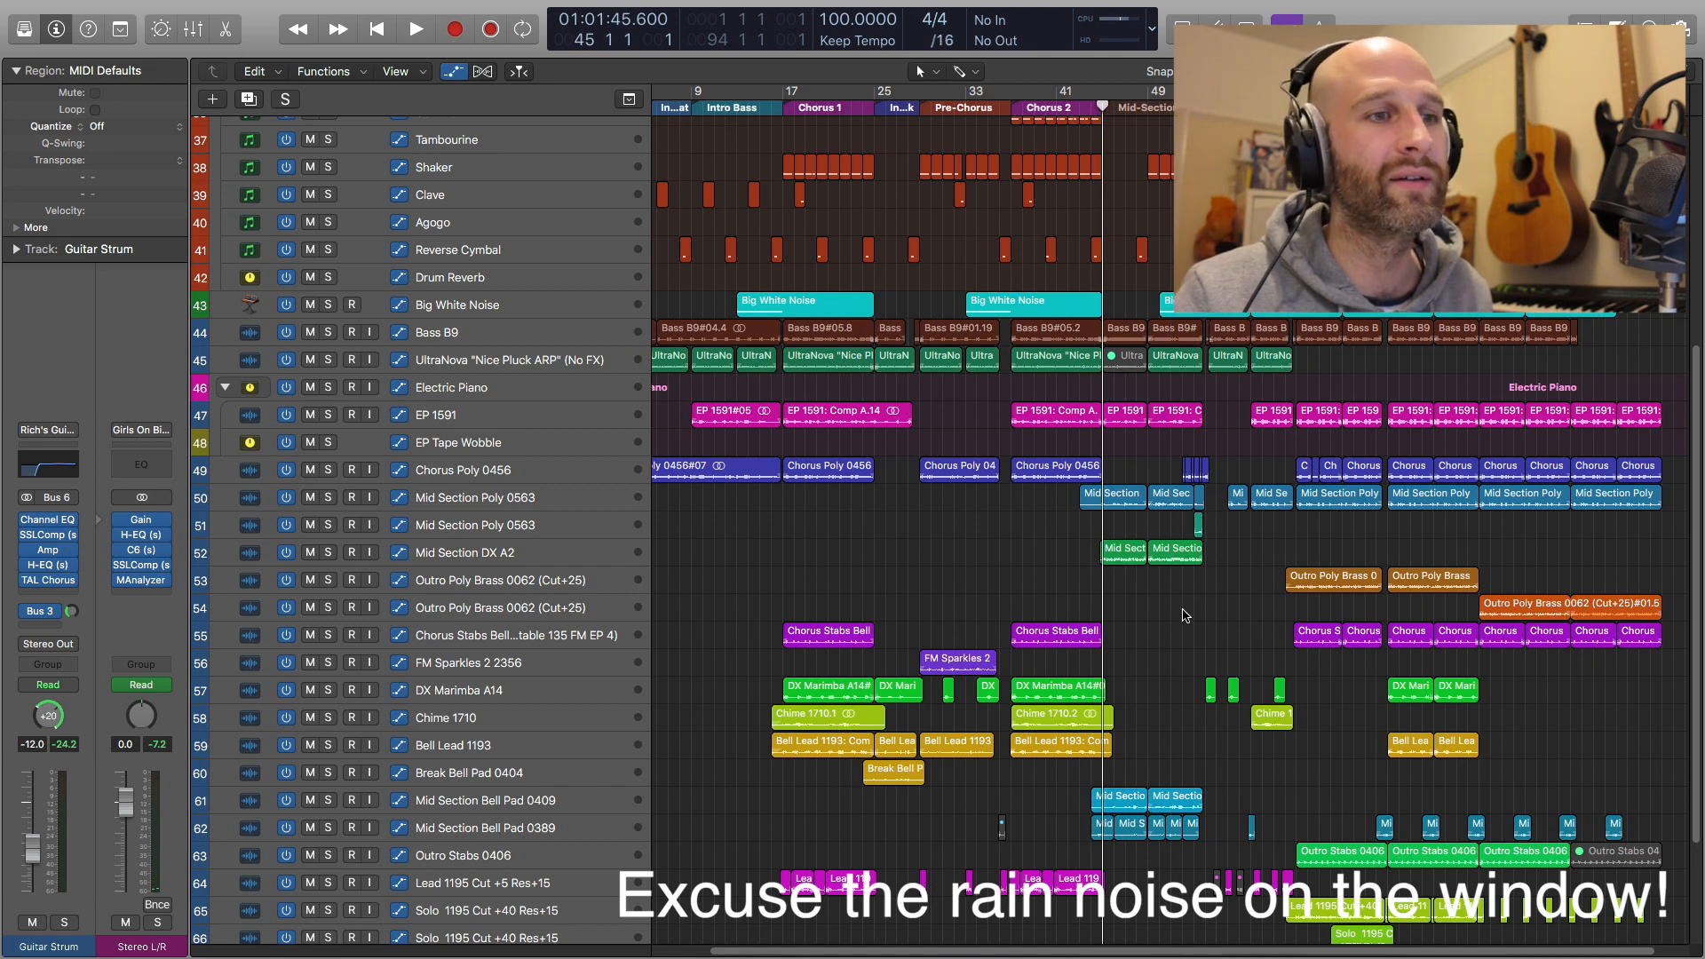
scroll(1185, 615, down, 5)
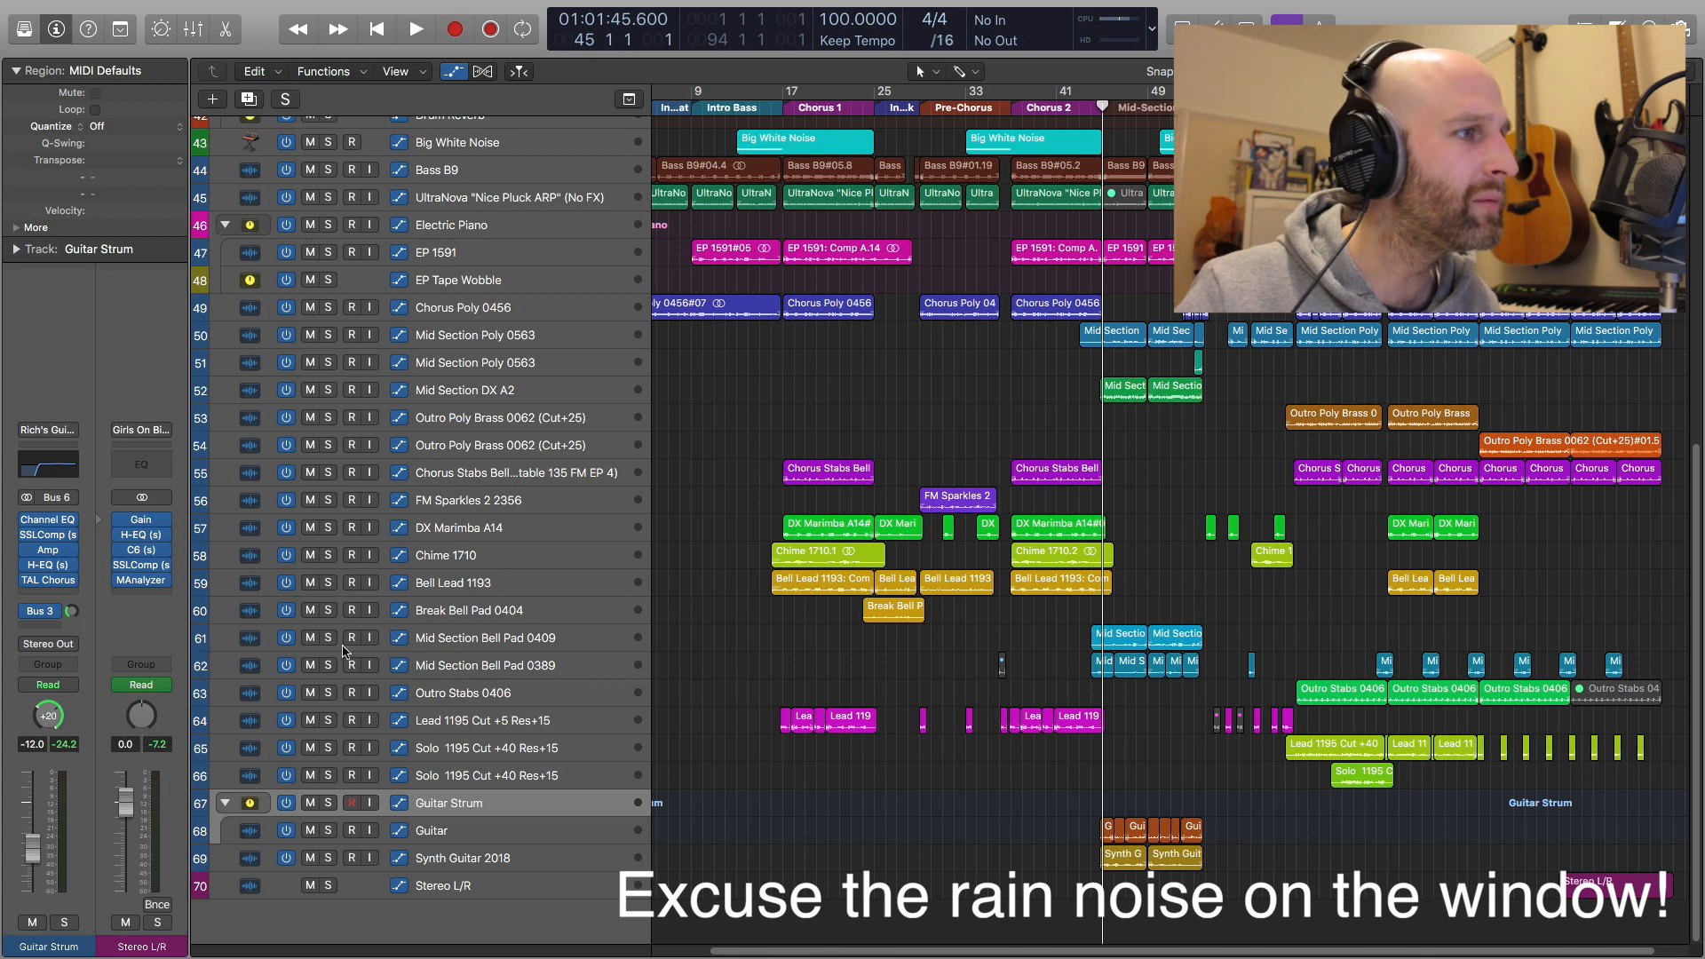
drag(328, 638, 330, 668)
scroll(1328, 682, up, 5)
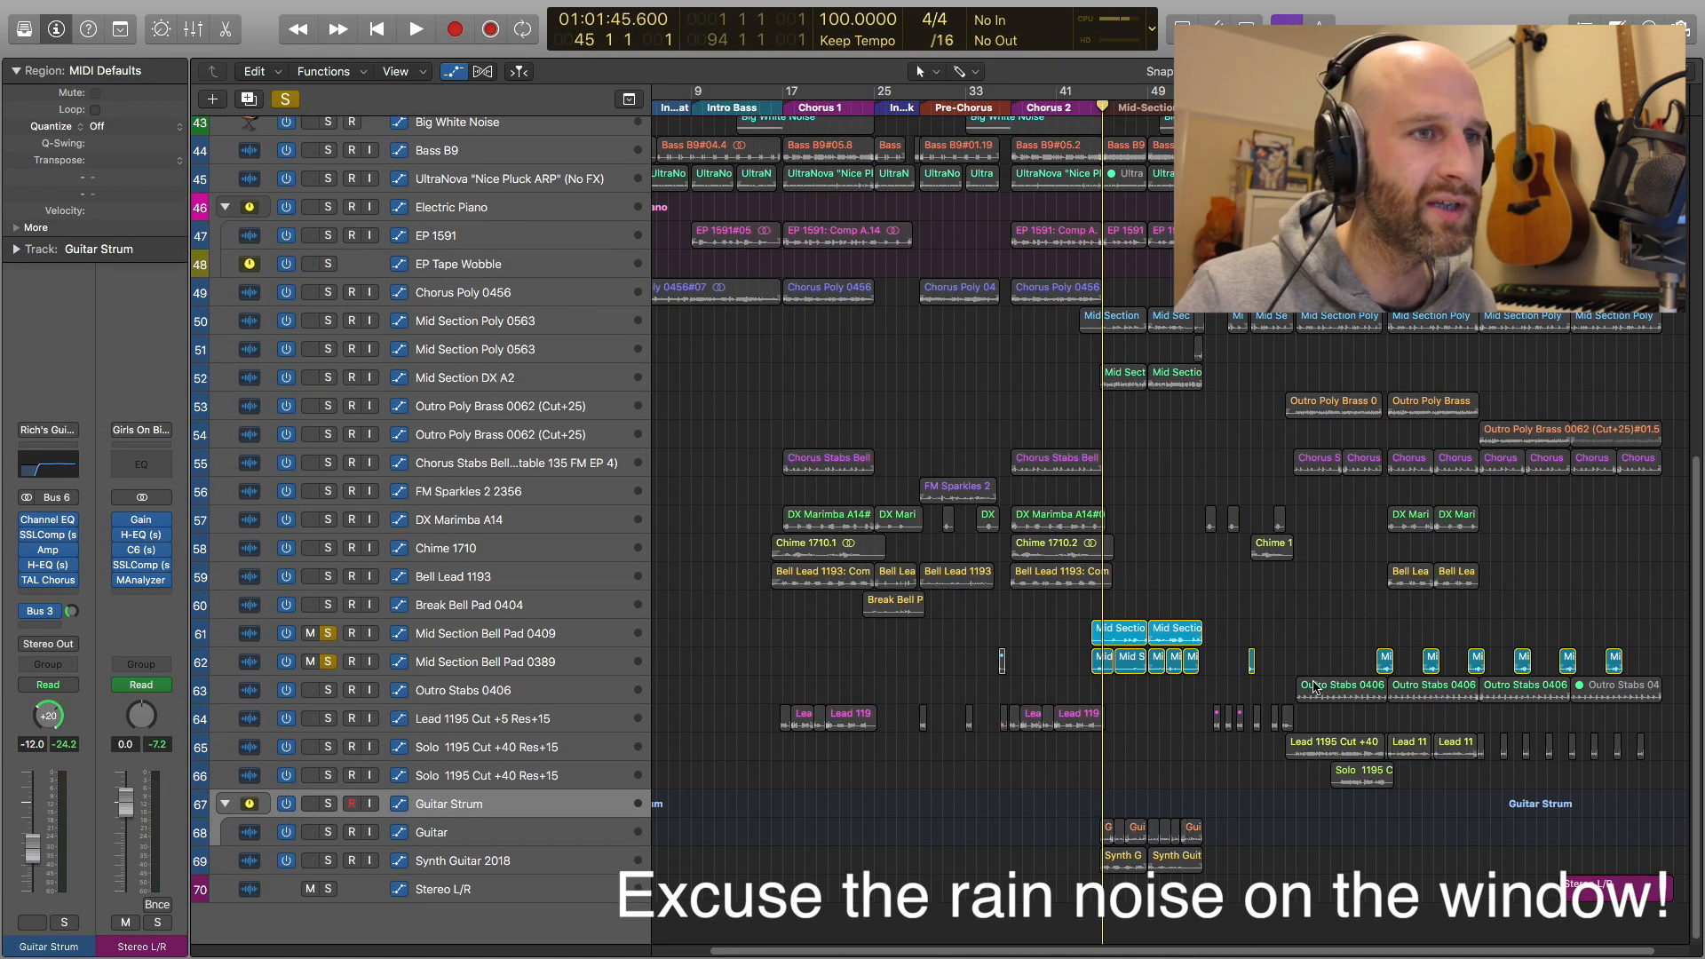
scroll(1303, 685, right, 8)
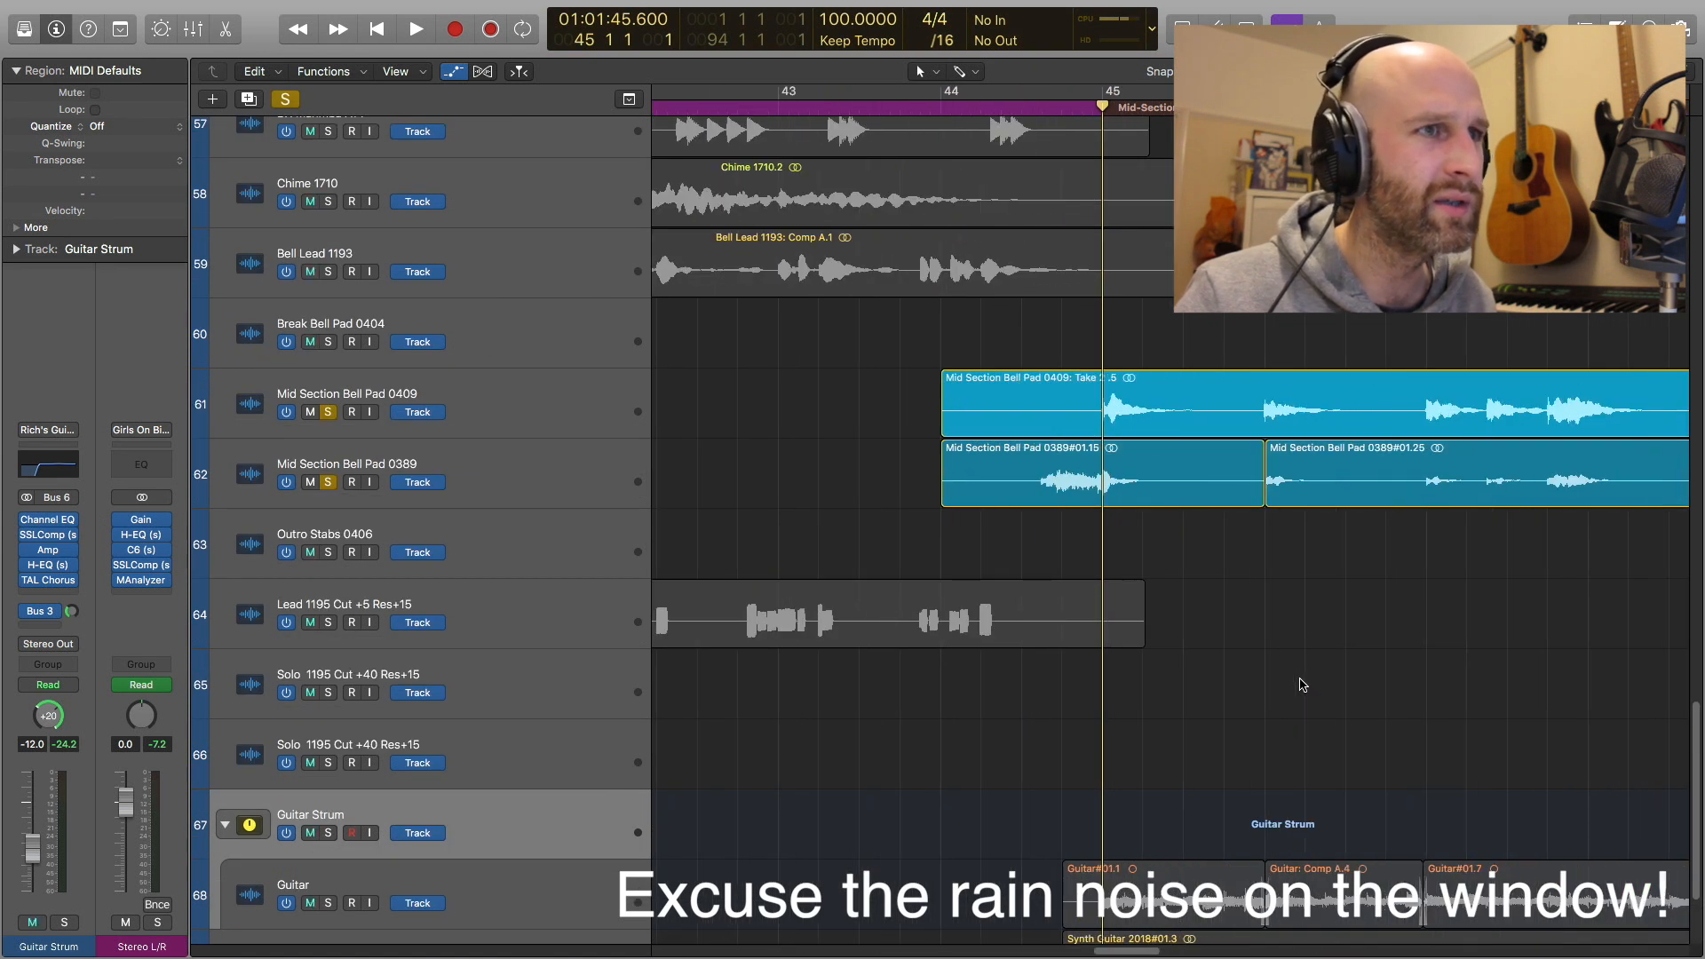
scroll(1303, 684, left, 4)
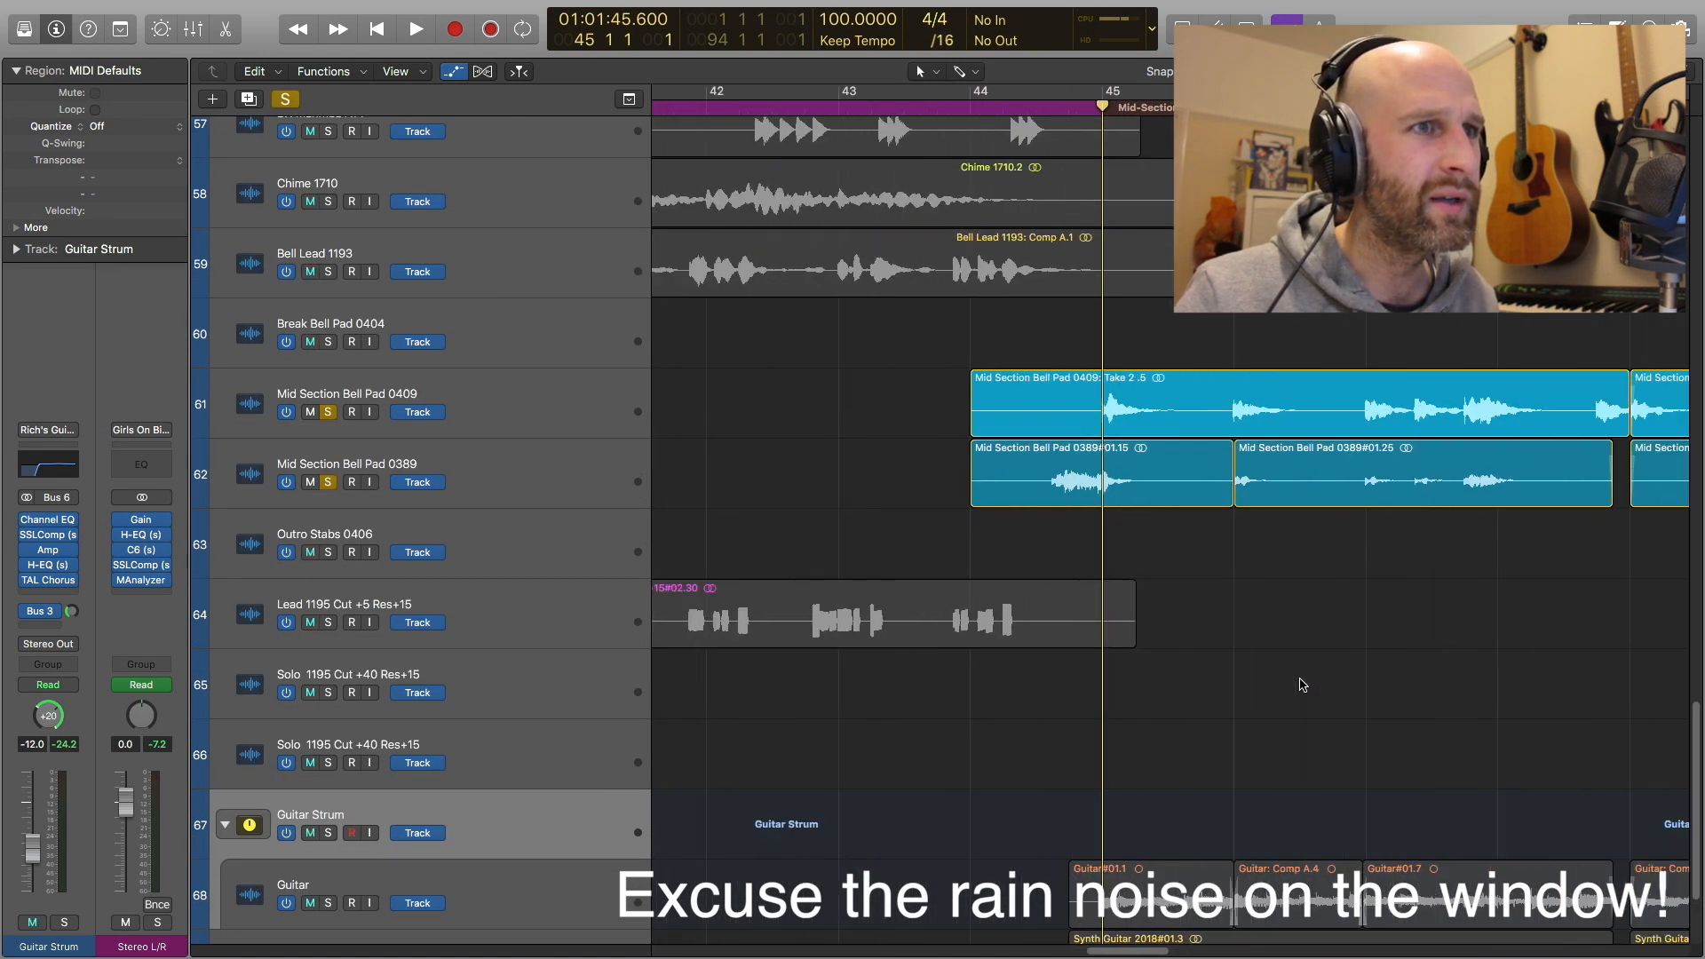
click(981, 114)
key(space)
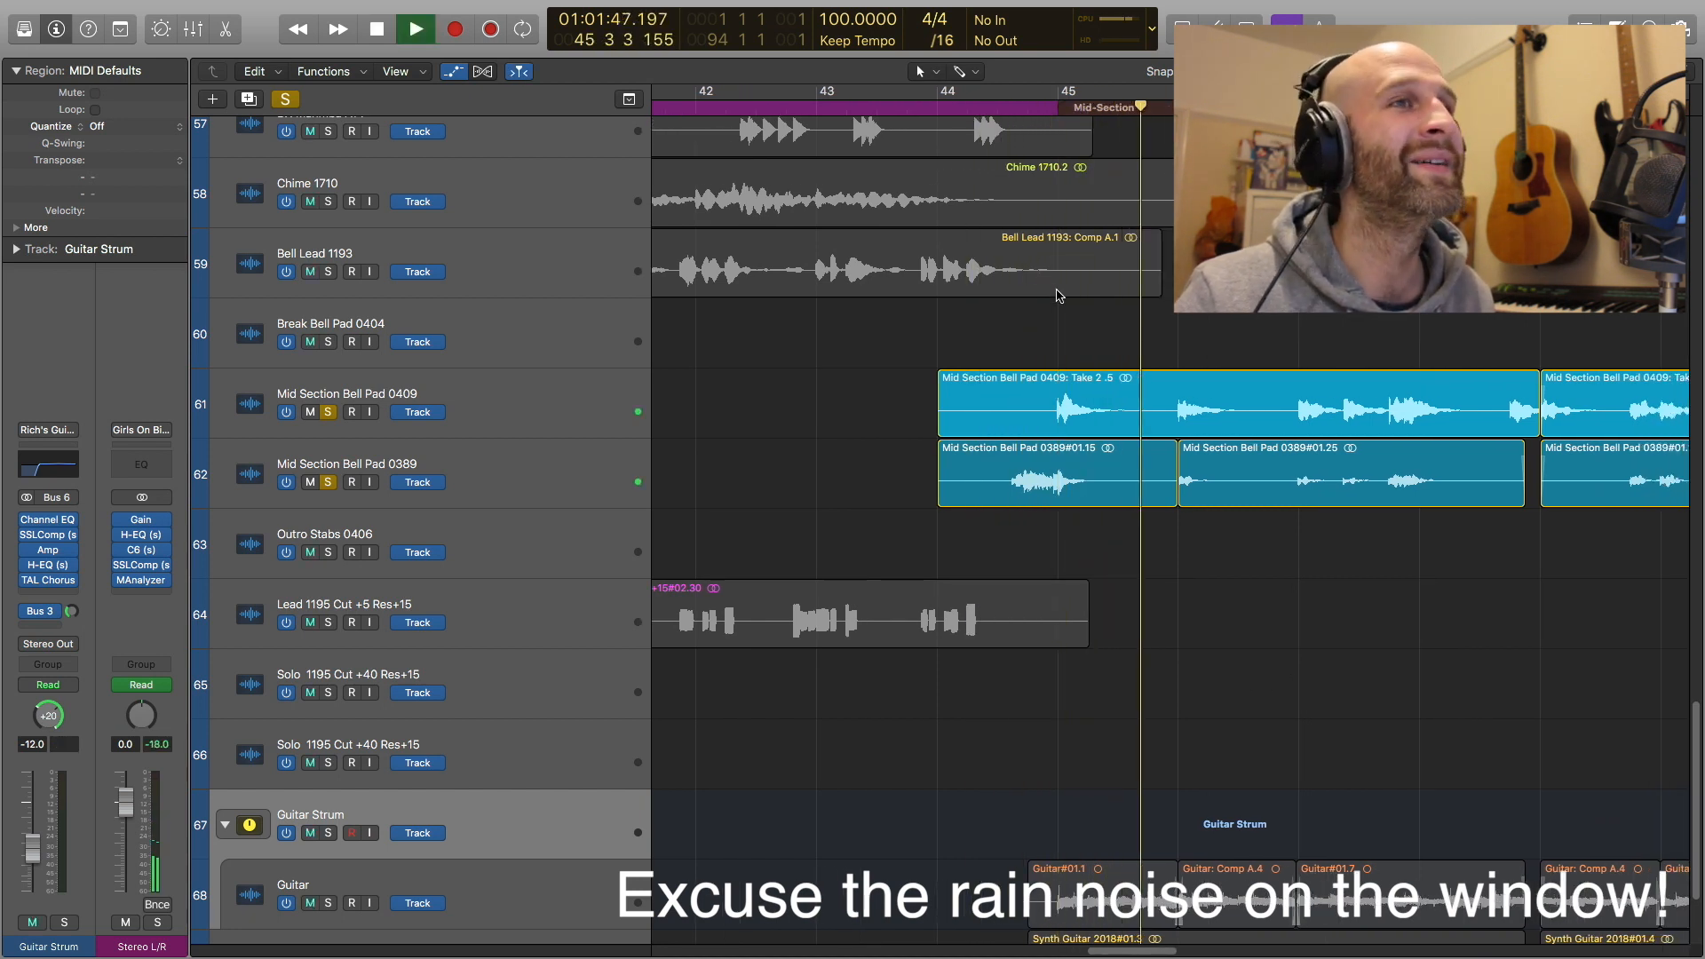
scroll(1057, 294, right, 5)
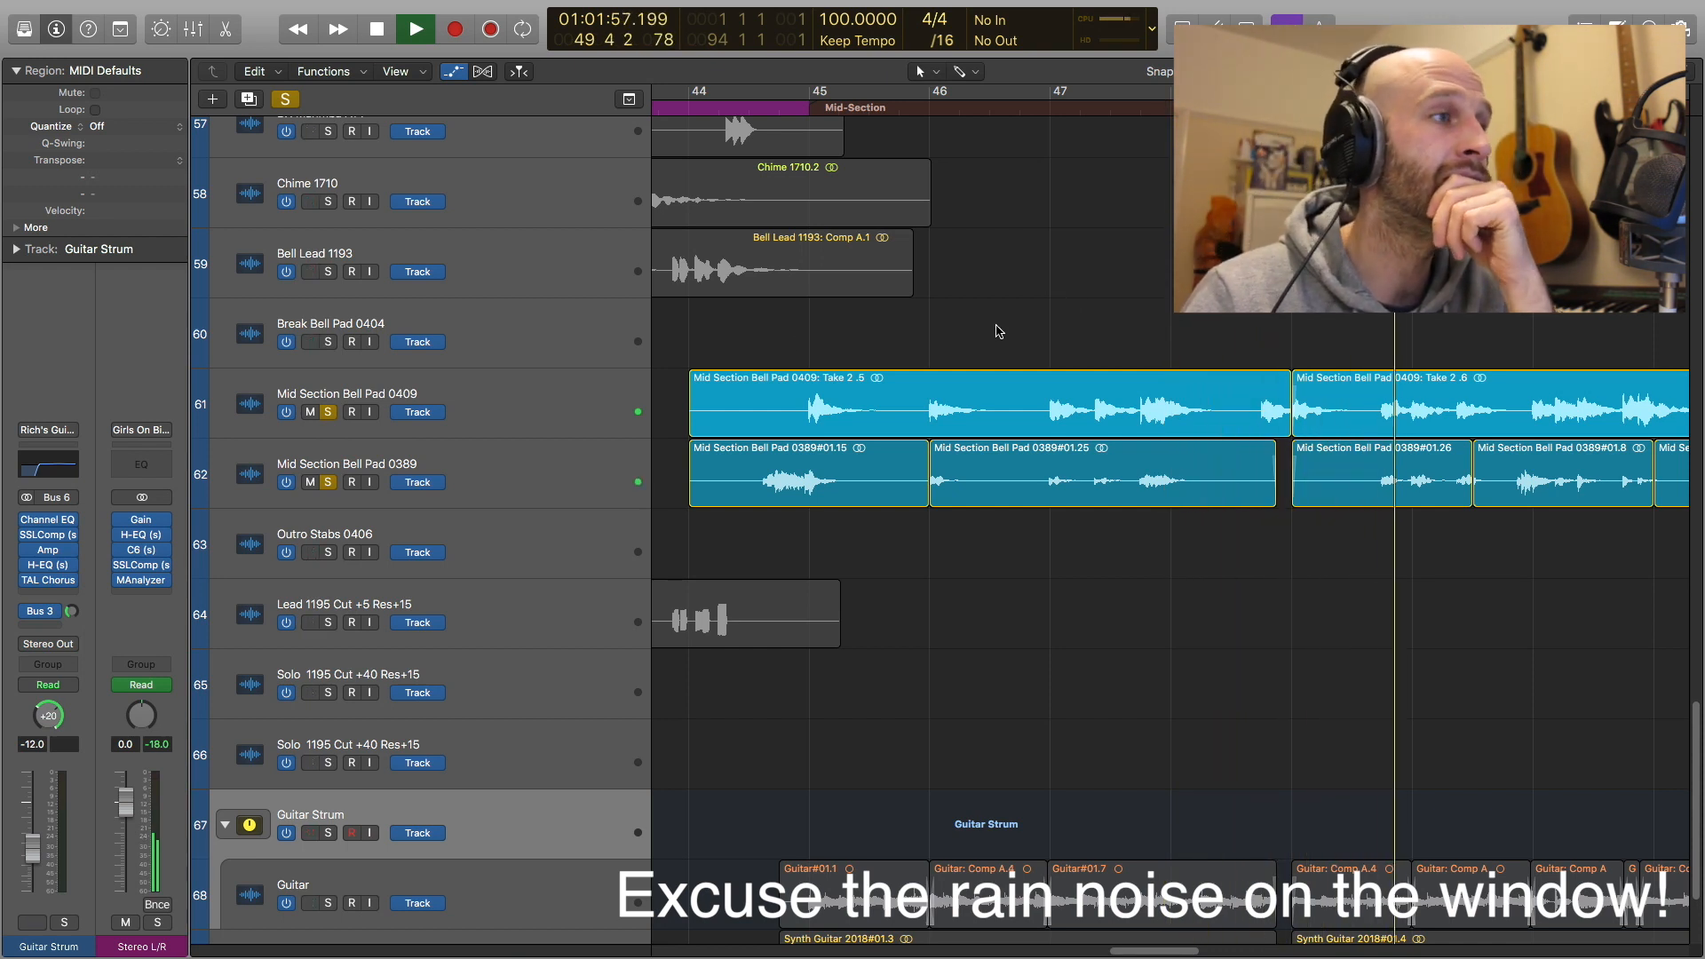
View the channel strips of both Mid Section Bell Pad tracks during playback, then stop and clear the solos
click(593, 407)
click(567, 465)
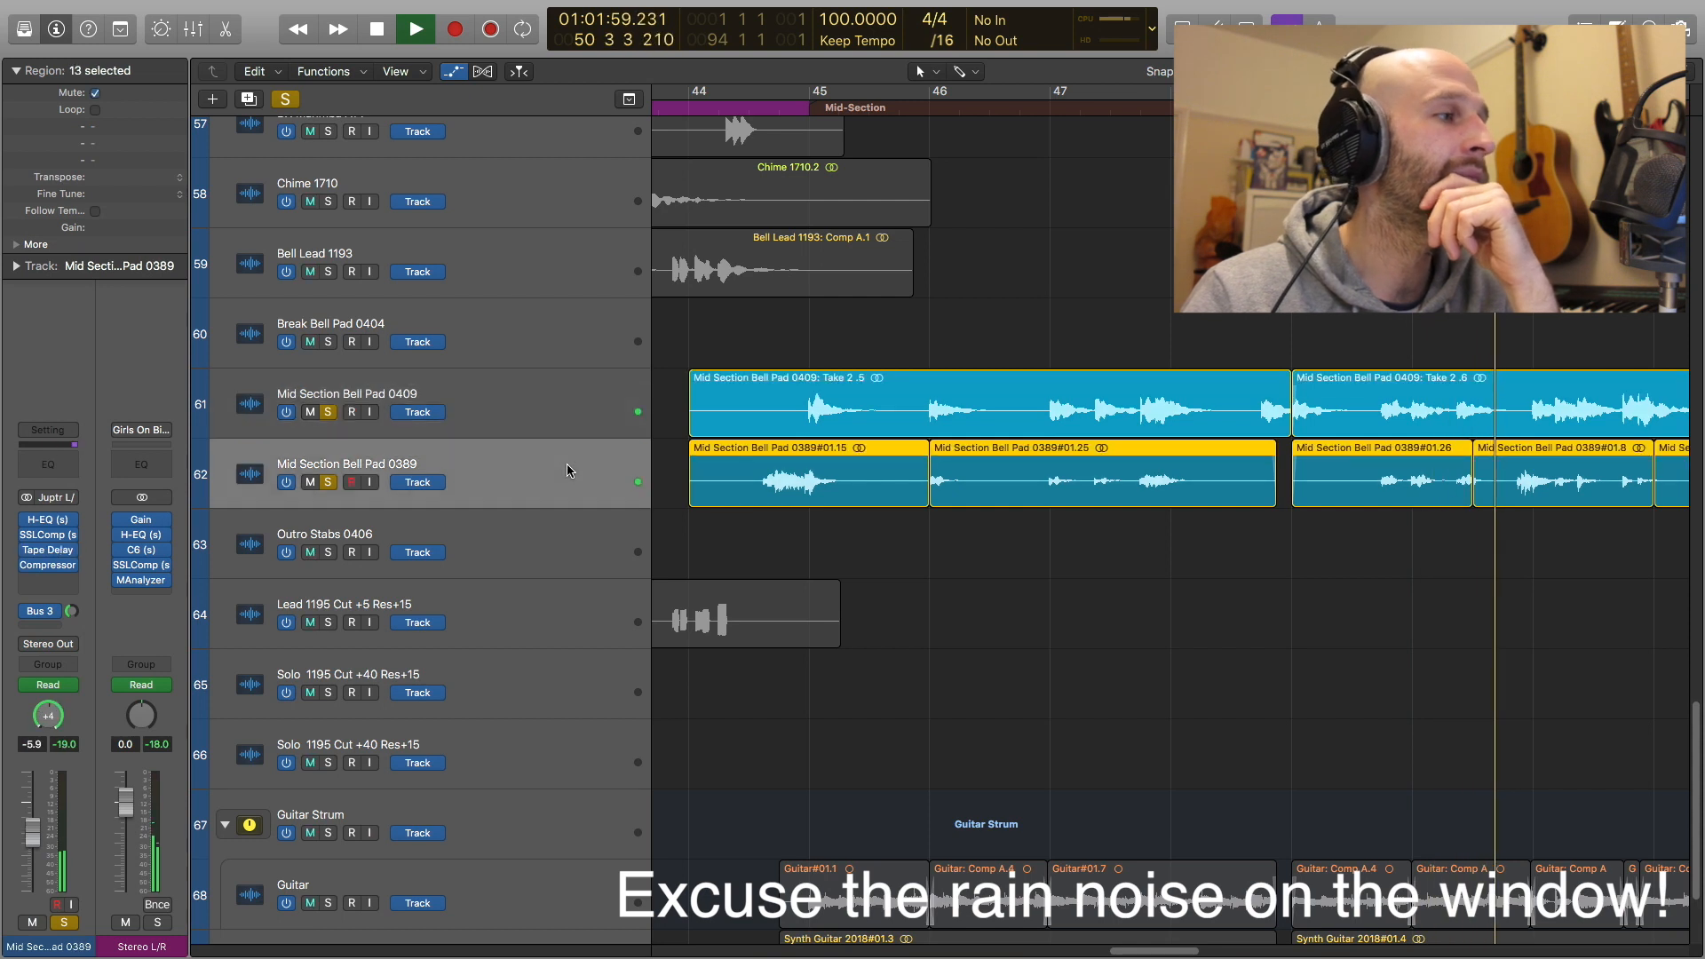
click(531, 429)
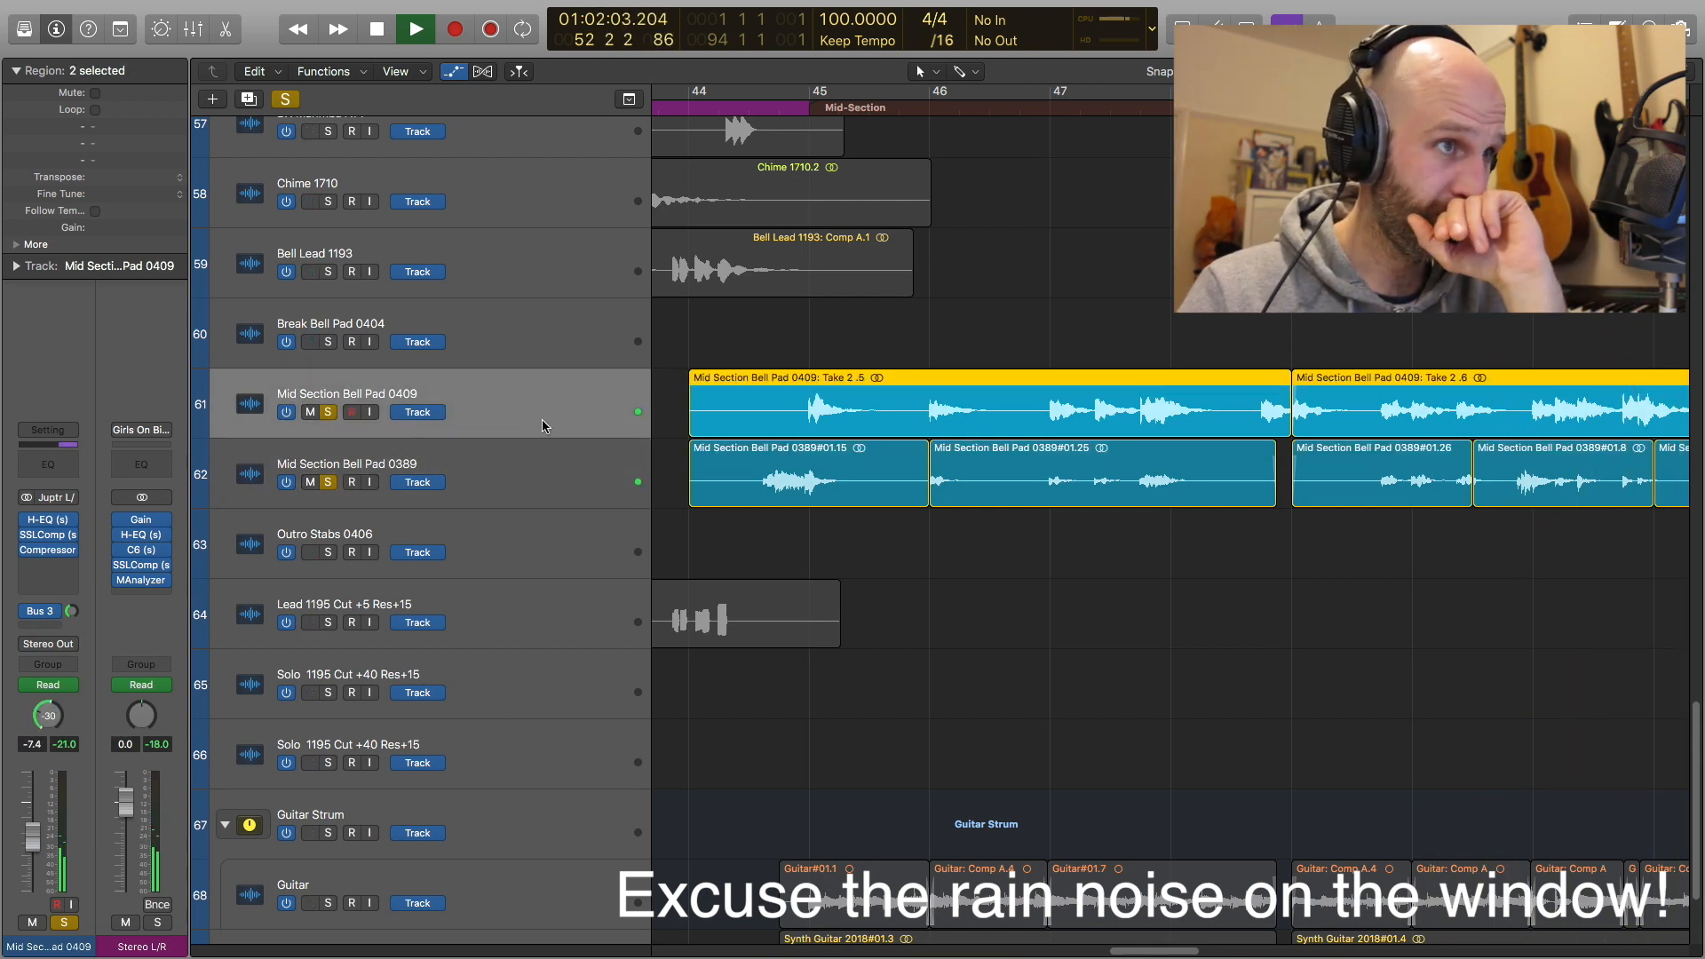
key(super+Left)
key(super+Left)
key(super+Left)
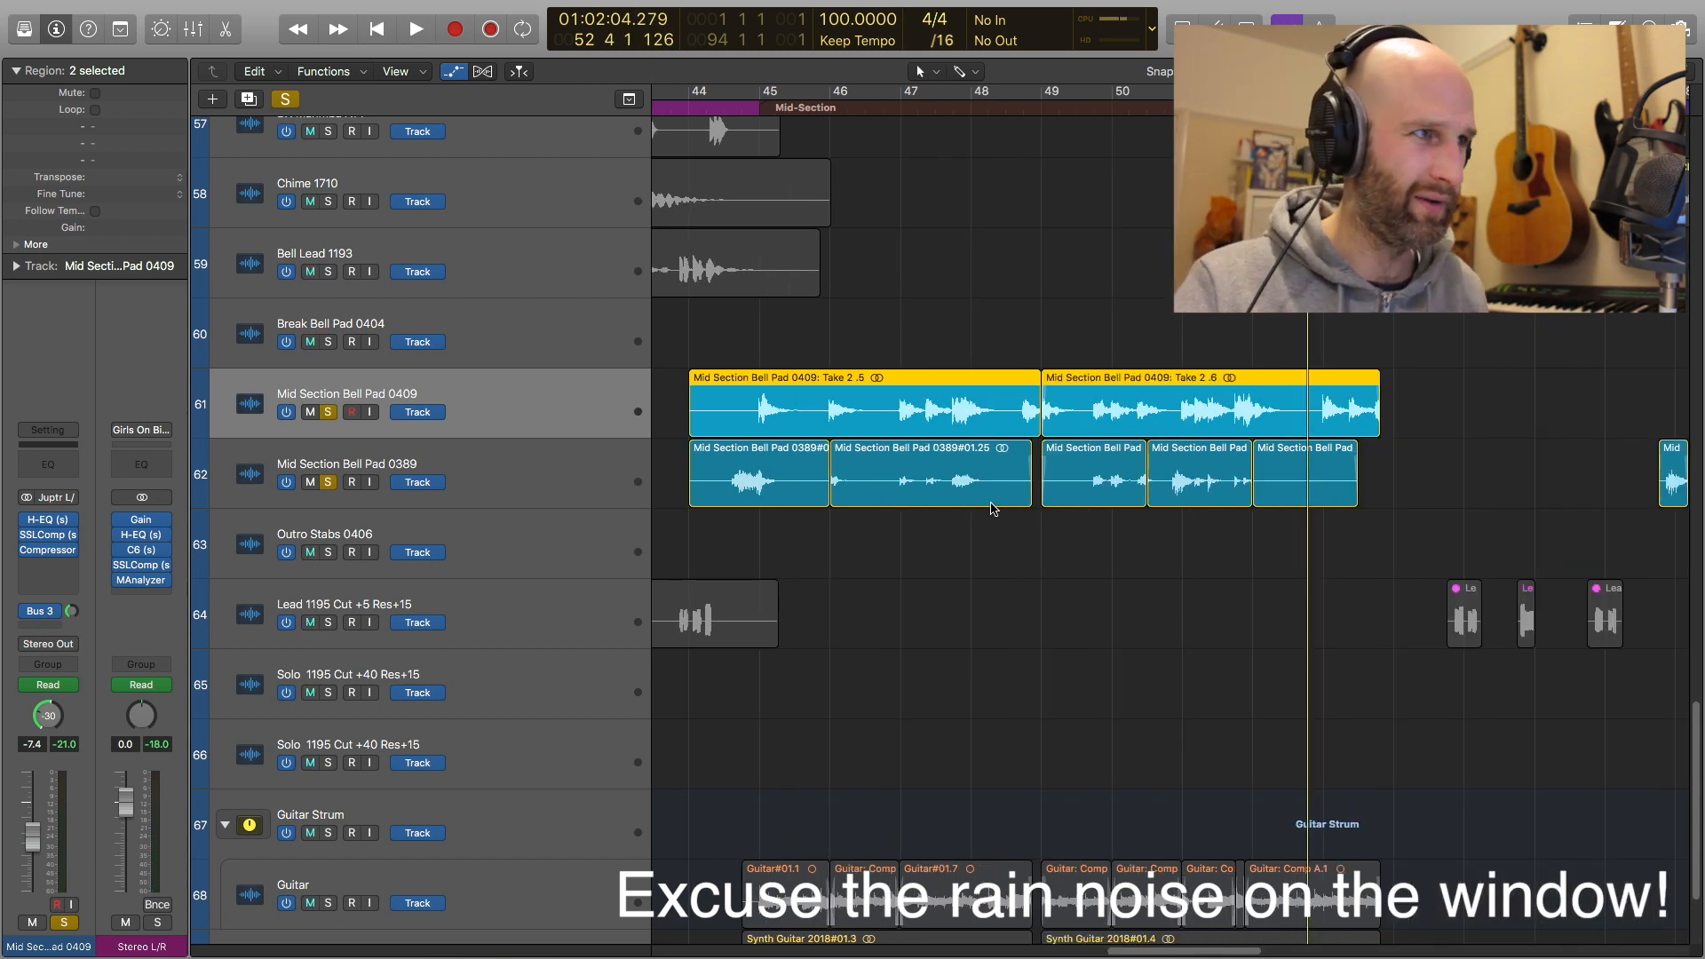
click(282, 102)
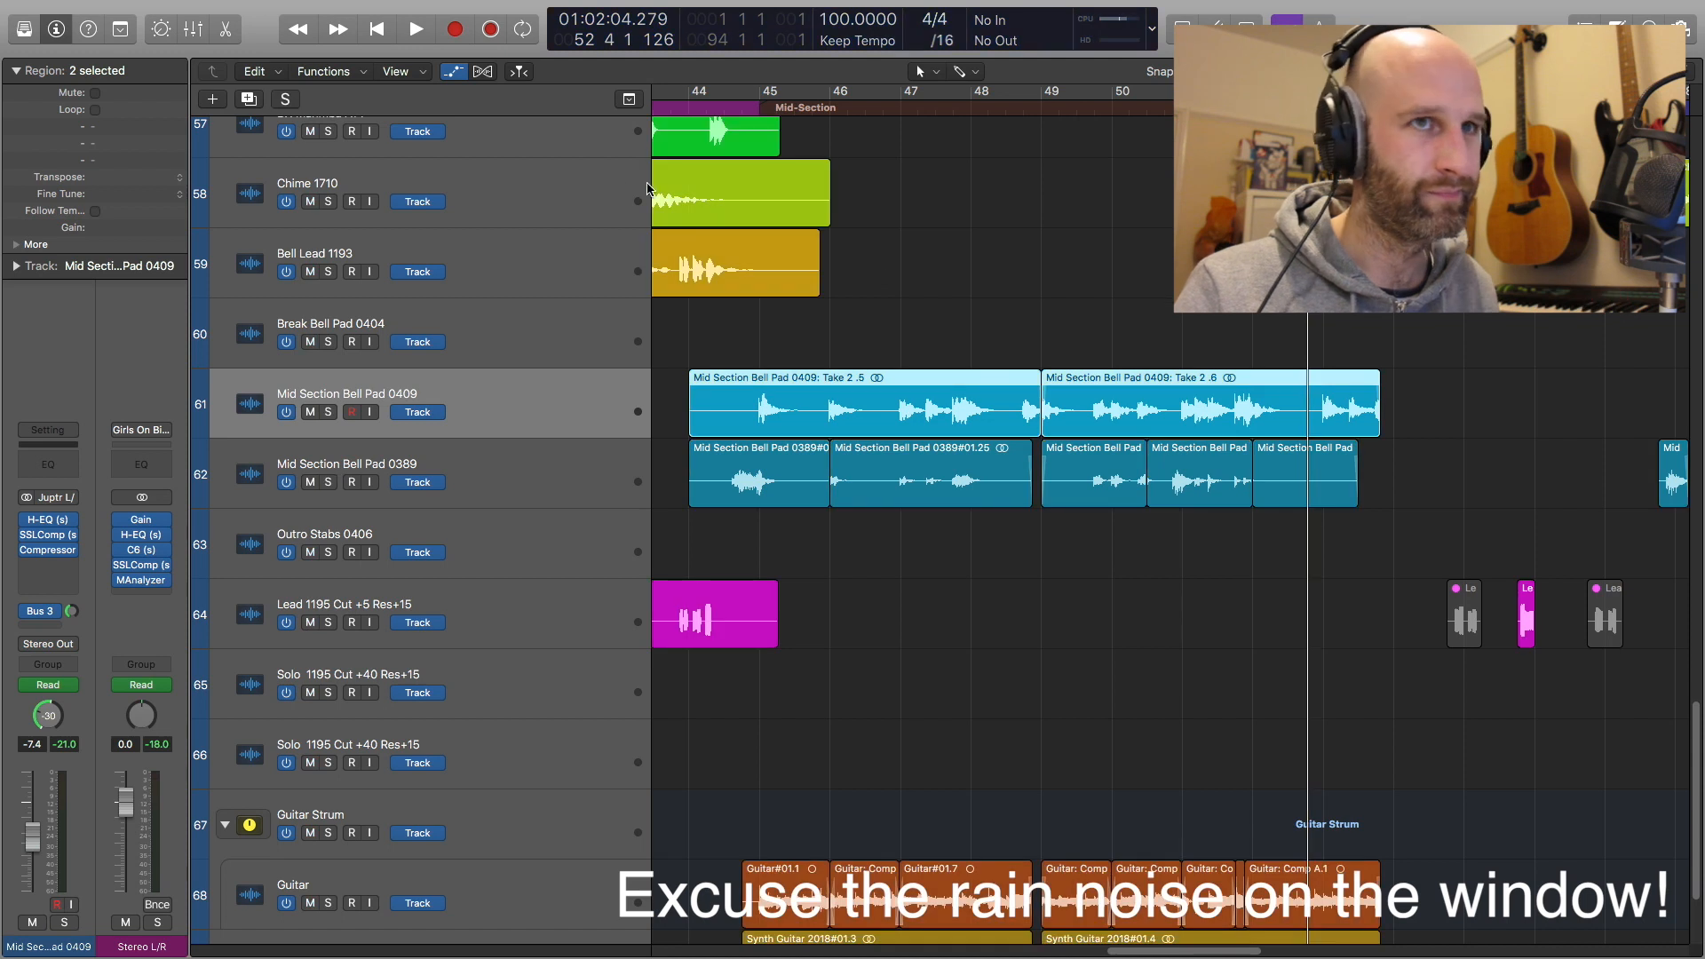
Solo Chorus Poly 0456, play its chopped regions near the end of the Mid-Section, then stop and clear its solo
scroll(1001, 296, right, 3)
key(super+Up)
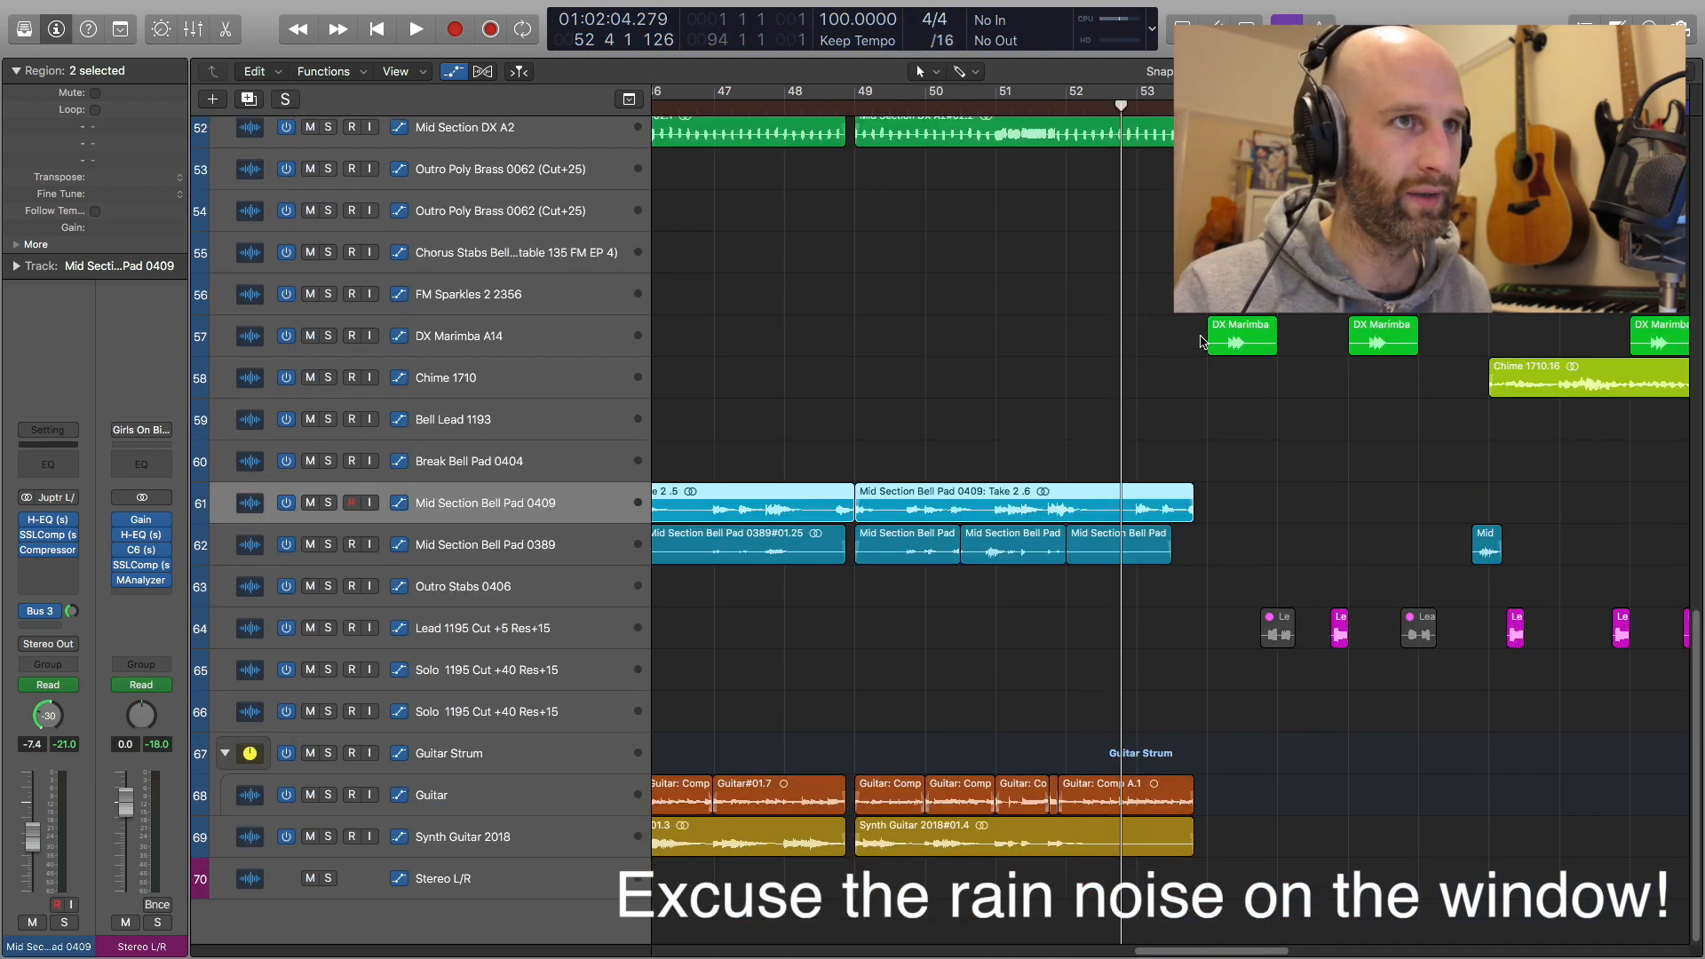
scroll(1201, 342, up, 3)
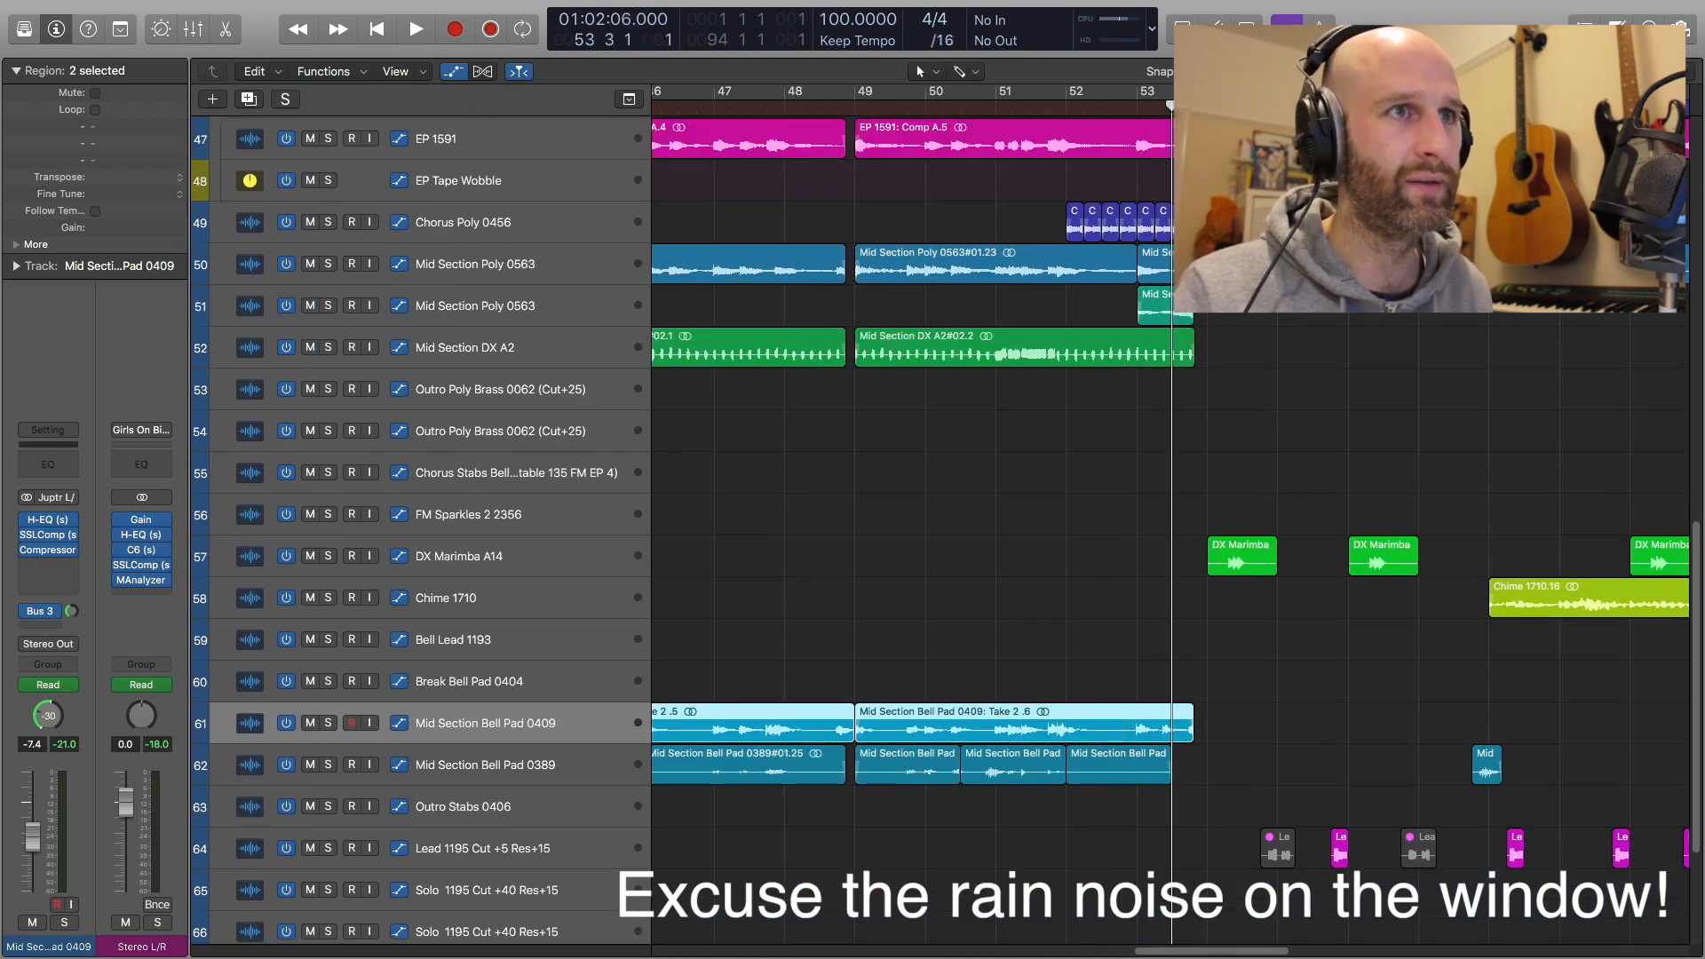
scroll(1200, 342, up, 6)
scroll(1157, 603, down, 2)
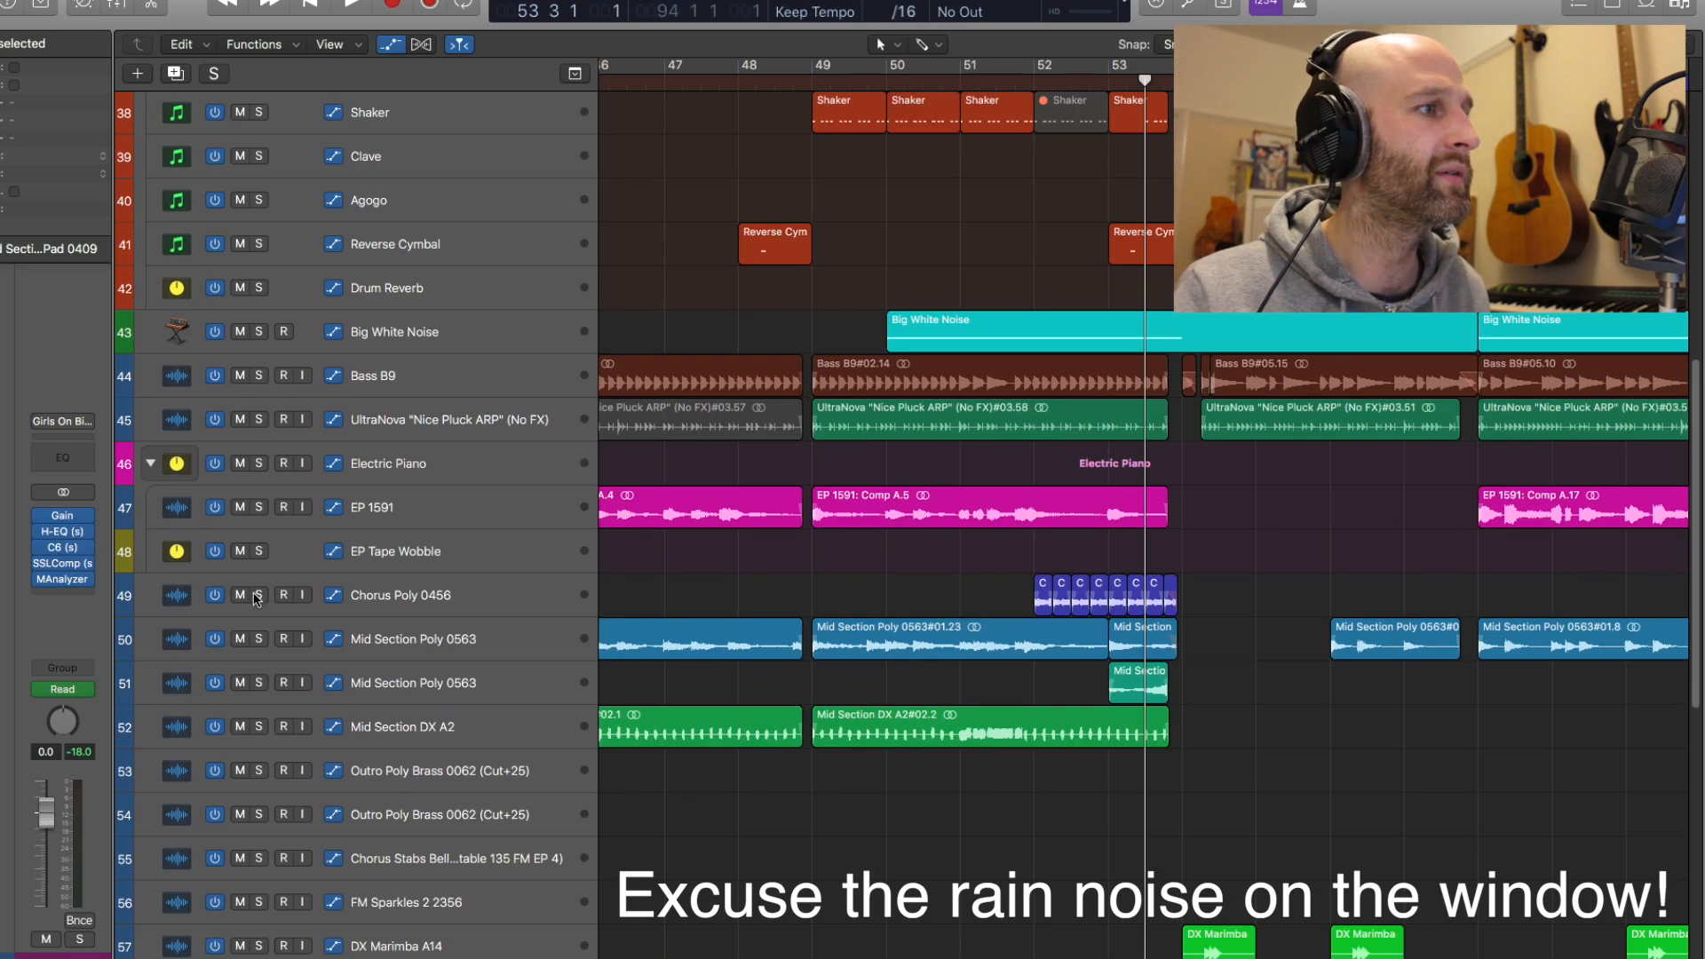
click(248, 595)
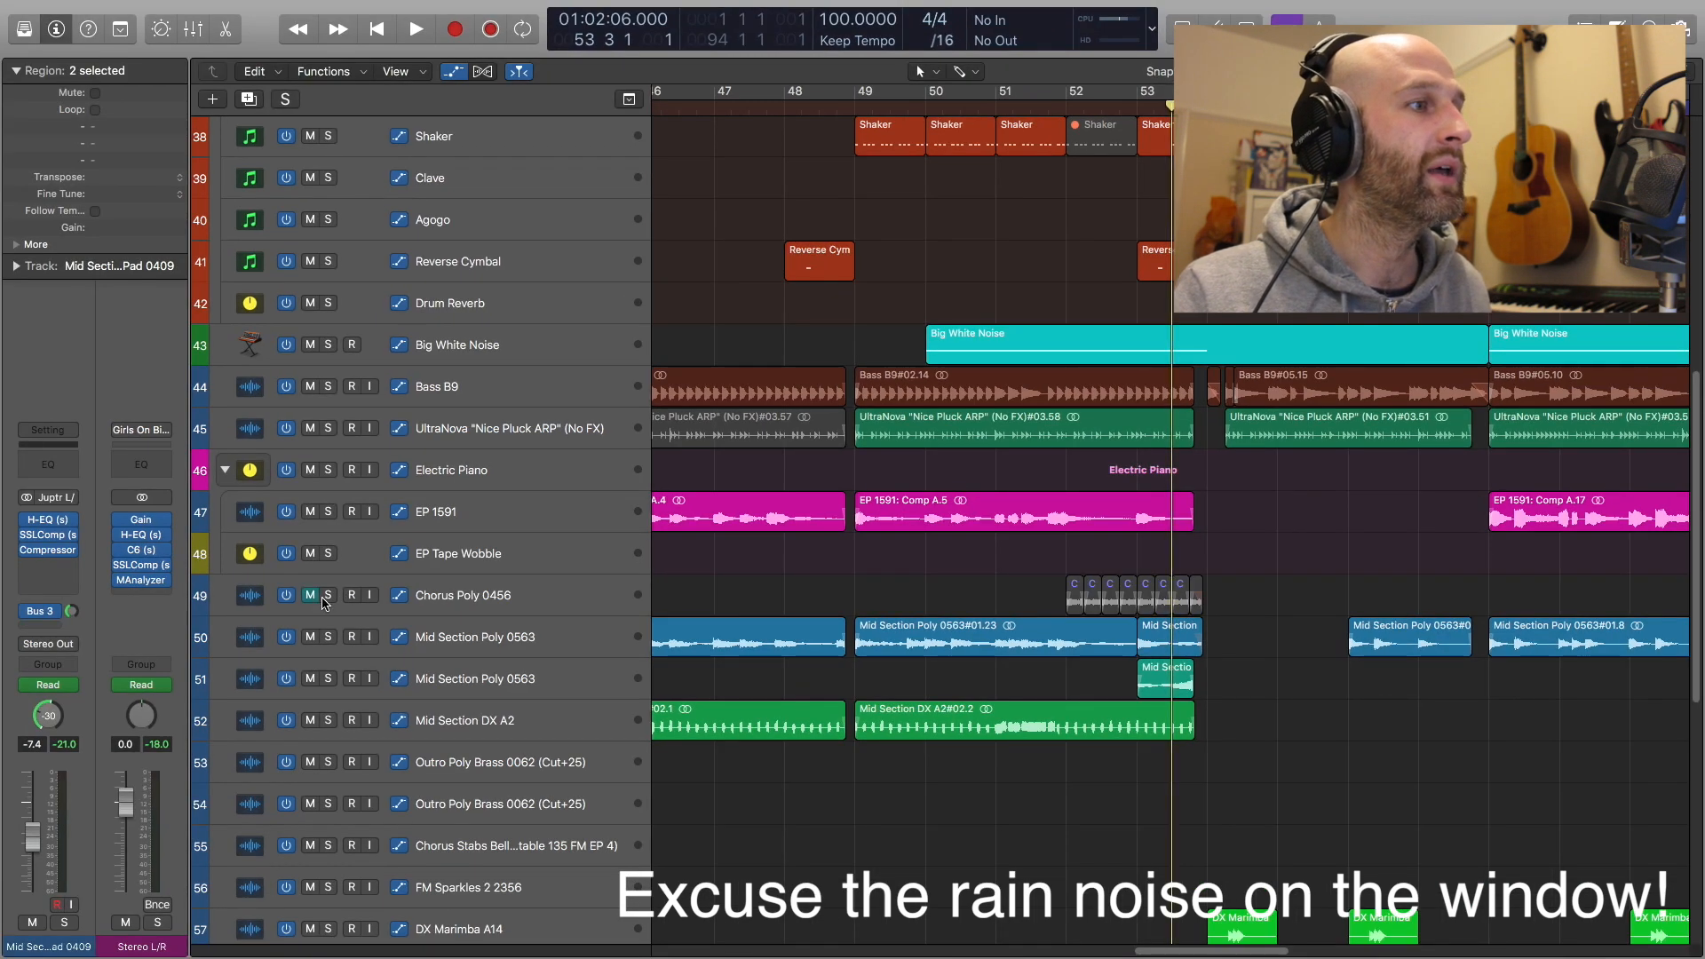
click(328, 595)
key(comma)
key(comma)
key(comma)
key(period)
key(space)
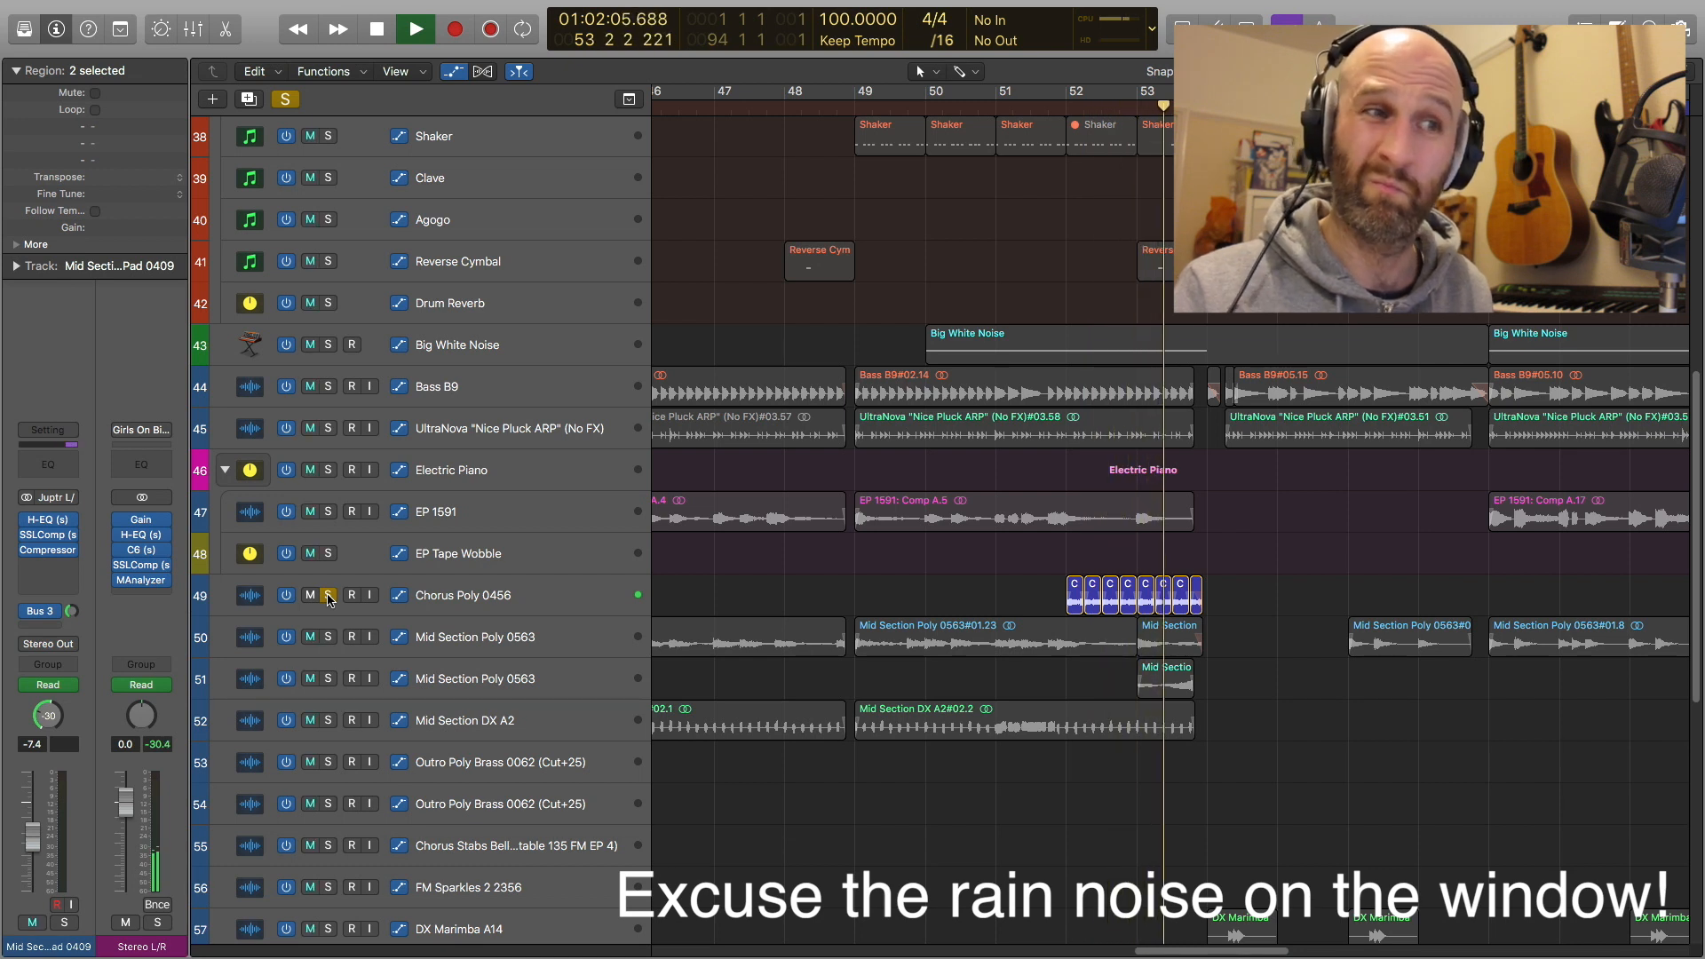
key(space)
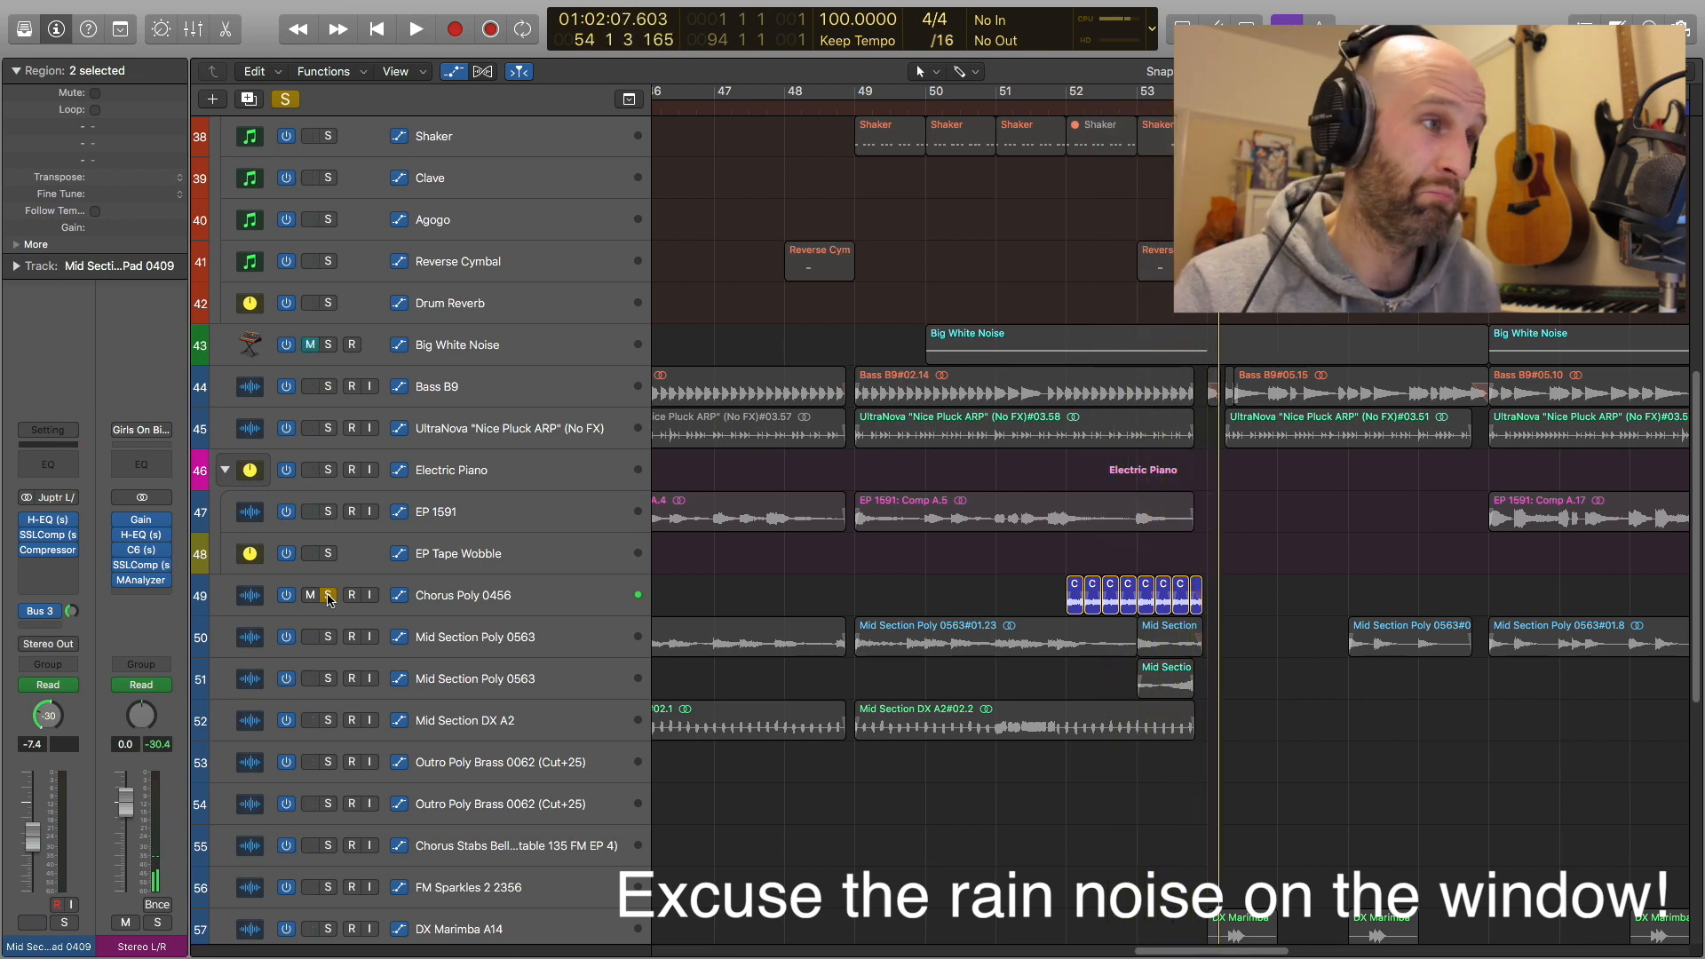
click(329, 595)
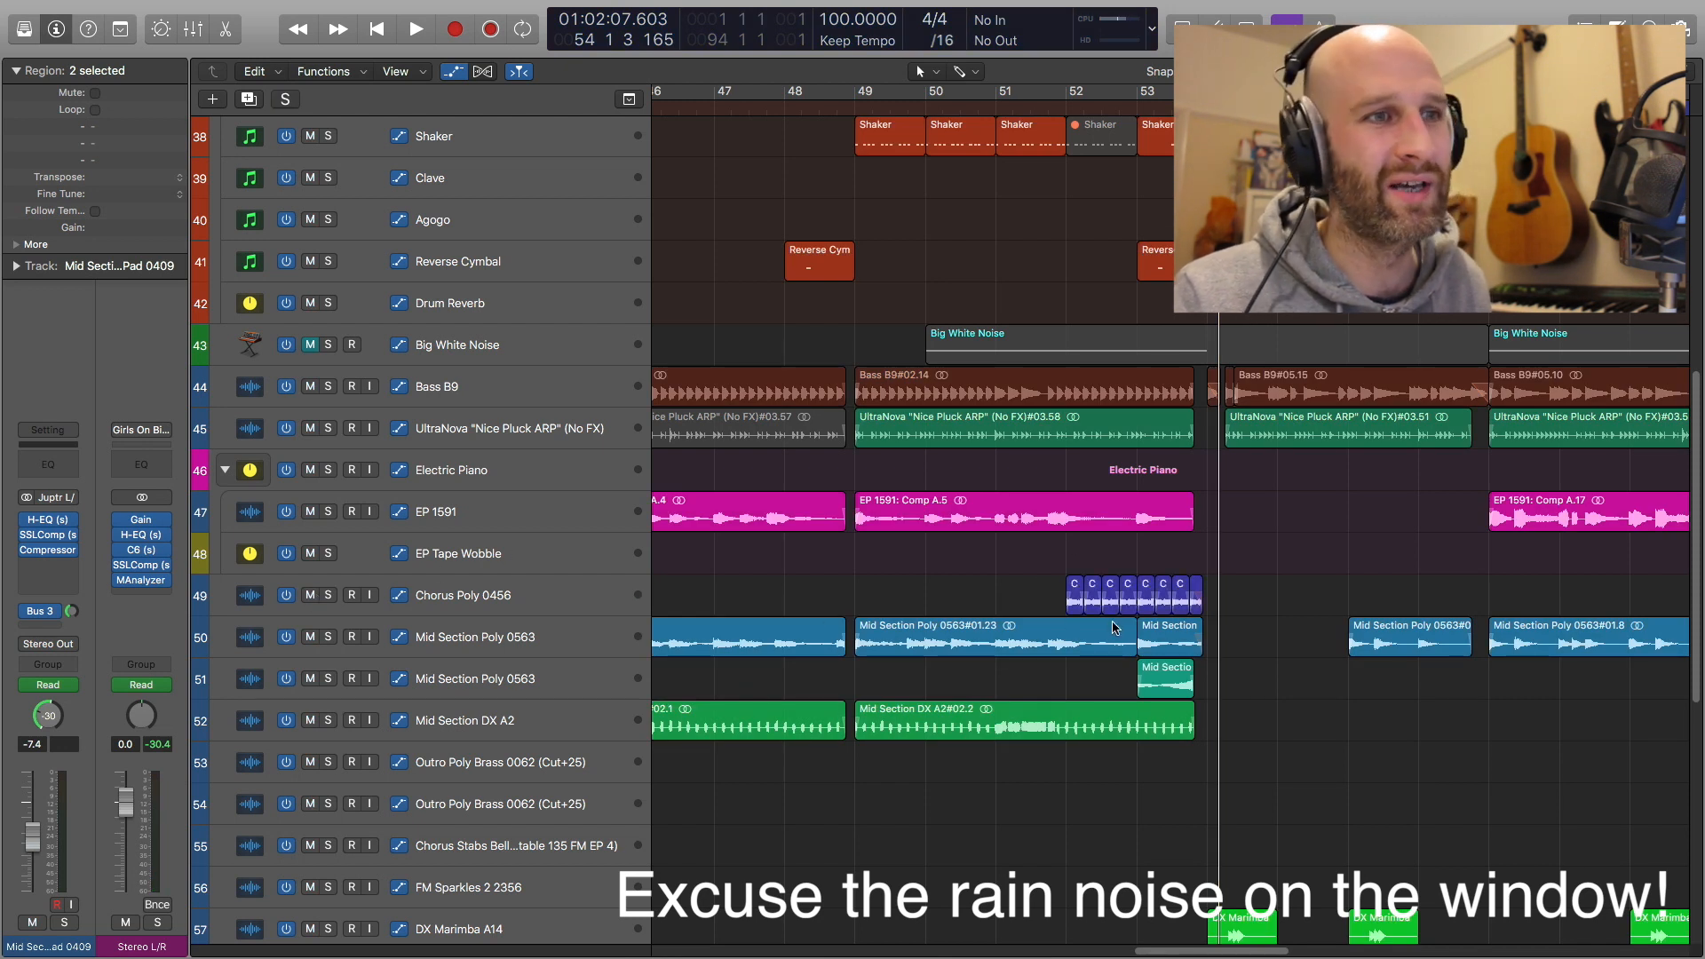
Play the full mix from bar 52, muting and unmuting Chorus Poly 0456 to compare its effect
scroll(1117, 639, down, 2)
key(super+Right)
scroll(1115, 632, right, 4)
scroll(1111, 626, right, 2)
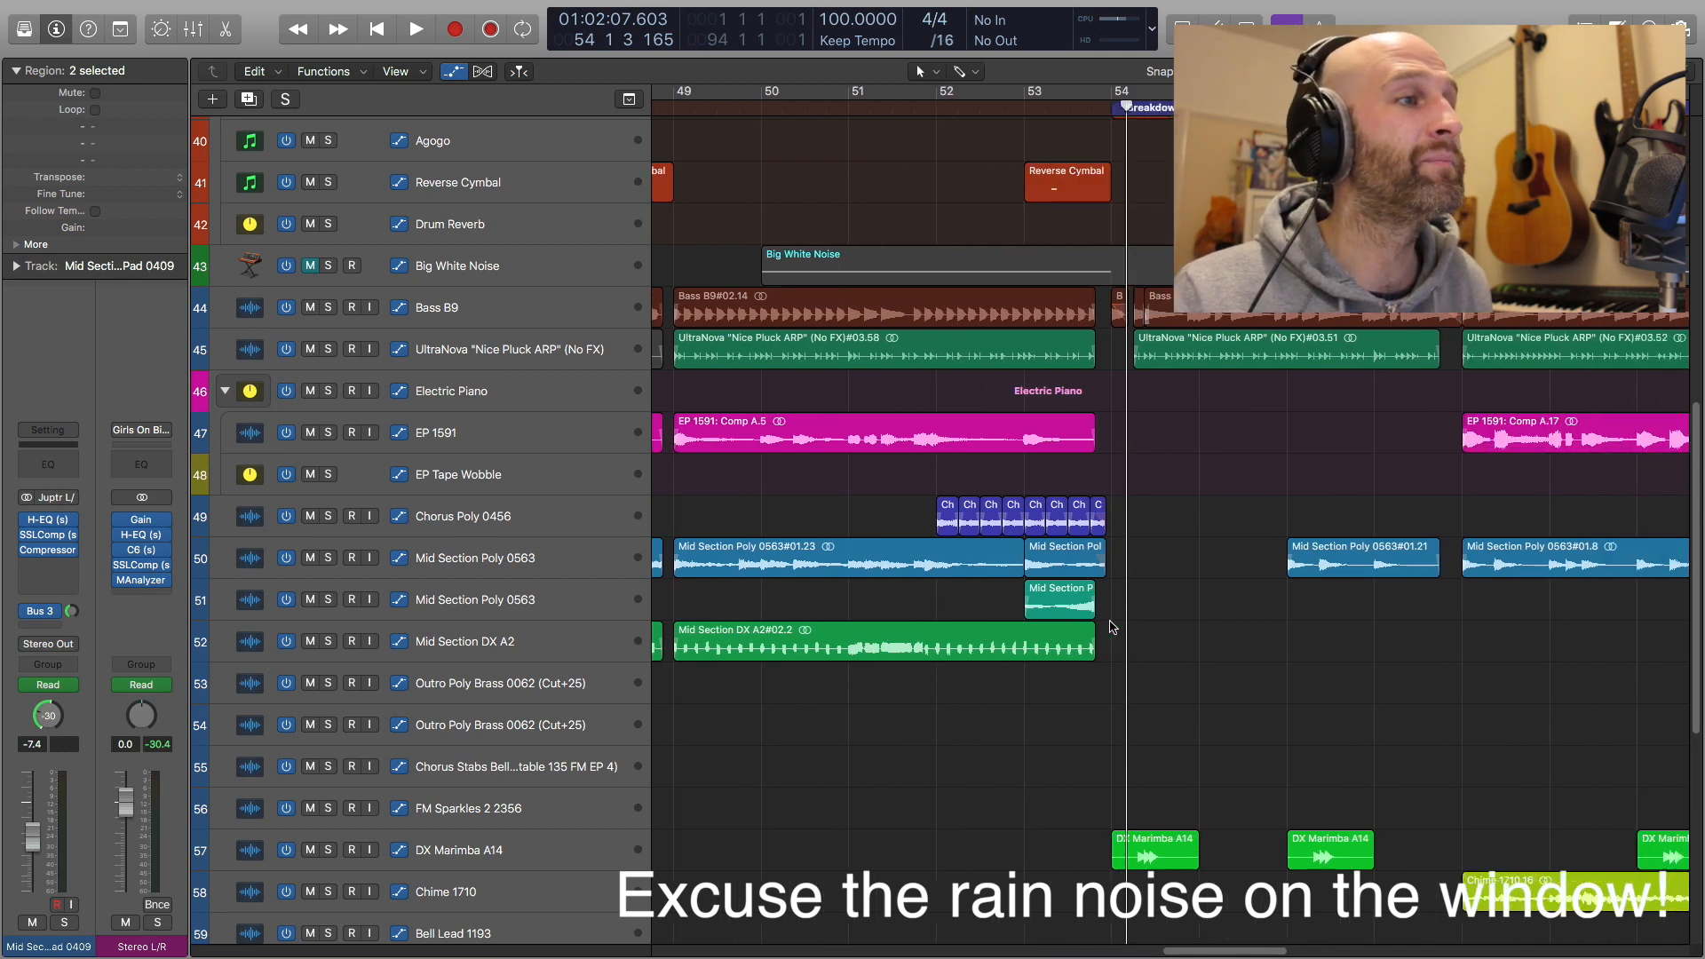
click(936, 107)
key(space)
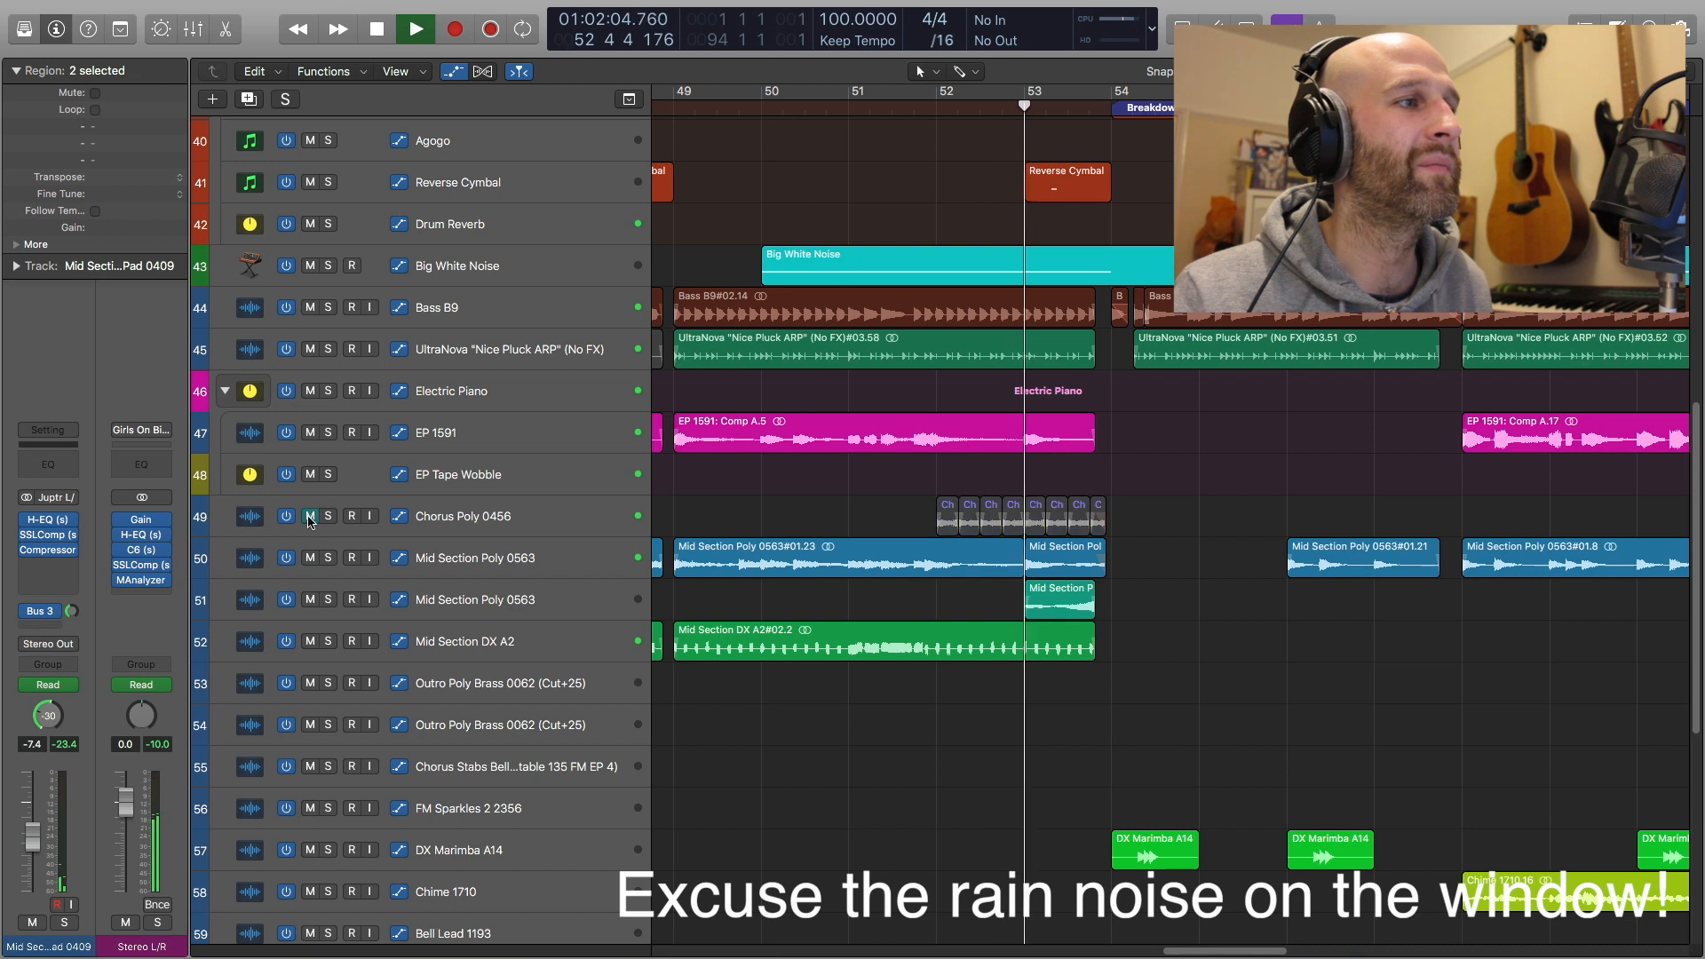
key(space)
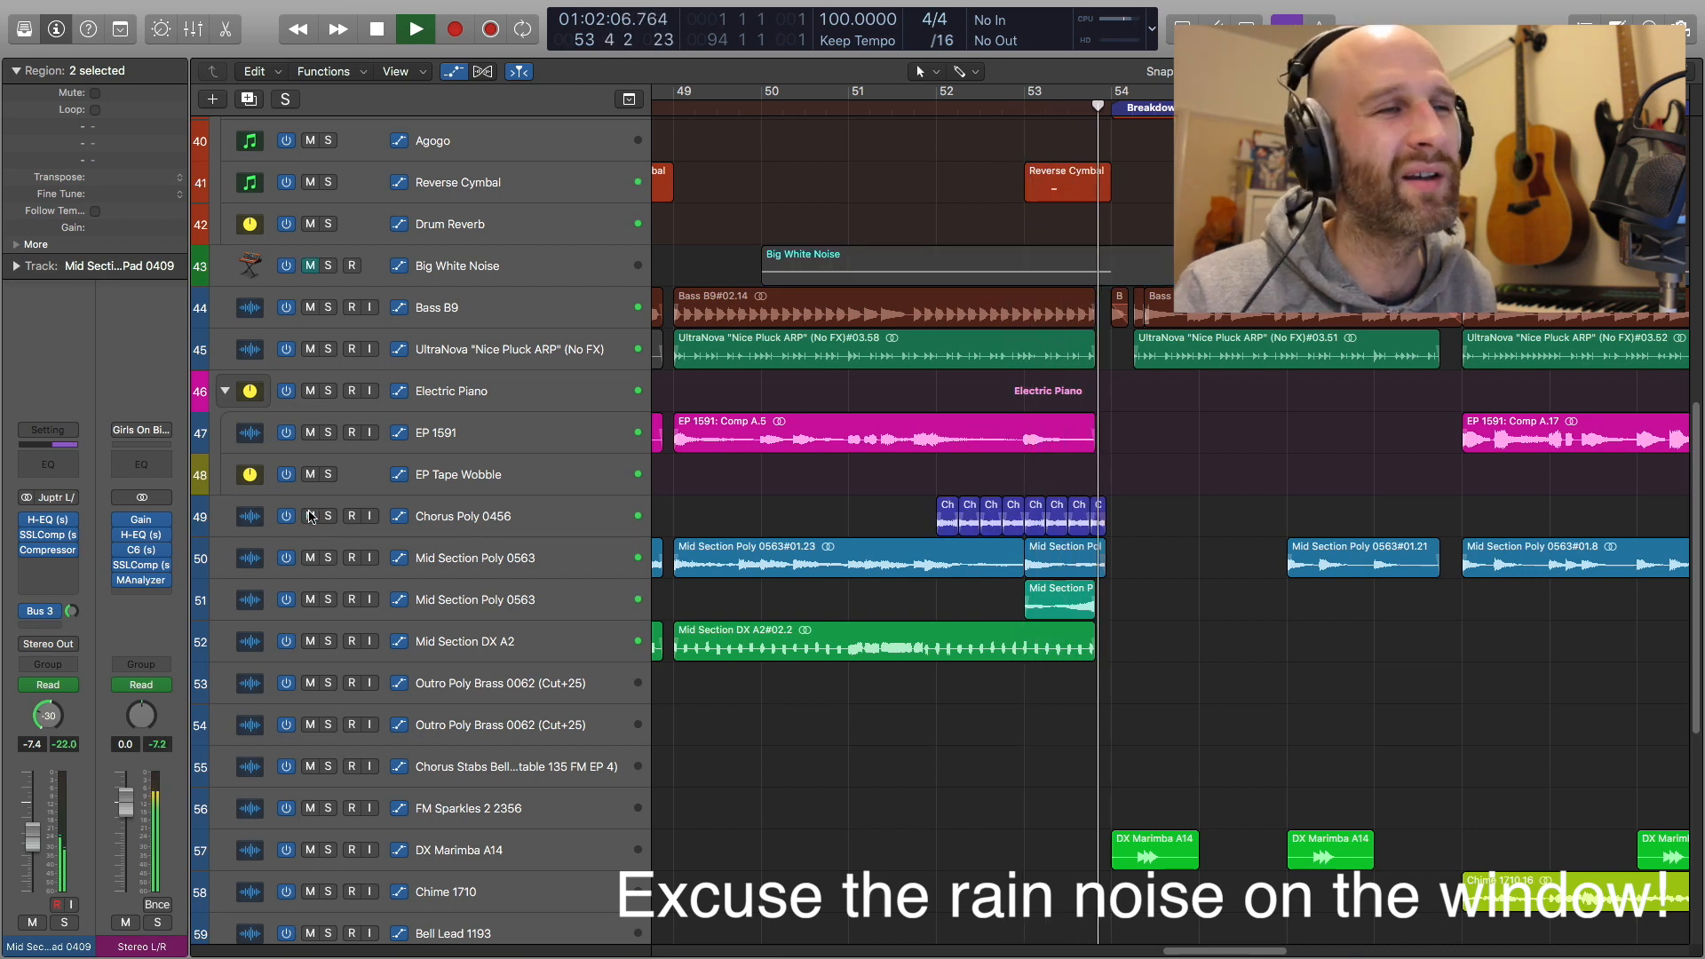
Move the playhead back to the Chorus Poly 0456 chops and play the full mix into the Breakdown
key(comma)
key(comma)
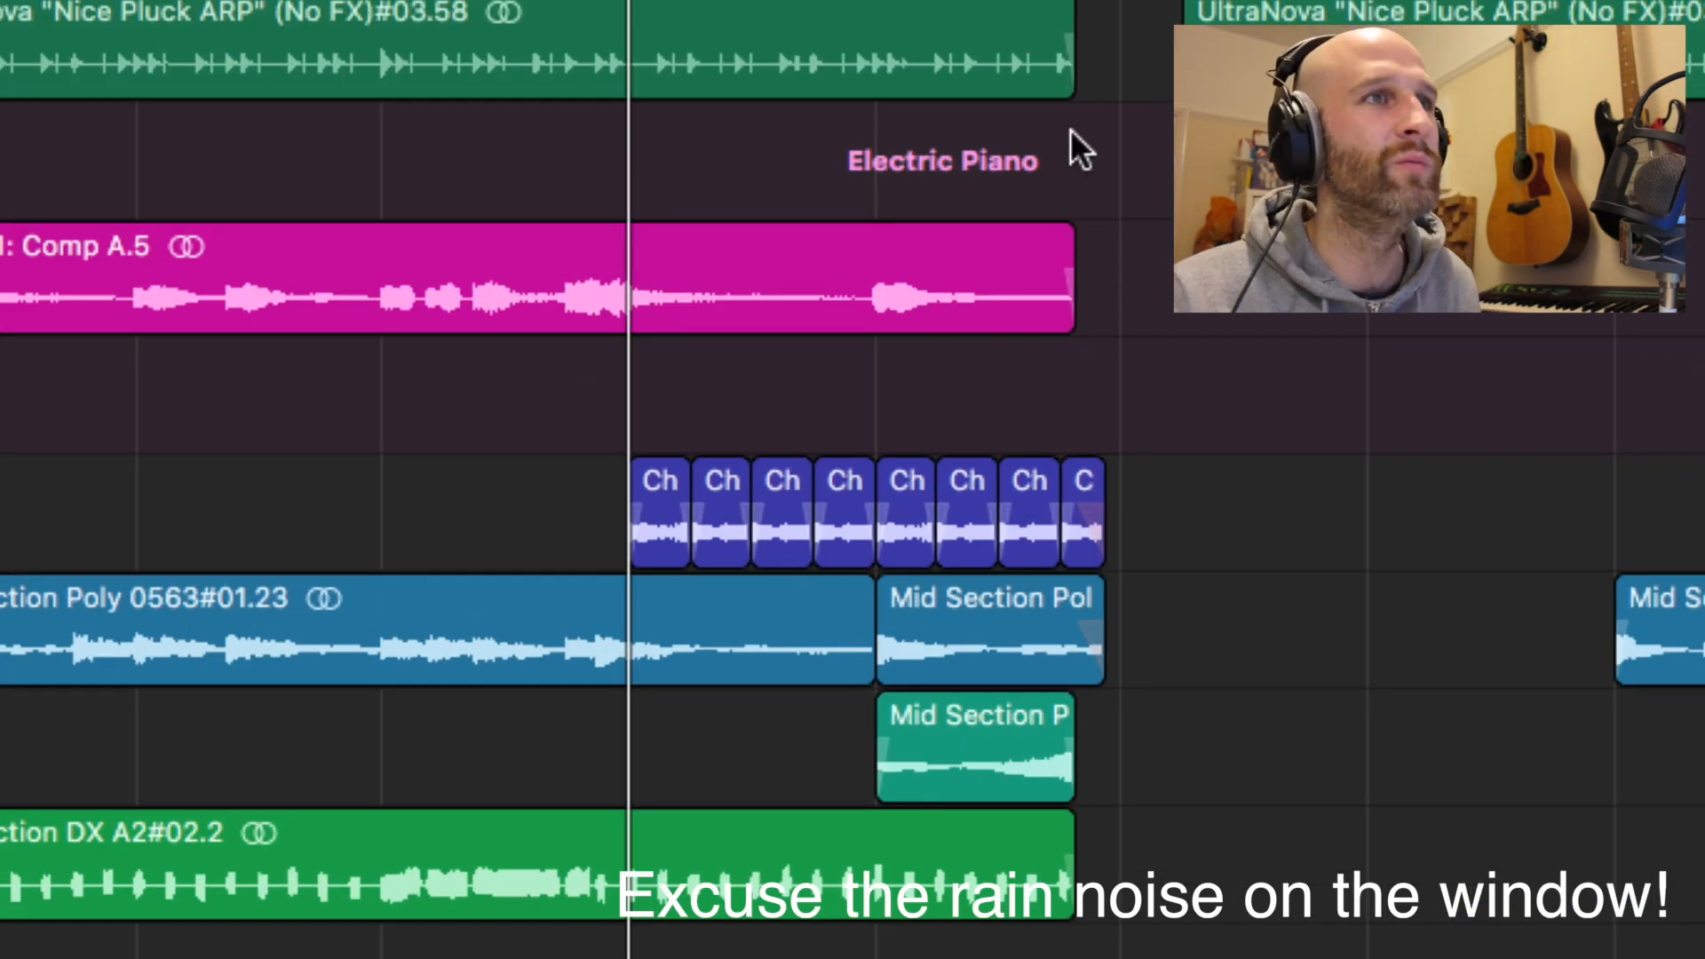
key(period)
key(space)
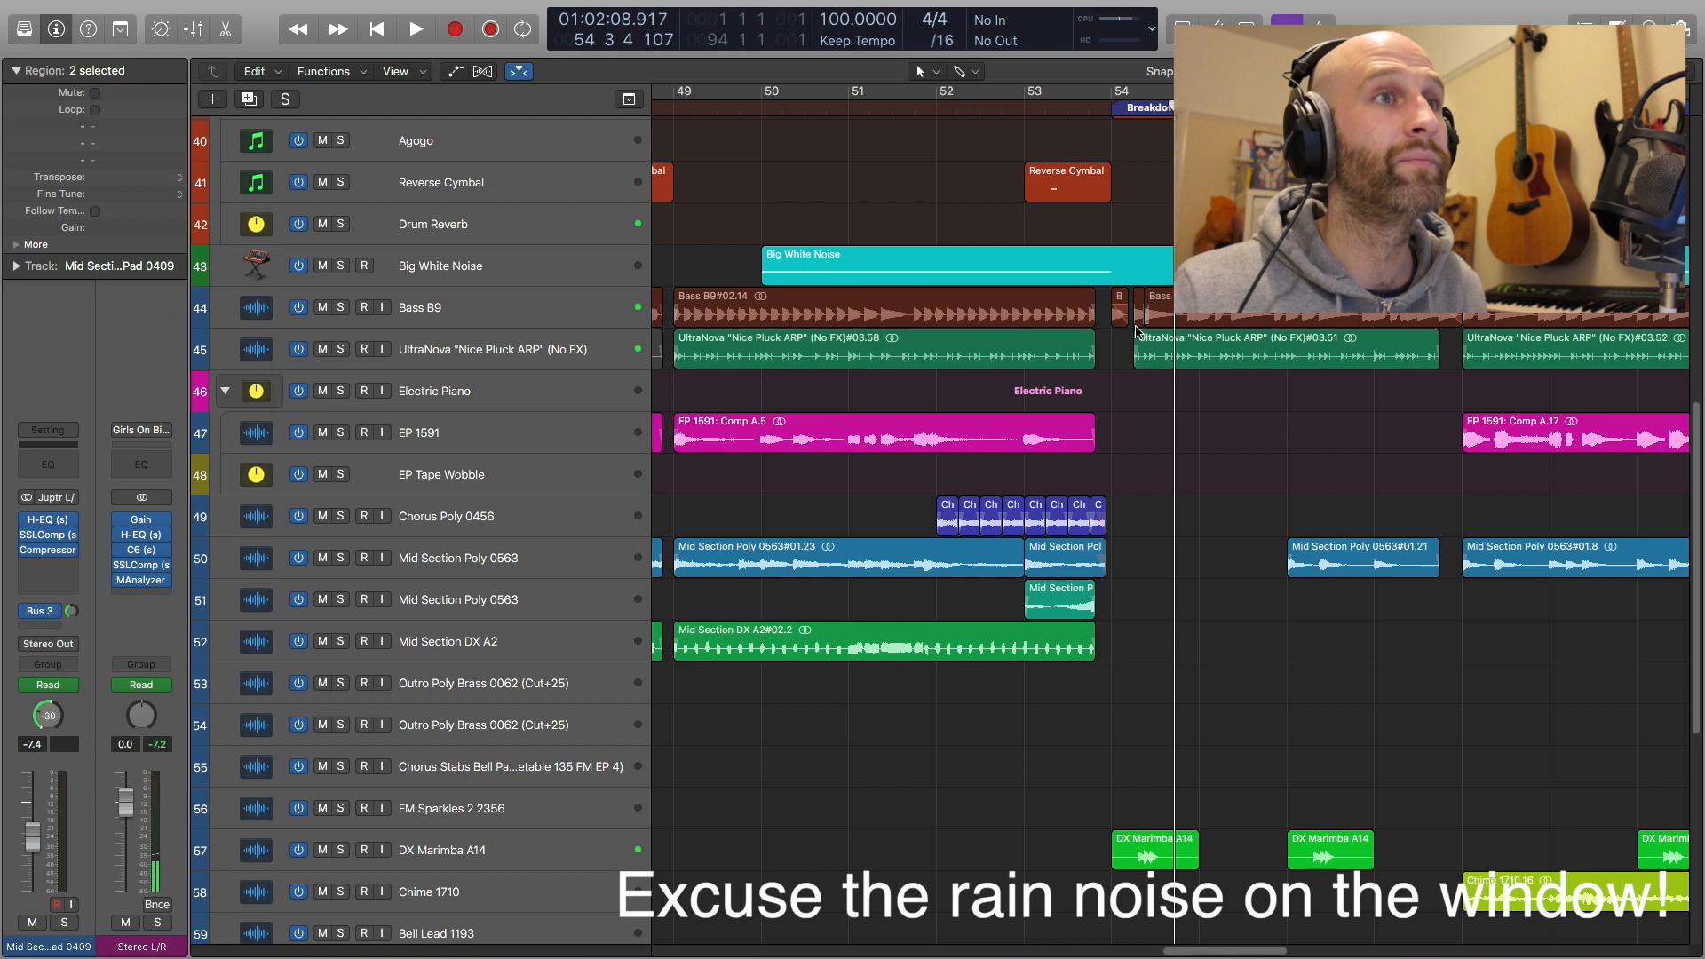
Show the whole arrangement and play the full mix briefly around the start of the Pre-Chorus, then stop
scroll(1157, 353, up, 2)
key(super+Up)
key(super+Up)
key(super+Up)
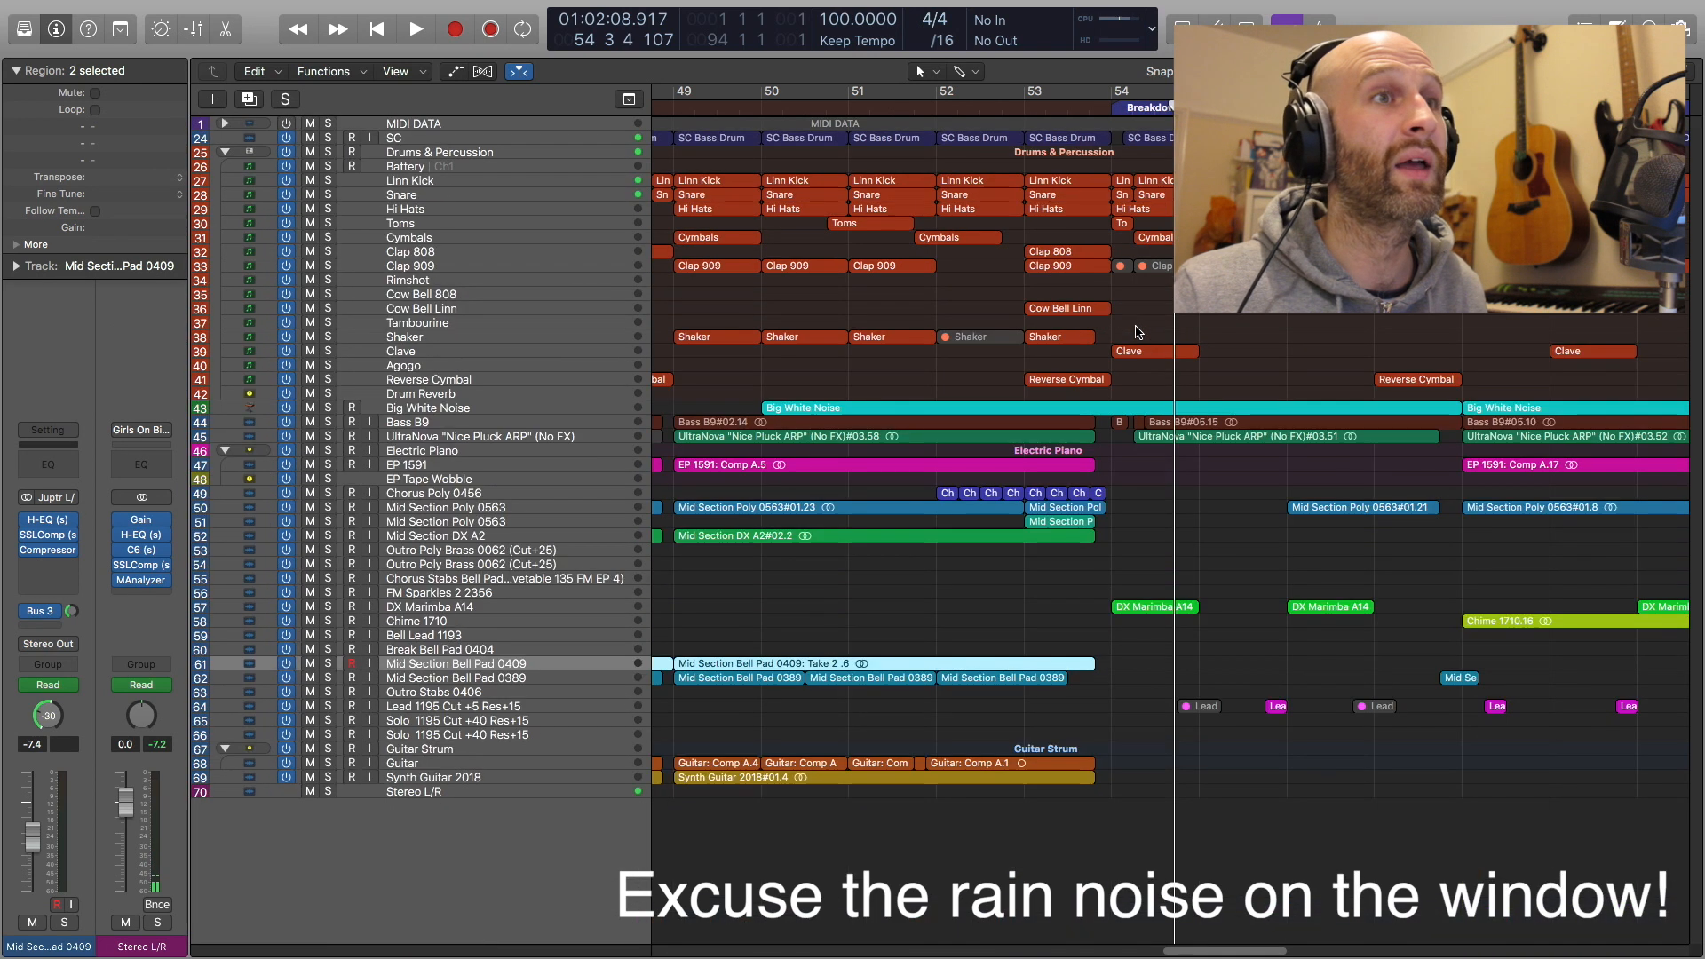
scroll(1138, 329, left, 10)
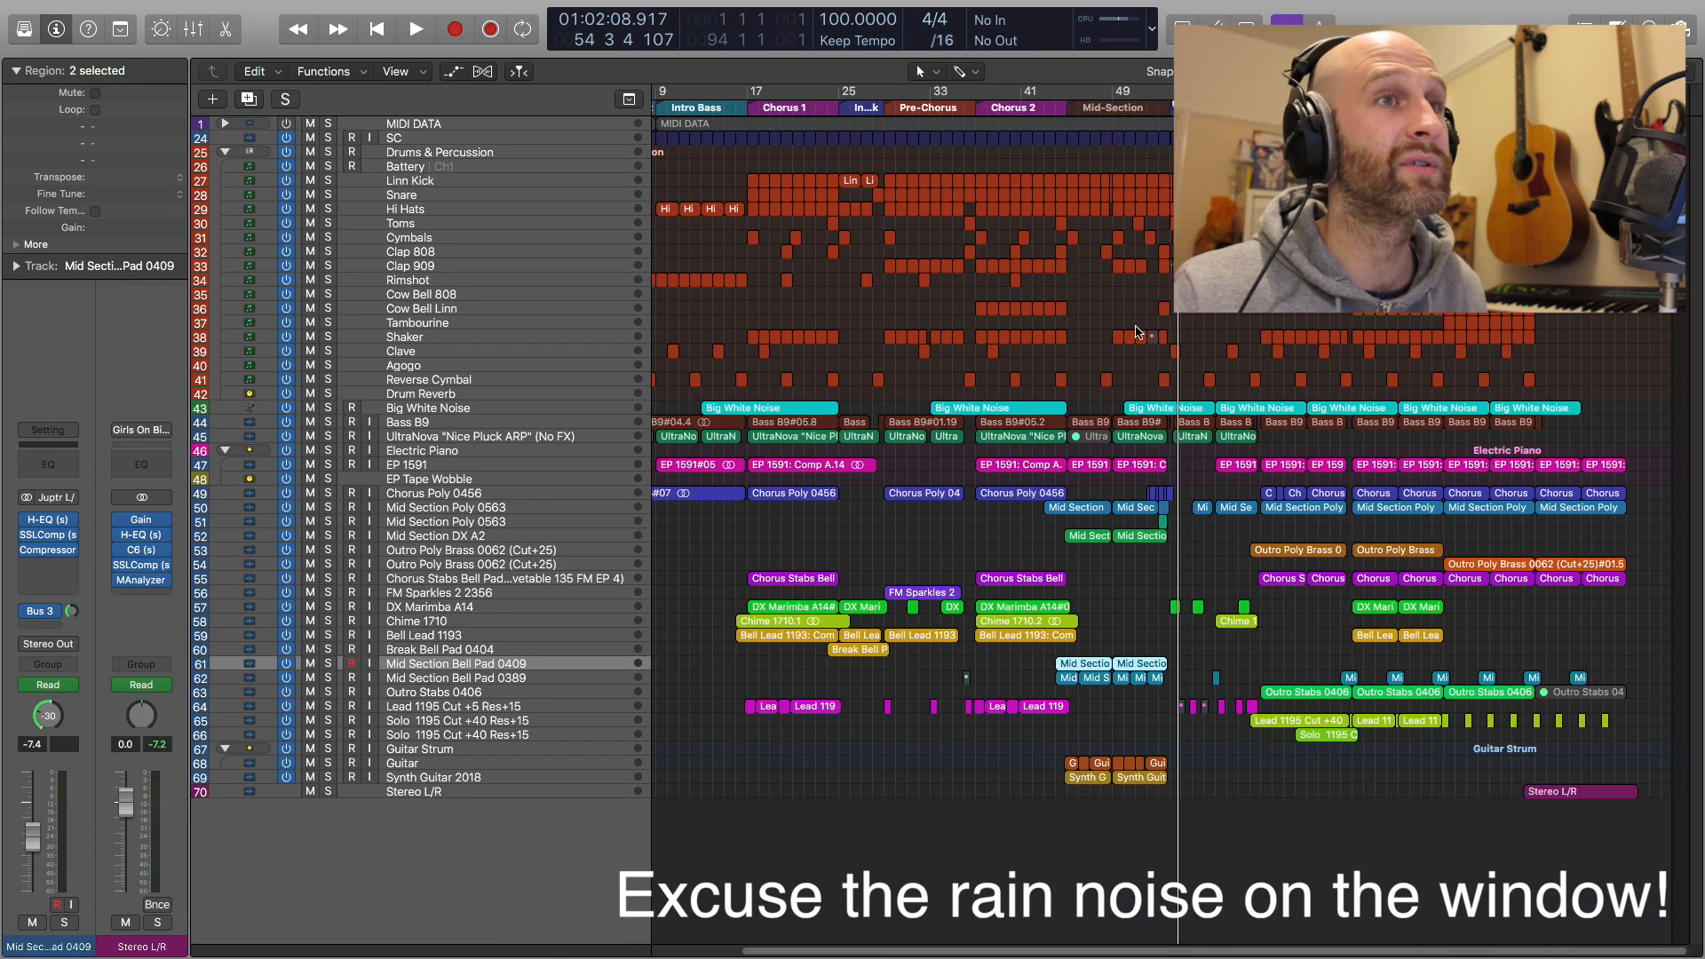
click(838, 108)
key(space)
click(886, 112)
key(space)
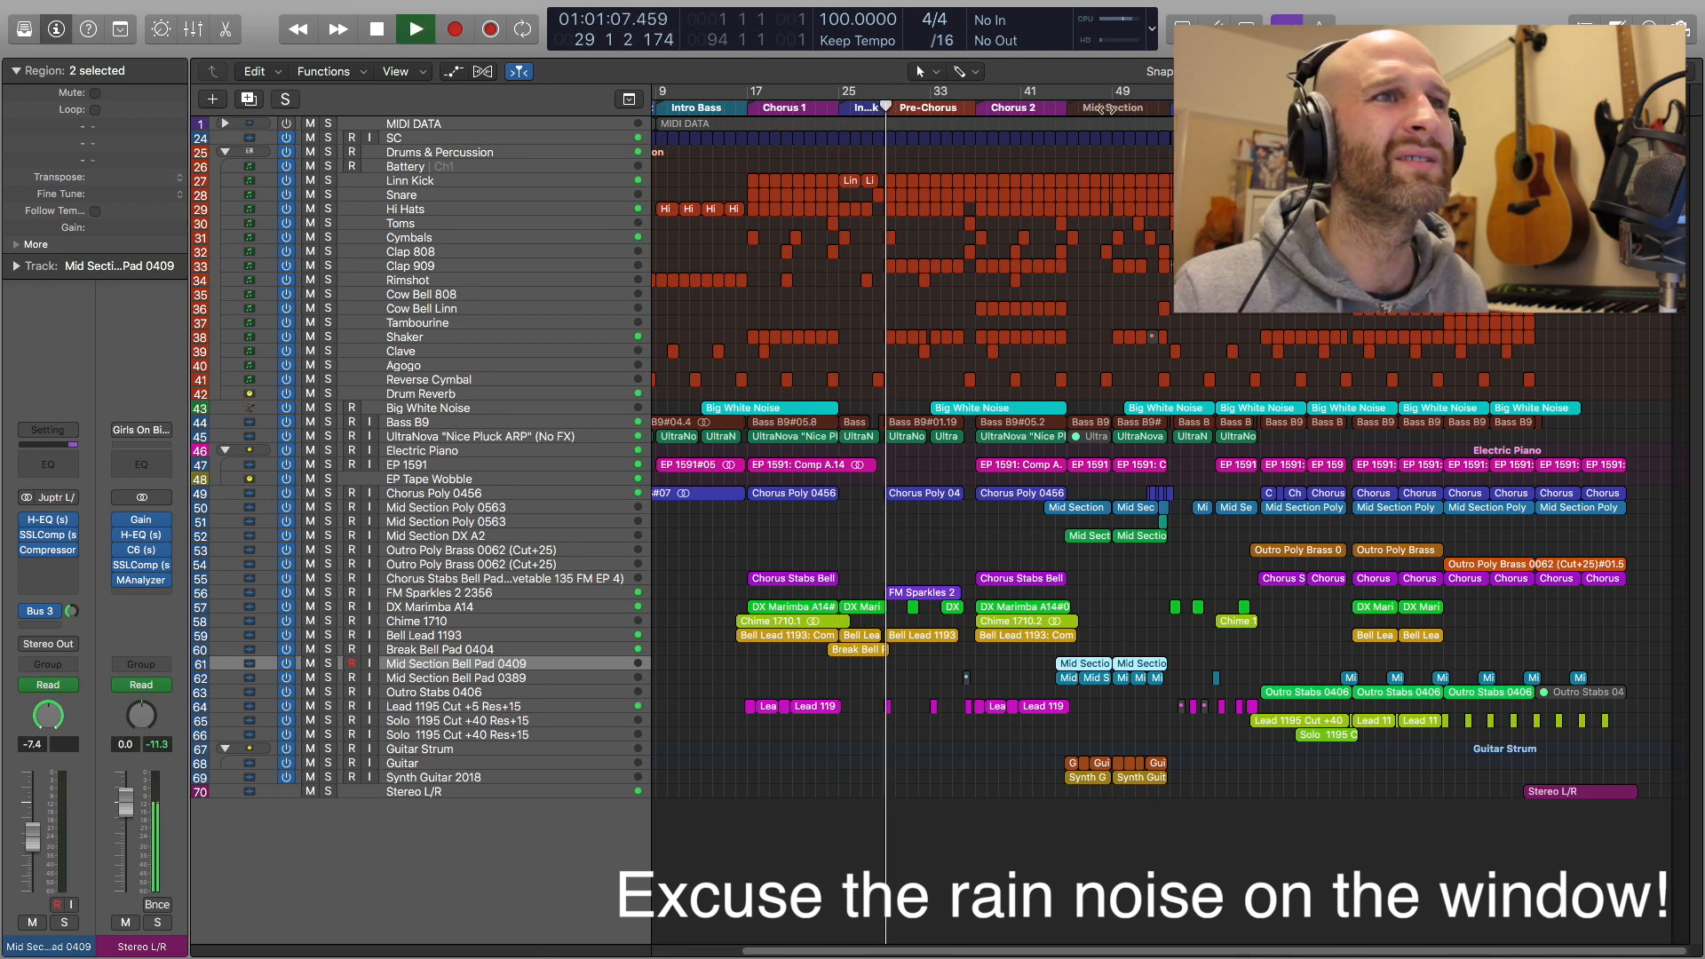
key(space)
Play the full mix through the Breakdown up to the end of the section, then stop
click(1168, 112)
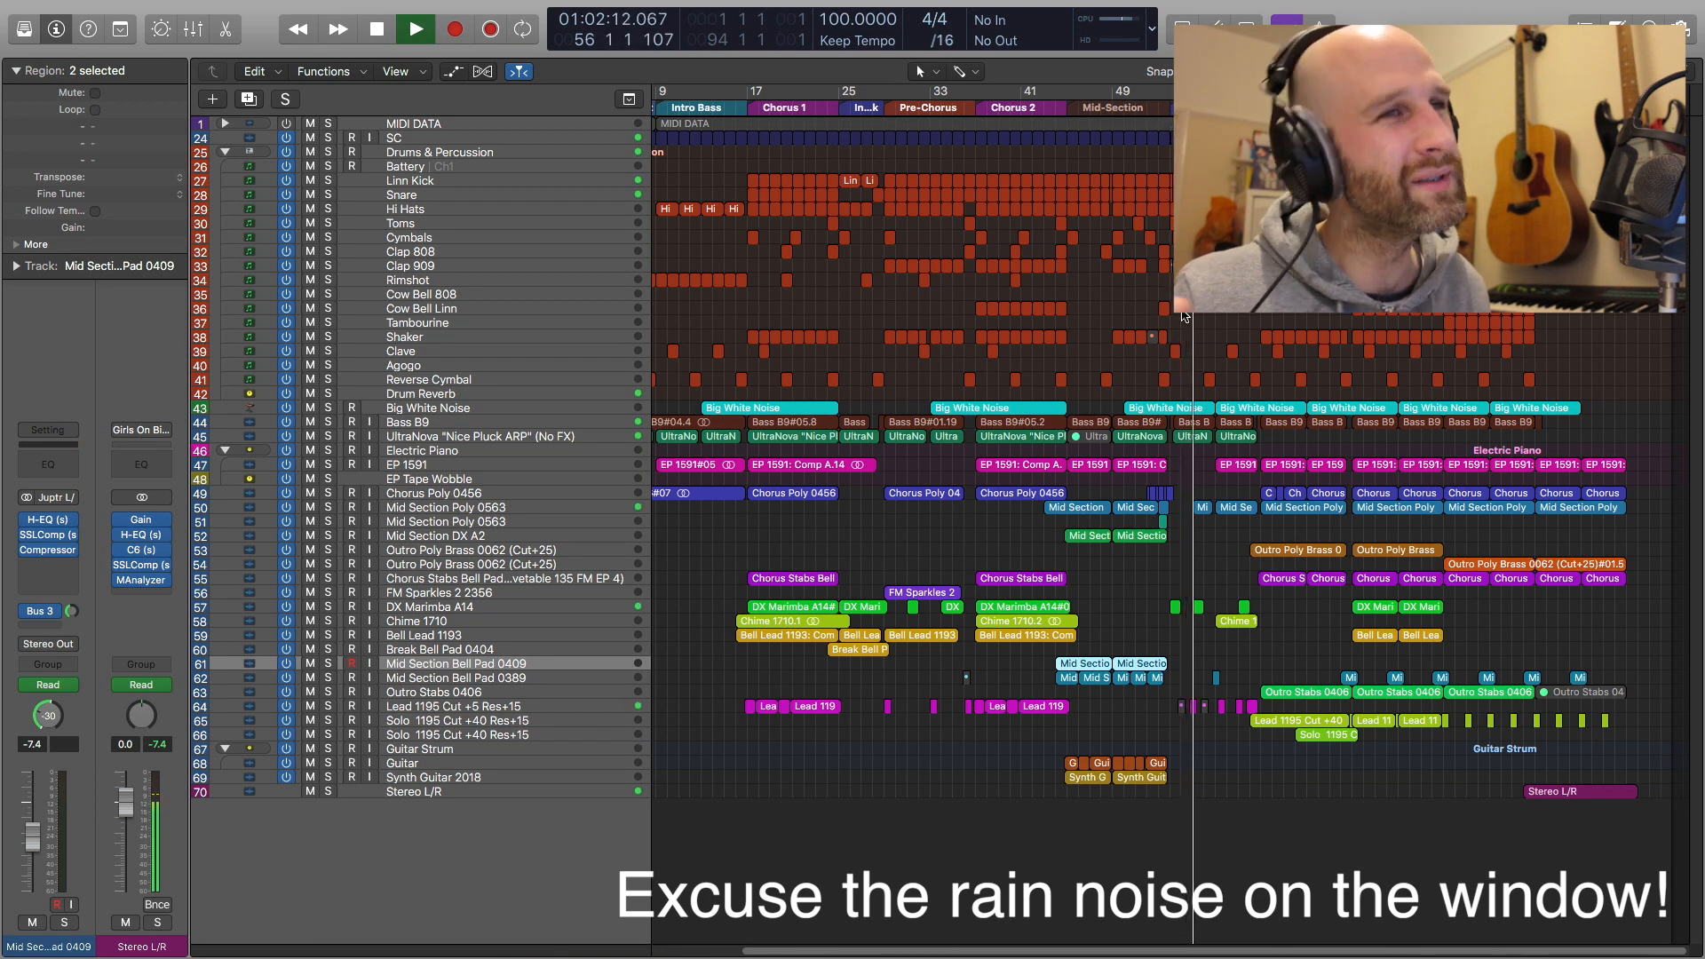
scroll(1159, 336, up, 4)
scroll(1155, 337, right, 4)
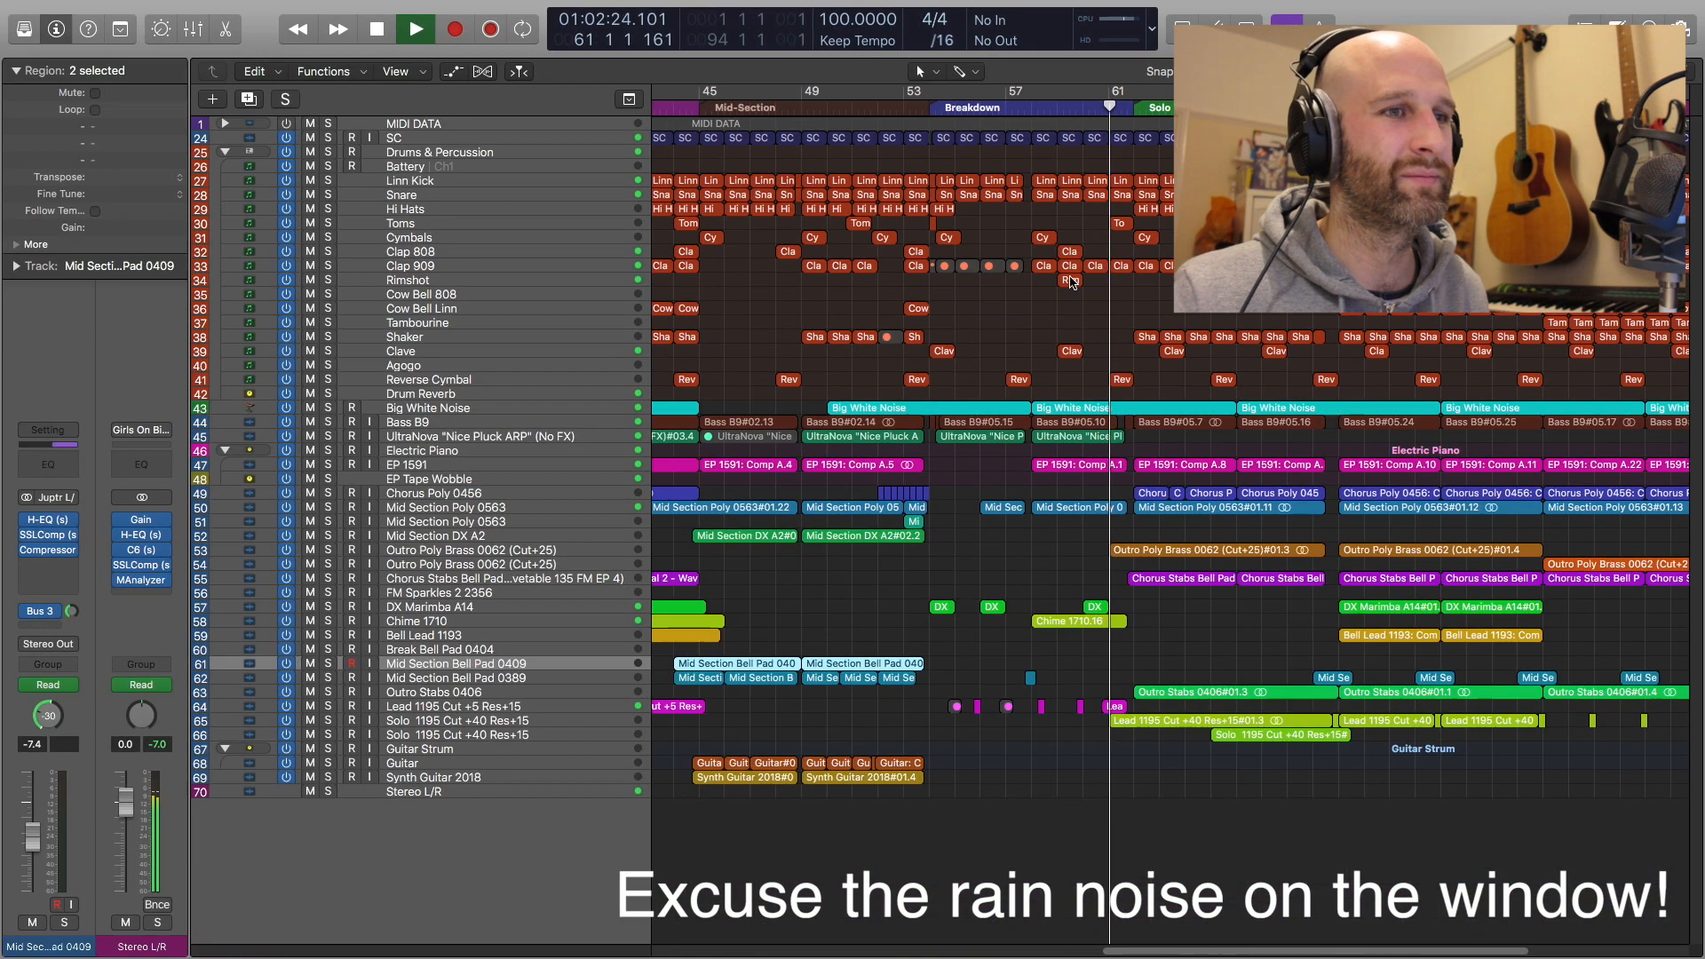
key(space)
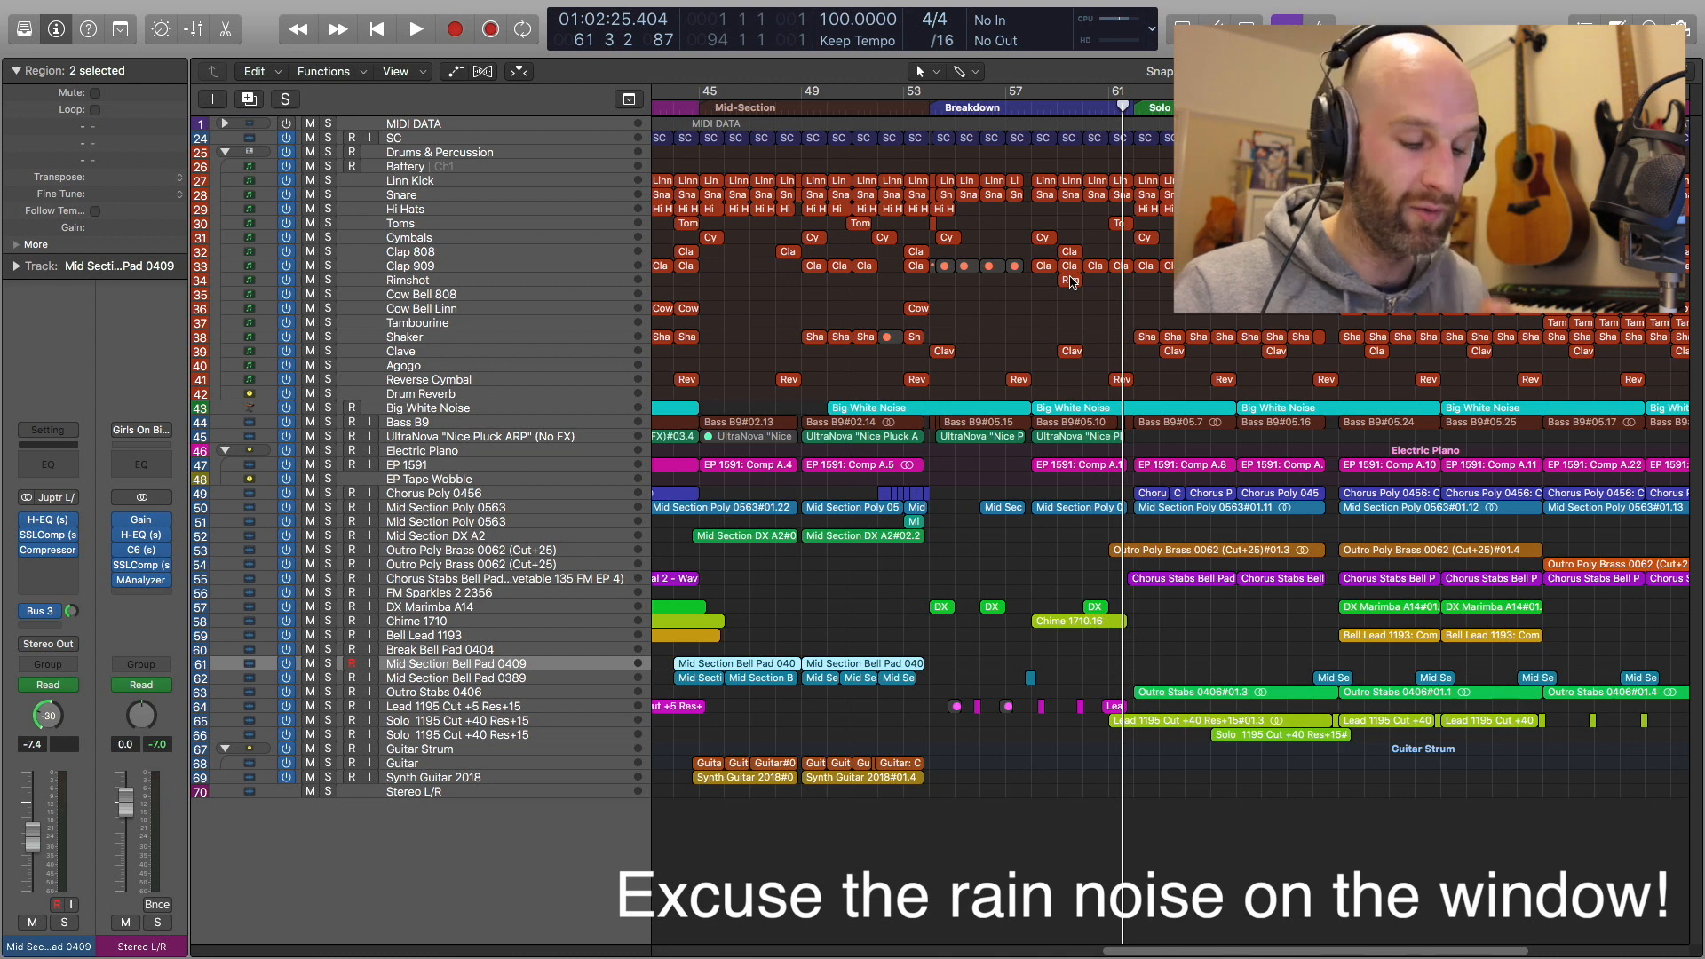
Move the playhead to bar 62 and play the opening bars of the Solo section, then stop
key(comma)
key(period)
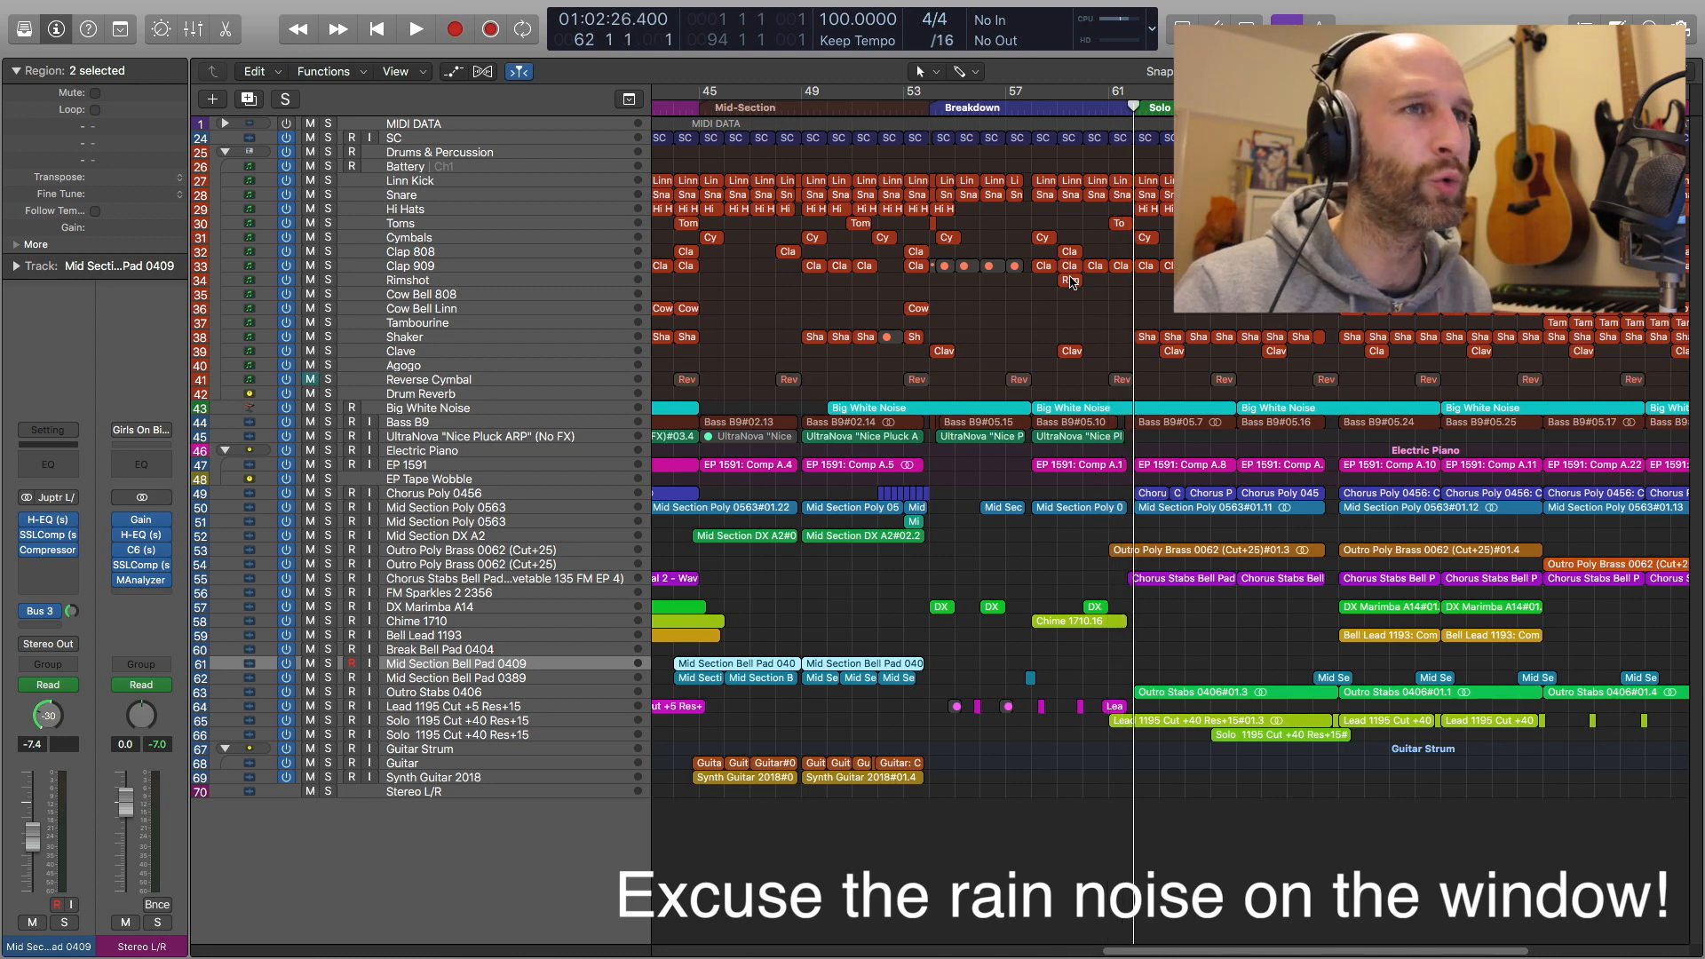
key(space)
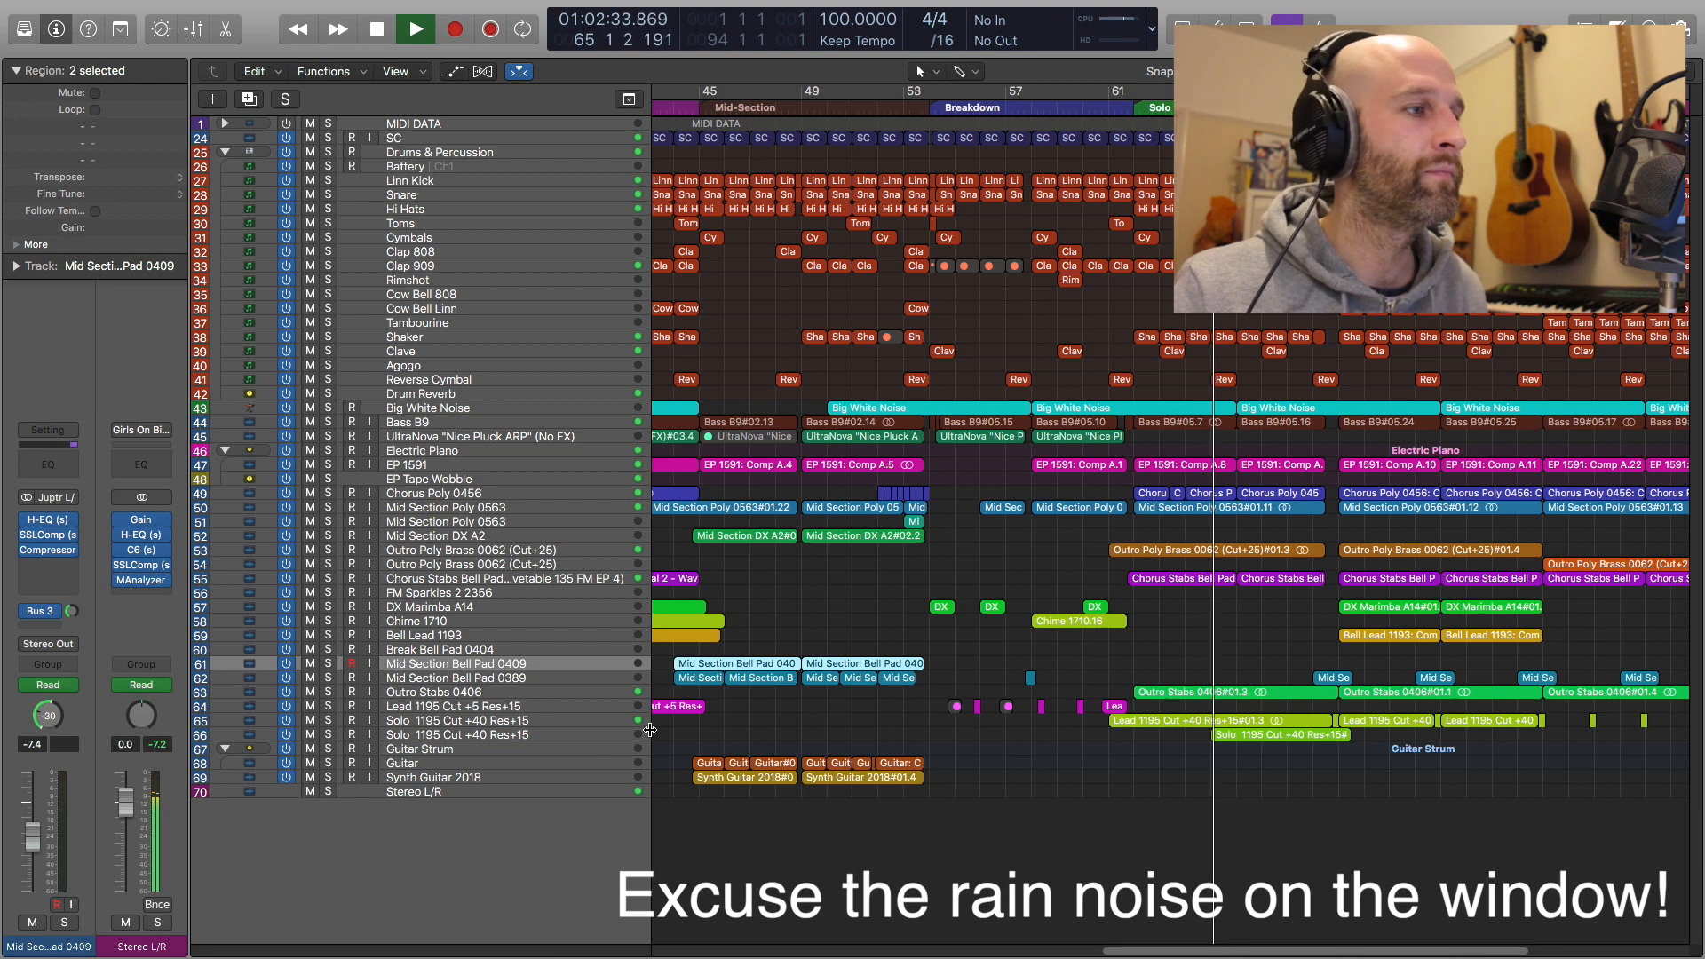
key(space)
Solo the first Solo 1195 Cut +40 Res+15 track (track 65) and play the lead line with its channel strip in view
scroll(1182, 707, up, 5)
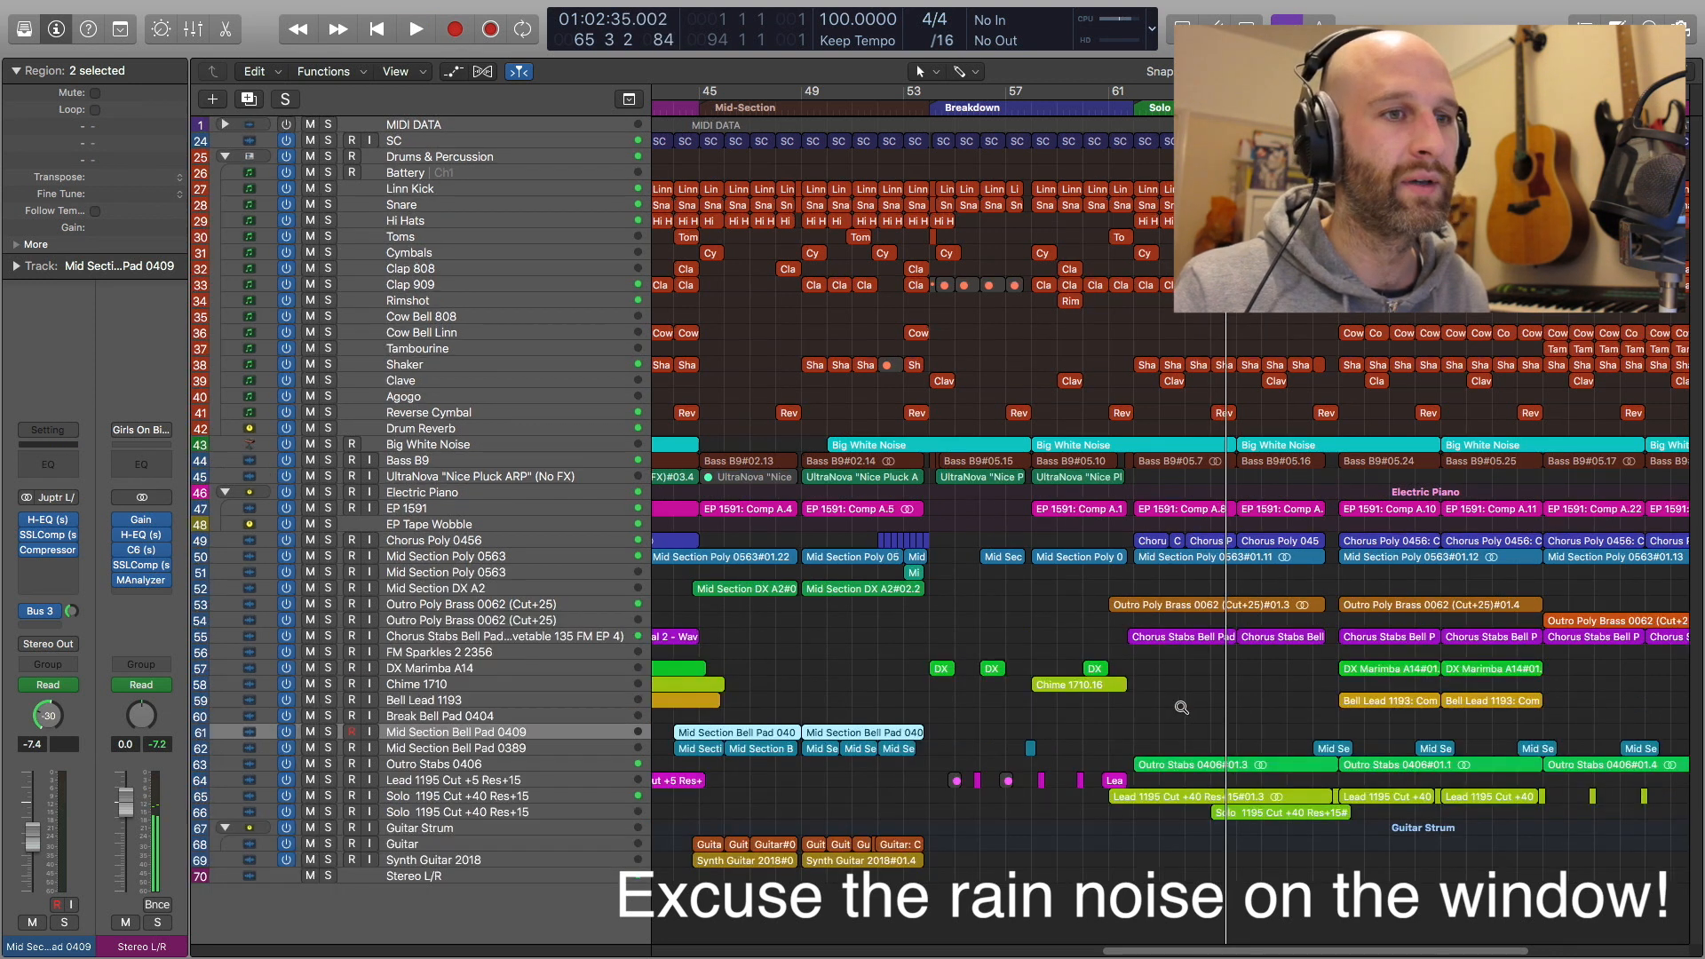
scroll(1212, 707, up, 5)
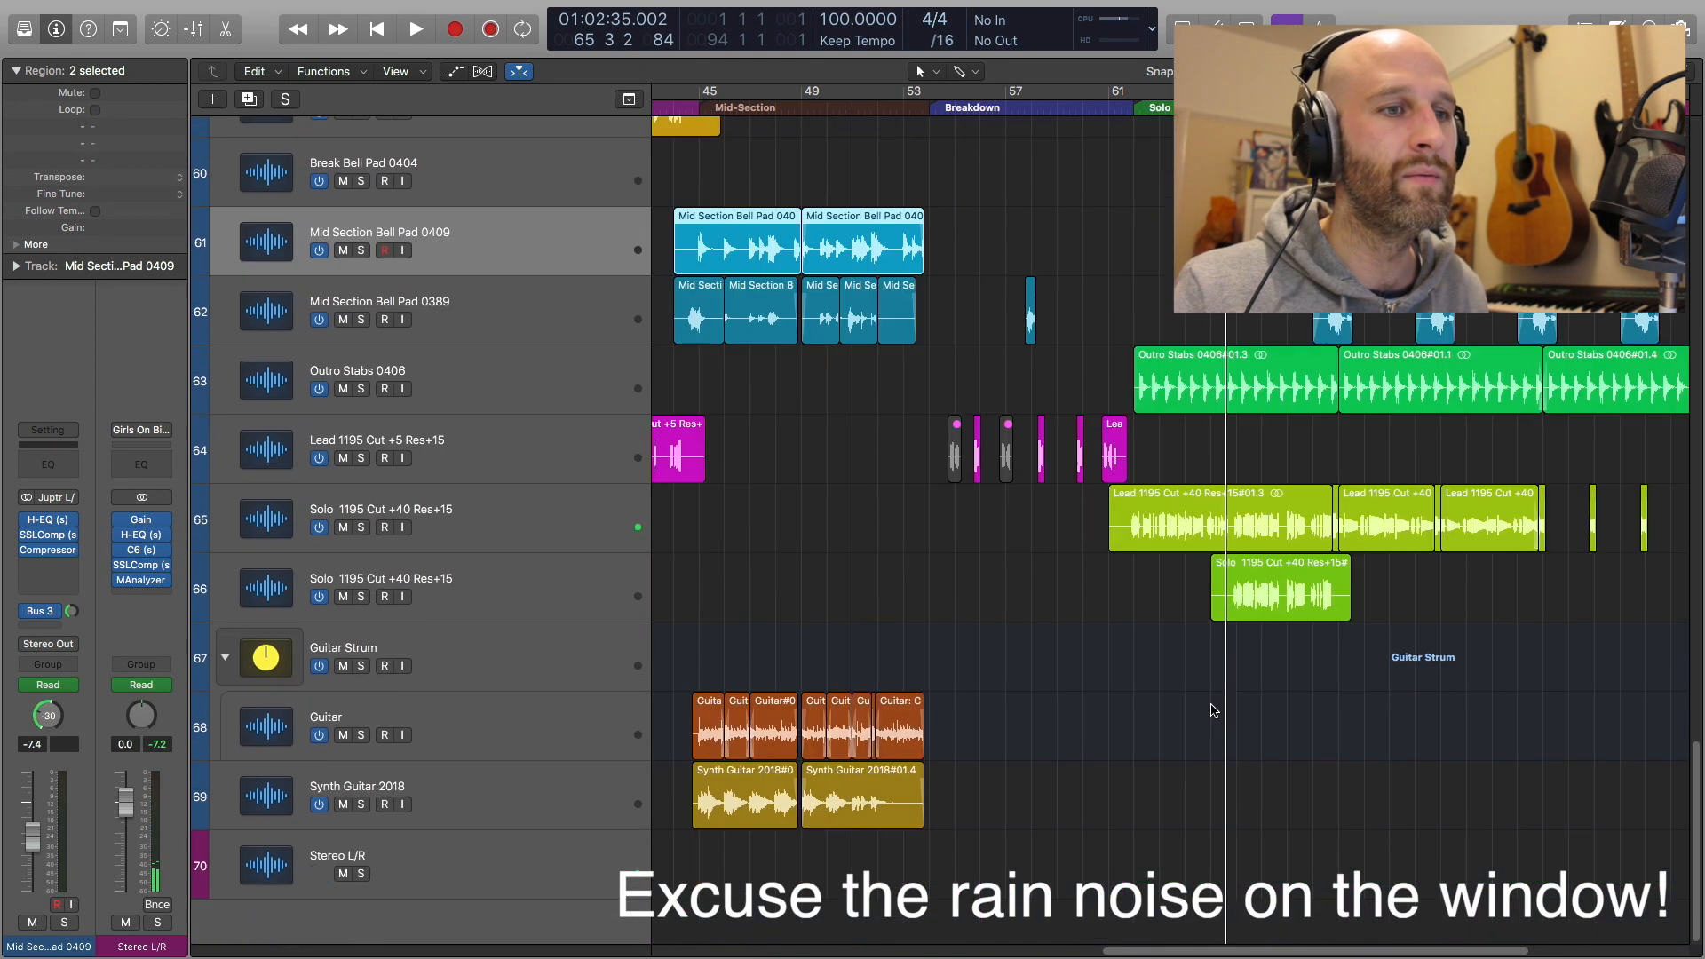
click(446, 528)
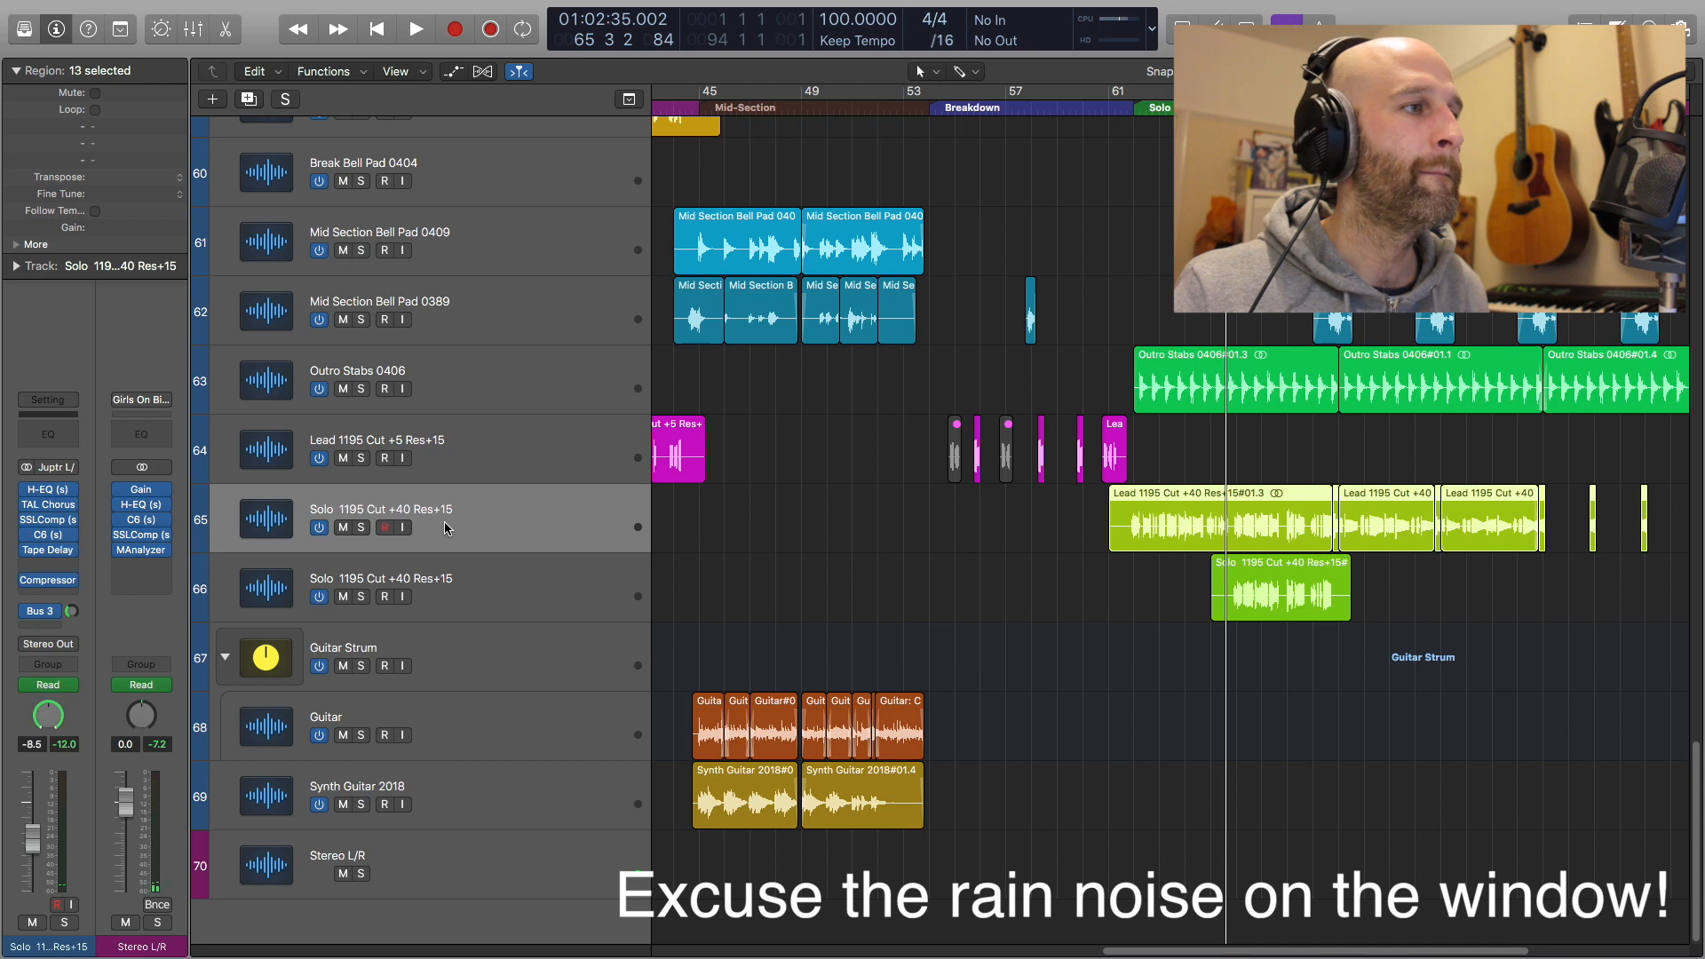
click(361, 528)
key(space)
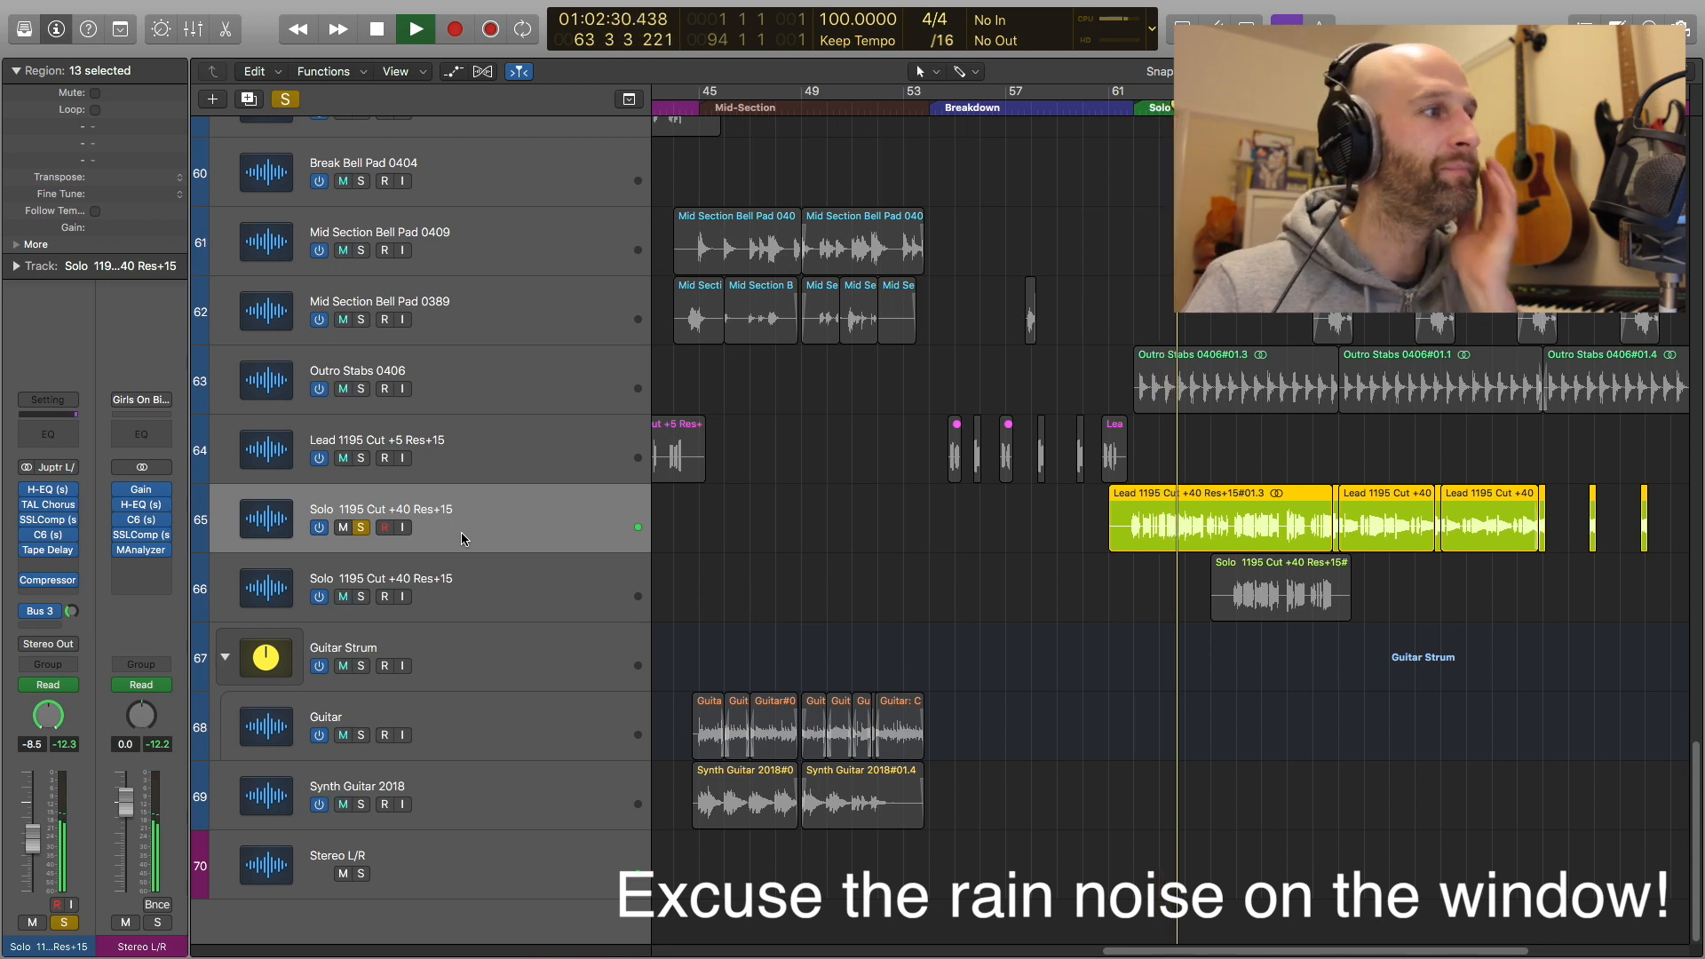
mouse_move(50, 551)
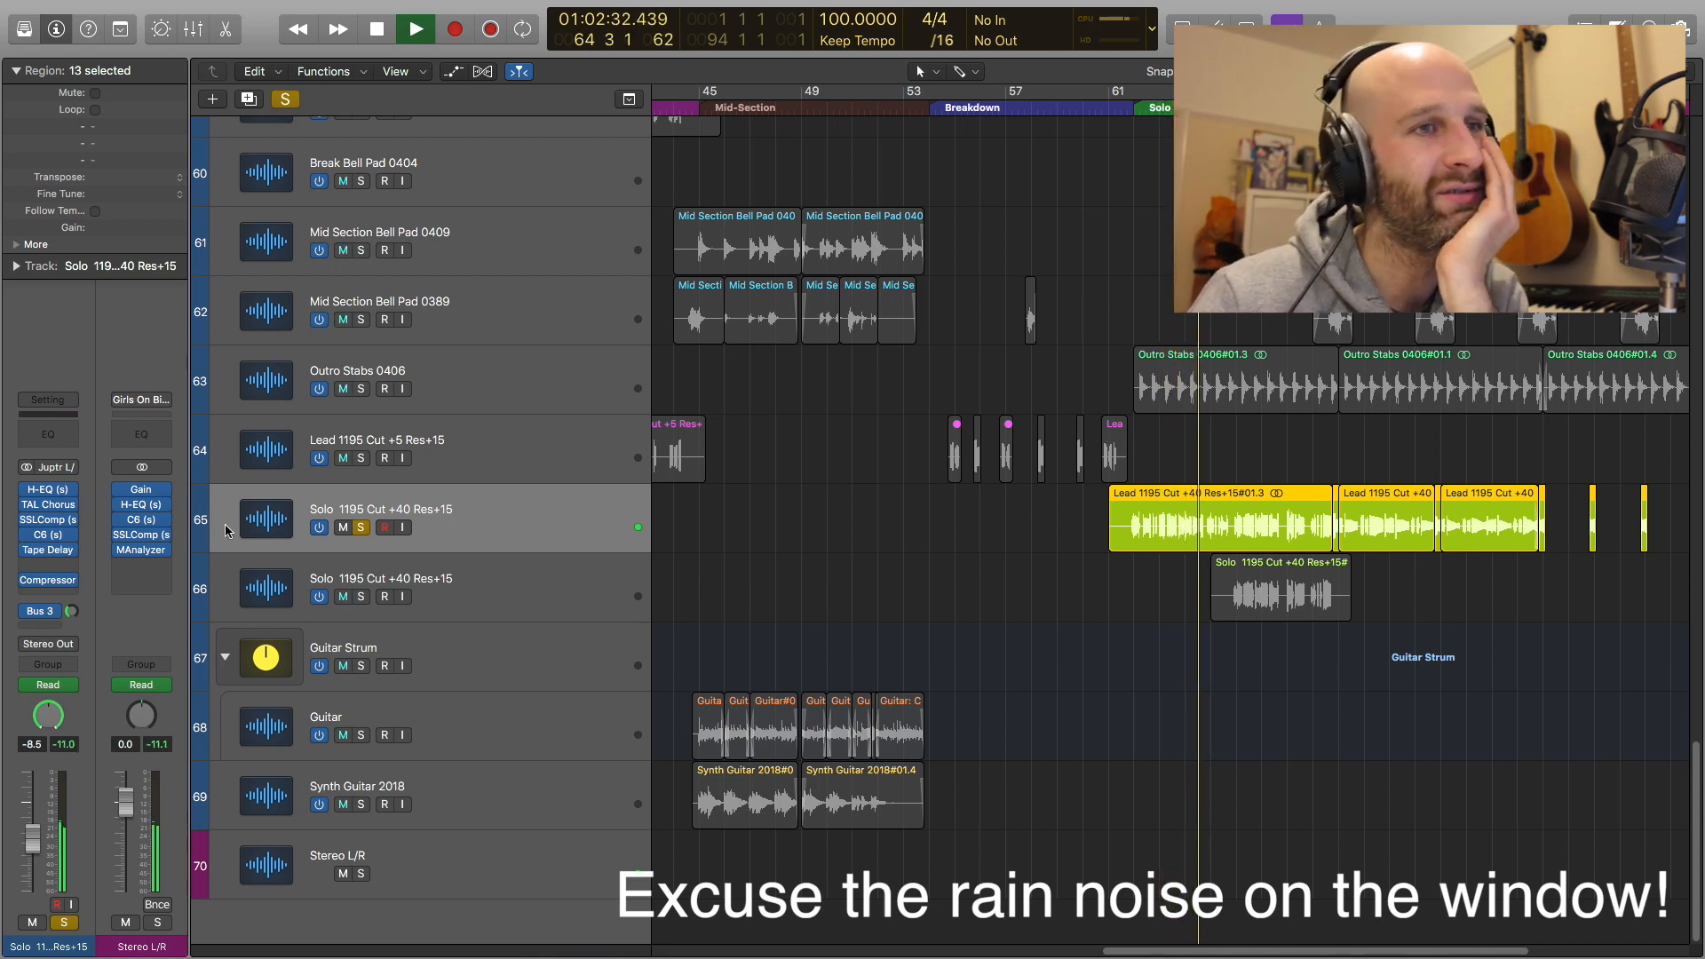
Also solo the second Solo 1195 Cut +40 Res+15 track (track 66) during playback, then stop after hearing both together
click(477, 588)
click(360, 597)
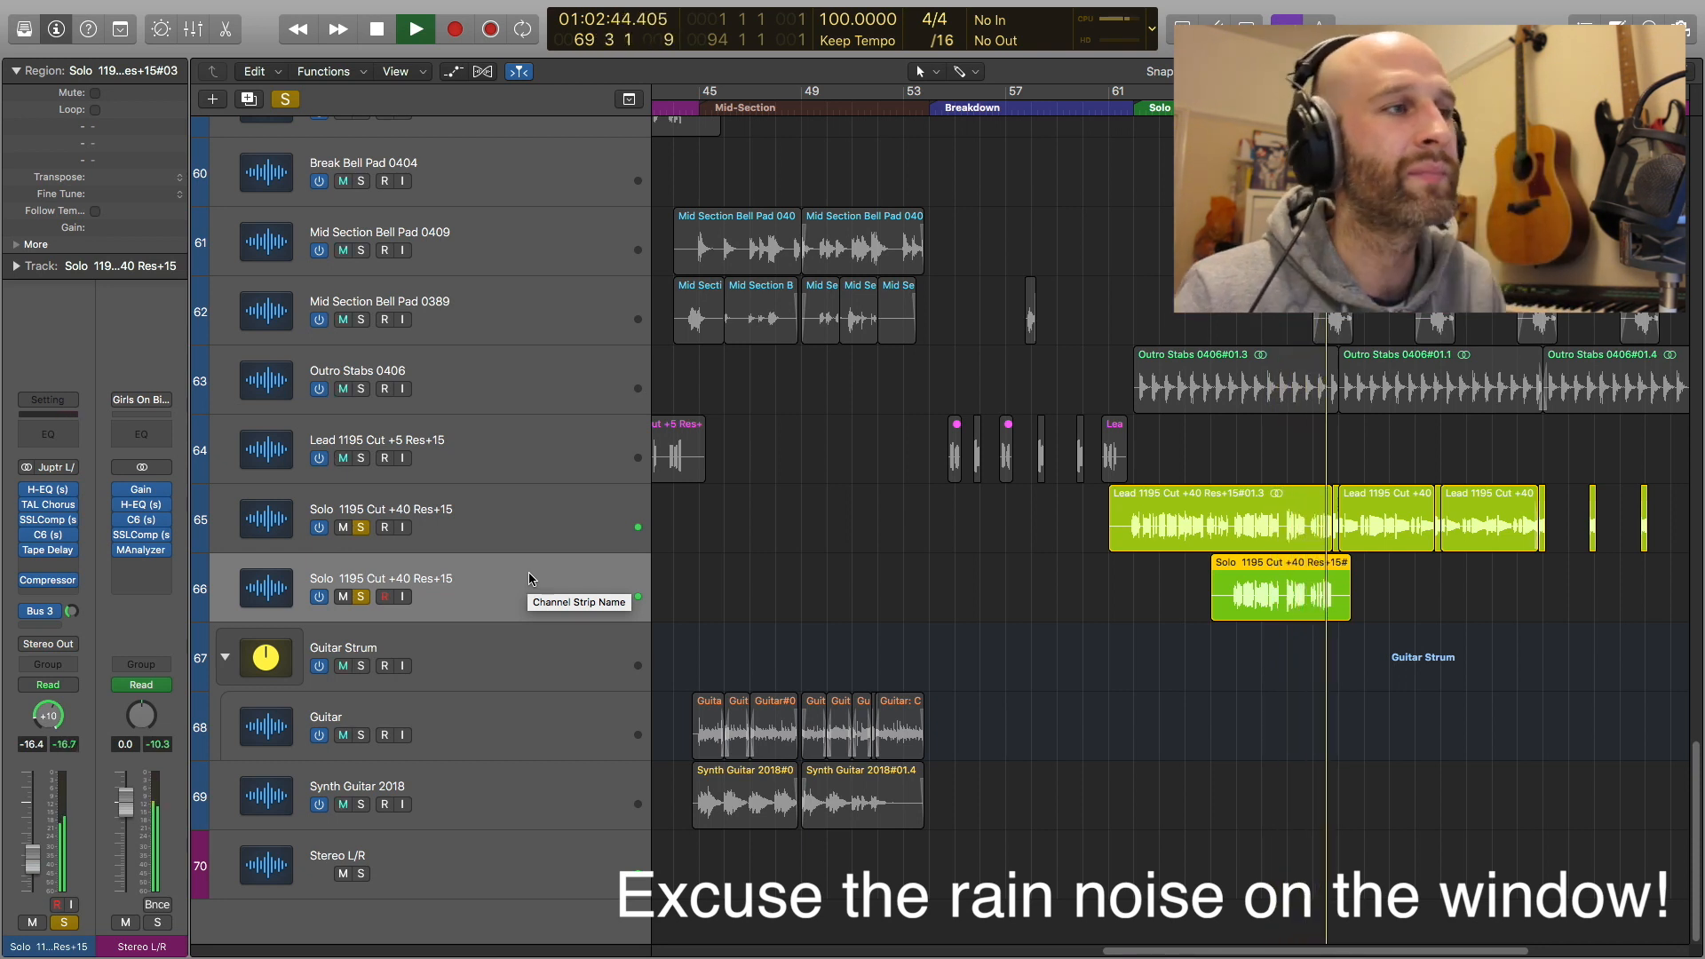
key(space)
Expand the MIDI DATA stack and examine the solo's Jupiter 50 1 region in the Piano Roll with pitch bend during playback
scroll(947, 505, up, 20)
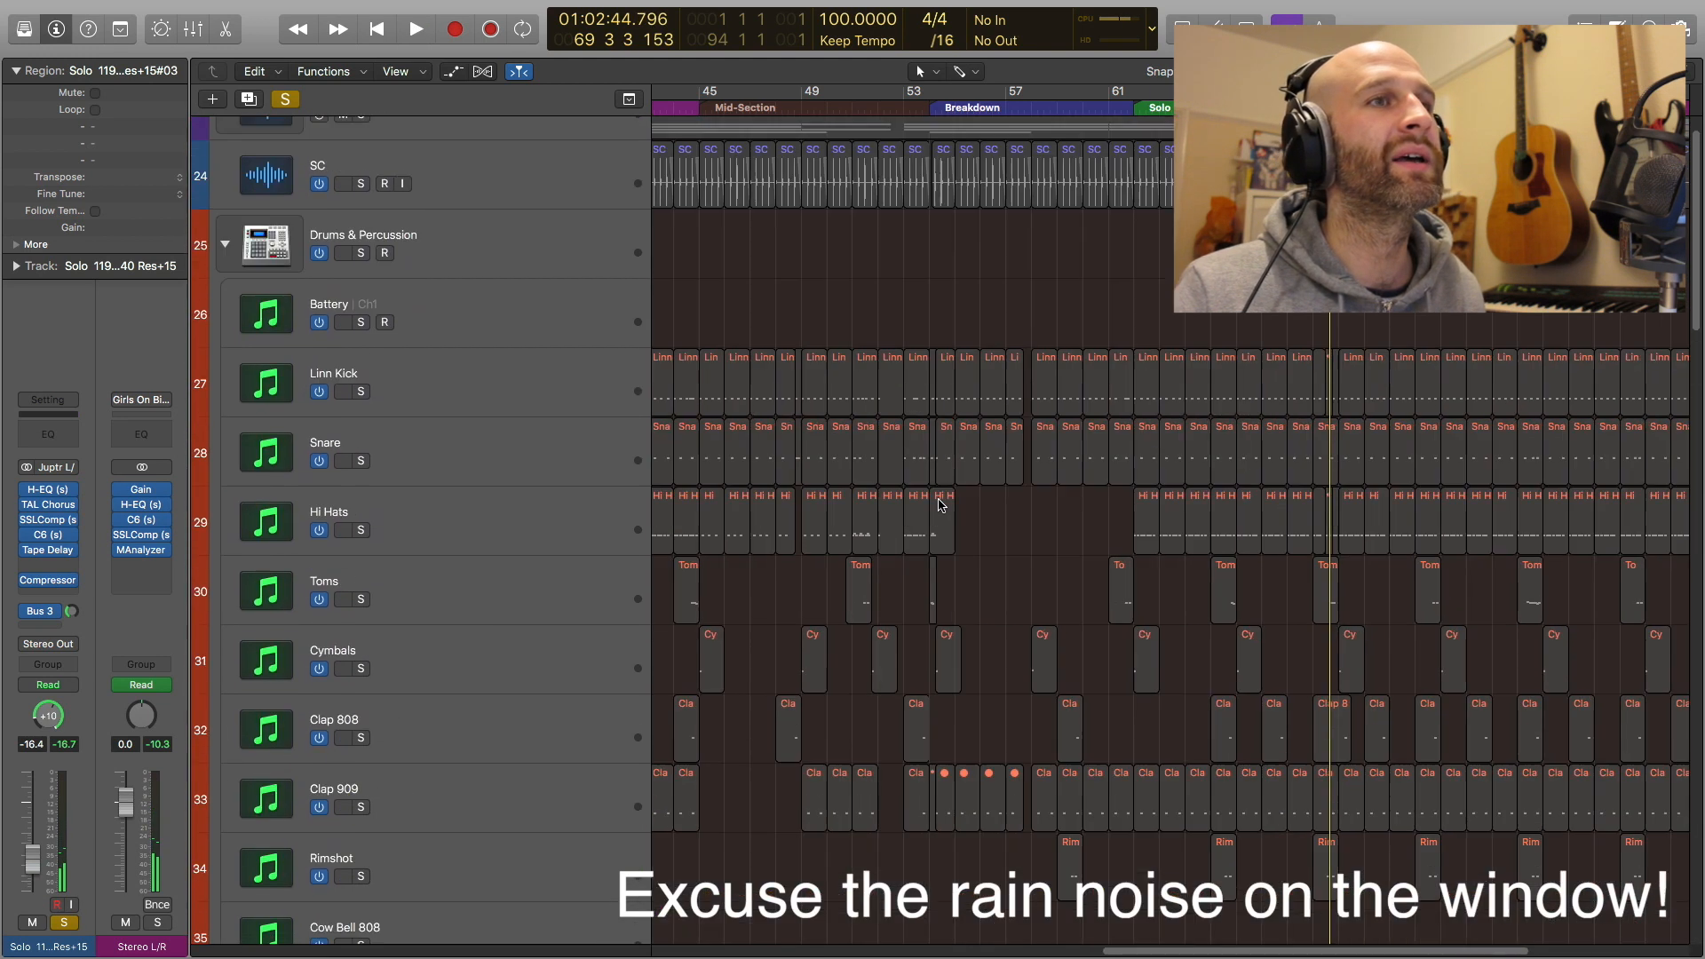
click(226, 152)
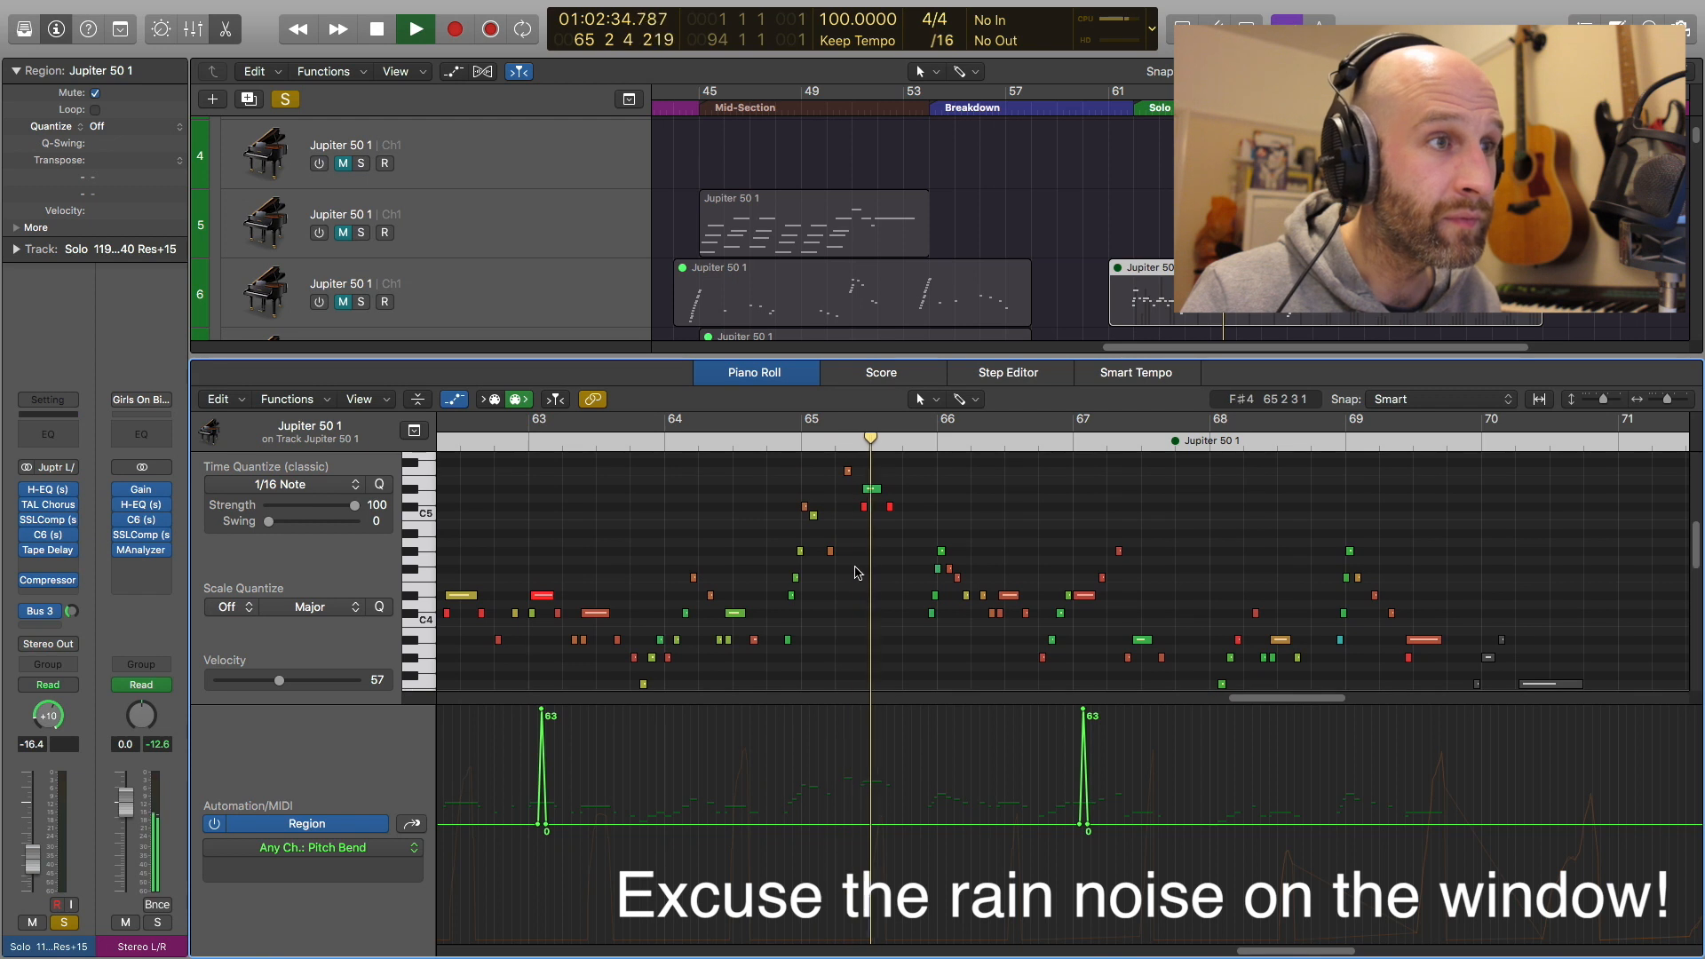
scroll(858, 573, down, 1)
key(super+Right)
key(super+Right)
key(super+Right)
key(super+Right)
key(super+Right)
key(super+Right)
key(super+Right)
key(super+Right)
key(super+Right)
key(space)
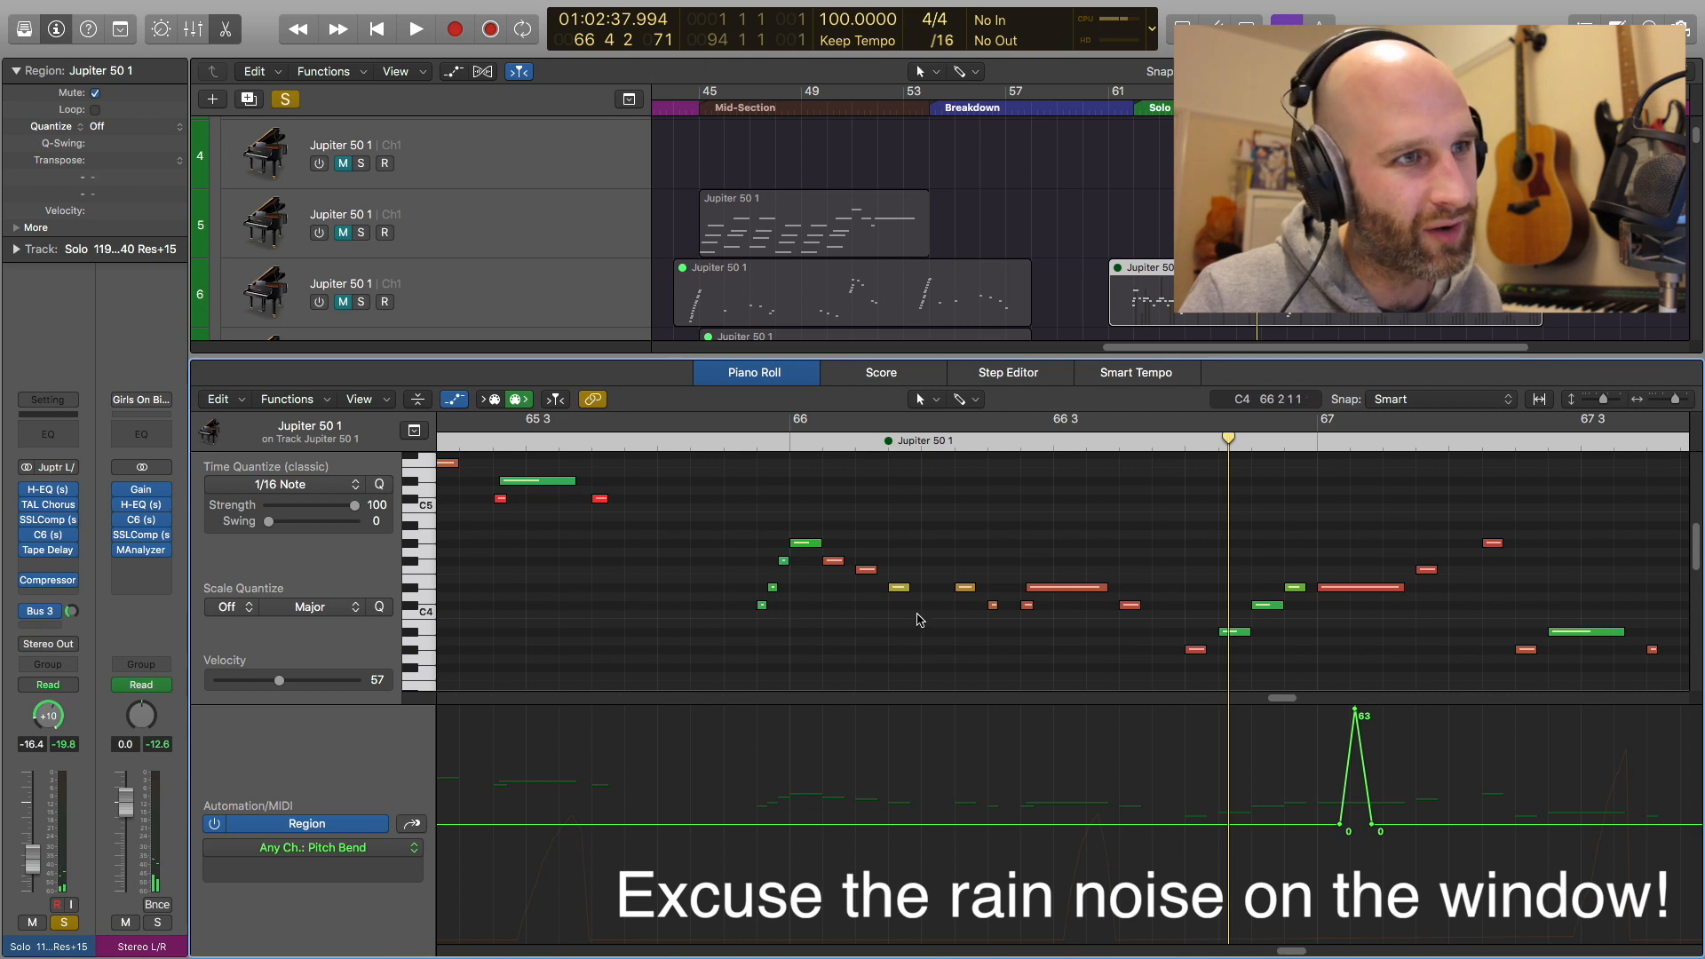
scroll(926, 619, left, 15)
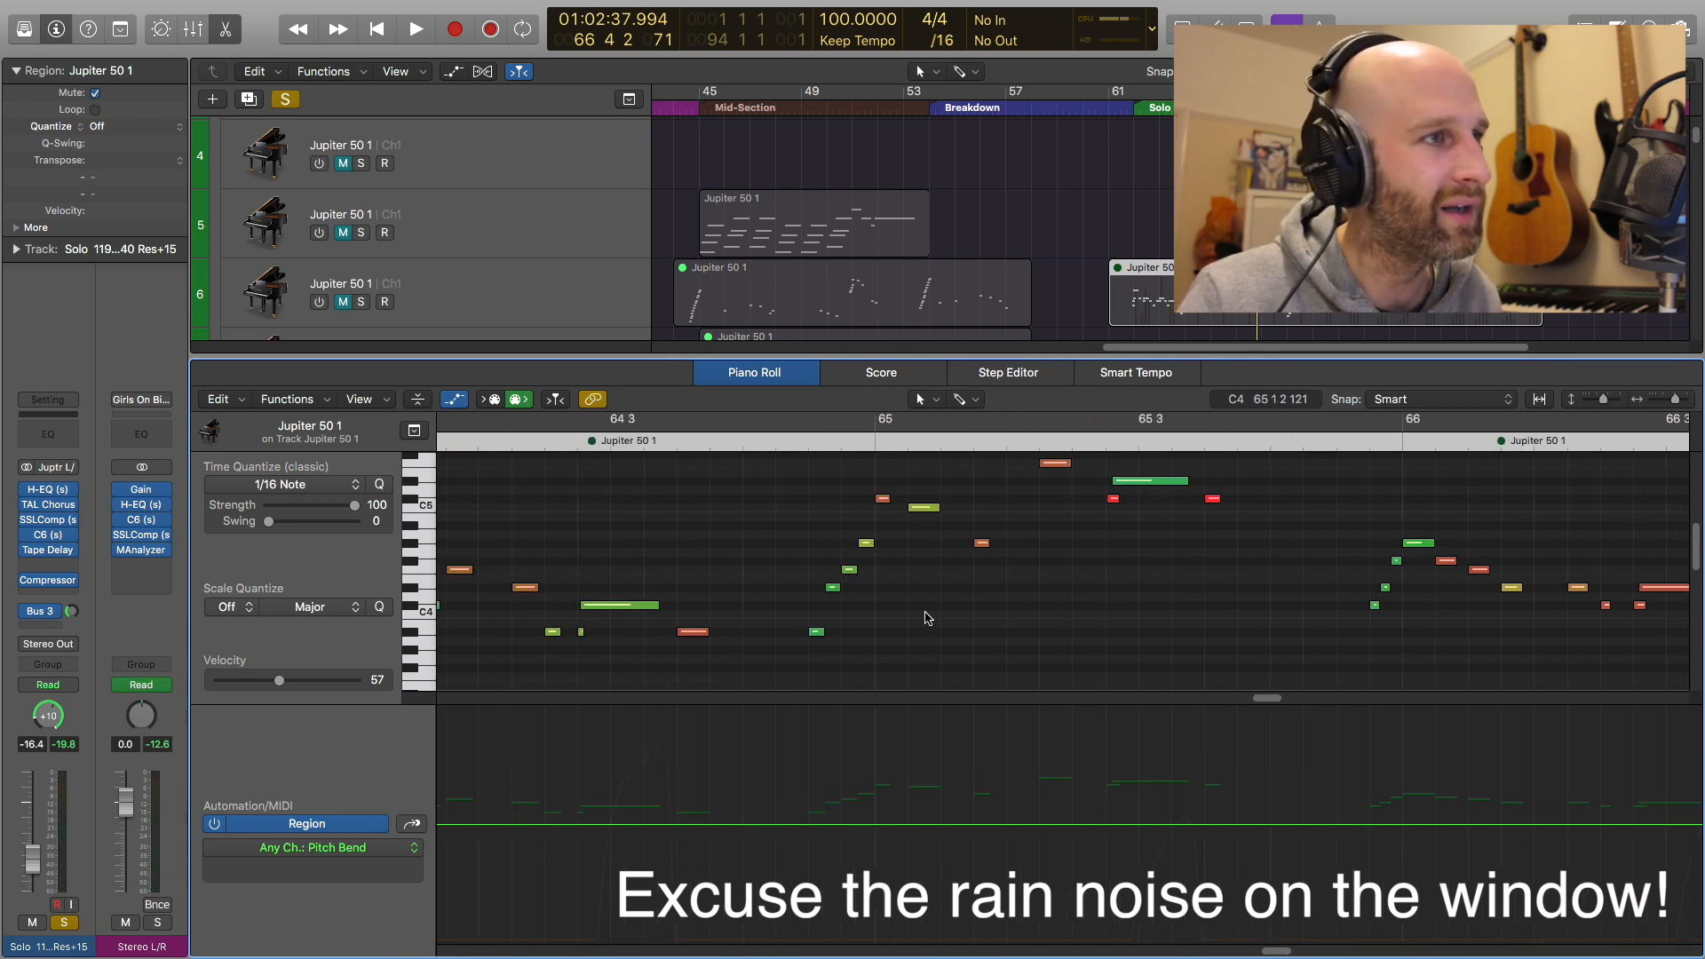
Place the playhead at the solo's first note just before bar 62 and audition the short grace note and following long D♯4
scroll(926, 619, left, 6)
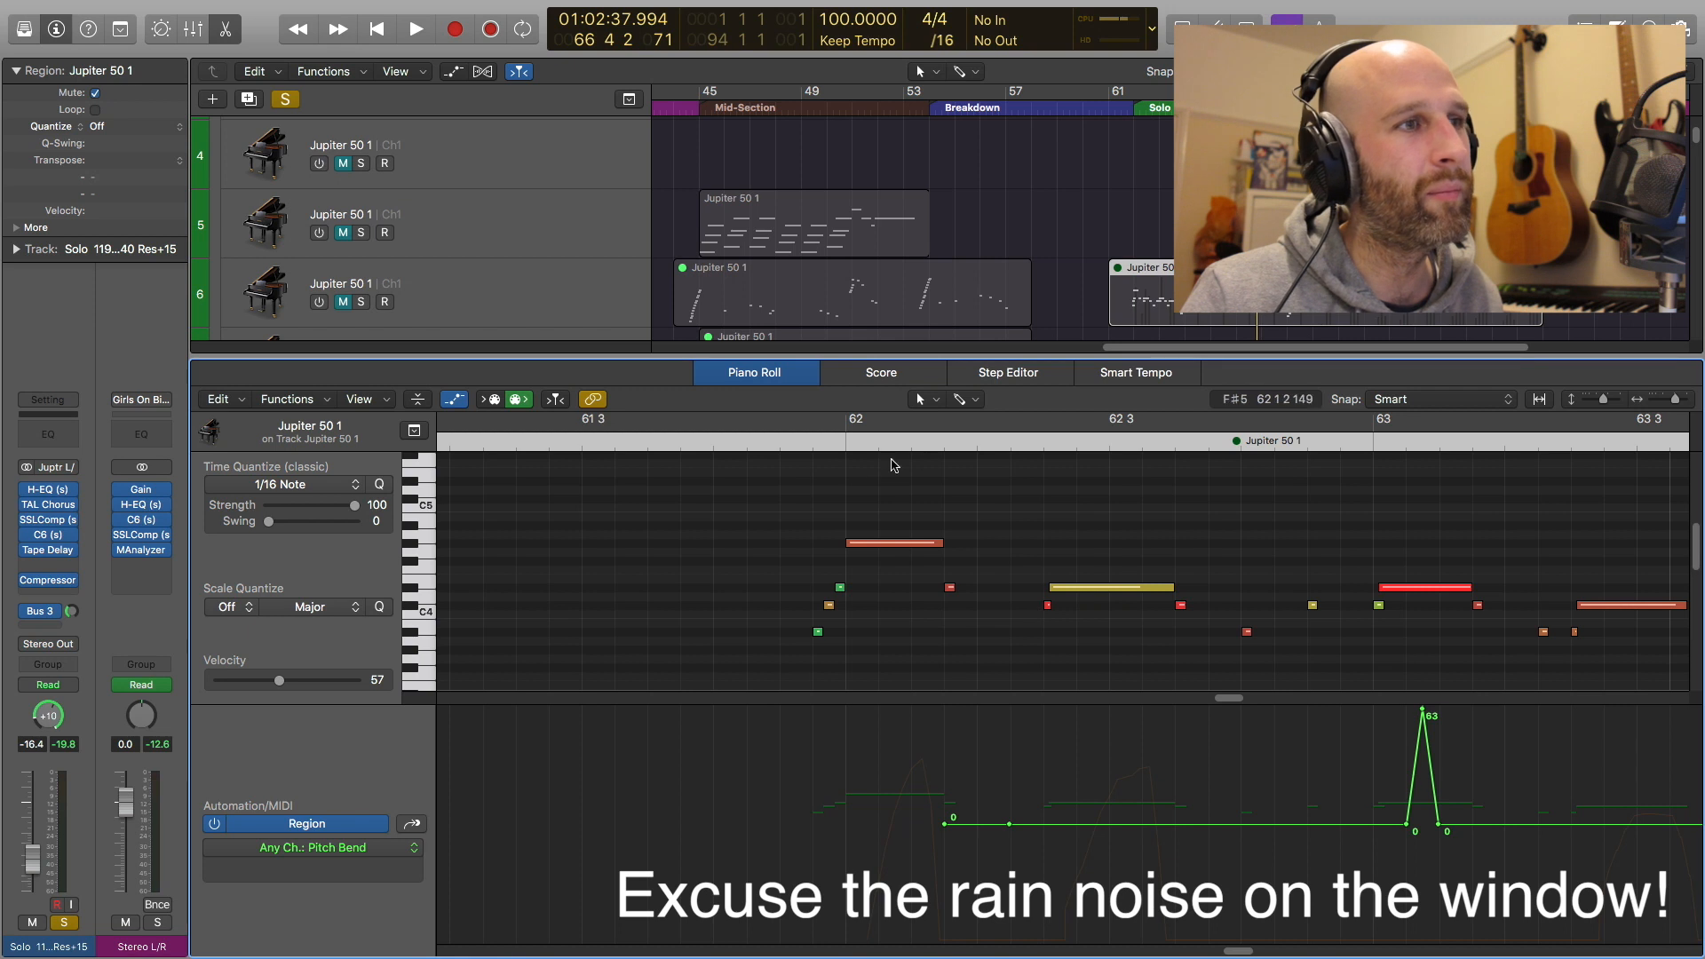
click(811, 443)
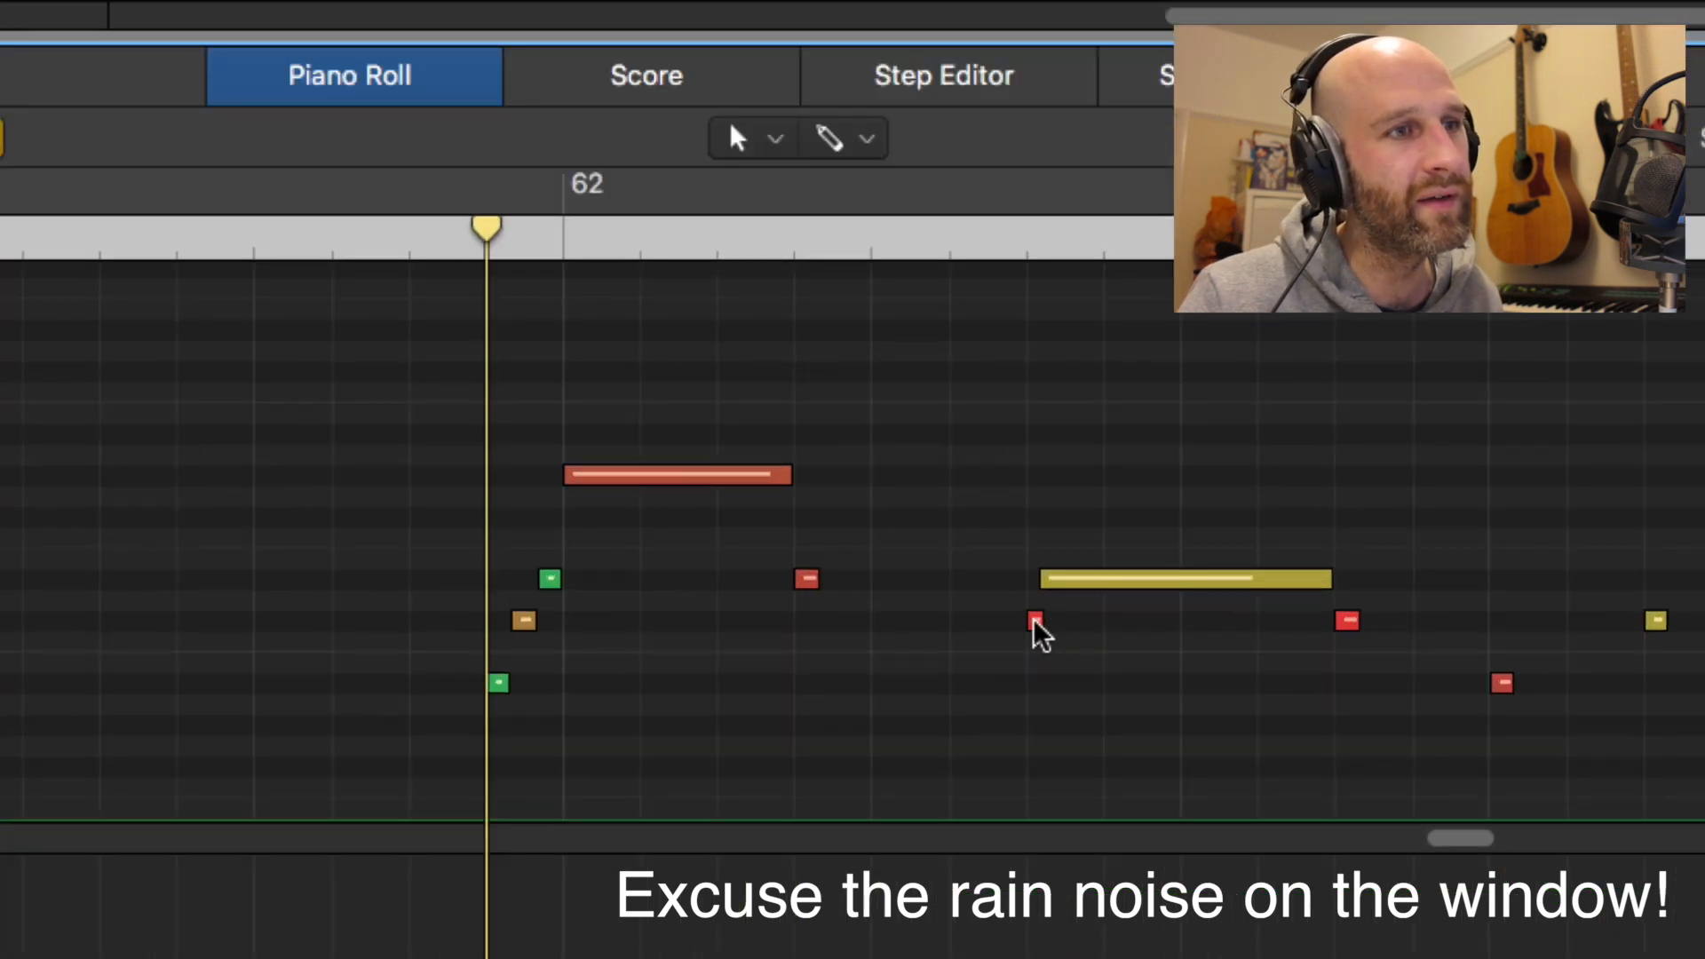
click(1036, 621)
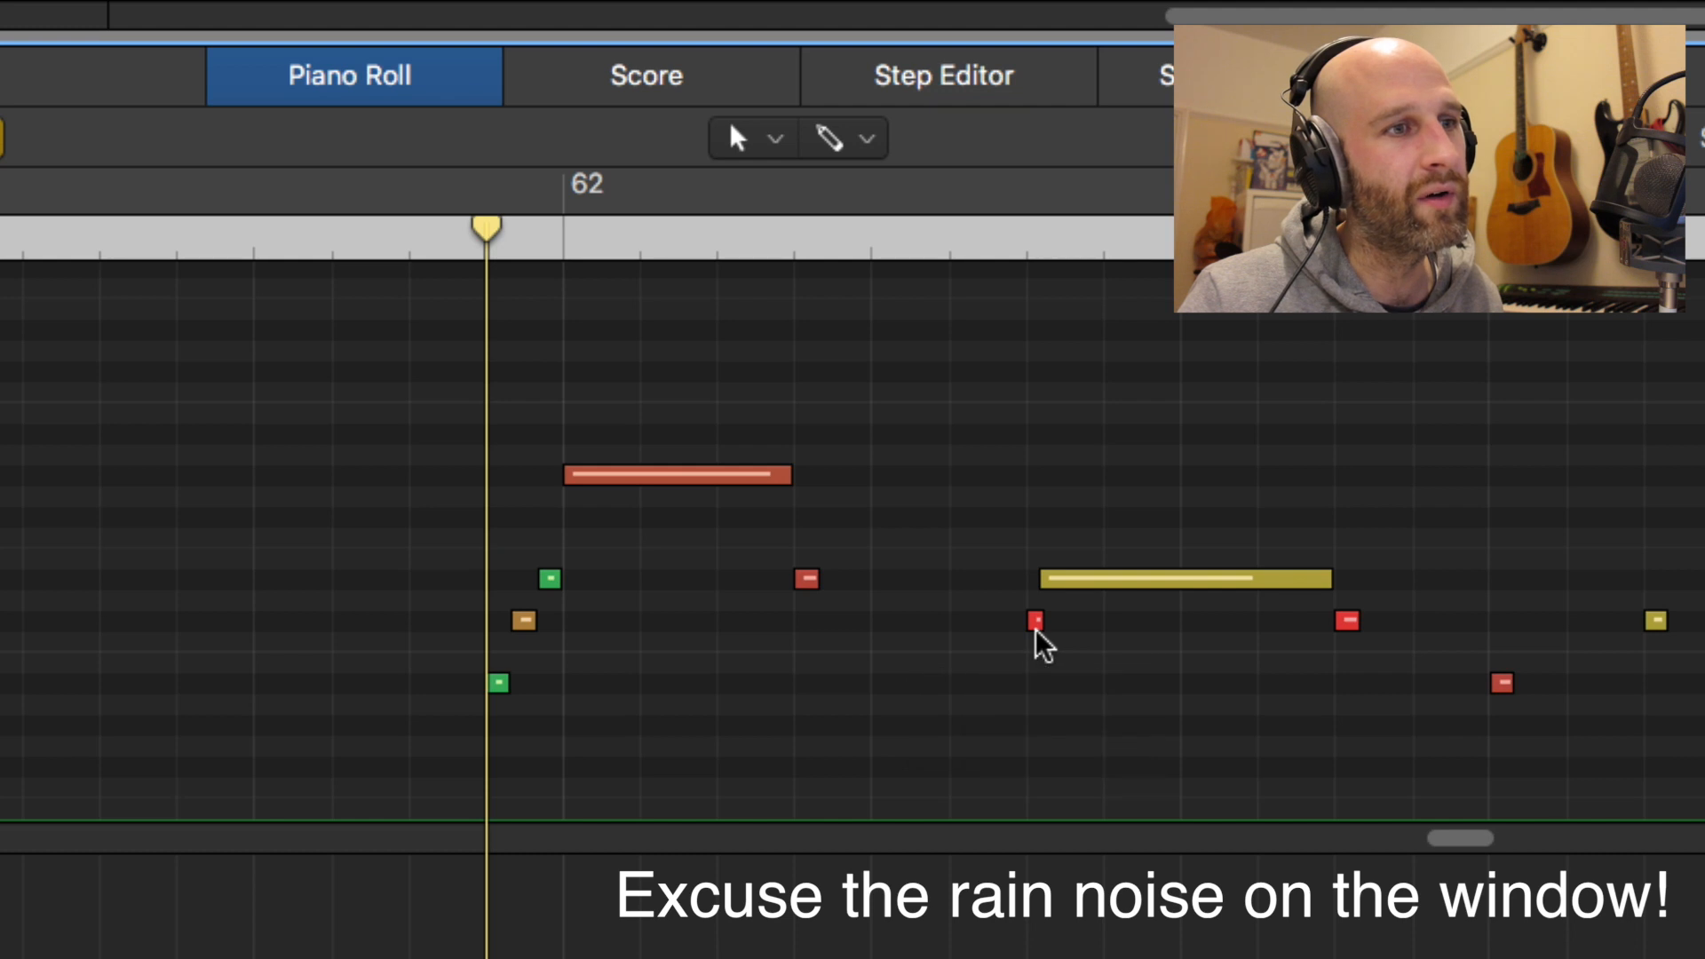
click(1062, 581)
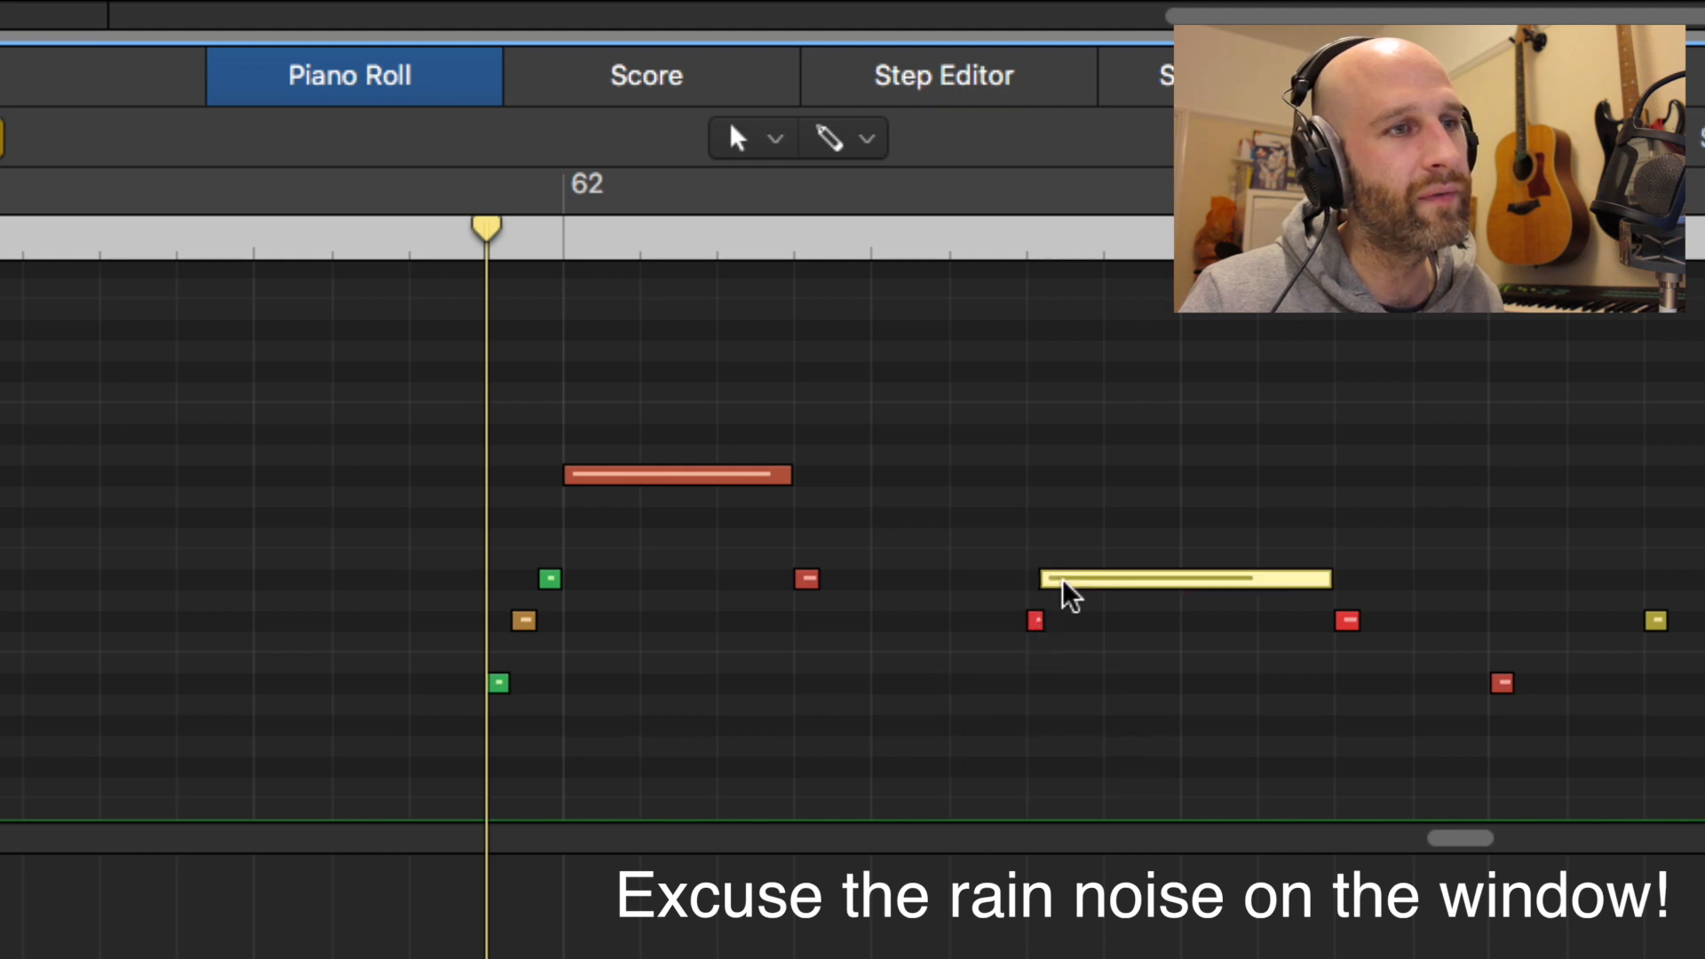
click(1062, 584)
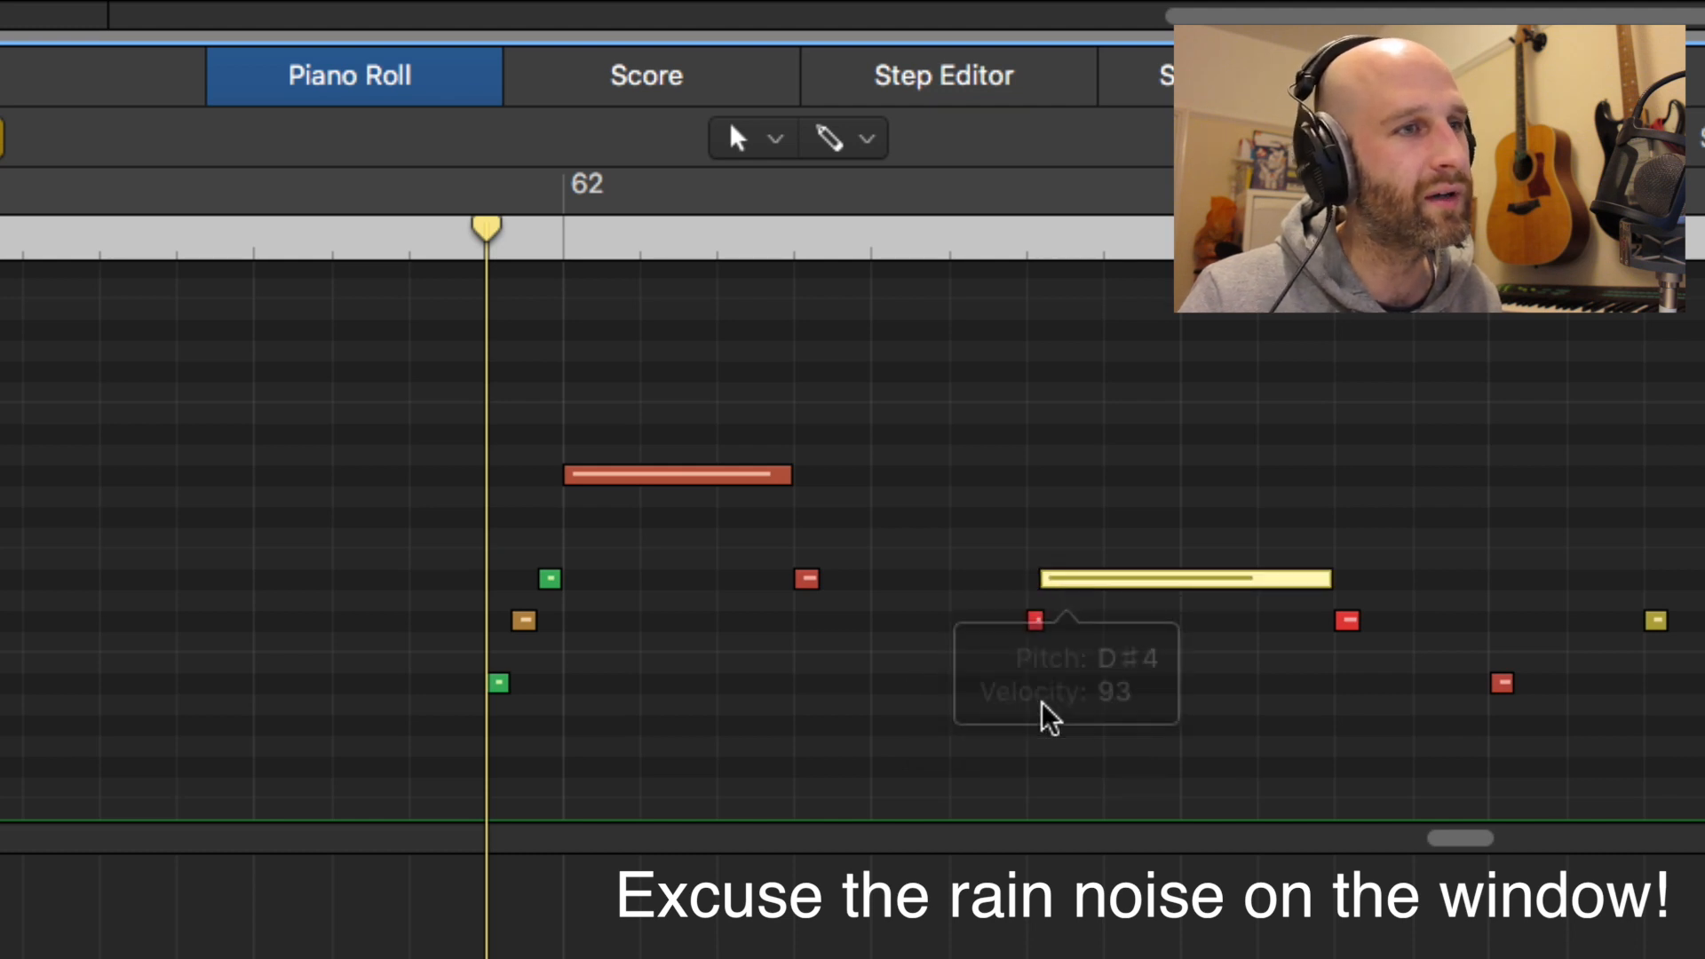
click(994, 690)
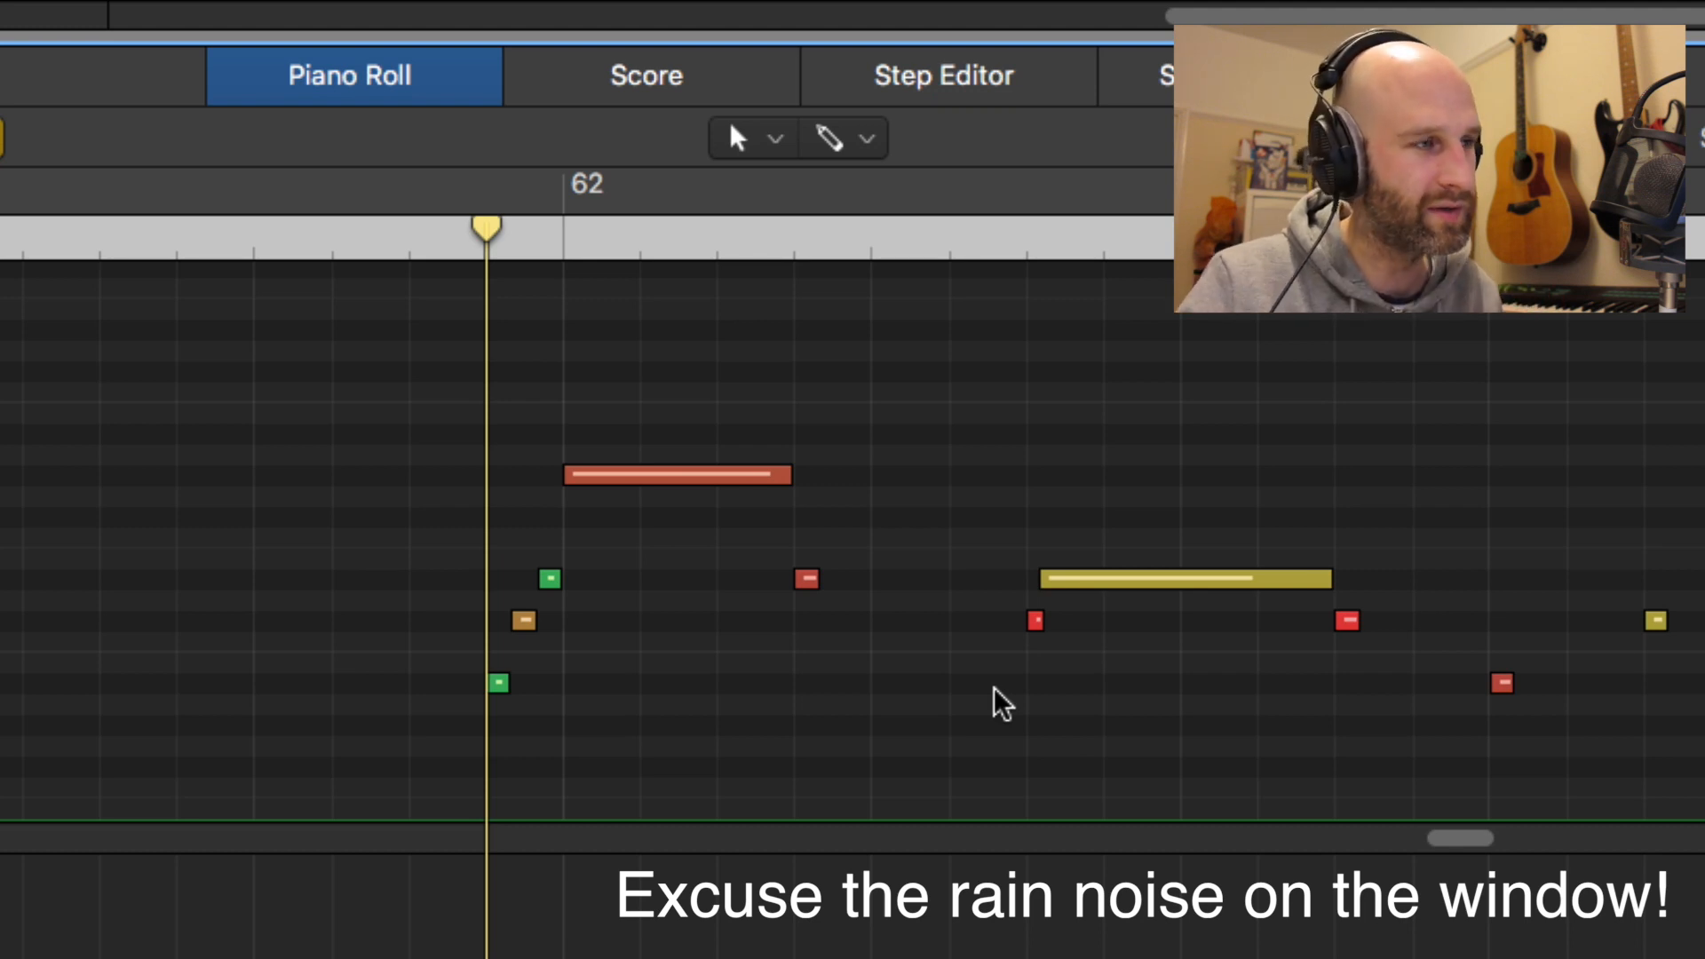
Listen to the solo's opening phrase from just before bar 62 to the middle of the bar
key(space)
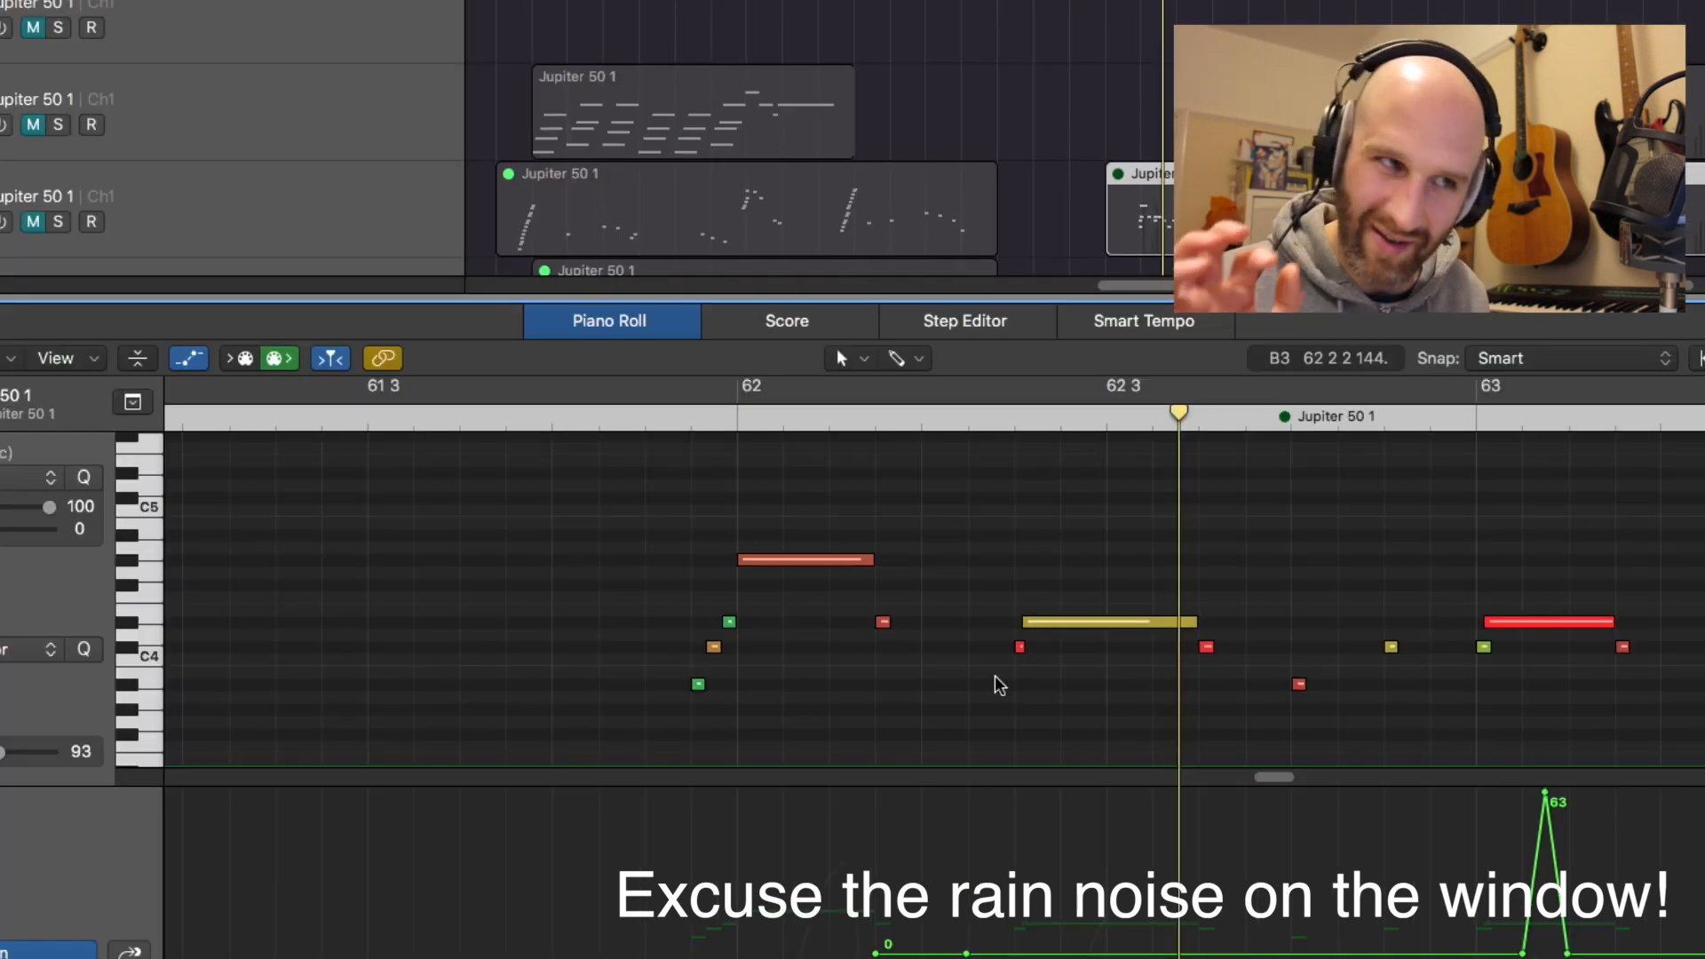
key(comma)
key(space)
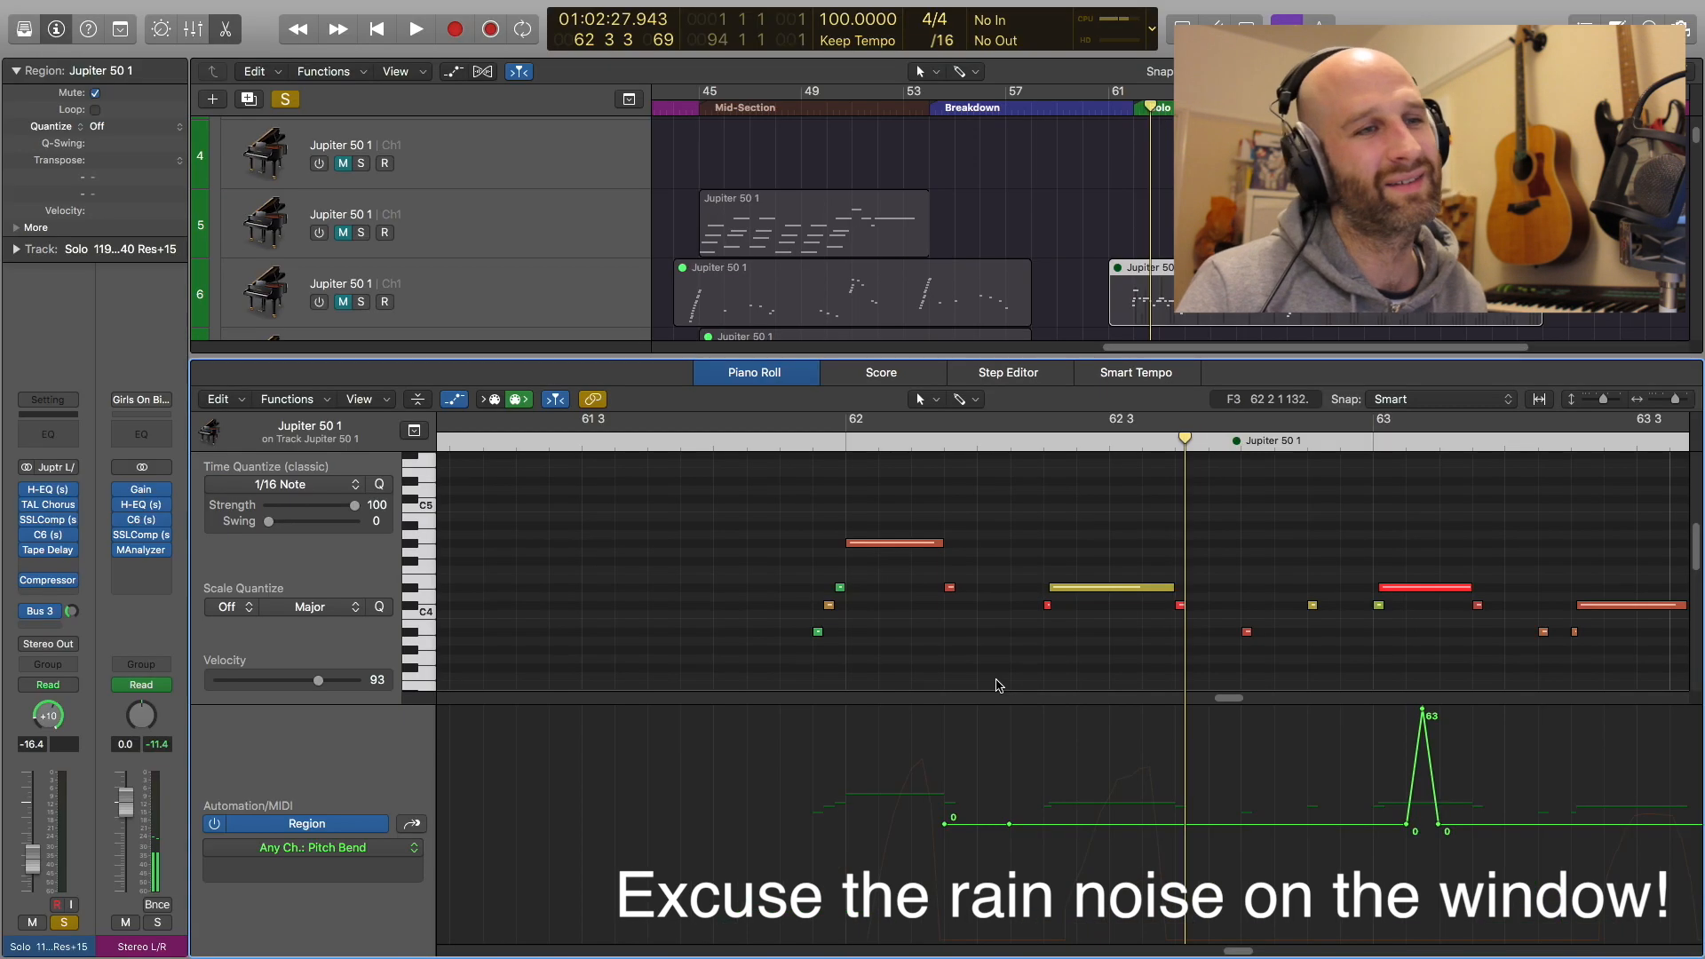
scroll(990, 675, right, 3)
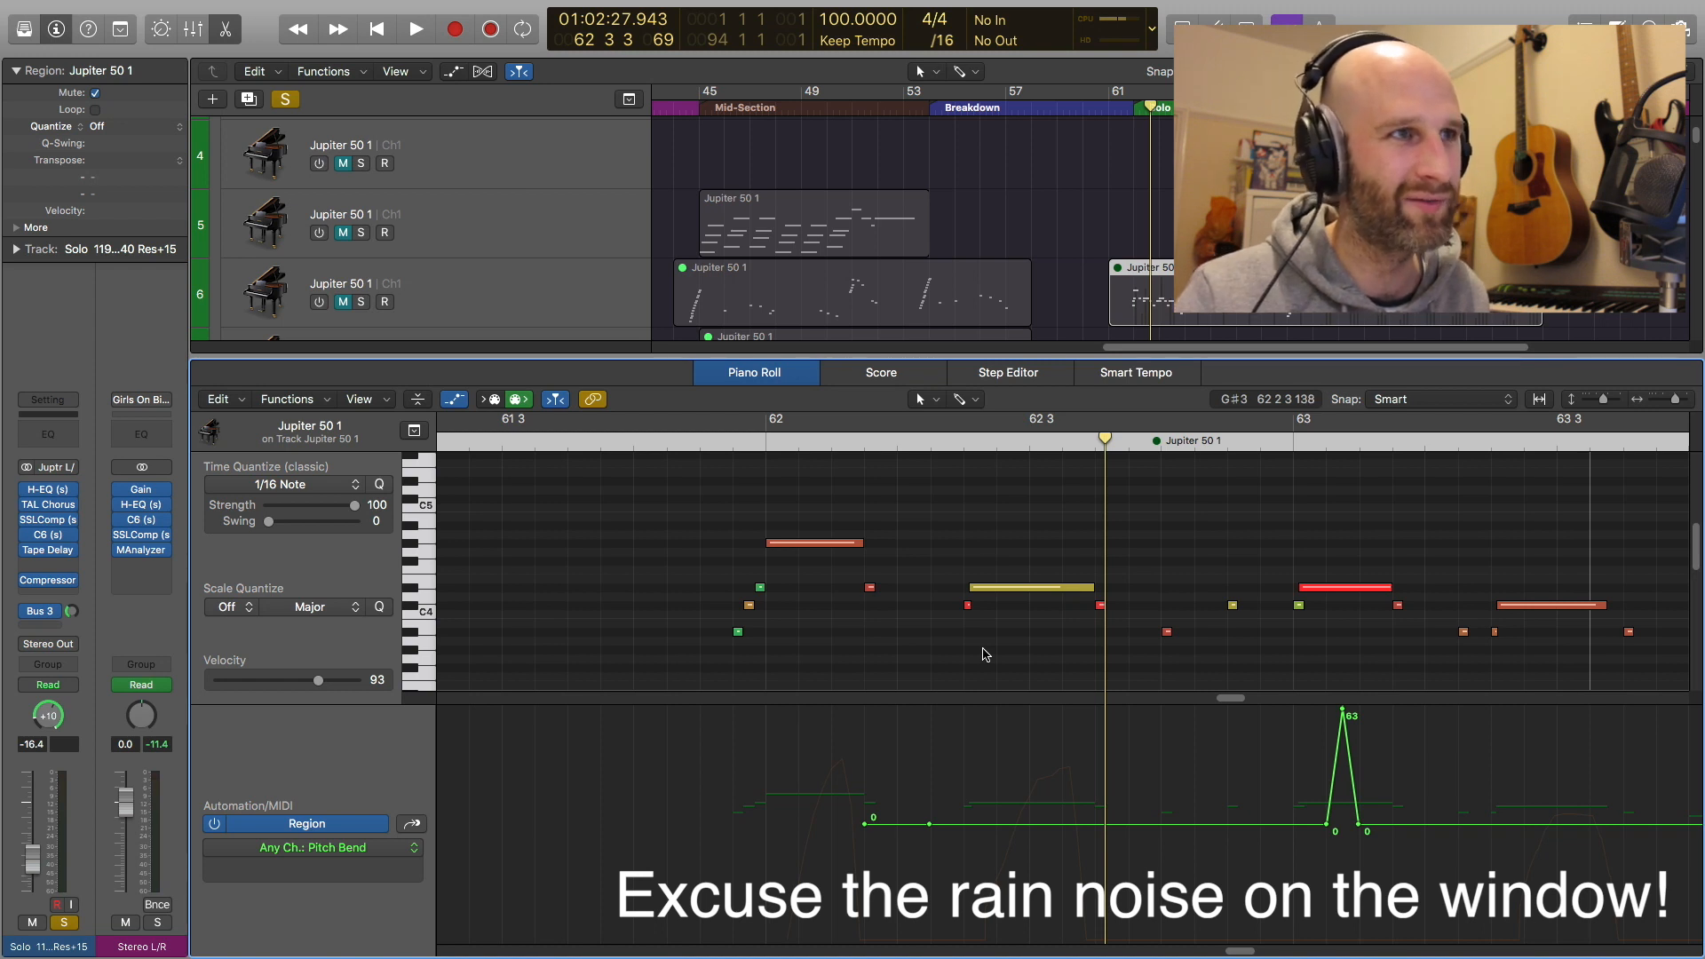
Open the Mid-Section Jupiter 50 1 region on track 5 and play its beginning from bar 45
click(852, 229)
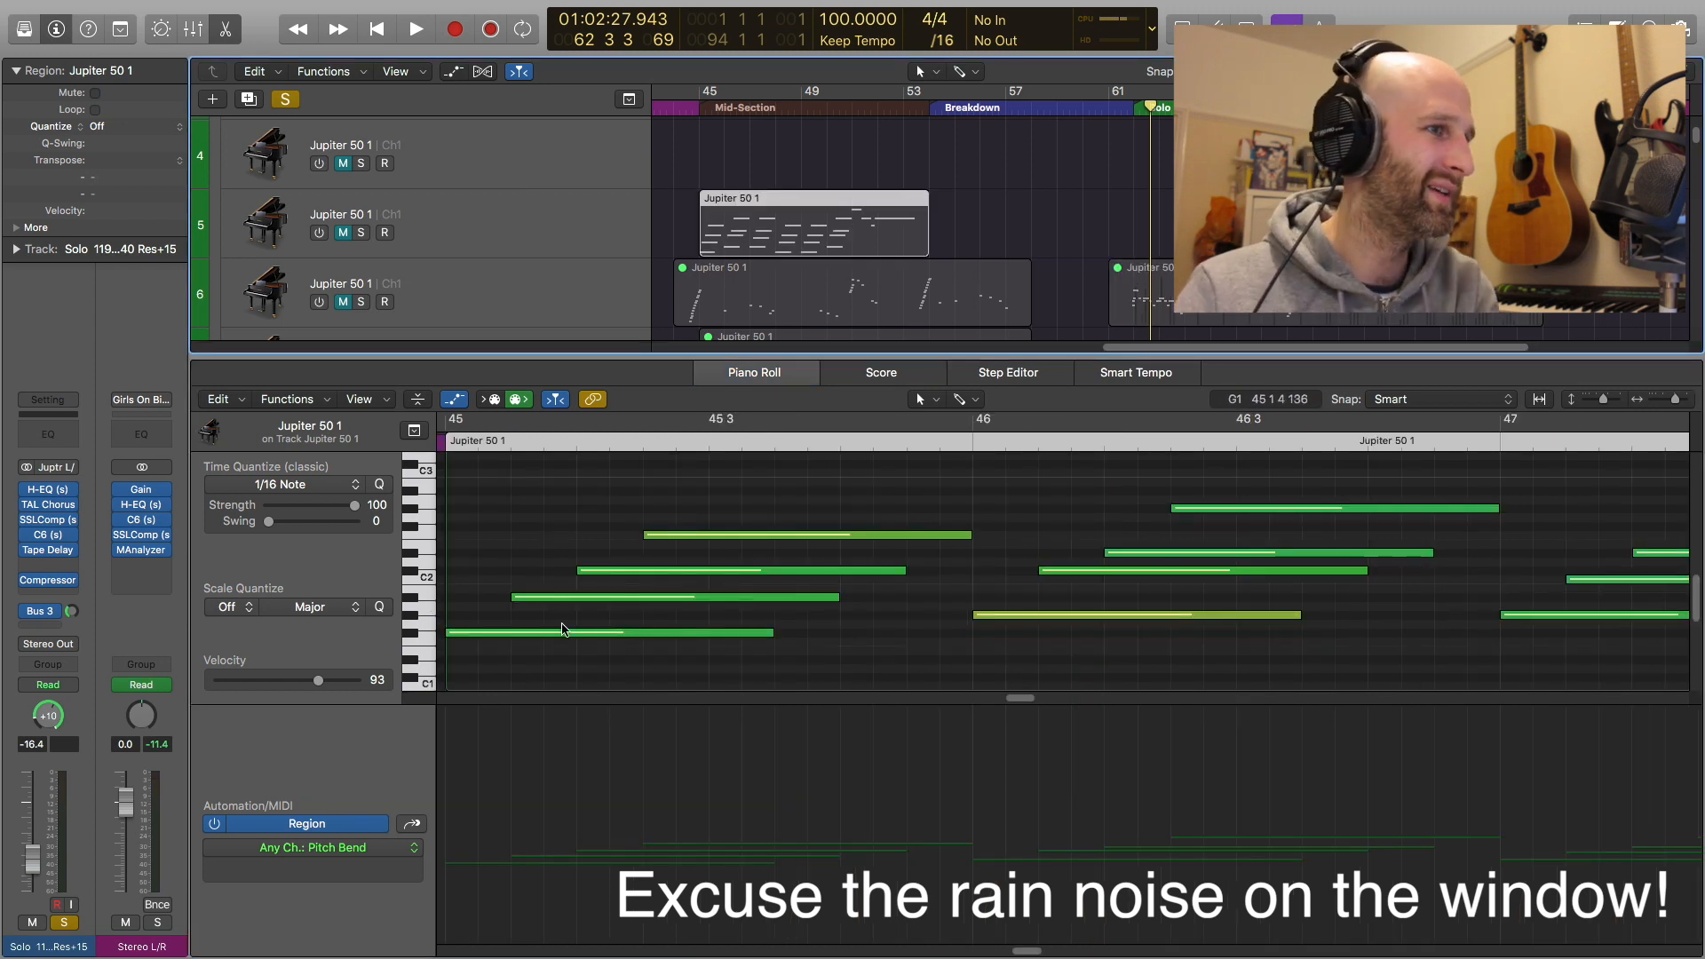
click(447, 424)
key(space)
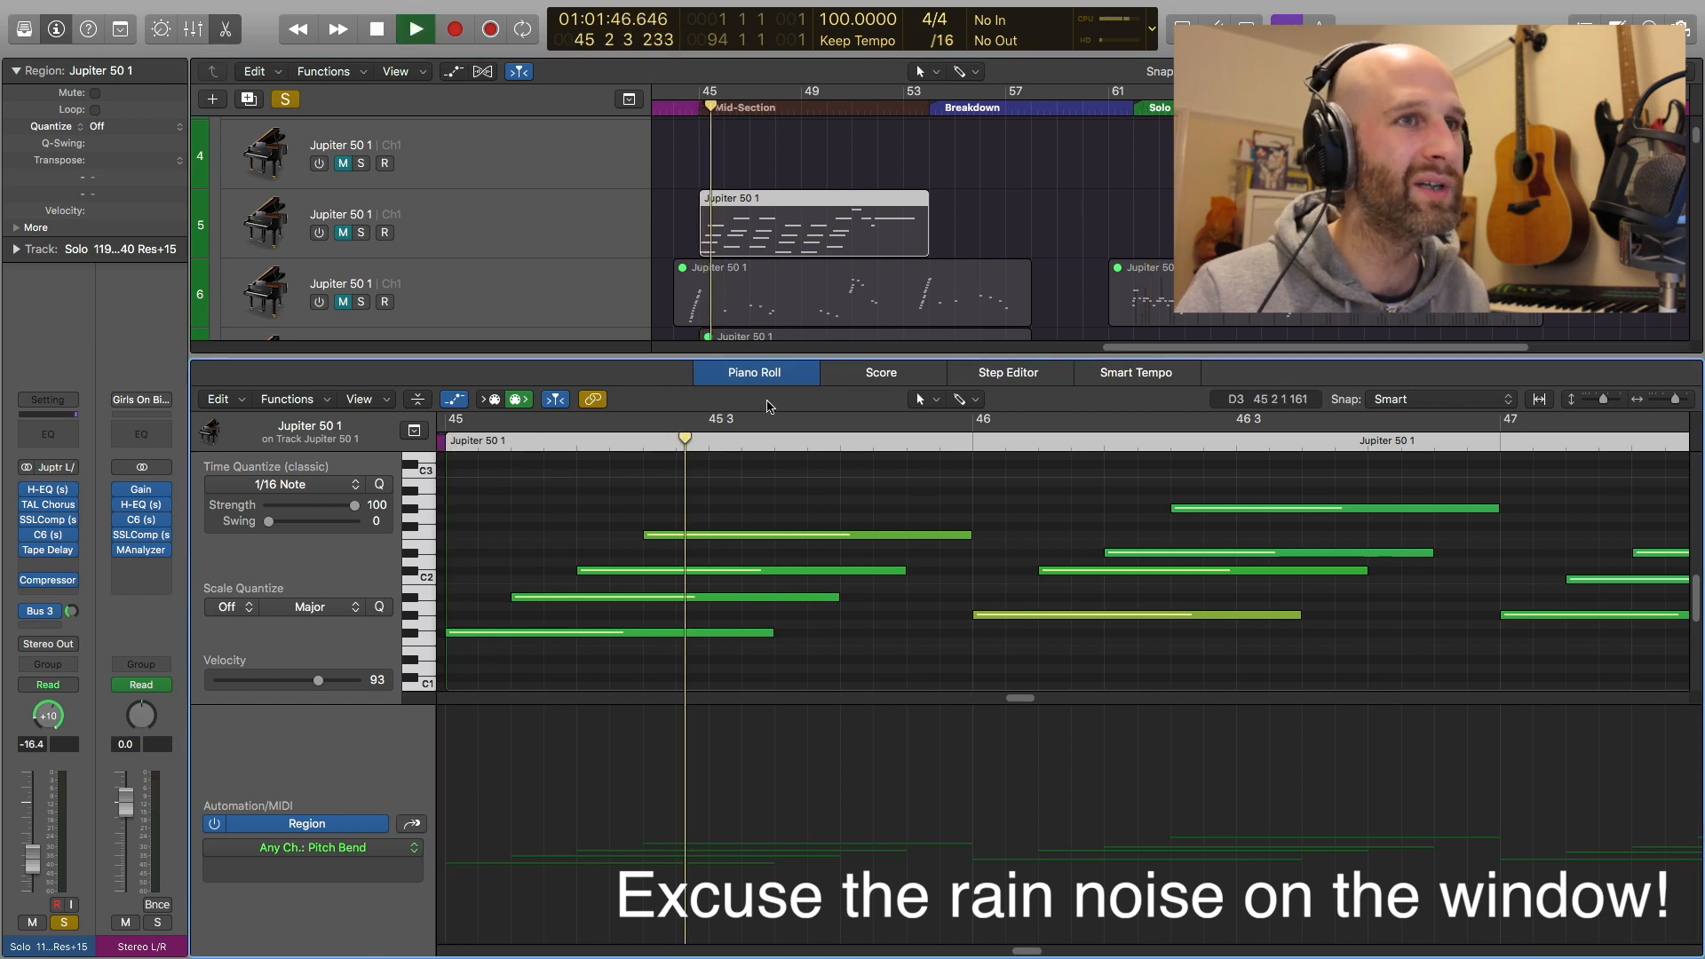
key(space)
Reopen the solo region on track 6 and place the playhead just before bar 62, at 61 4 3
click(1130, 108)
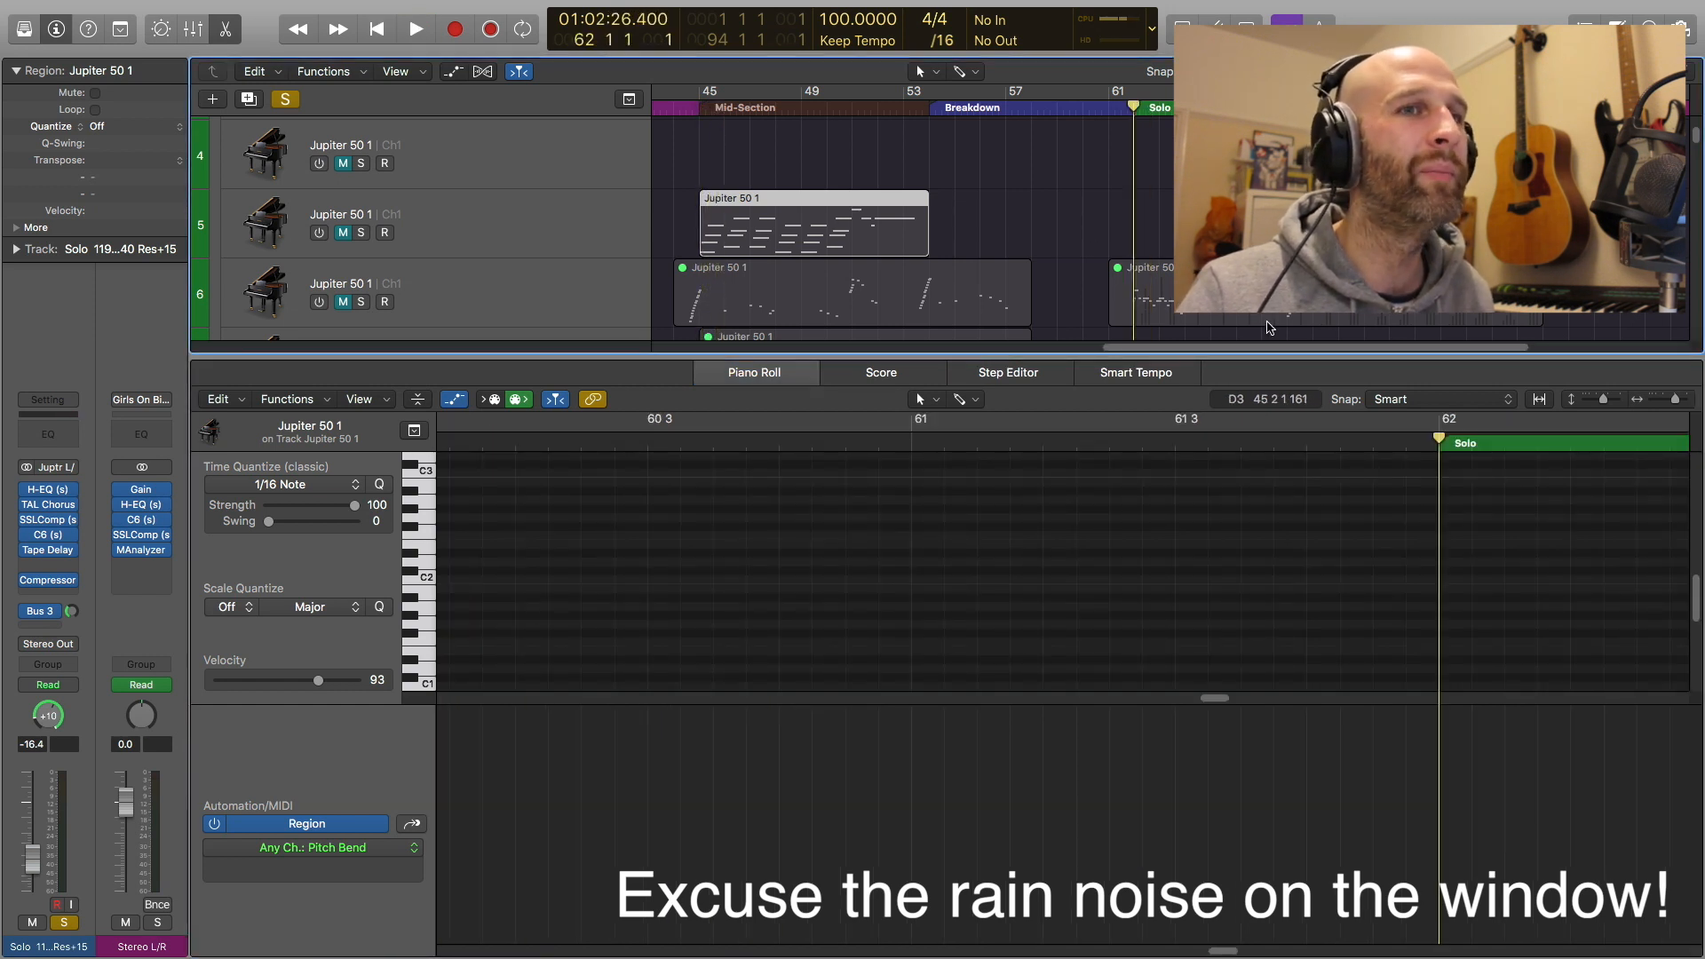
click(1213, 311)
drag(972, 437, 903, 443)
scroll(917, 522, right, 5)
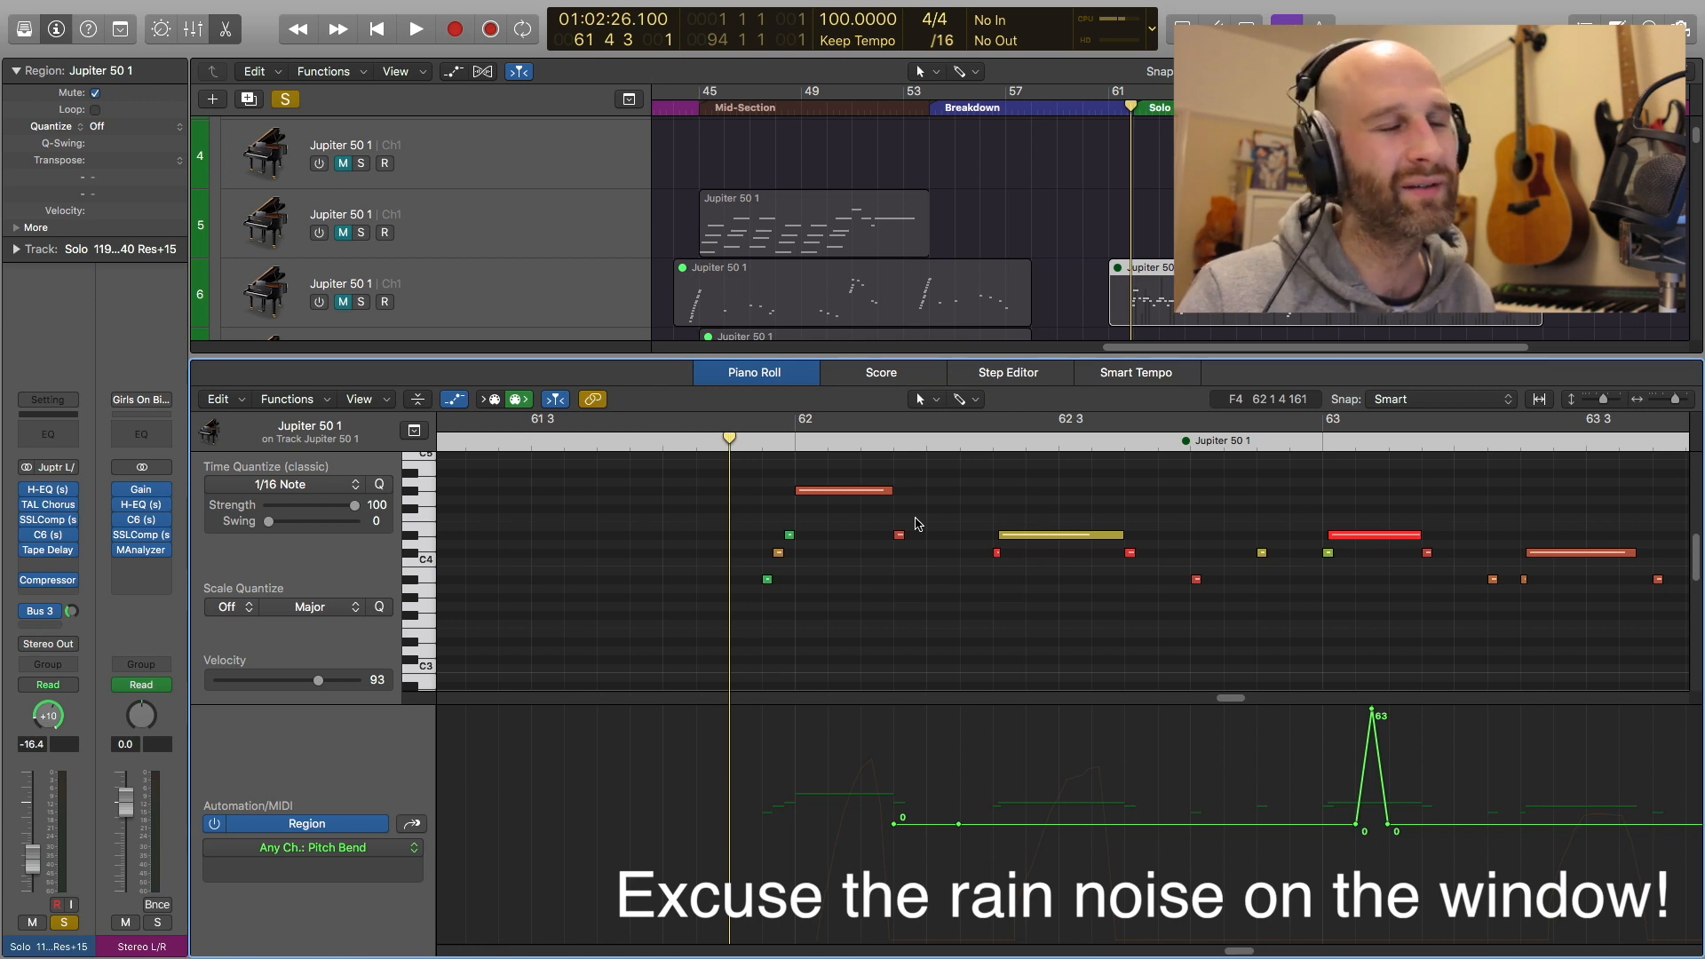
Play the track 6 solo in the Piano Roll from just before bar 62 into bar 66
scroll(918, 524, right, 3)
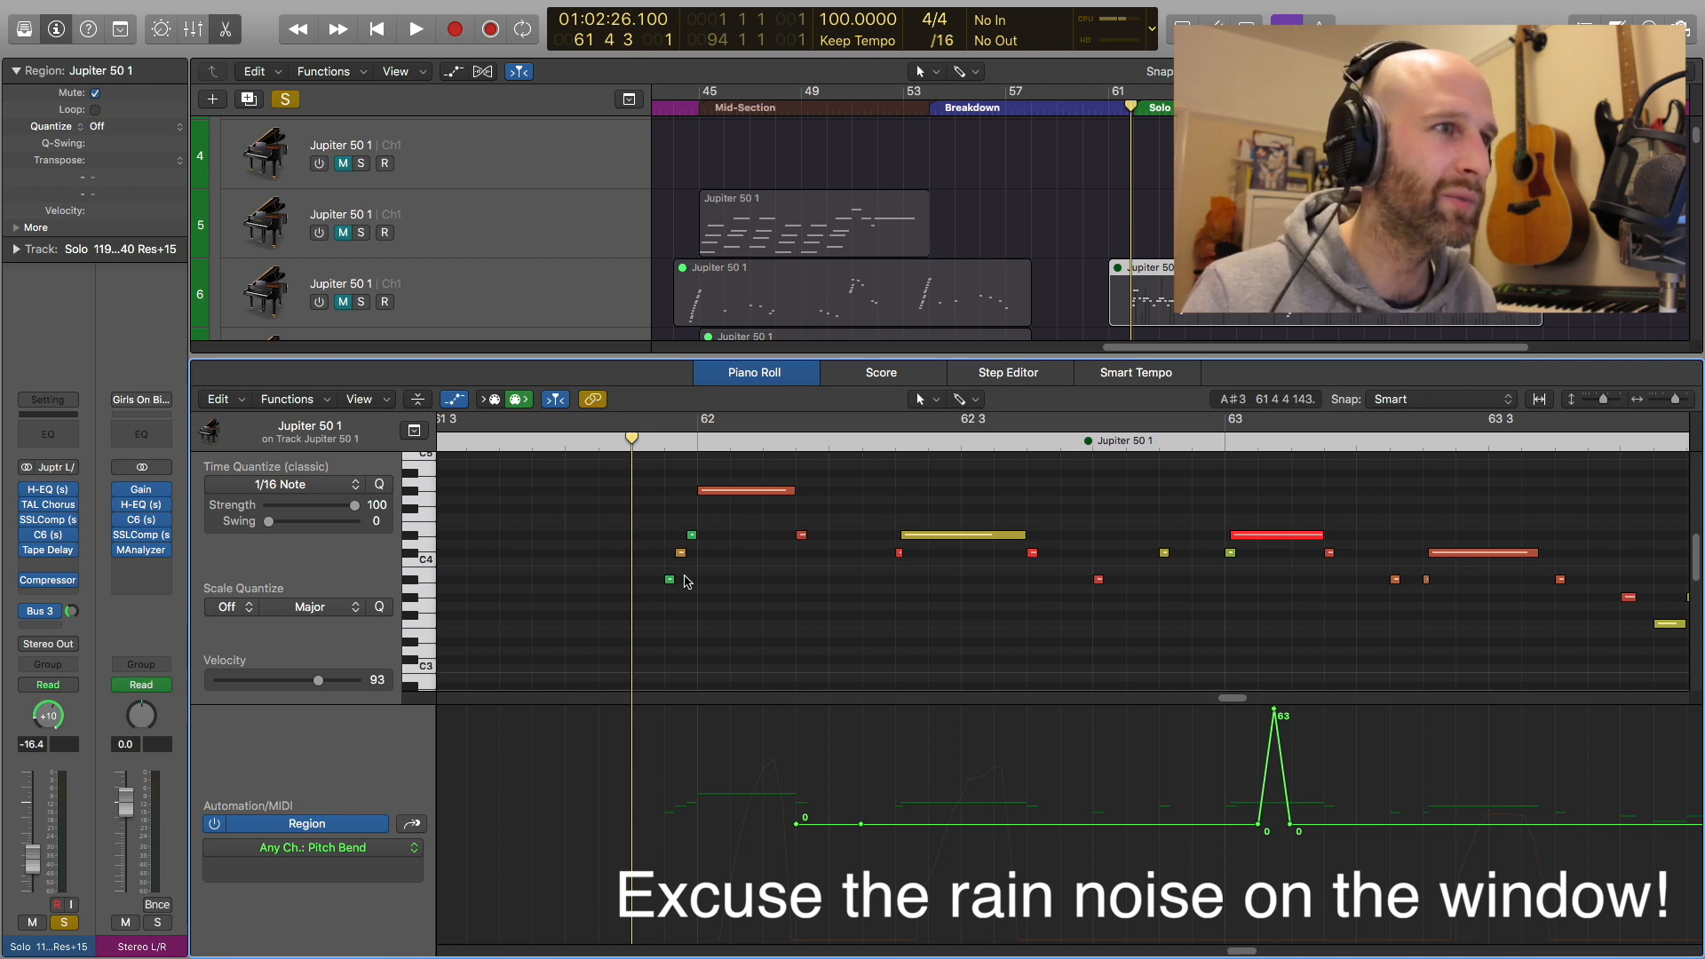
scroll(687, 582, right, 3)
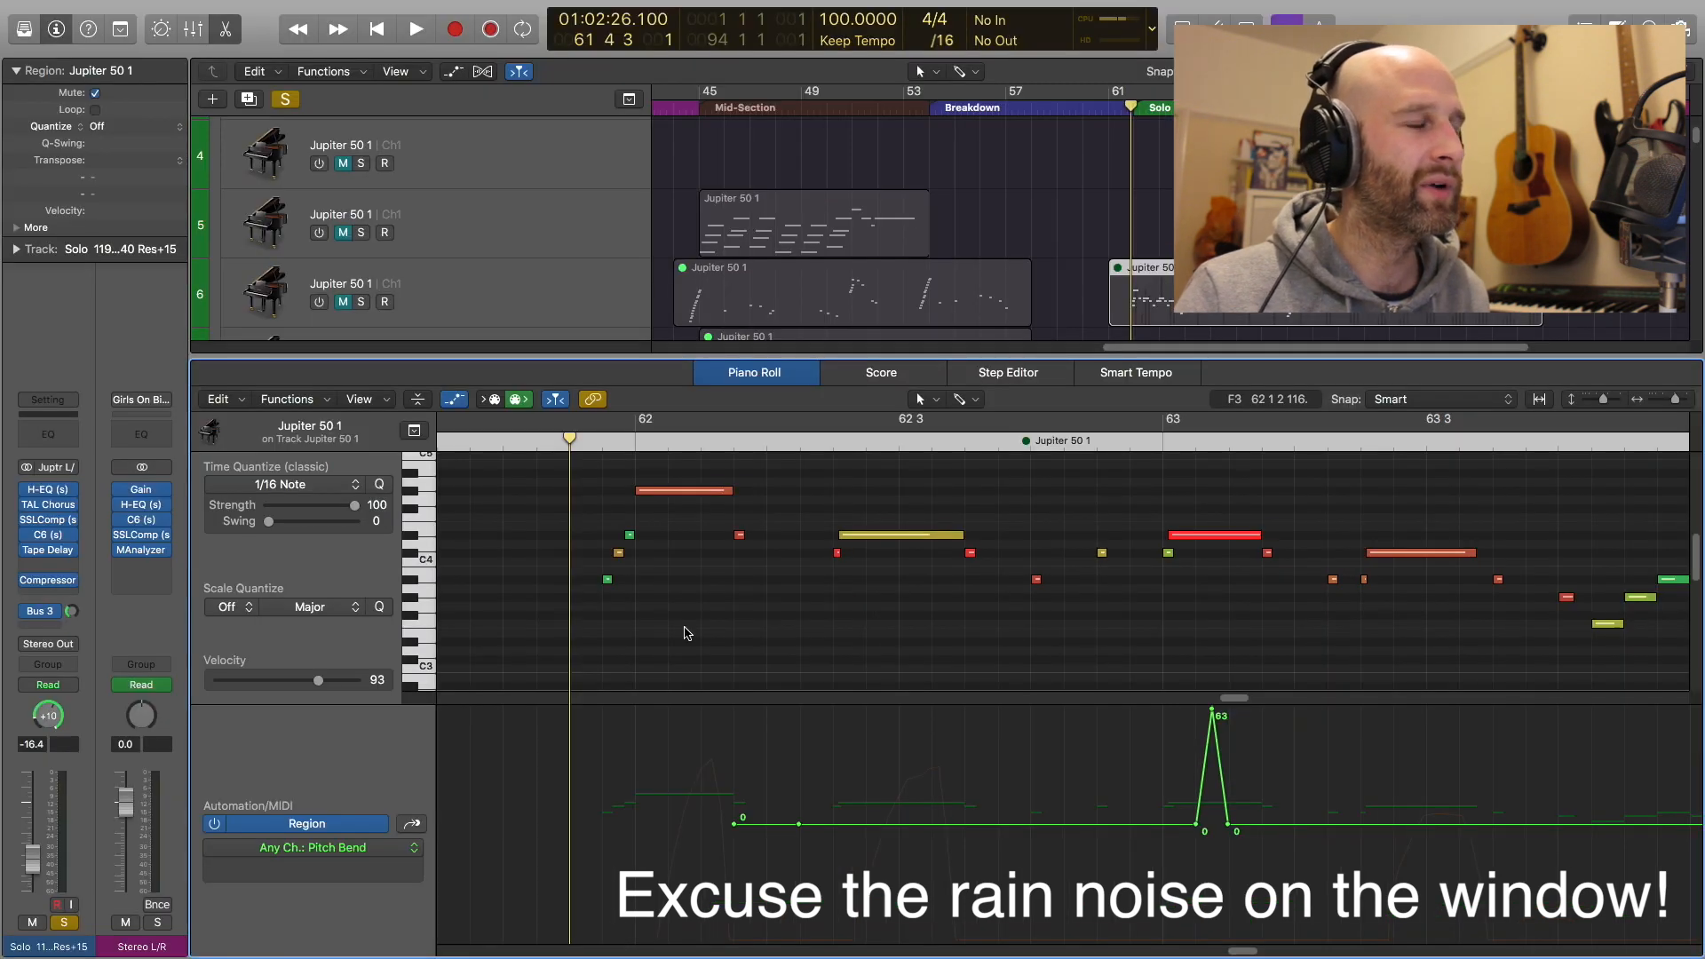
scroll(686, 633, right, 4)
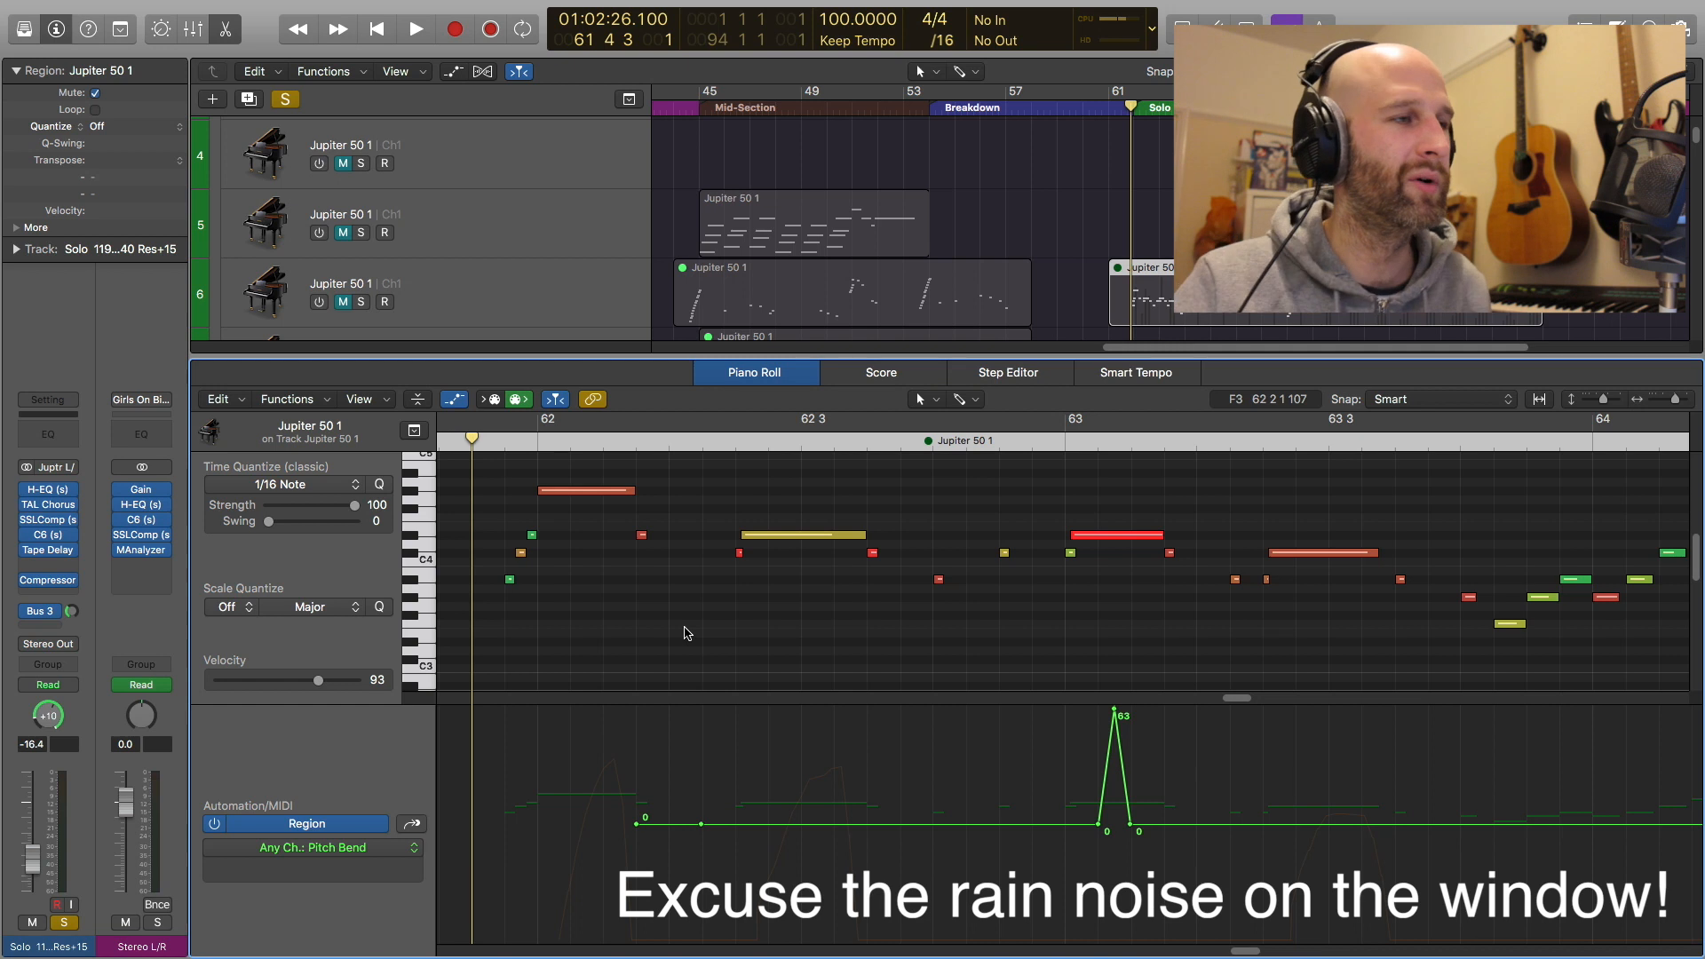
key(space)
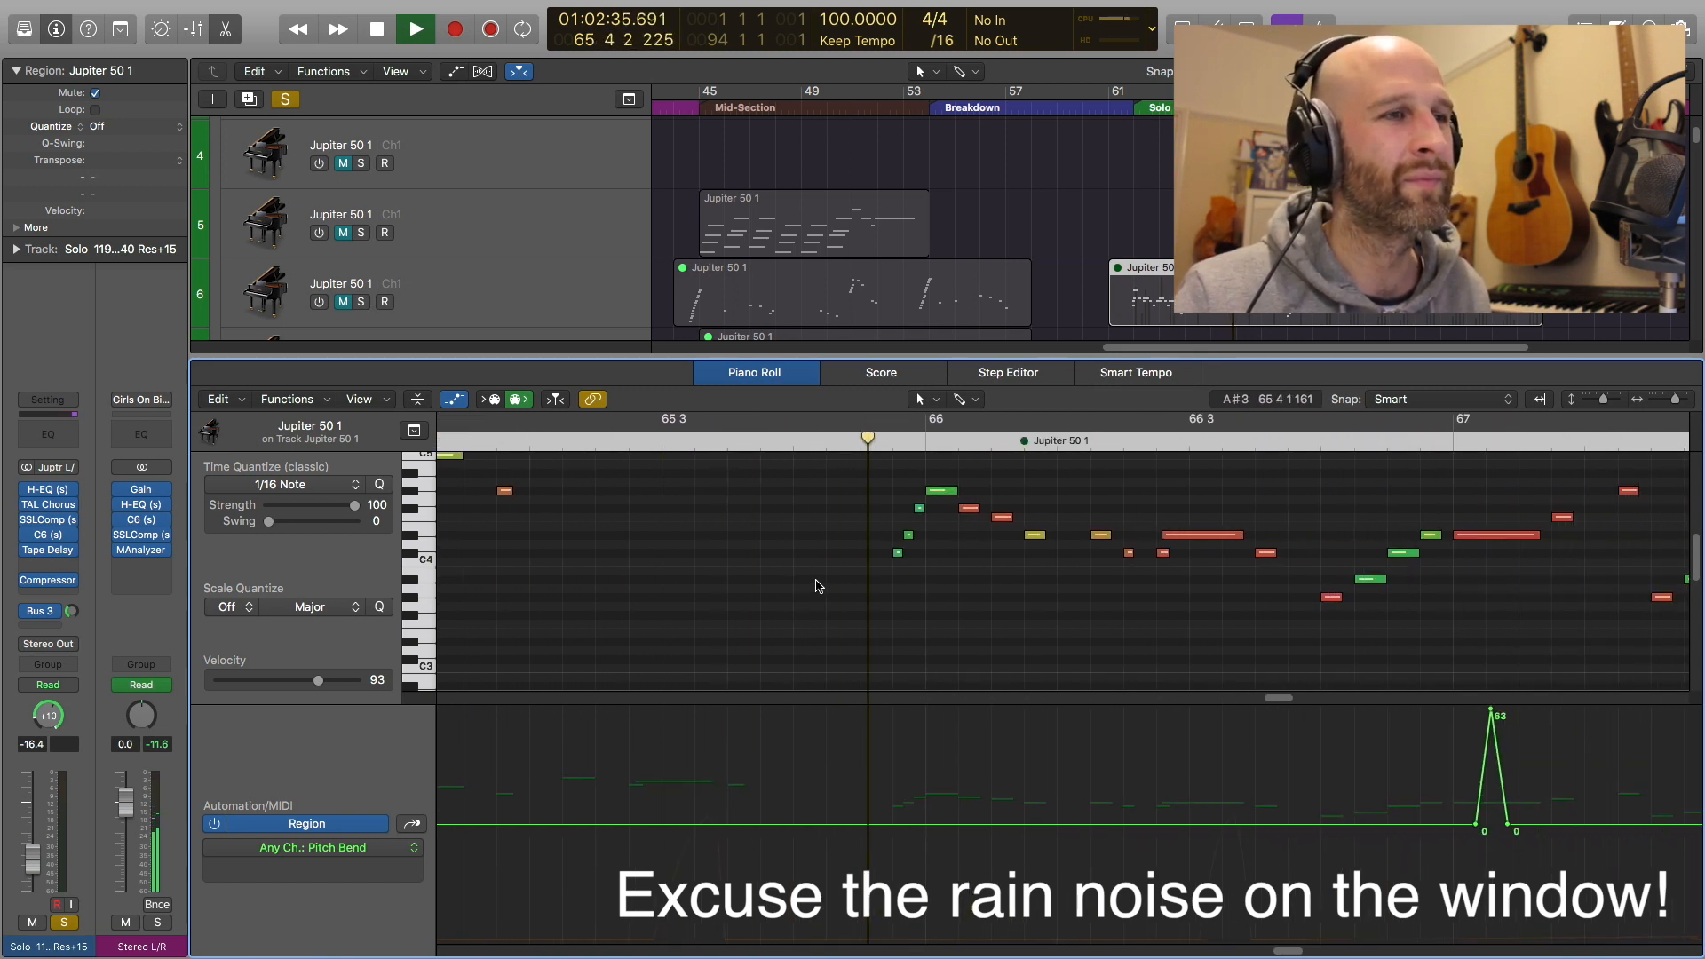
key(space)
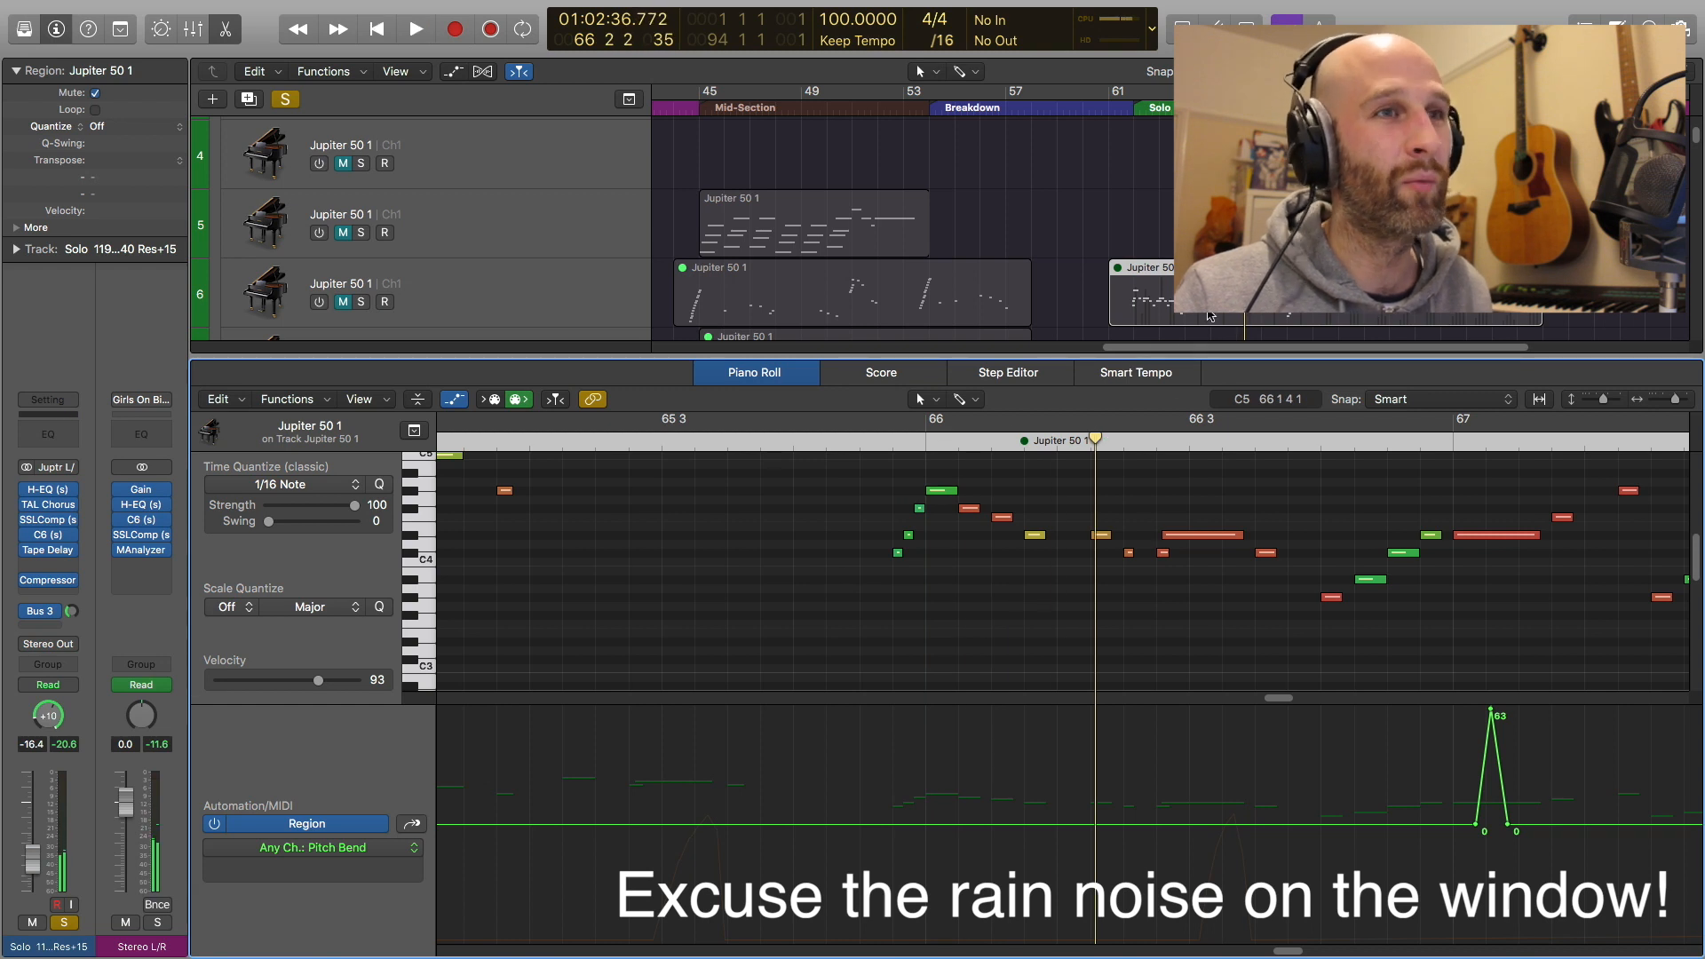
Compare the track 6 solo with the overlapping region on track 5, and play the passage from 65 4 4
click(1297, 224)
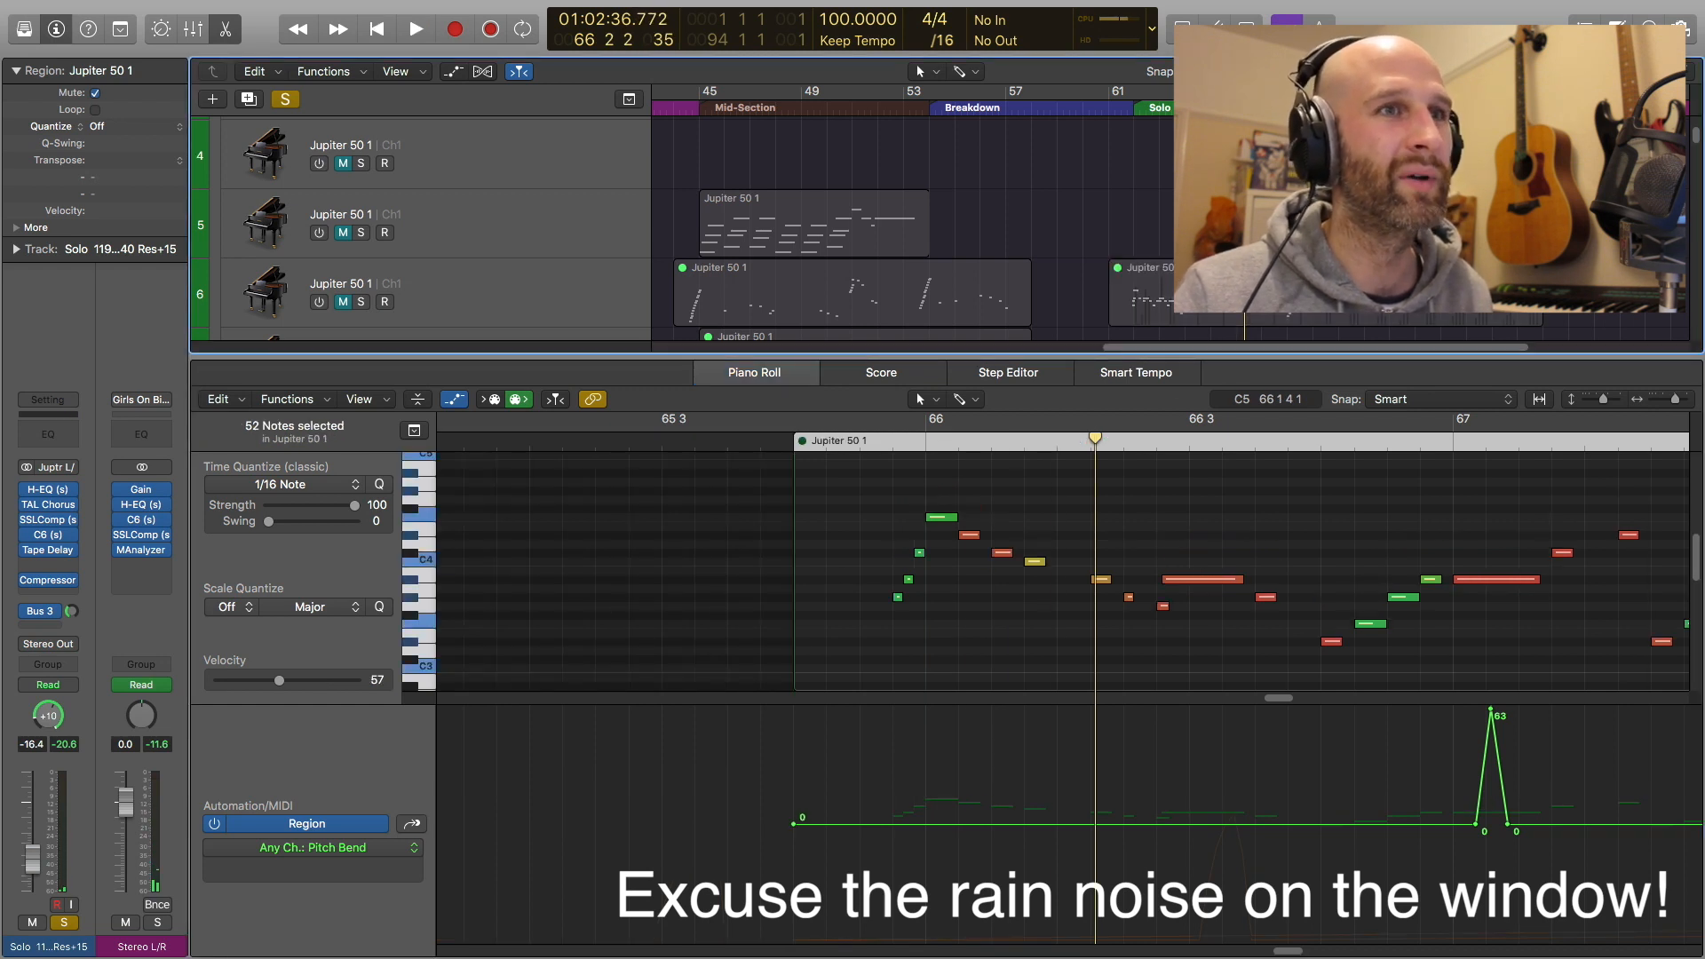
click(1297, 292)
click(892, 445)
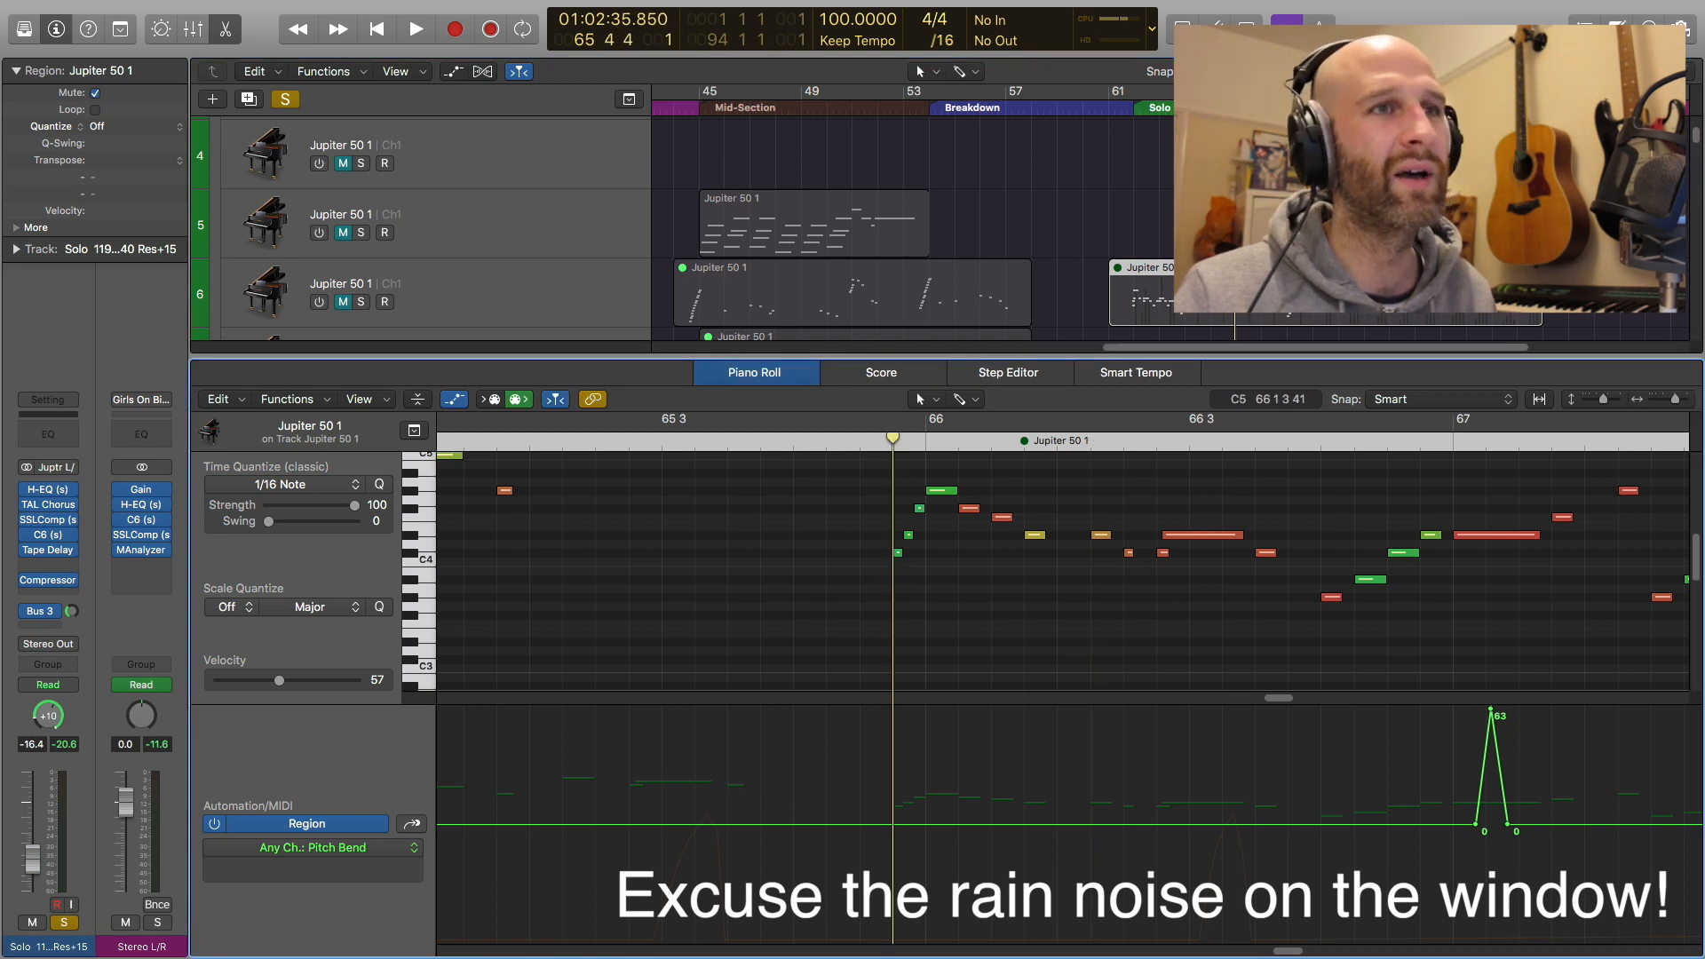
click(1314, 224)
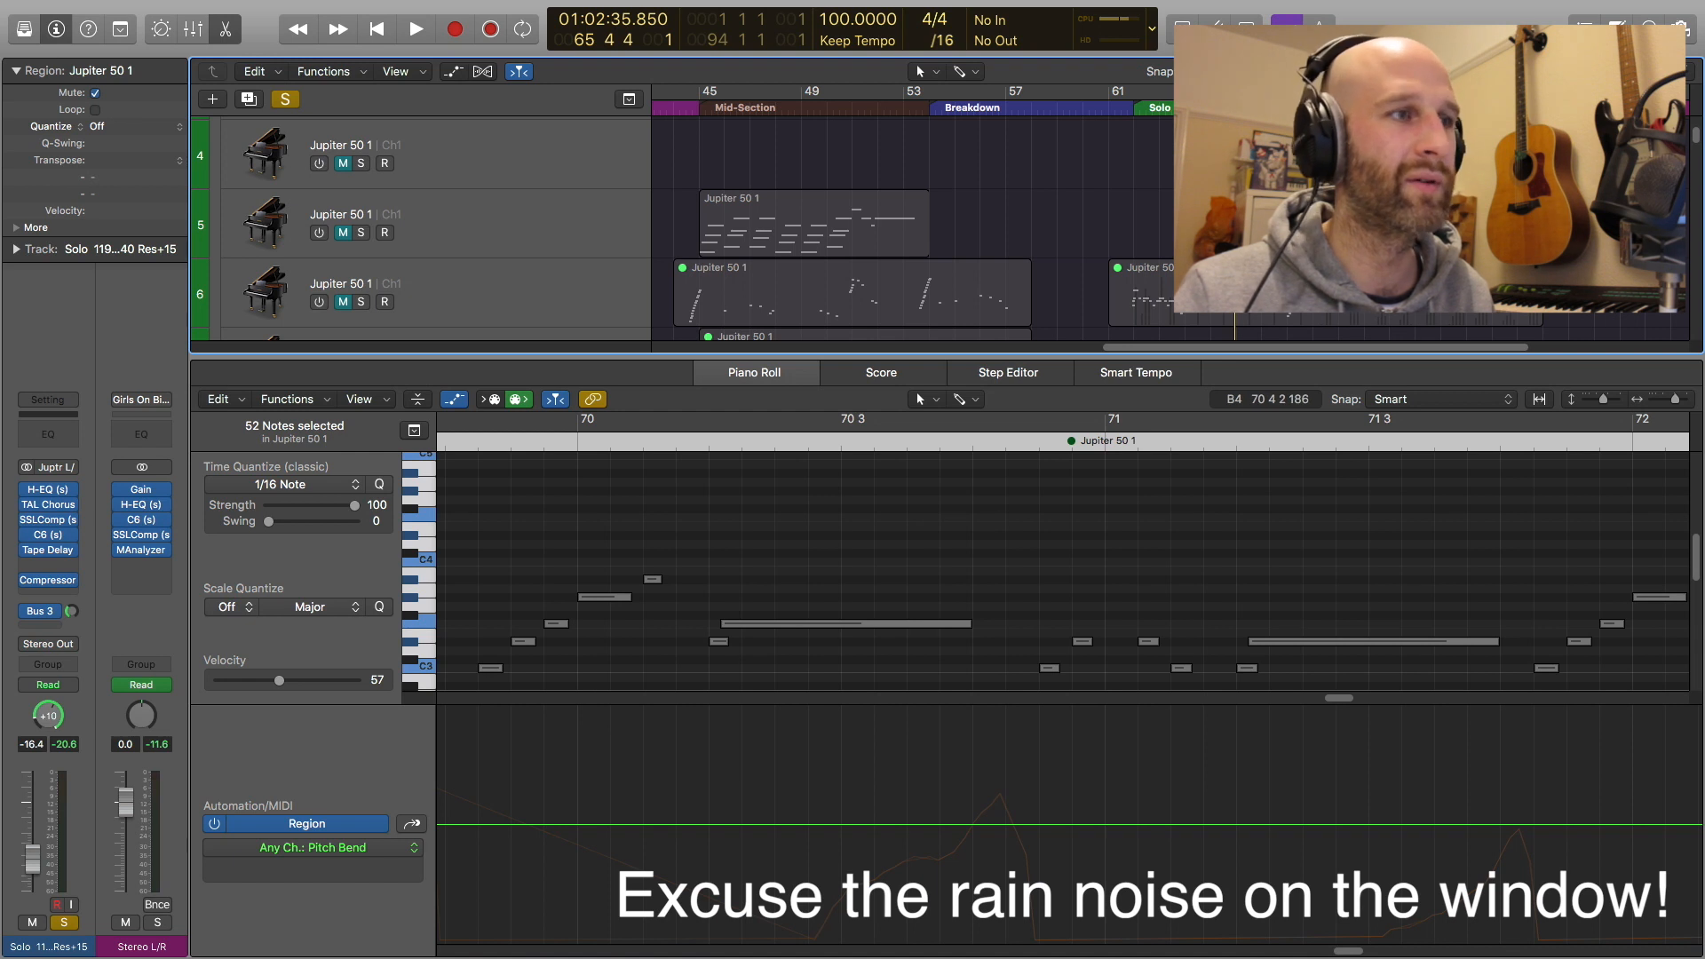
click(1105, 527)
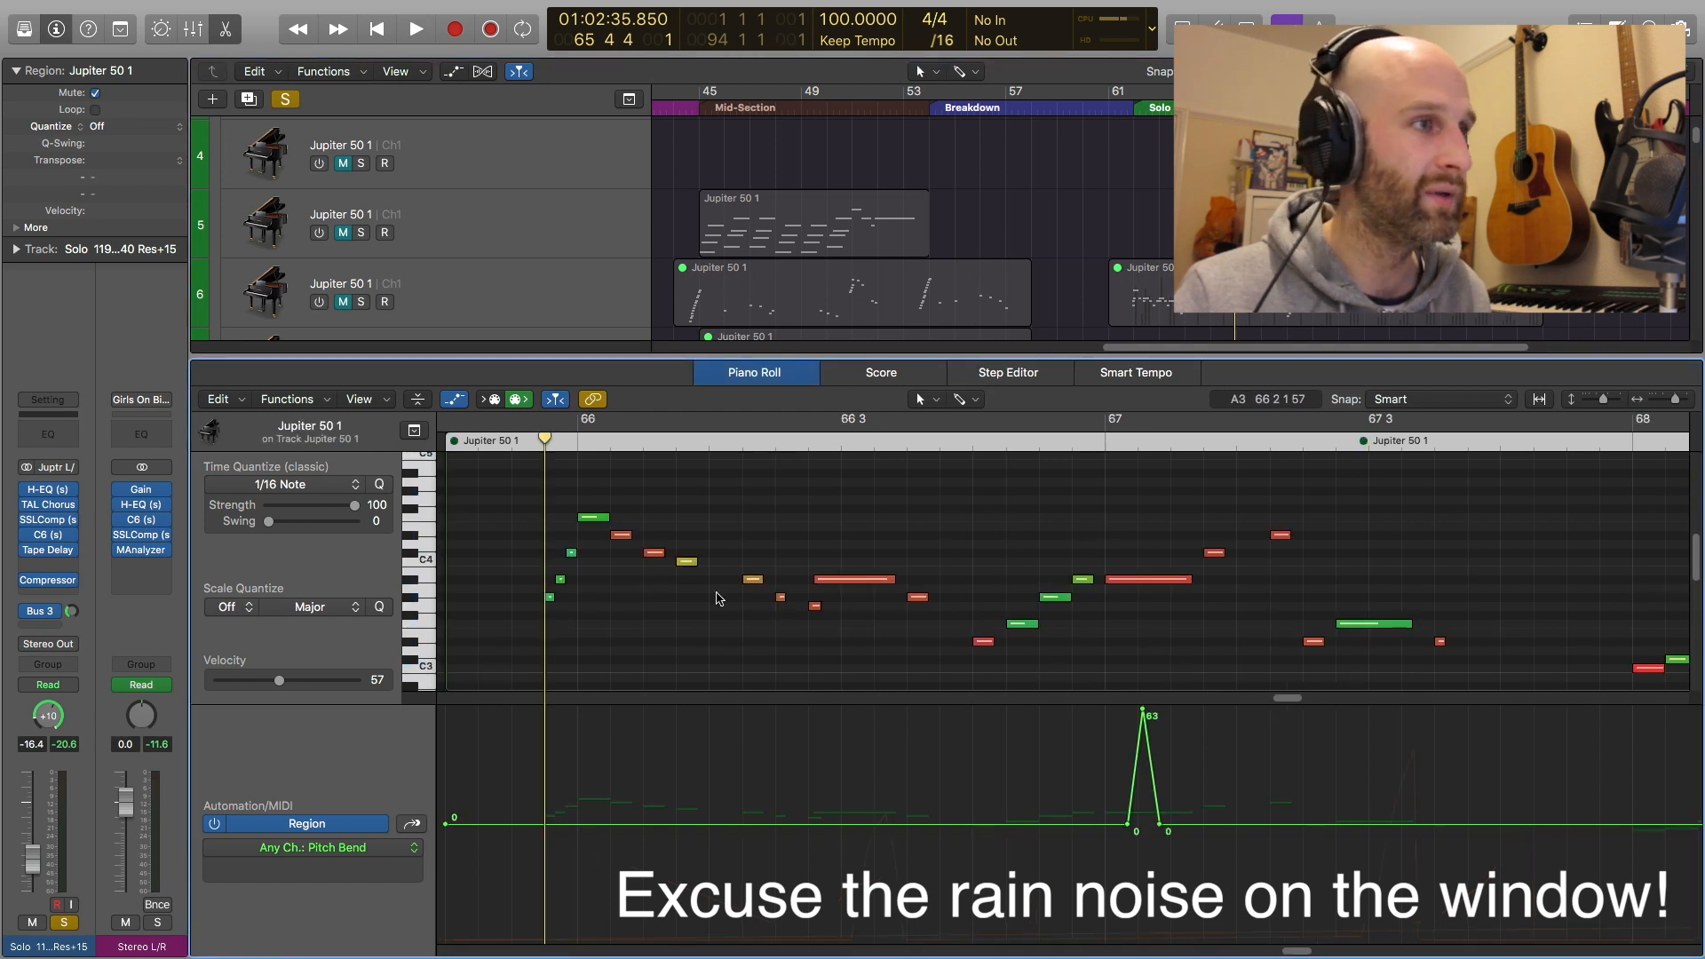
mouse_move(551, 601)
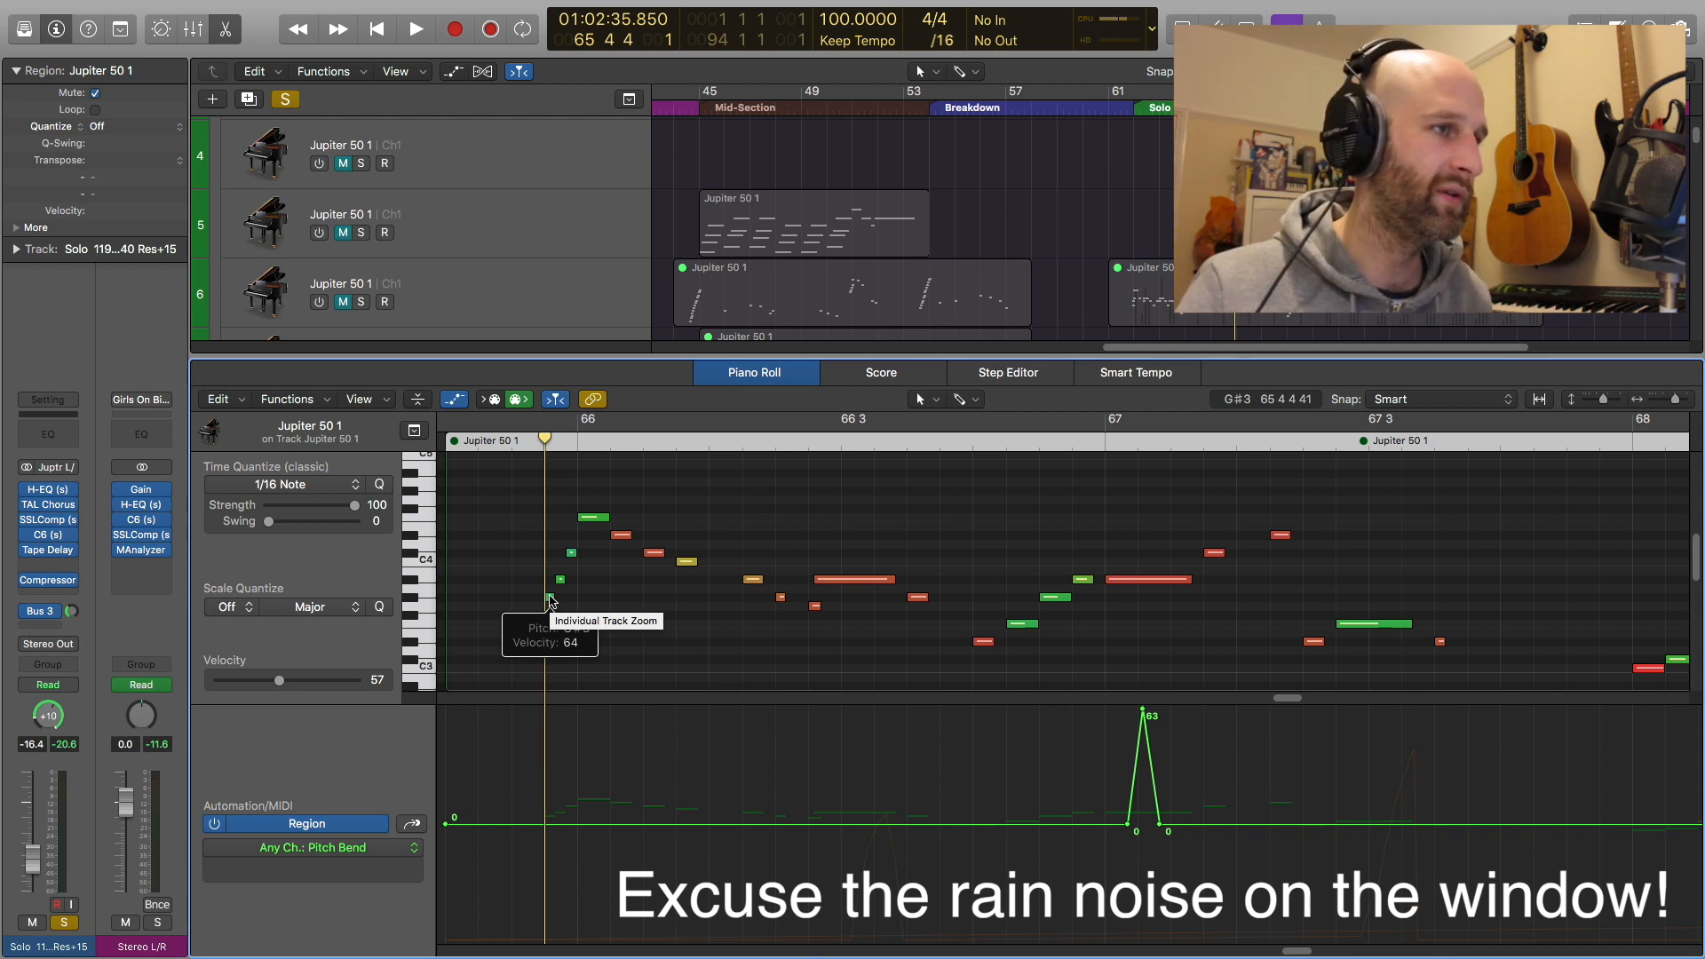
key(space)
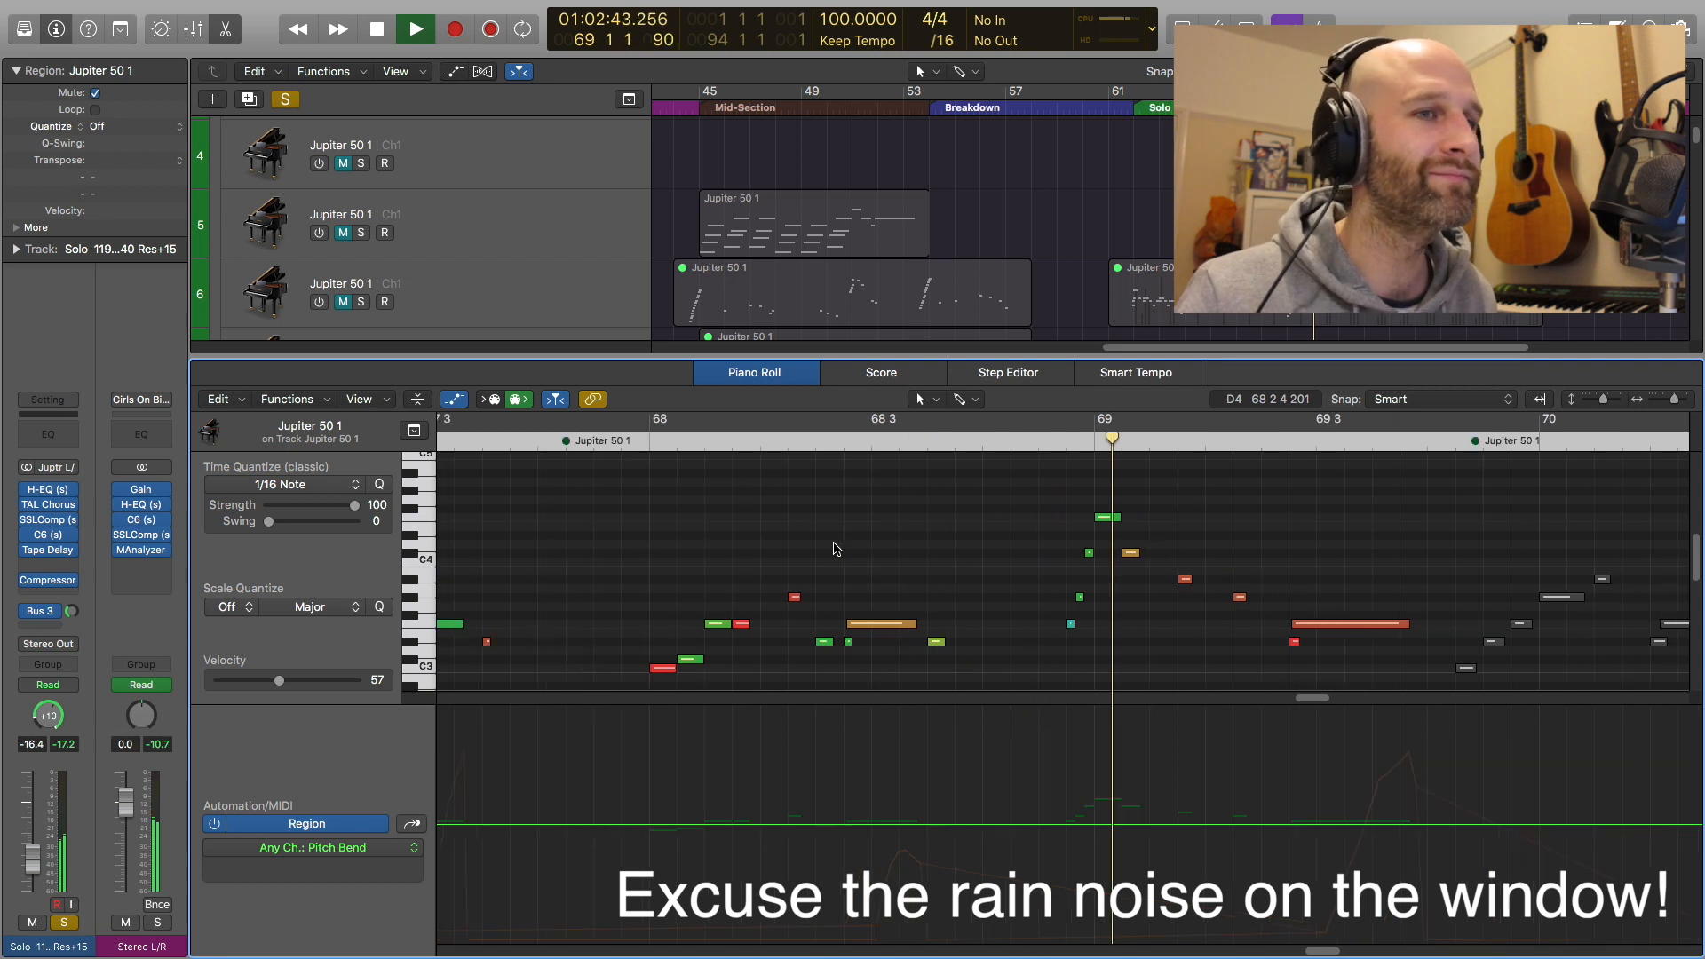
Close the Piano Roll, stop playback and clear all track solos
key(p)
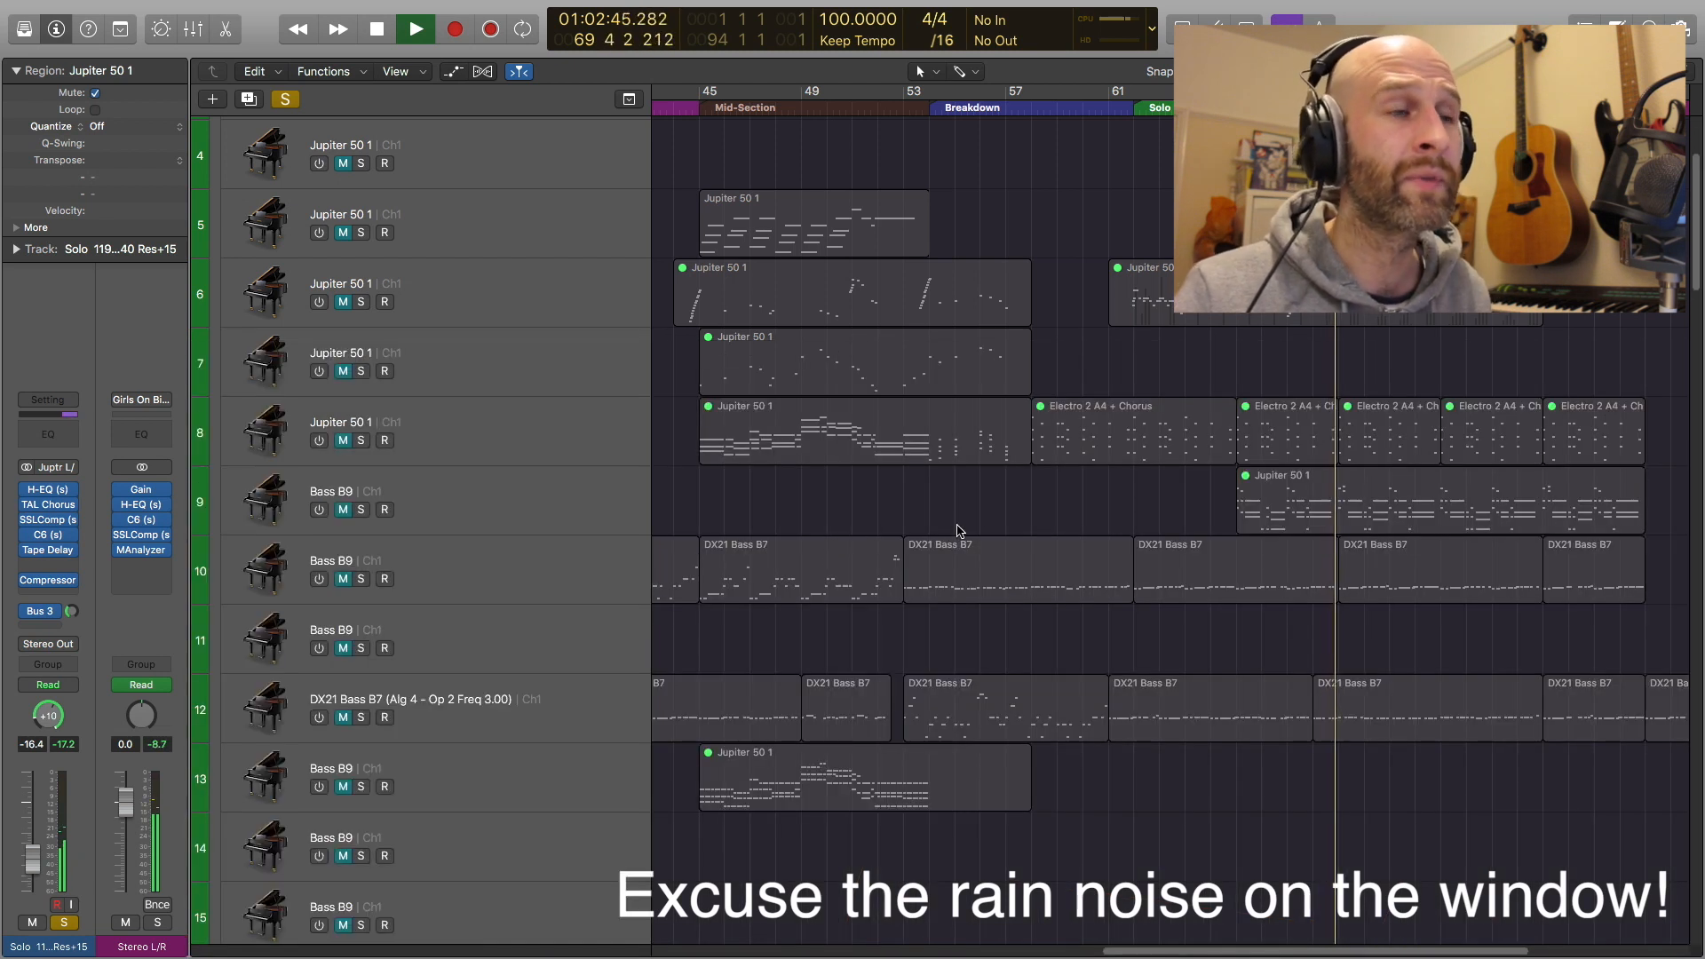
key(space)
click(285, 99)
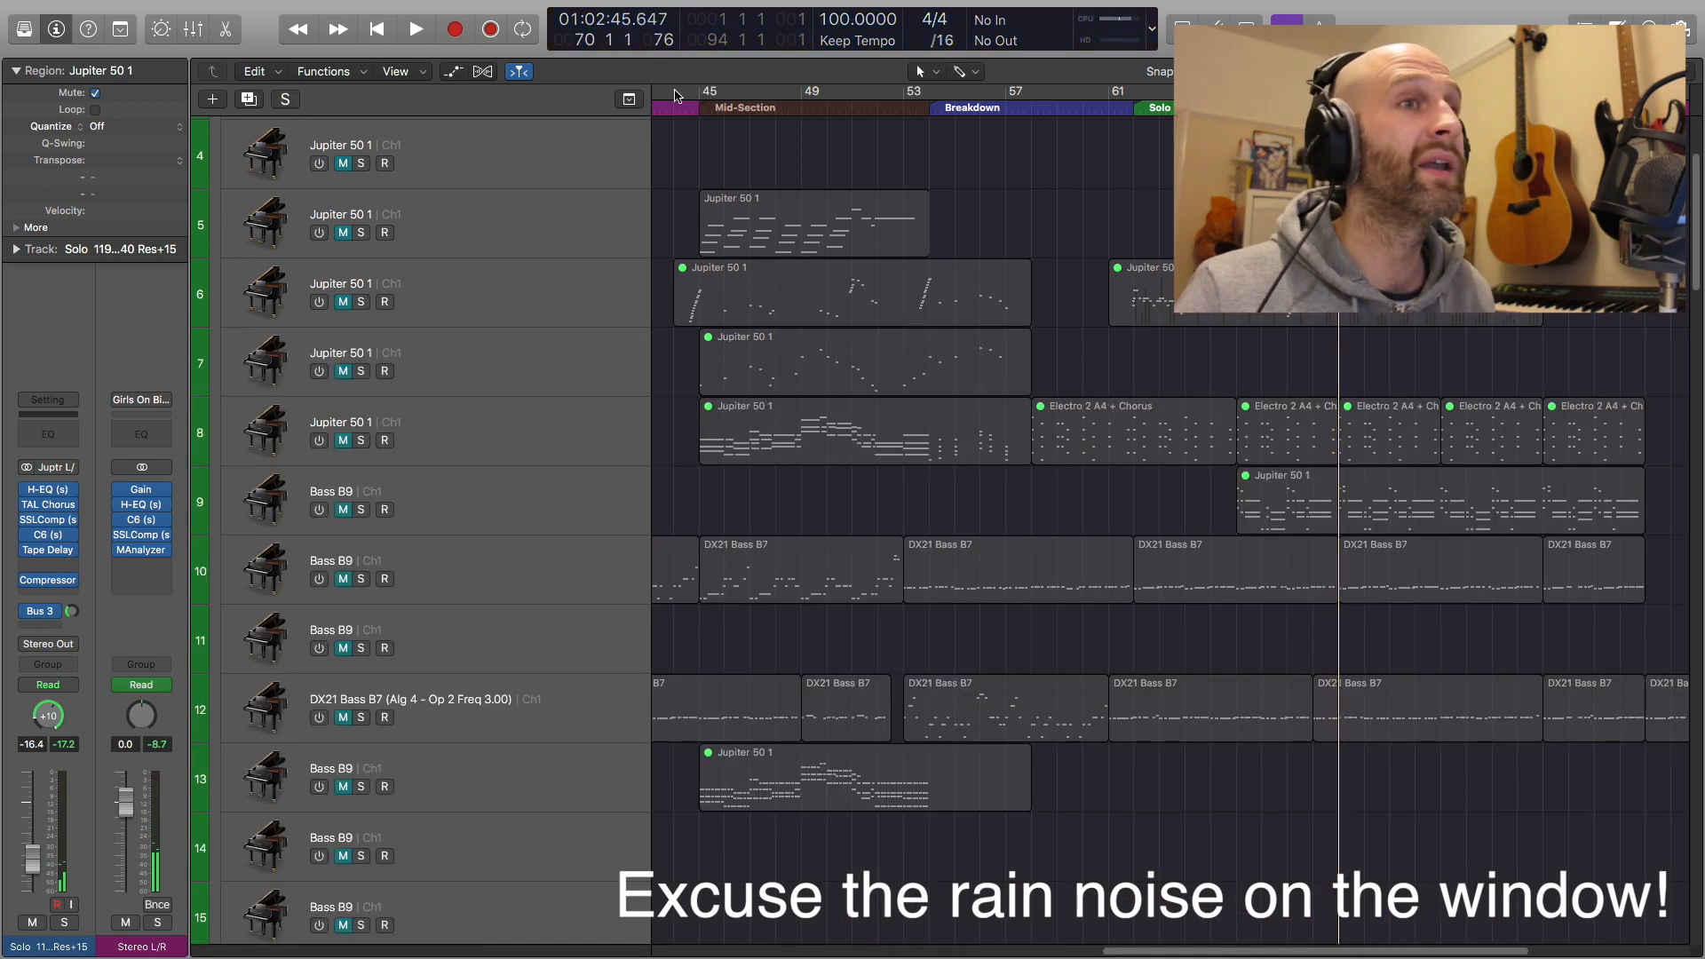
Collapse the MIDI DATA track stack and play the full mix from the start of the Solo section
click(1153, 110)
scroll(531, 204, up, 5)
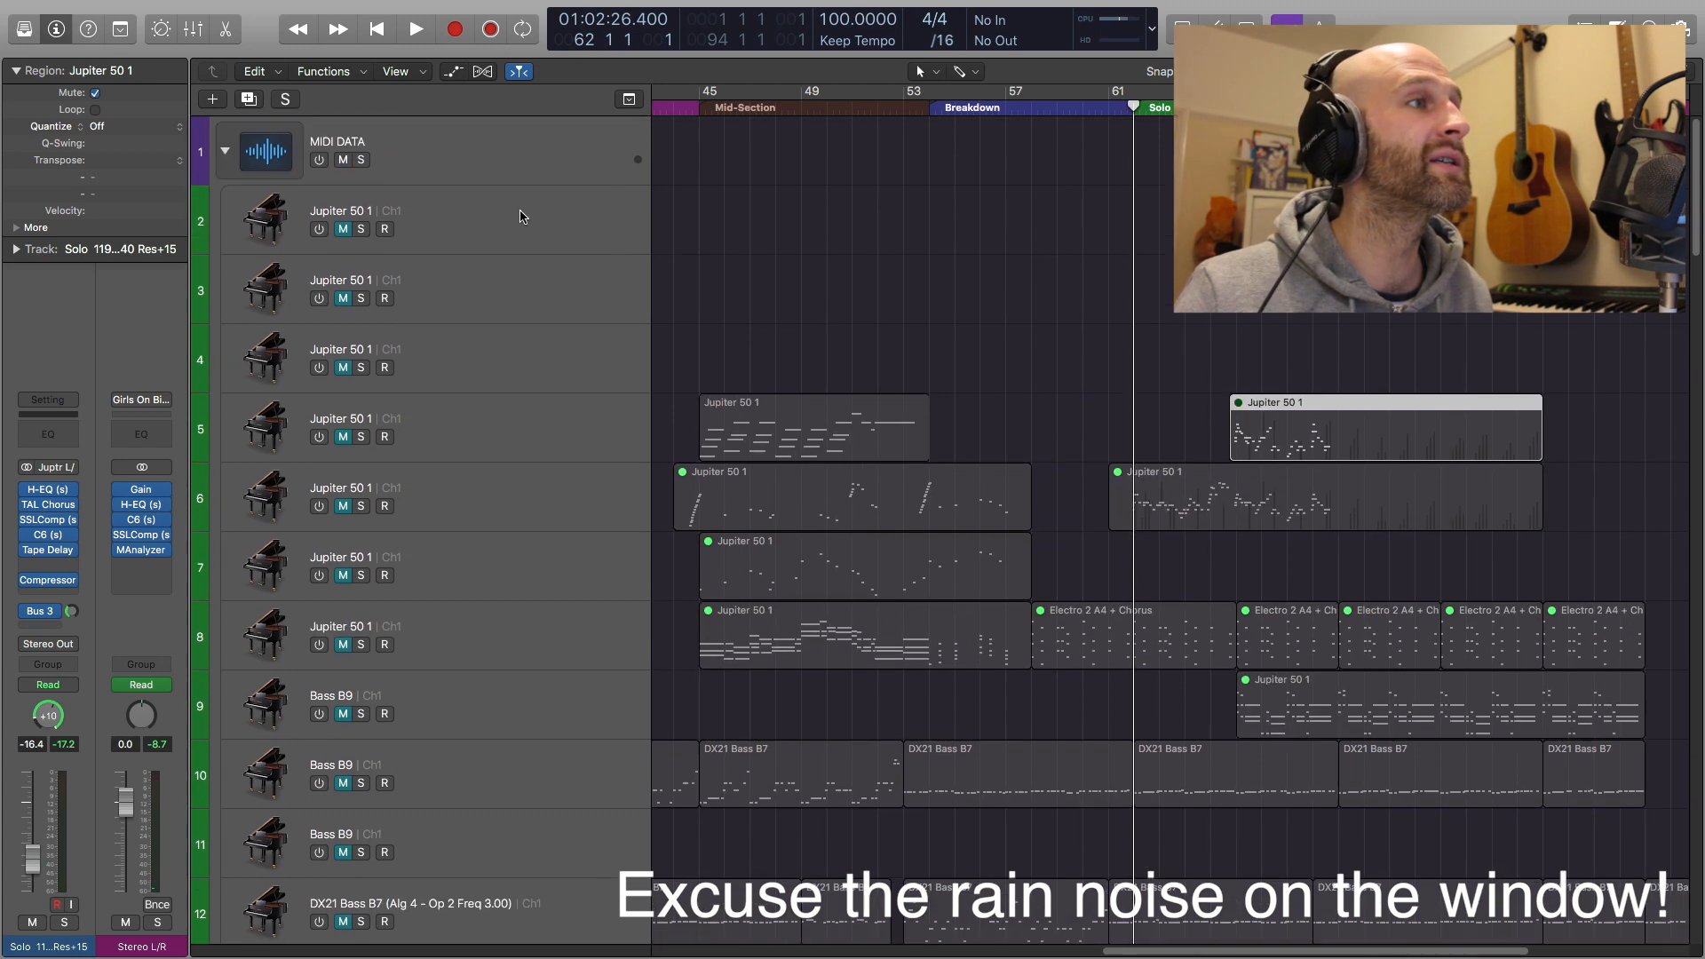
click(226, 152)
key(space)
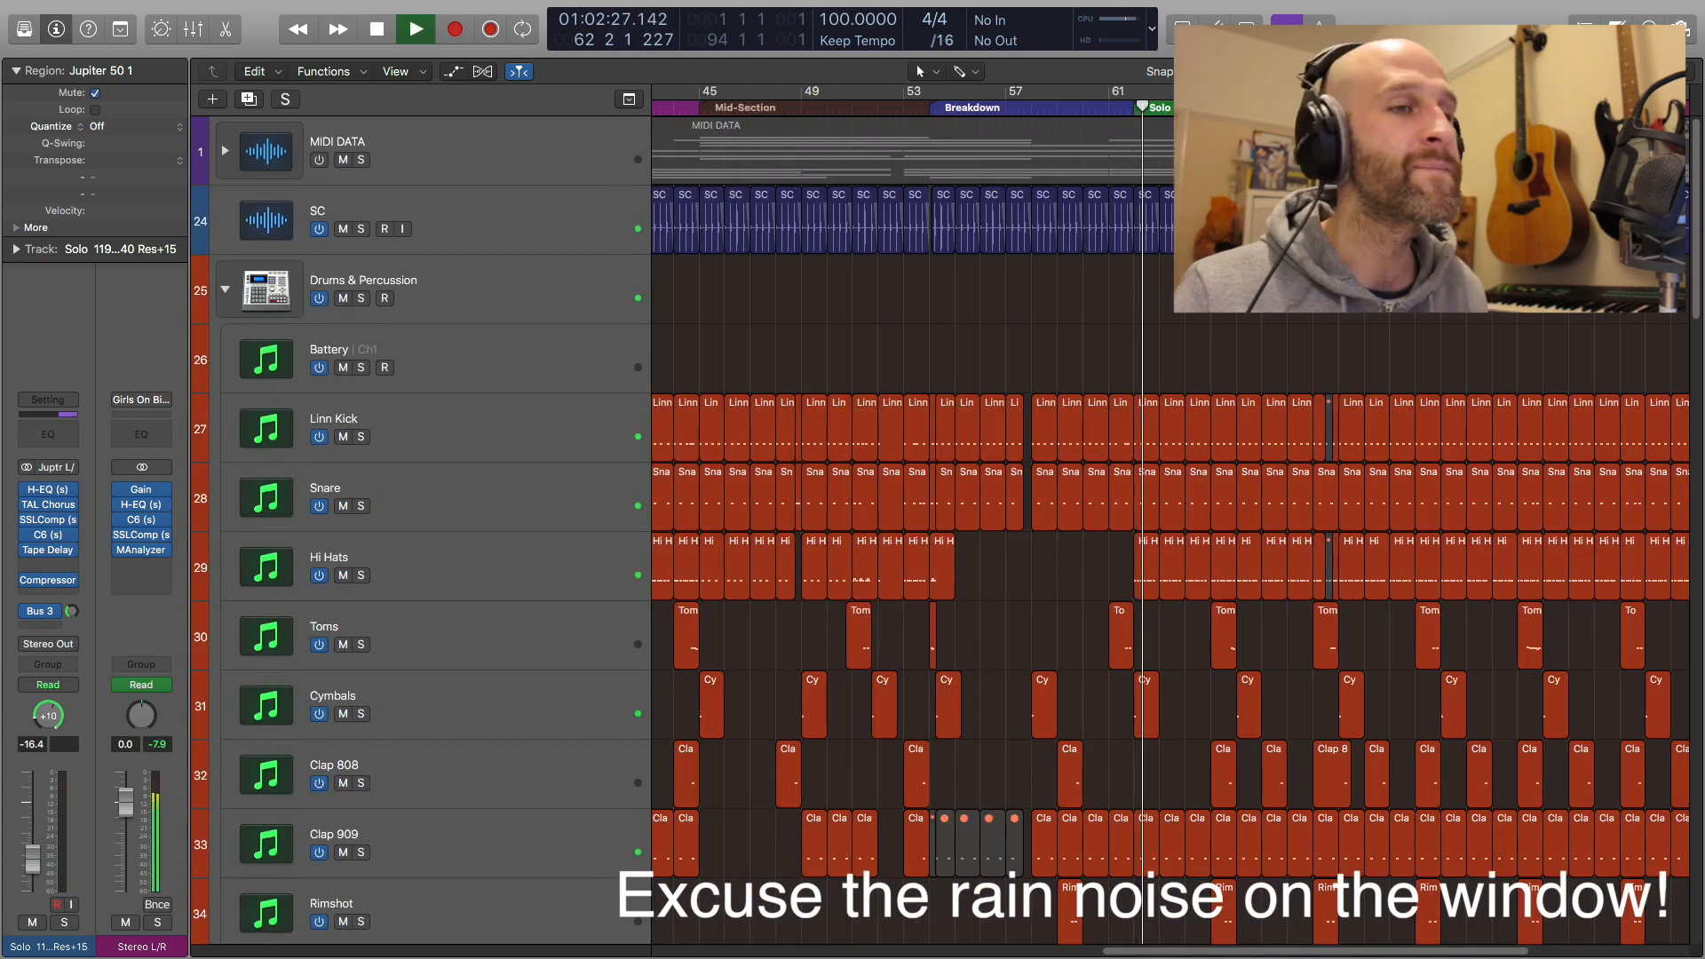
Look through the arrangement's tracks from the drums down to Stereo L/R while the Solo section plays
scroll(1268, 346, down, 8)
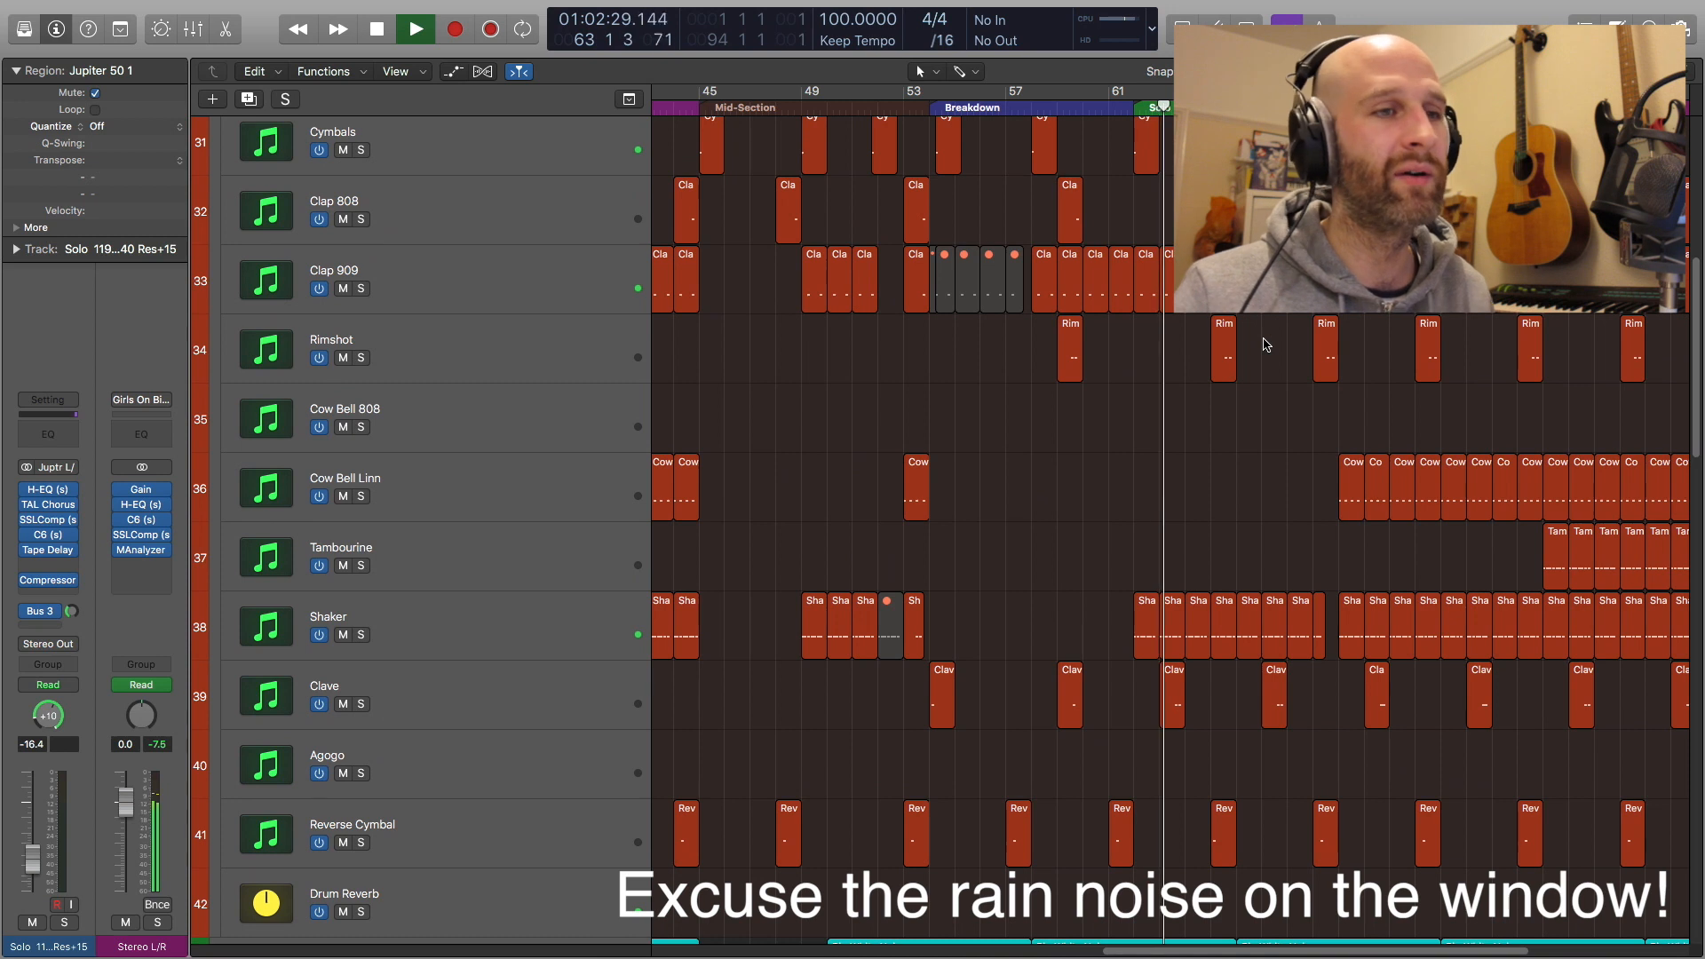
scroll(1293, 366, down, 10)
scroll(1293, 372, right, 1)
scroll(1294, 372, right, 2)
scroll(1294, 378, down, 1)
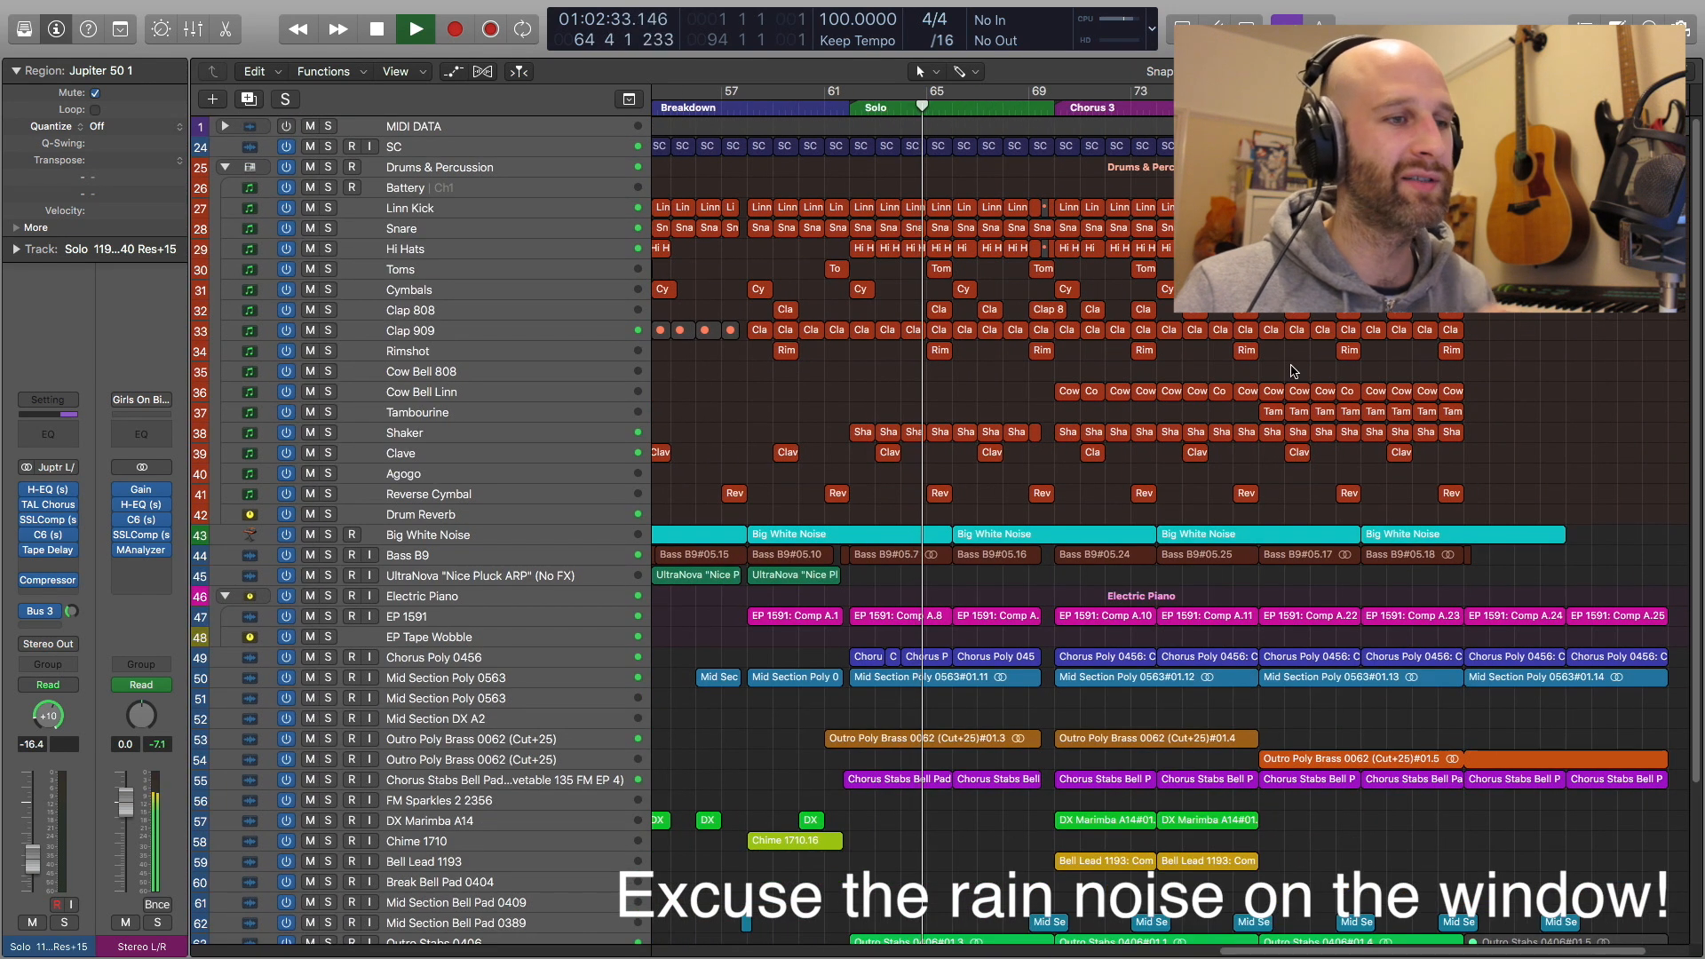
scroll(1252, 386, down, 2)
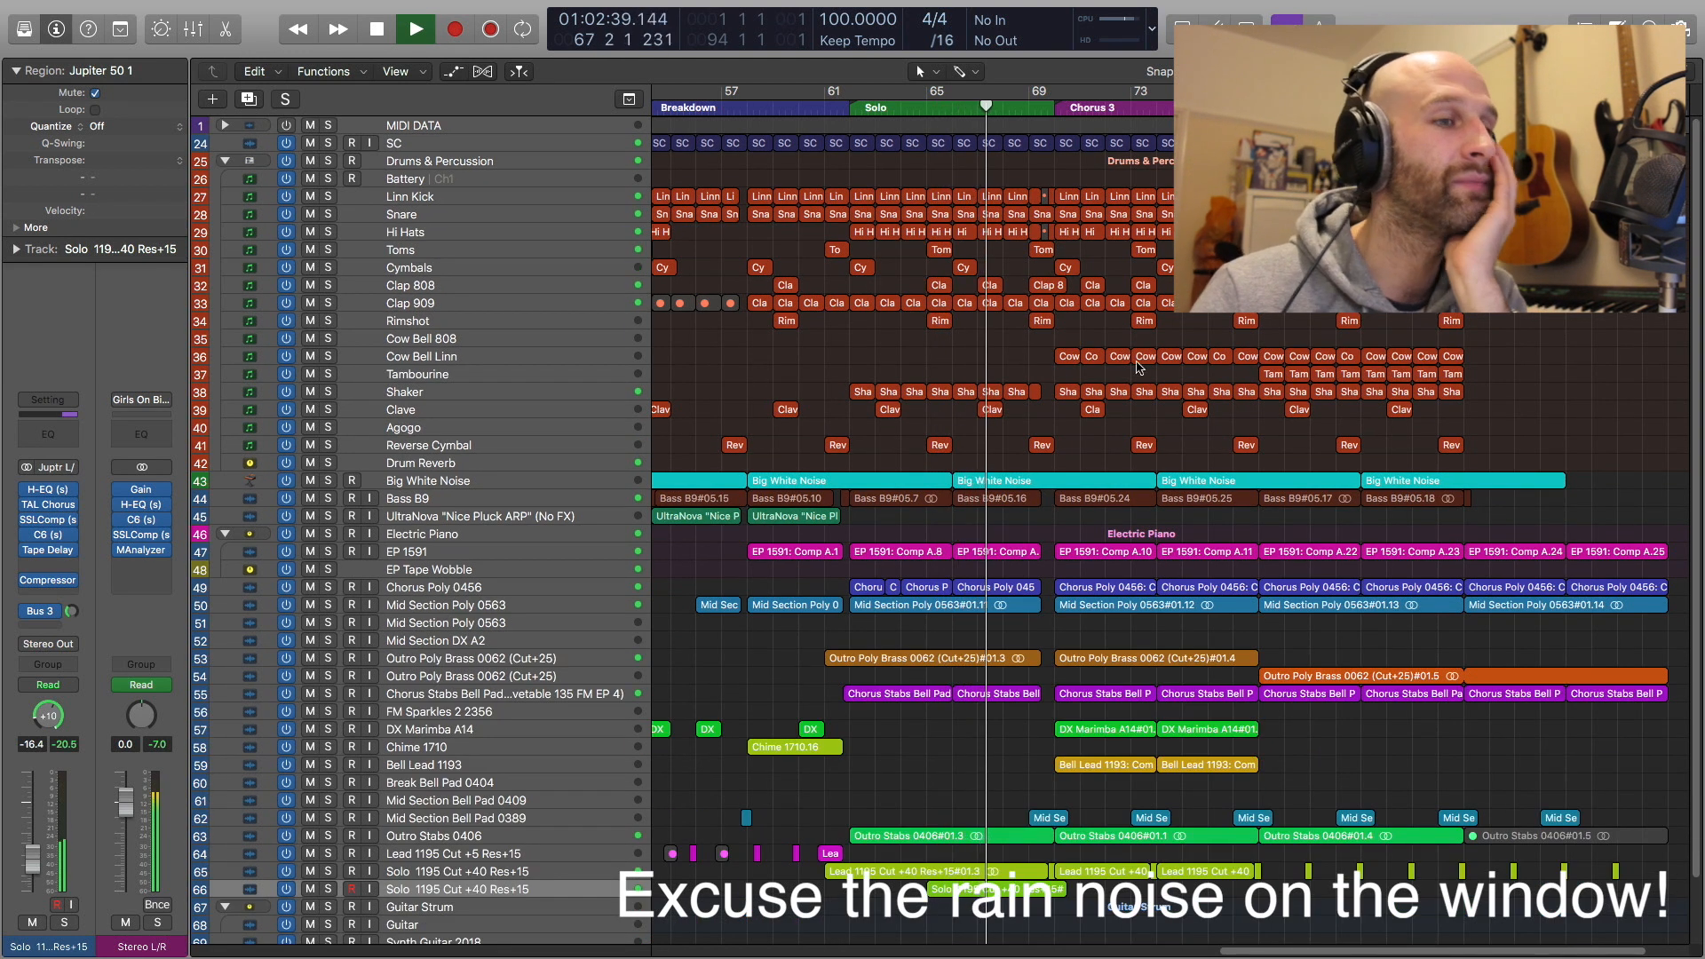
scroll(1106, 413, down, 2)
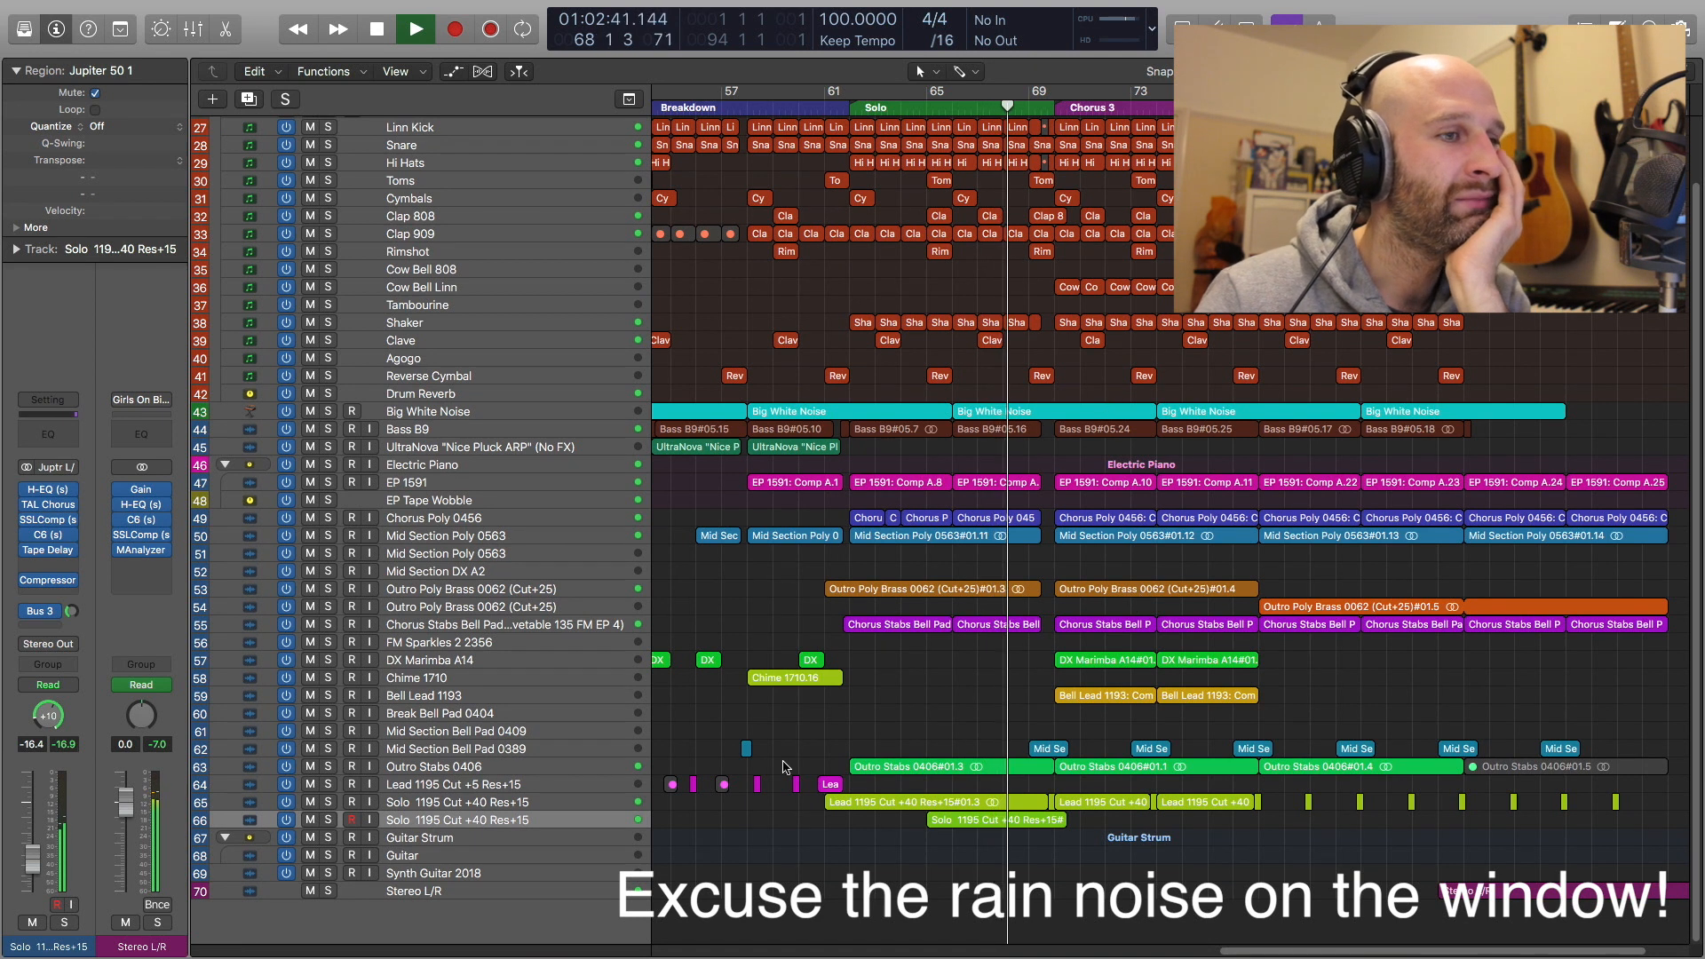
Select the Outro Stabs 0406 track, stop playback and show the track automation
click(551, 777)
key(space)
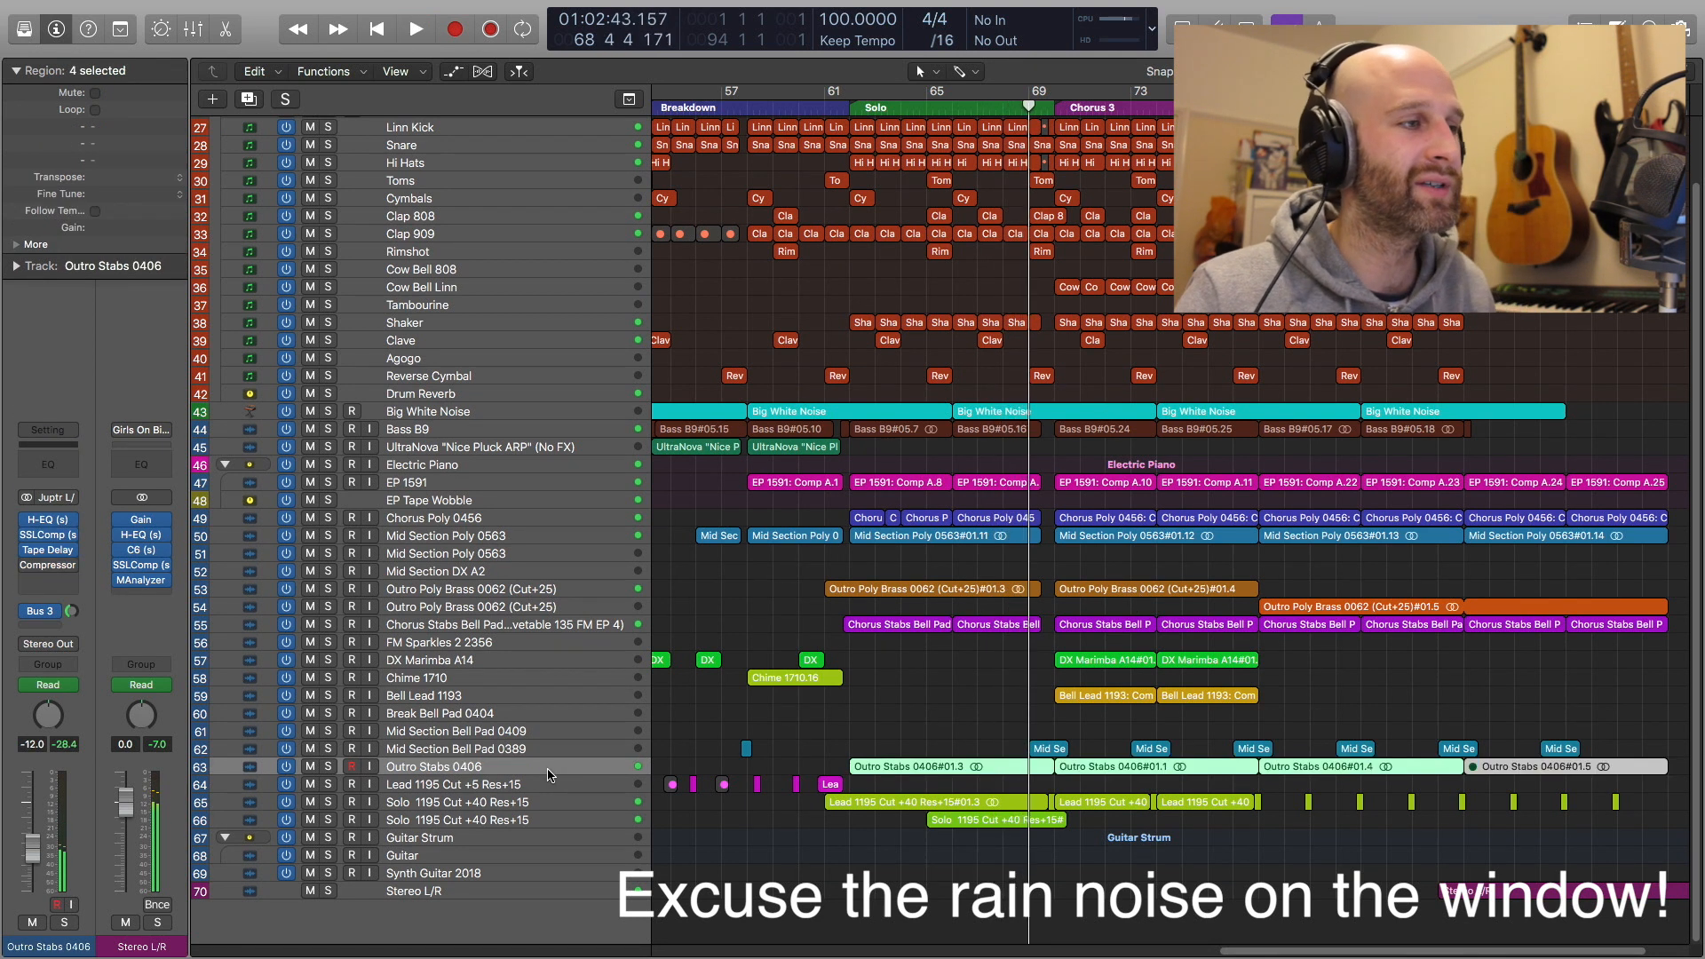
scroll(915, 788, up, 5)
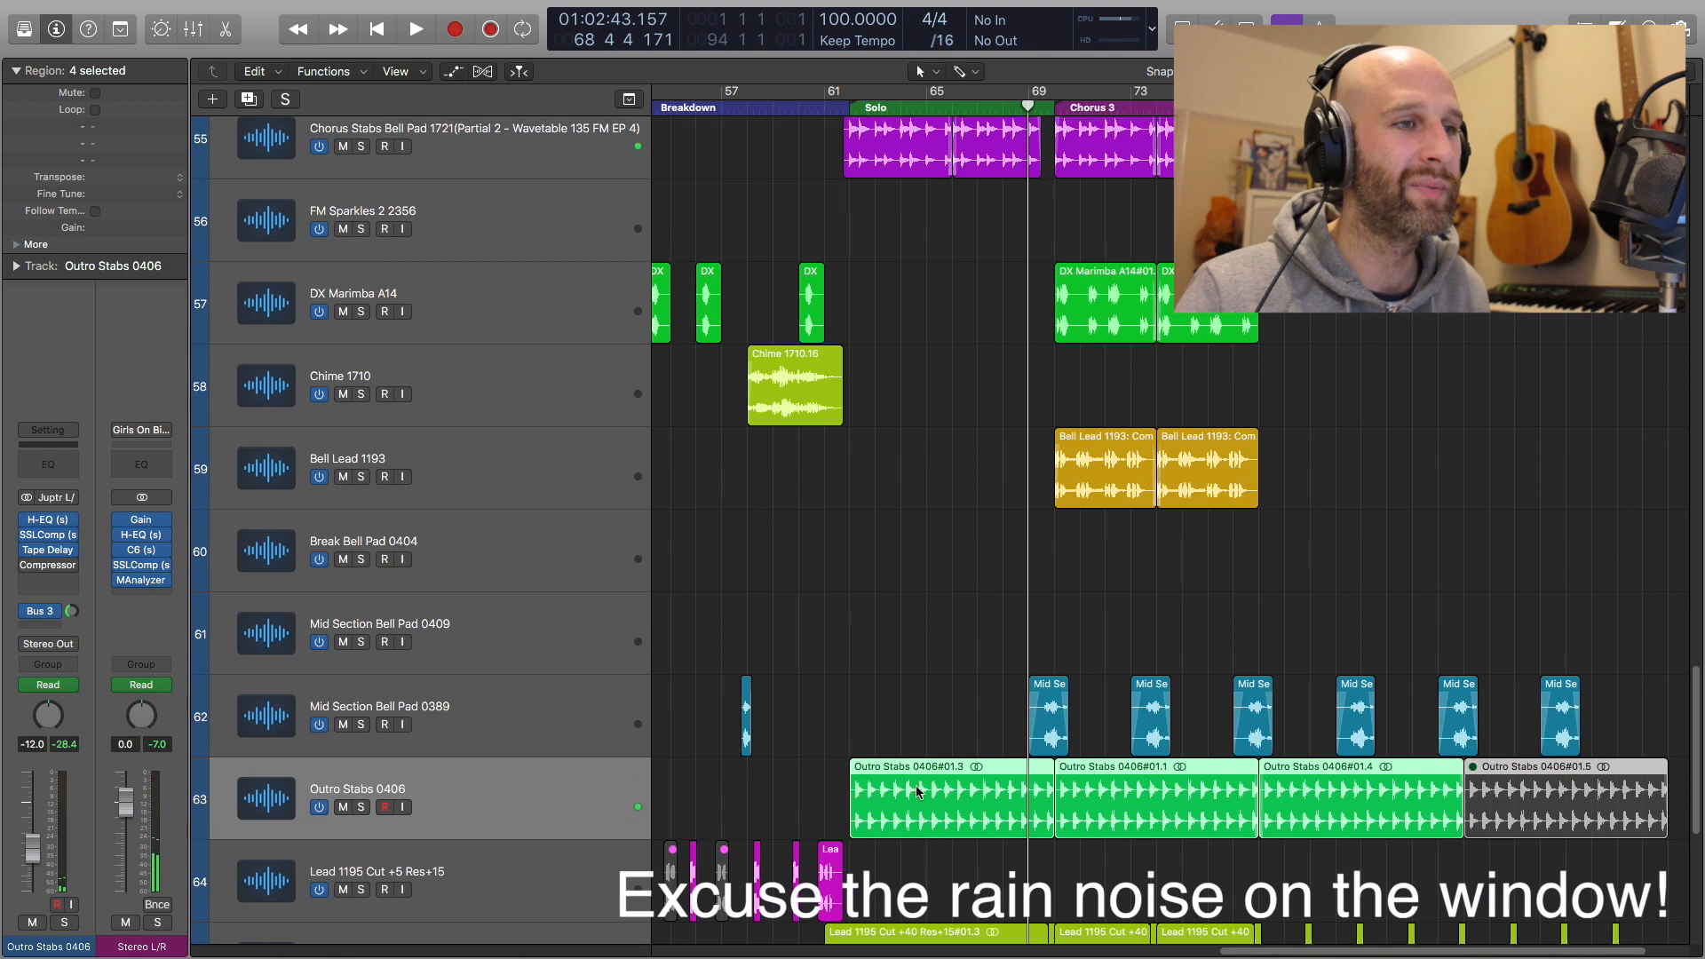
key(a)
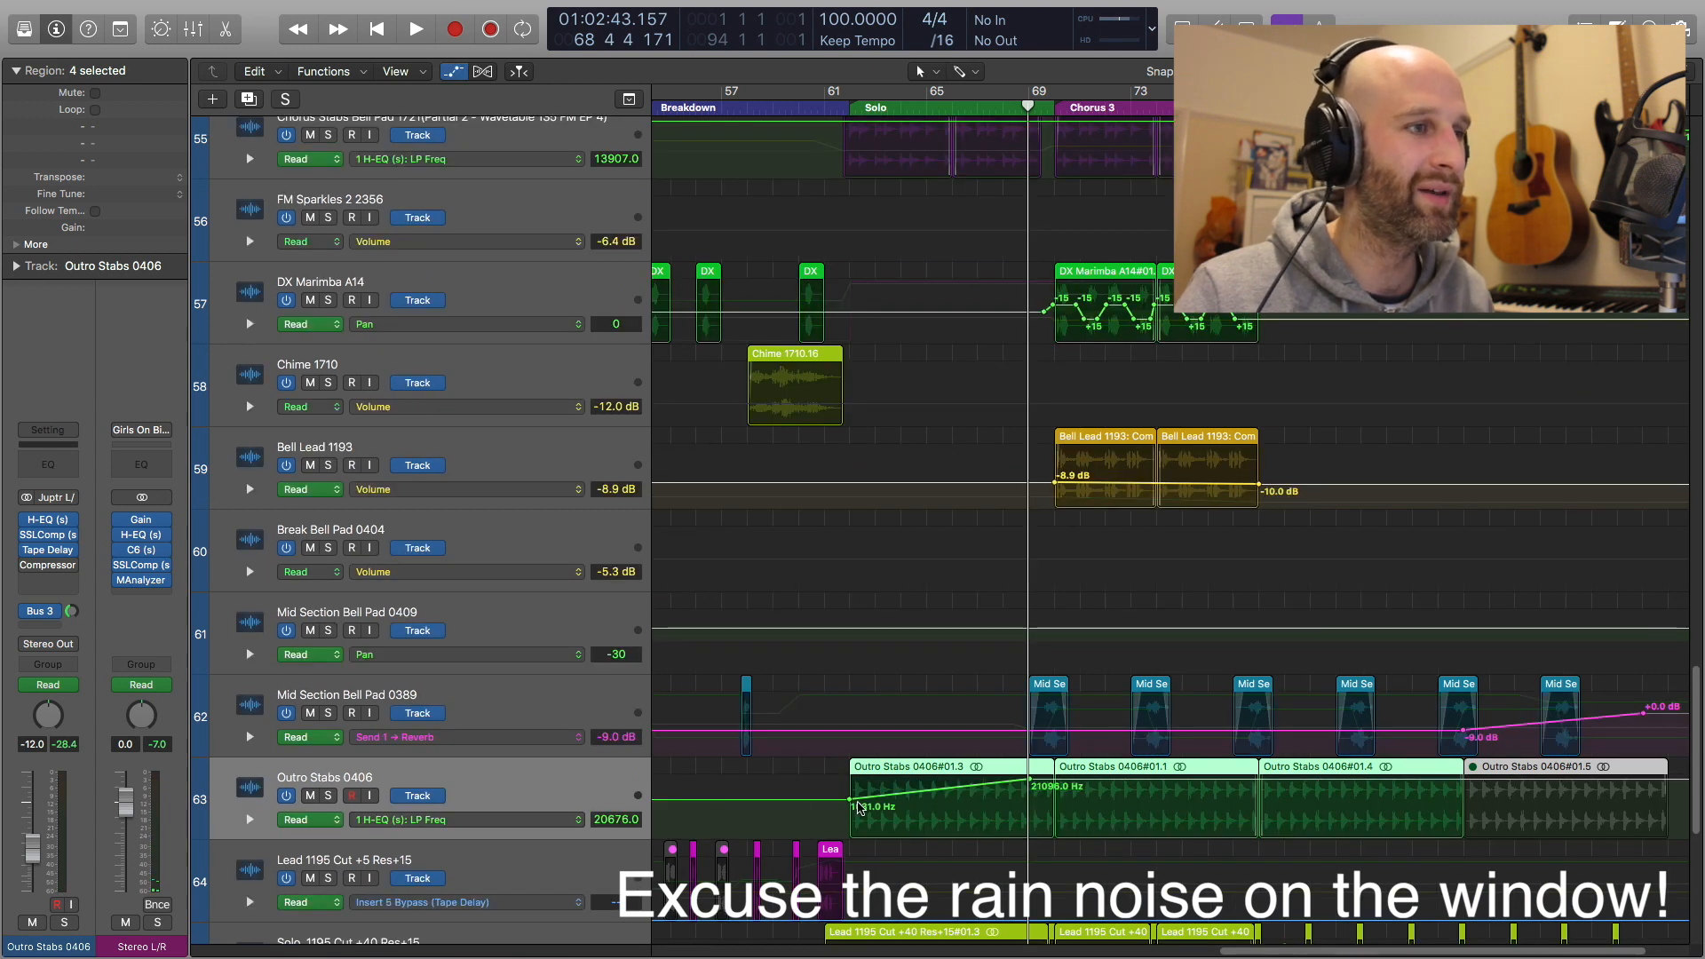
Play the mix from the start of the Solo section and inspect the H-EQ plug-in on Outro Stabs 0406 while its filter automation runs
key(comma)
key(comma)
key(comma)
key(comma)
key(comma)
key(comma)
key(comma)
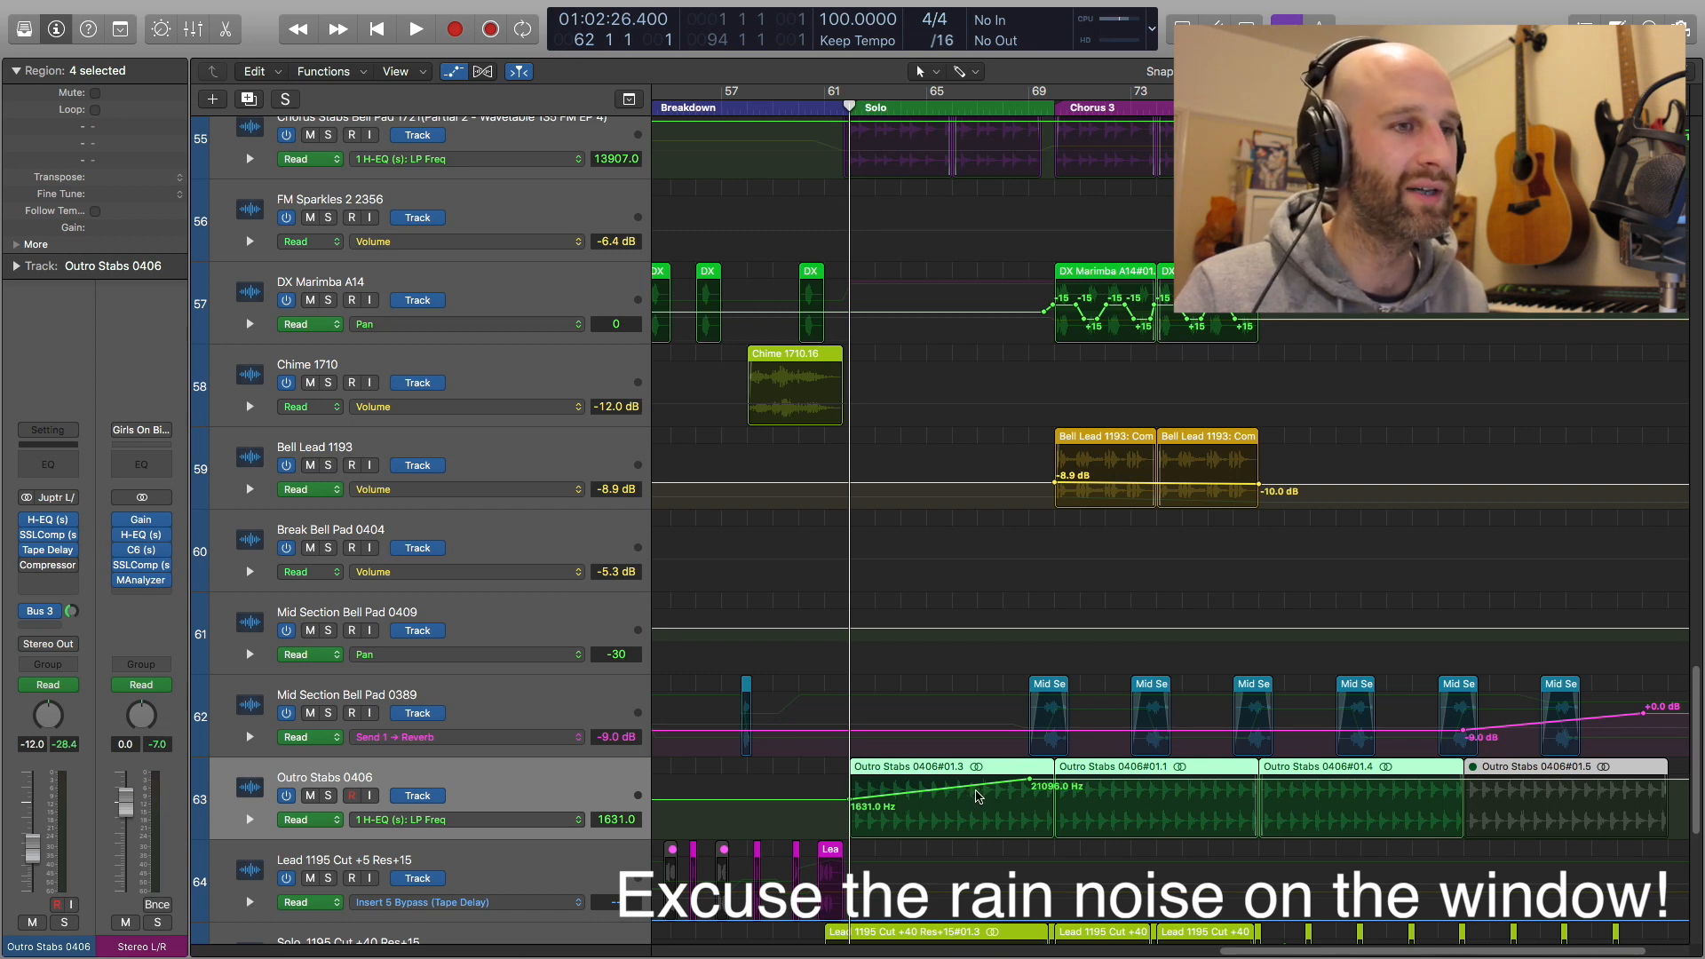
key(space)
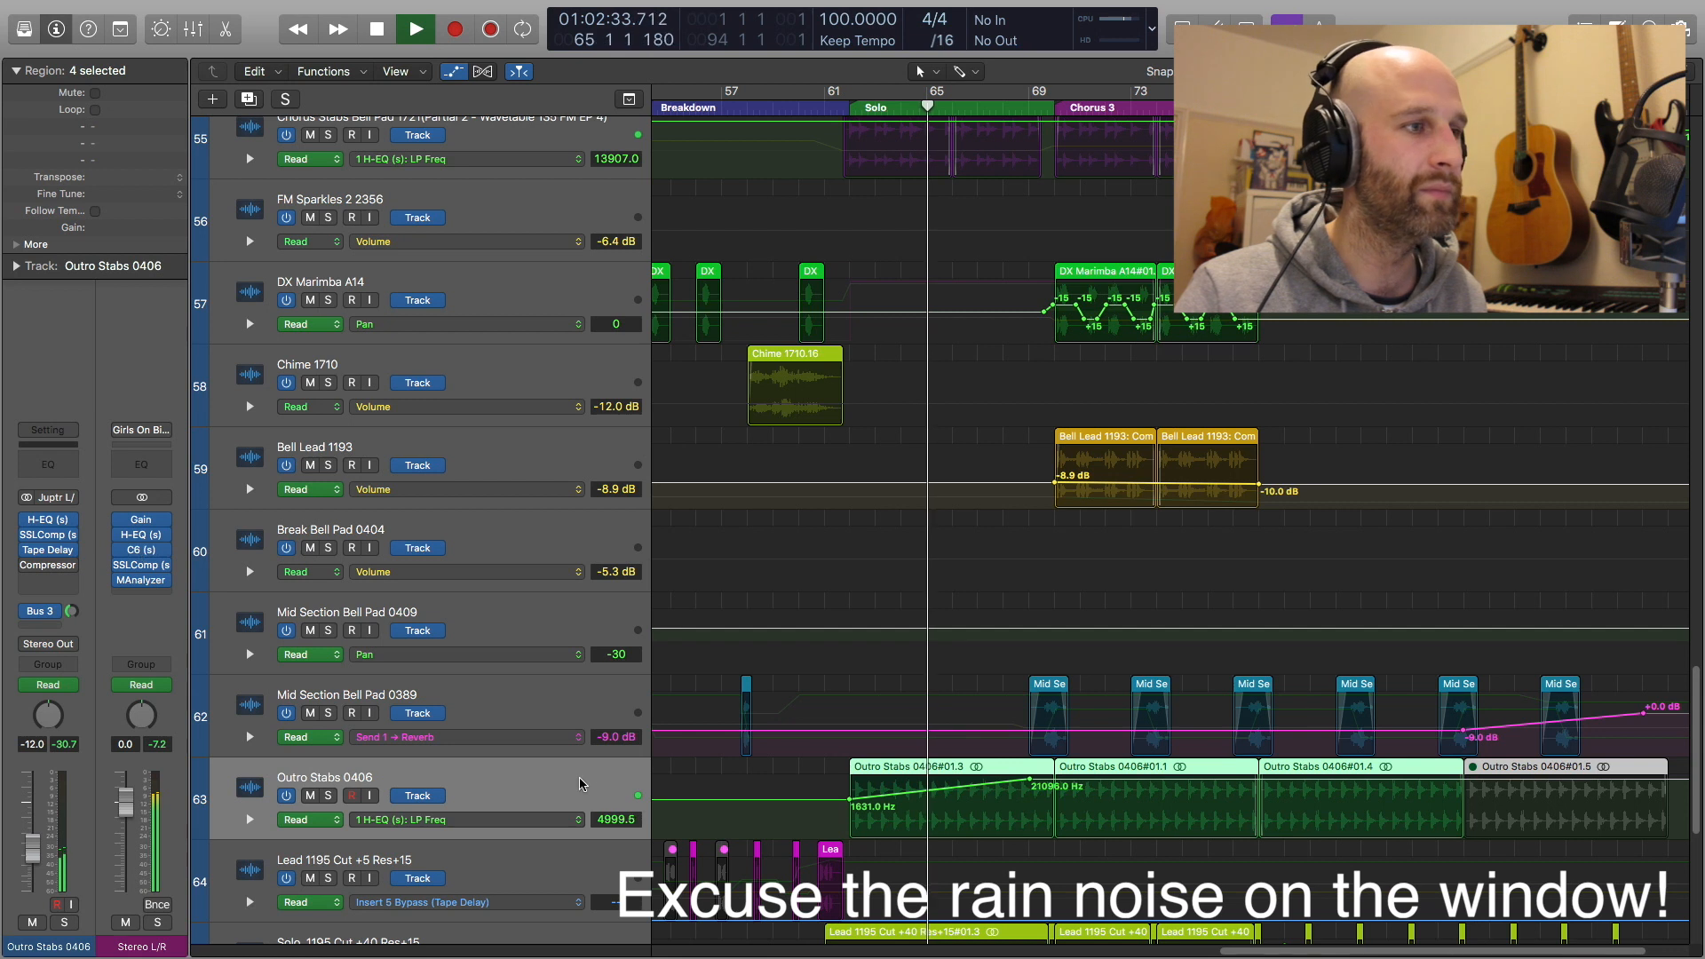
click(48, 519)
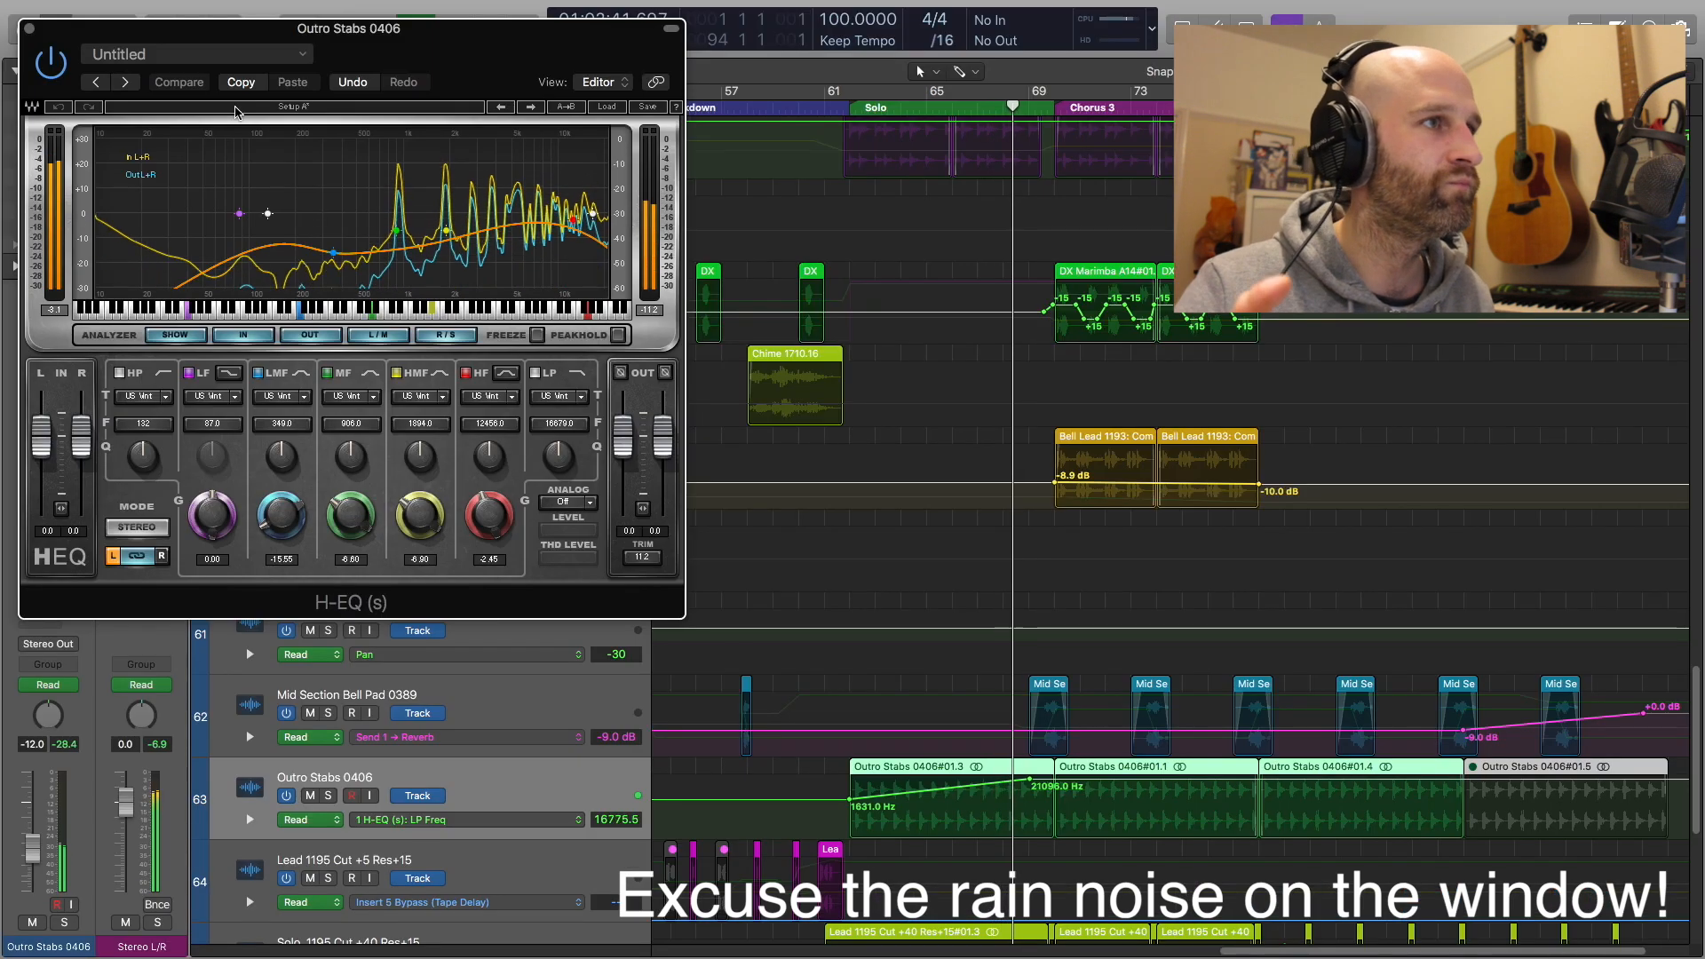
click(29, 28)
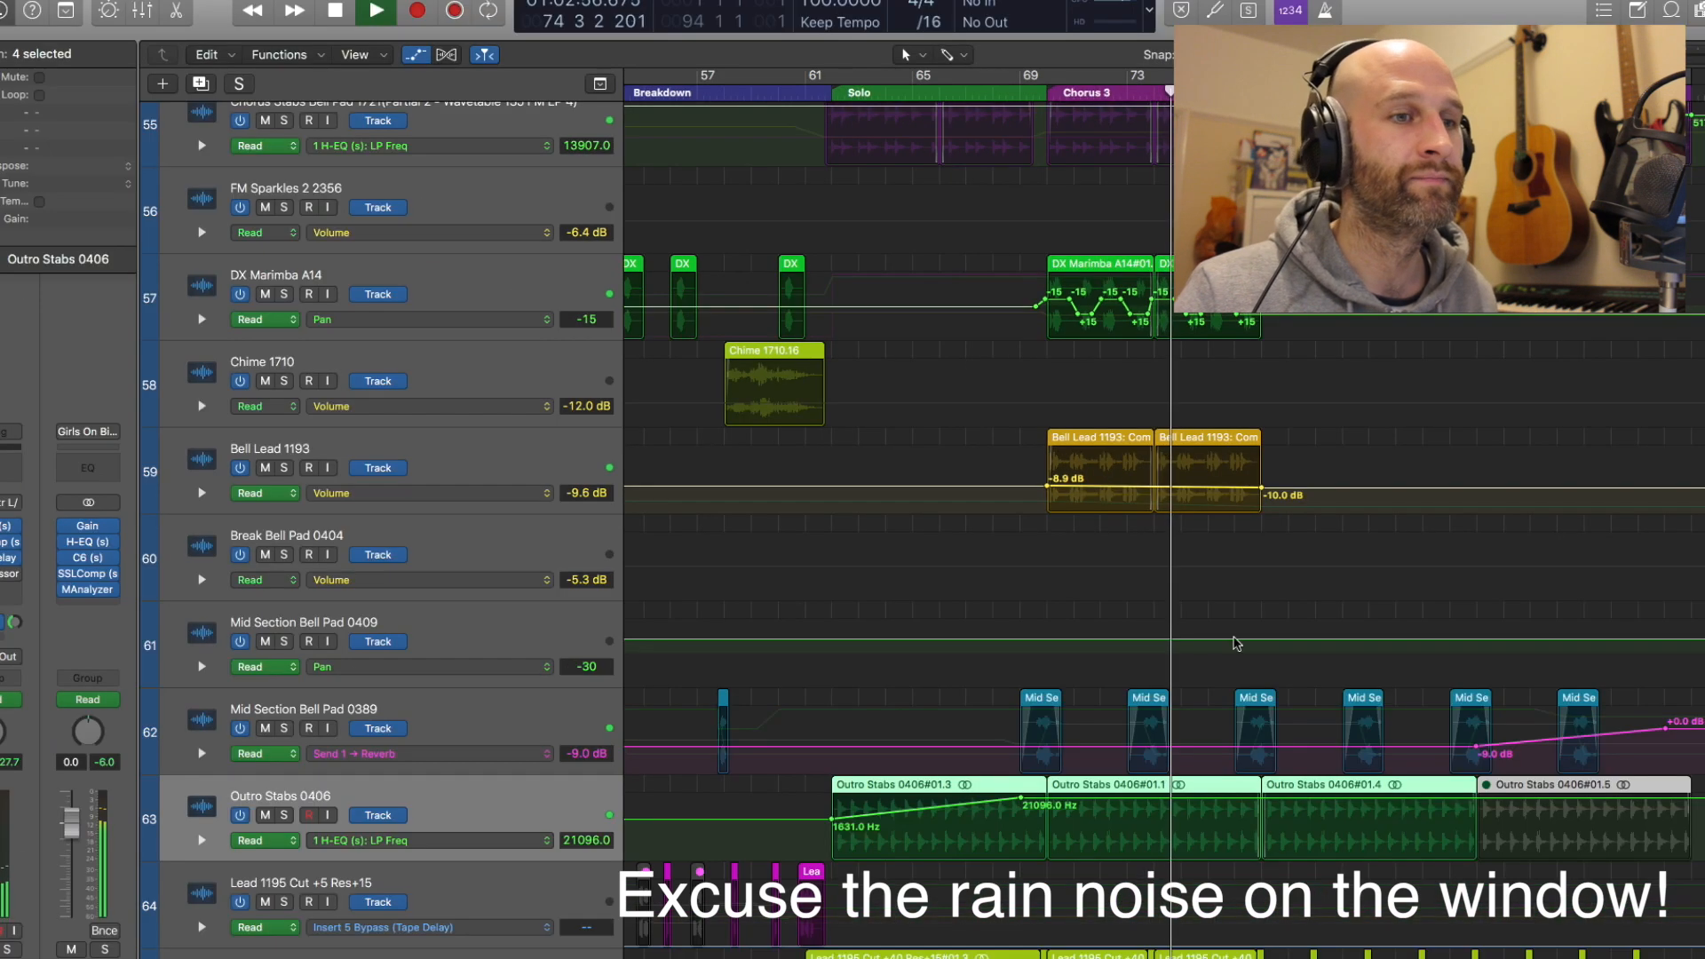
View the lower tracks down to Stereo L/R as playback continues through Chorus 3, then stop playback
scroll(1218, 634, down, 10)
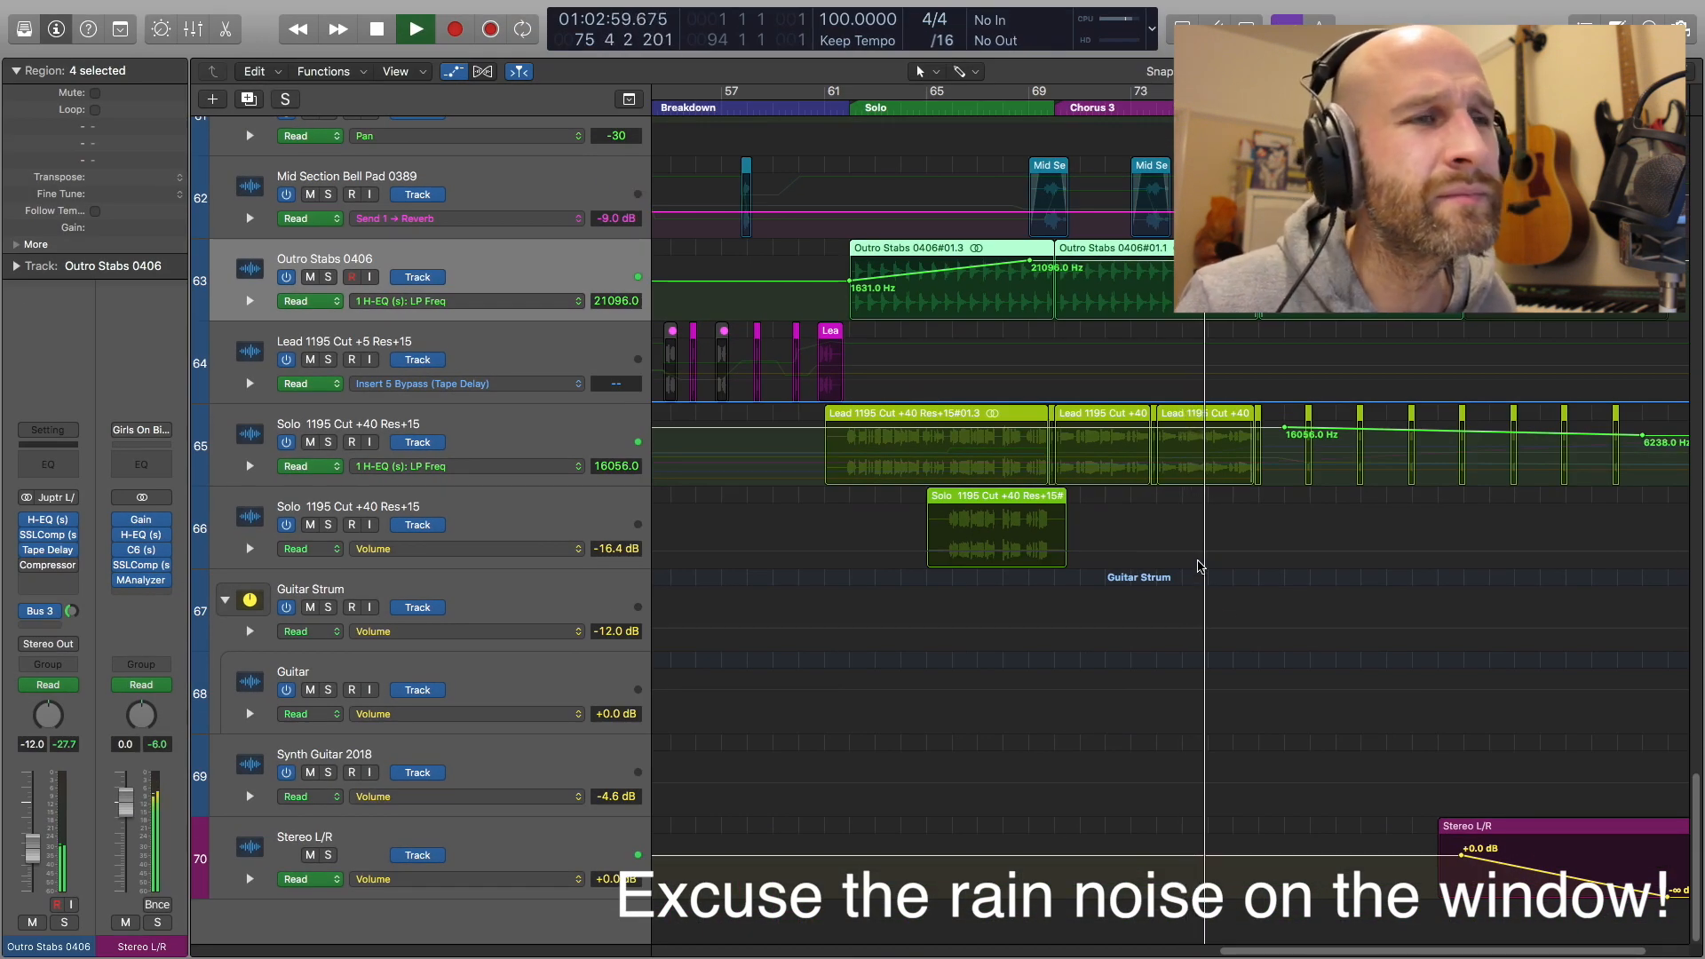
scroll(1217, 530, right, 3)
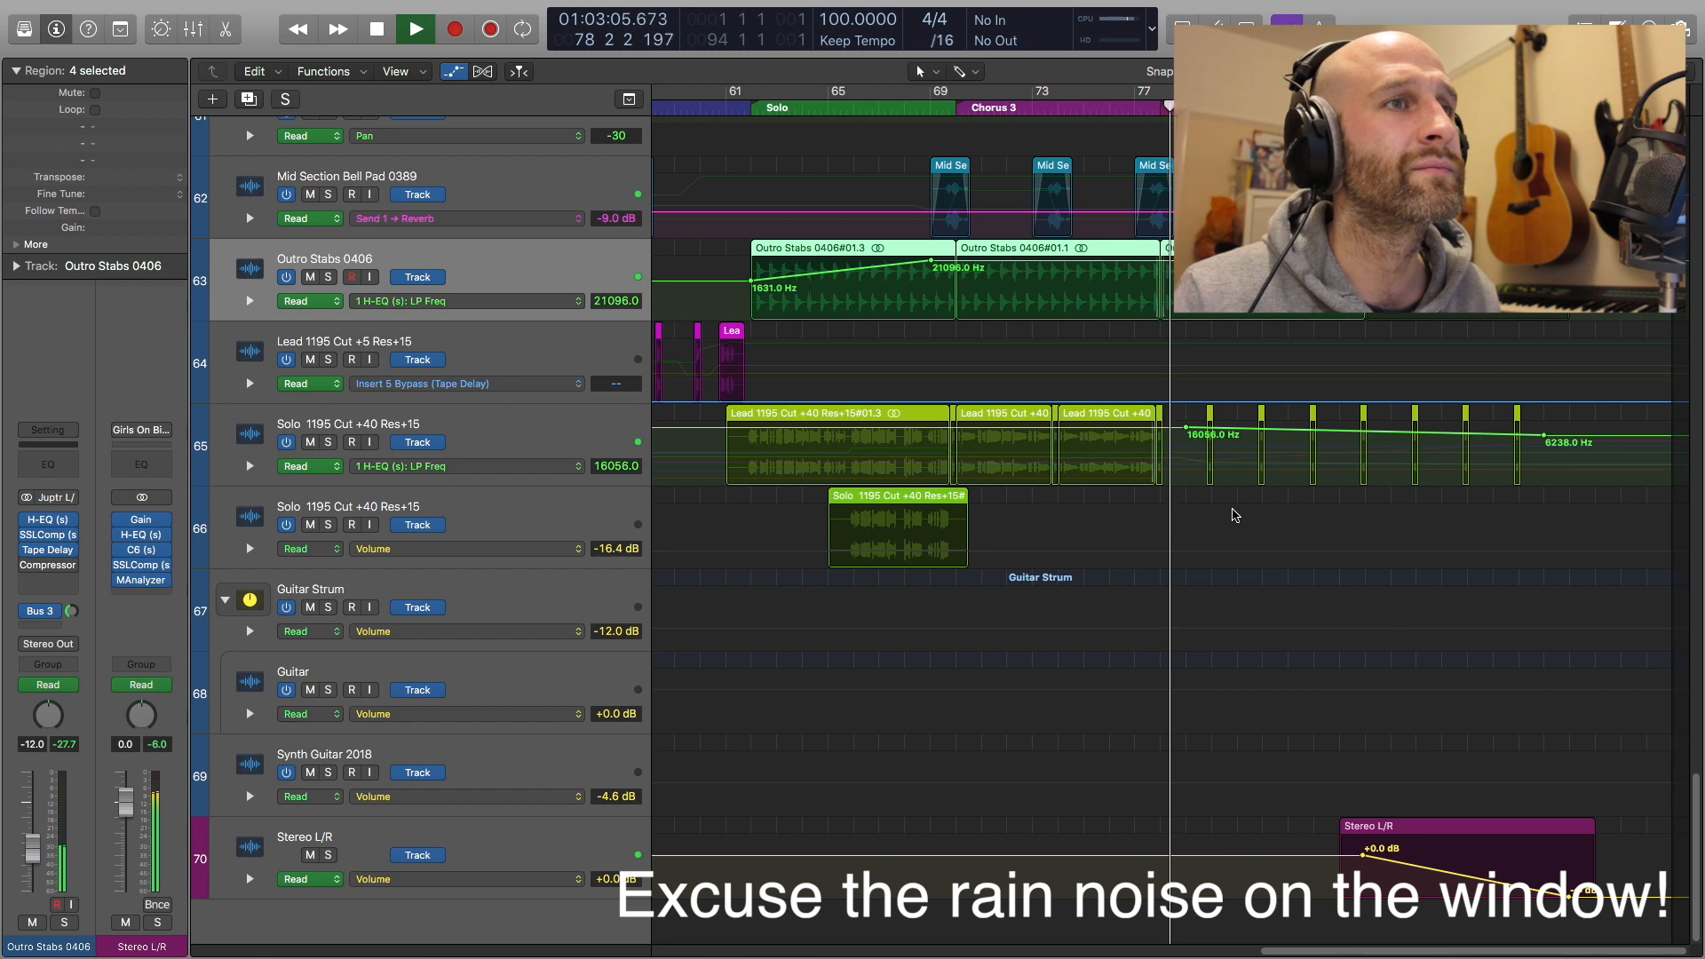
key(space)
Place the playhead at the start of Chorus 3 and look over the DX Marimba A14 and Bell Lead 1193 regions across the song
scroll(1230, 515, up, 5)
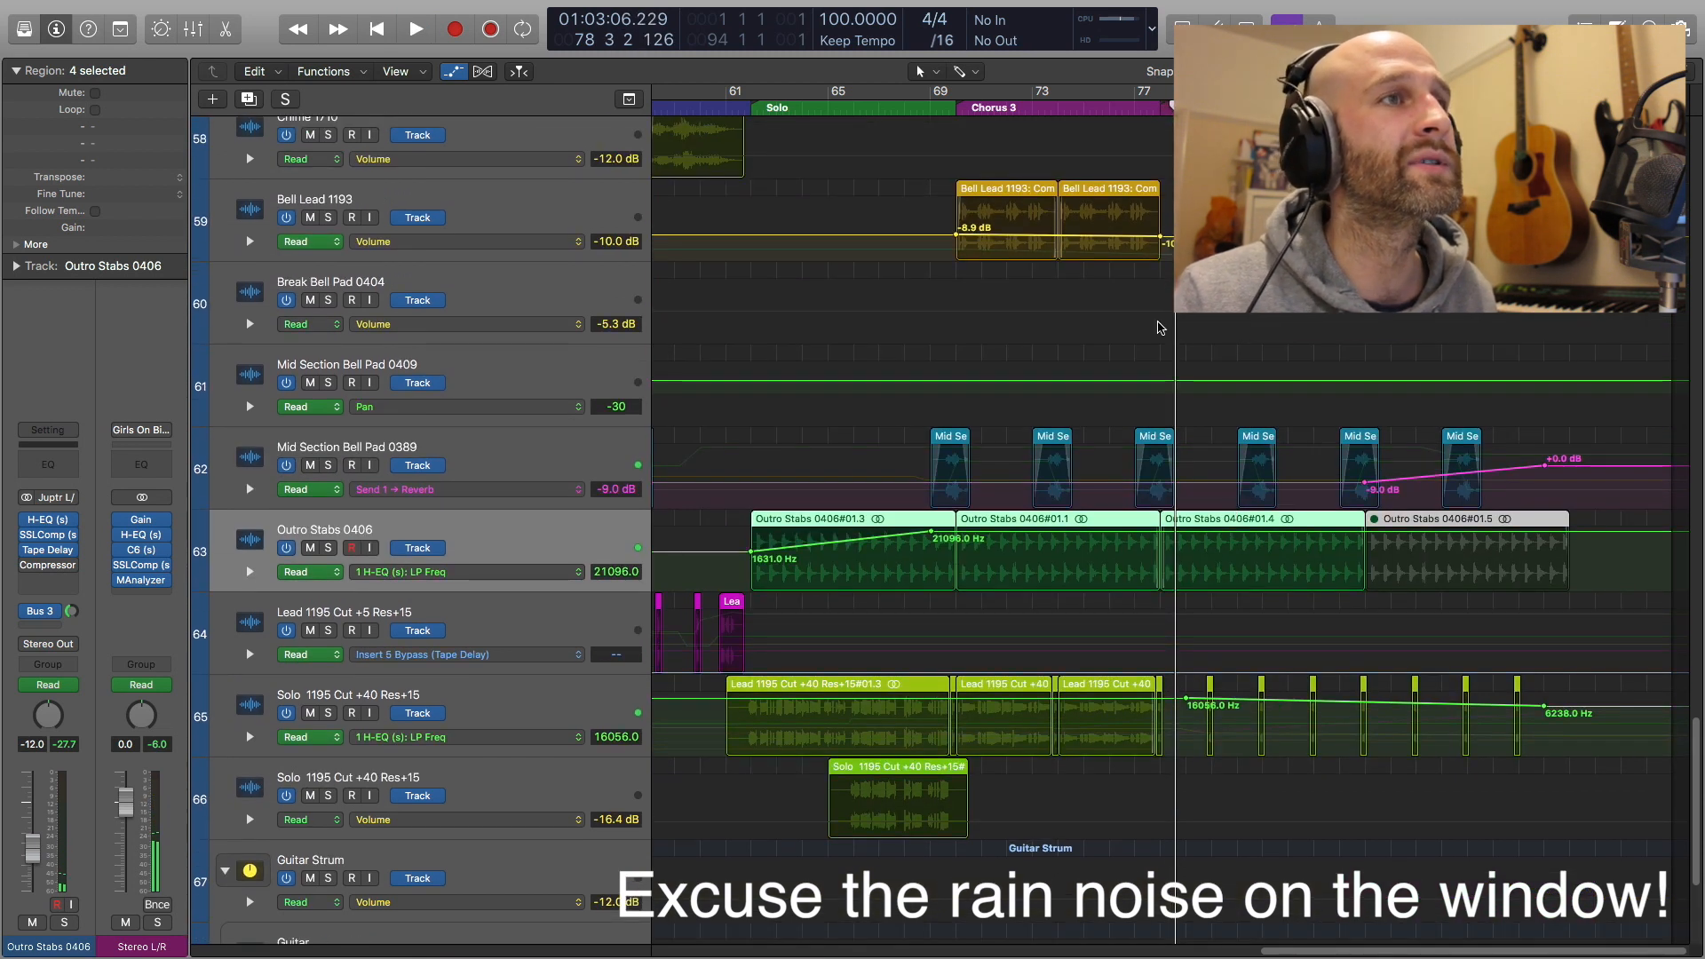
click(956, 111)
scroll(1003, 280, up, 5)
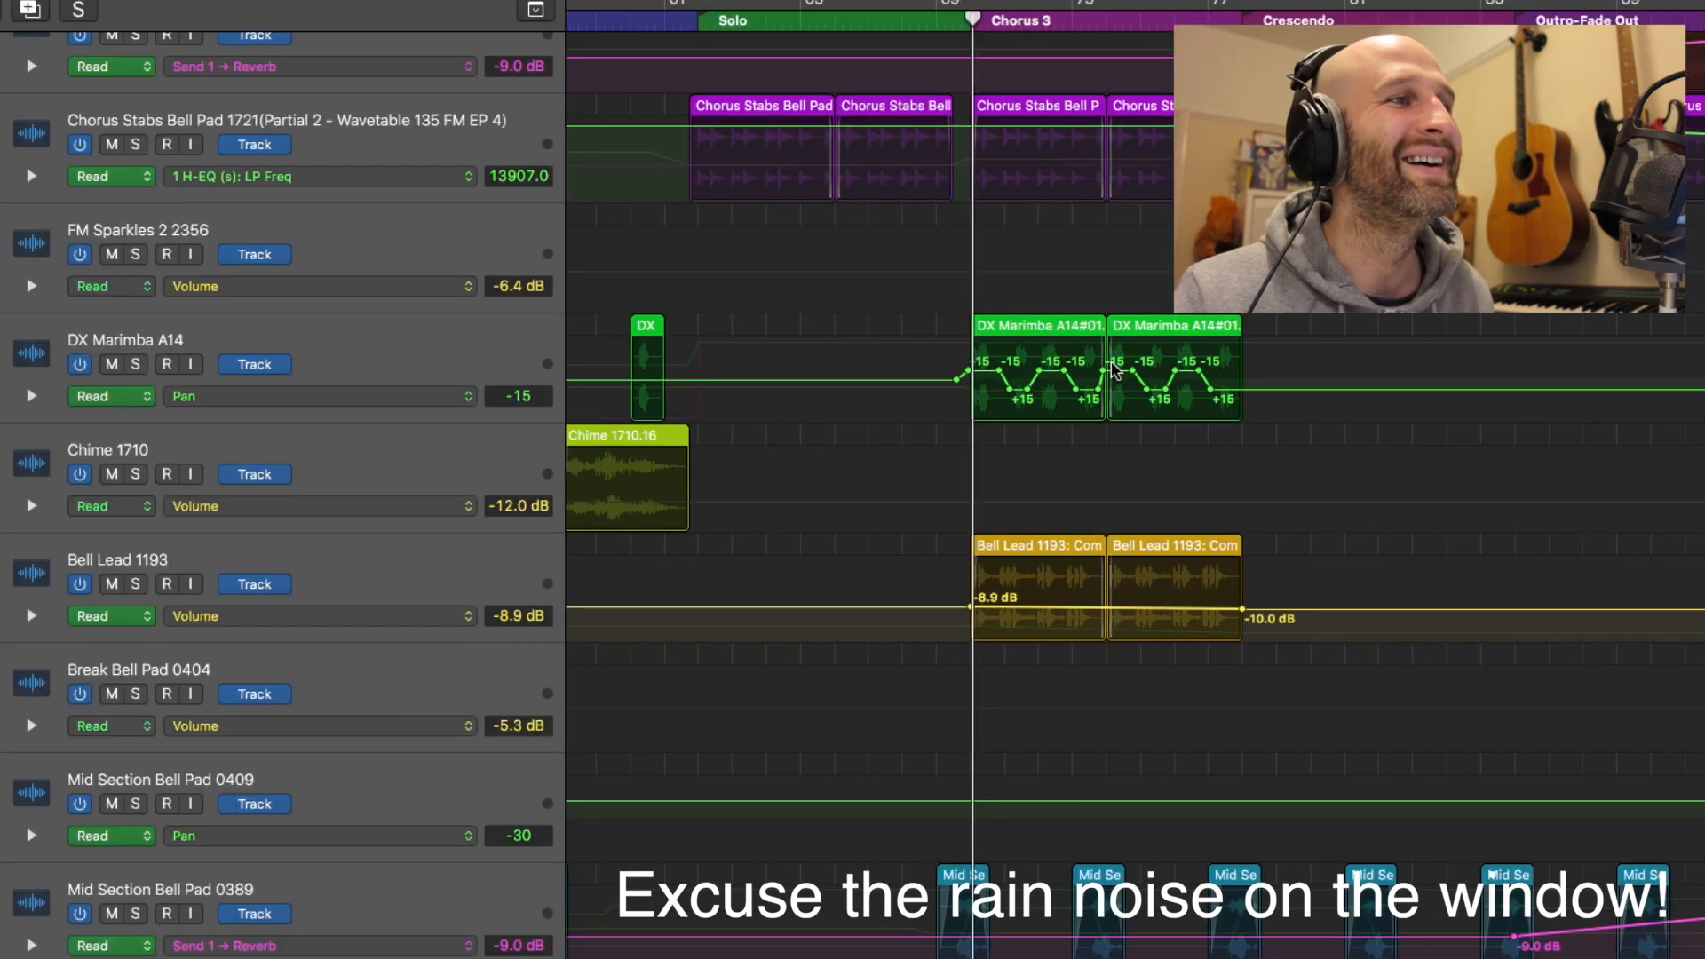
scroll(1111, 362, left, 8)
scroll(1115, 369, left, 15)
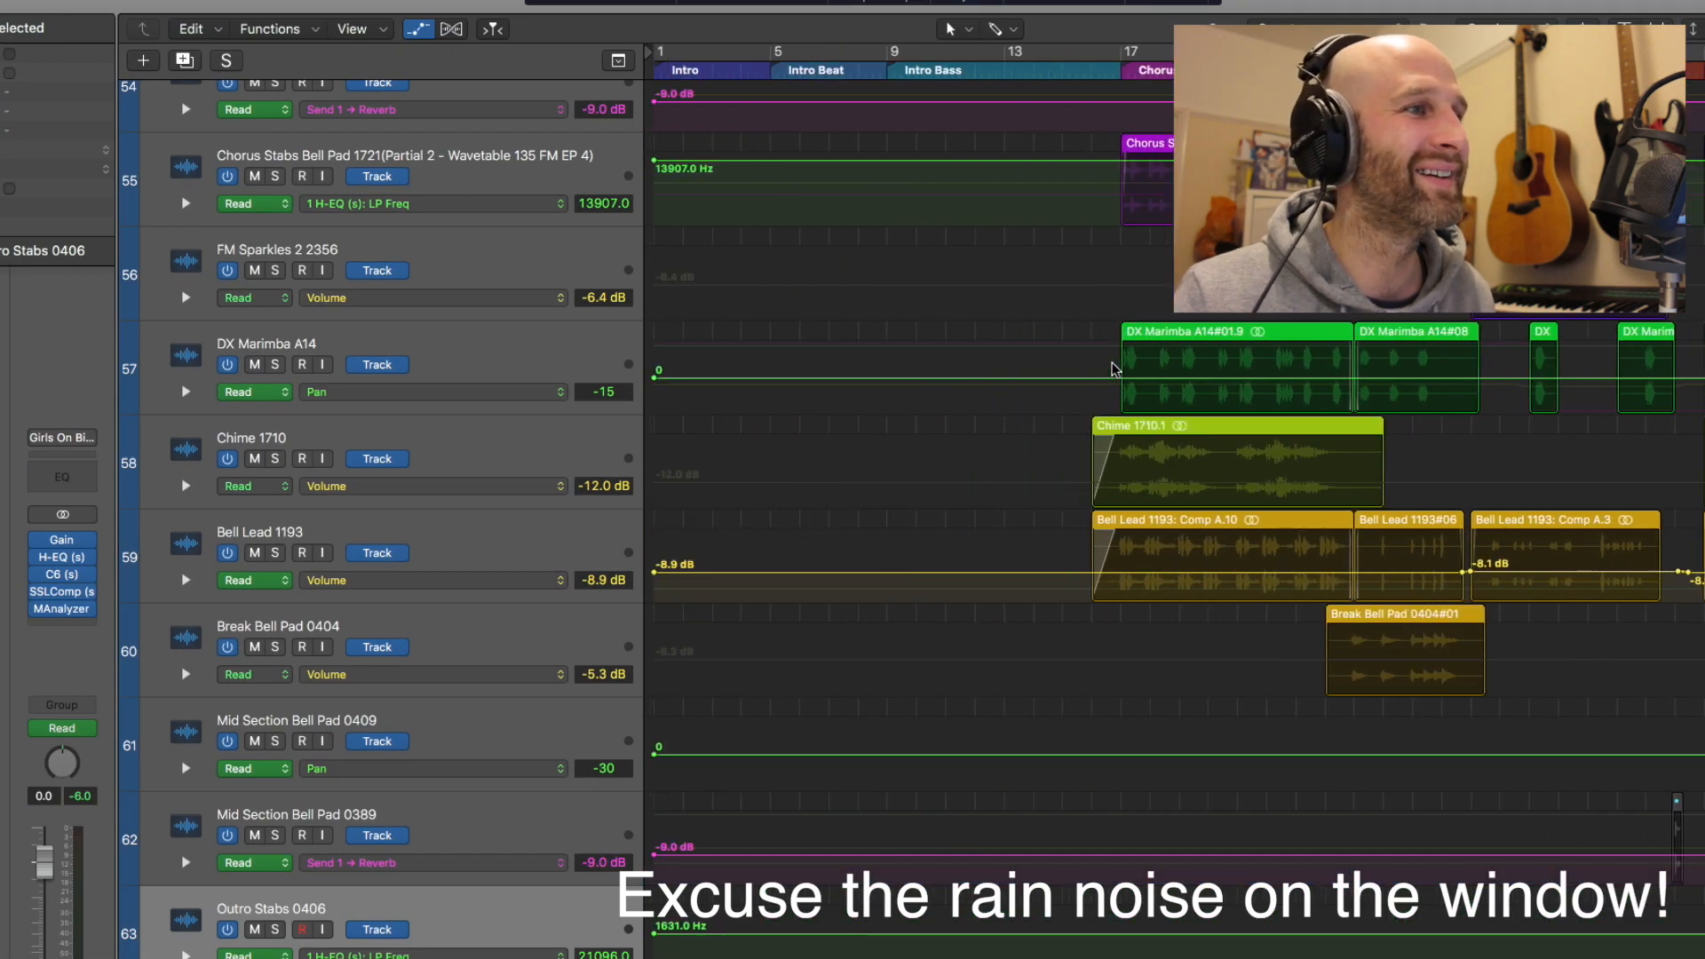
scroll(1116, 369, right, 20)
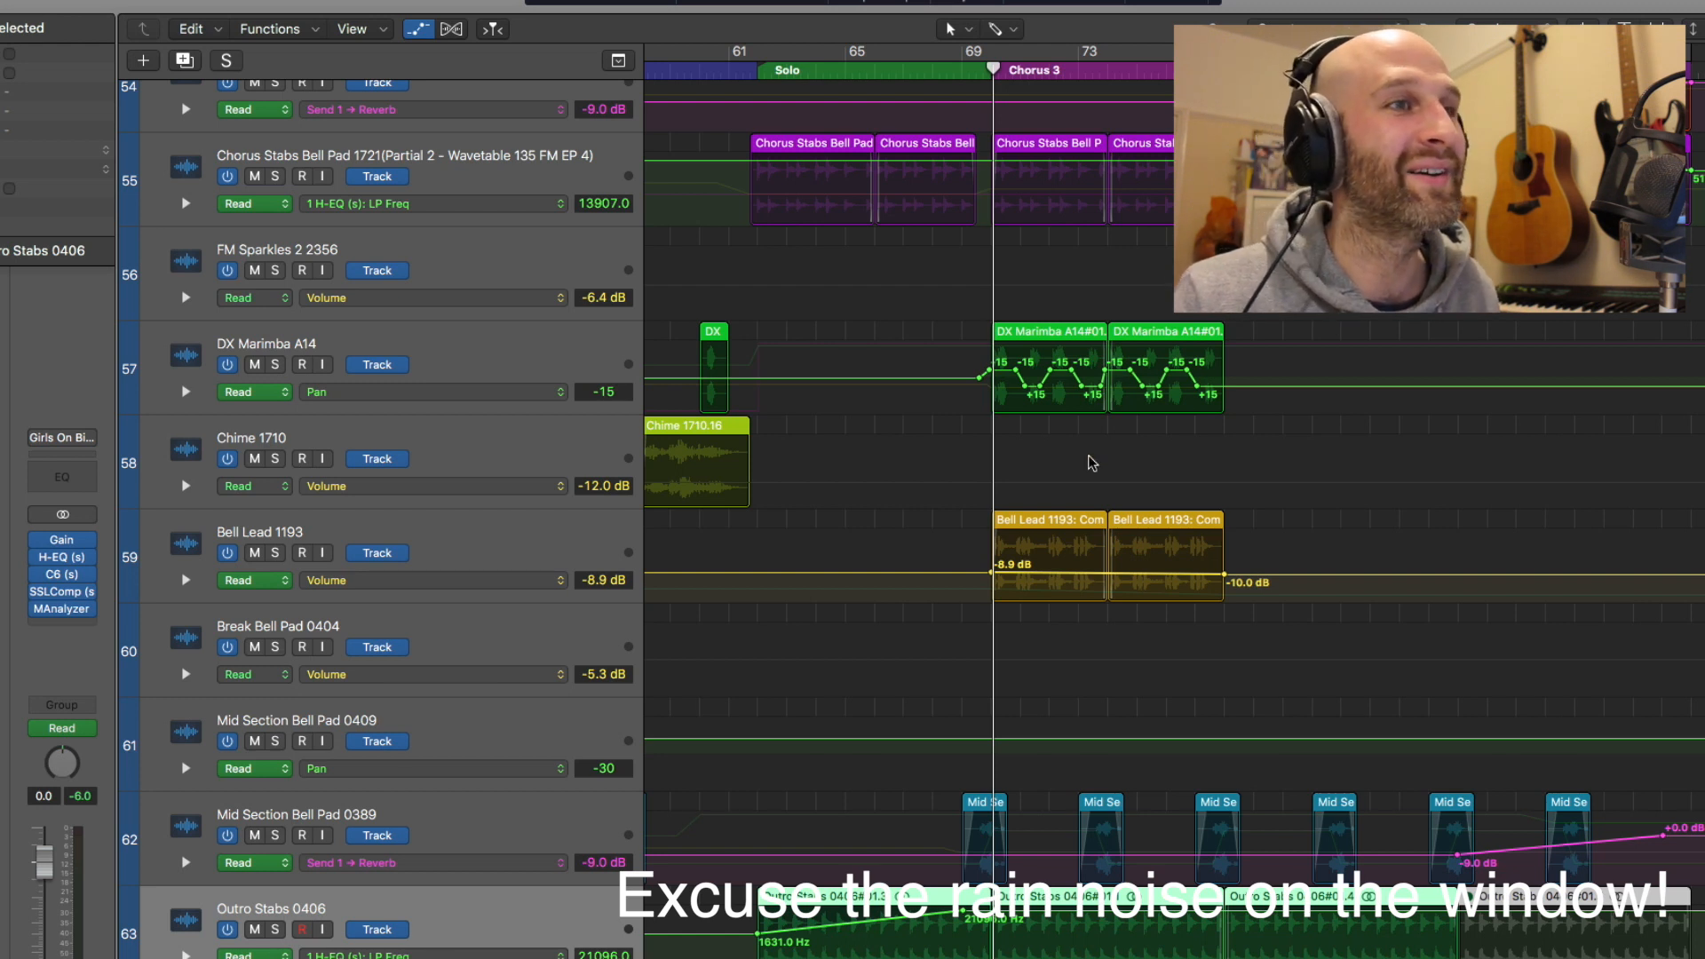
Solo Mid Section Bell Pad 0389, listen to it from the start of Chorus 3, then unsolo it and stop playback
scroll(1092, 462, down, 5)
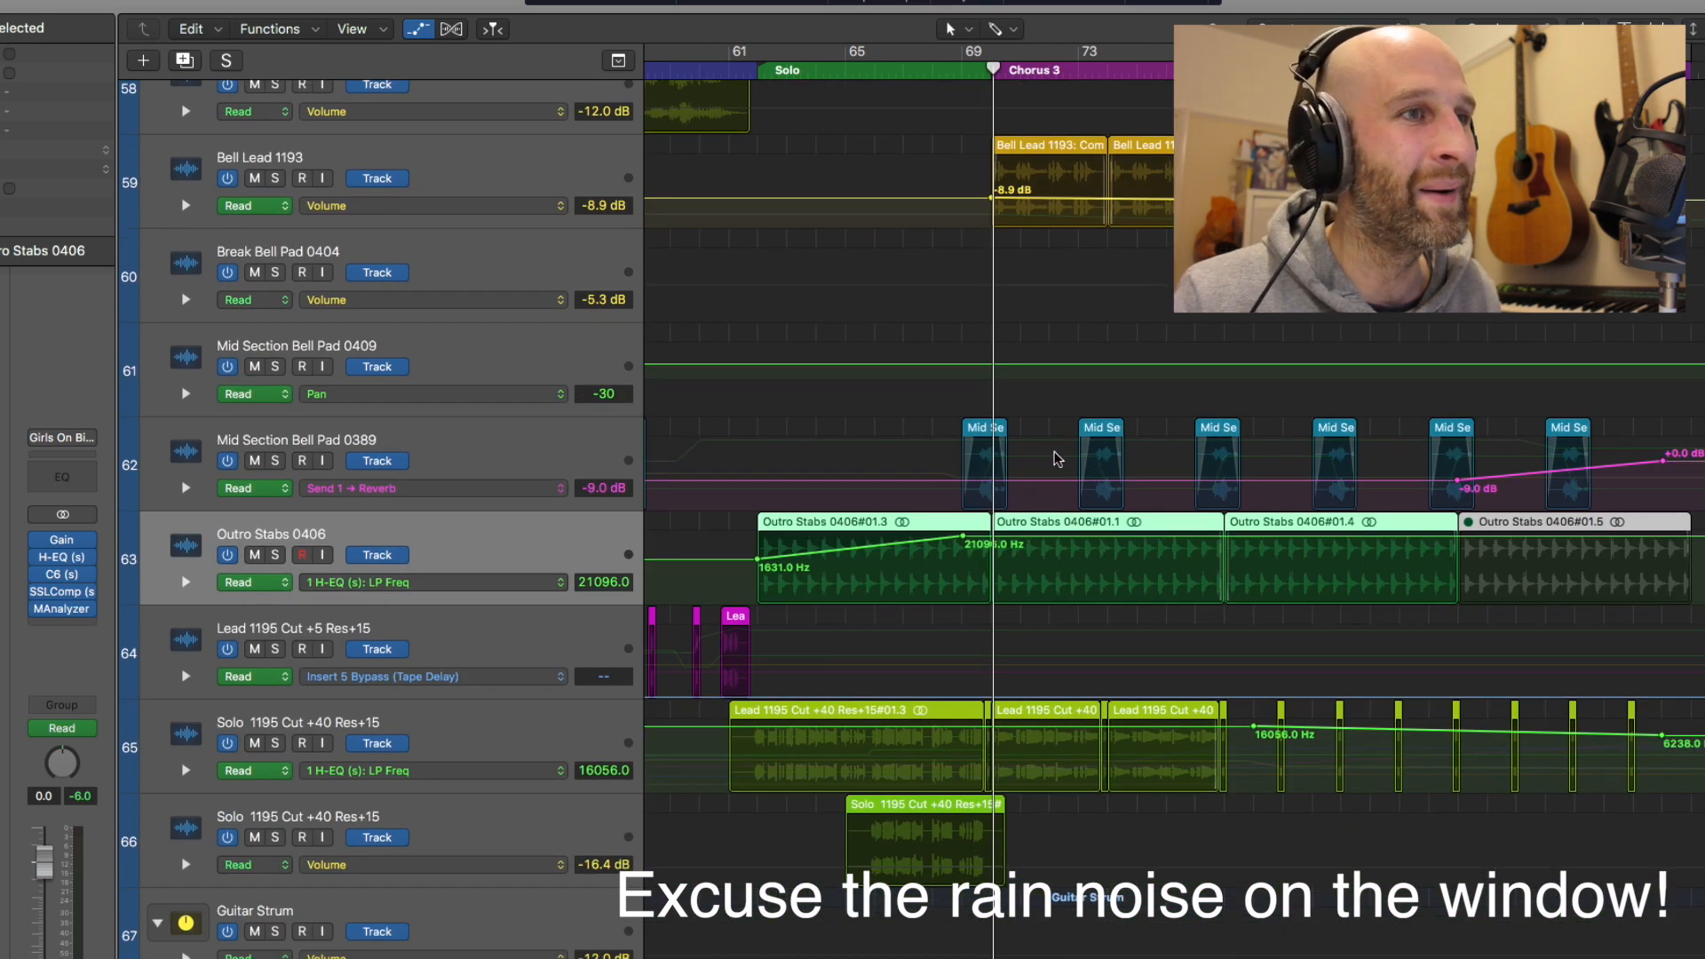
click(276, 461)
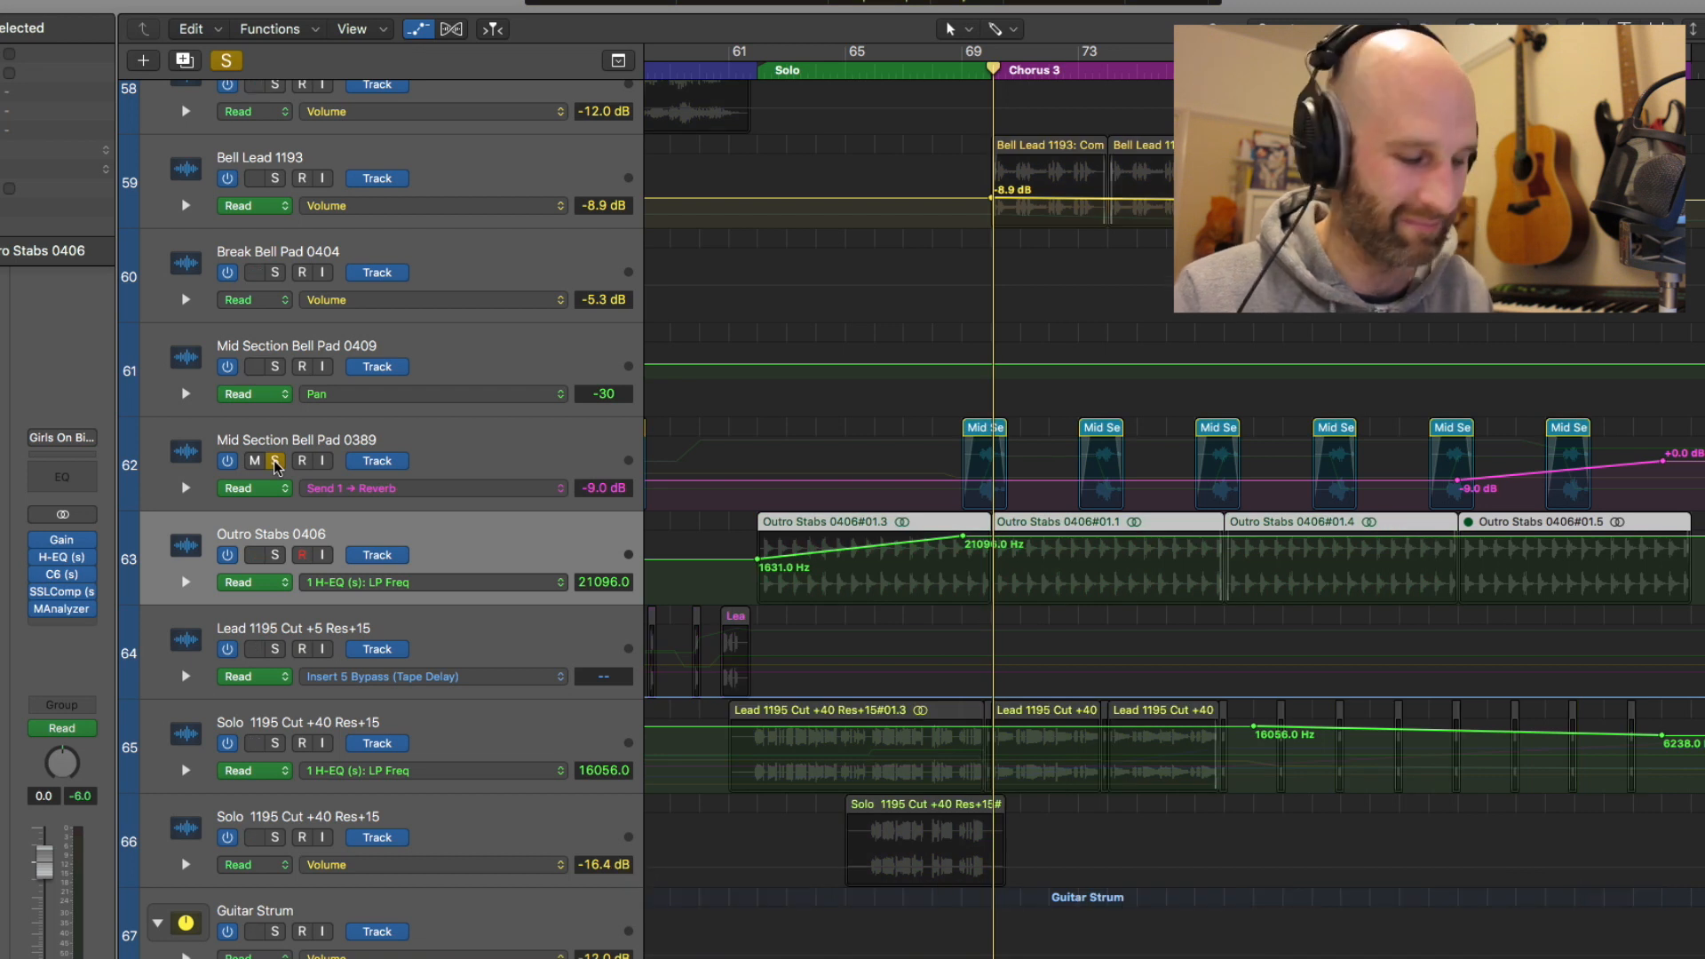
key(space)
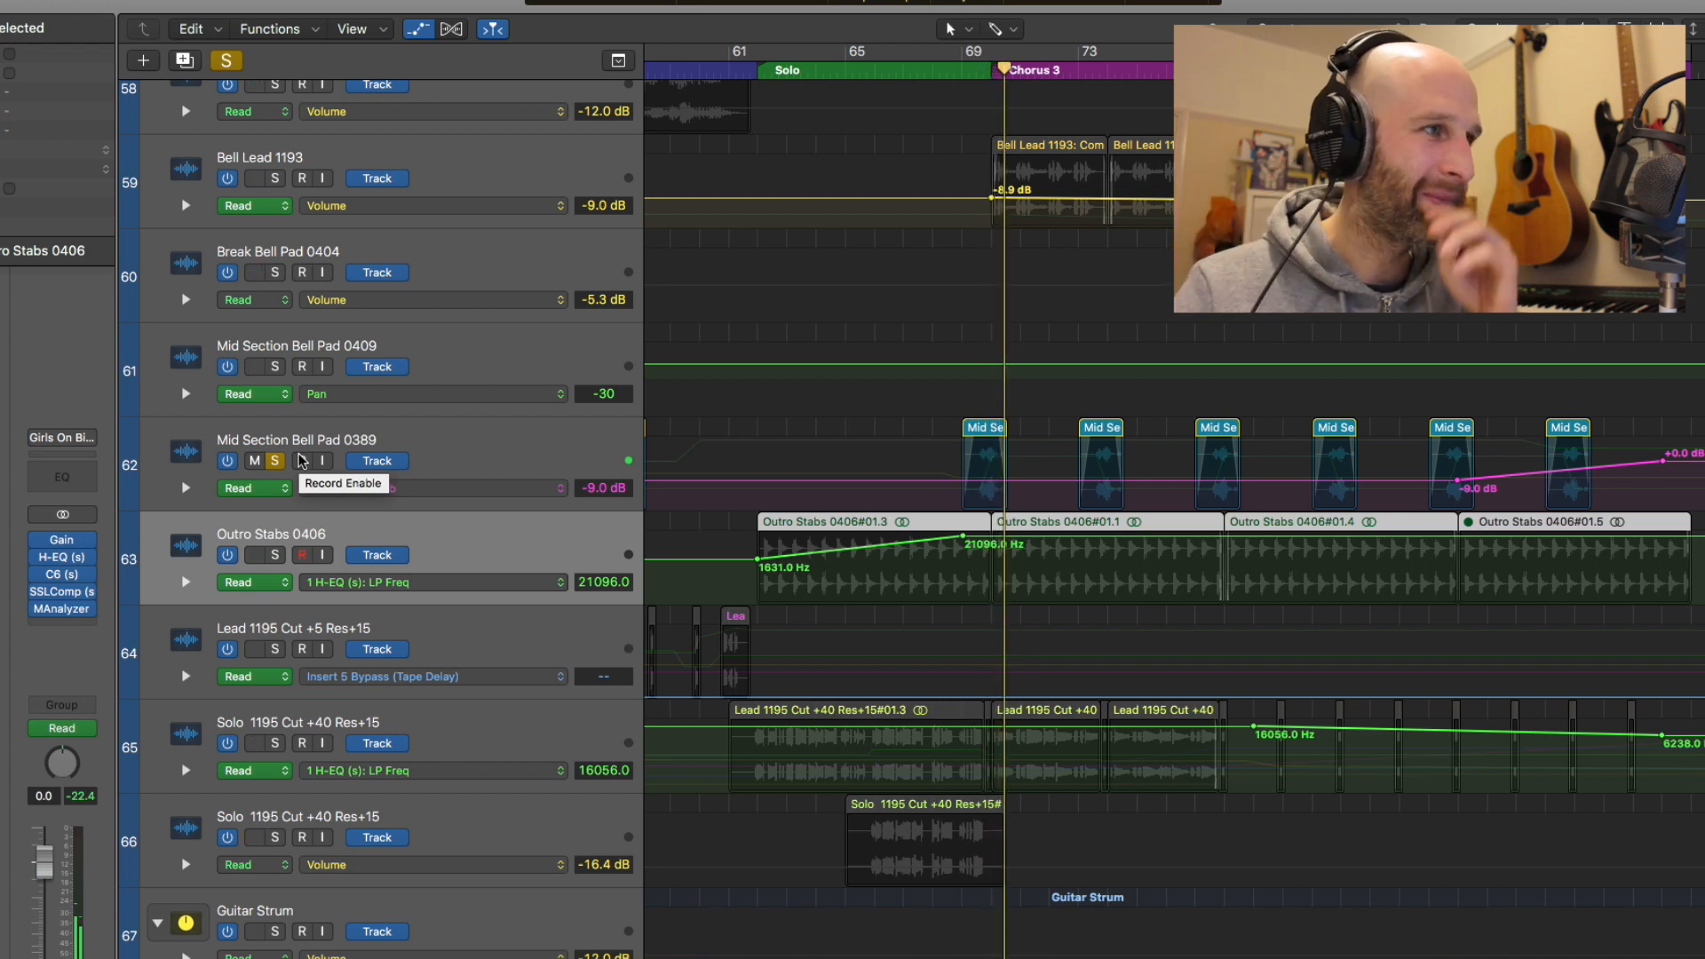
click(274, 460)
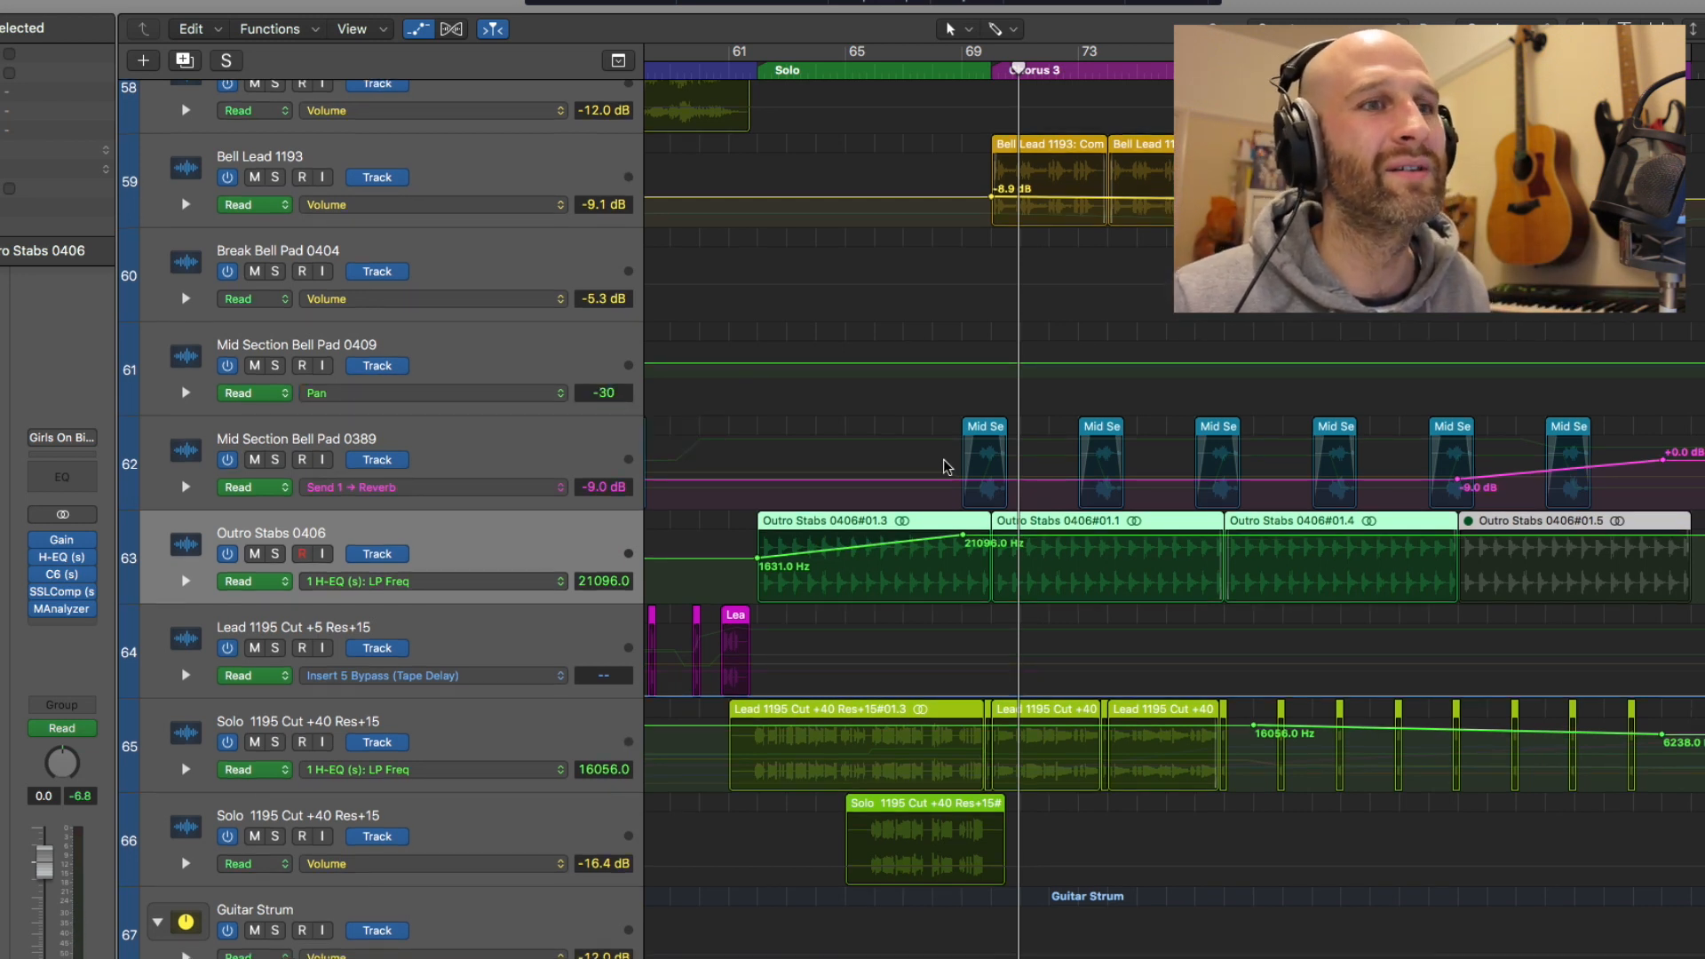
Listen to the Chorus Stabs Bell Pad 1721 track soloed in Chorus 3, then clear its solo
scroll(947, 467, down, 3)
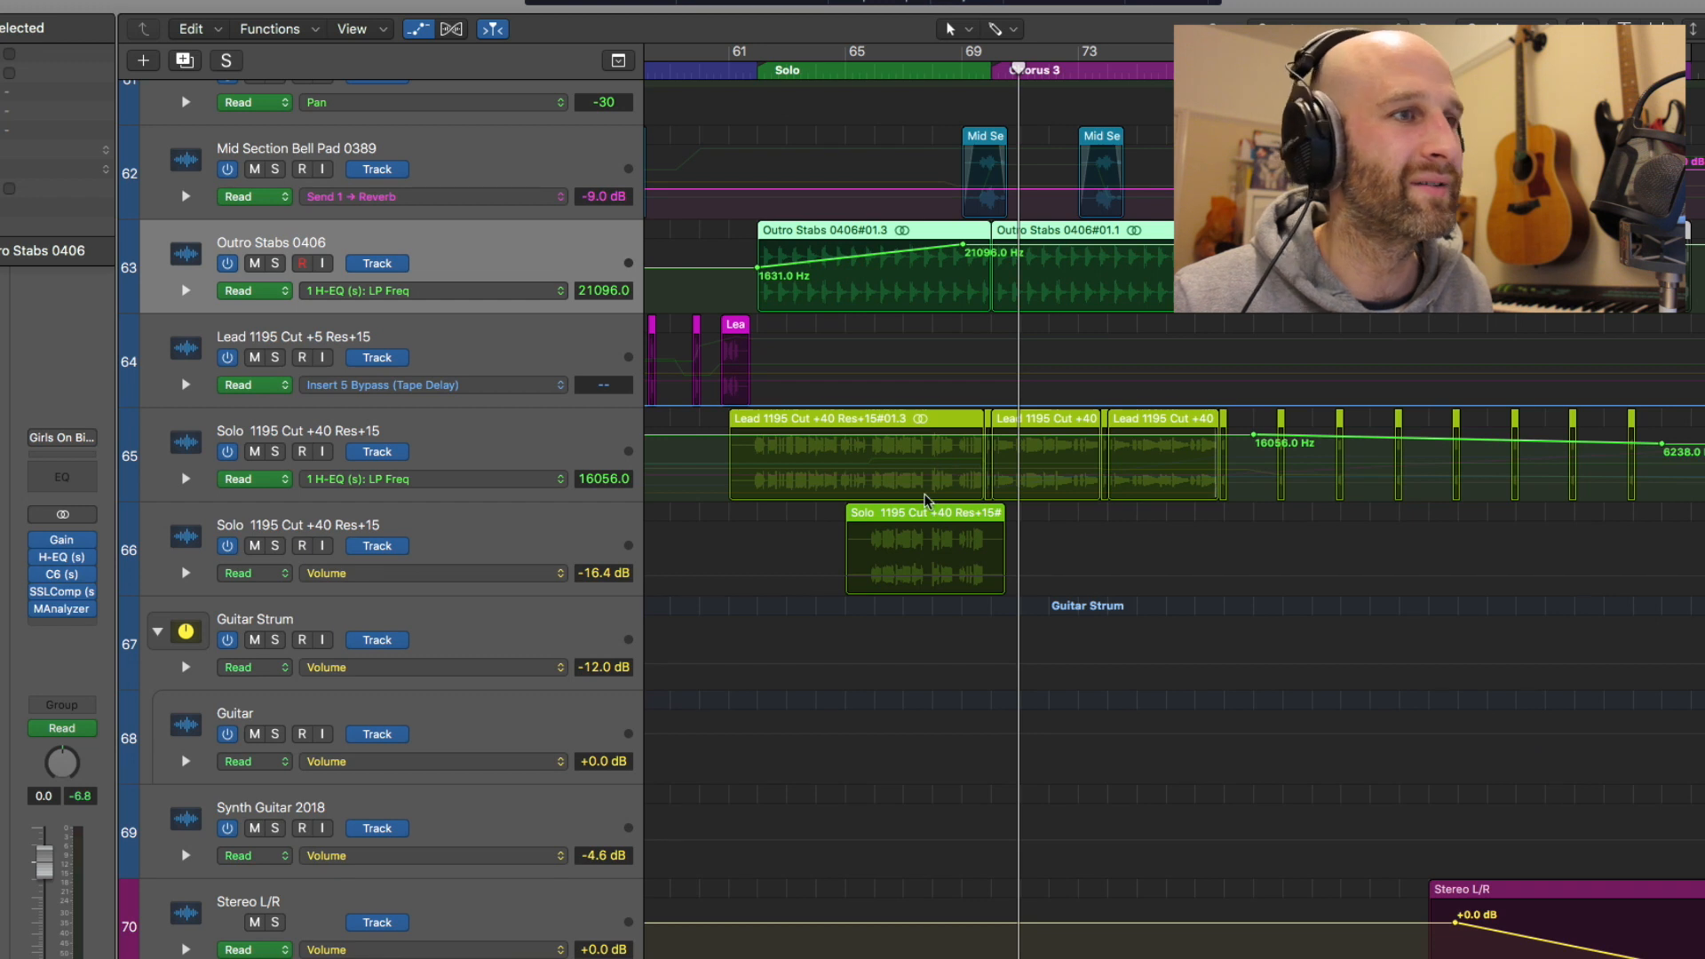
scroll(1030, 497, up, 3)
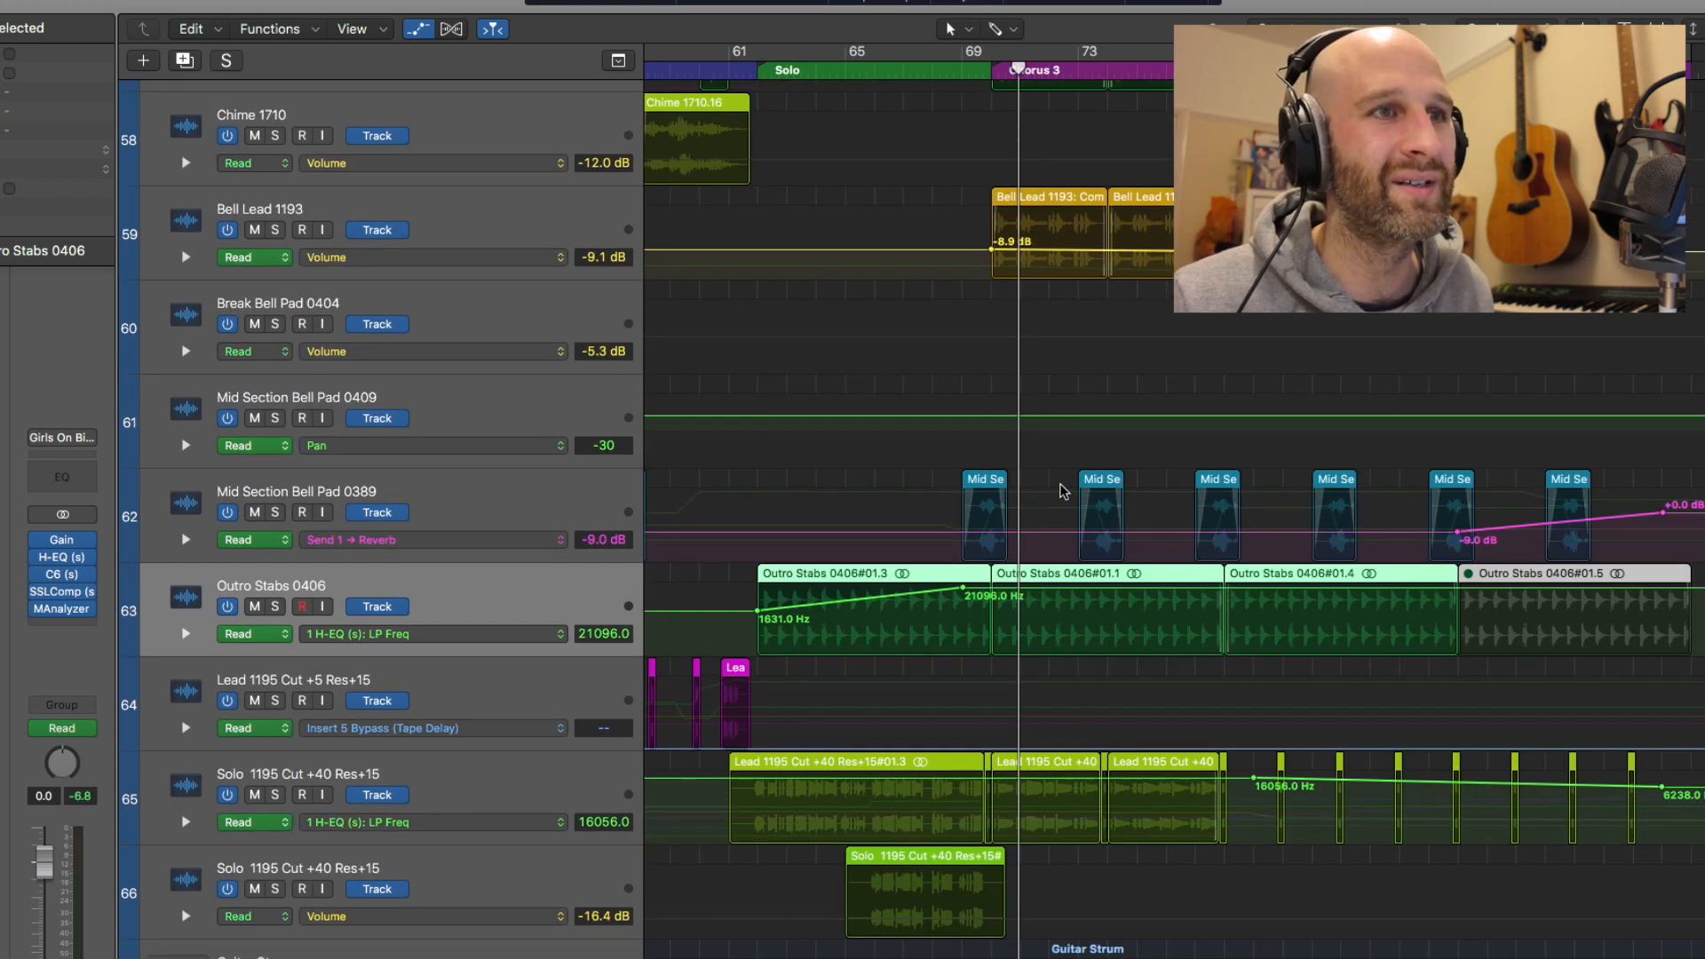
scroll(1071, 480, up, 7)
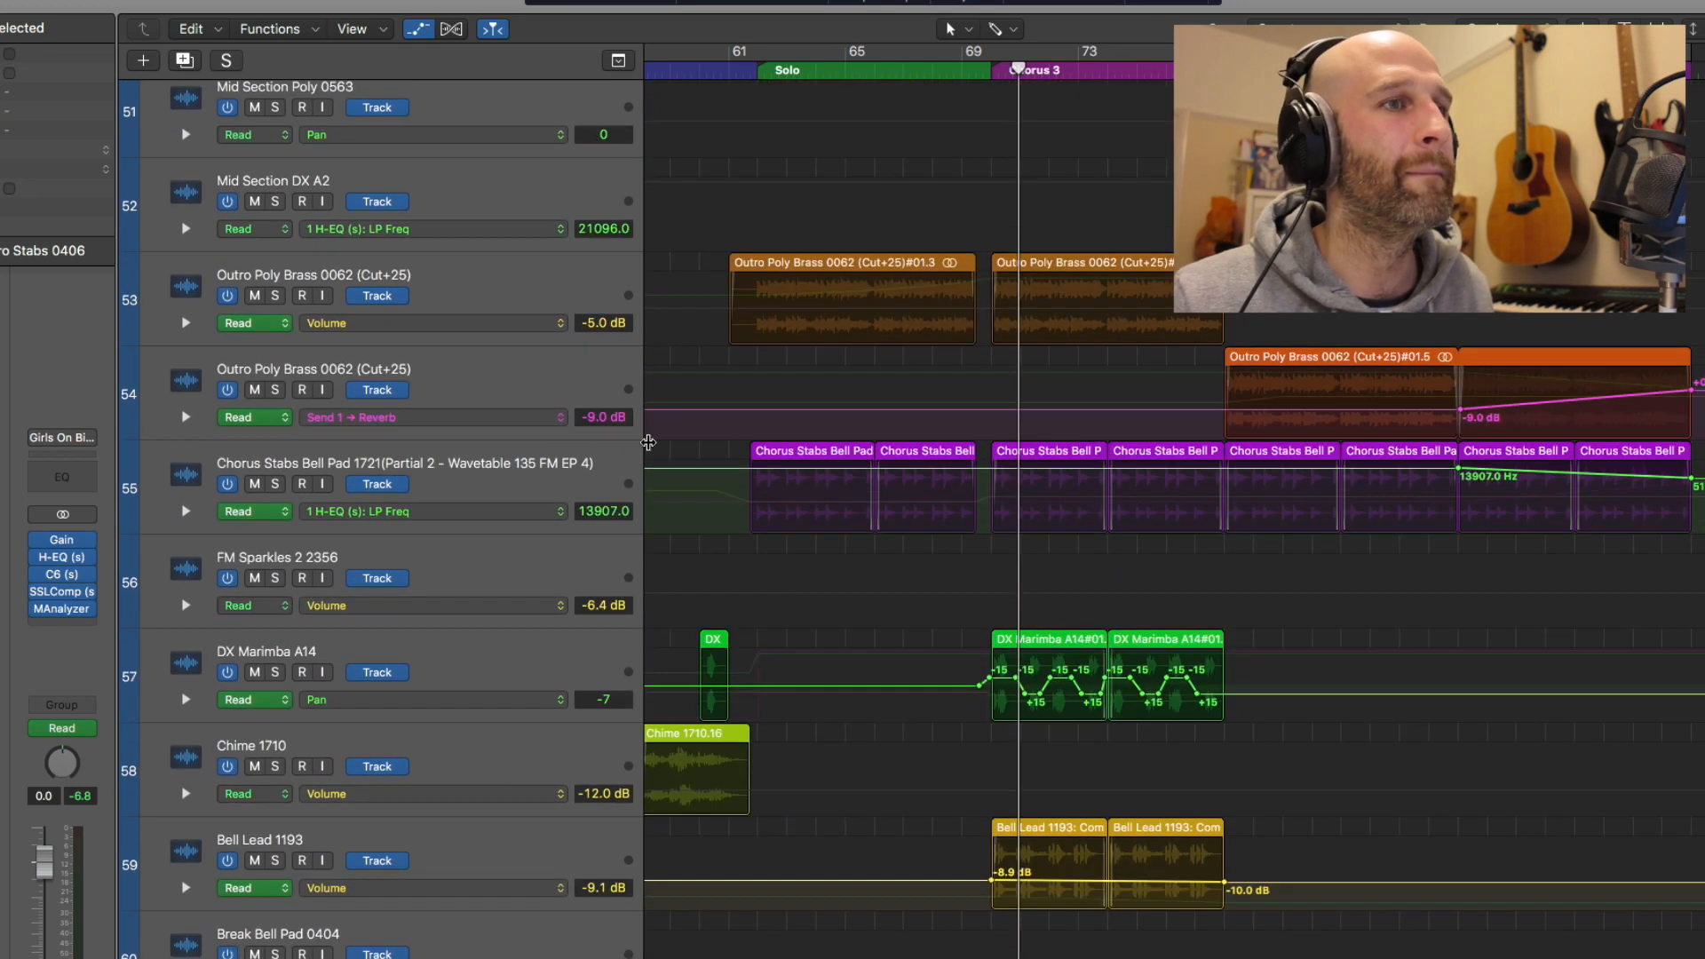
click(276, 485)
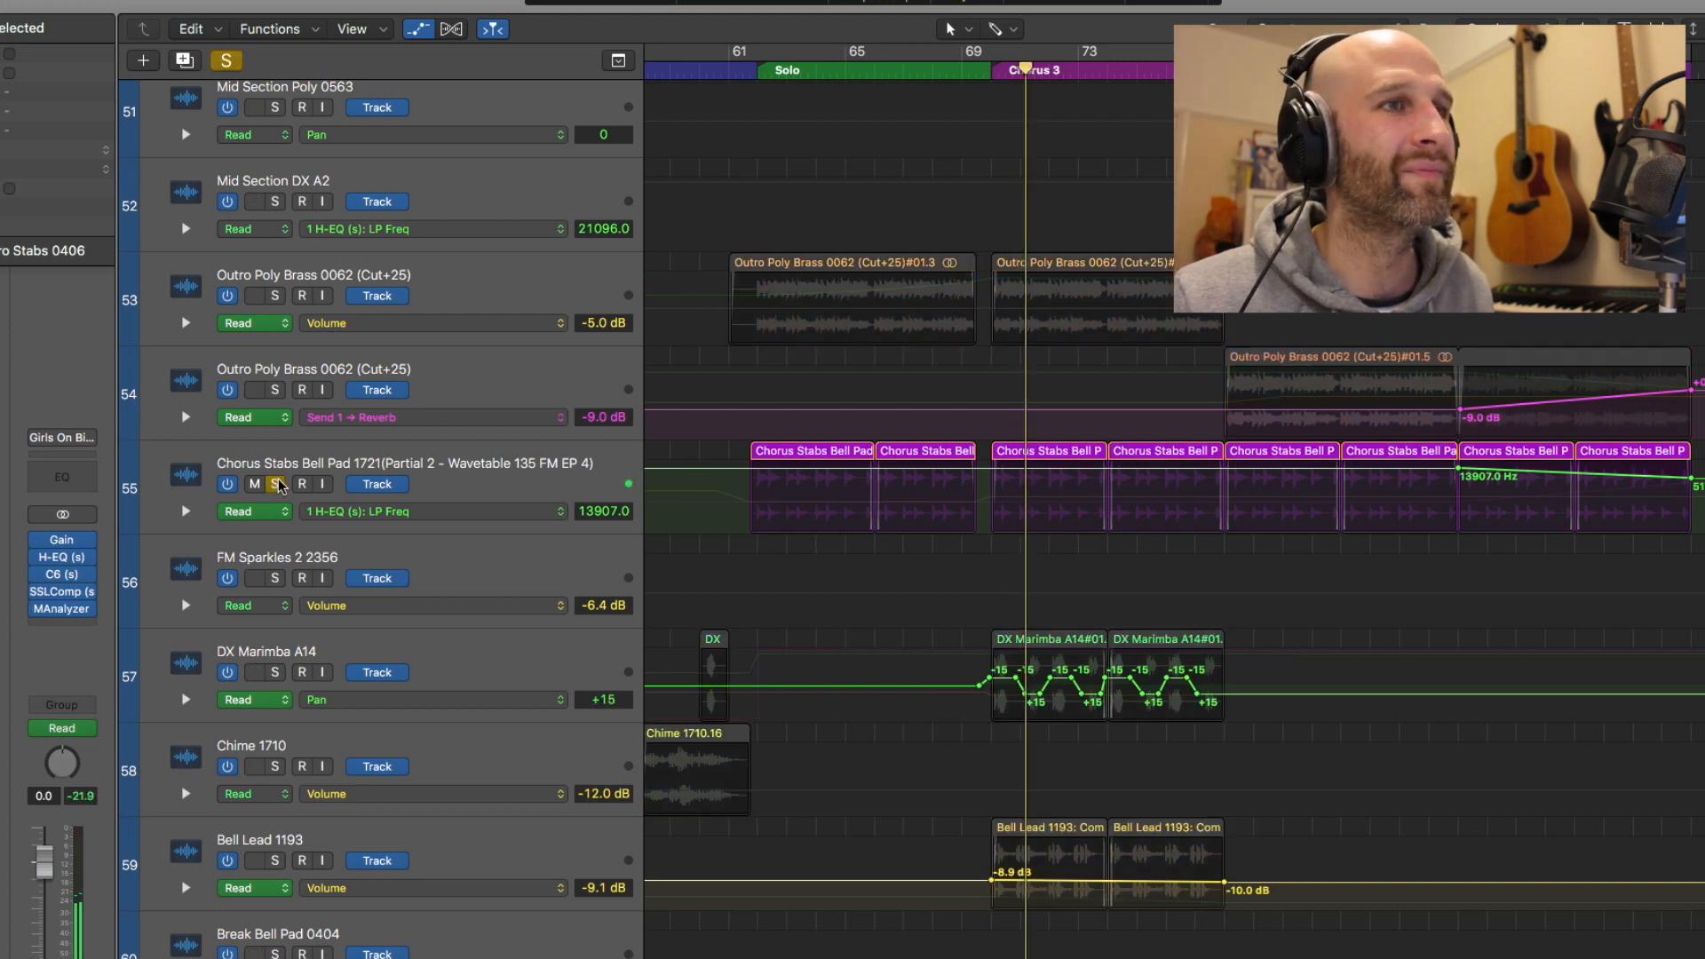
click(274, 484)
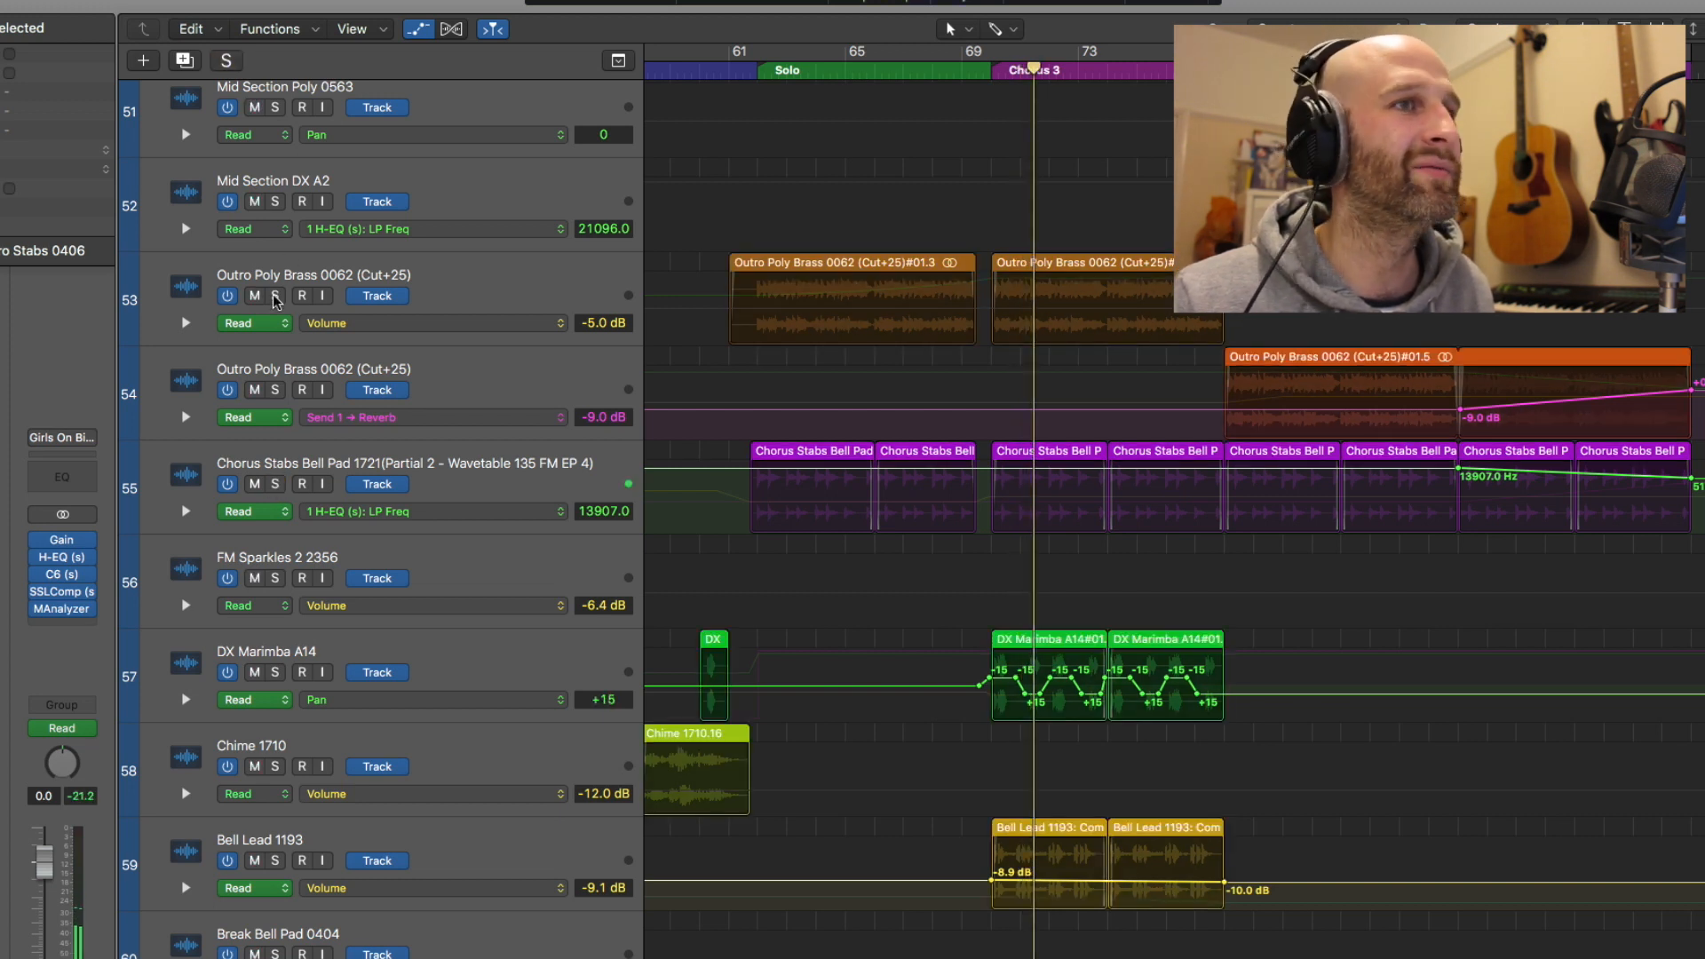
Solo the upper Outro Poly Brass 0062 track and compare it with the lower one by selecting each track in turn
click(275, 297)
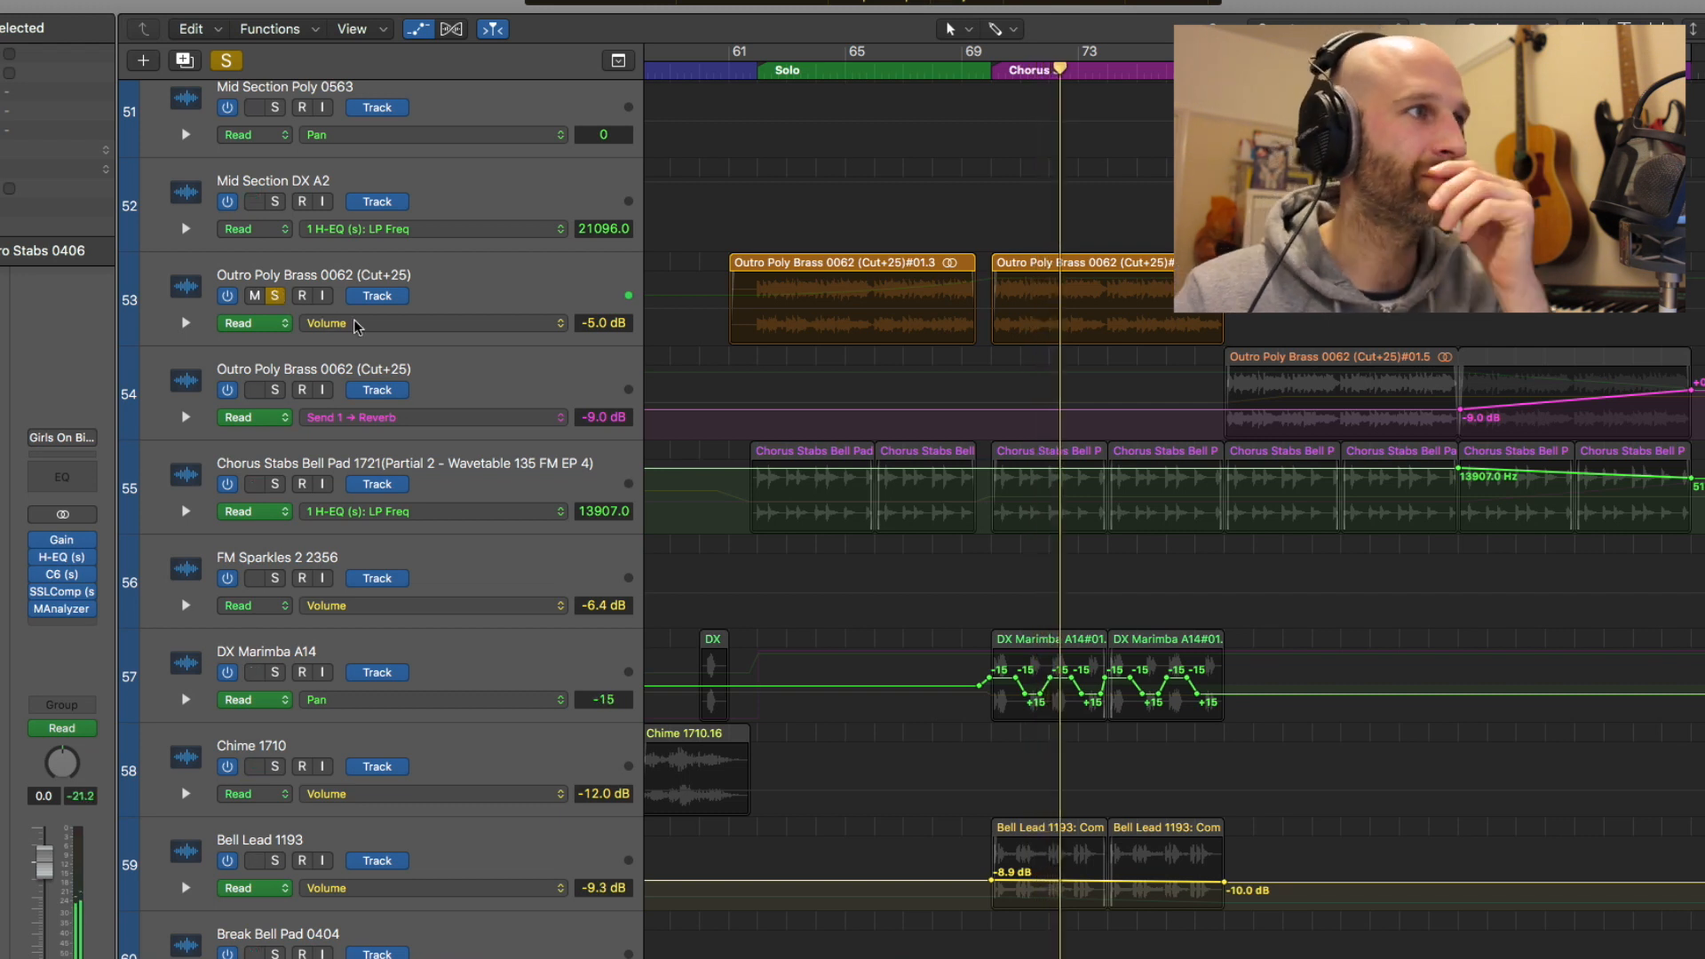
click(462, 330)
click(535, 371)
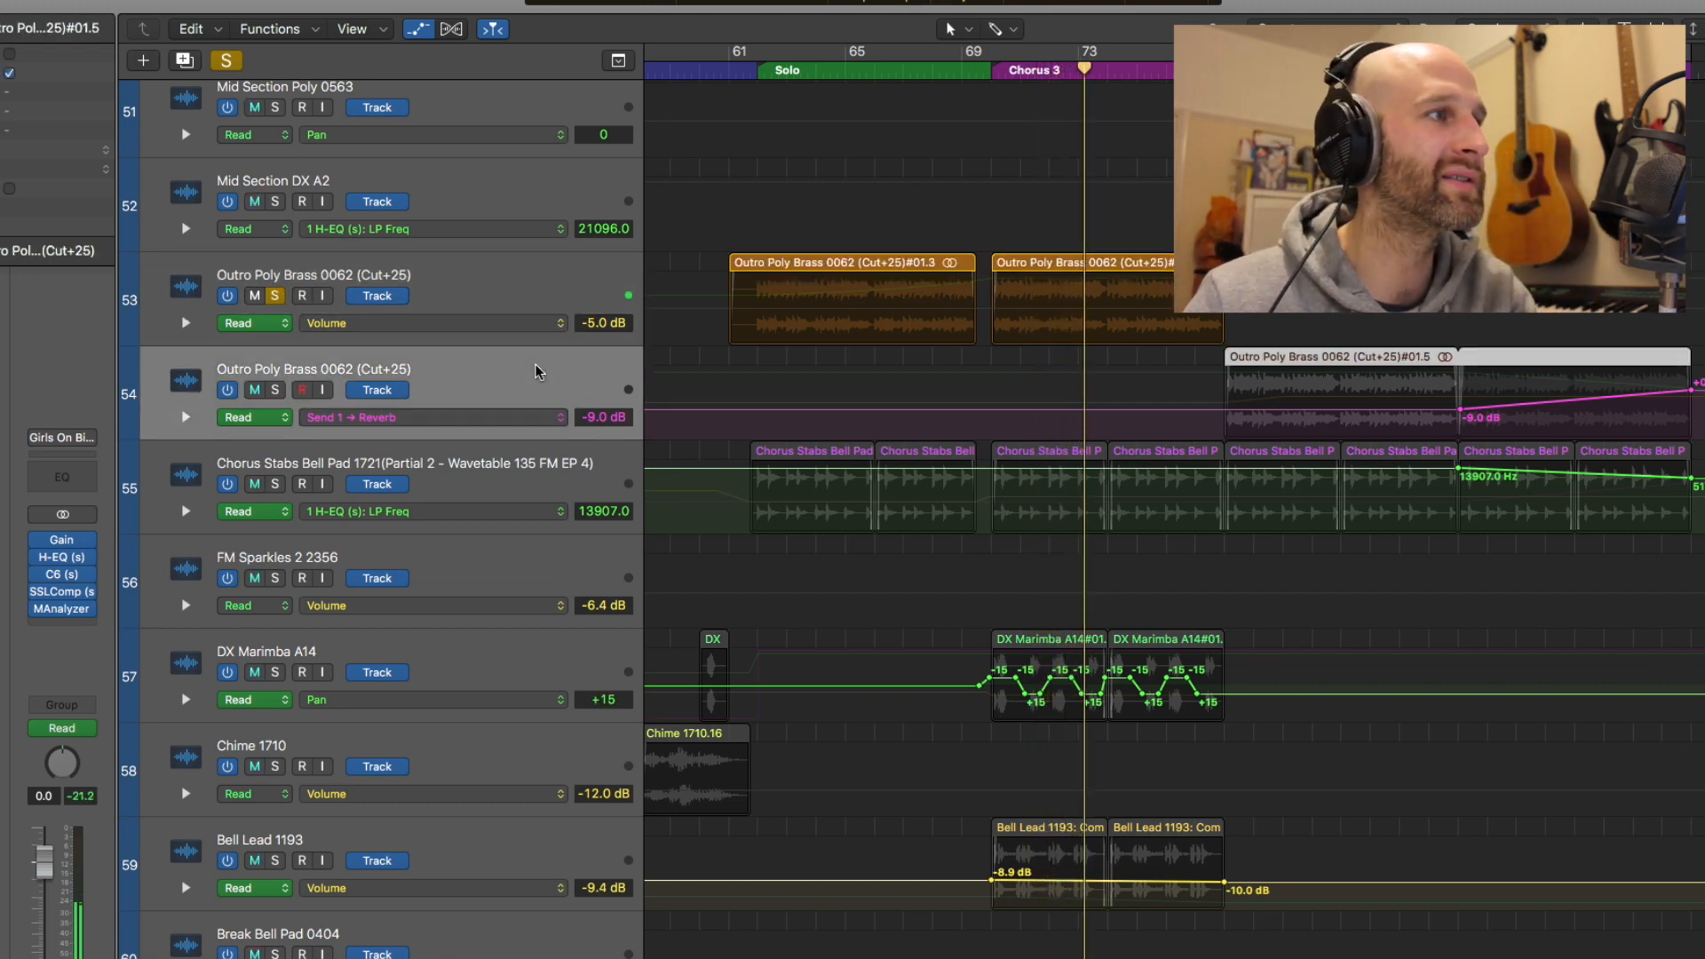
click(550, 285)
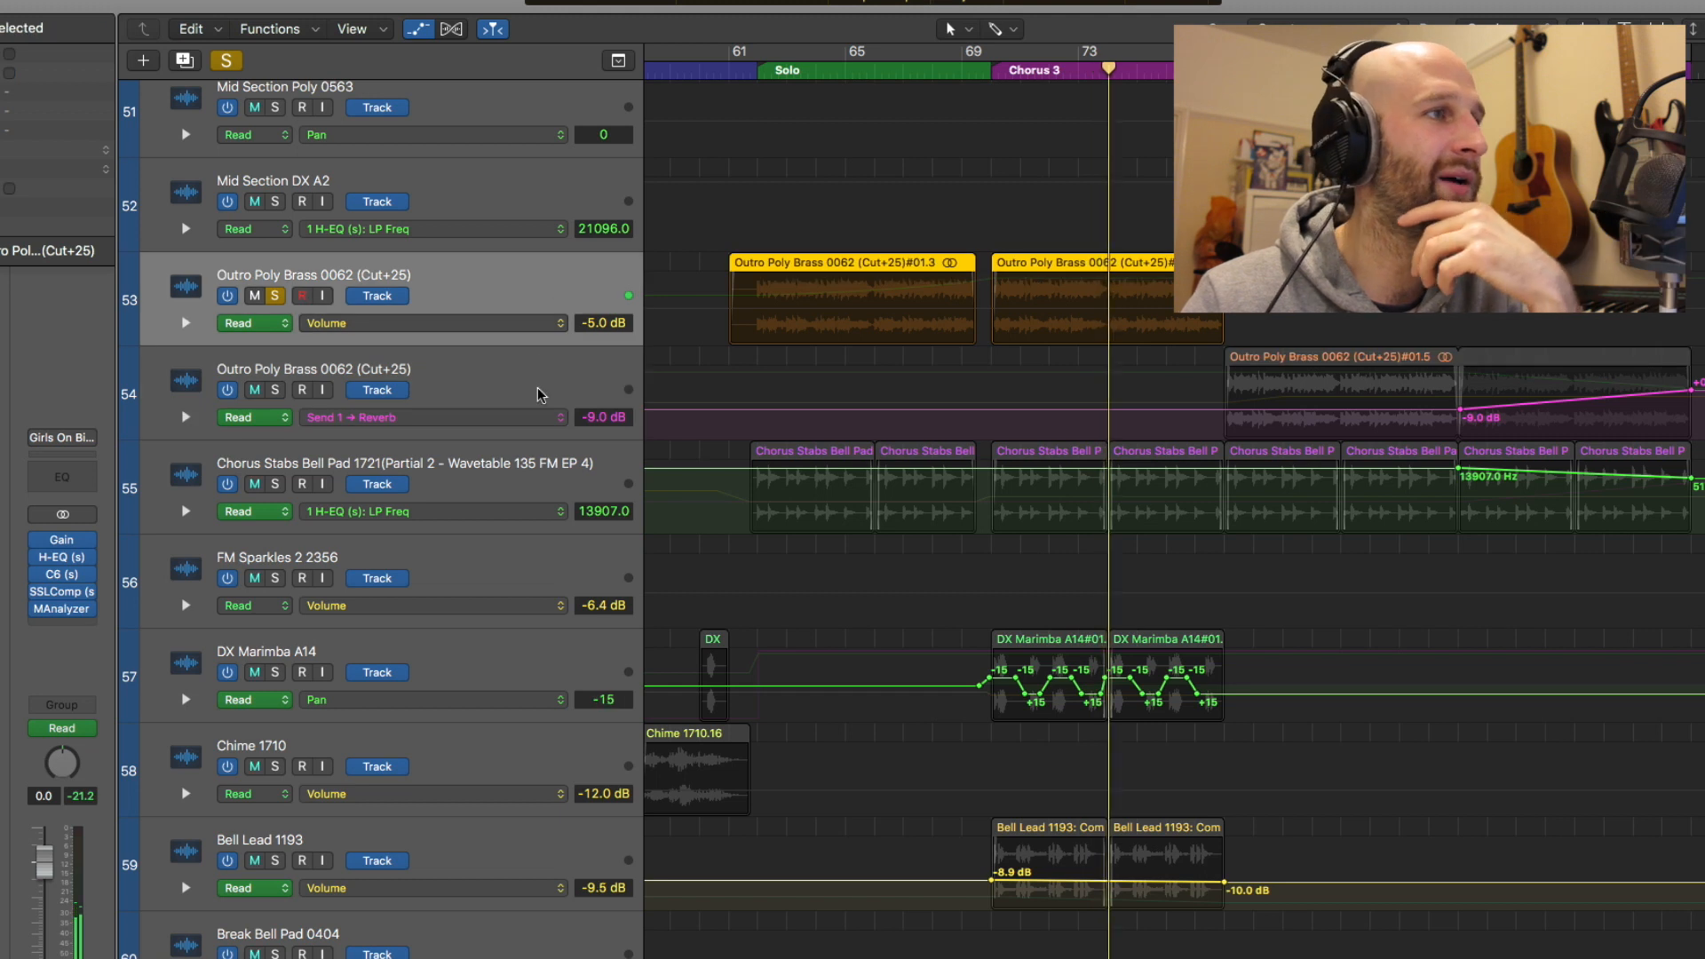
click(504, 371)
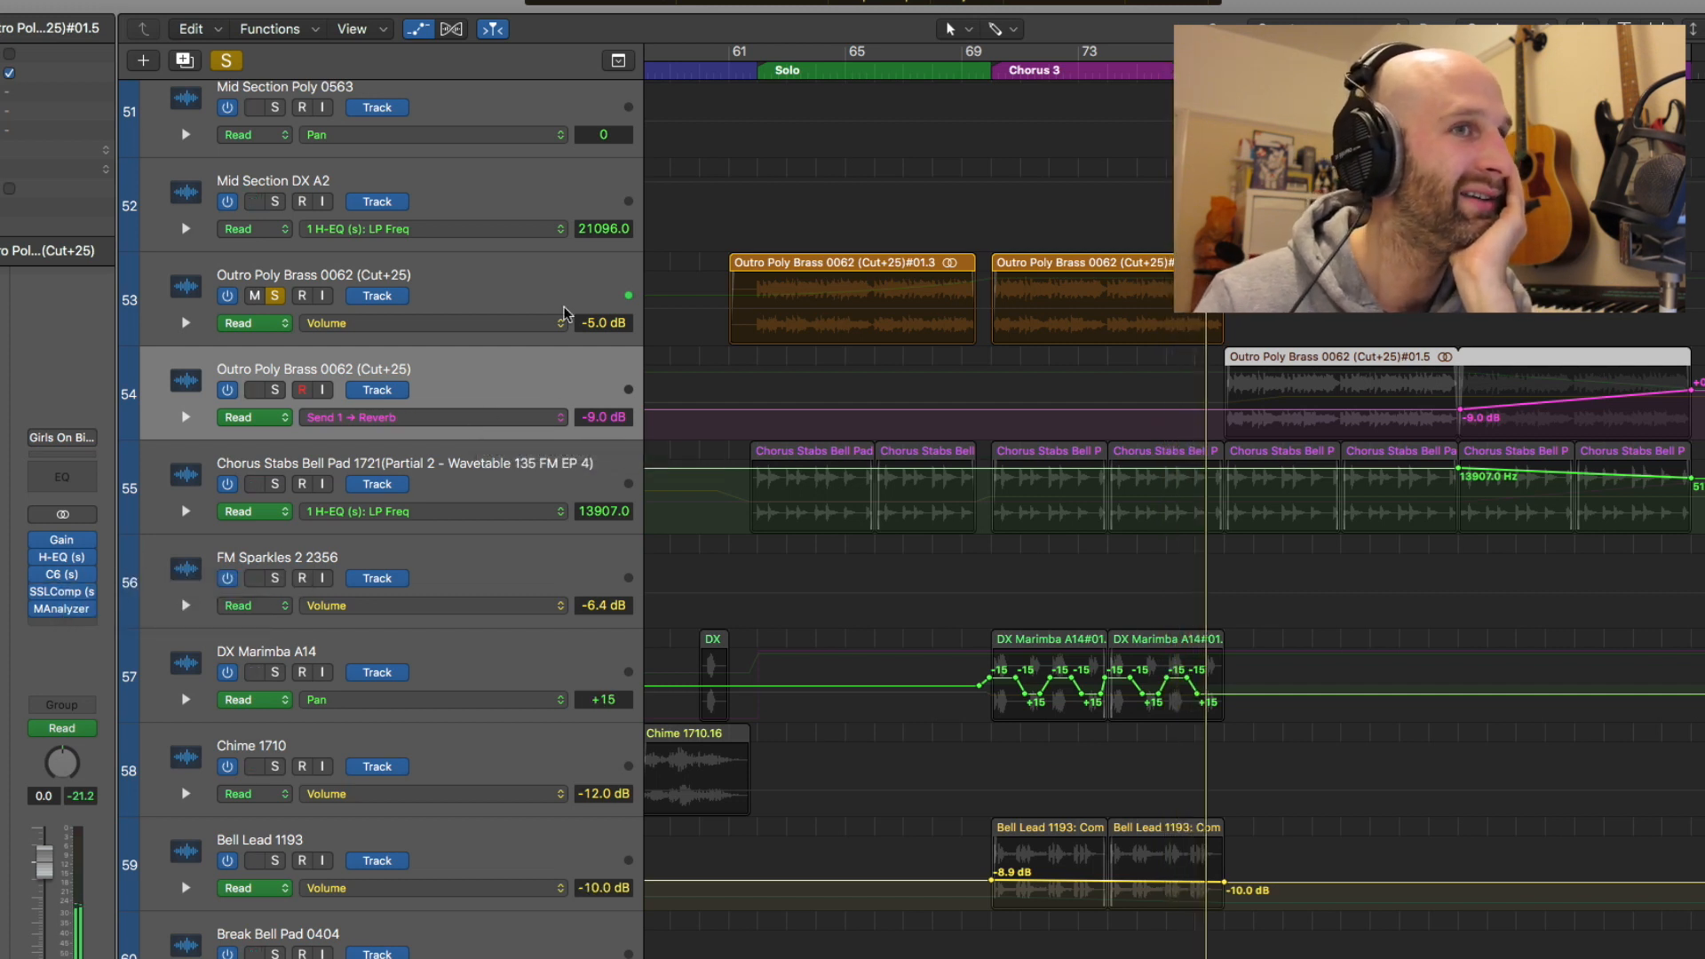
Solo the lower Outro Poly Brass 0062 track as well and replay both brass tracks from the middle of Chorus 3
click(271, 390)
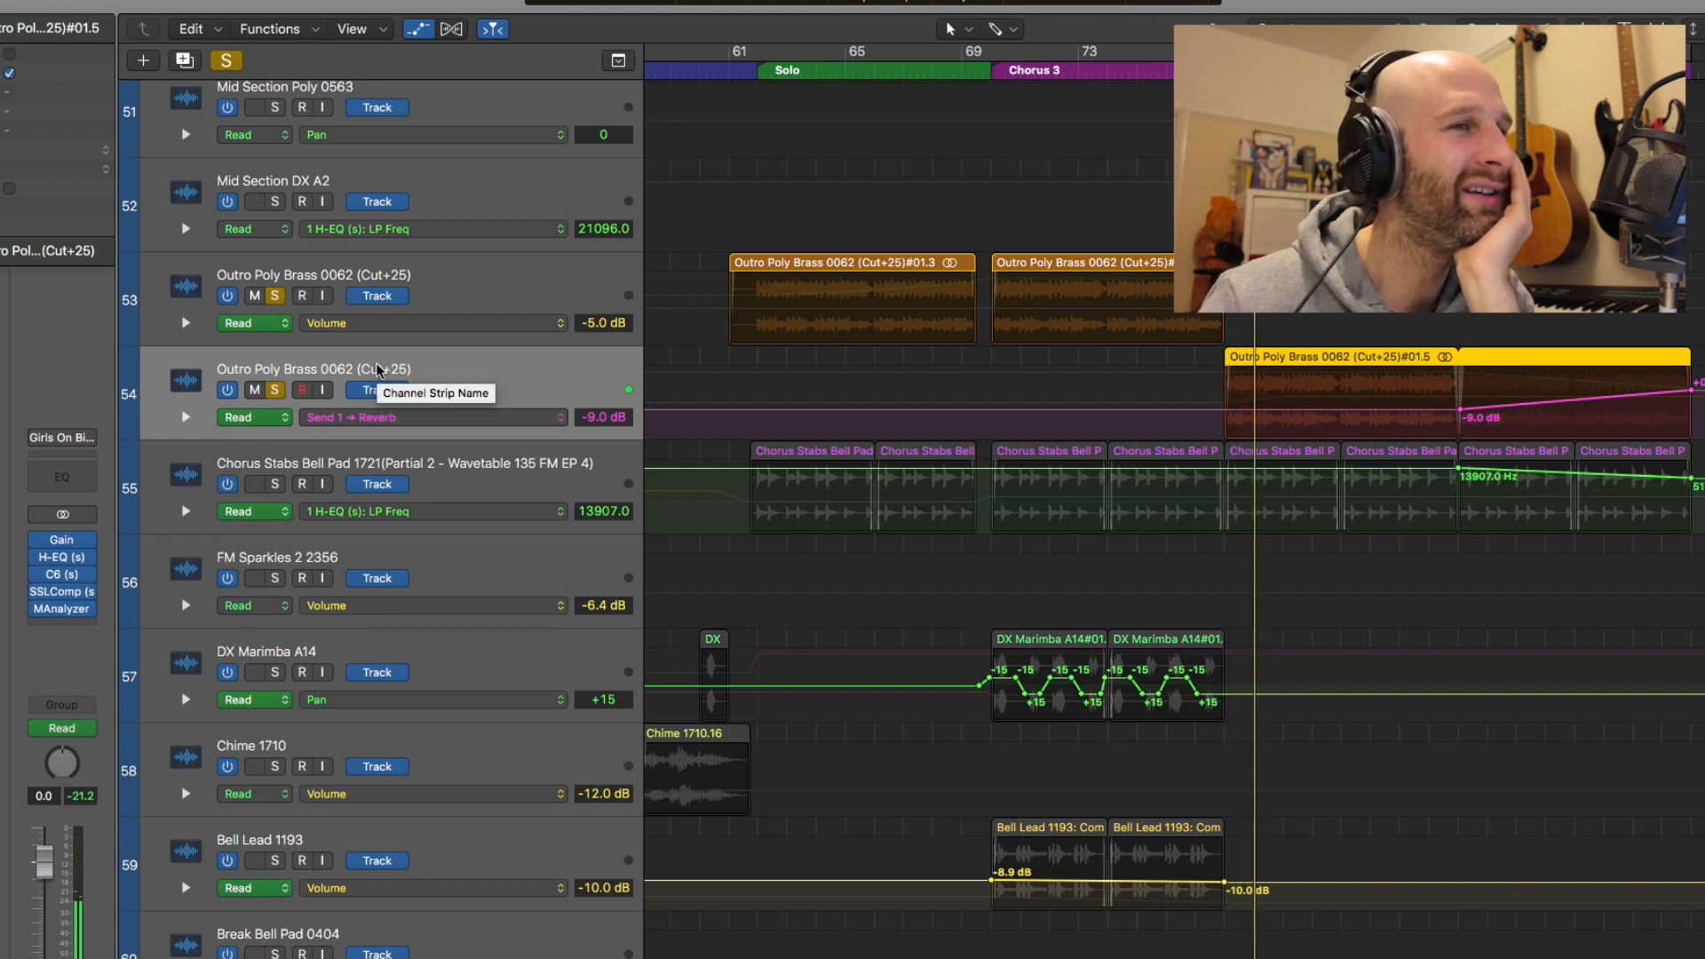
click(1140, 67)
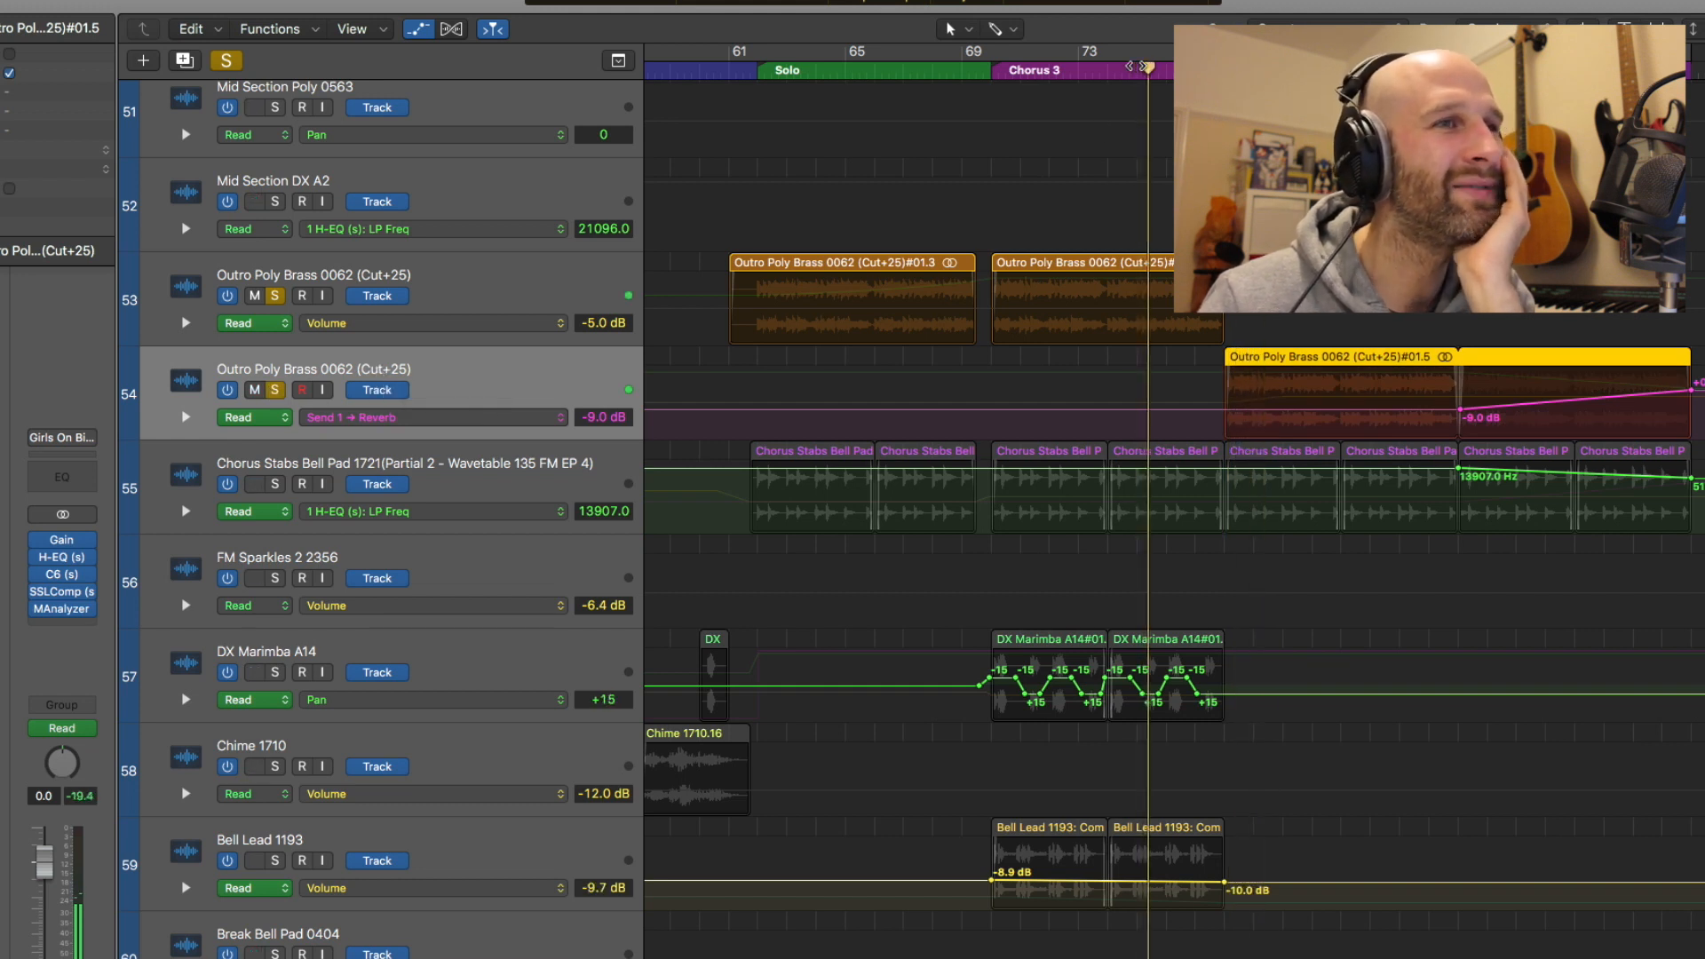
click(1112, 66)
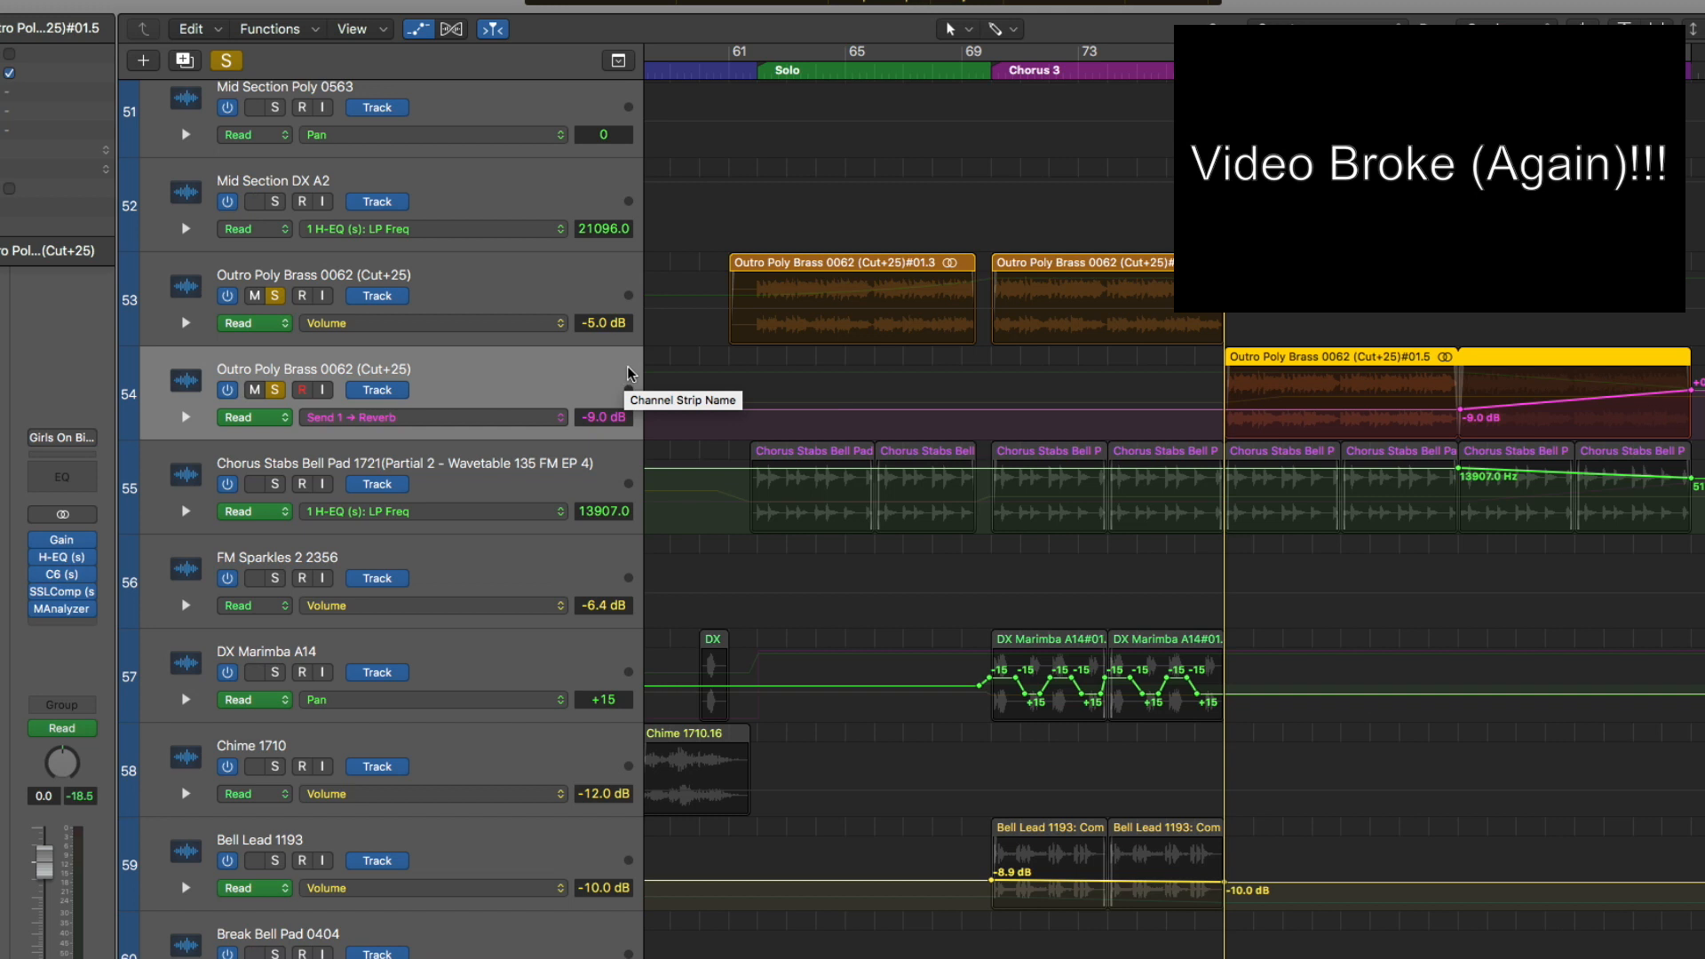
Look through the tracks around the soloed brass parts, then clear all track solos and play the full mix after Chorus 3
scroll(720, 348, up, 3)
scroll(719, 348, up, 5)
scroll(719, 348, down, 1)
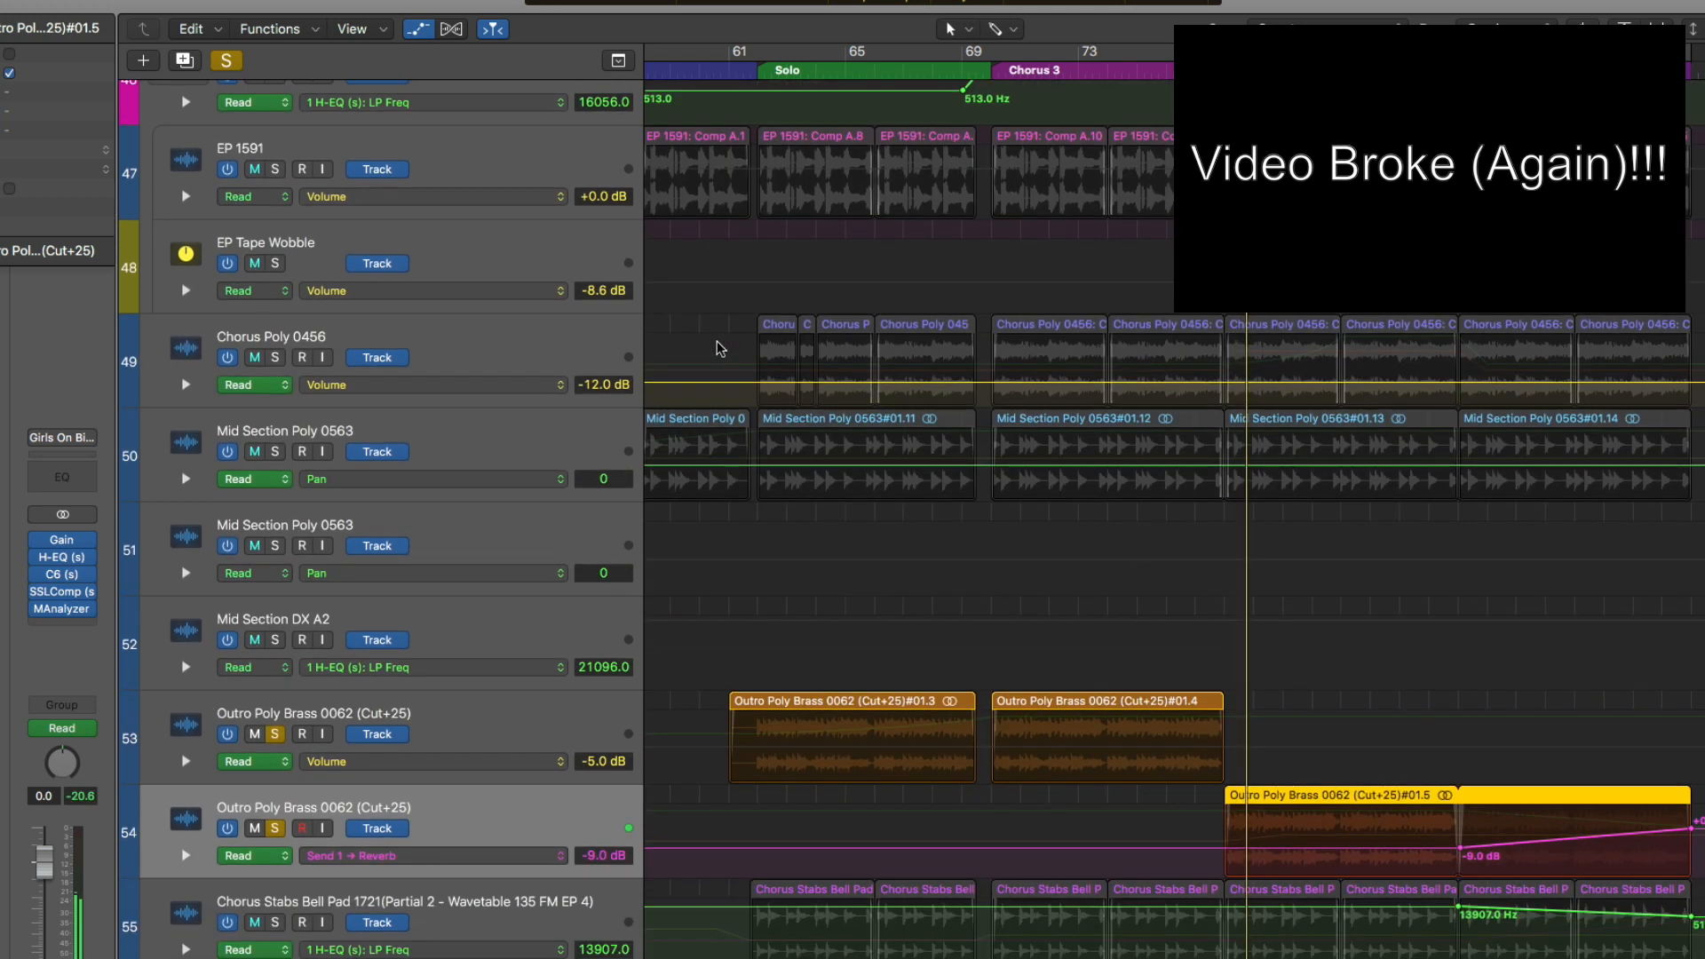
scroll(879, 357, down, 10)
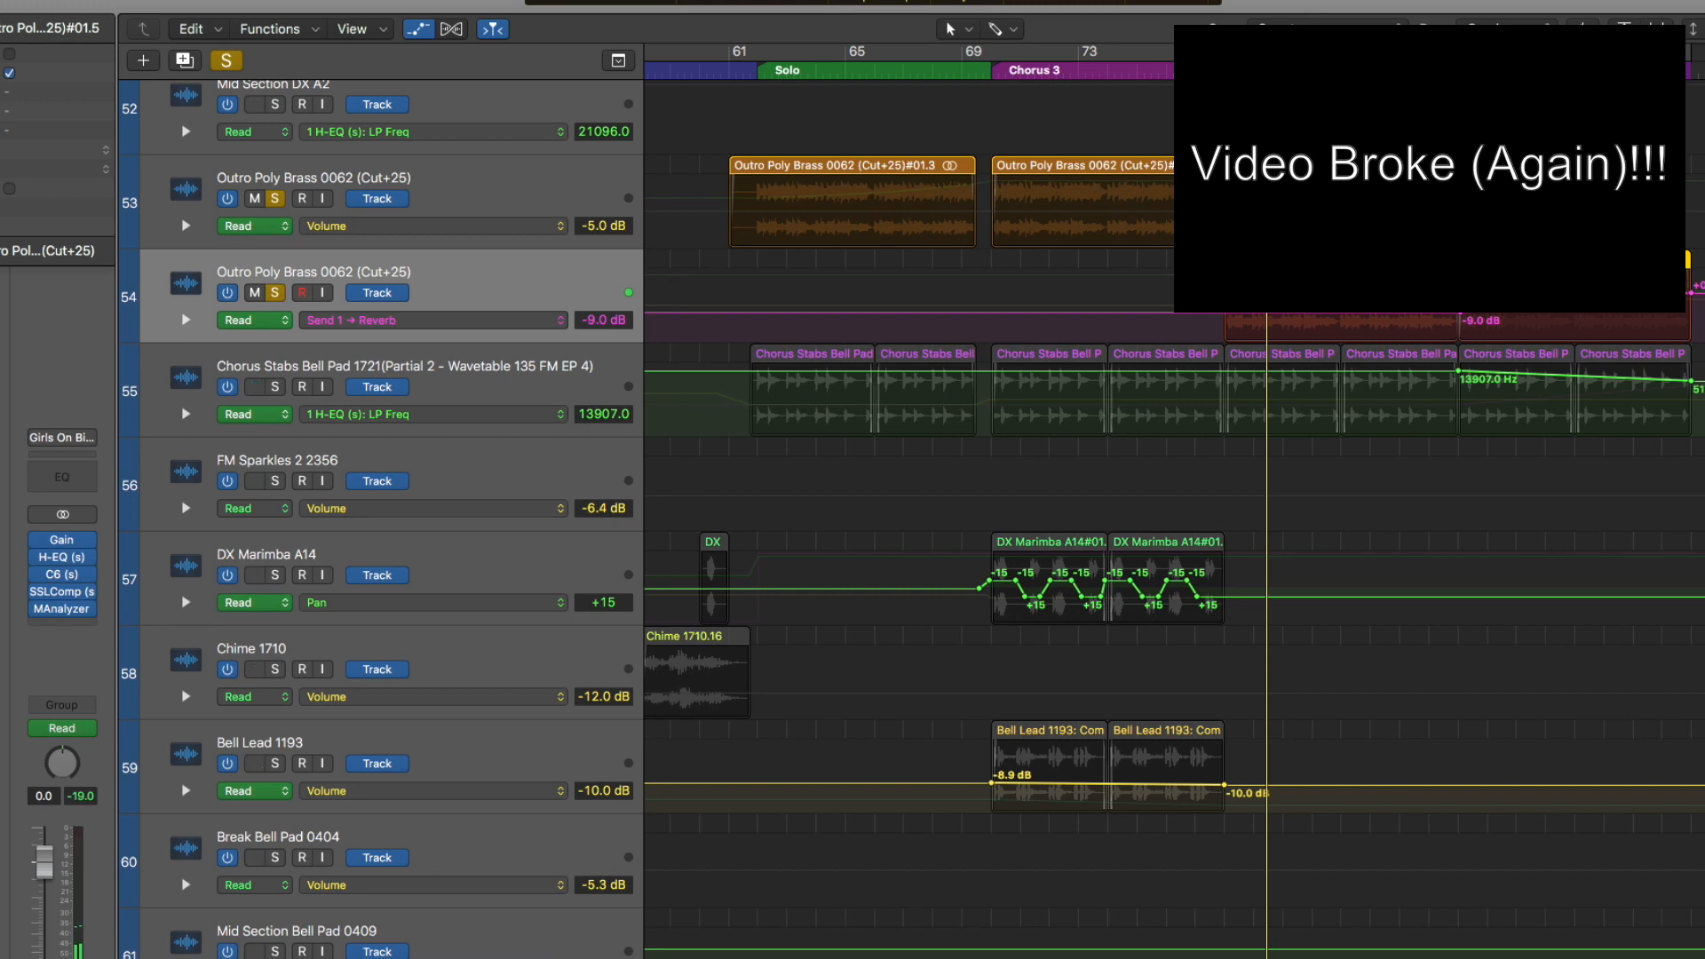
scroll(879, 357, up, 2)
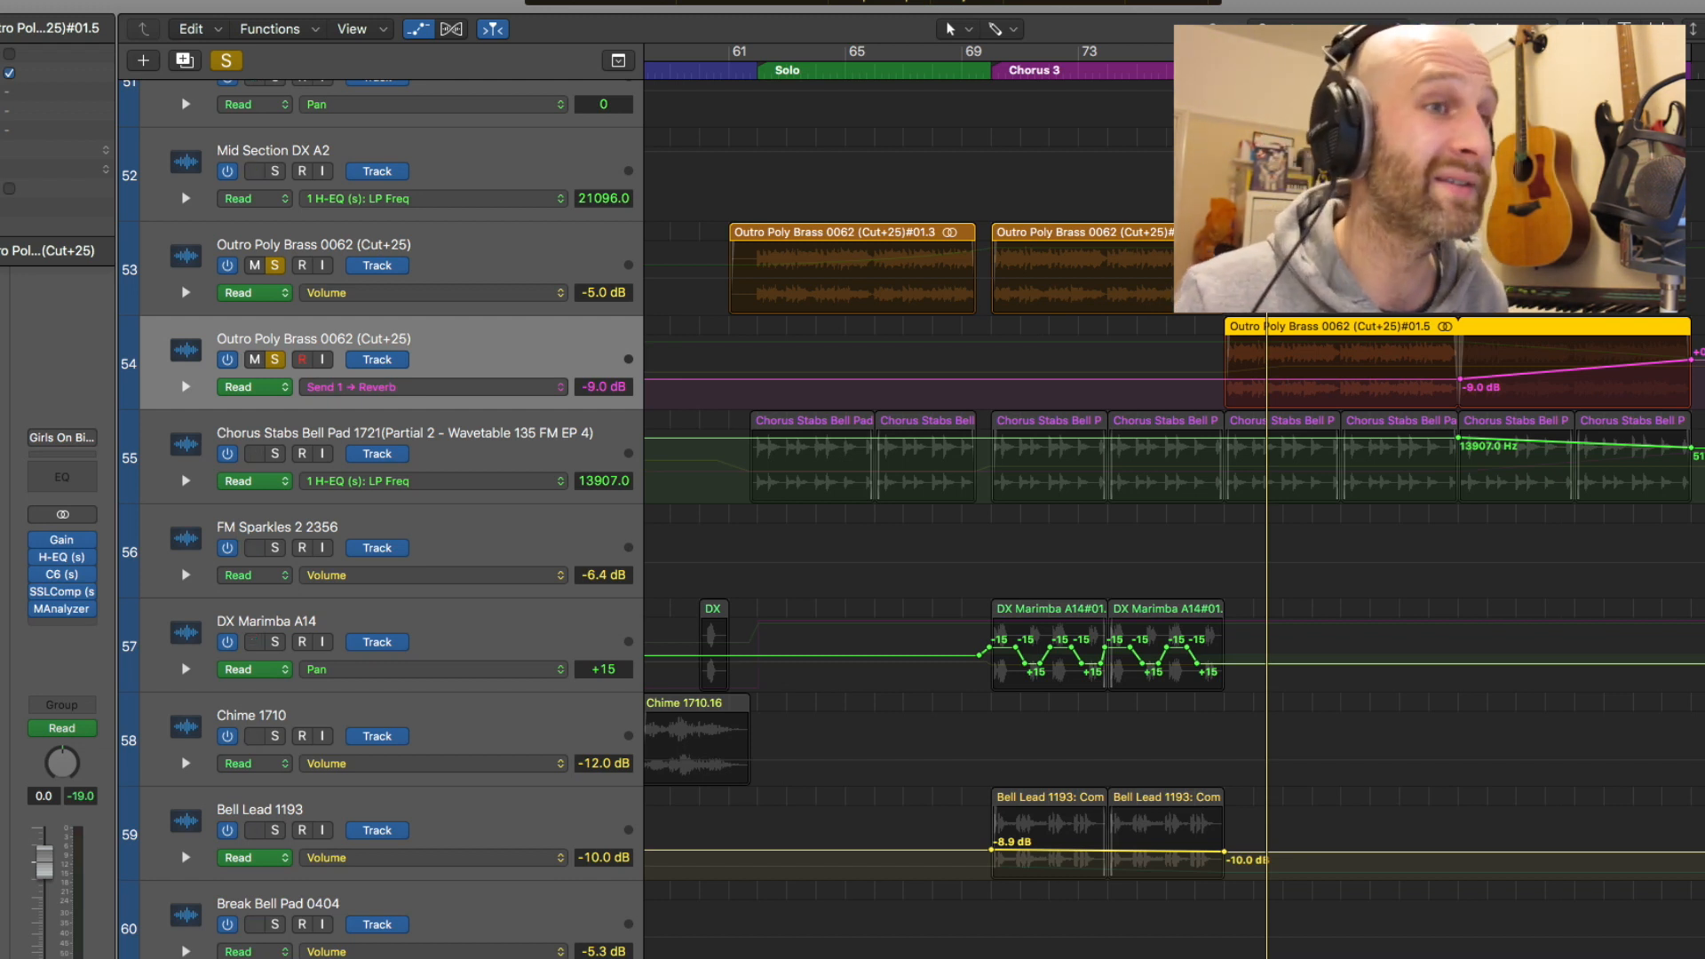
scroll(1244, 327, down, 3)
key(space)
click(226, 59)
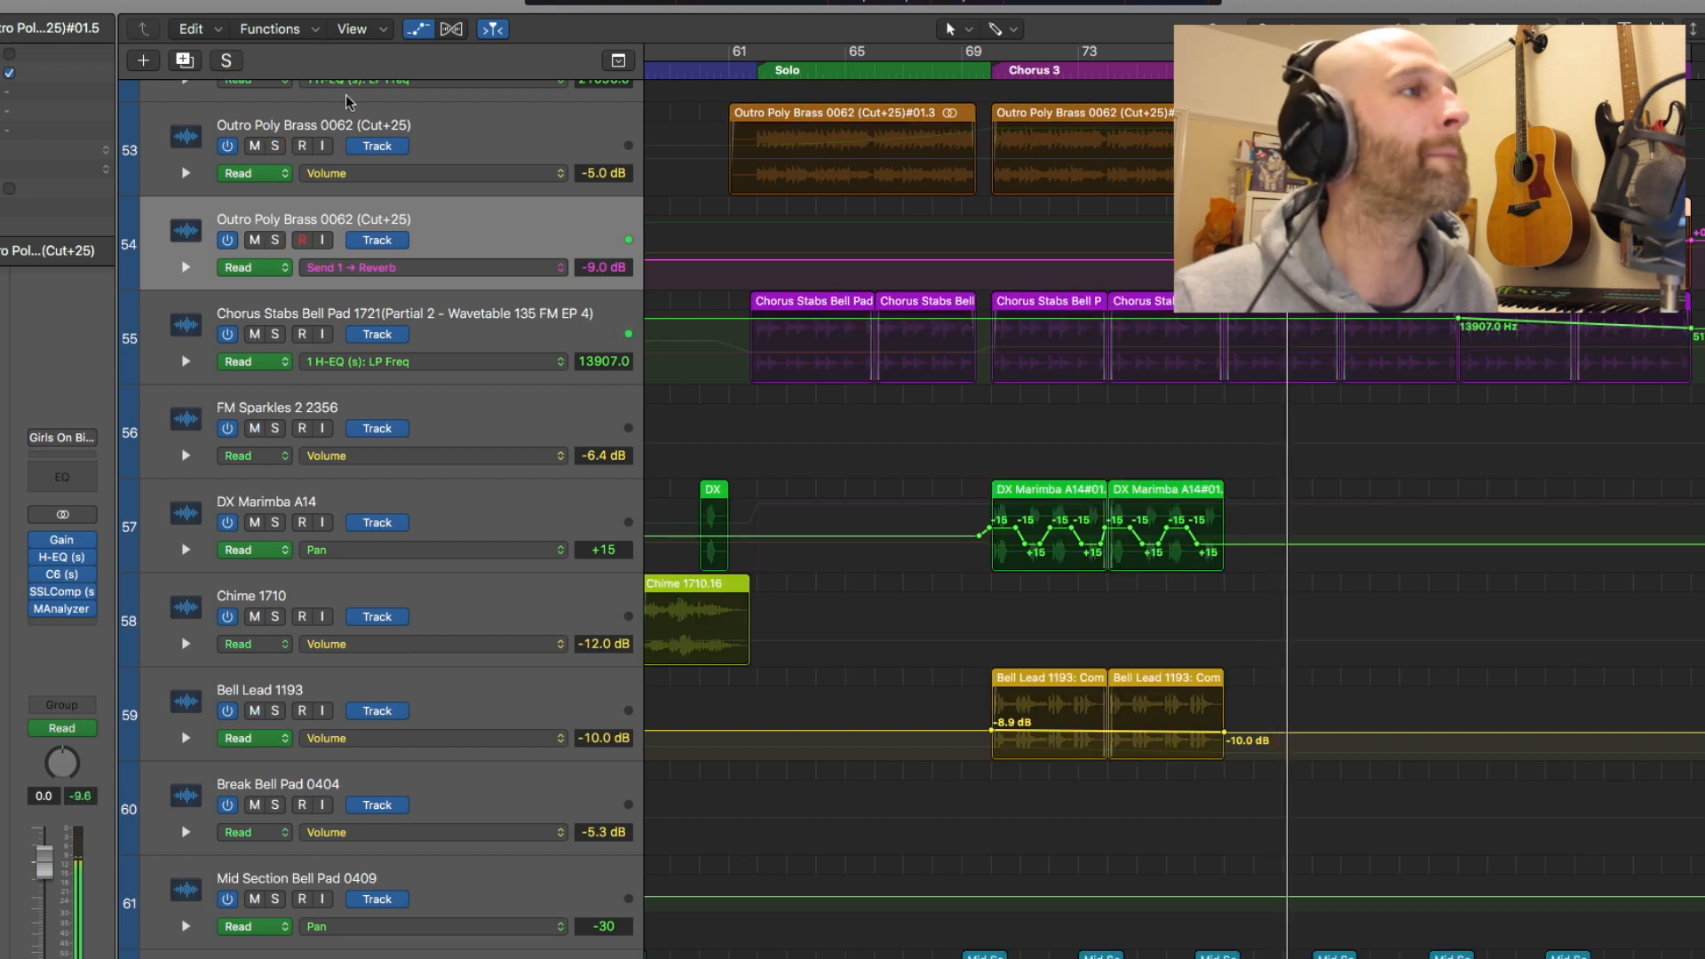
Hide the track automation and zoom out to an overview of the whole arrangement during playback
scroll(1091, 251, up, 3)
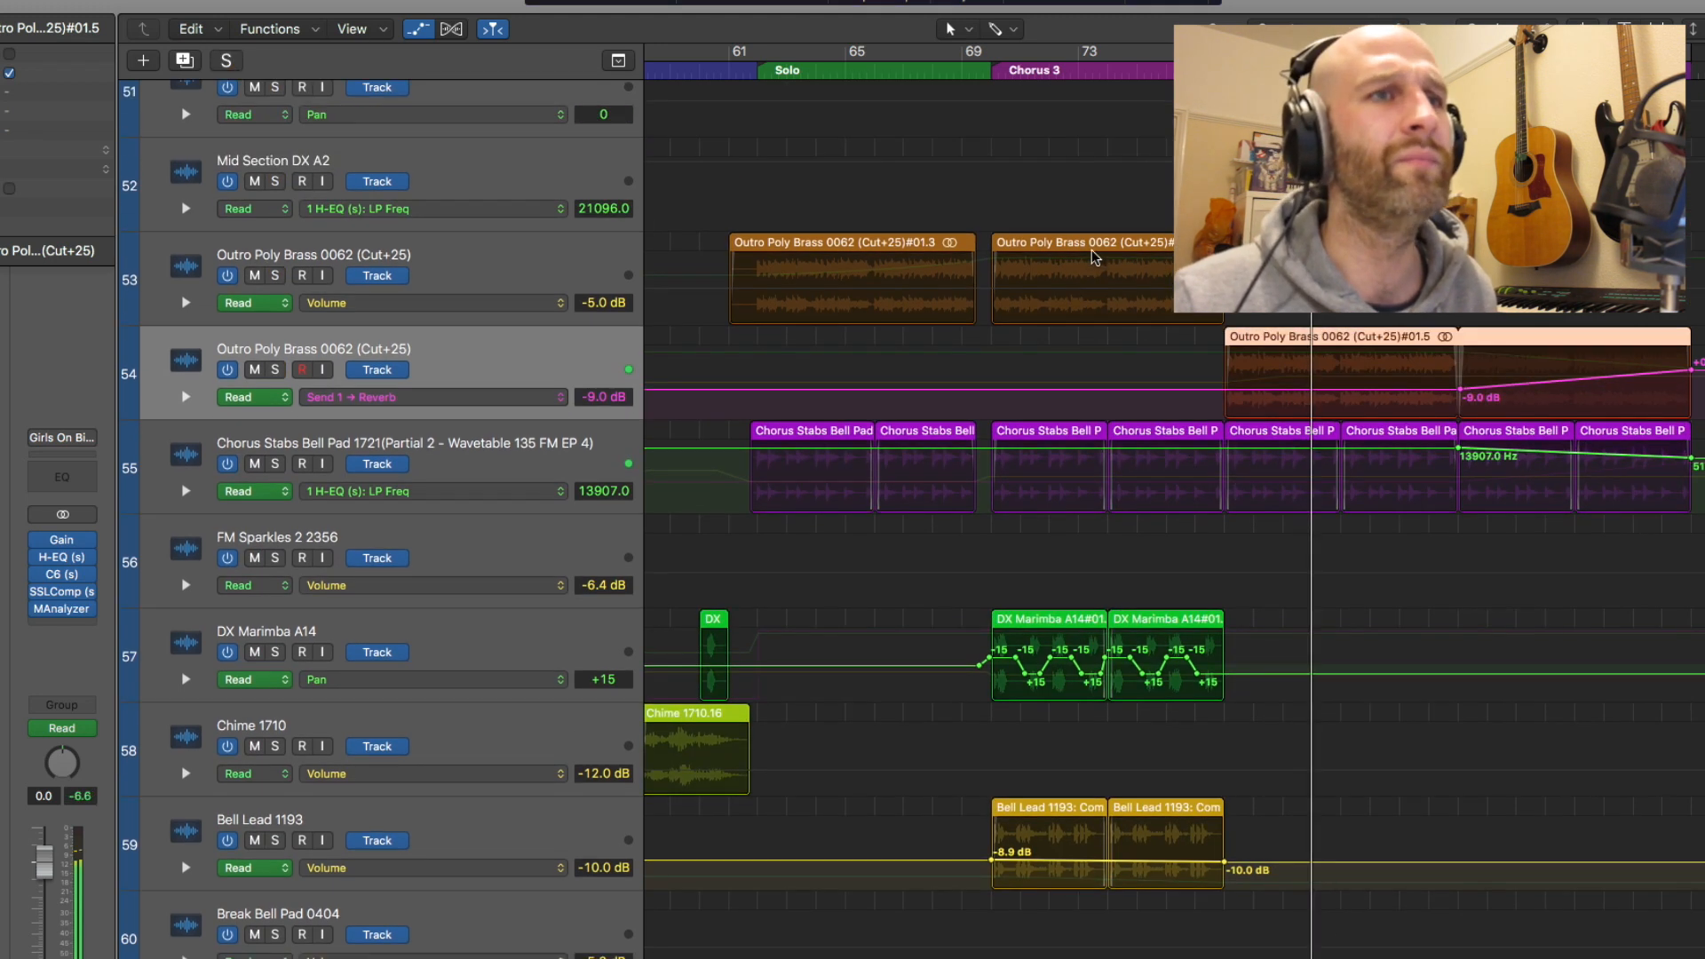
key(a)
key(super+Left)
scroll(1084, 249, up, 4)
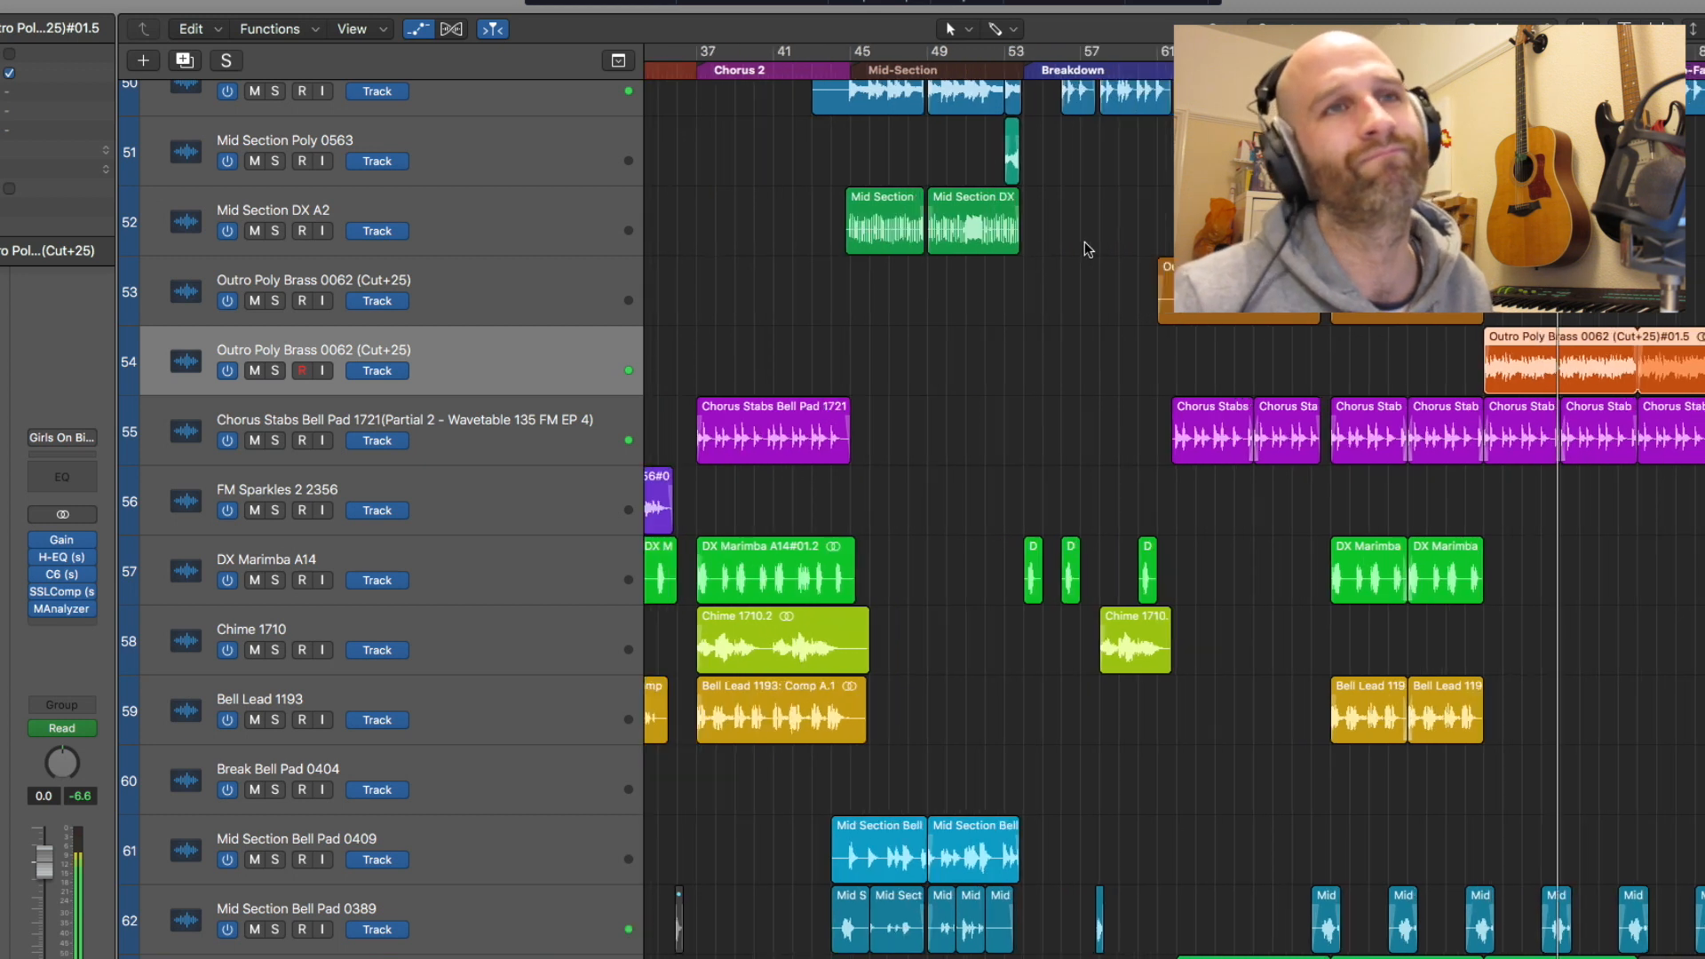
scroll(1075, 238, down, 6)
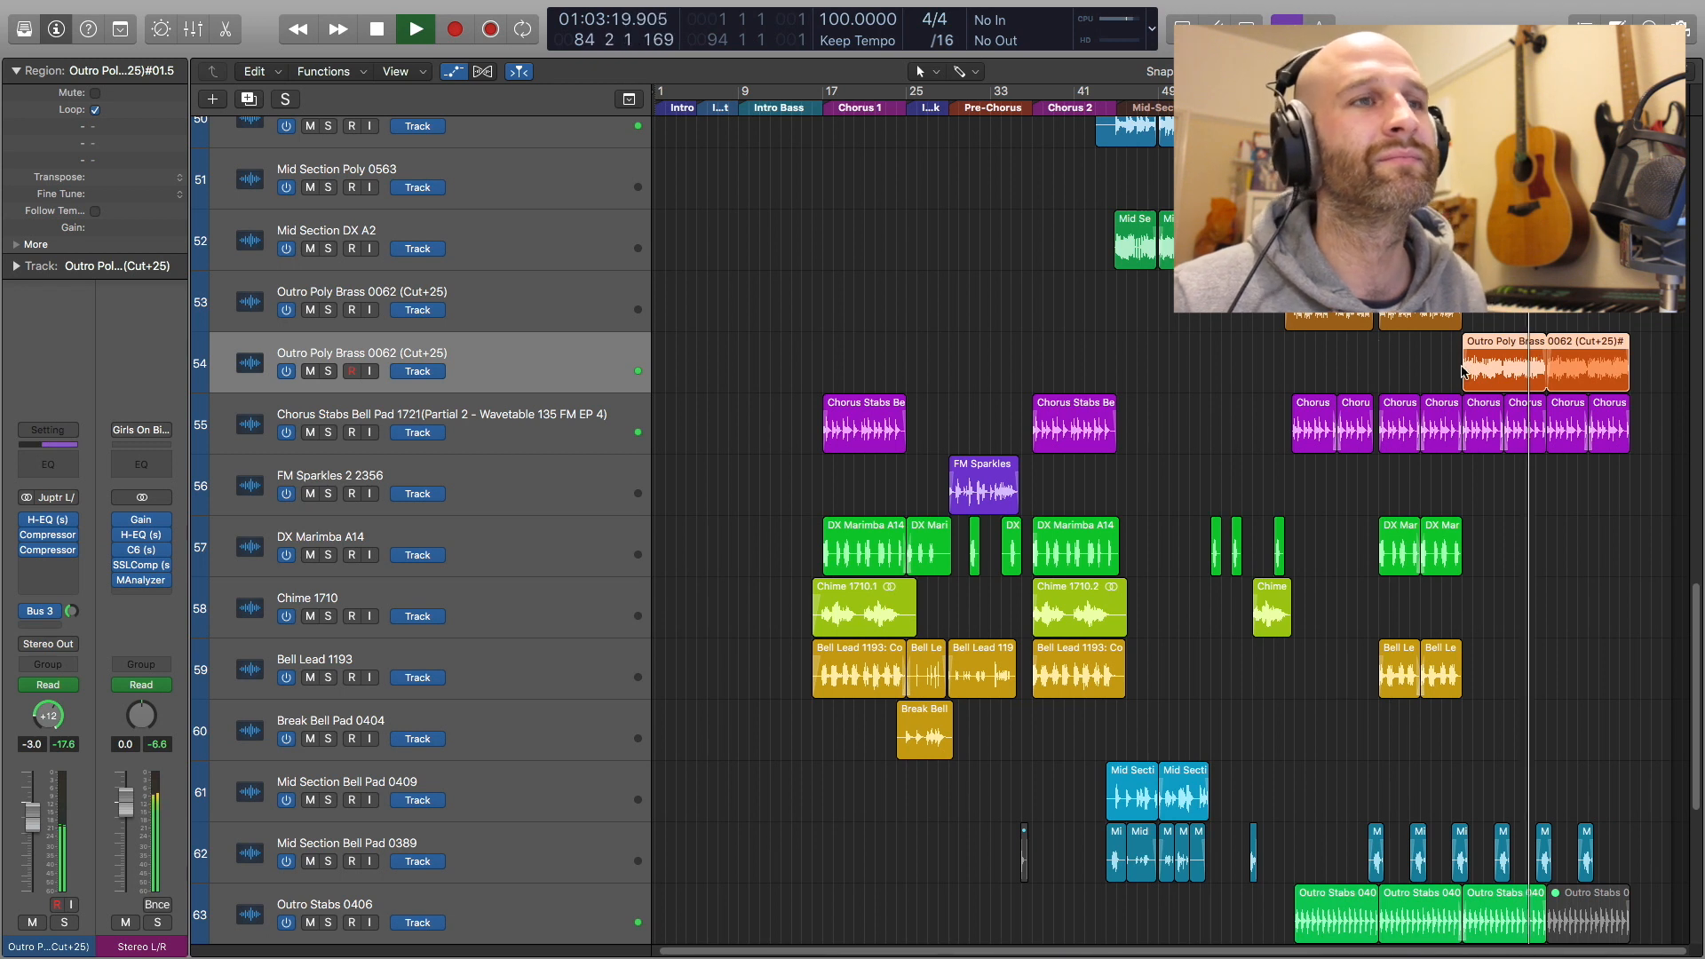
Stop playback and zoom in on the selected Outro Poly Brass 0062 (Cut+25)#01.5 region
click(1375, 382)
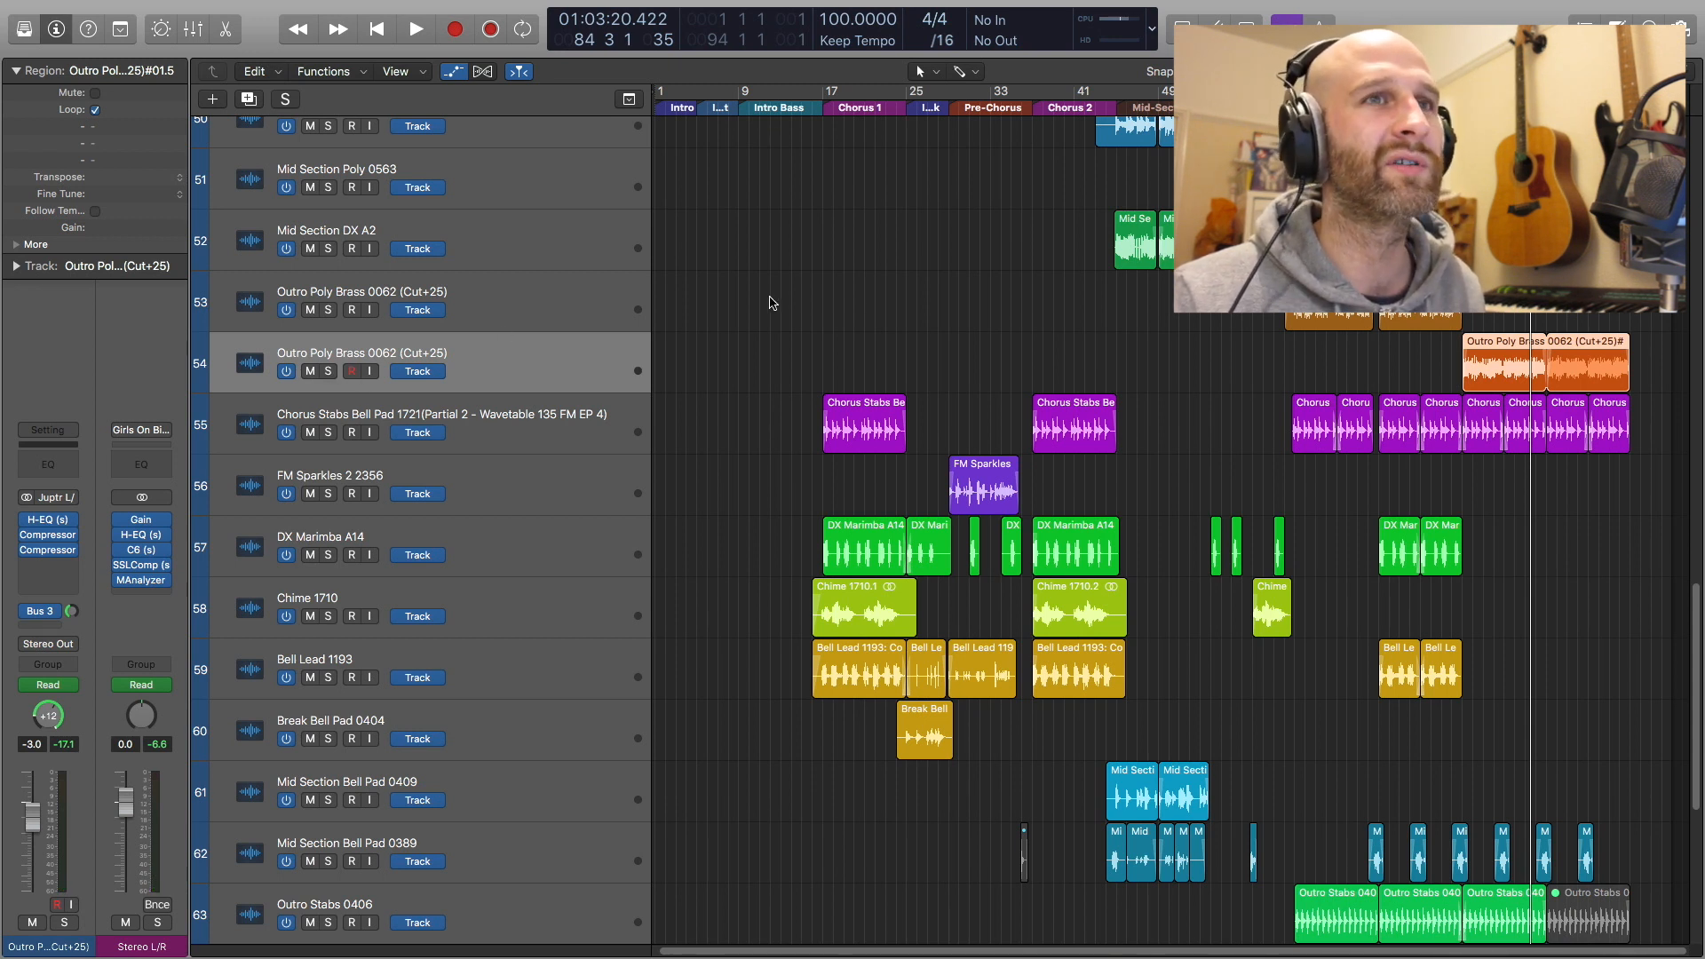
key(z)
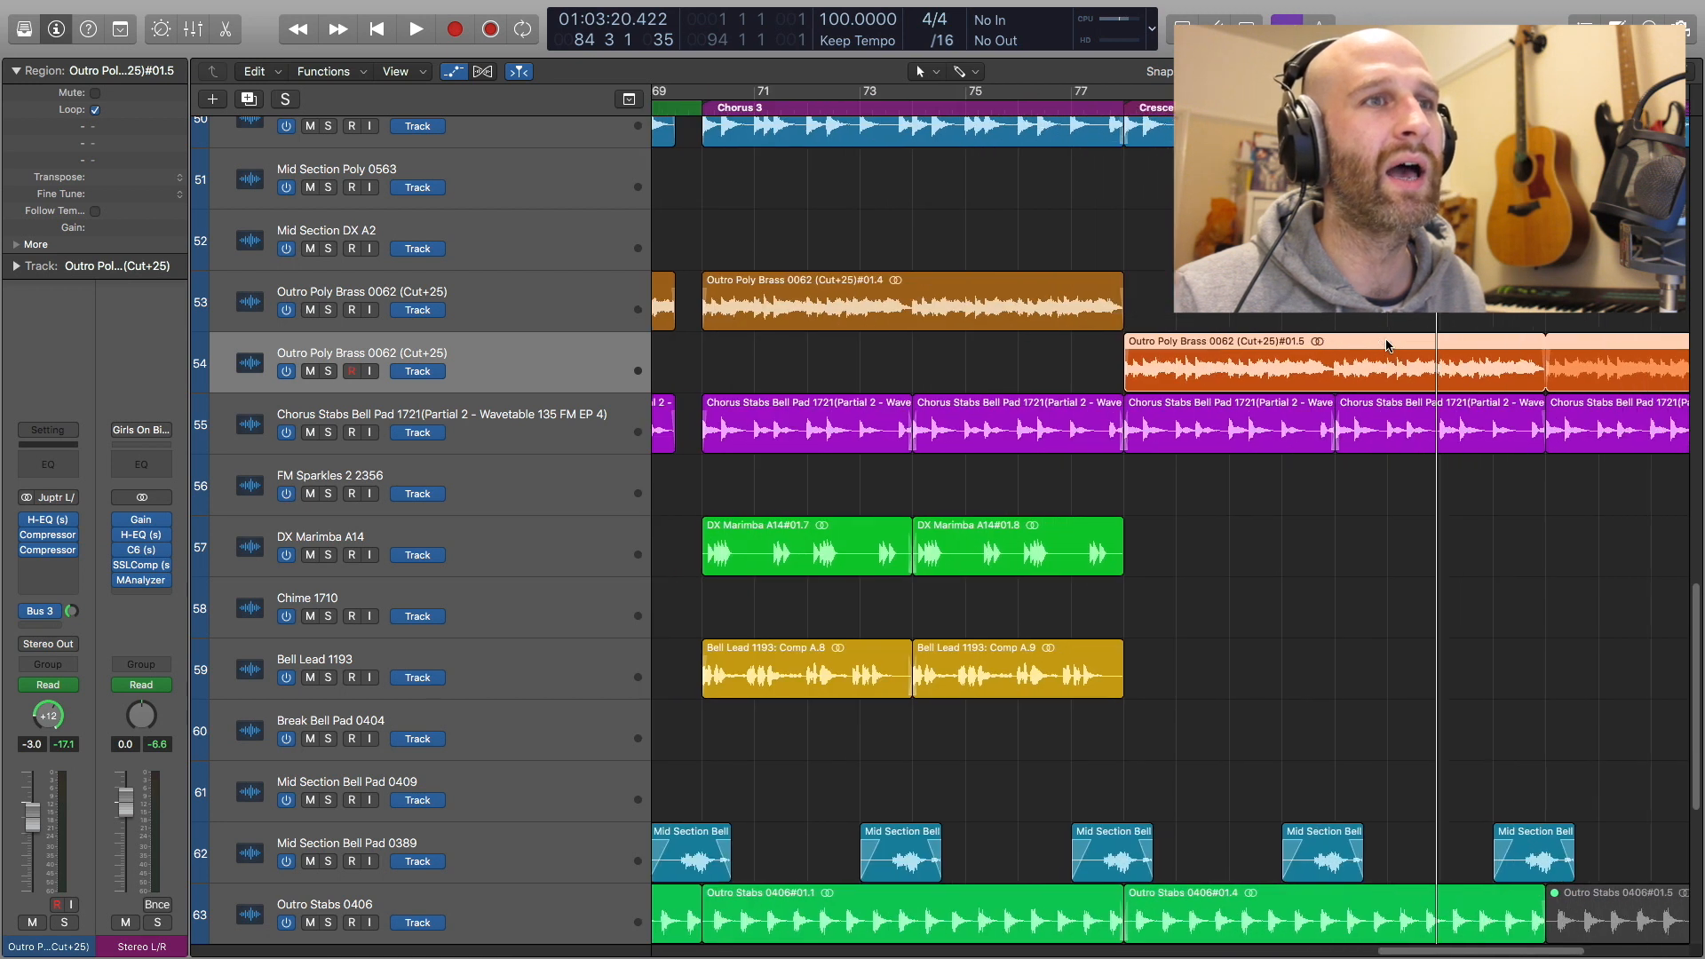
Zoom out on the end of the song and play the full mix from the start of the Crescendo section, pausing partway
key(super+Left)
key(super+Left)
key(super+Left)
key(super+Left)
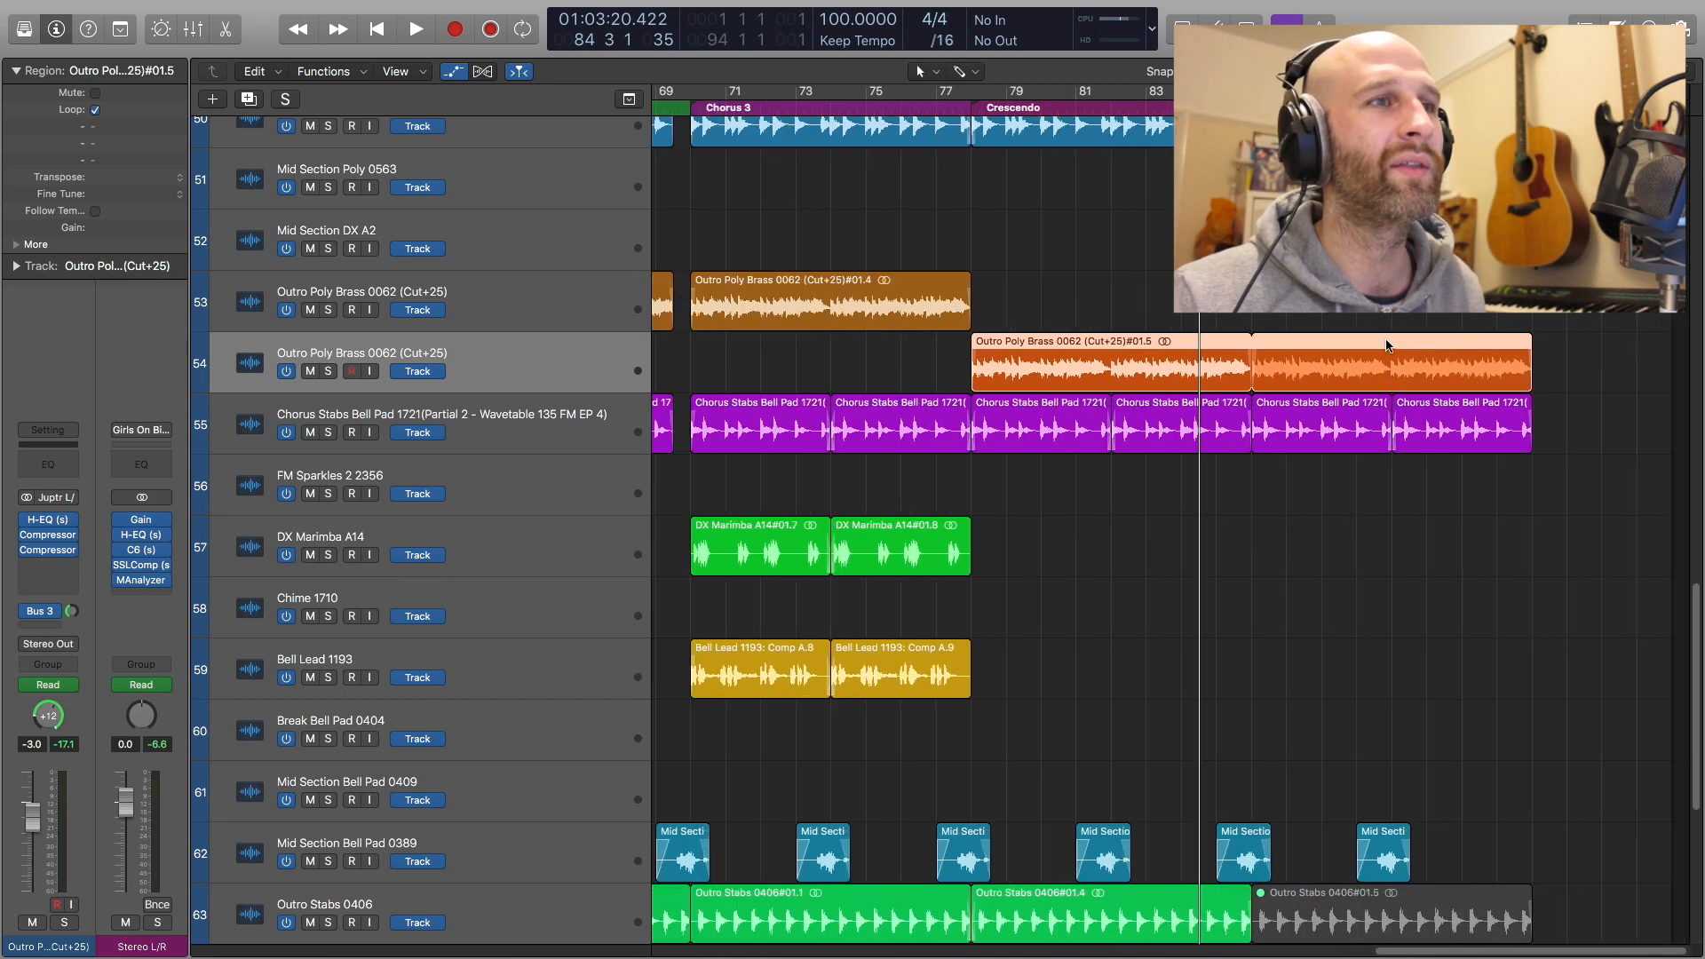
click(972, 107)
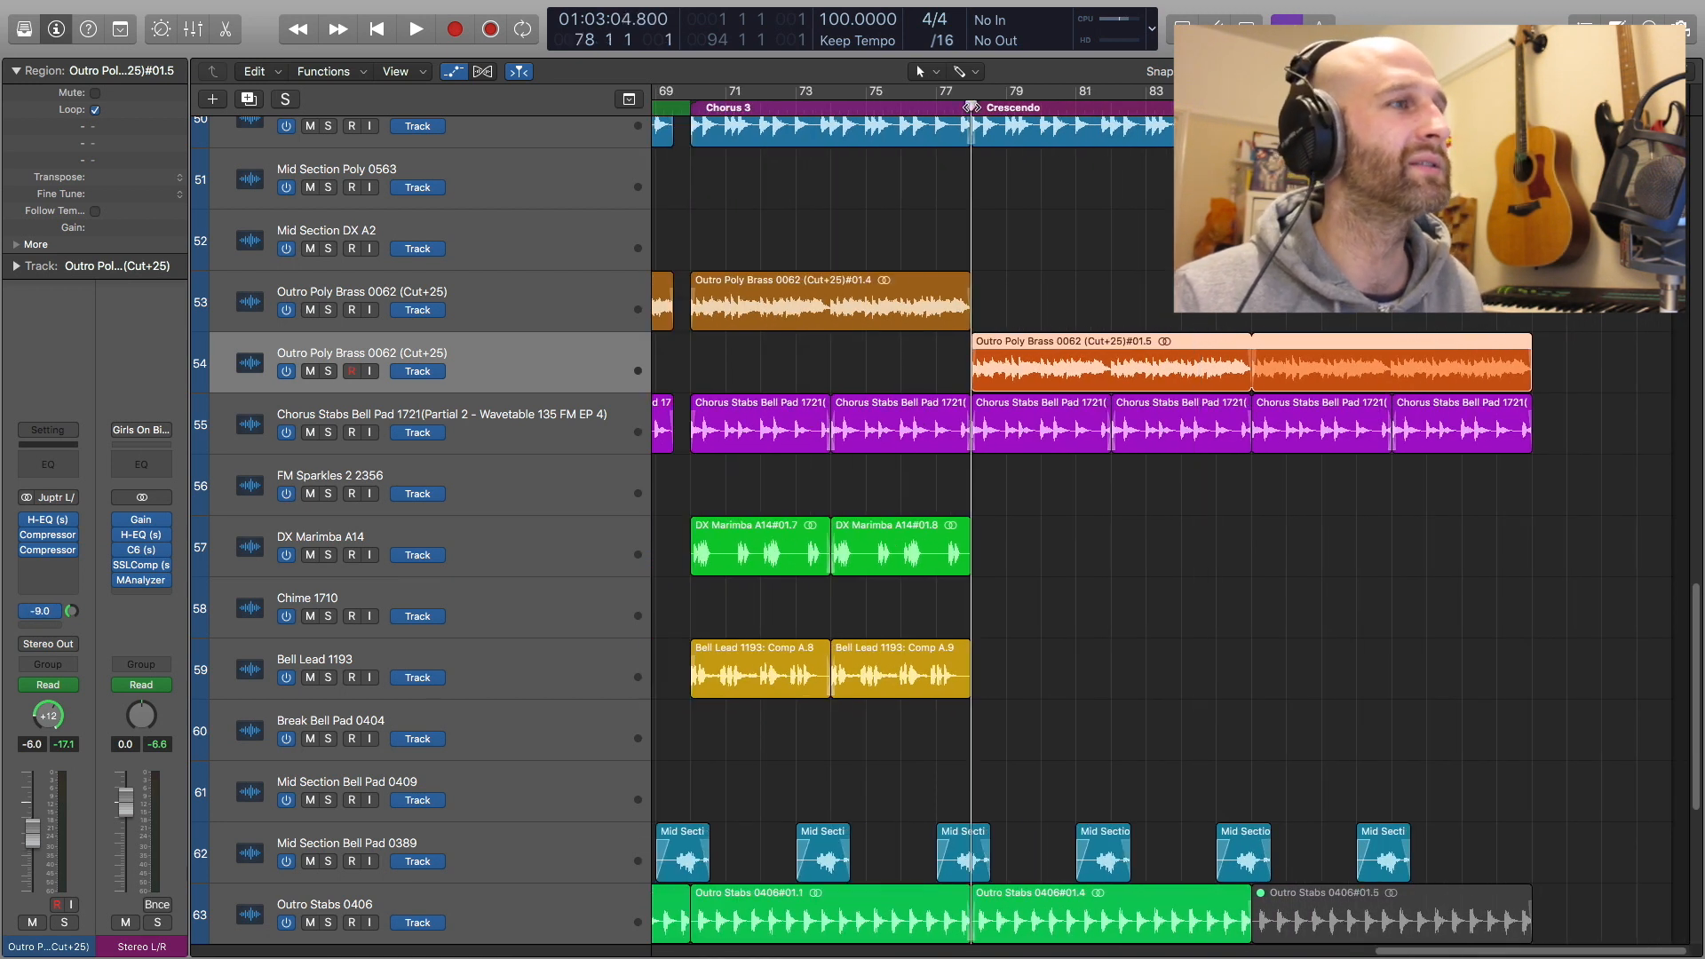
key(space)
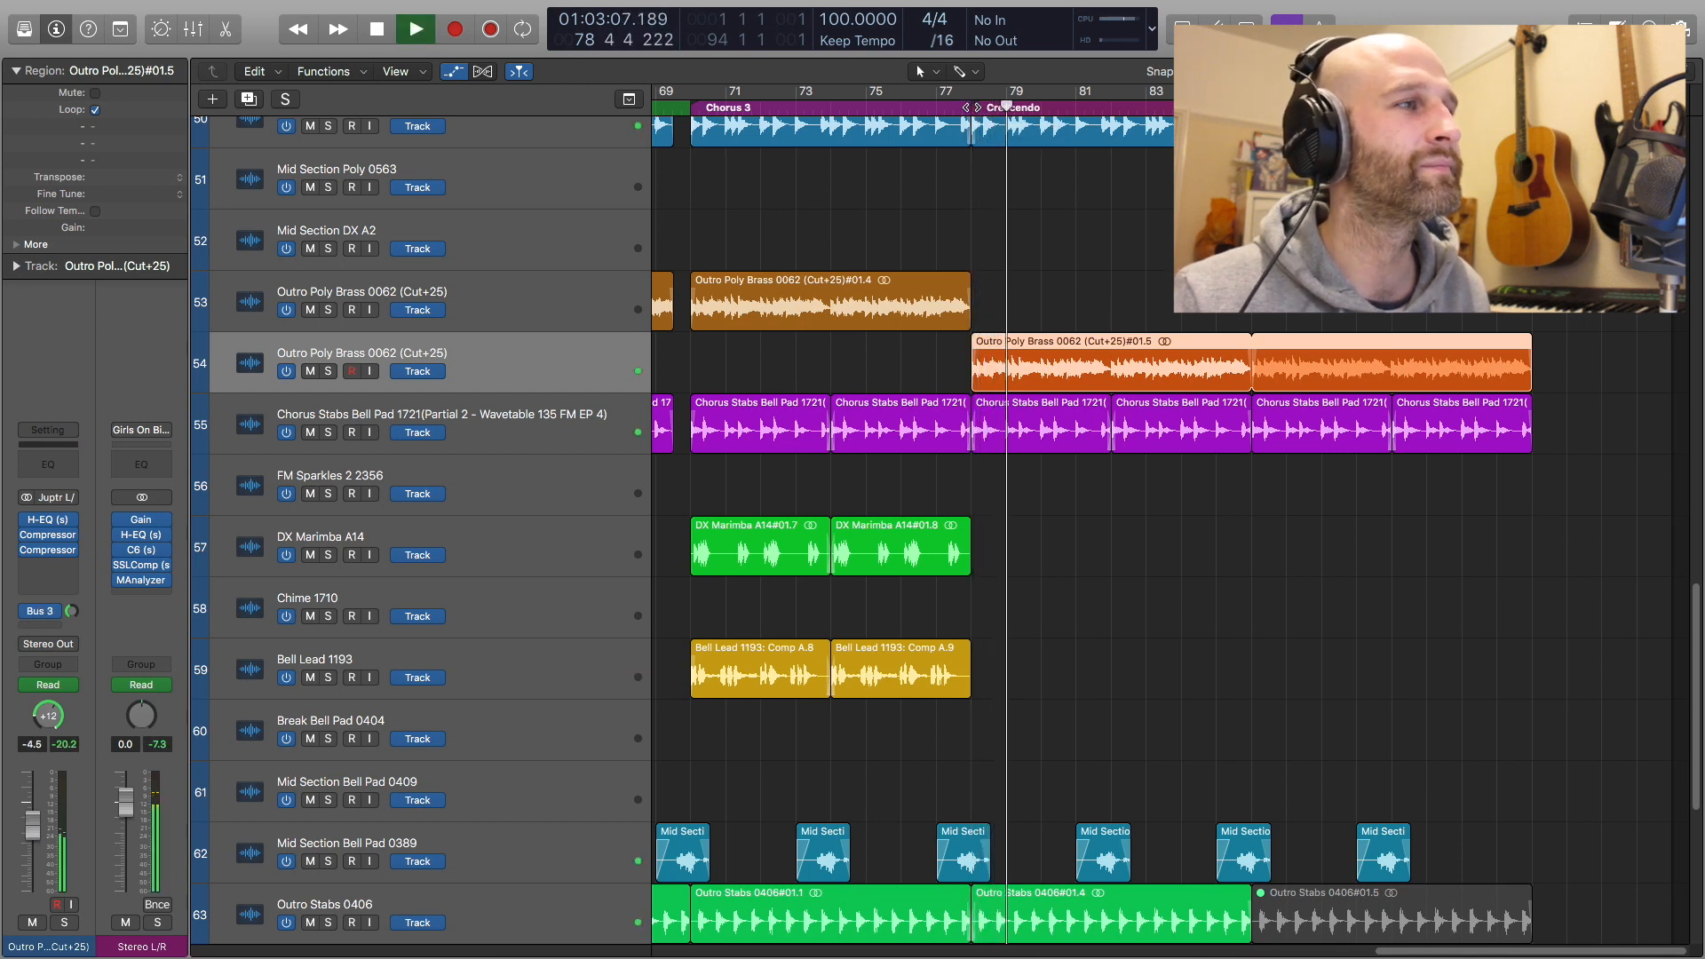
key(space)
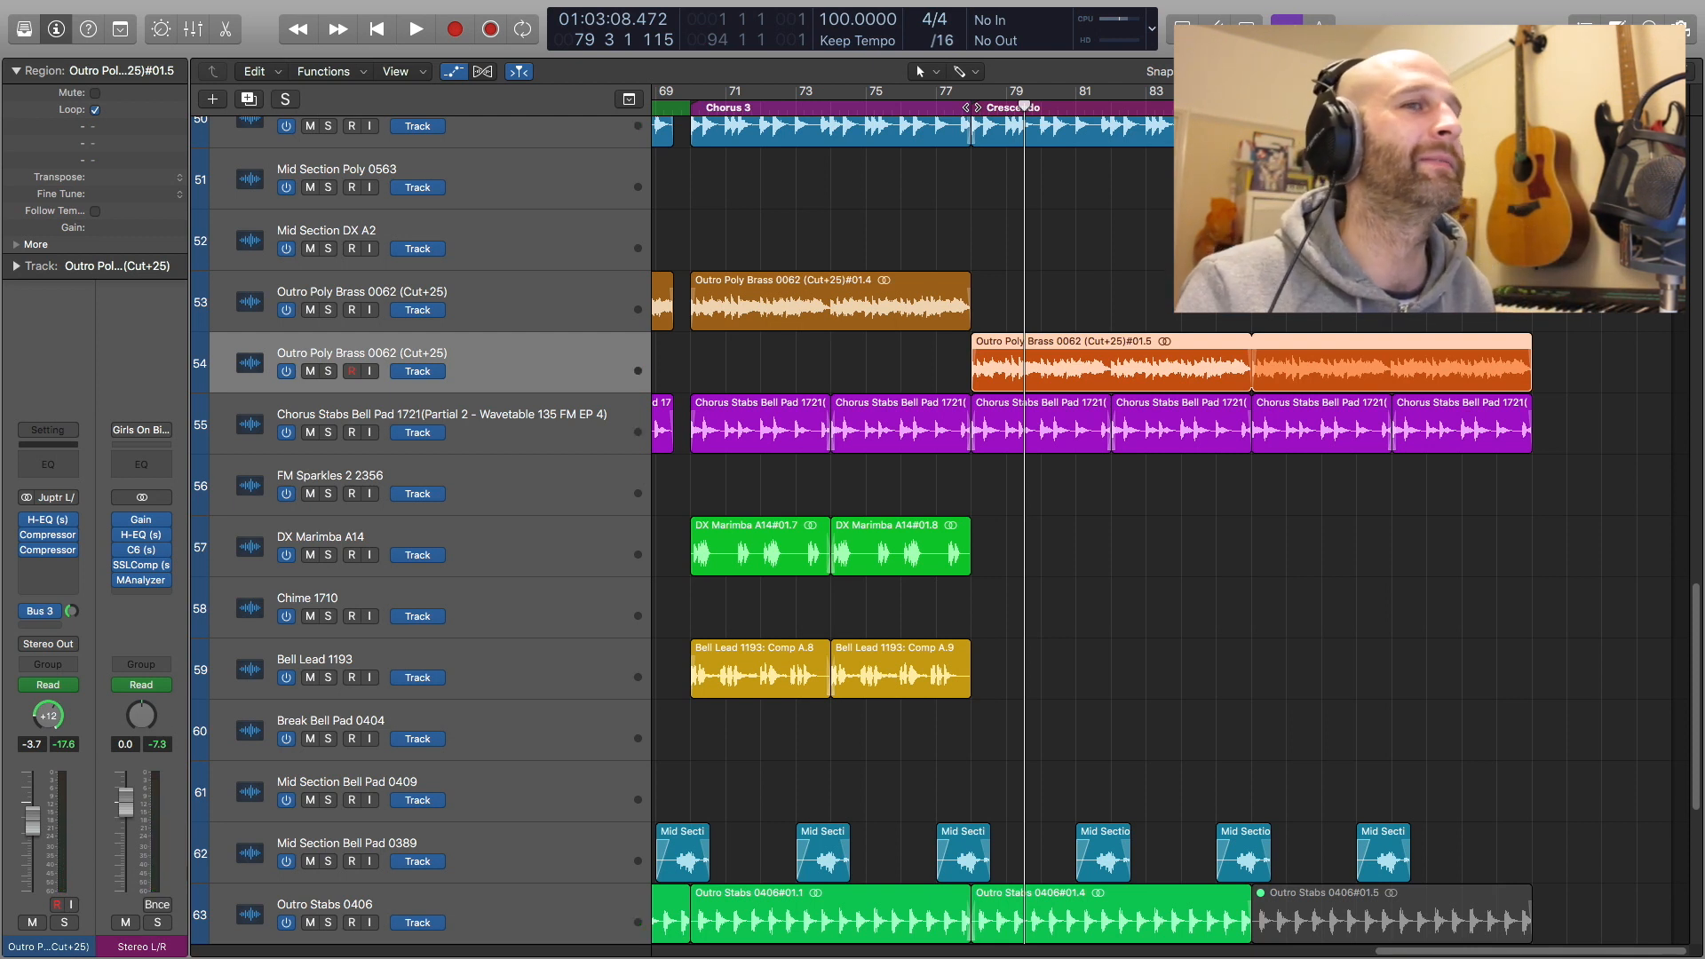
key(space)
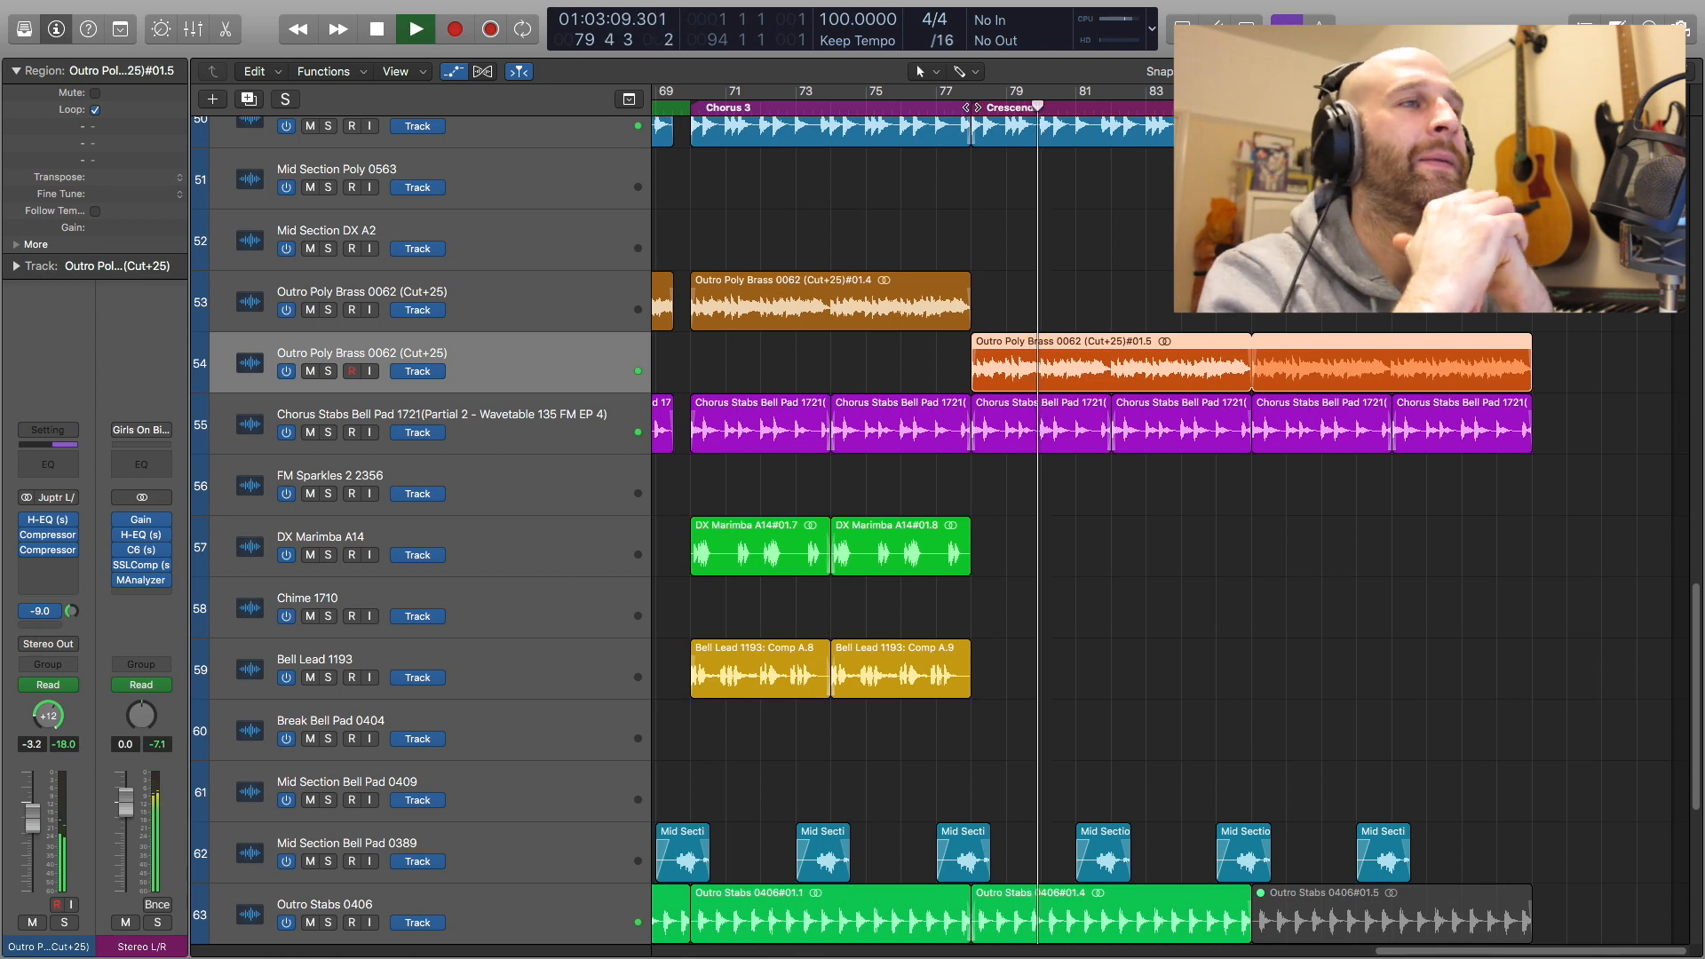
key(space)
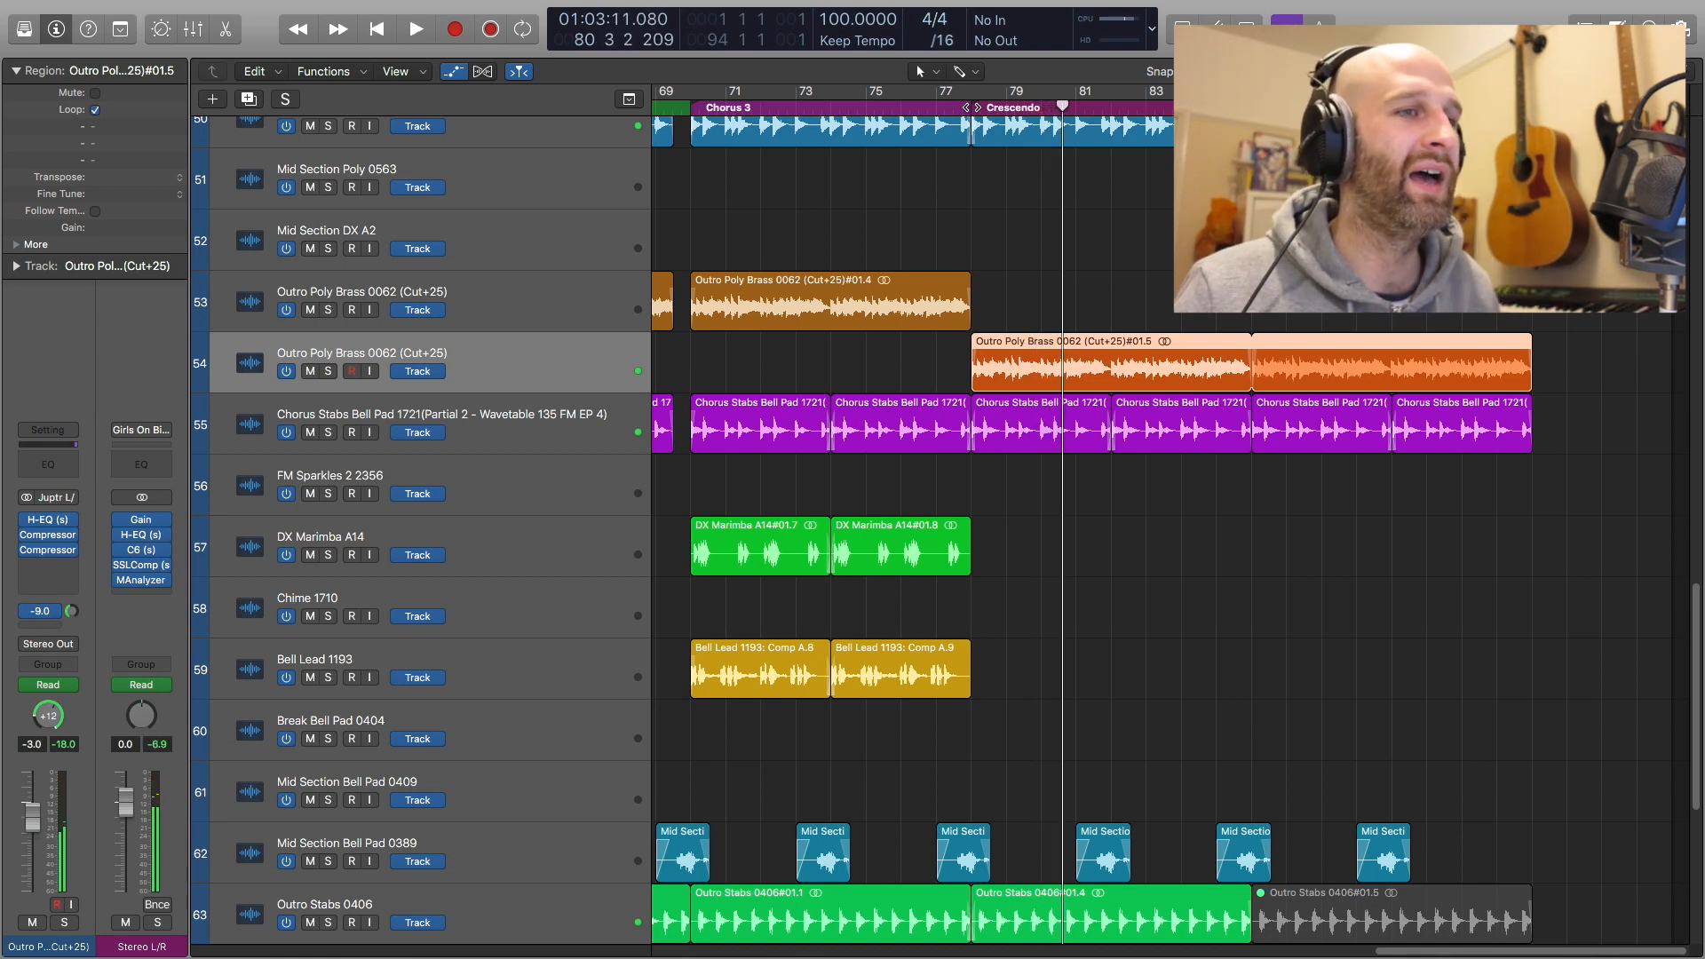
Bring the lower tracks with the short Solo 1195 Cut +40 Res+15 regions into view and resume playback in the Crescendo
scroll(1016, 313, down, 5)
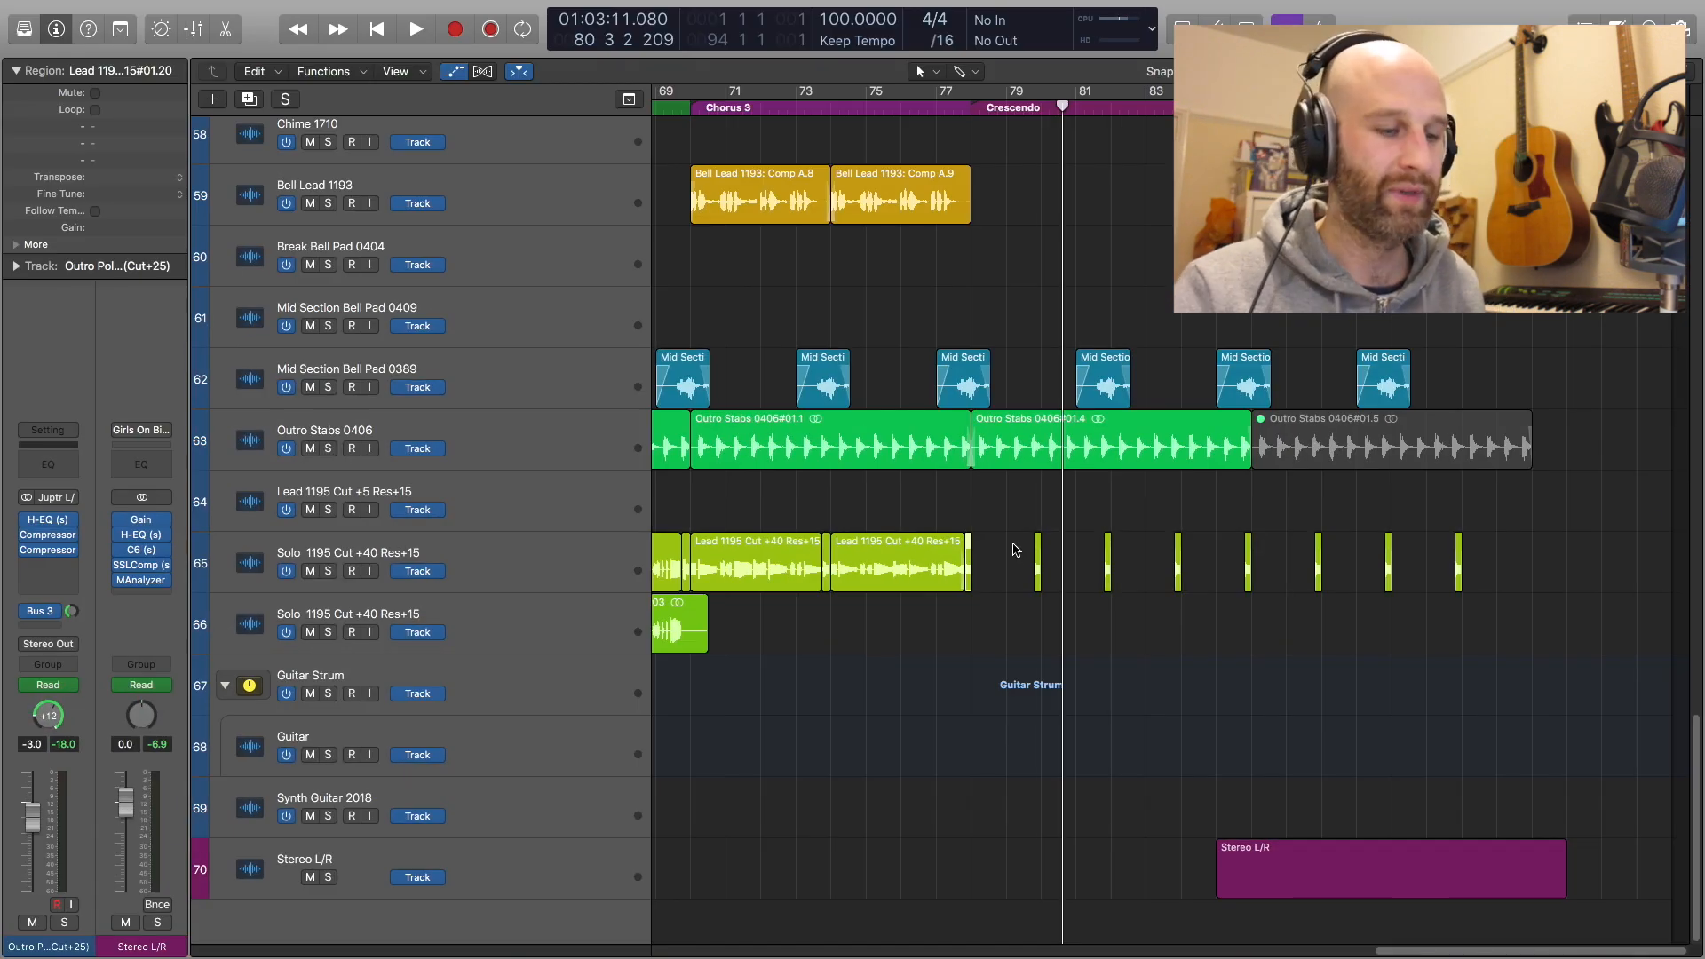
key(comma)
key(comma)
key(comma)
key(space)
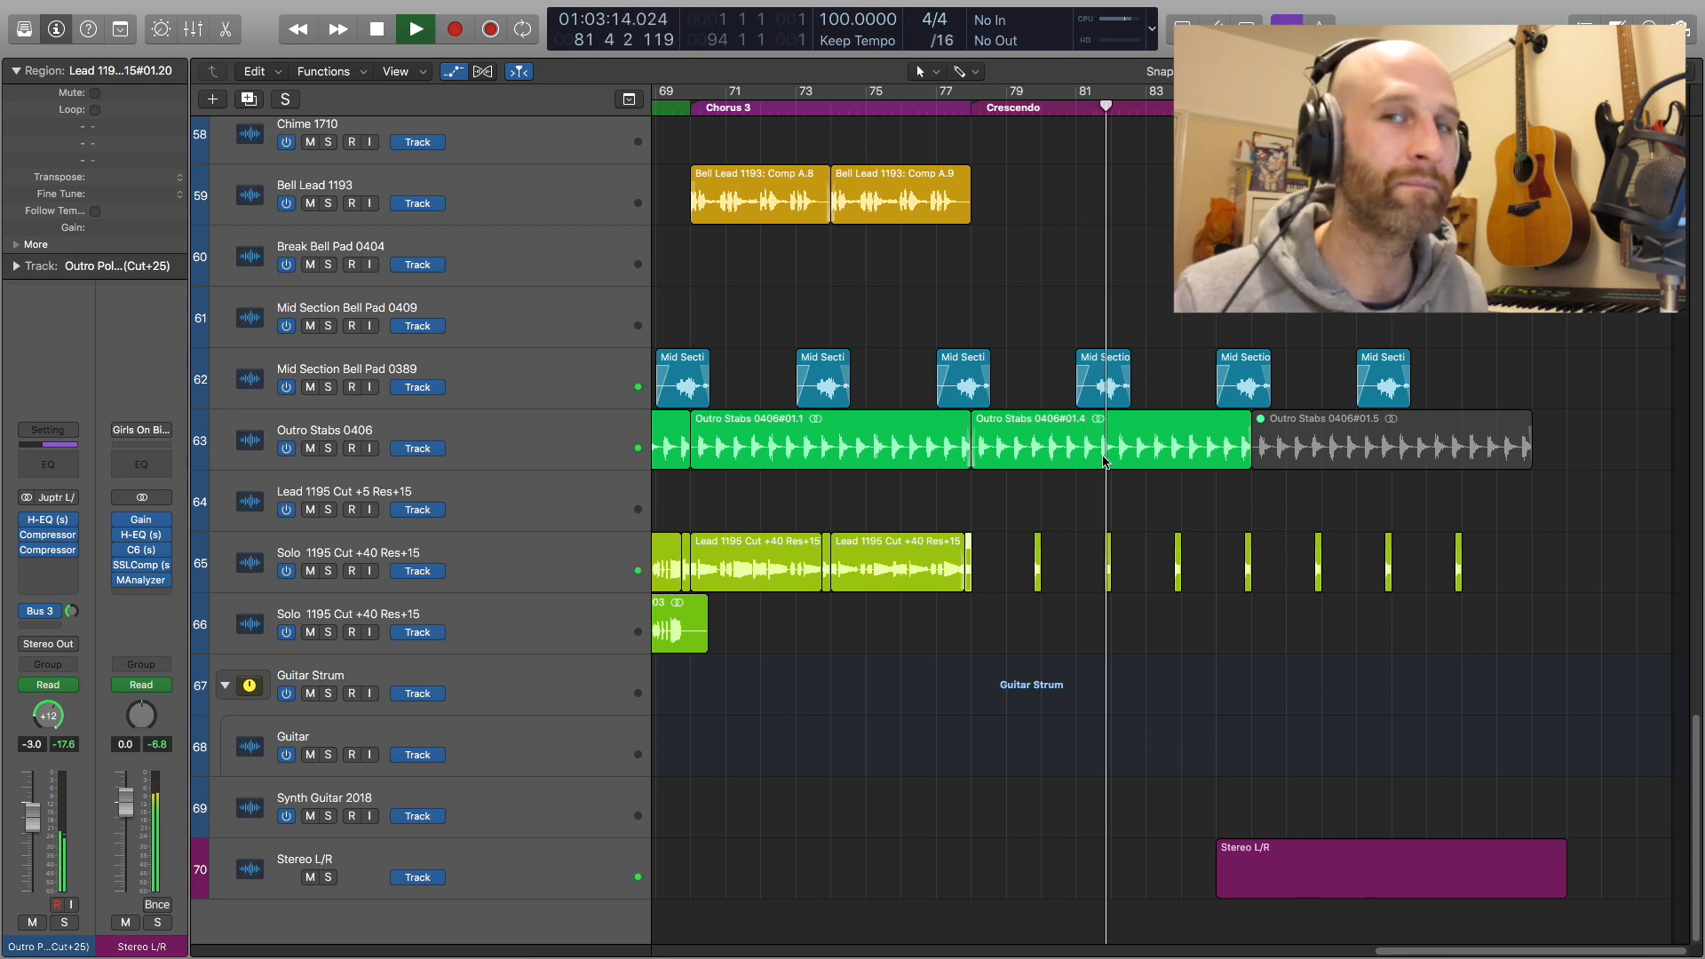
Shrink the track heights and look over the drum, percussion and synth tracks while the Crescendo plays
key(super+Up)
key(super+Up)
key(super+Up)
scroll(1109, 453, up, 3)
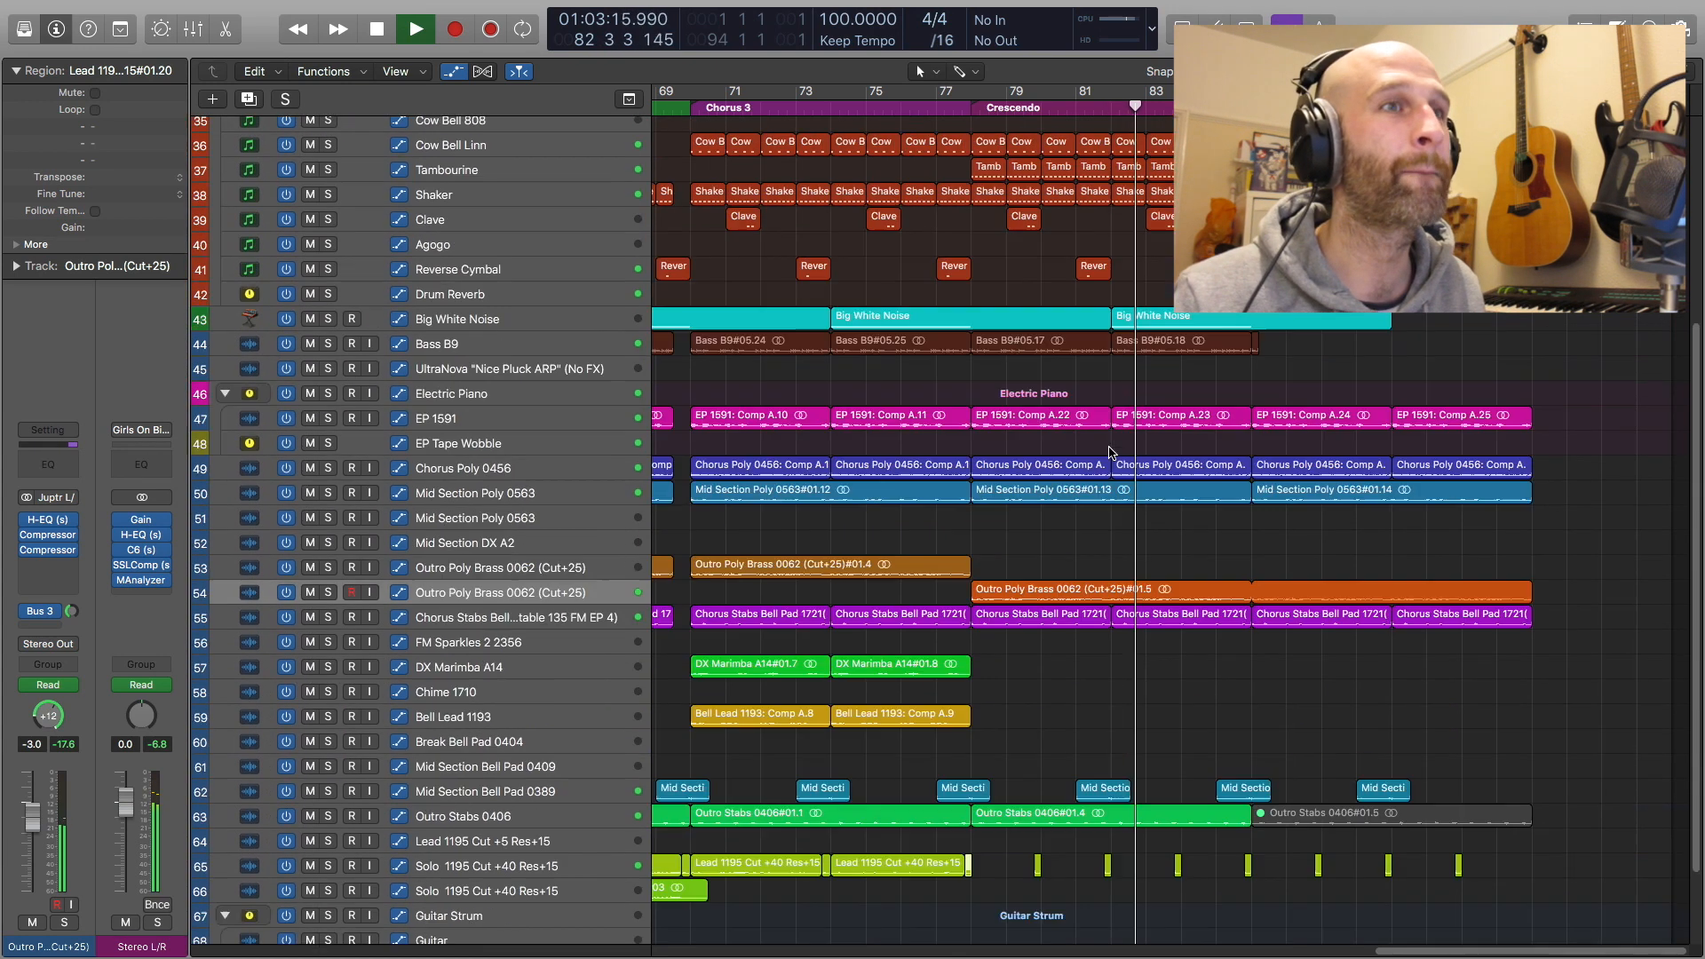
scroll(1108, 453, up, 4)
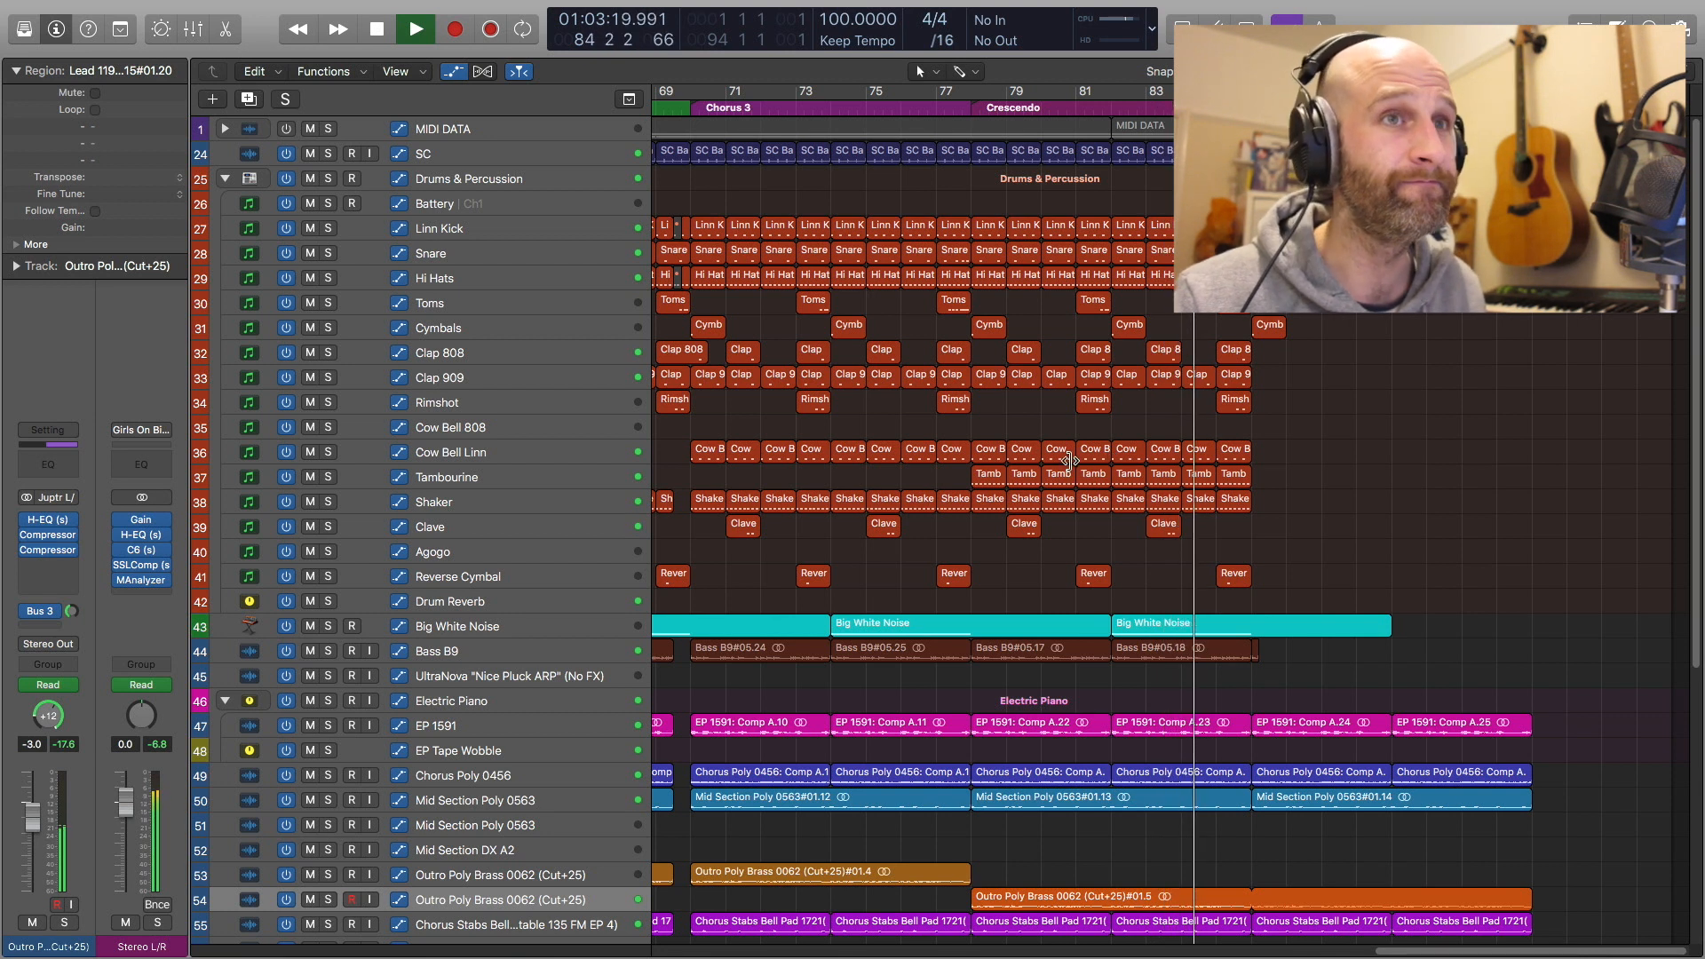
scroll(1069, 460, down, 4)
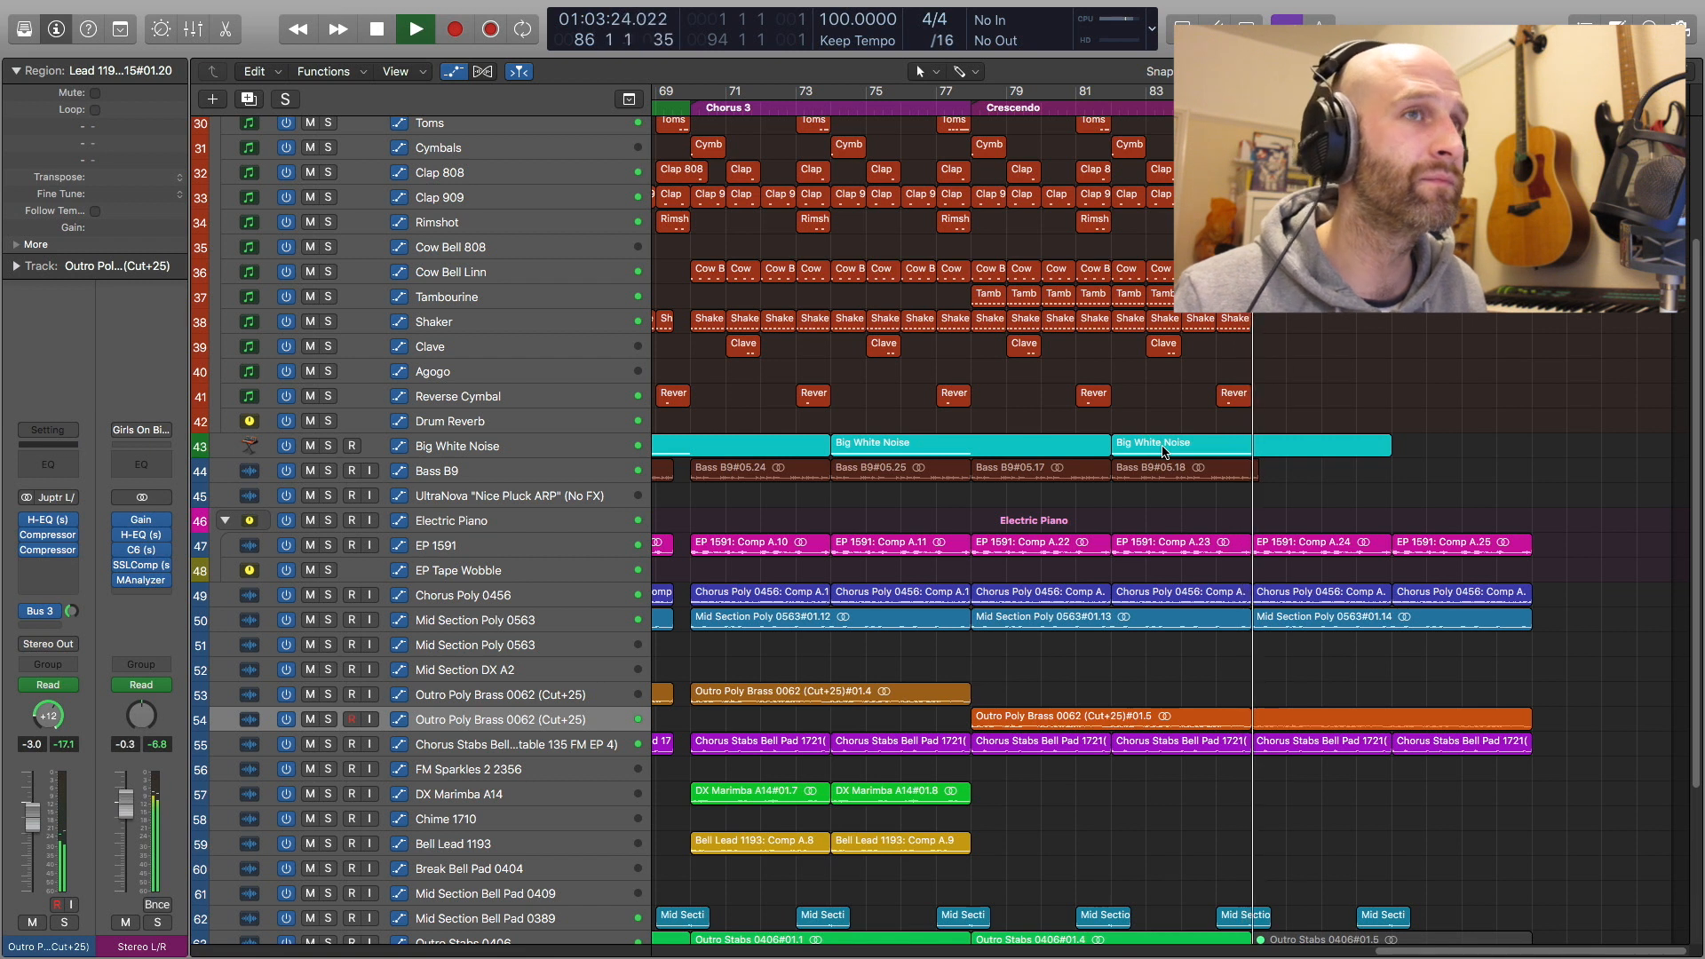
scroll(1277, 426, up, 3)
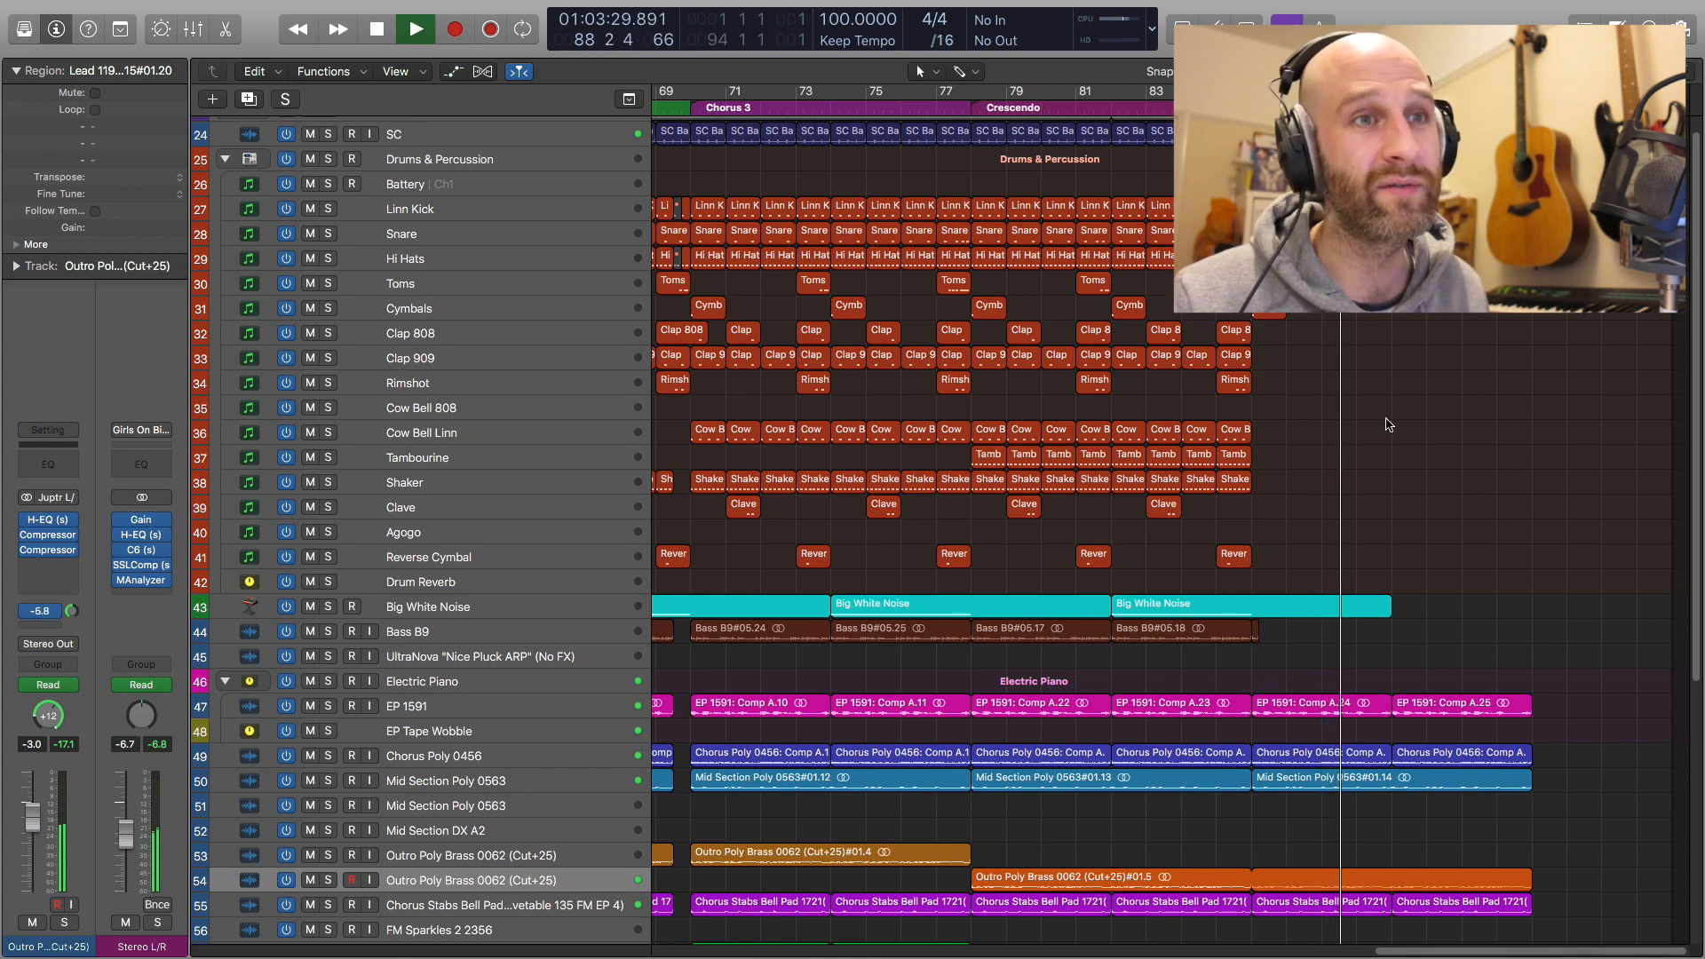
Show the track automation, examine the outro's reverb send, filter and Stereo L/R volume curves during playback, then stop and hide it
key(a)
scroll(1387, 425, down, 10)
scroll(1390, 425, down, 2)
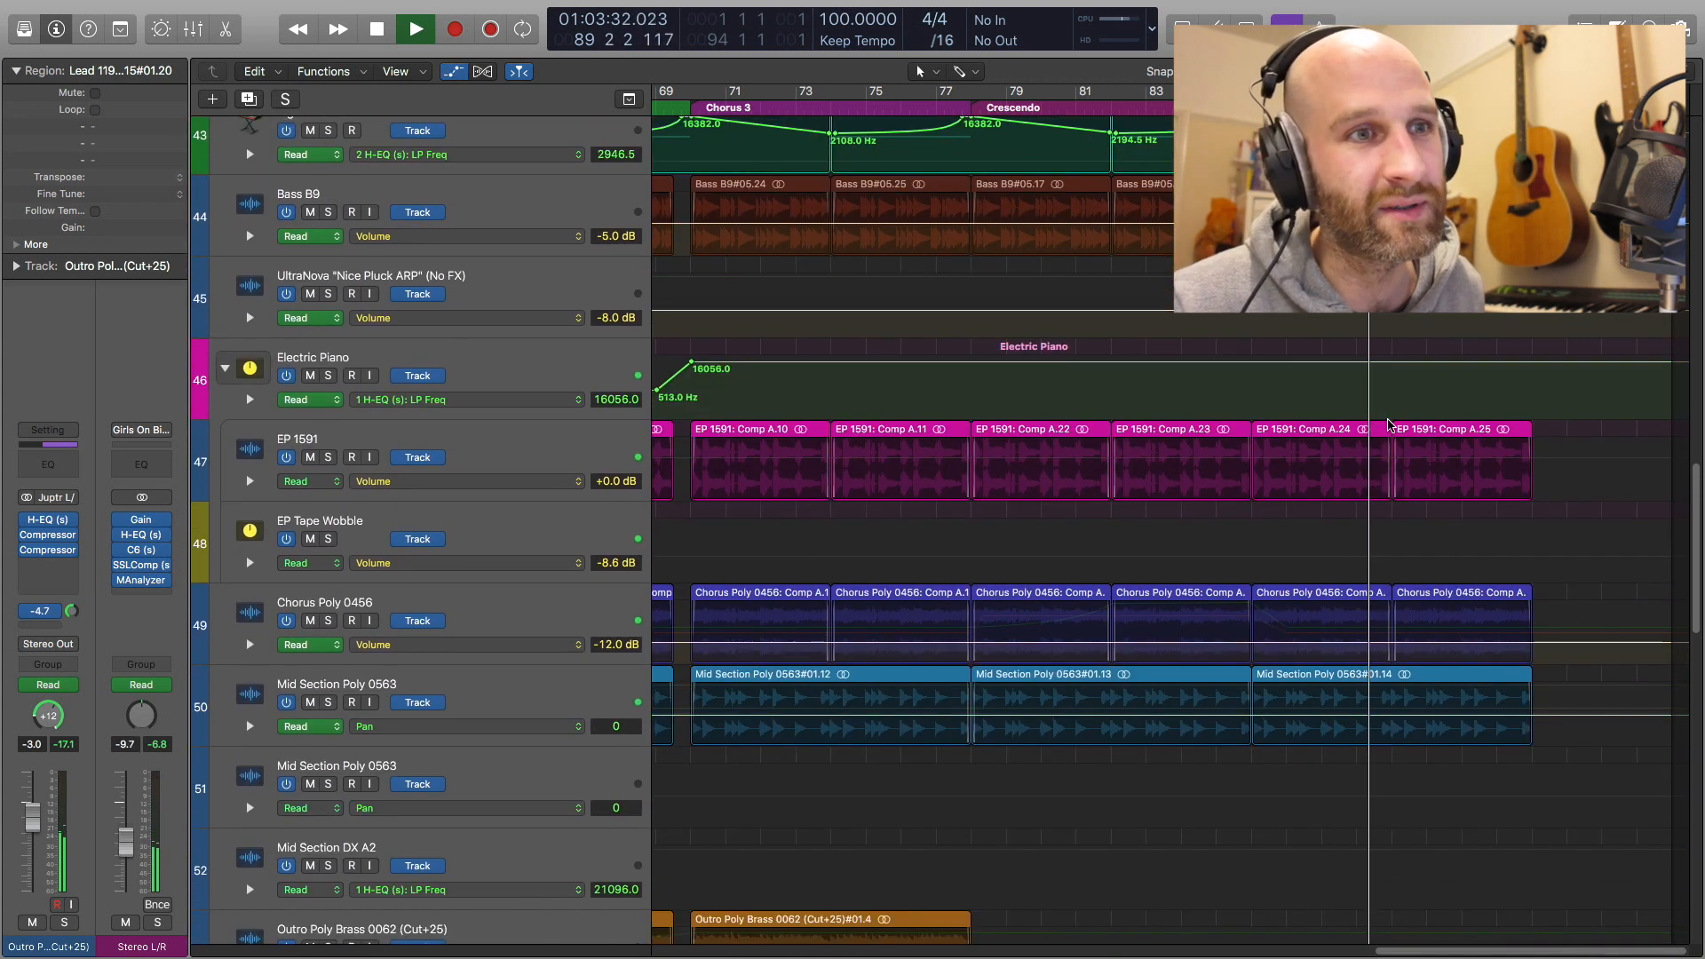
scroll(1390, 425, down, 10)
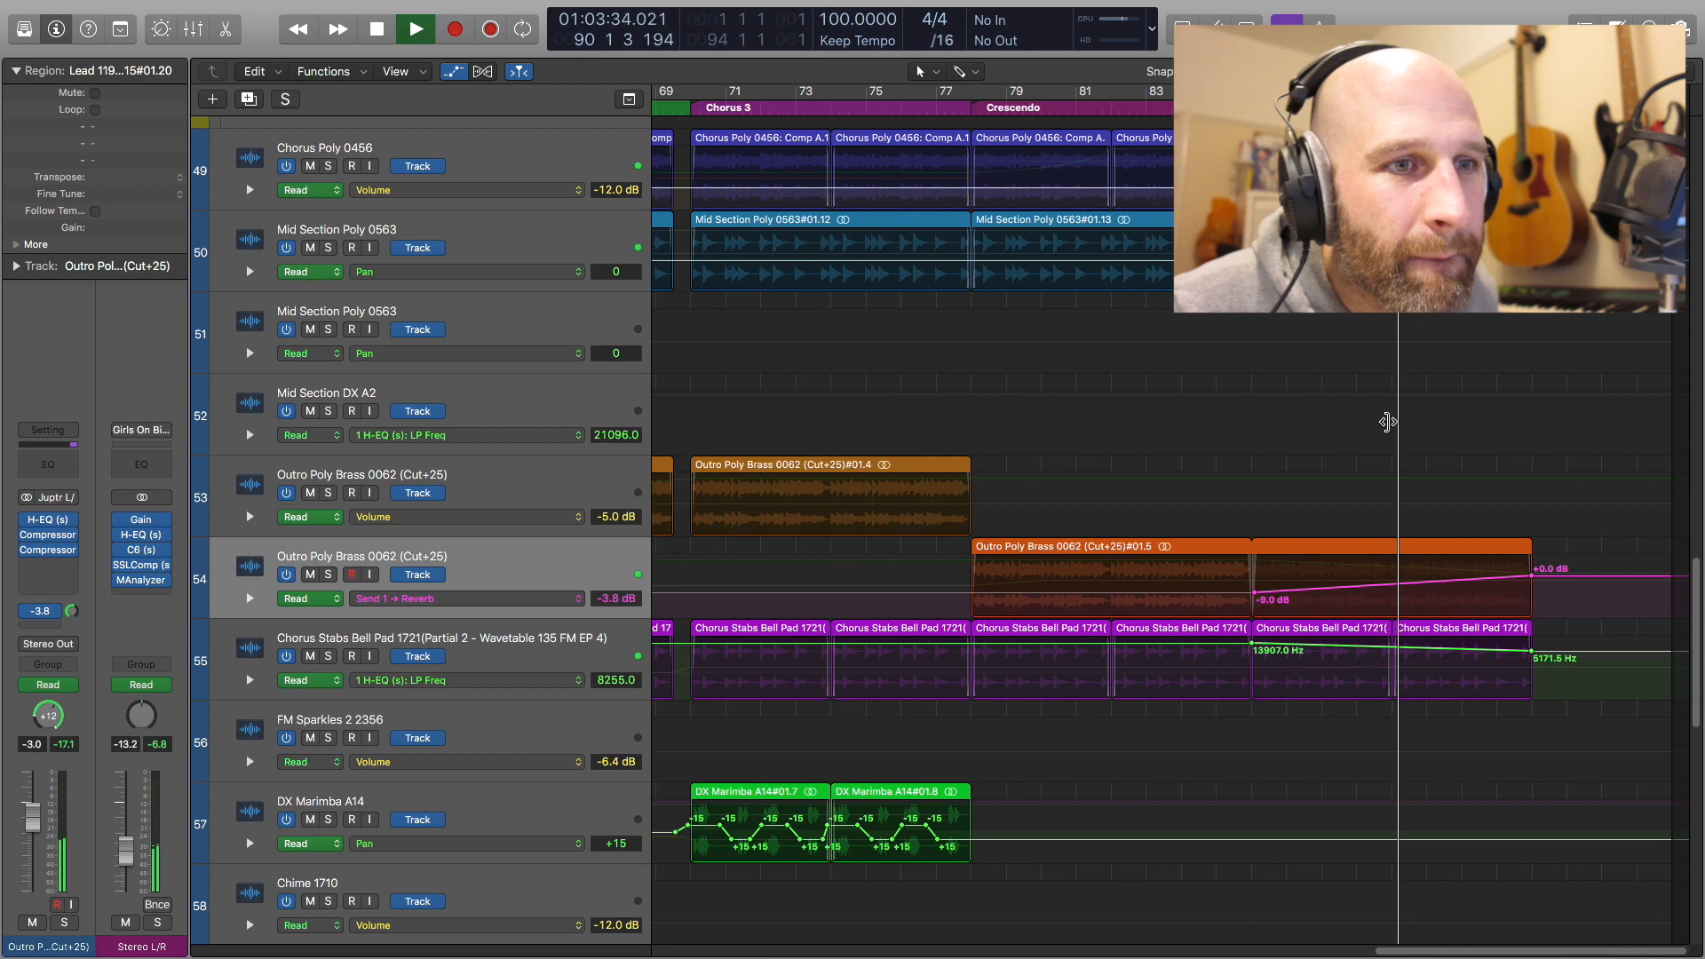
click(1365, 582)
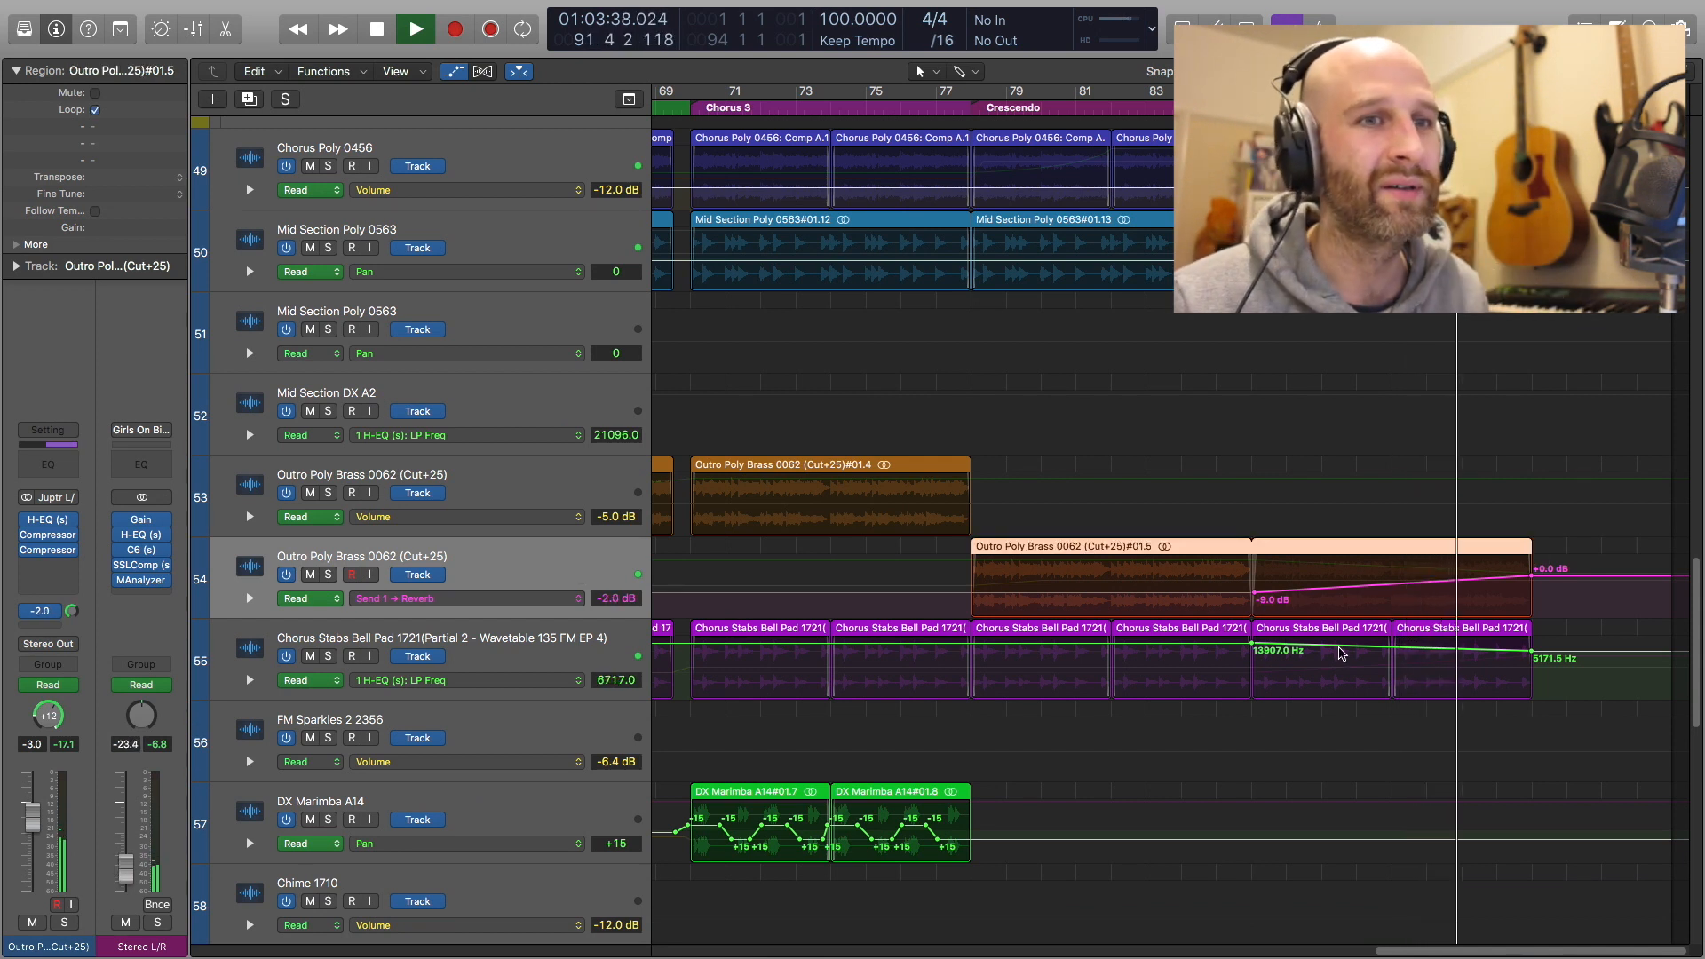
scroll(1350, 675, down, 10)
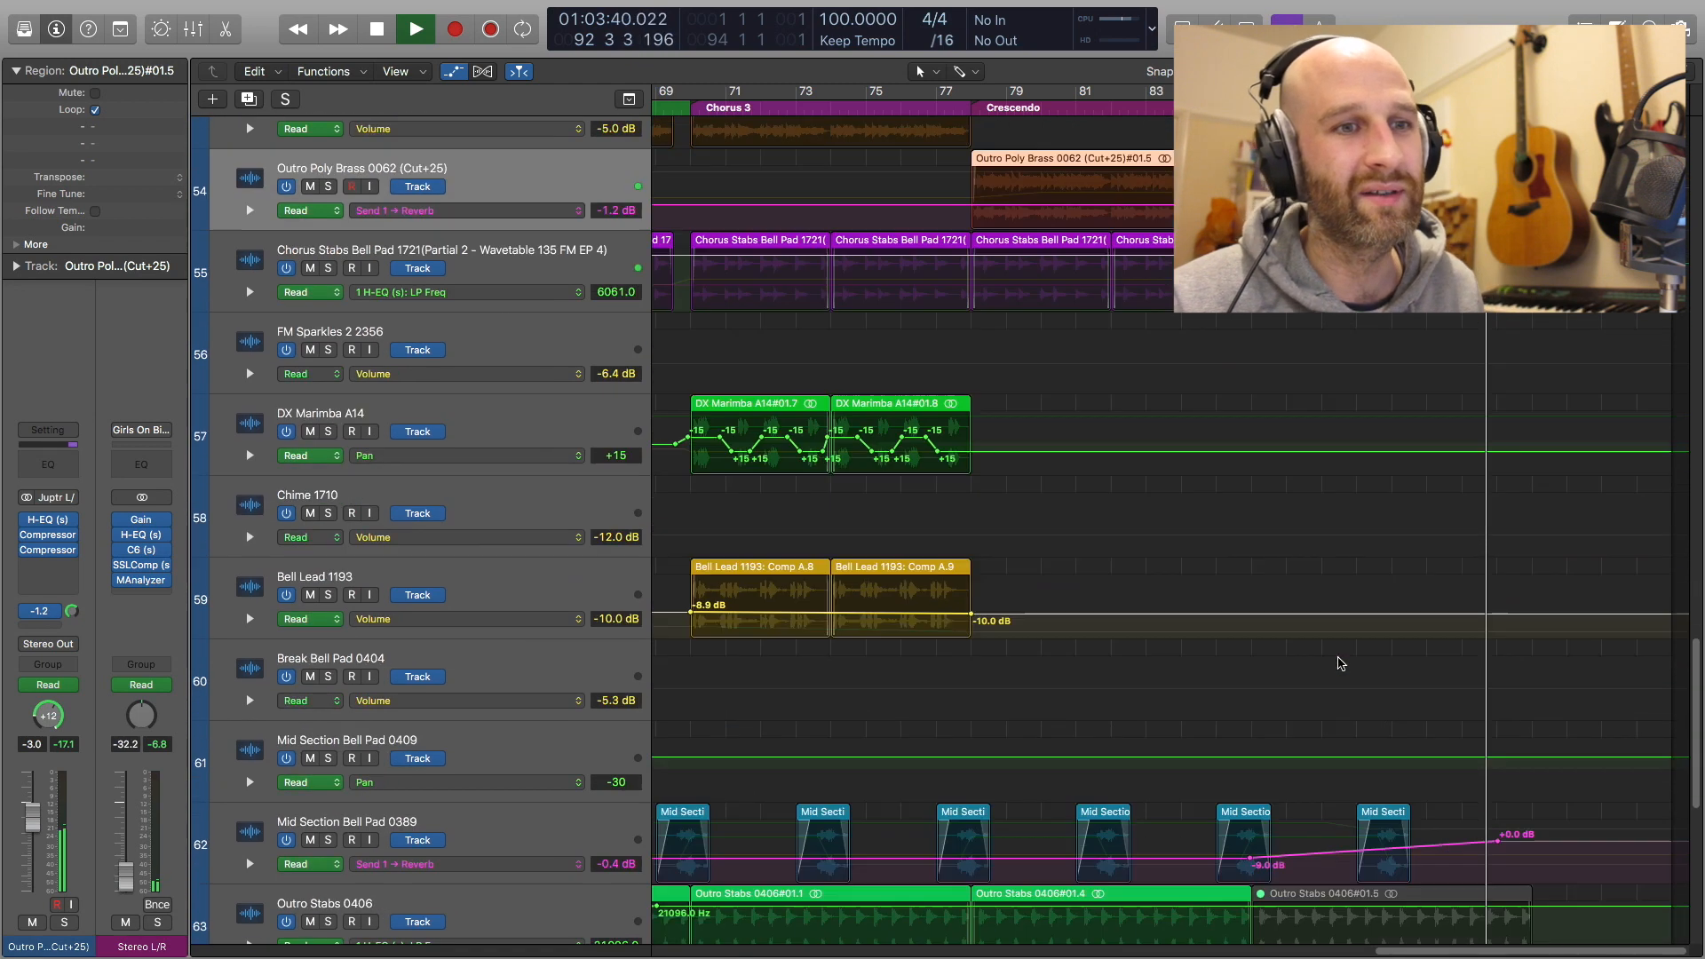
scroll(1362, 756, down, 5)
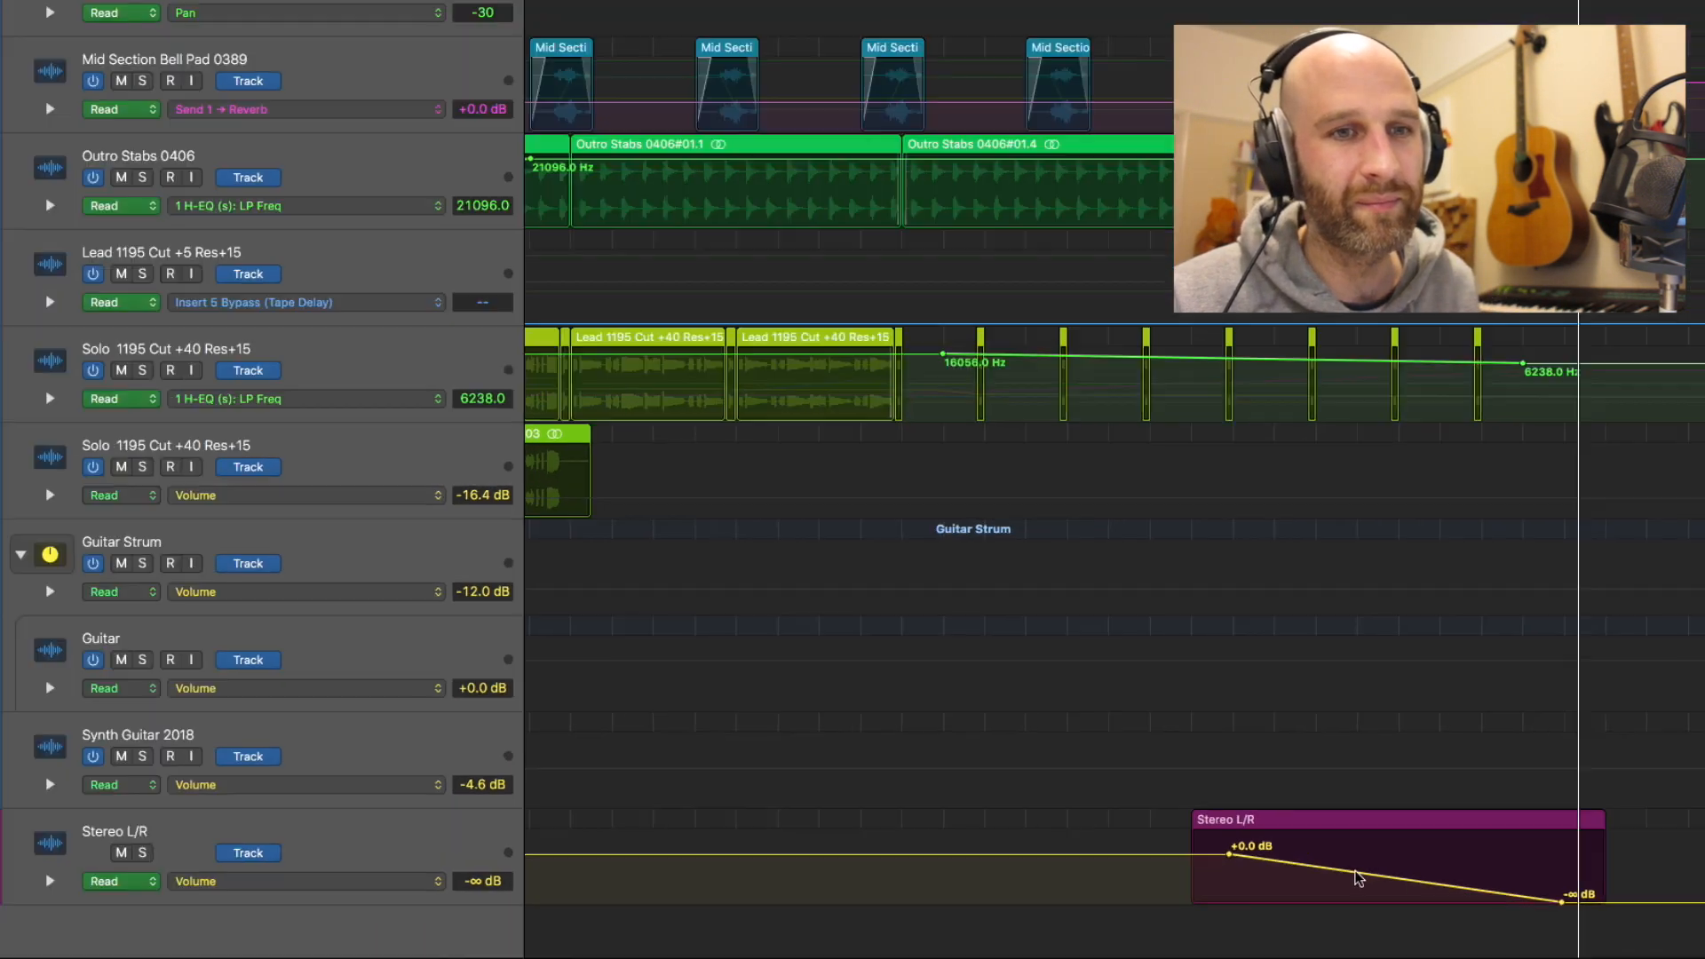
scroll(1356, 844, up, 20)
scroll(1357, 816, up, 9)
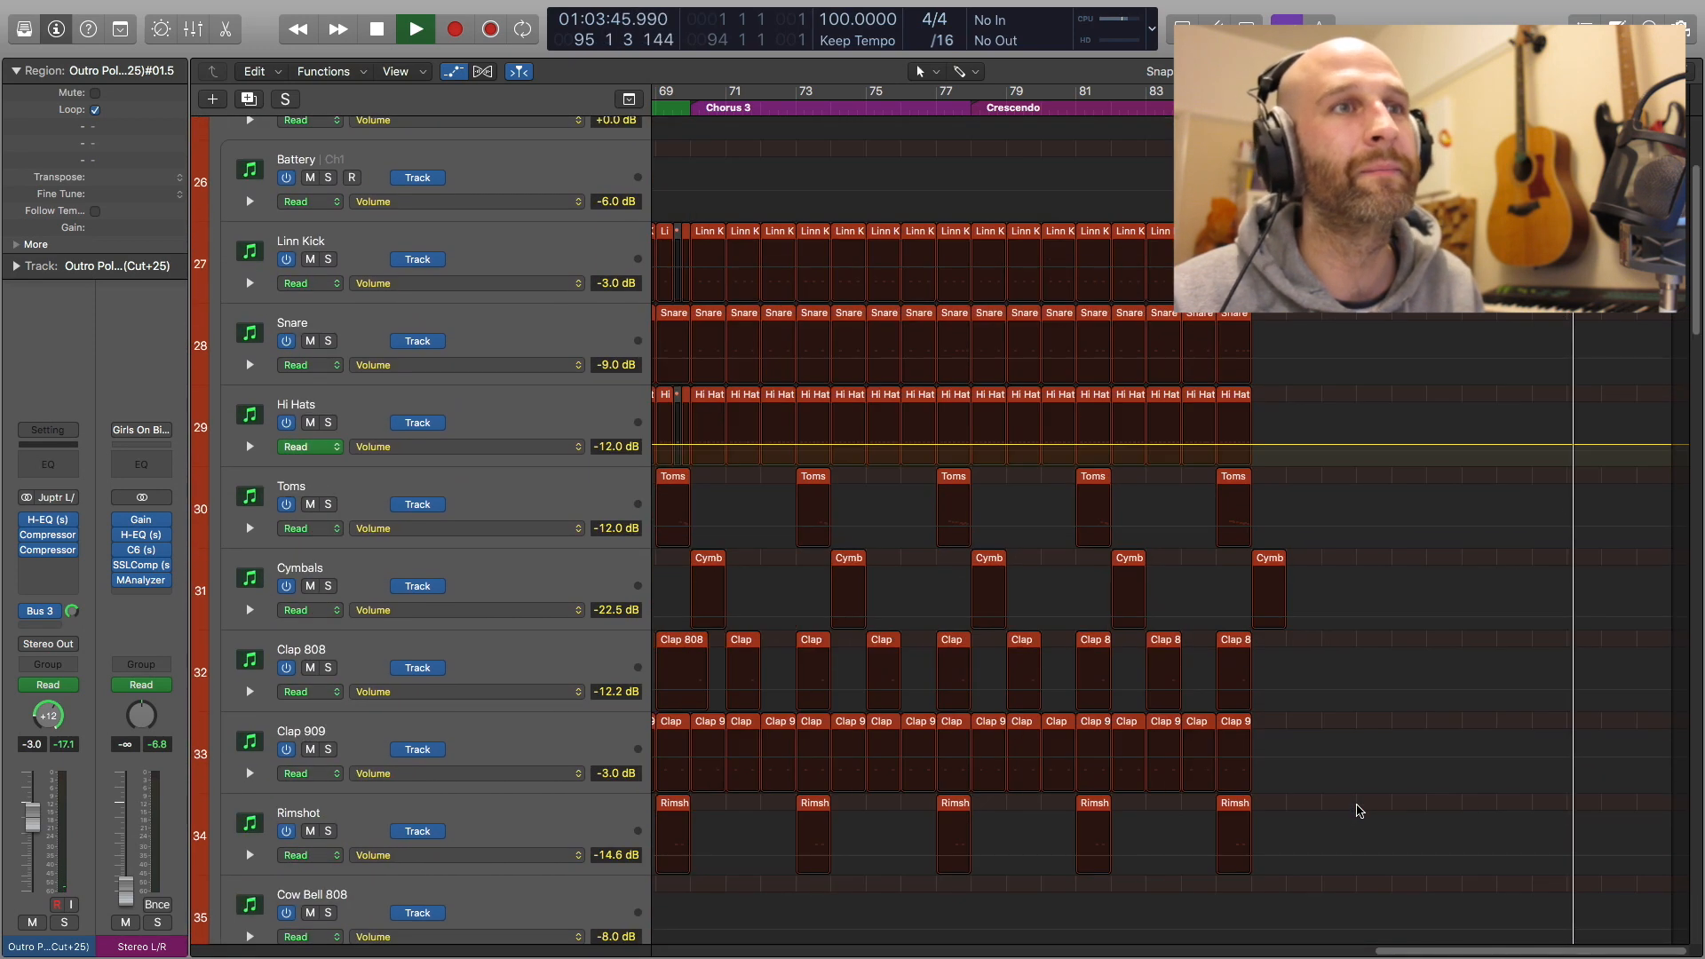
key(space)
key(a)
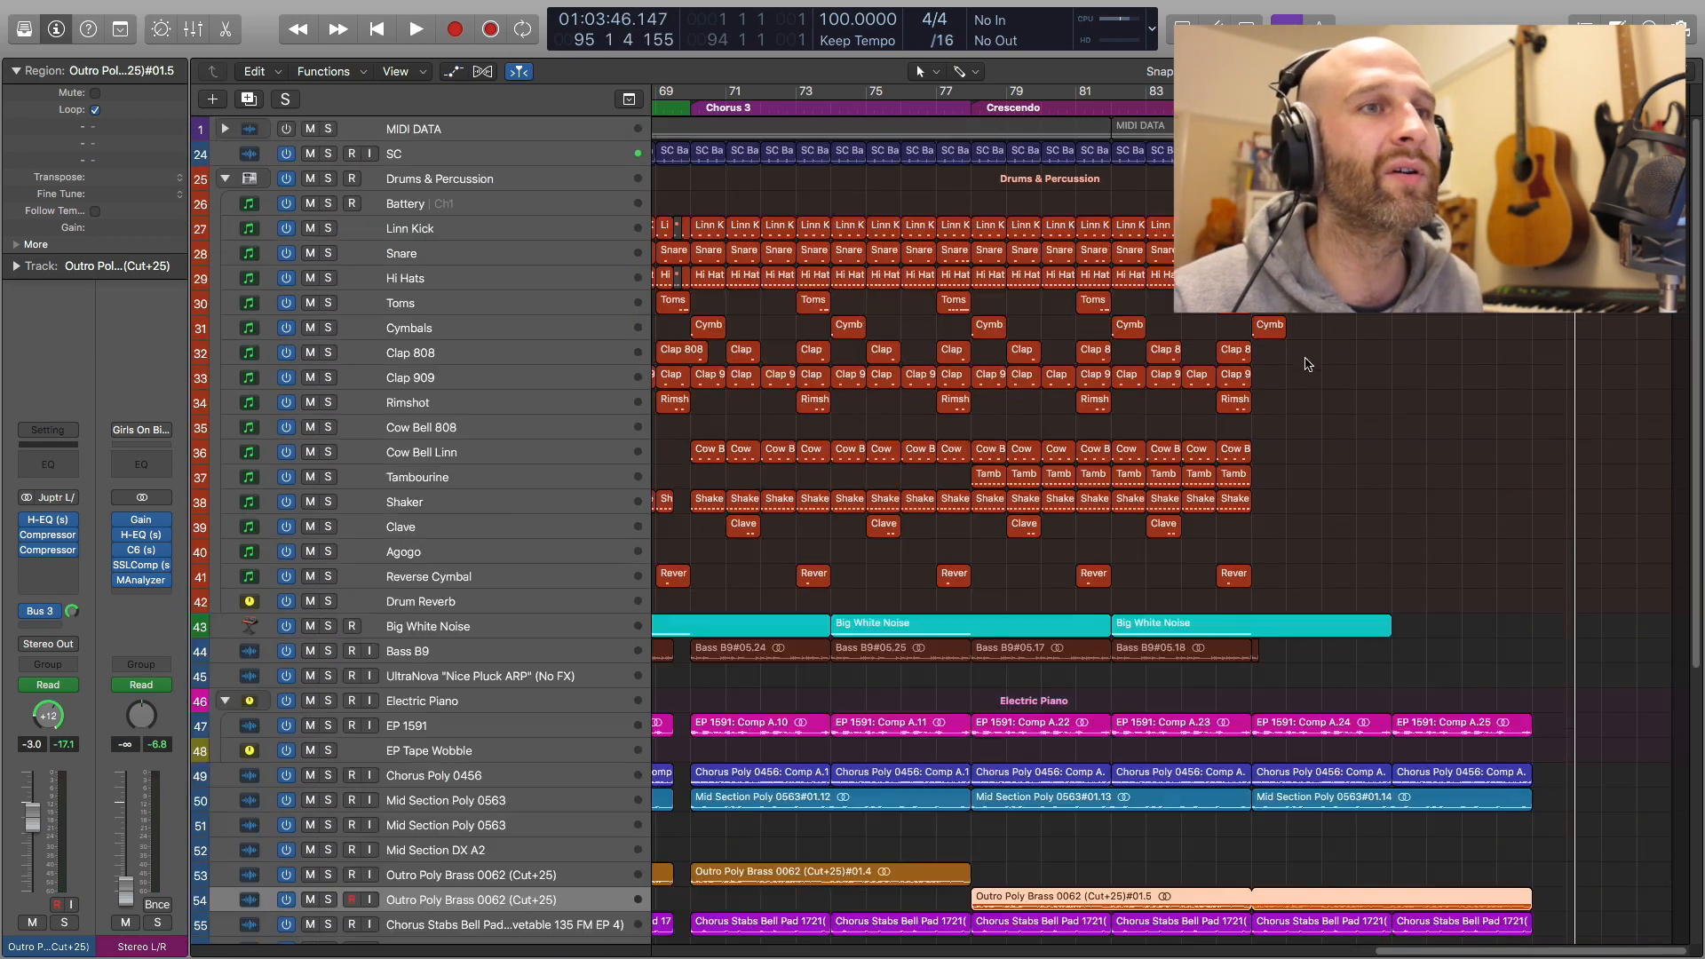
Open the Toms region at bar 85 in the Piano Roll, play its fill and hide the editor's automation lane
double_click(1216, 310)
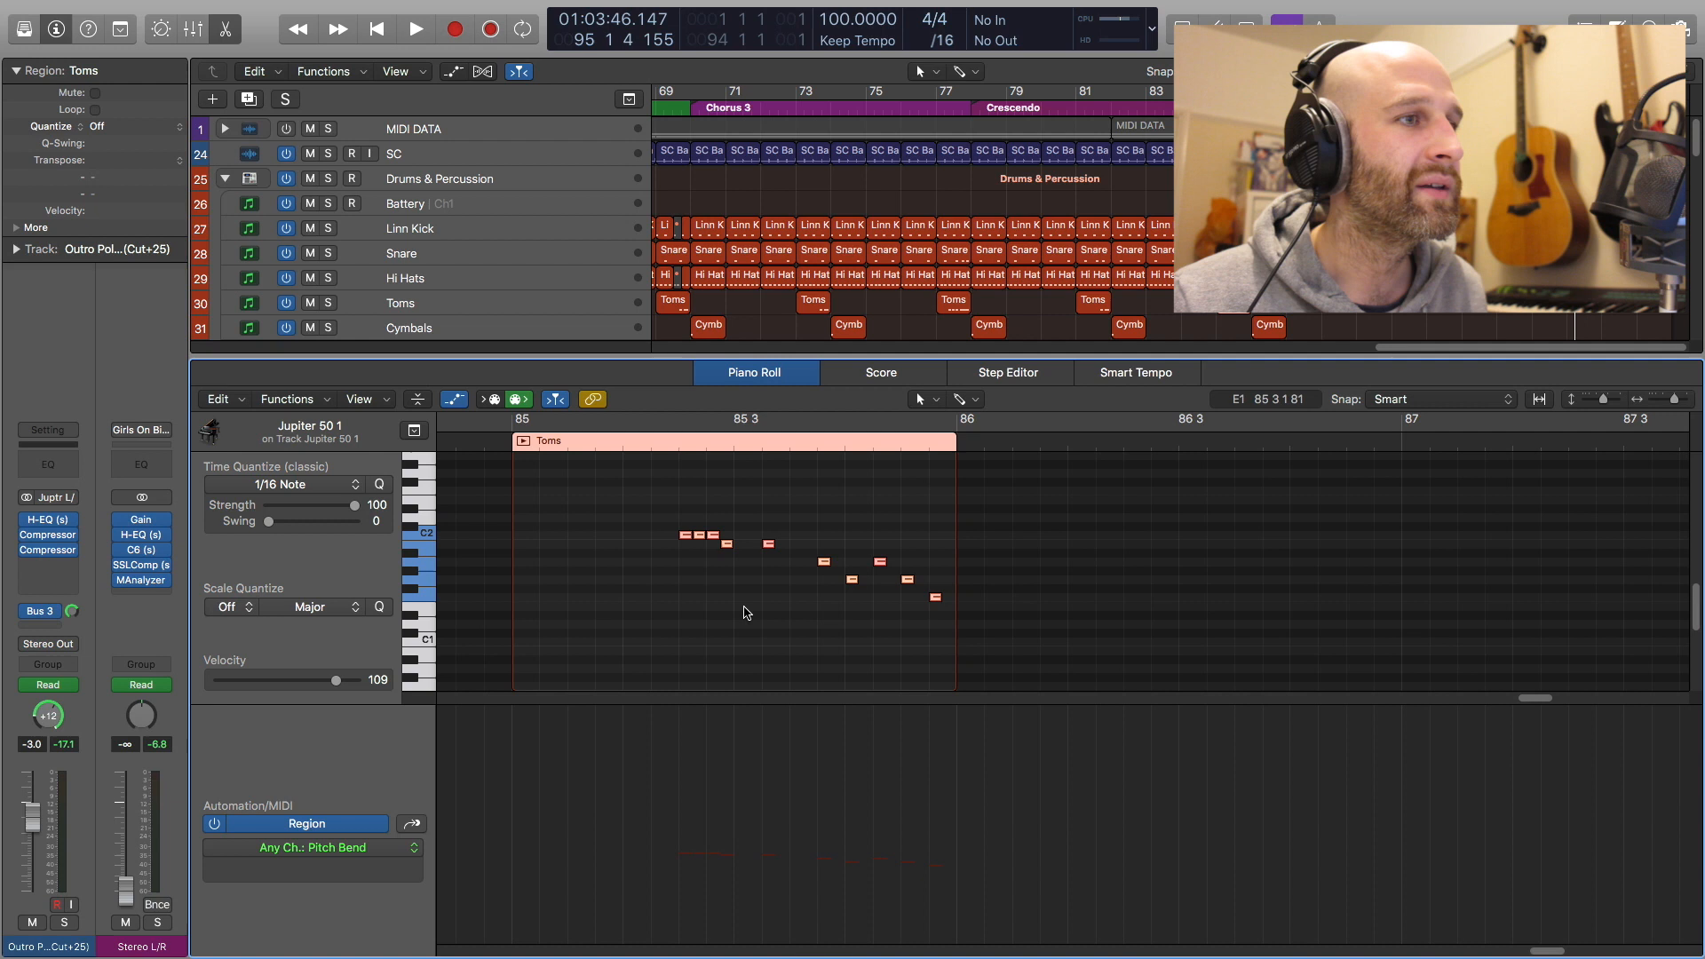
click(619, 450)
key(space)
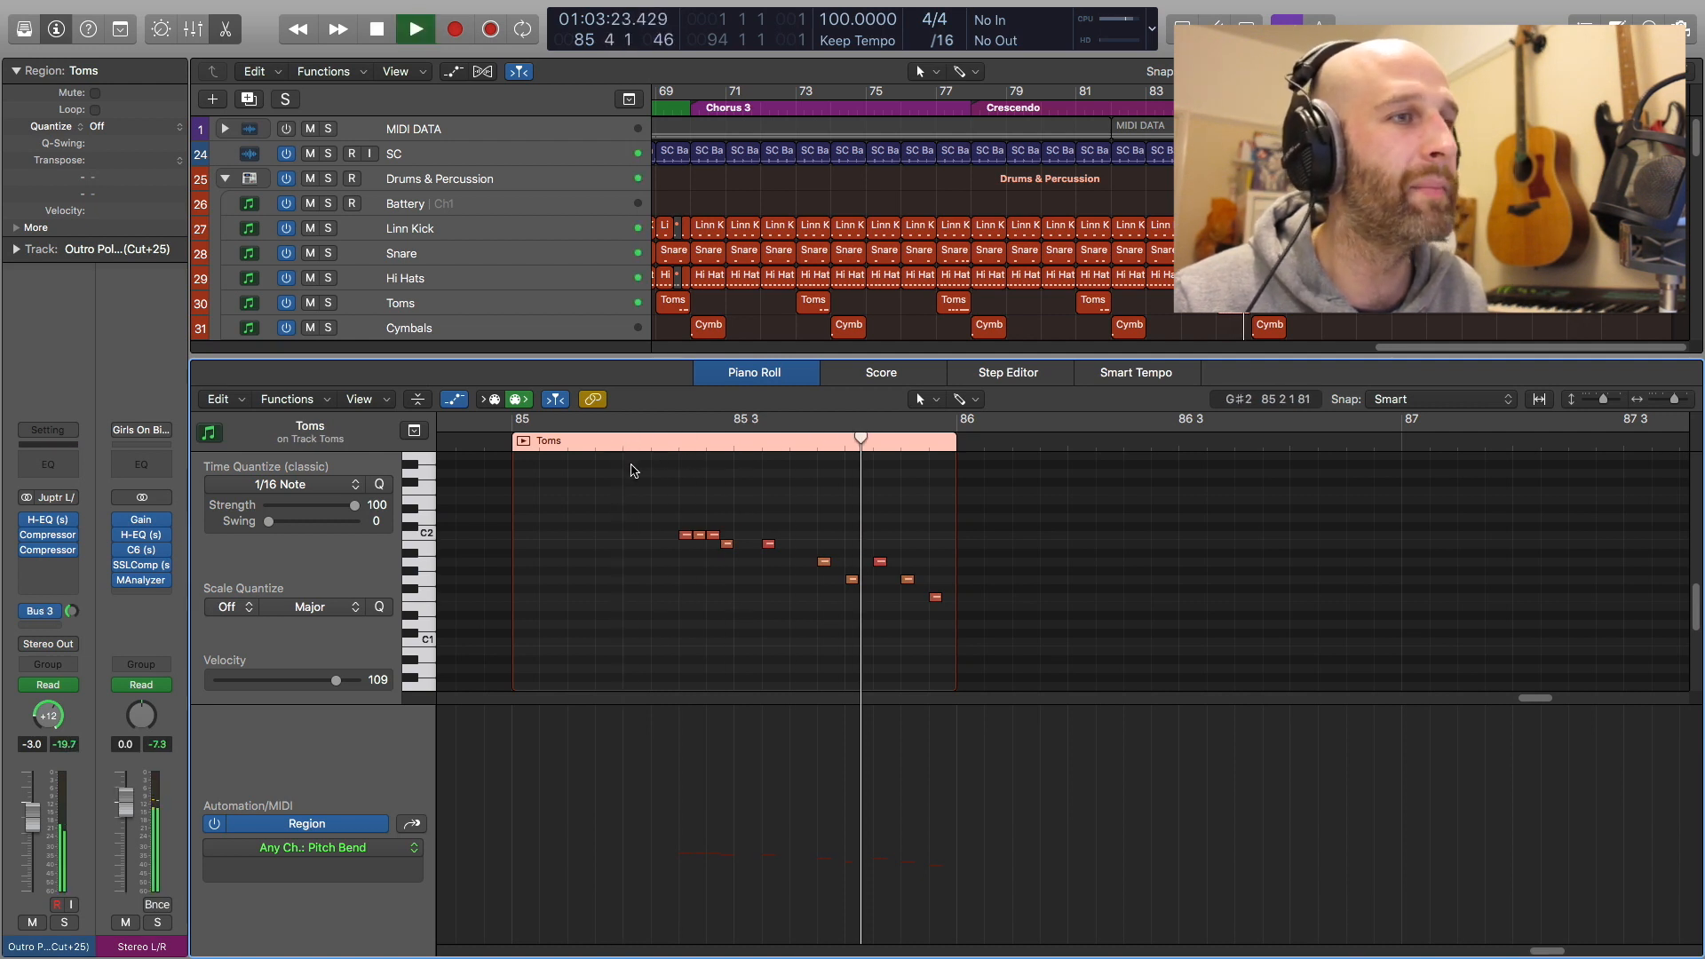
key(space)
drag(676, 485, 972, 664)
key(a)
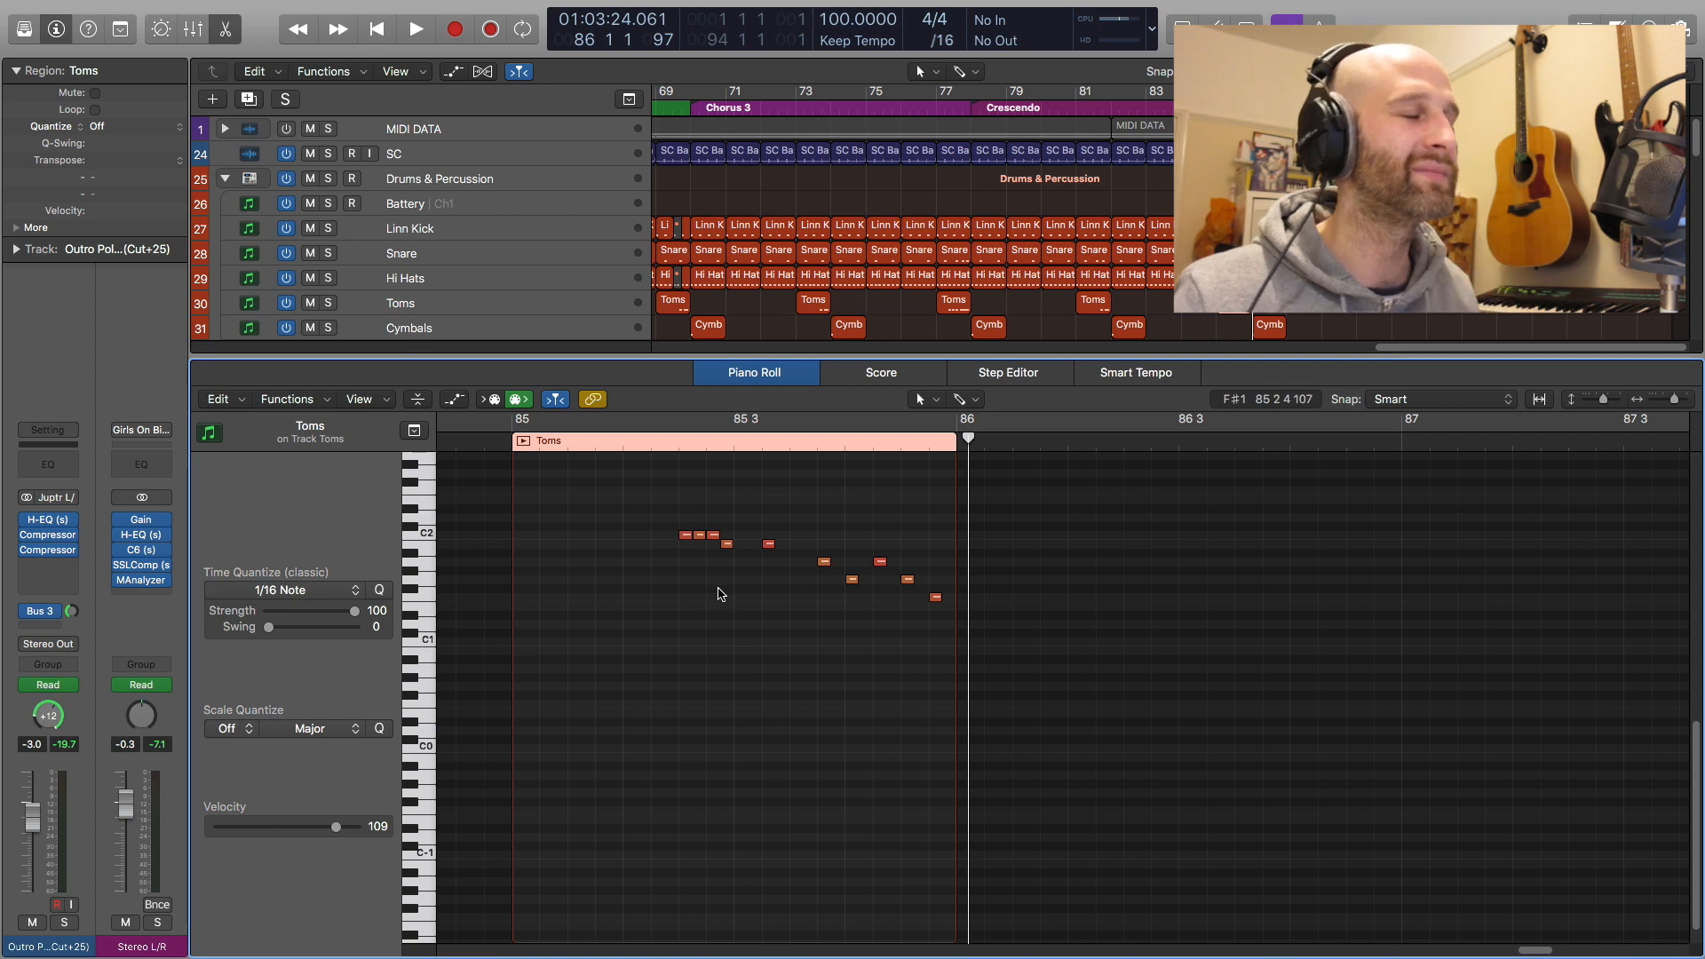
Replay the toms fill from beat 2 of bar 85, then close the Piano Roll and stop playback
scroll(724, 593, left, 3)
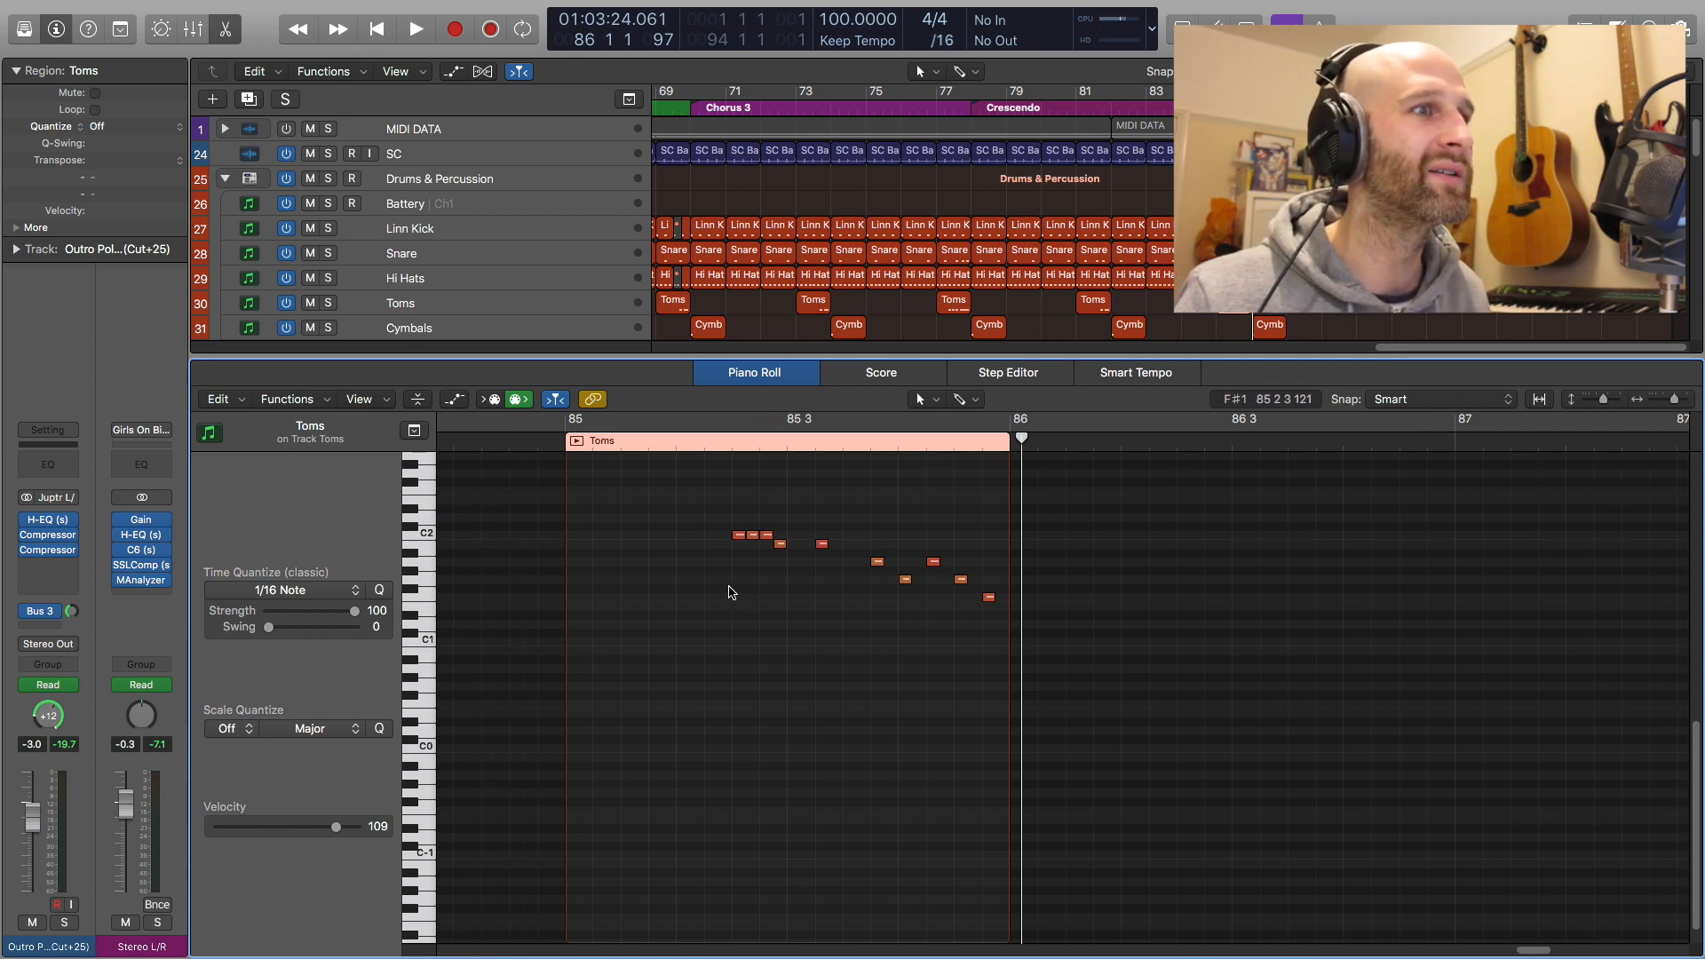
click(676, 441)
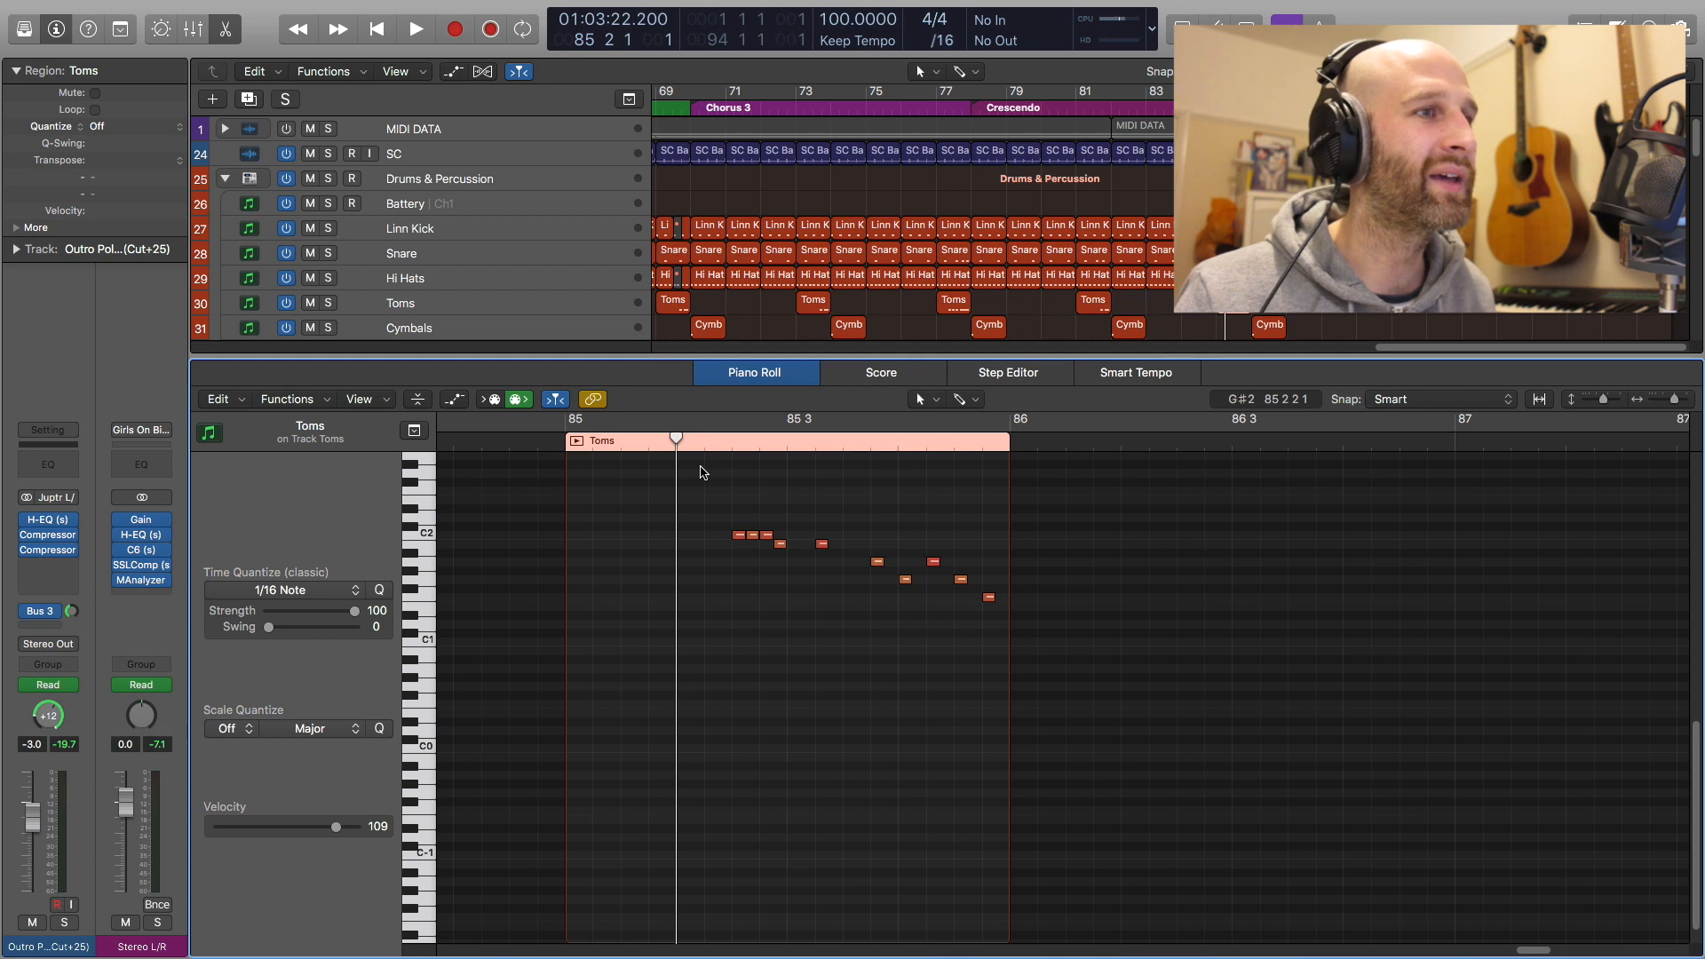
key(space)
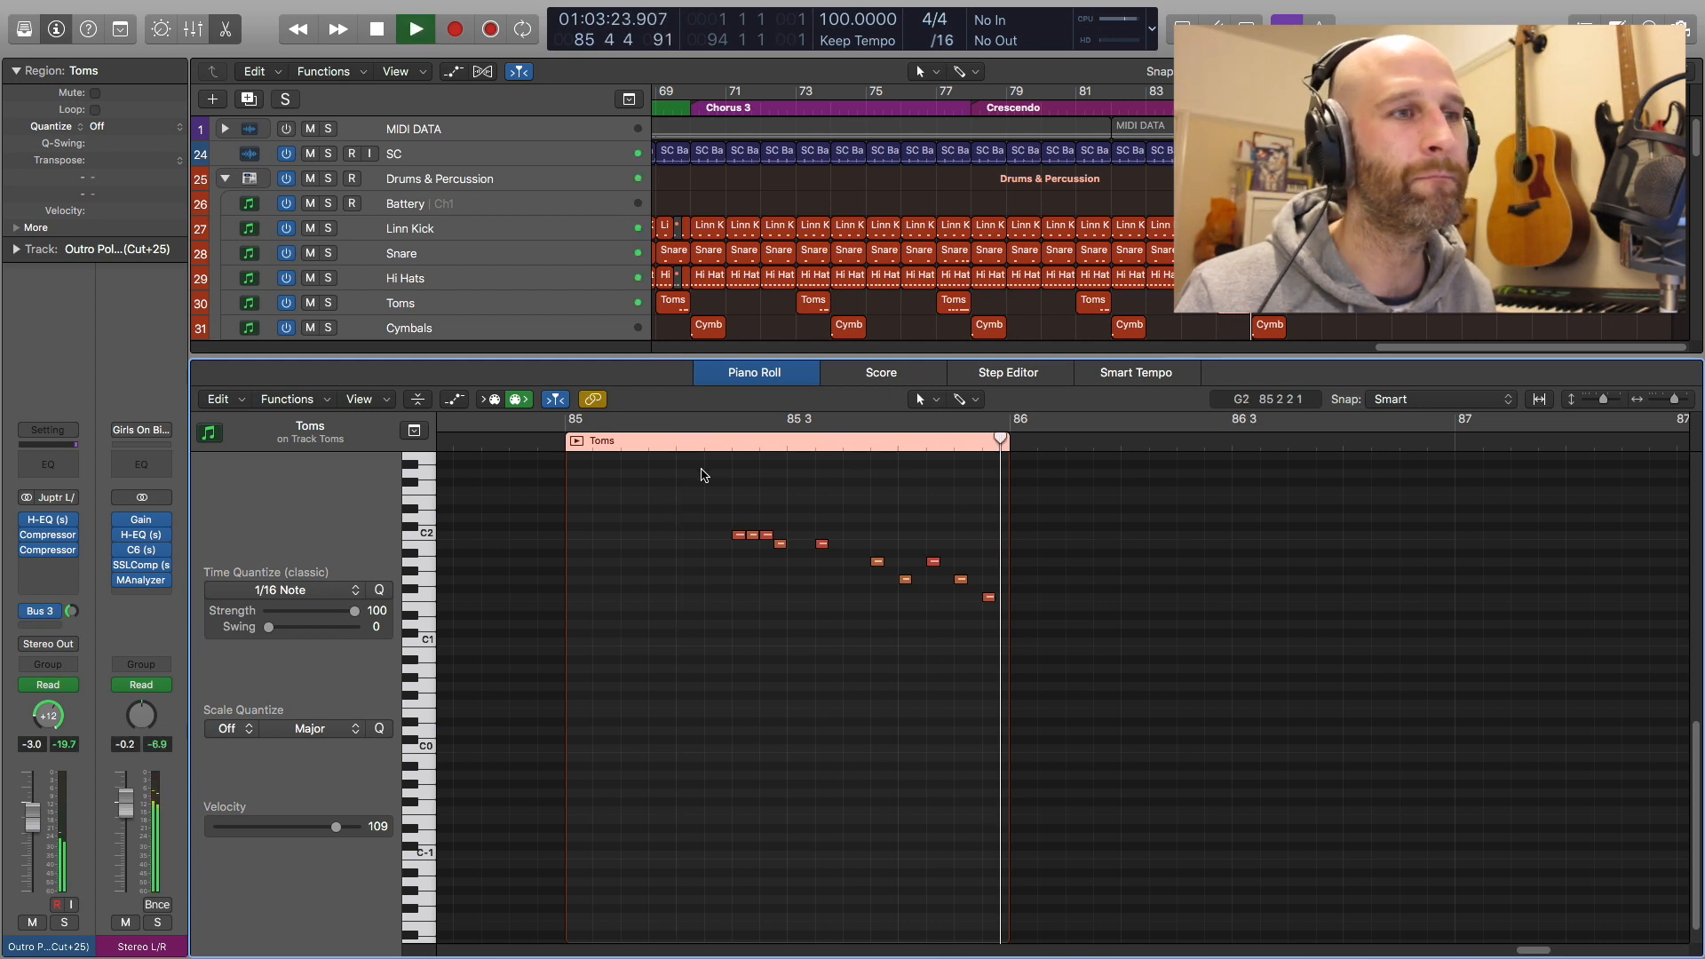
key(p)
key(space)
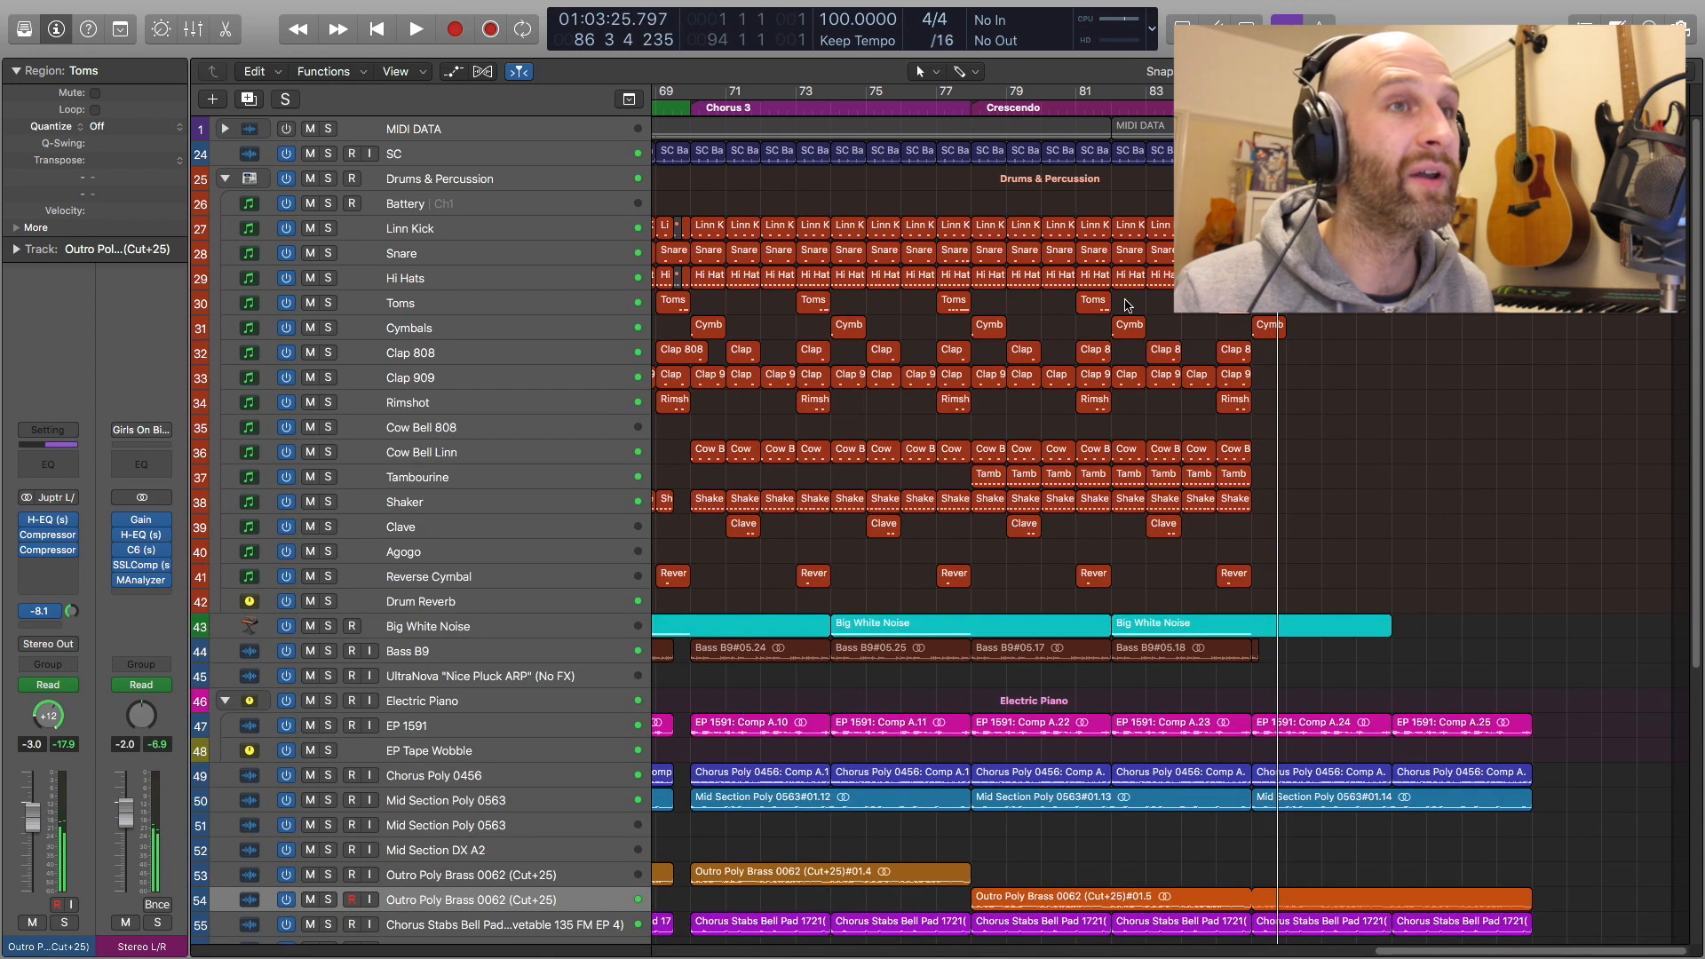
Select the drum and percussion regions from bar 71 to the end and open them together in the Piano Roll with no notes selected
drag(1351, 210, 751, 527)
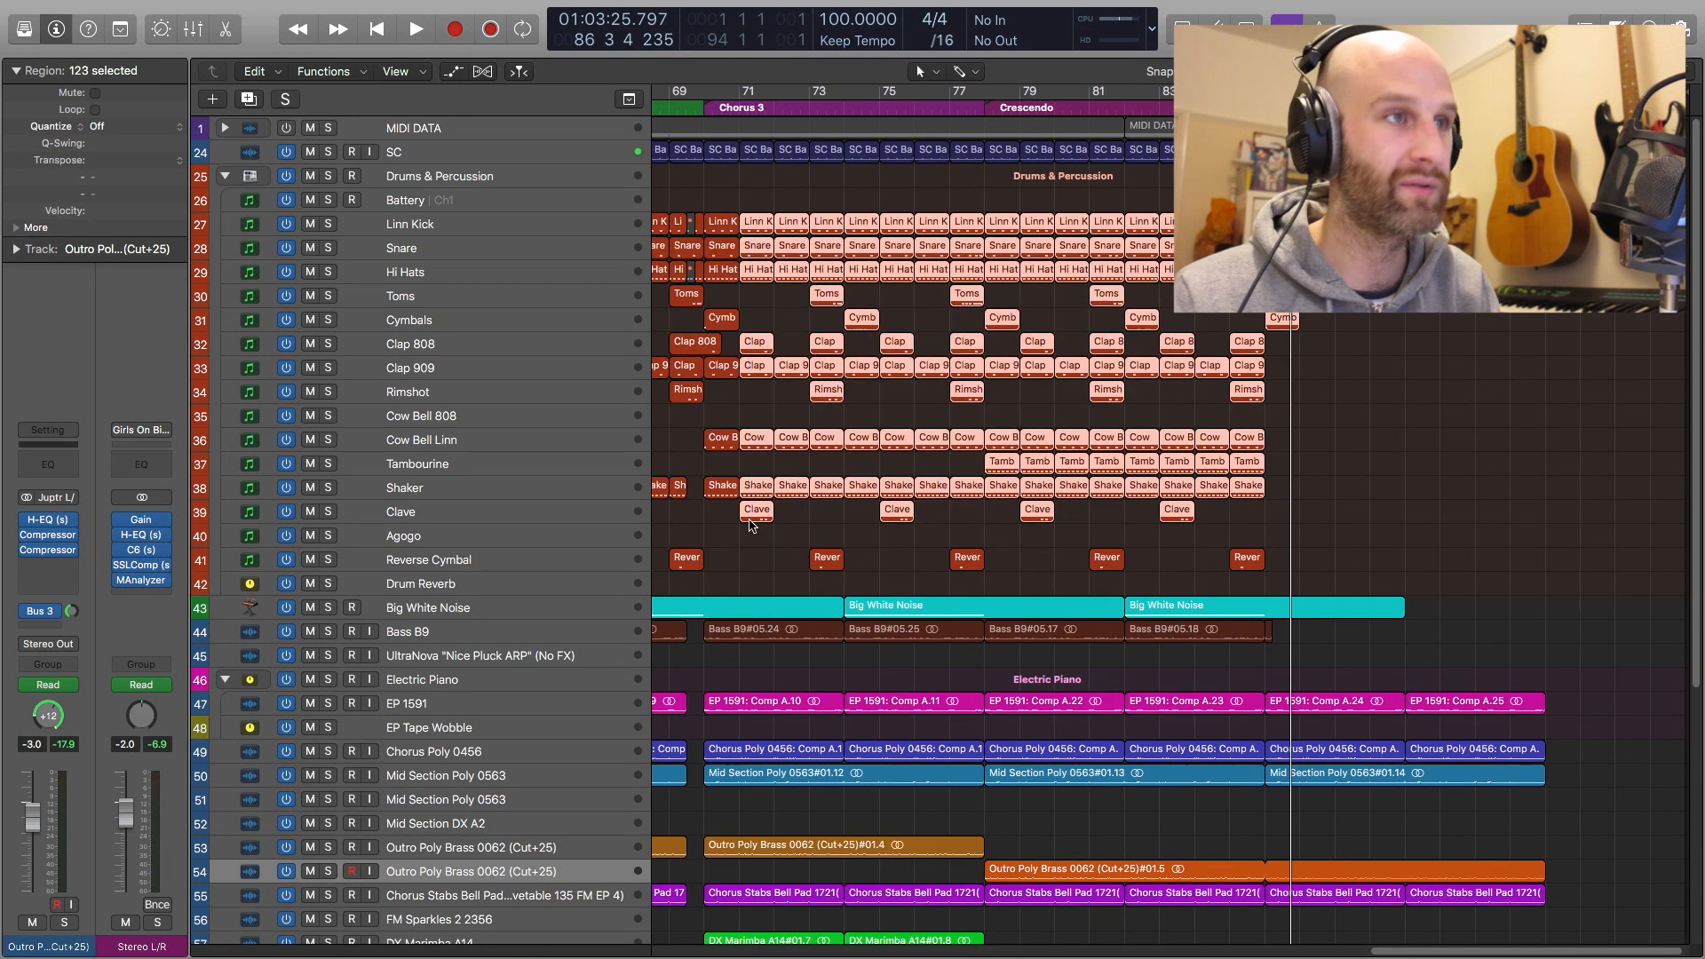
key(p)
scroll(864, 620, down, 1)
scroll(863, 620, down, 5)
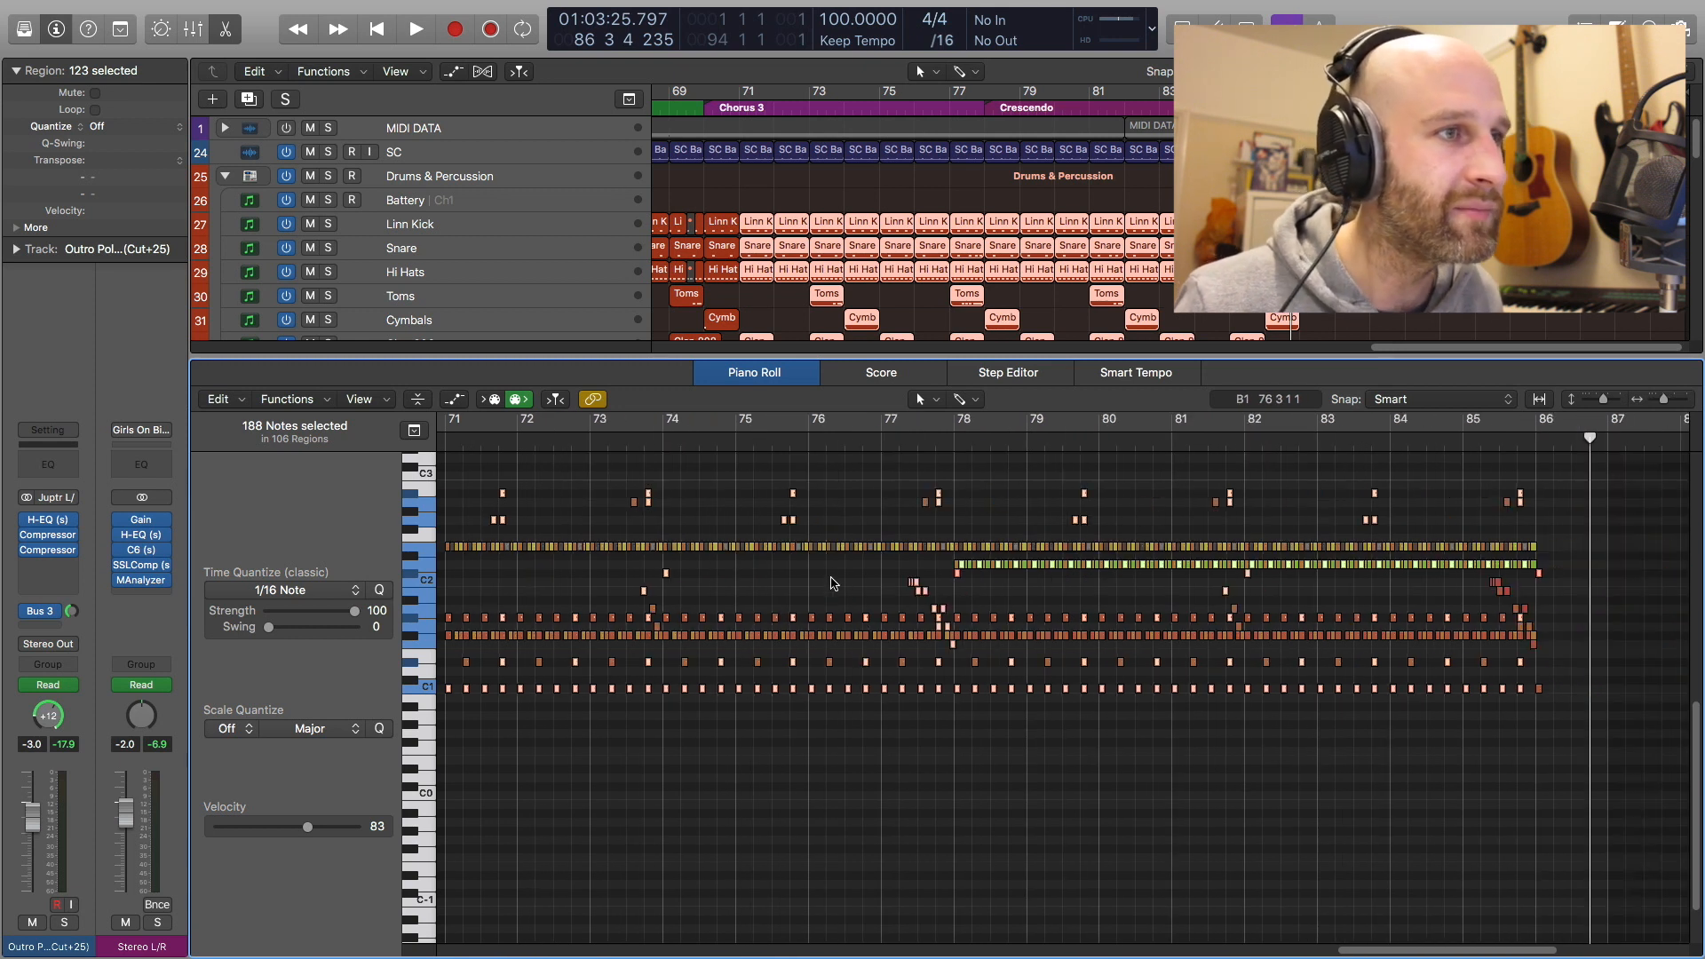
click(840, 587)
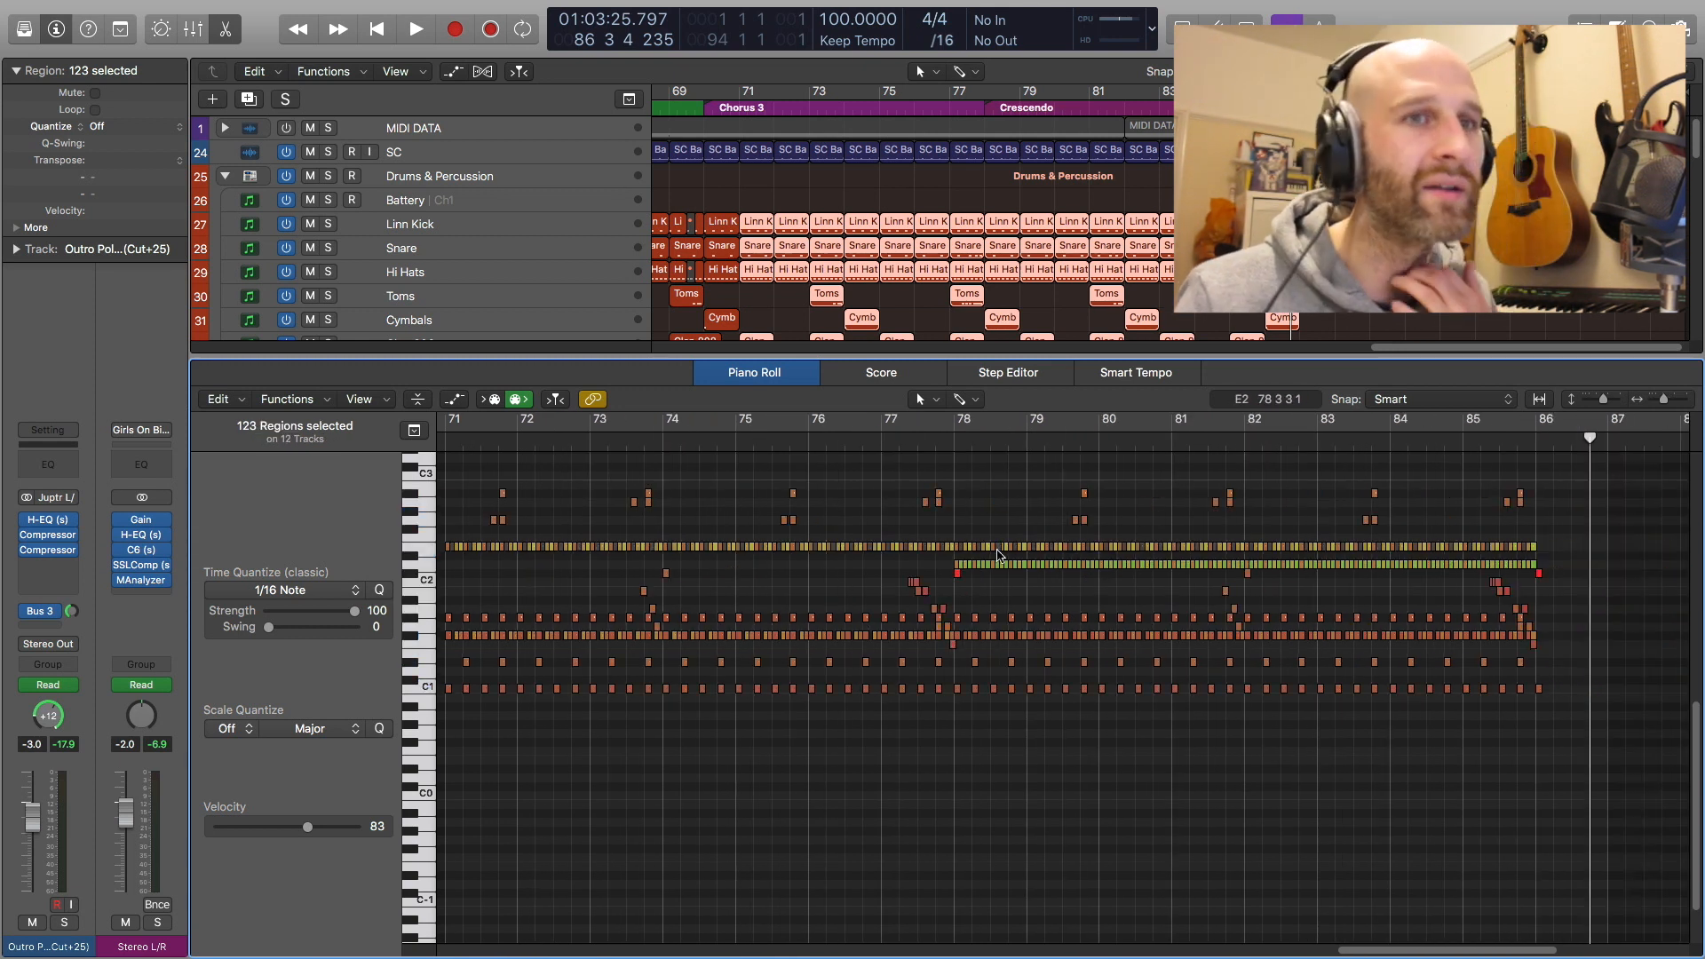
Play the combined drum pattern from bar 71, then replay it from the middle of bar 77 into the Crescendo
scroll(1001, 558, left, 5)
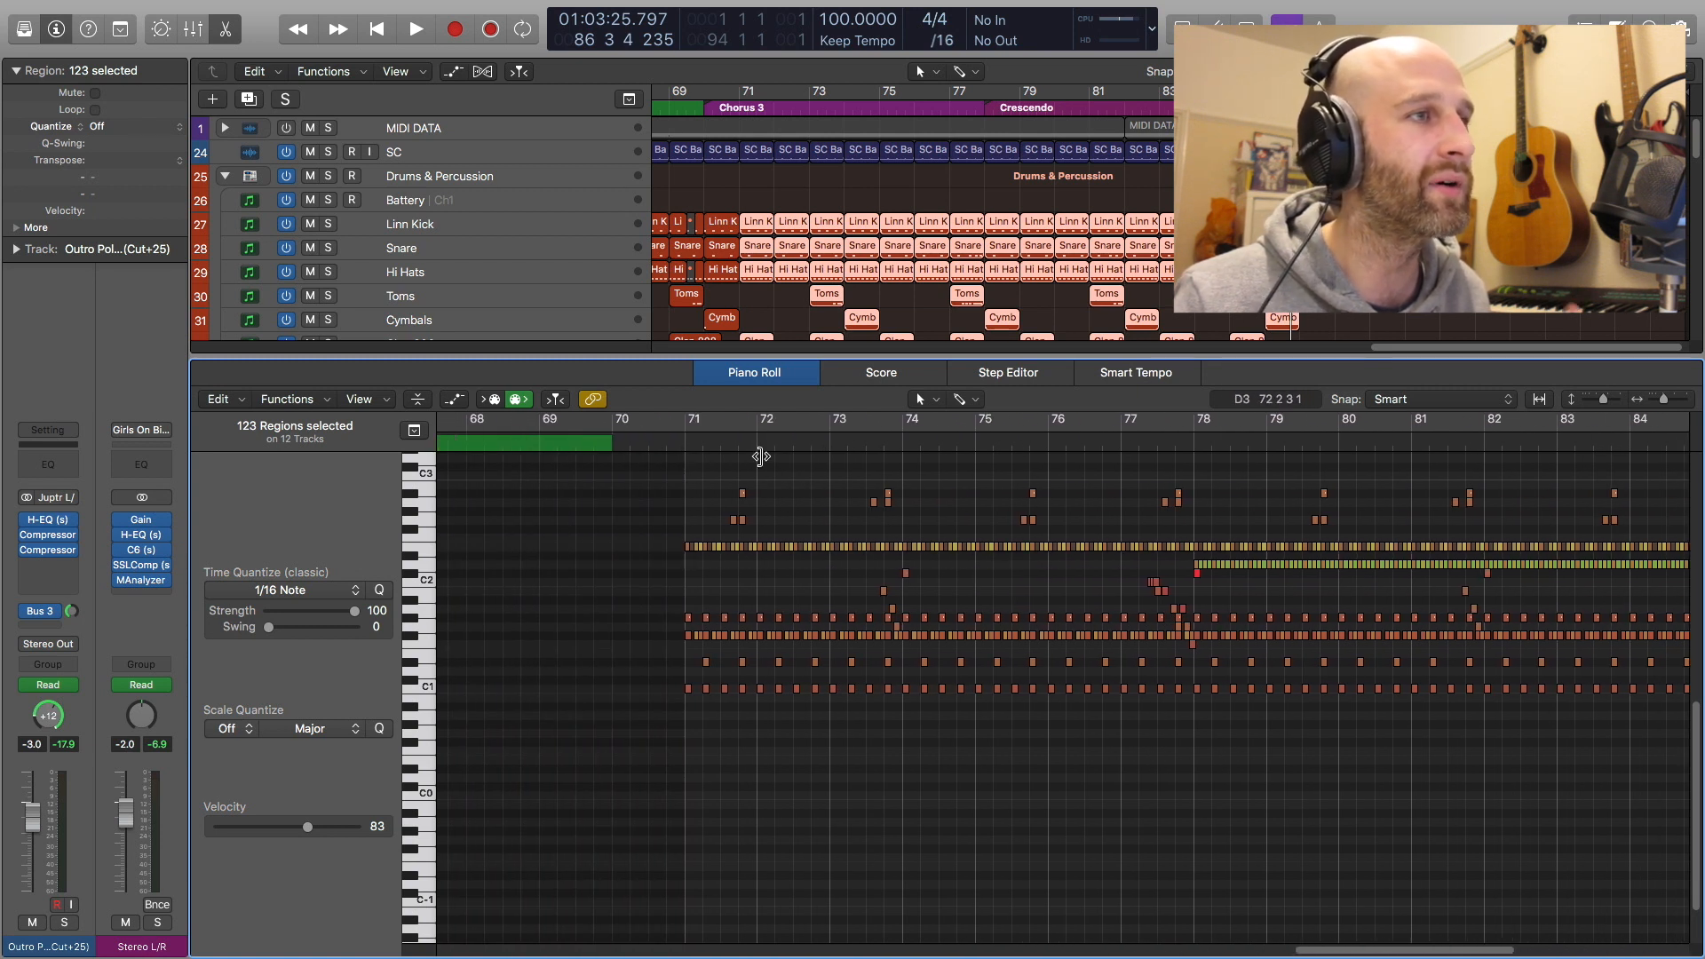
click(685, 438)
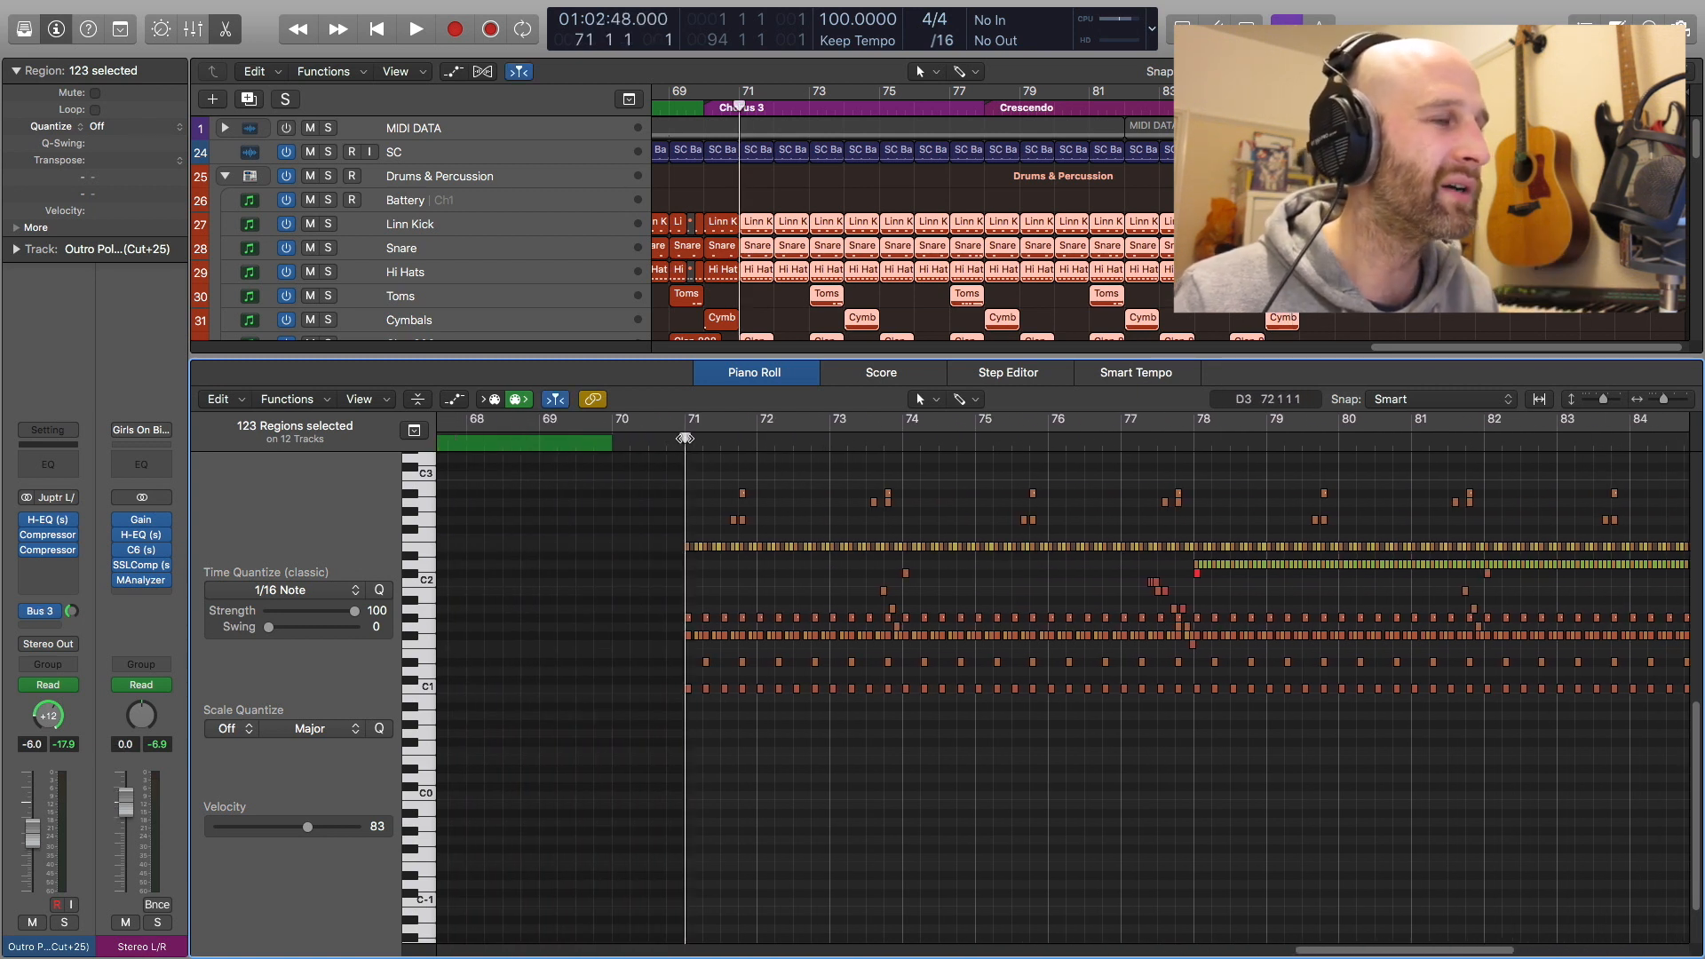
key(space)
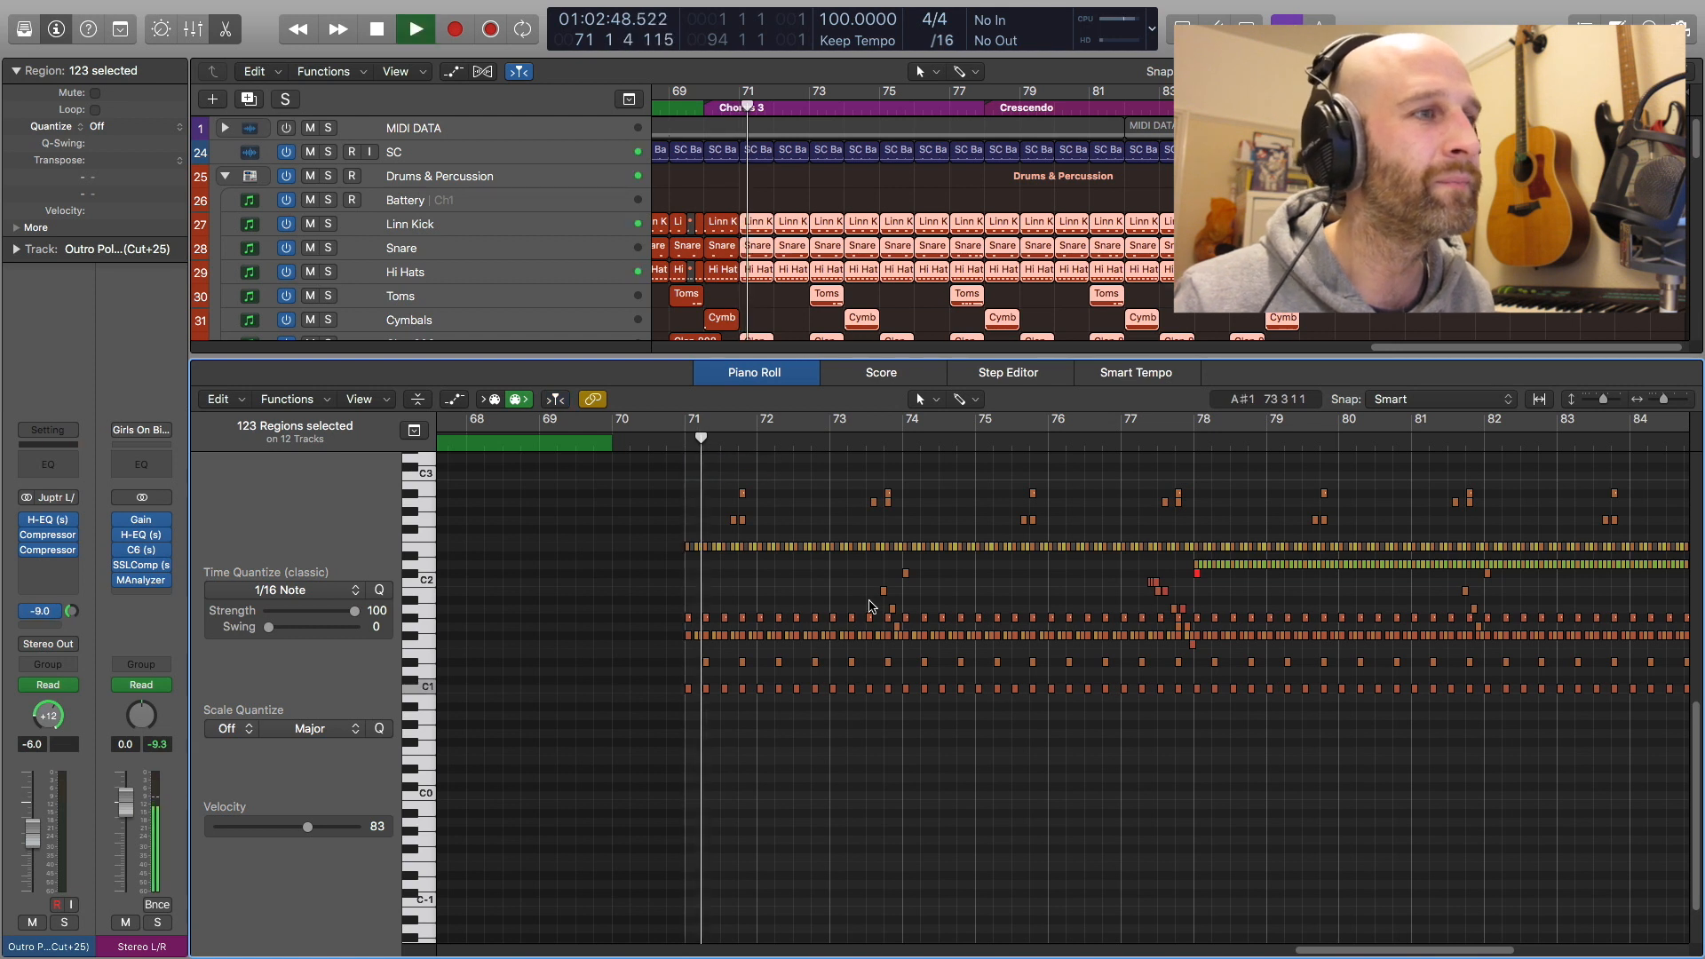
key(space)
click(1159, 440)
key(space)
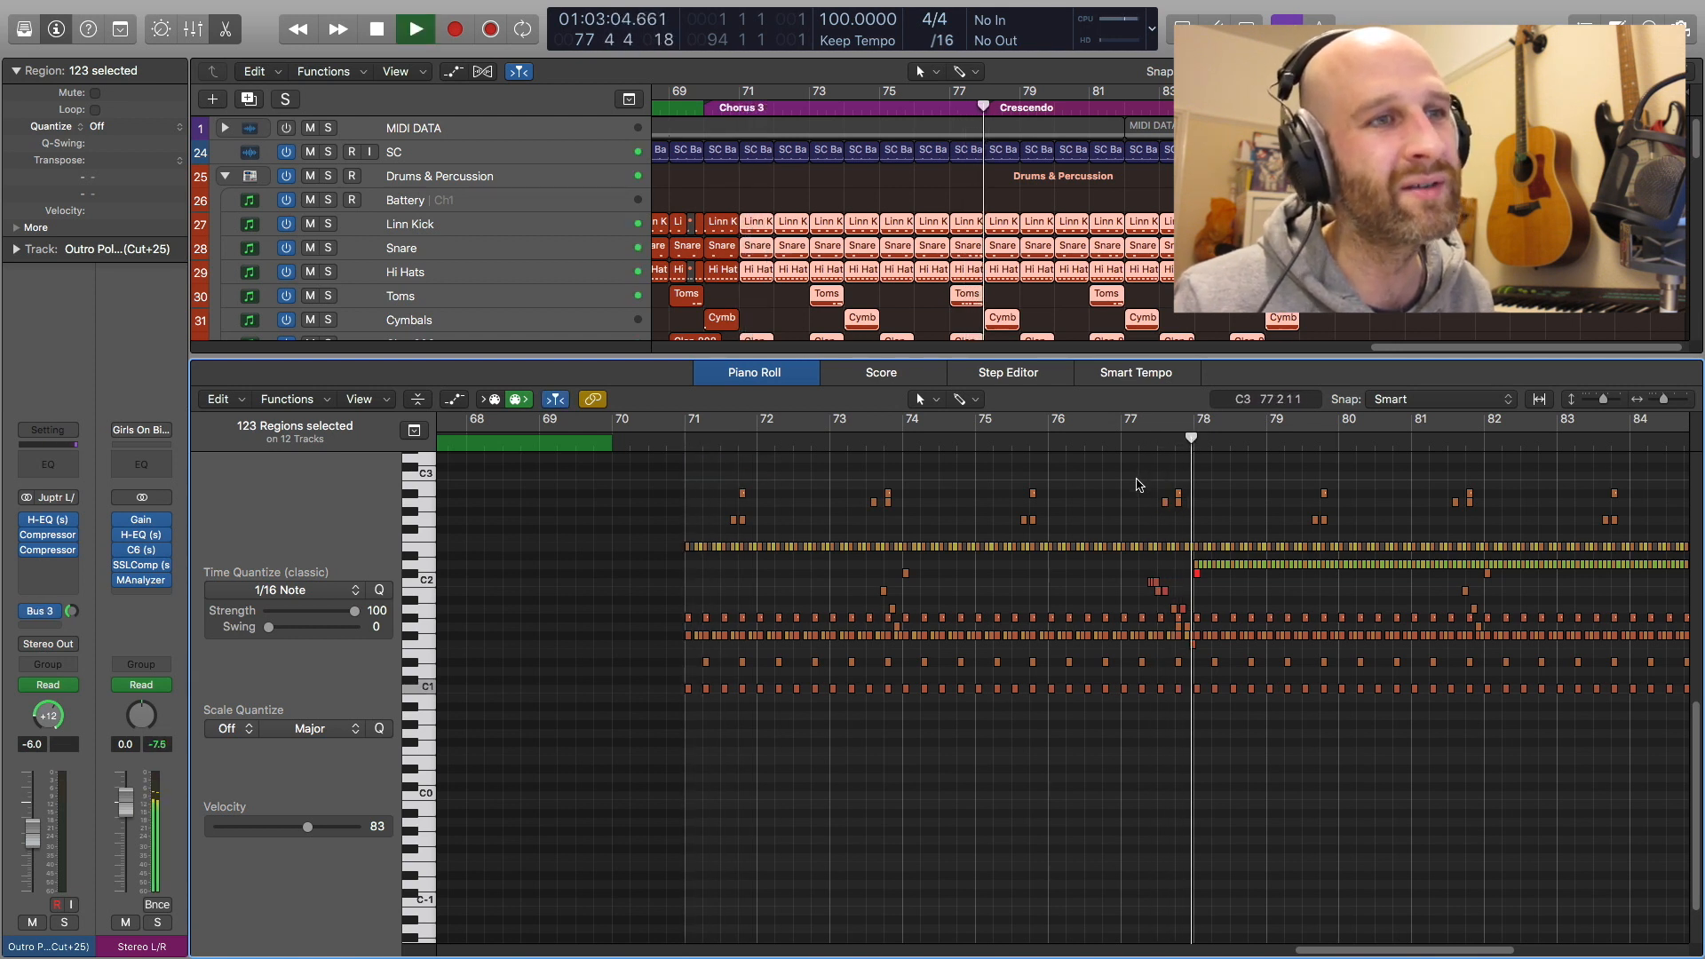
key(space)
Select the Cymbals note at bar 78 and play the drum pattern from that selection
click(1198, 578)
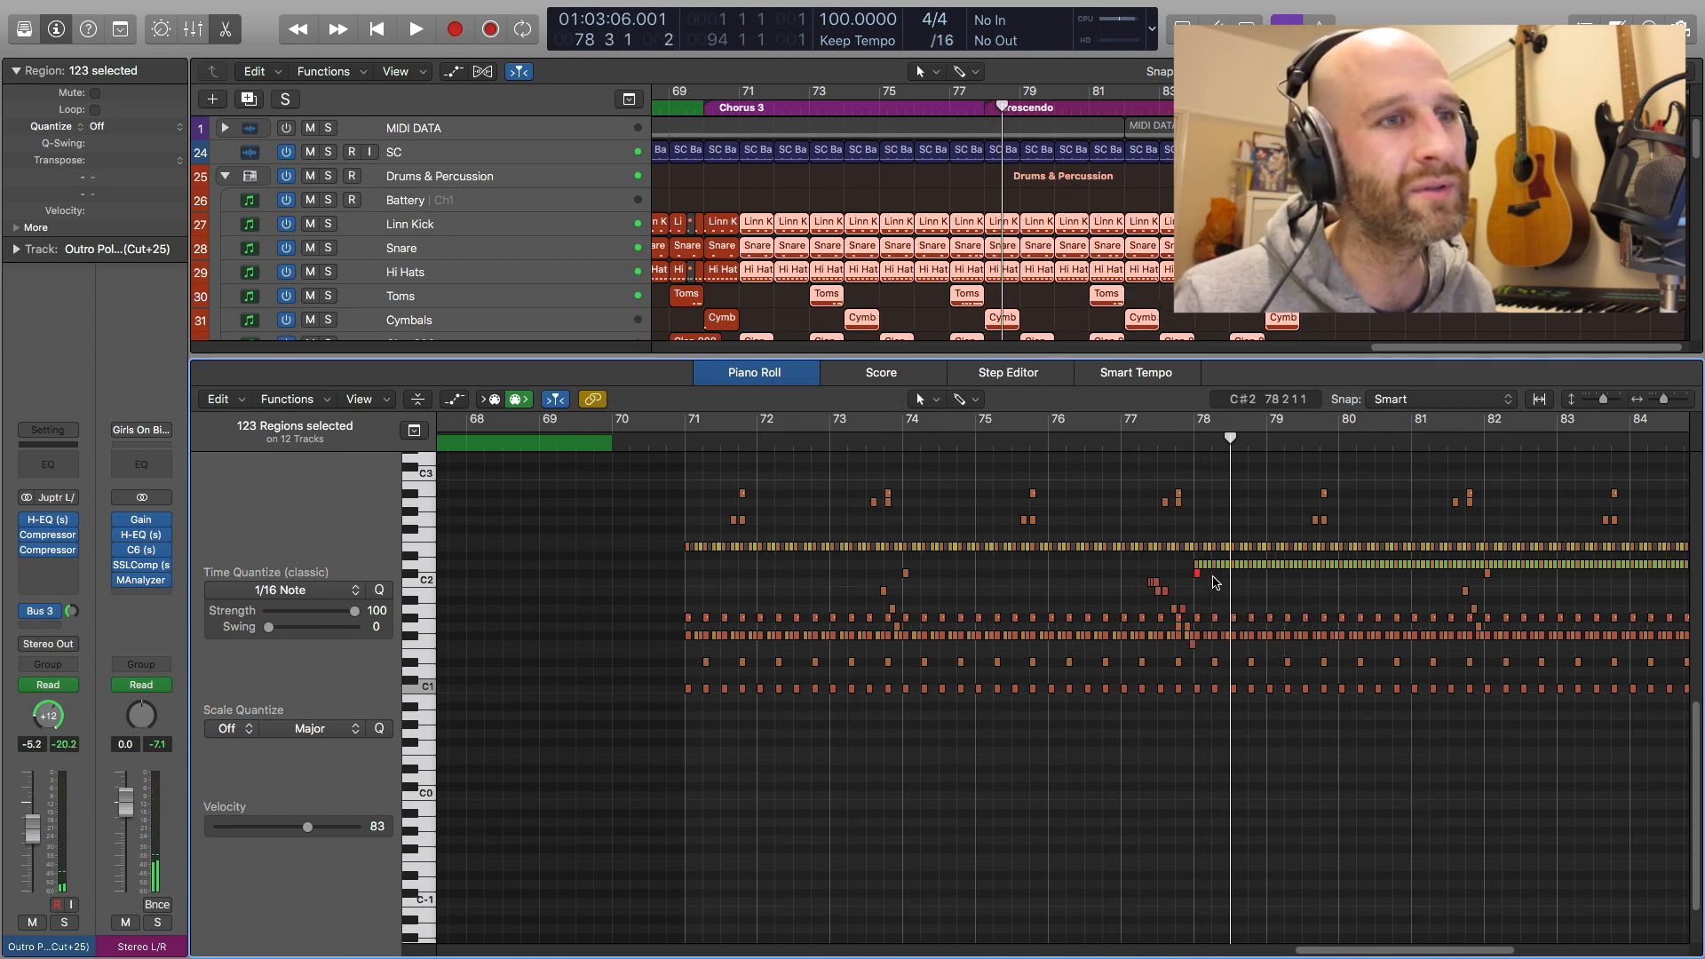
drag(1200, 577, 1206, 586)
key(shift+space)
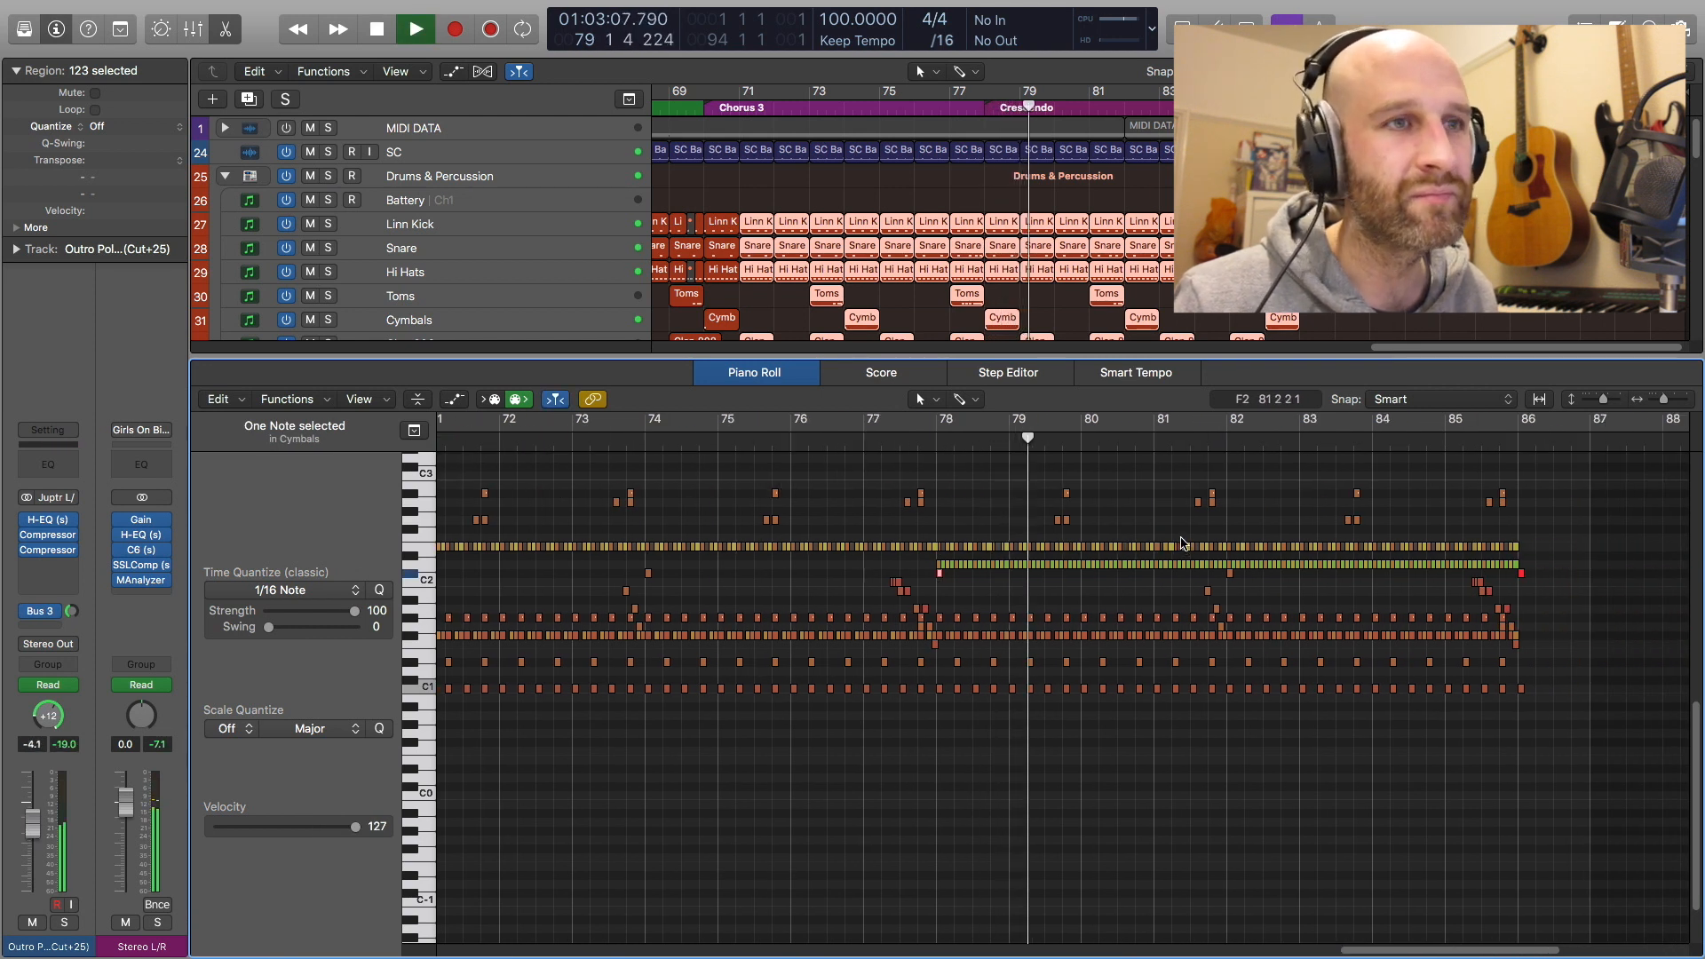
Stop playback, close the Piano Roll and clear the drum region selection
key(space)
key(p)
click(1374, 320)
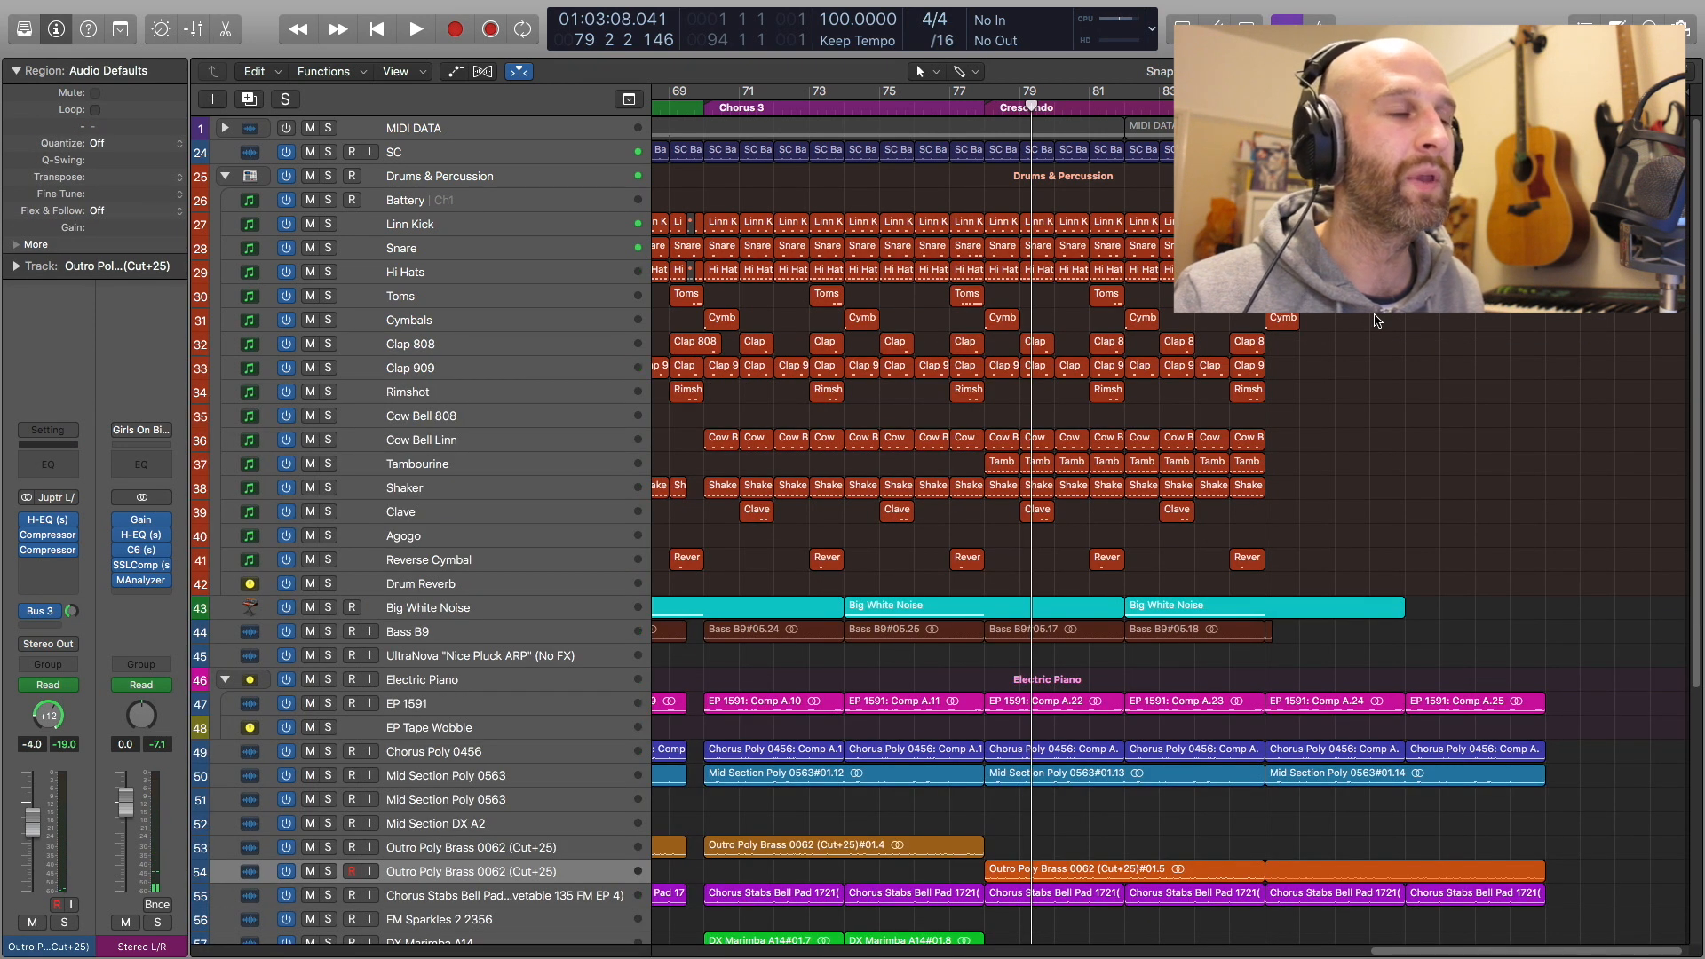
Open the Mixer and look through the inserts, sends and faders of all channel strips
key(x)
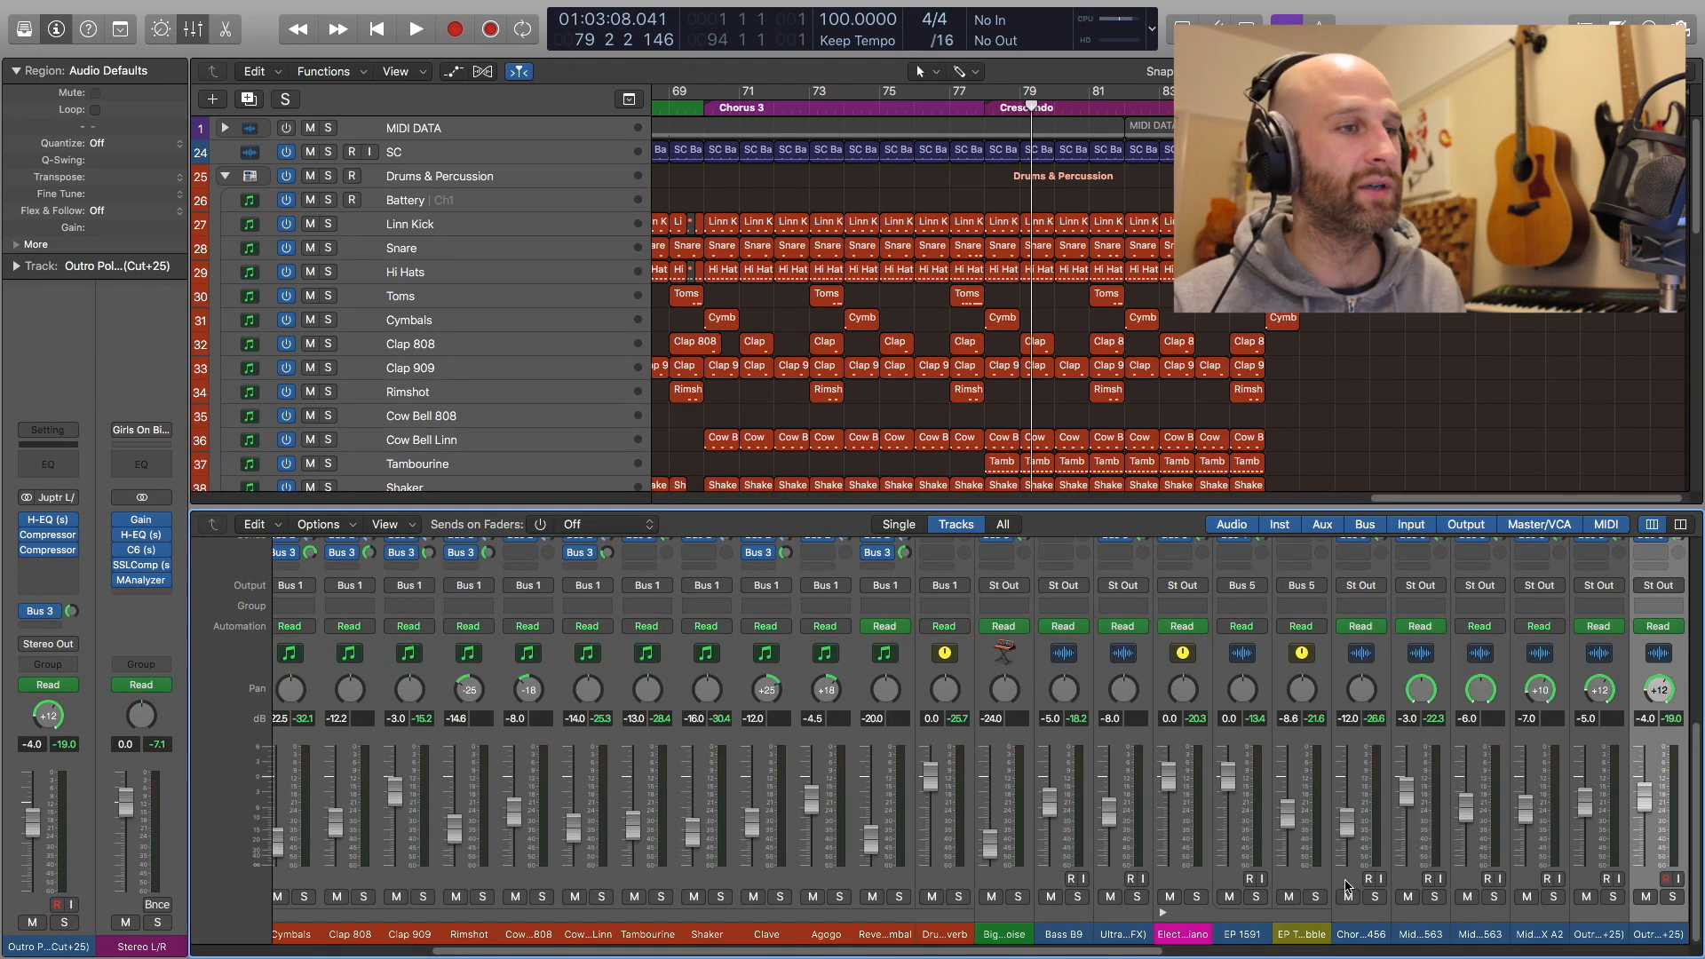
scroll(1039, 782, up, 8)
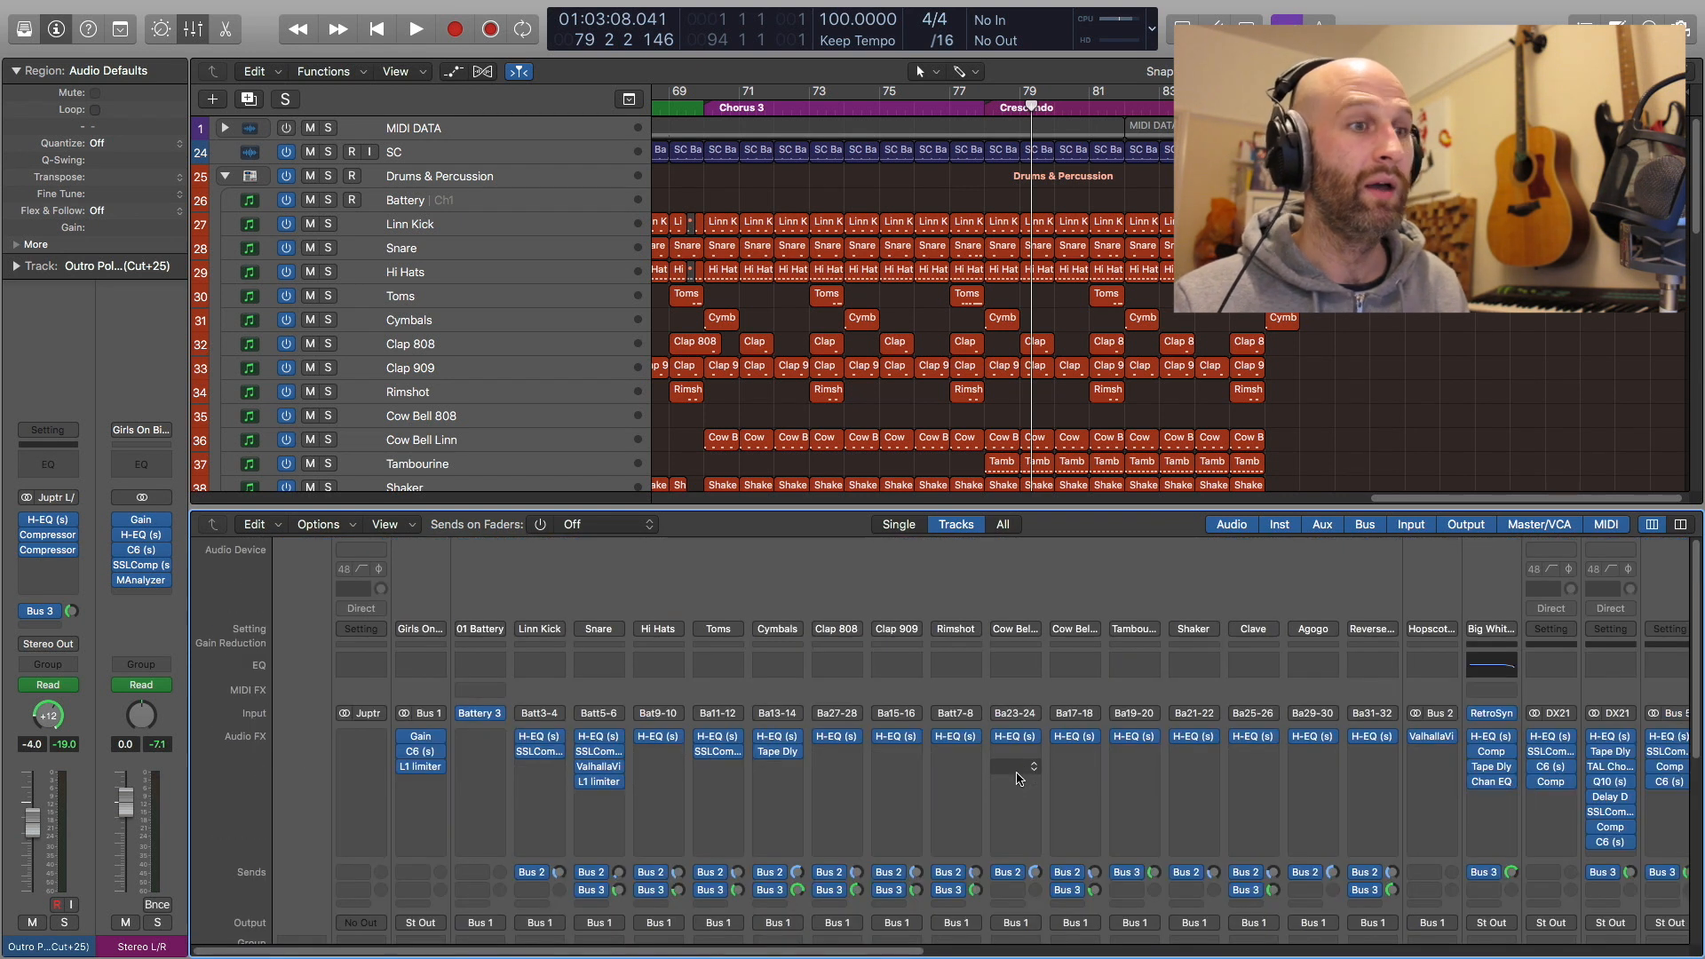
scroll(1019, 773, down, 2)
scroll(1019, 763, right, 10)
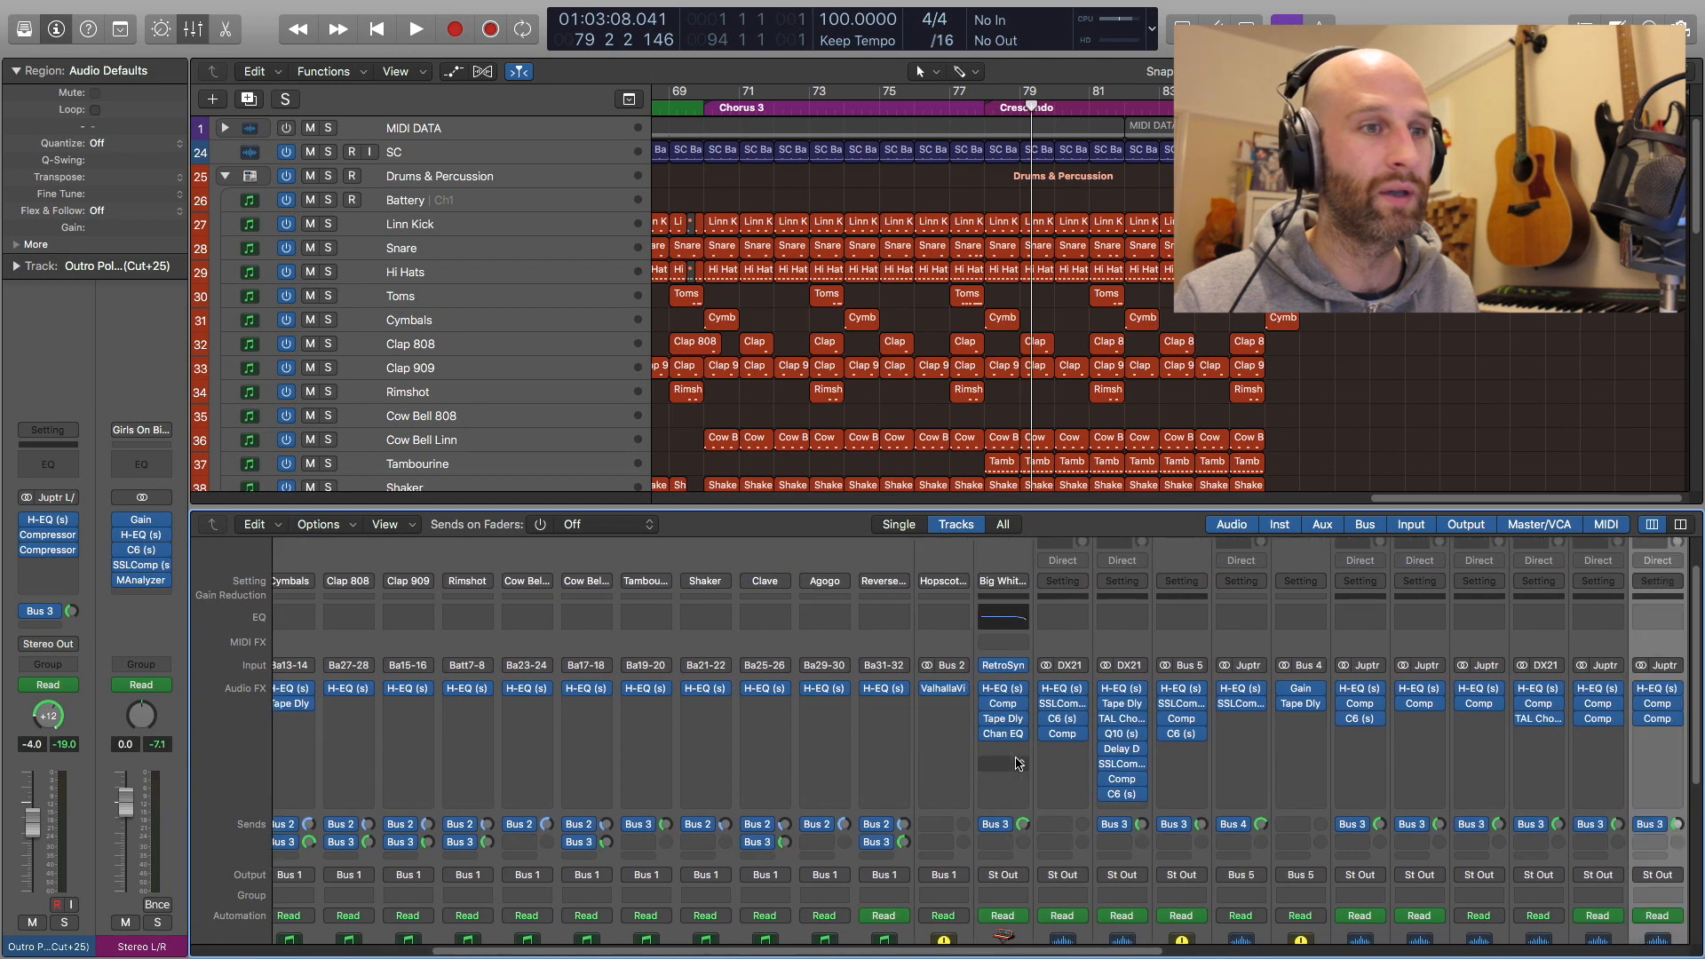
scroll(1018, 764, right, 12)
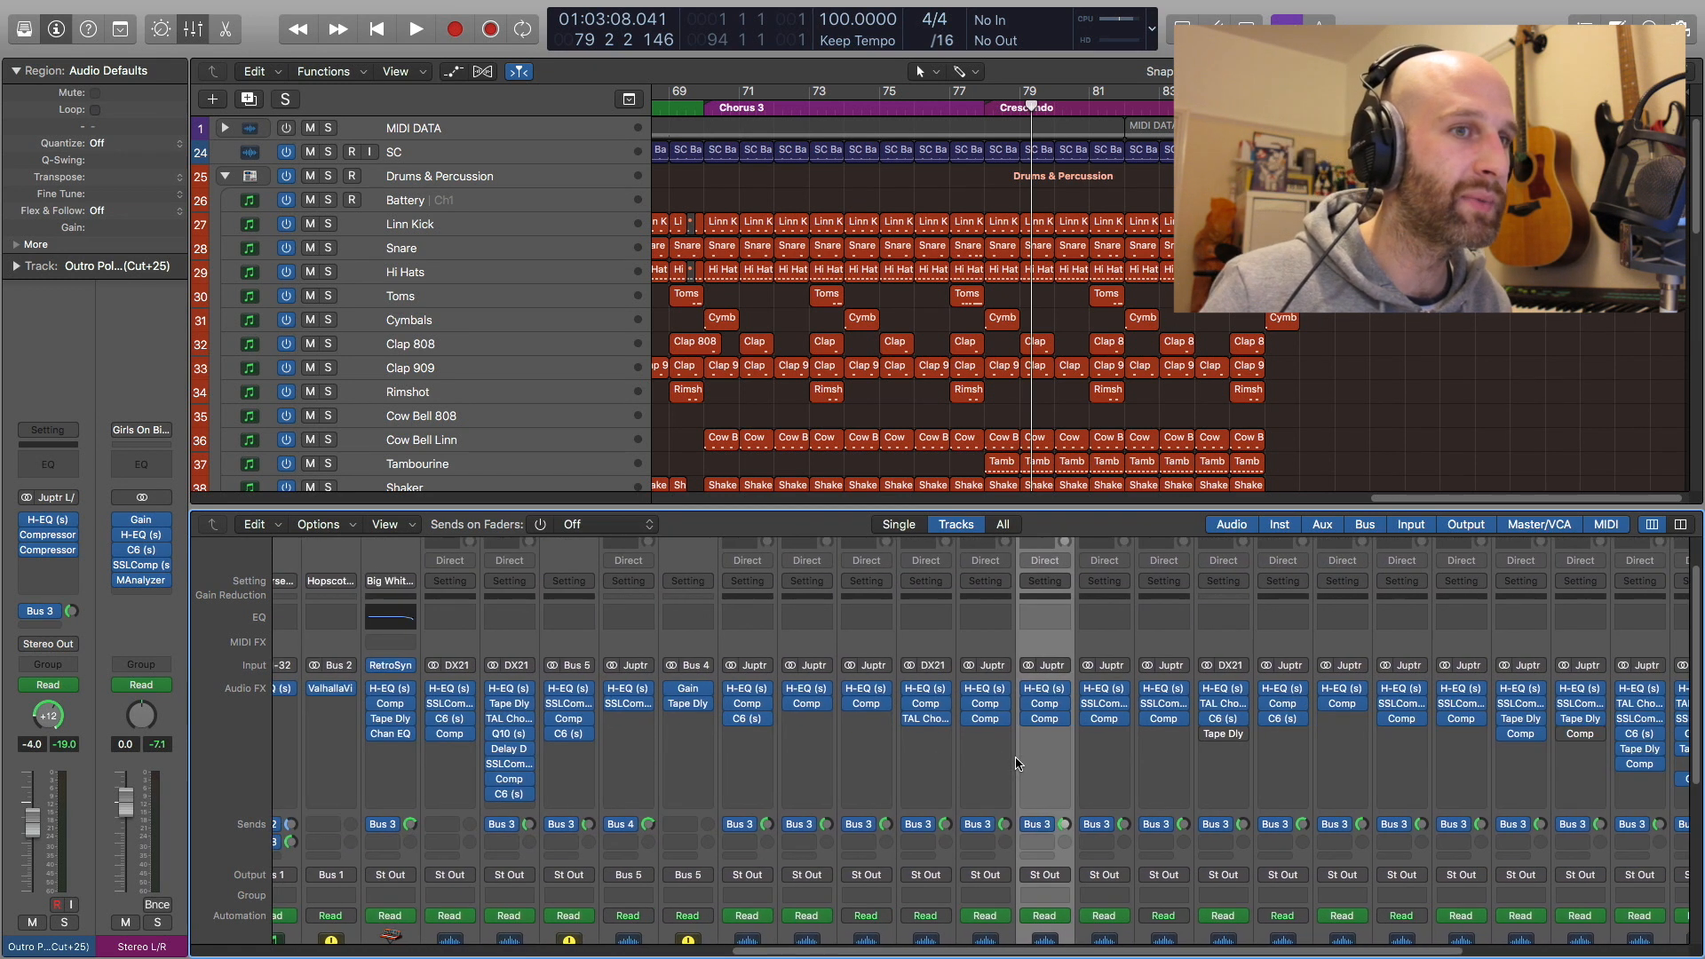
scroll(1019, 764, right, 9)
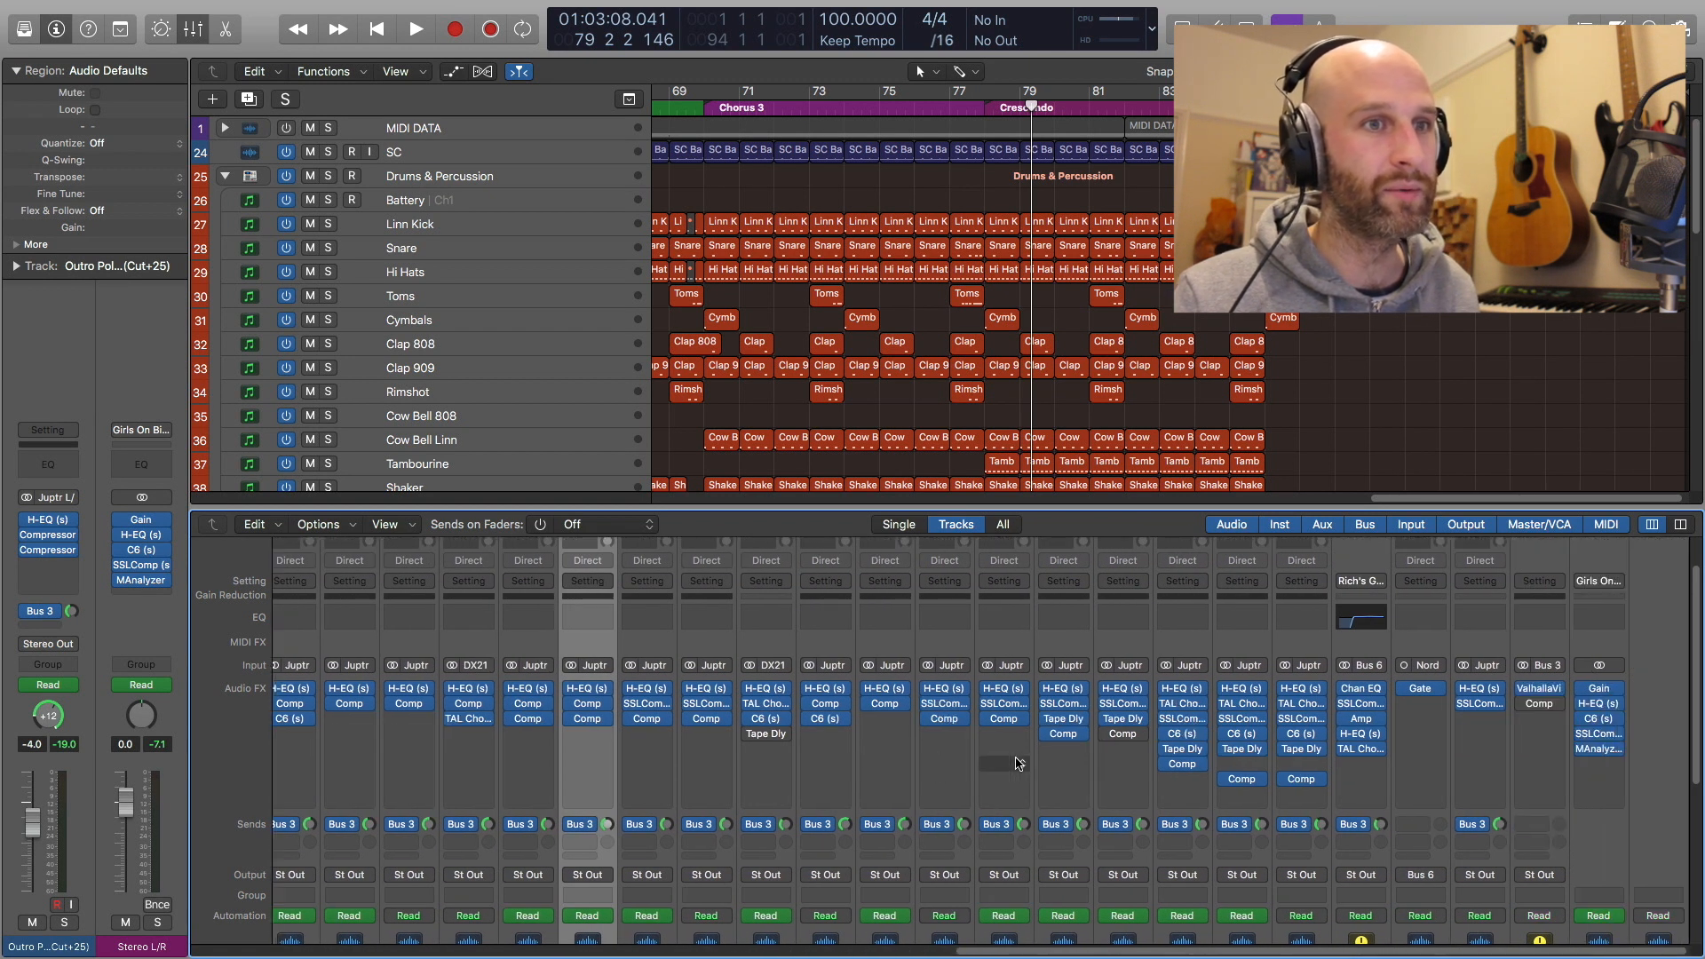
scroll(1019, 763, right, 20)
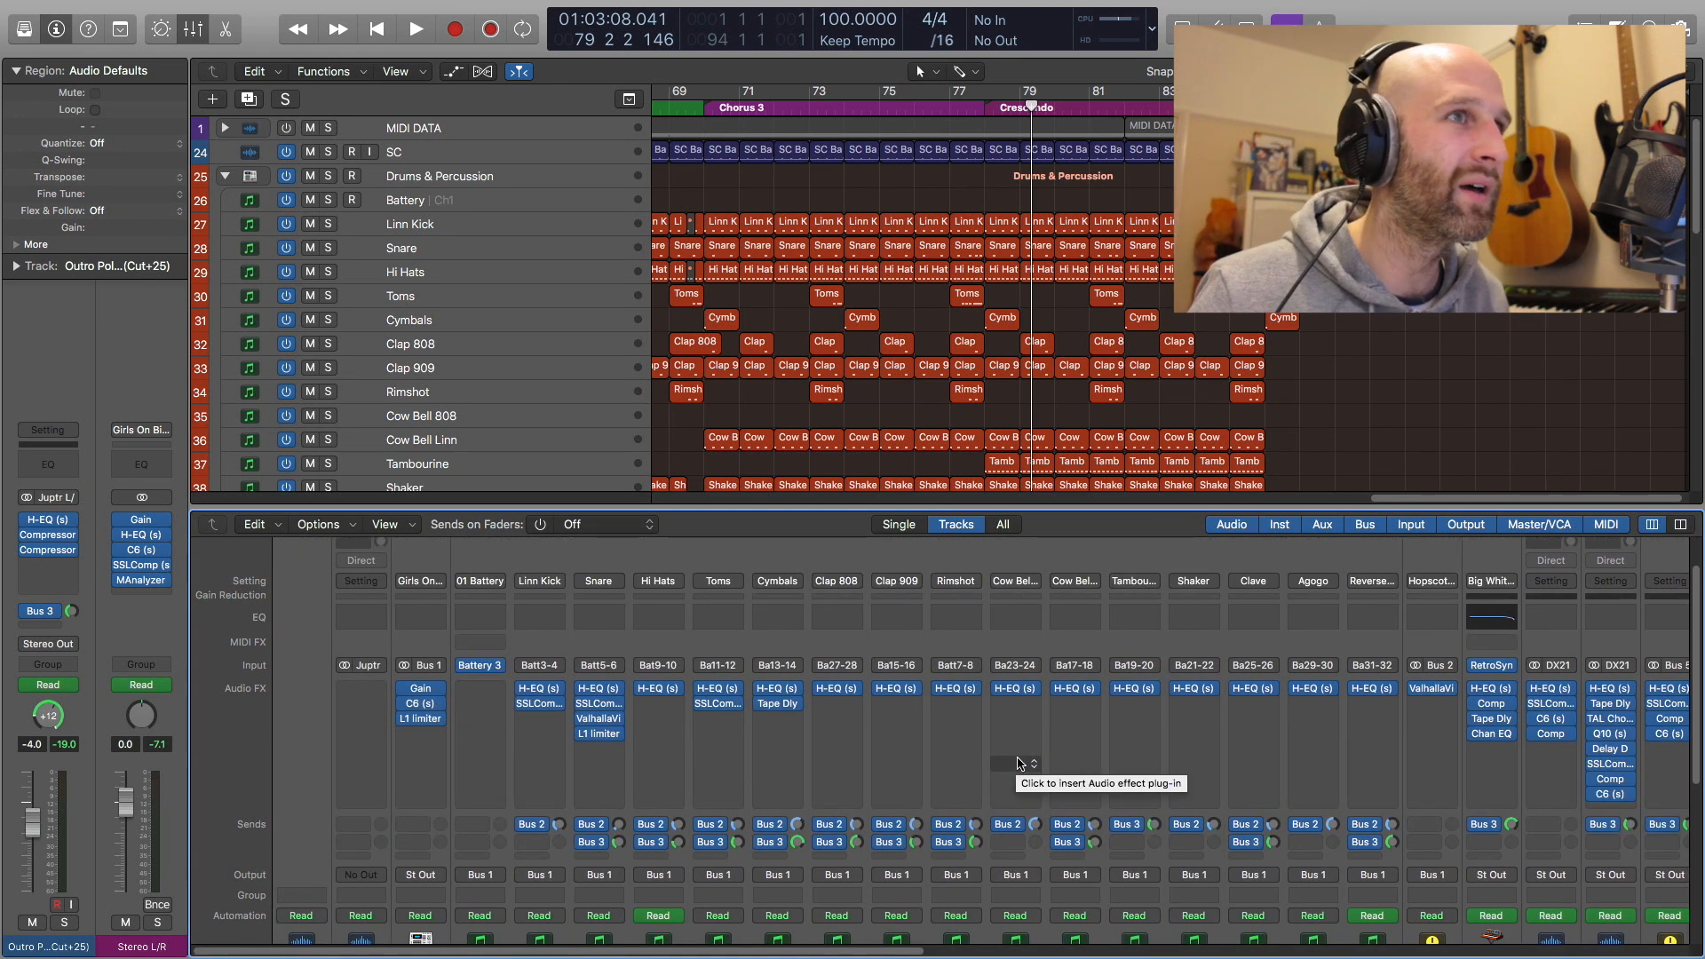
scroll(485, 782, down, 6)
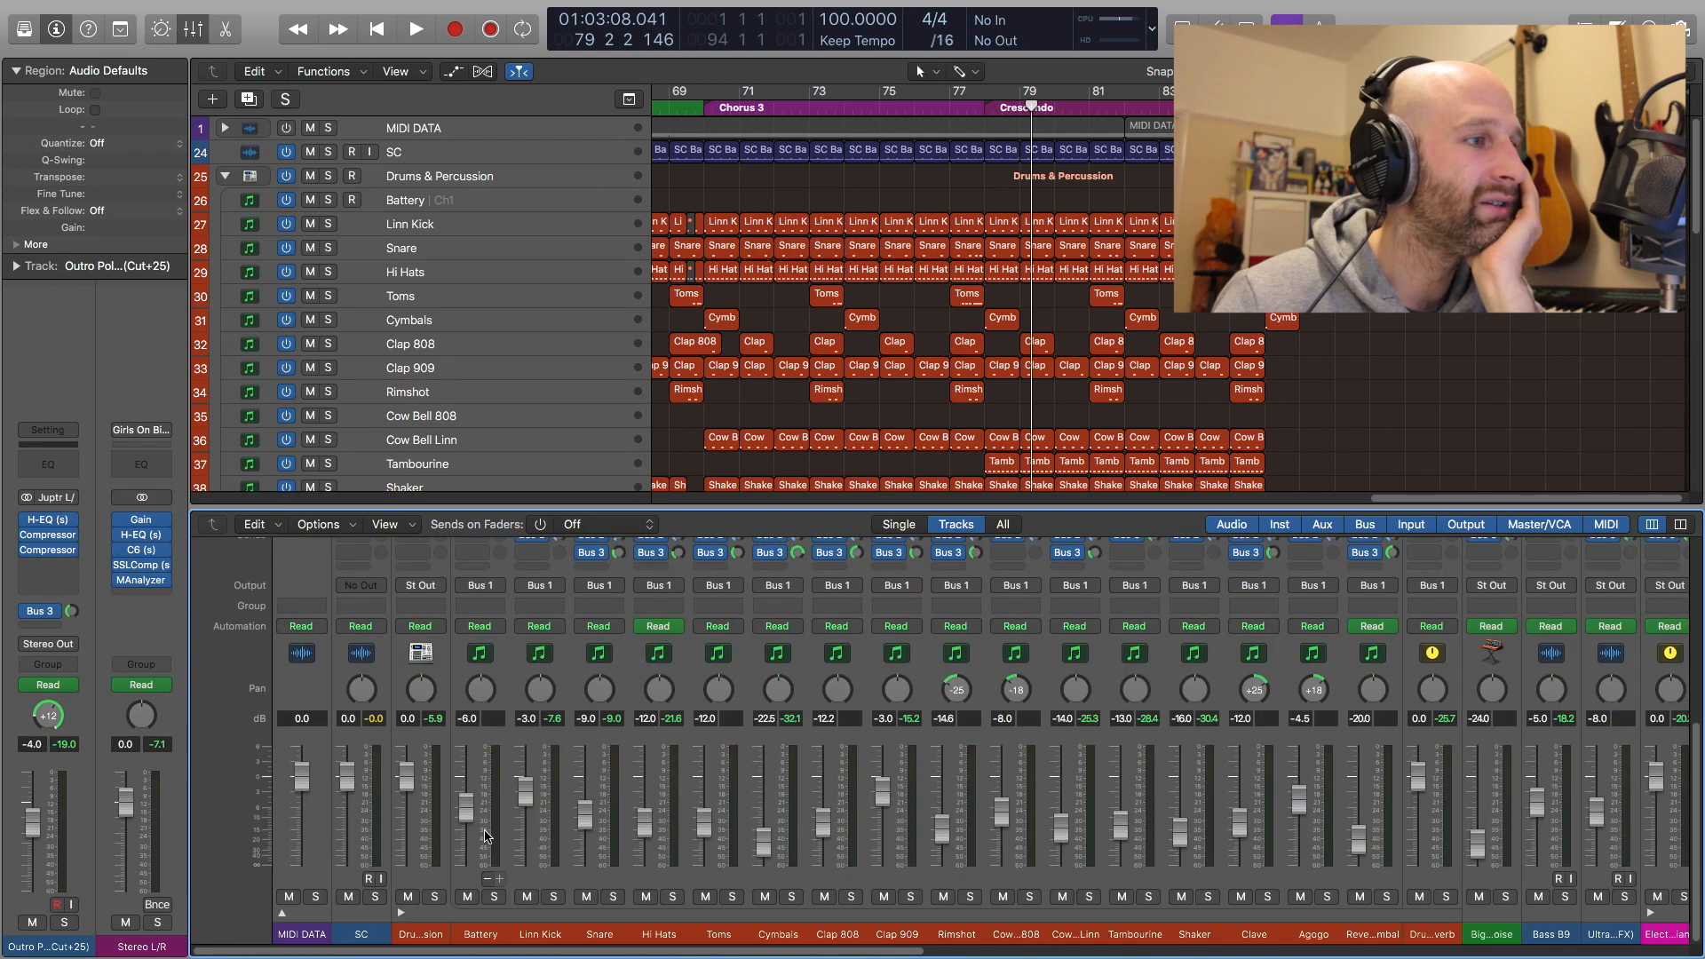
Select the MIDI DATA channel strip in the Mixer, followed by the SC channel strip
click(373, 937)
click(310, 941)
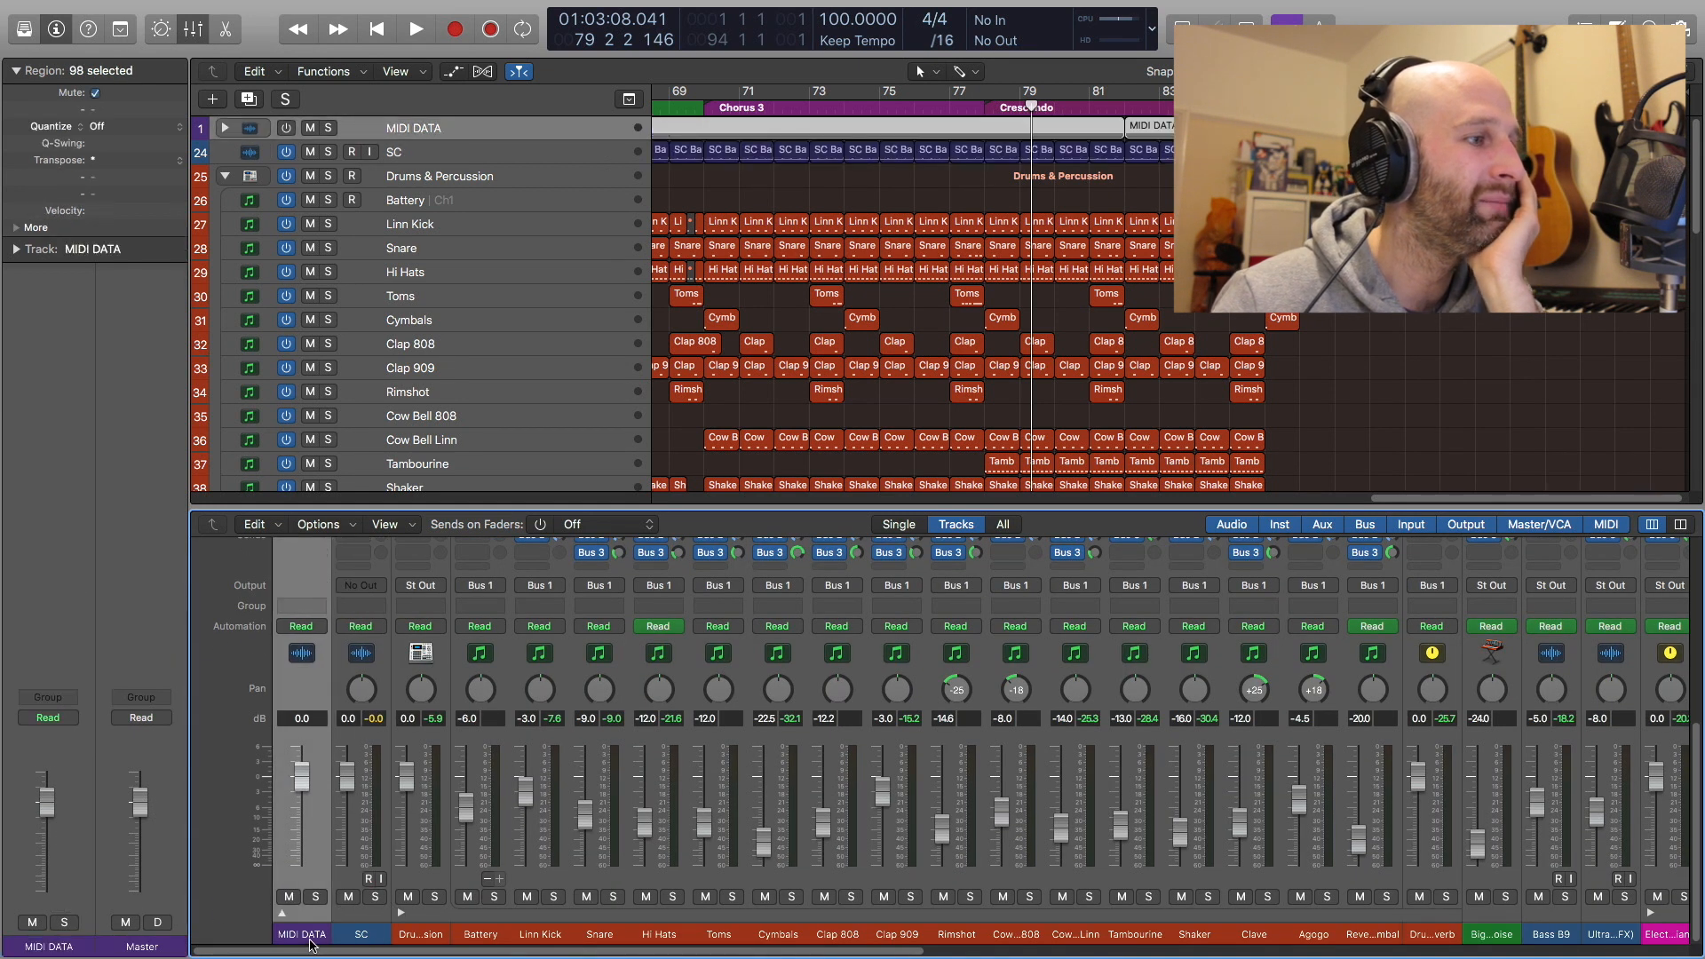
click(361, 940)
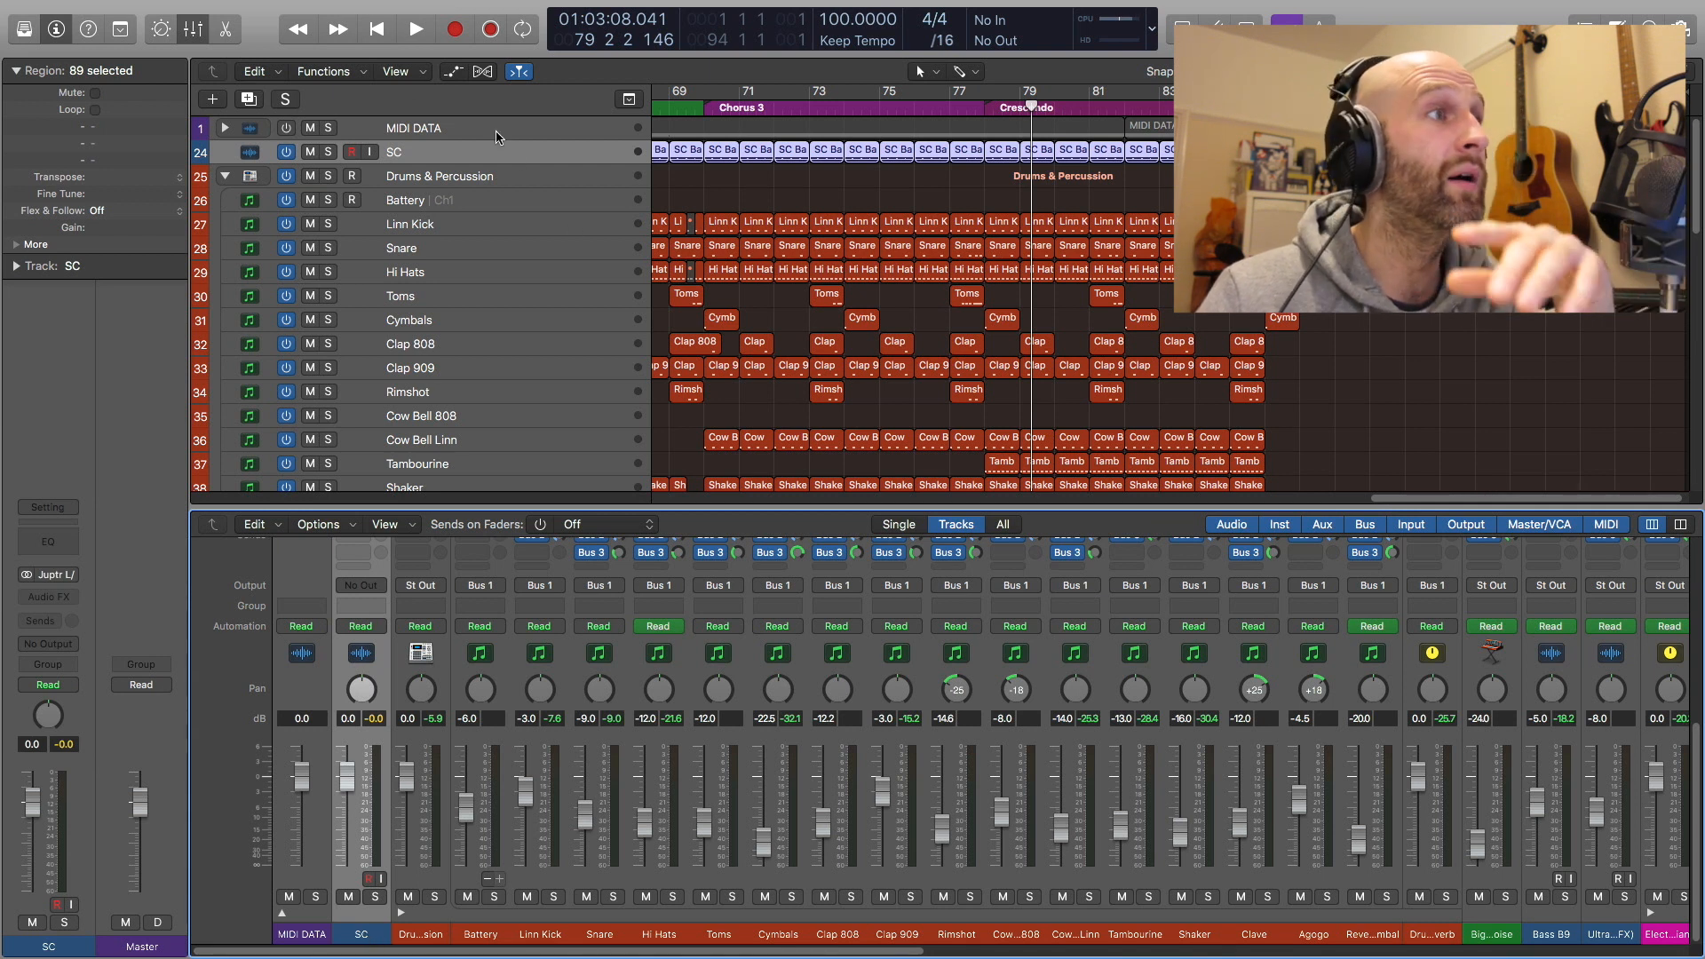
Place the playhead at bar 5, where the SC track's first region starts
key(super+Down)
key(super+Down)
key(super+Down)
key(super+Down)
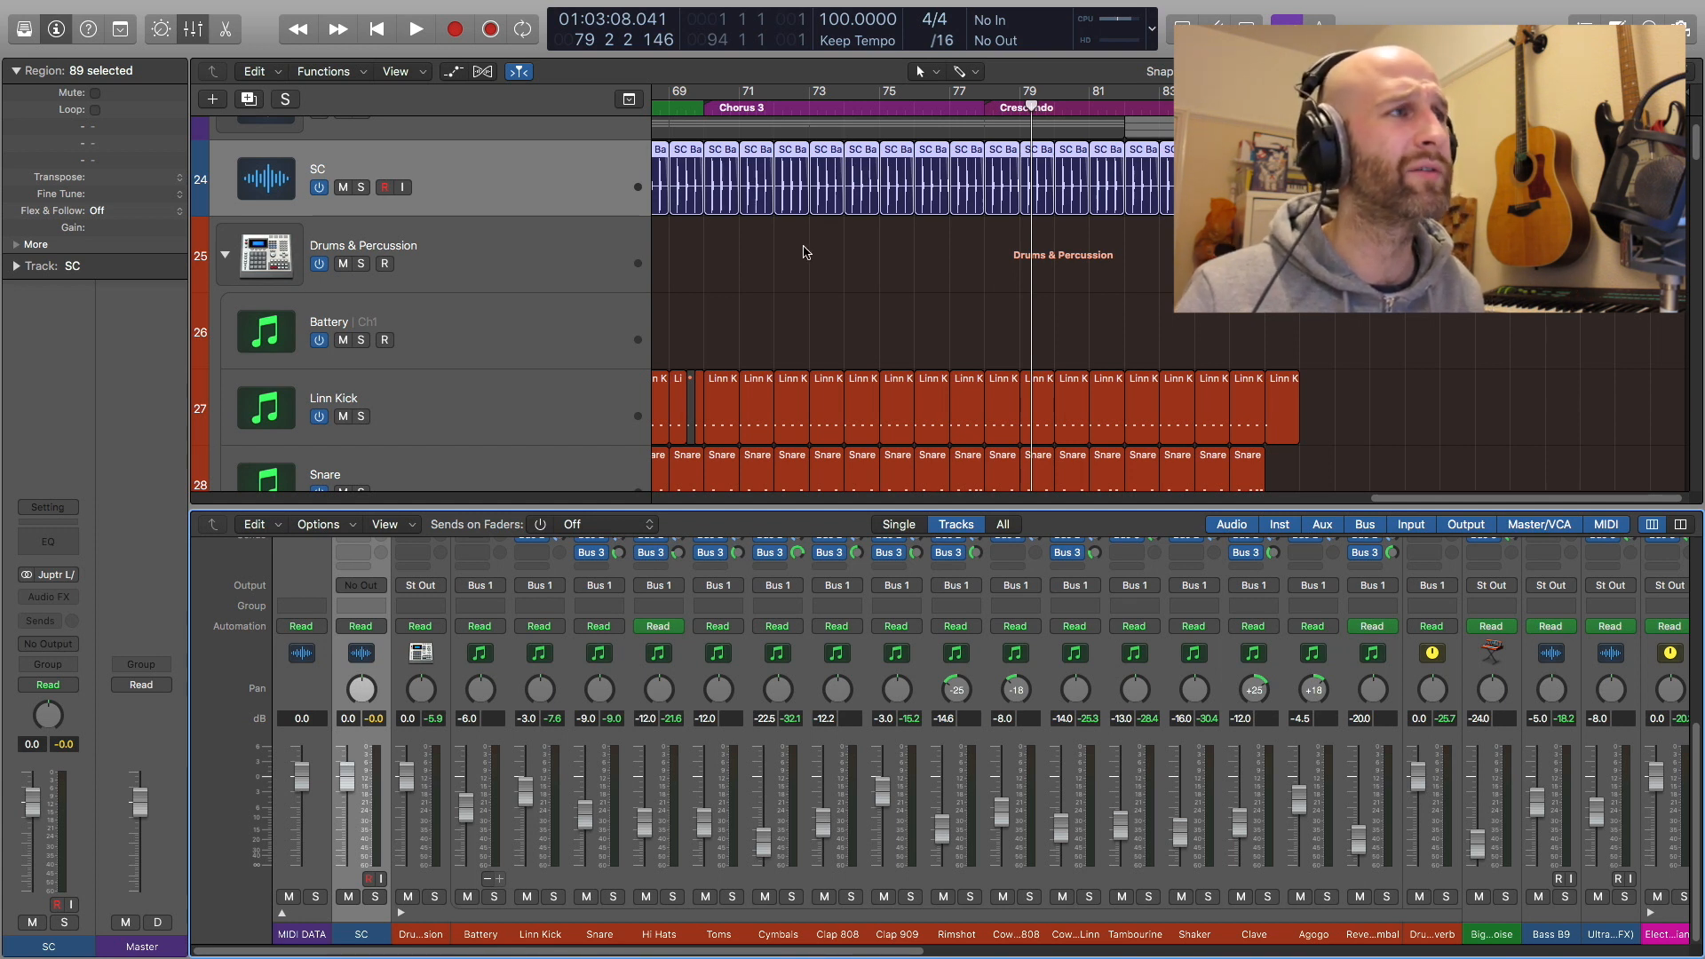
scroll(804, 253, up, 1)
scroll(803, 253, left, 5)
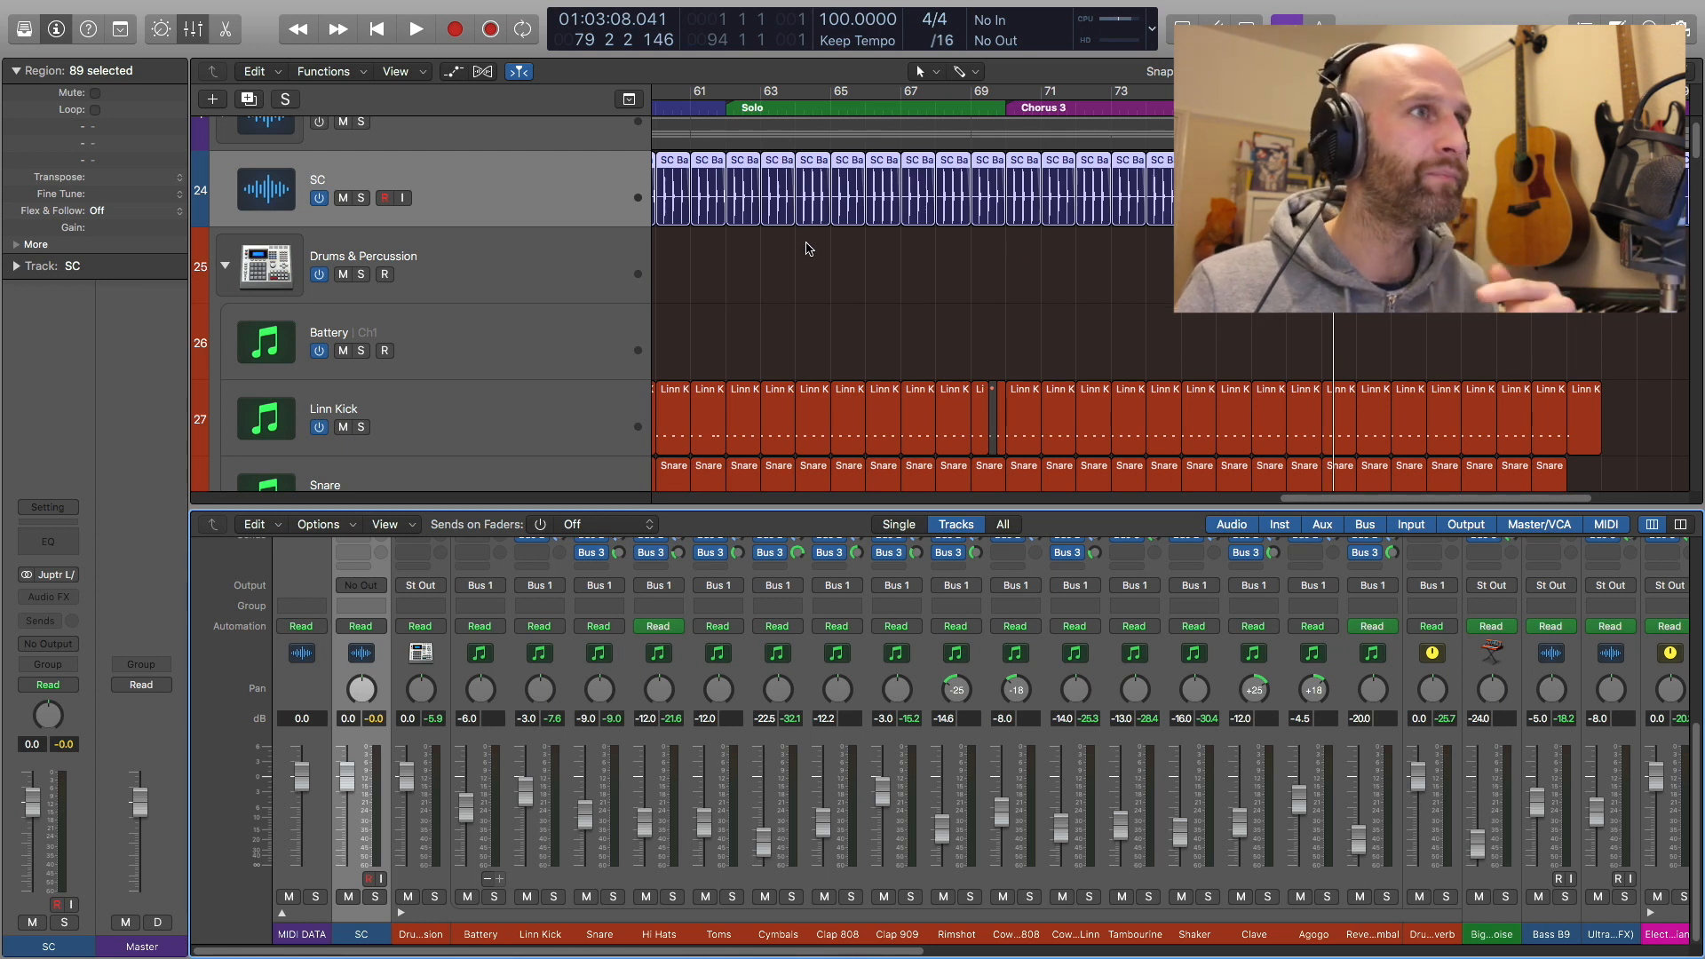
scroll(807, 248, left, 20)
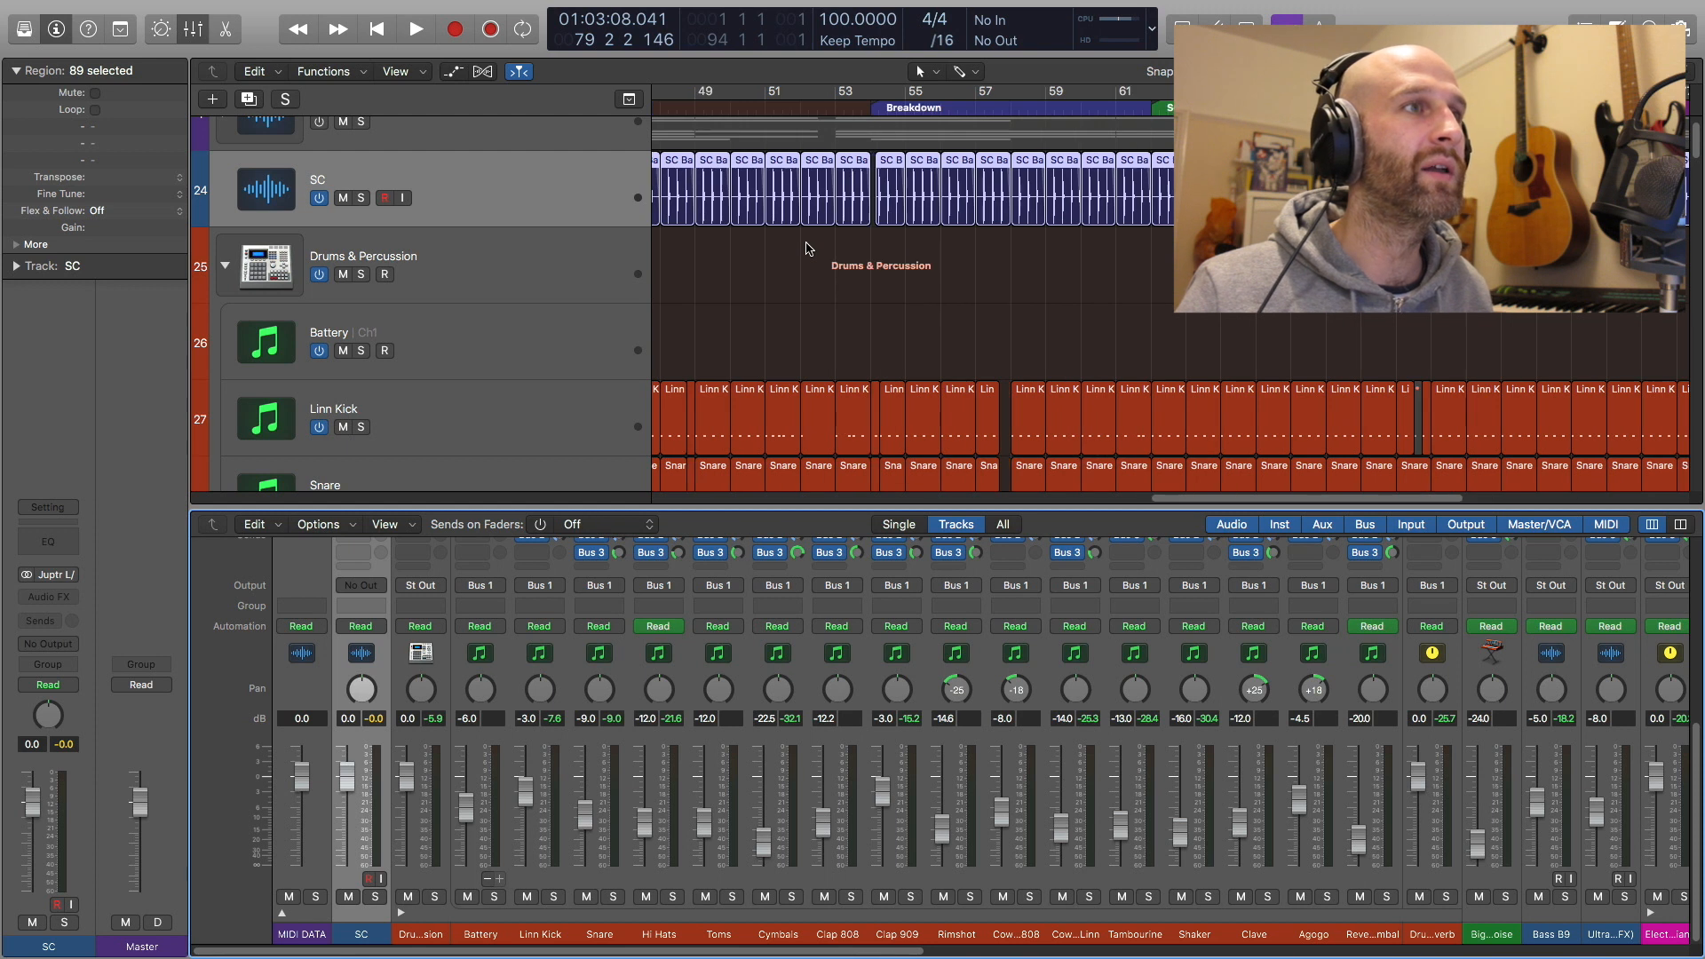
click(800, 102)
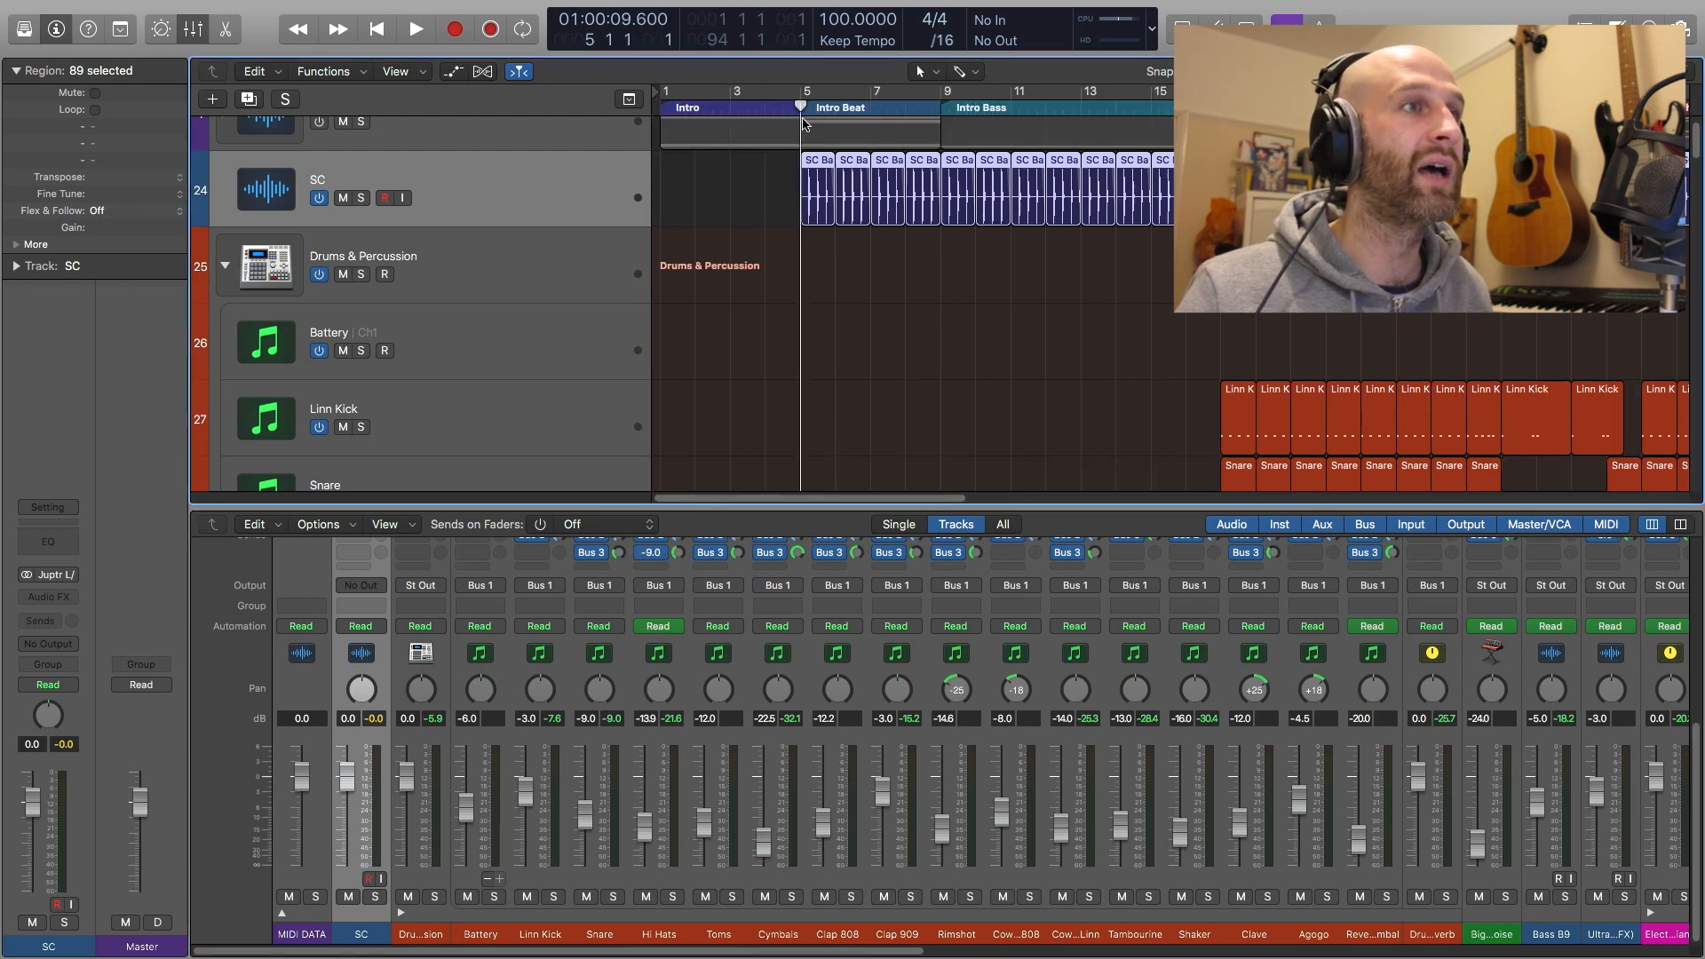
Examine the waveform of the SC Bass Drum region at bar 5 up close, with the SC track selected
key(super+Down)
key(super+Down)
key(super+Down)
key(super+Right)
key(super+Right)
key(super+Right)
key(super+Right)
key(super+Right)
key(super+Right)
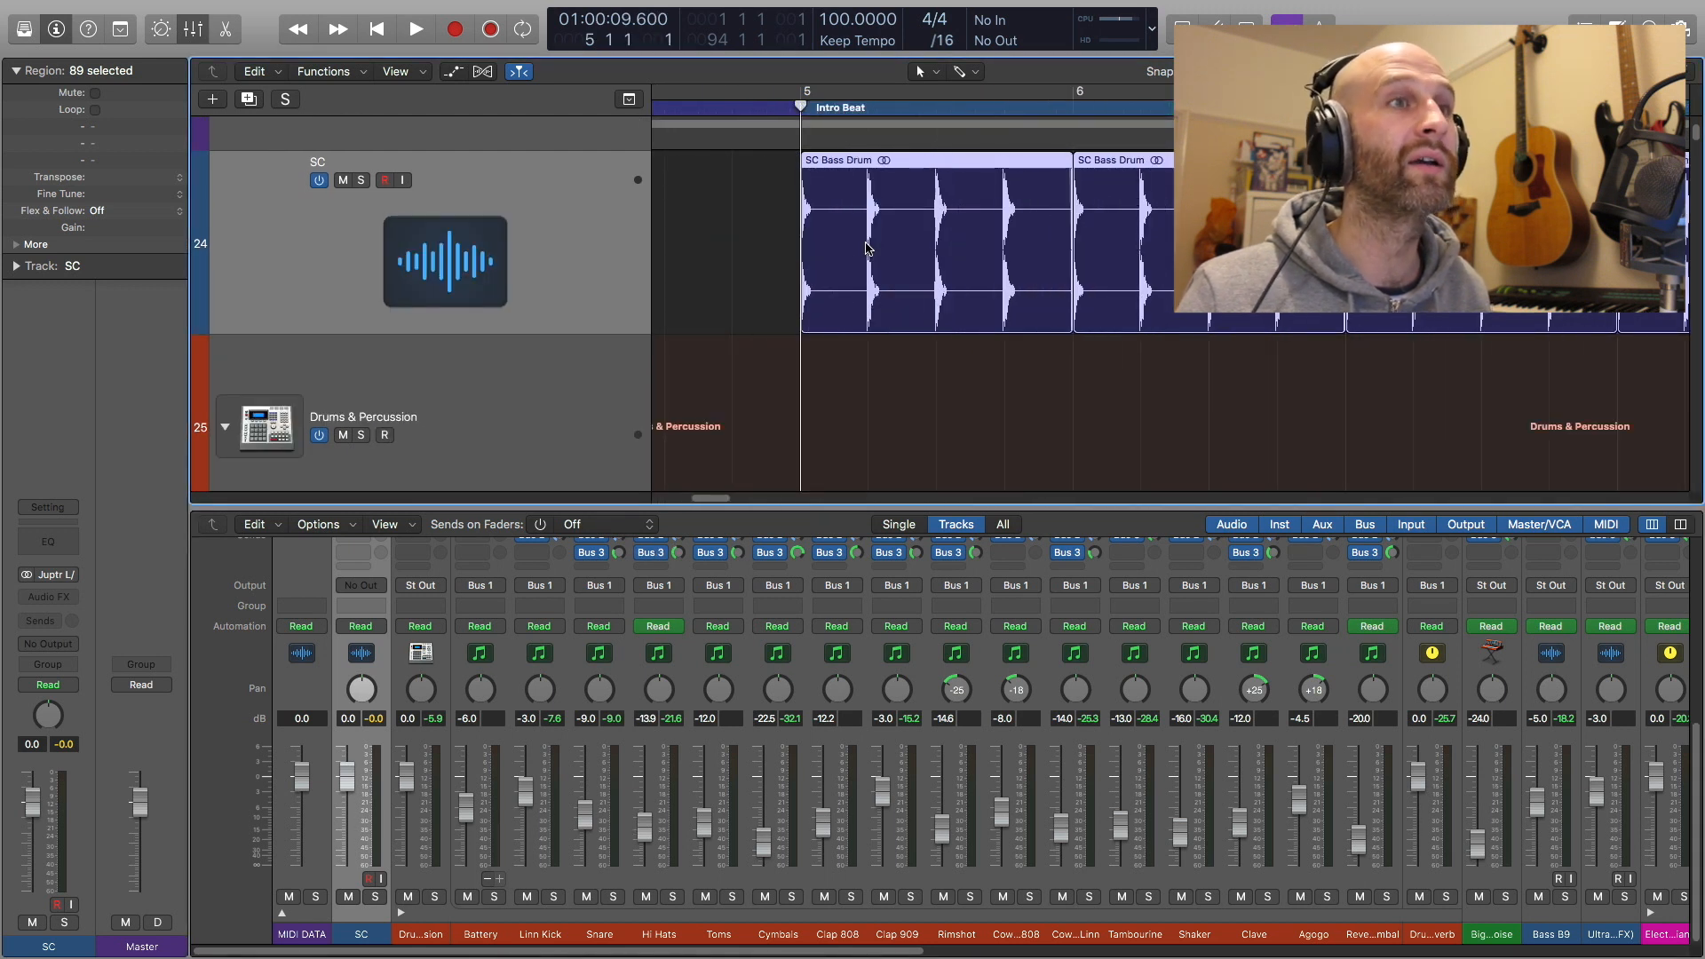
click(722, 281)
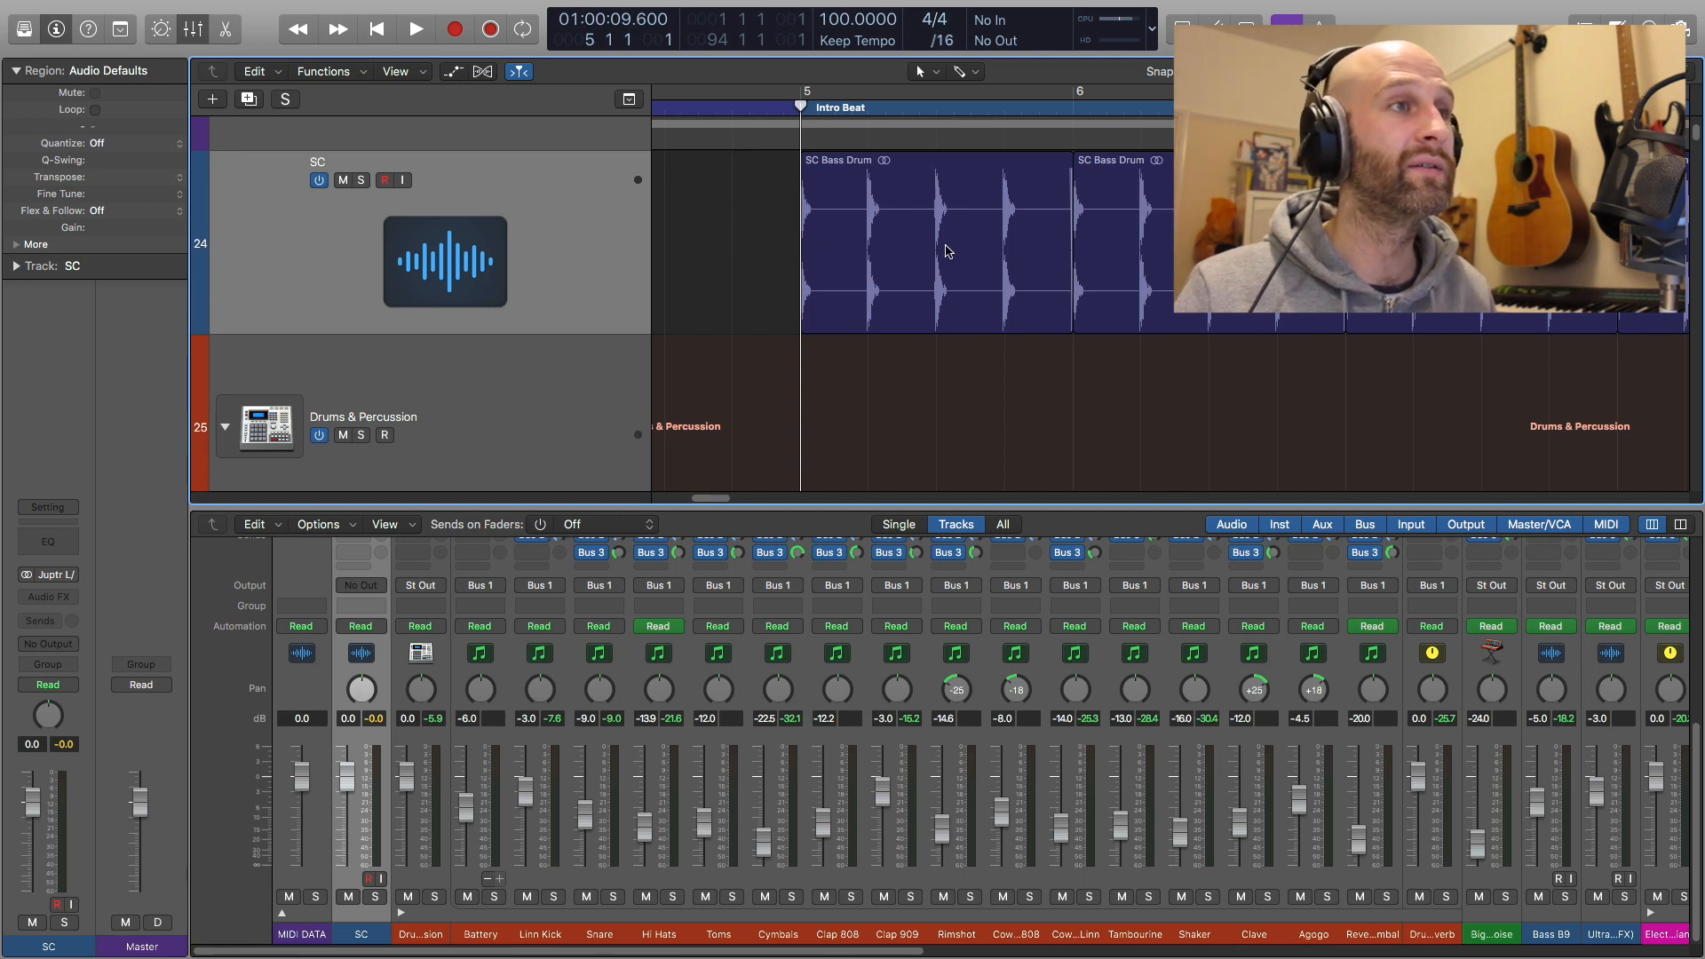
click(578, 258)
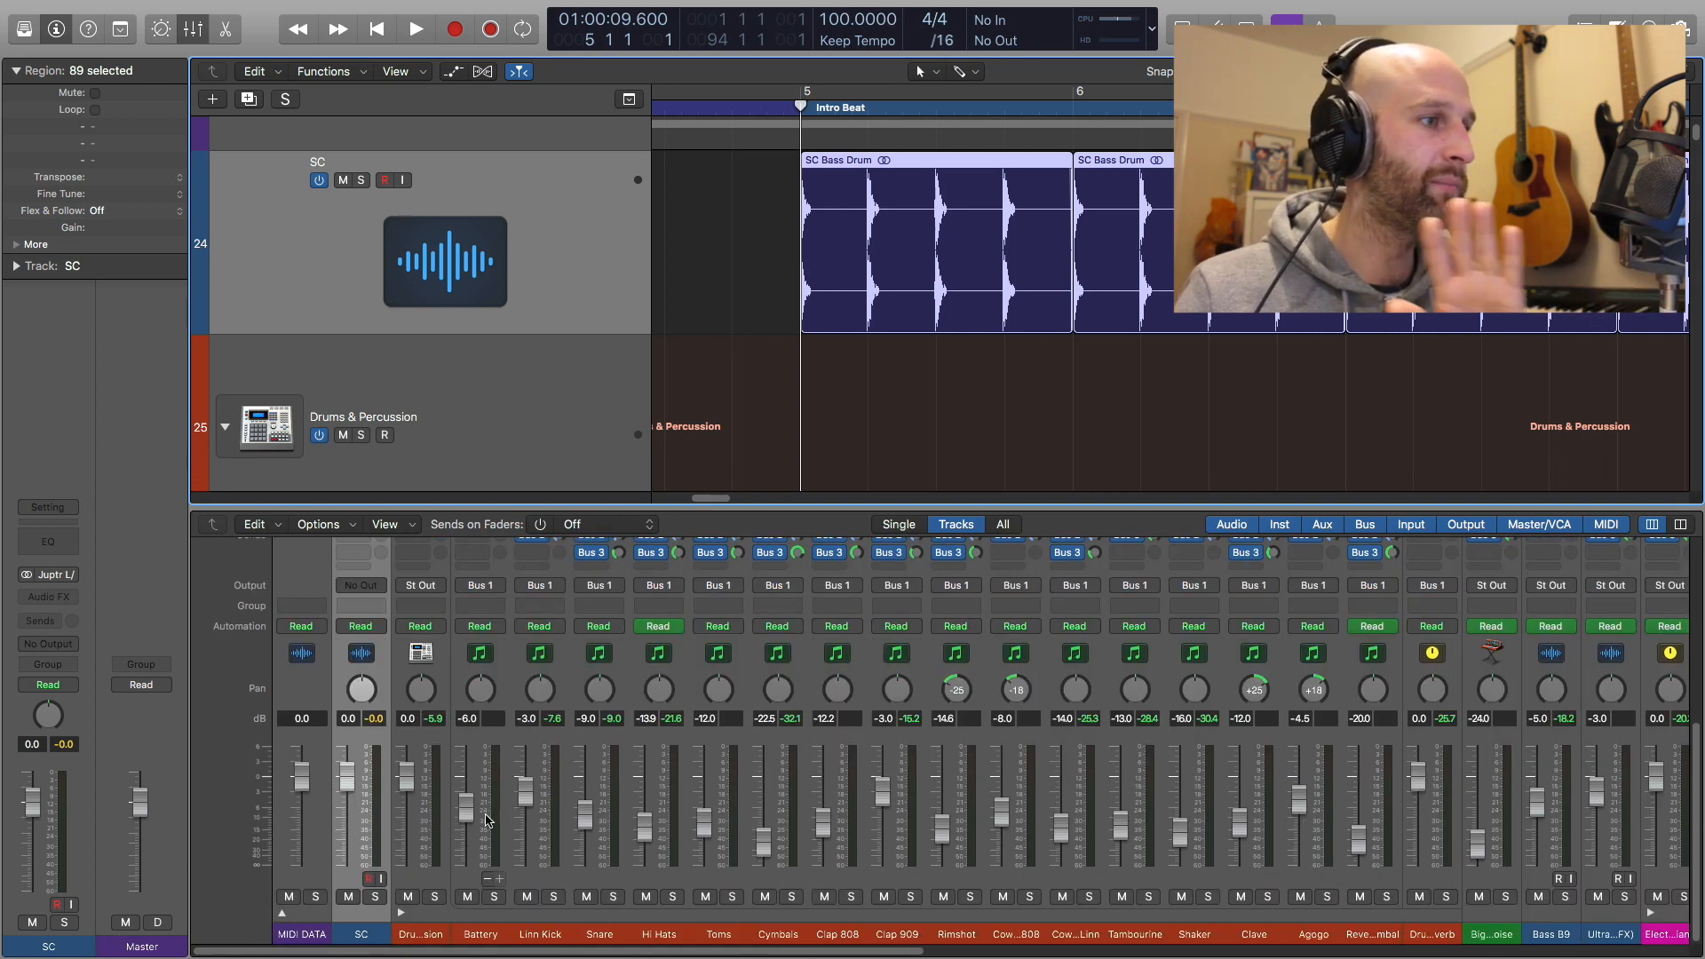
Solo the SC track and play its bass drum pulse from bar 5 to the end of bar 6
click(375, 897)
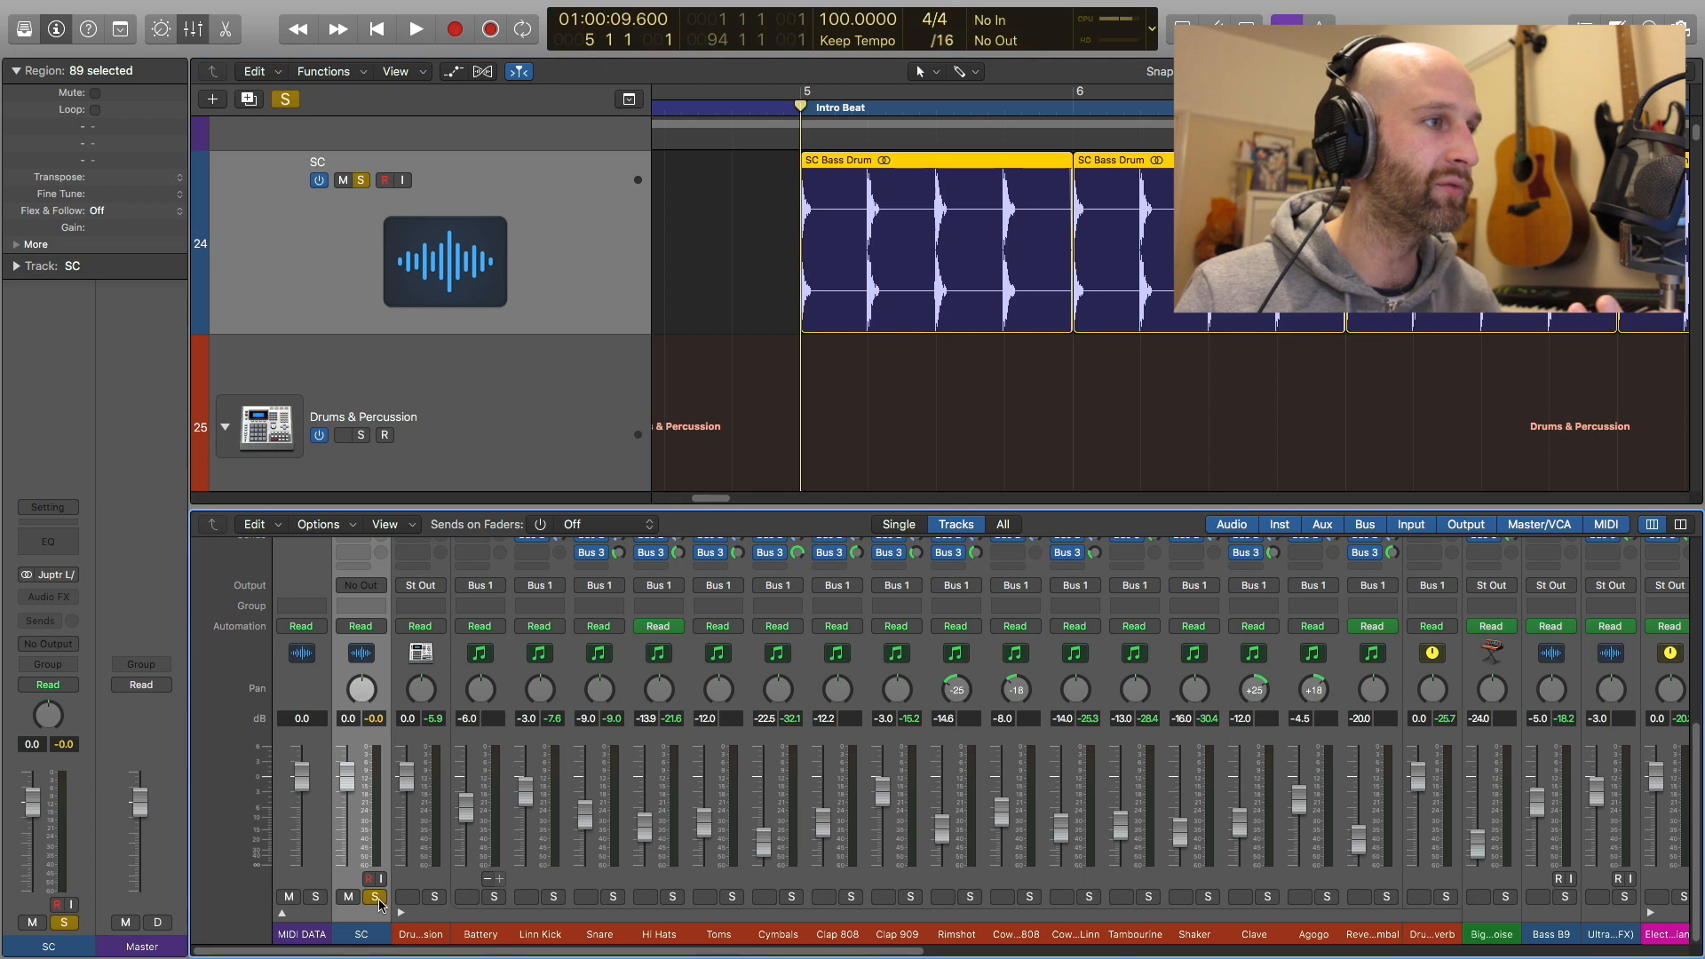
key(space)
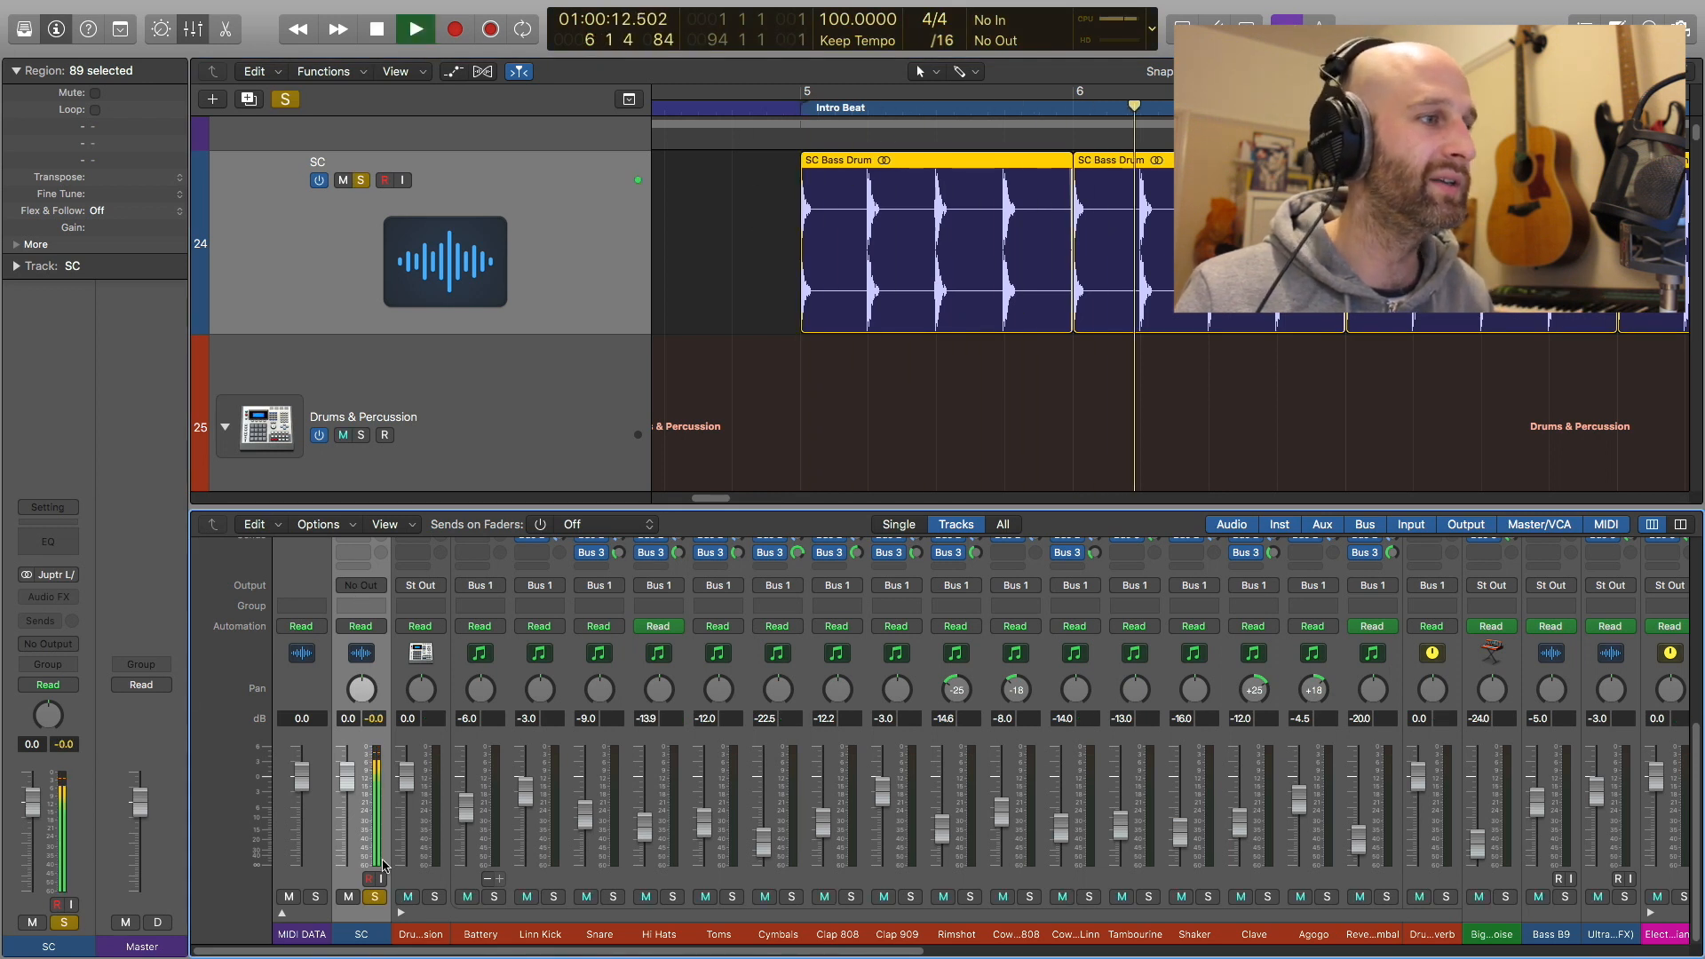
key(space)
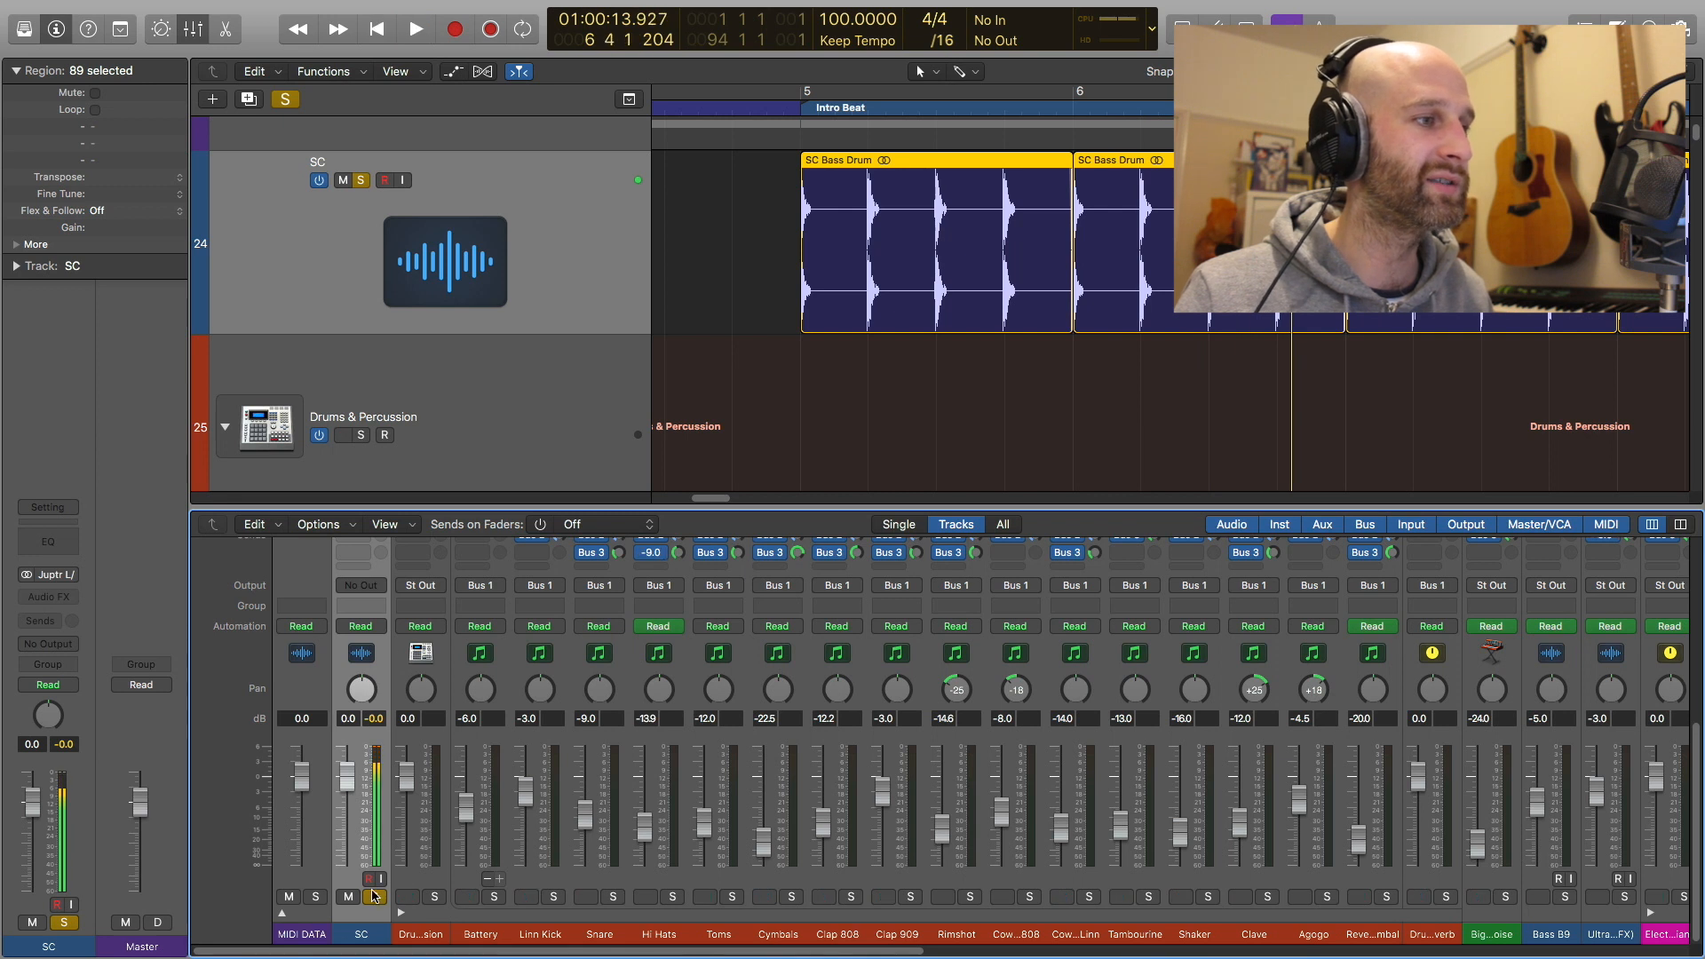
Switch the solo from SC to Drums & Percussion and open the Battery 3 instrument
click(376, 897)
click(434, 897)
scroll(500, 831, up, 5)
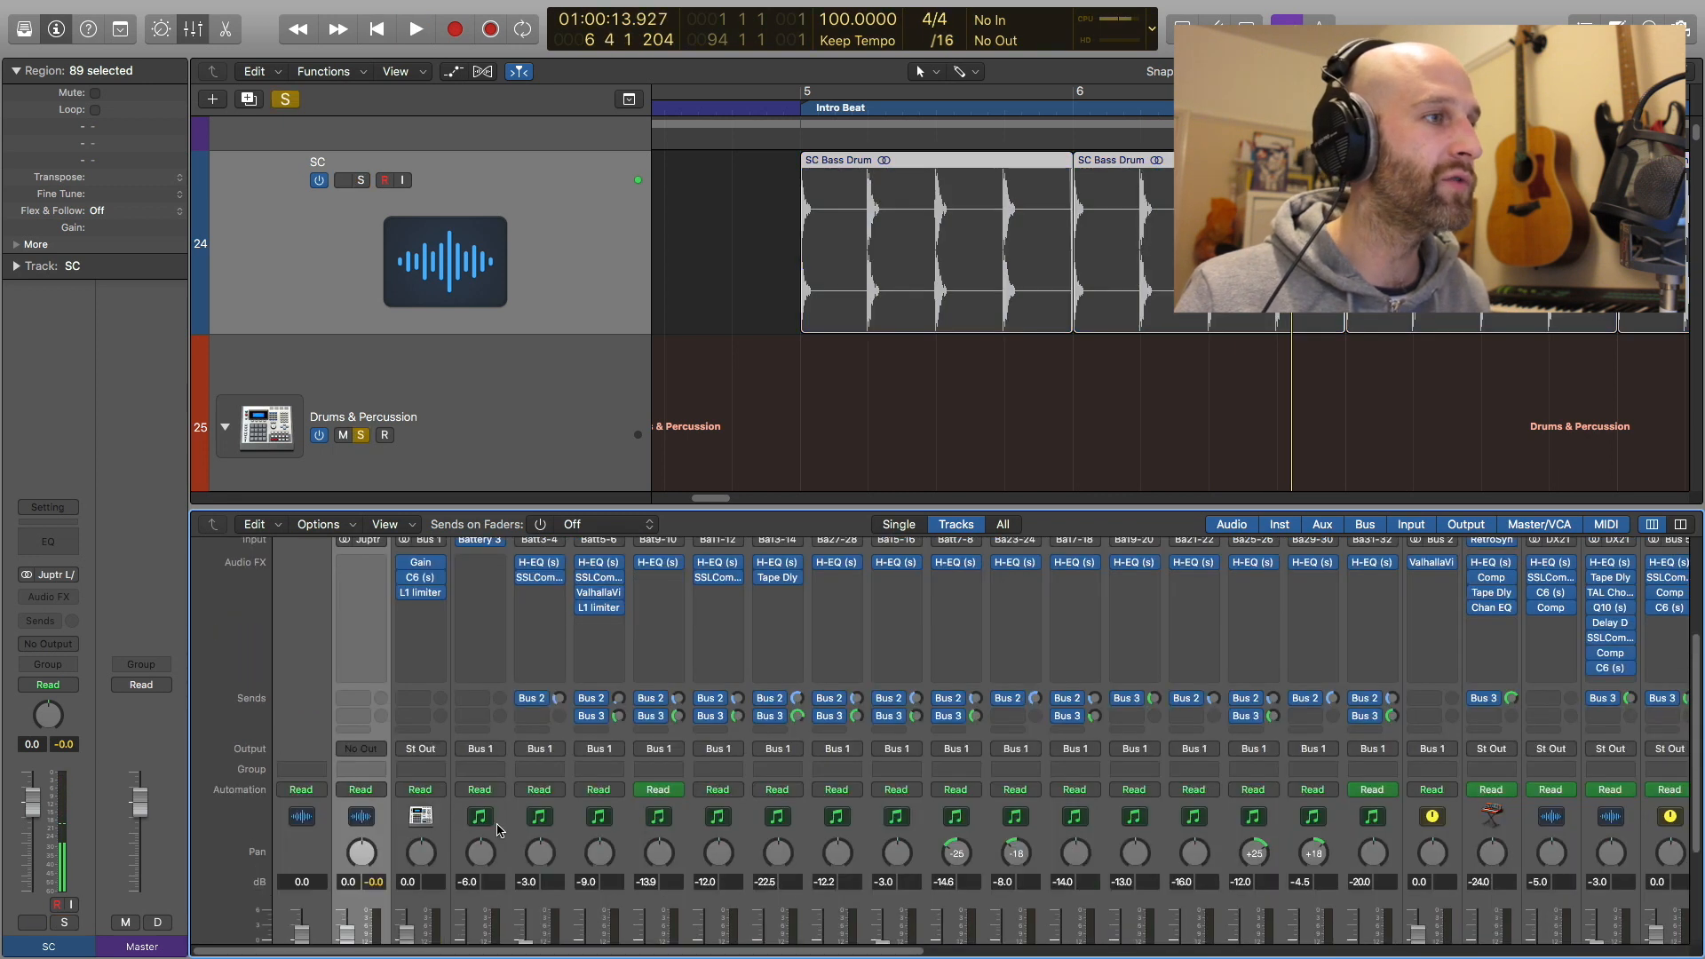
scroll(498, 821, up, 1)
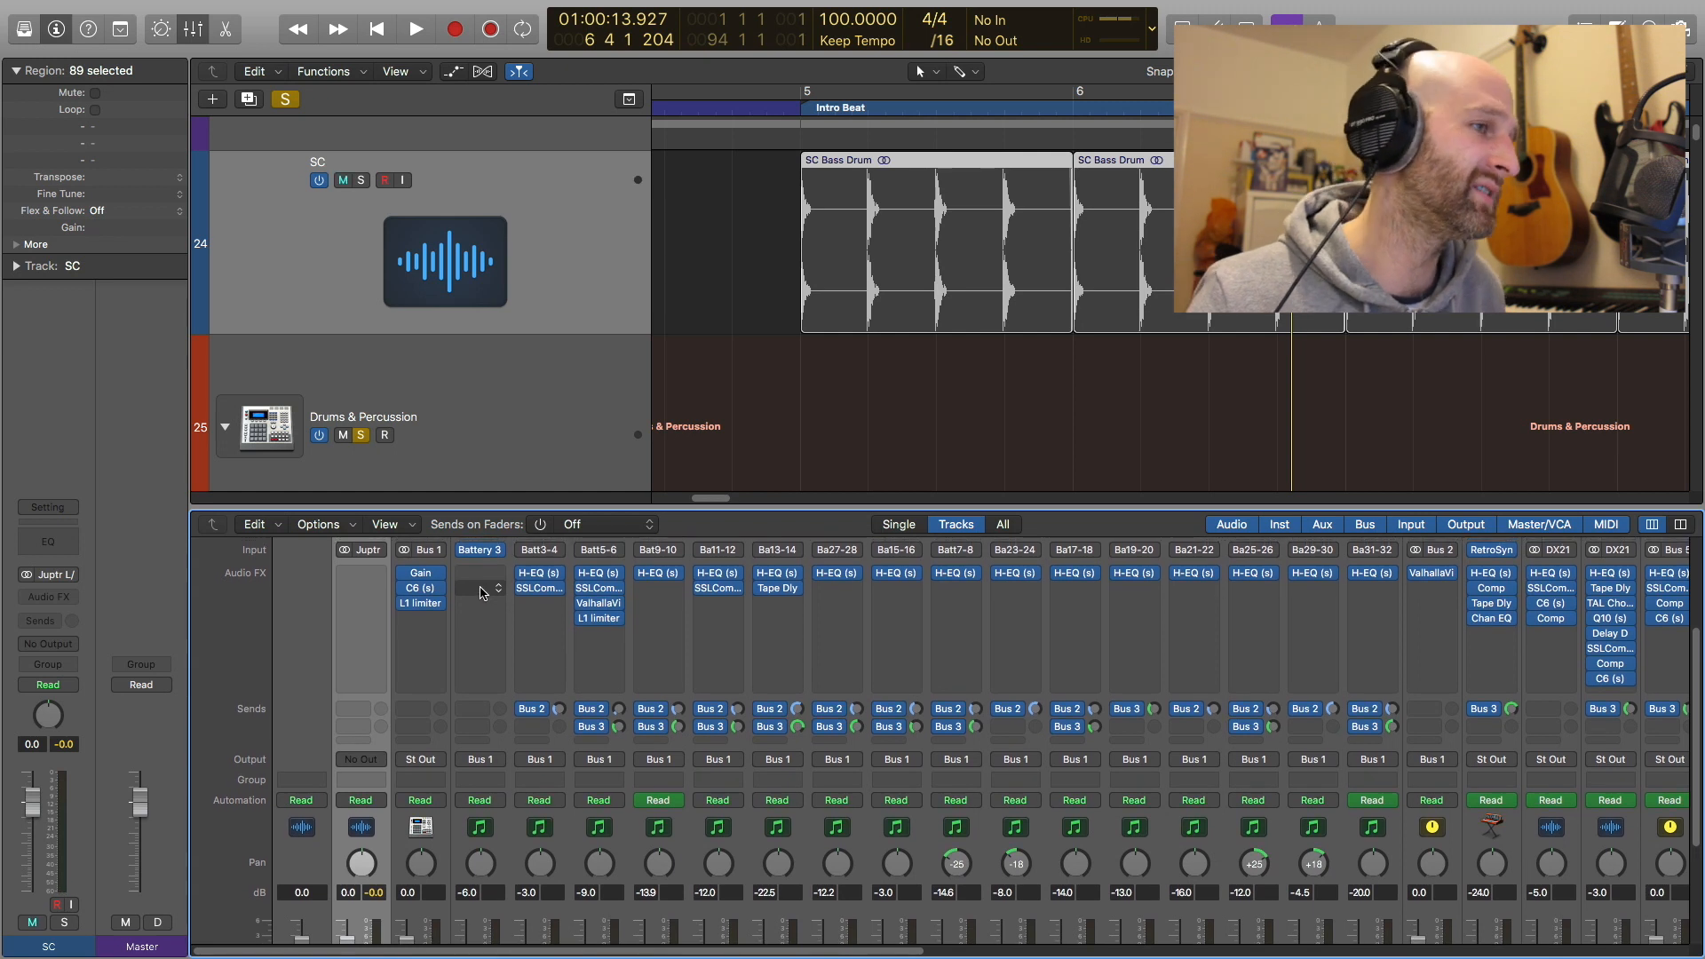
scroll(482, 591, up, 1)
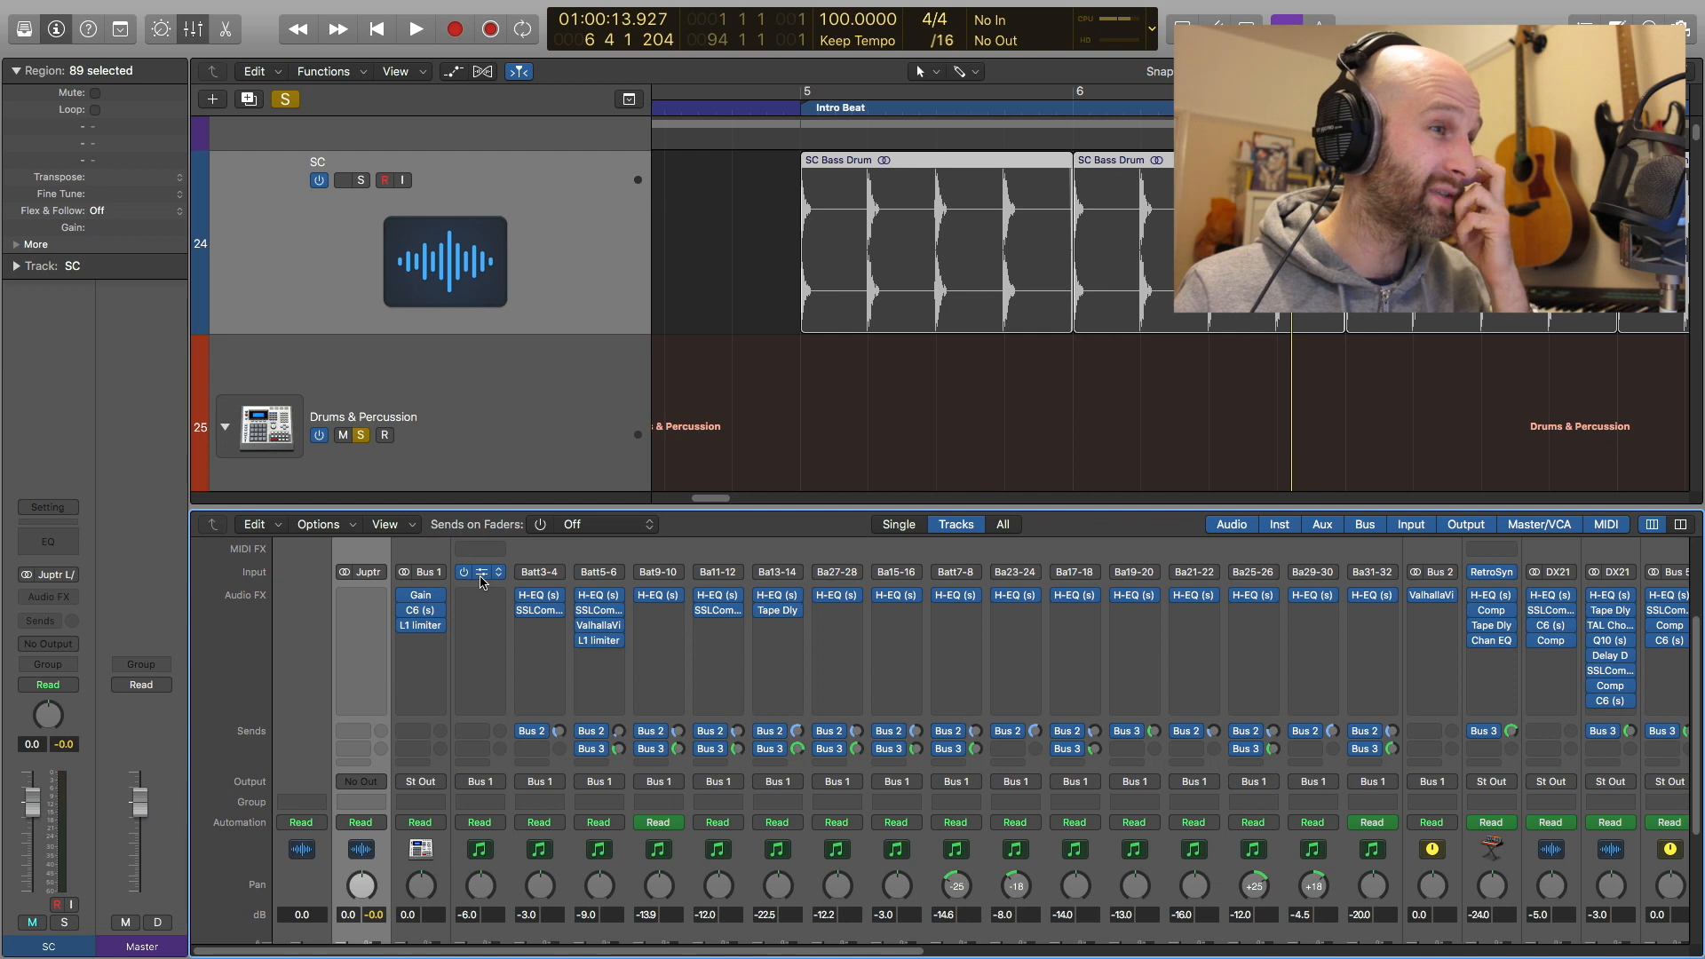
click(480, 576)
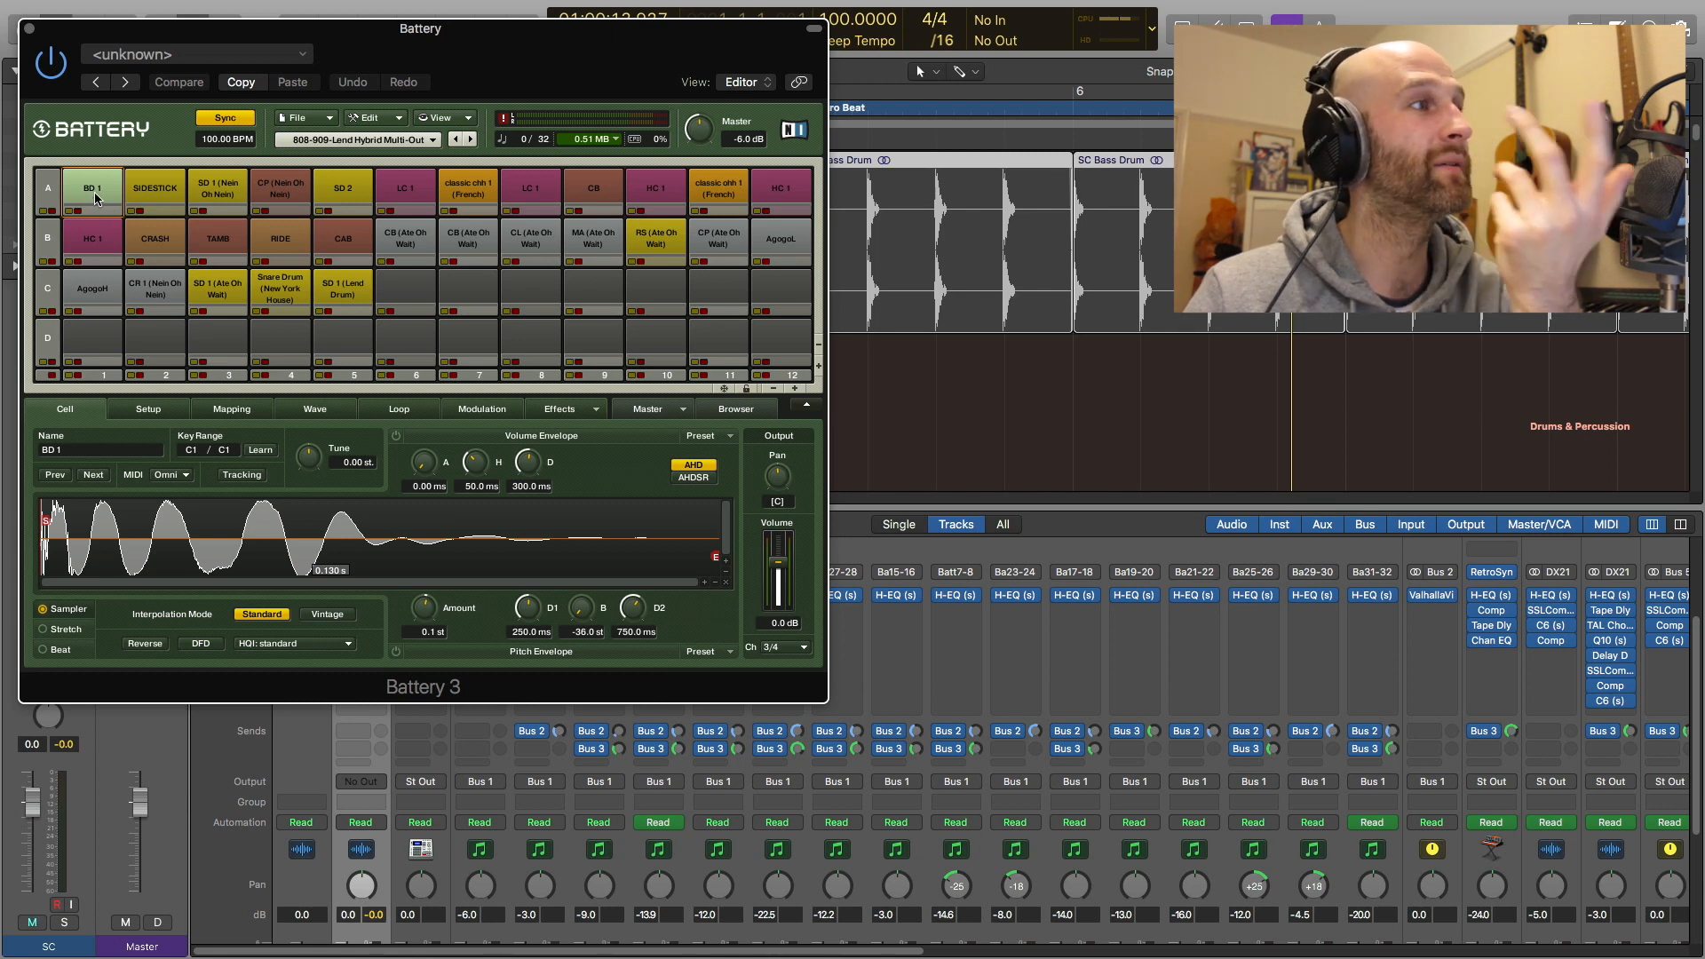
Audition Battery 3 cells across rows A to C, from SIDESTICK through to BD 1, and close the plug-in
click(176, 192)
click(231, 192)
click(347, 192)
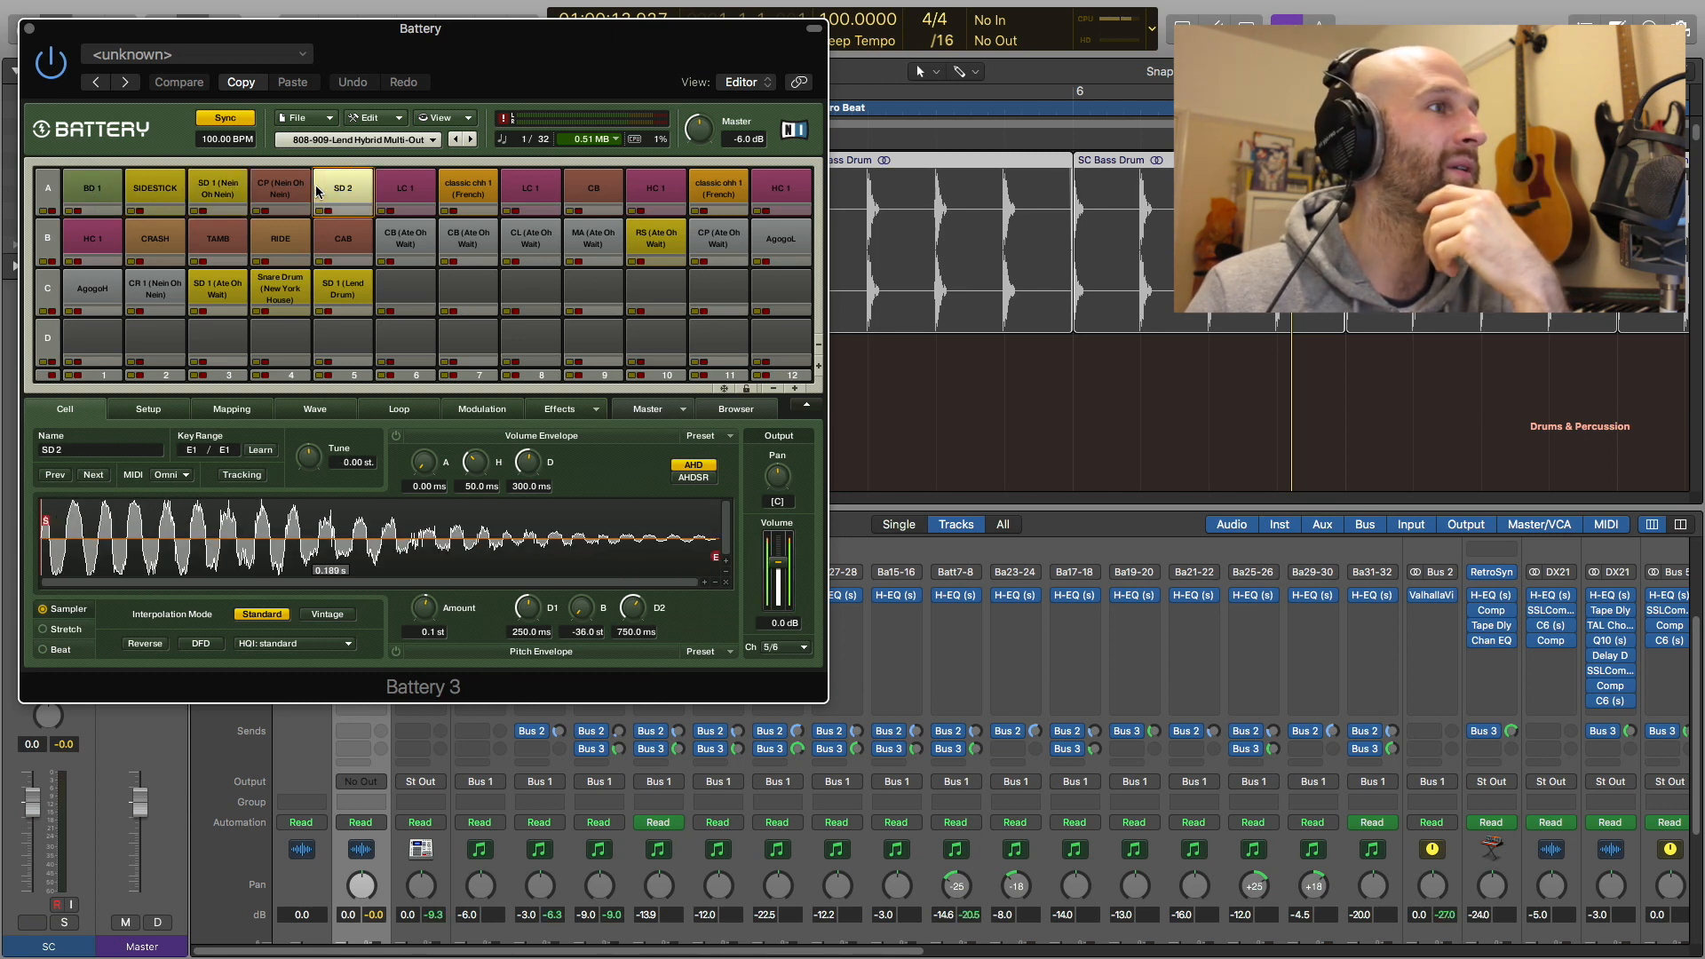
click(288, 191)
click(409, 192)
click(489, 192)
click(556, 189)
click(604, 190)
click(532, 236)
click(400, 242)
click(323, 243)
click(281, 242)
click(217, 241)
click(155, 242)
click(92, 242)
click(92, 291)
click(93, 188)
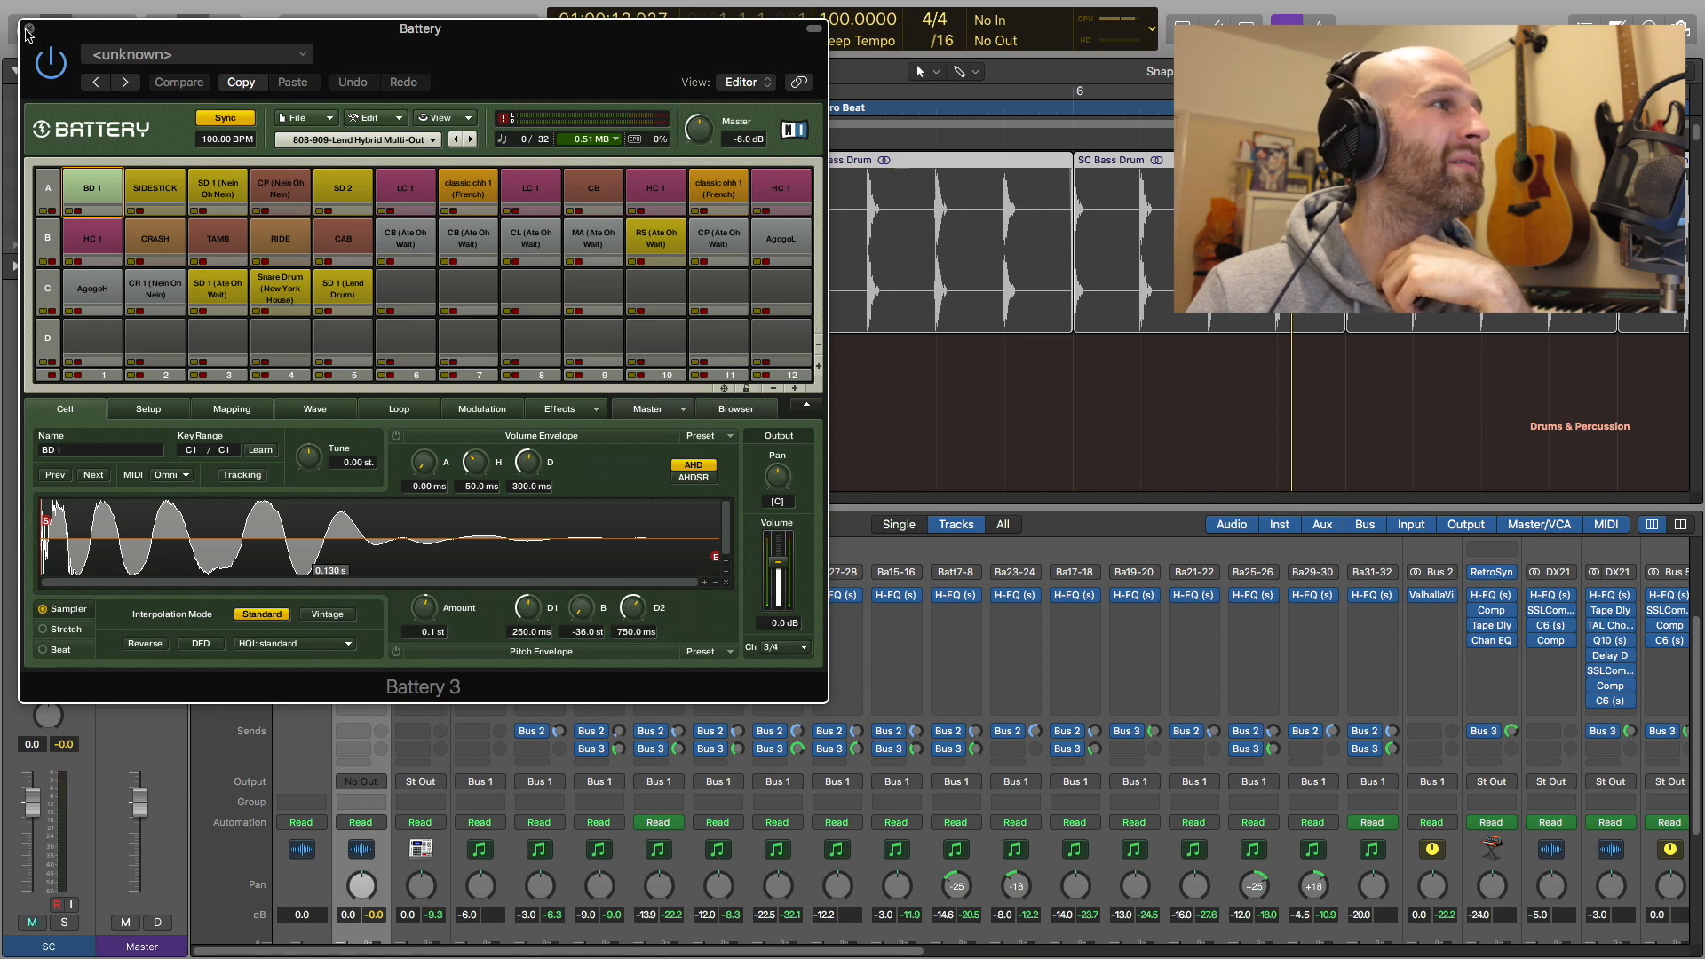
click(28, 31)
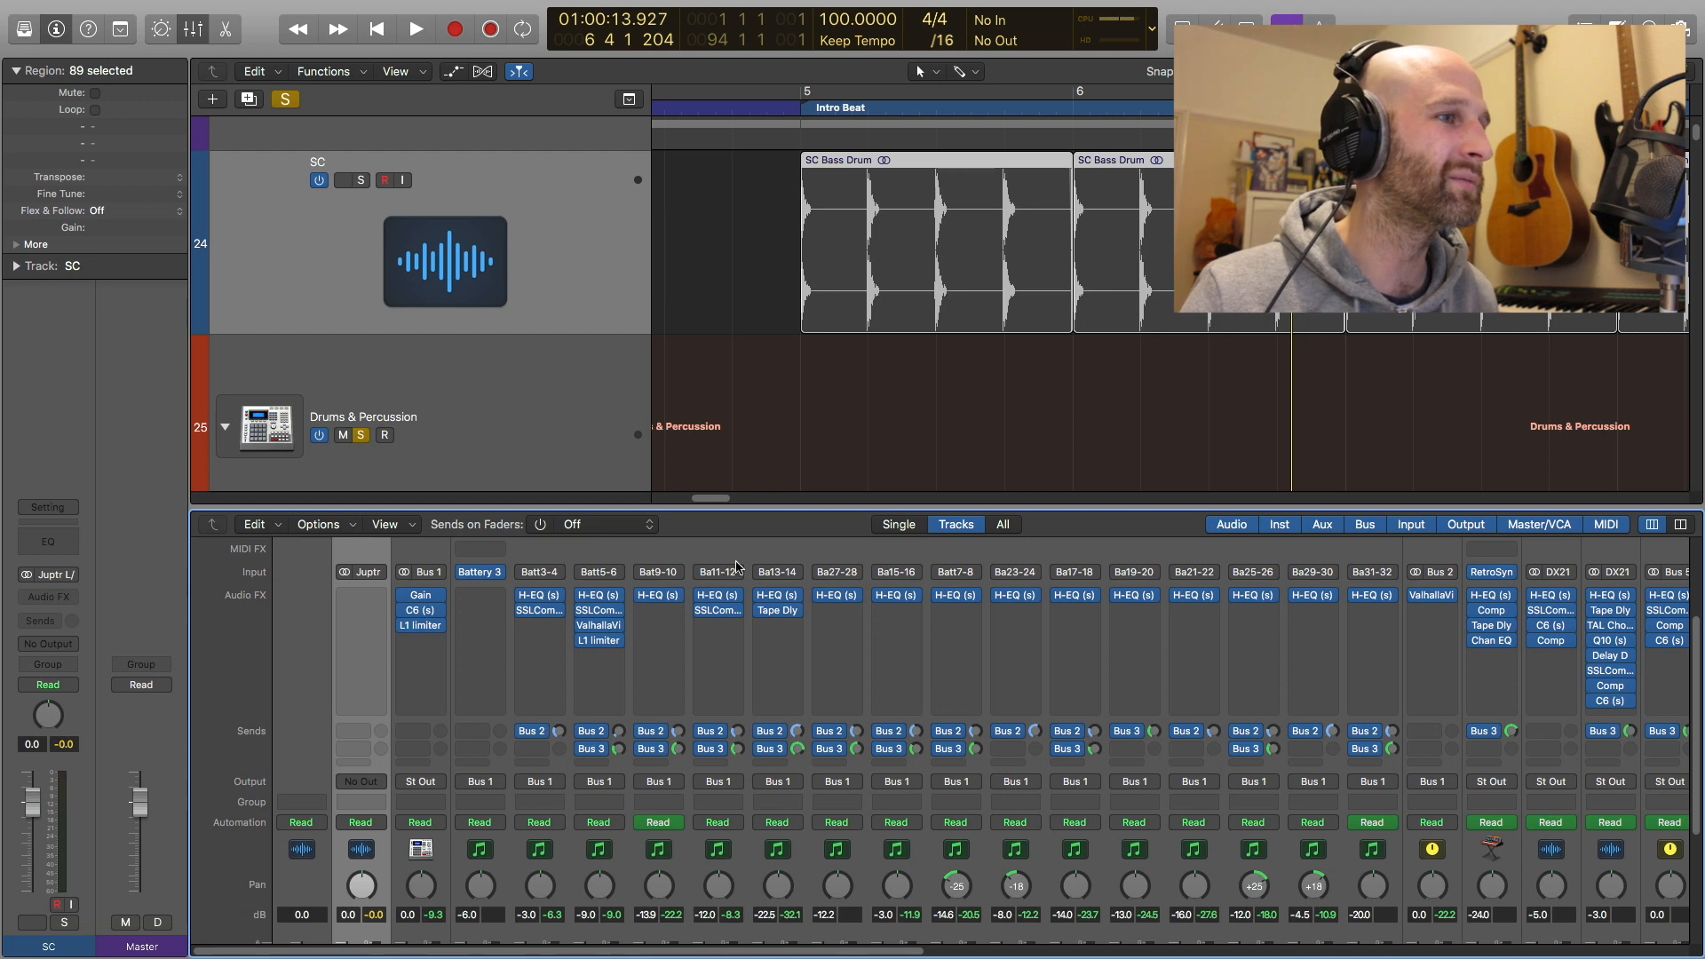
Reopen Battery 3, audition more cells from SD 1 (Lend Drum) to RS (Ate Oh Wait), and close it again
scroll(693, 687, down, 2)
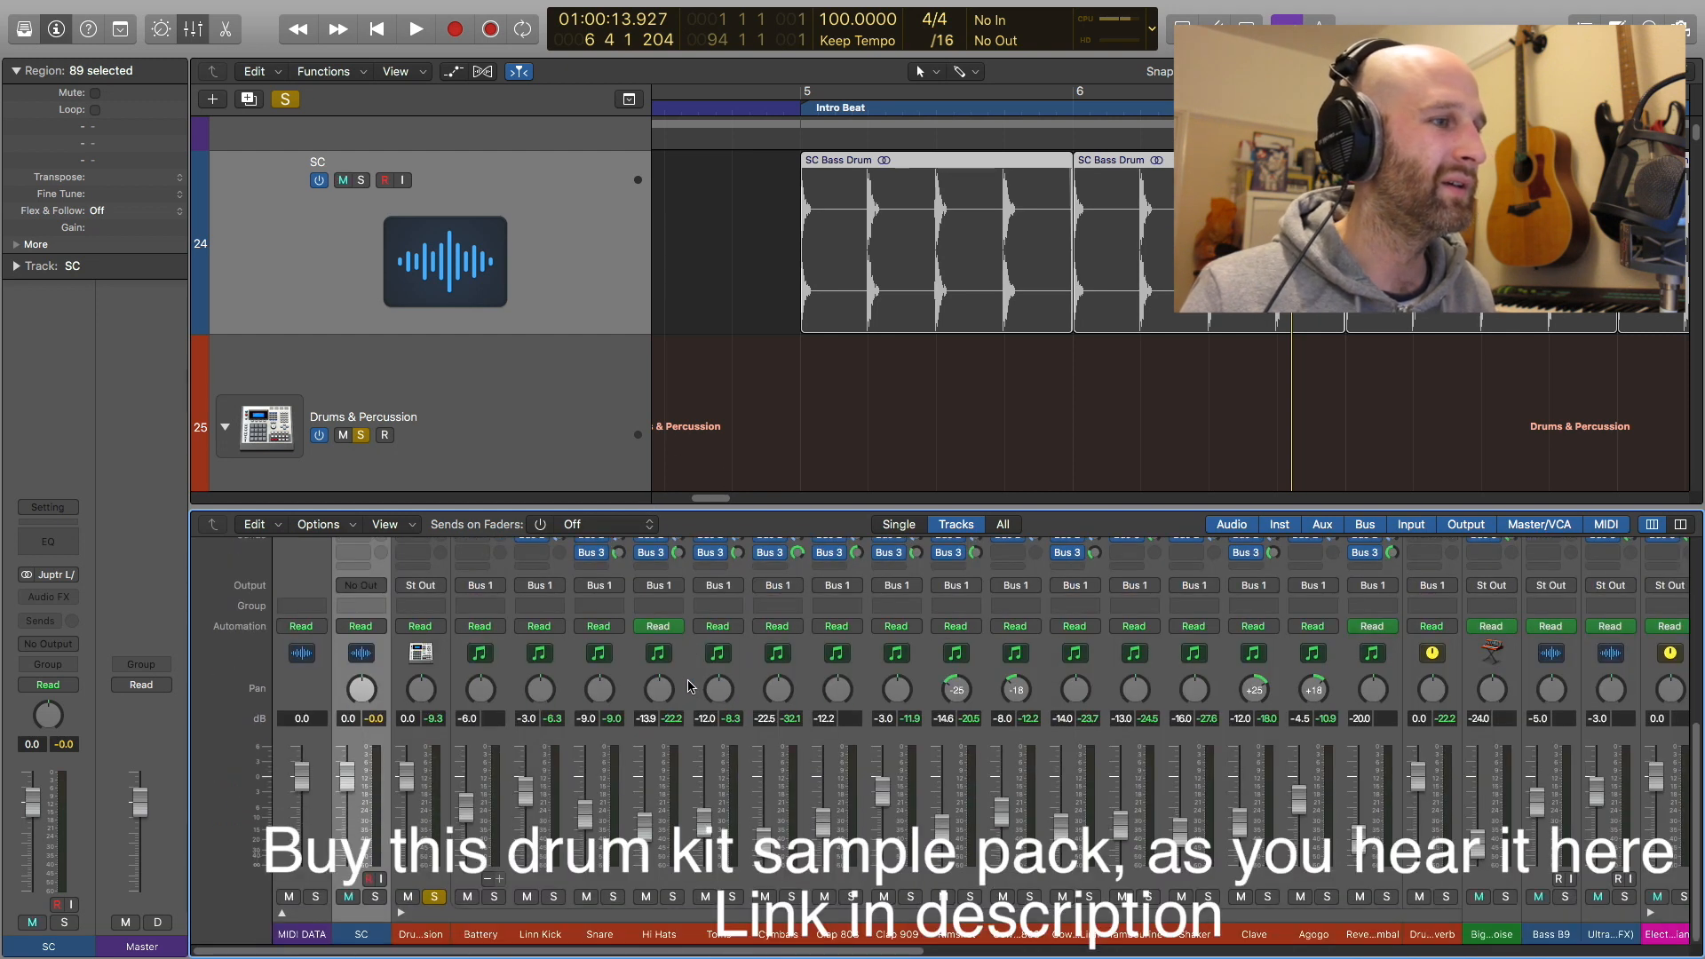
scroll(691, 684, up, 5)
scroll(690, 681, down, 3)
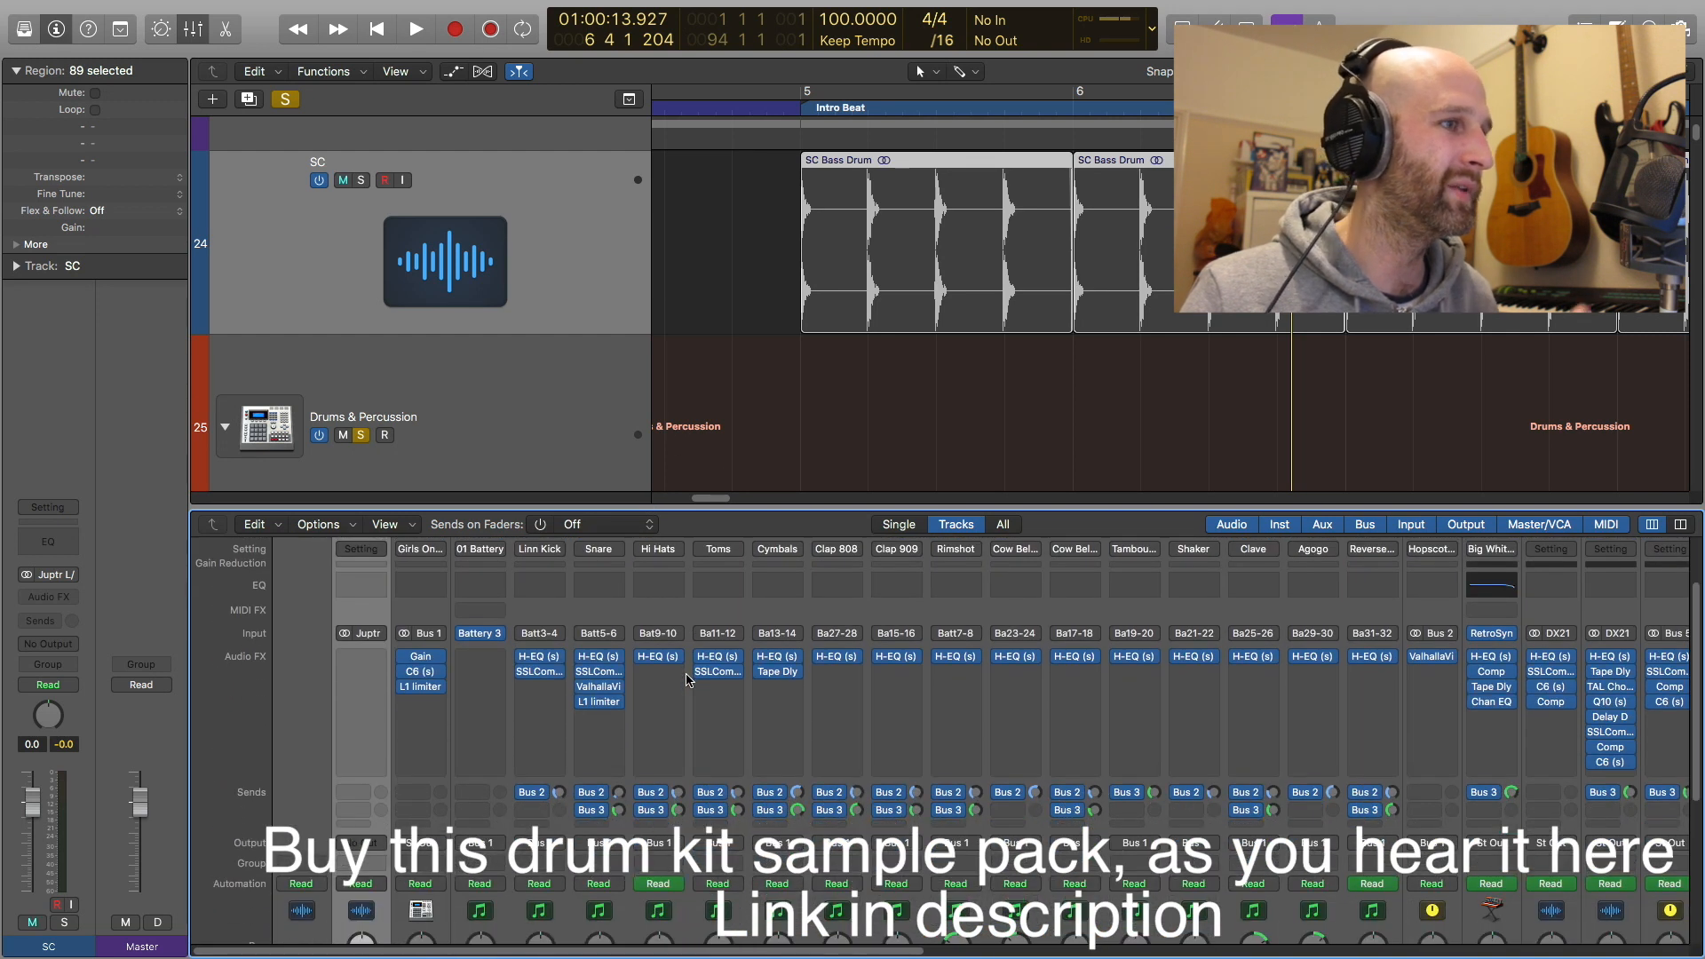
scroll(682, 672, down, 6)
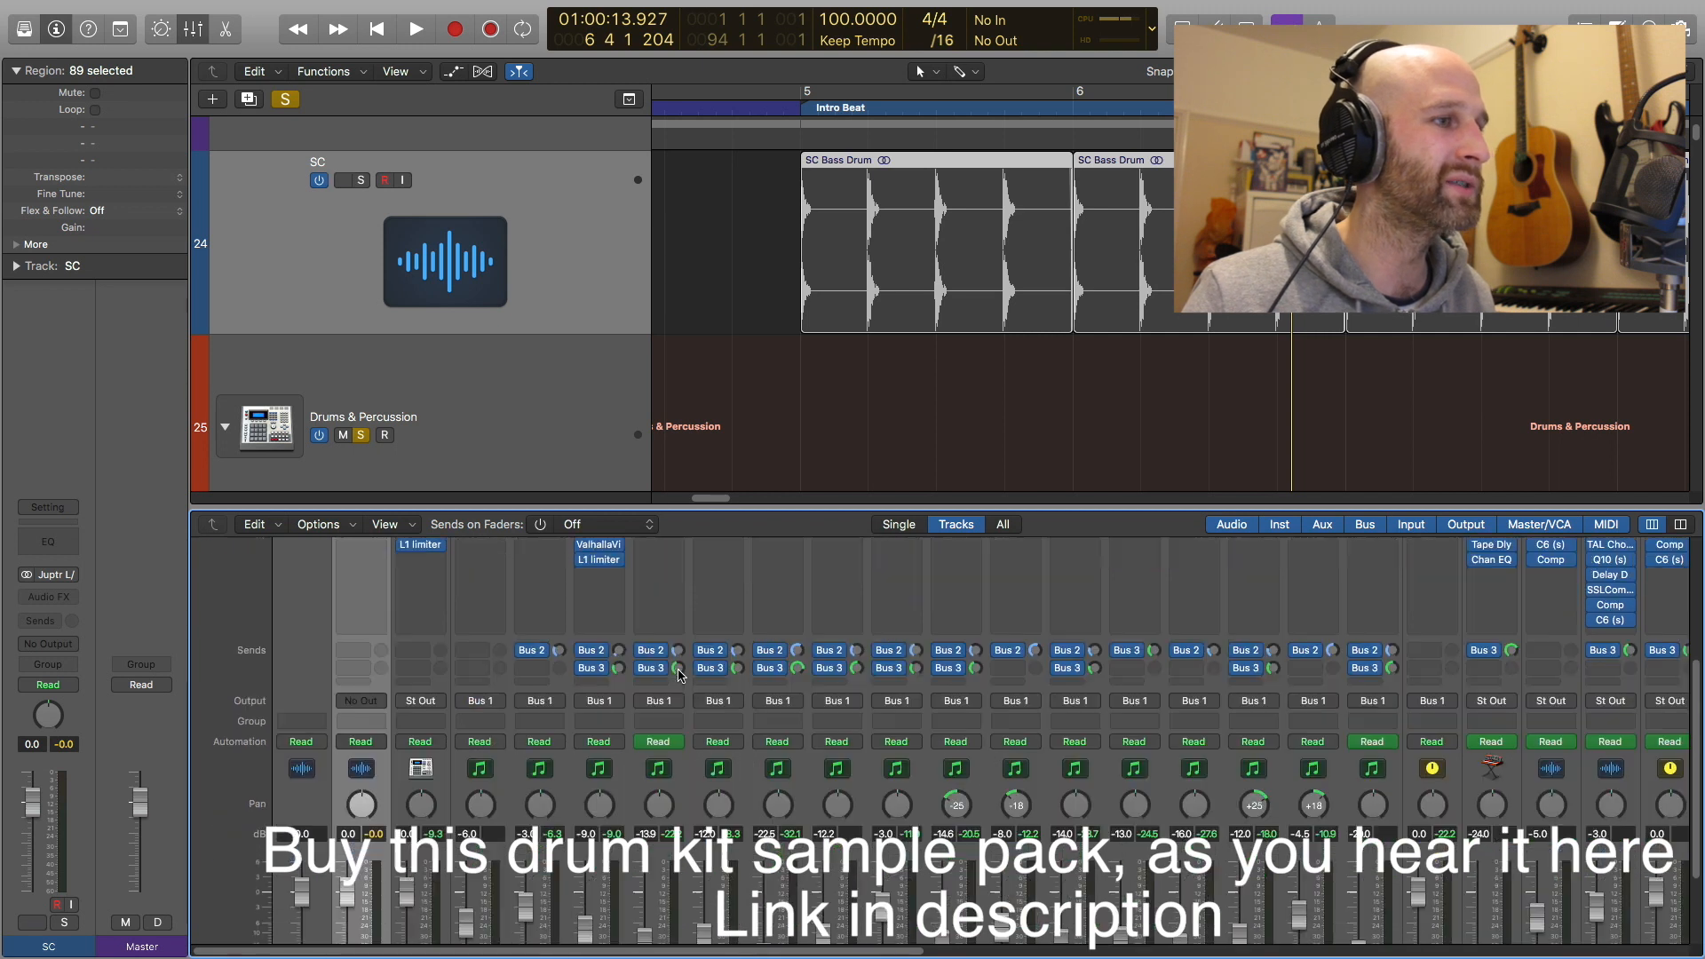
scroll(606, 699, up, 5)
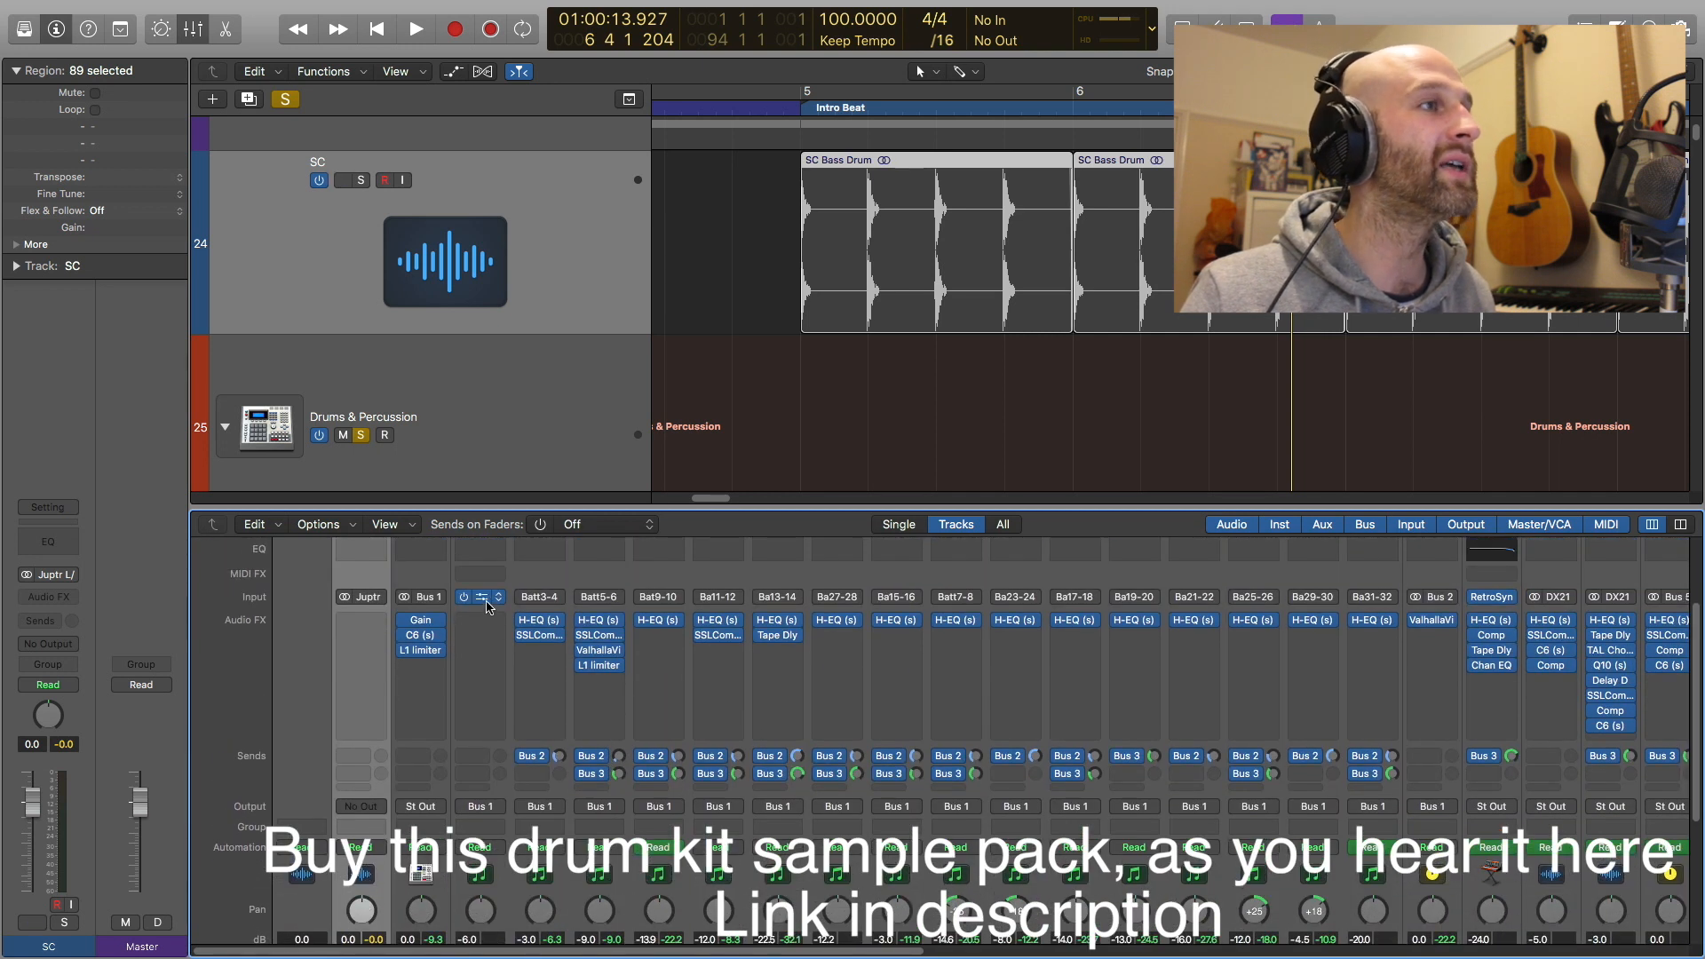
click(484, 600)
click(338, 287)
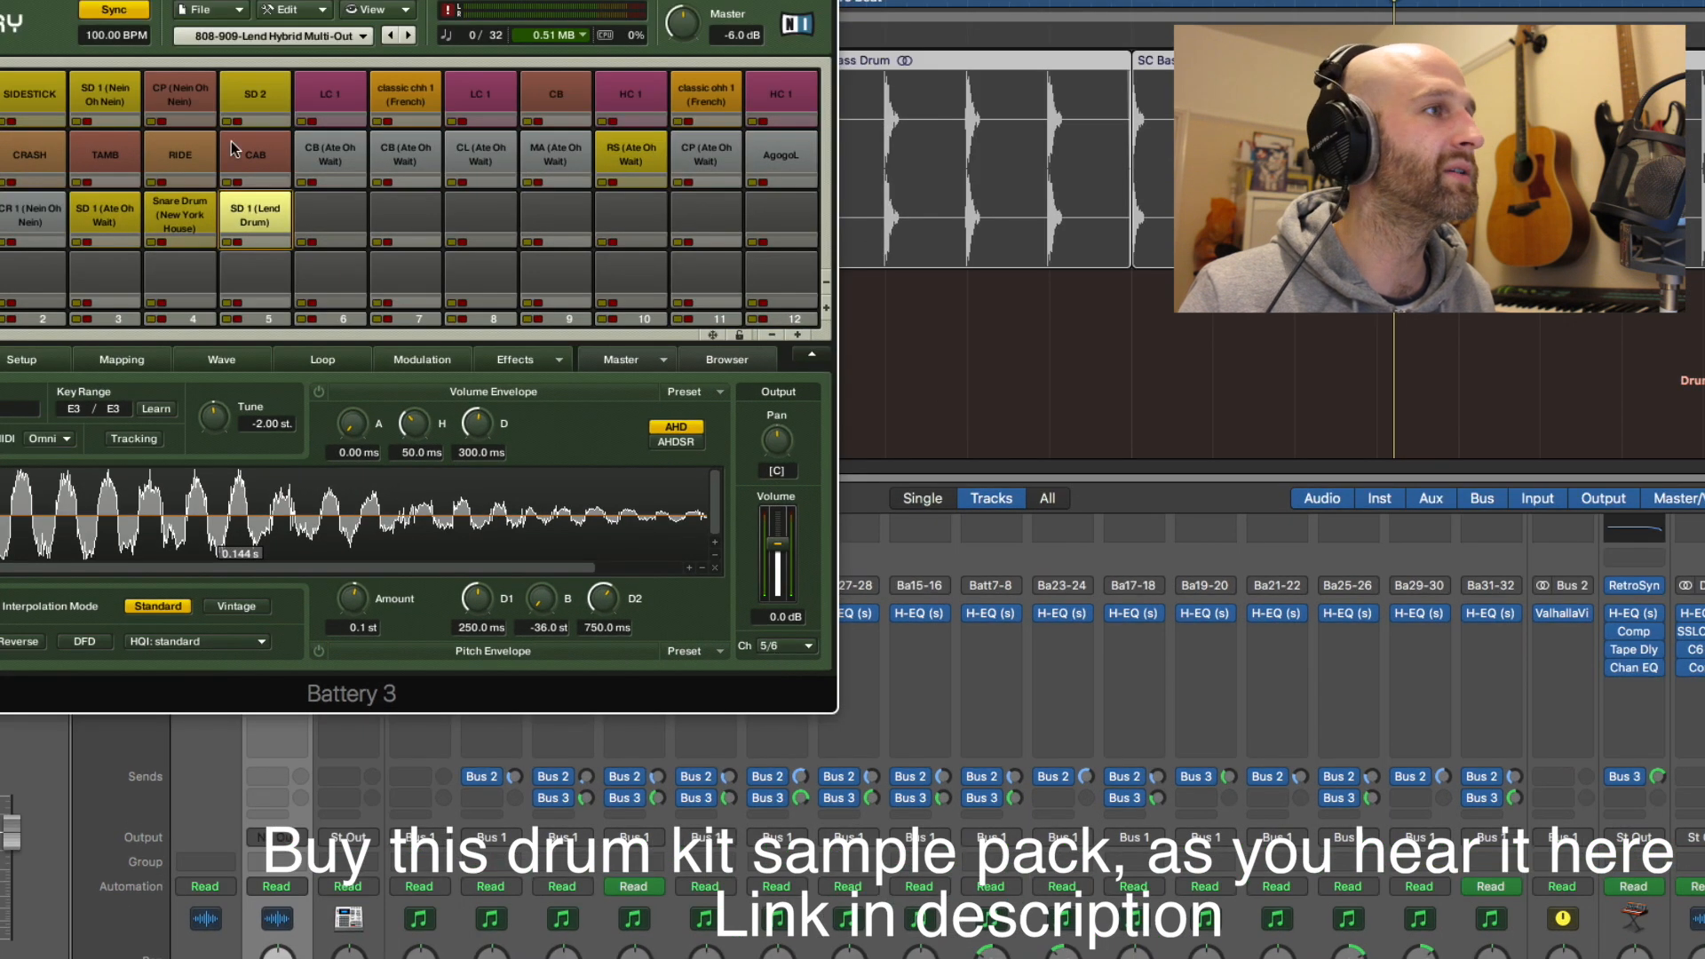
click(175, 213)
click(179, 144)
click(240, 140)
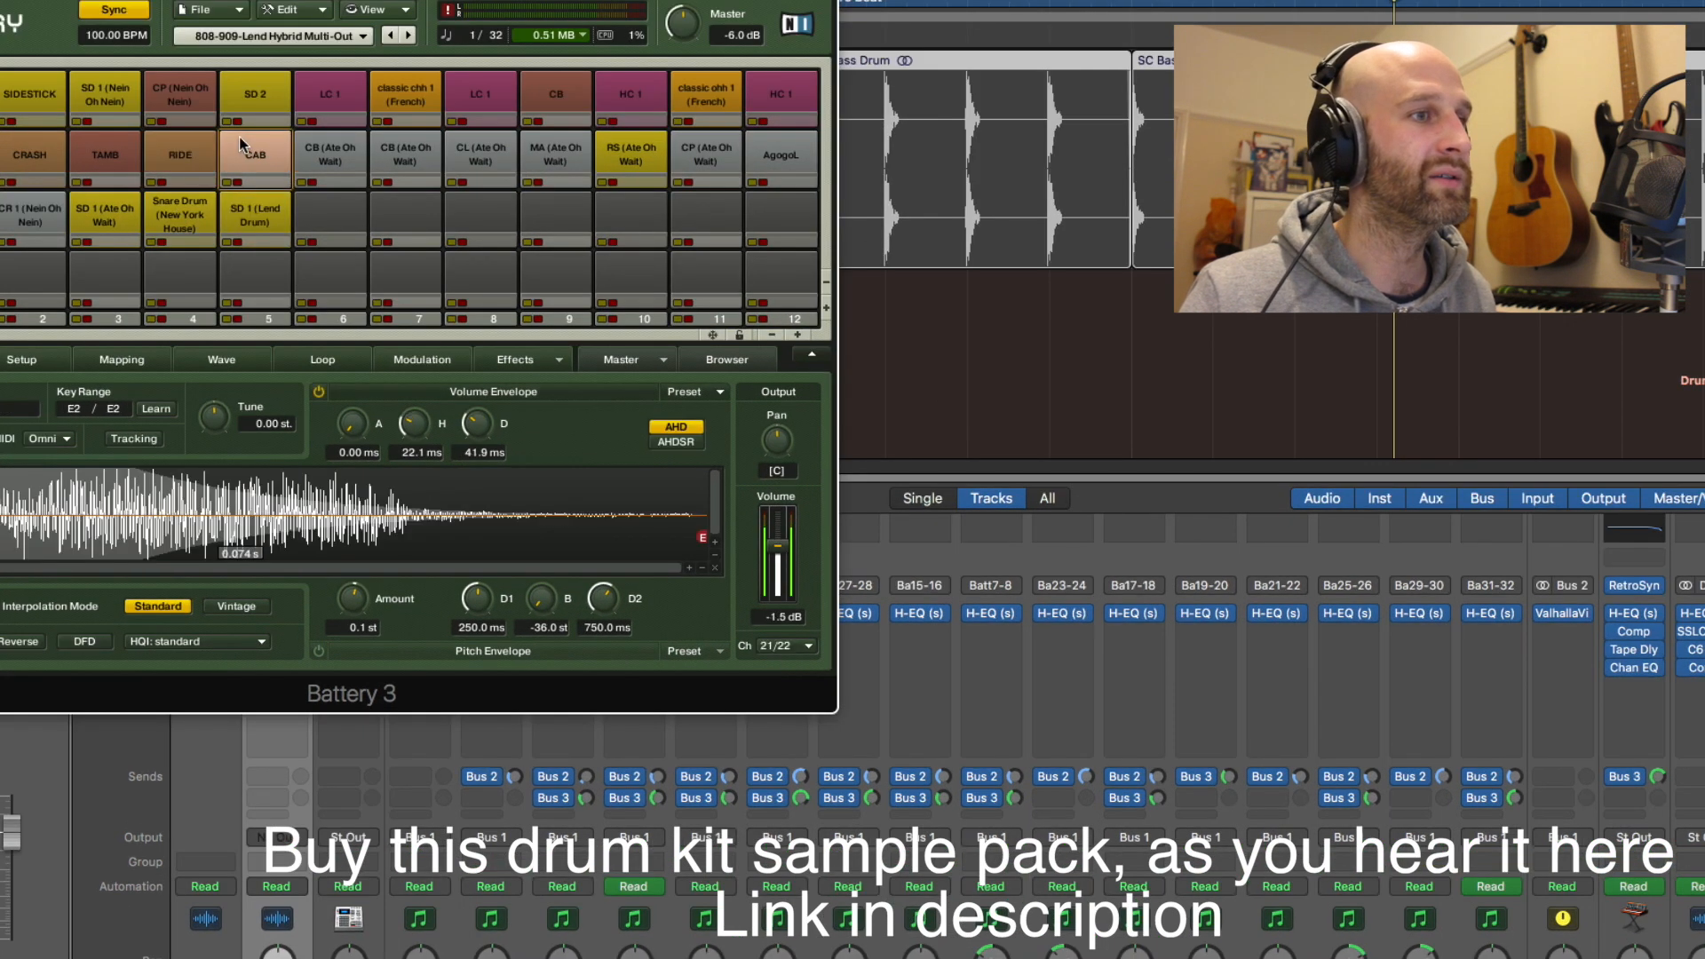
click(315, 132)
click(474, 122)
click(492, 155)
click(552, 154)
click(557, 117)
click(657, 96)
click(632, 155)
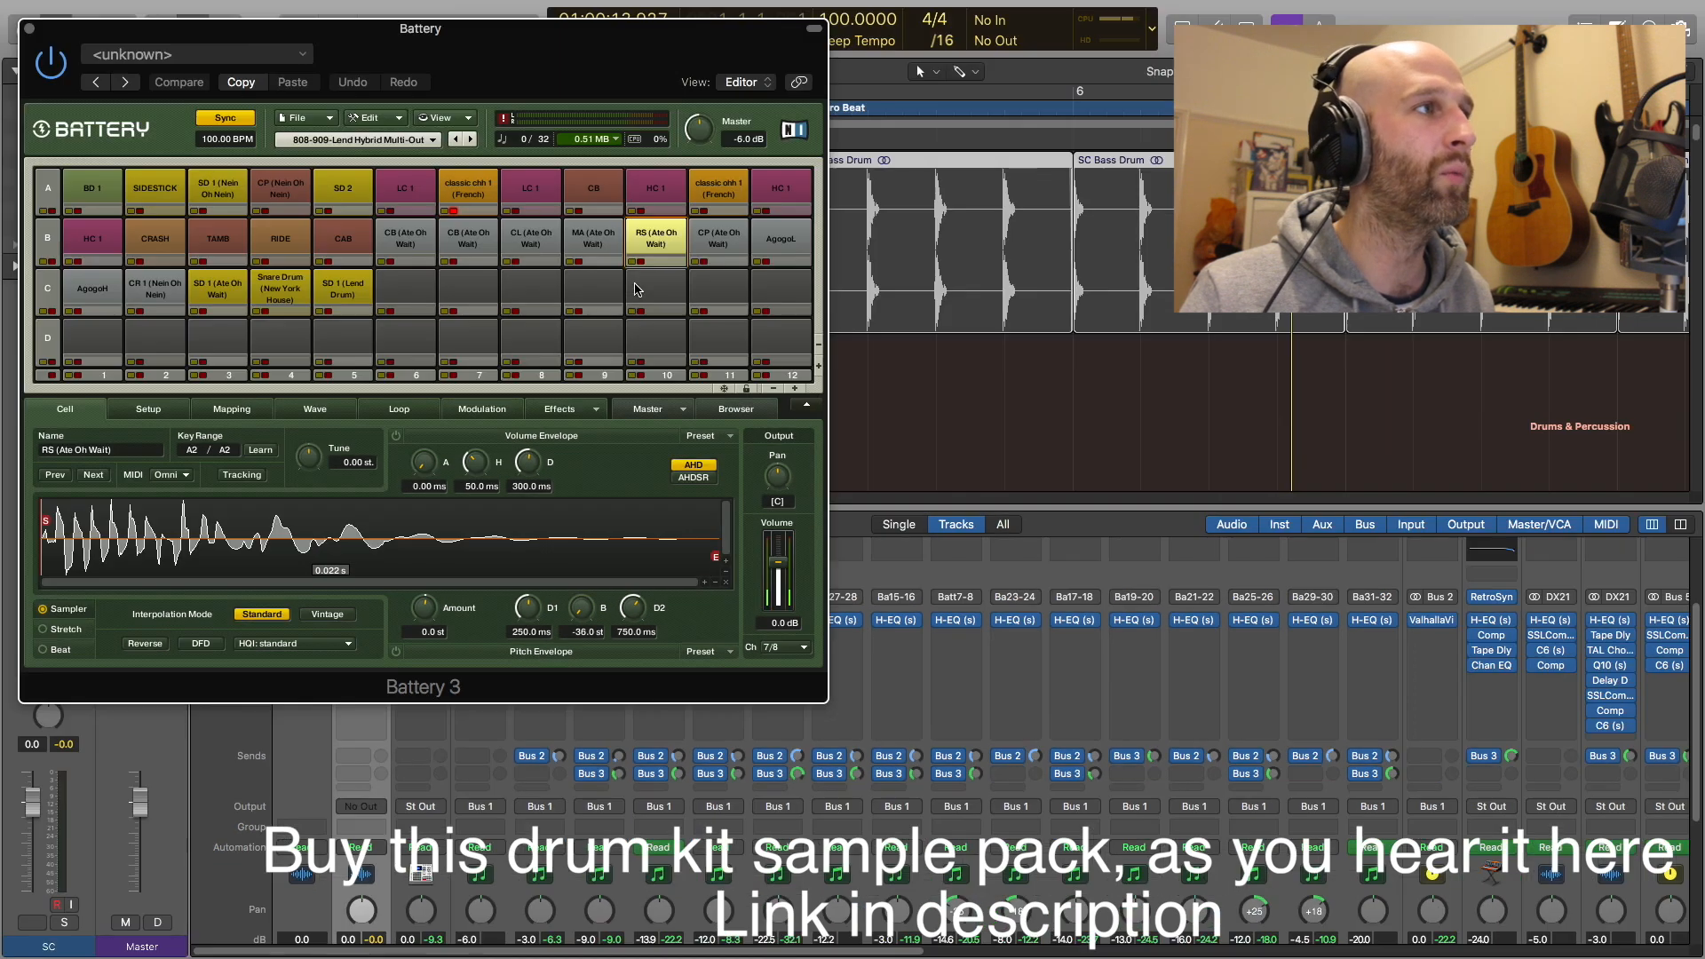
click(30, 31)
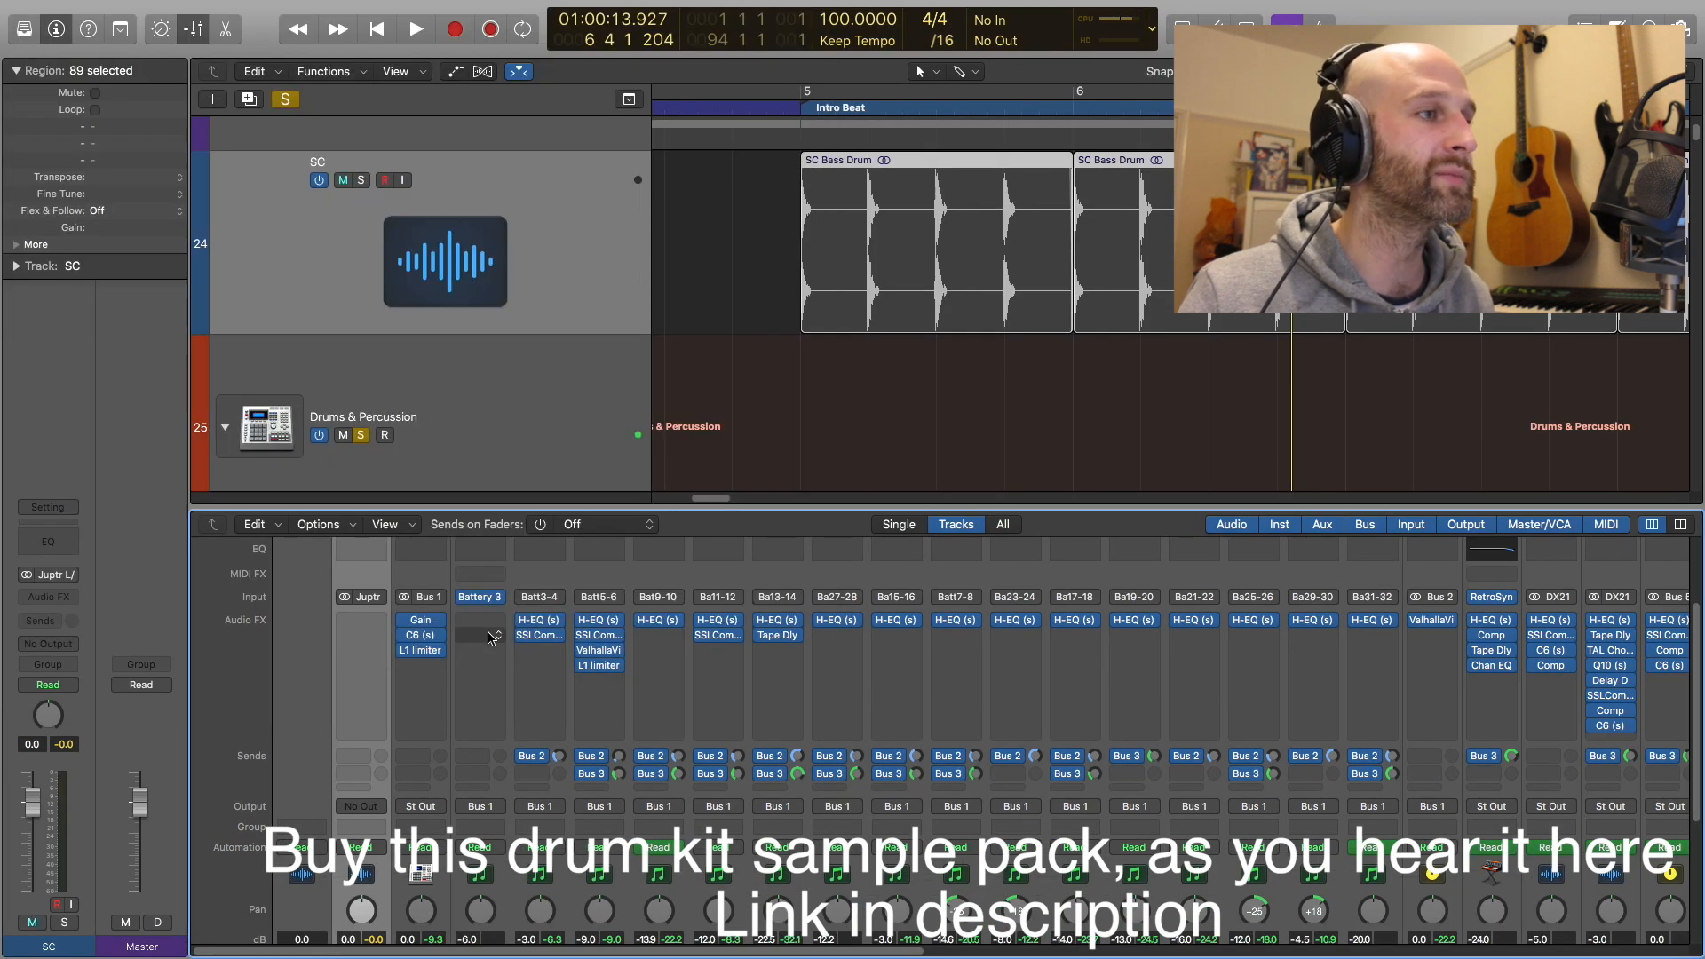
Examine the inserts and levels of the drum channel strips in the Mixer, selecting Drums & Percussion and then Battery
scroll(475, 607, up, 3)
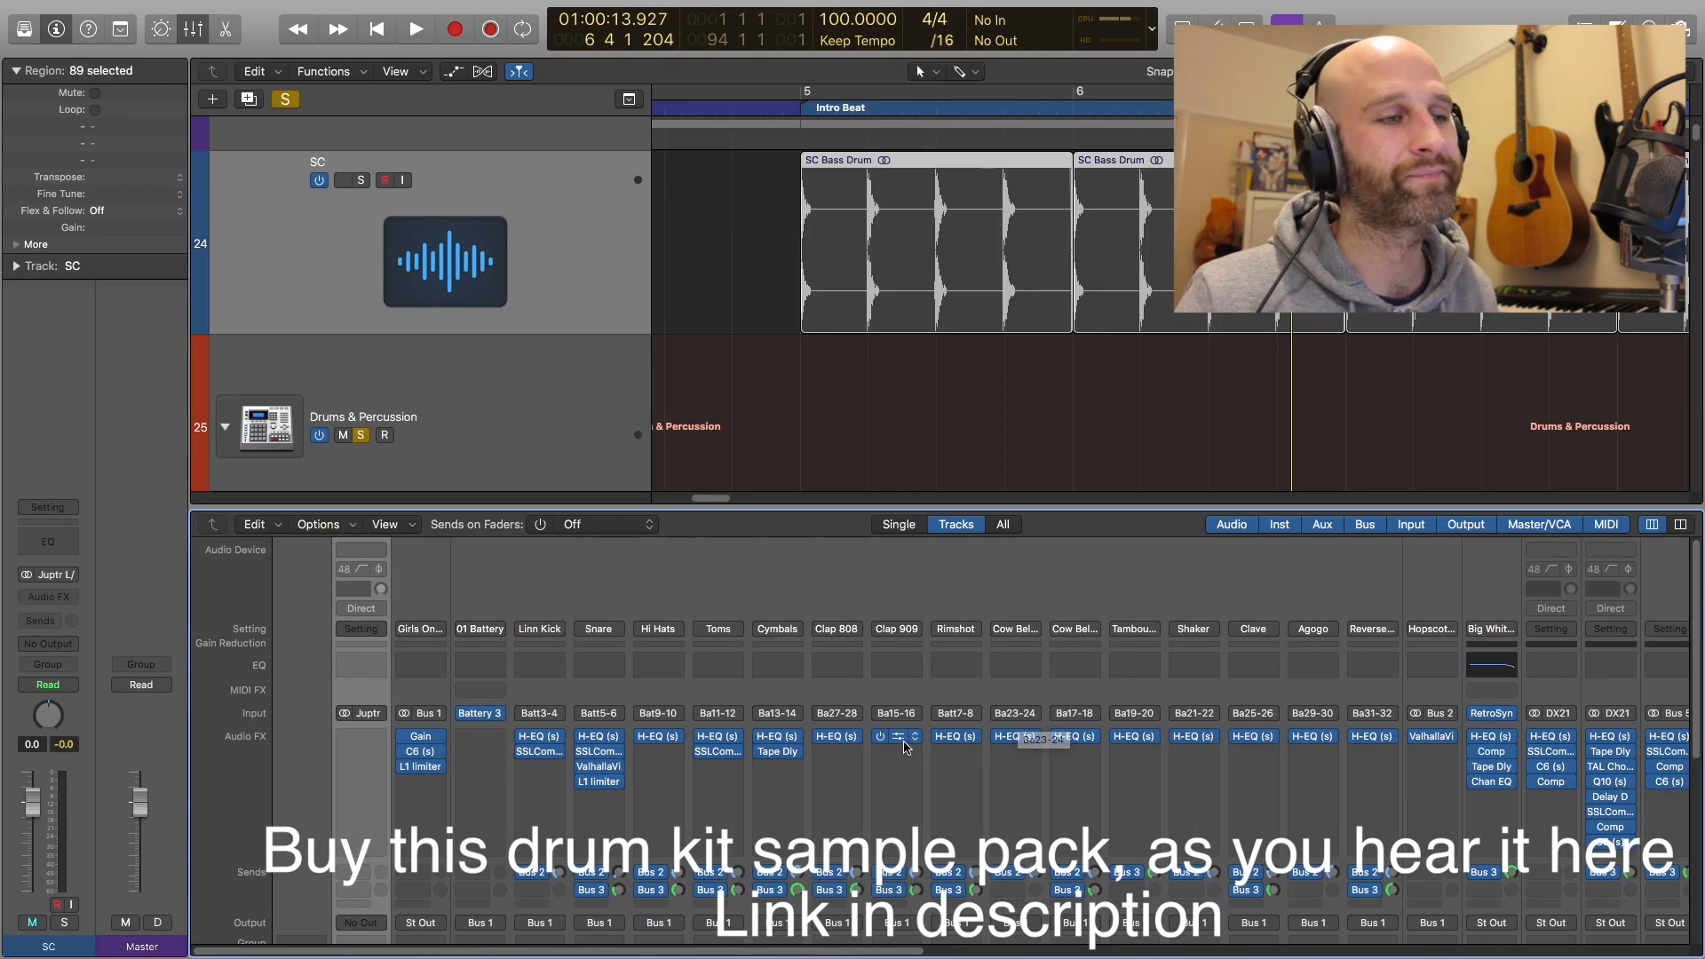
scroll(1047, 778, down, 5)
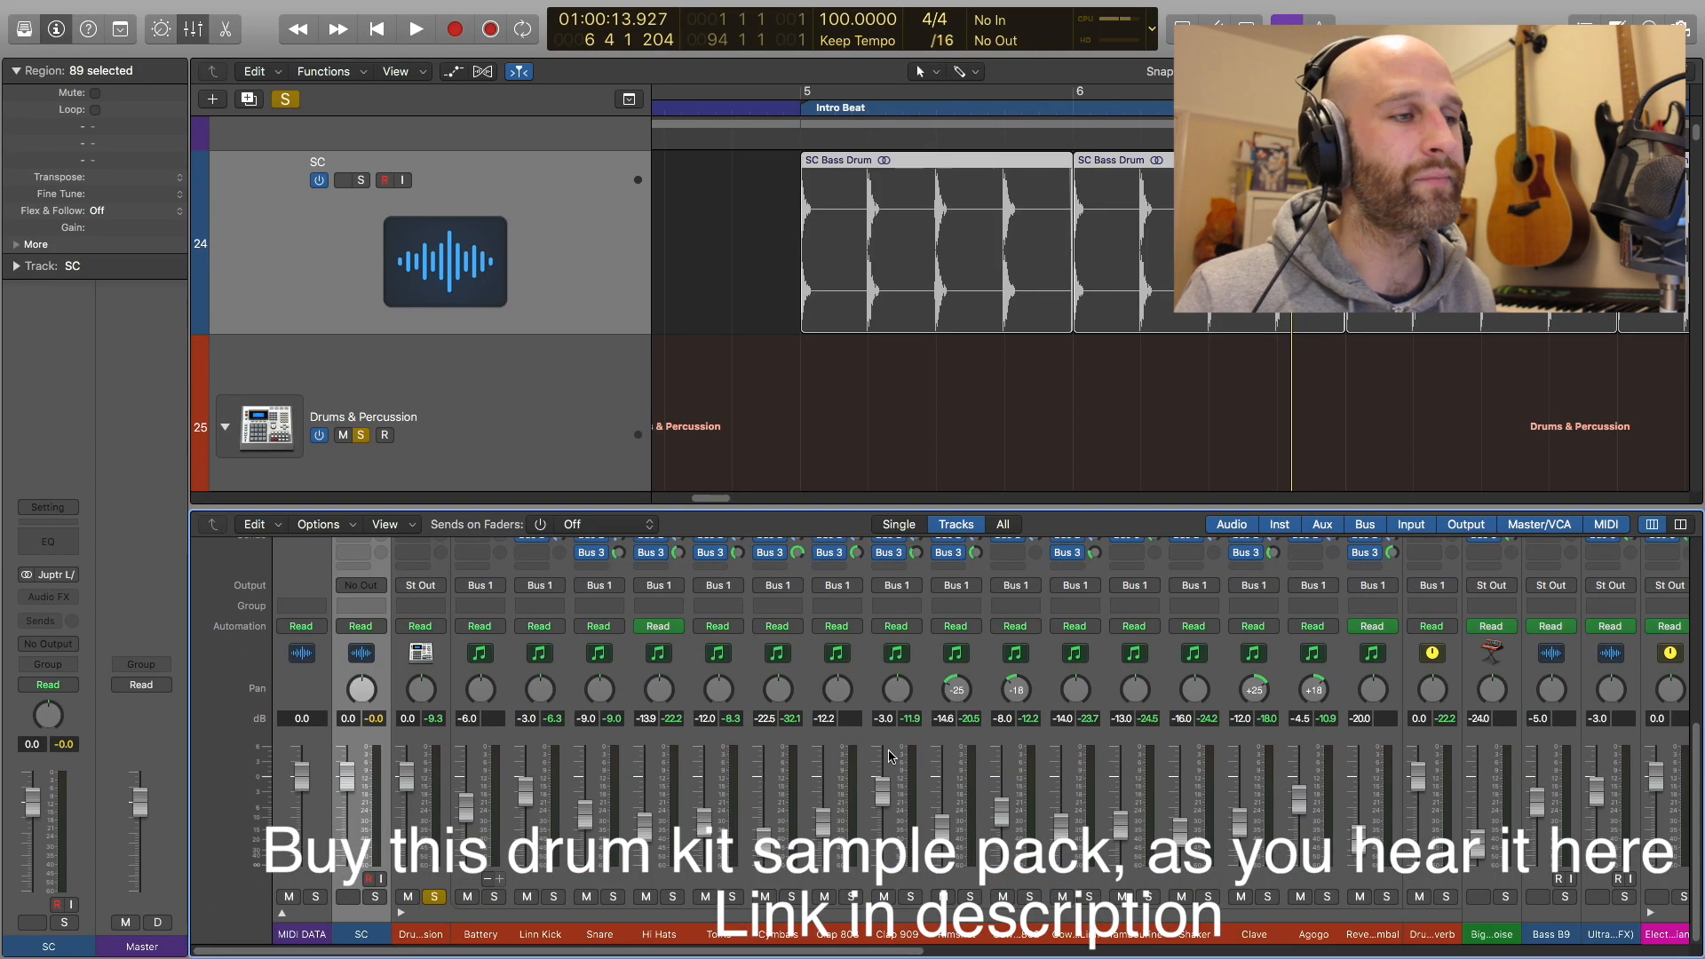
click(425, 937)
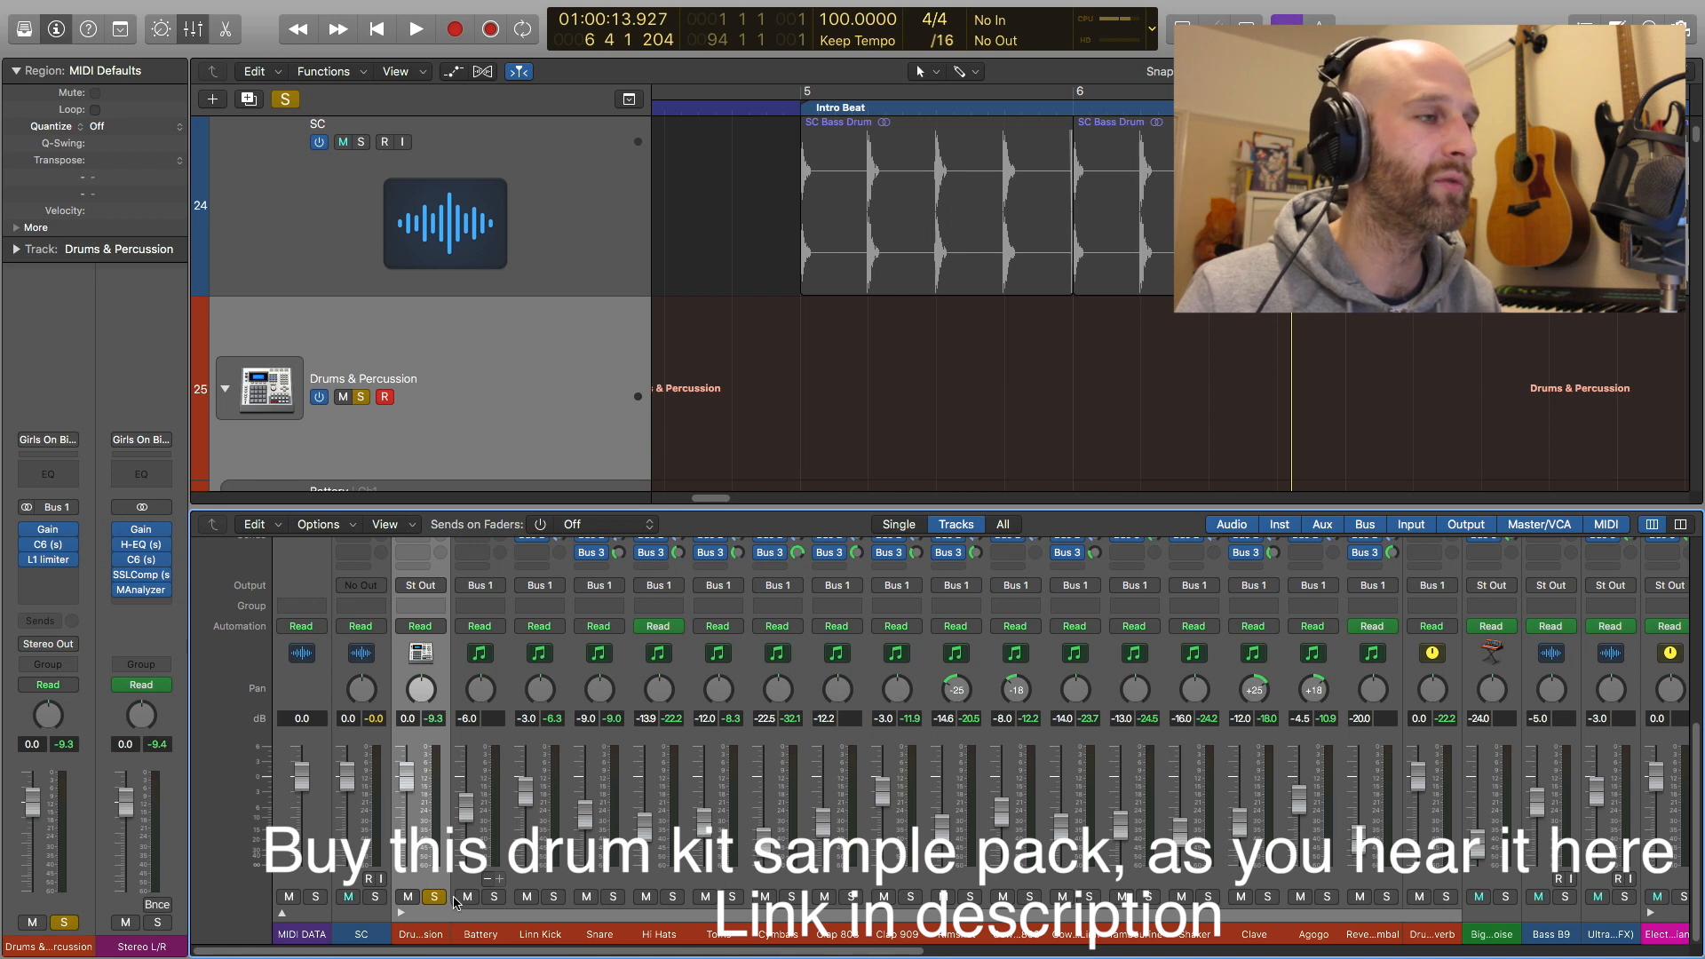
click(481, 935)
scroll(497, 823, up, 2)
scroll(497, 823, up, 2)
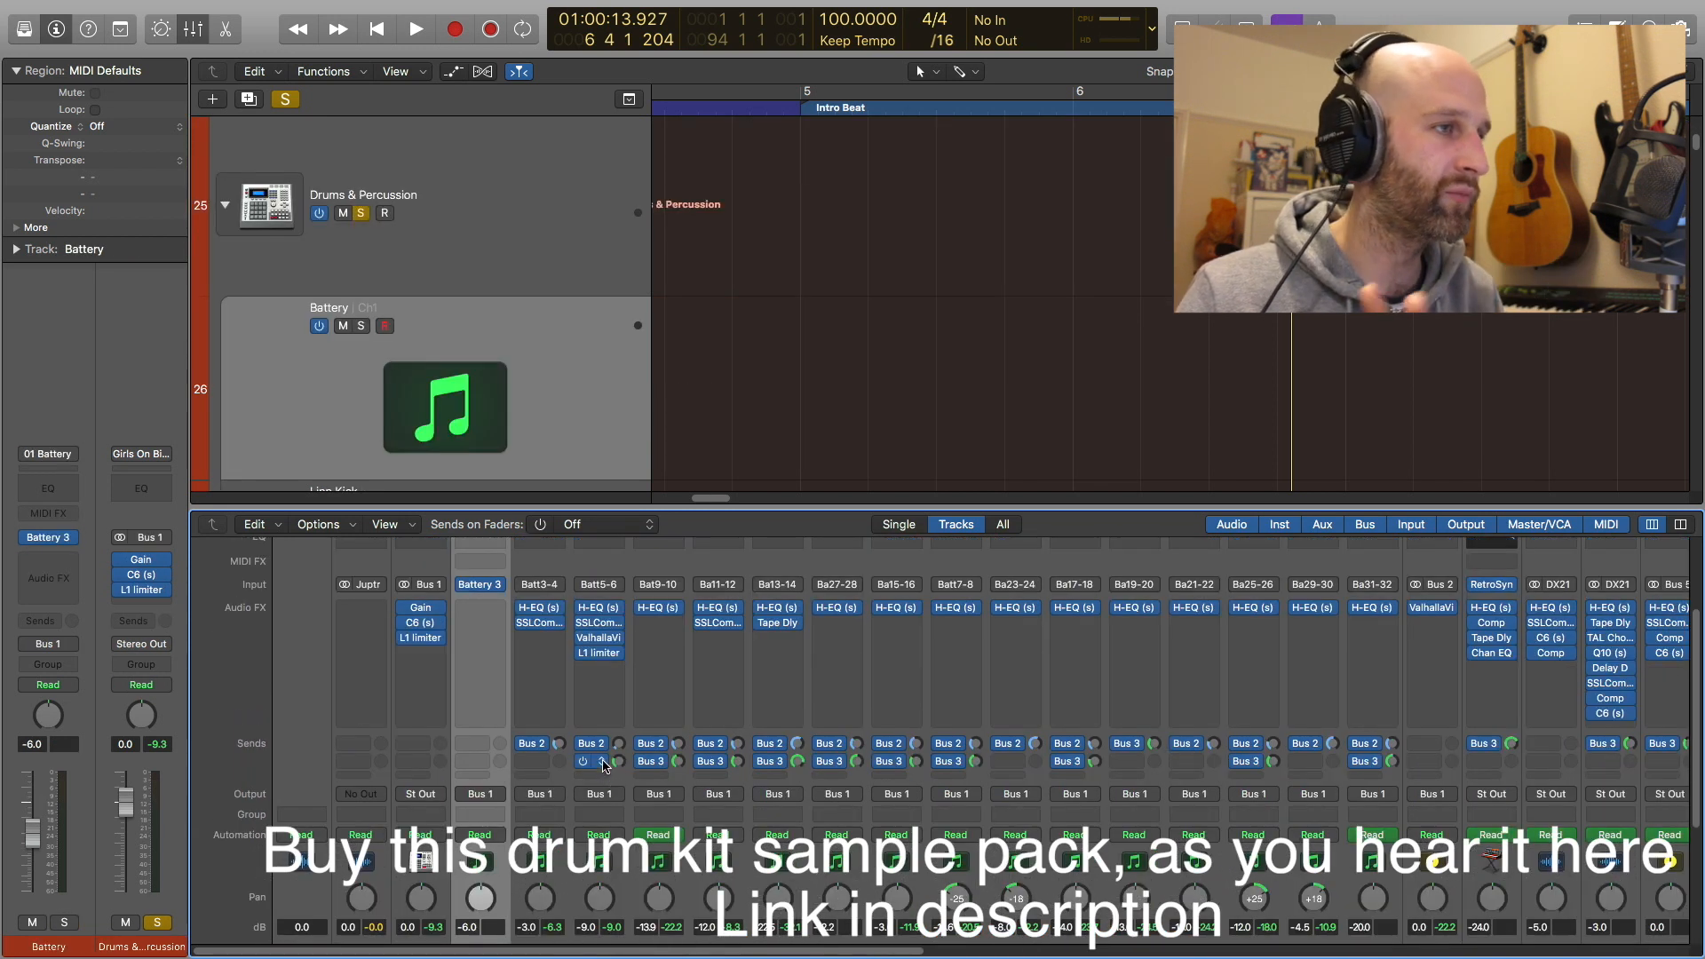
Switch the solo from Drums & Percussion to Linn Kick and play it briefly
scroll(498, 852, down, 3)
click(435, 896)
click(553, 896)
key(space)
key(space)
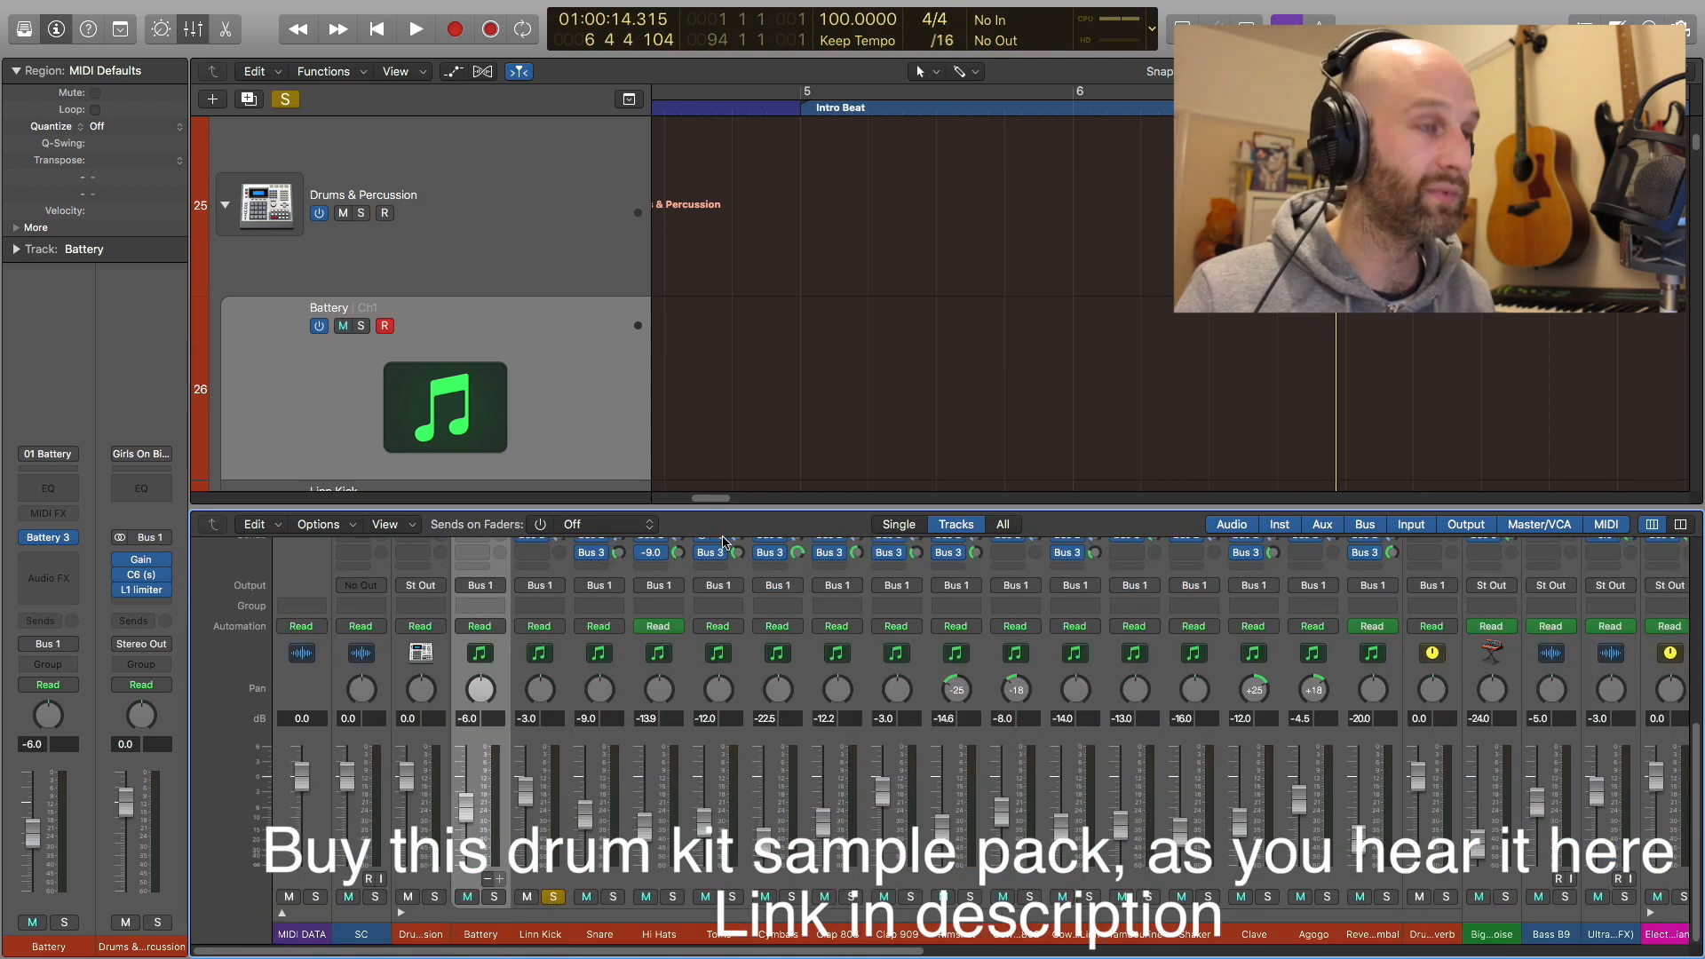
Hide the Mixer, fit the whole arrangement in view, set a cycle range from bar 70 to bar 78, and play it
key(x)
key(z)
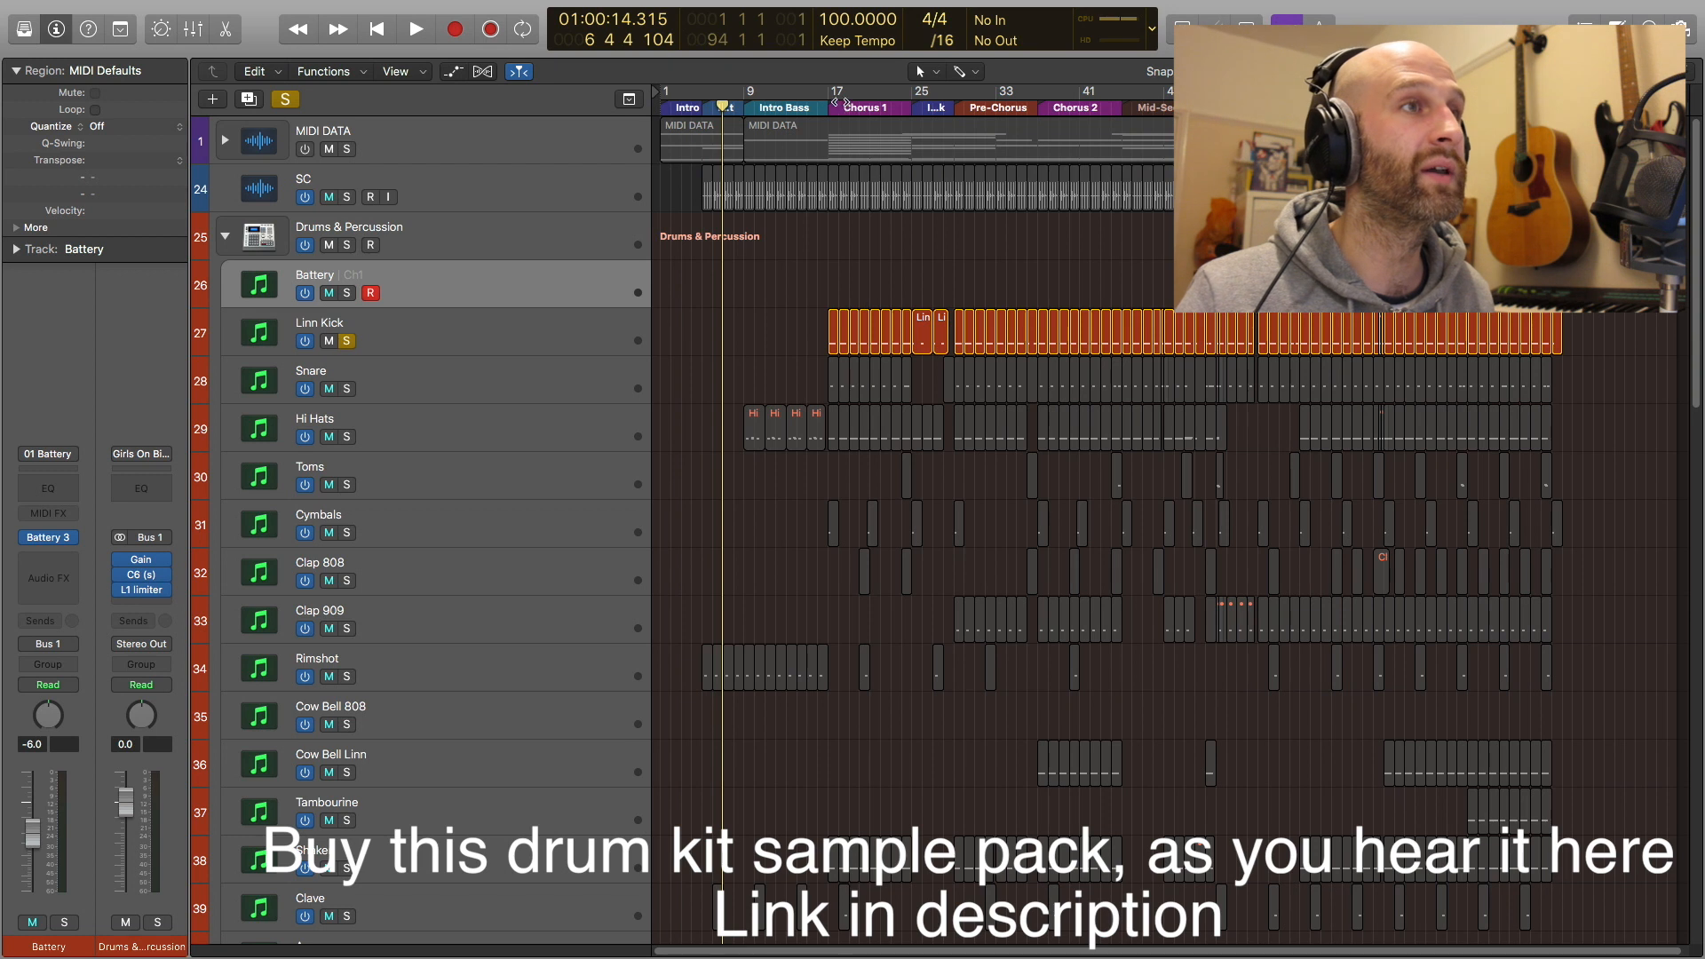
drag(1385, 91, 1468, 91)
key(space)
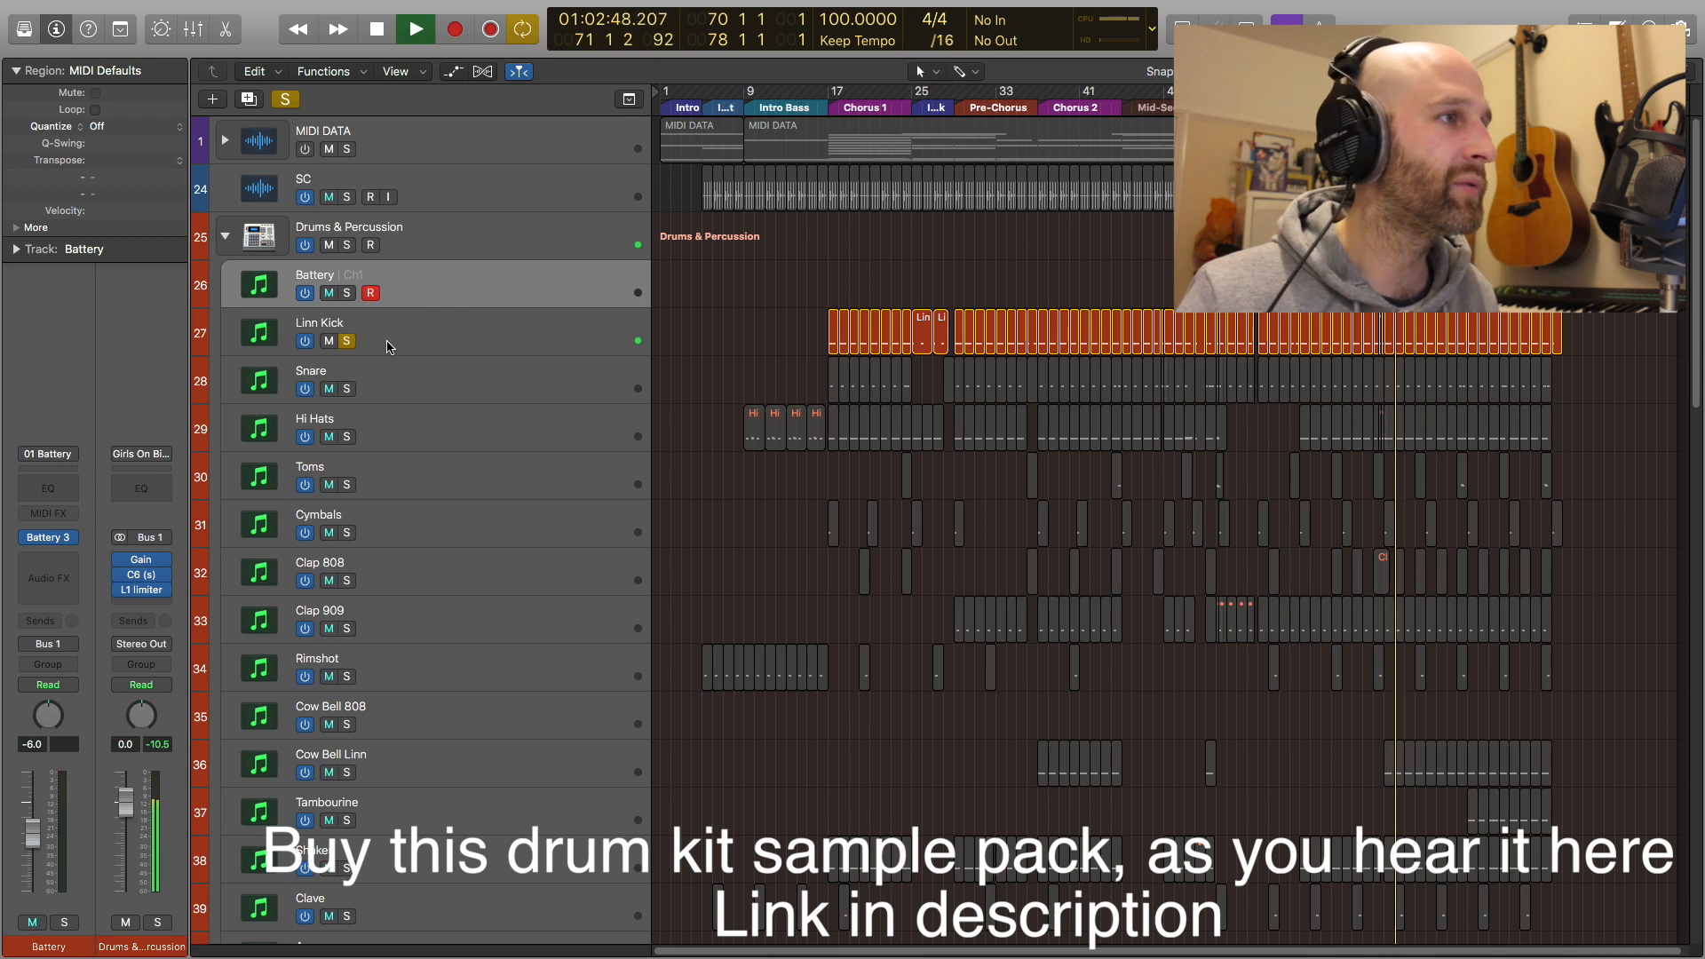
Solo the Snare together with Linn Kick during playback, show the Mixer again, and stop
click(464, 328)
click(346, 389)
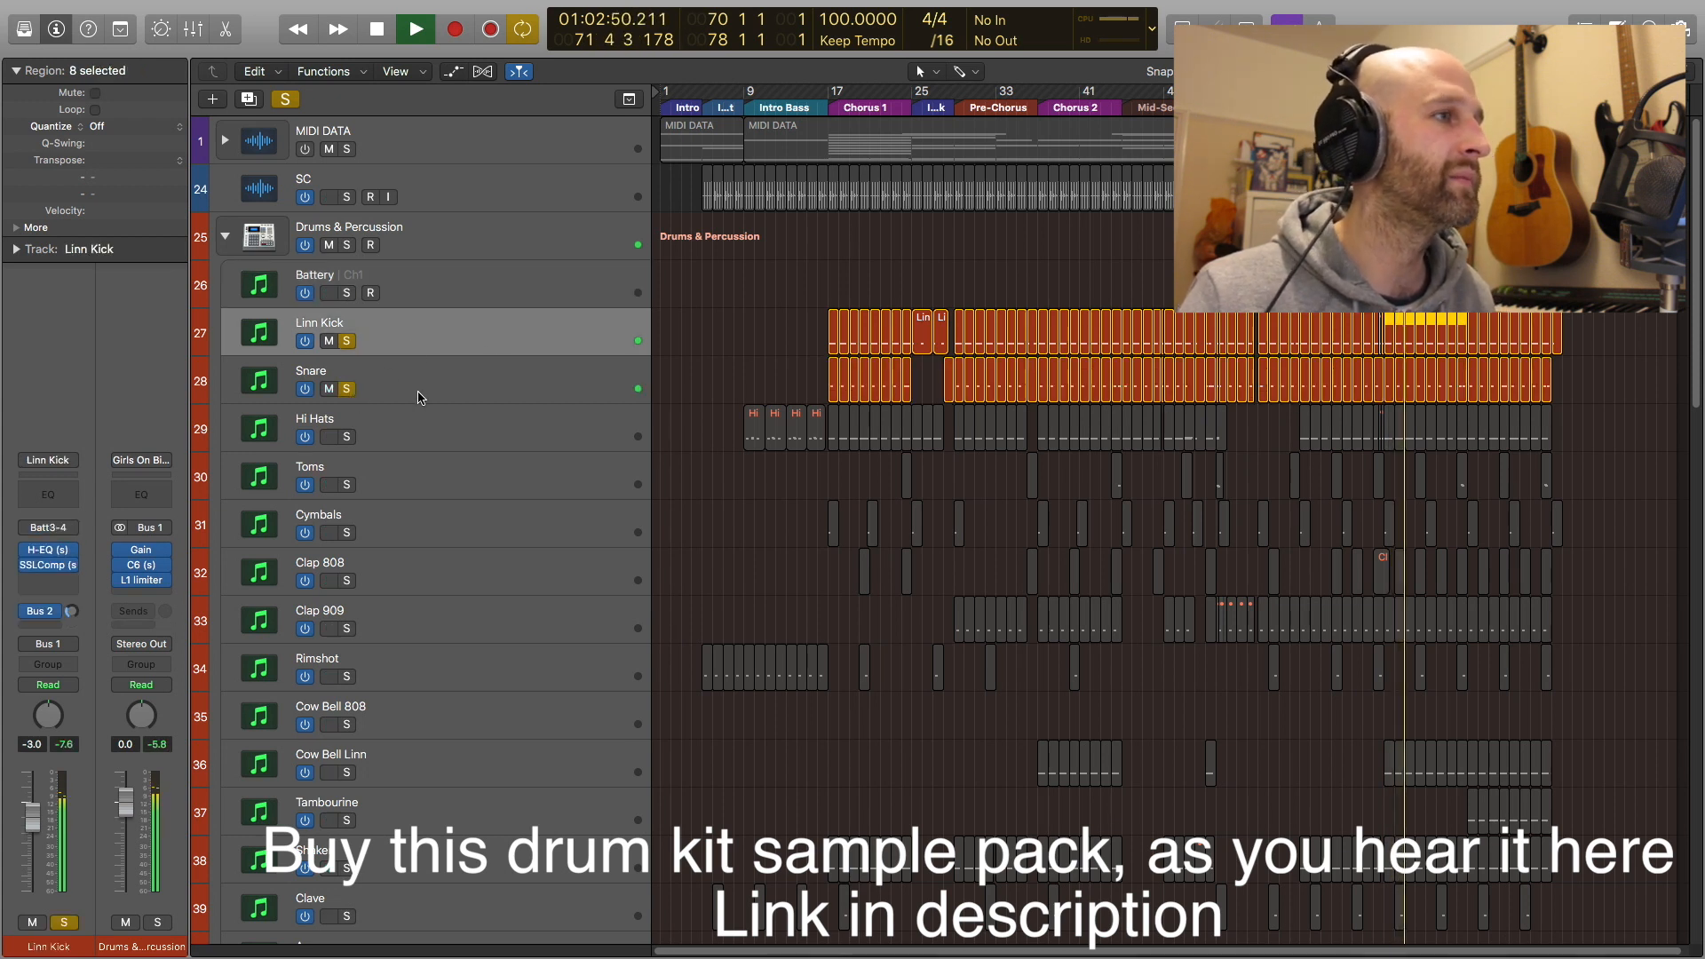
click(353, 400)
key(x)
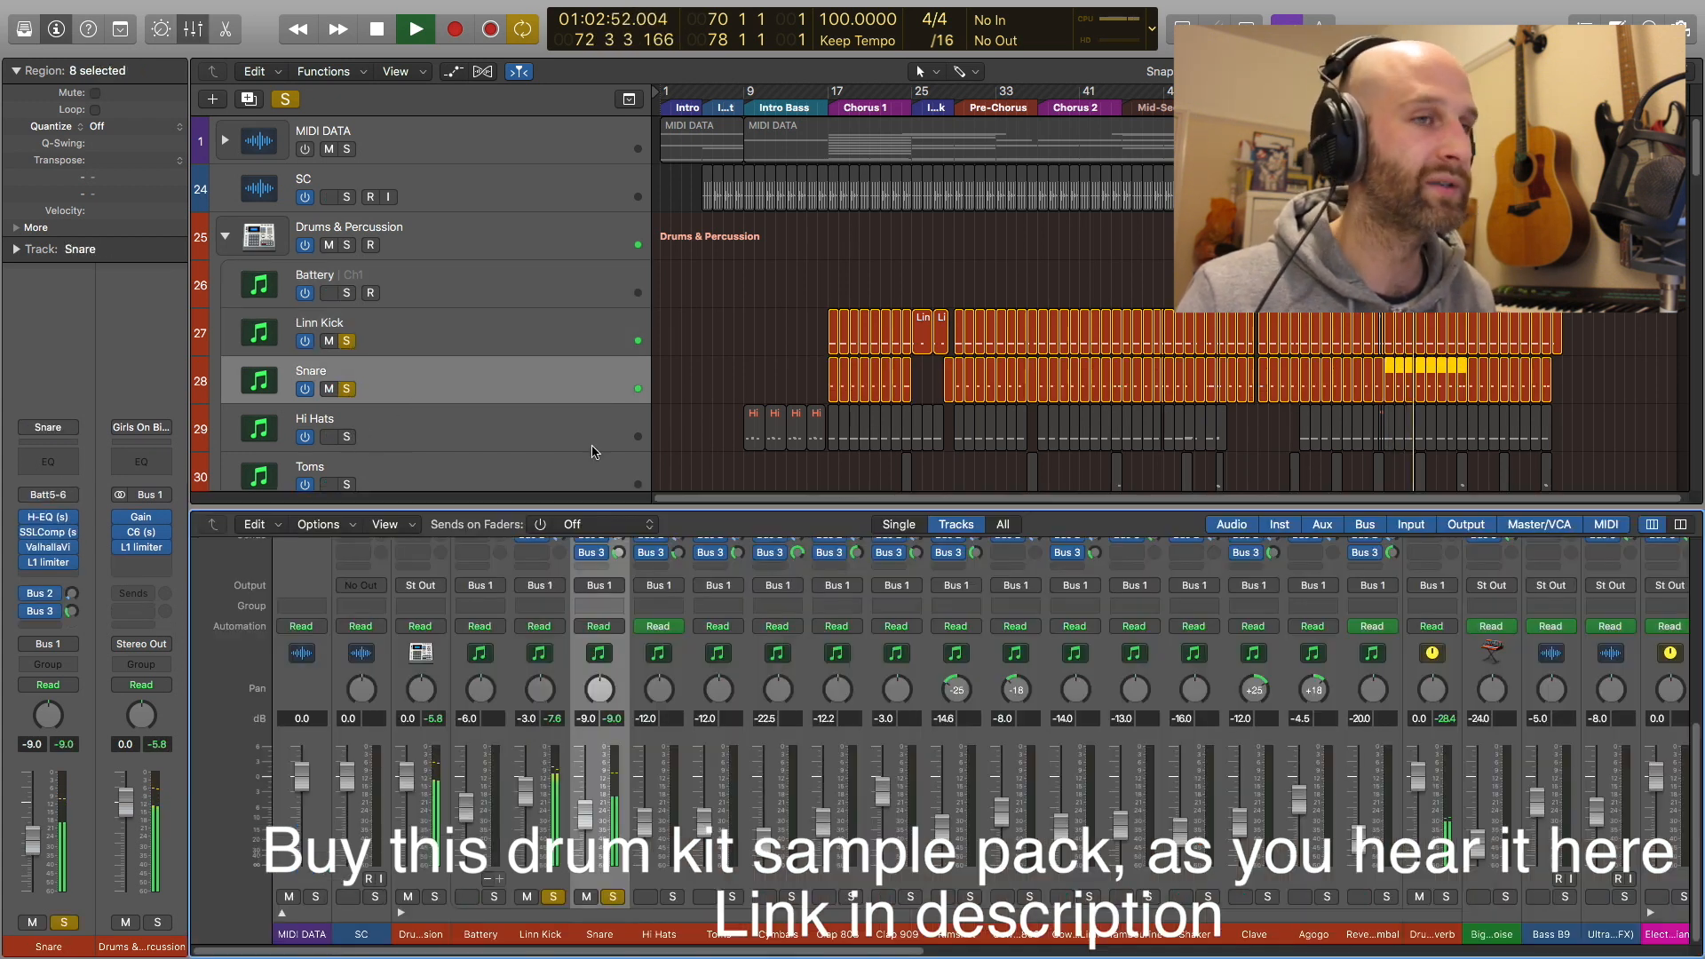
key(space)
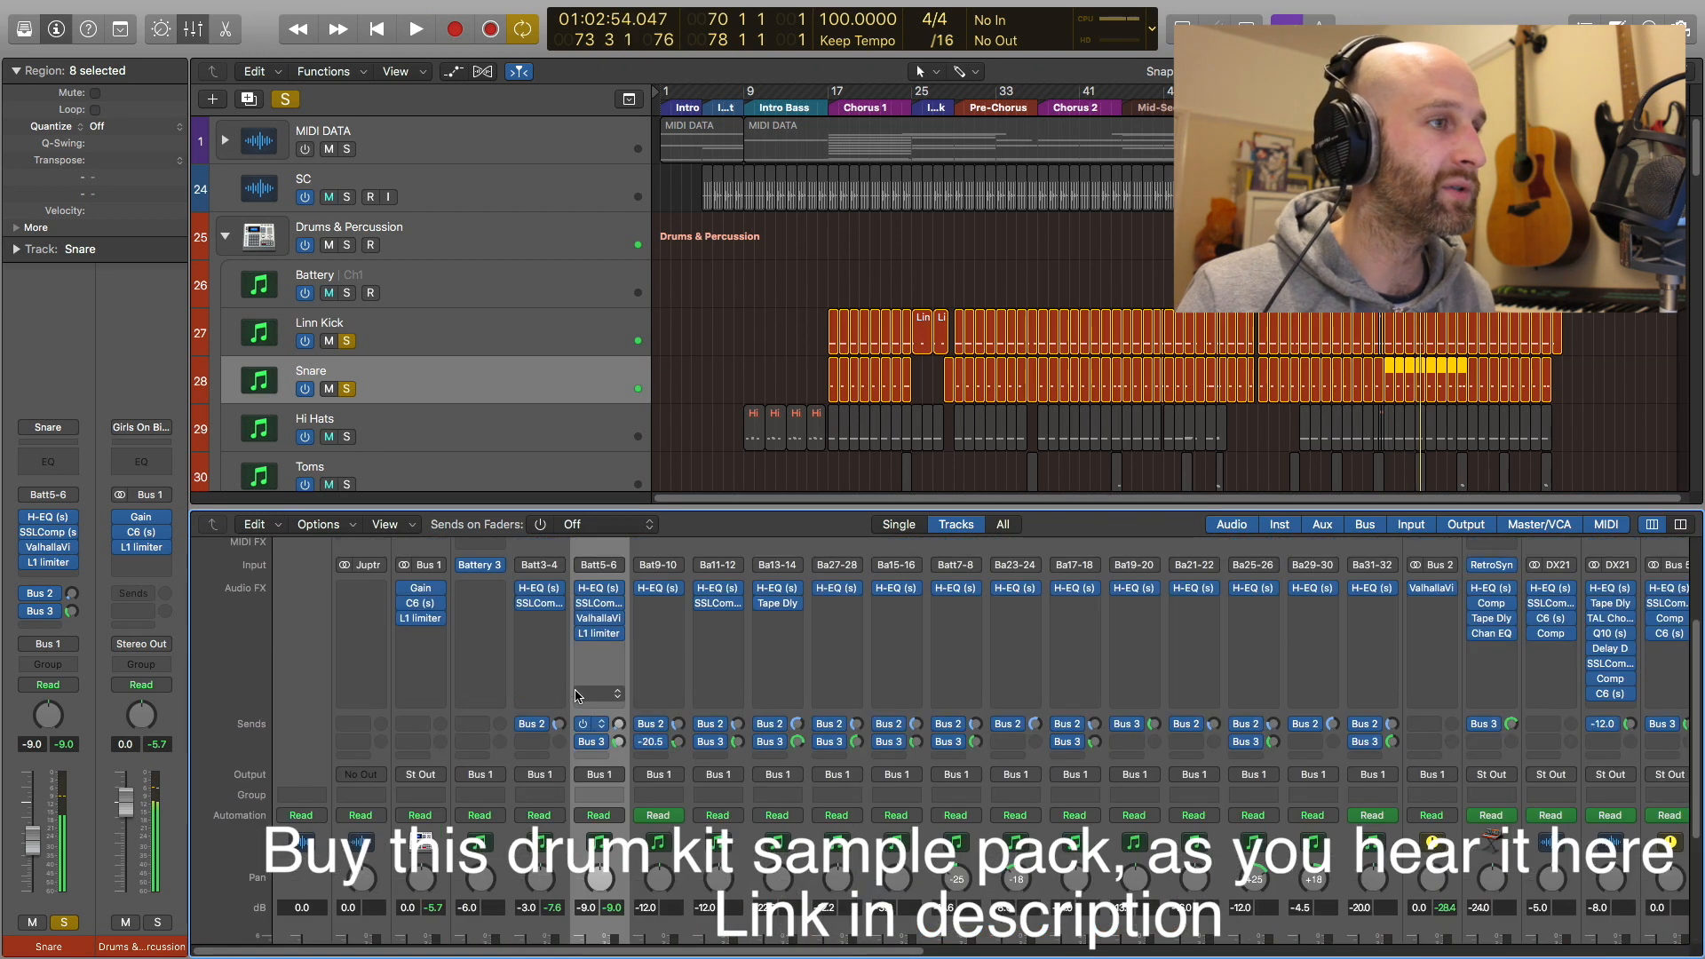
View the H-EQ settings on the Linn Kick channel and close the plug-in
scroll(588, 721, down, 5)
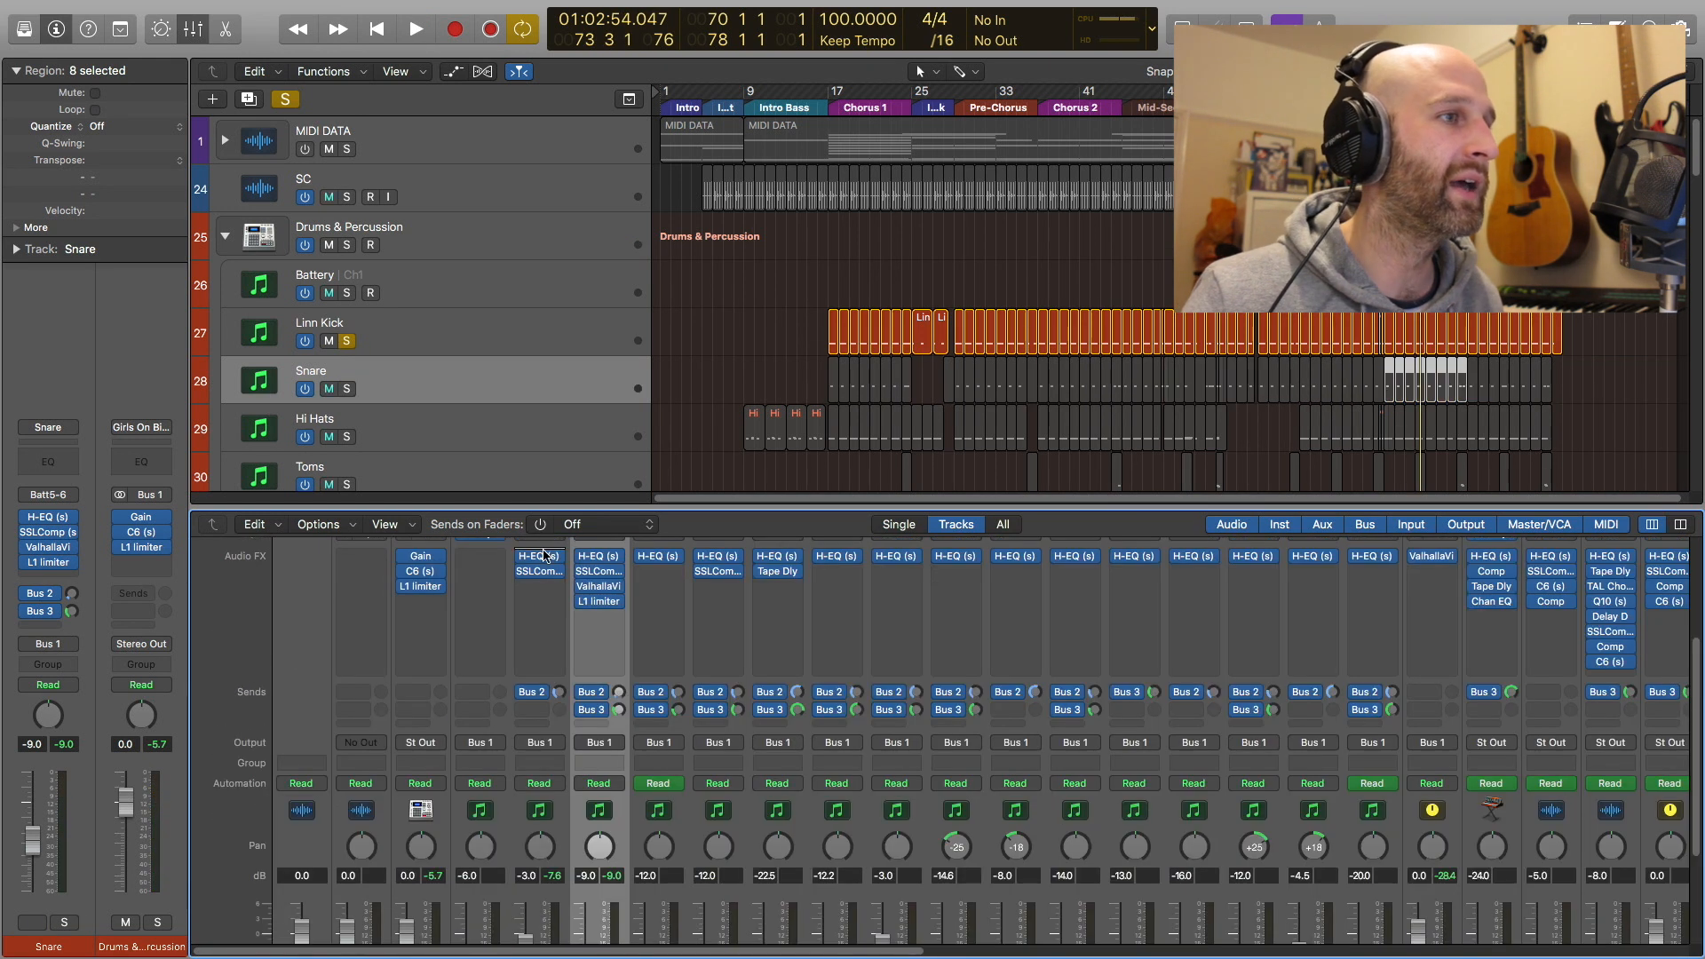
click(544, 556)
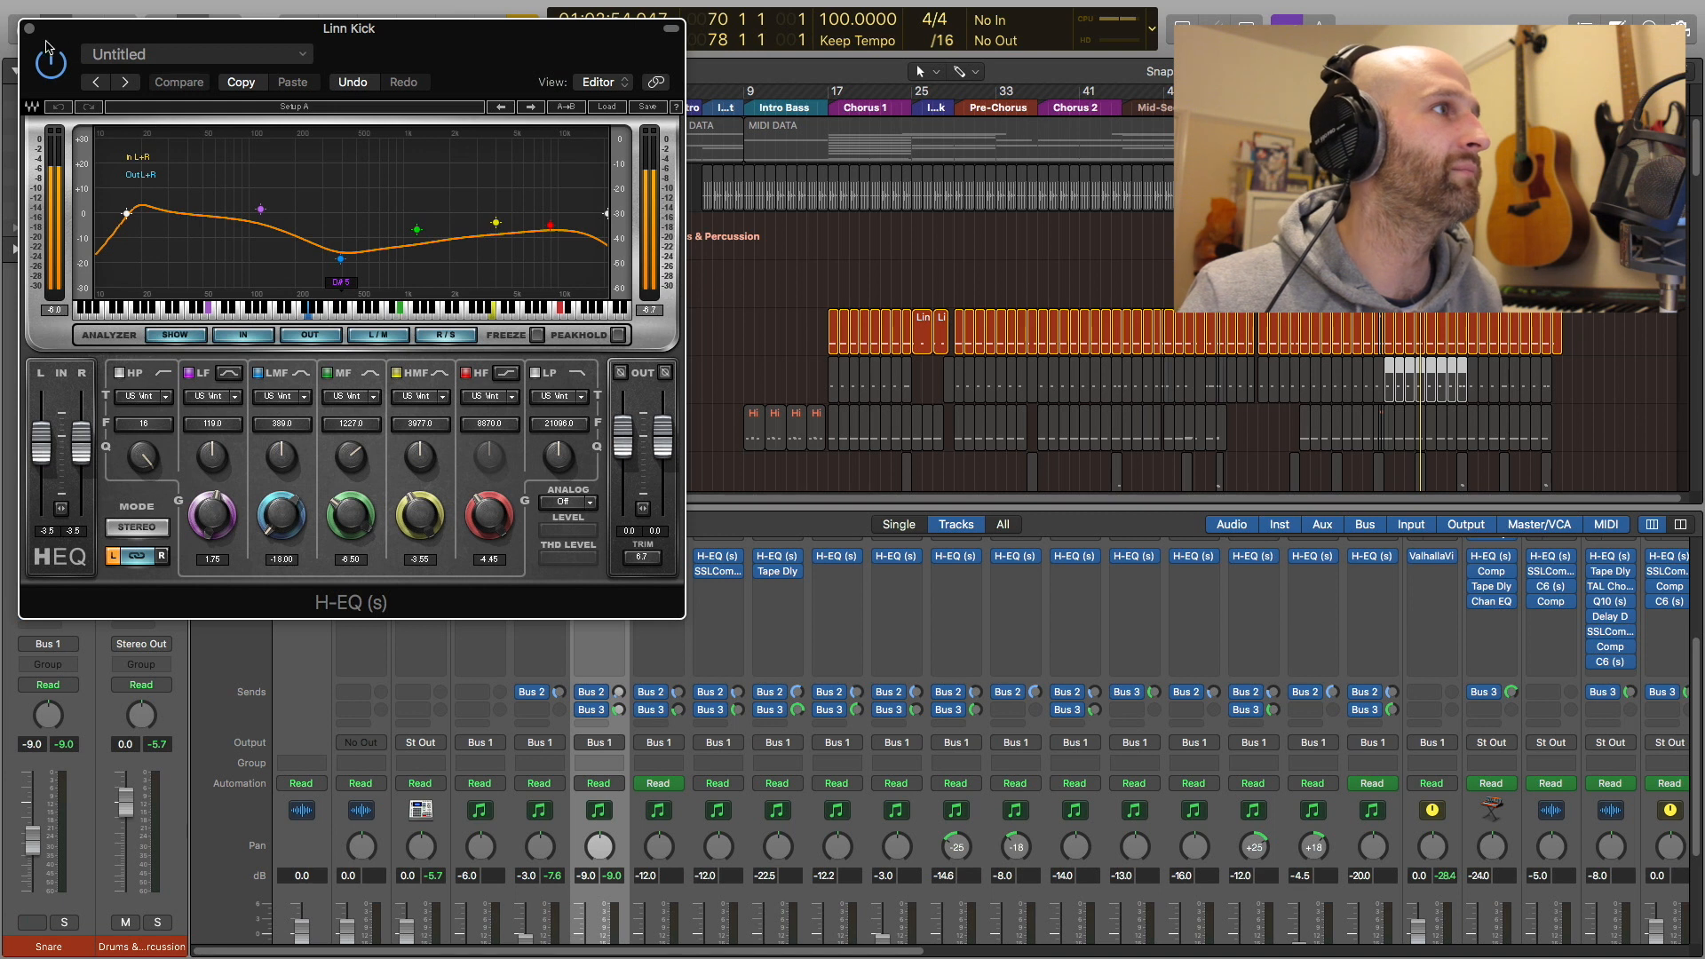
click(30, 28)
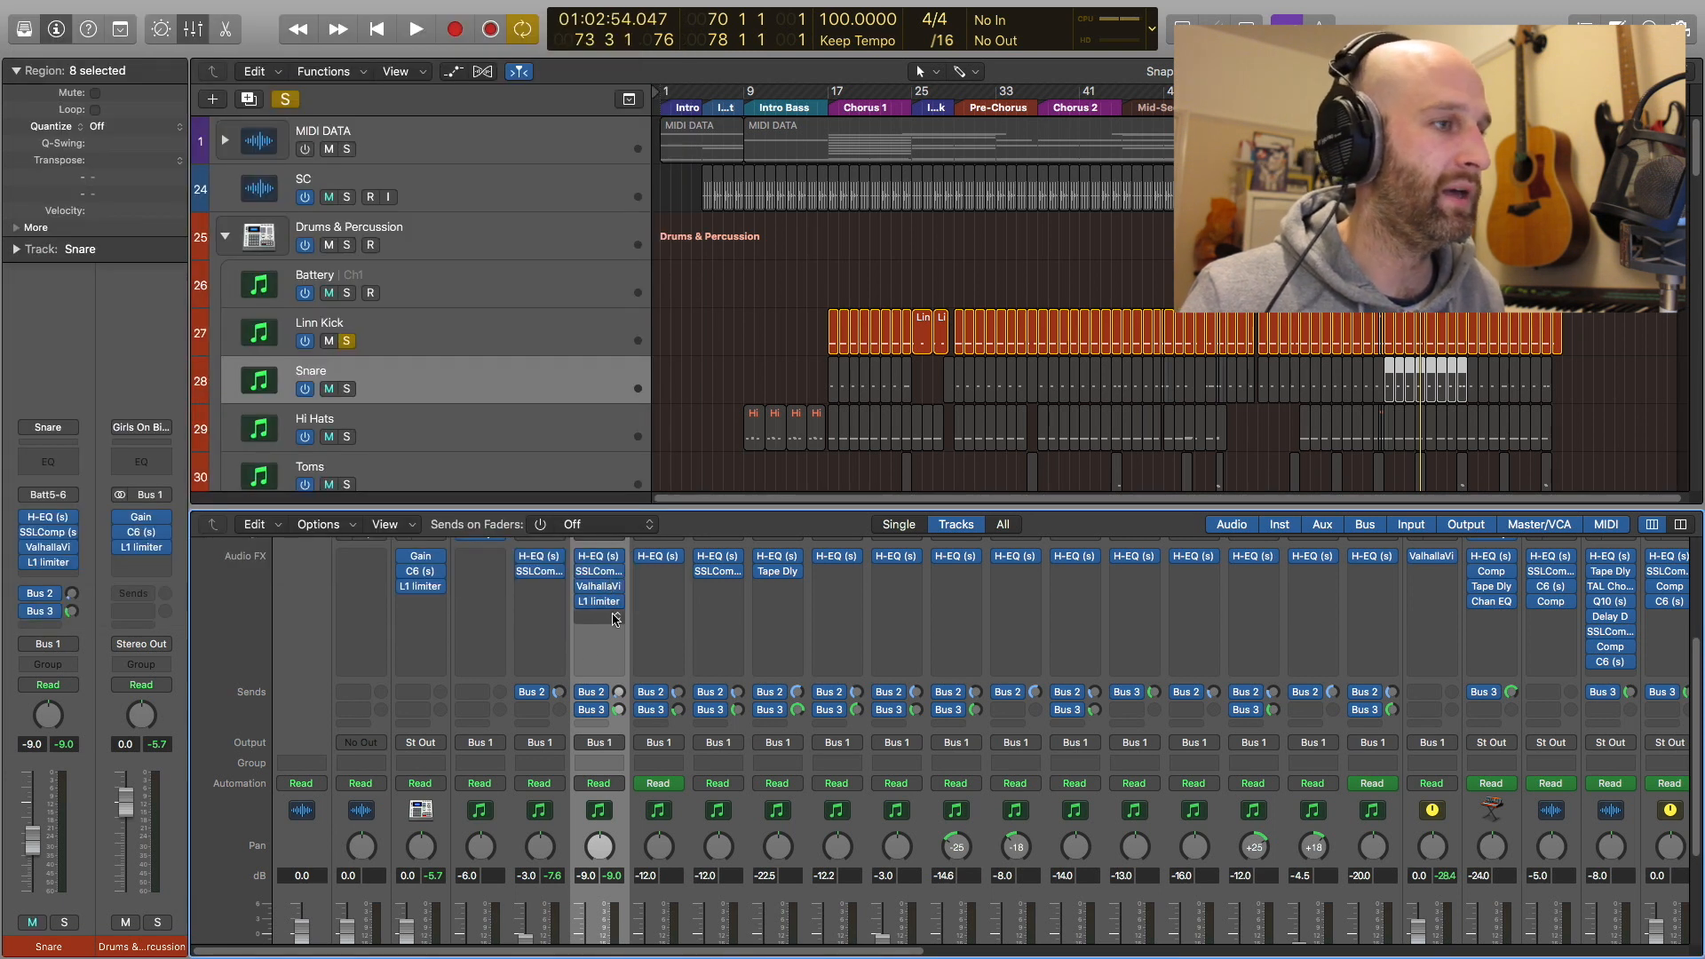
Open the SSLComp on Linn Kick, play the soloed kick briefly through it, and close the plug-in
scroll(616, 619, up, 4)
click(545, 752)
key(space)
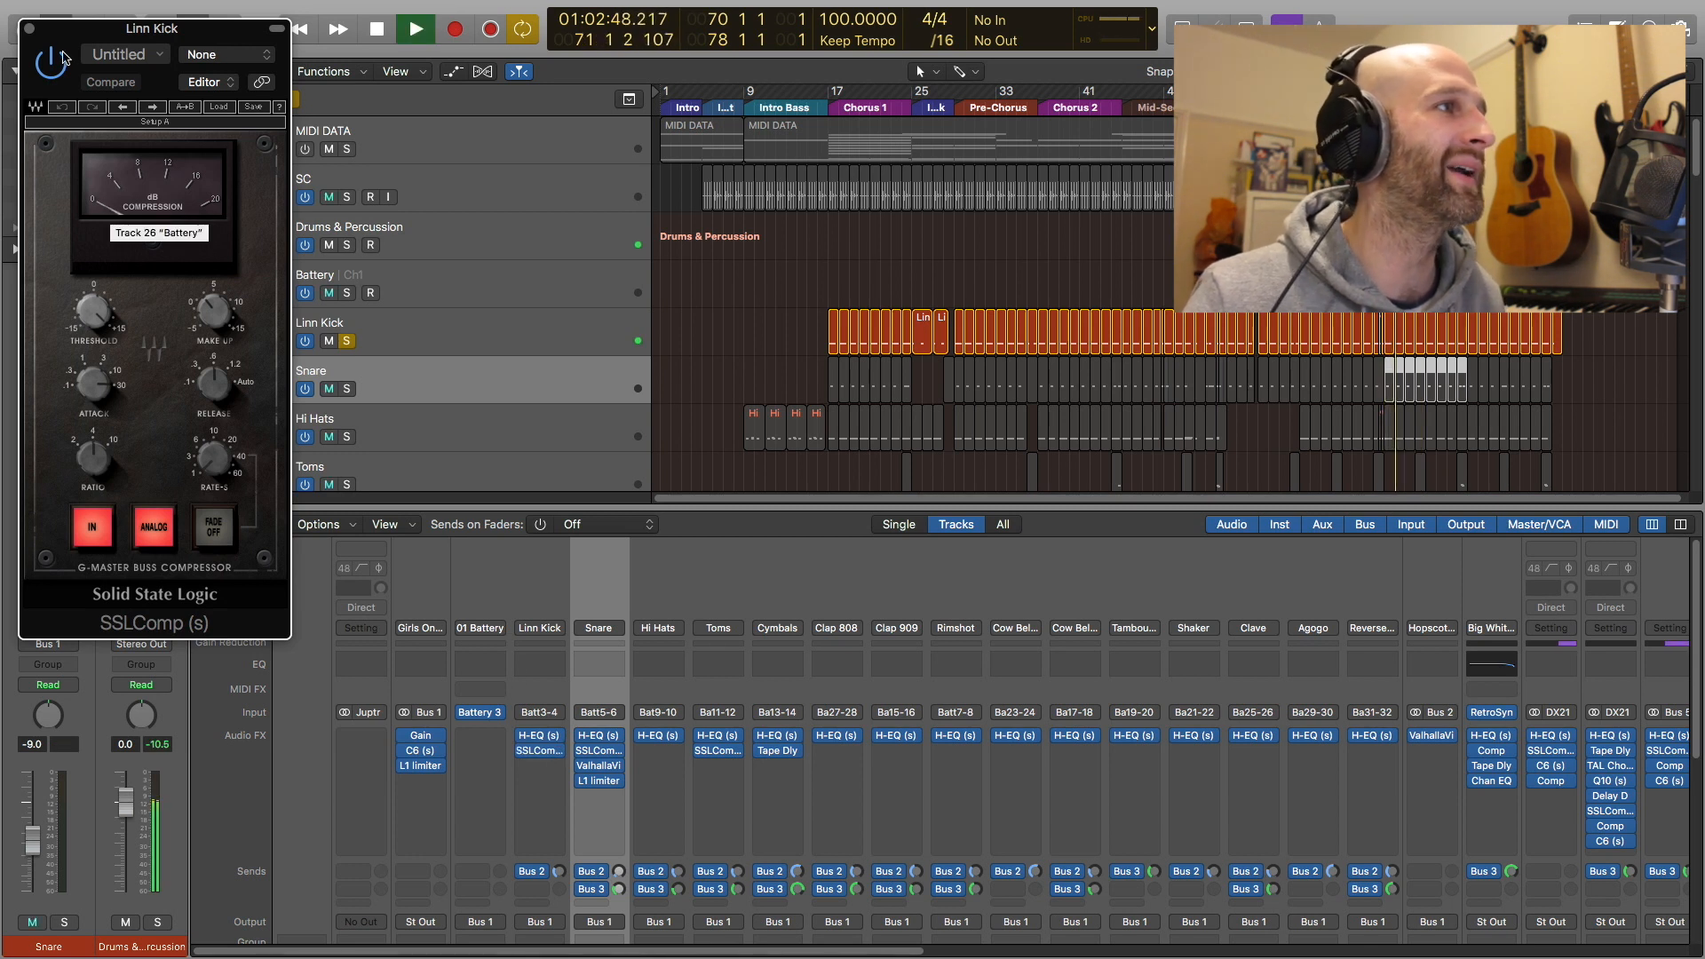
key(space)
click(30, 29)
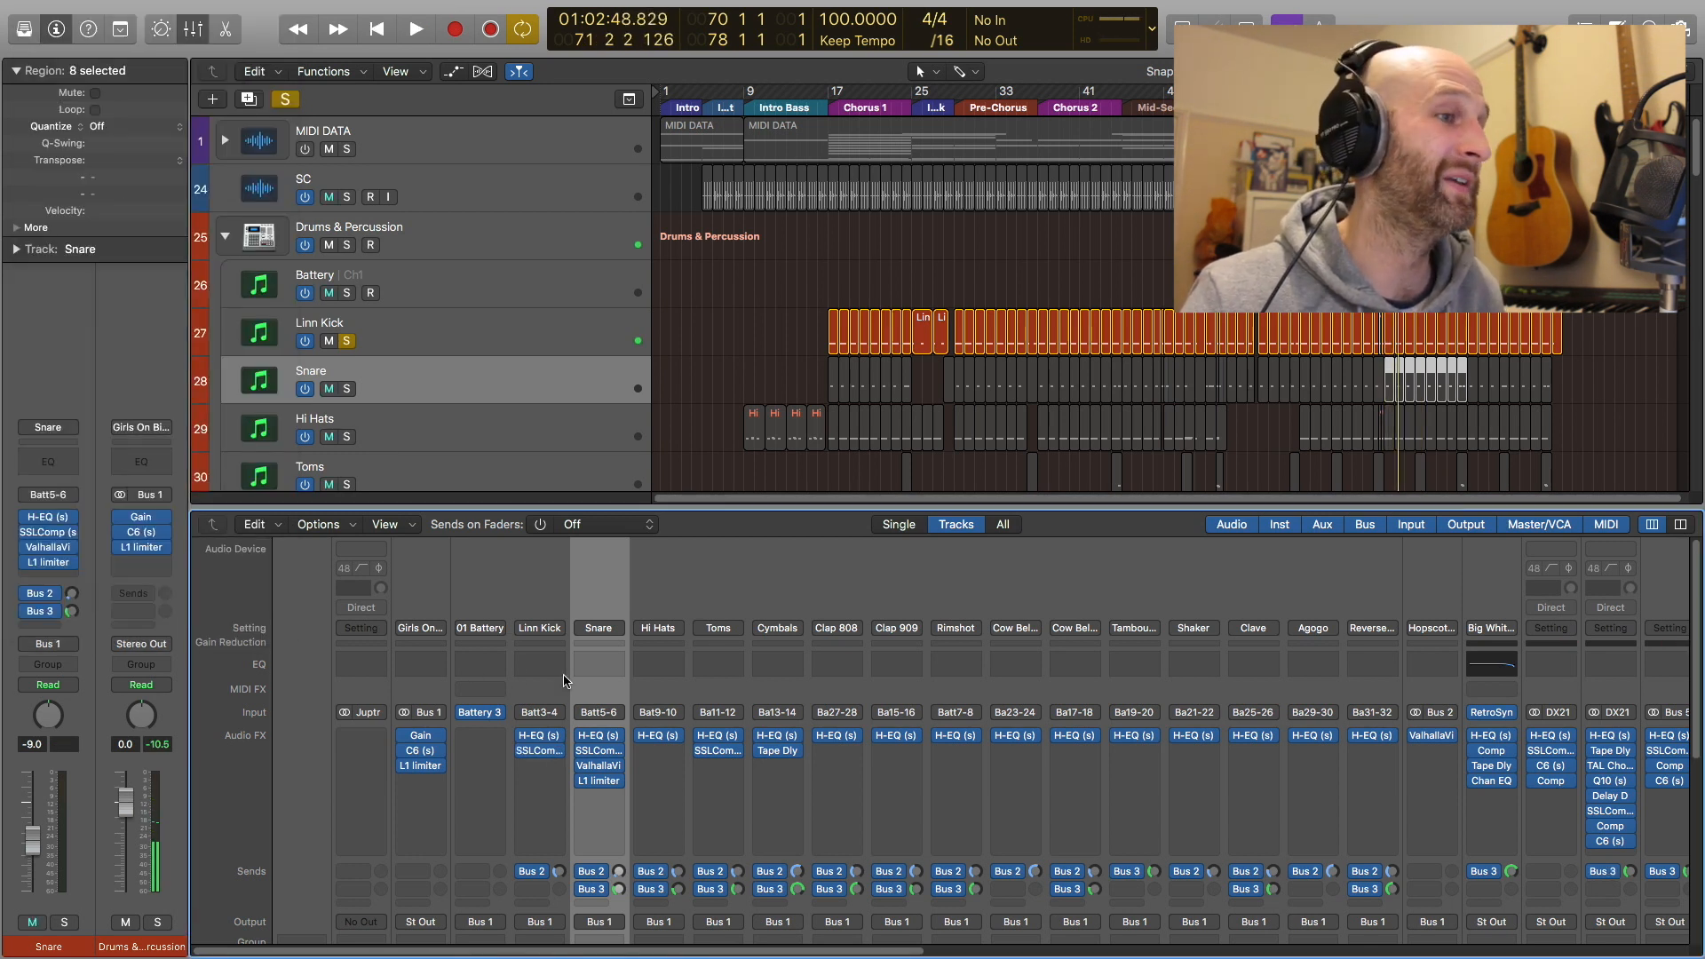
Switch the solo from Linn Kick to Snare, view the Snare's H-EQ settings, and close the plug-in
scroll(586, 706, down, 5)
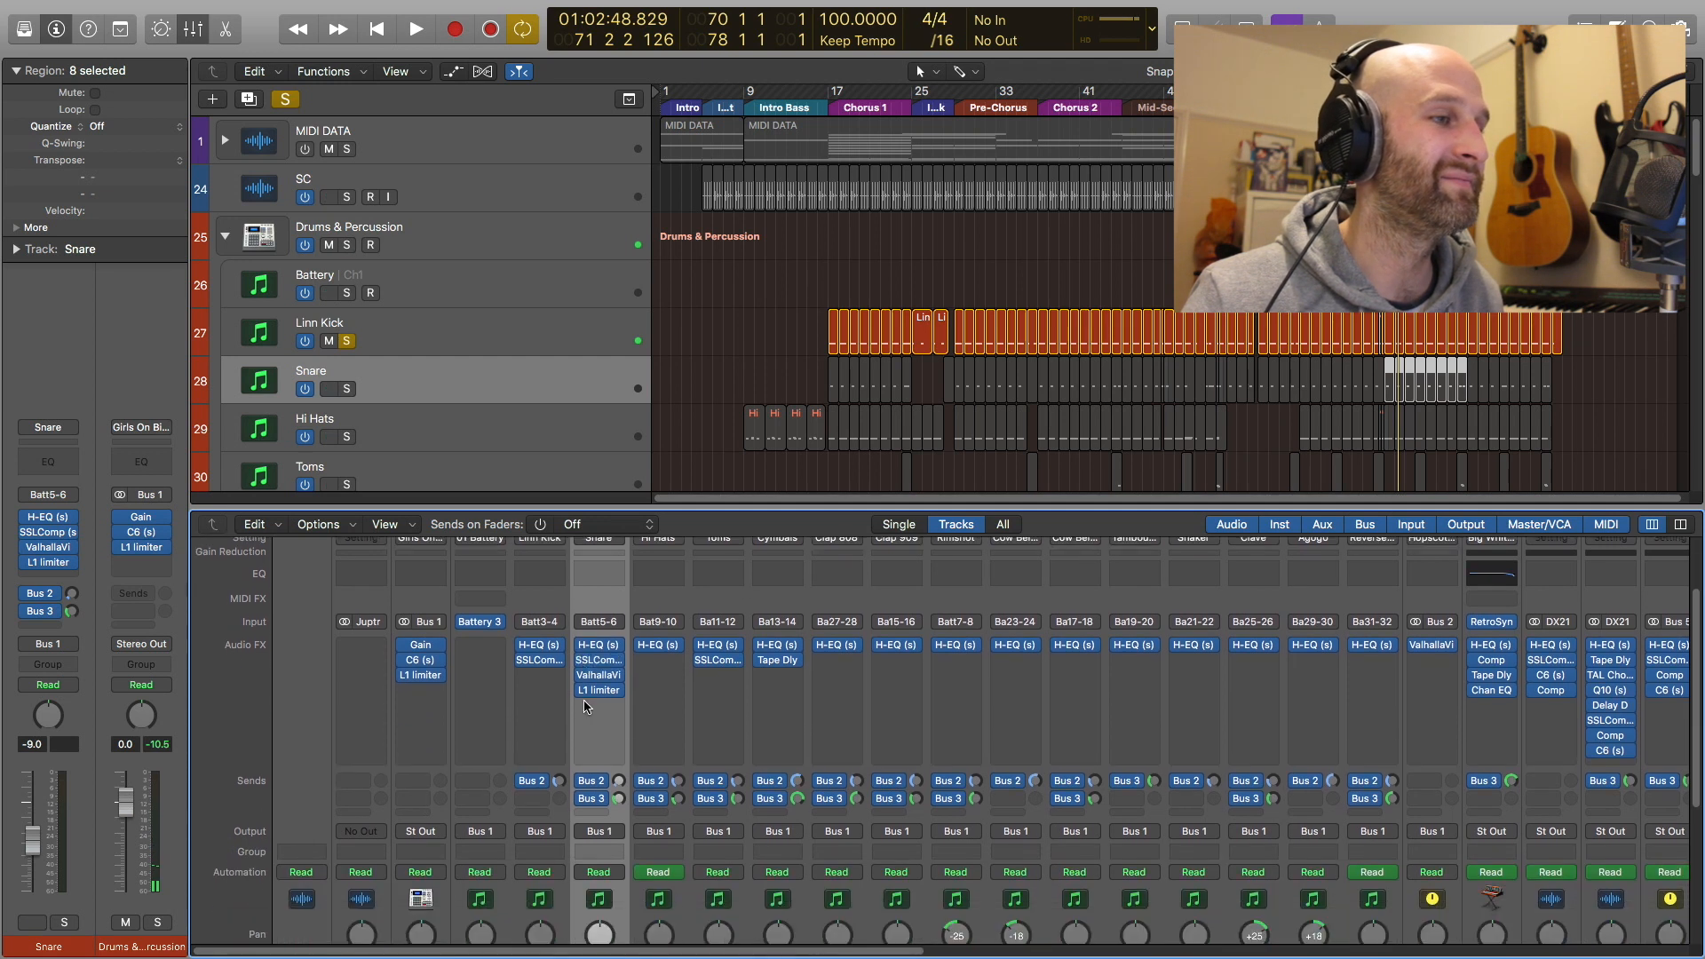
scroll(586, 706, down, 3)
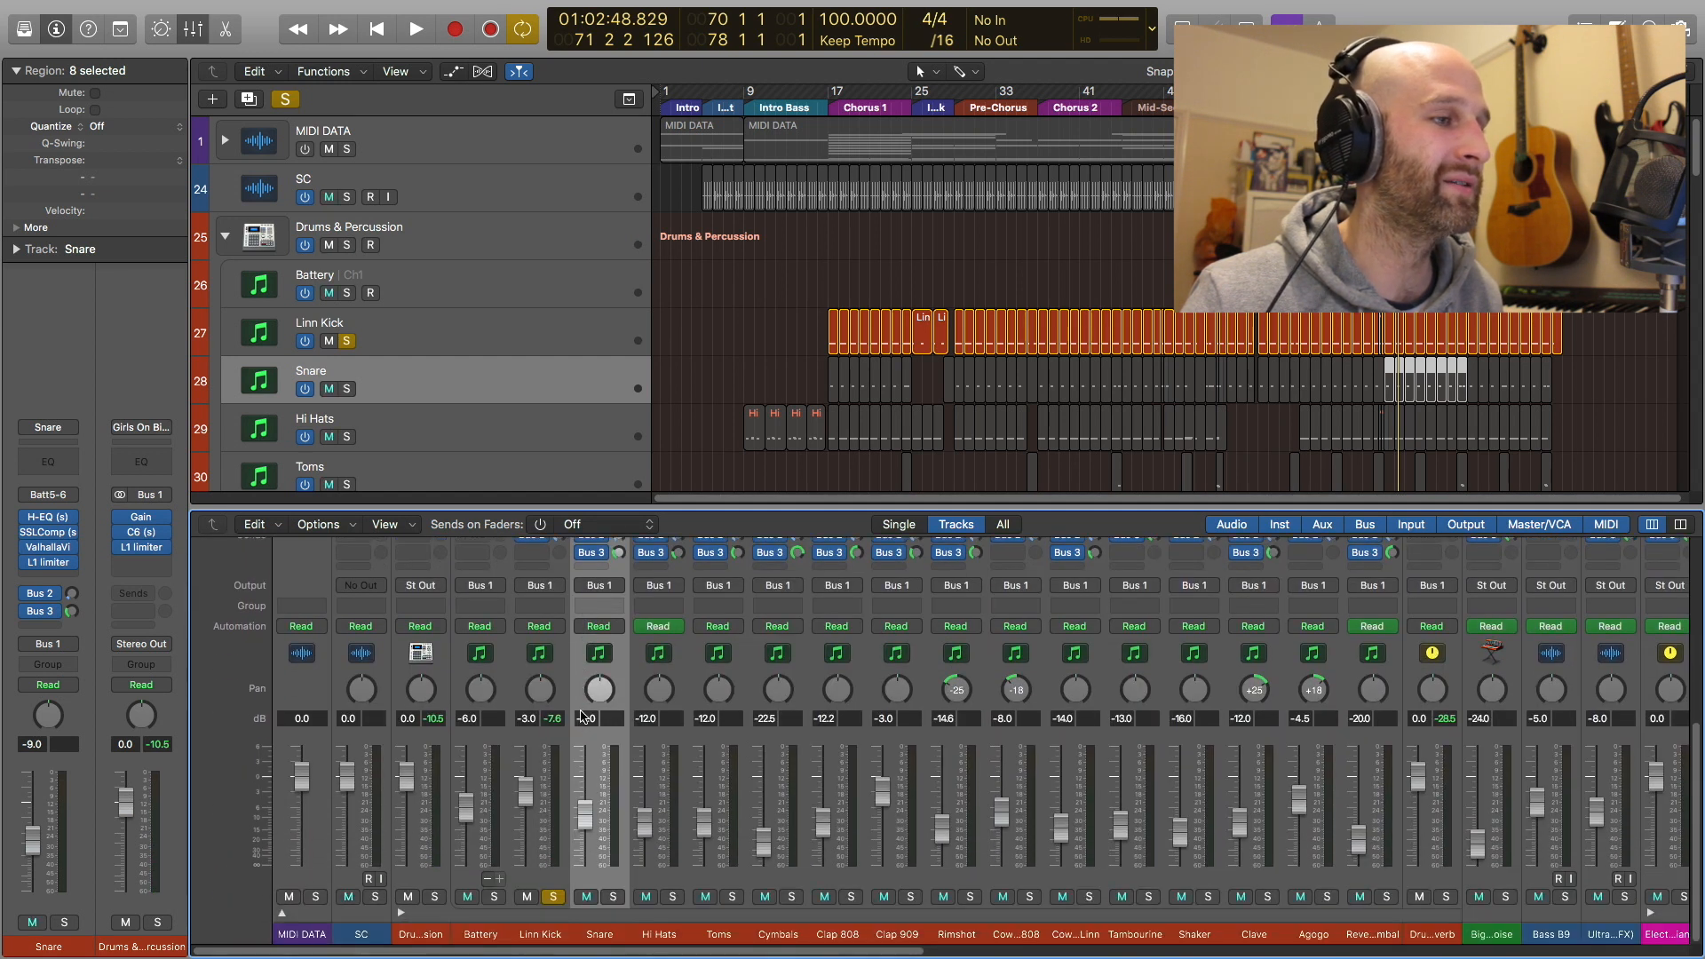
alt+click(612, 897)
click(613, 897)
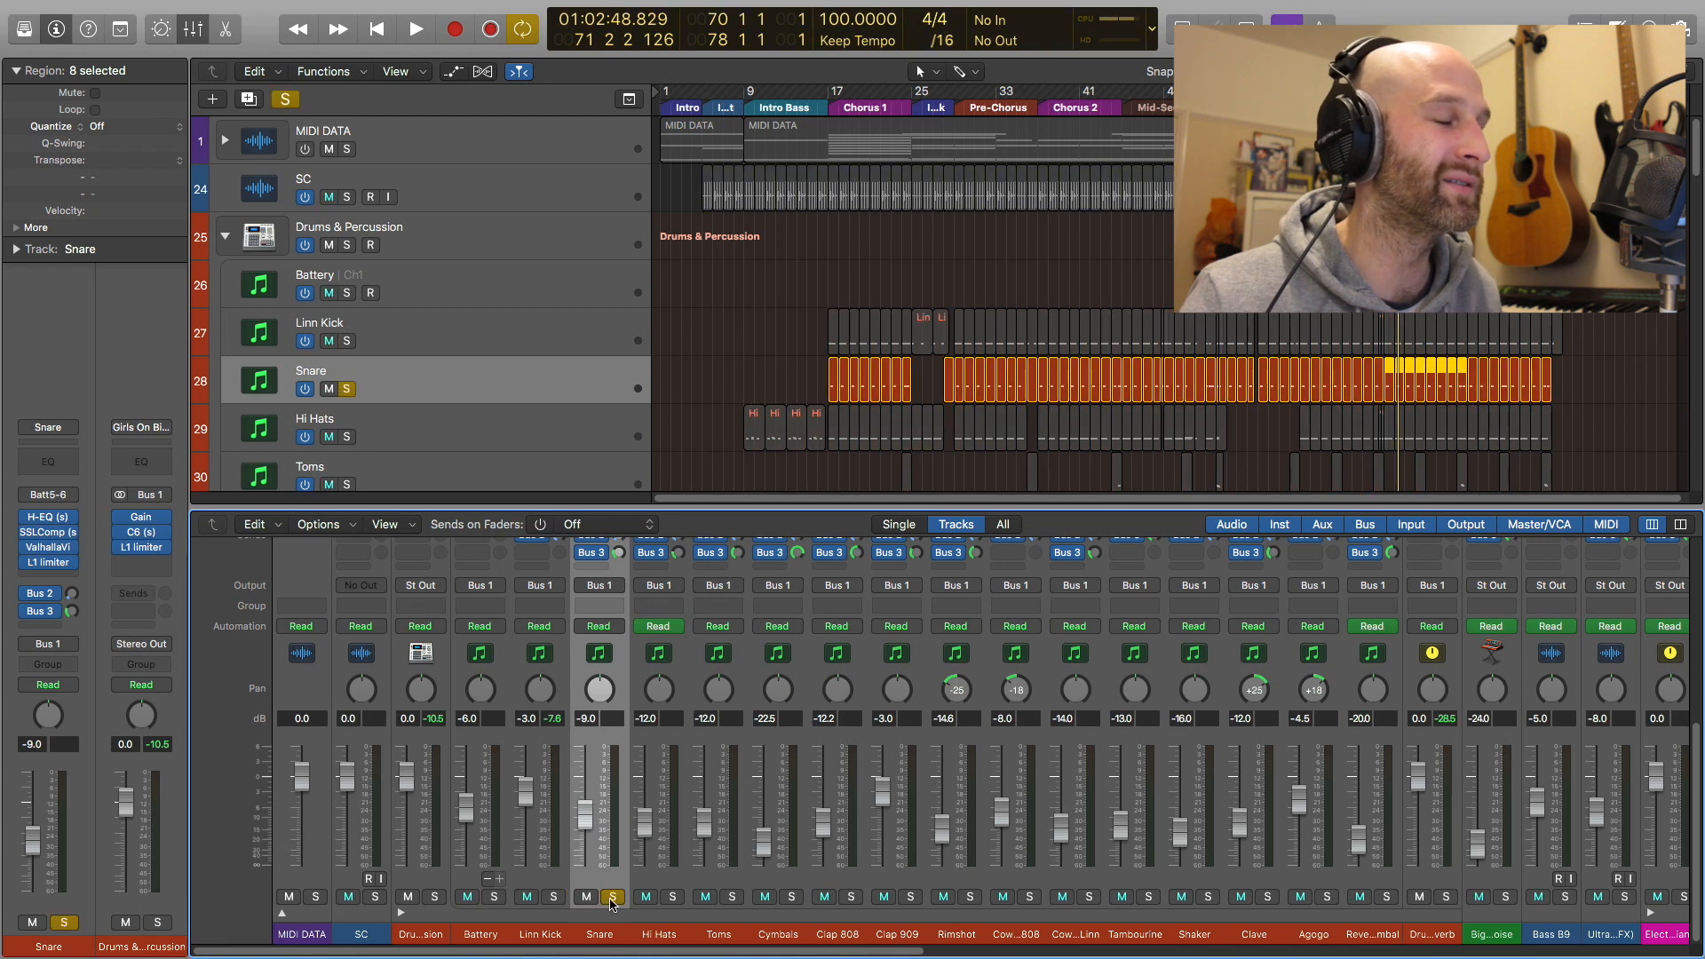
scroll(614, 895, up, 5)
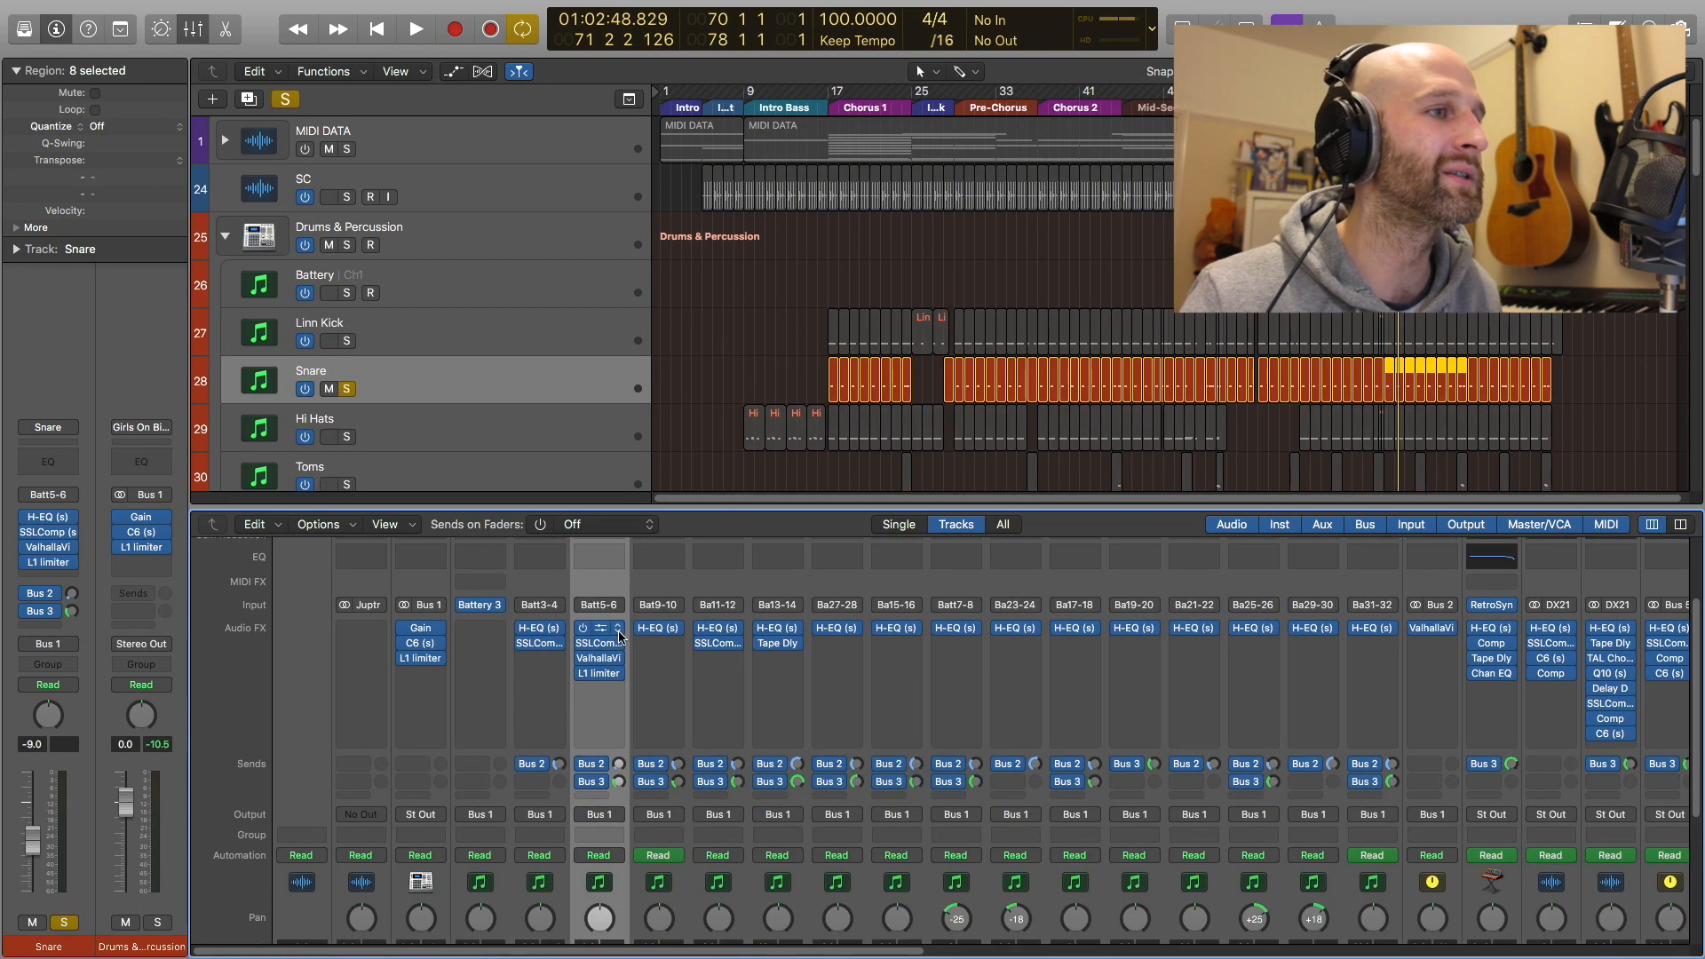
click(603, 631)
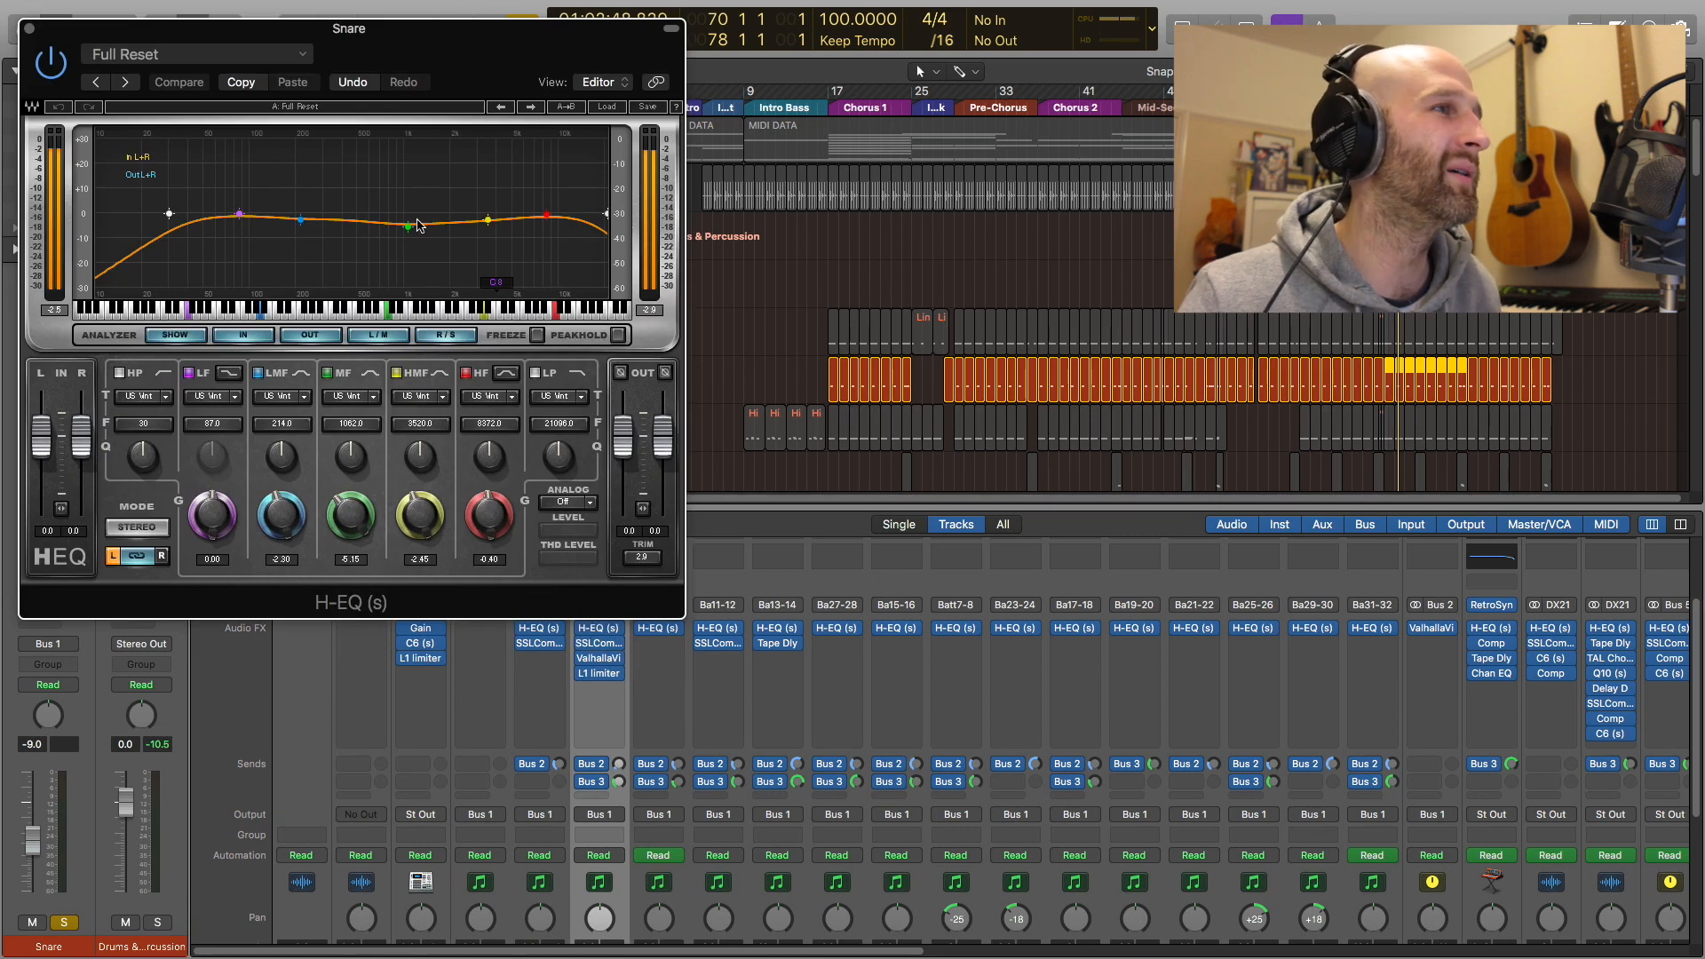
click(26, 33)
Open the SSLComp on Snare, play the soloed snare from bar 70 through it, and close the plug-in
click(599, 643)
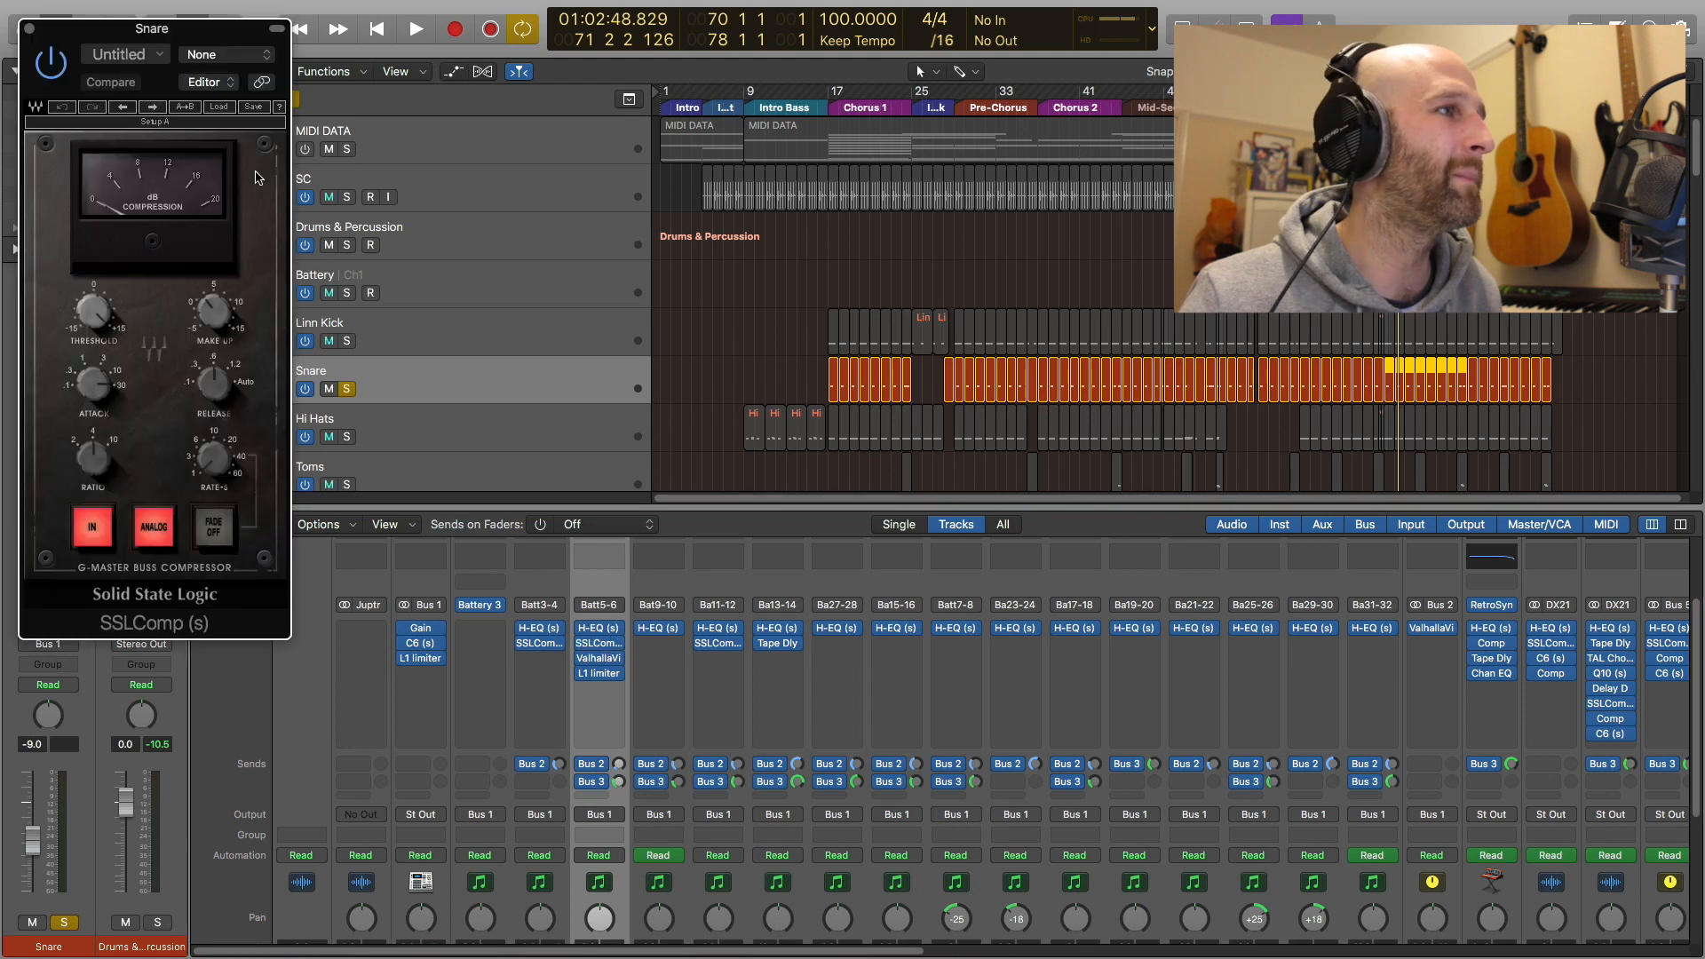
key(space)
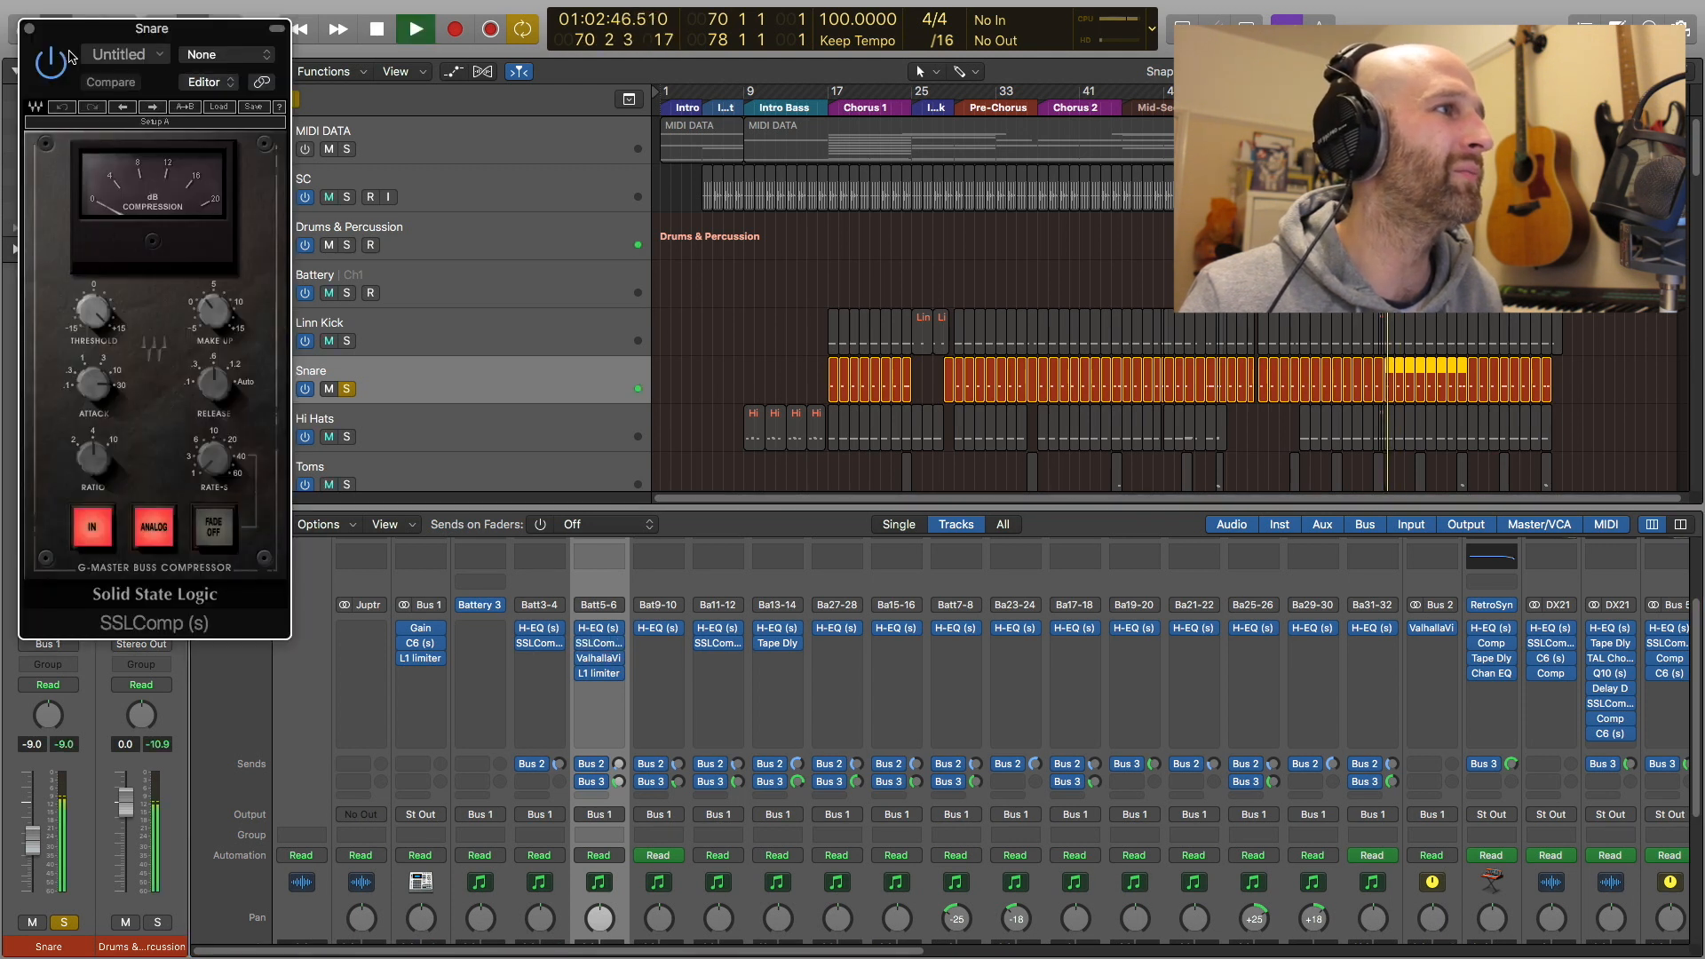
key(space)
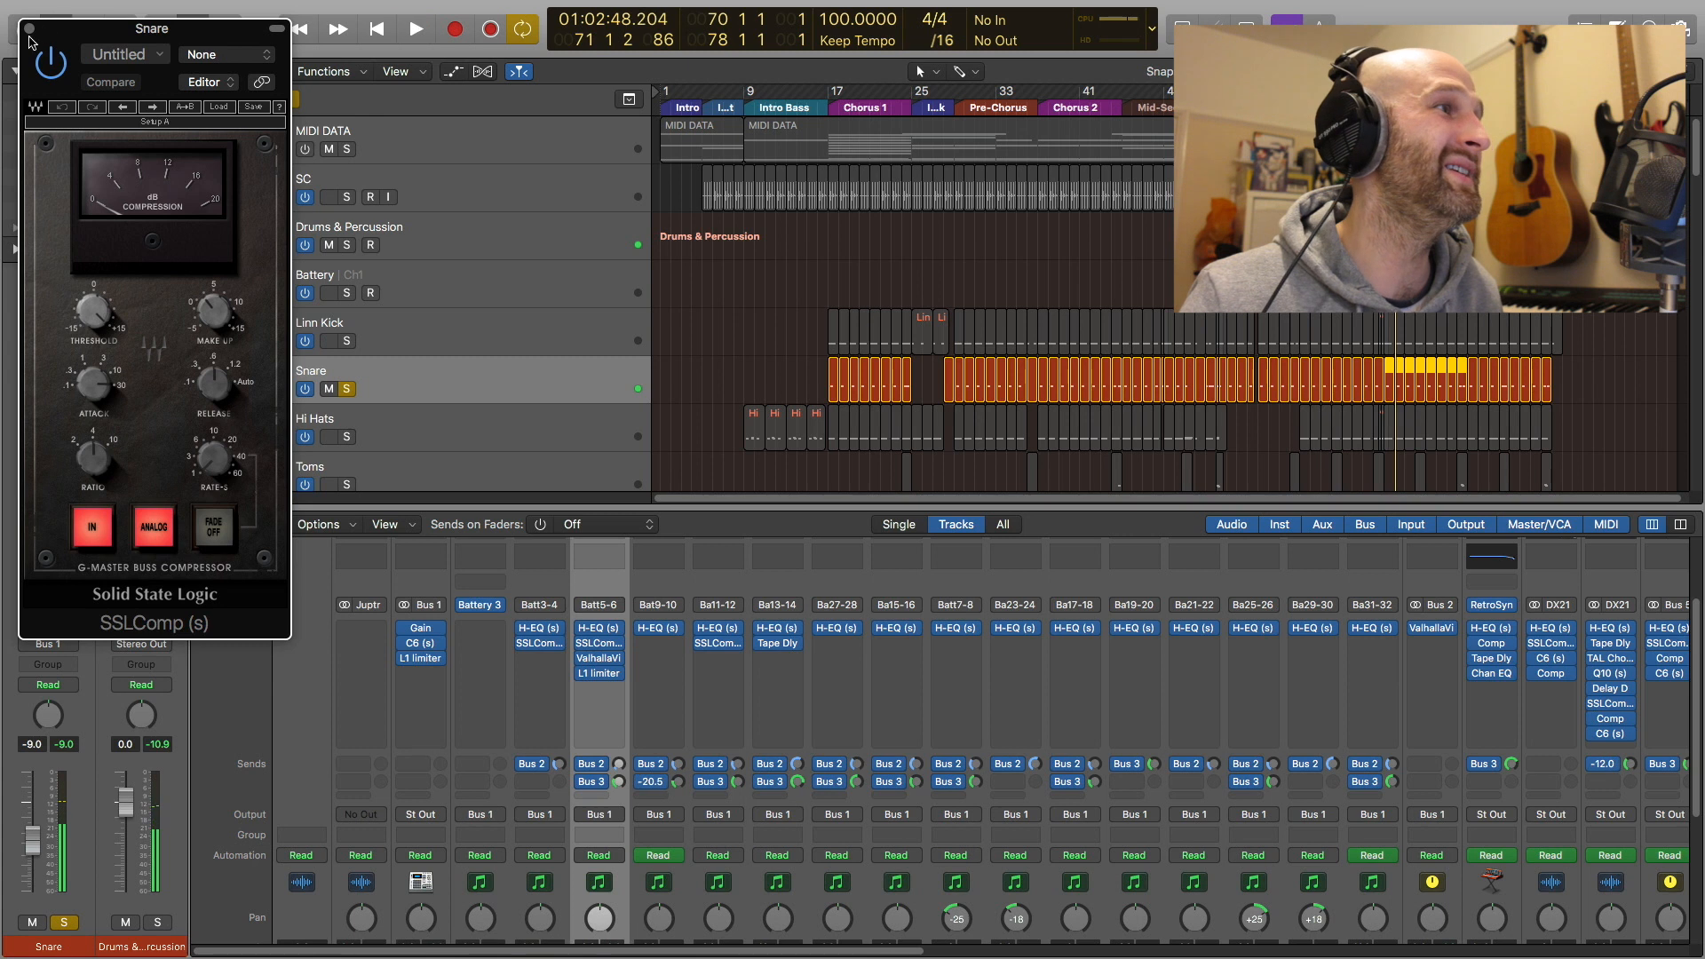
click(30, 33)
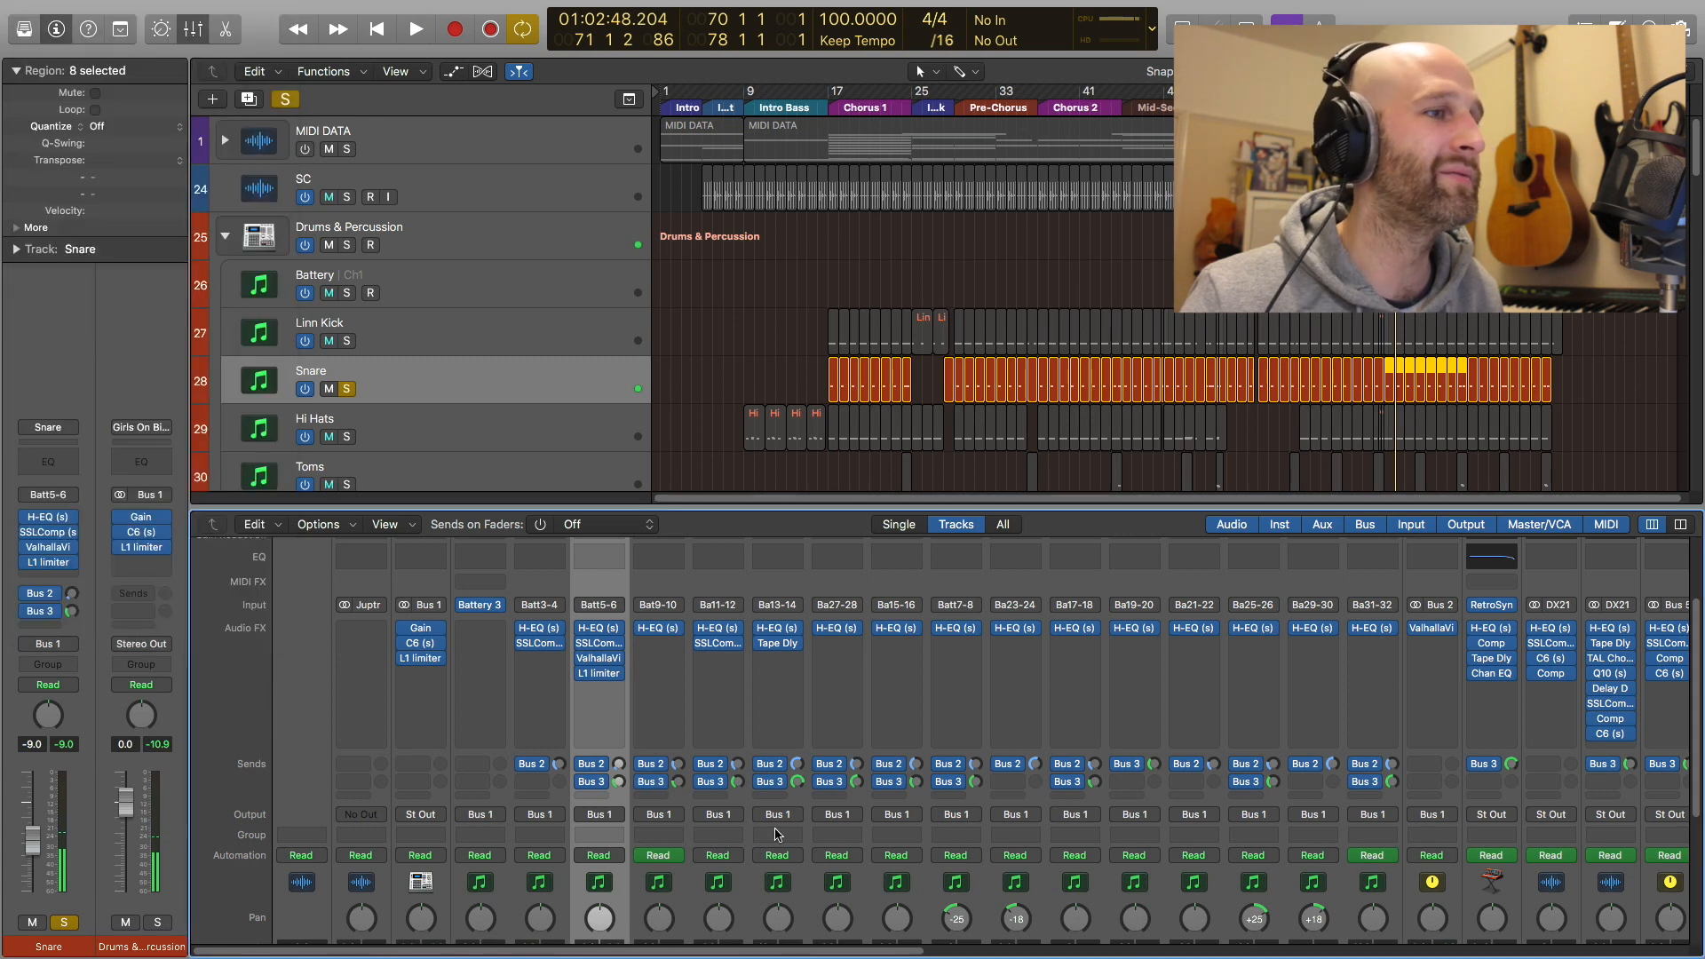
Audition the Snare's ValhallaVintageVerb with its Large Gated Snare preset, toggling bypass, then check the L1 limiter and close both plug-ins
click(602, 662)
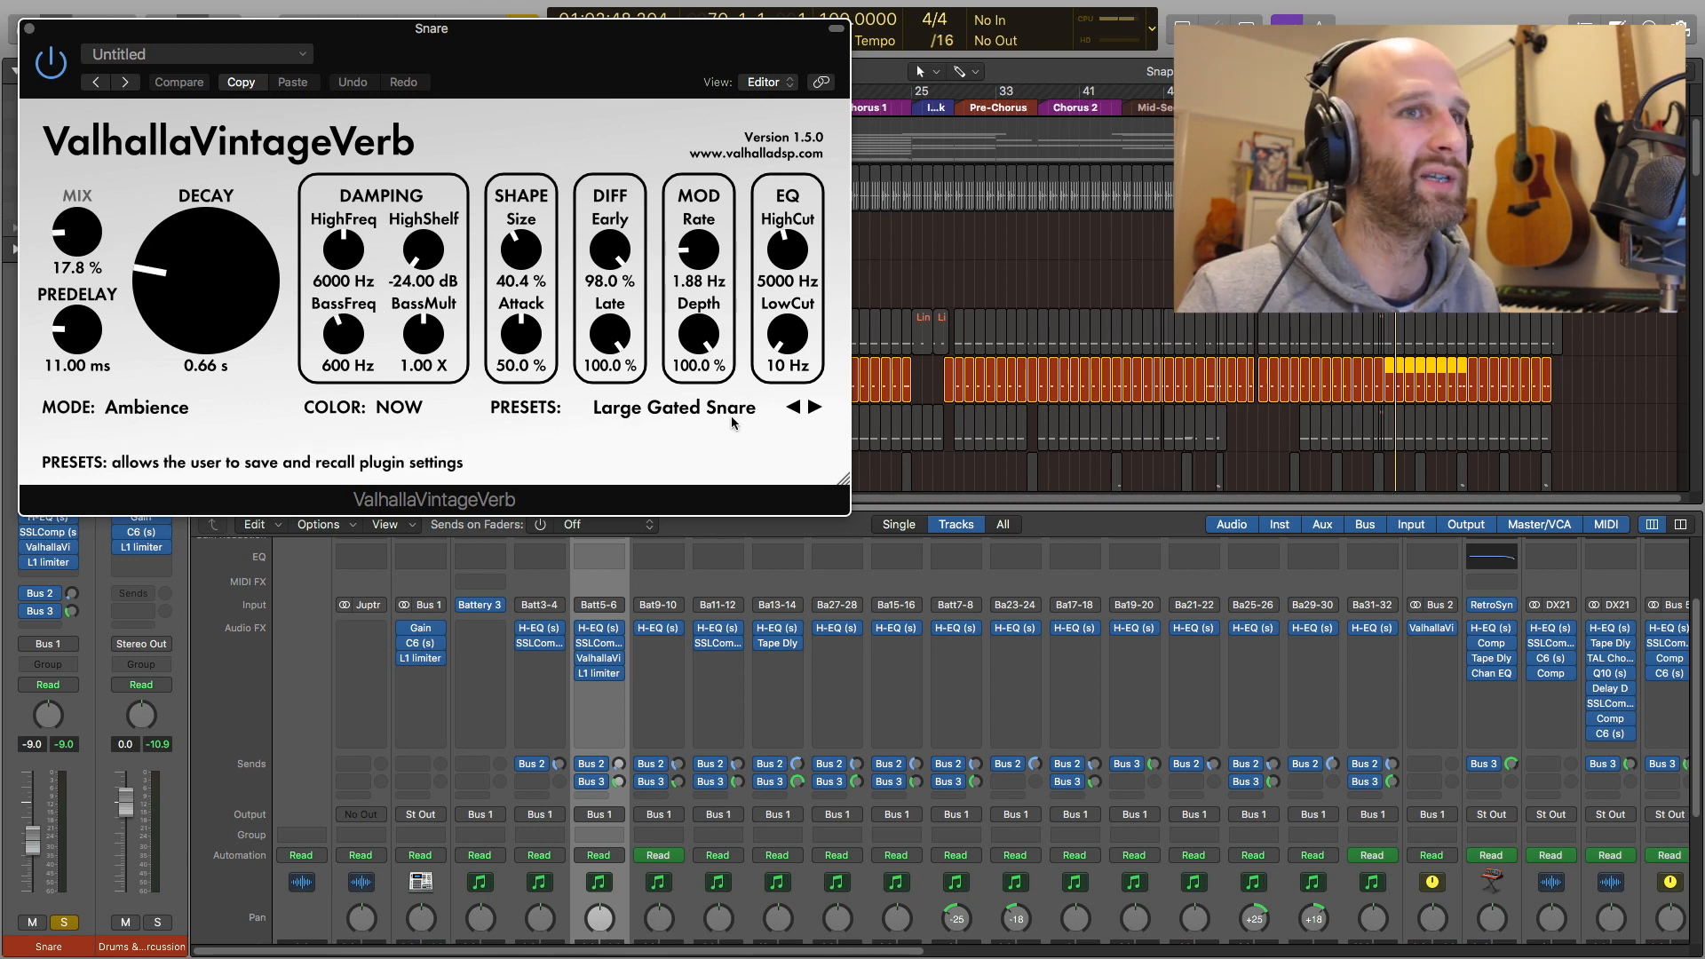
click(56, 67)
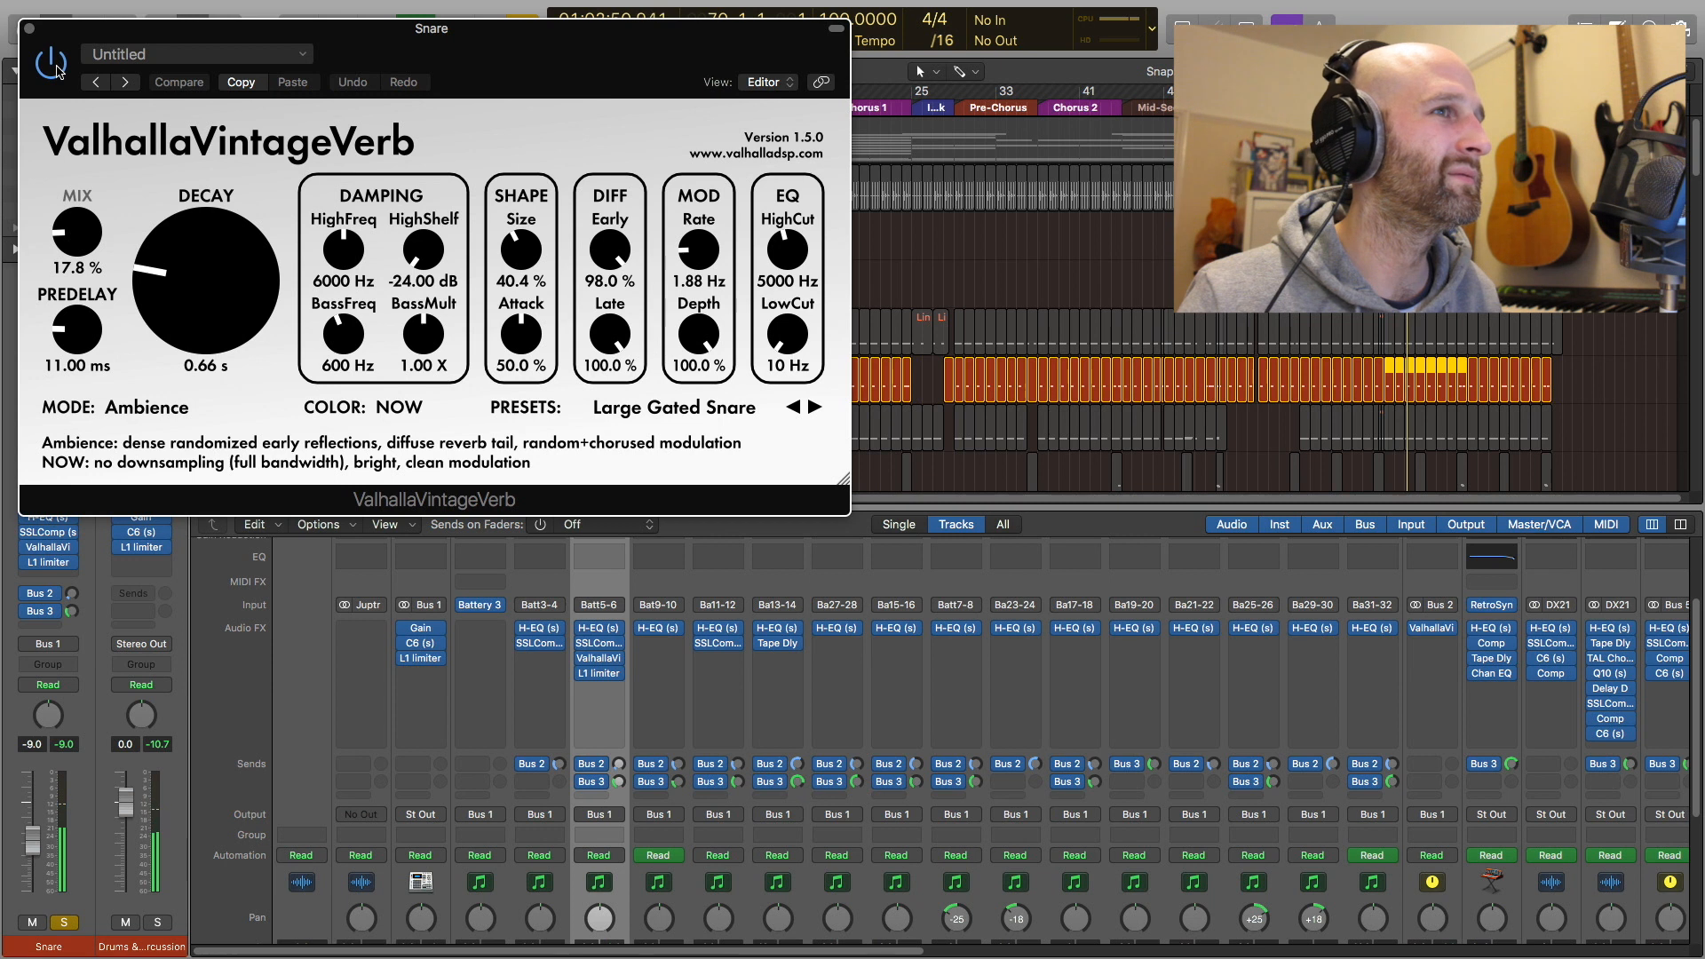
key(space)
click(29, 29)
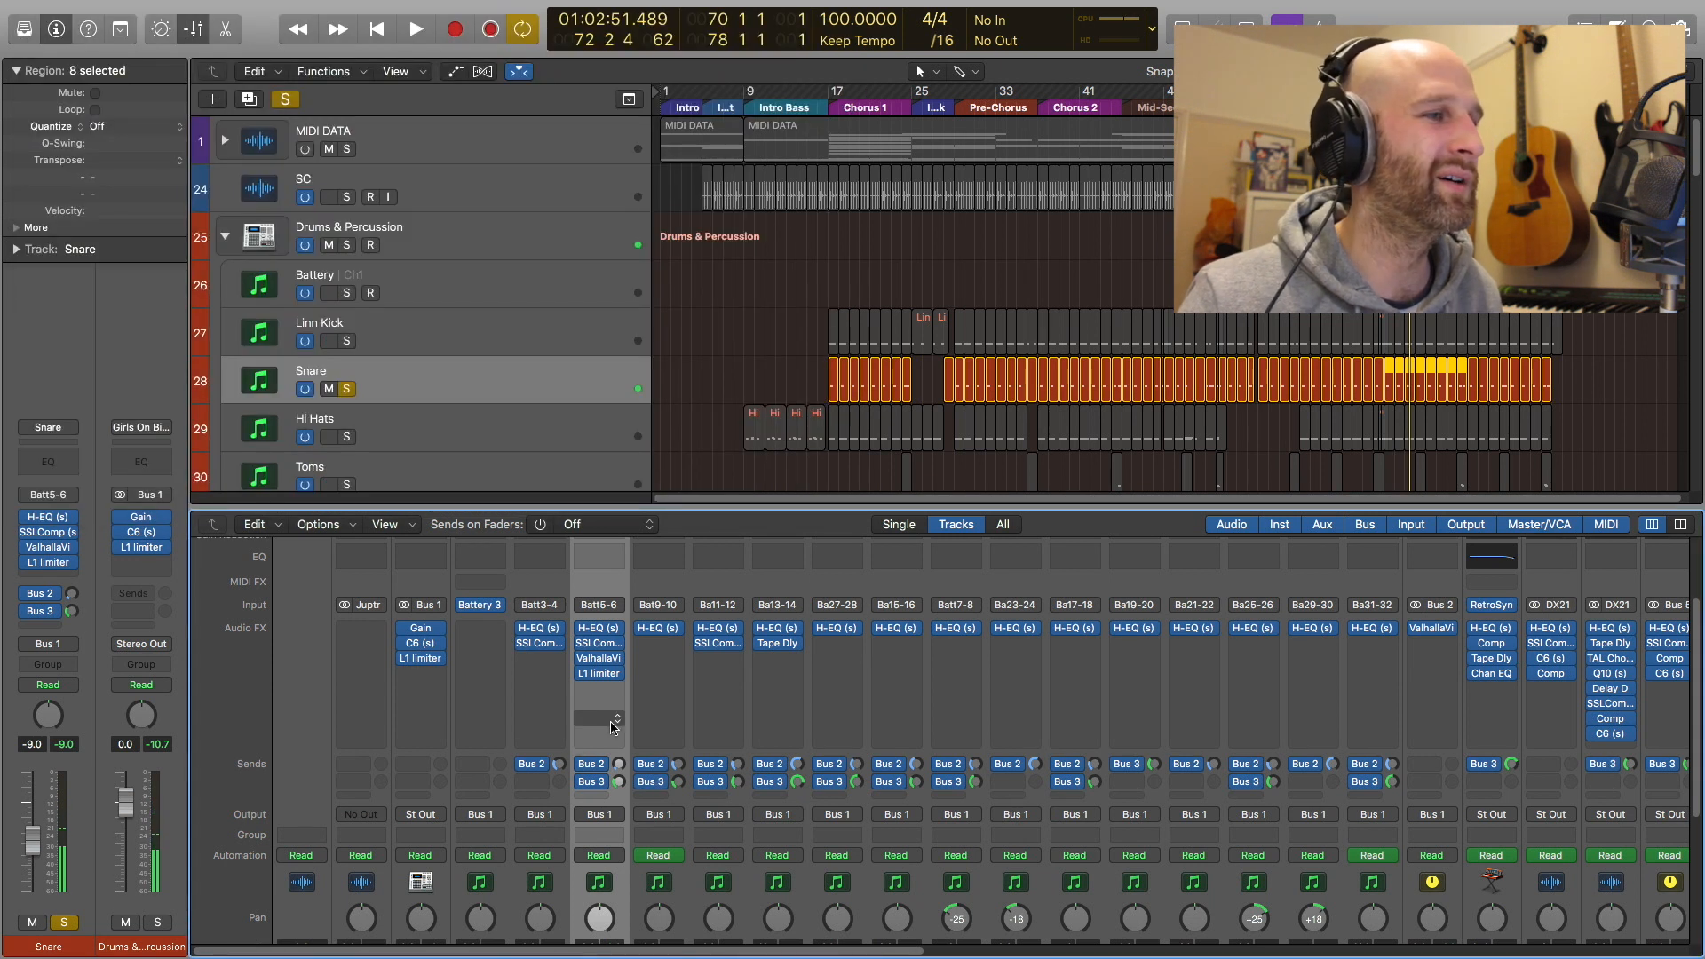
click(599, 674)
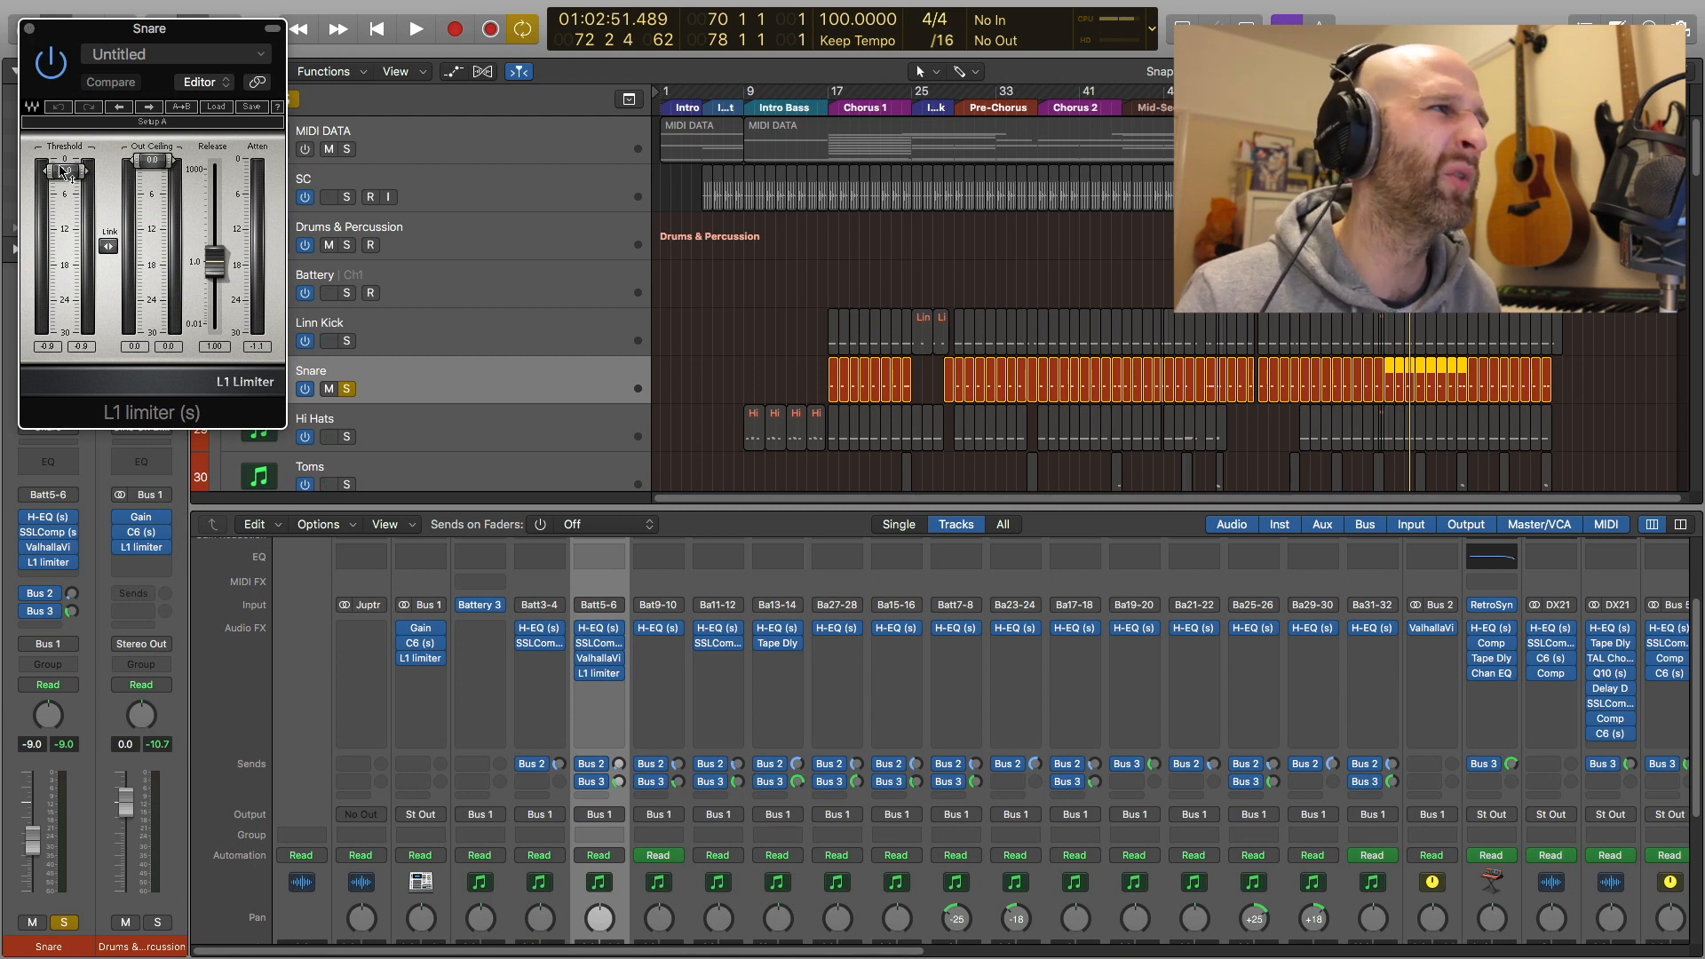
click(30, 31)
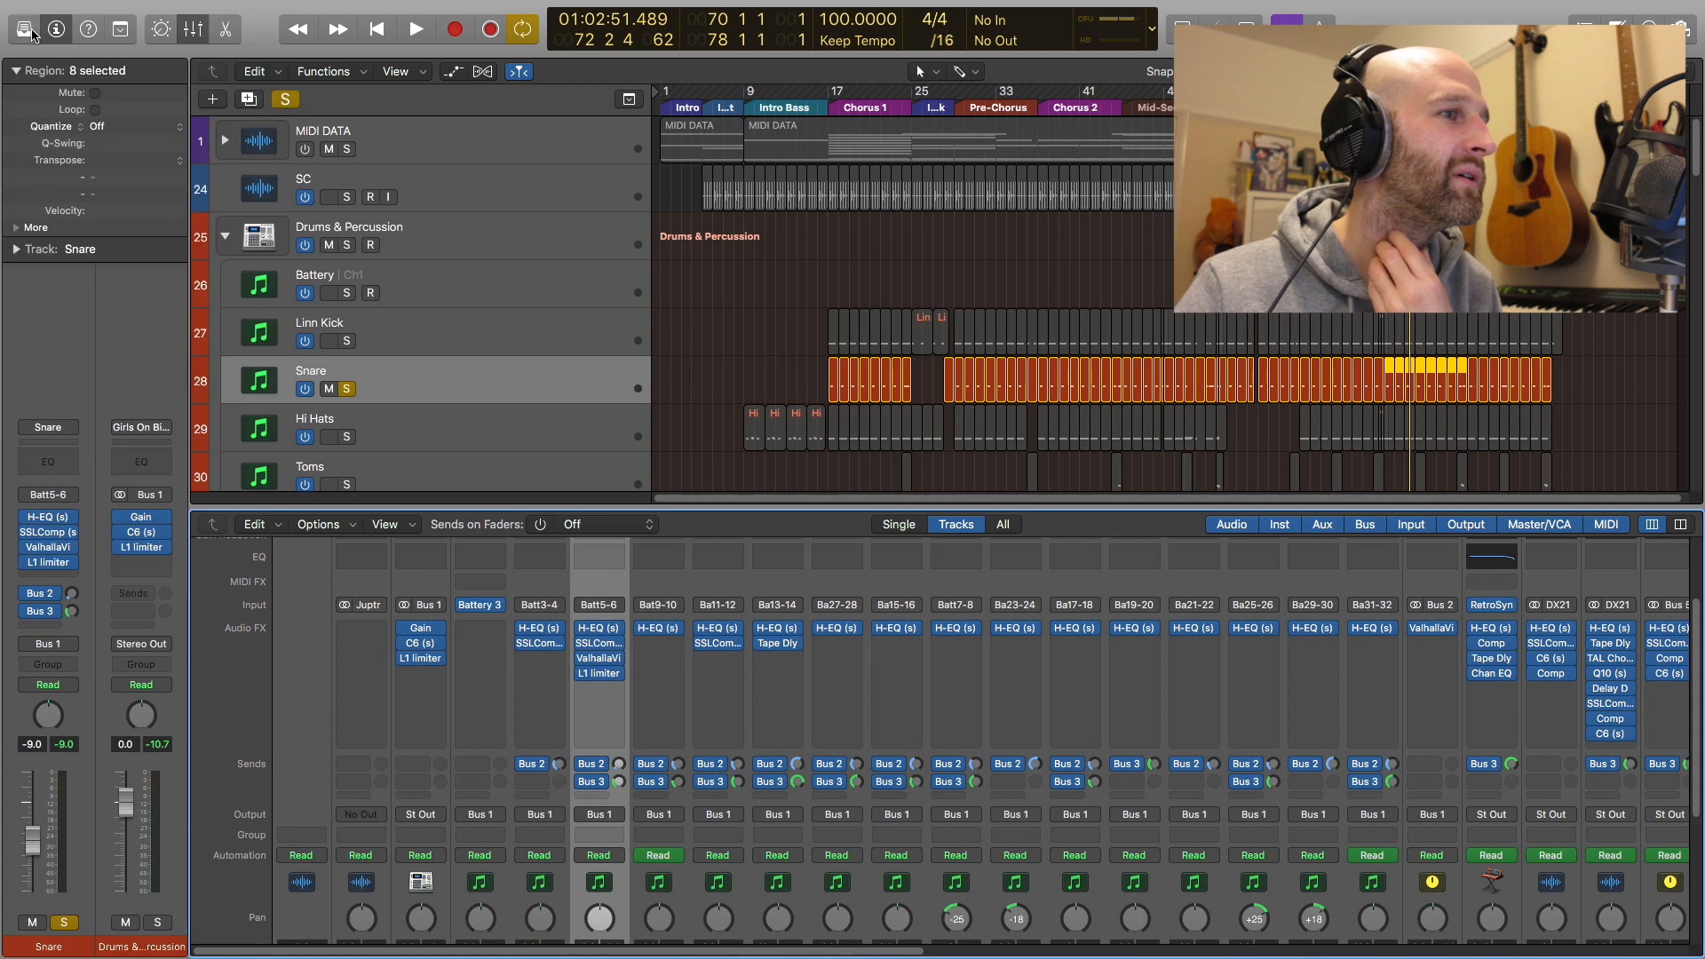
Select the Hi Hats channel, view its H-EQ settings, and close the plug-in
scroll(642, 736, down, 5)
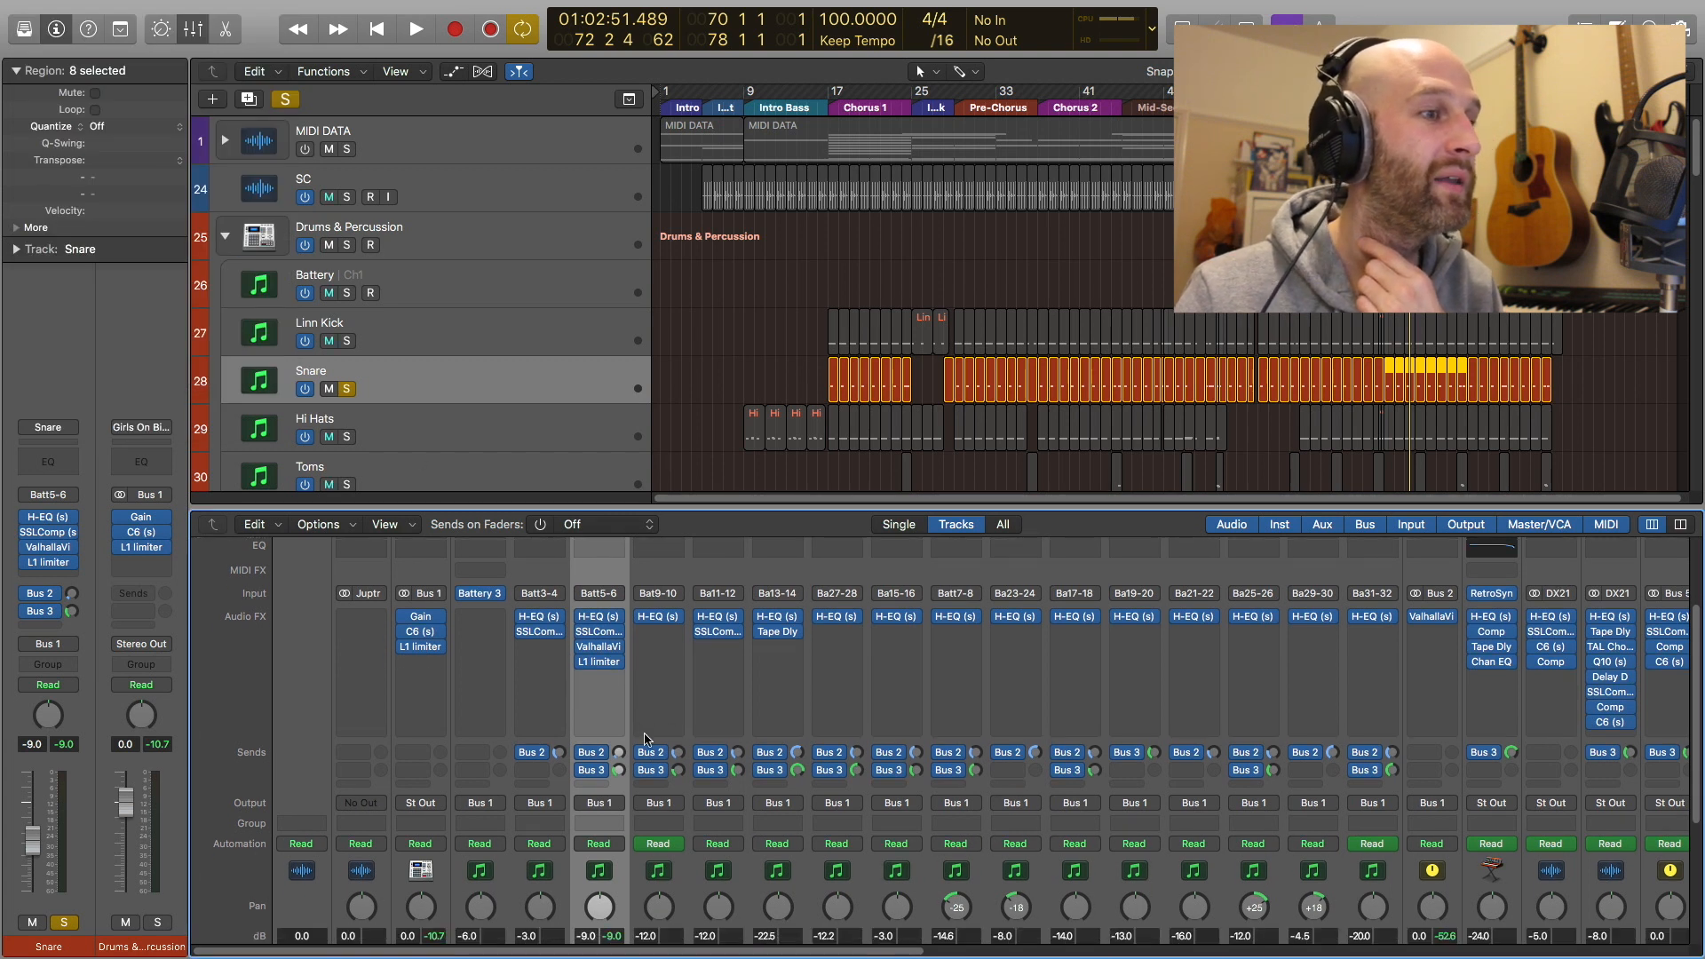
scroll(666, 888, down, 2)
click(666, 933)
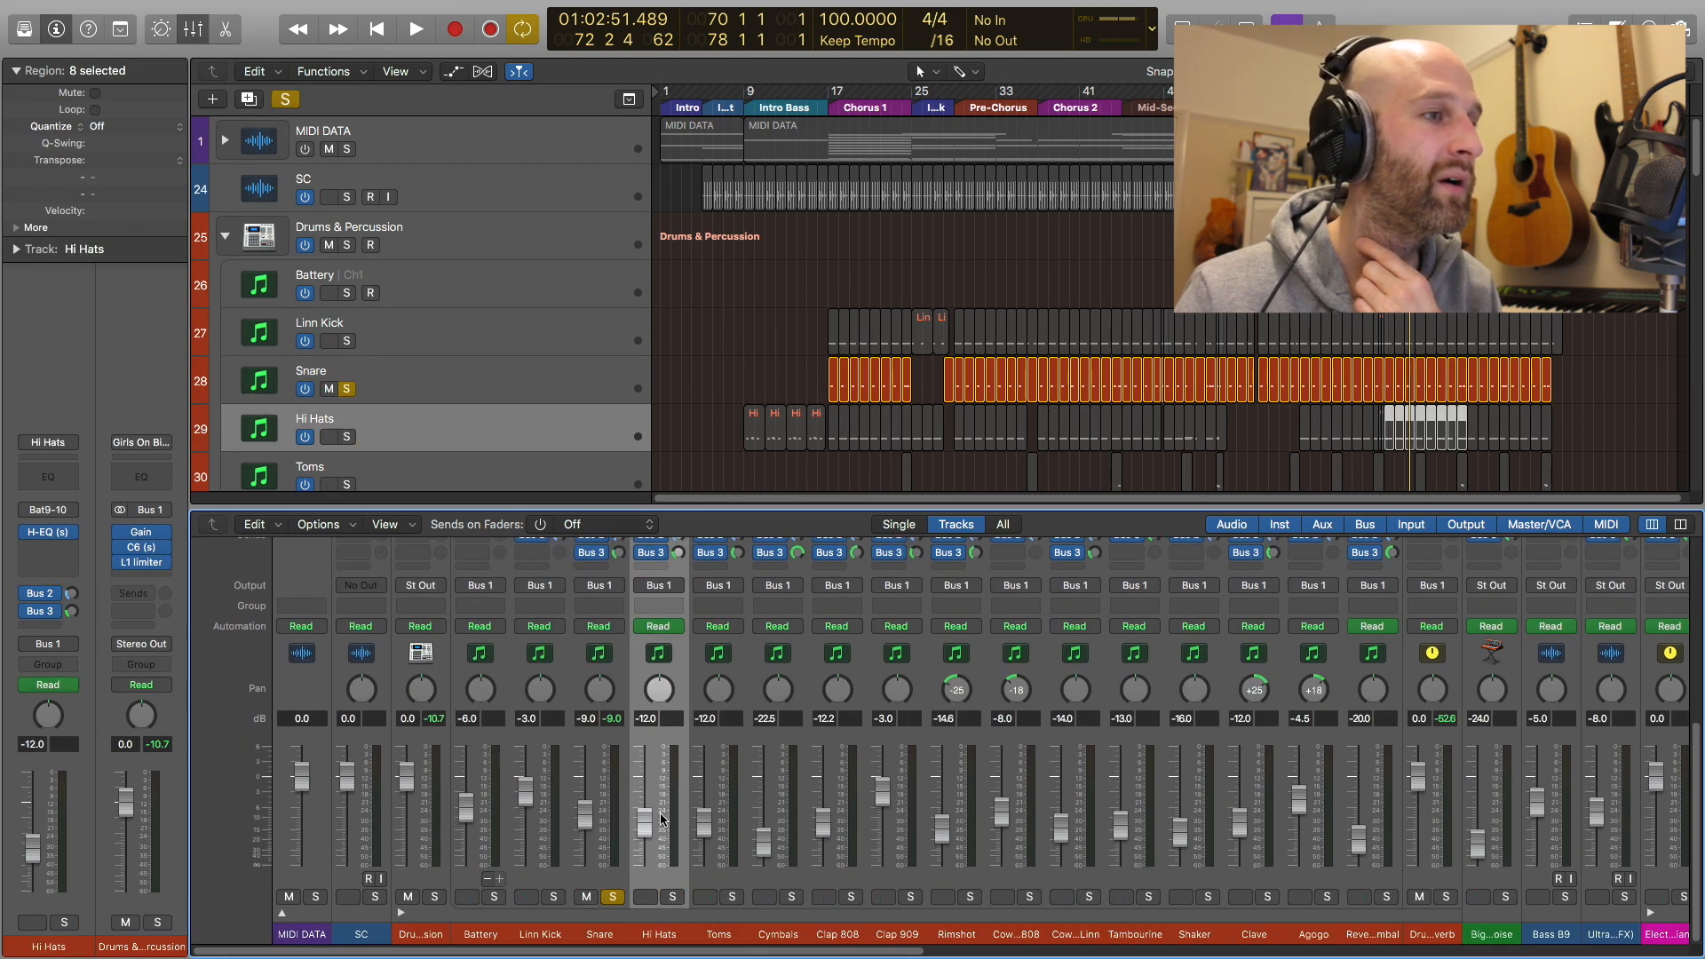
scroll(655, 761, up, 10)
click(658, 737)
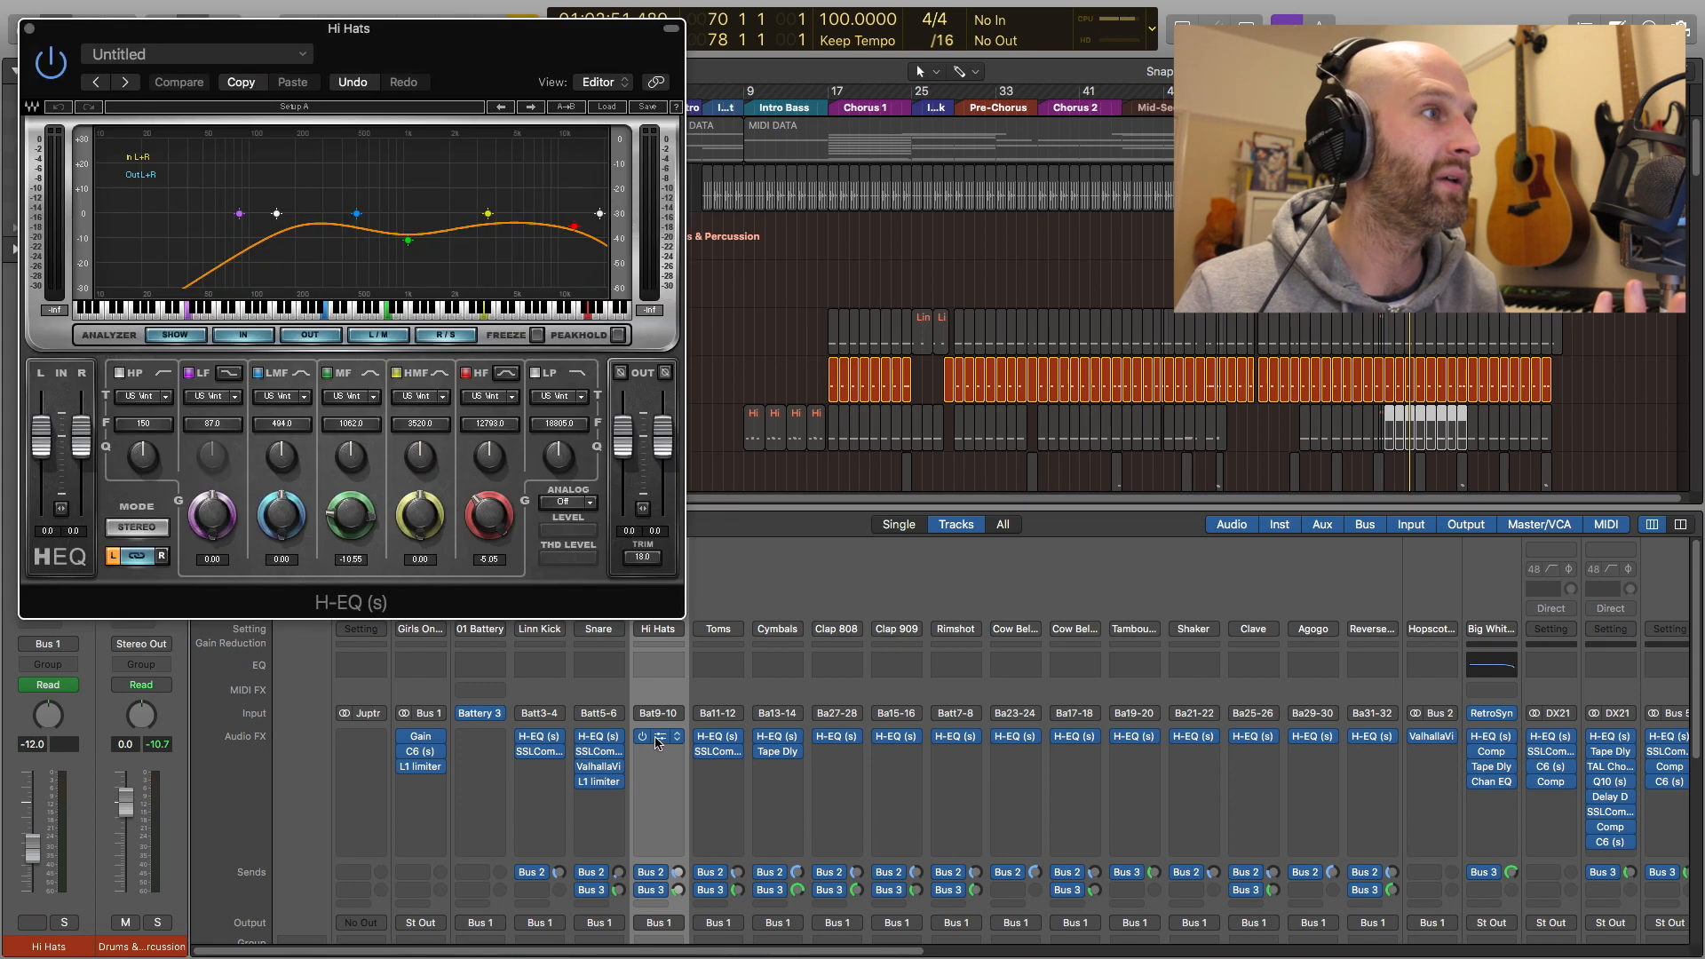
click(29, 28)
Examine the inserts and Bus 2 and Bus 3 sends on the remaining drum channels, up to the Bus 2 reverb channel
scroll(735, 768, down, 2)
scroll(735, 768, down, 2)
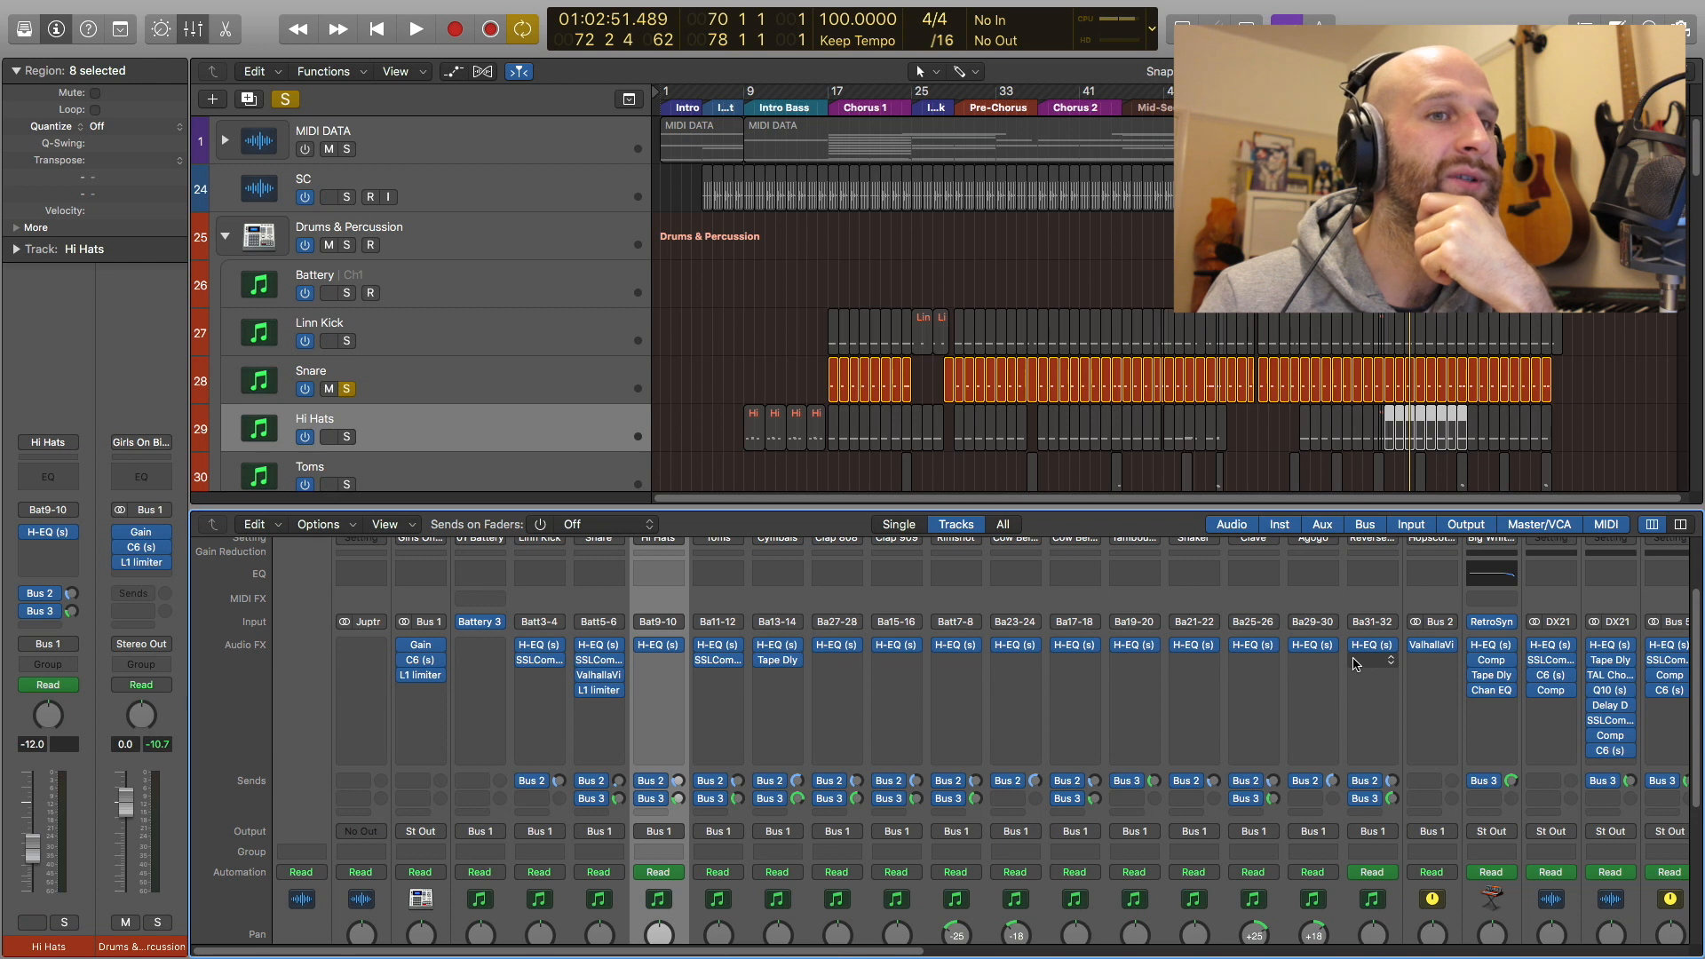
scroll(1066, 728, down, 5)
scroll(810, 778, up, 5)
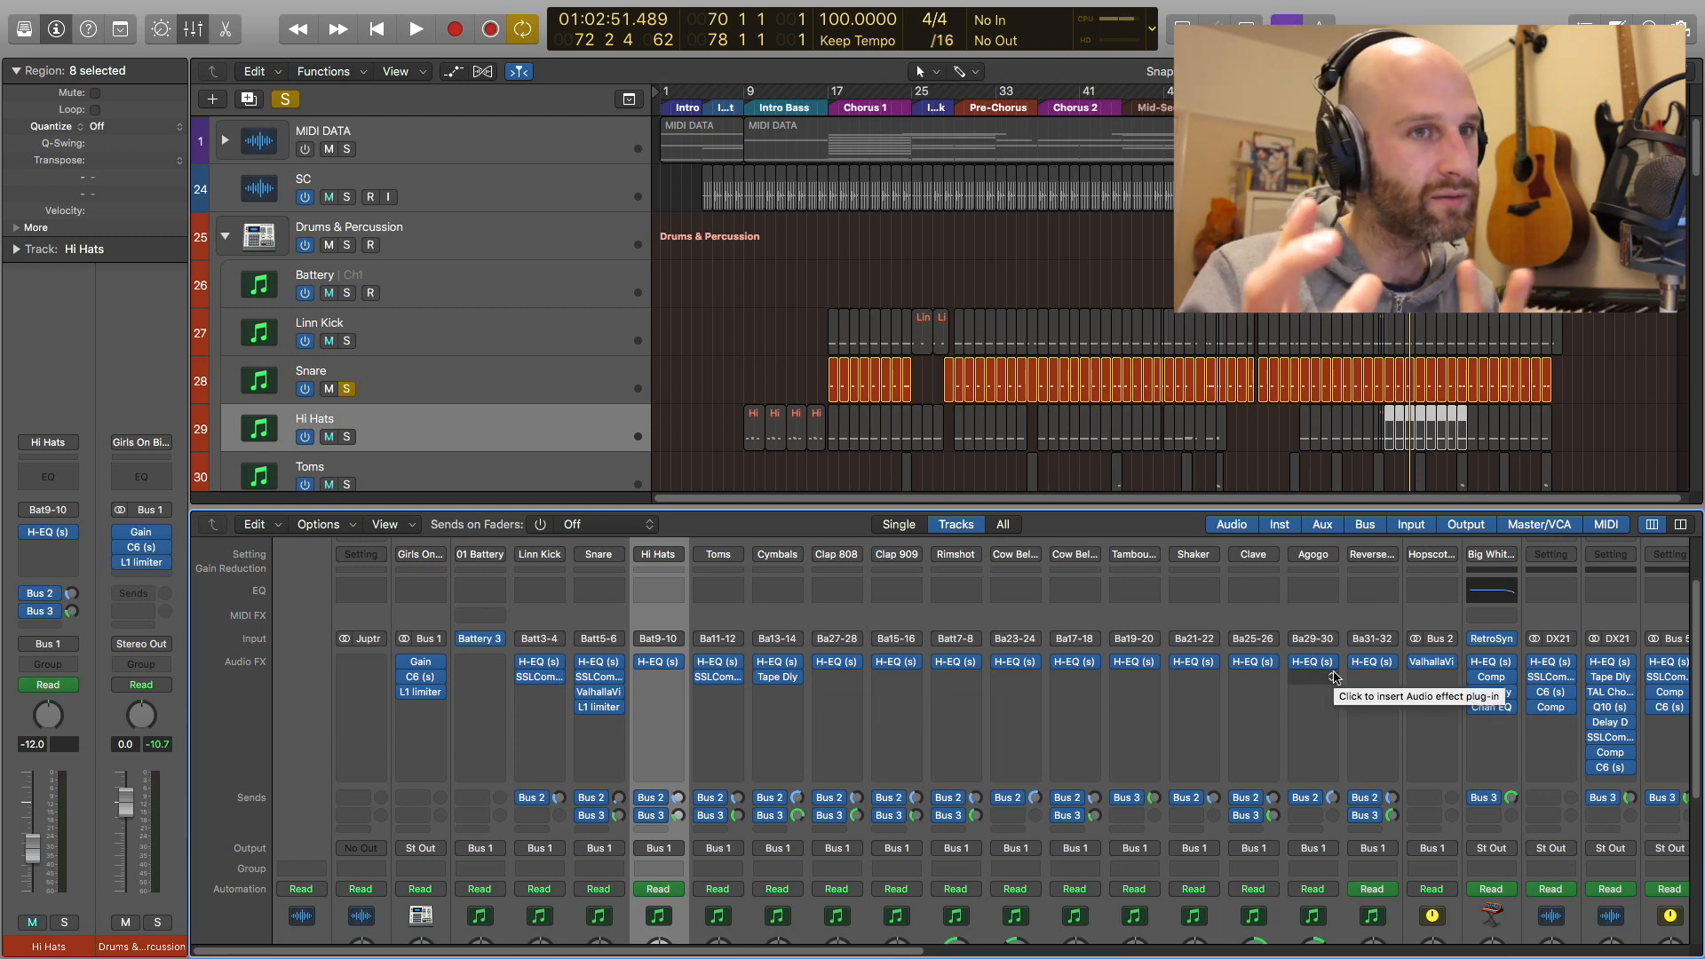
scroll(1332, 677, down, 2)
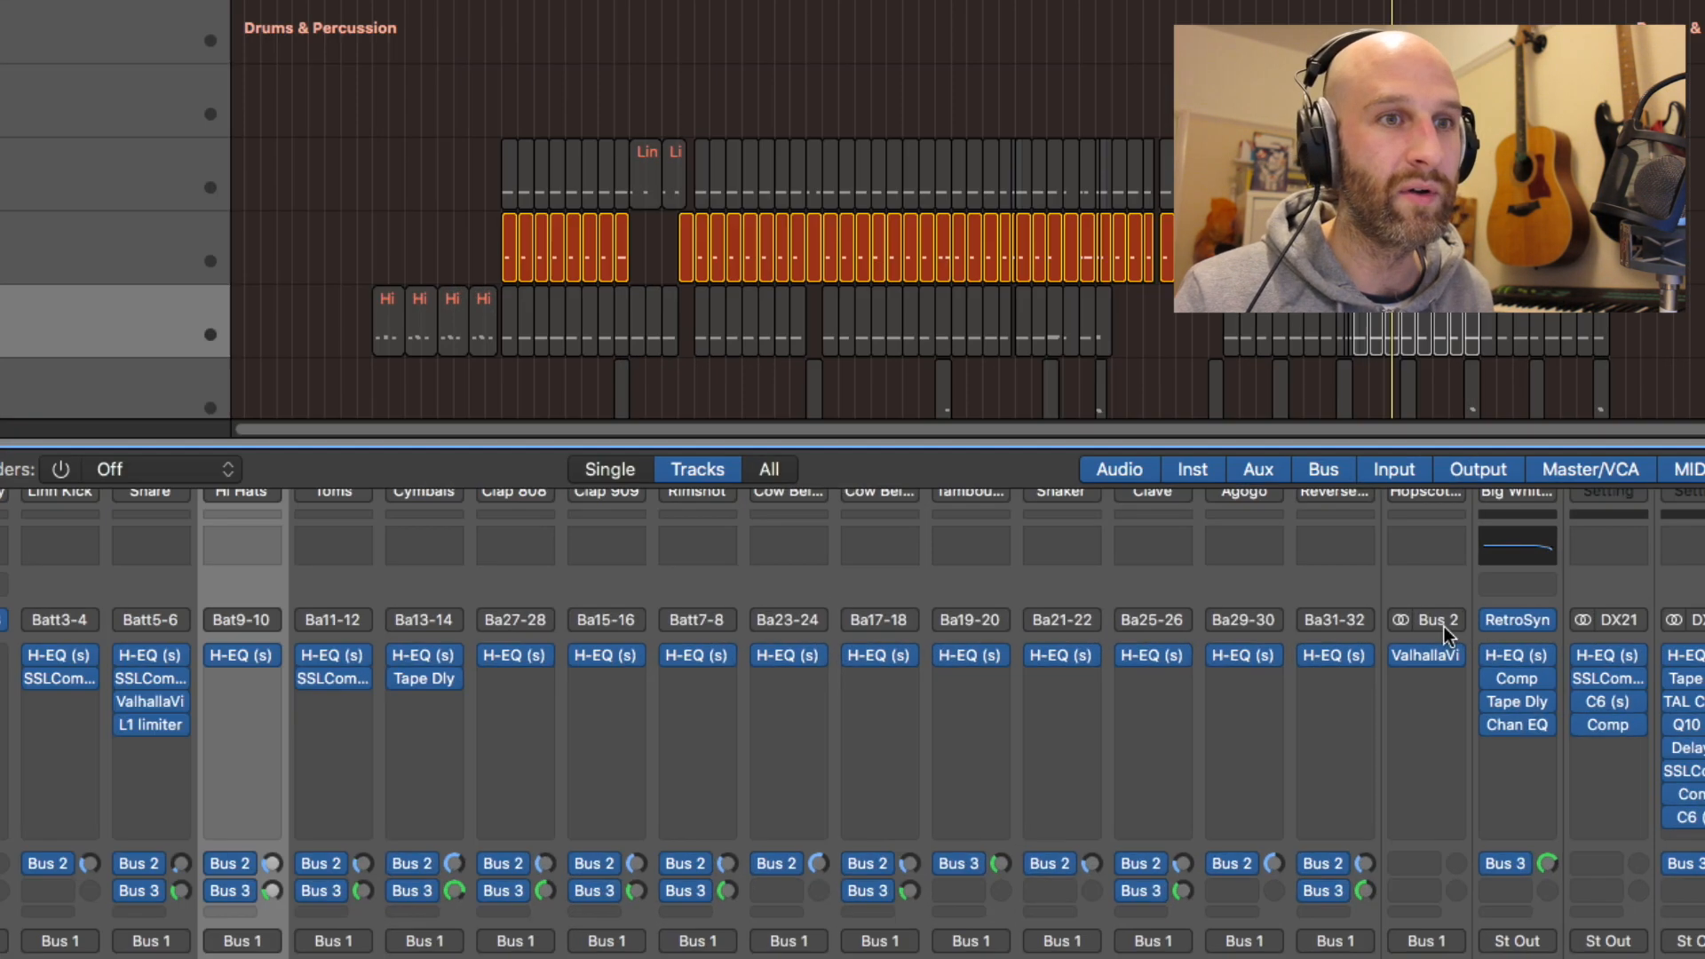
Open the Drum Reverb channel's ValhallaVintageVerb, check its preset and settings, and close the plug-in
click(1424, 656)
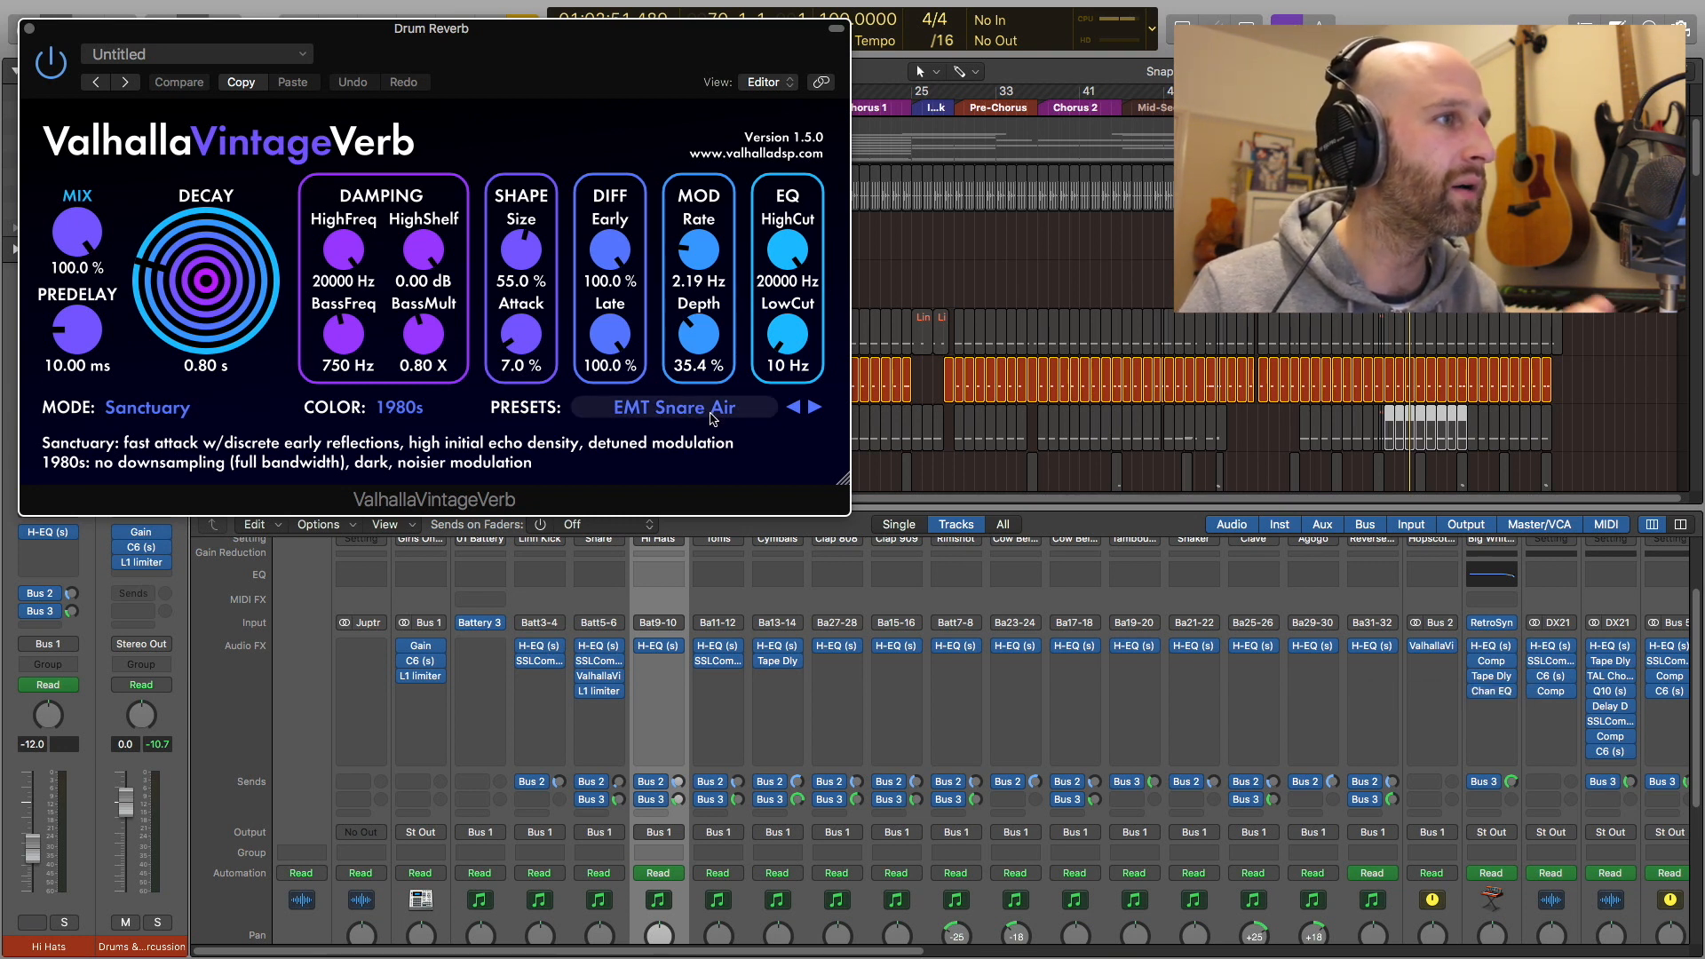
click(29, 32)
scroll(1422, 687, up, 1)
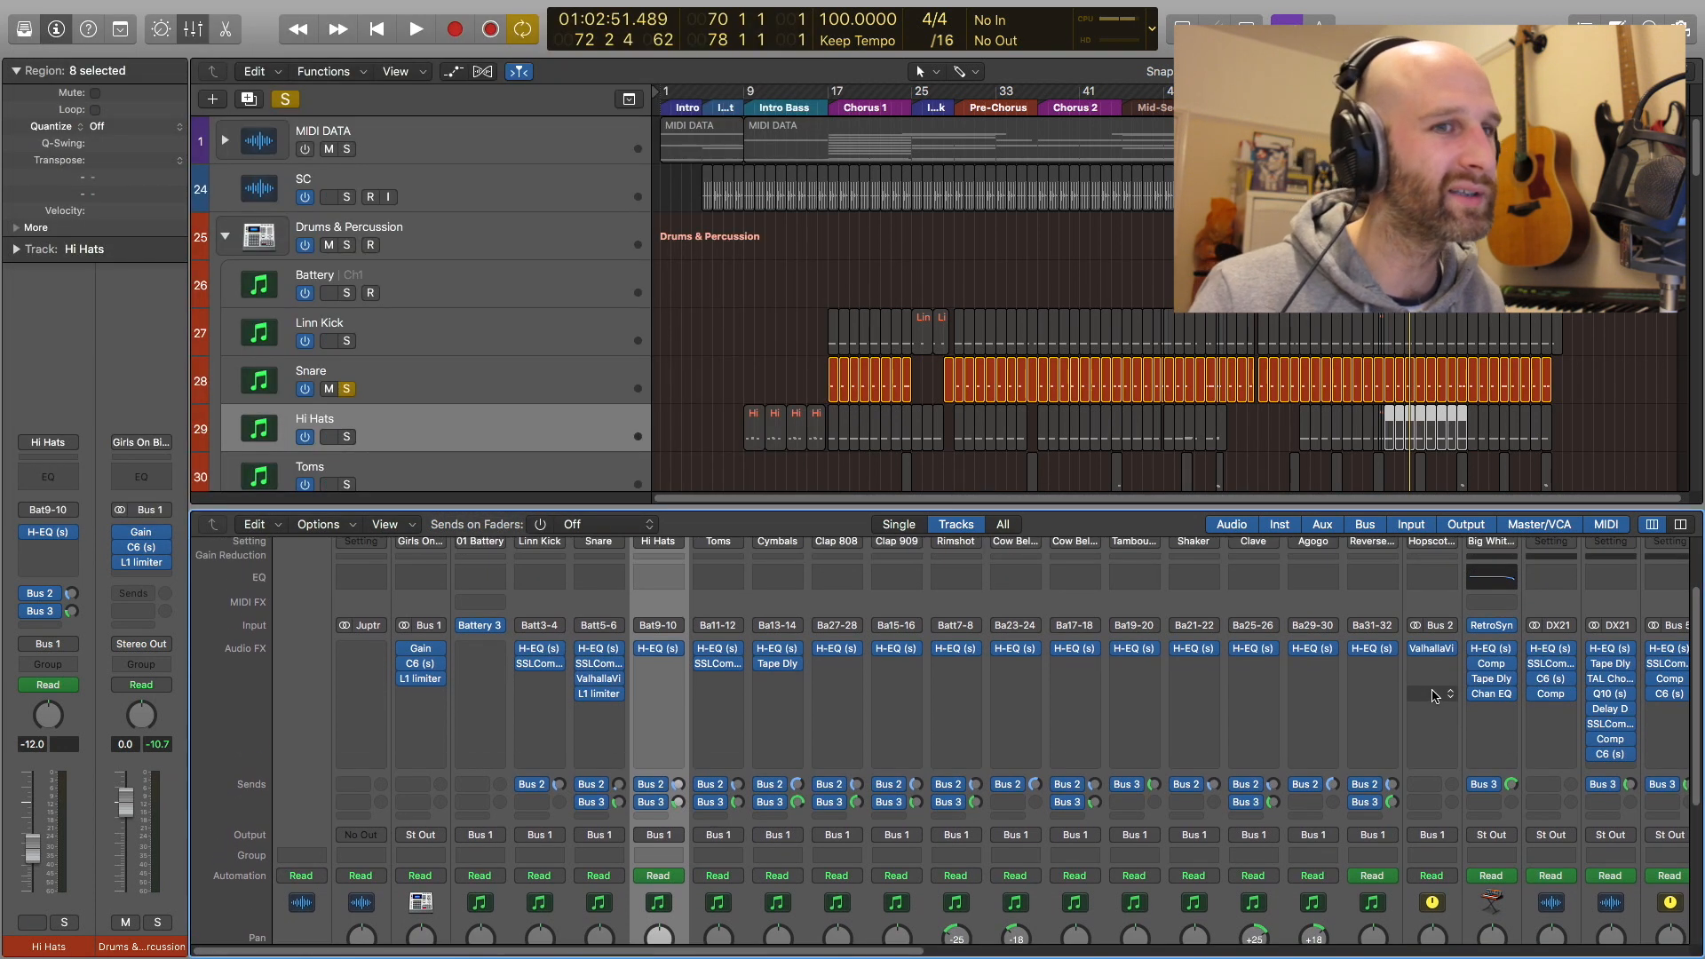
Review the drum channels' levels and routing, then view the Gain plug-in on the Drums & Percussion bus and close it
scroll(1422, 683, down, 5)
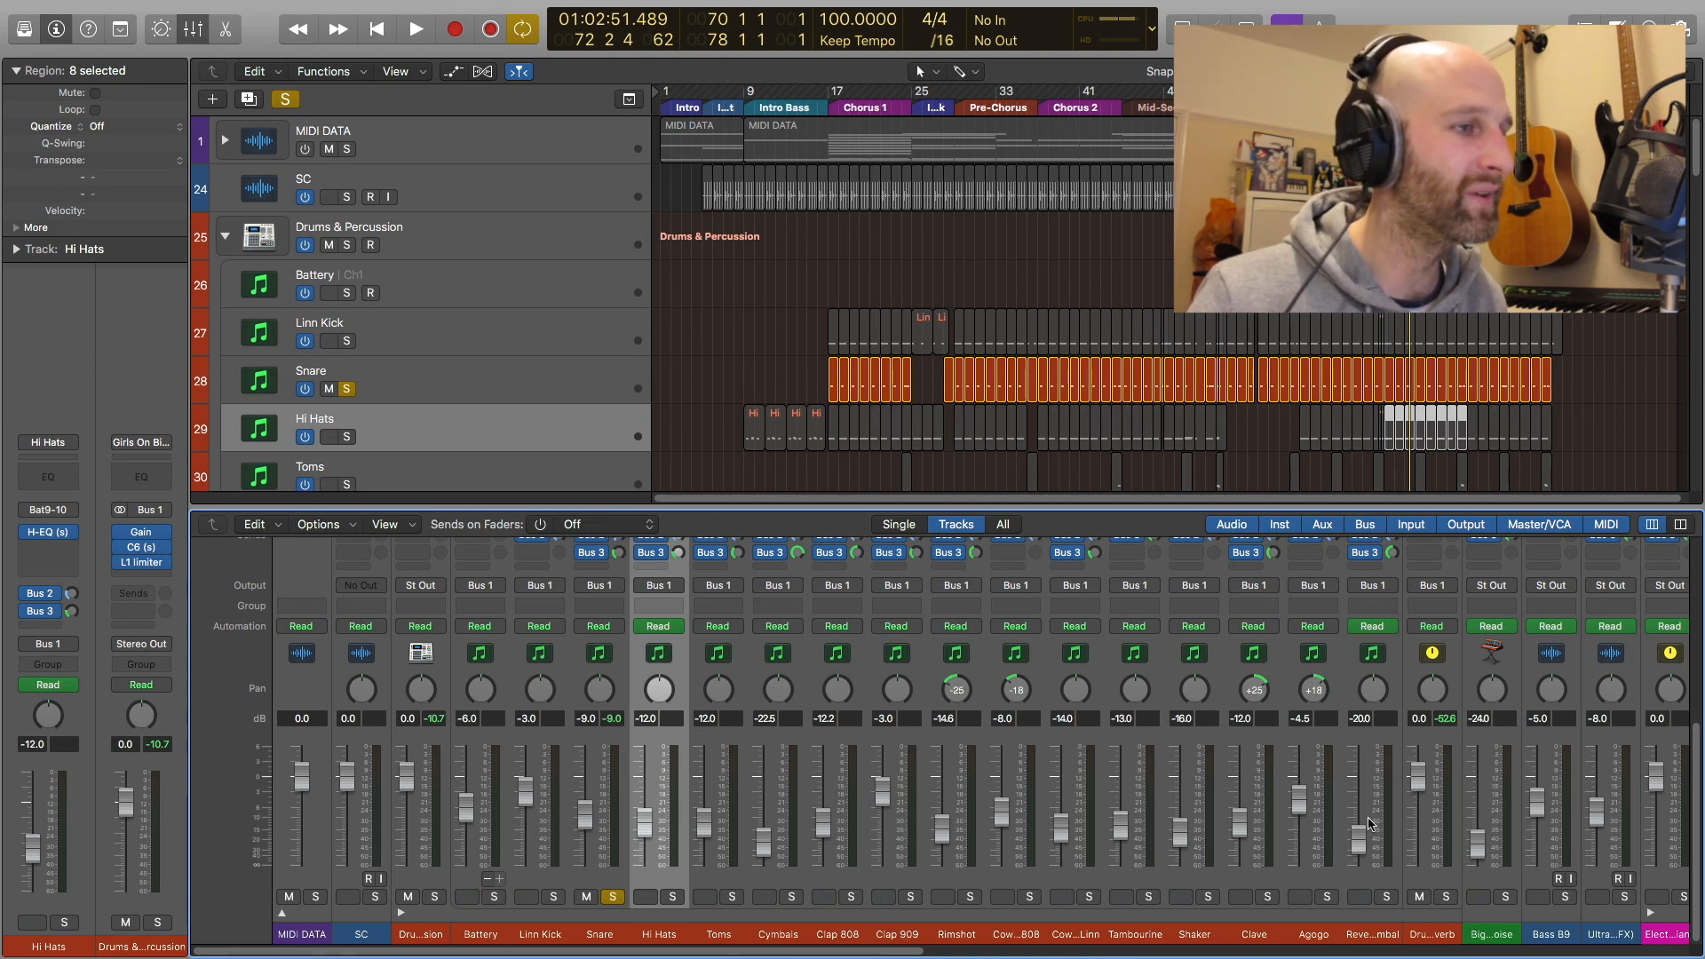
scroll(737, 764, up, 5)
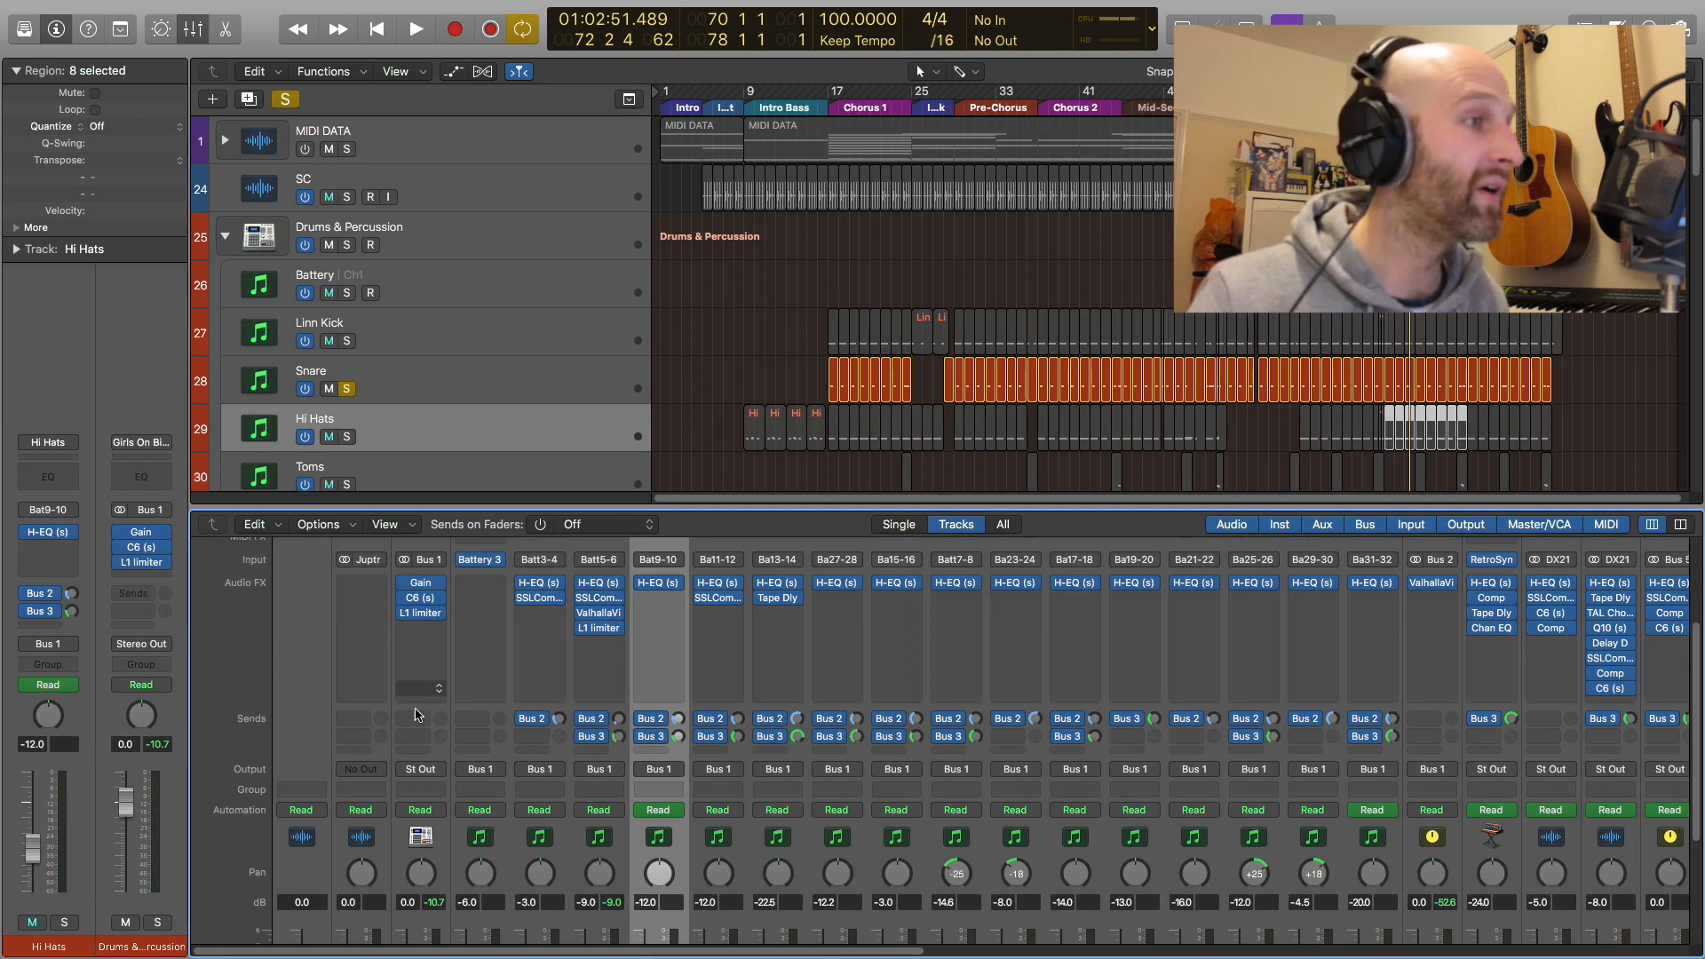
scroll(435, 755, down, 3)
scroll(436, 756, down, 2)
scroll(426, 746, up, 7)
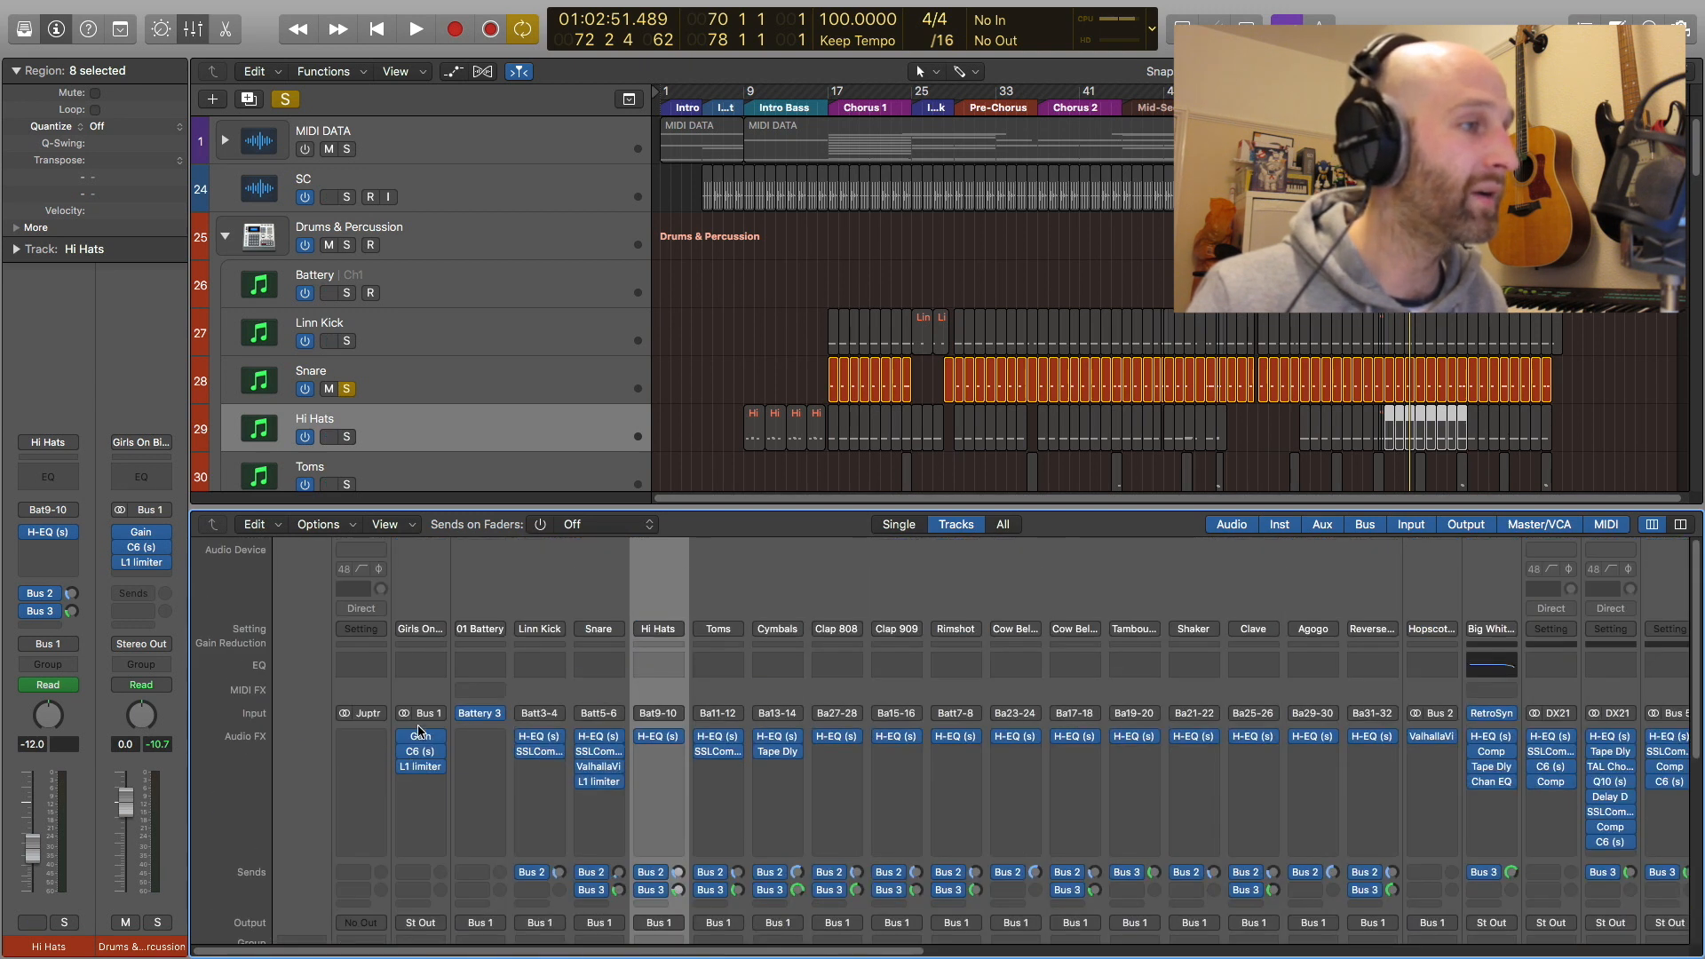
click(423, 738)
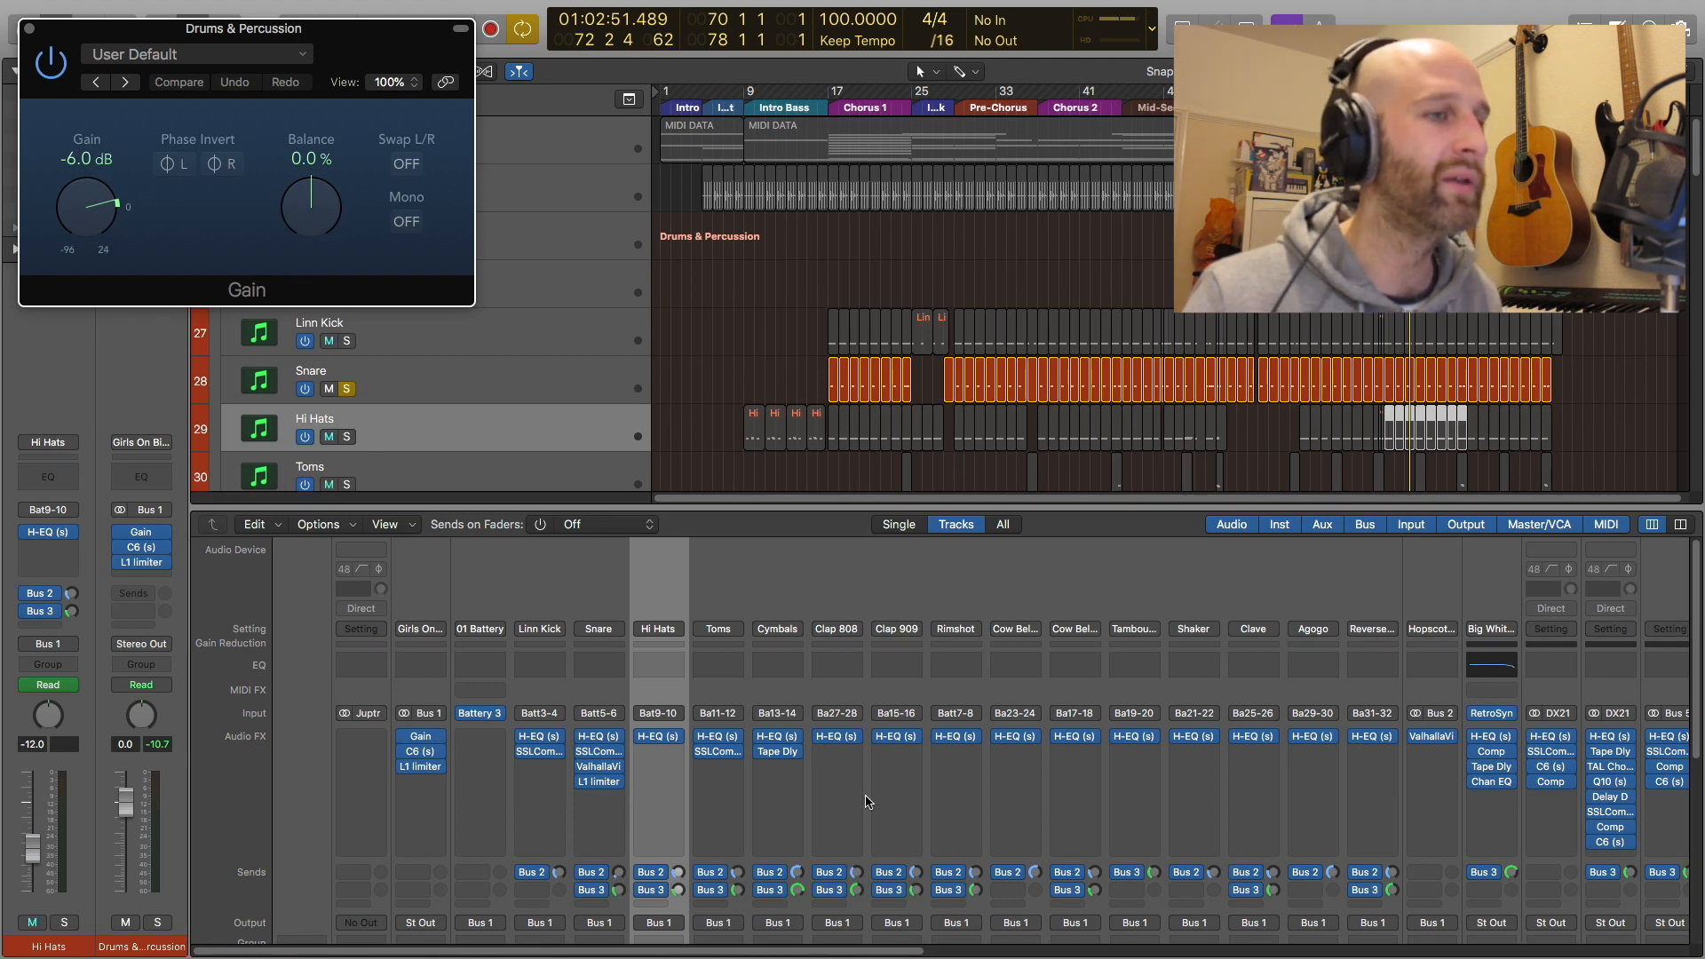
scroll(724, 832, down, 9)
scroll(649, 697, up, 9)
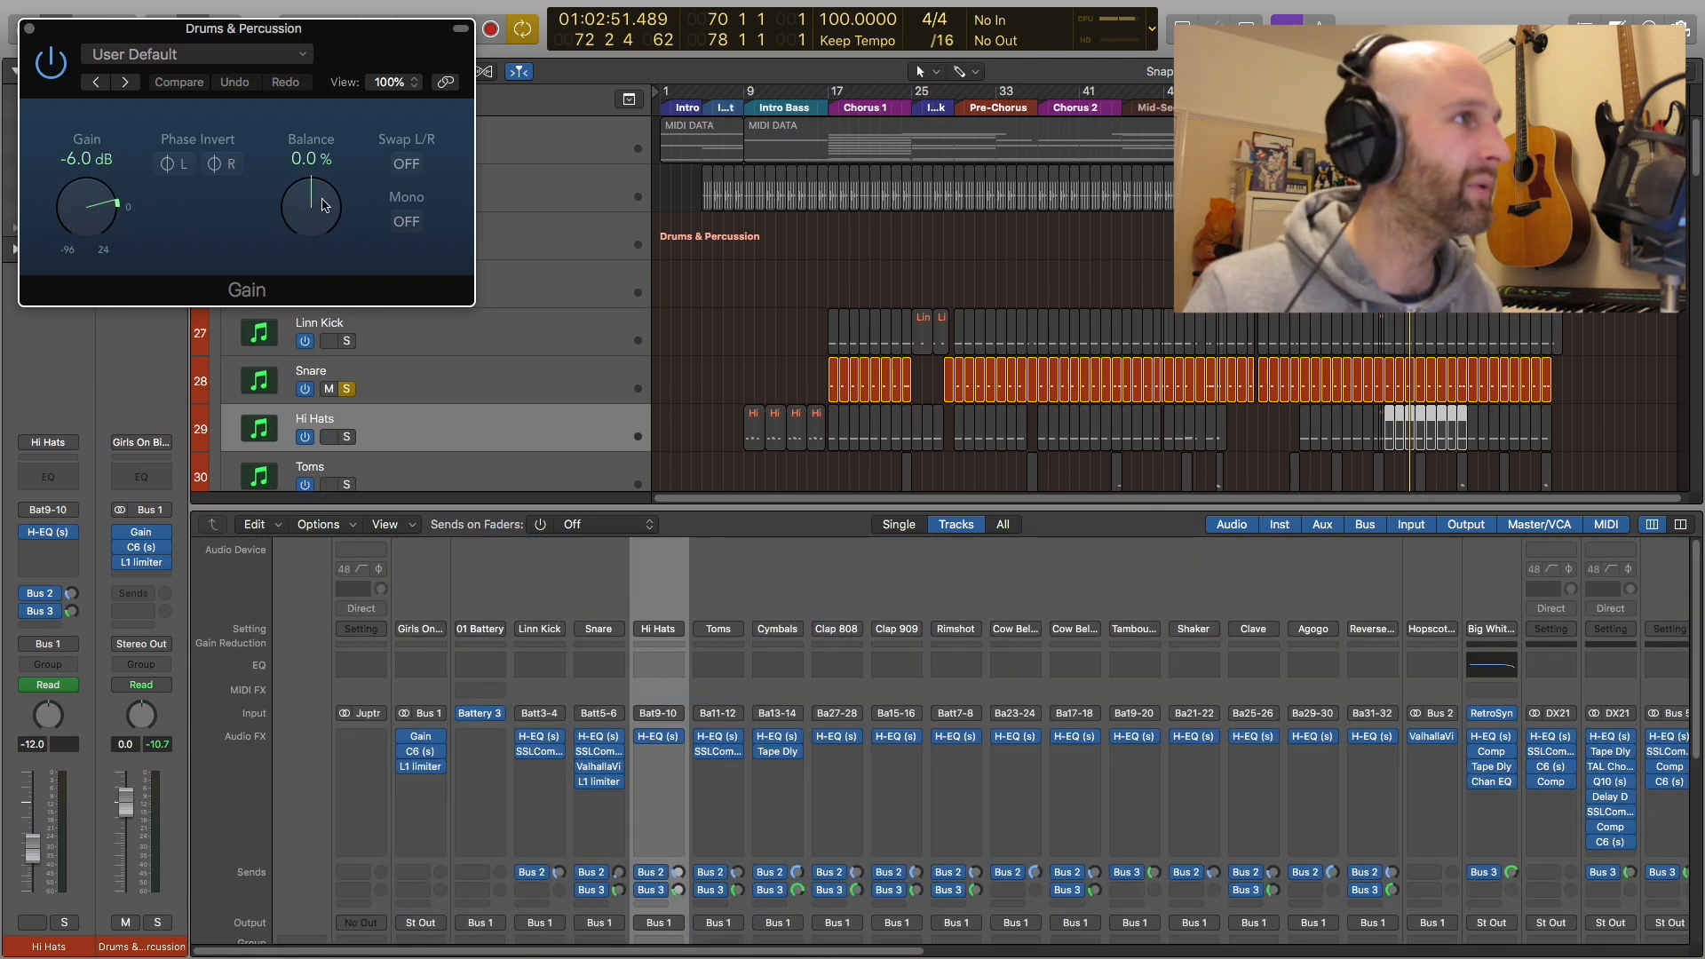
click(31, 30)
Open the C6 on the Drums & Percussion bus and play that bus soloed instead of the Snare
scroll(529, 777, down, 4)
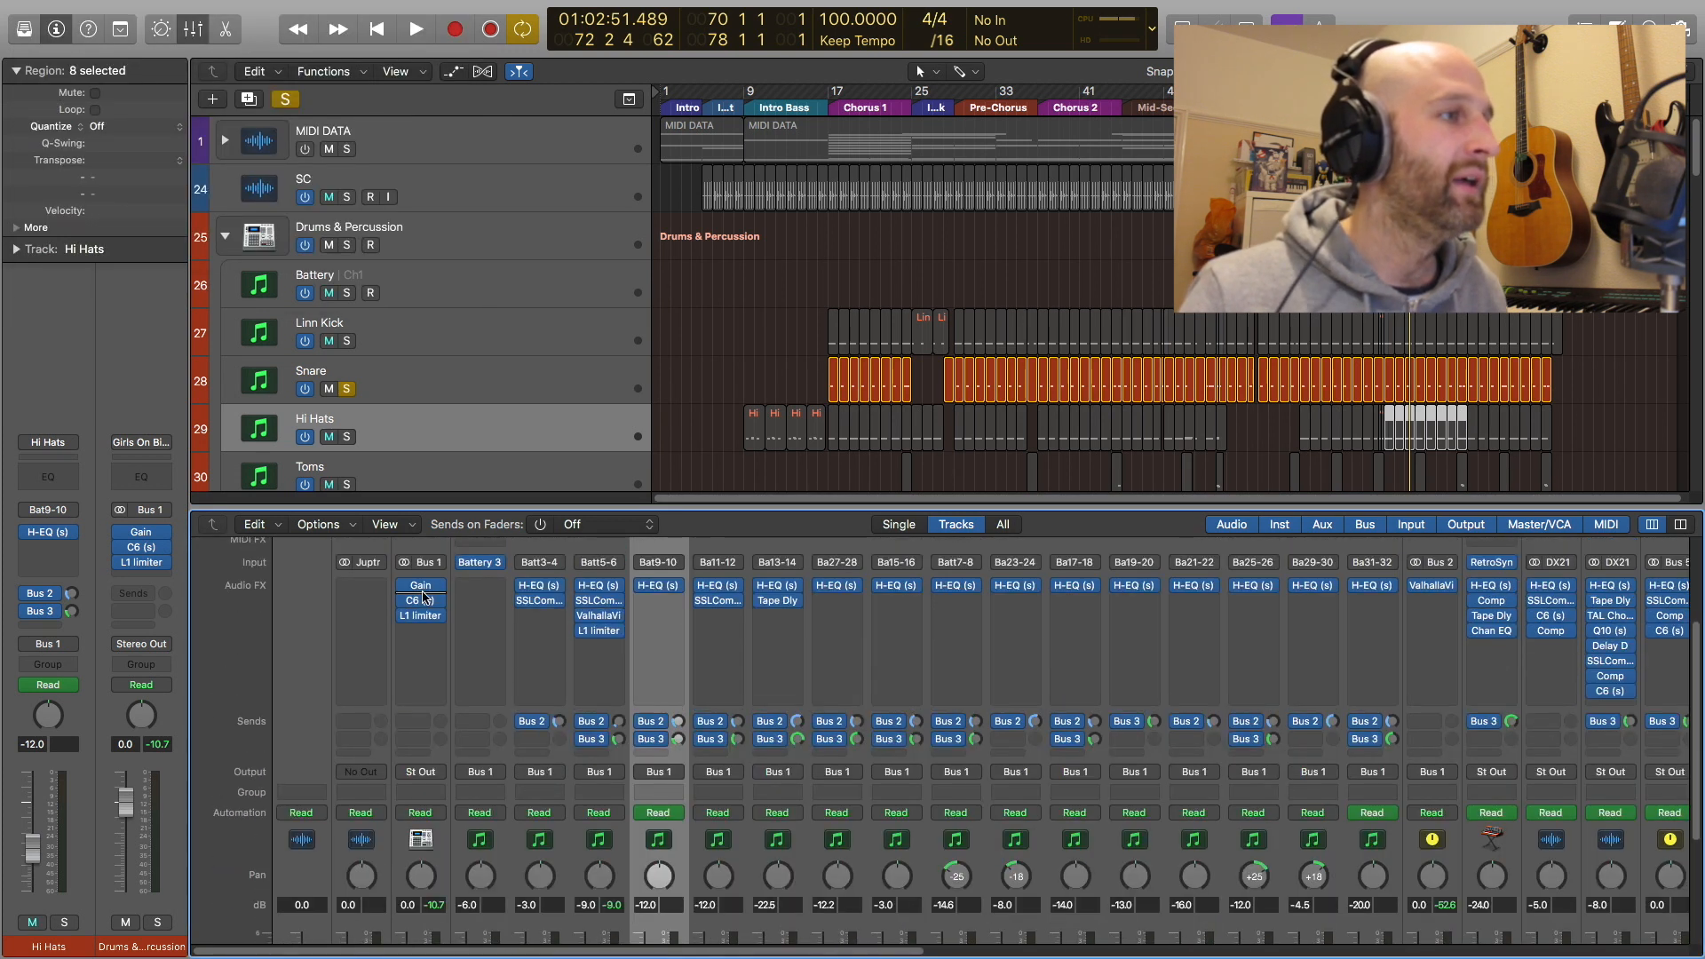
click(423, 605)
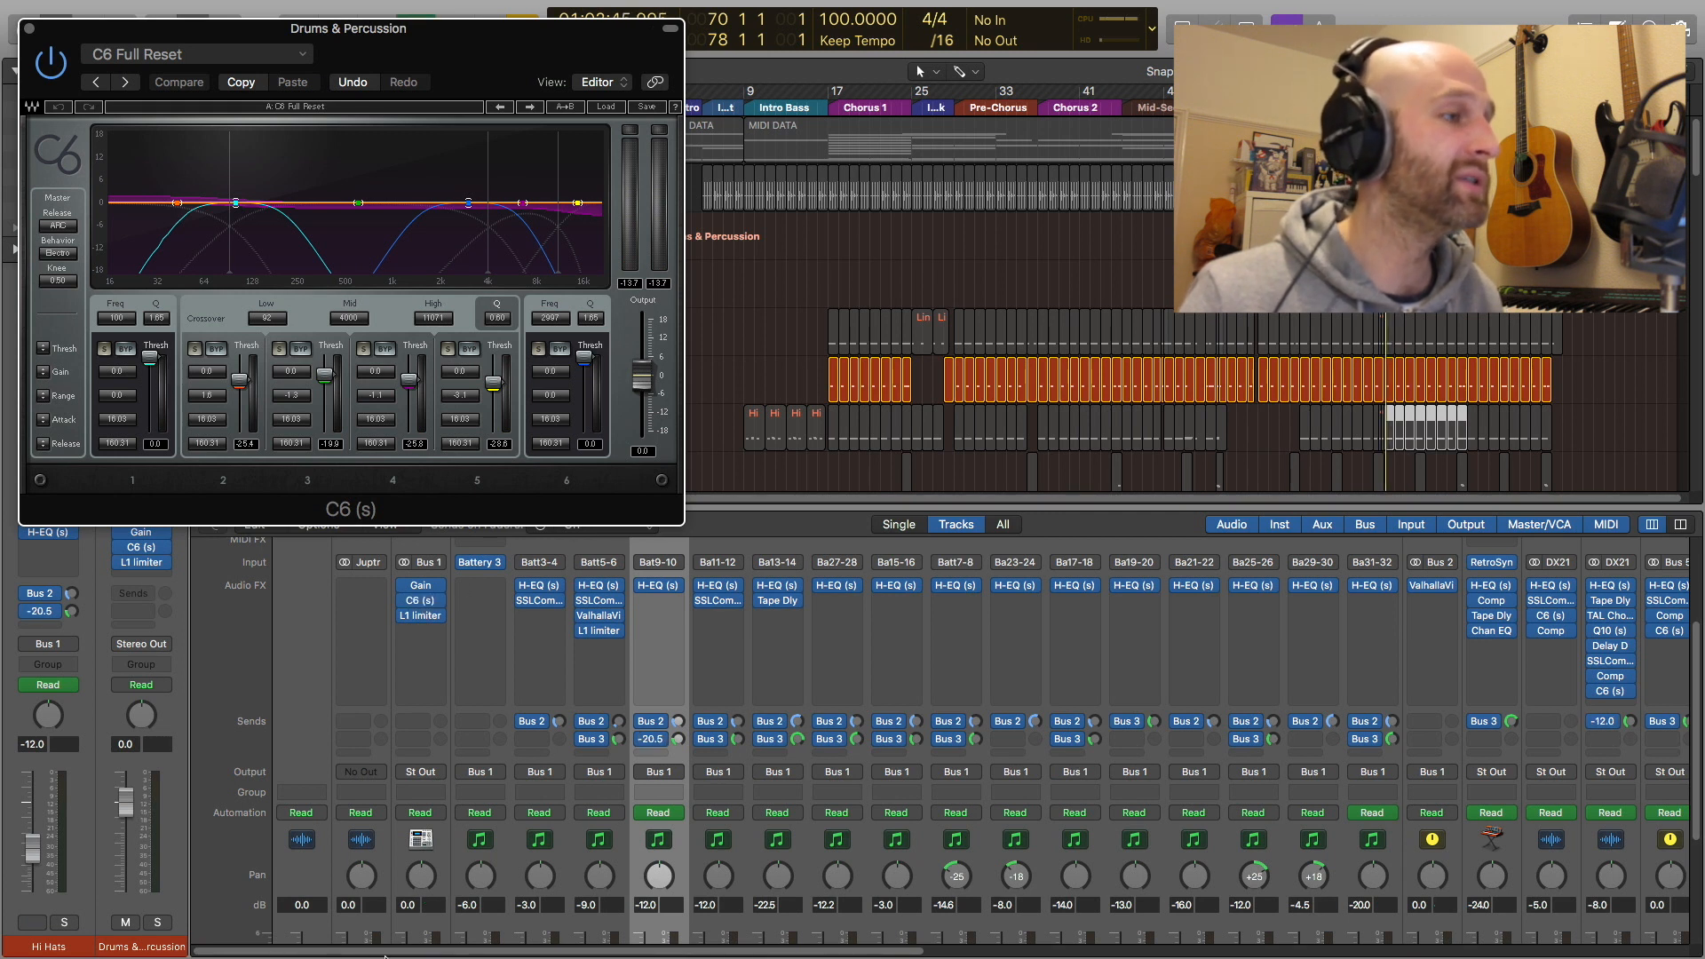
scroll(533, 746, down, 5)
click(613, 897)
click(613, 897)
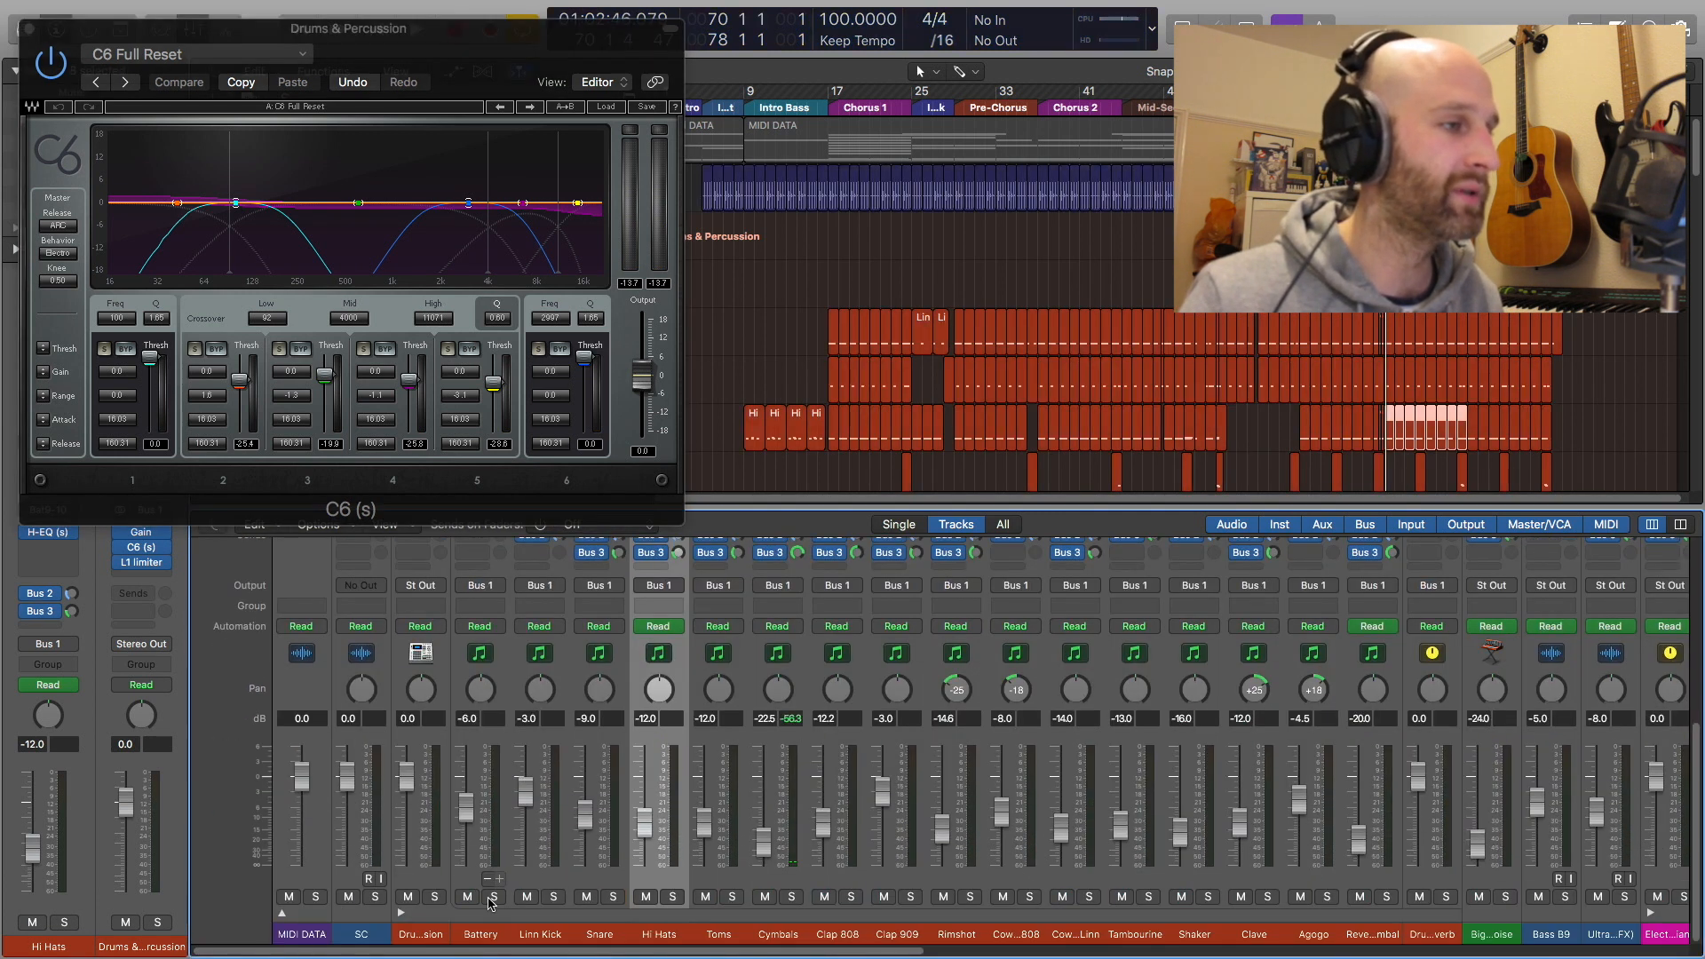
click(435, 897)
key(space)
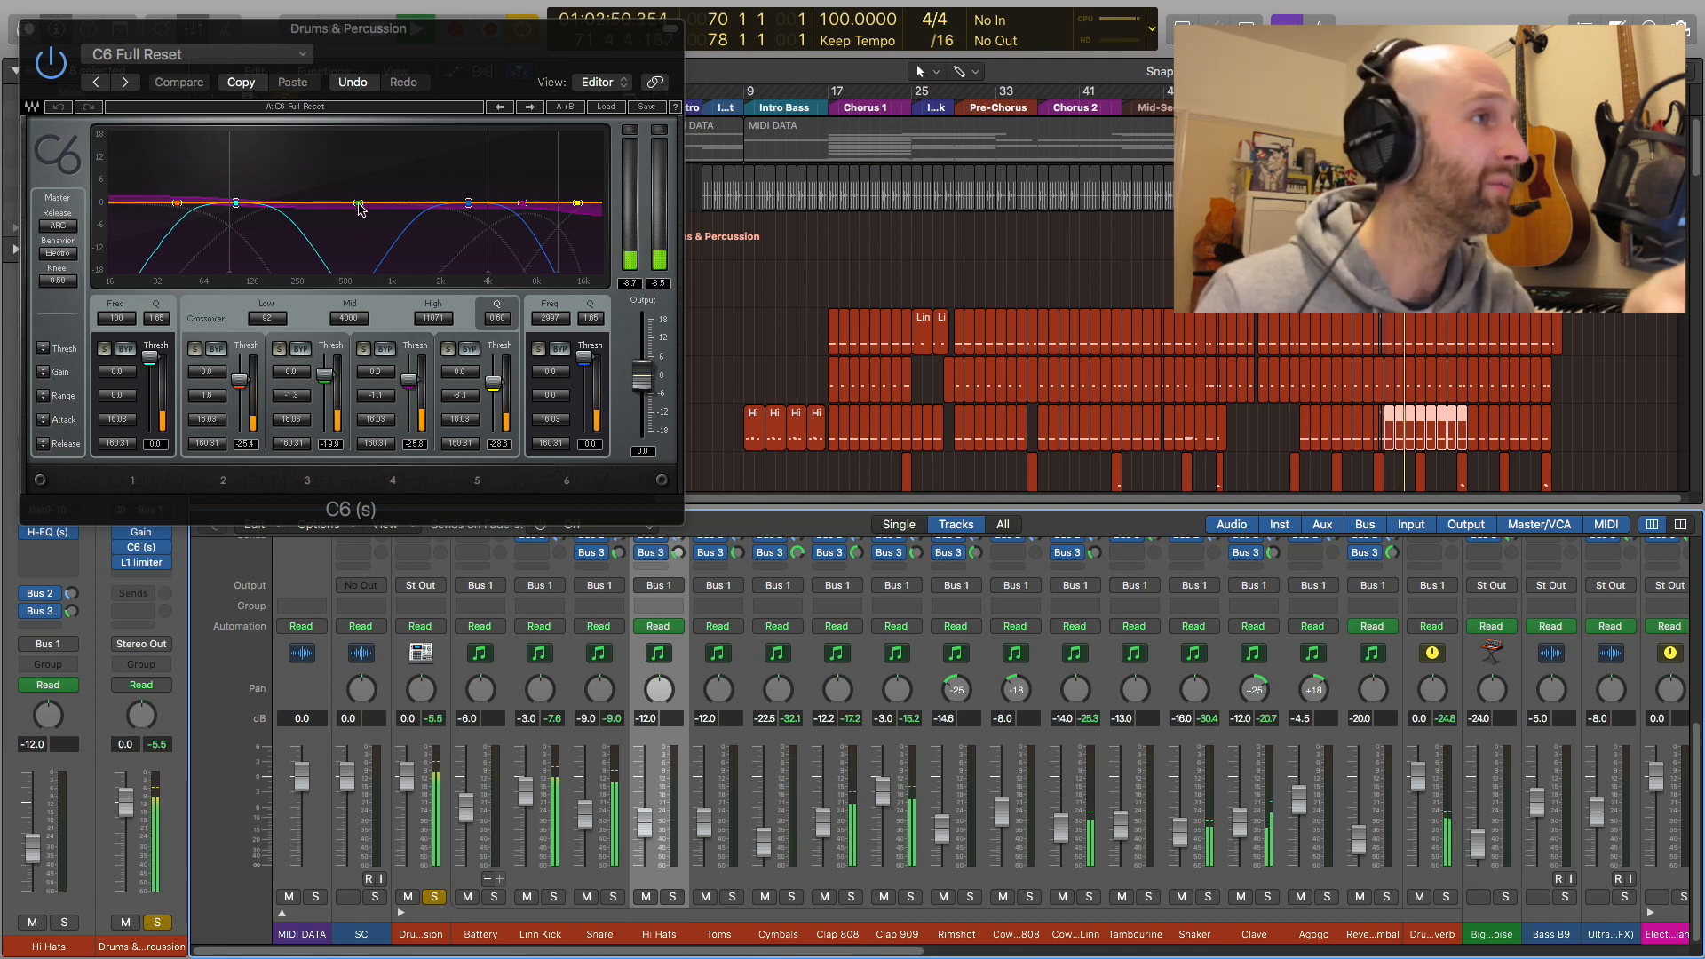
Move the C6 window clear of the track list, play the soloed drums through it, and close the plug-in
drag(435, 31, 933, 75)
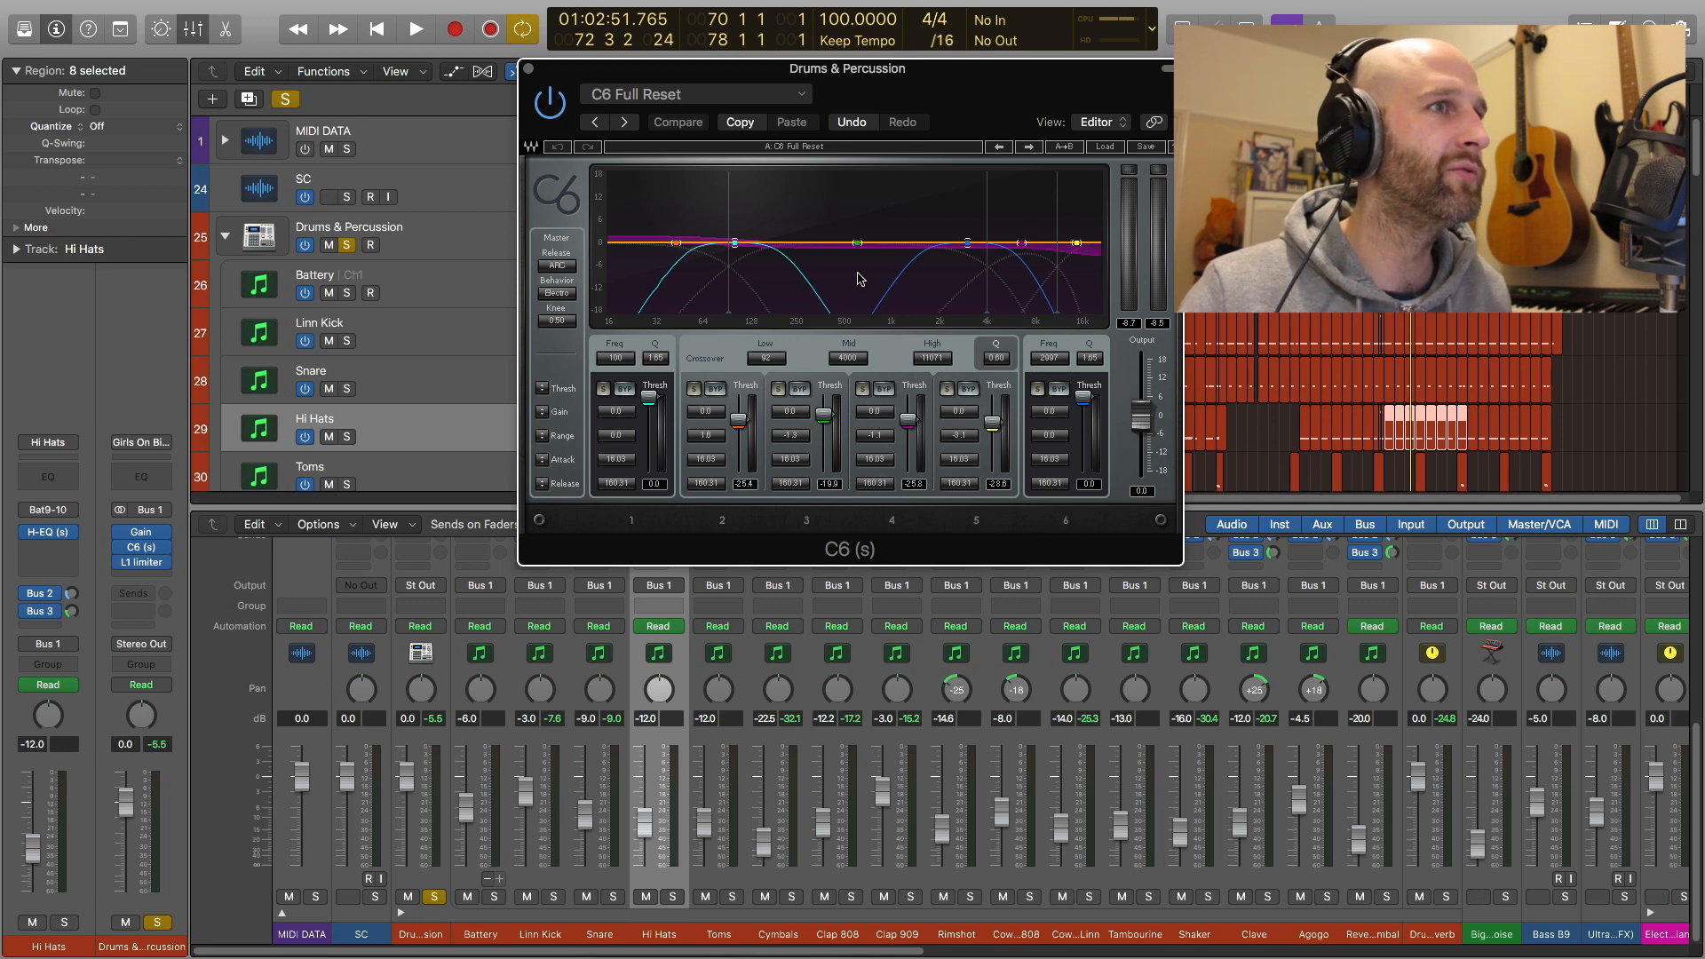
key(space)
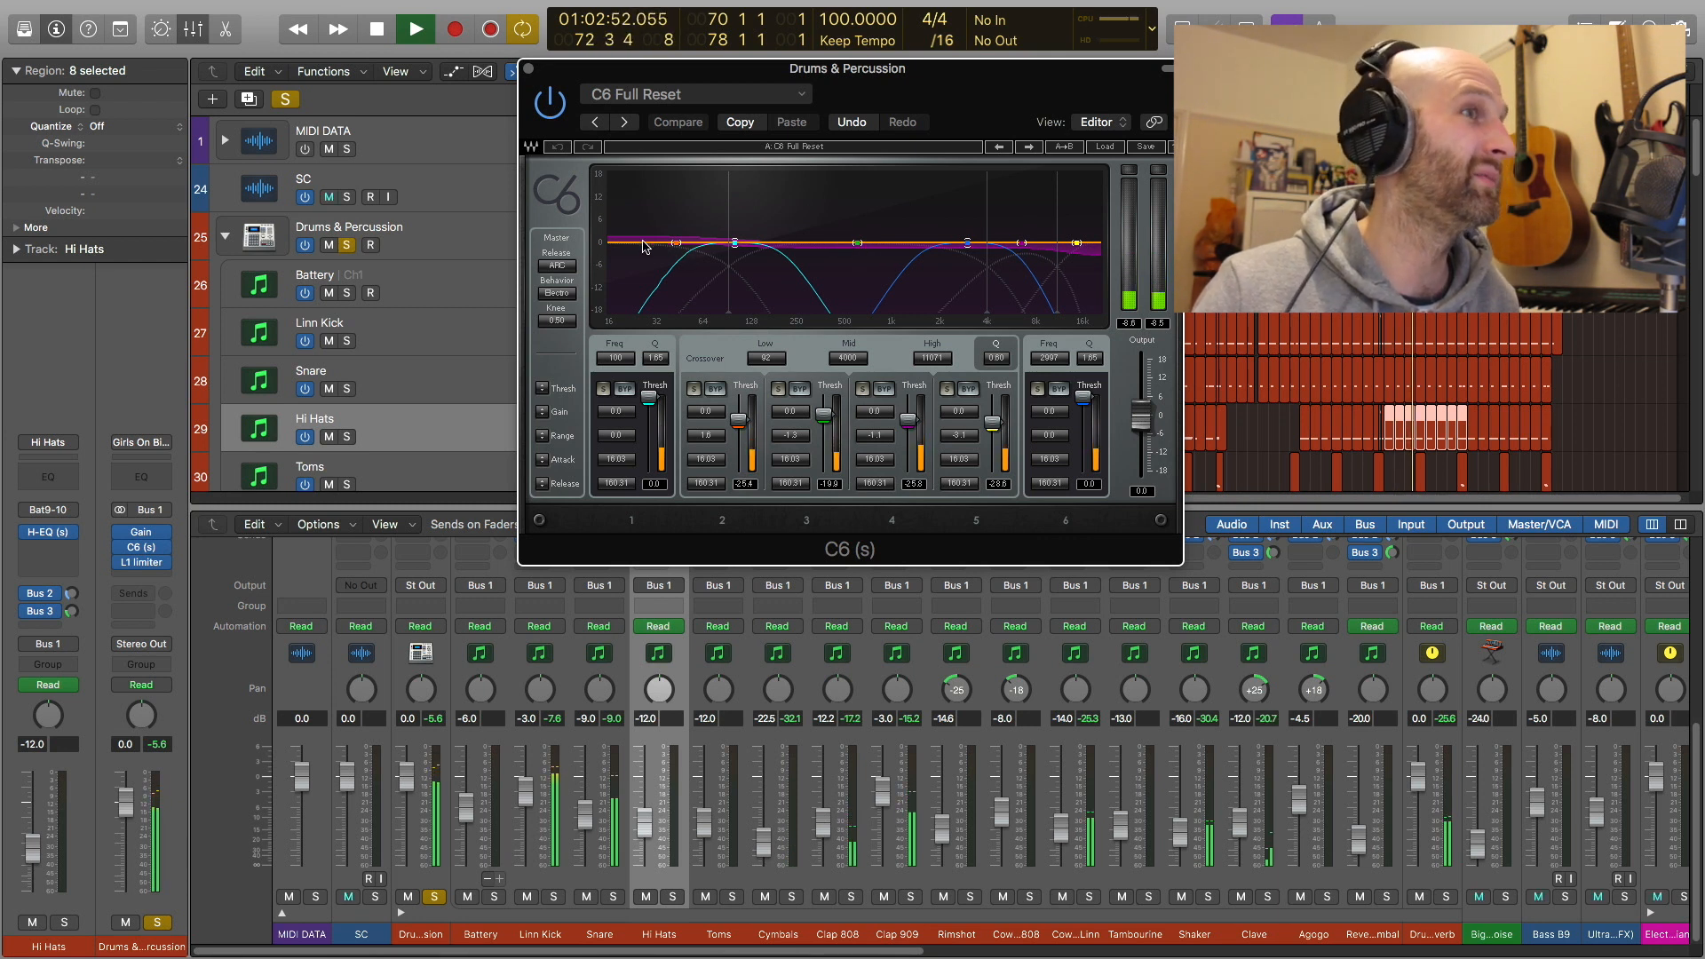
key(space)
click(528, 69)
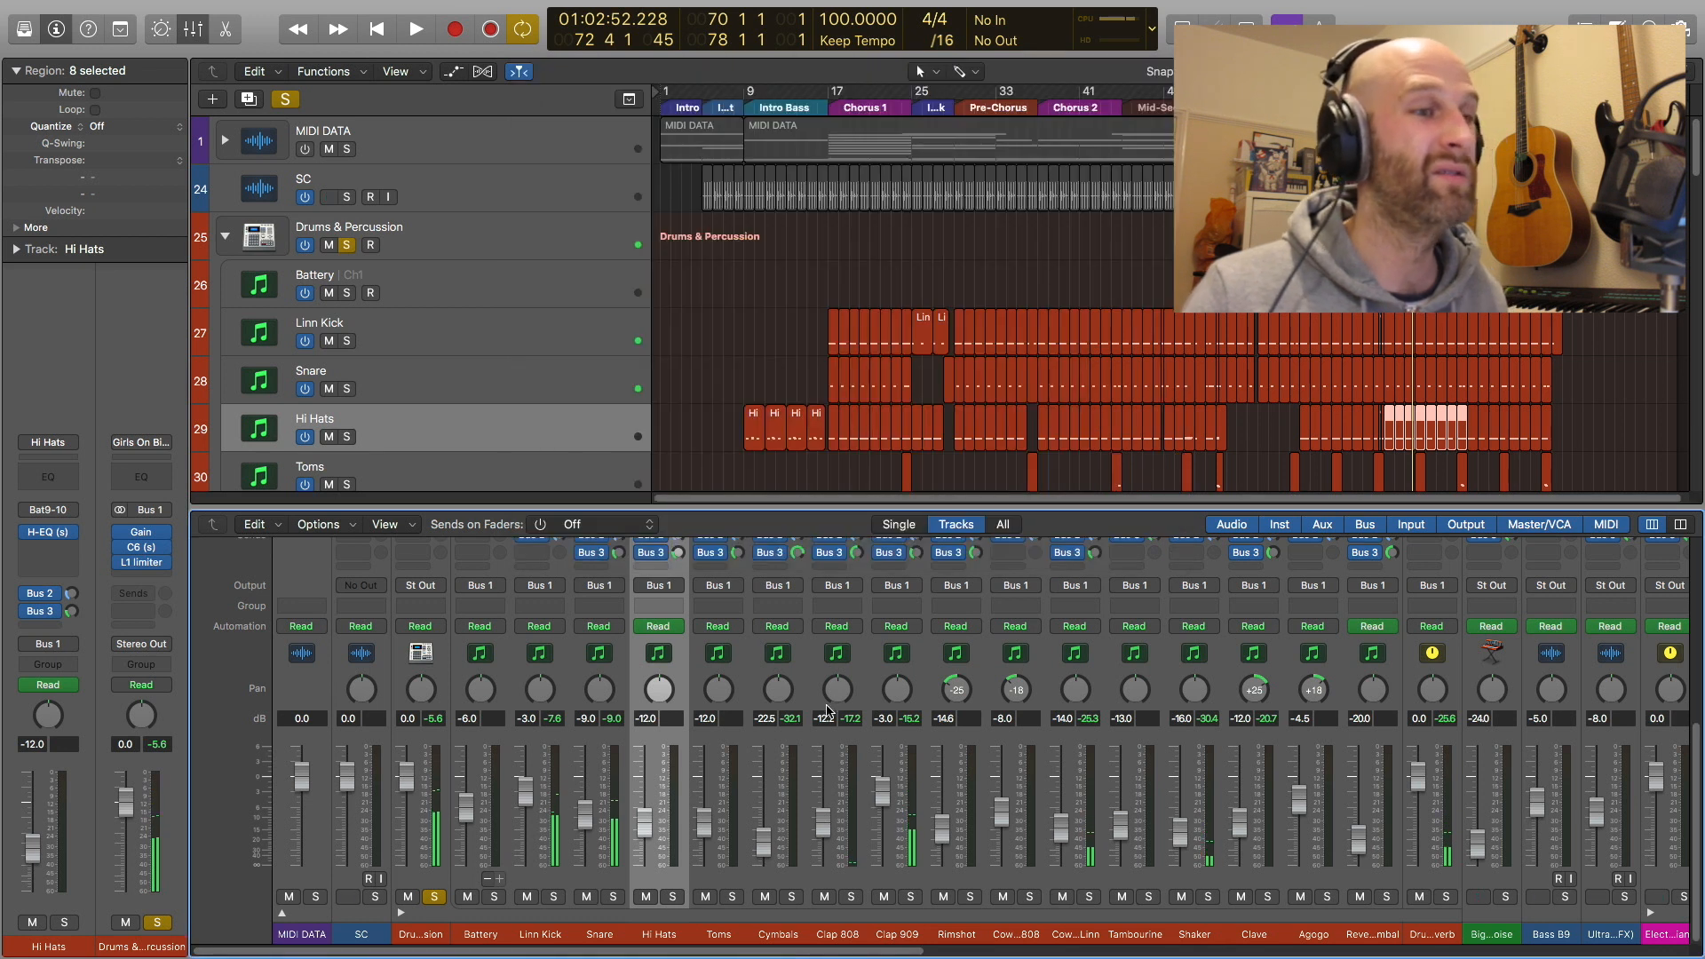
Find and select the Bus 3 Reverb channel, view its ValhallaVintageVerb settings, and close the plug-in
scroll(844, 760, up, 3)
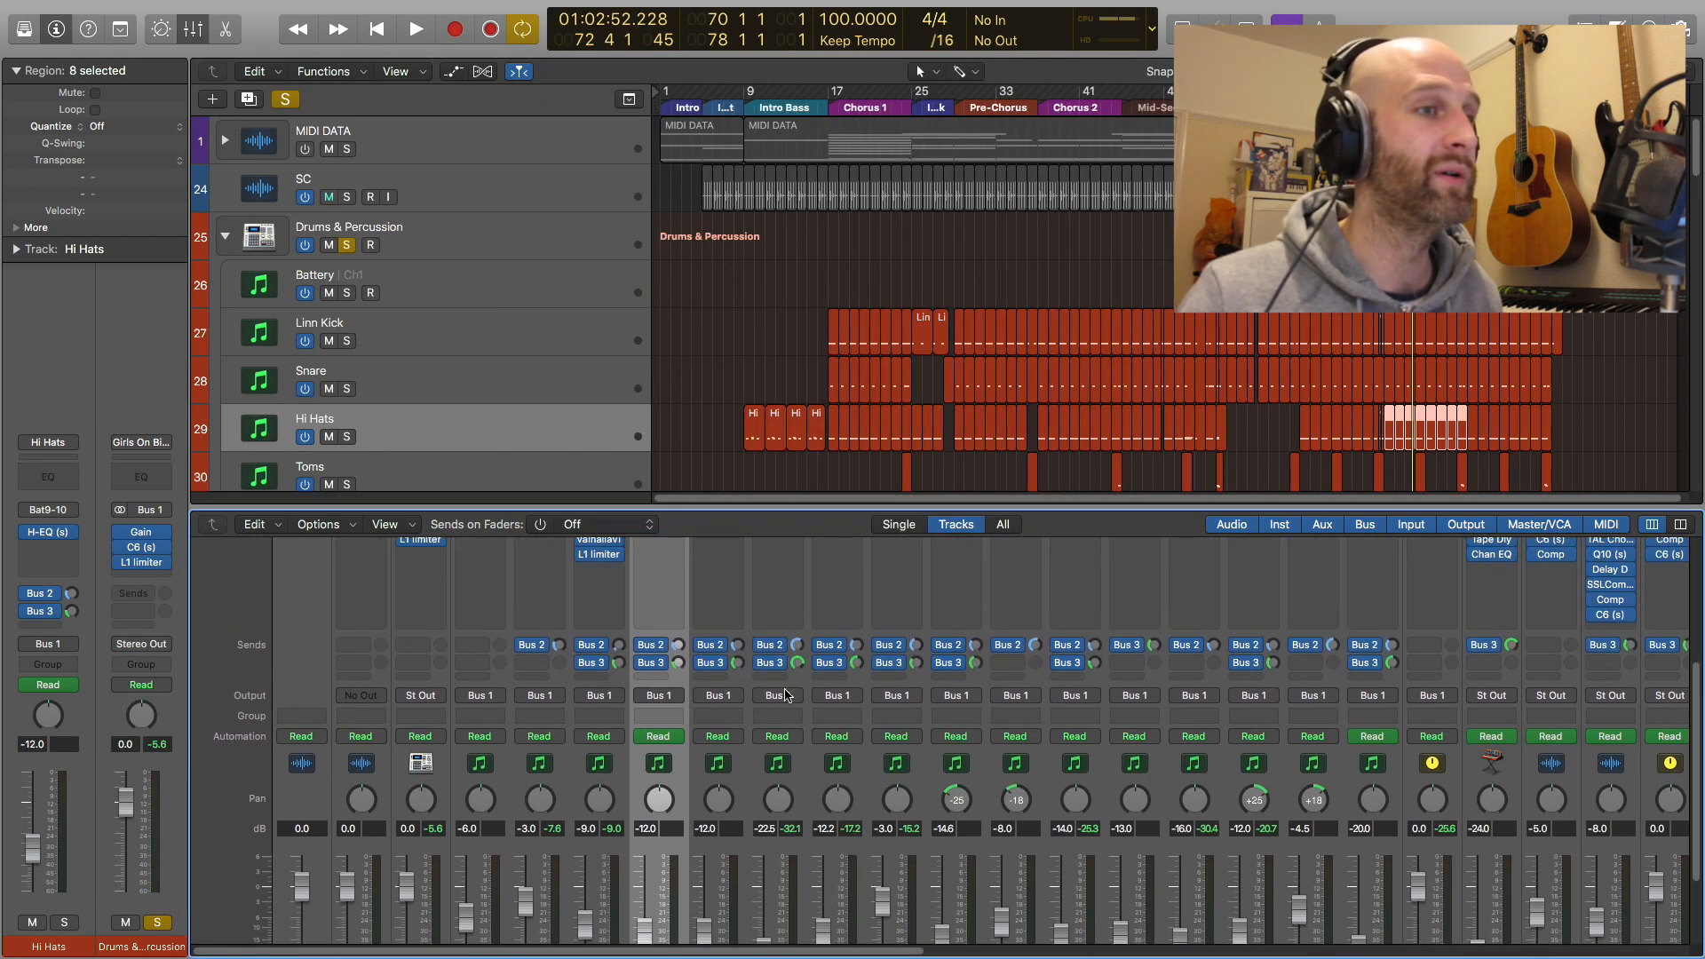
scroll(784, 695, right, 10)
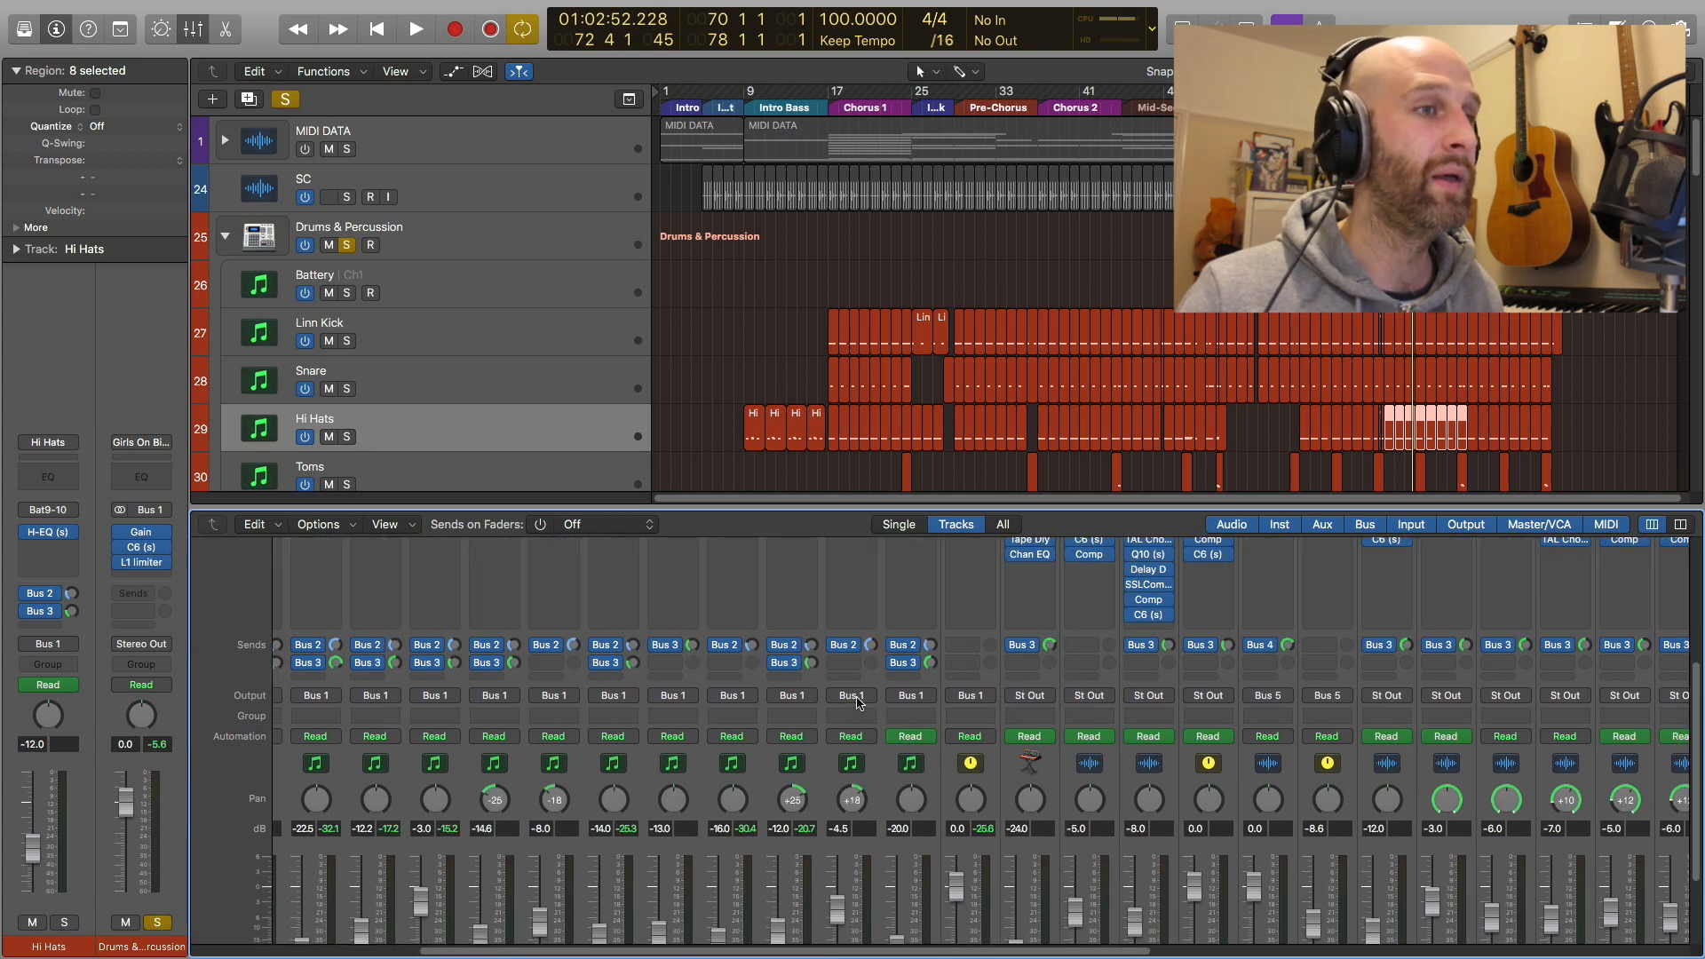
scroll(938, 674, down, 3)
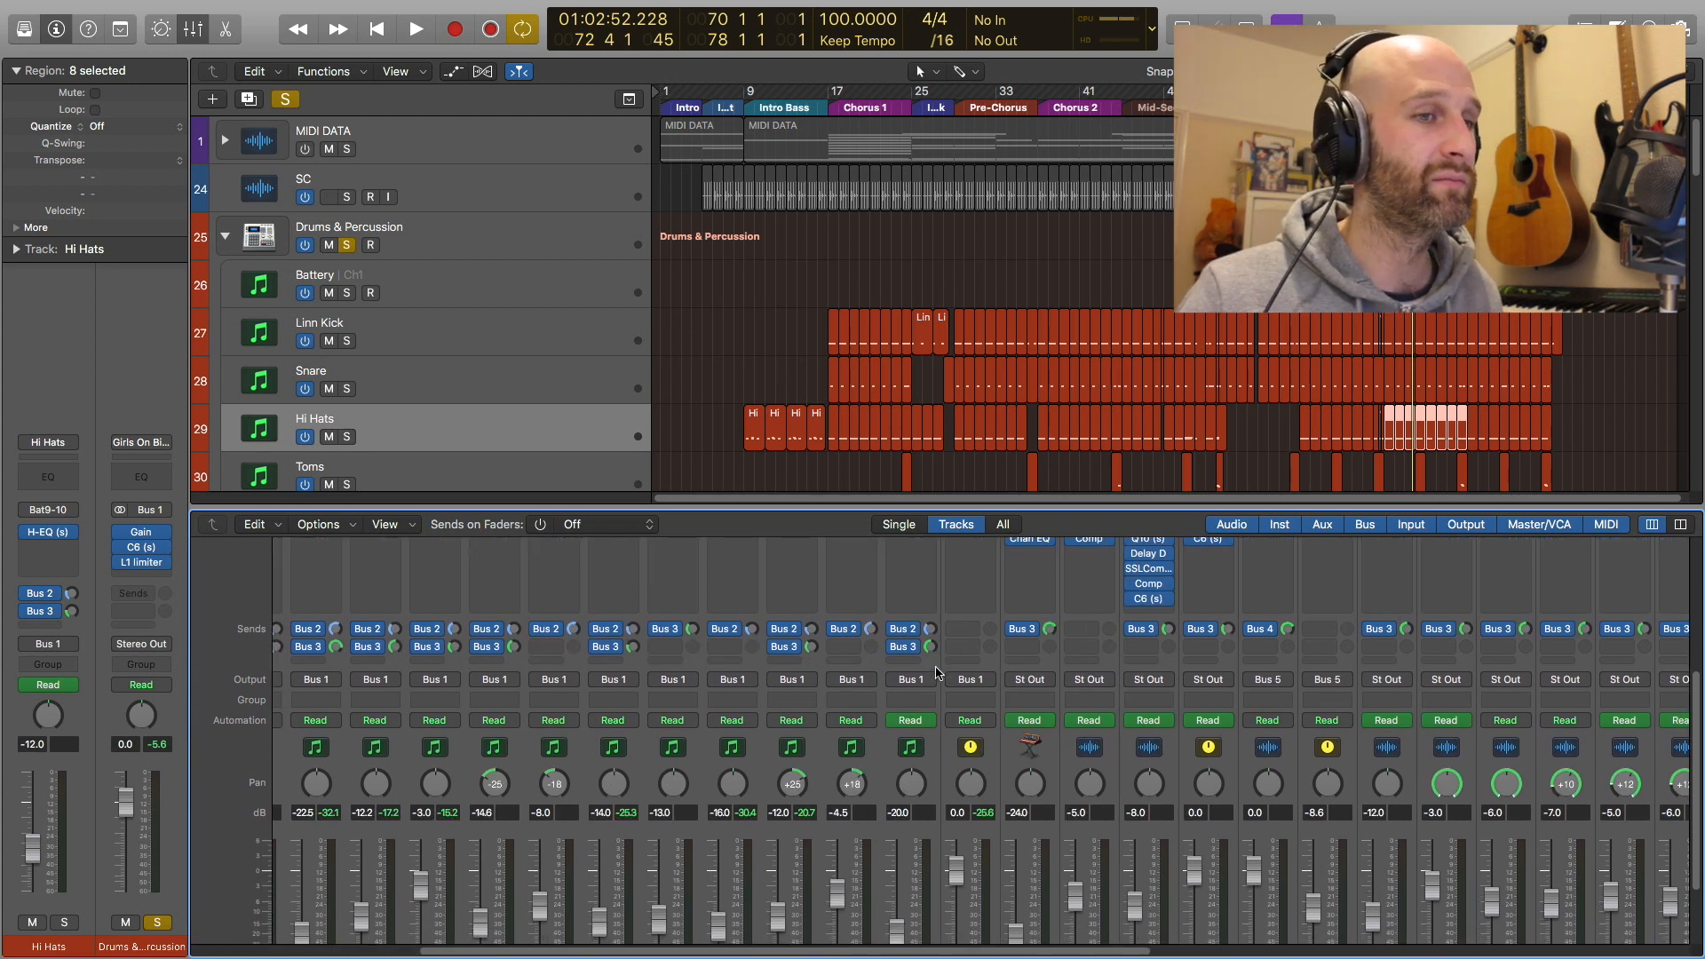
scroll(939, 674, up, 3)
scroll(939, 674, right, 12)
scroll(939, 672, right, 12)
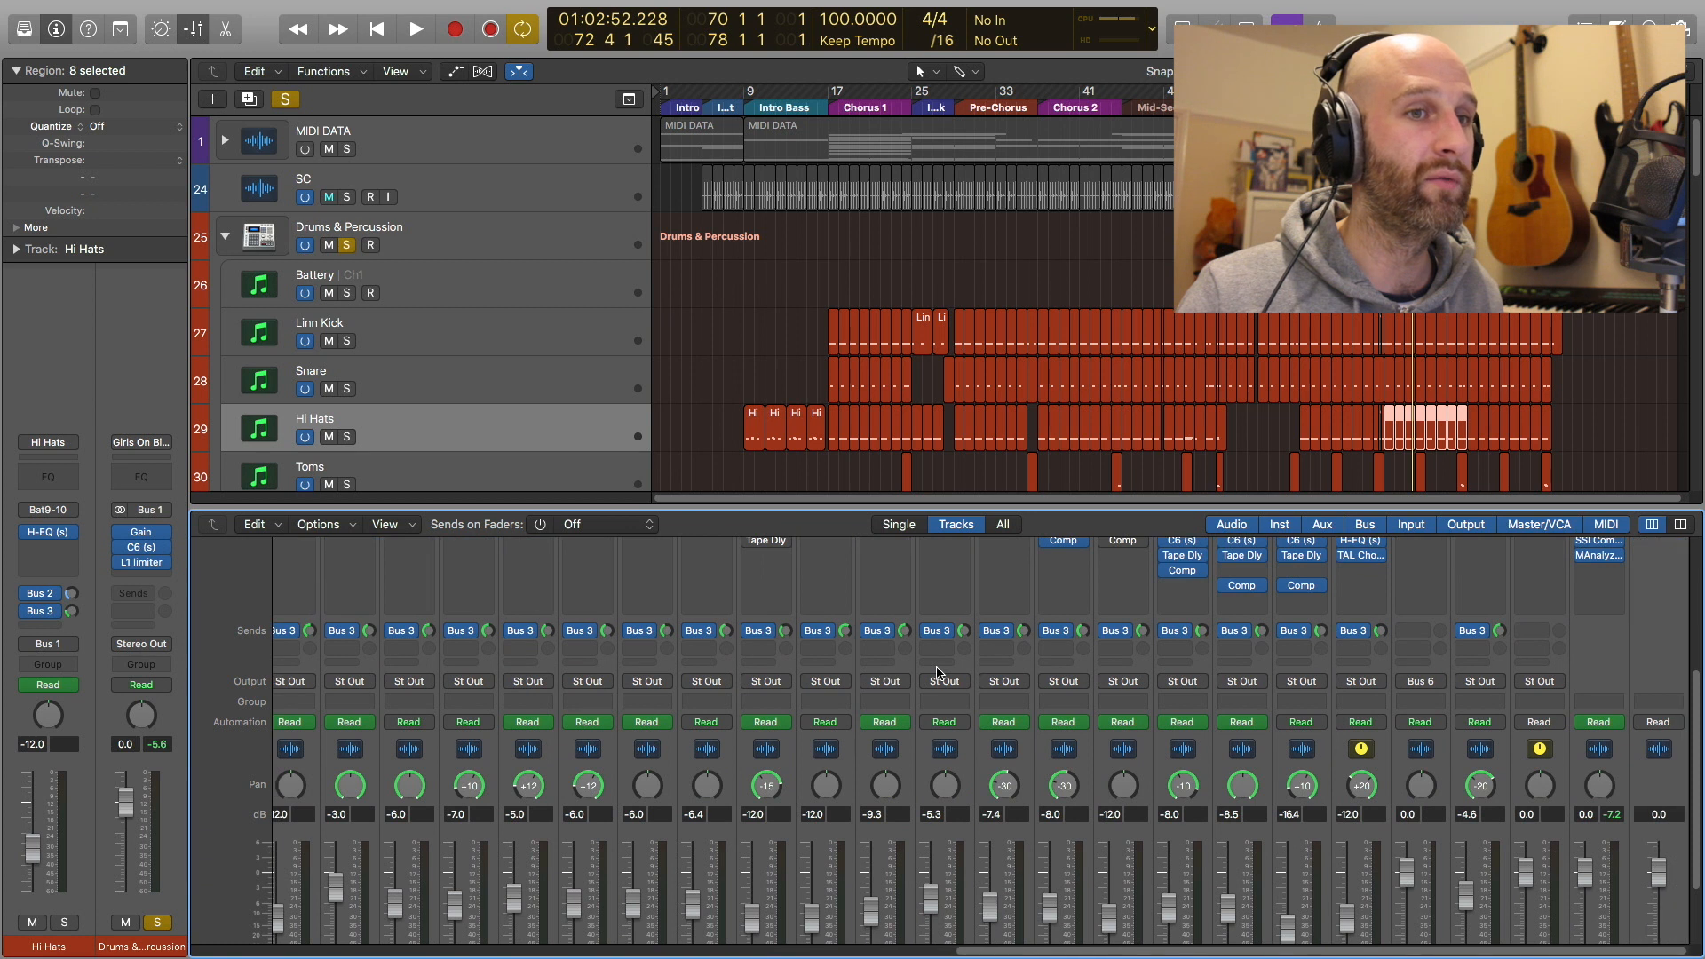
scroll(1466, 743, down, 3)
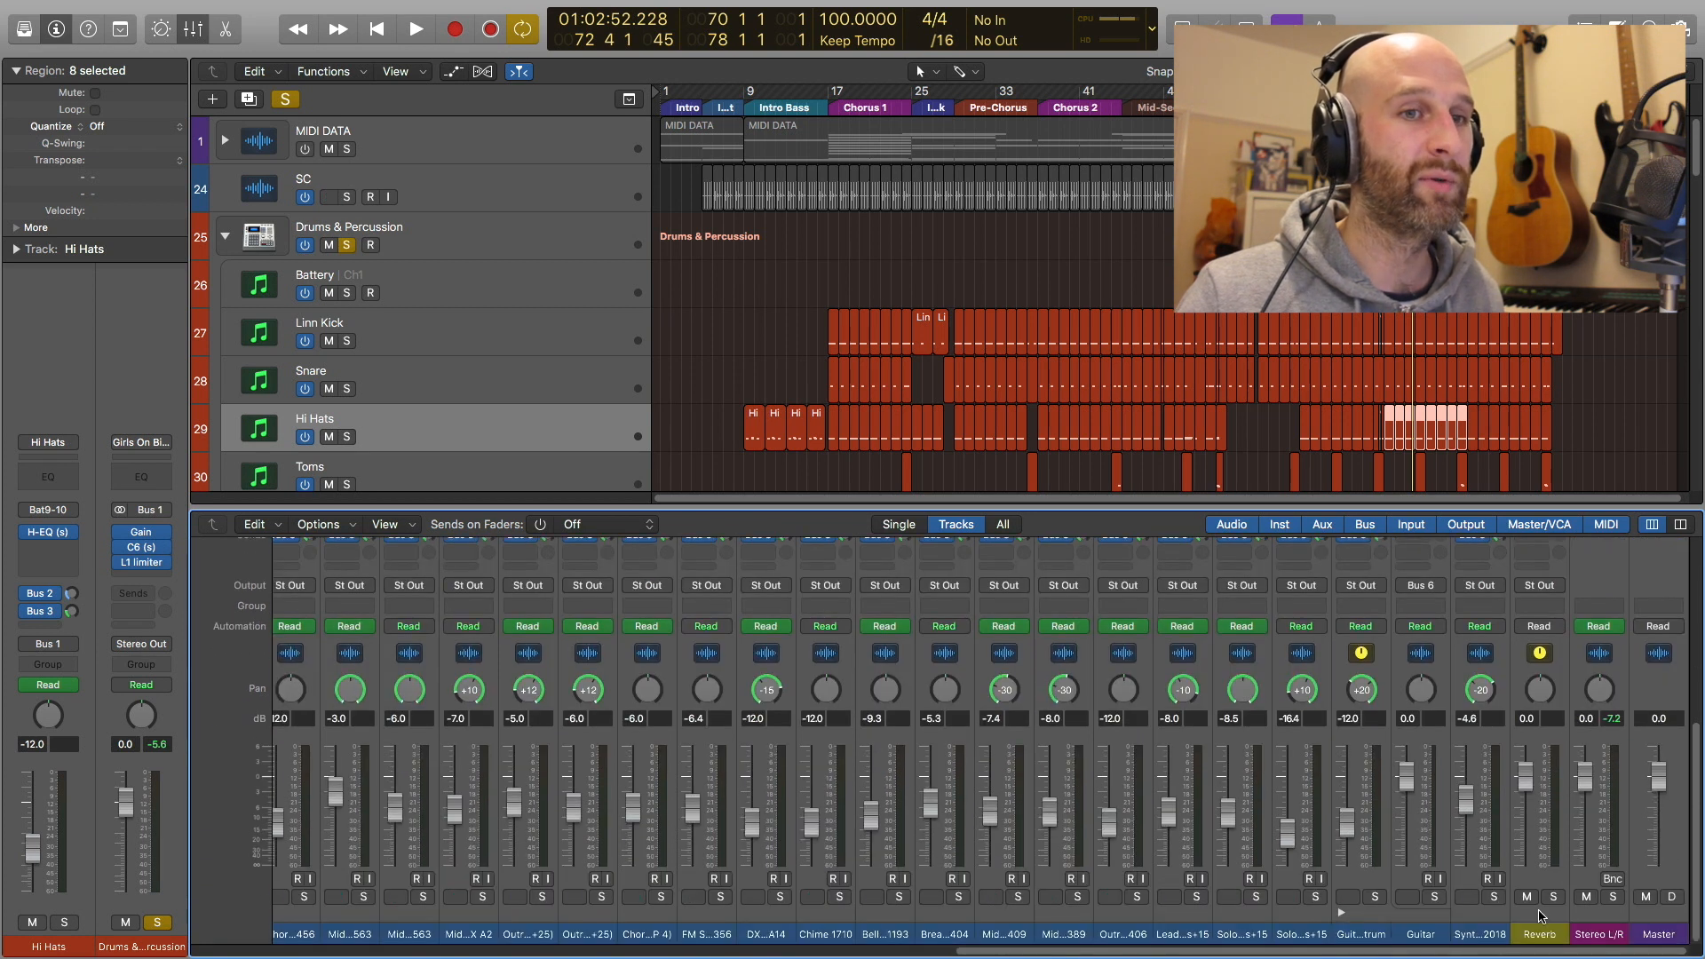
click(1546, 931)
scroll(1550, 755, up, 10)
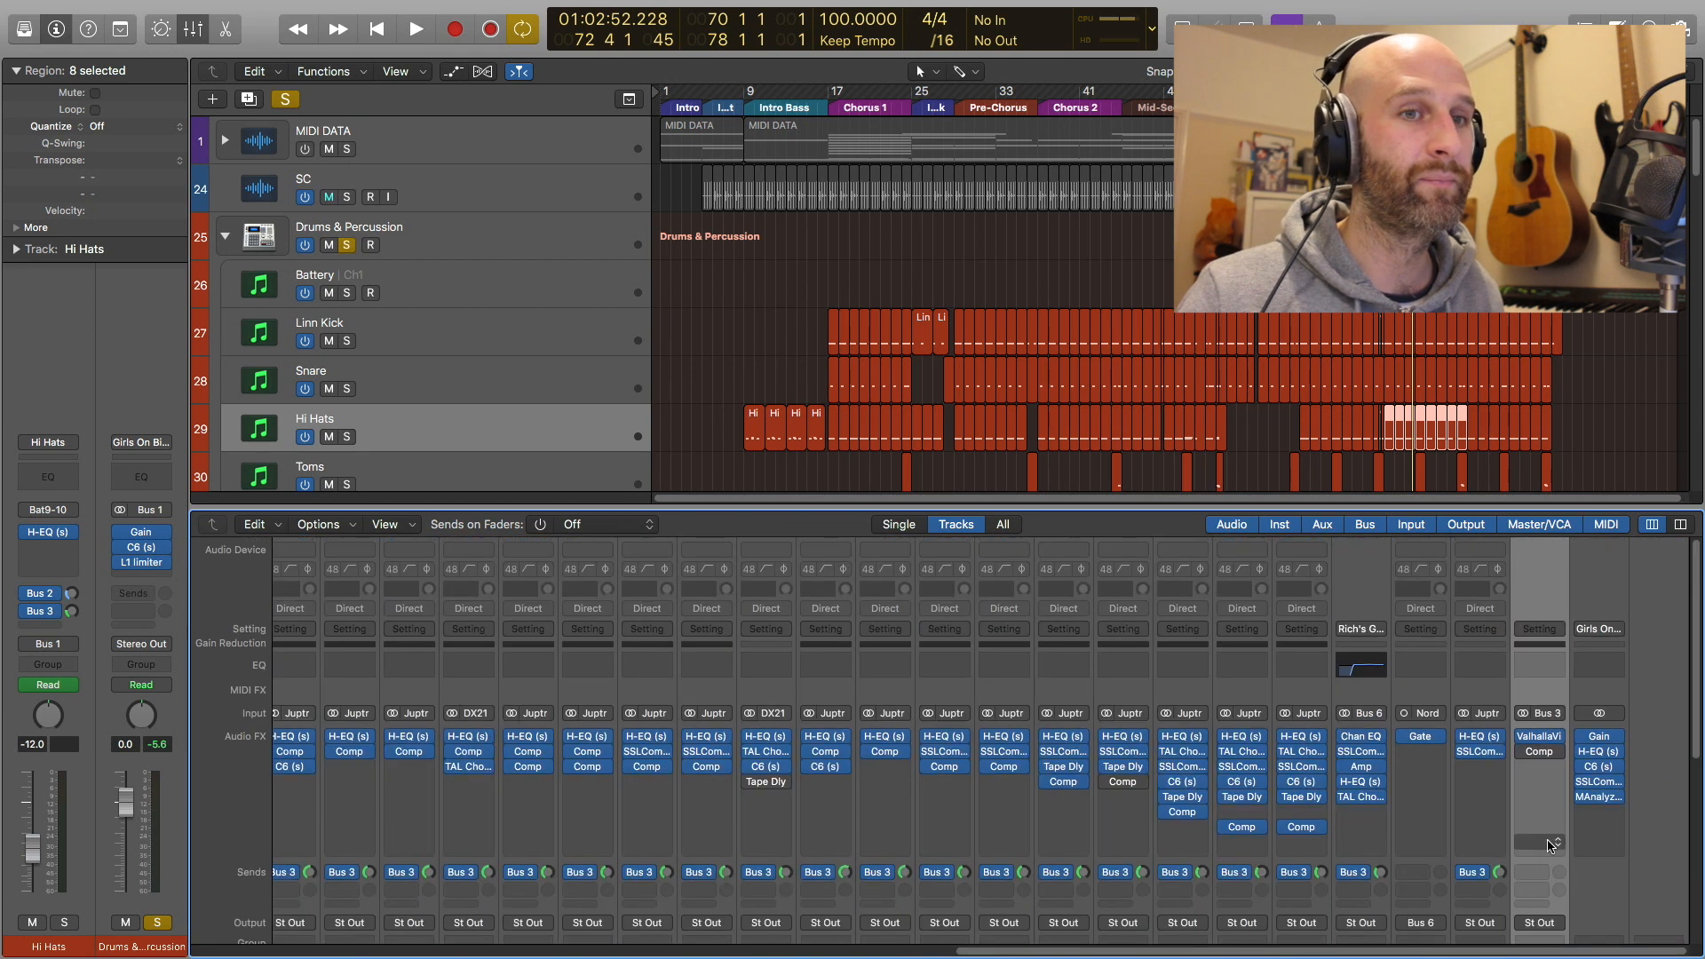
click(1543, 744)
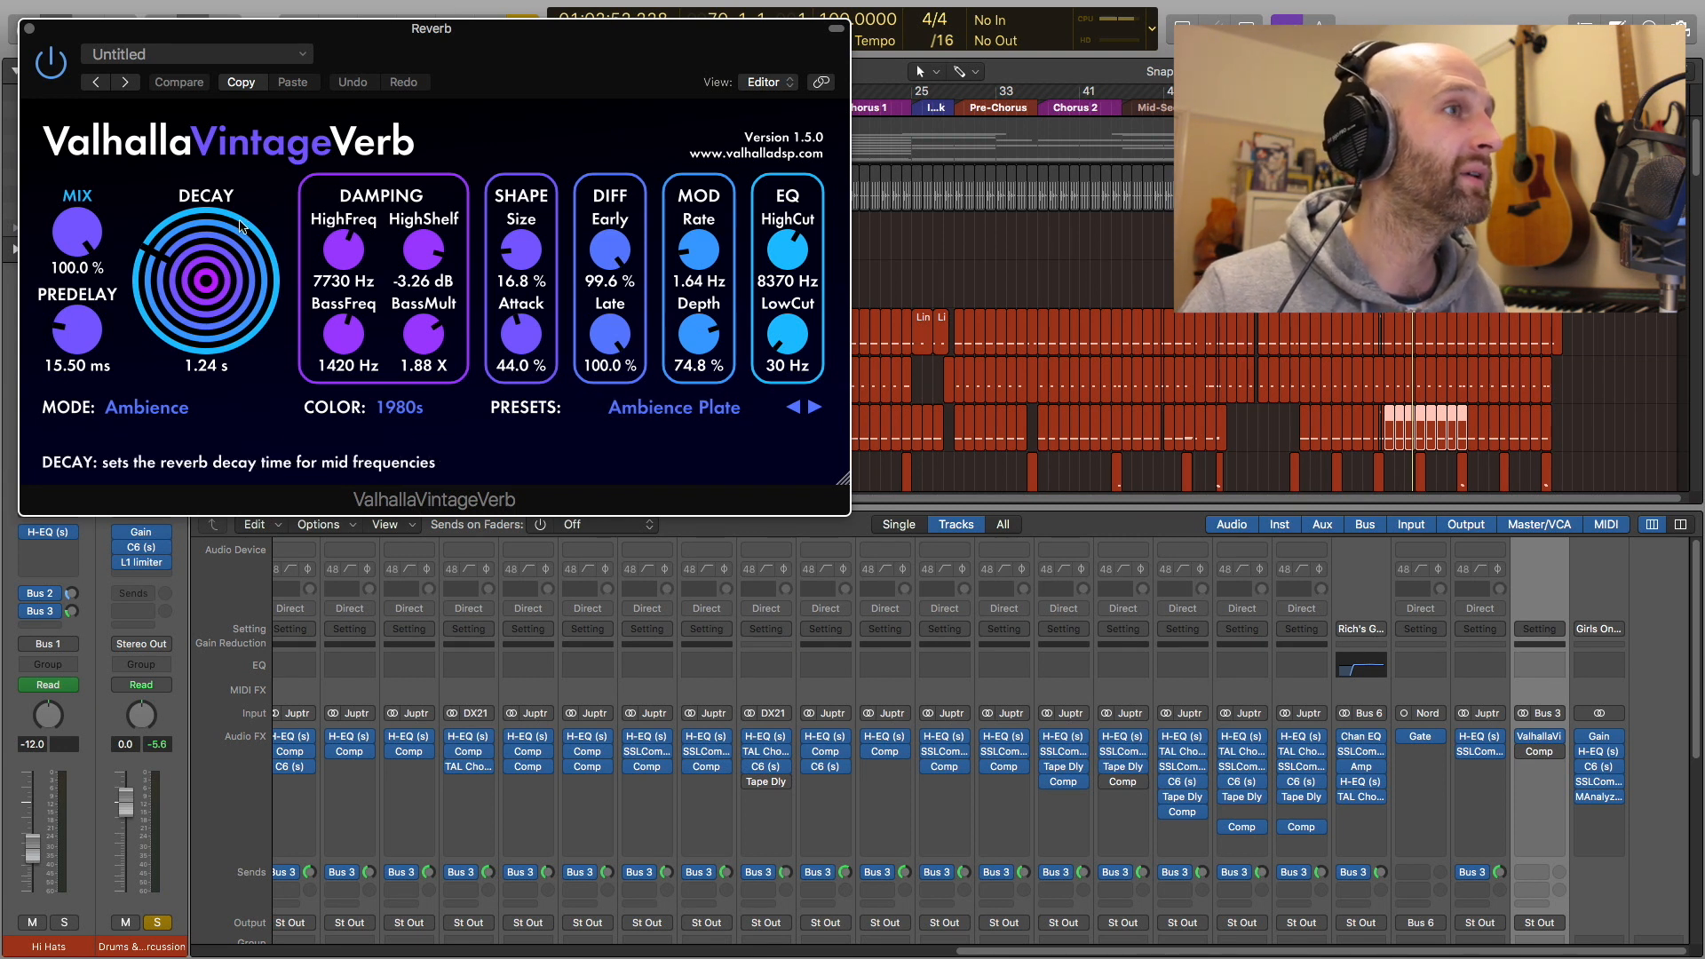
click(31, 33)
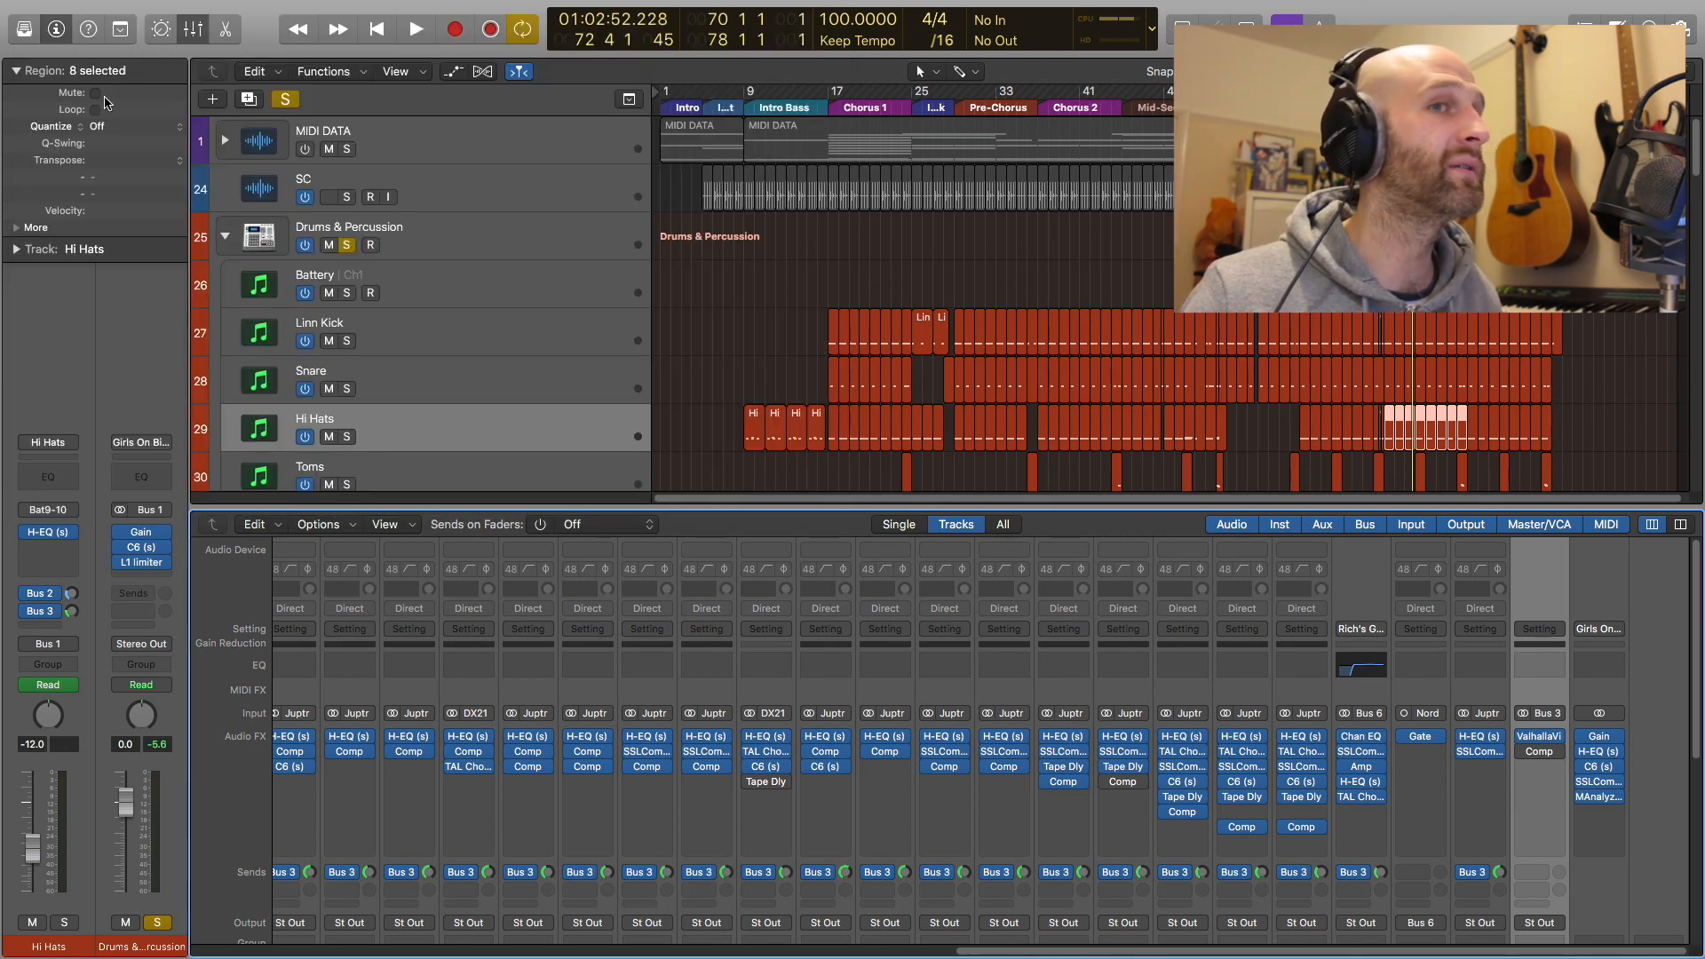
Return to the Big White Noise channel, view its Retro Synth settings, and close the instrument
scroll(1146, 813, down, 10)
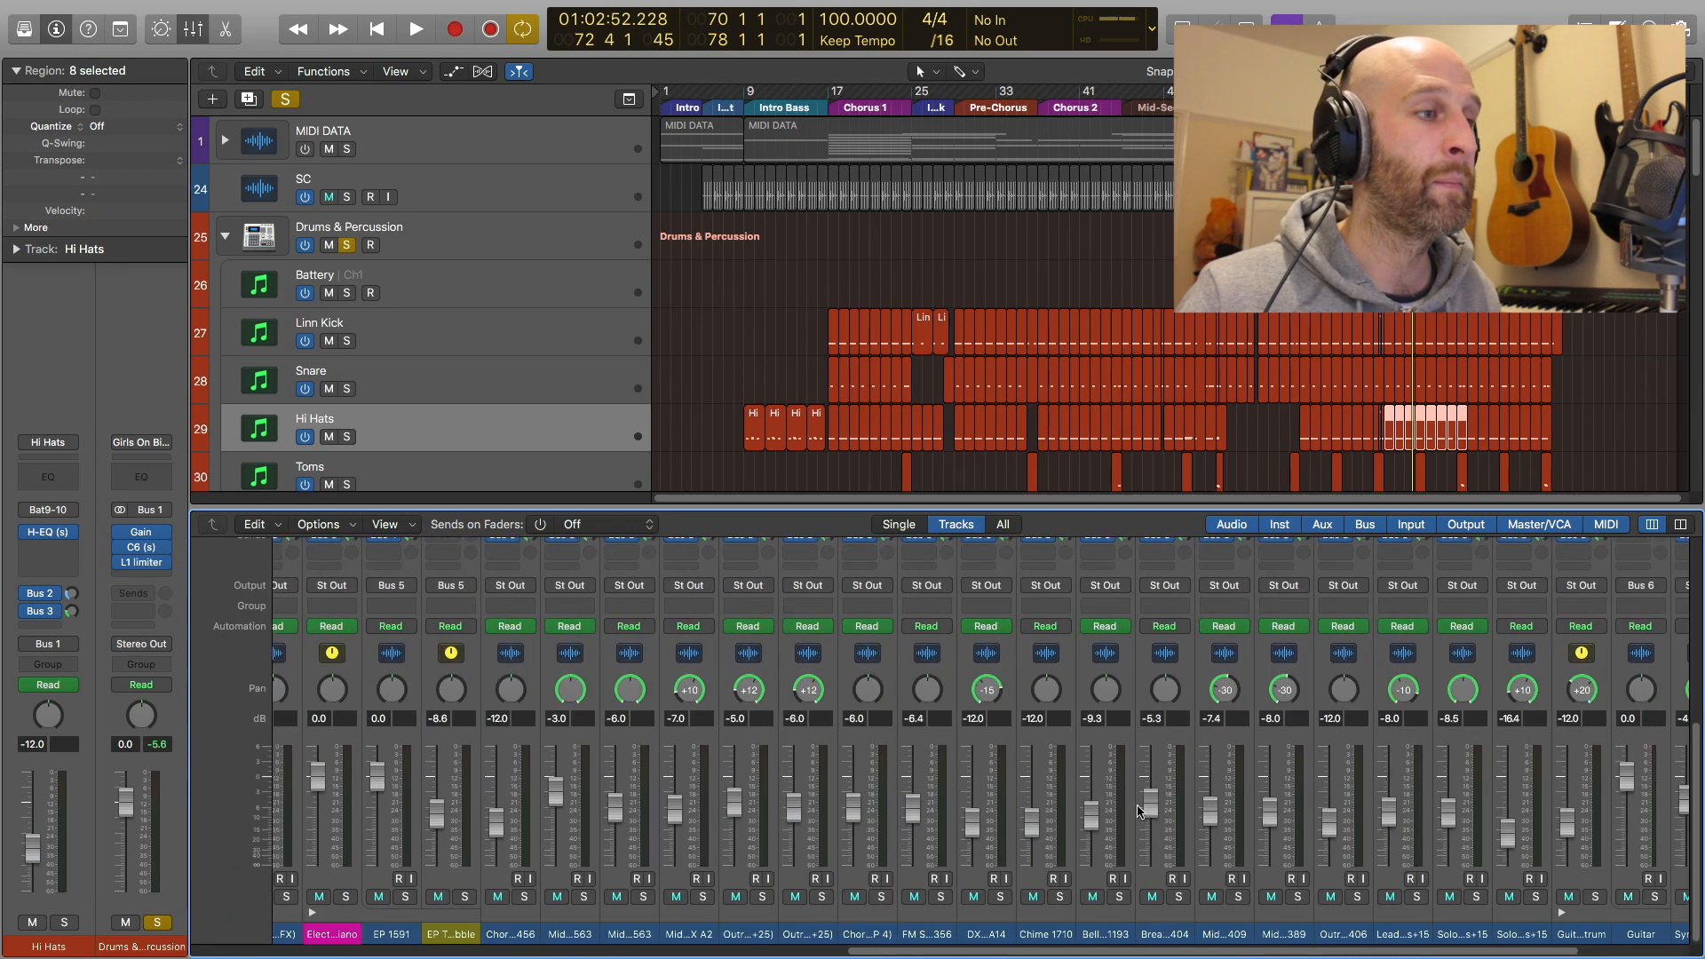
scroll(1133, 804, up, 10)
scroll(1132, 803, left, 9)
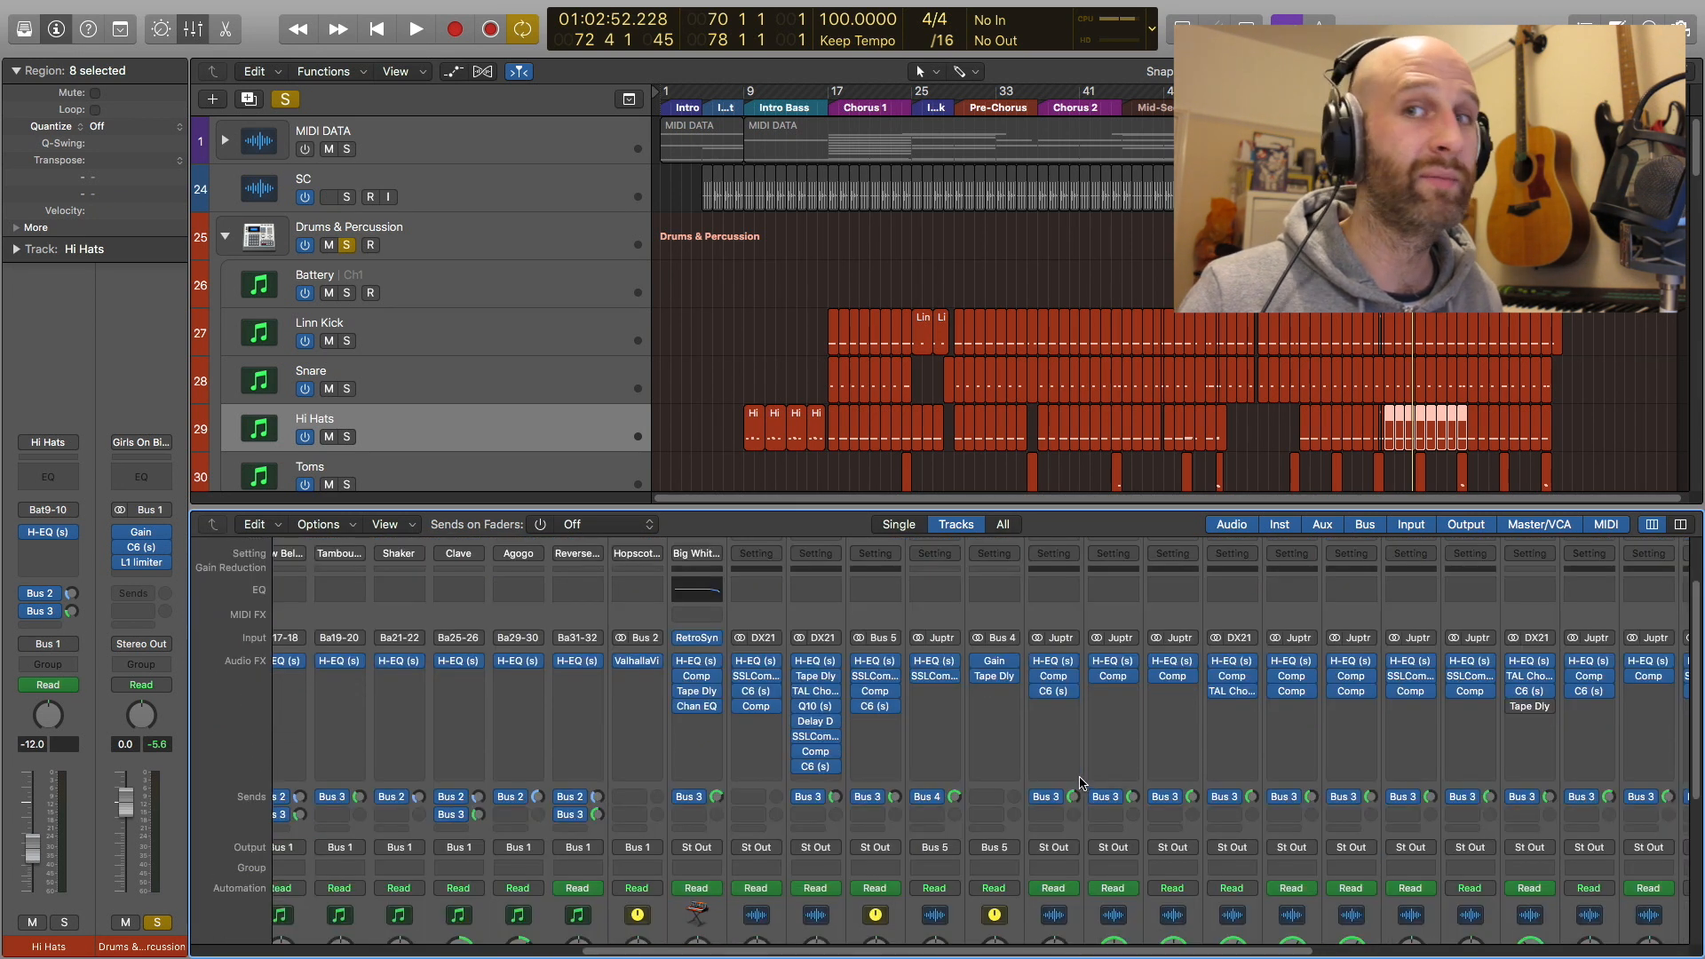
scroll(1080, 783, down, 10)
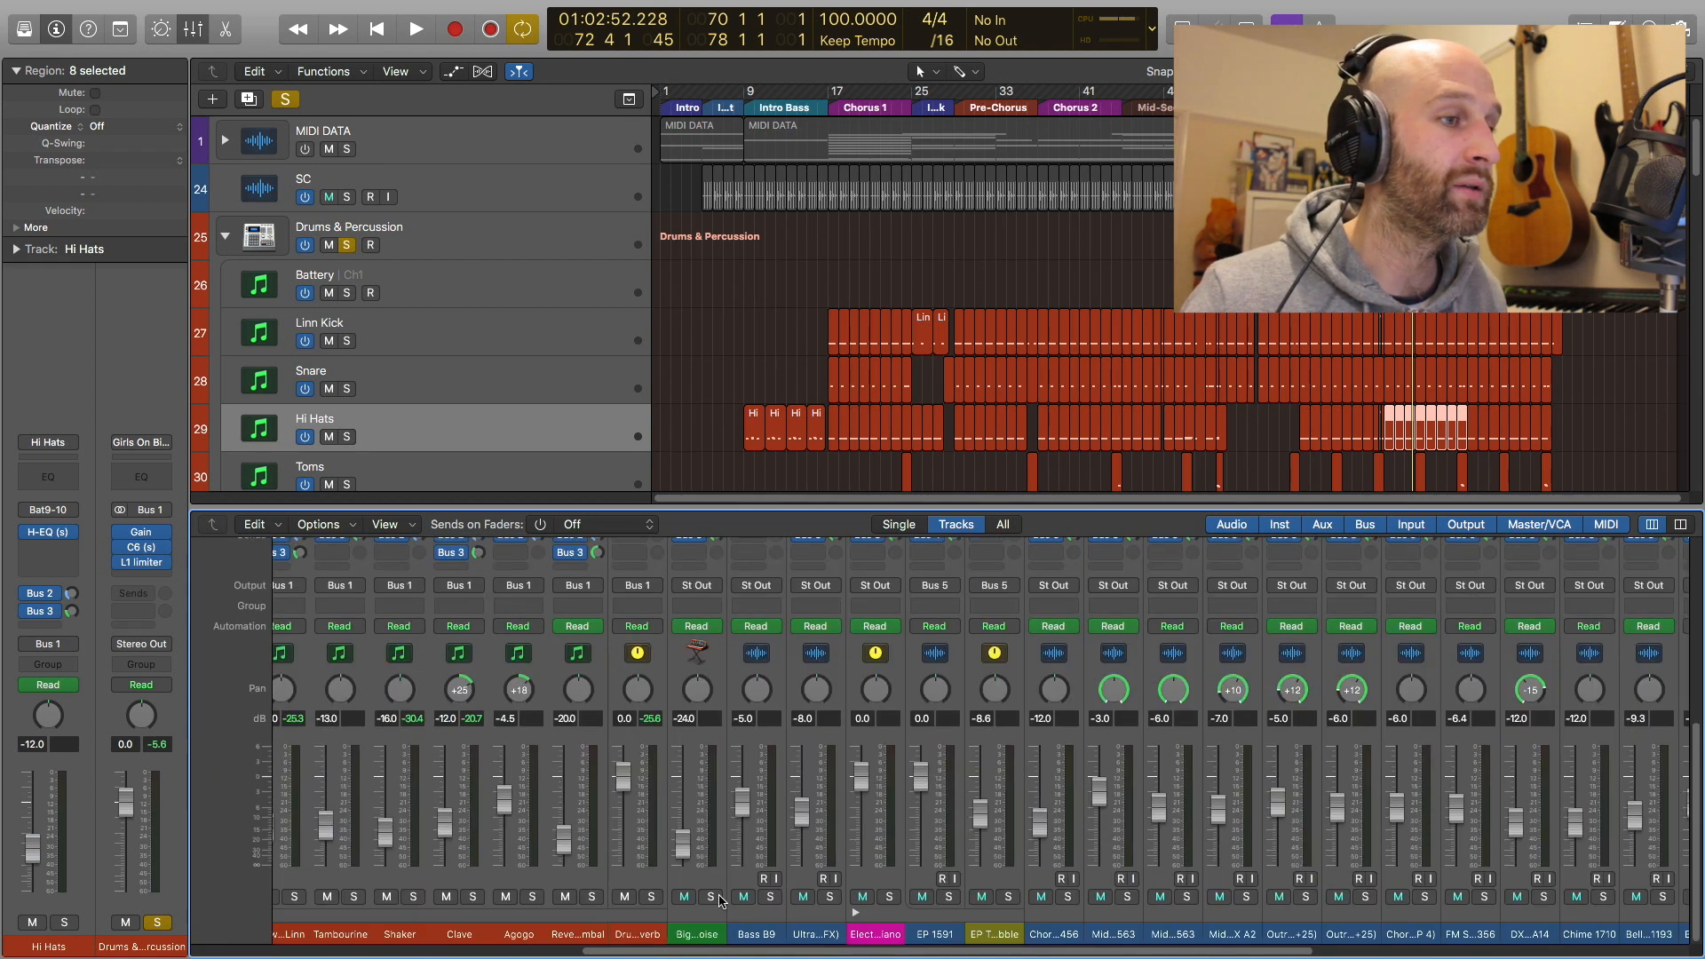
scroll(712, 892, up, 5)
scroll(712, 874, up, 1)
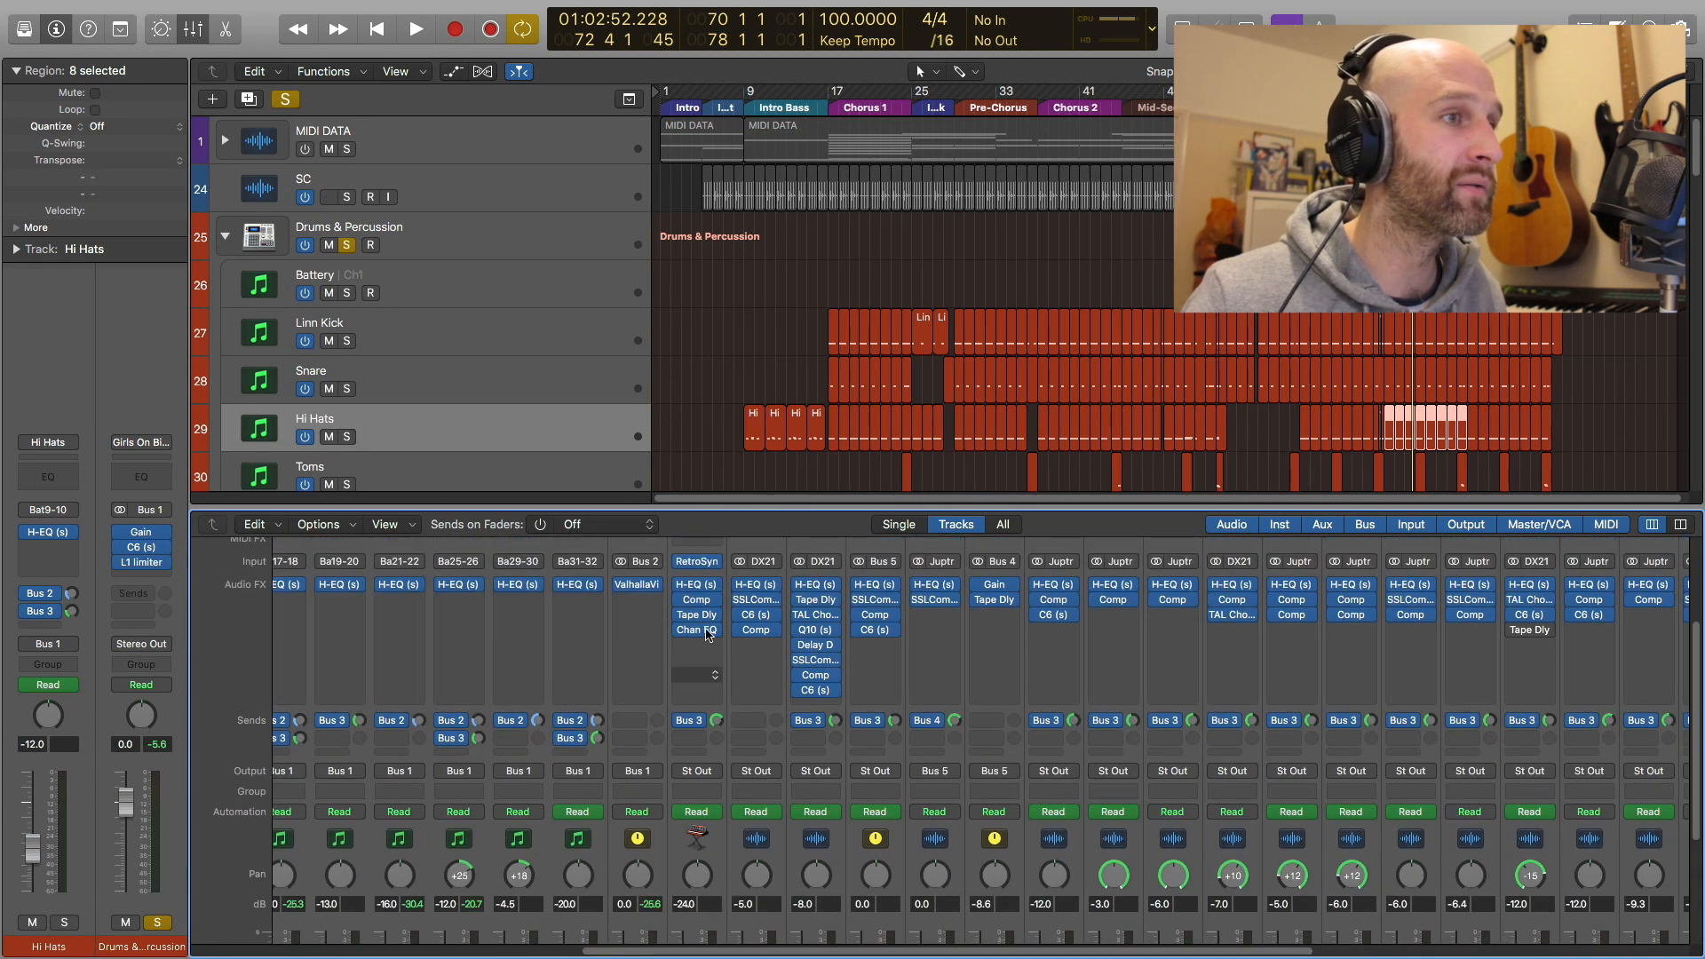
click(698, 565)
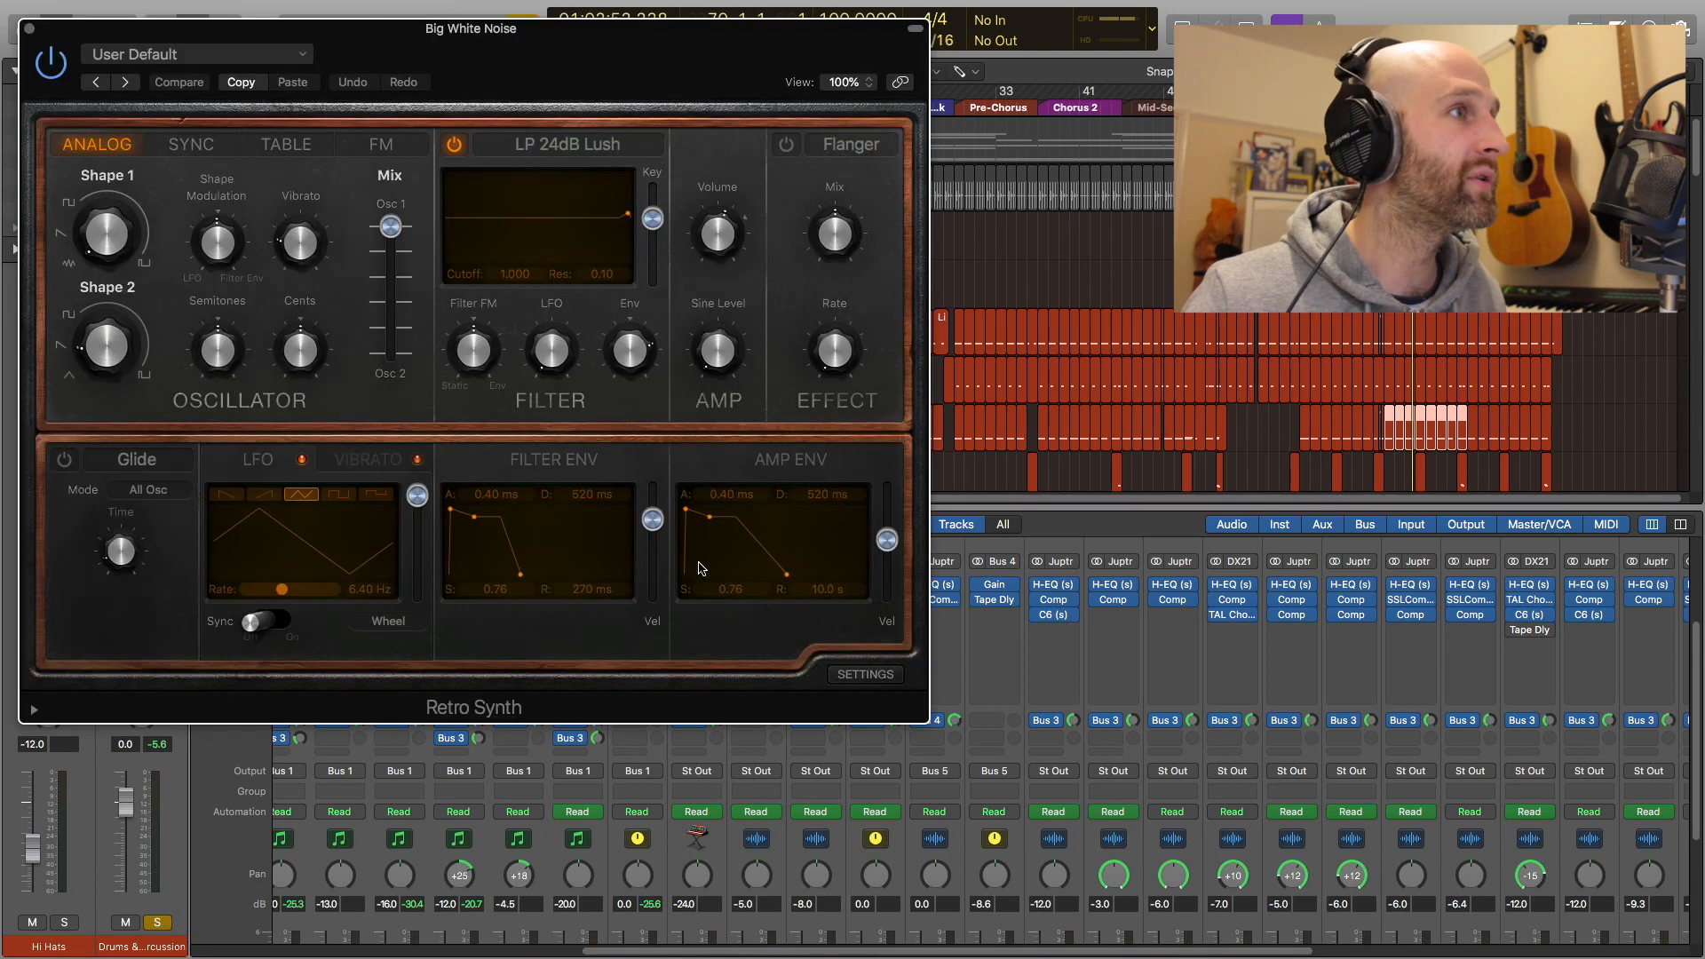
click(29, 30)
Solo Bass B9 together with the Drums & Percussion bus and play them from bar 70
scroll(826, 812, down, 6)
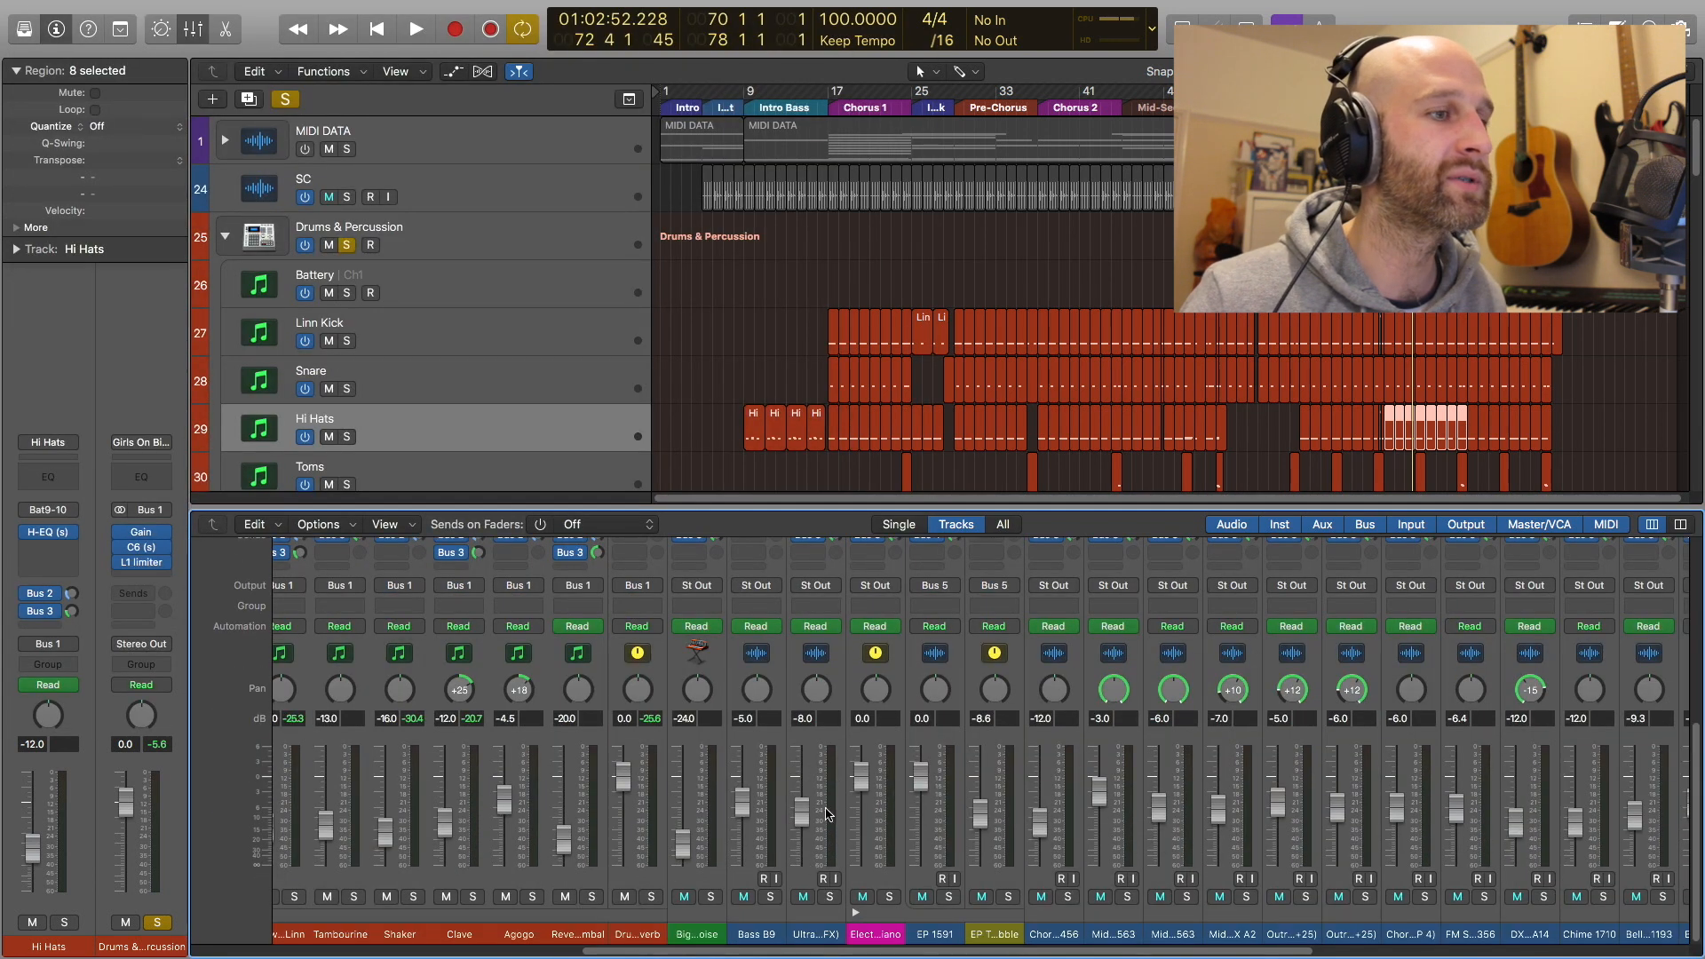
scroll(768, 888, up, 6)
key(space)
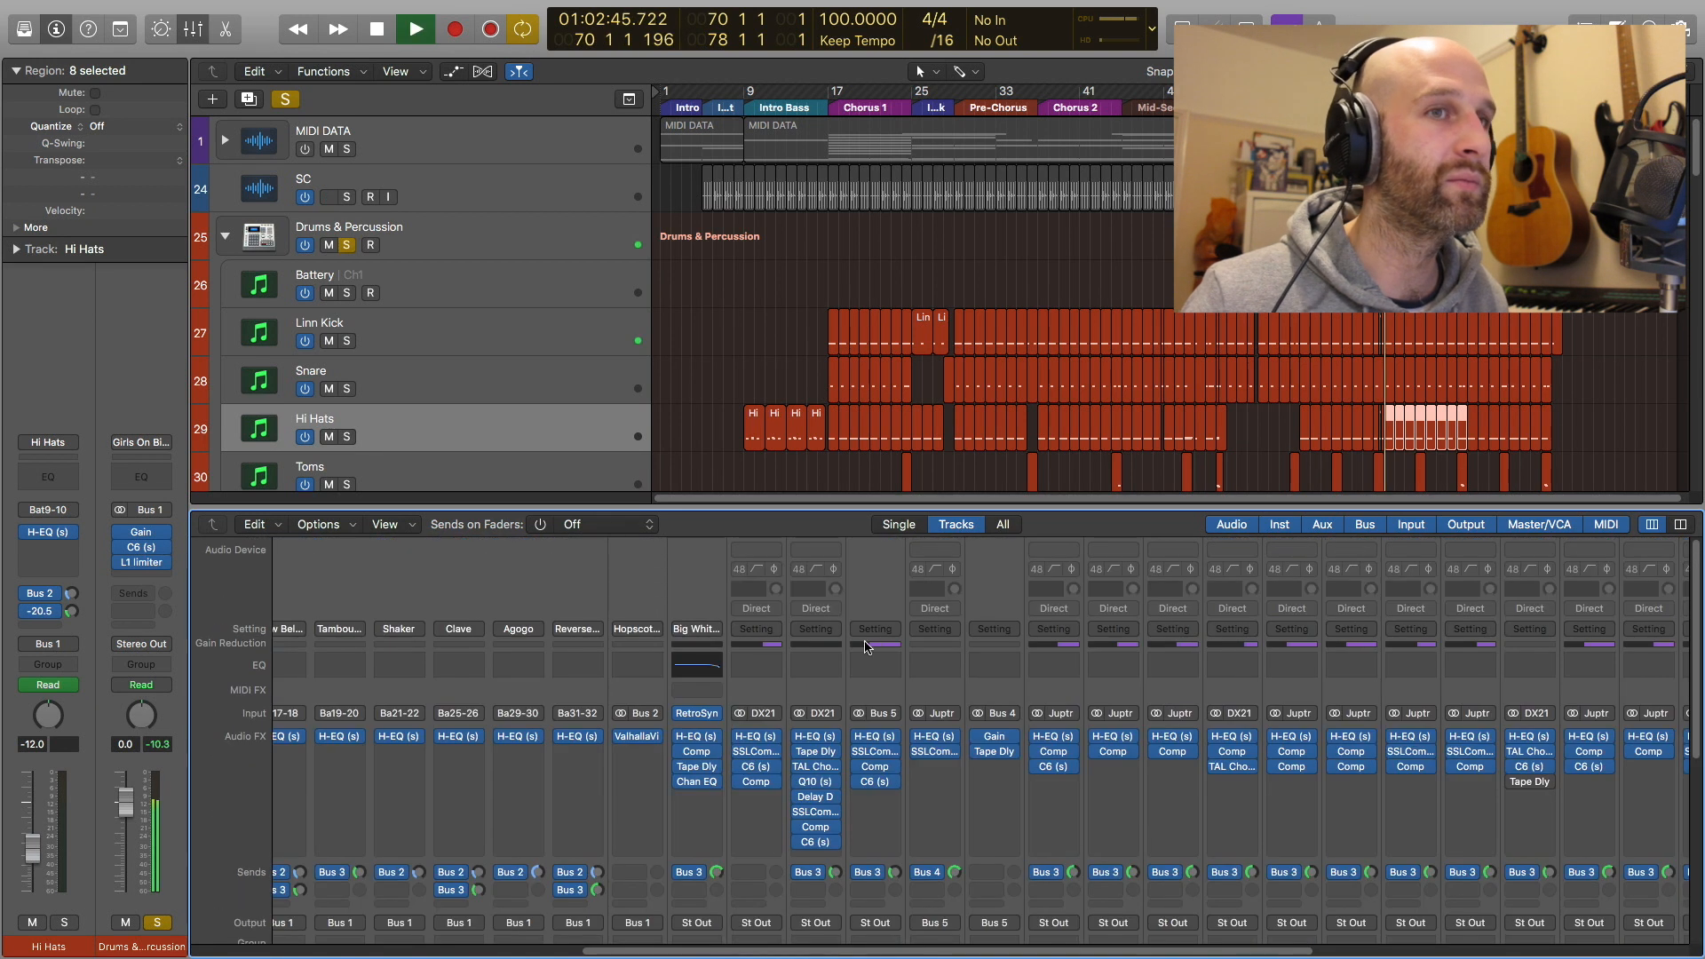
scroll(853, 702, down, 10)
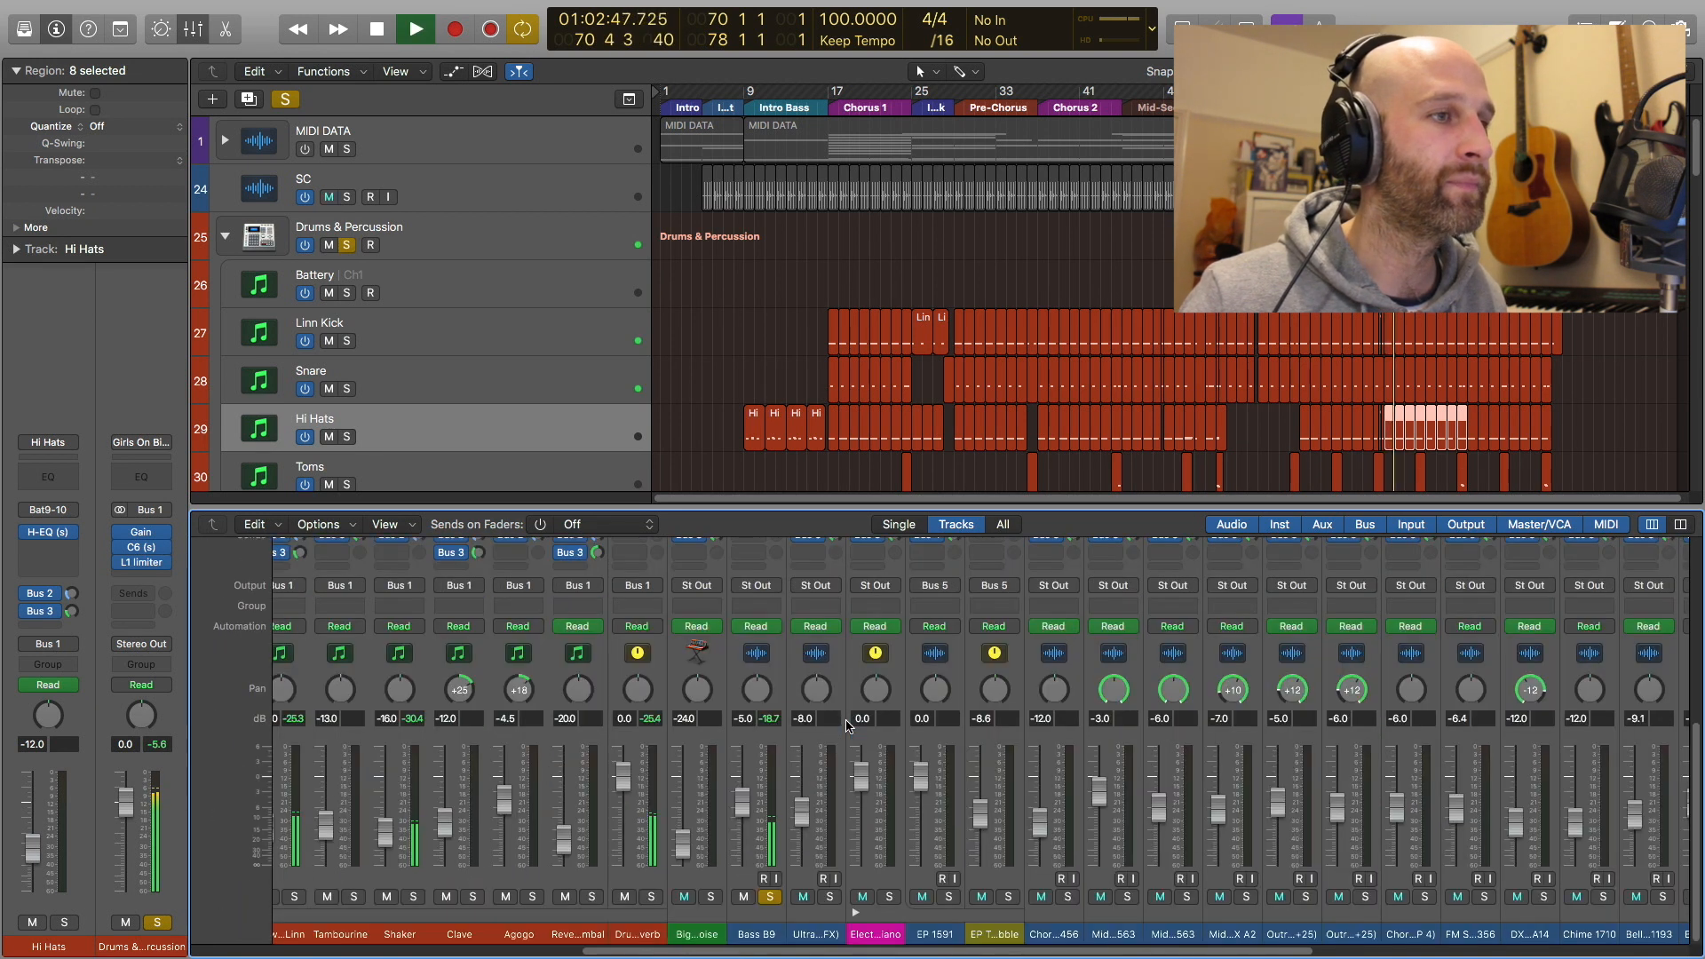
Open the H-EQ on Bass B9, watch its curve while bass and drums play, and close the plug-in
scroll(848, 725, up, 10)
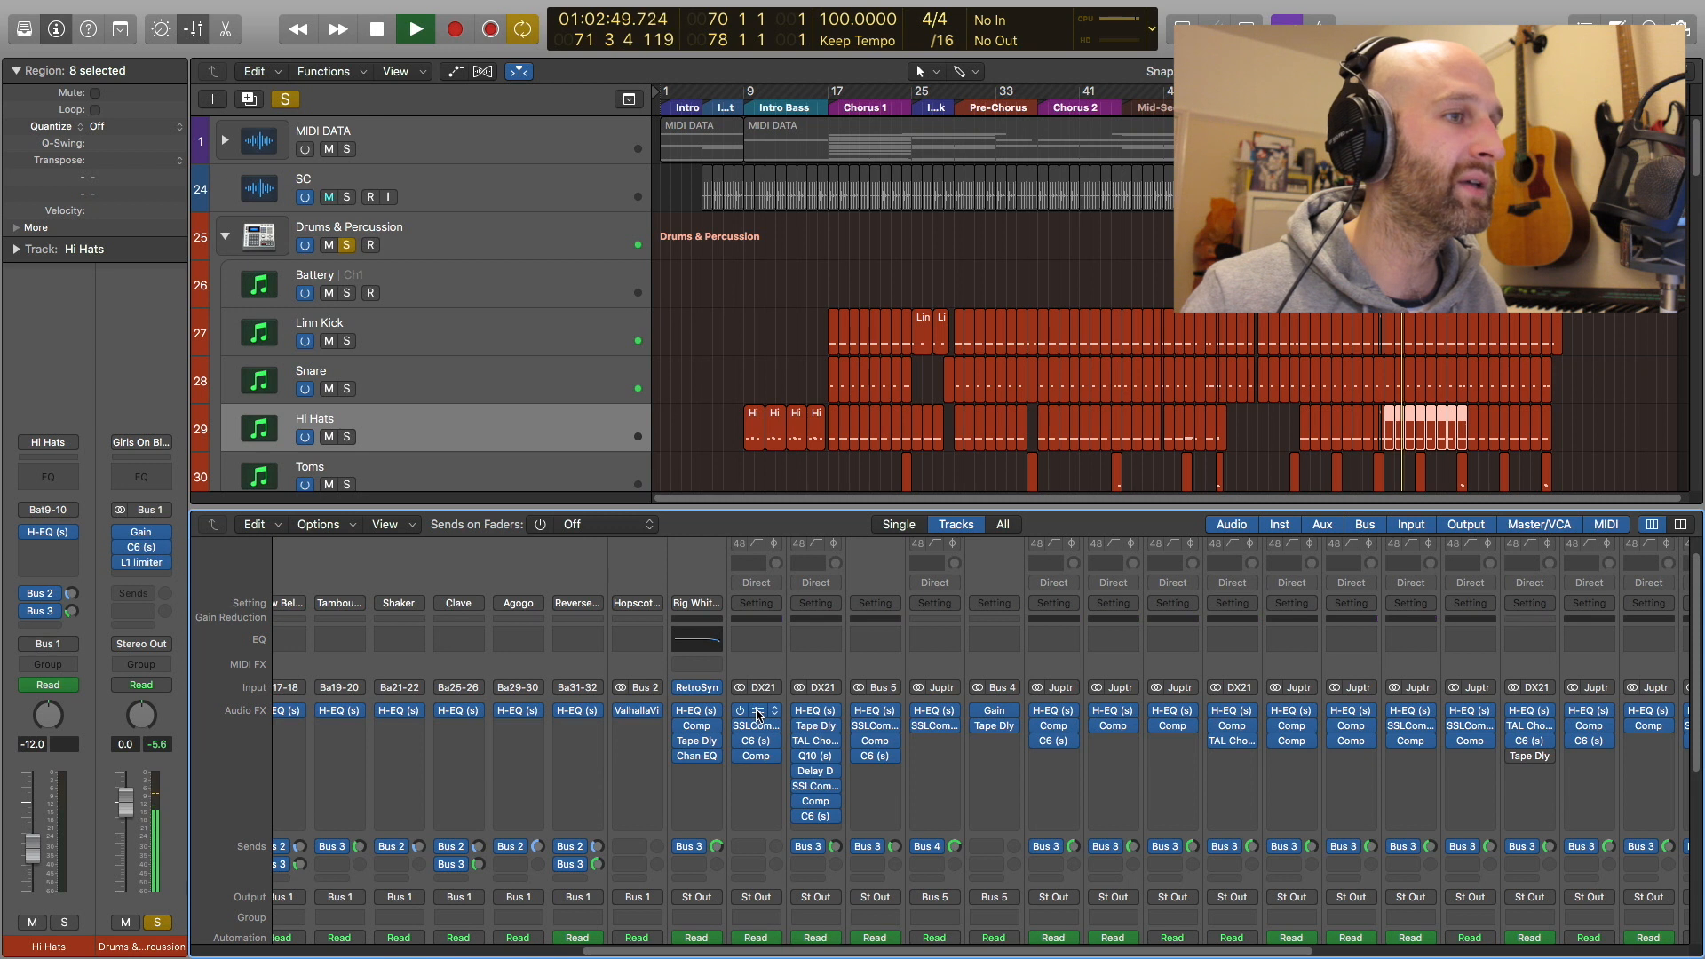
click(758, 713)
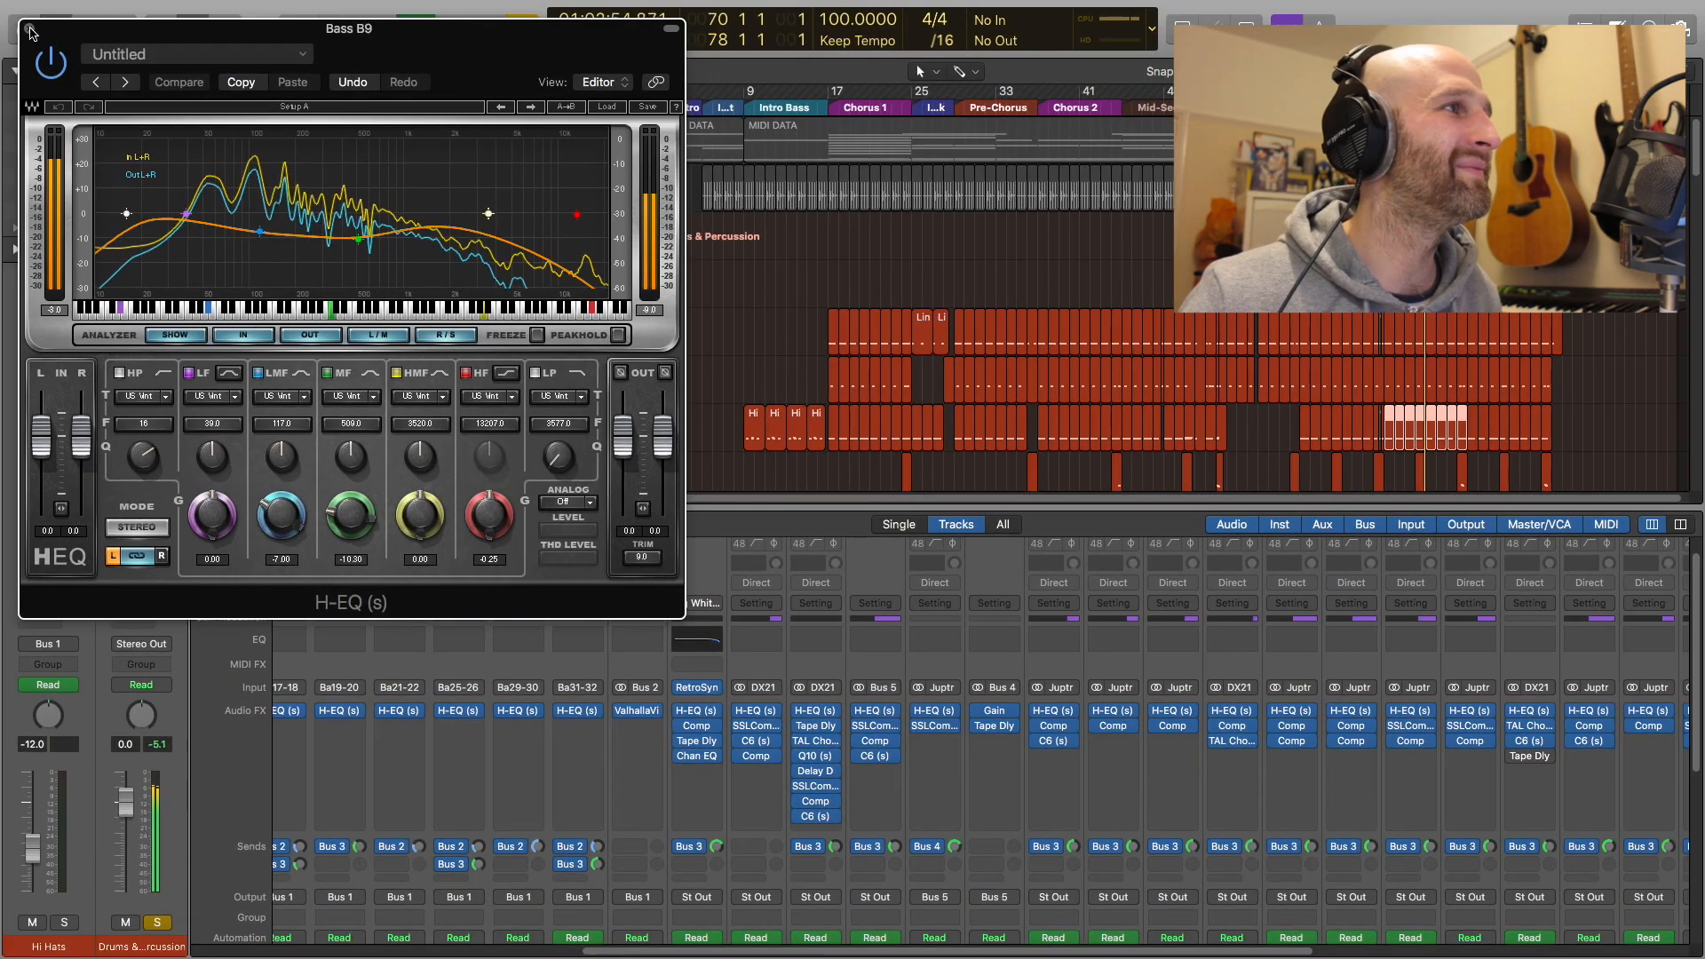
click(31, 33)
Open the SSLComp on Bass B9, stop playback, and inspect the compressor's settings
scroll(796, 760, down, 5)
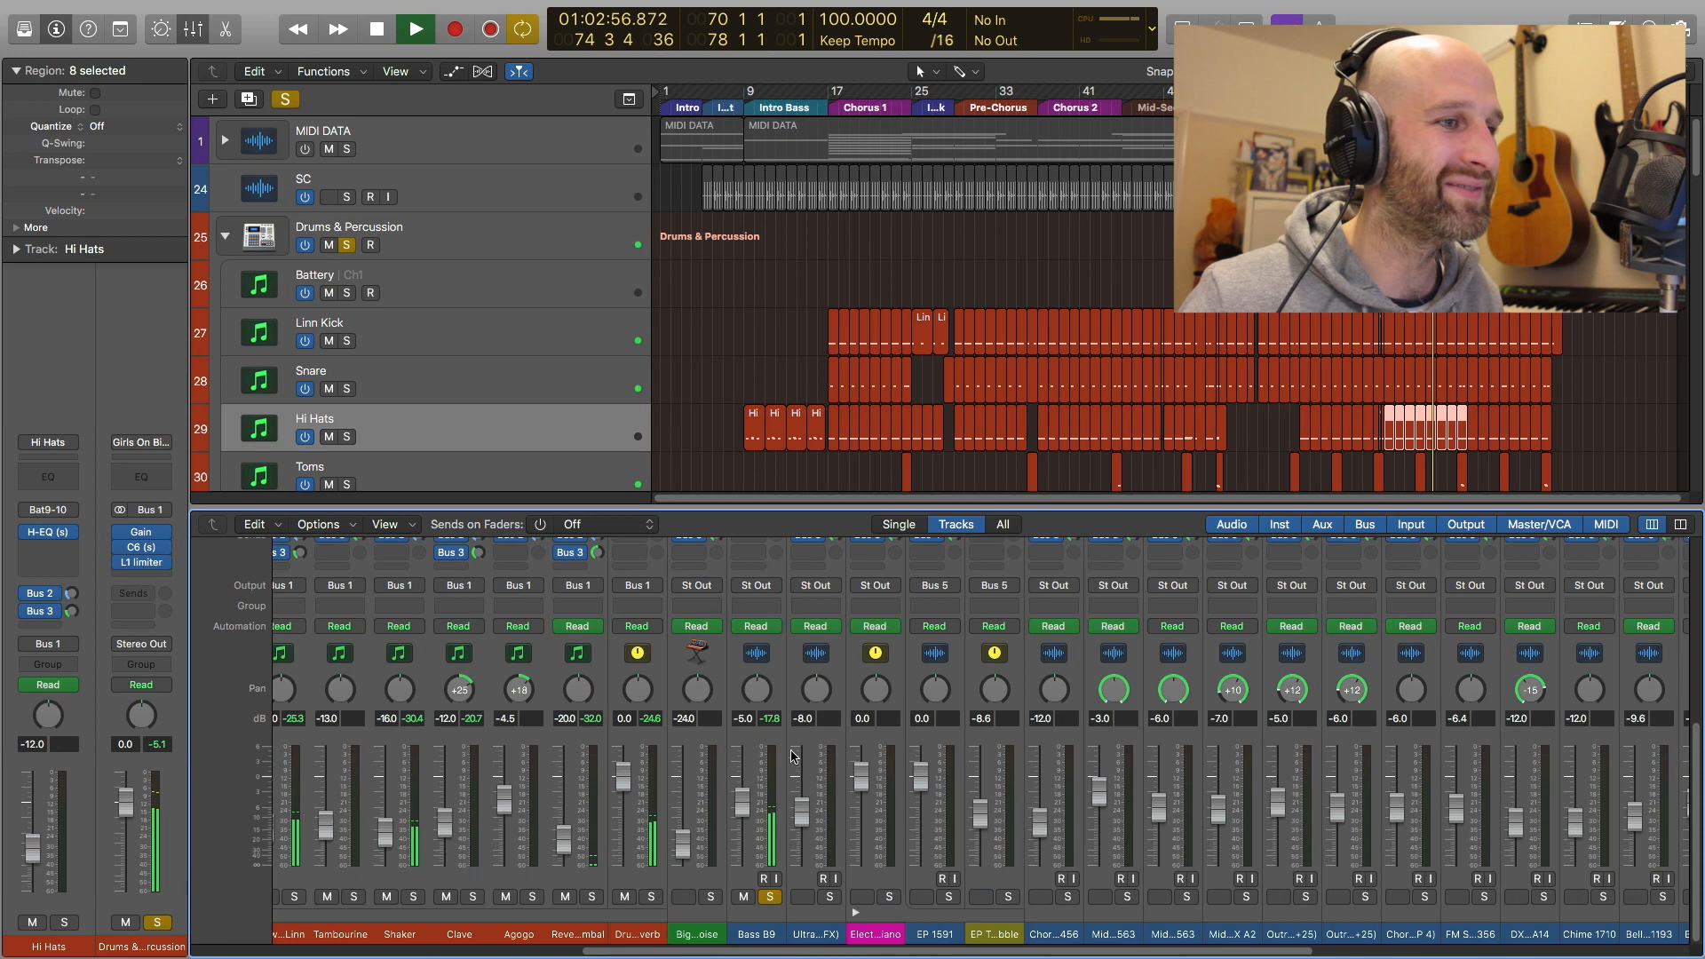
scroll(797, 760, up, 5)
click(759, 590)
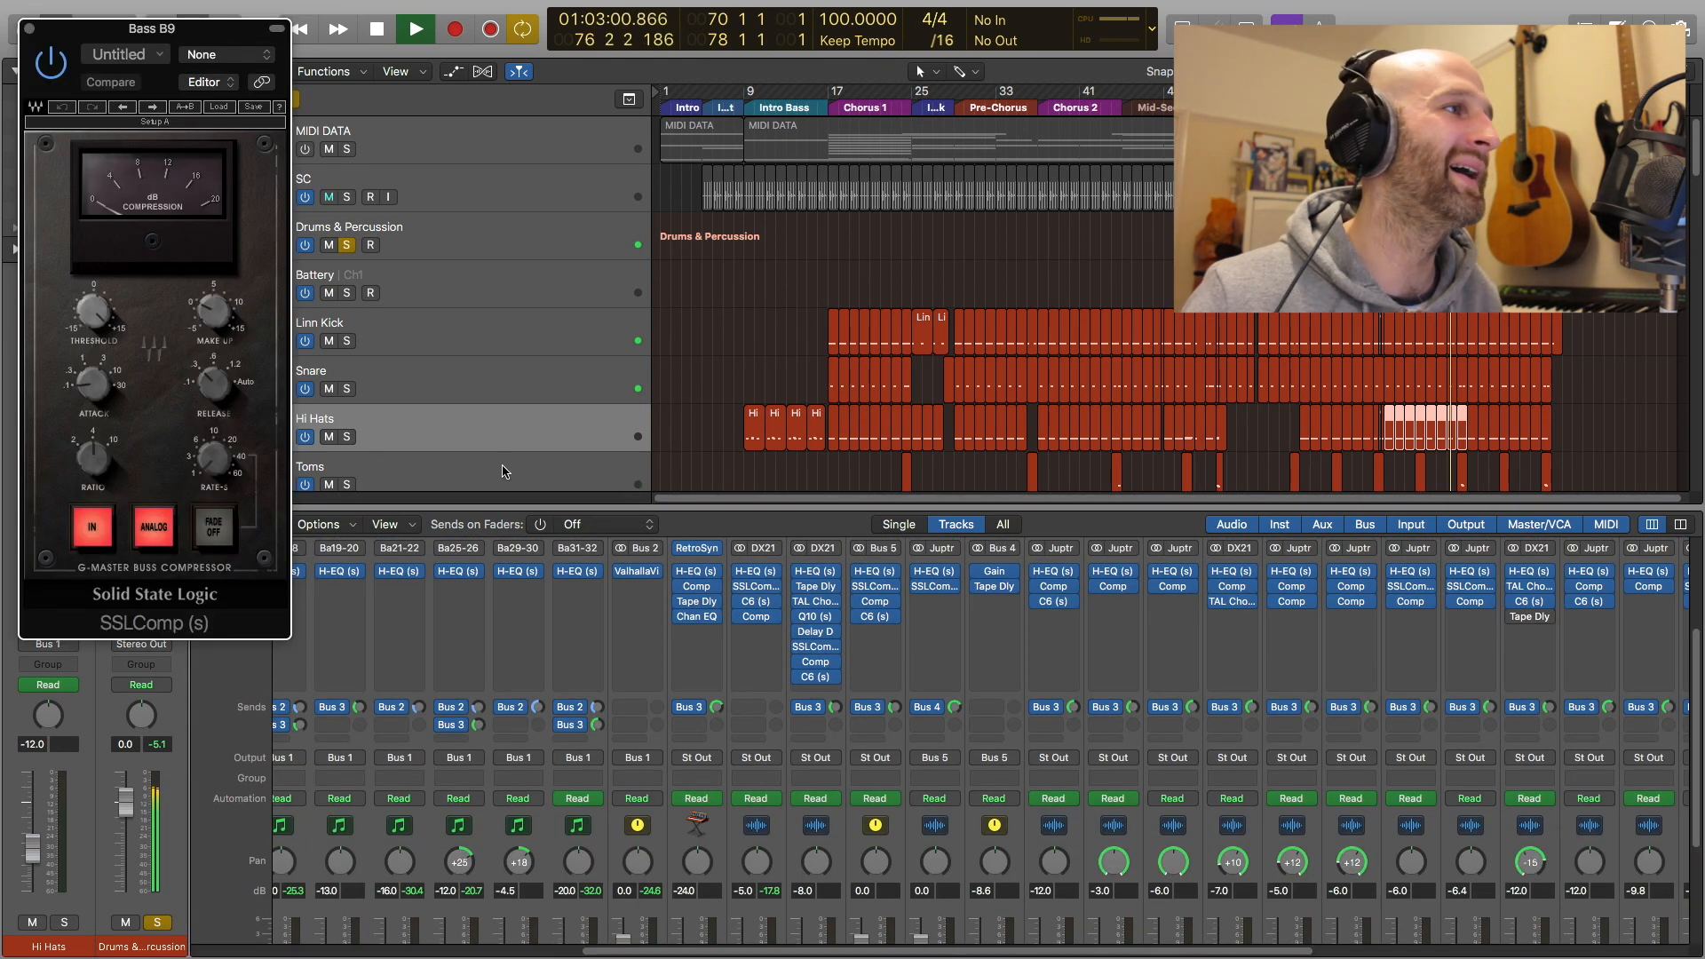
key(space)
mouse_move(96, 324)
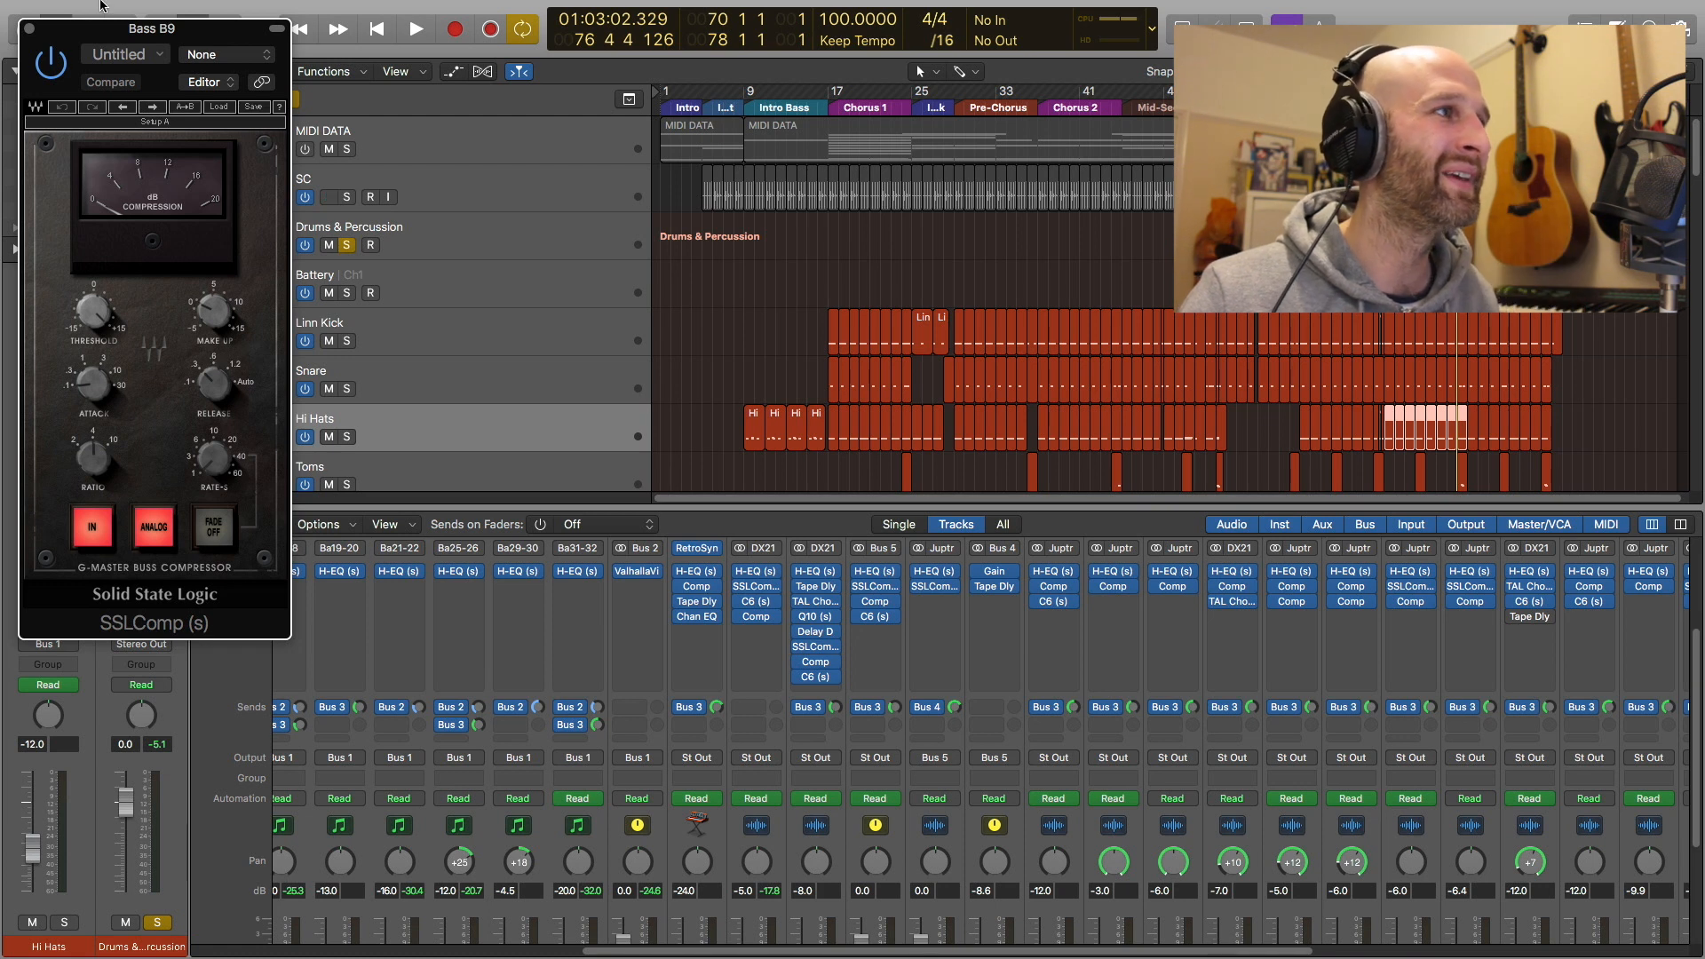
Open the C6 on Bass B9, compare it bypassed and active during playback, and close the plug-in
click(30, 31)
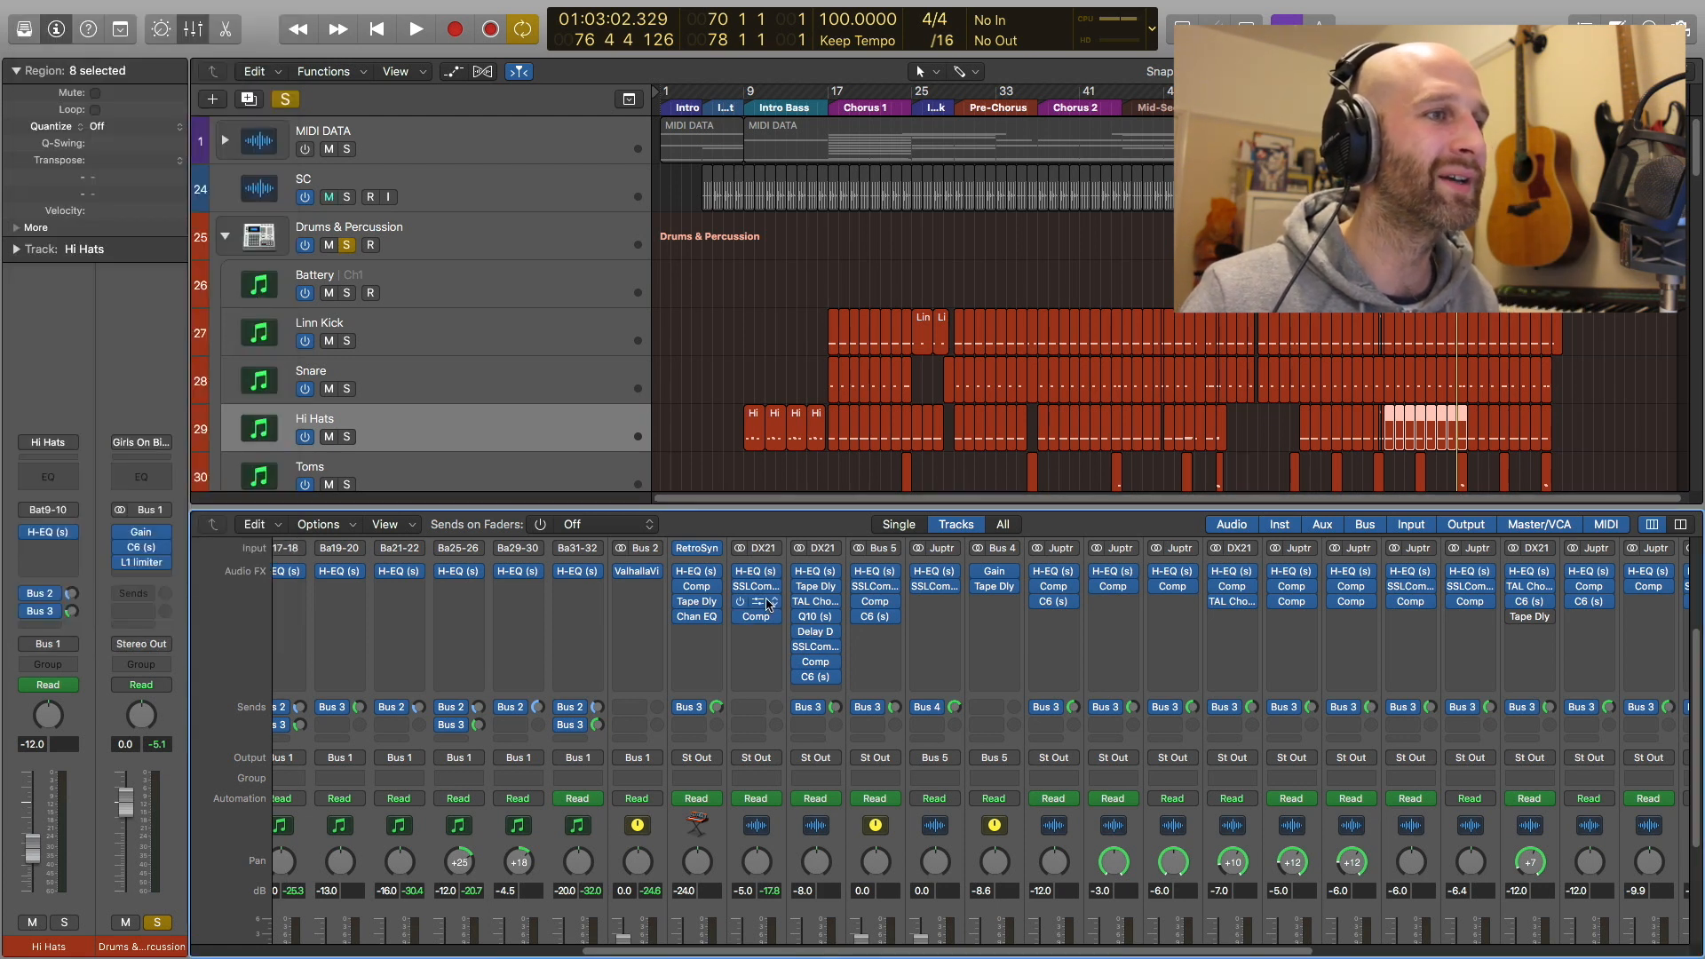
click(761, 606)
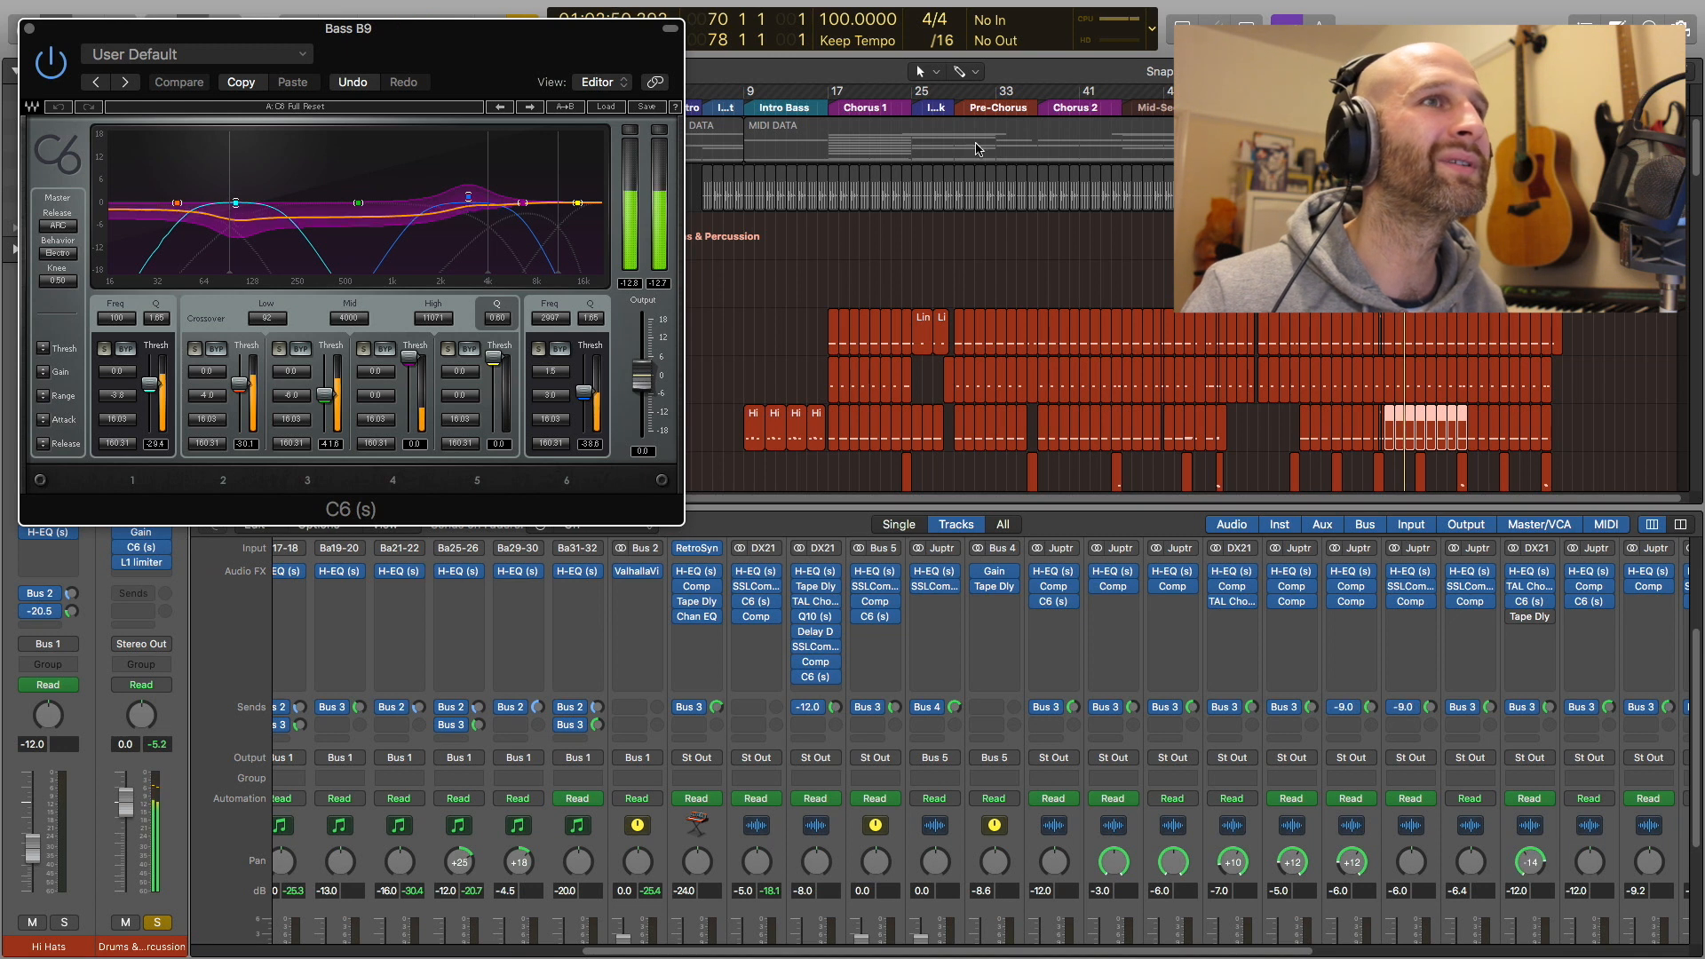
mouse_move(1501, 7)
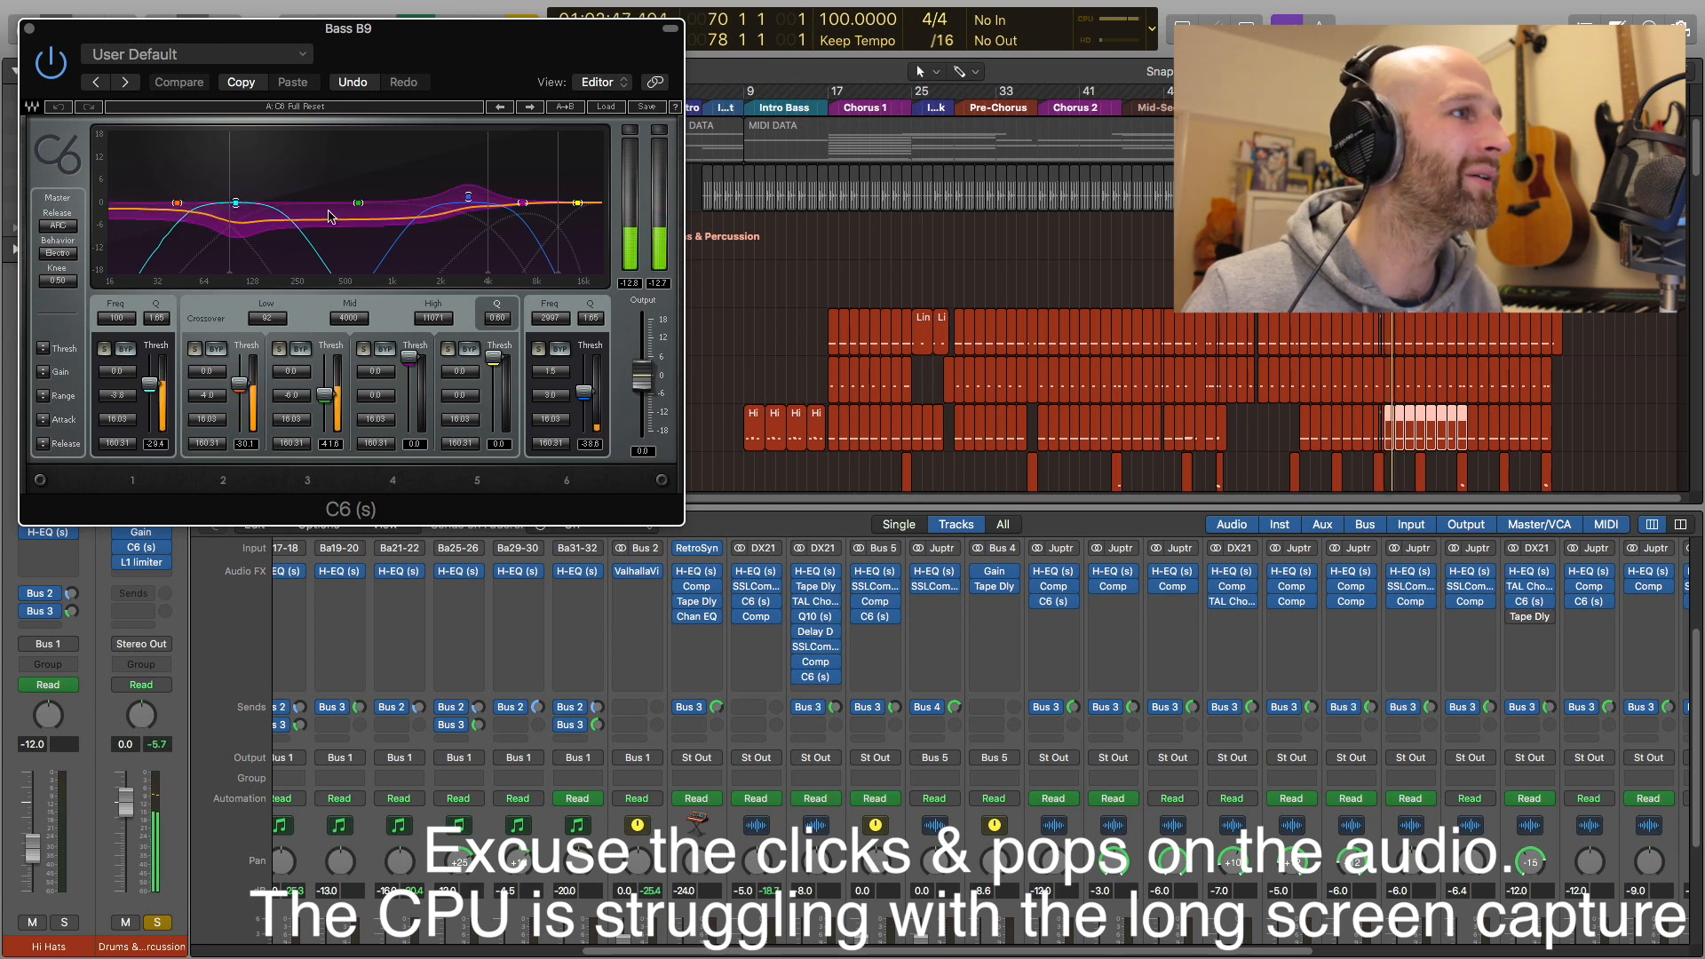
click(55, 66)
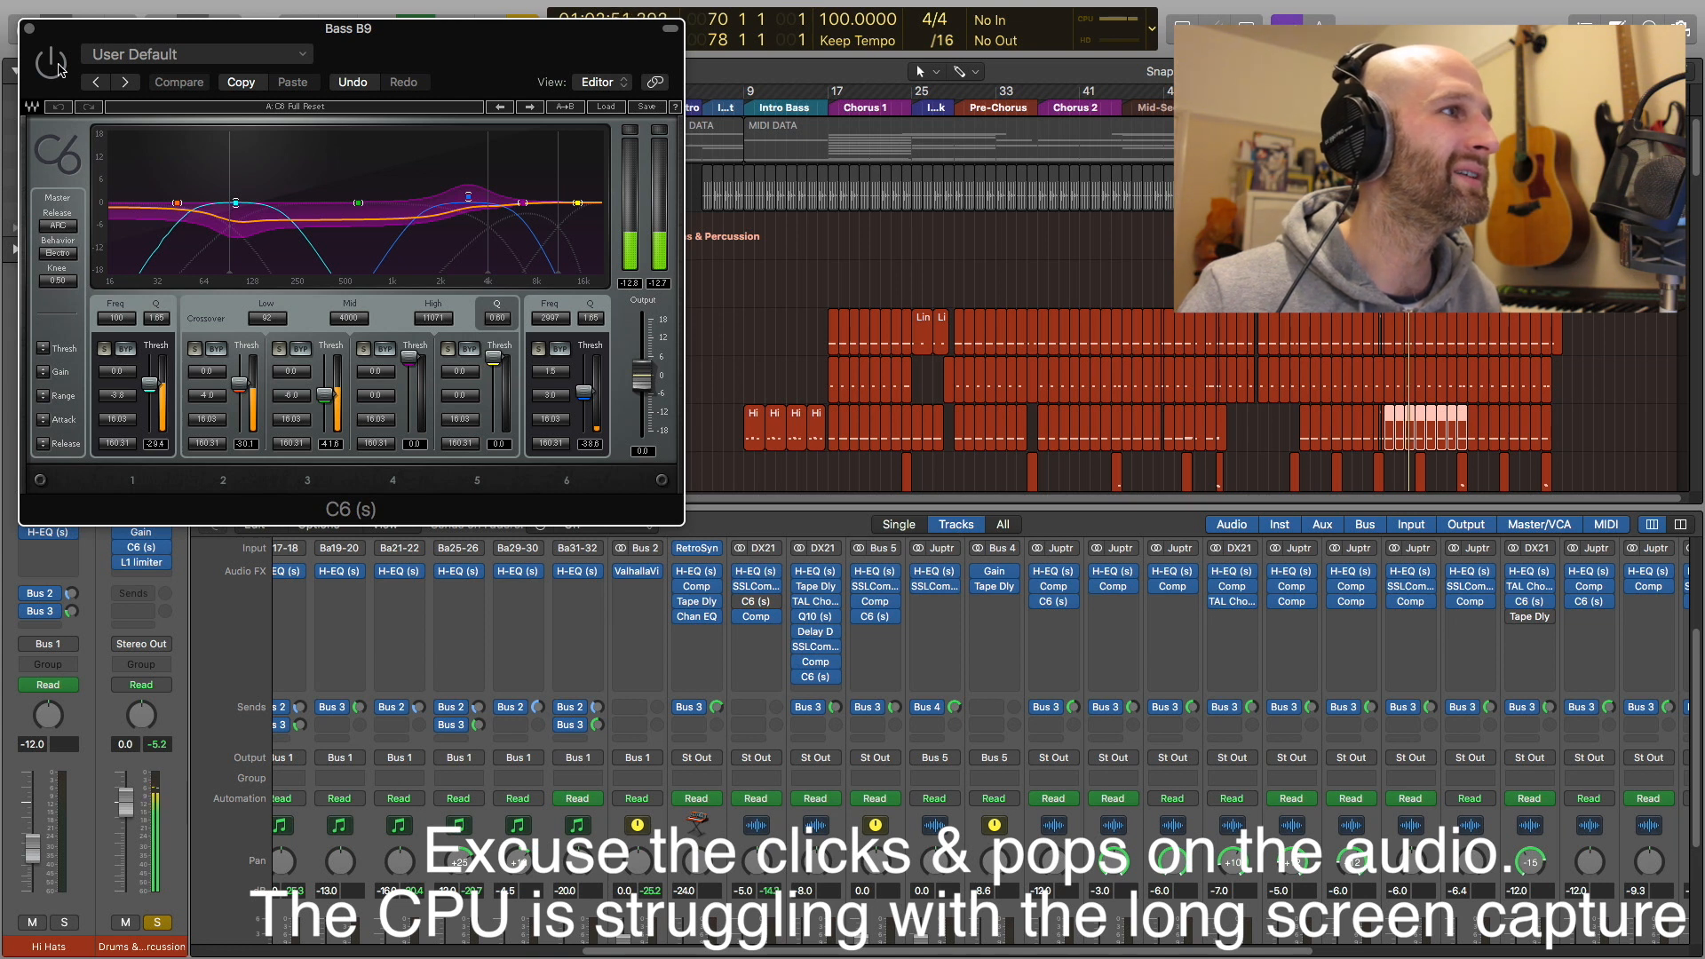
click(54, 64)
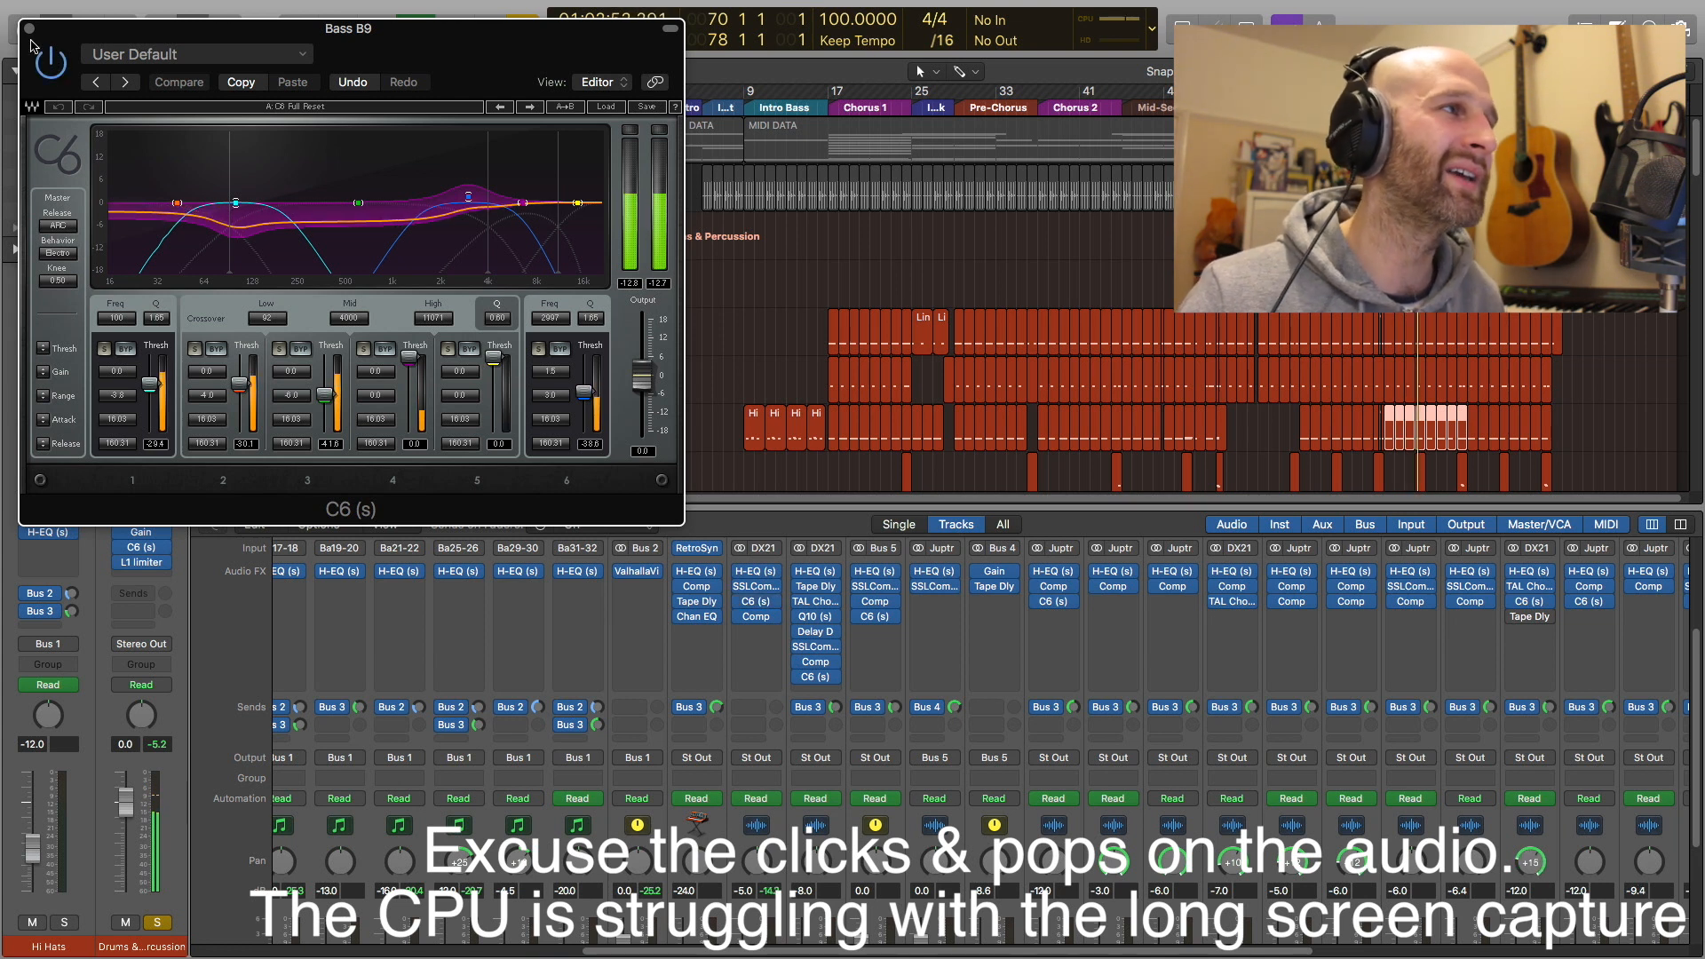
click(28, 33)
Open the Compressor on Bass B9, choose SC (Audio 4) as its side chain source, play to watch its gain reduction, and close it
scroll(803, 737, down, 5)
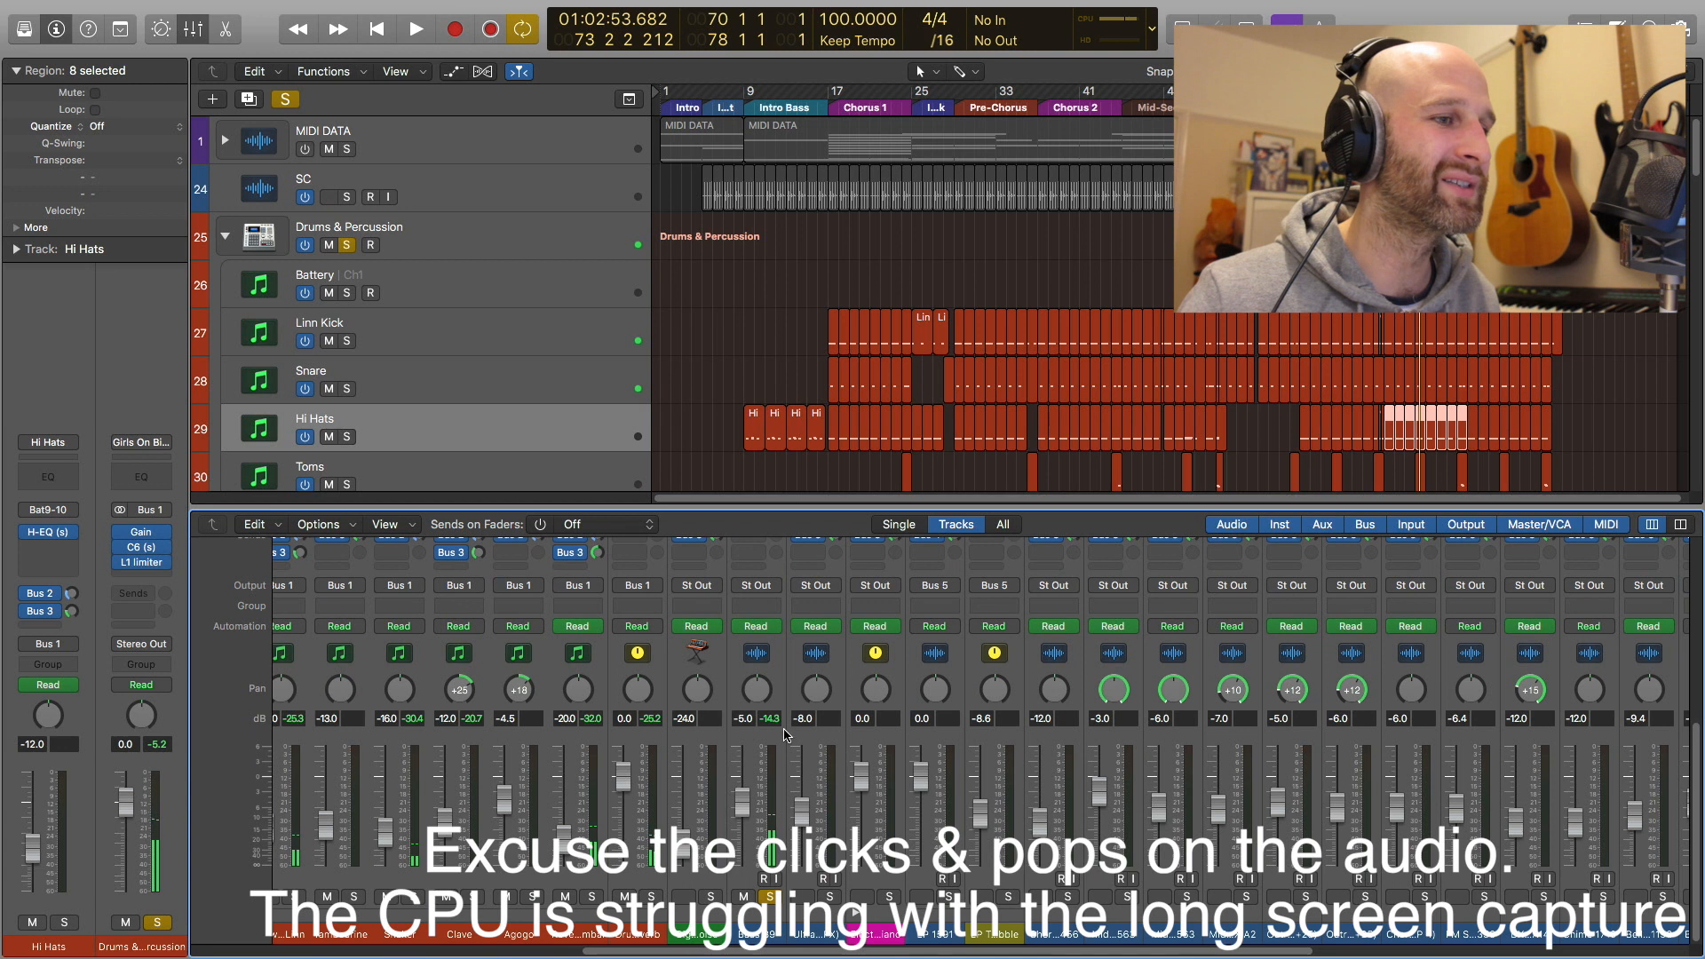
scroll(804, 737, up, 3)
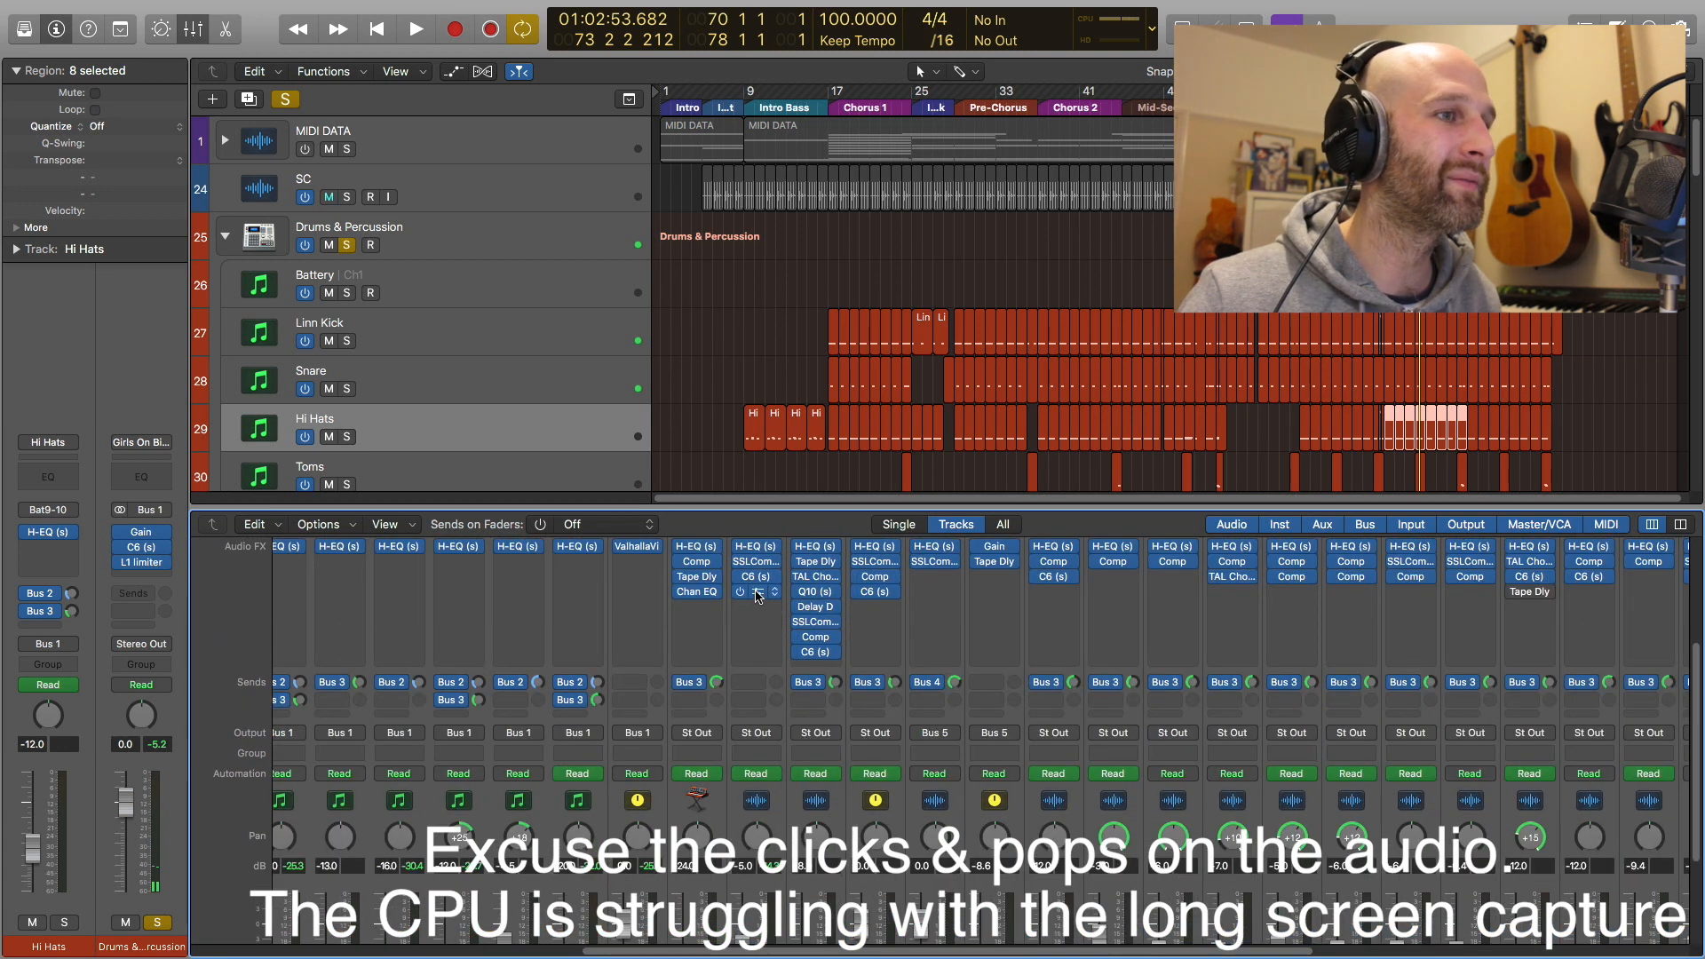
click(758, 594)
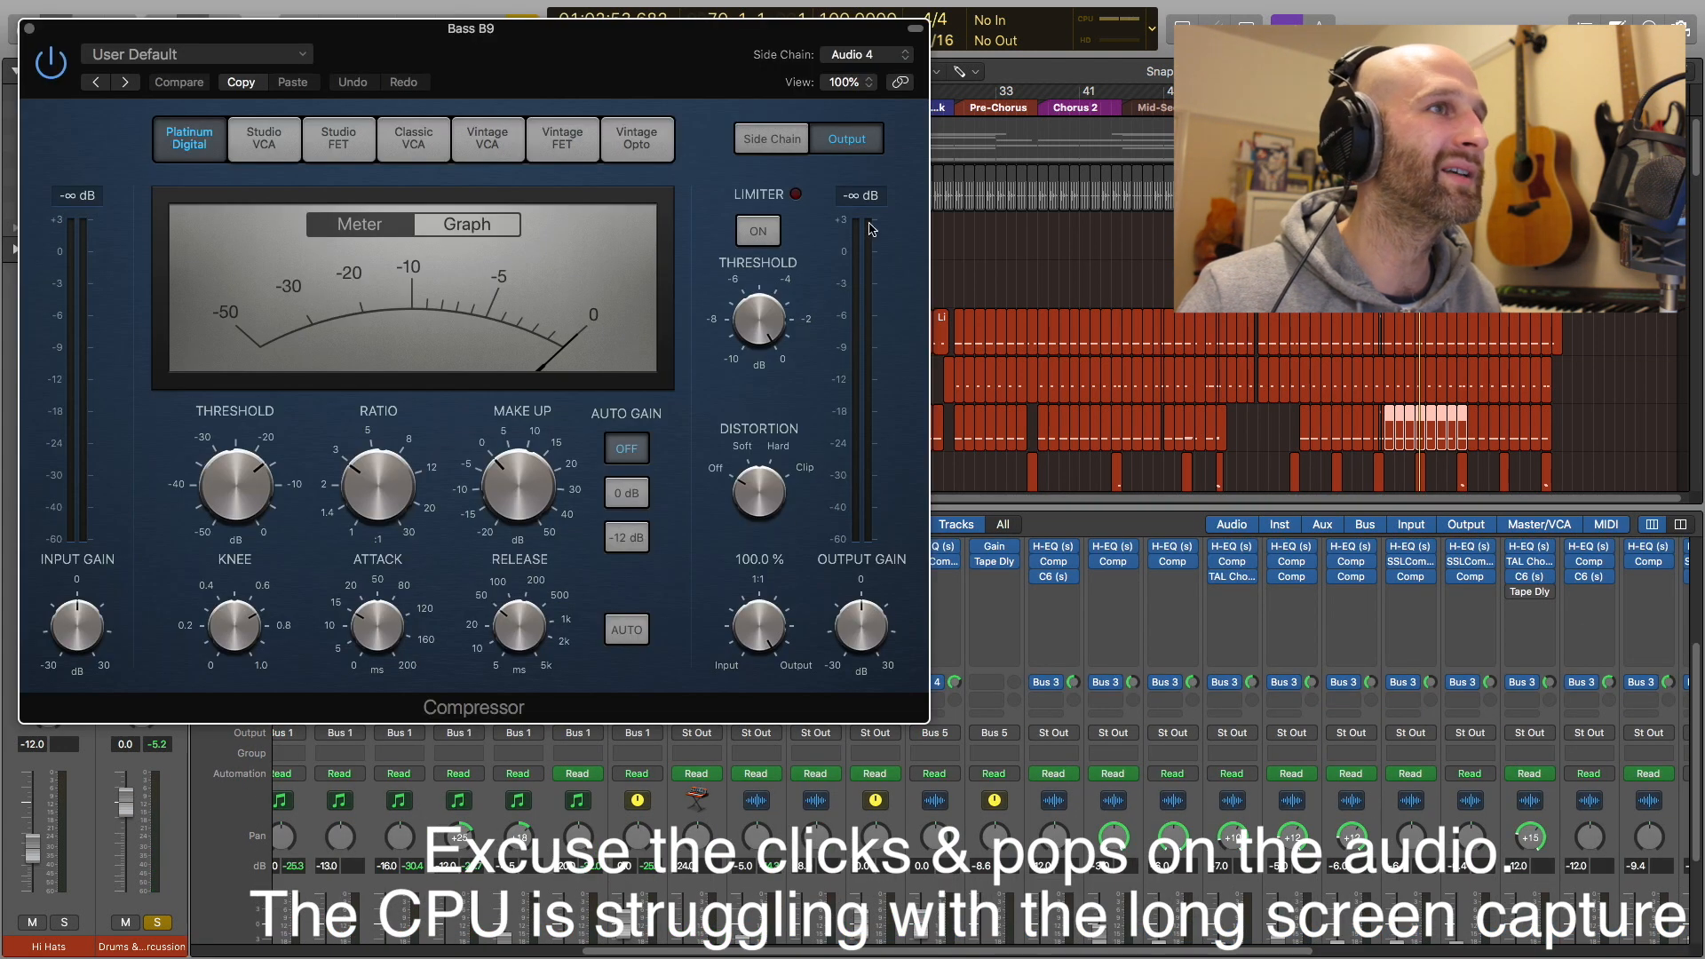
click(868, 55)
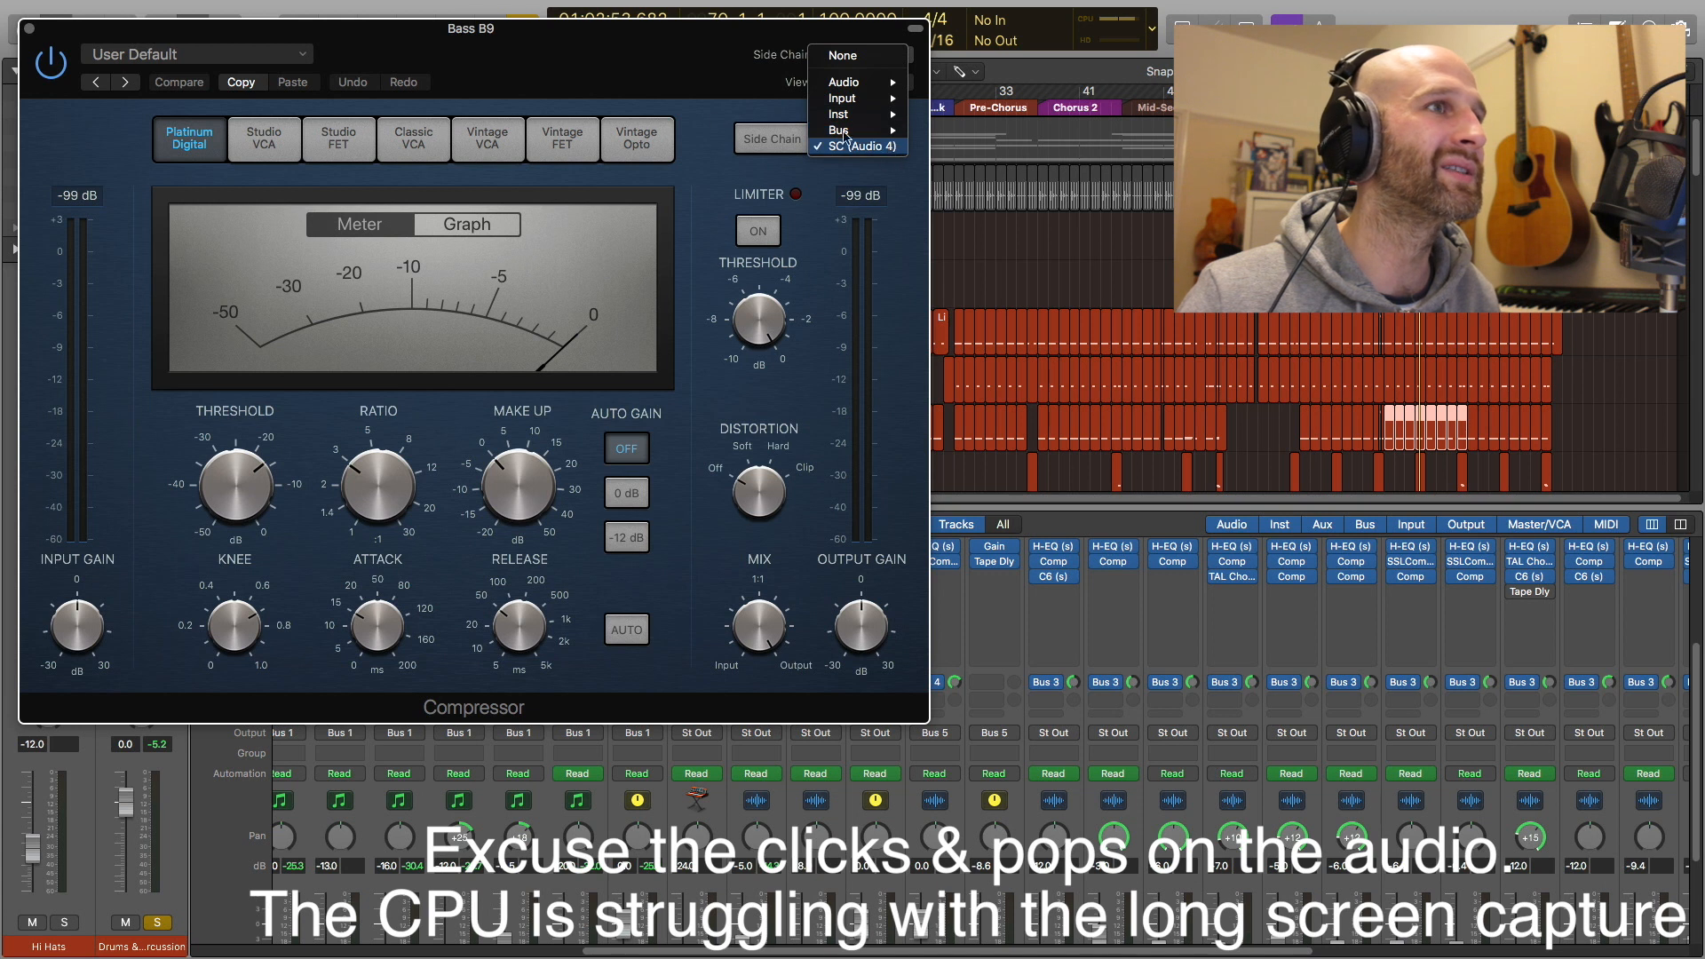
click(857, 145)
key(space)
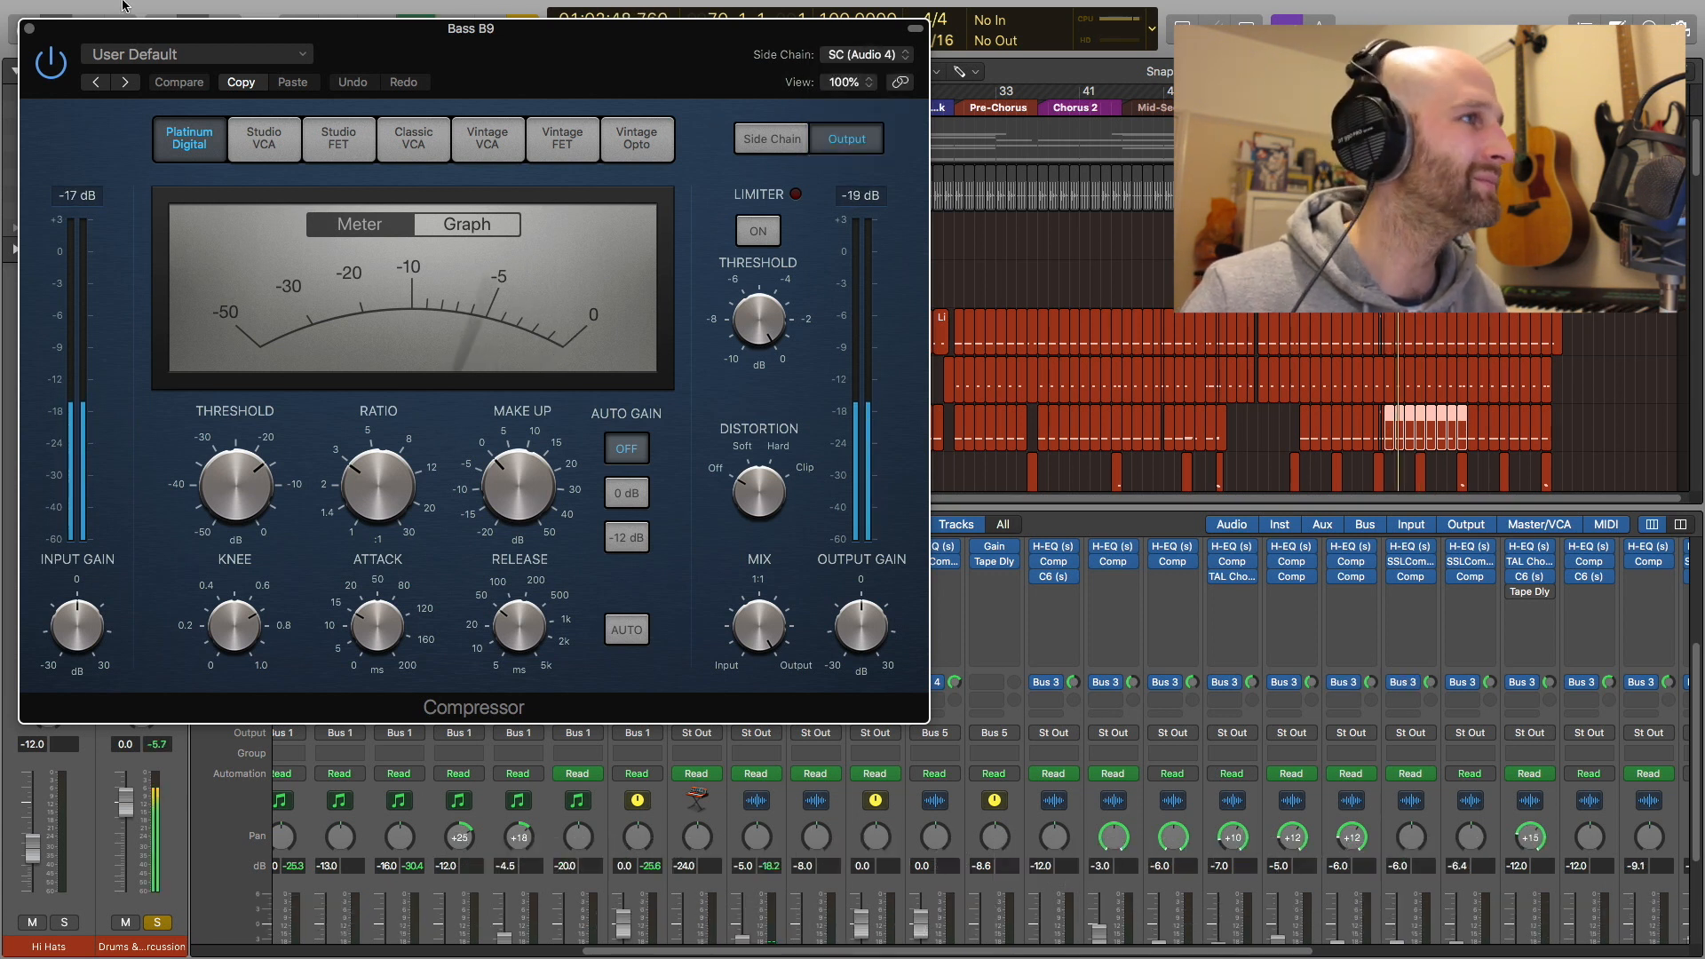
key(space)
click(29, 29)
scroll(1033, 825, up, 5)
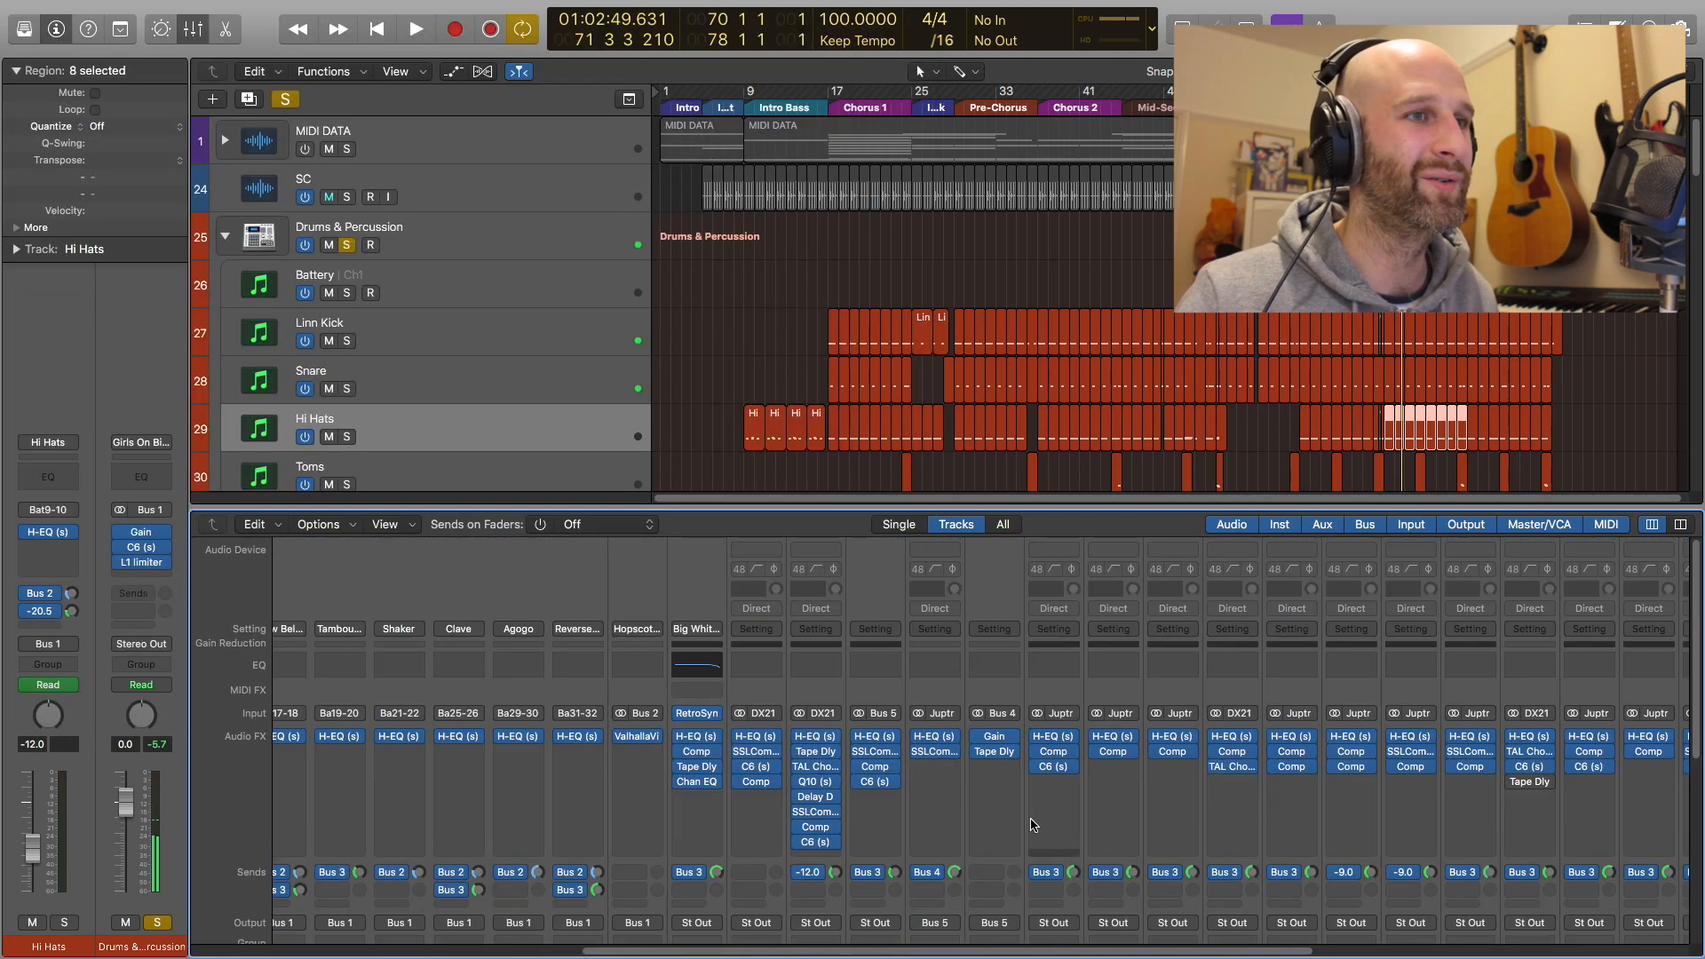
Play the soloed UltraNova "Nice Pluck ARP" track with all its effects active and bring its plug-in chain into view
key(space)
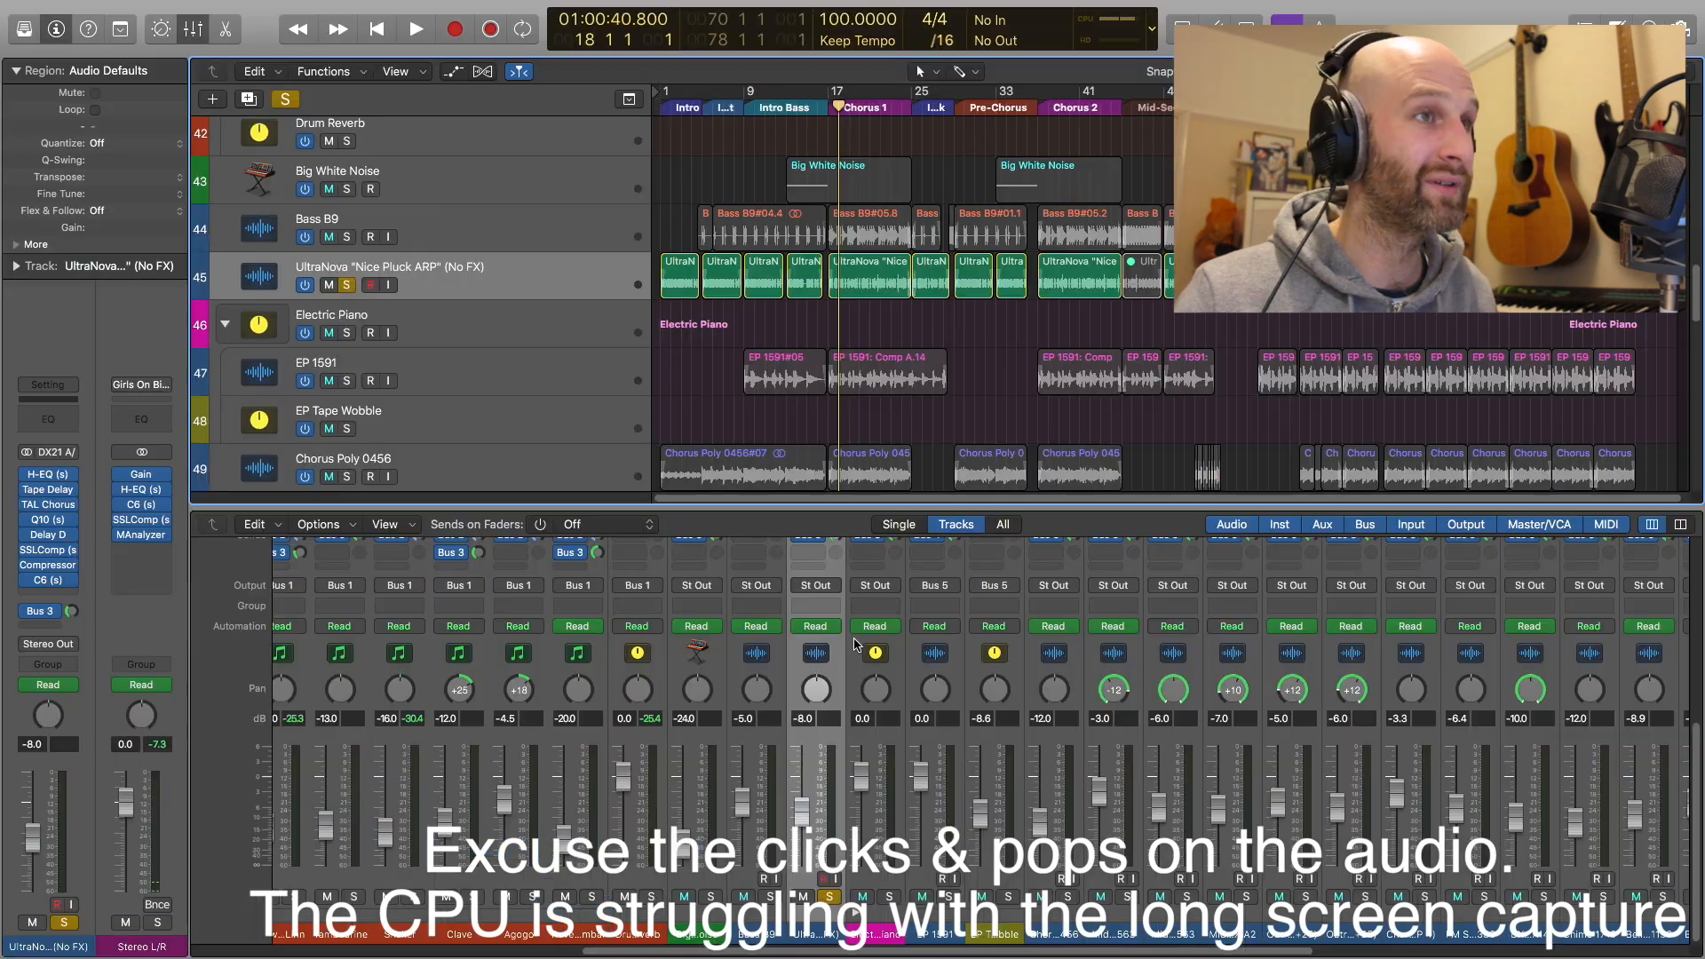
key(space)
scroll(827, 679, up, 3)
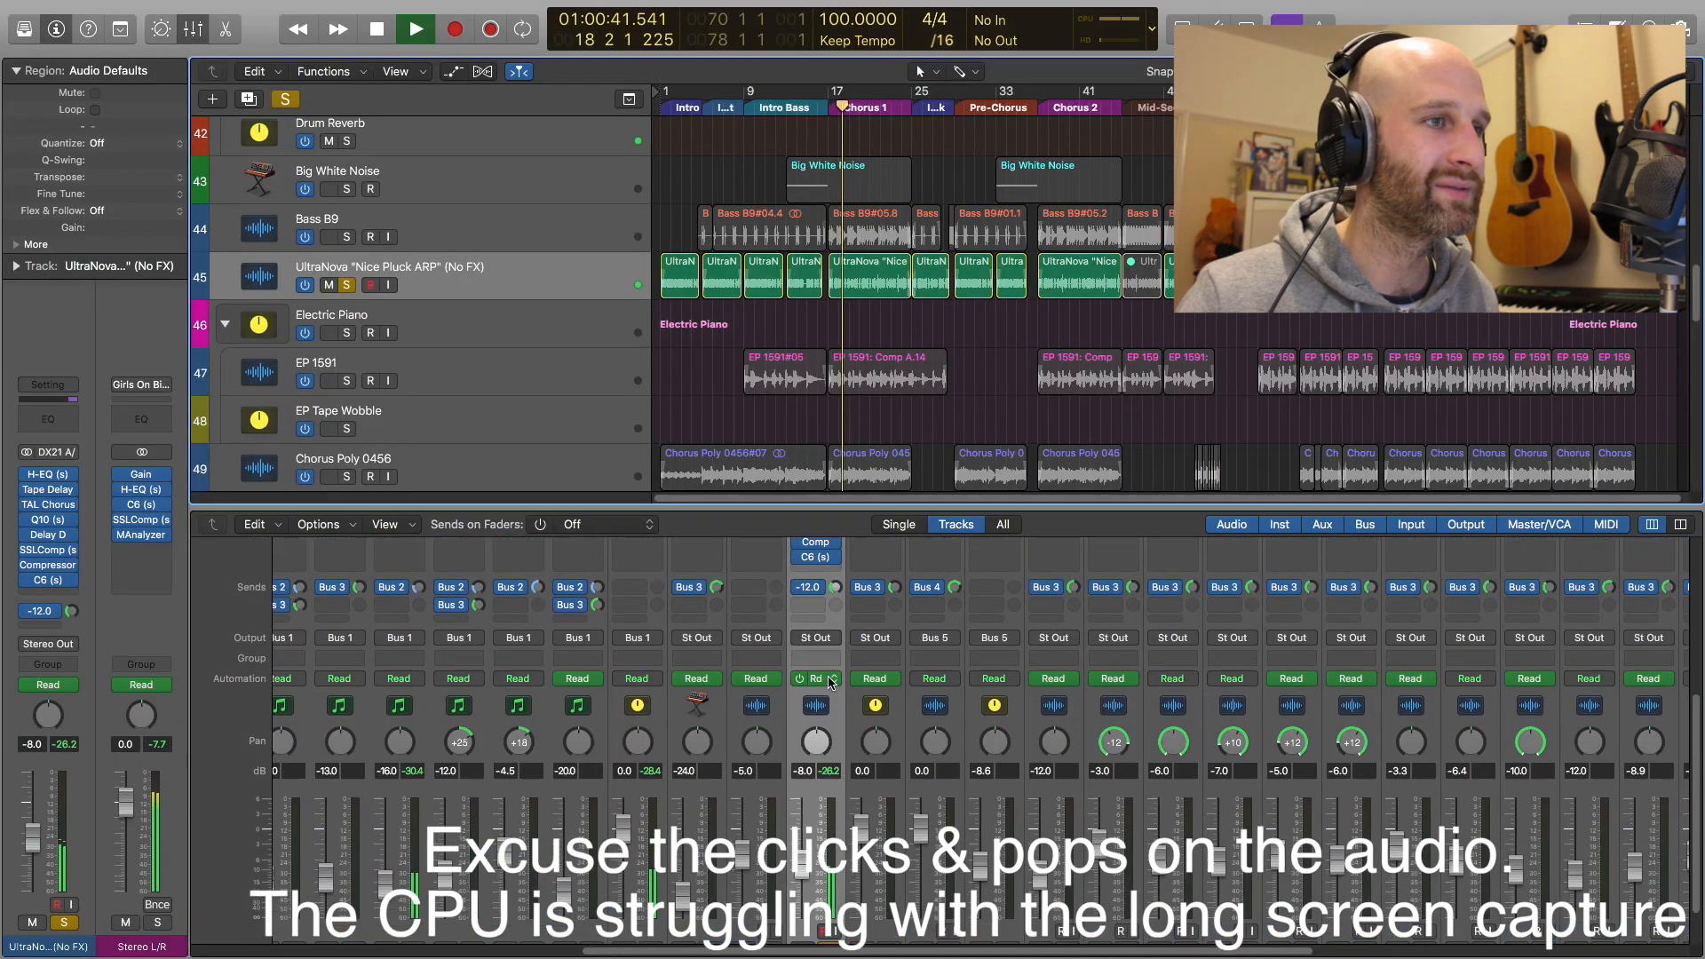
scroll(827, 680, up, 5)
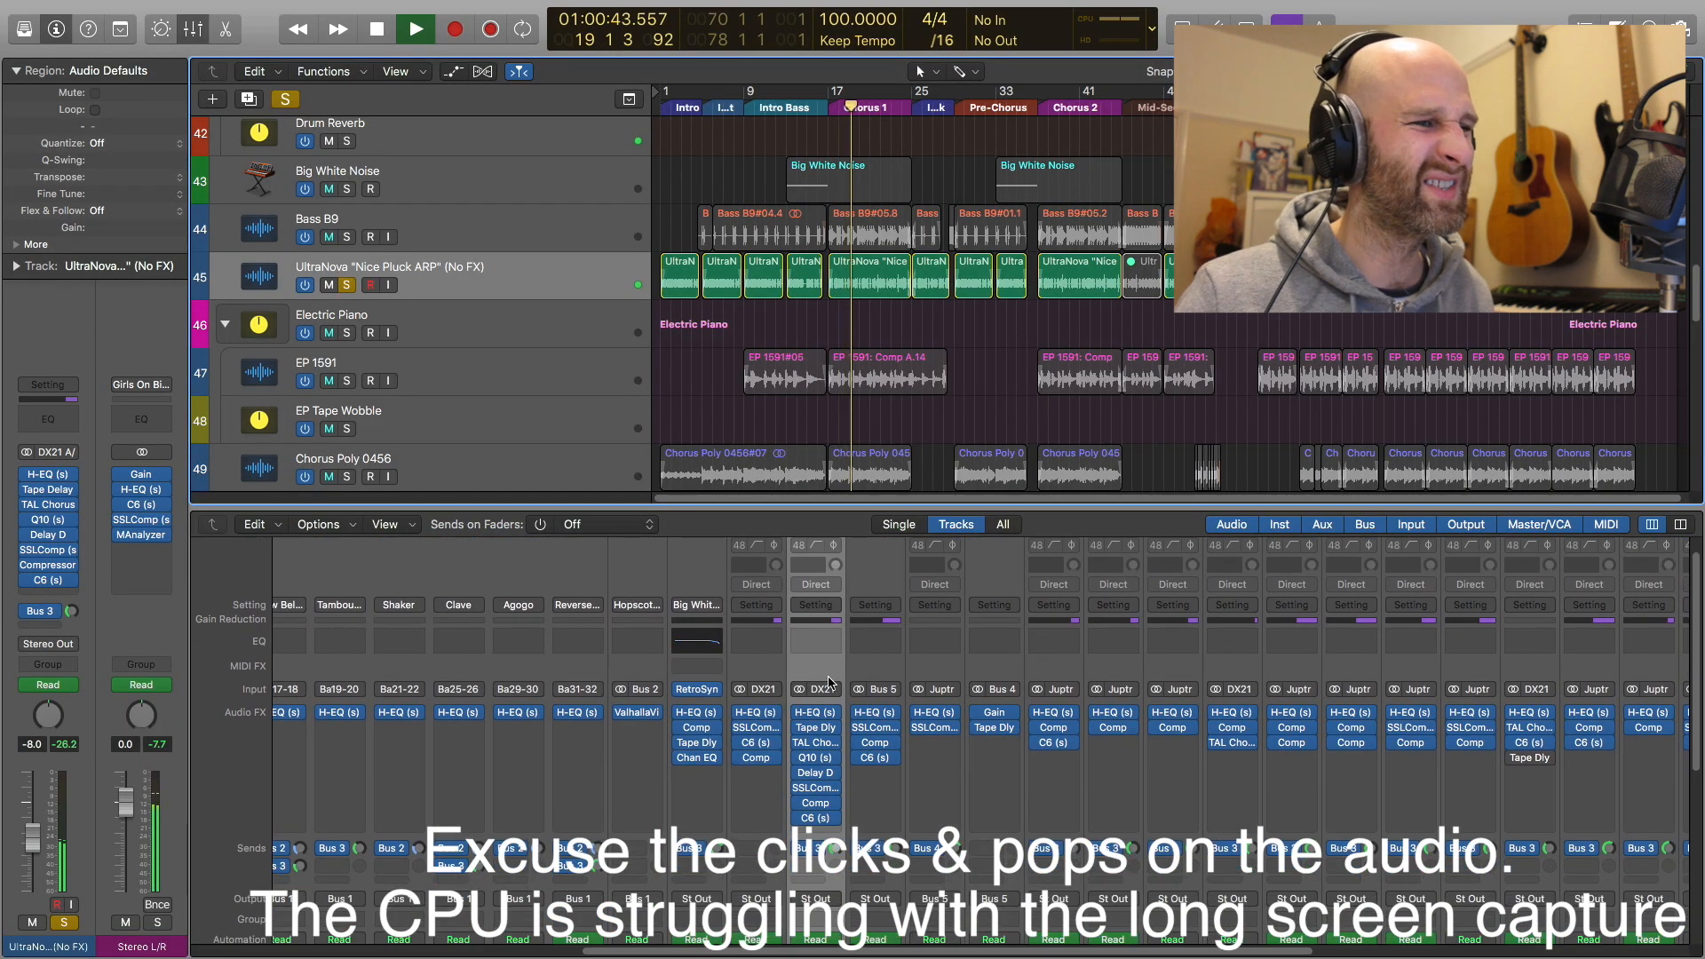
scroll(828, 681, down, 2)
key(space)
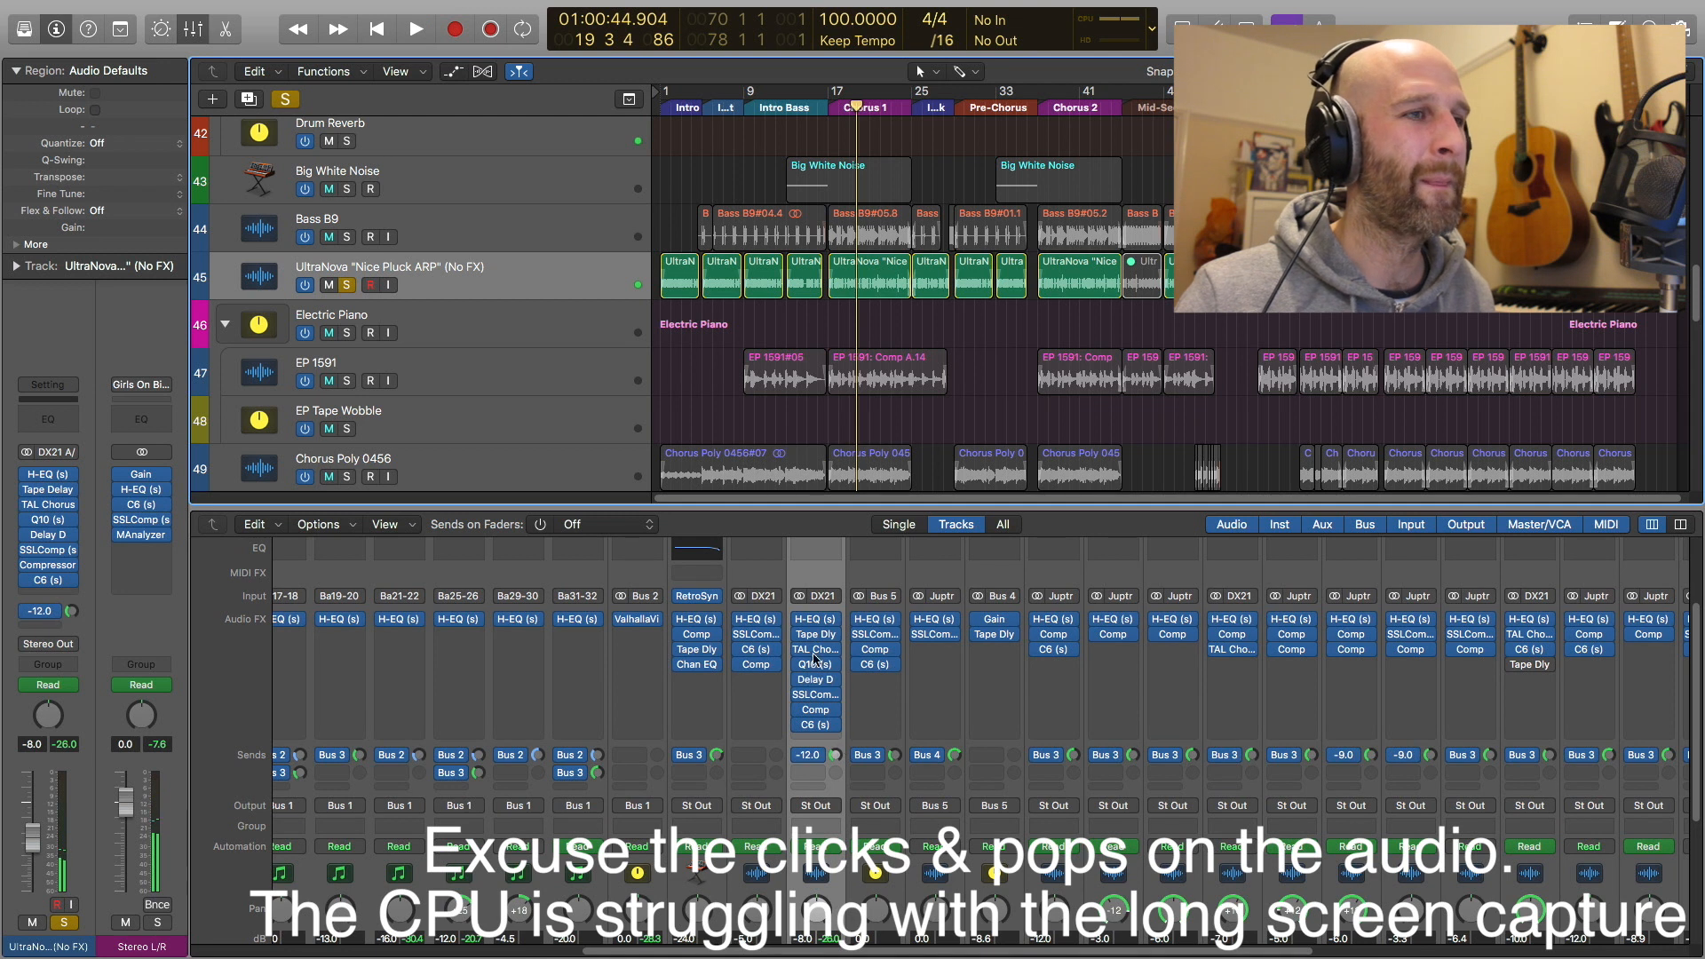
Bypass the UltraNova track's plug-ins and Bus 3 send, then audition it with H-EQ and Tape Delay switched back on one by one
drag(798, 619, 785, 773)
key(space)
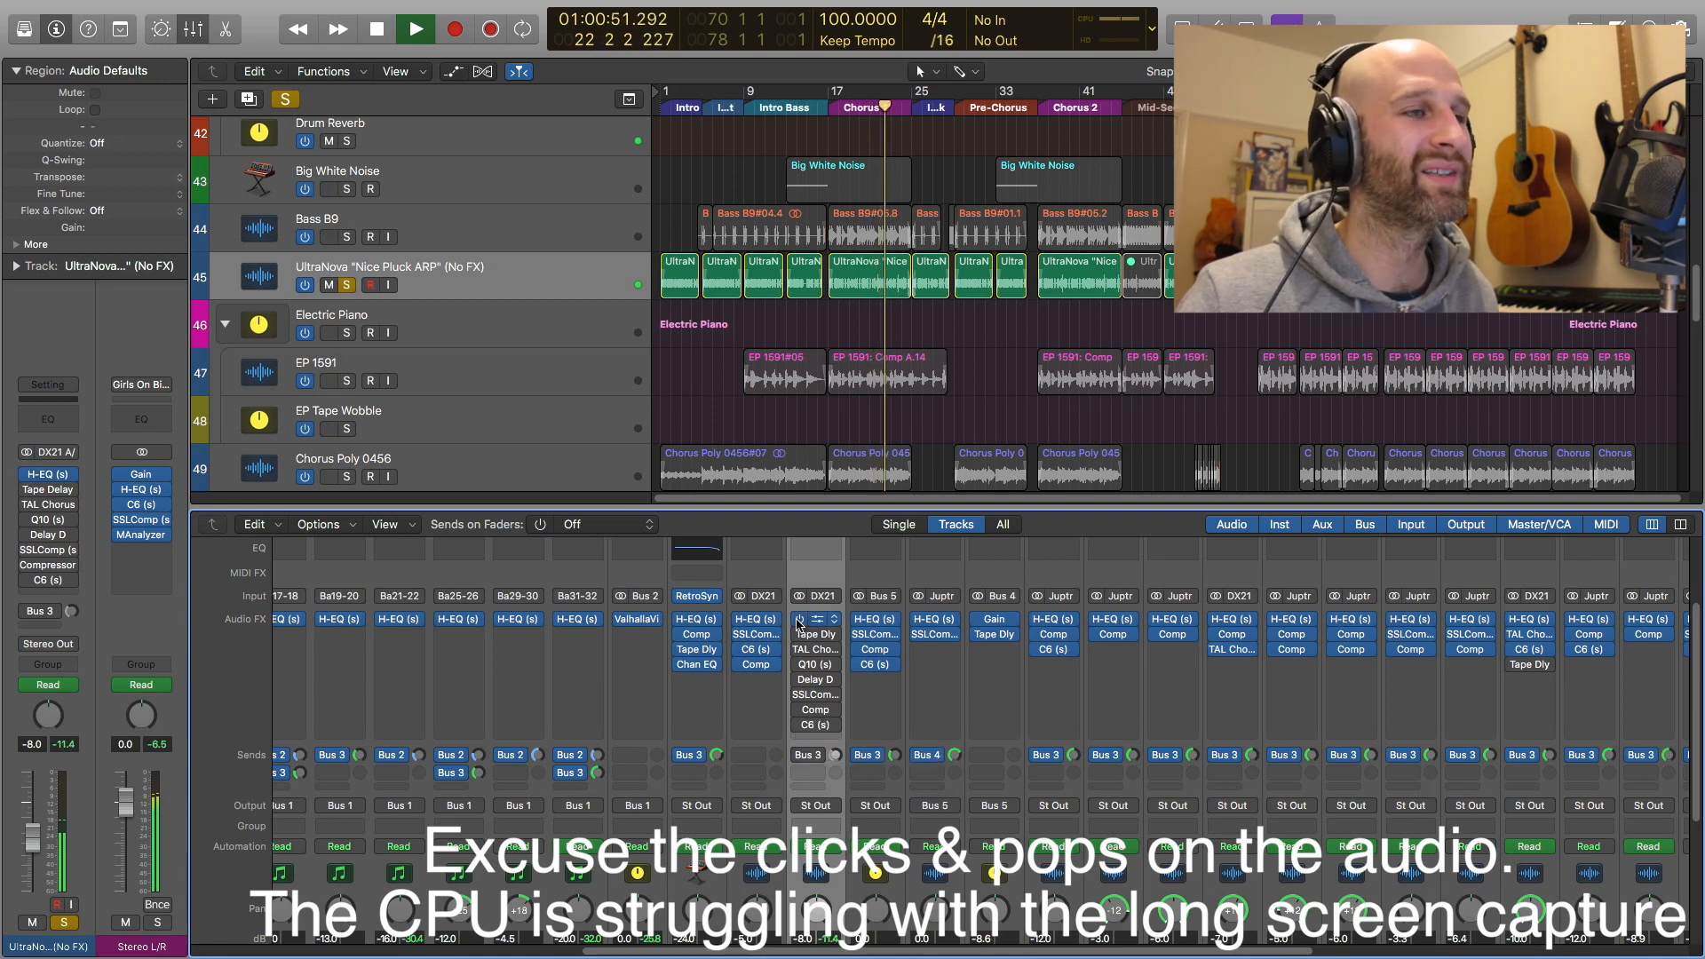
key(space)
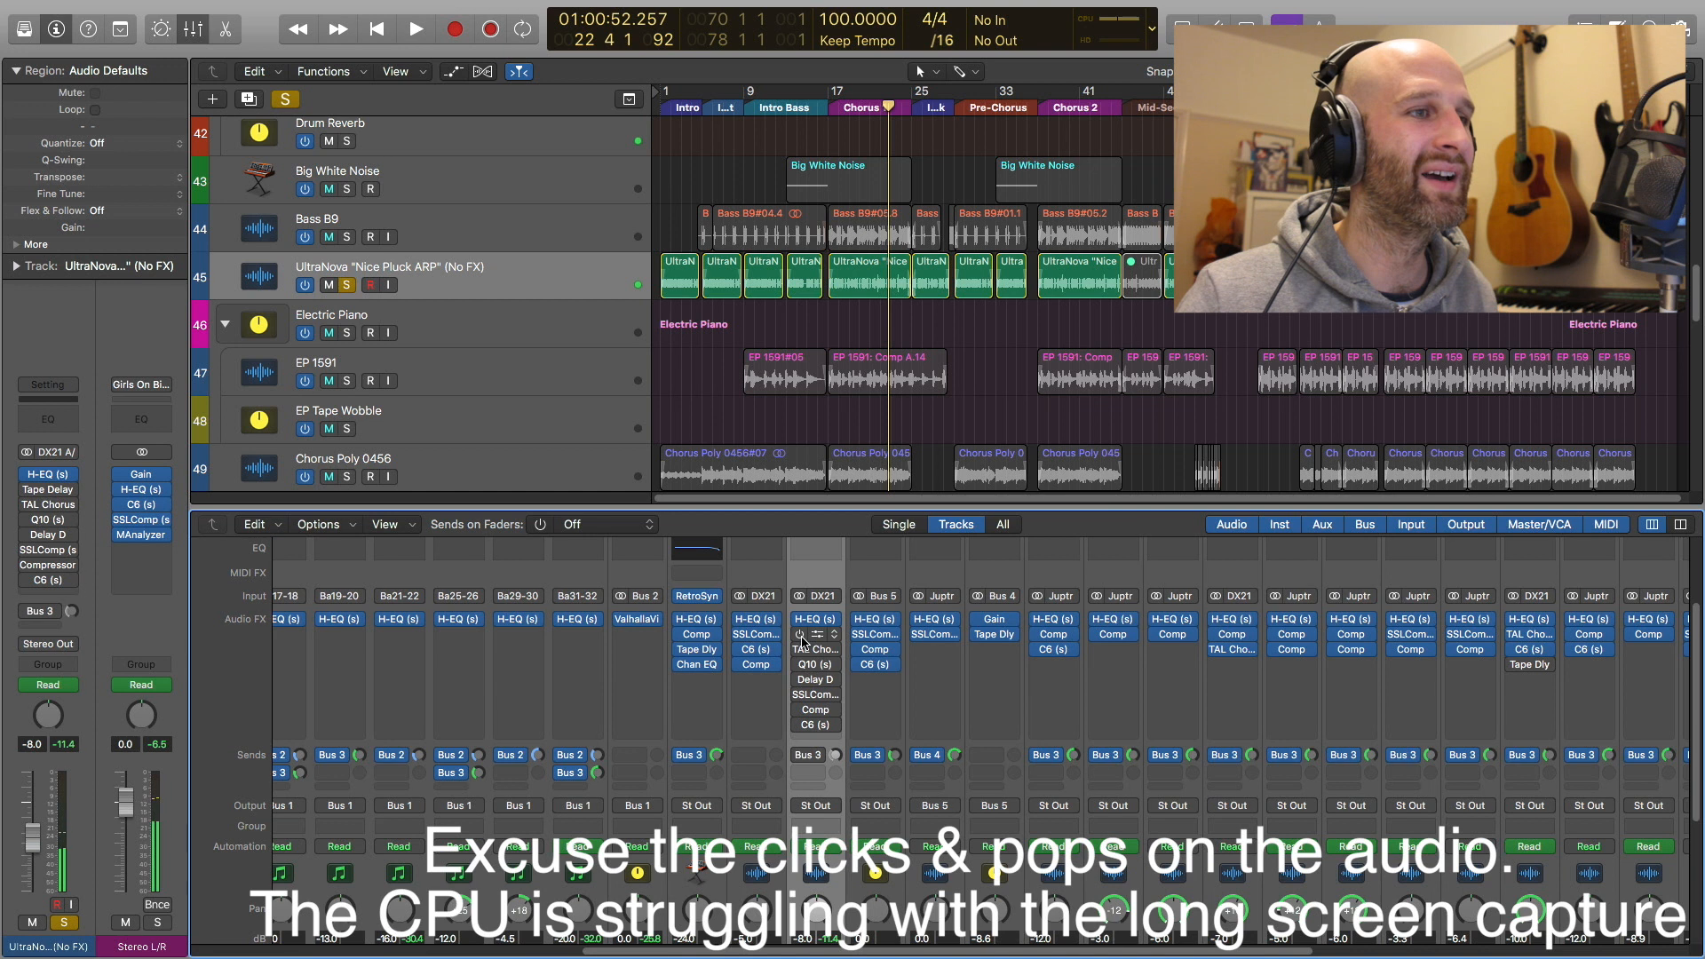
key(space)
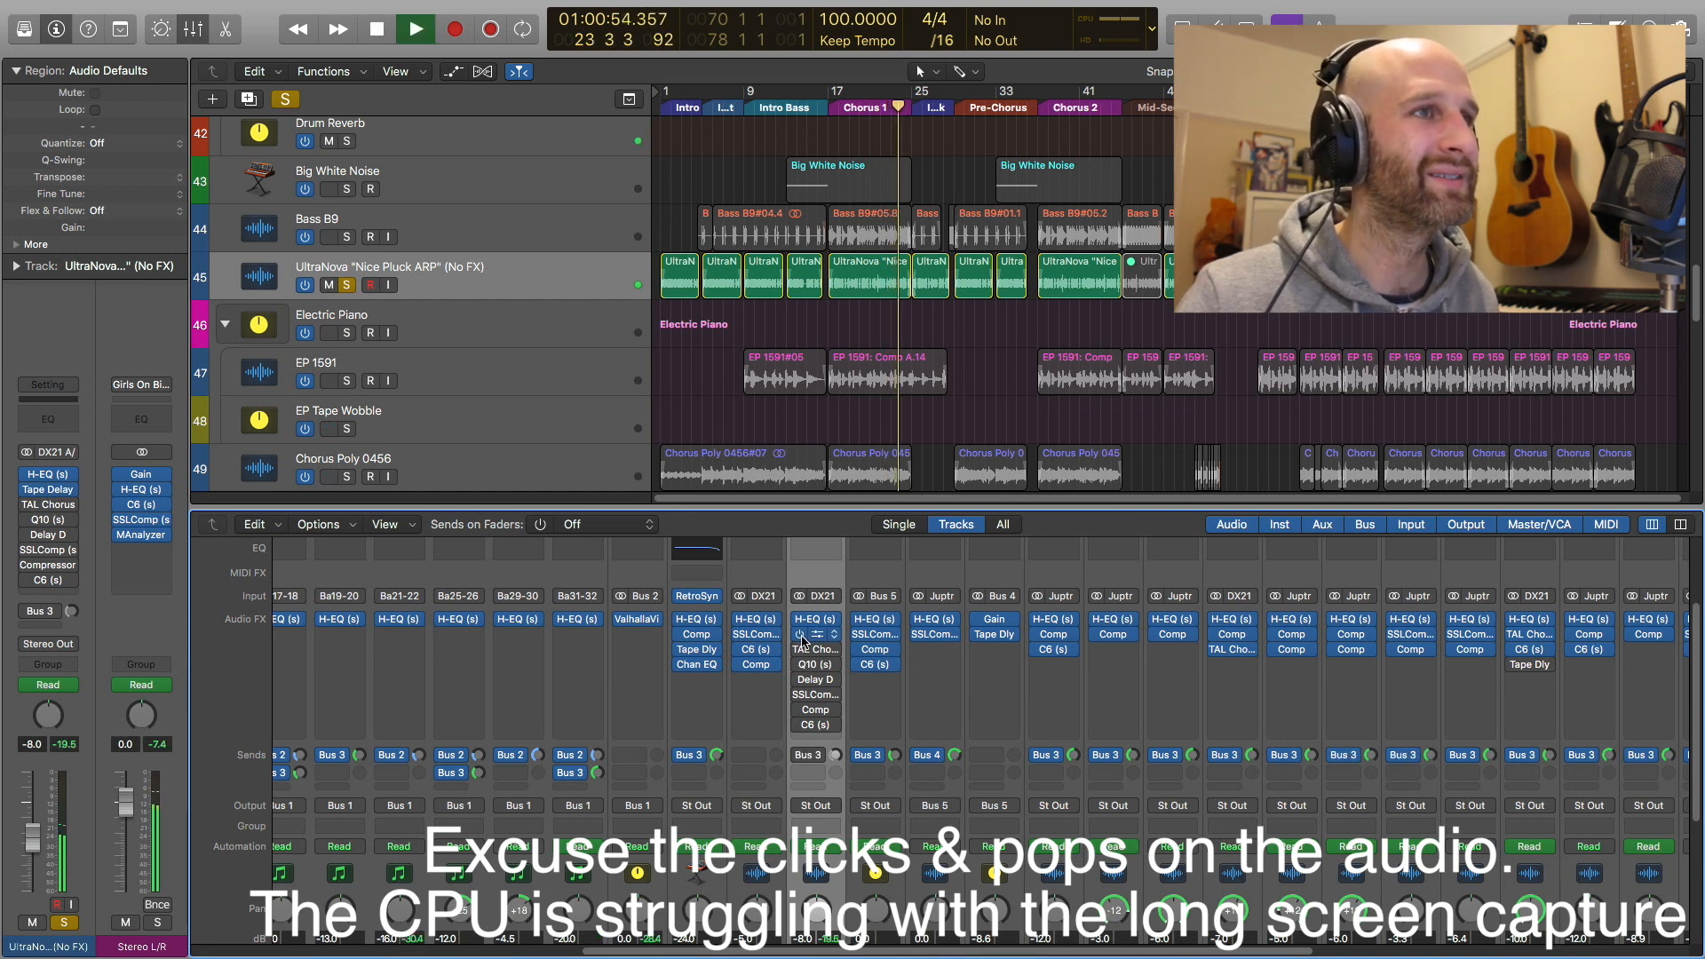
key(space)
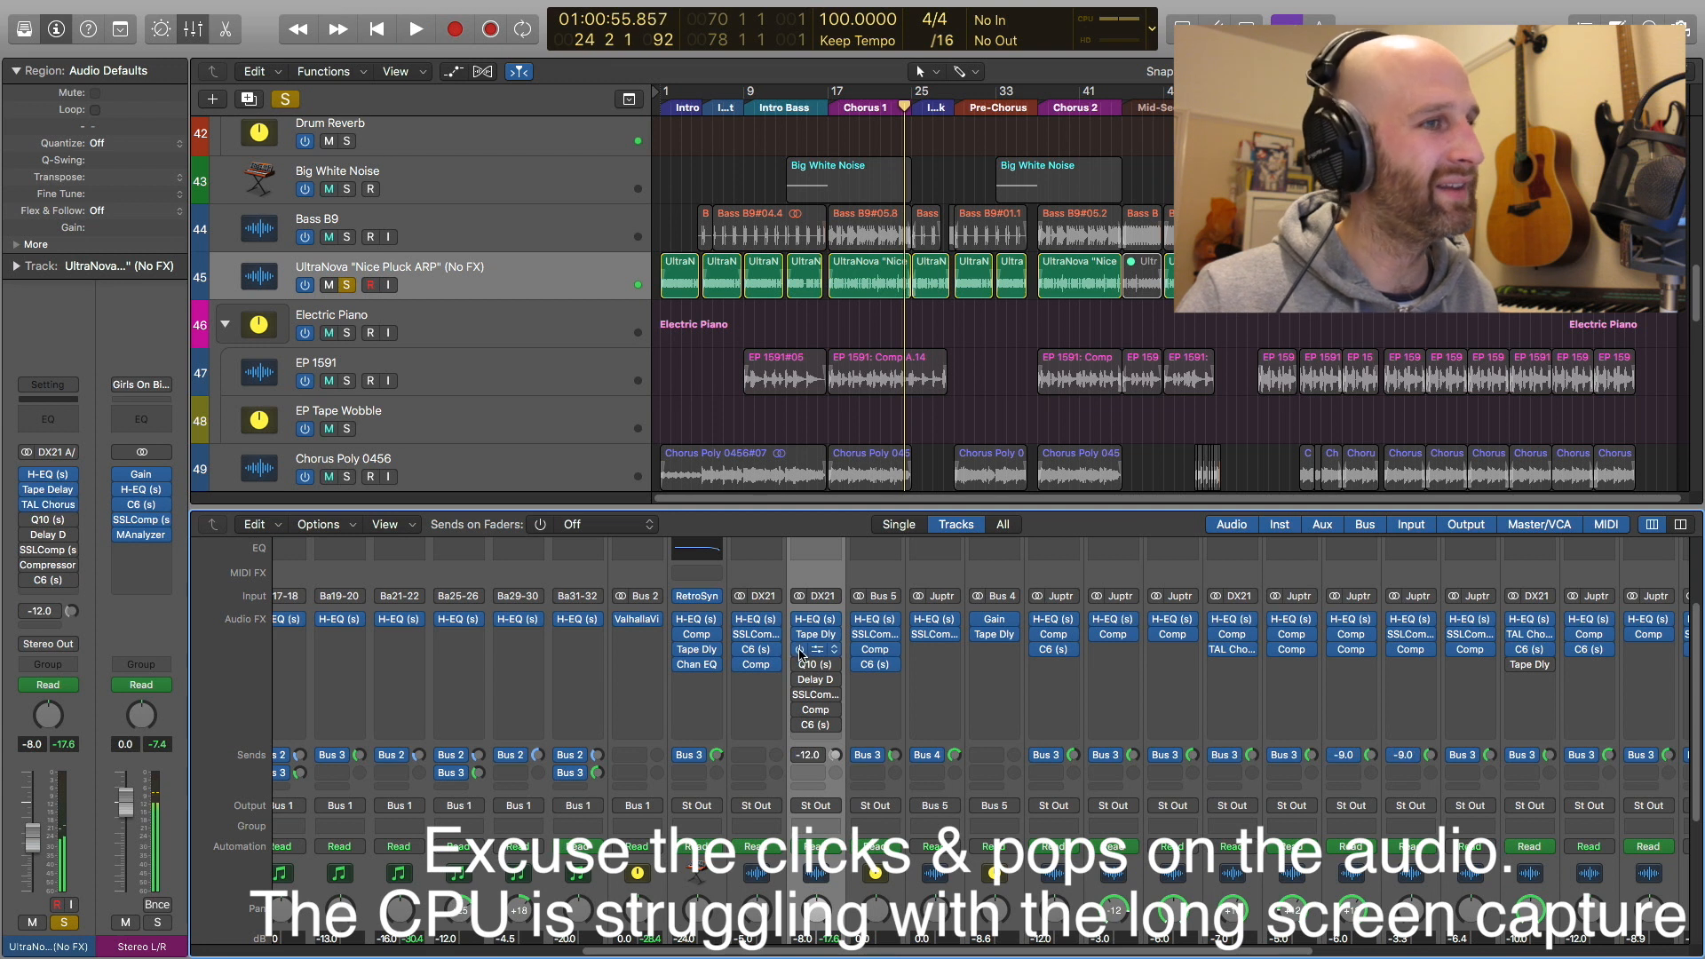
Return to bar 17 and audition the UltraNova track while its remaining plug-ins and Bus 3 send are re-enabled
key(comma)
key(comma)
key(comma)
key(comma)
key(comma)
key(comma)
key(comma)
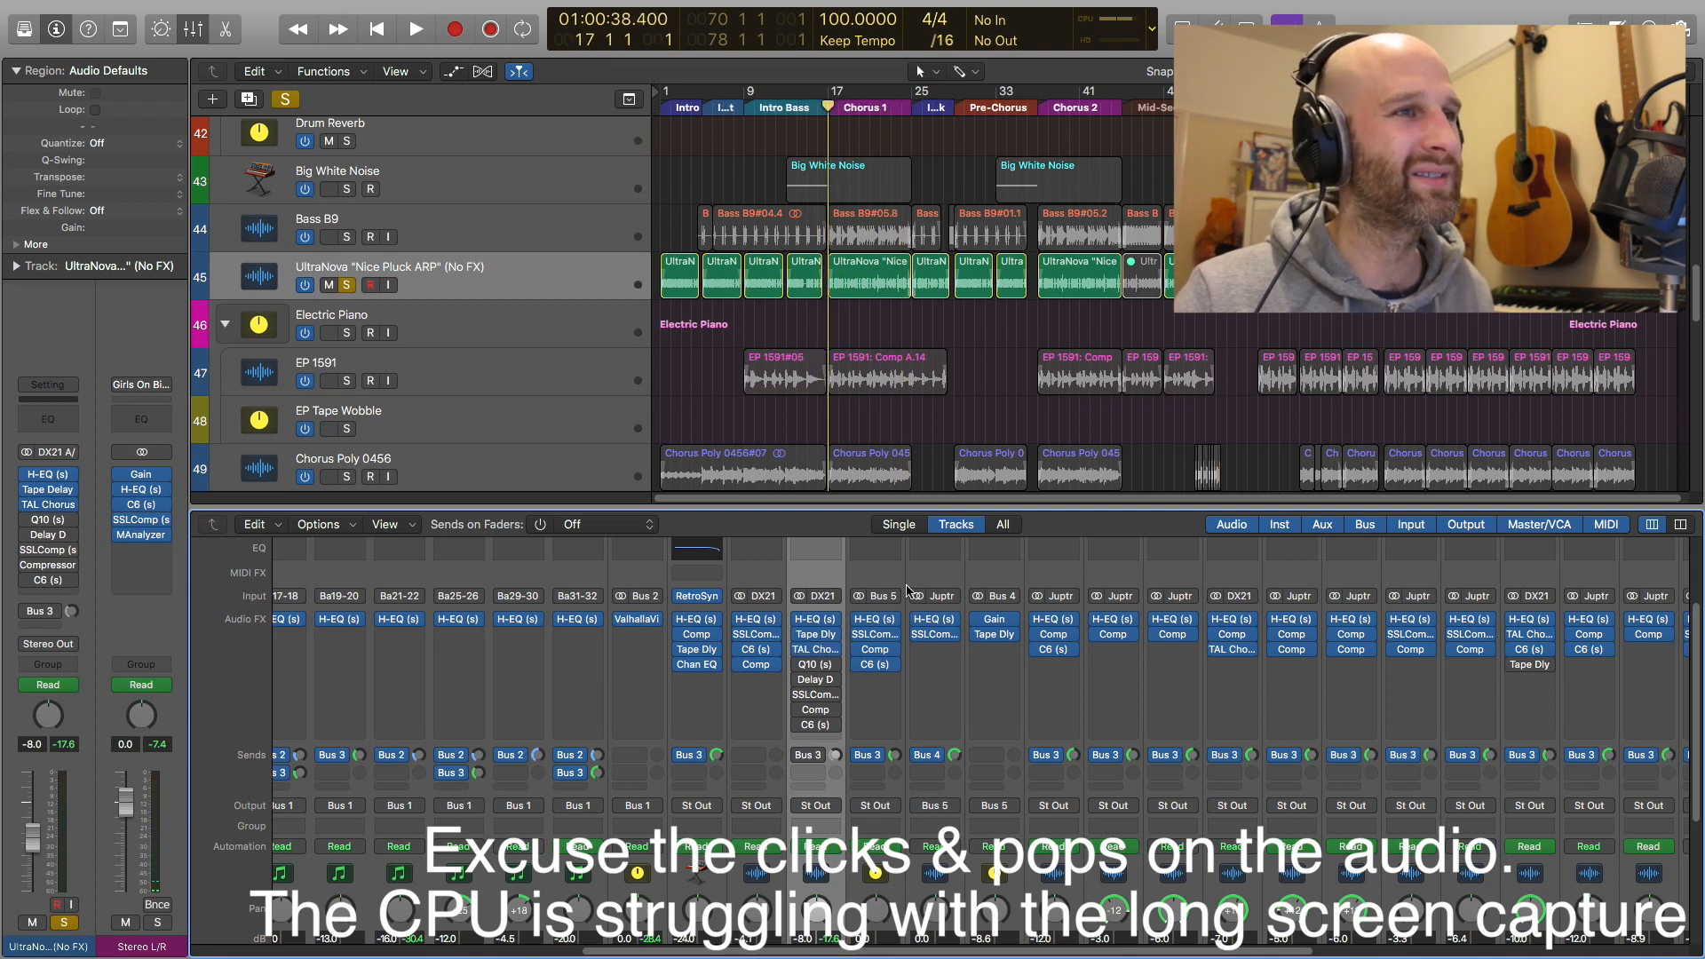
scroll(906, 590, down, 2)
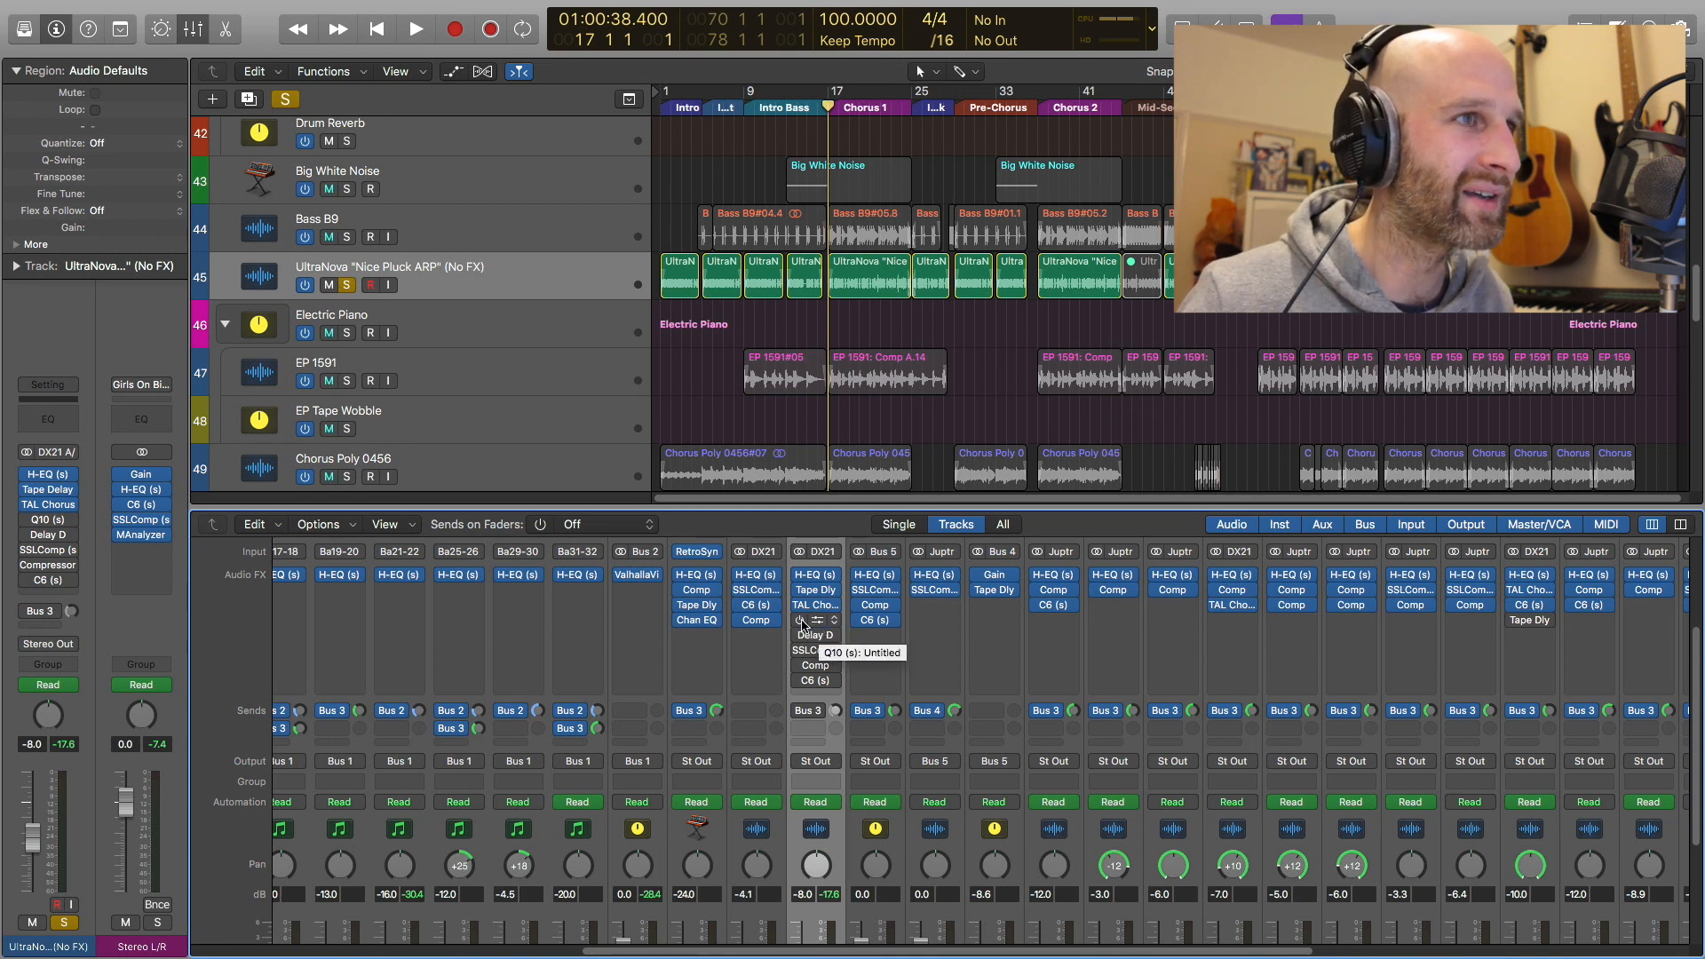
key(space)
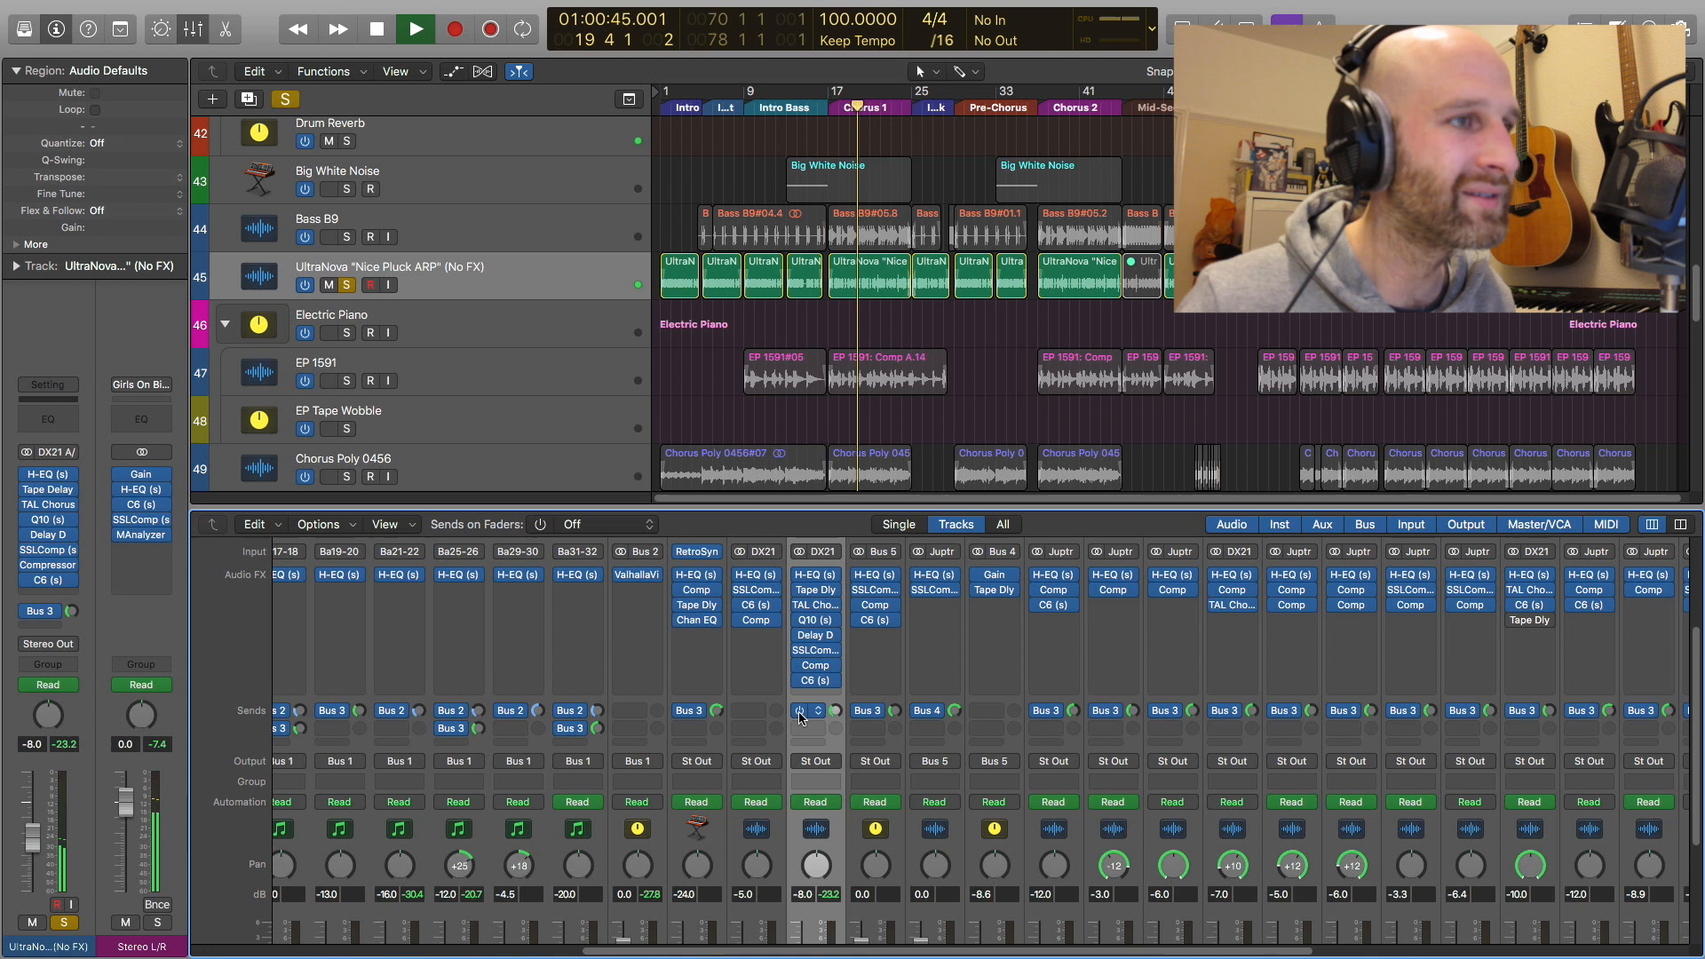
key(space)
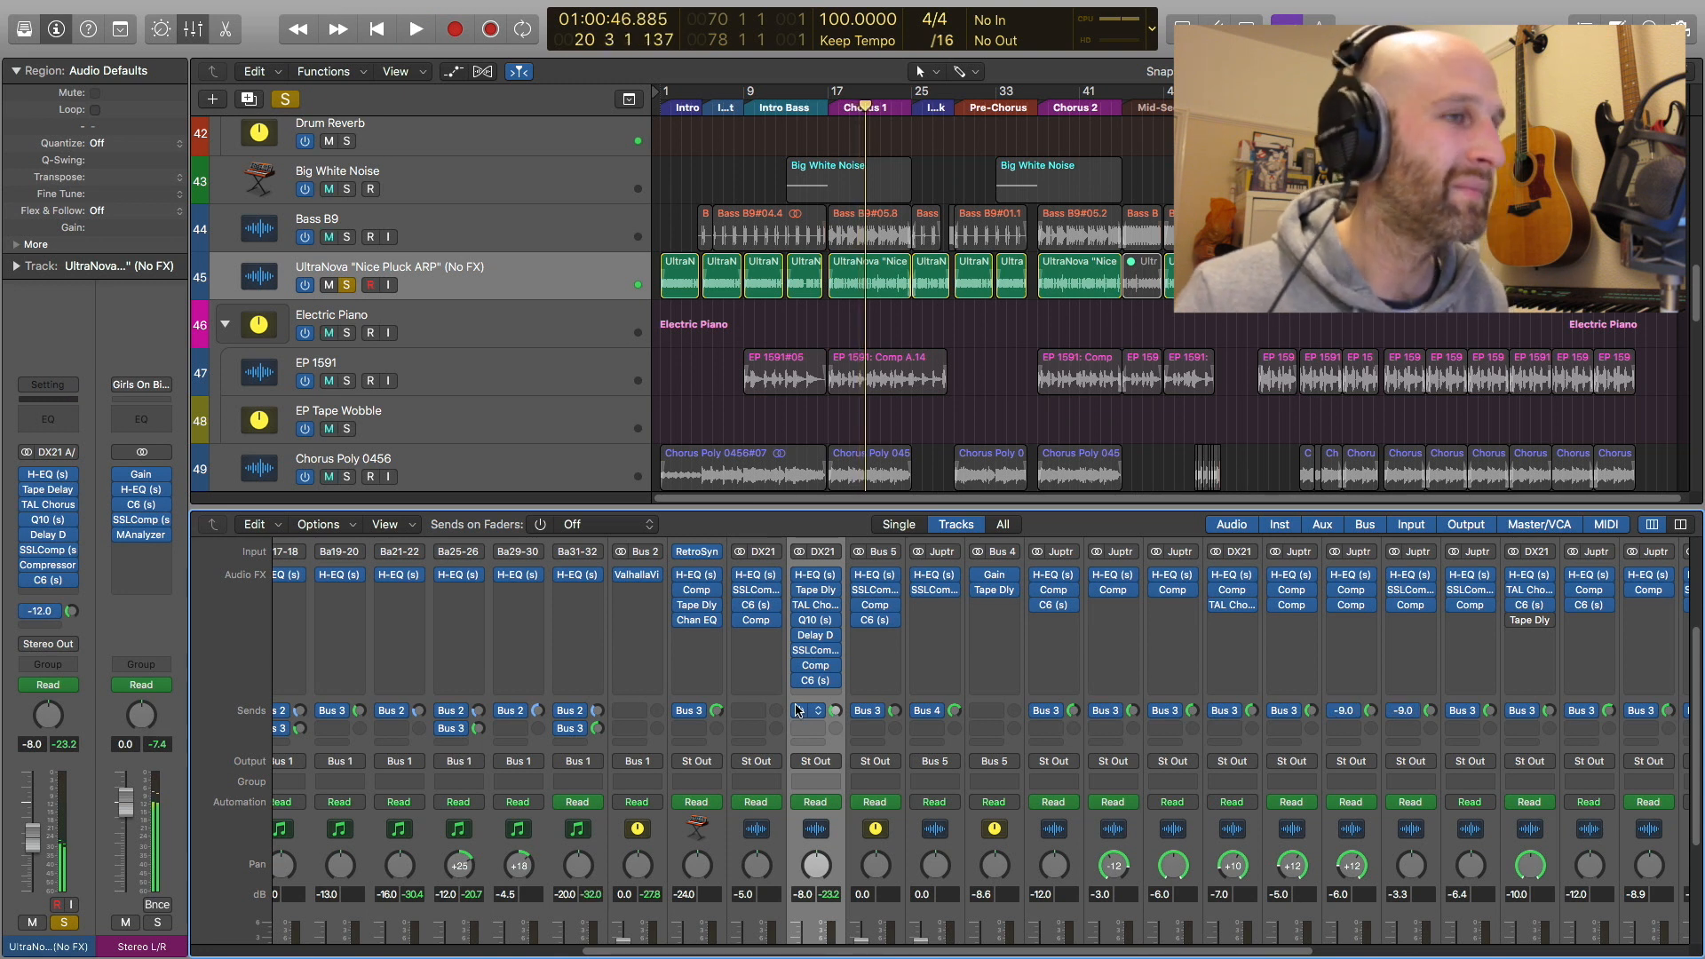
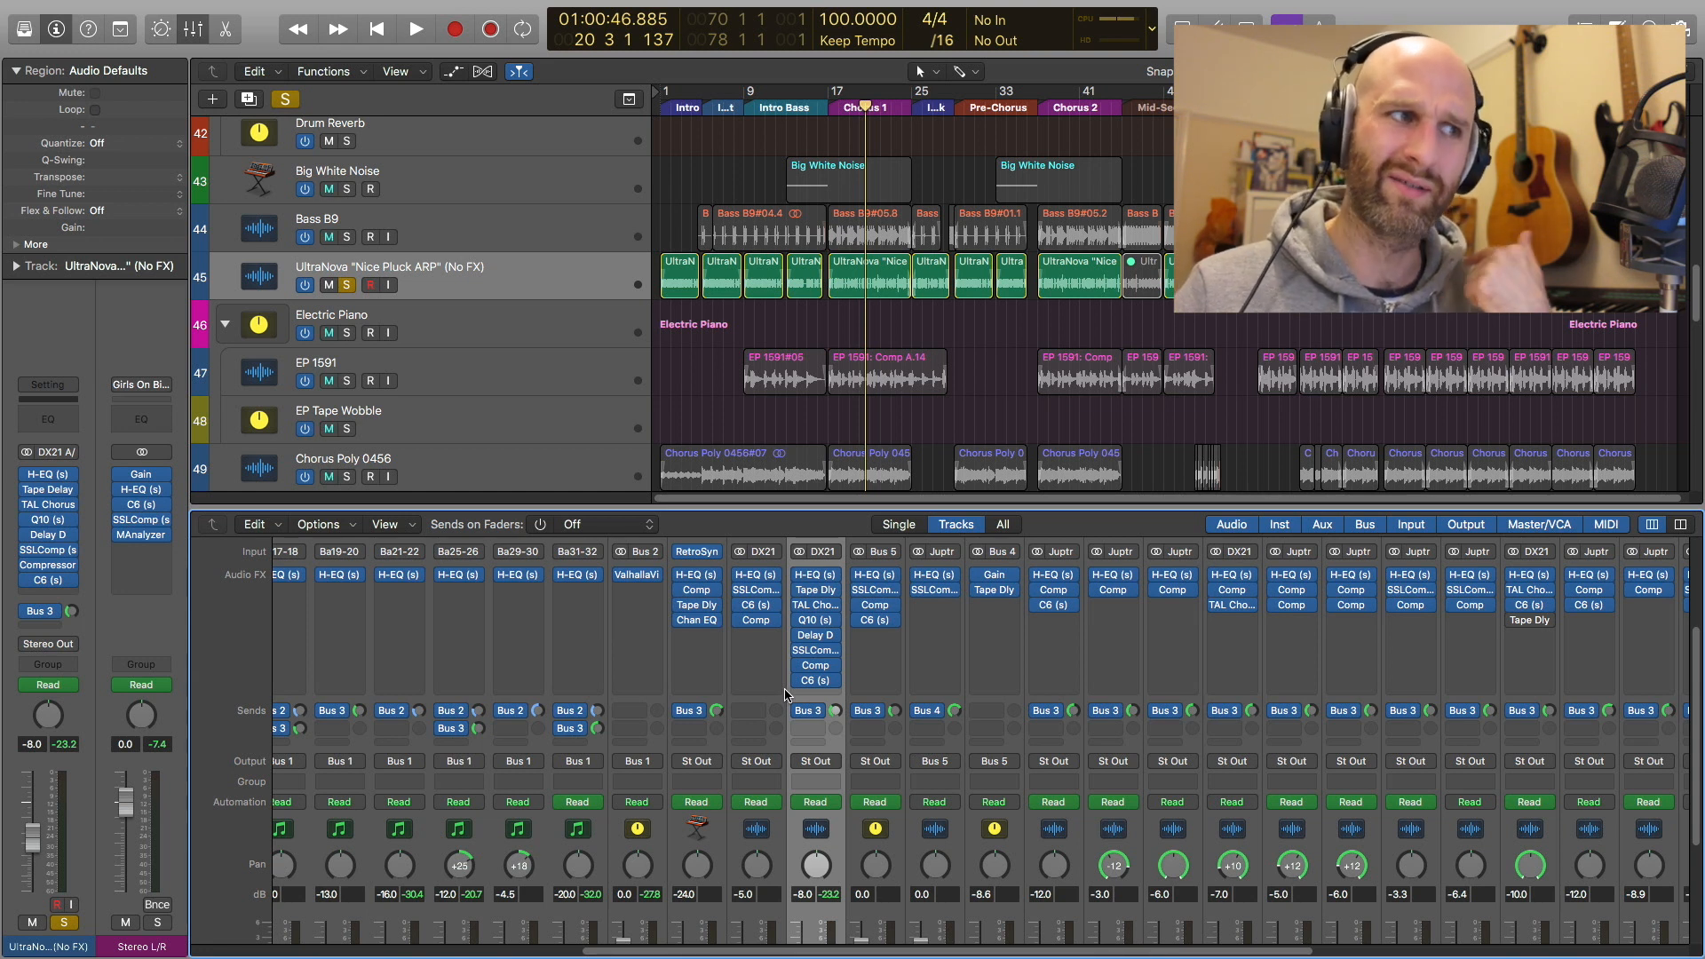
Solo the Electric Piano stack in place of the UltraNova track and select its channel strip
scroll(804, 702, down, 5)
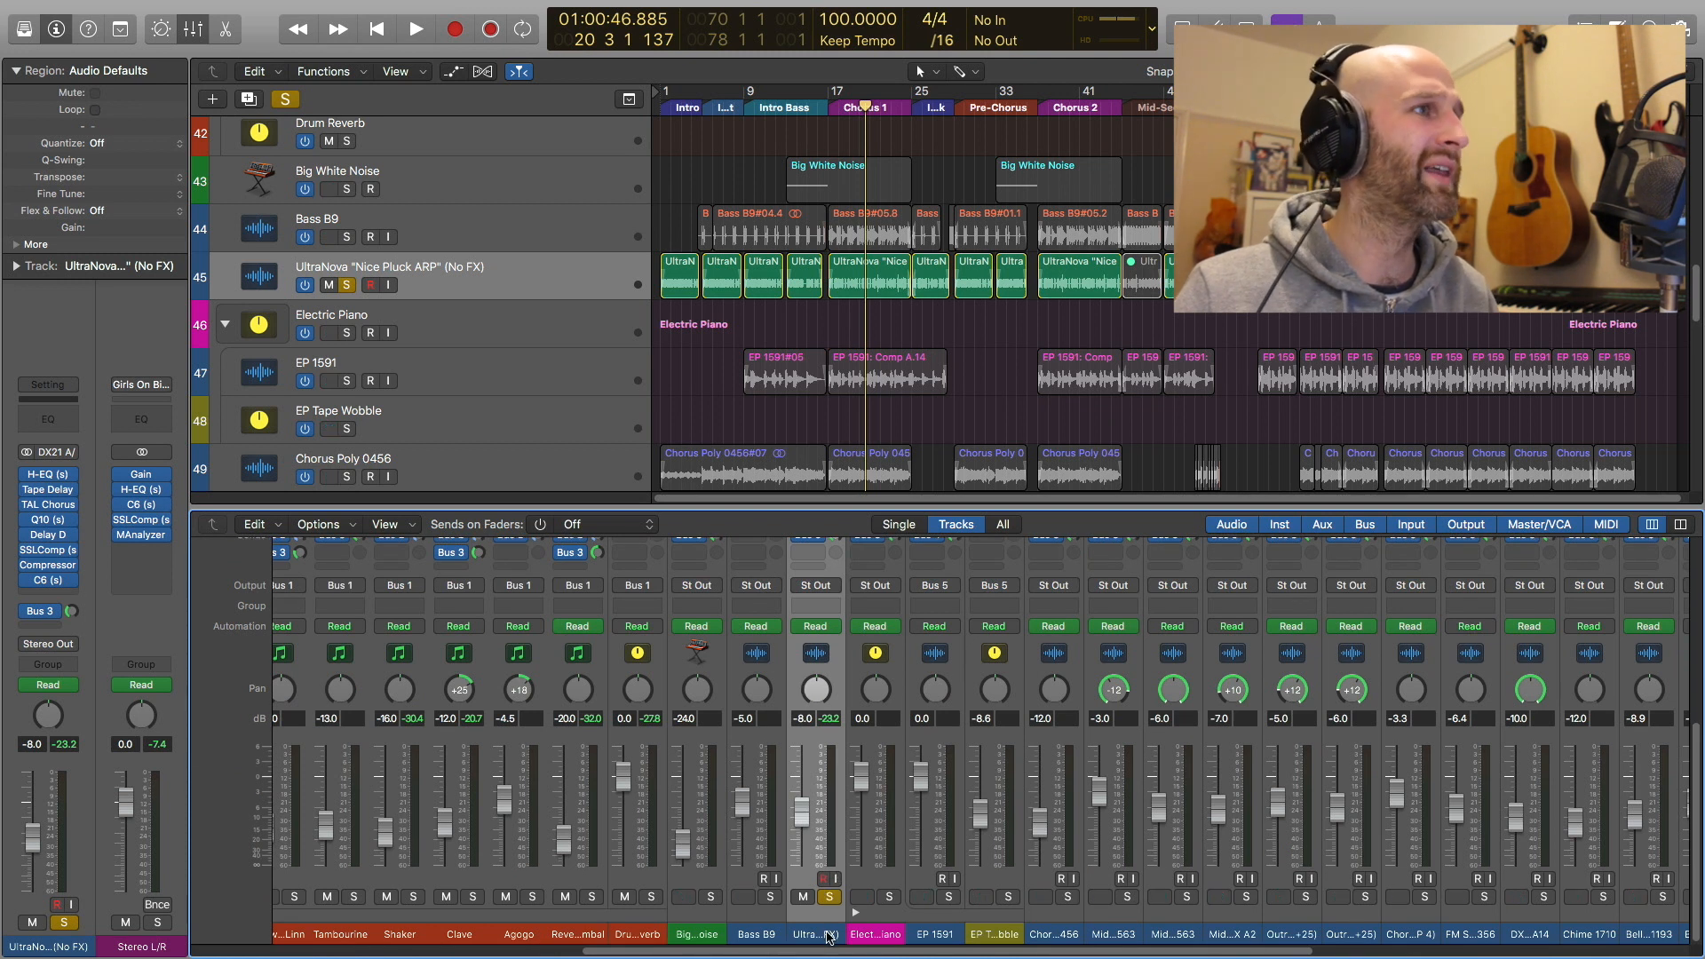
scroll(841, 826, up, 5)
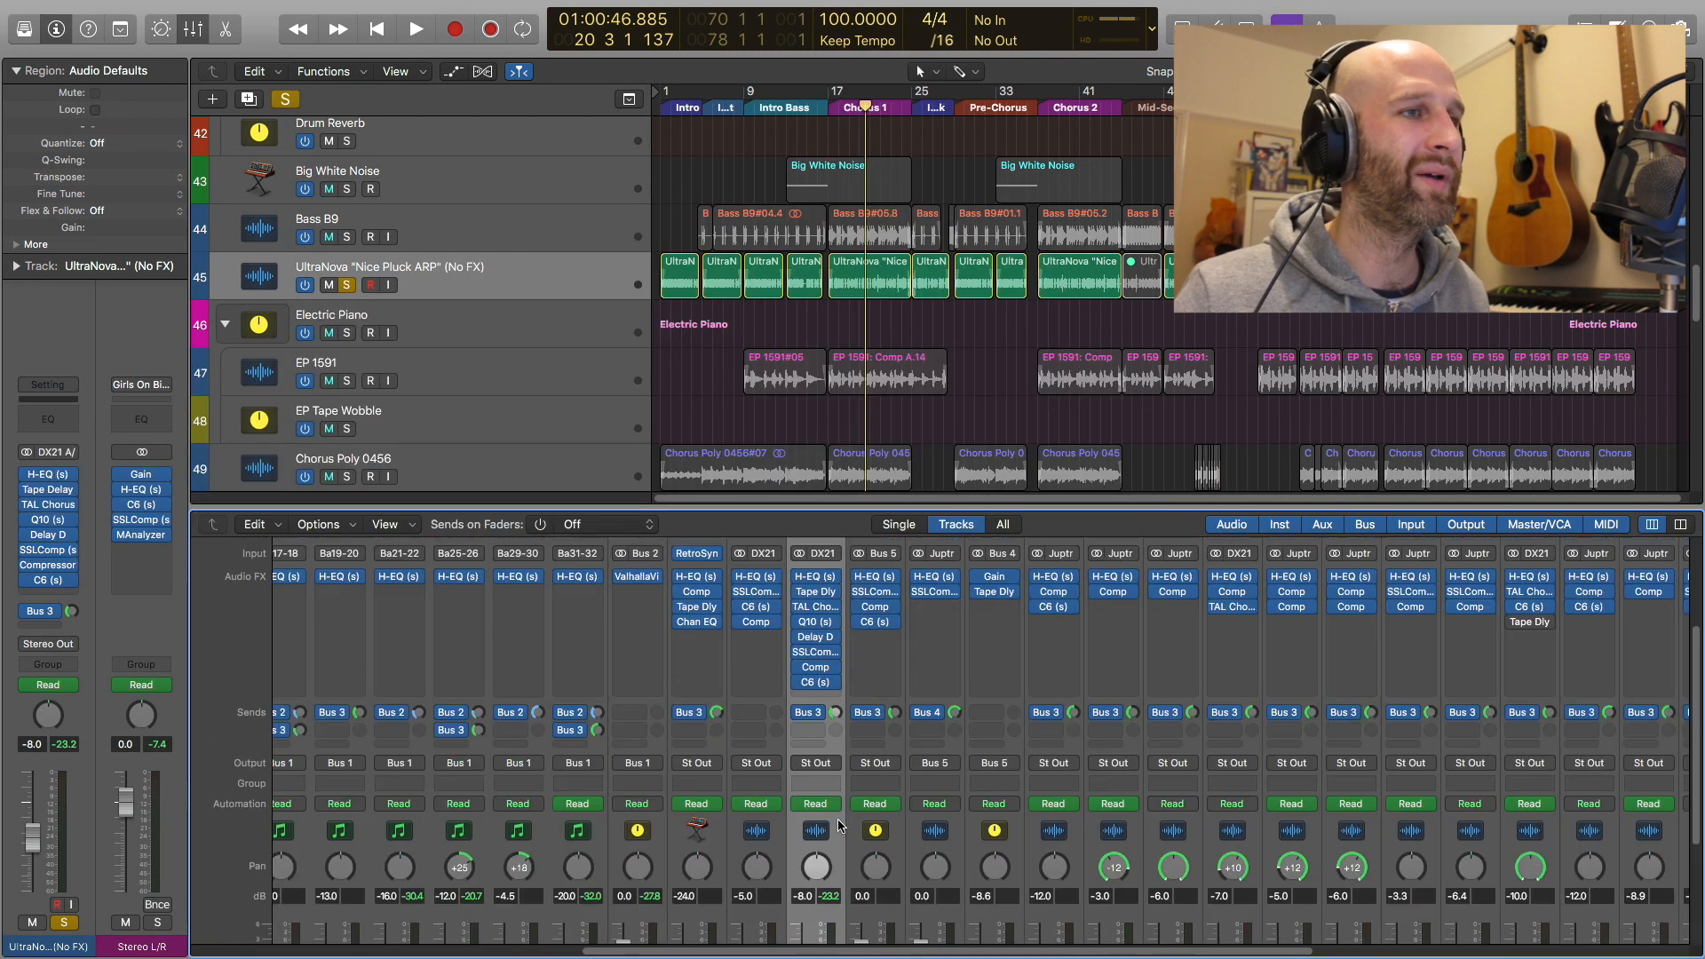
scroll(839, 826, up, 1)
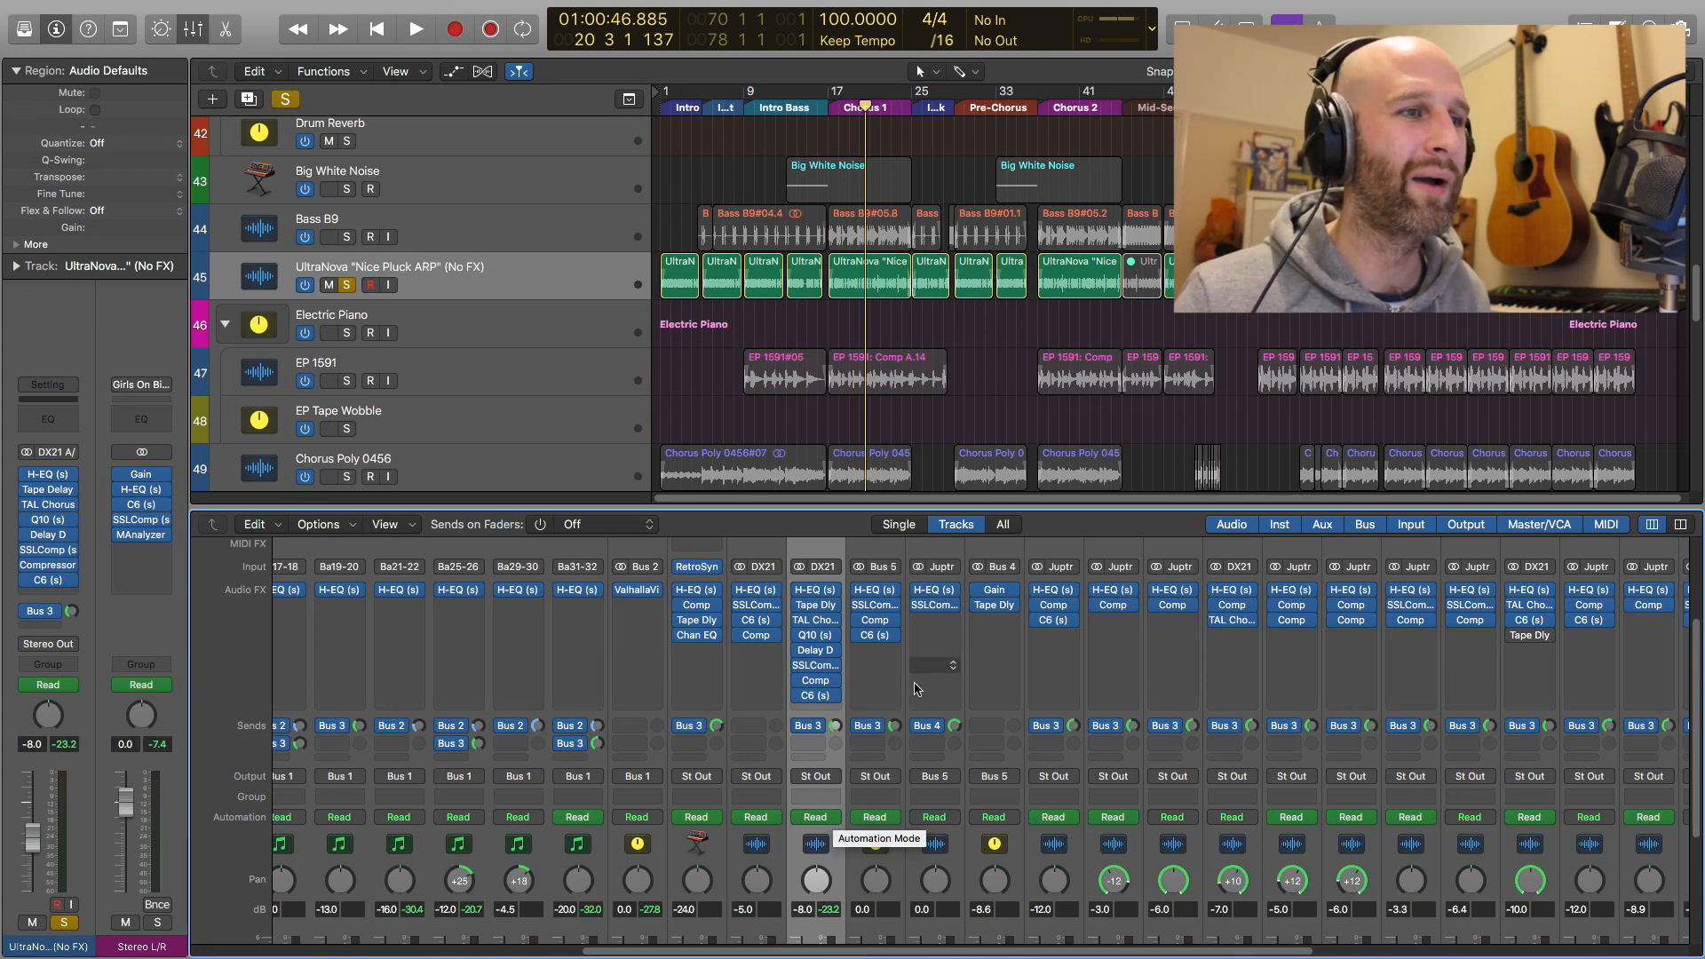
click(859, 728)
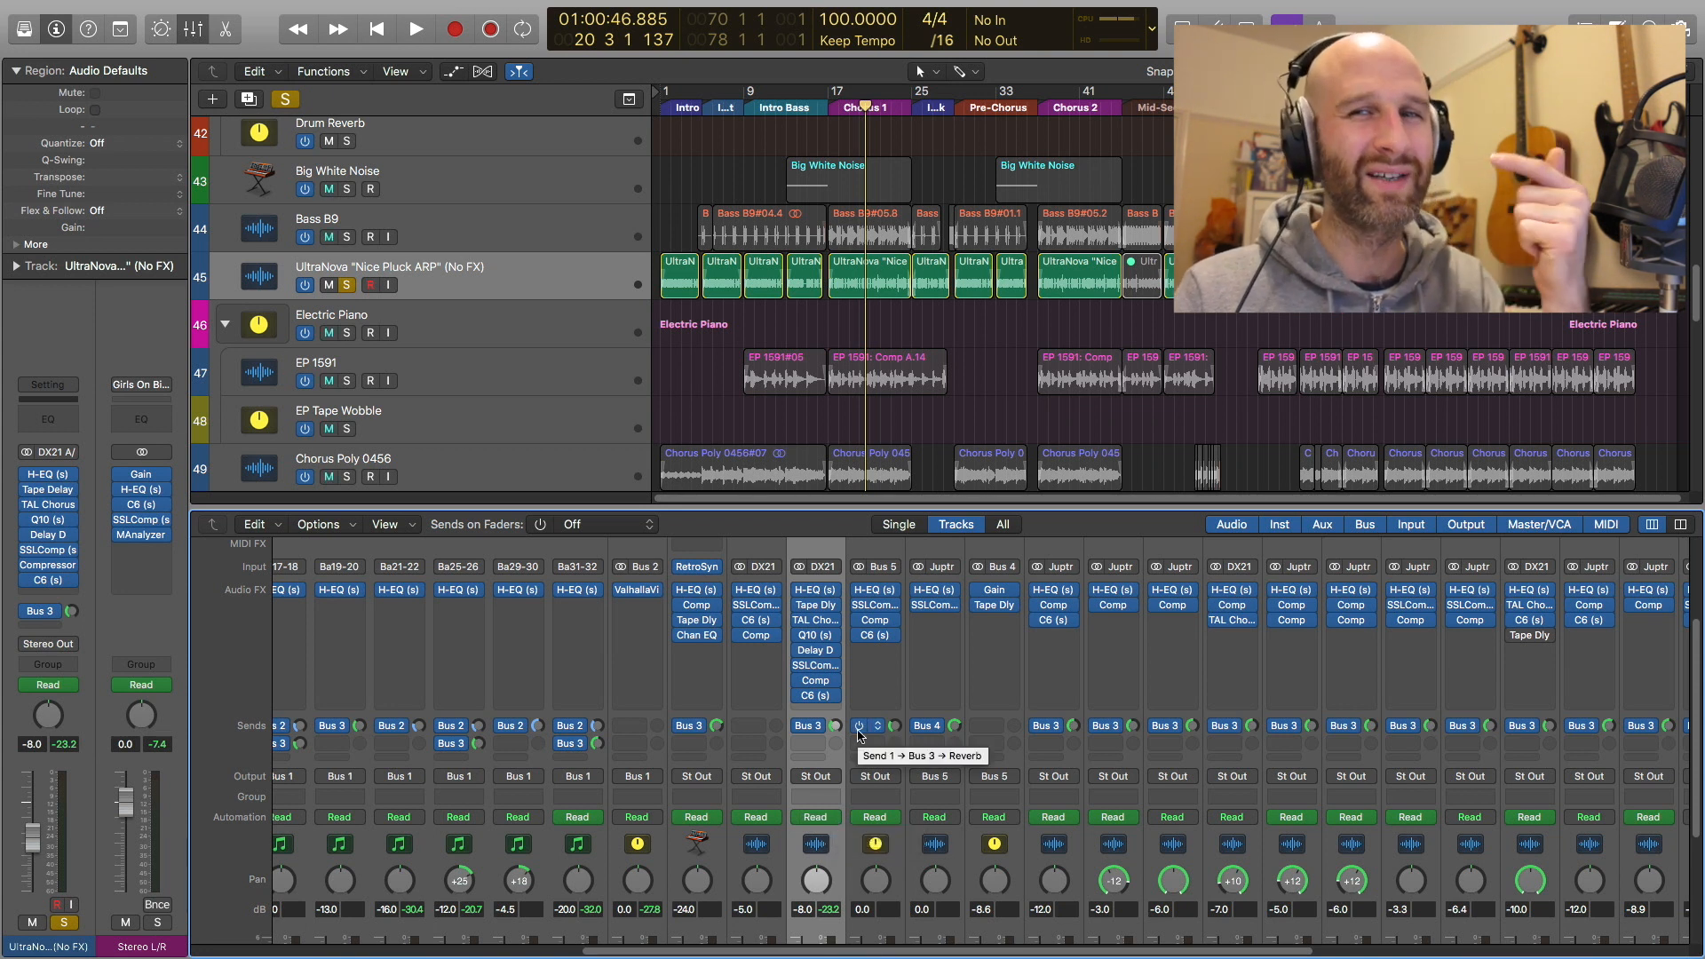
scroll(881, 684, down, 5)
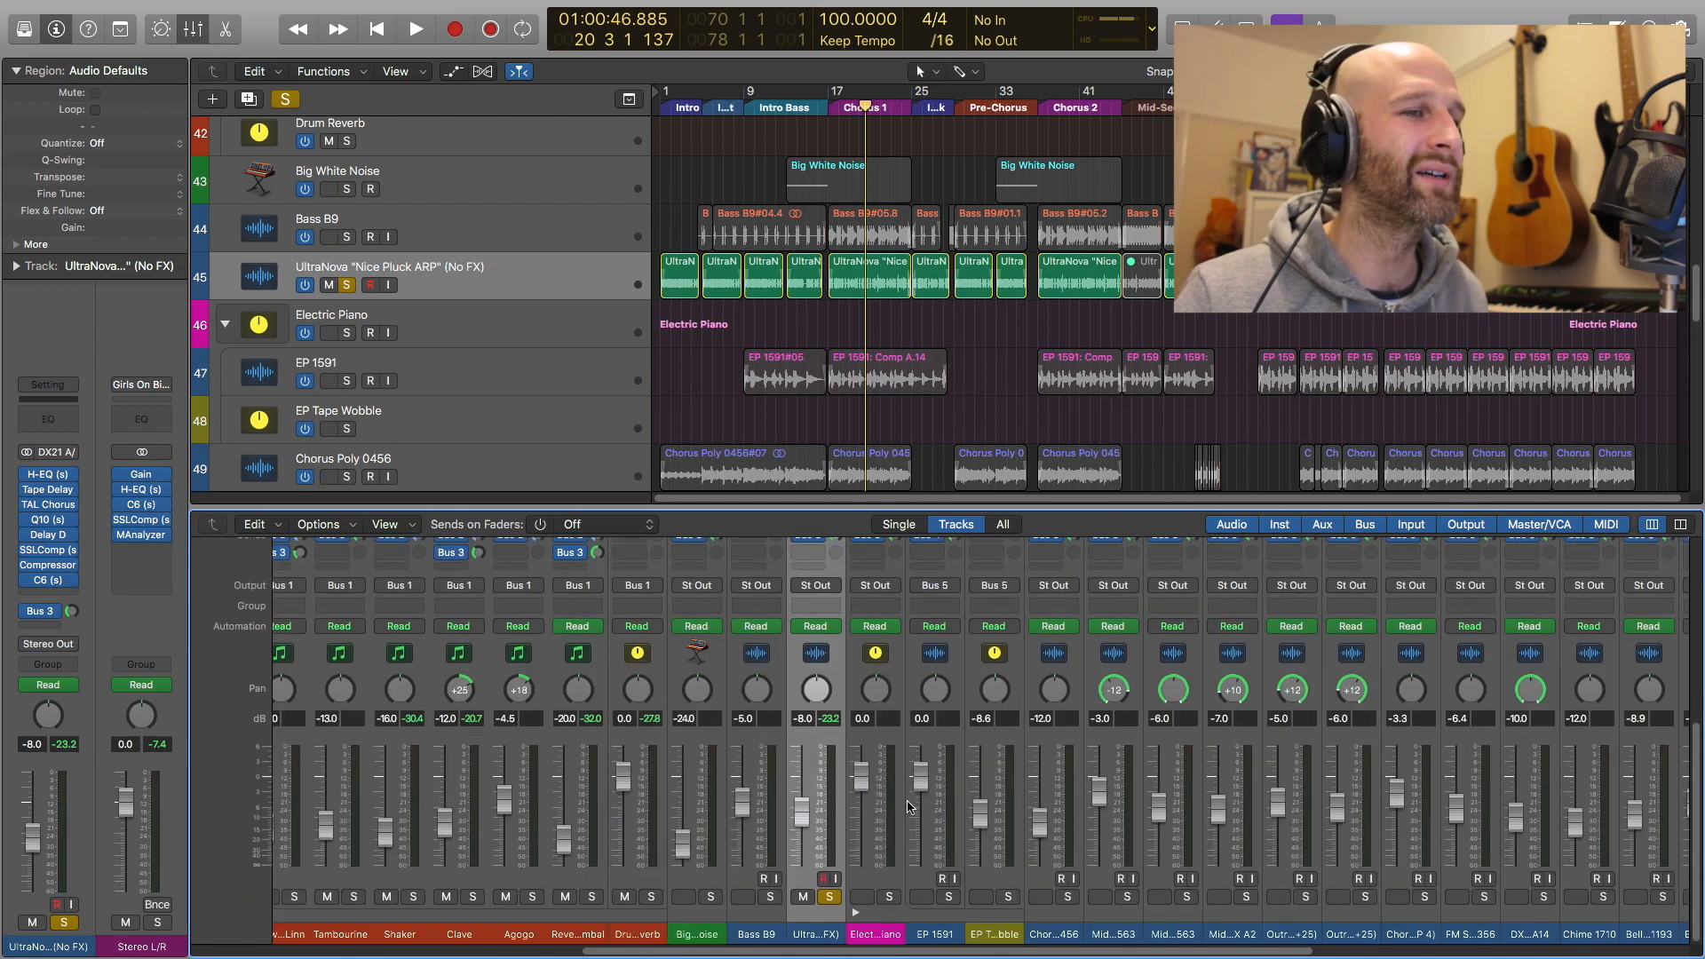
click(891, 897)
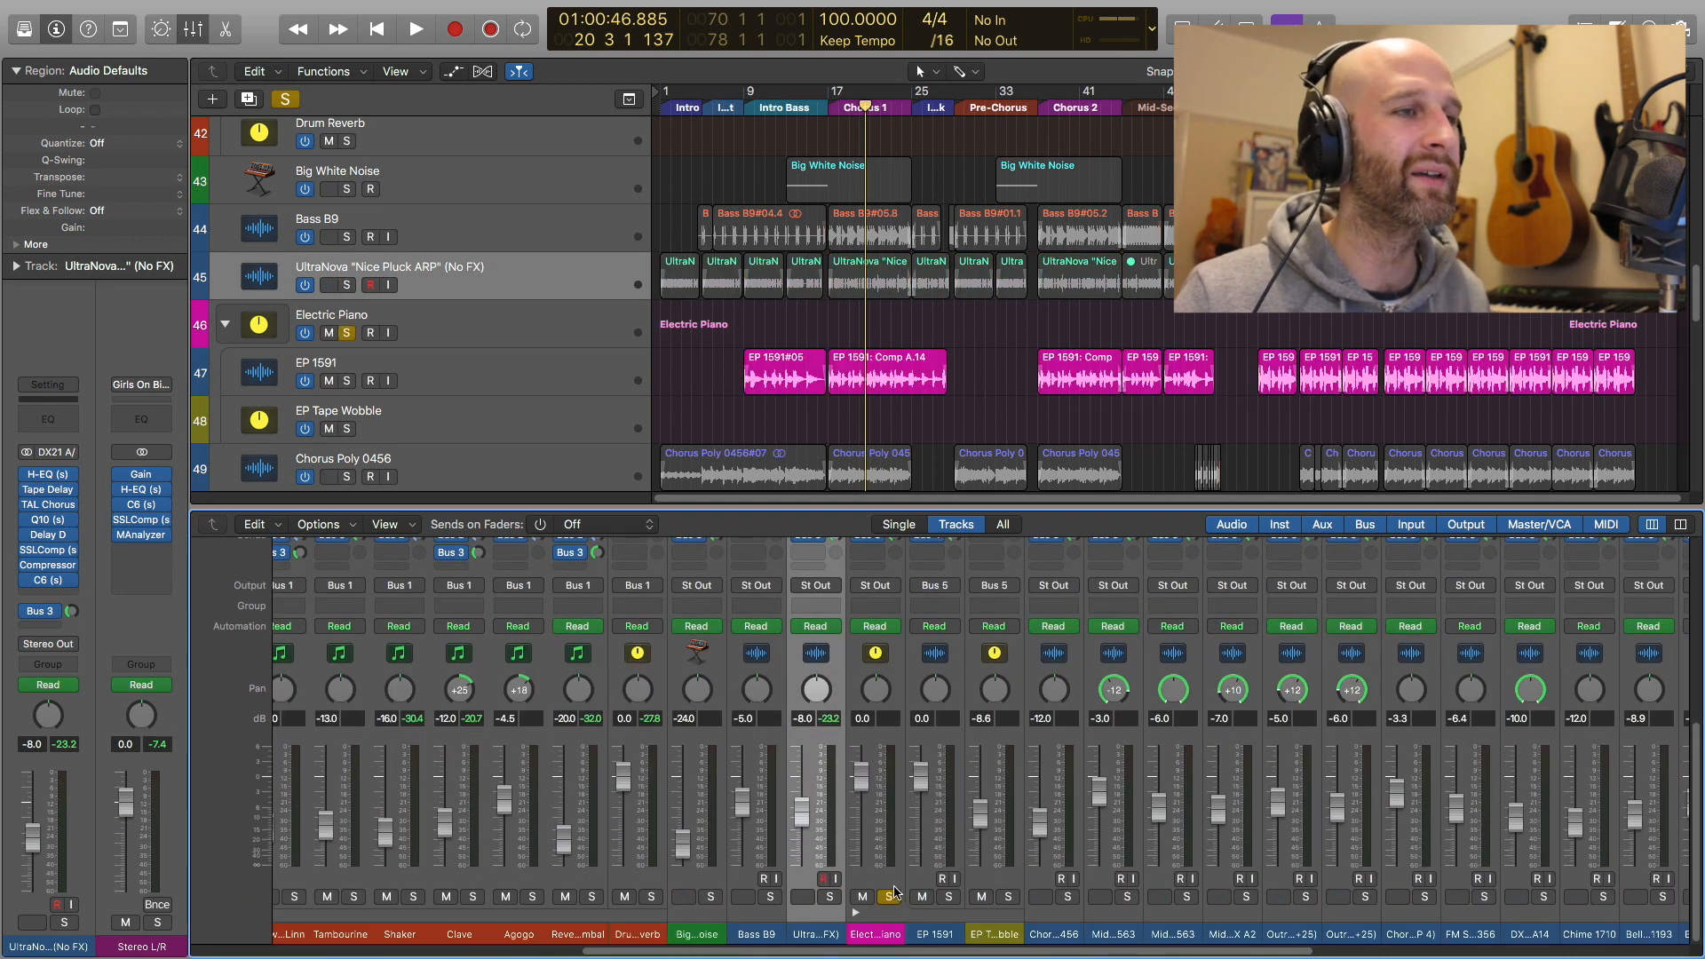
scroll(893, 871, up, 5)
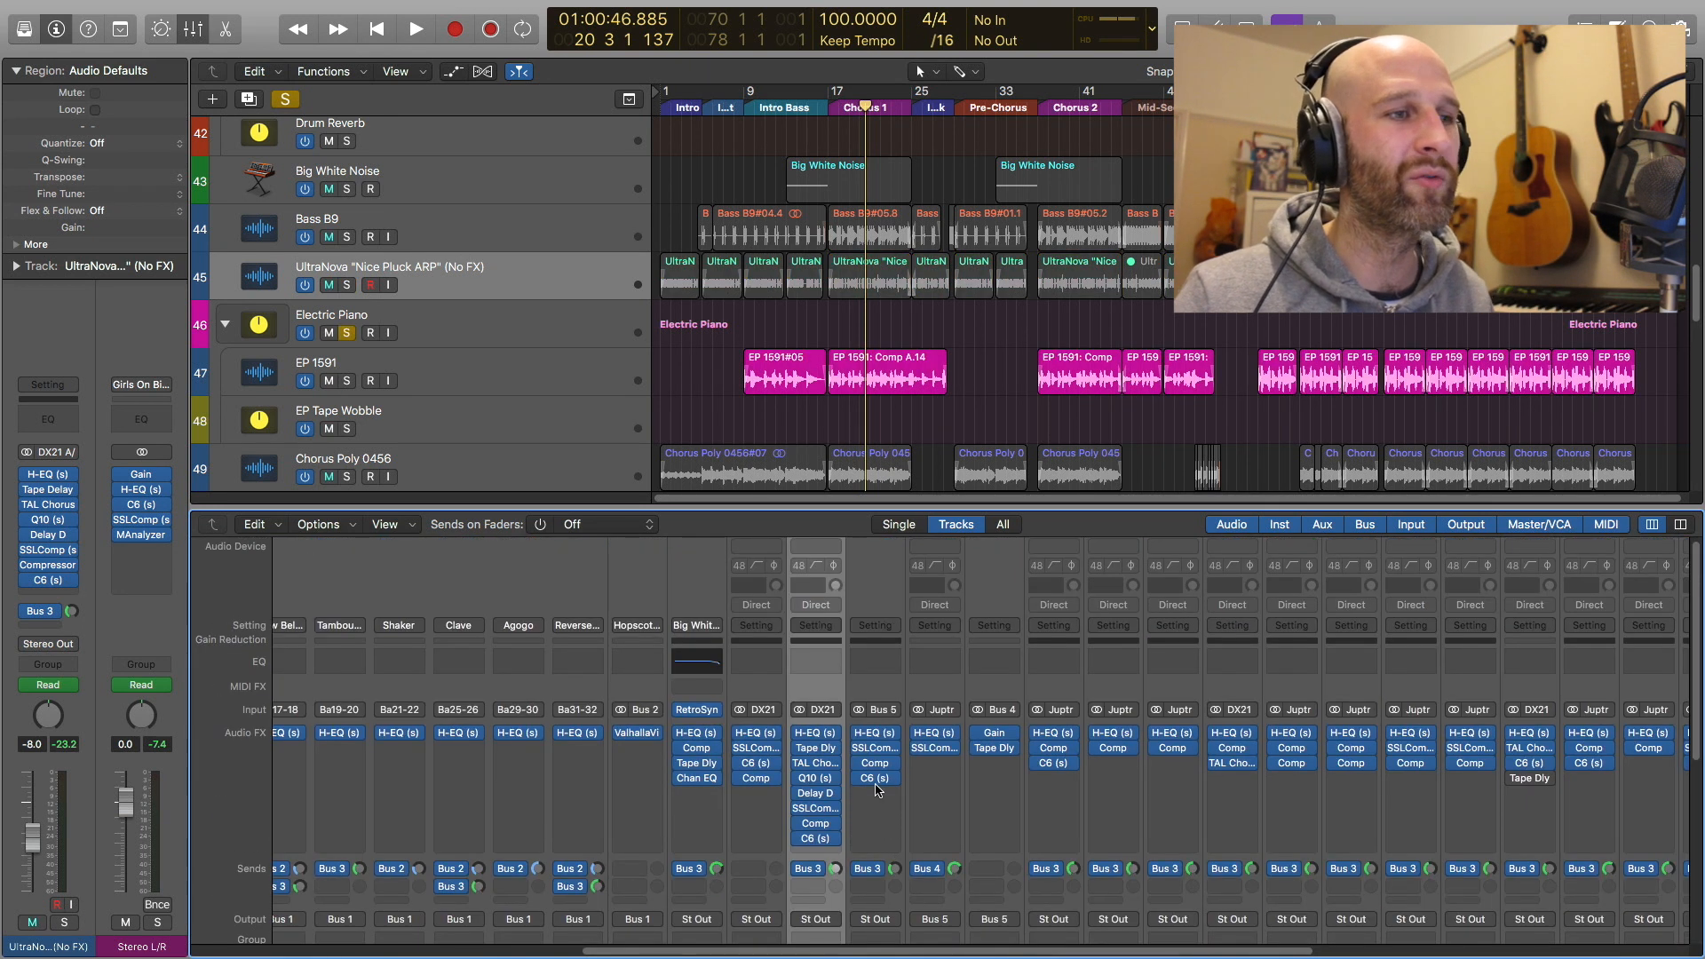
scroll(880, 800, down, 5)
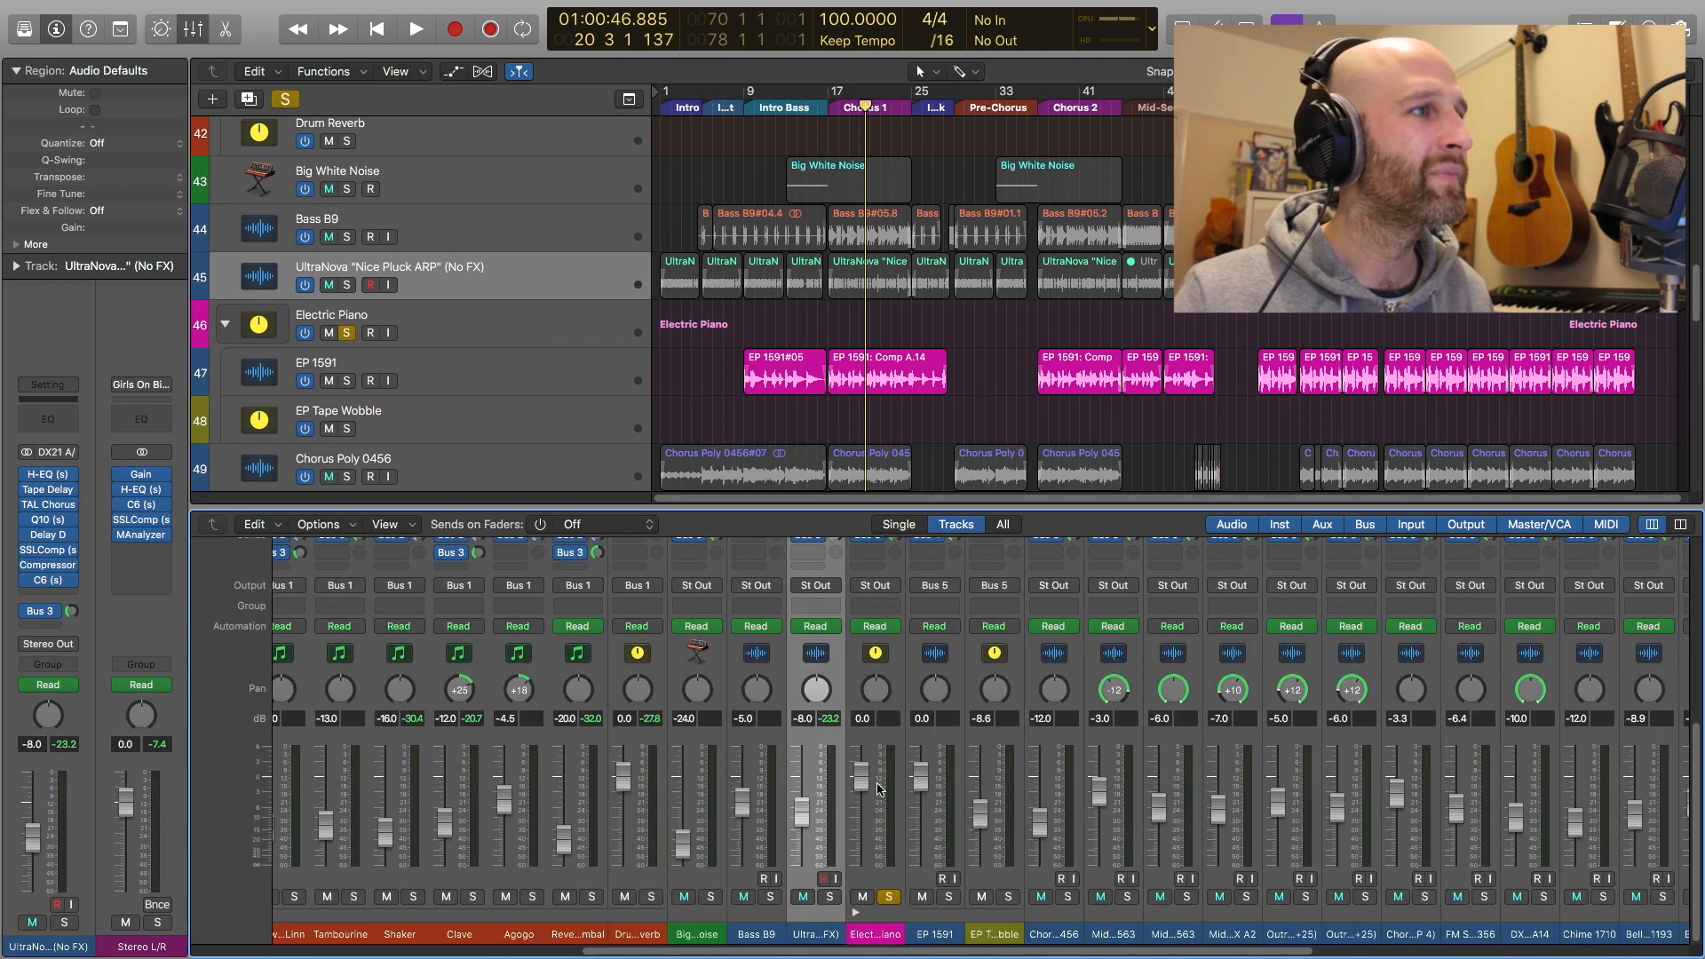
click(882, 917)
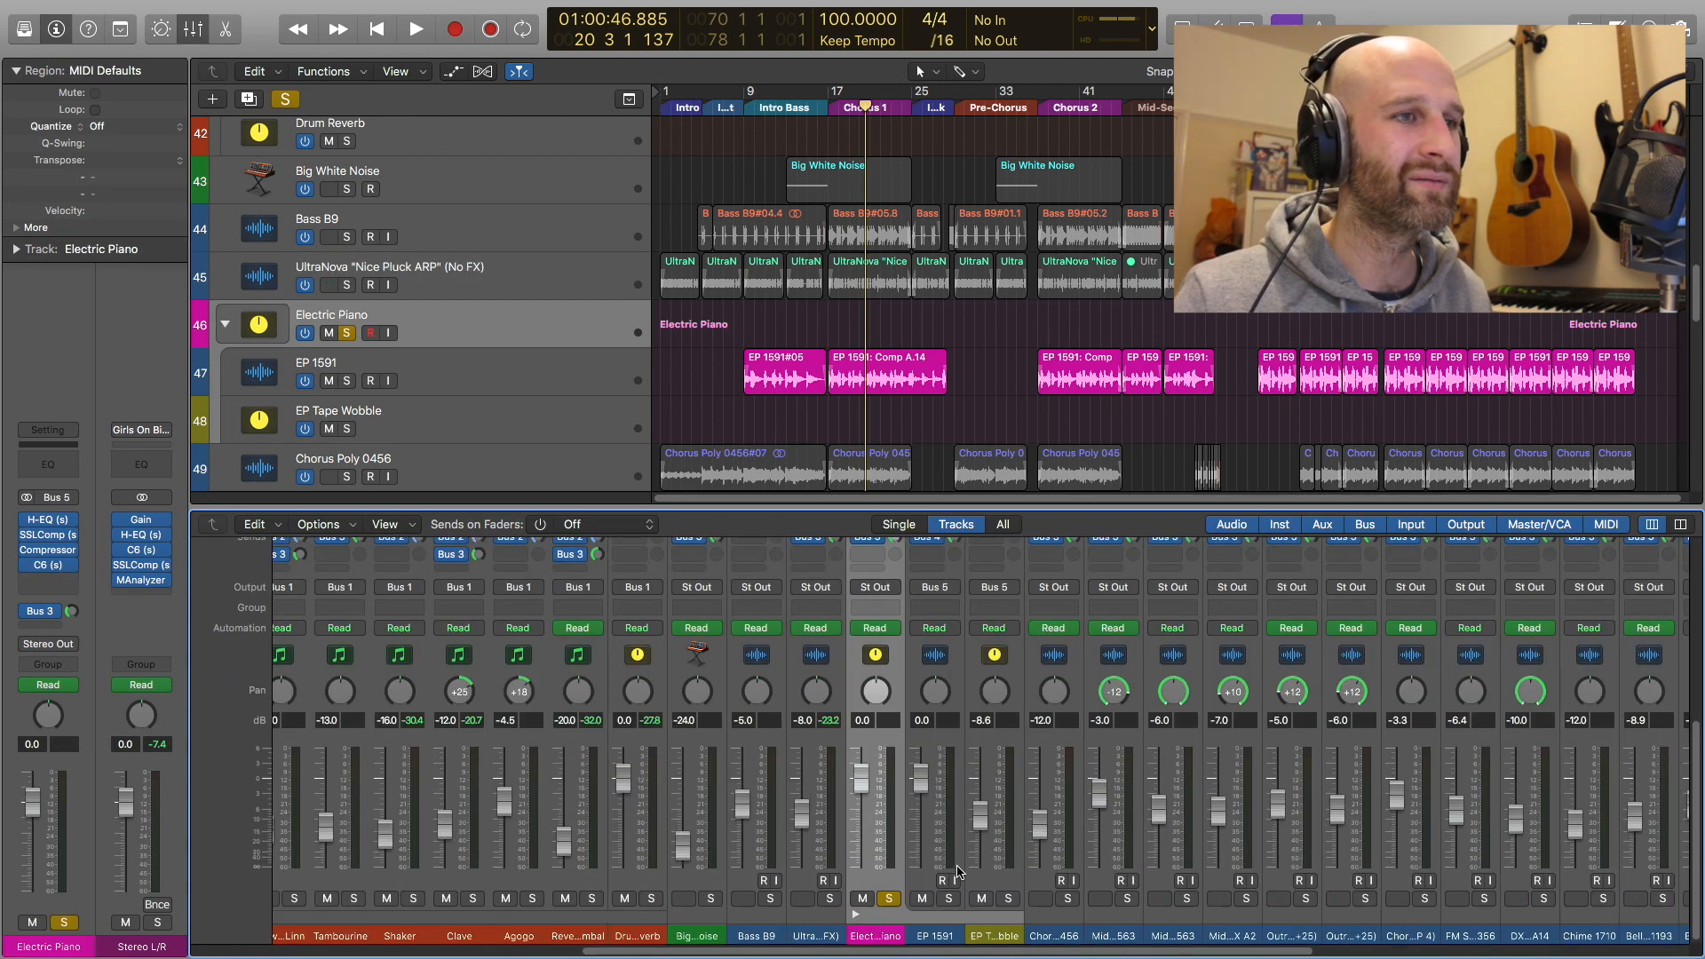
Open the Tape Delay on the EP Tape Wobble channel to view its Tape warp settings
scroll(957, 872, up, 5)
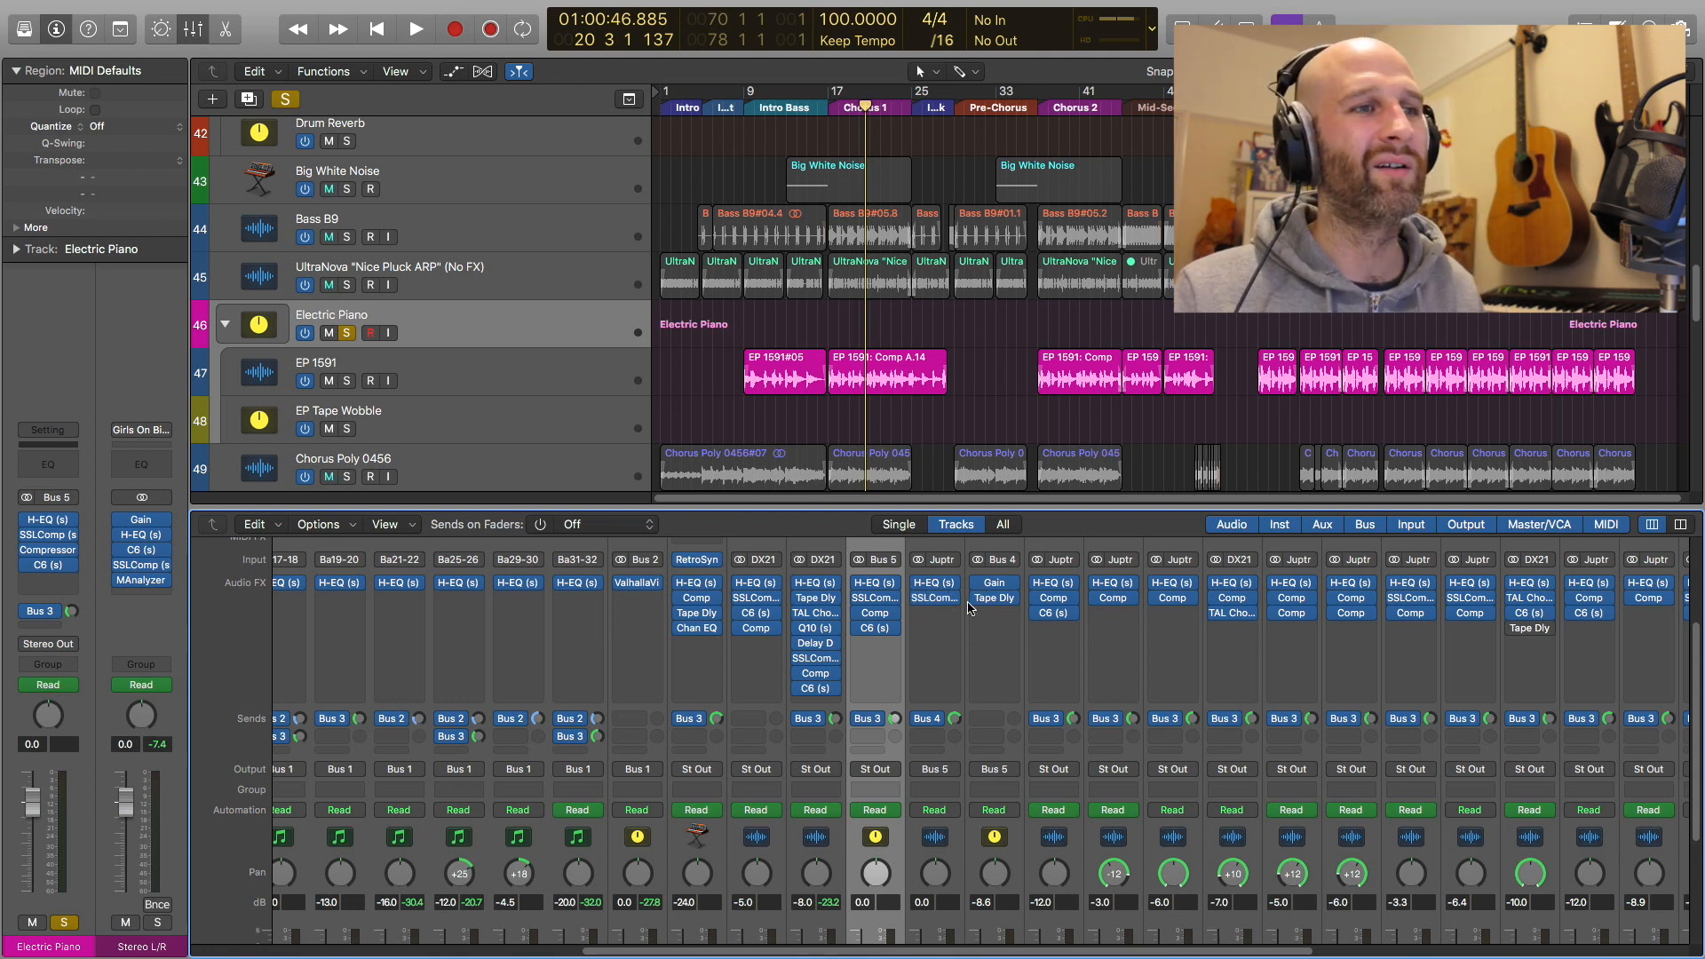
click(996, 602)
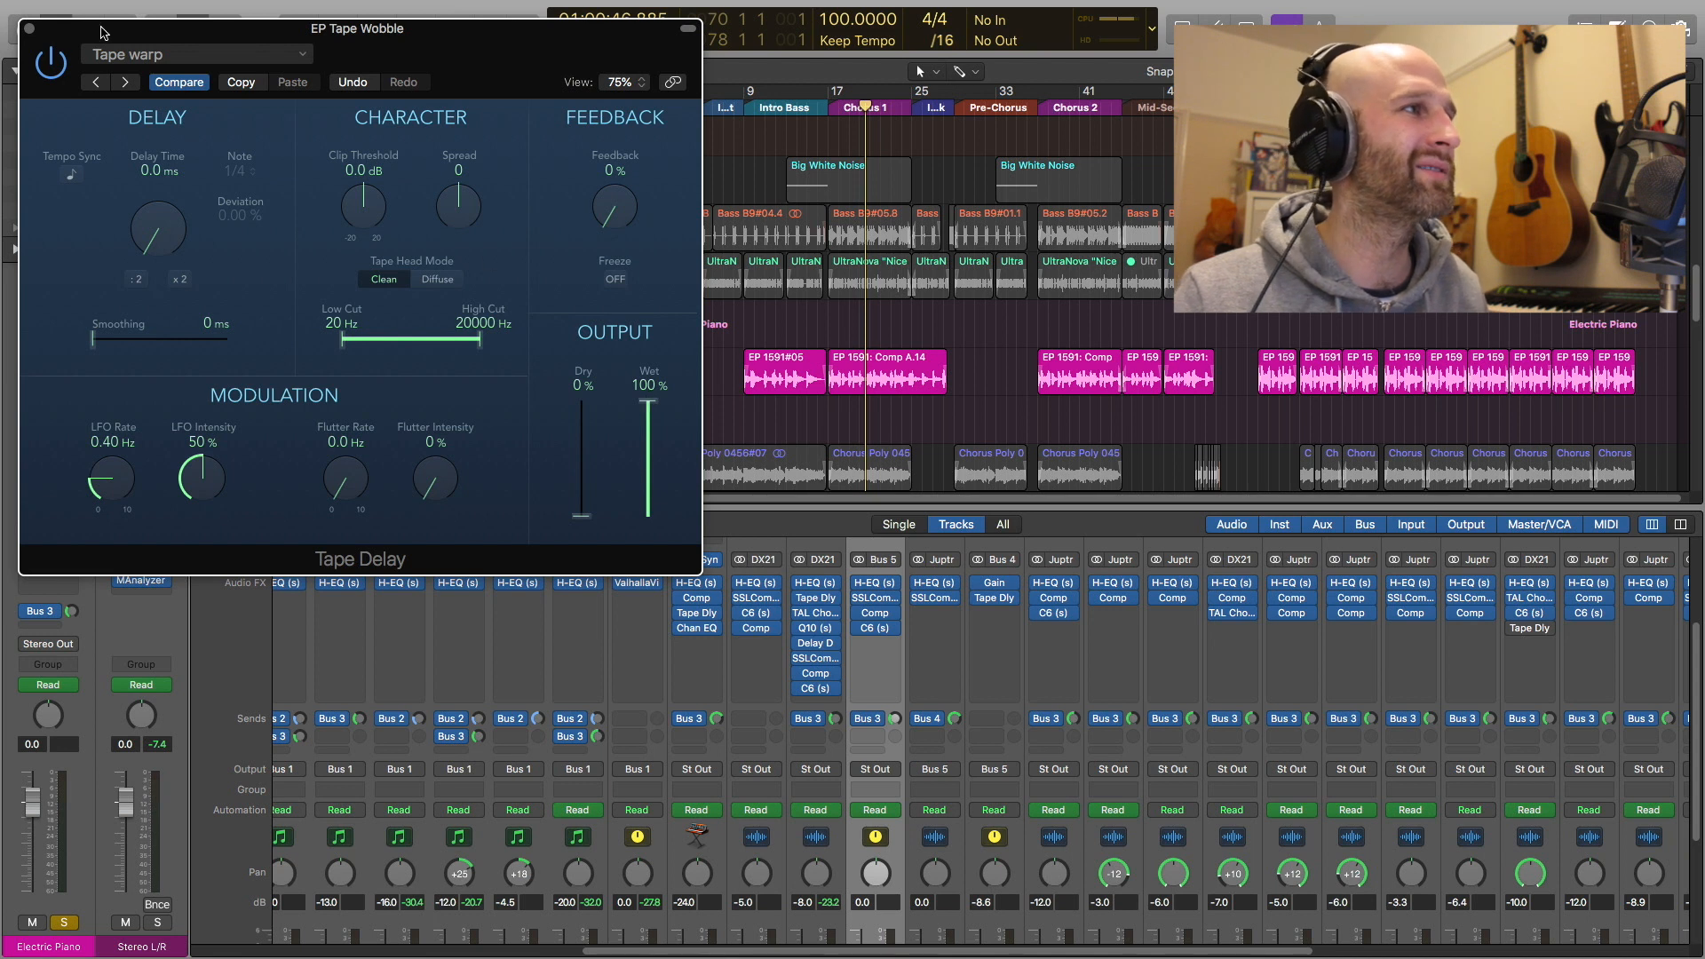
Play the Electric Piano stack and view its H-EQ, SSLComp and Compressor settings in place of the Tape Delay
click(29, 31)
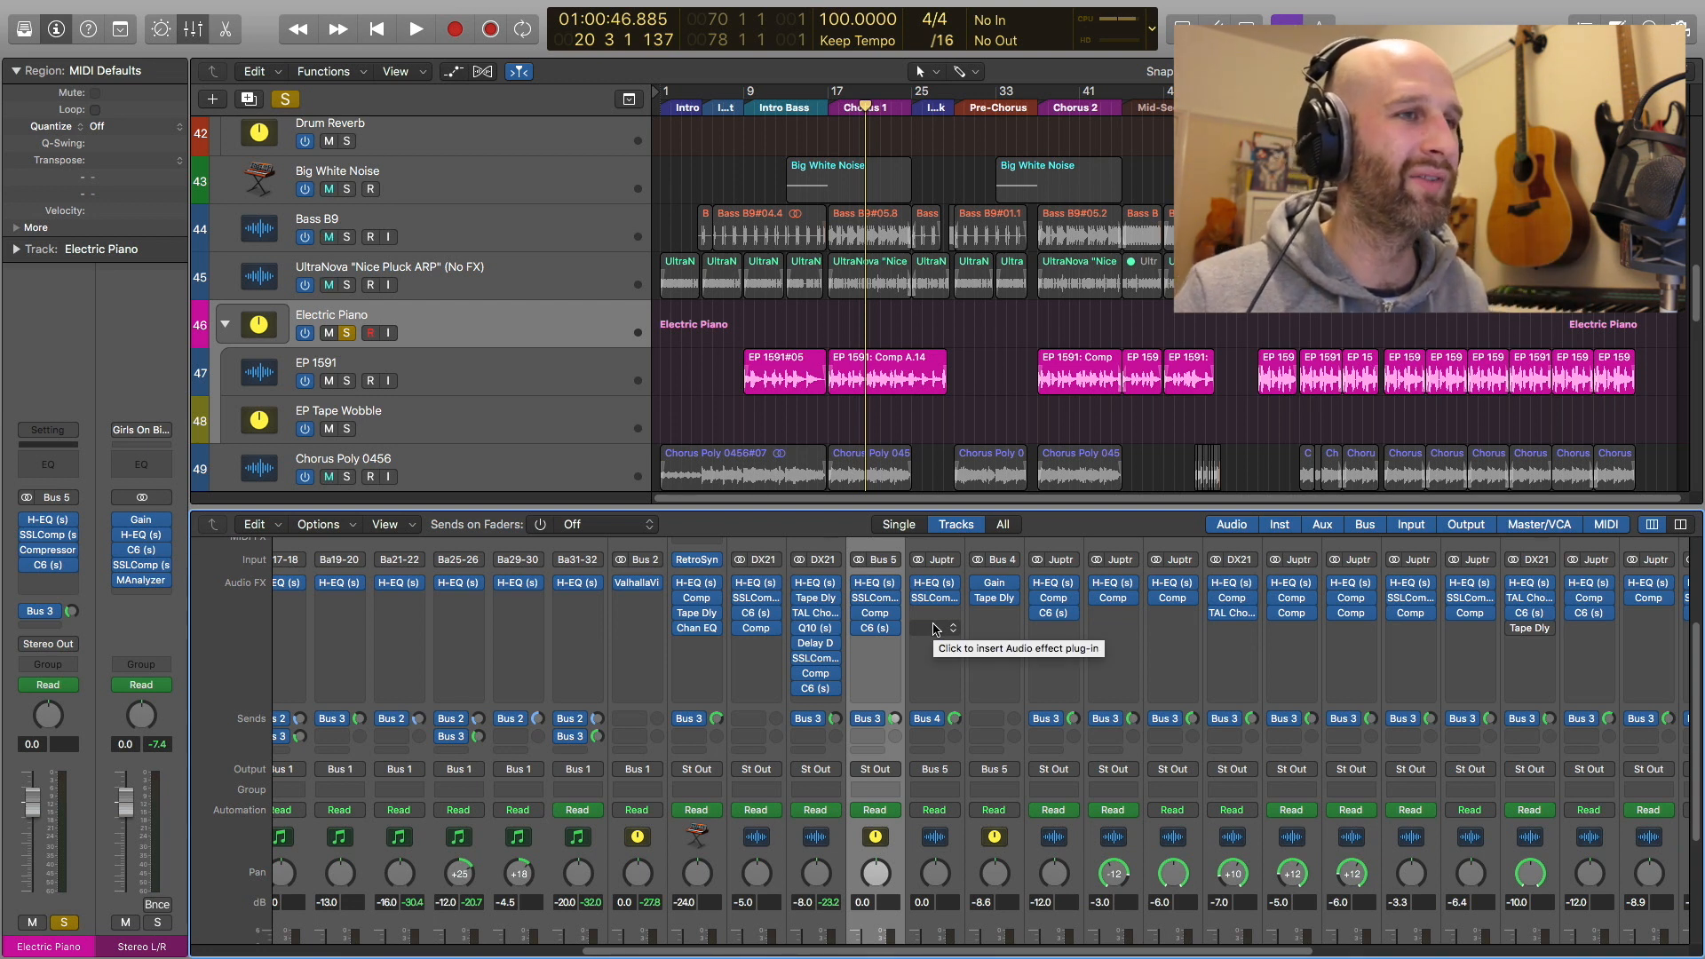
scroll(914, 800, down, 5)
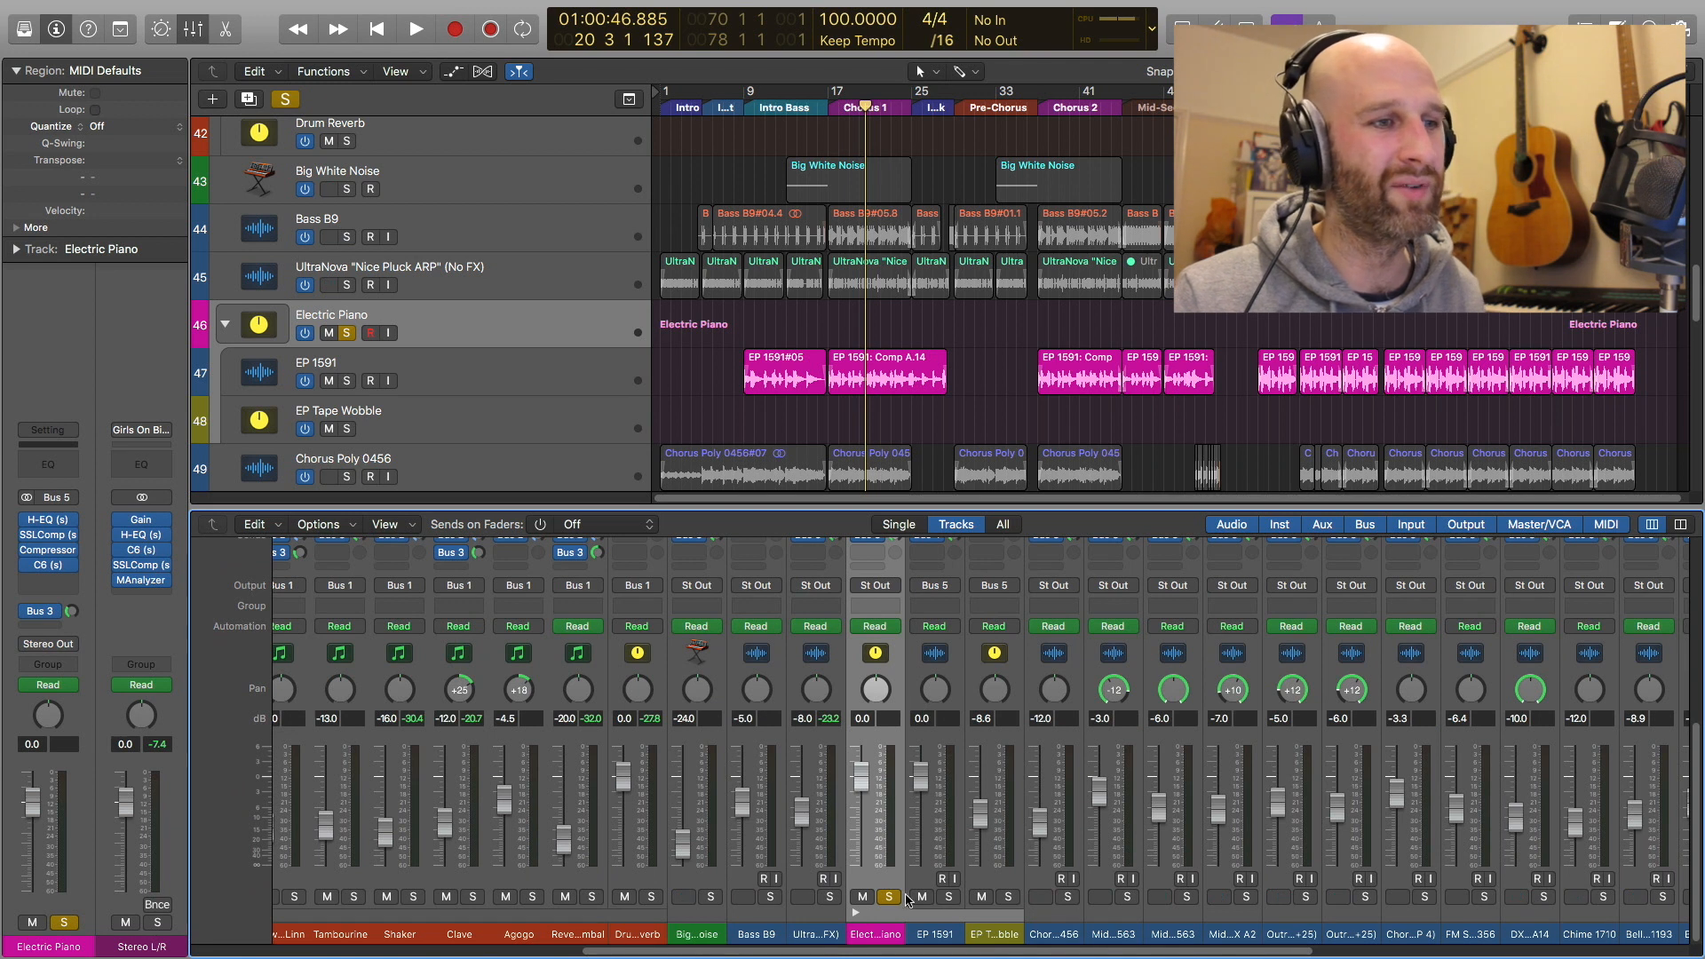
scroll(888, 897, up, 5)
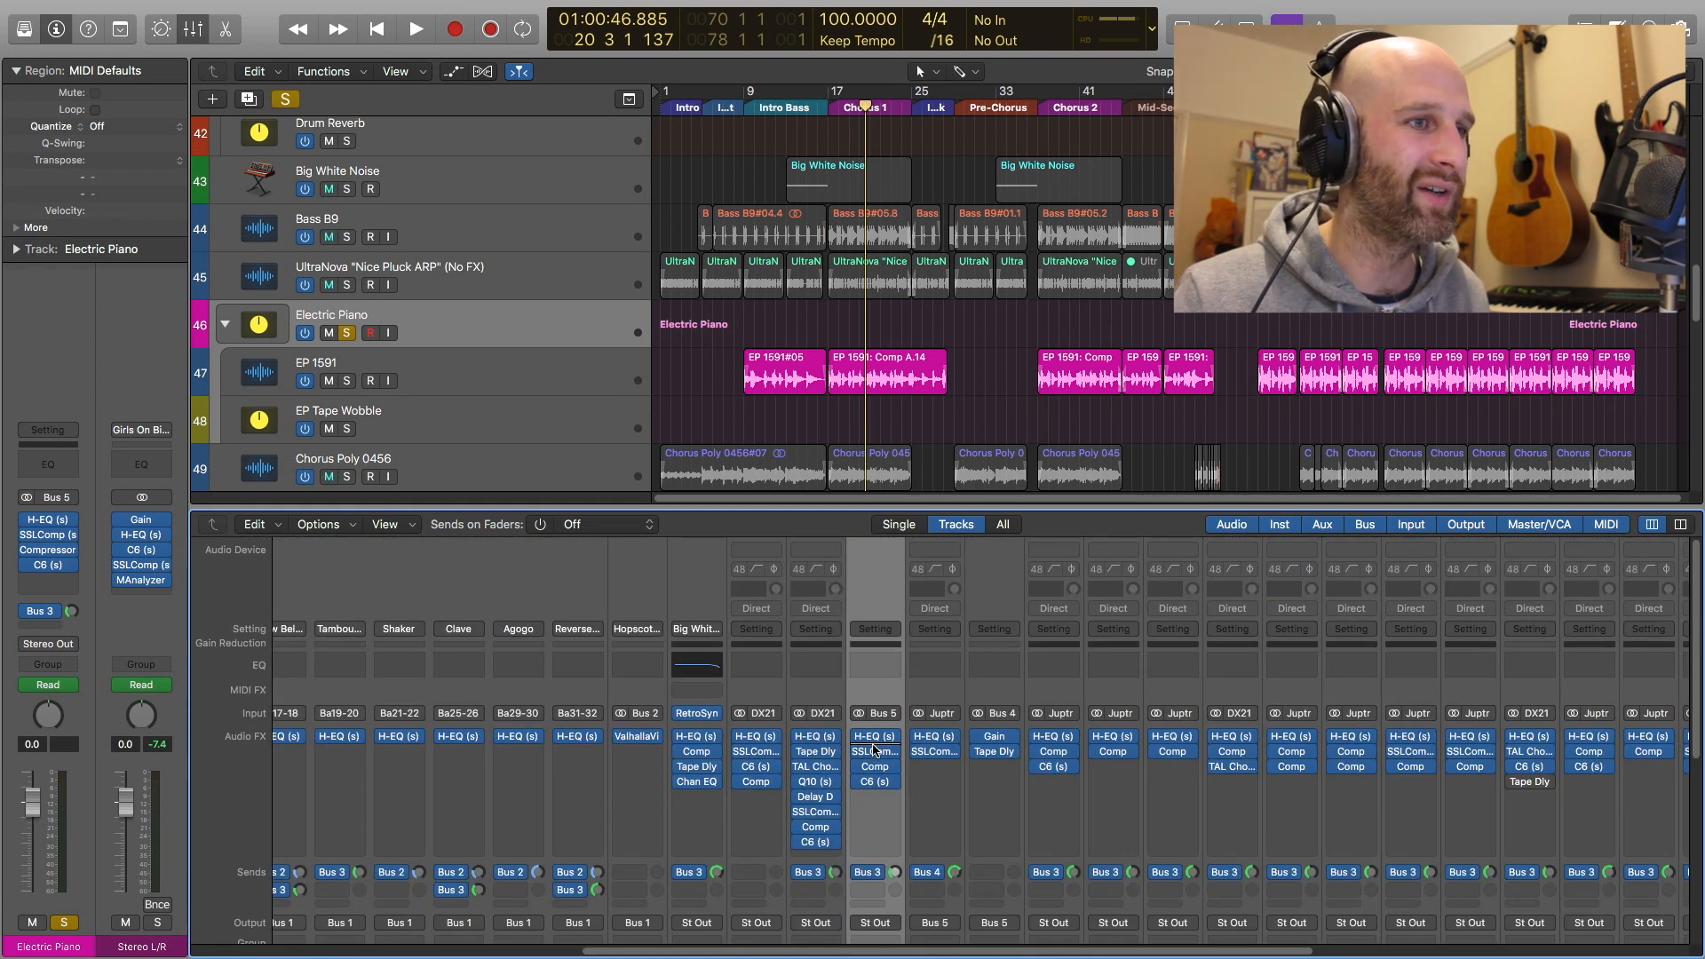
click(877, 742)
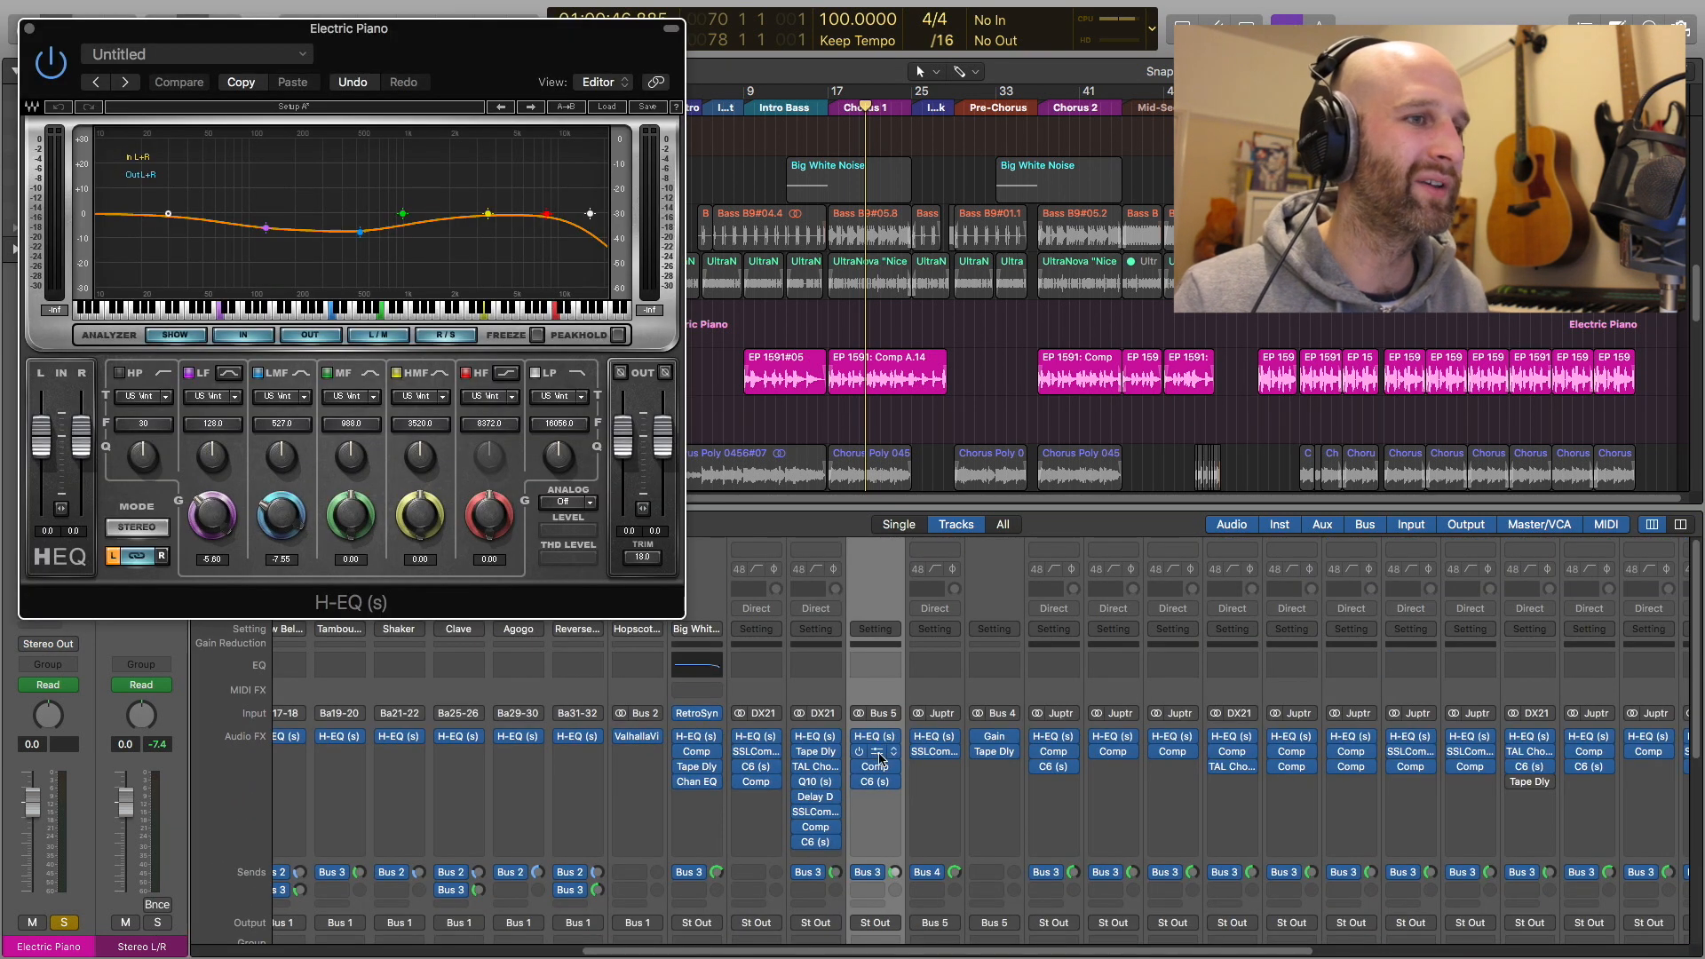
click(879, 754)
key(space)
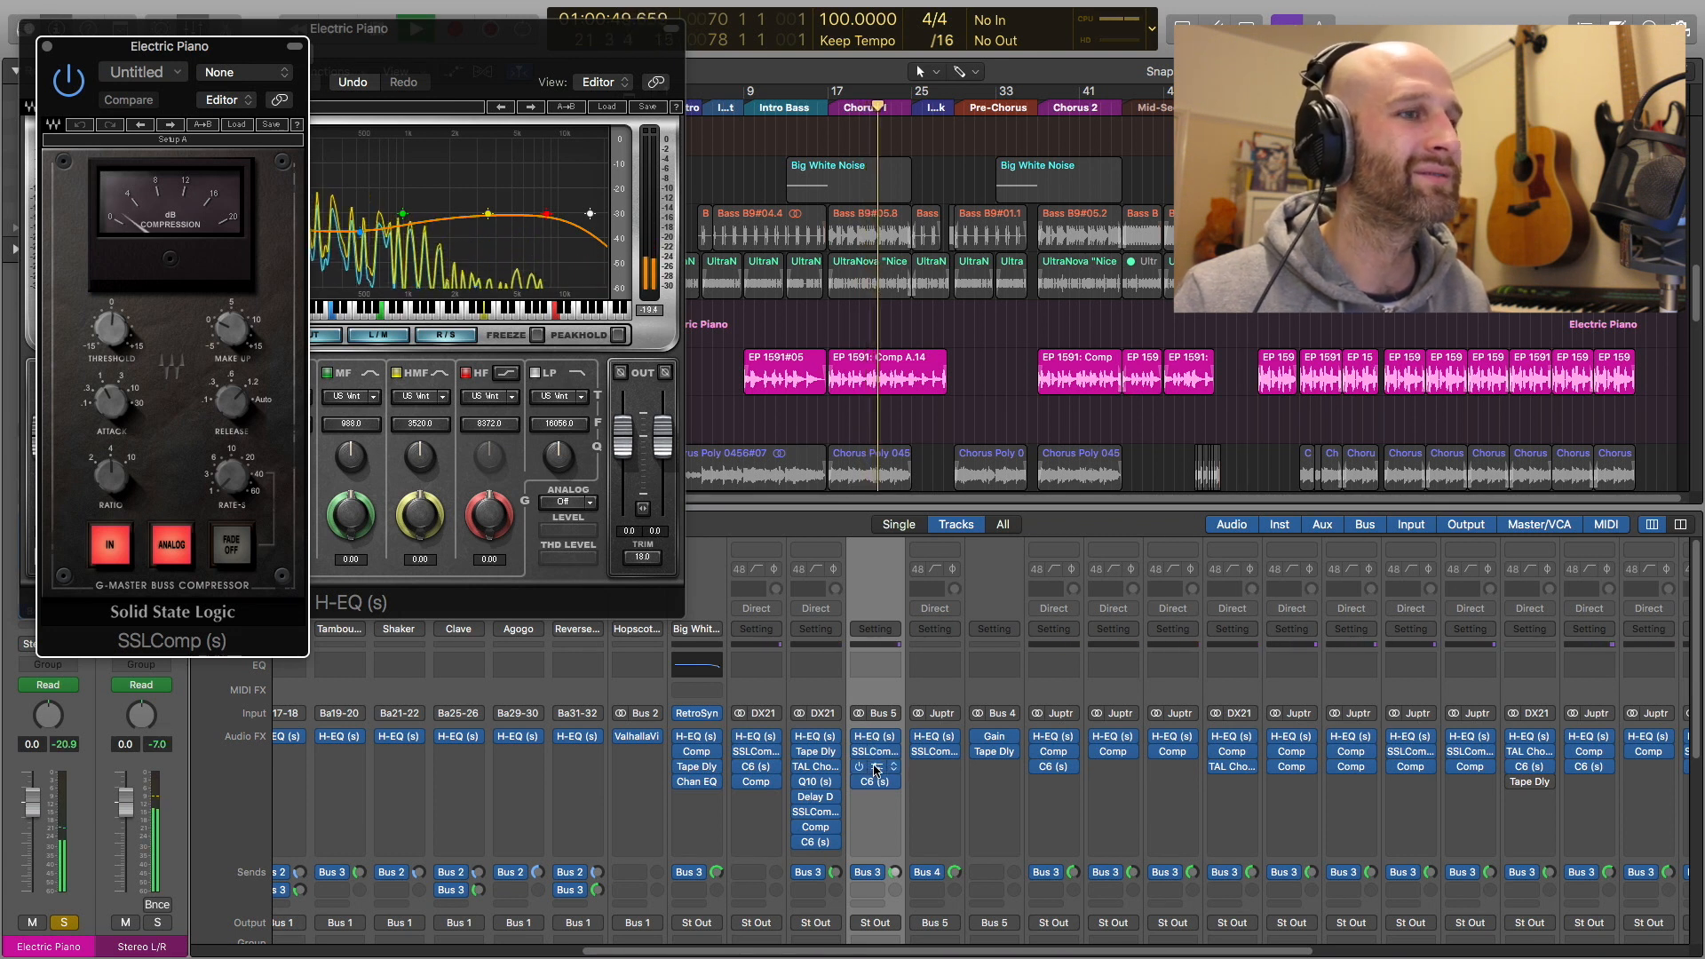
click(875, 770)
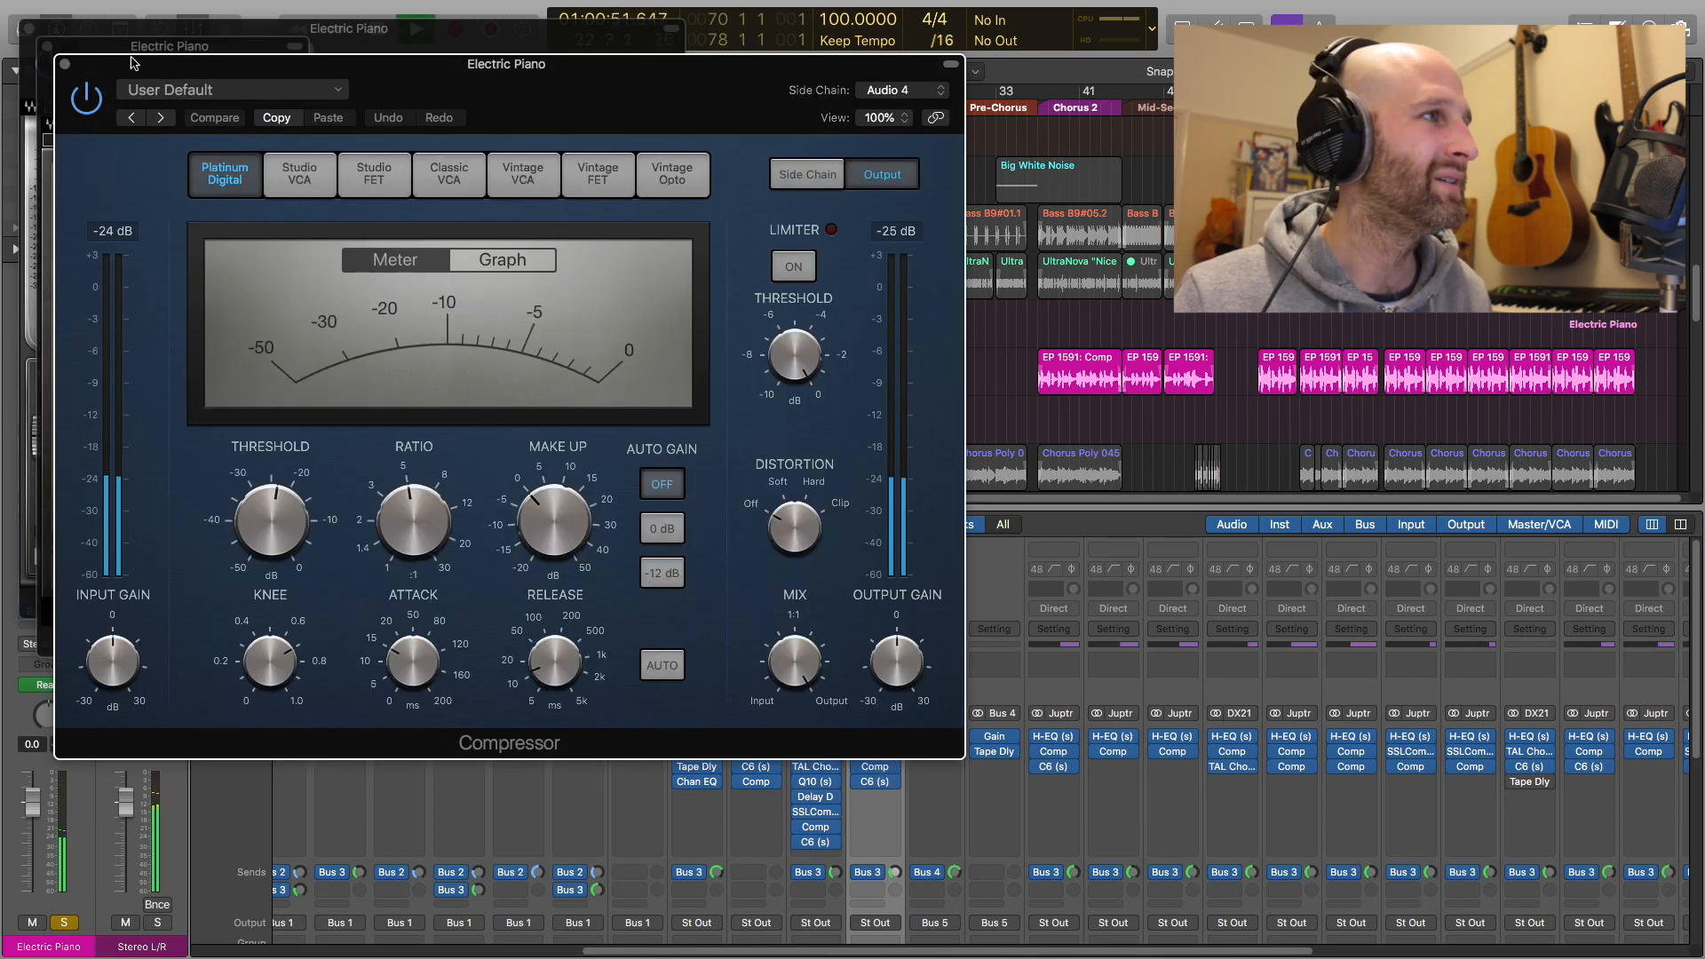
click(65, 64)
click(48, 46)
click(27, 28)
Check the Electric Piano stack's C6 settings during playback and move the playhead back to bar 17
click(875, 781)
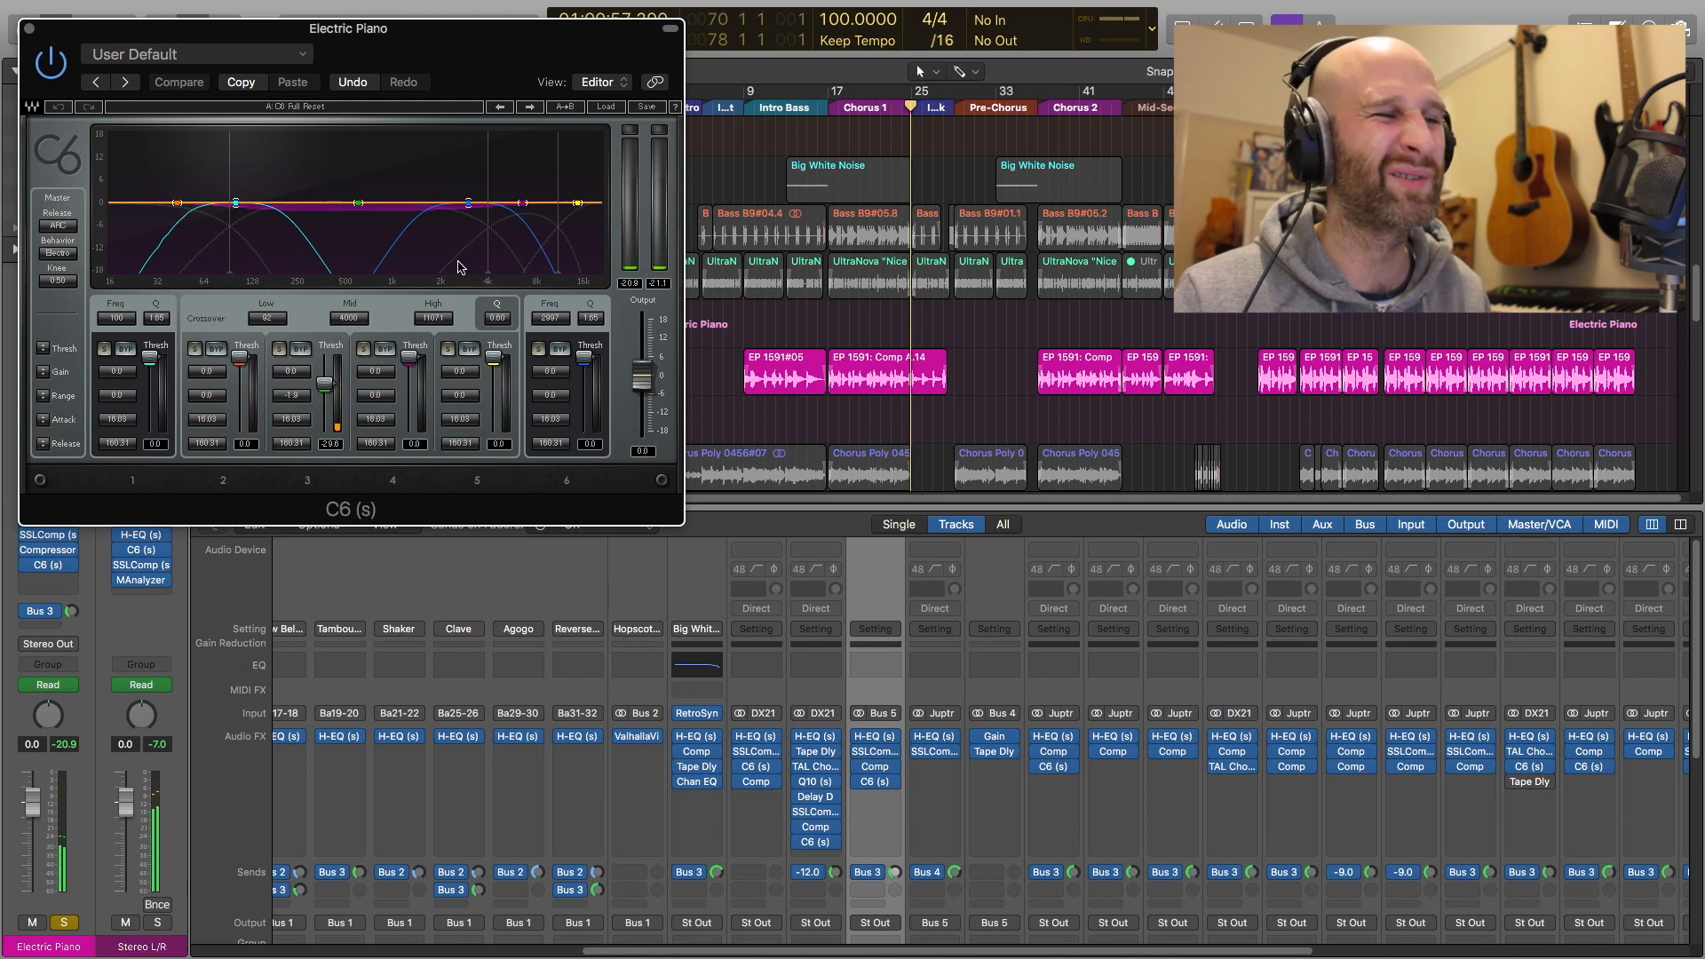
key(comma)
key(comma)
key(comma)
key(comma)
key(comma)
key(comma)
key(comma)
key(comma)
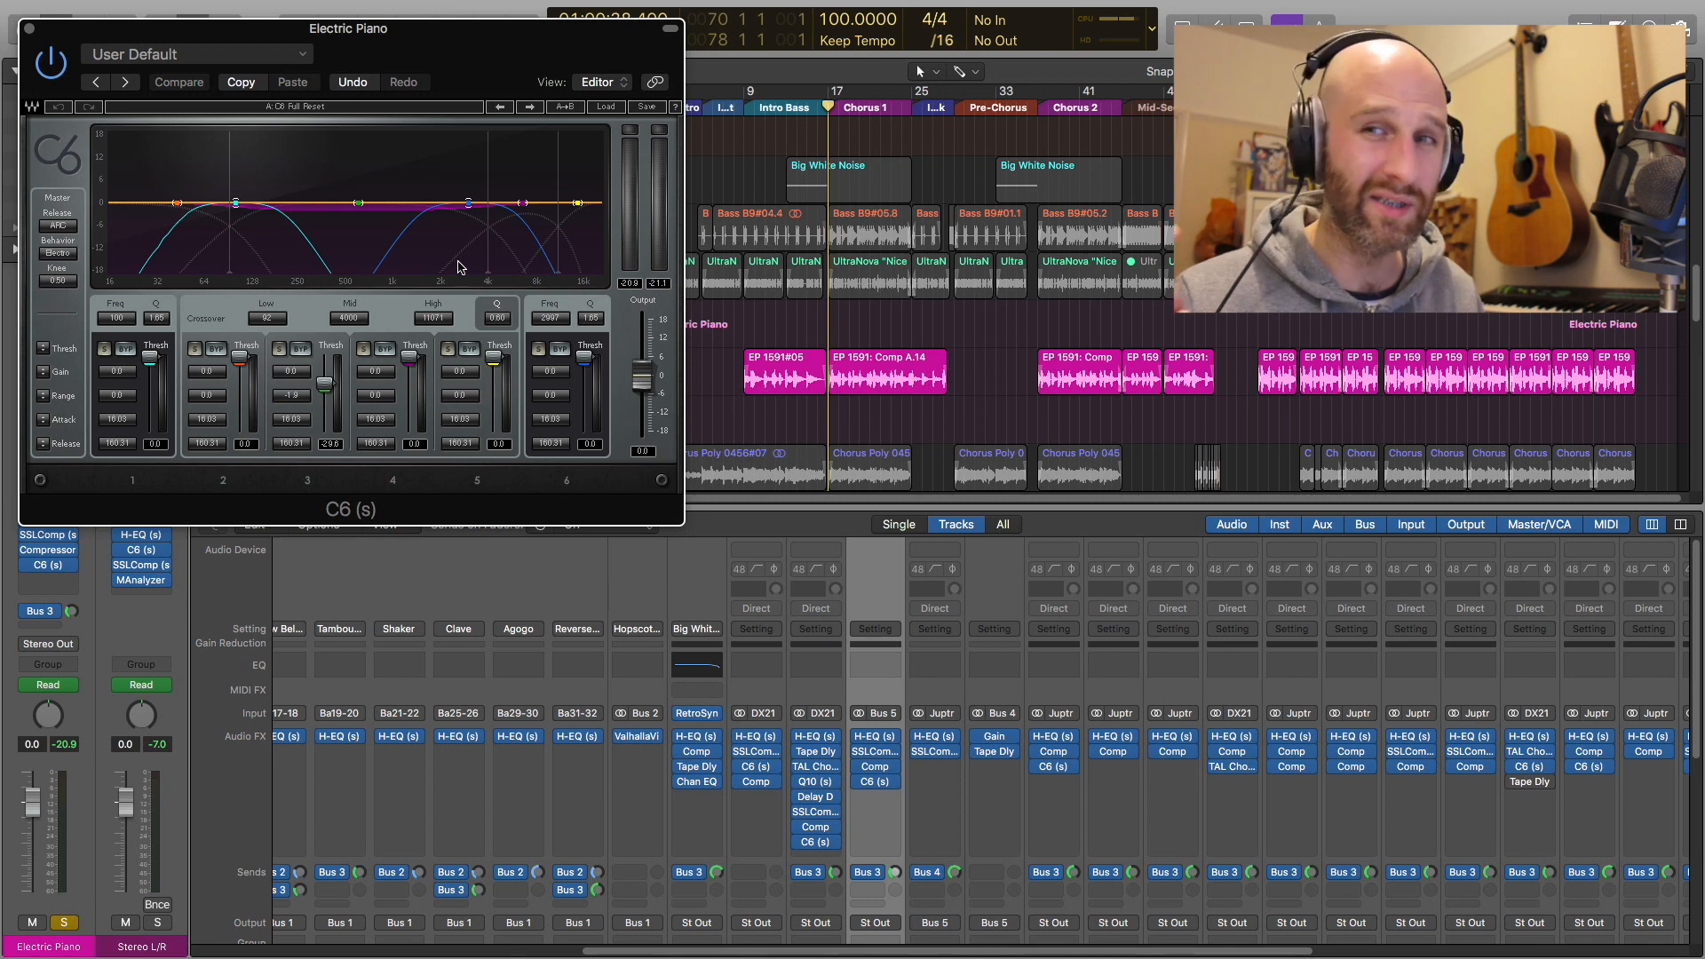
click(29, 28)
Select the Chorus Poly 0456 channel strip and view its plug-in chain
scroll(928, 724, down, 5)
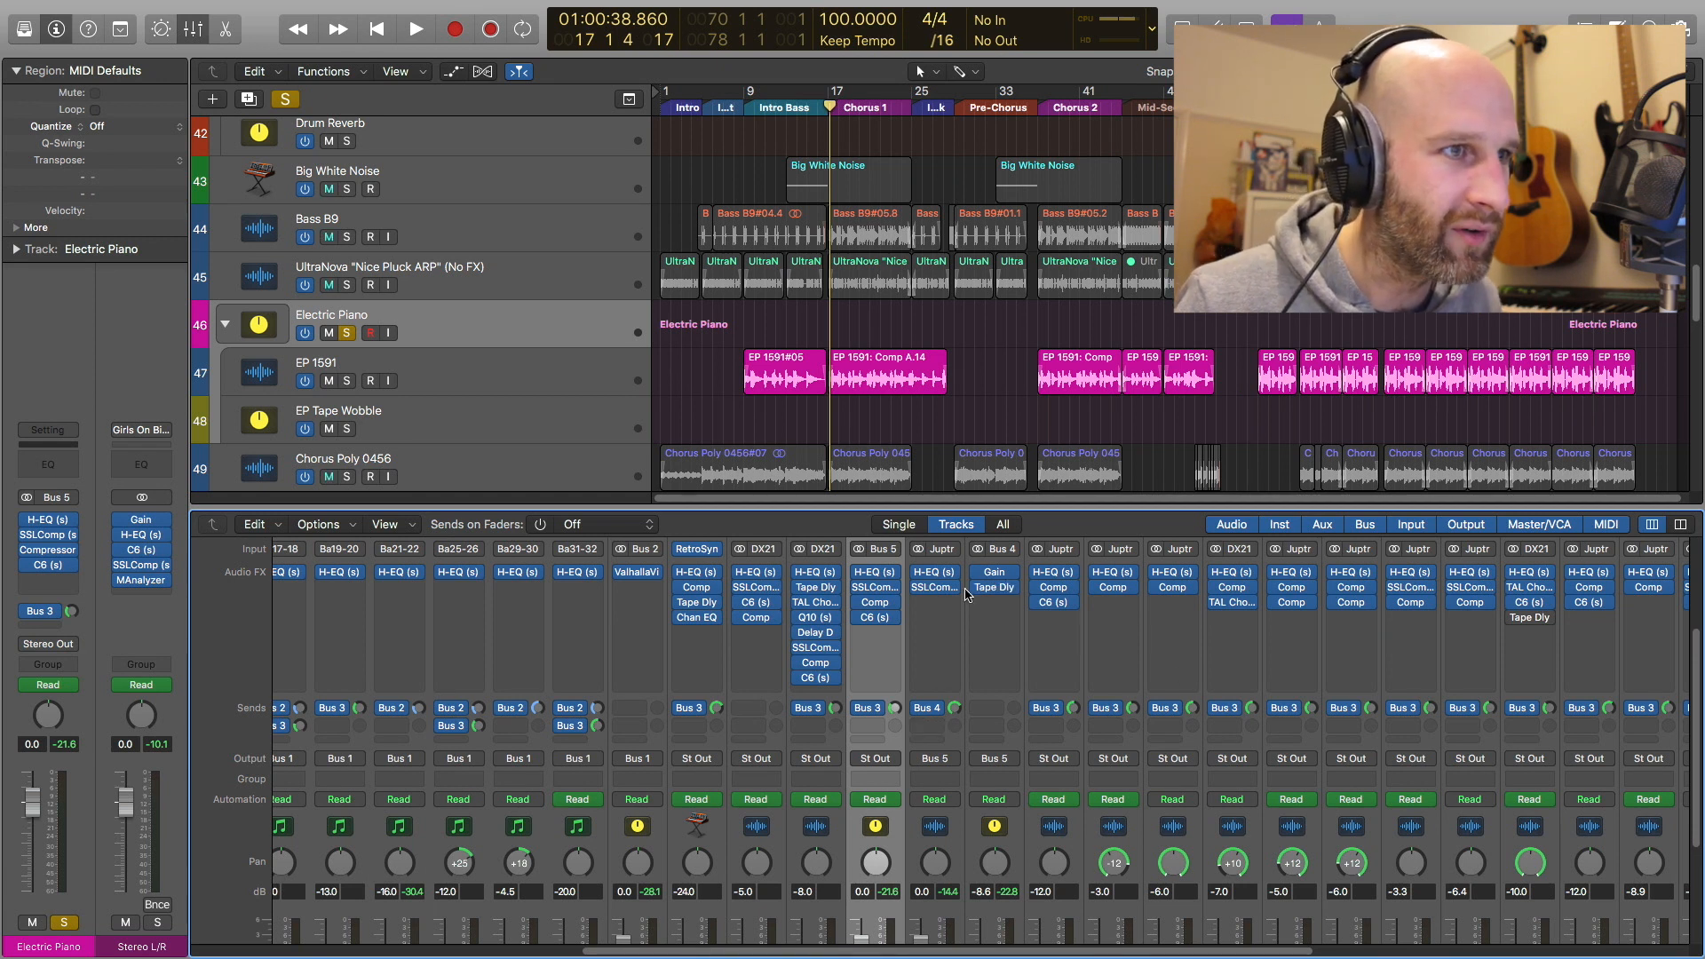
scroll(970, 872, down, 5)
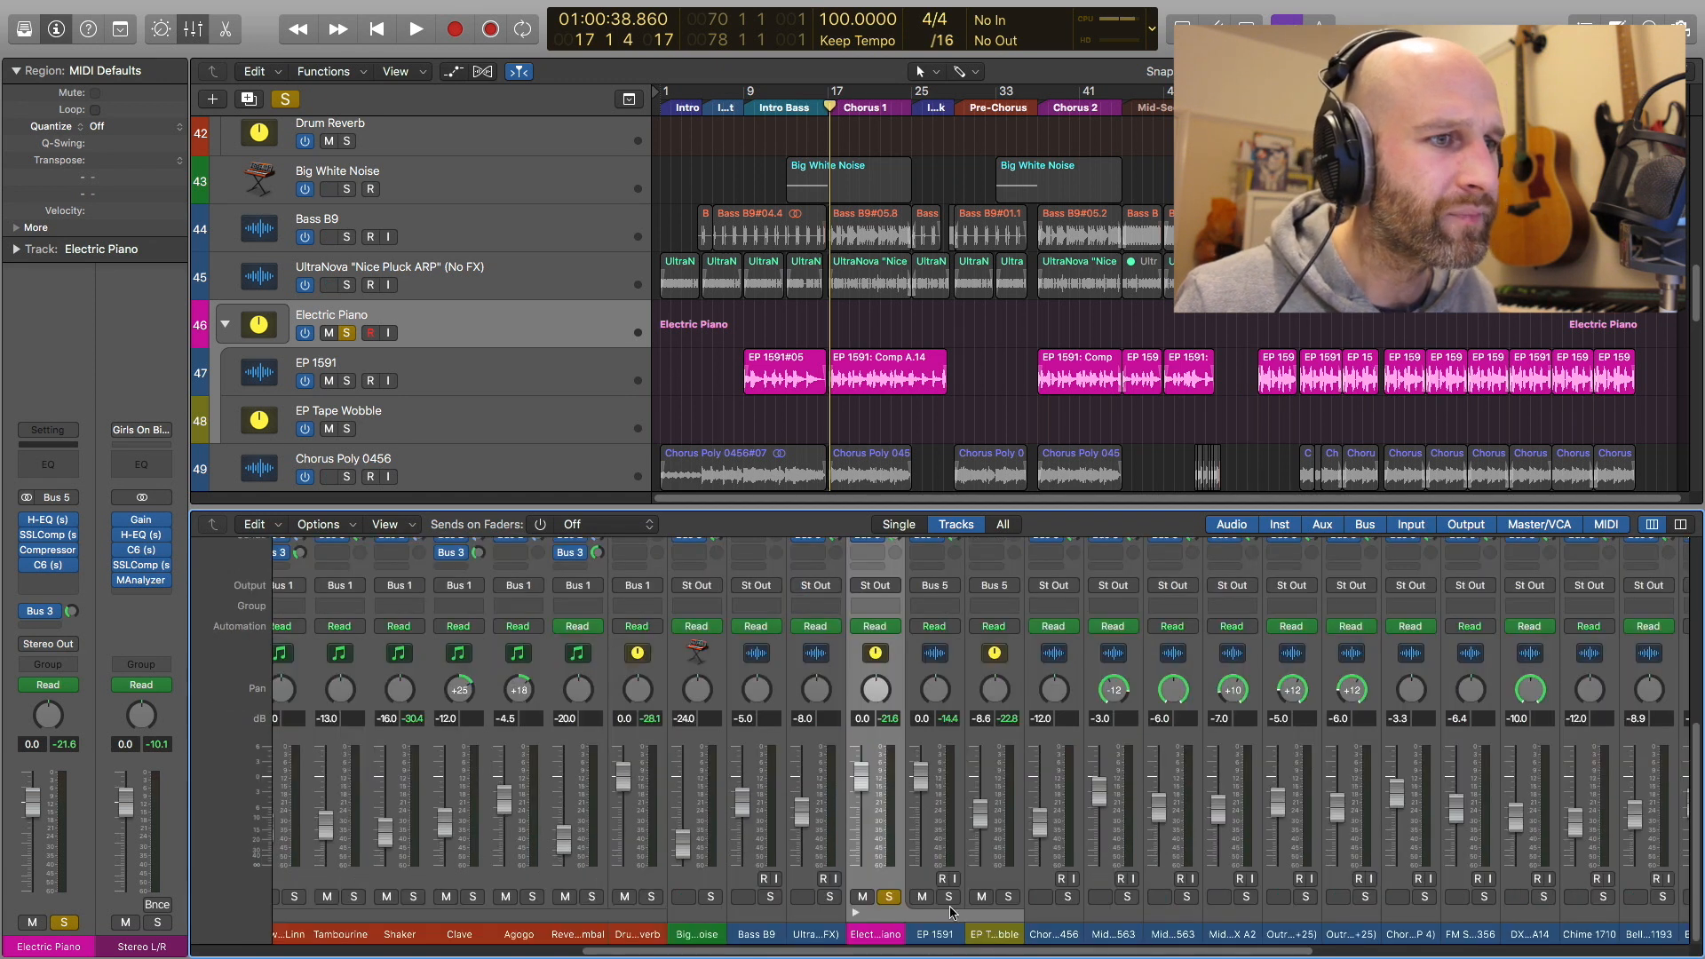
click(1059, 936)
scroll(1072, 914, up, 6)
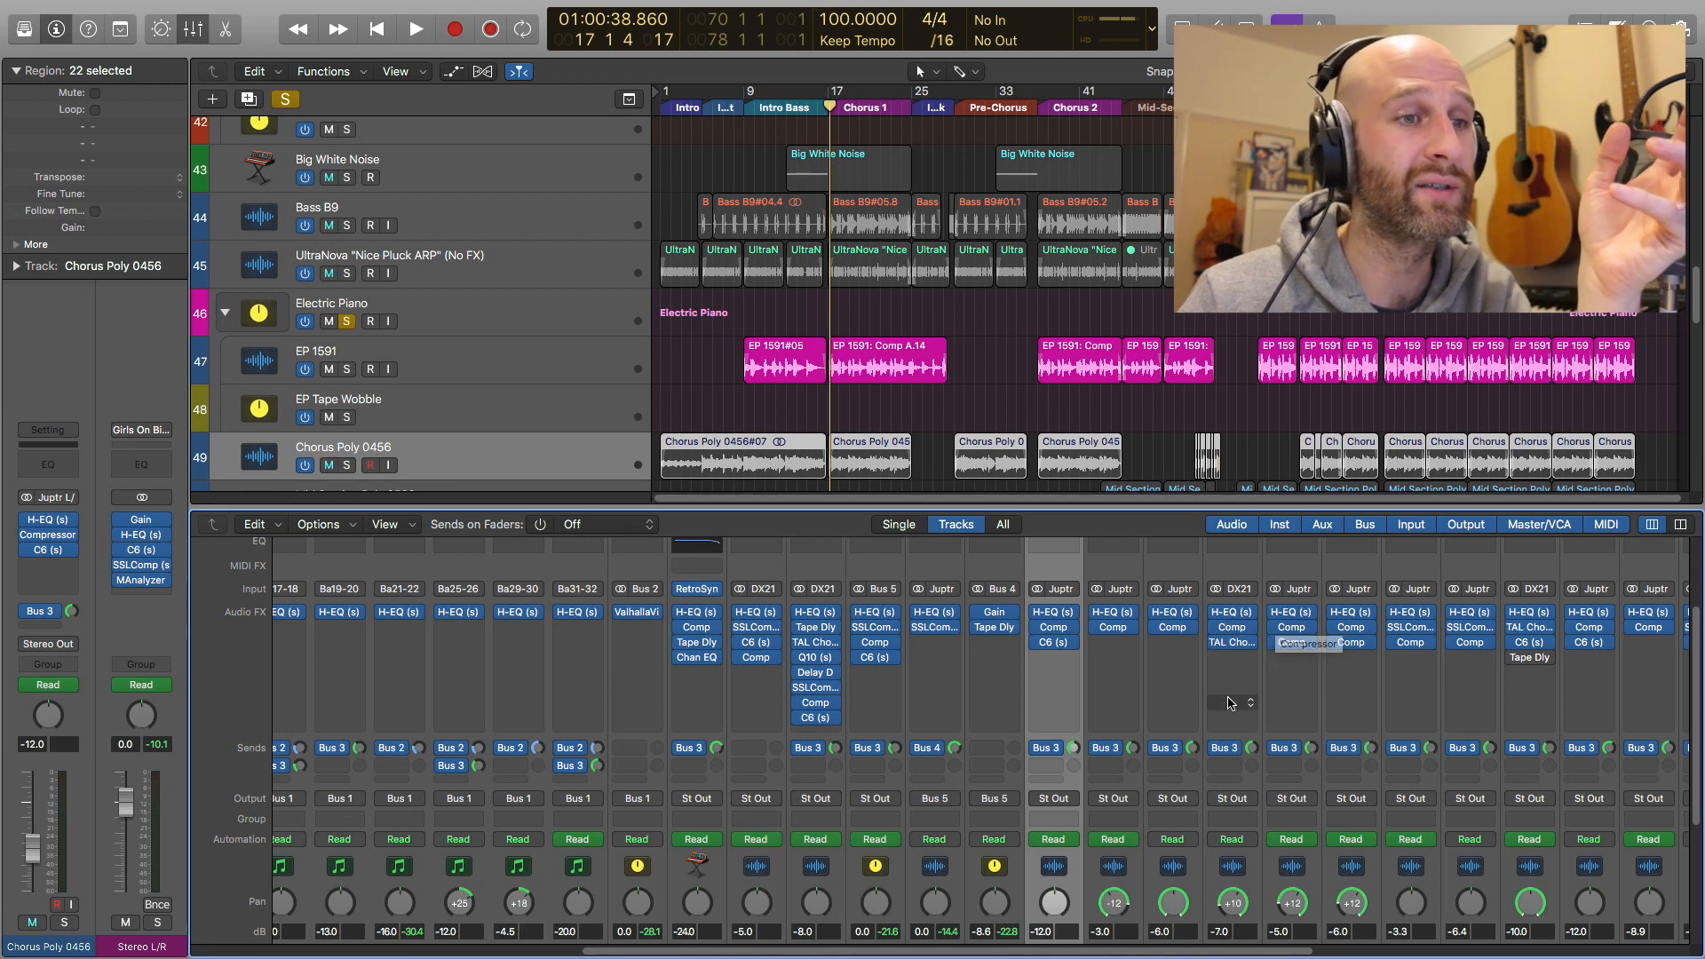
Solo the Mid Section DX A2 track in place of the Electric Piano stack and find it in the track list
scroll(1234, 719, down, 5)
click(1247, 897)
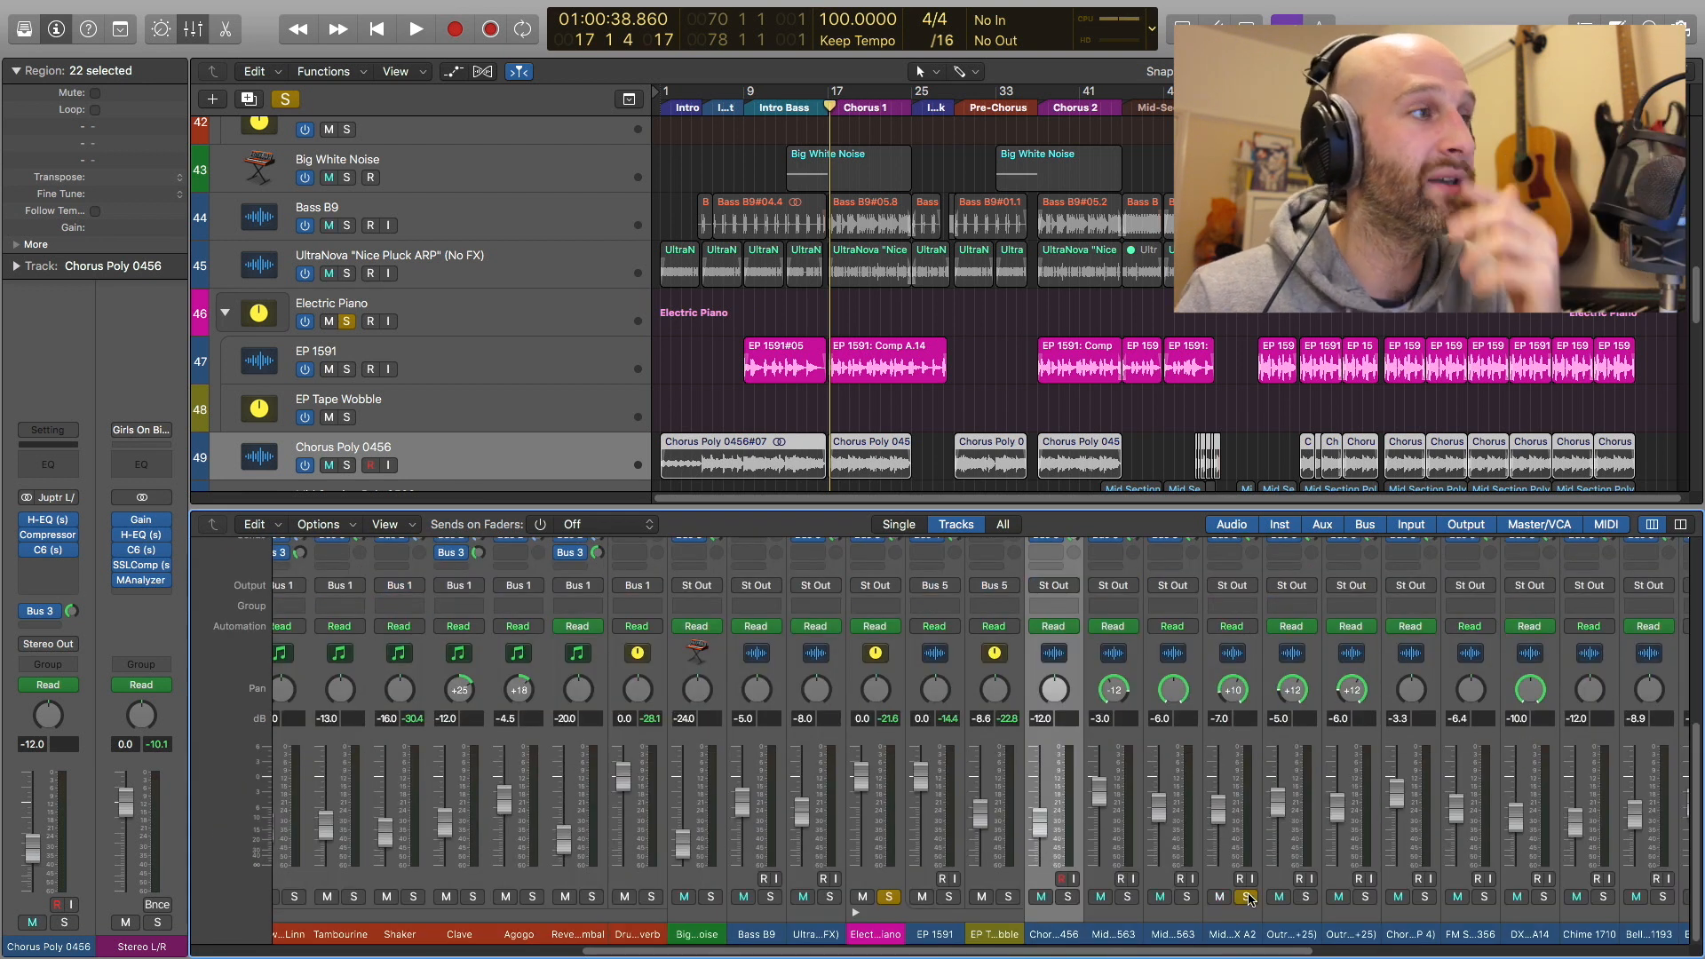
click(894, 901)
key(space)
scroll(939, 372, down, 10)
key(space)
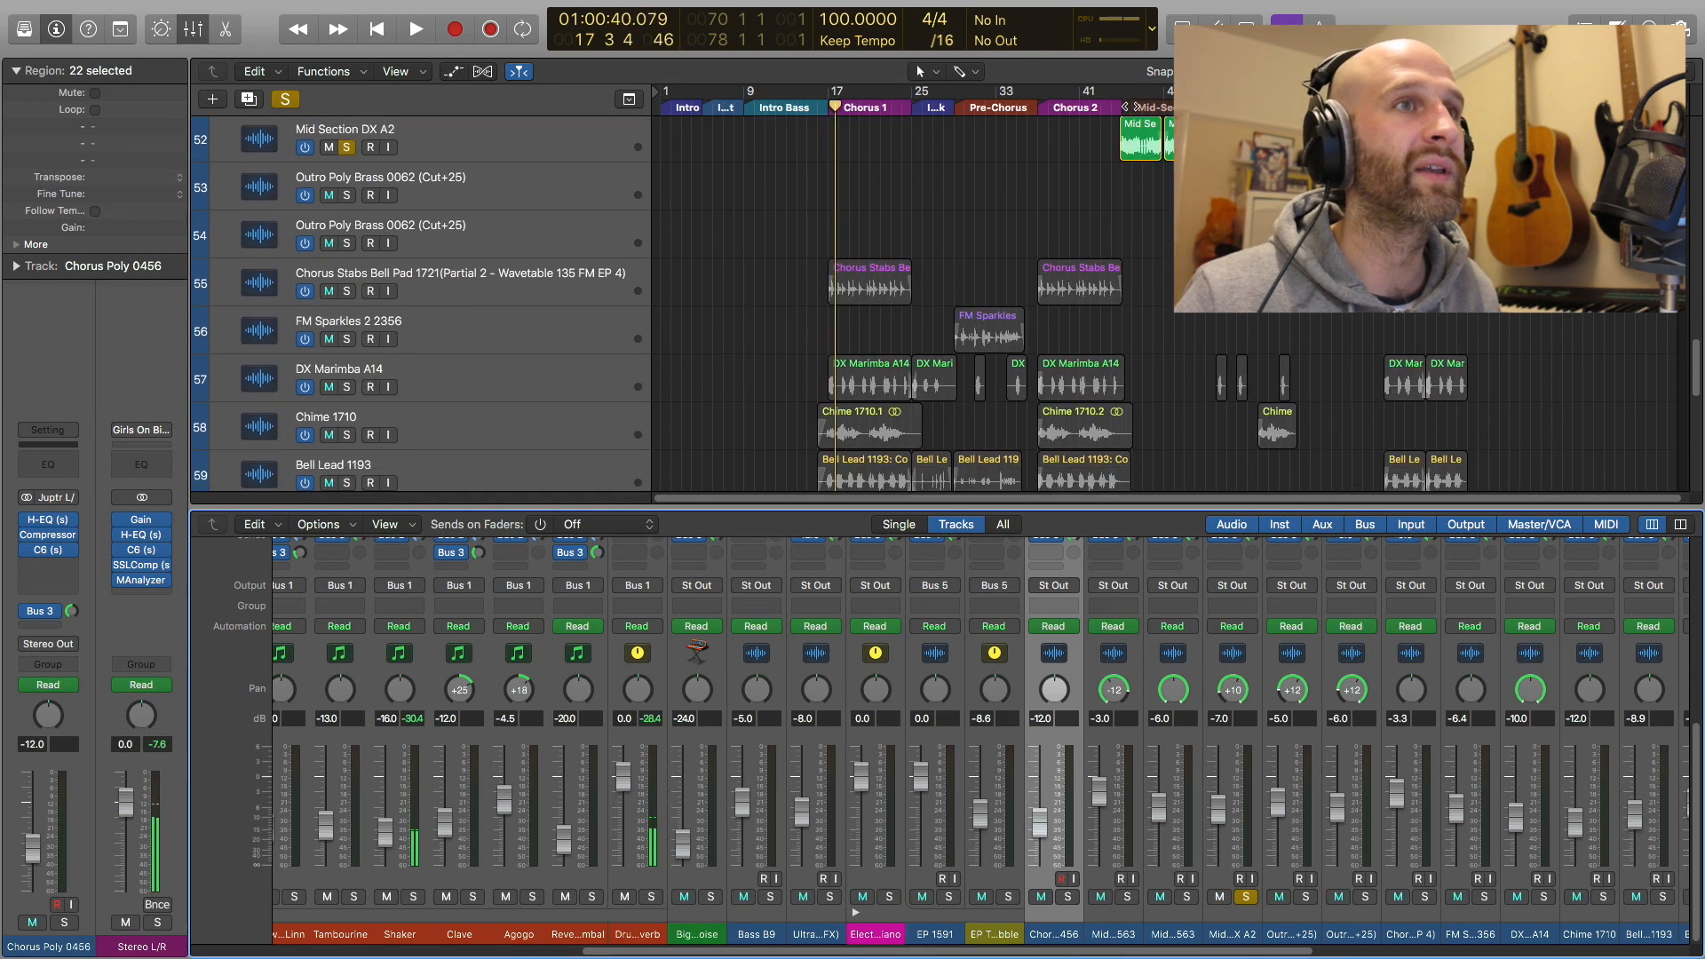
Audition the soloed Mid Section DX A2 track from bar 45 and view its channel's plug-ins
click(1116, 106)
click(1124, 105)
key(space)
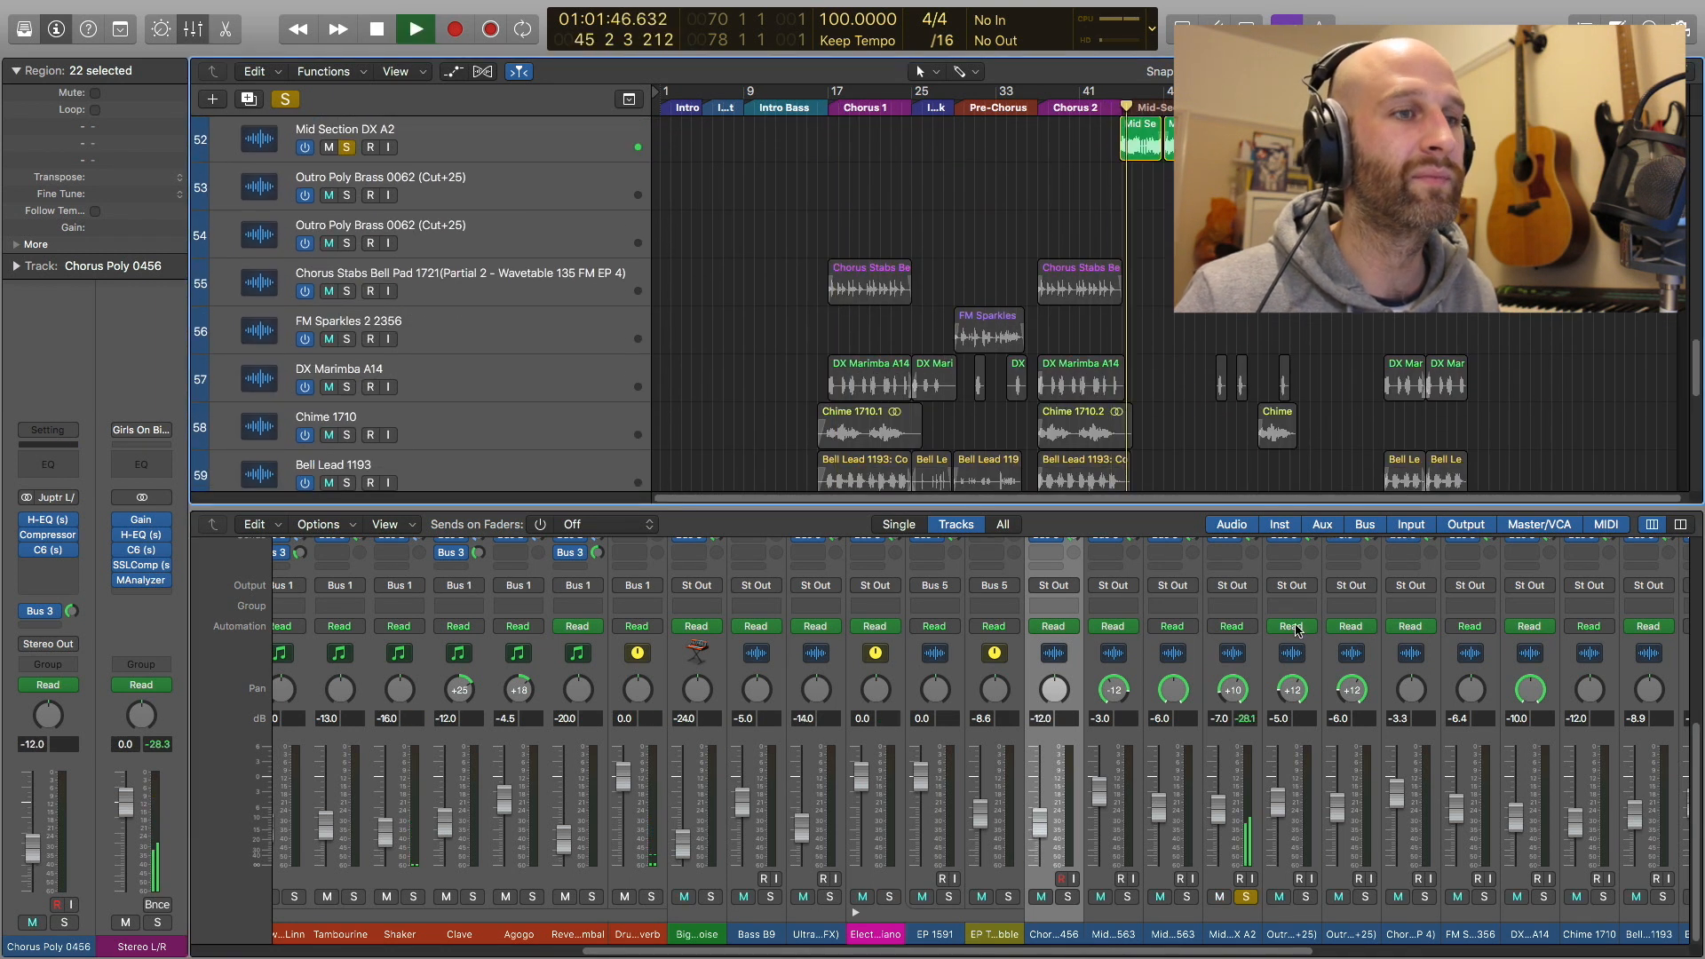
scroll(1272, 828, up, 8)
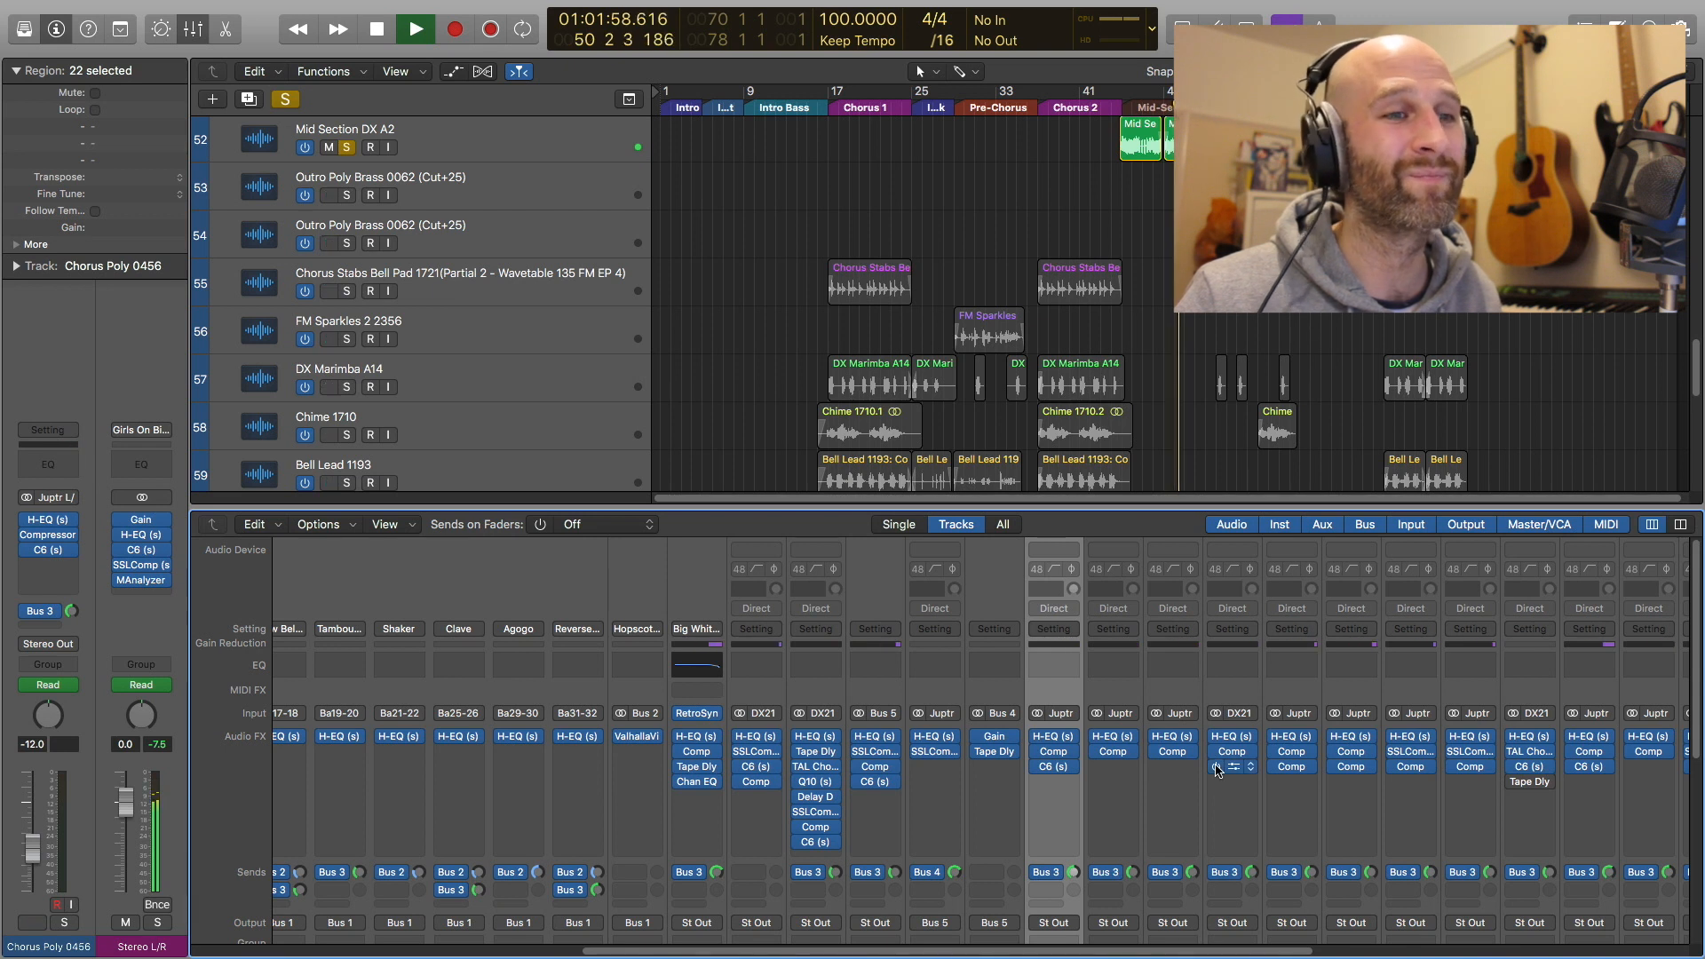
key(space)
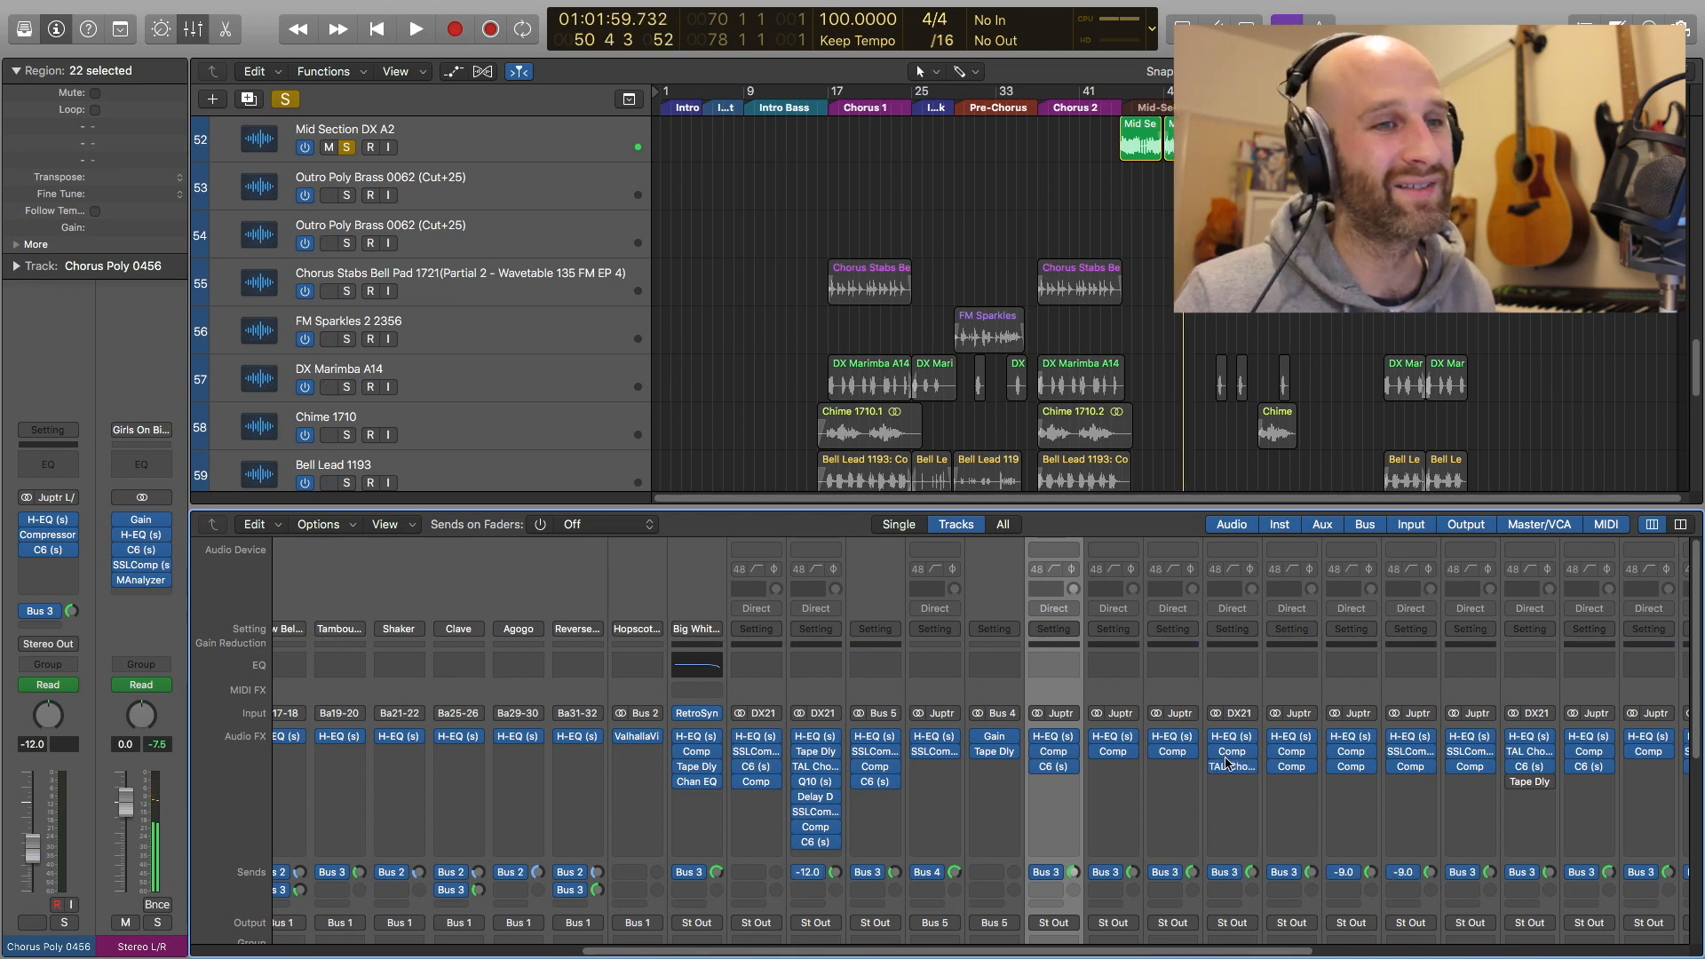
Solo the first Outro Poly Brass 0062 (Cut+25) track in place of Mid Section DX A2 and select its channel strip
scroll(1226, 762, down, 3)
scroll(1227, 762, right, 2)
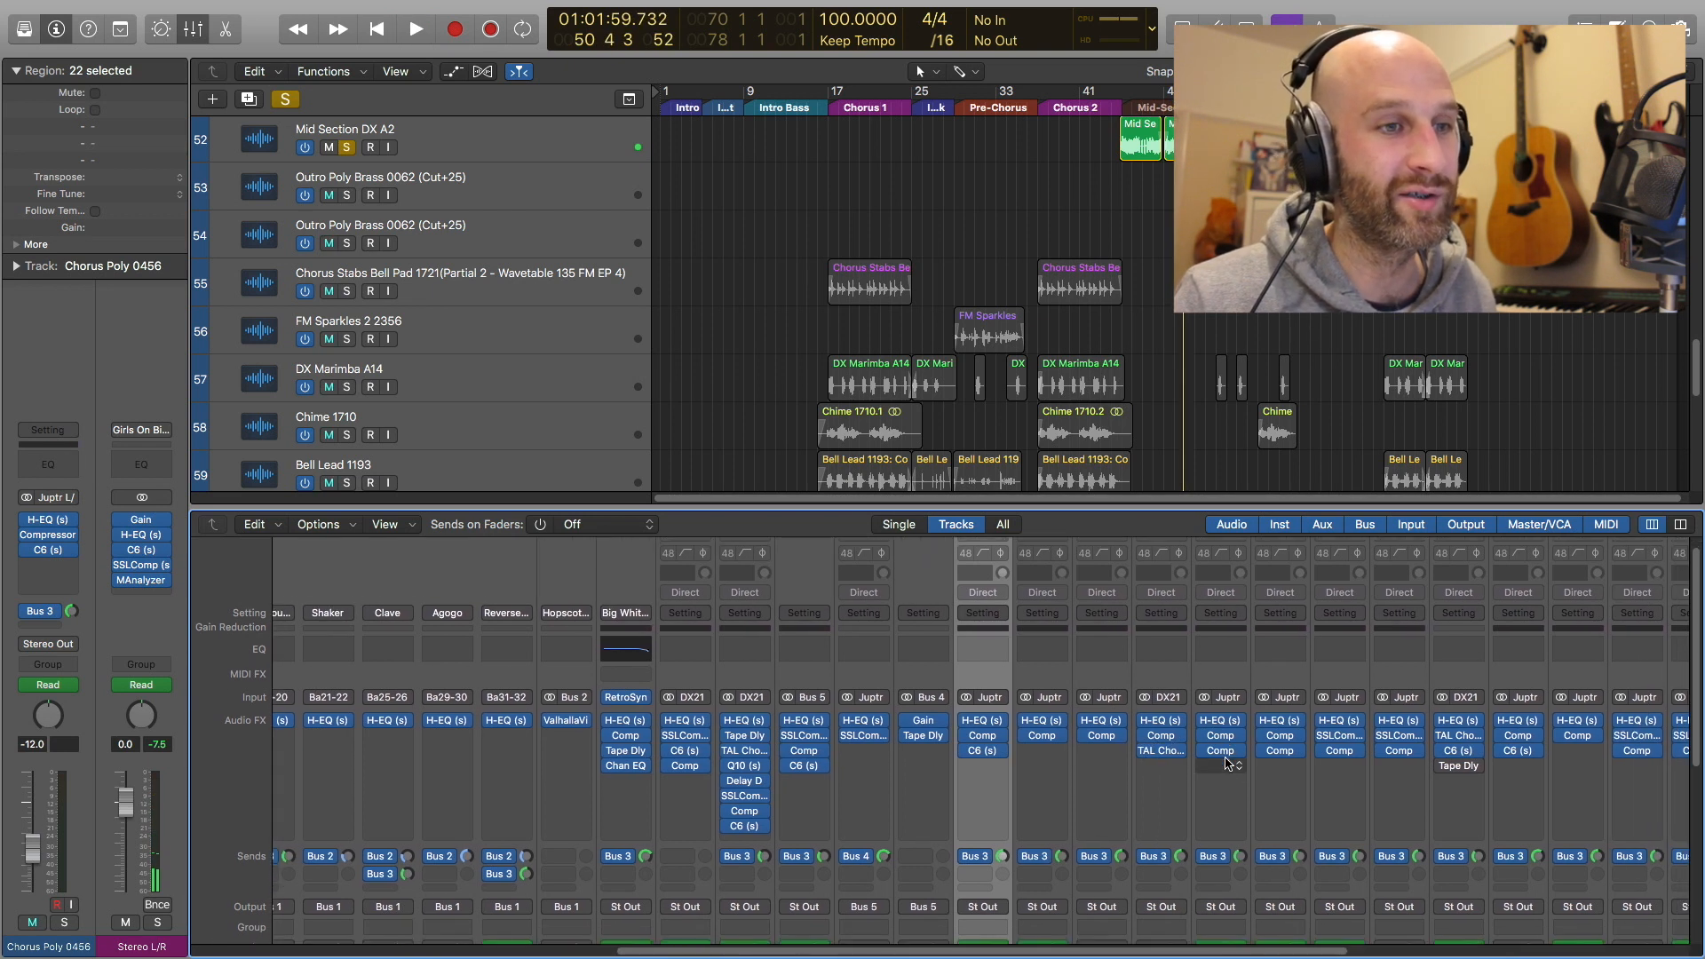
scroll(1226, 762, down, 5)
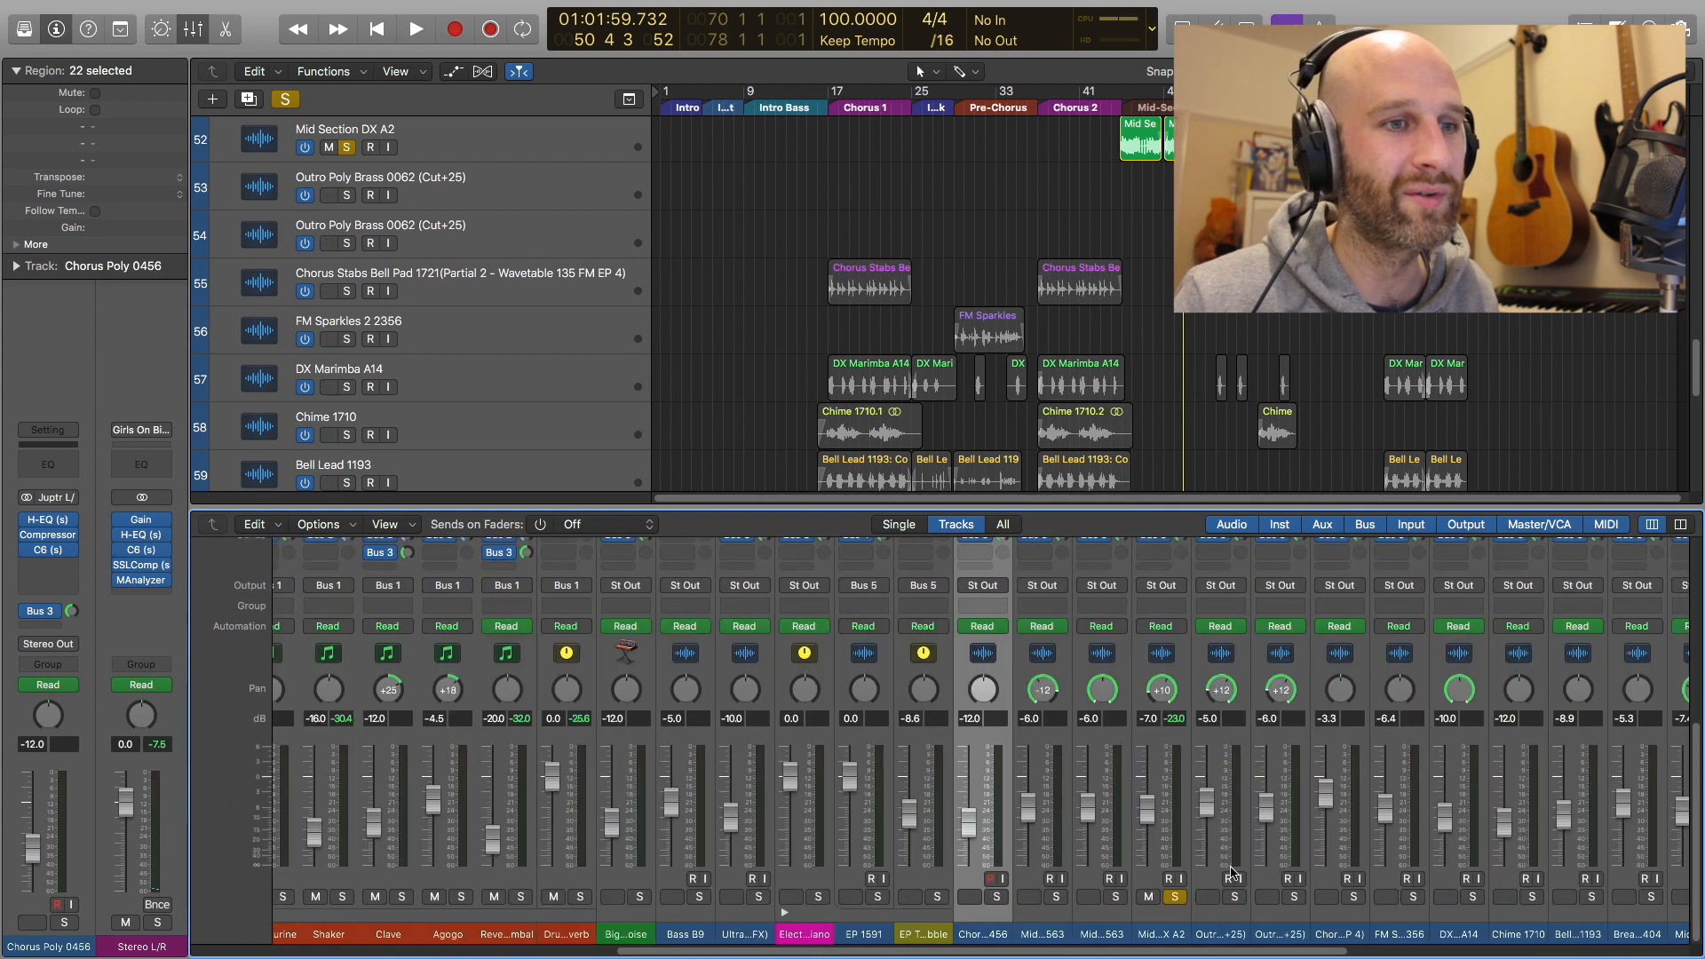
click(1179, 899)
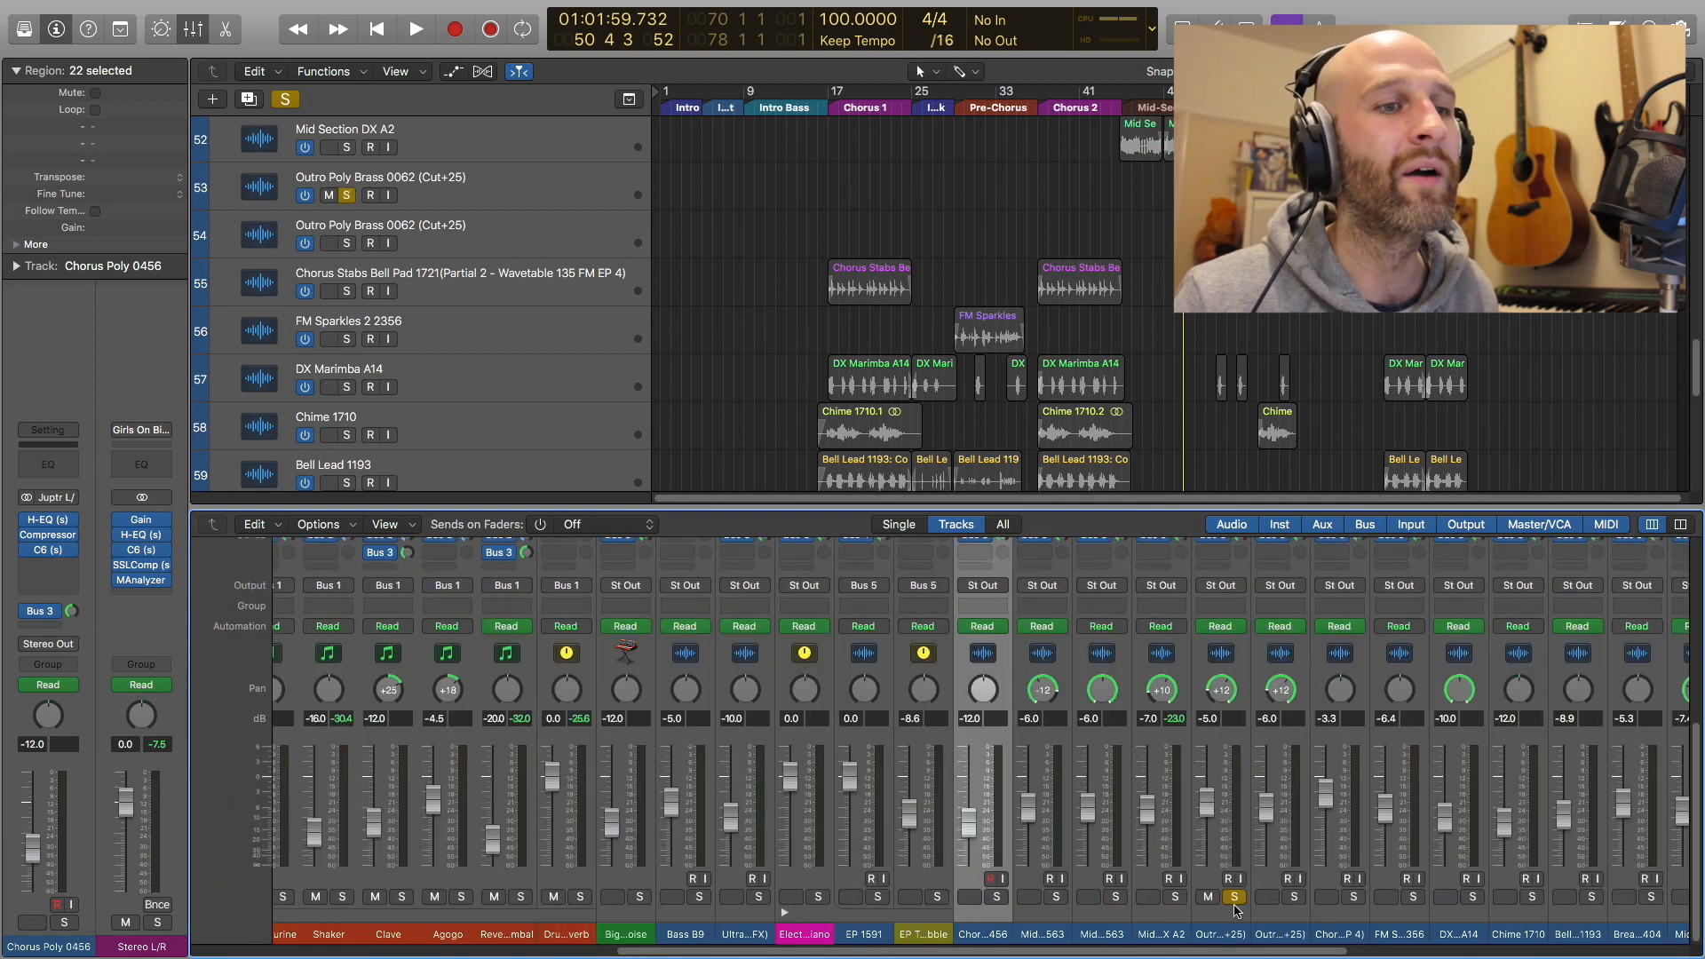
click(1226, 937)
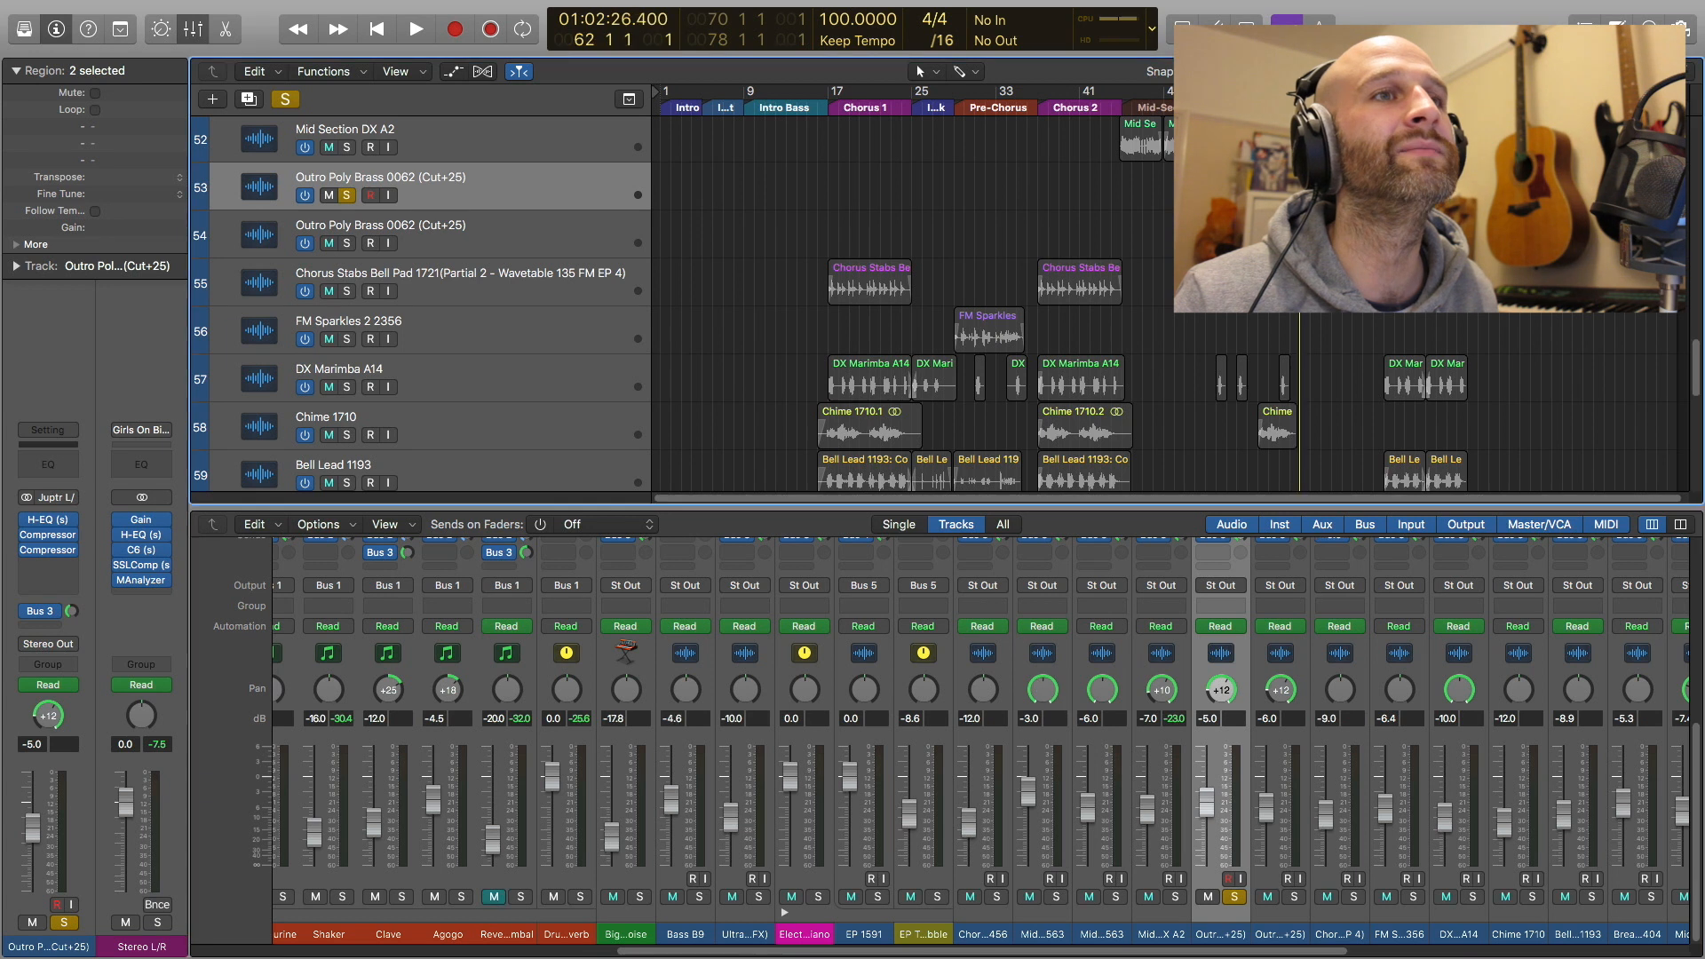
scroll(1198, 779, up, 10)
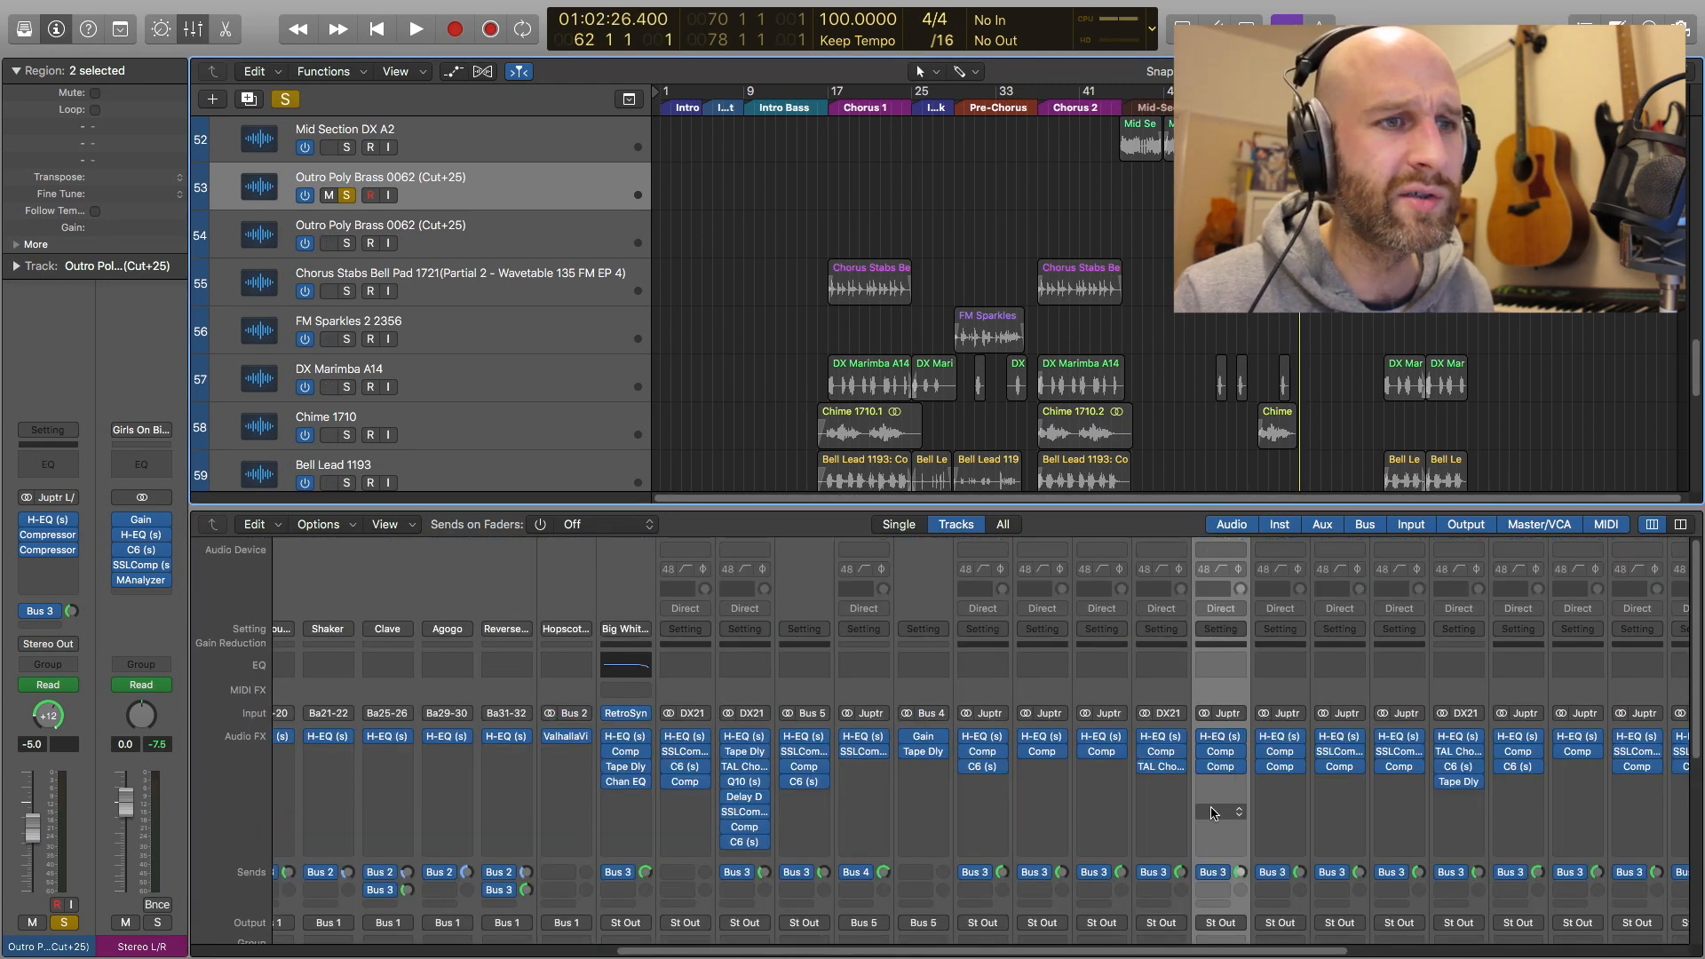
Examine the first Compressor on Outro Poly Brass 0062 and its side-chain source options, then watch it work during playback
click(1222, 753)
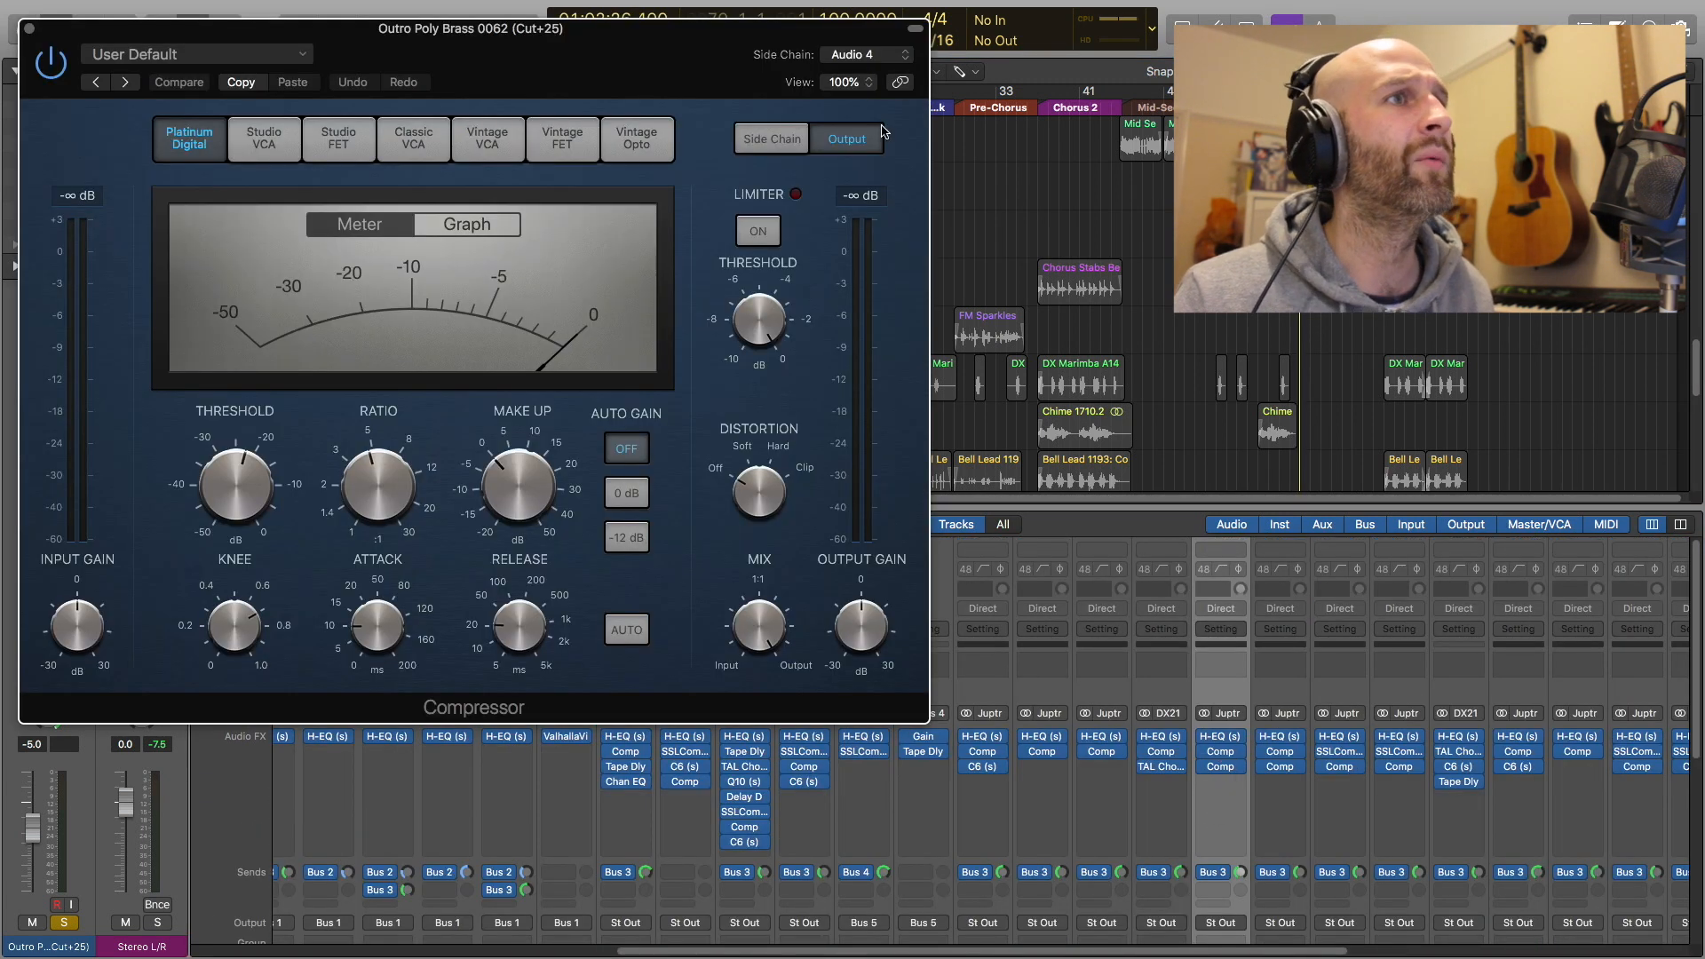
click(861, 55)
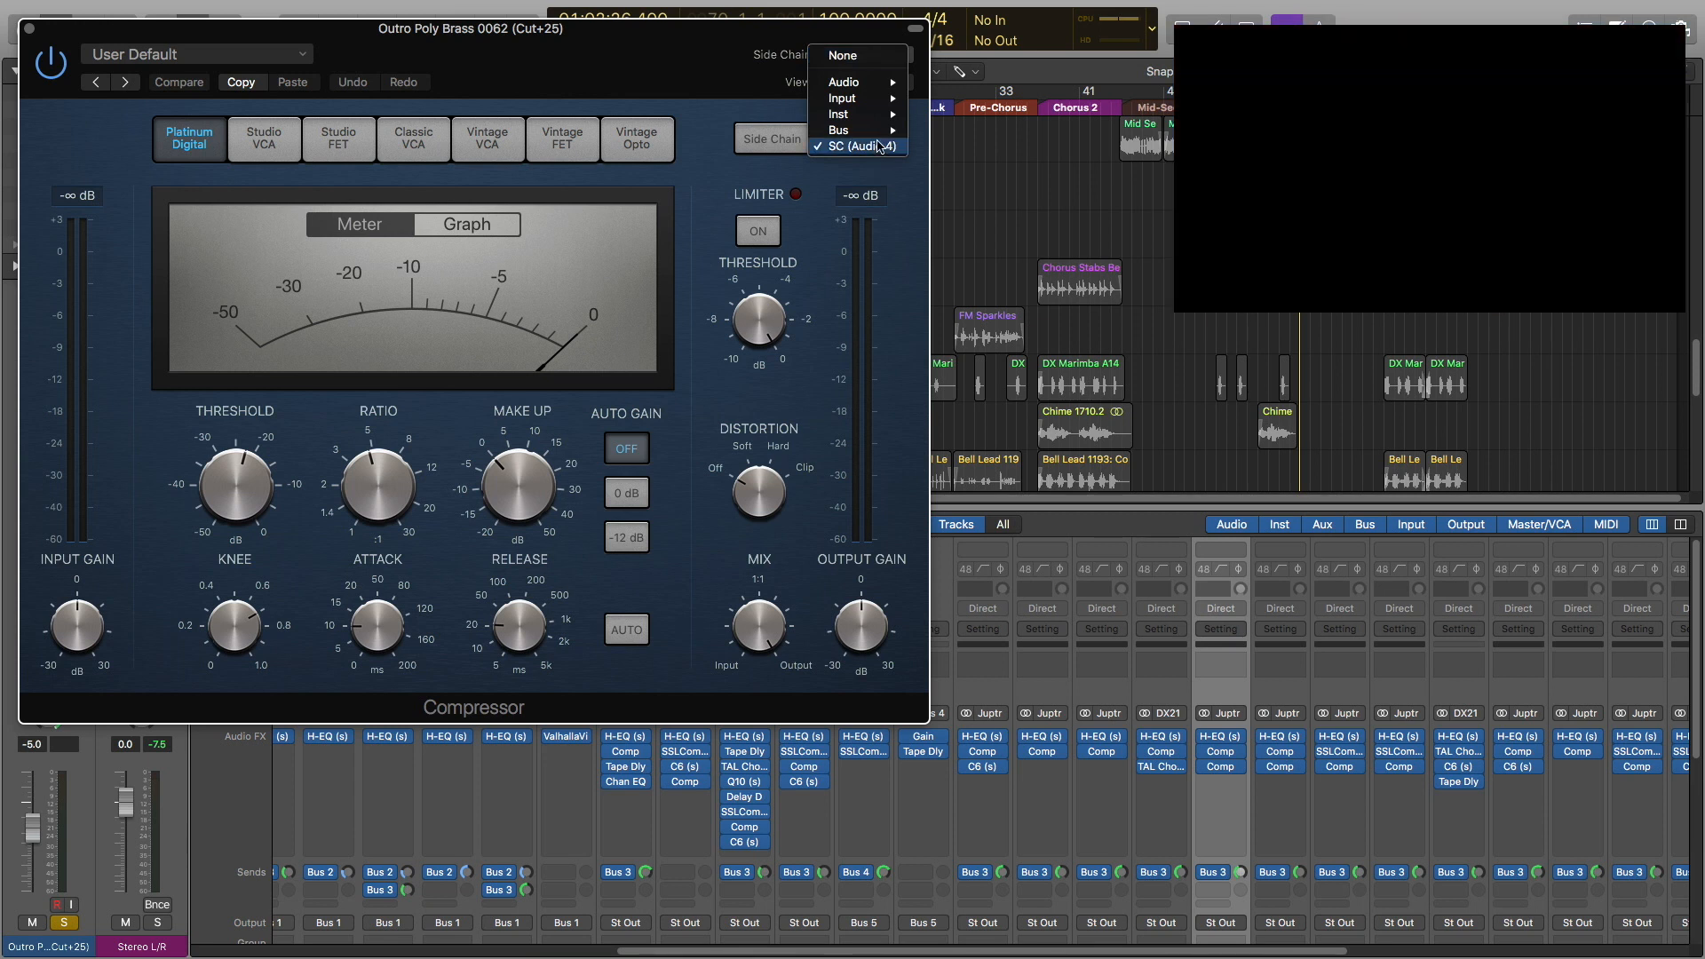
mouse_move(877, 87)
click(754, 103)
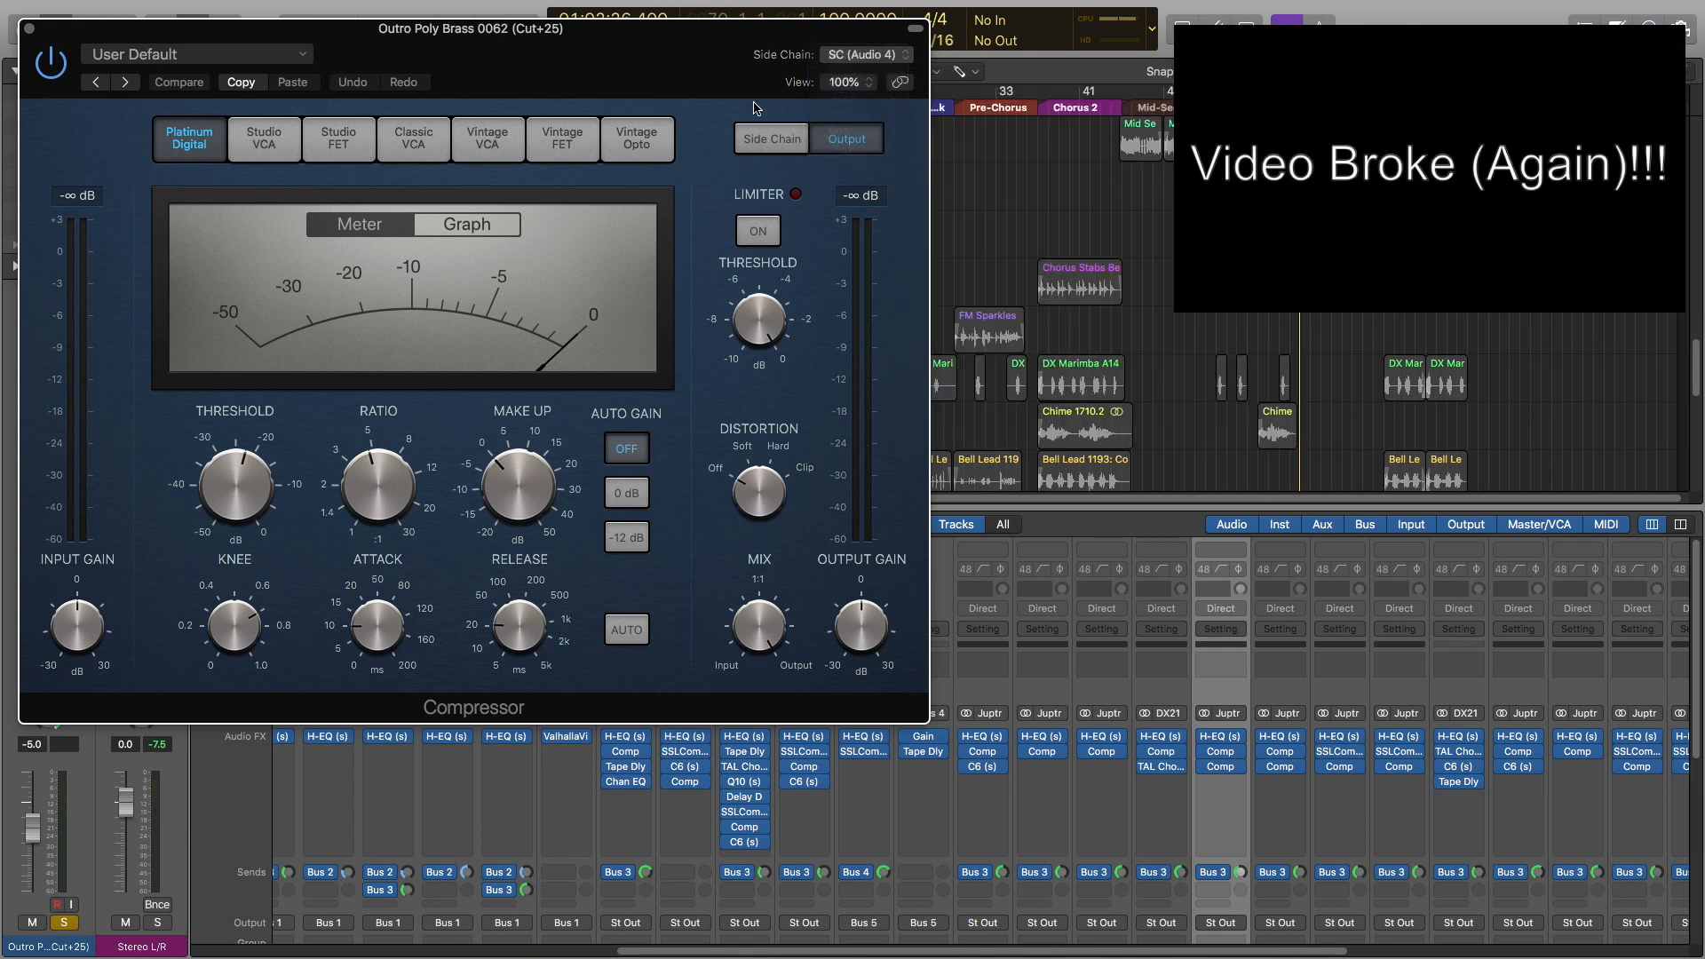
key(space)
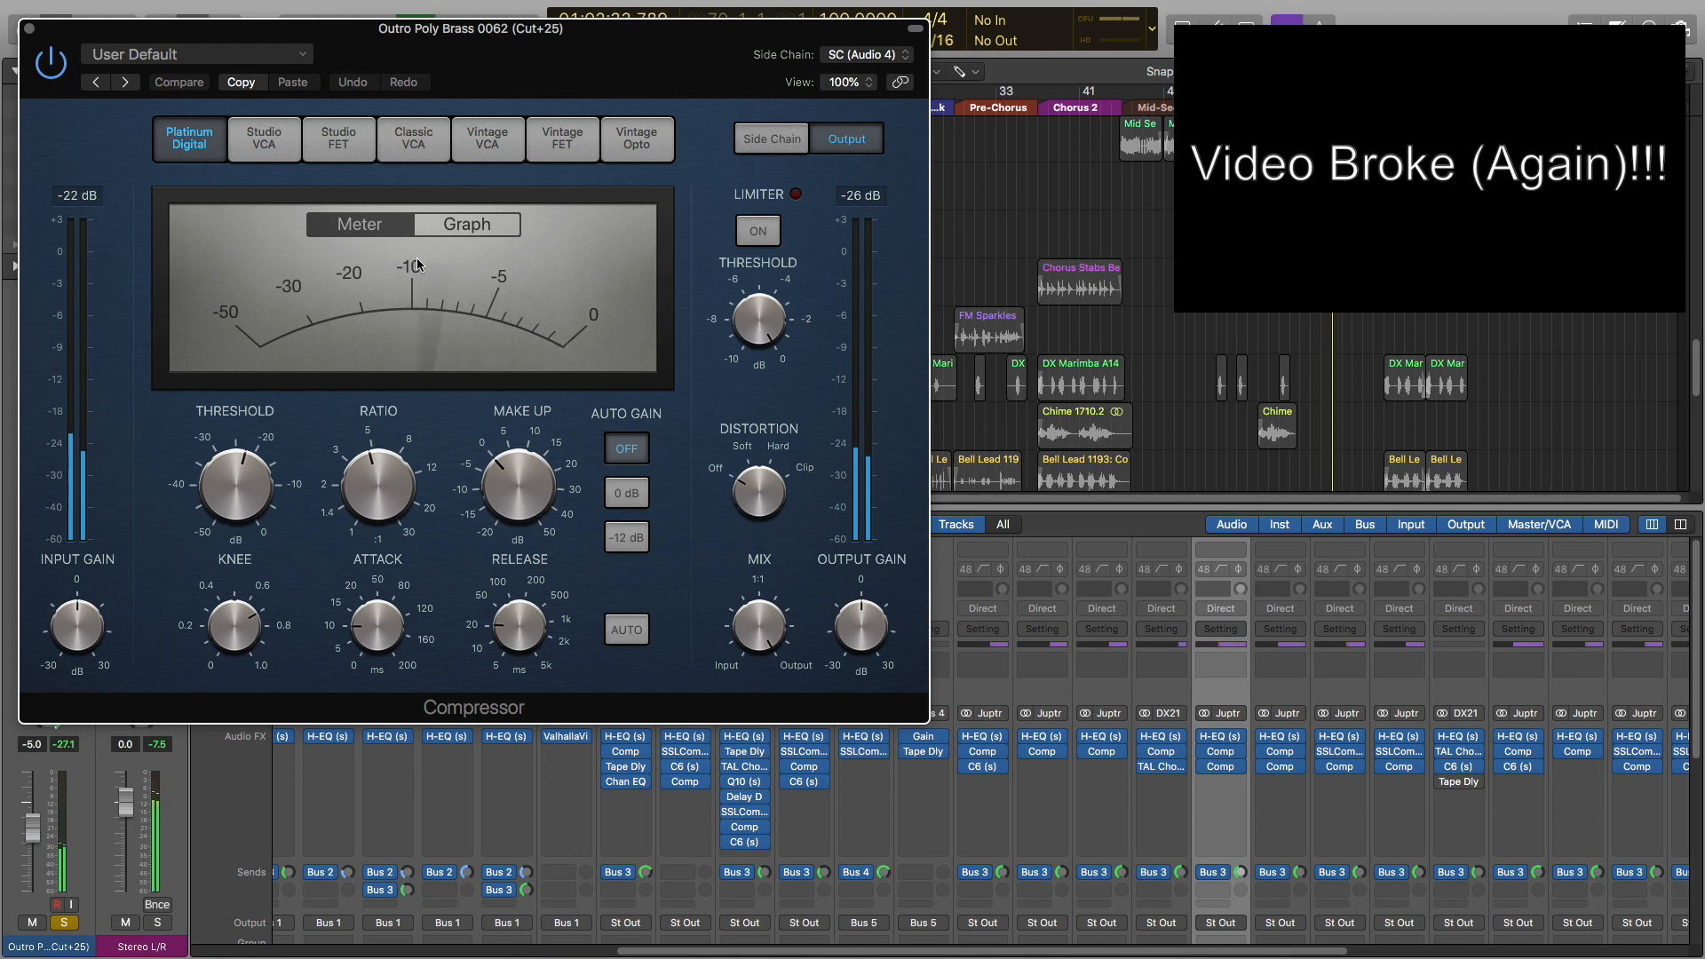
click(30, 29)
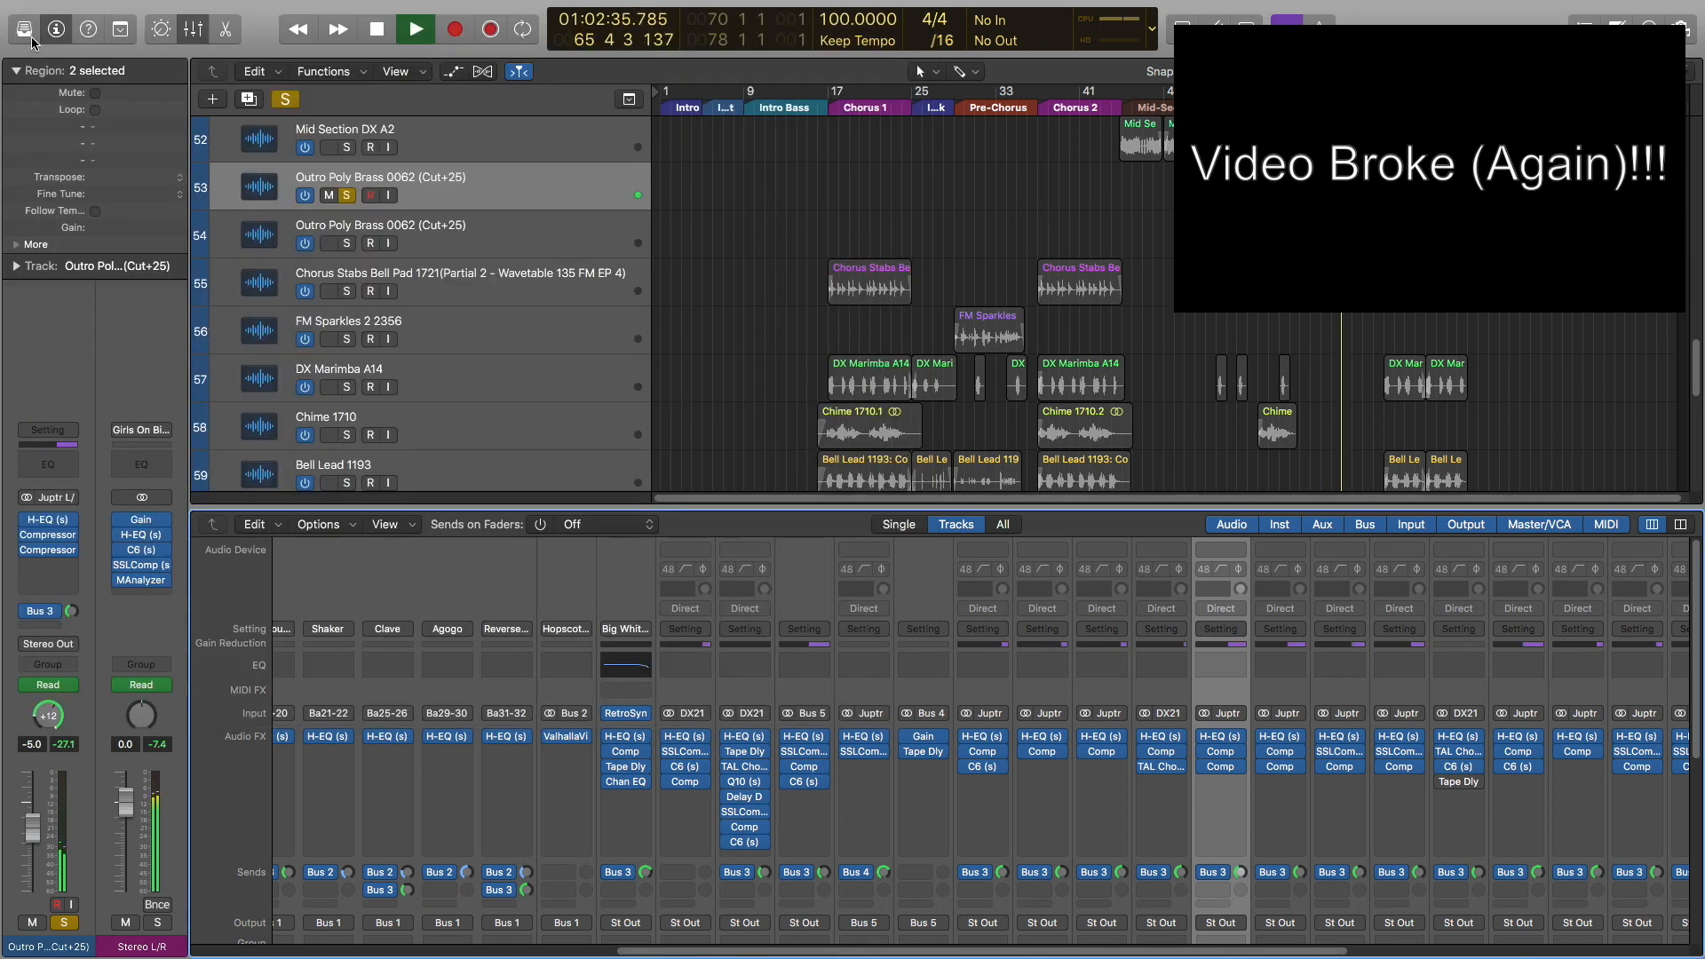
Look through the track list while auditioning Outro Poly Brass 0062, and dismiss the System Overload alert
scroll(924, 340, down, 5)
scroll(831, 316, up, 8)
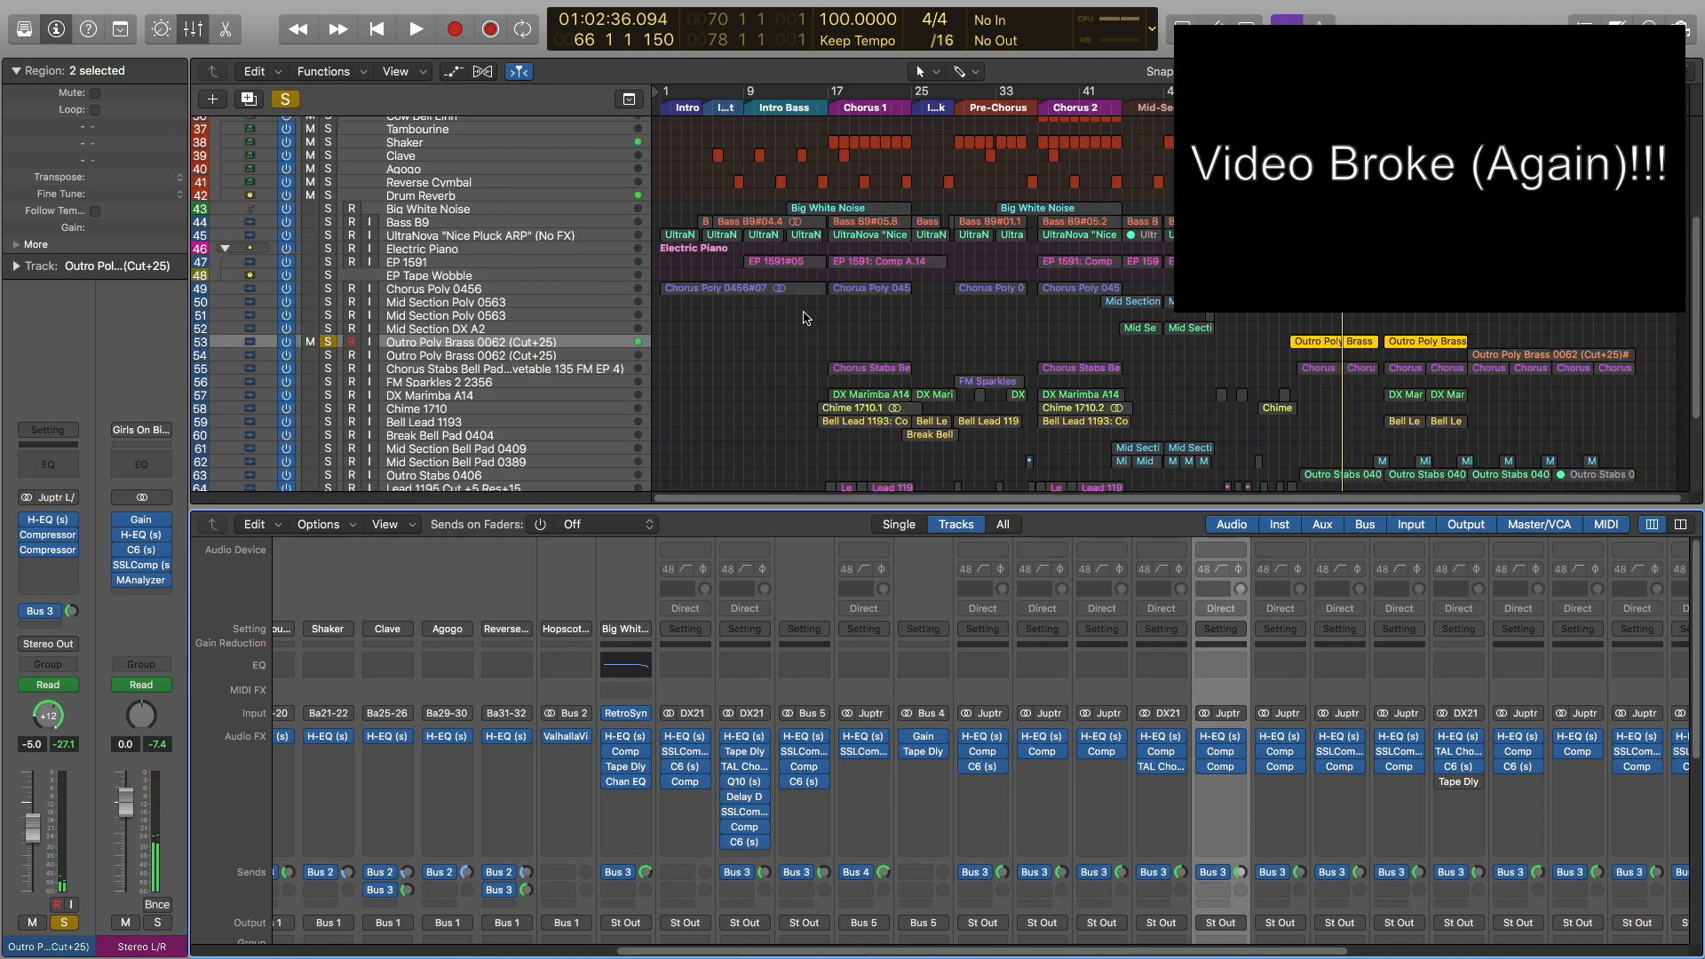
click(328, 151)
key(space)
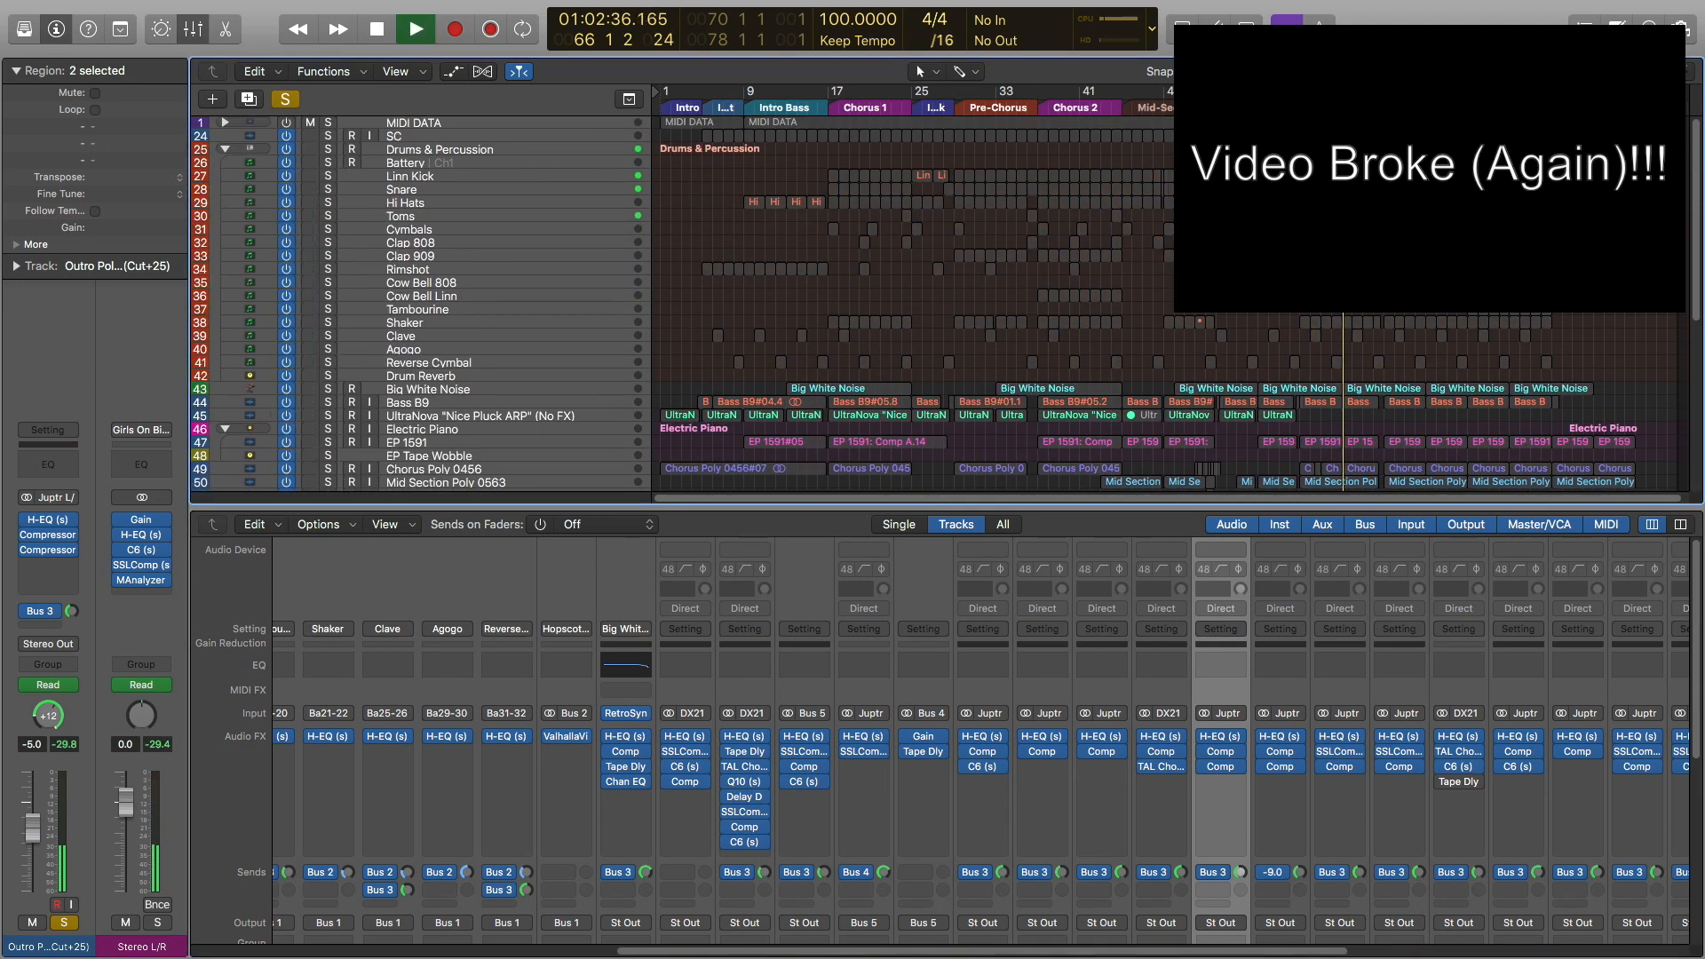
scroll(934, 248, down, 8)
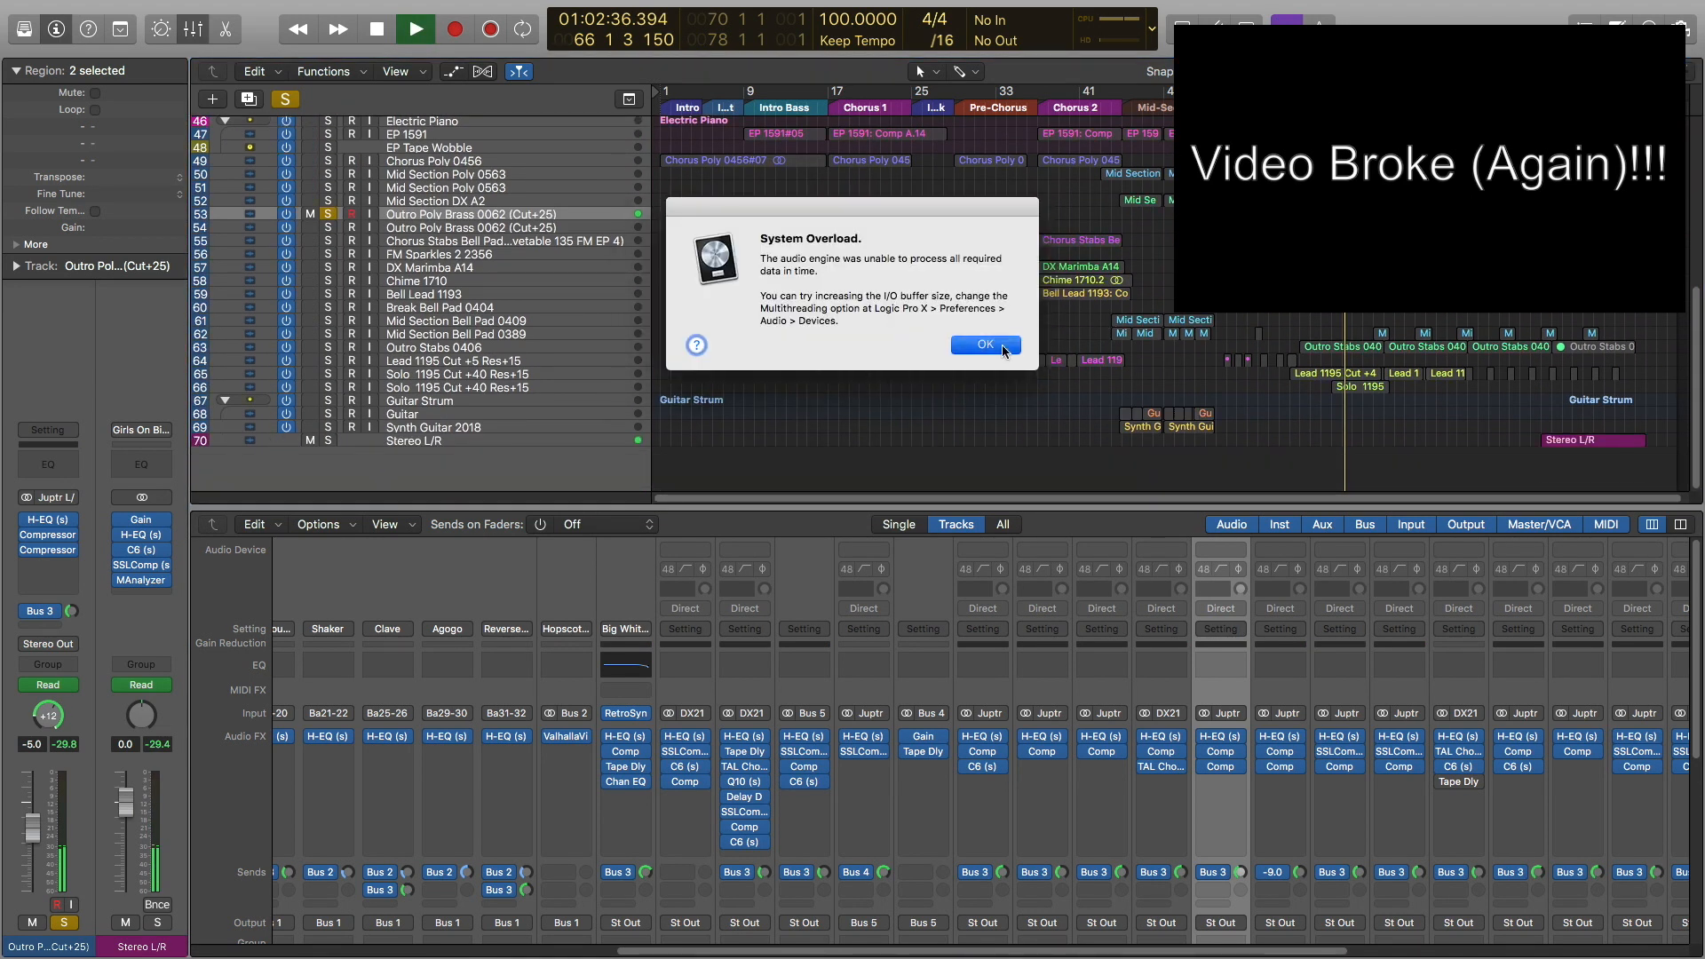
click(1004, 349)
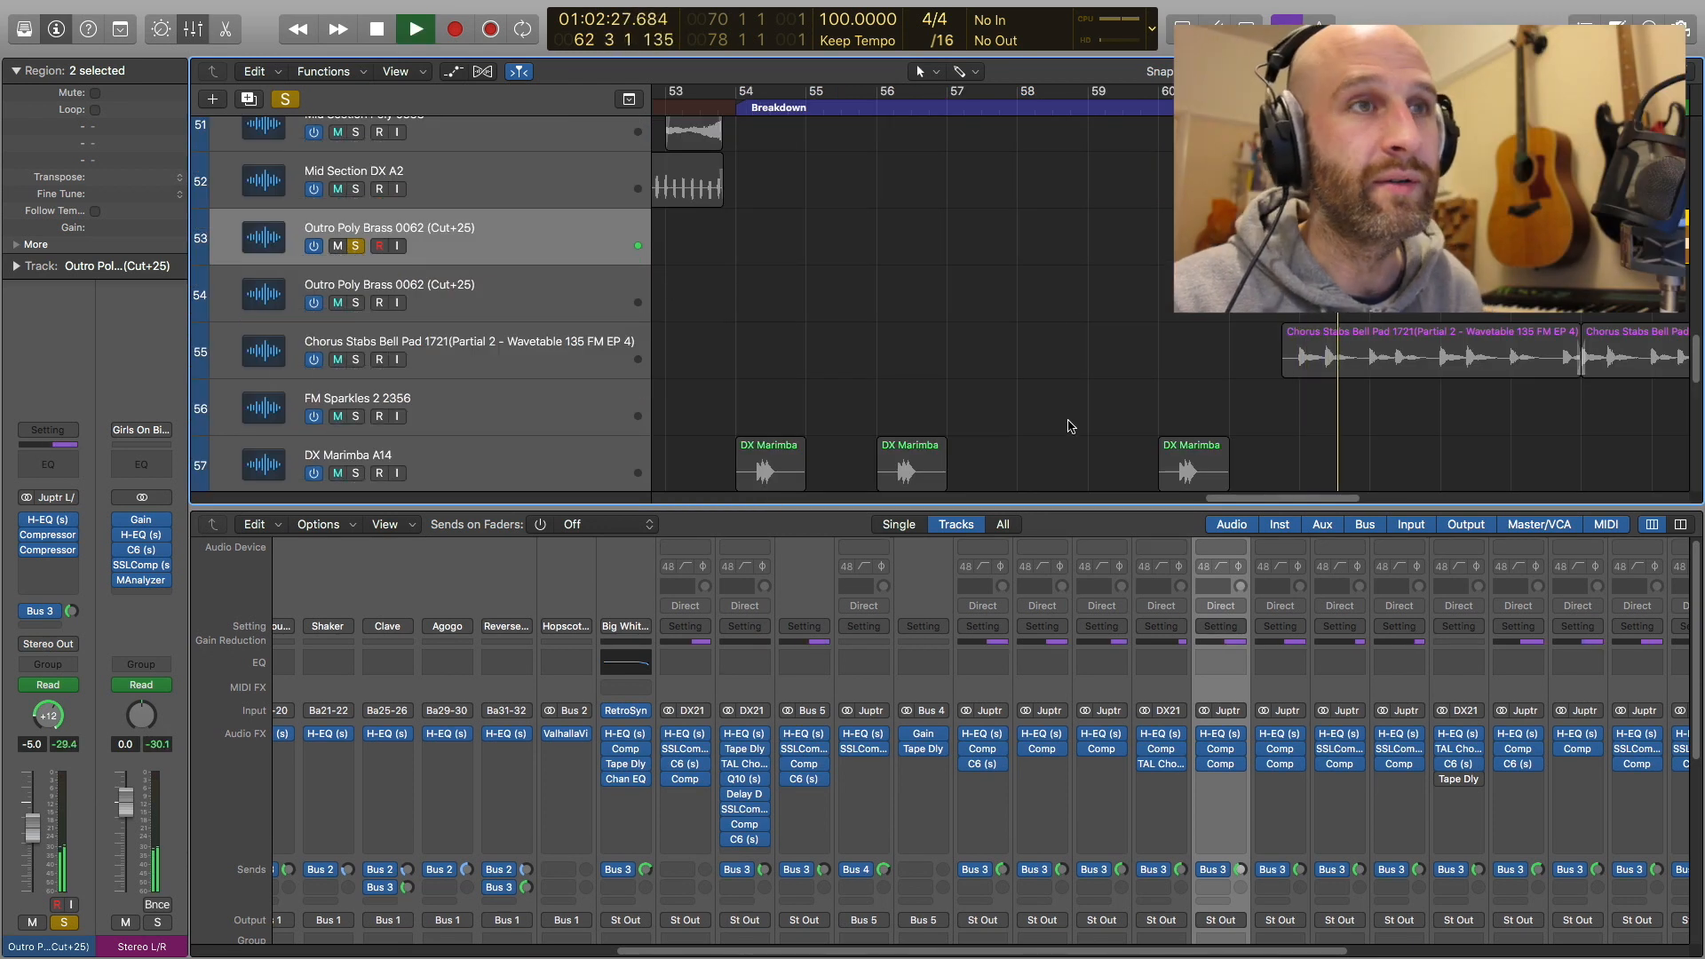
Examine the second Compressor on Outro Poly Brass 0062 and its side-chain source options, then close it
scroll(1184, 708, down, 4)
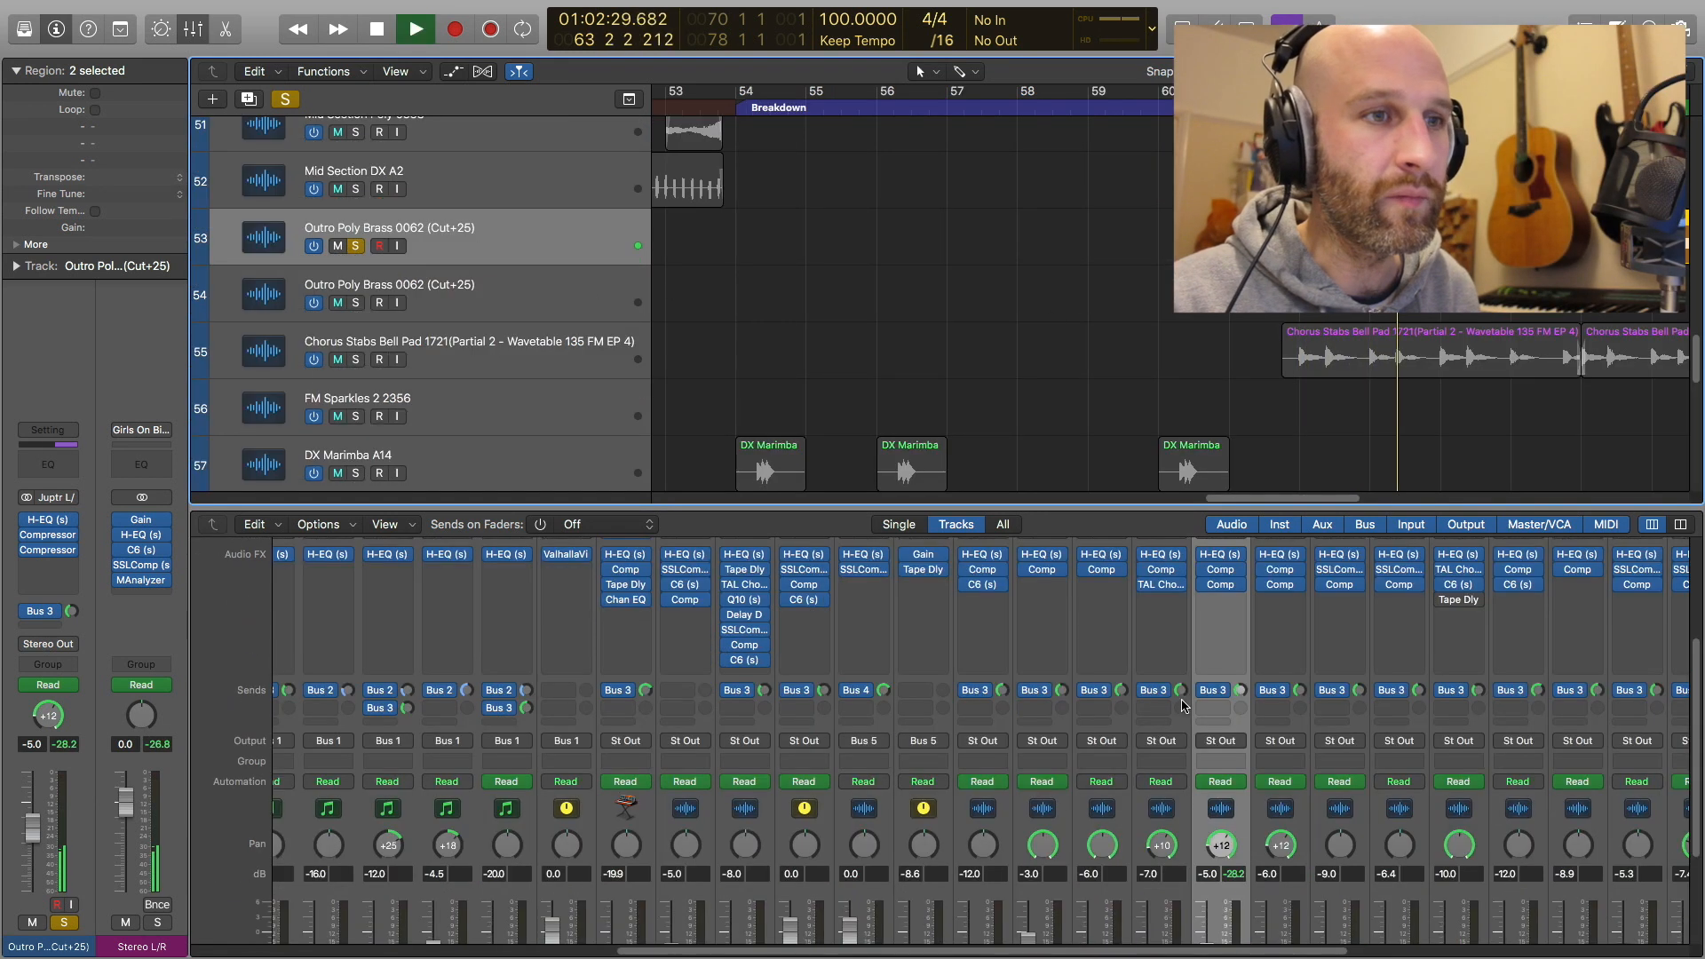
click(1222, 586)
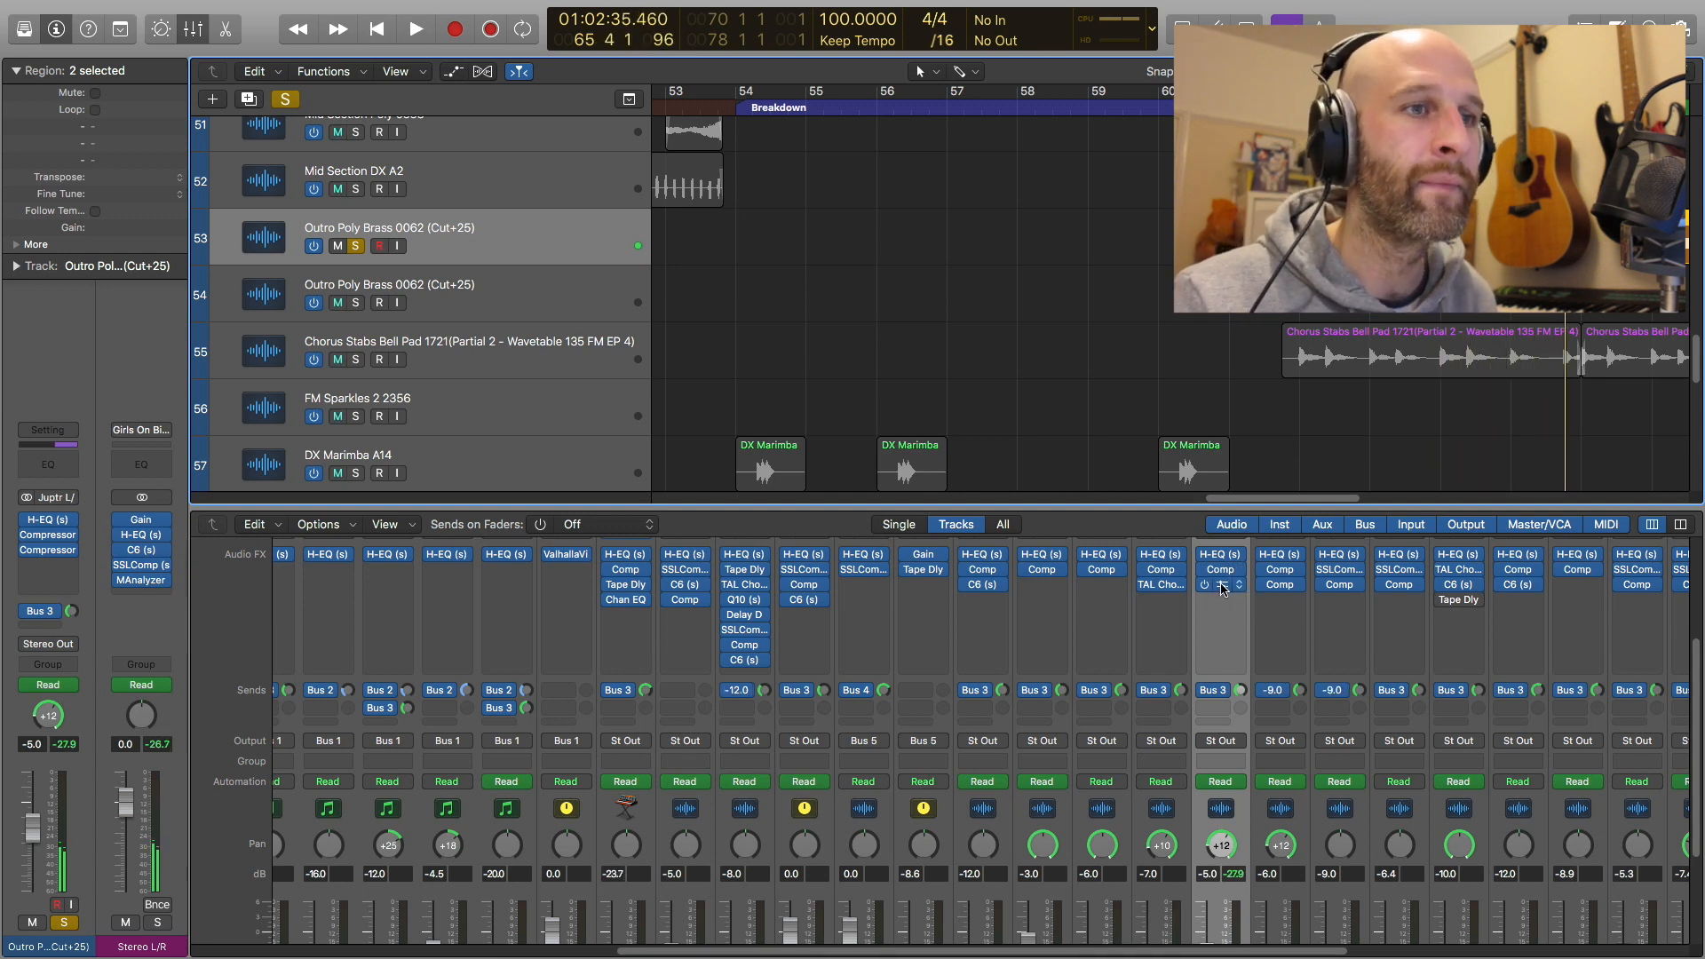
click(859, 59)
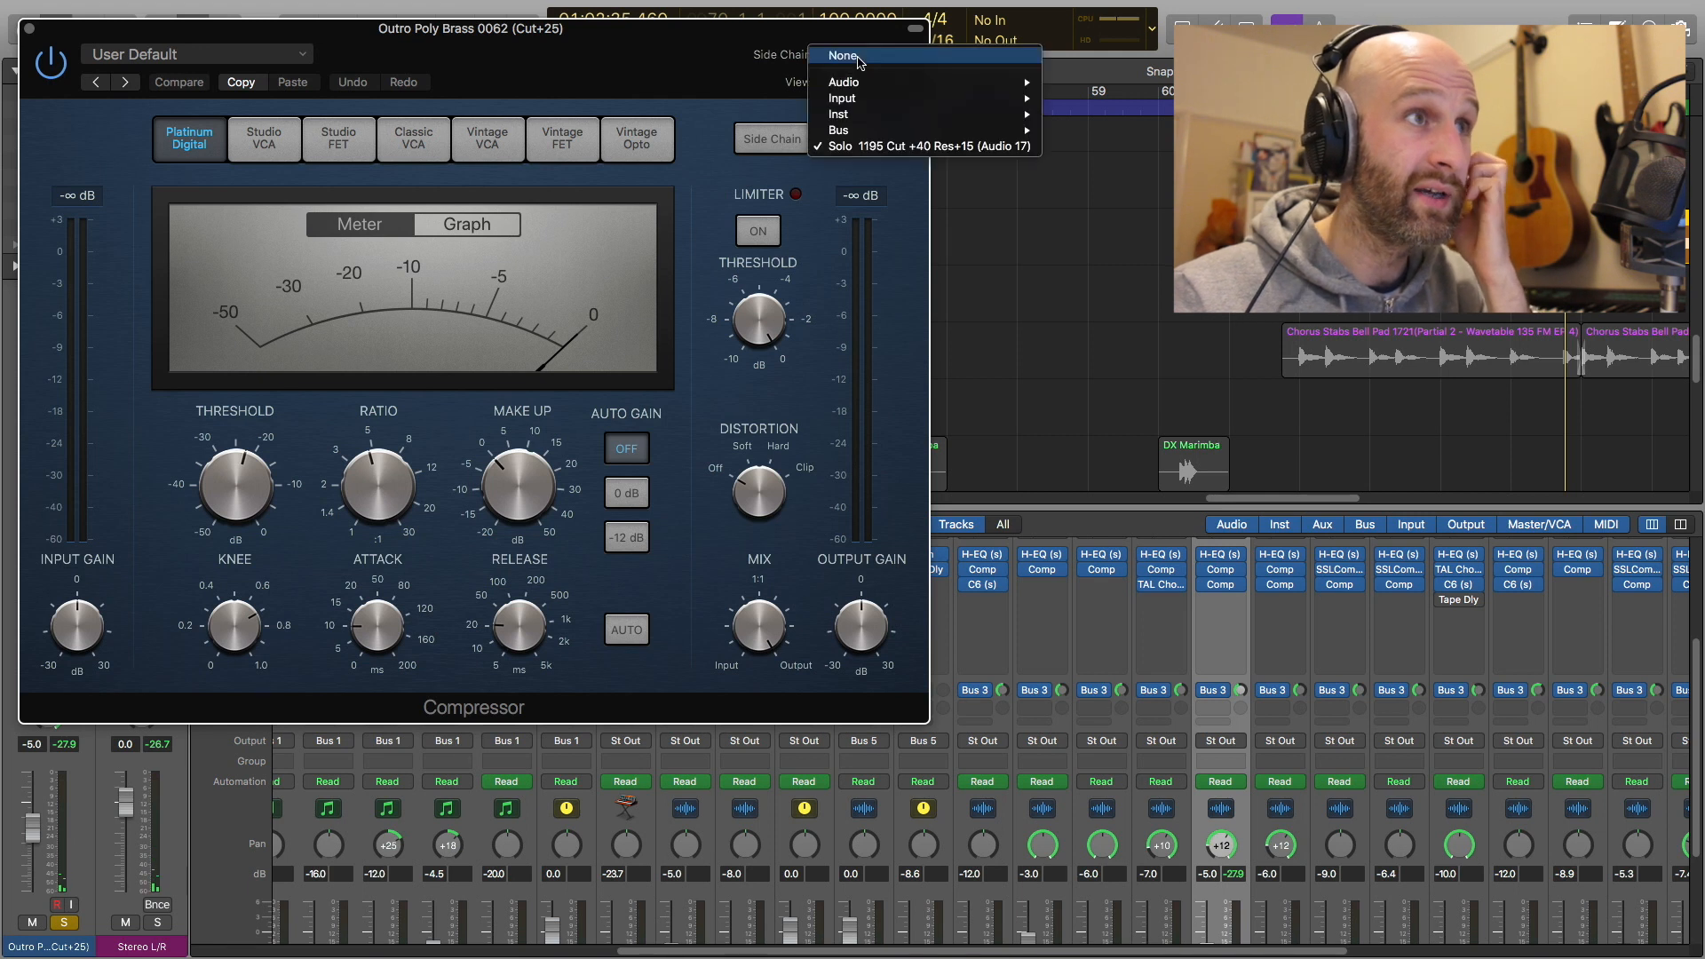
click(708, 64)
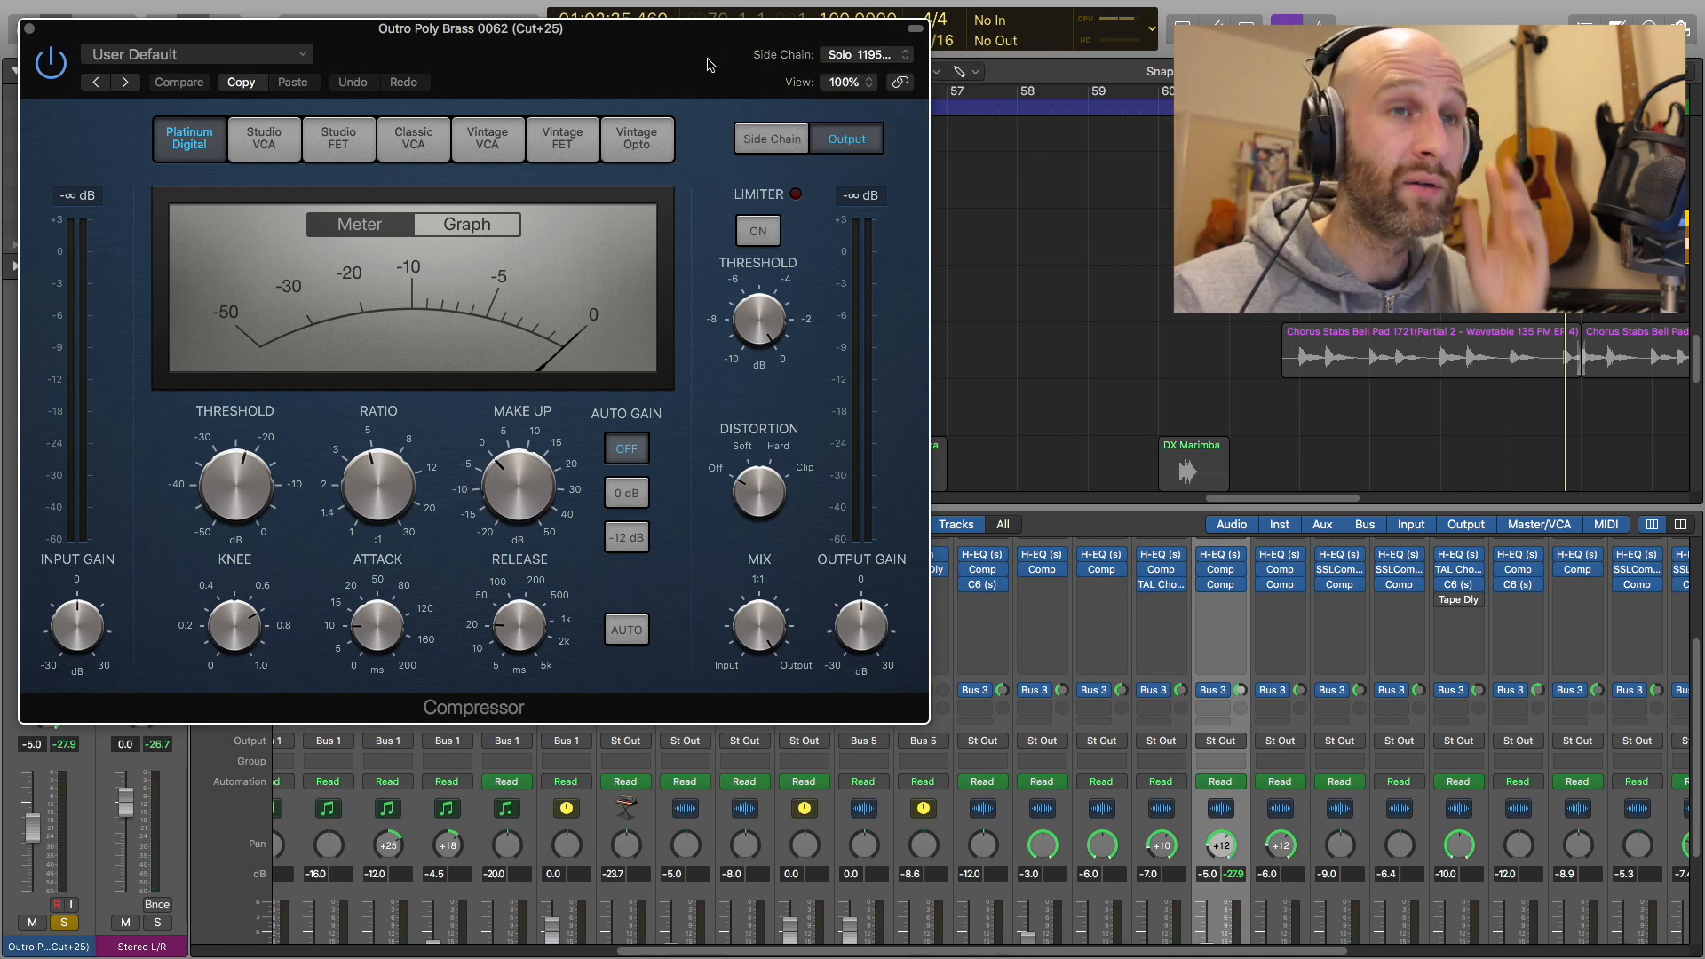
click(29, 29)
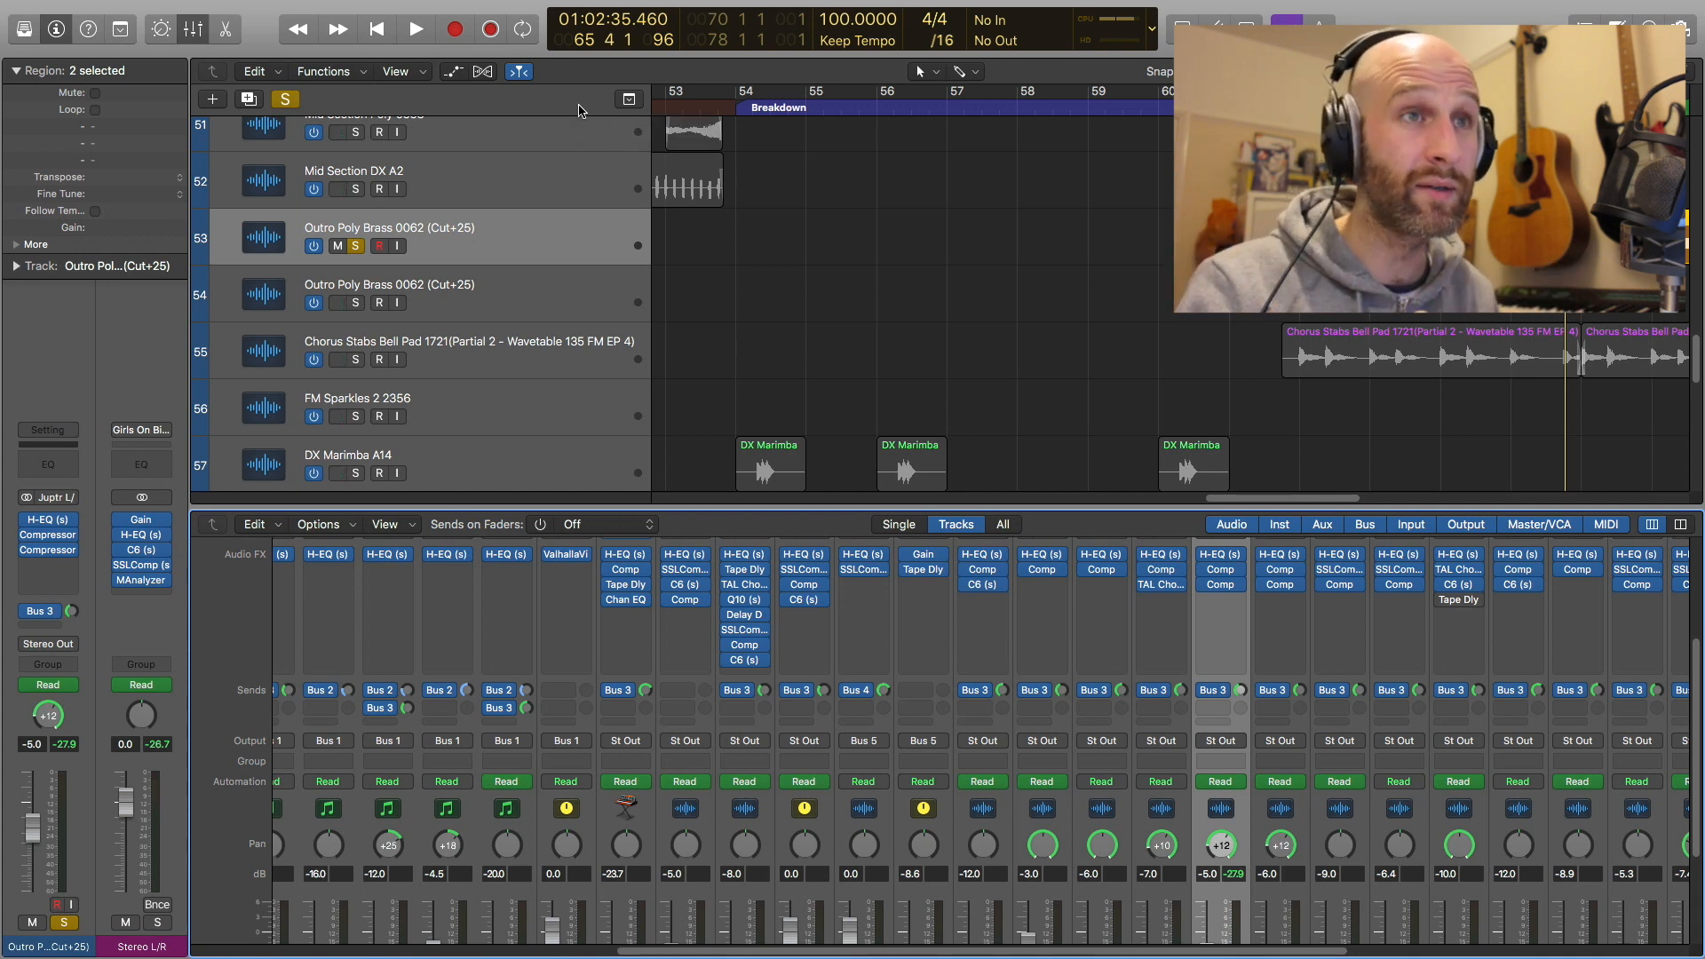
Rewind to bar 62 at the start of the Solo section and audition the soloed Outro Poly Brass 0062 track
key(comma)
key(comma)
key(comma)
key(comma)
key(space)
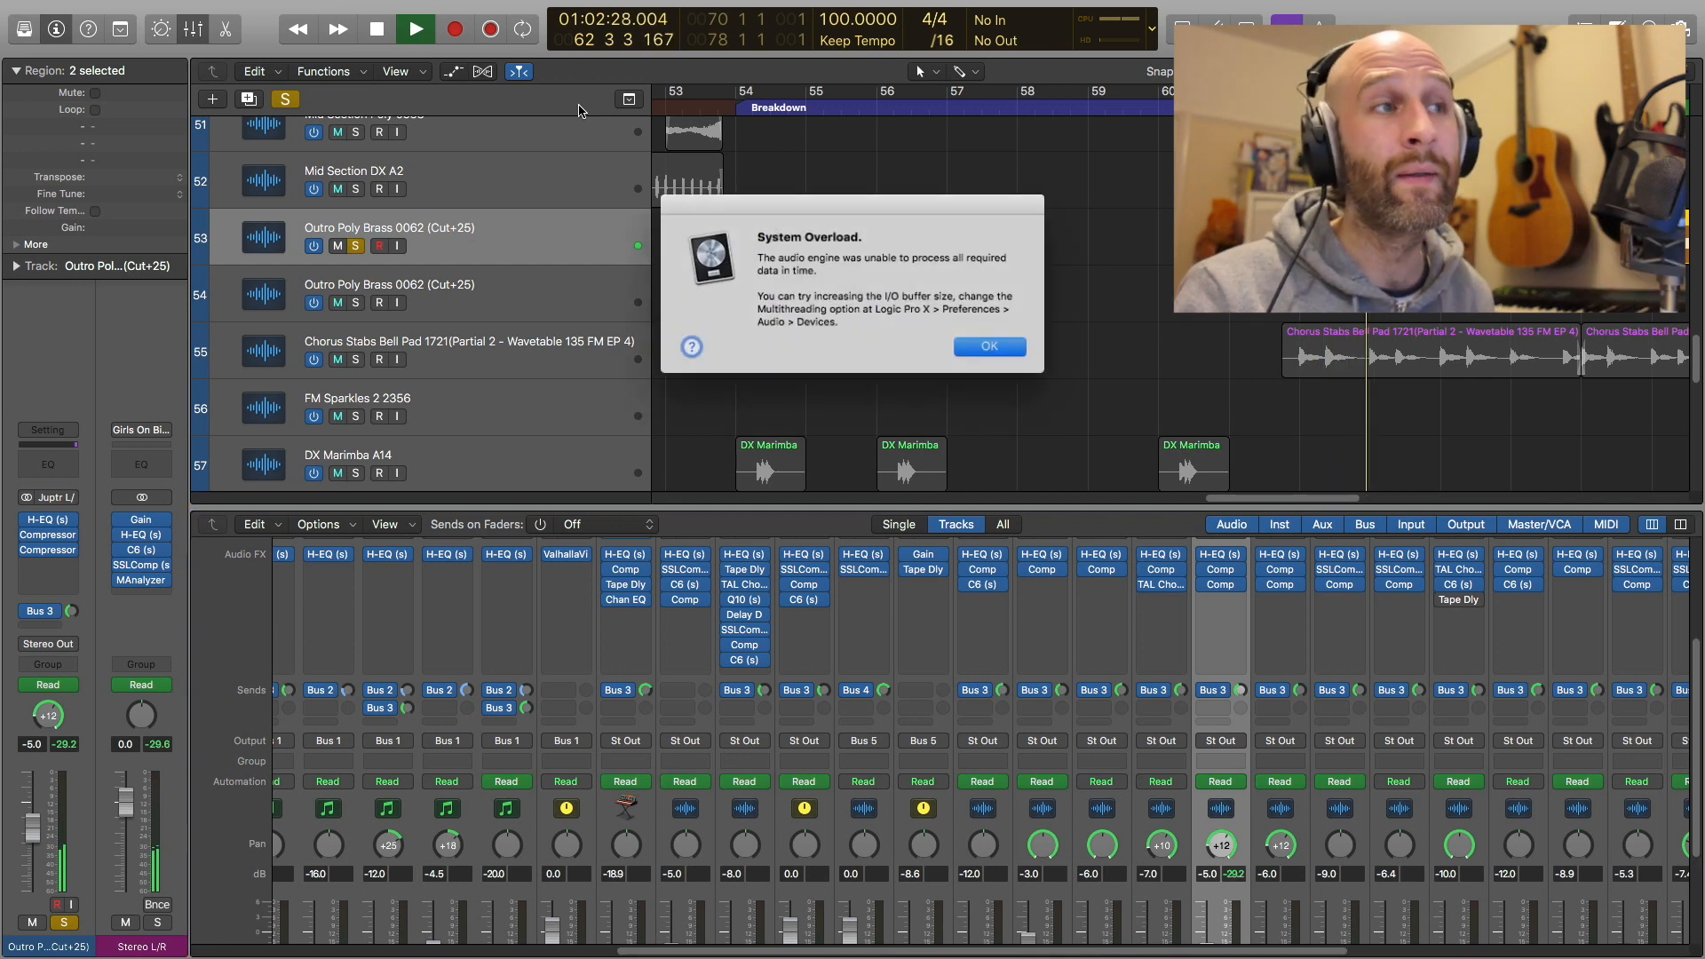
key(space)
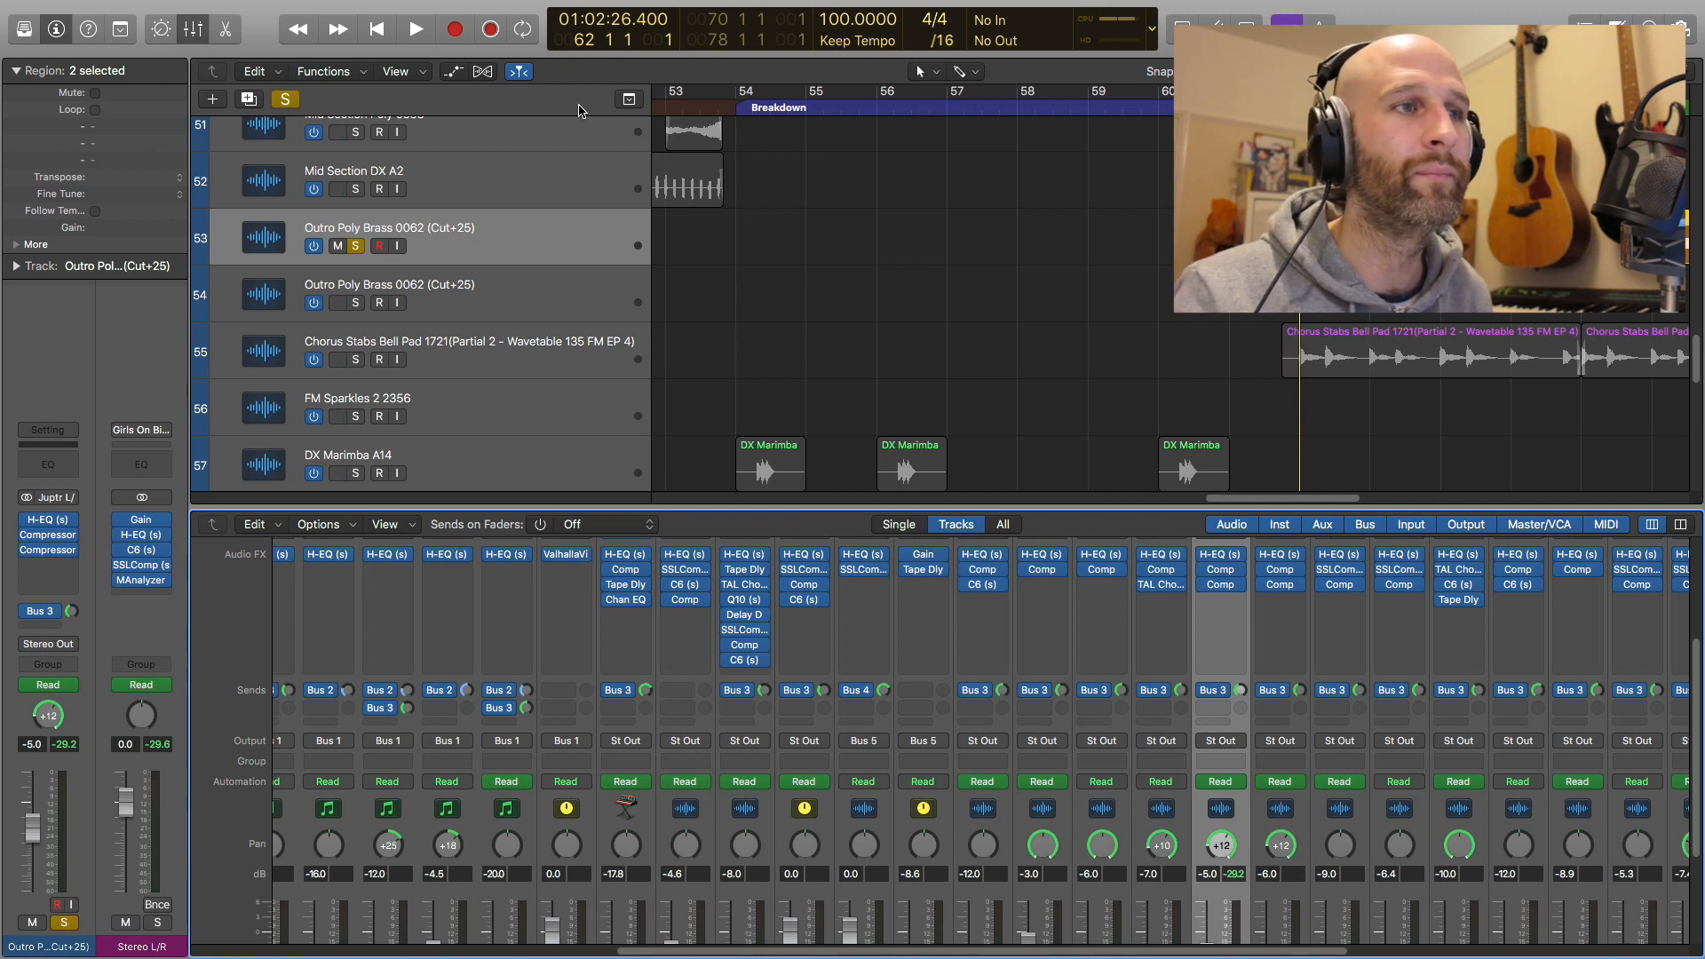
scroll(841, 214, right, 10)
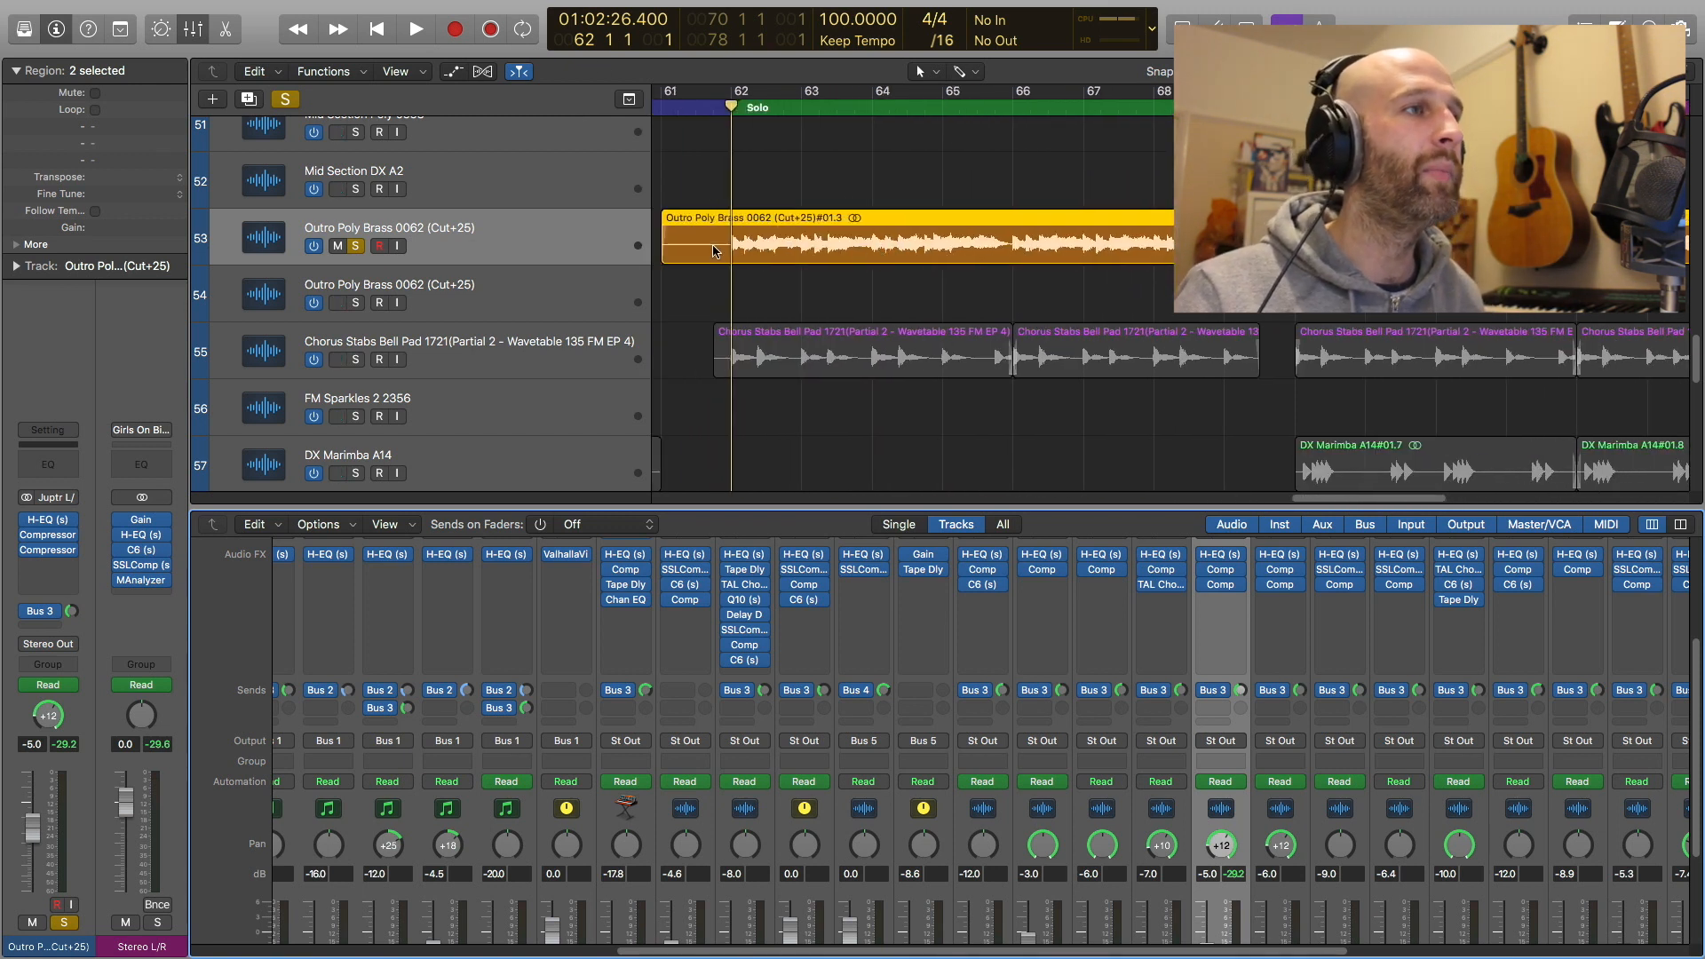
Solo both Solo 1195 Cut +40 Res+15 tracks together with the Outro Poly Brass 0062 (Cut+25) track
scroll(1313, 807, down, 5)
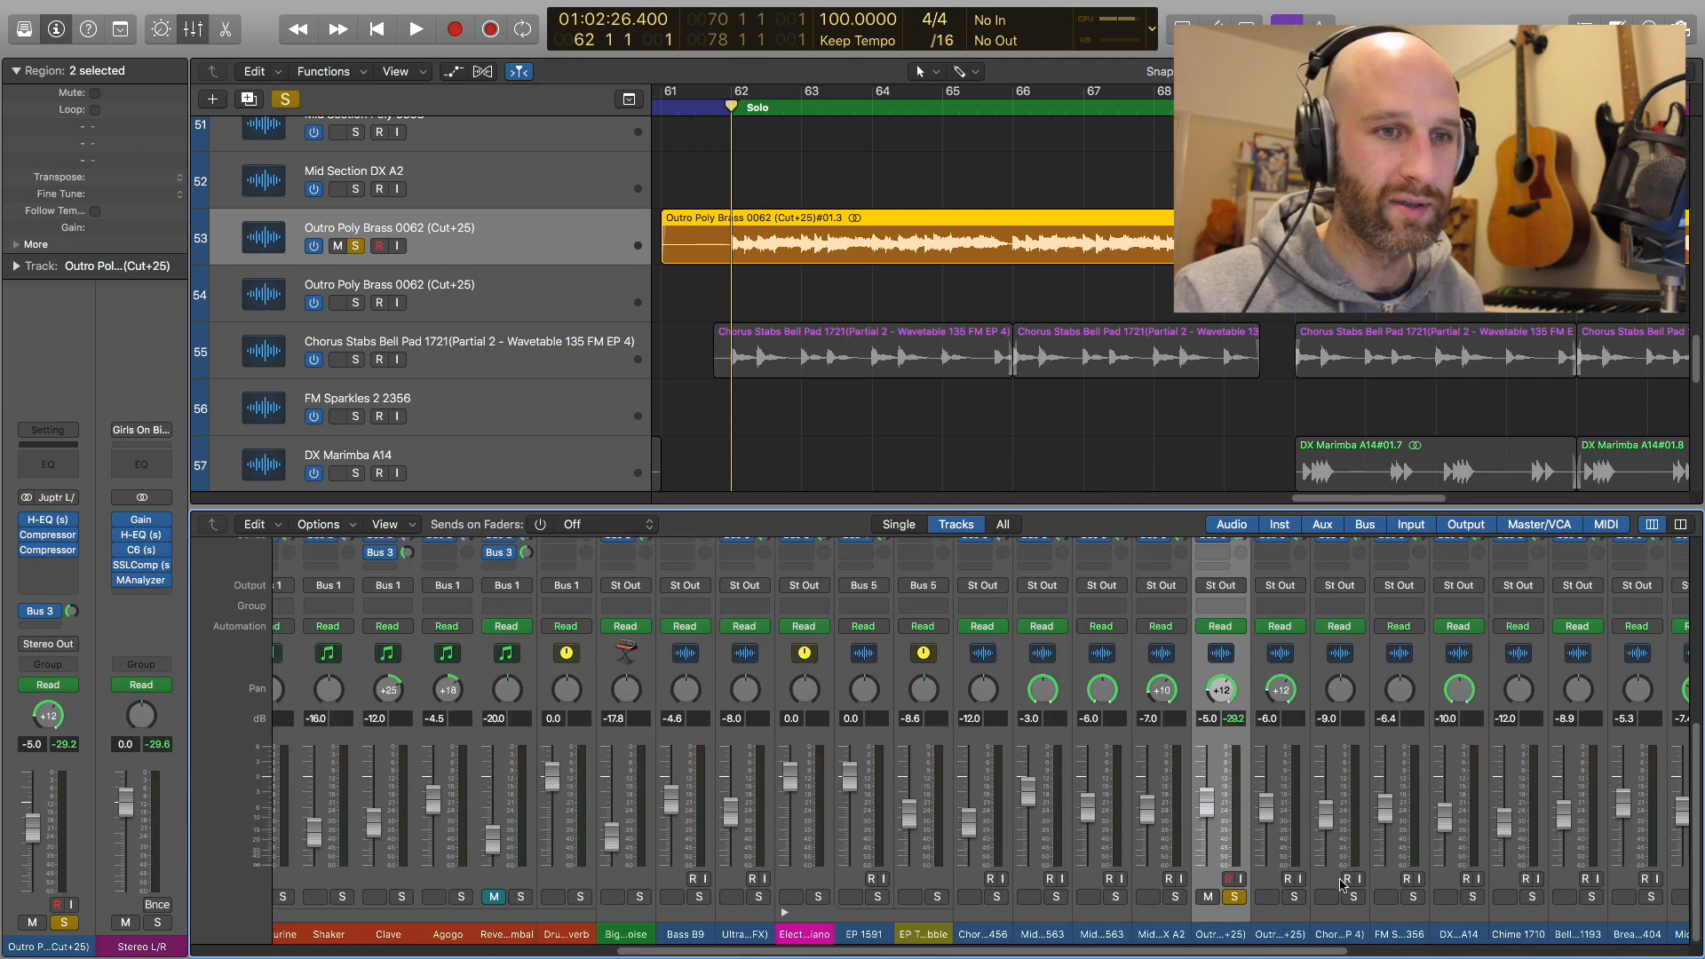
scroll(795, 380, down, 10)
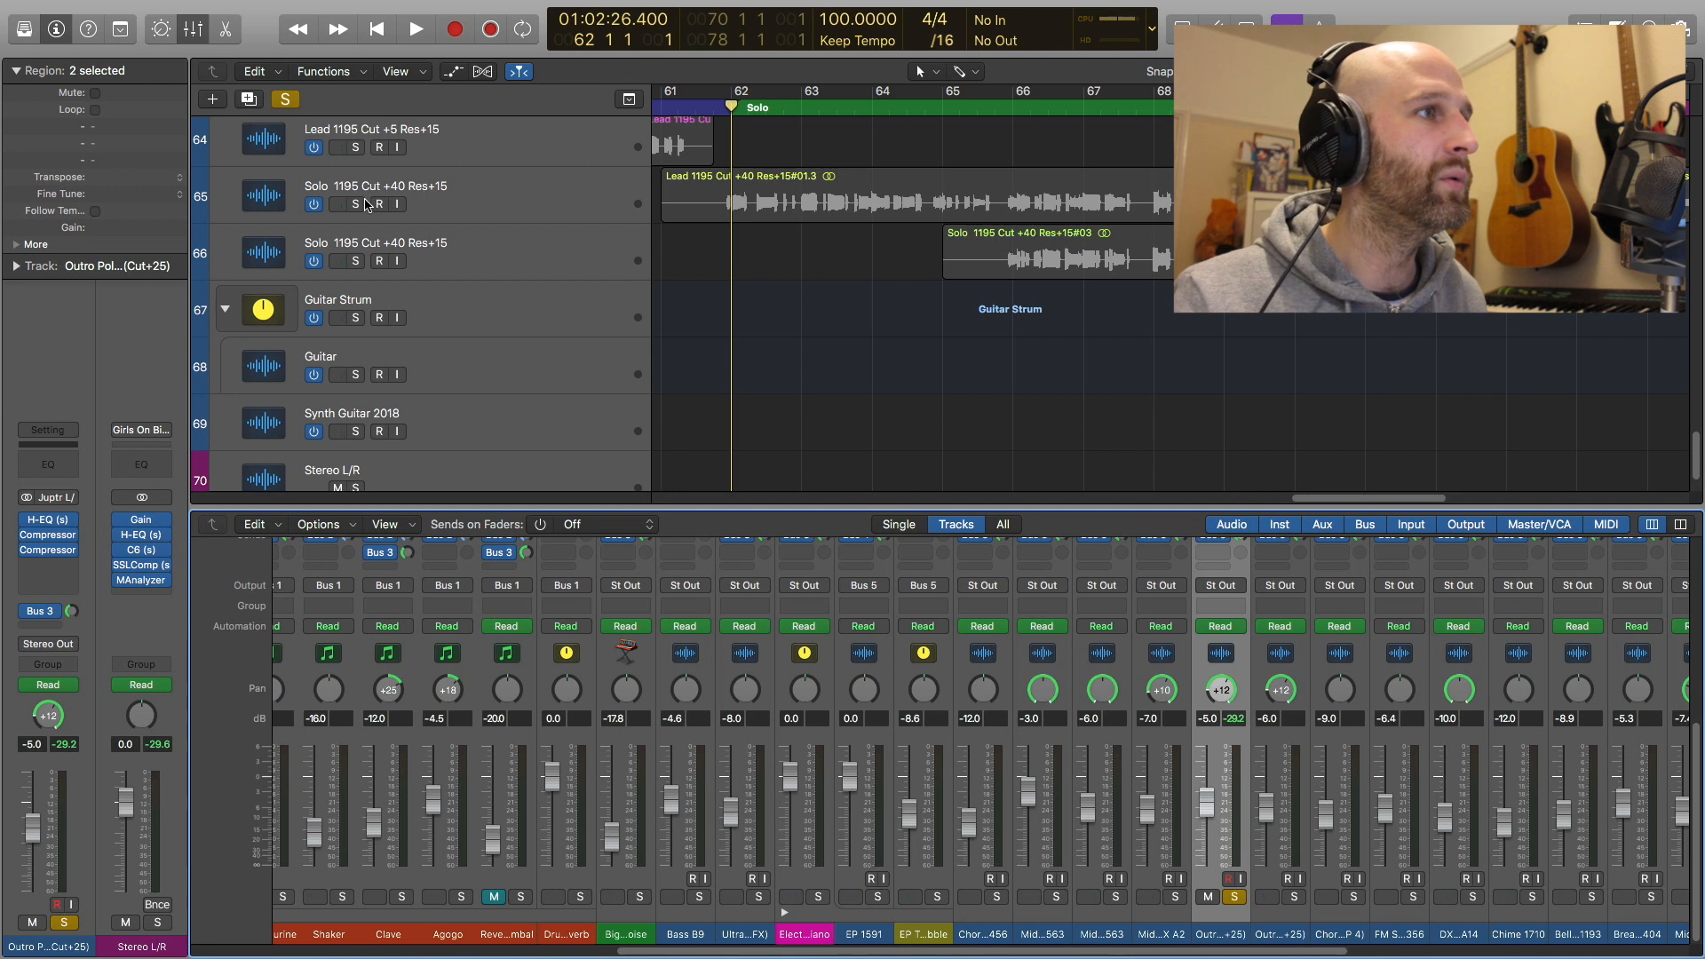
click(356, 204)
click(356, 261)
scroll(698, 291, up, 10)
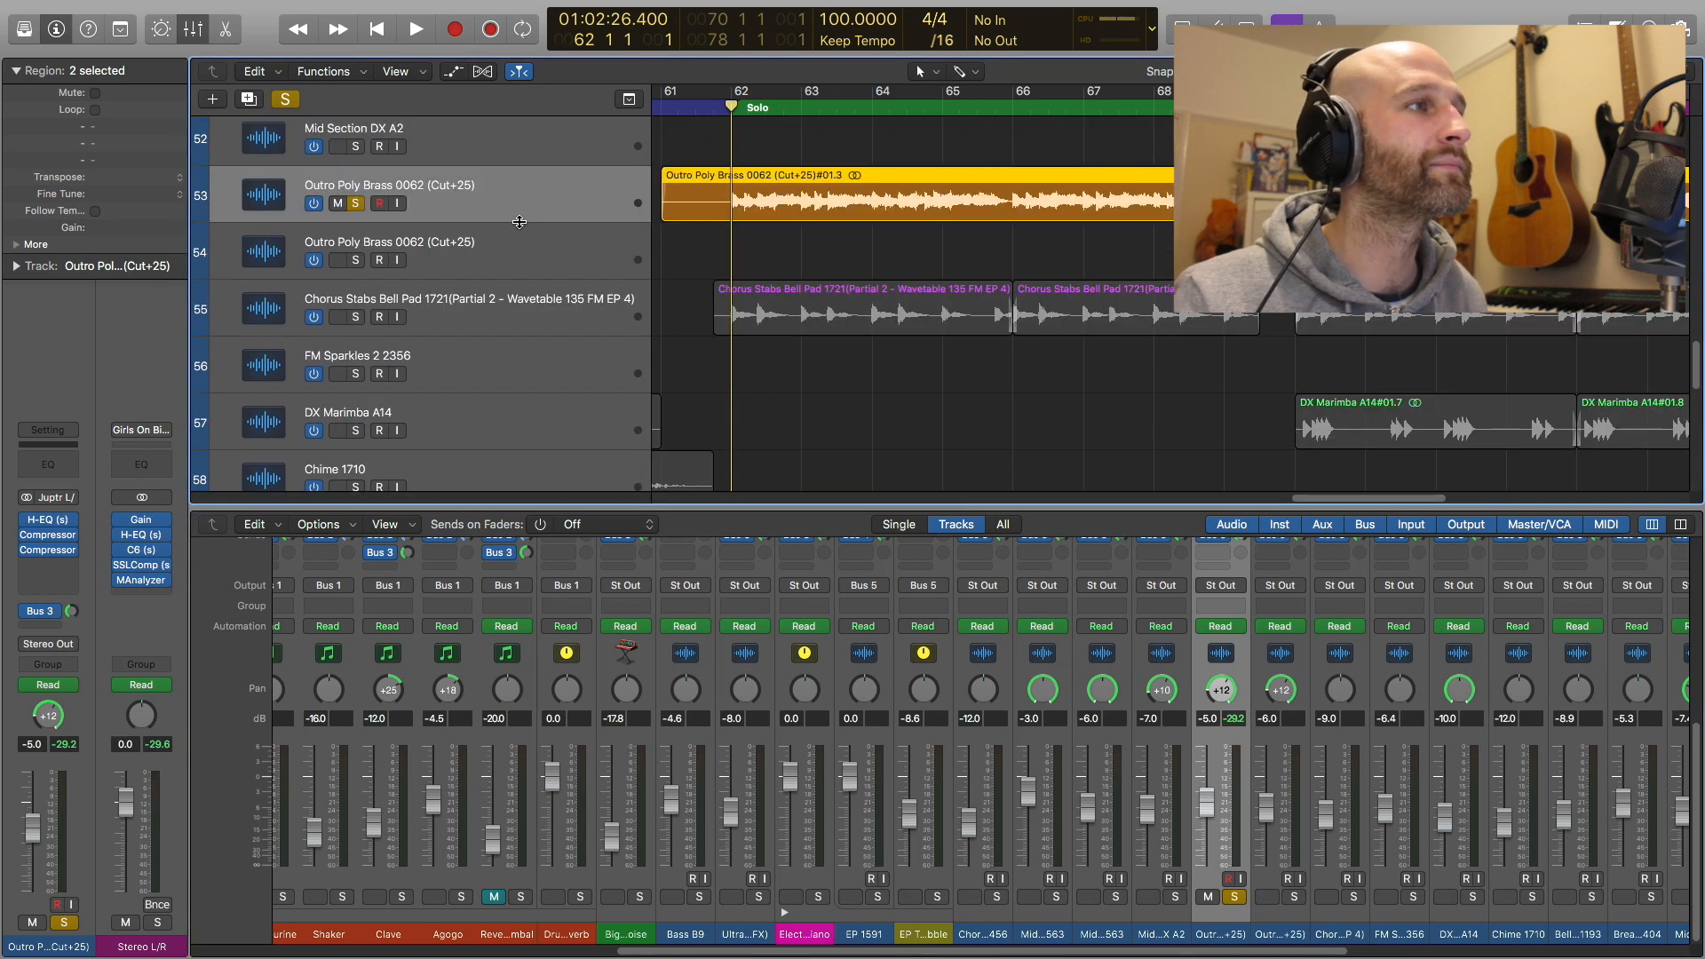
Watch the Compressor side-chained to Audio 17 on Outro Poly Brass 0062 during playback, dismiss the System Overload alert and close the plug-in
scroll(1270, 613, up, 5)
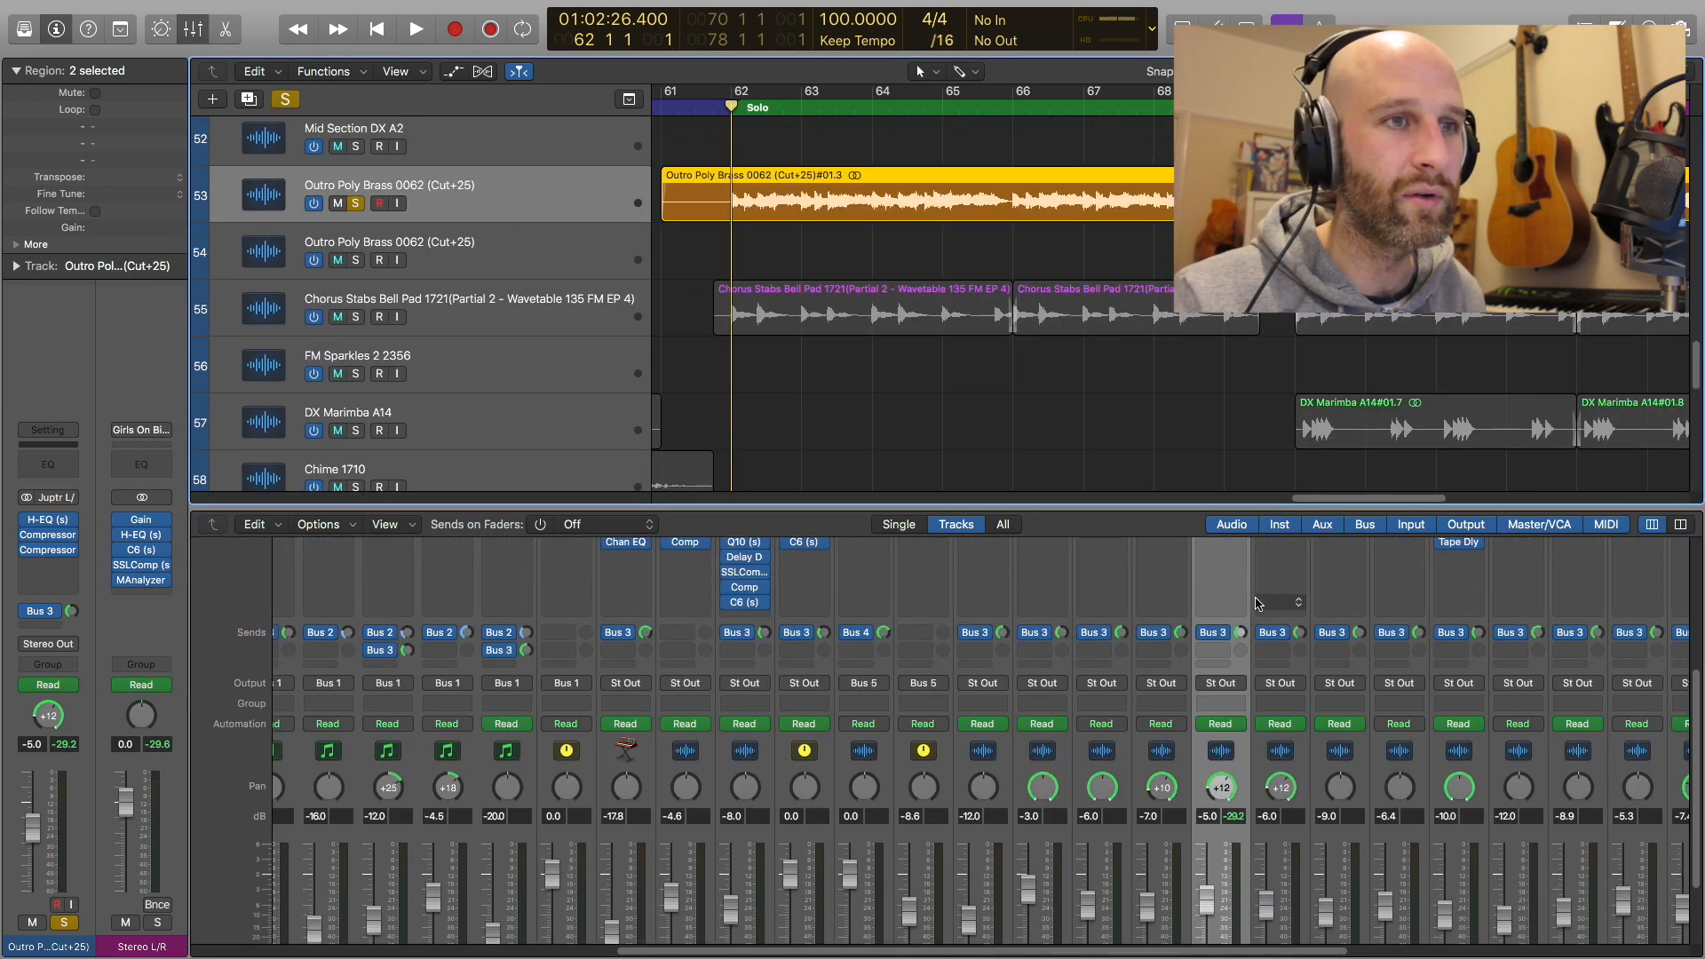
click(1225, 600)
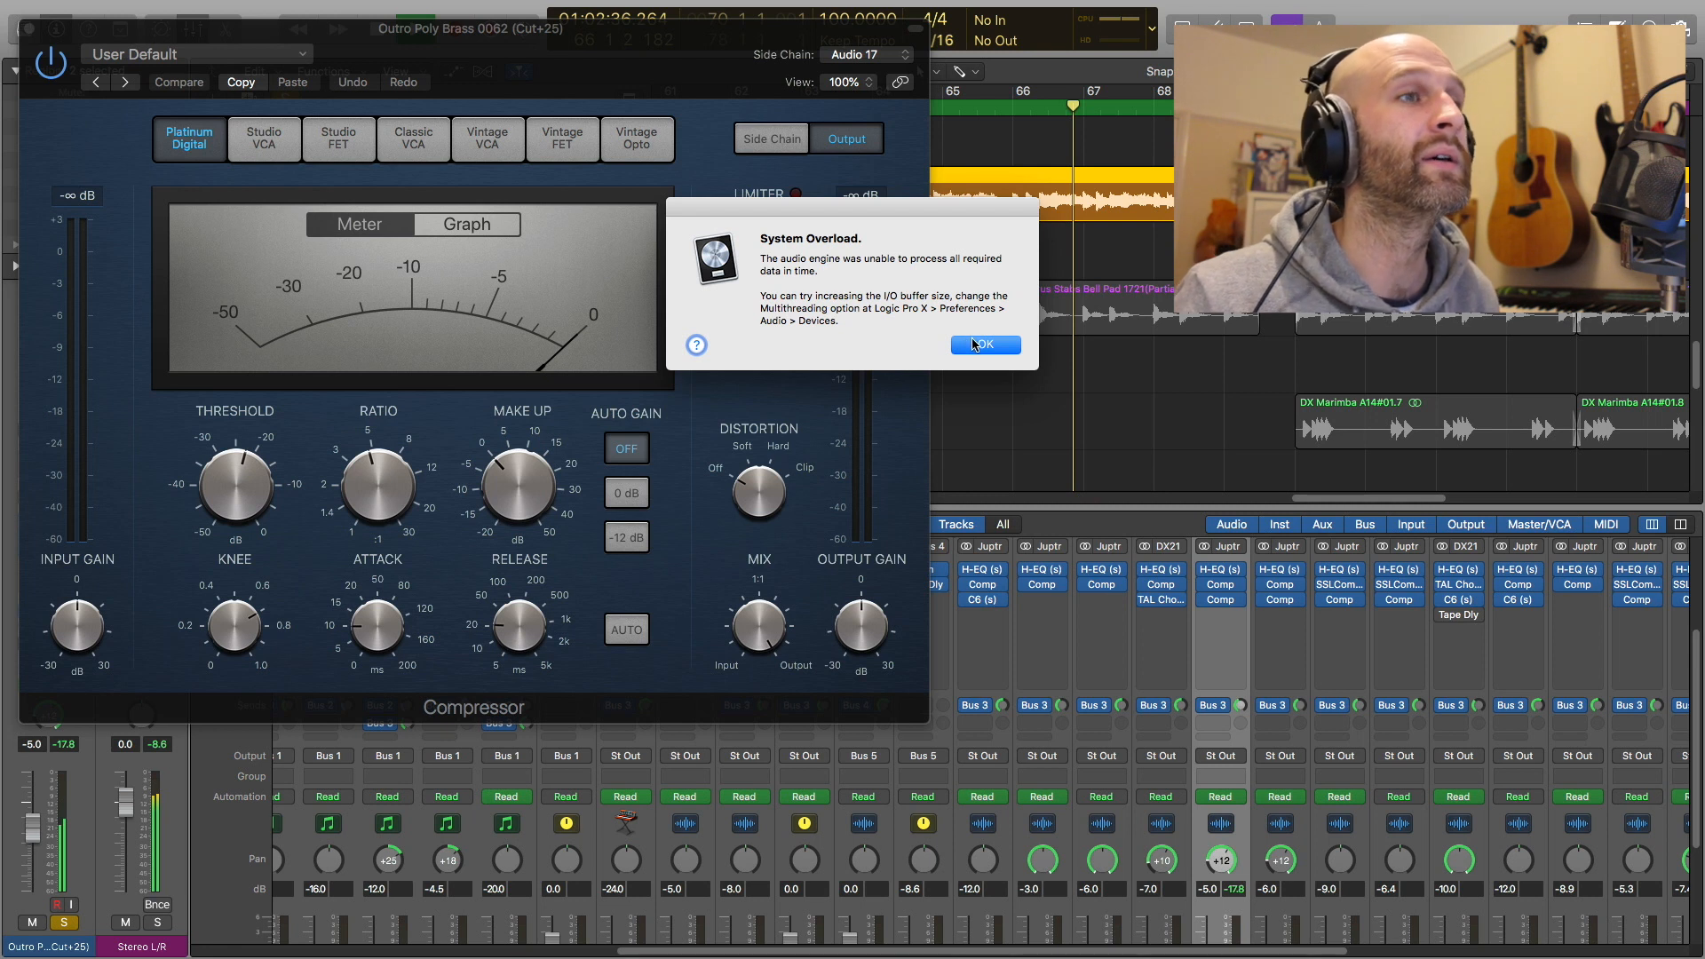
click(975, 345)
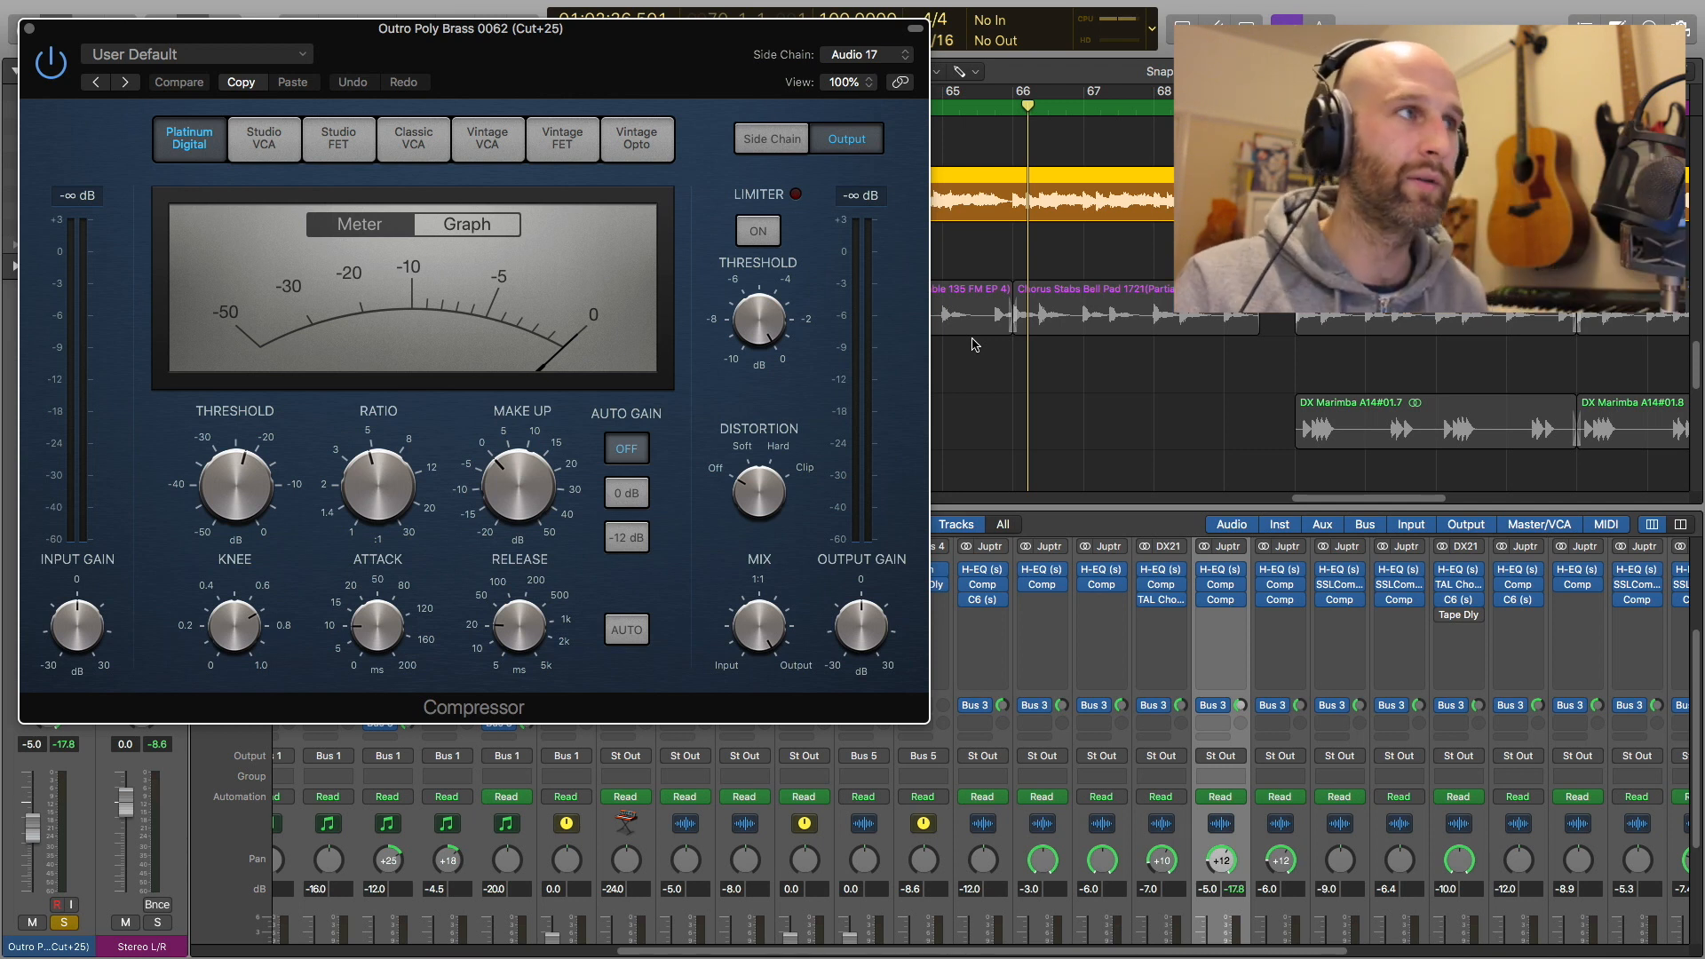
click(28, 29)
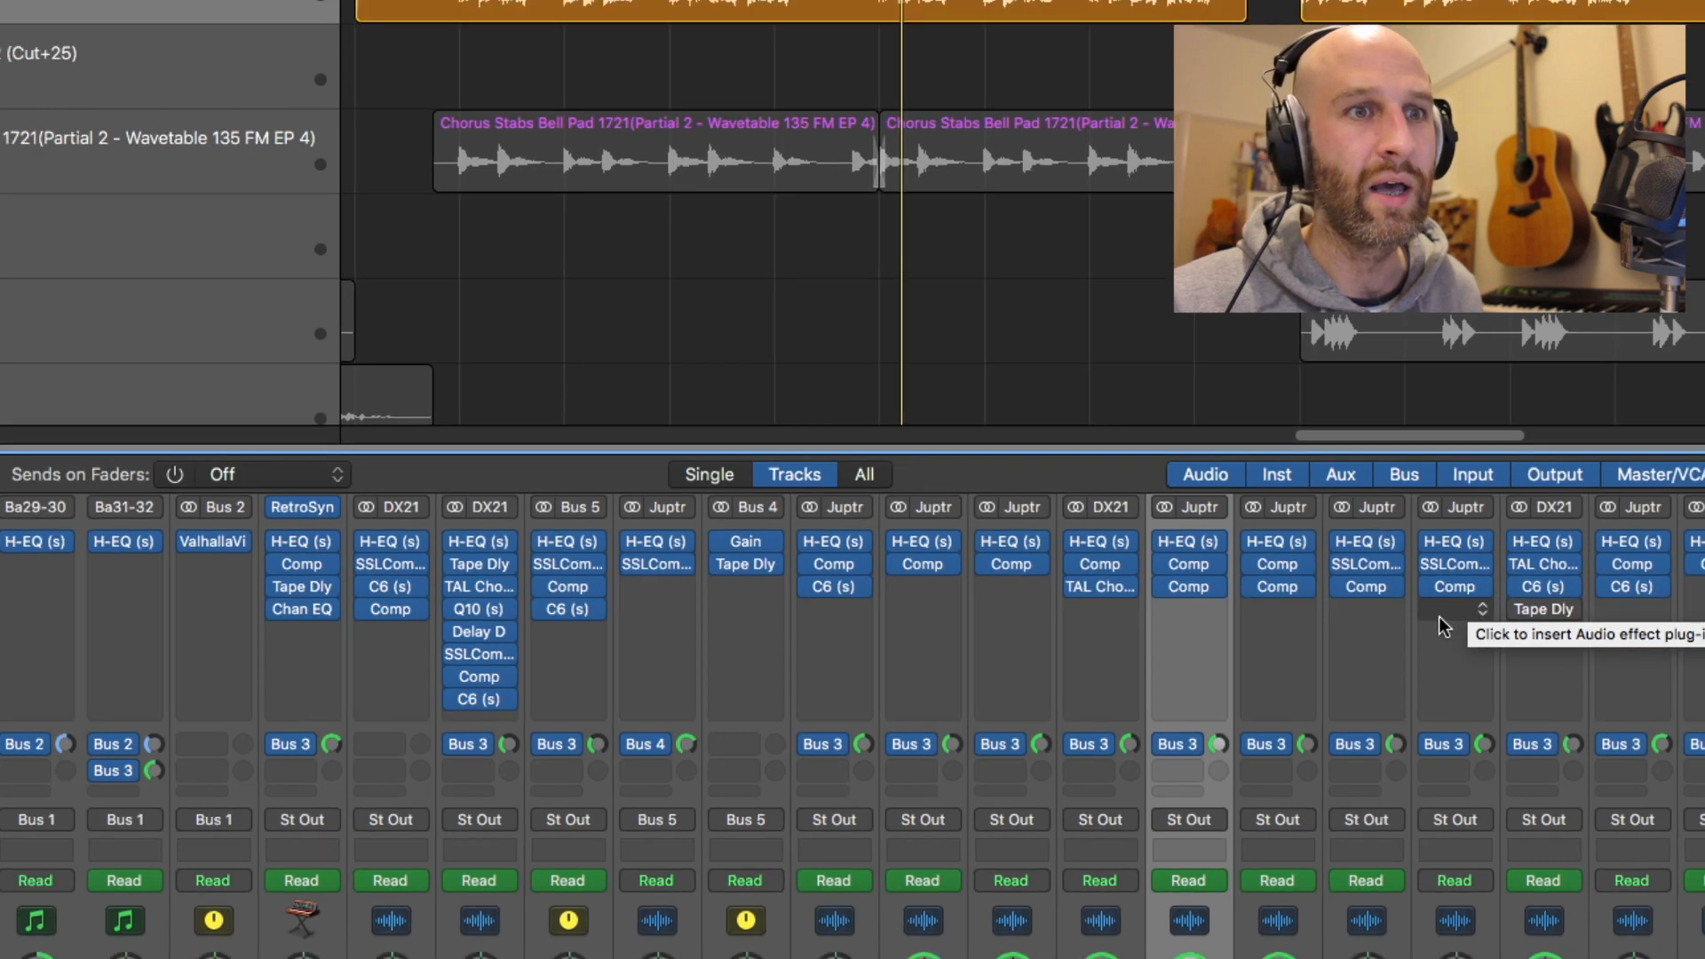
Examine the effects chains, Bus 3 sends and levels of the remaining synth and lead channel strips in the mixer
scroll(1390, 638, down, 5)
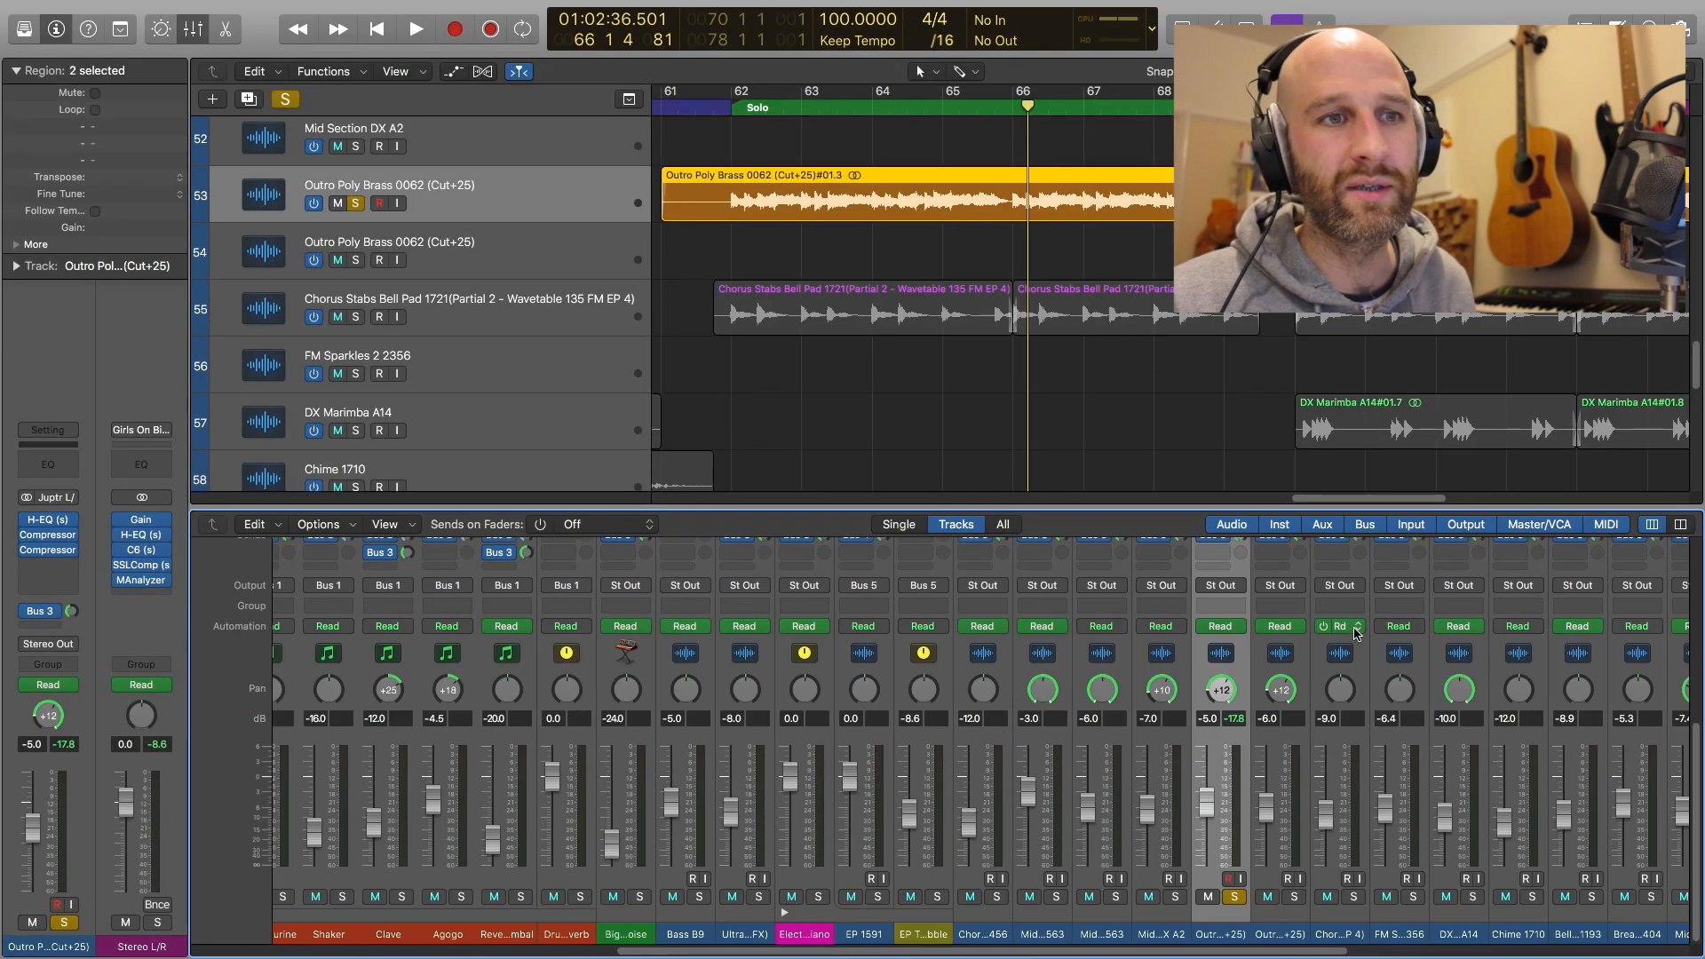
scroll(1356, 633, up, 5)
scroll(1353, 630, right, 5)
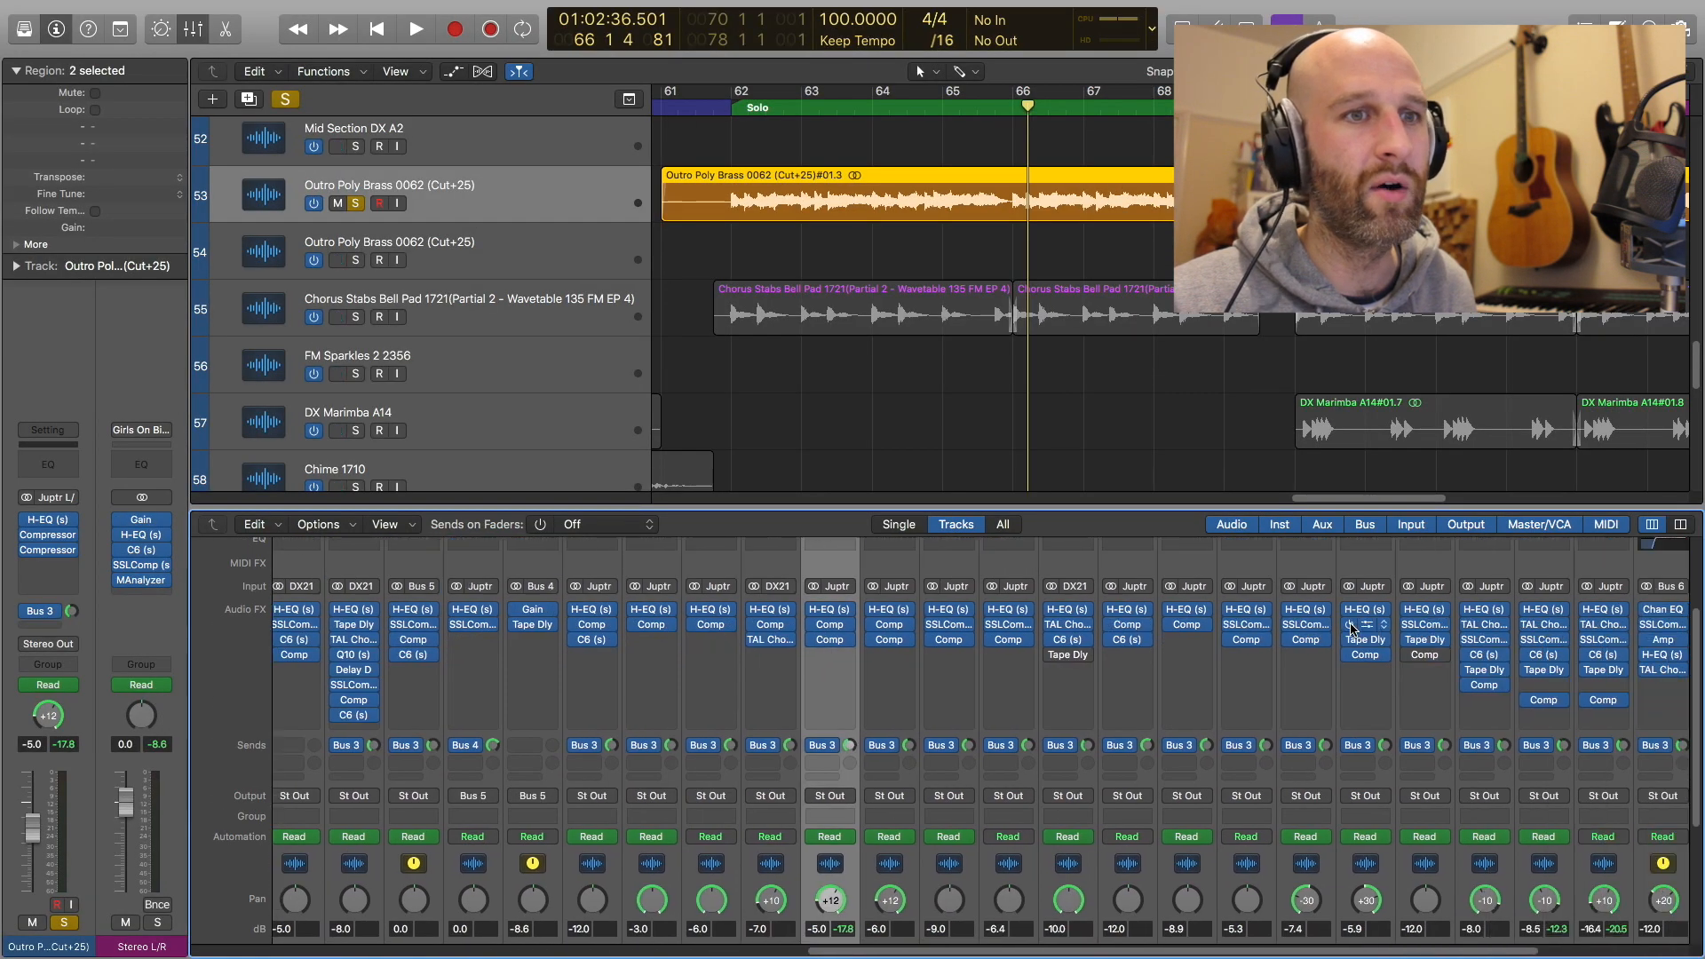
scroll(1353, 628, right, 1)
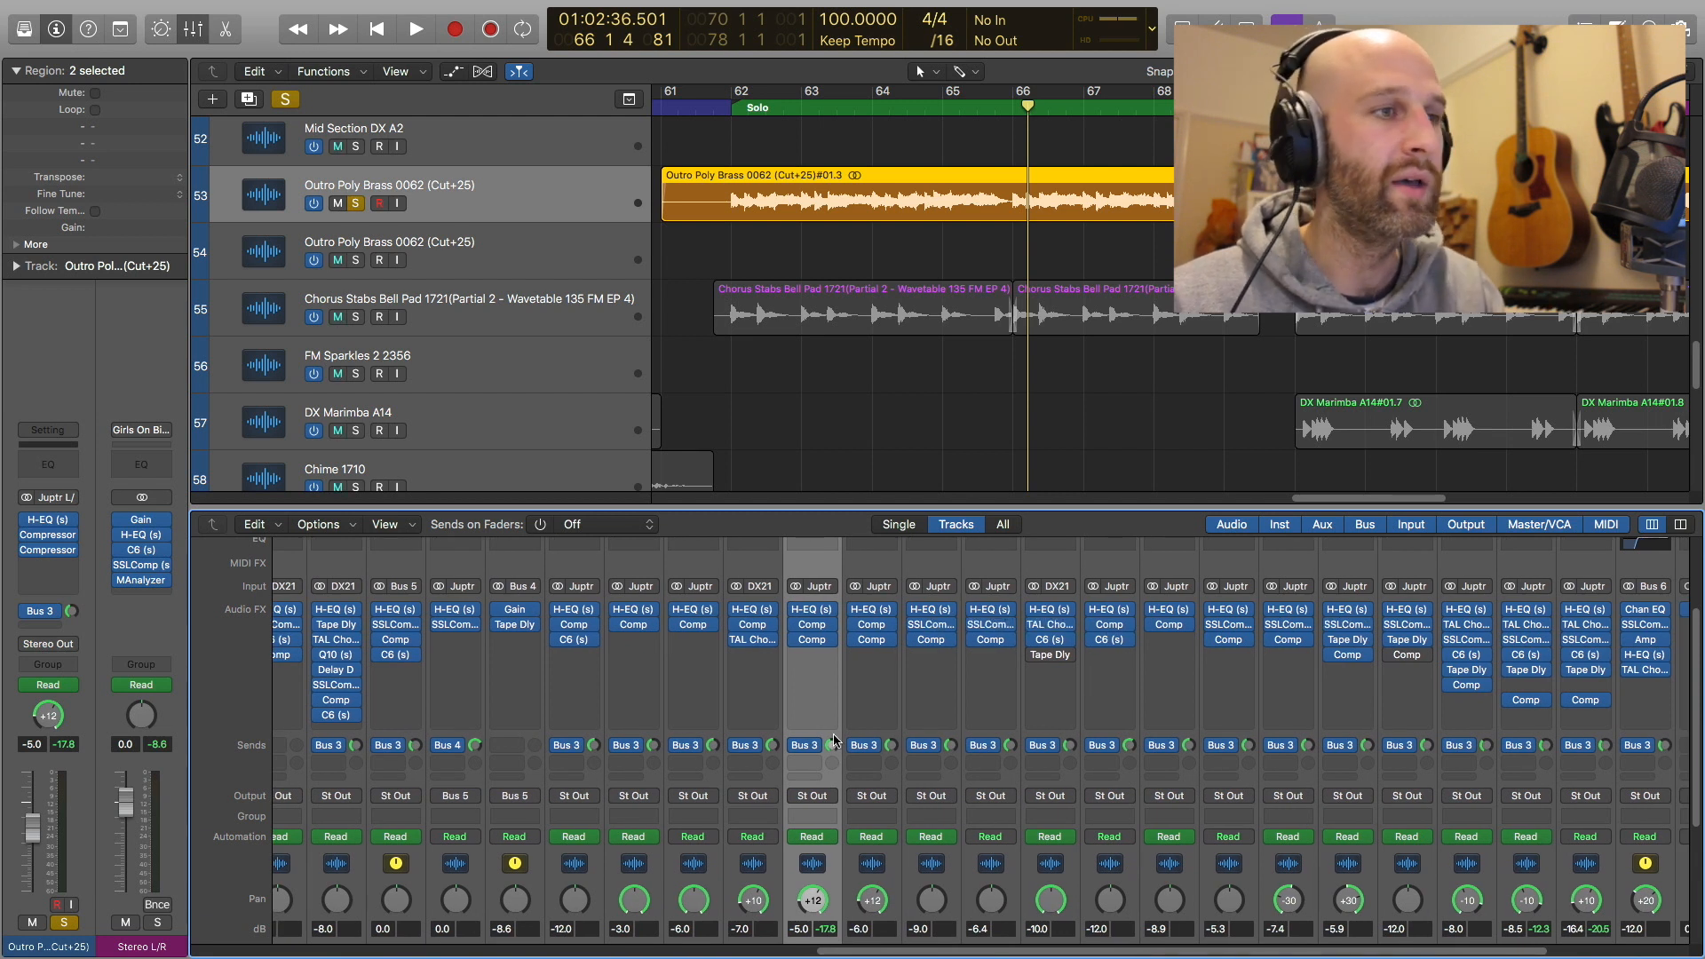
scroll(886, 854, down, 5)
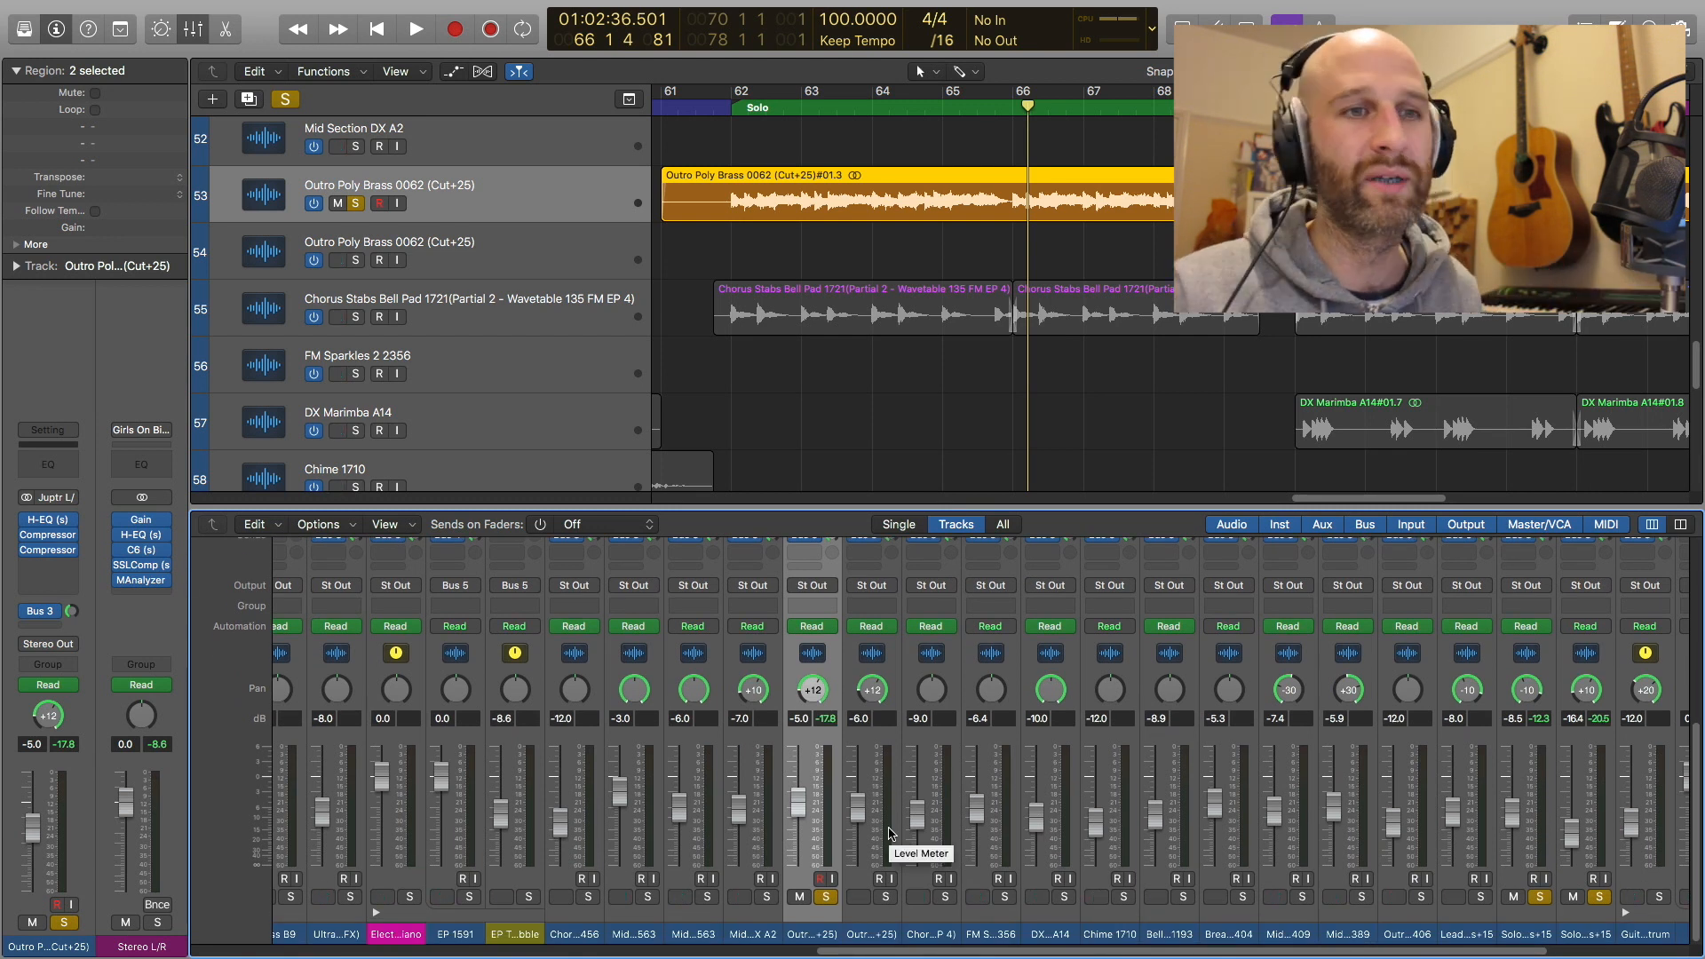
scroll(959, 786, right, 2)
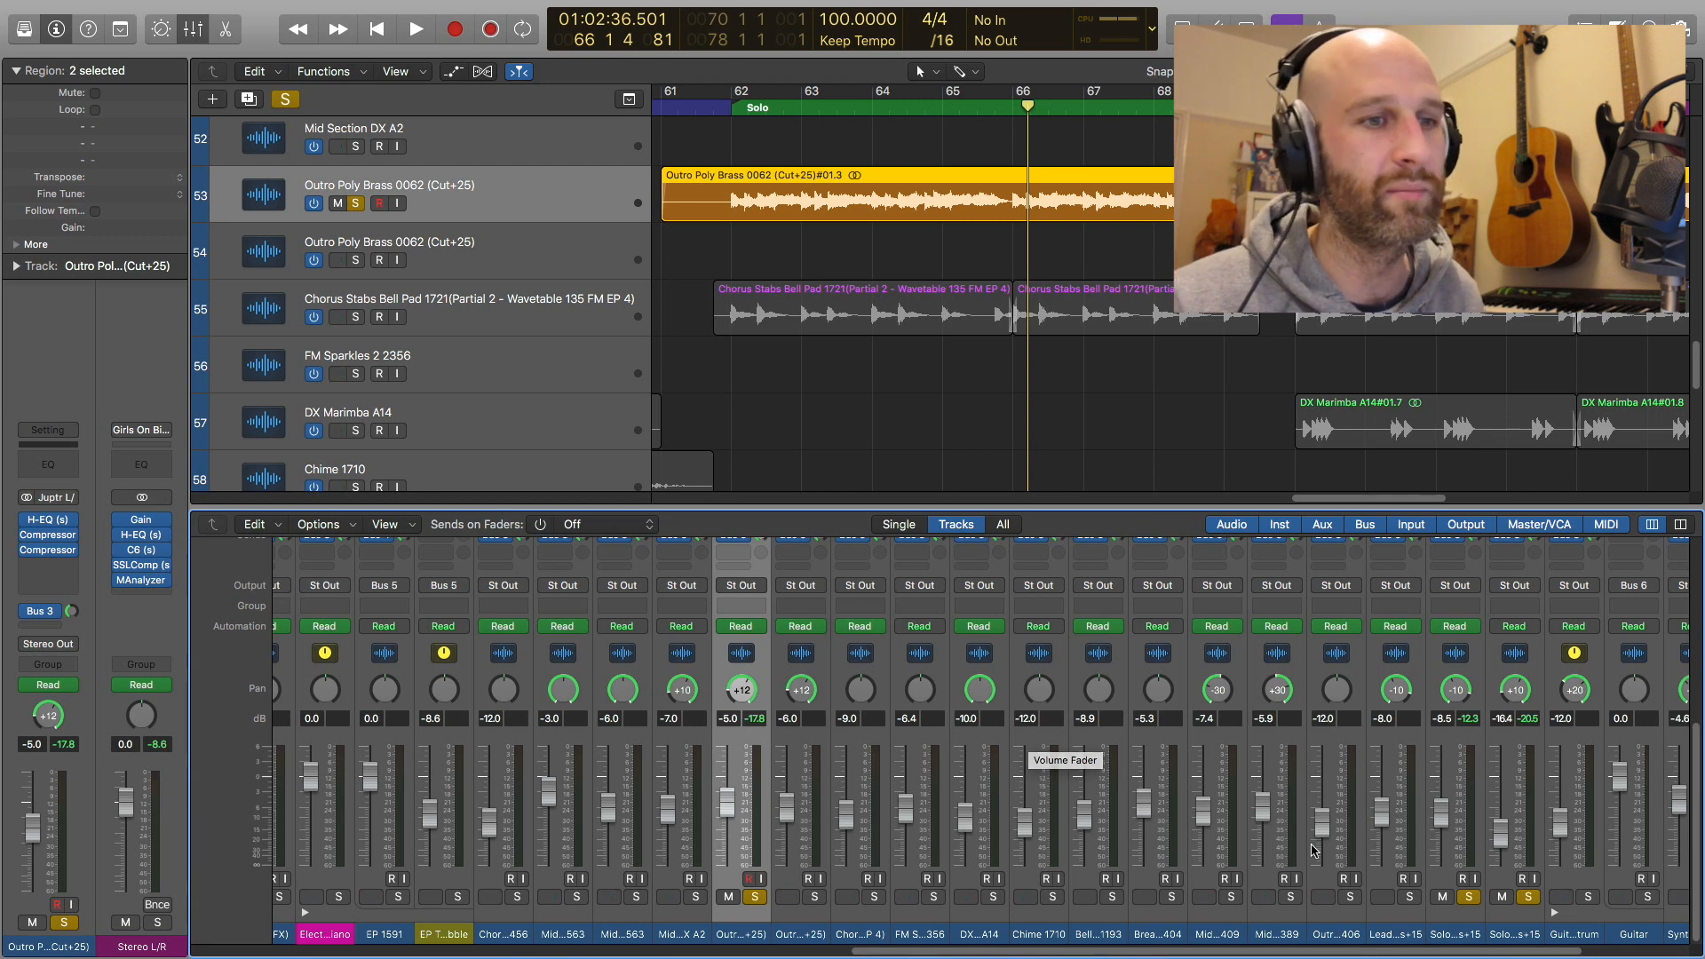
scroll(1242, 781, up, 3)
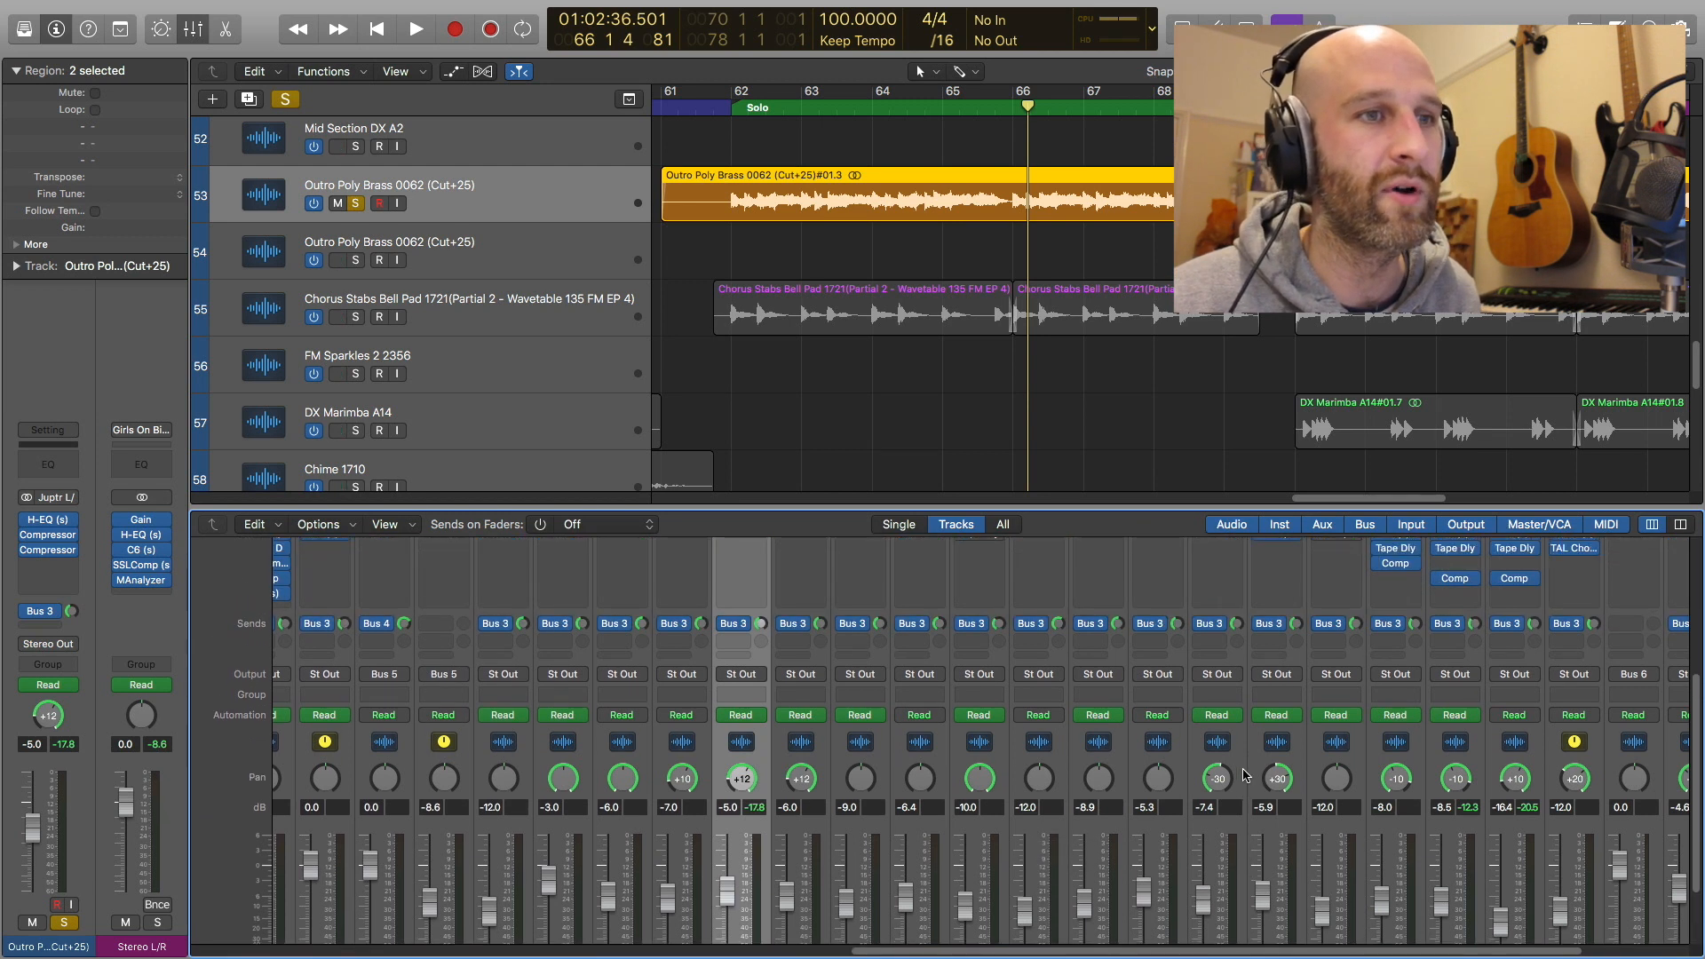
scroll(1249, 766, right, 5)
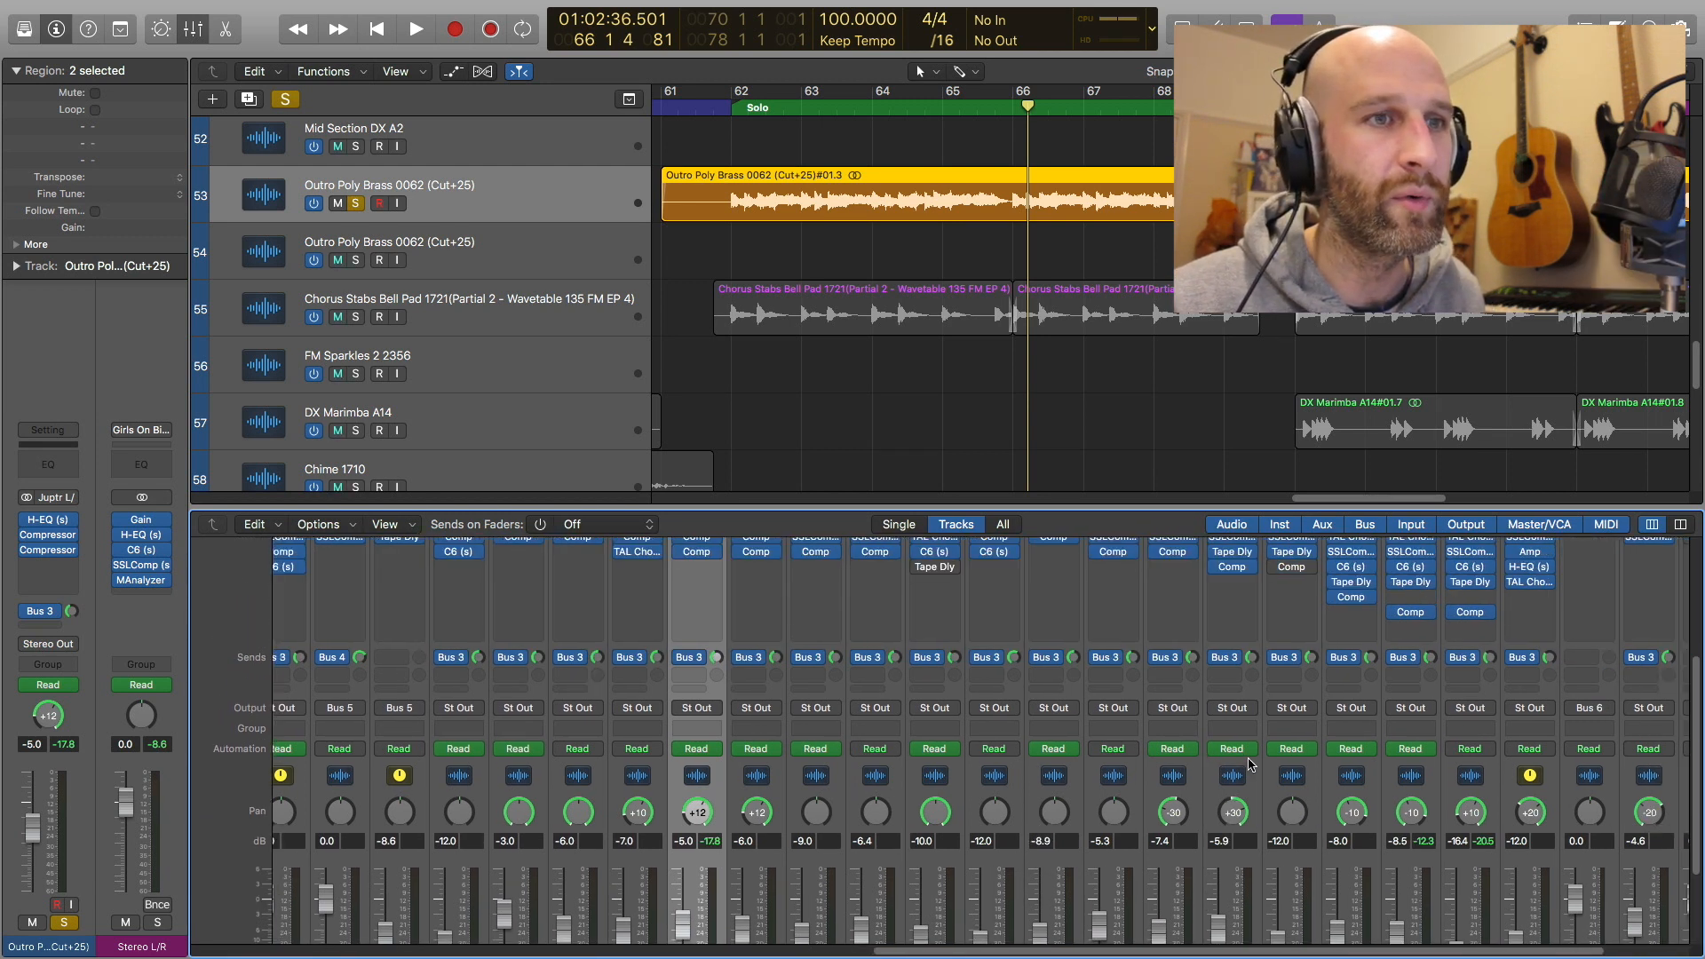
scroll(1249, 766, up, 2)
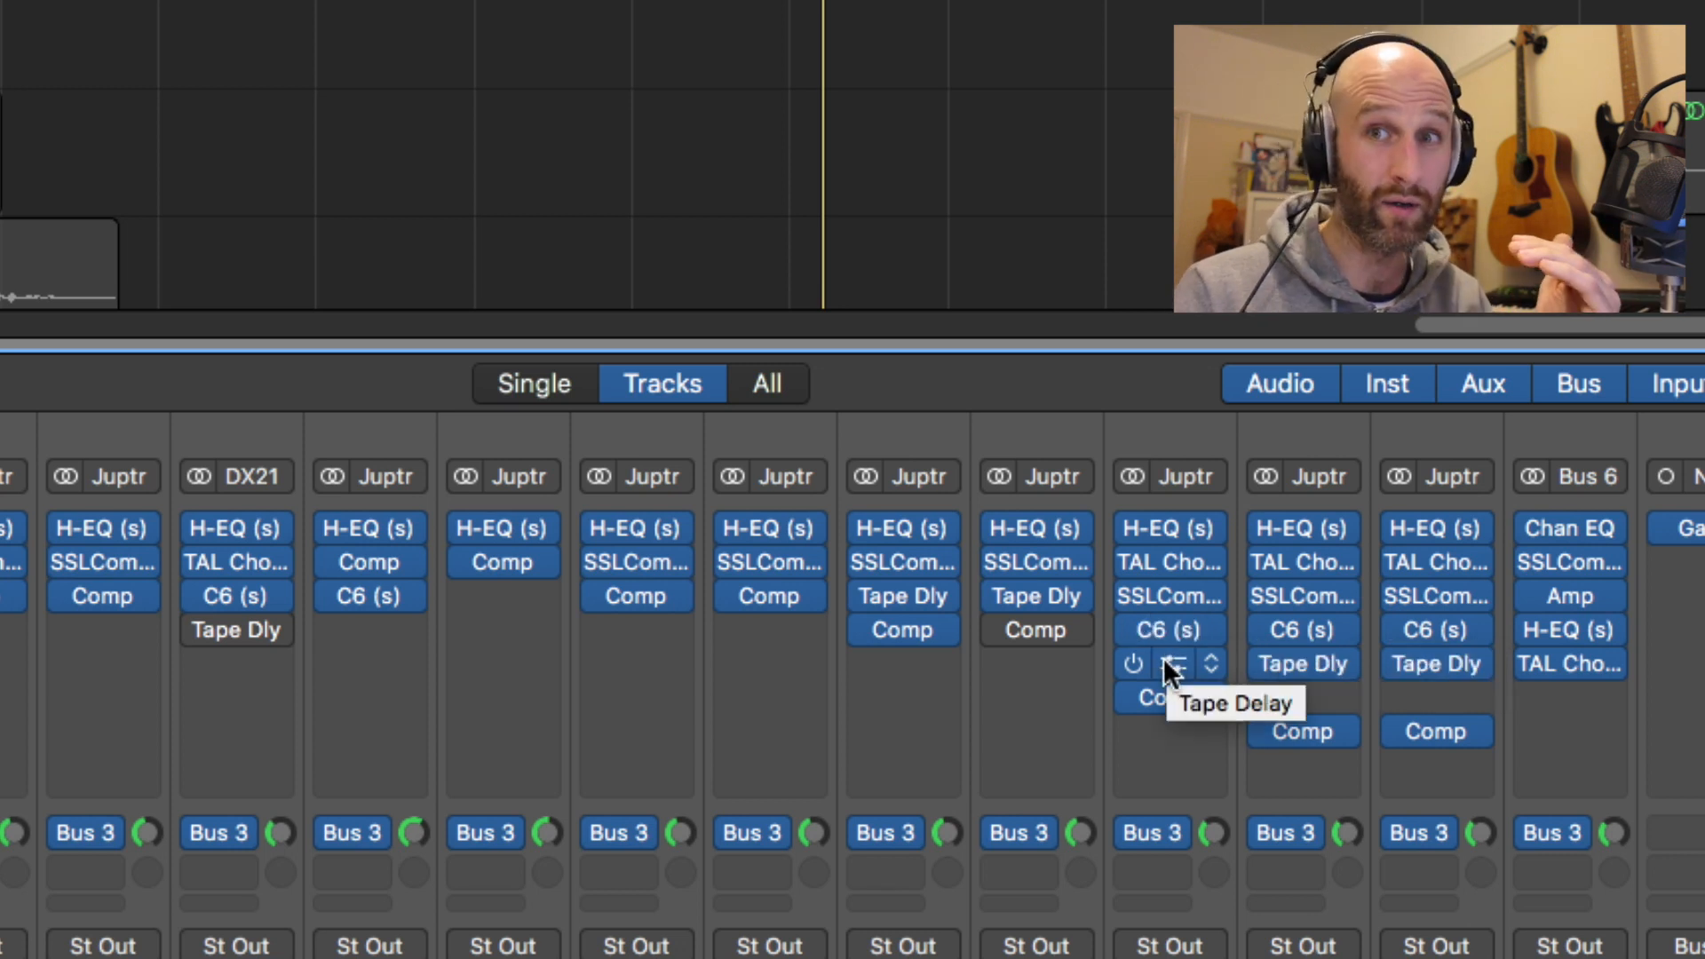
Examine the Tape Delay settings on the Lead 1195 Cut +5 Res+15 channel, then close the plug-in
click(1169, 666)
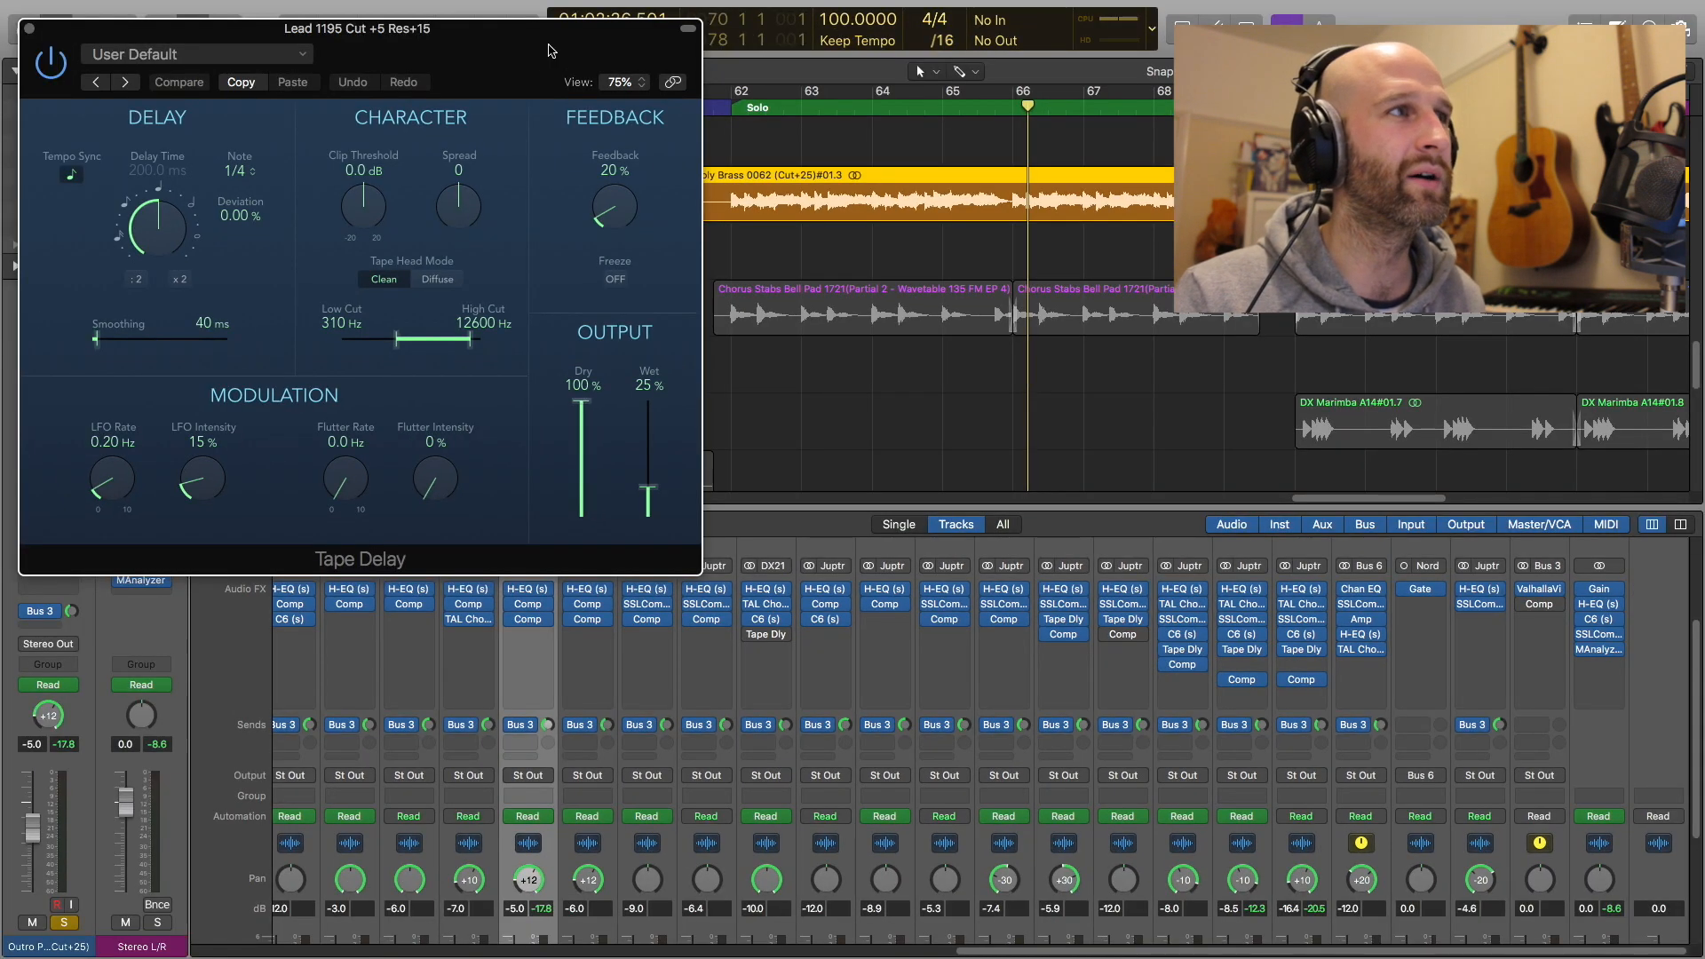
drag(551, 51, 878, 89)
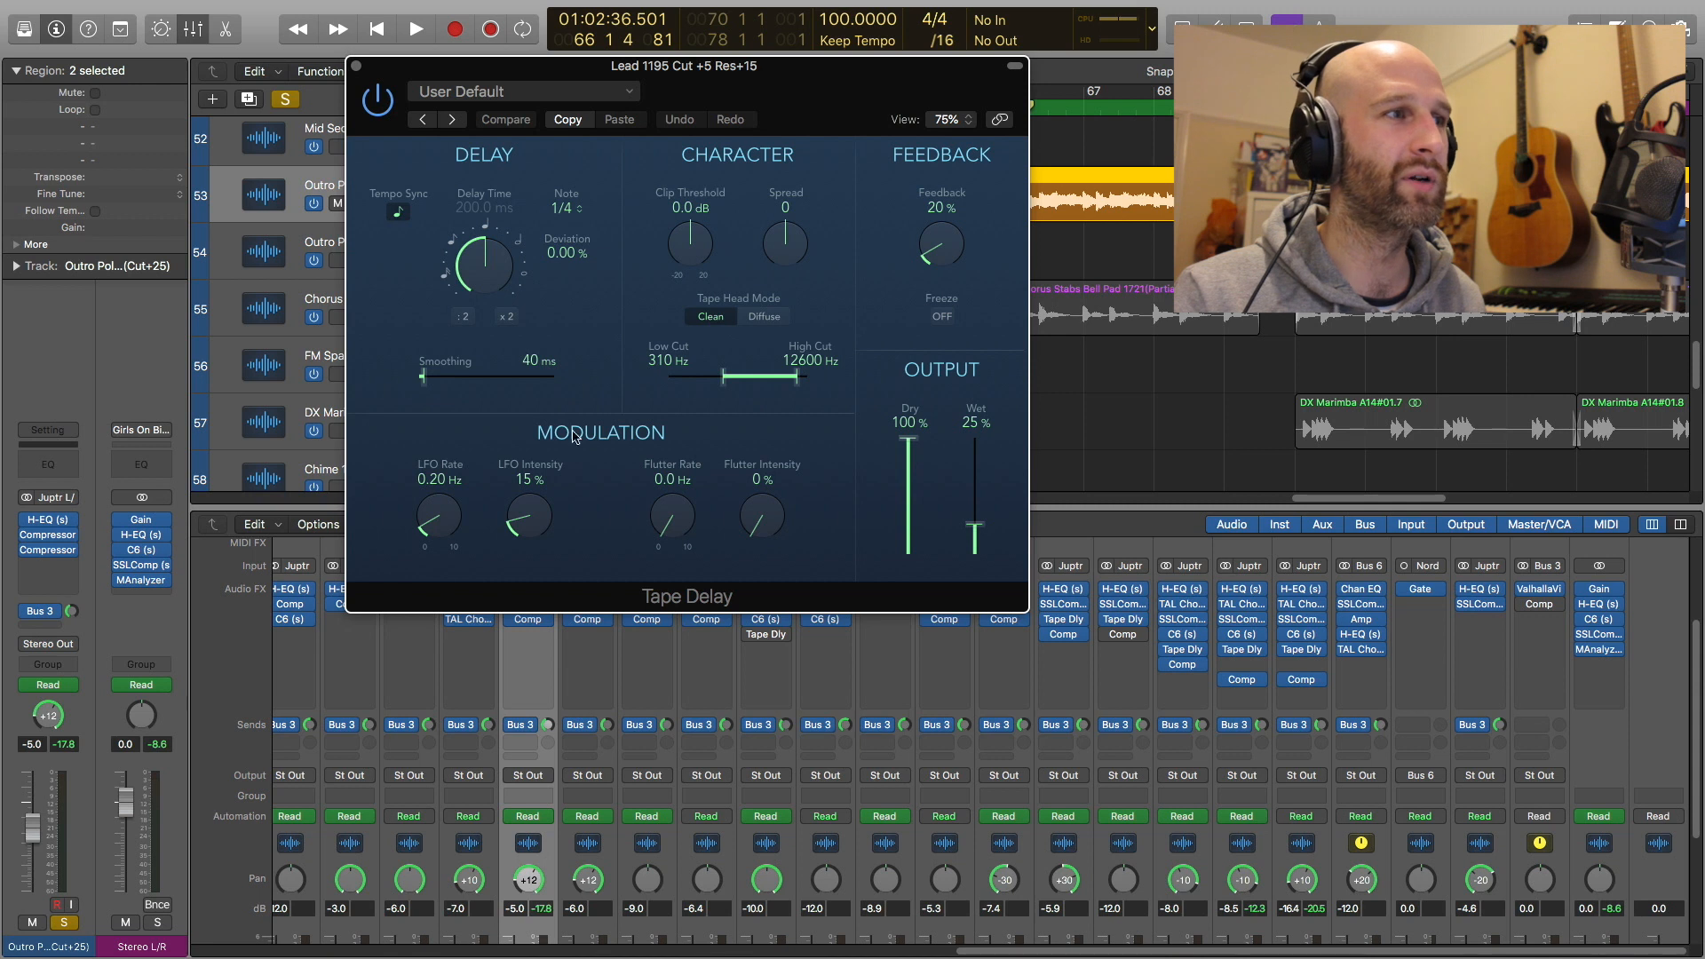
click(356, 68)
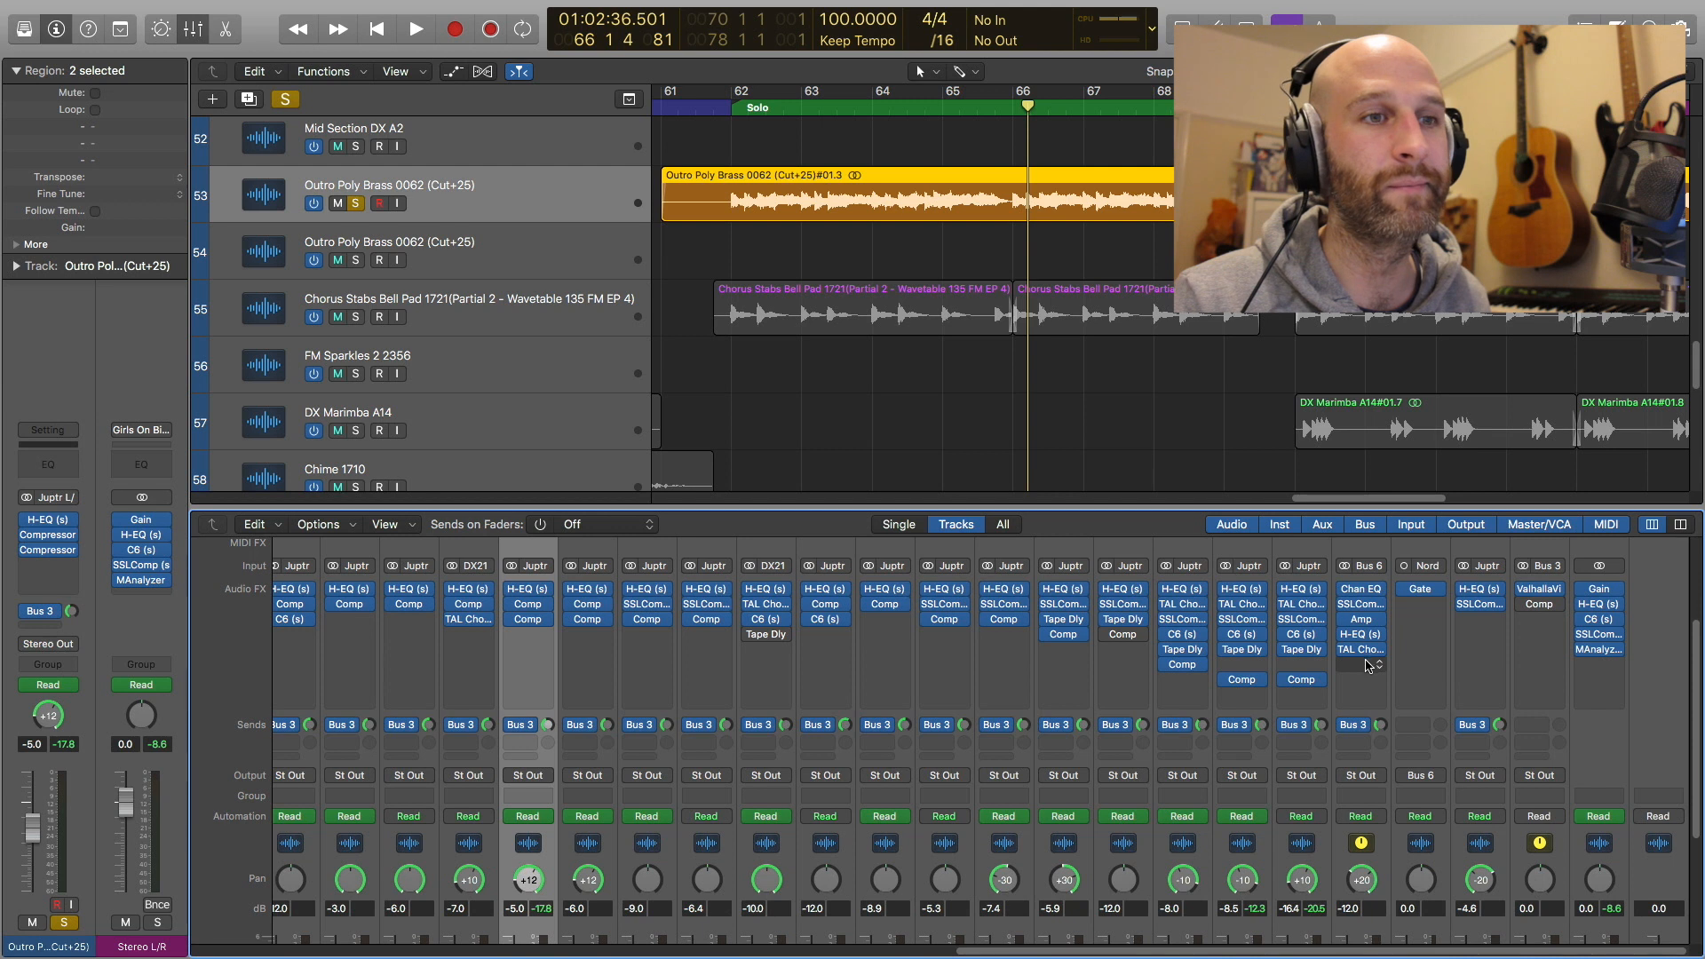
Look over the guitar and reverb channel strips, and examine the Gain plug-in on the Stereo L/R channel
scroll(1365, 799, down, 5)
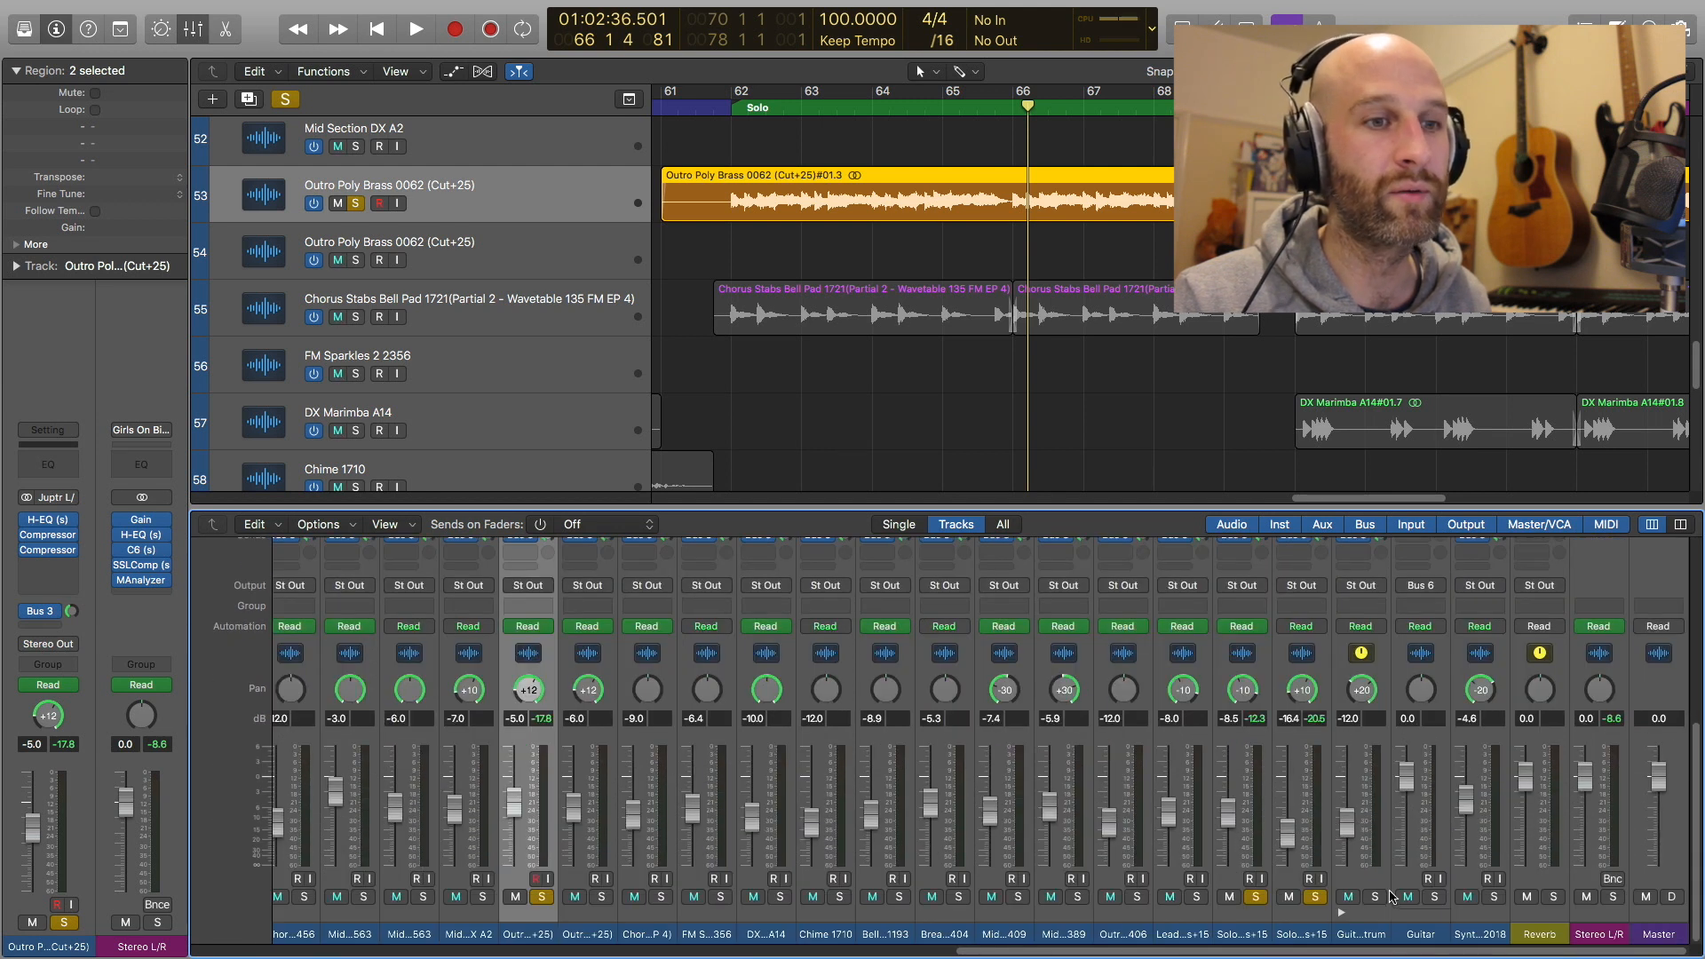
scroll(1392, 897, up, 5)
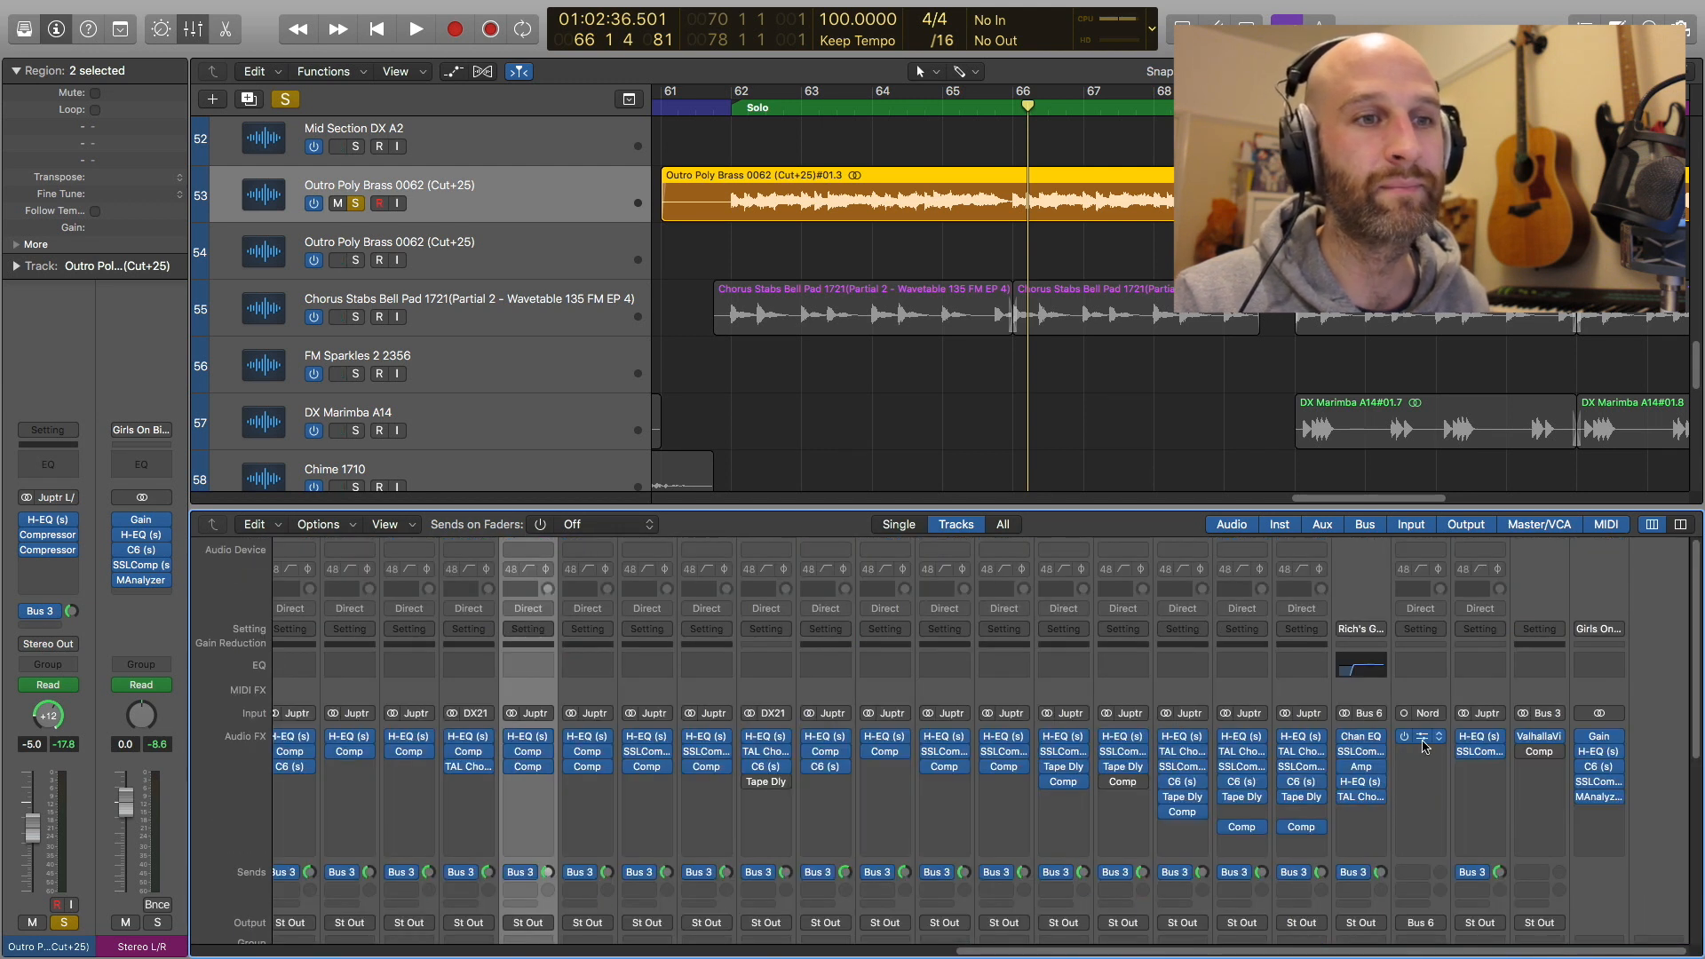
scroll(1413, 748, down, 3)
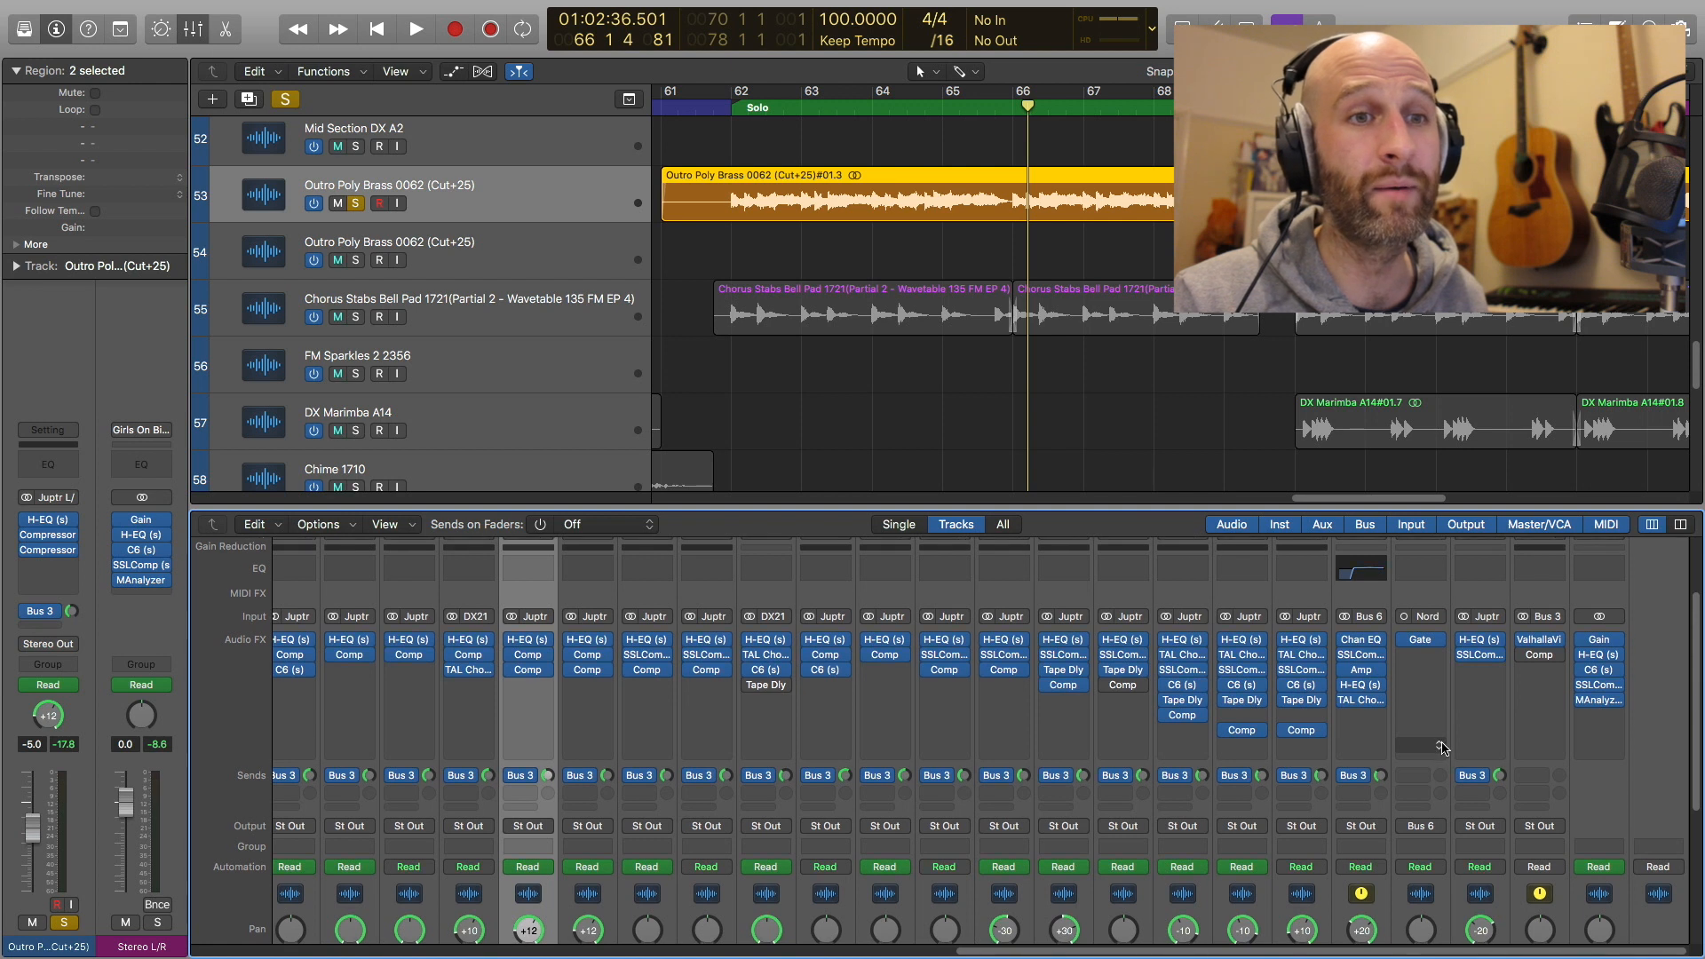
scroll(1528, 826, down, 6)
scroll(1620, 899, up, 8)
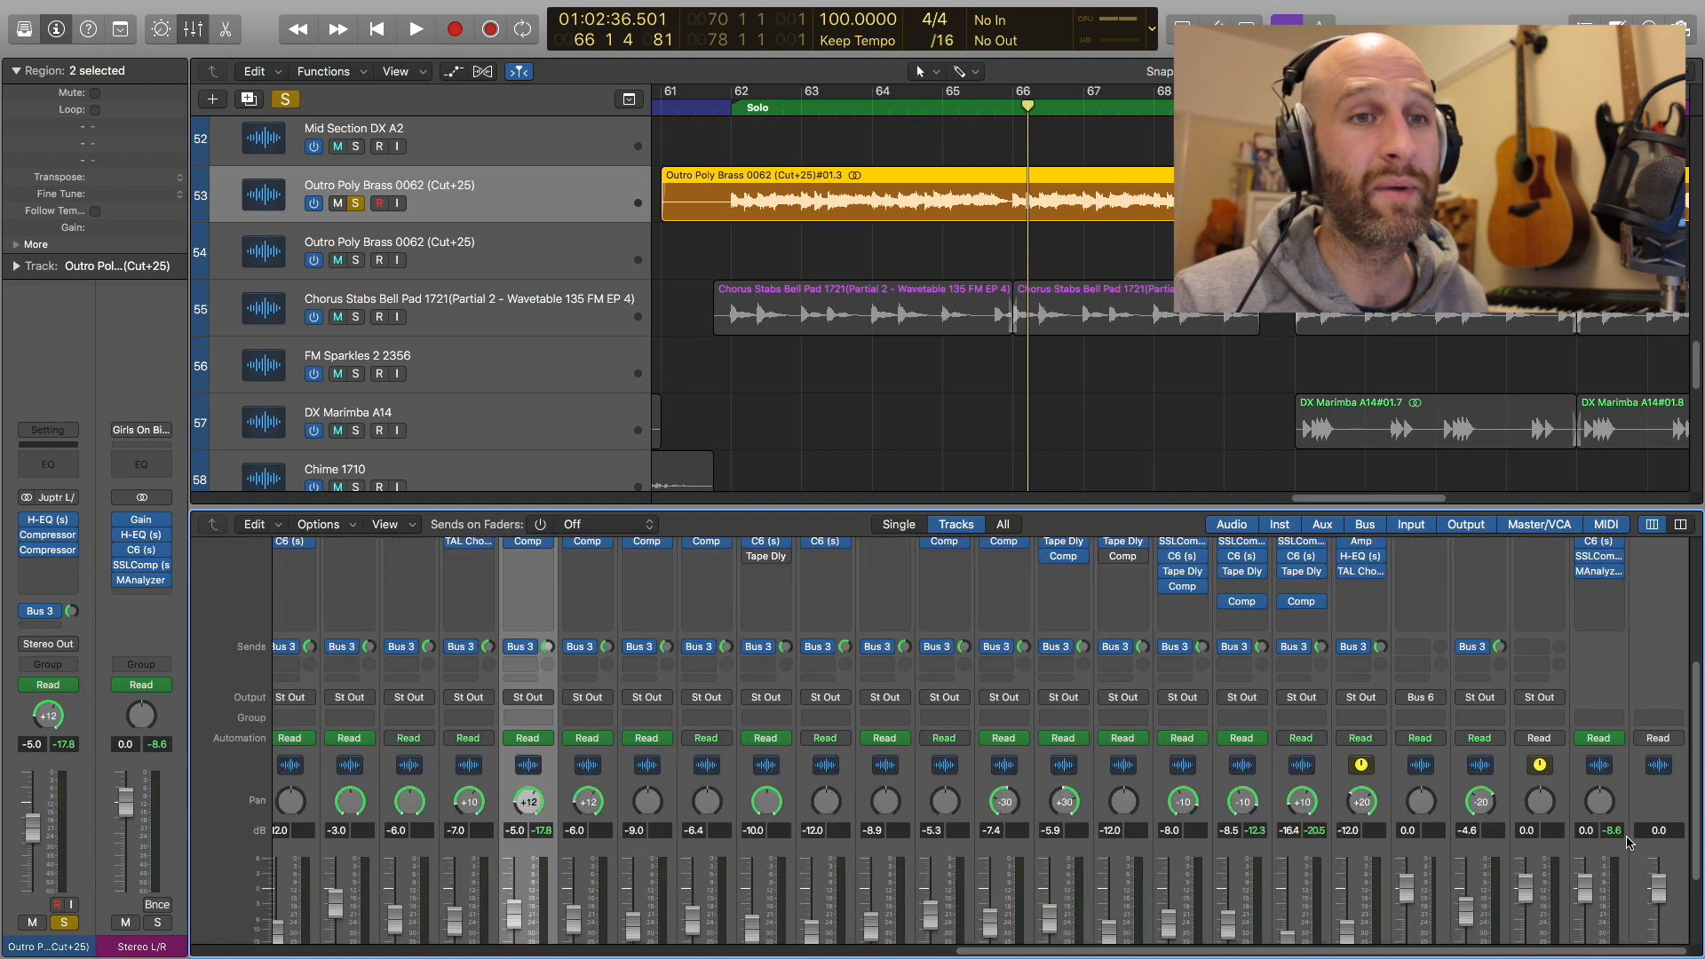
click(1602, 737)
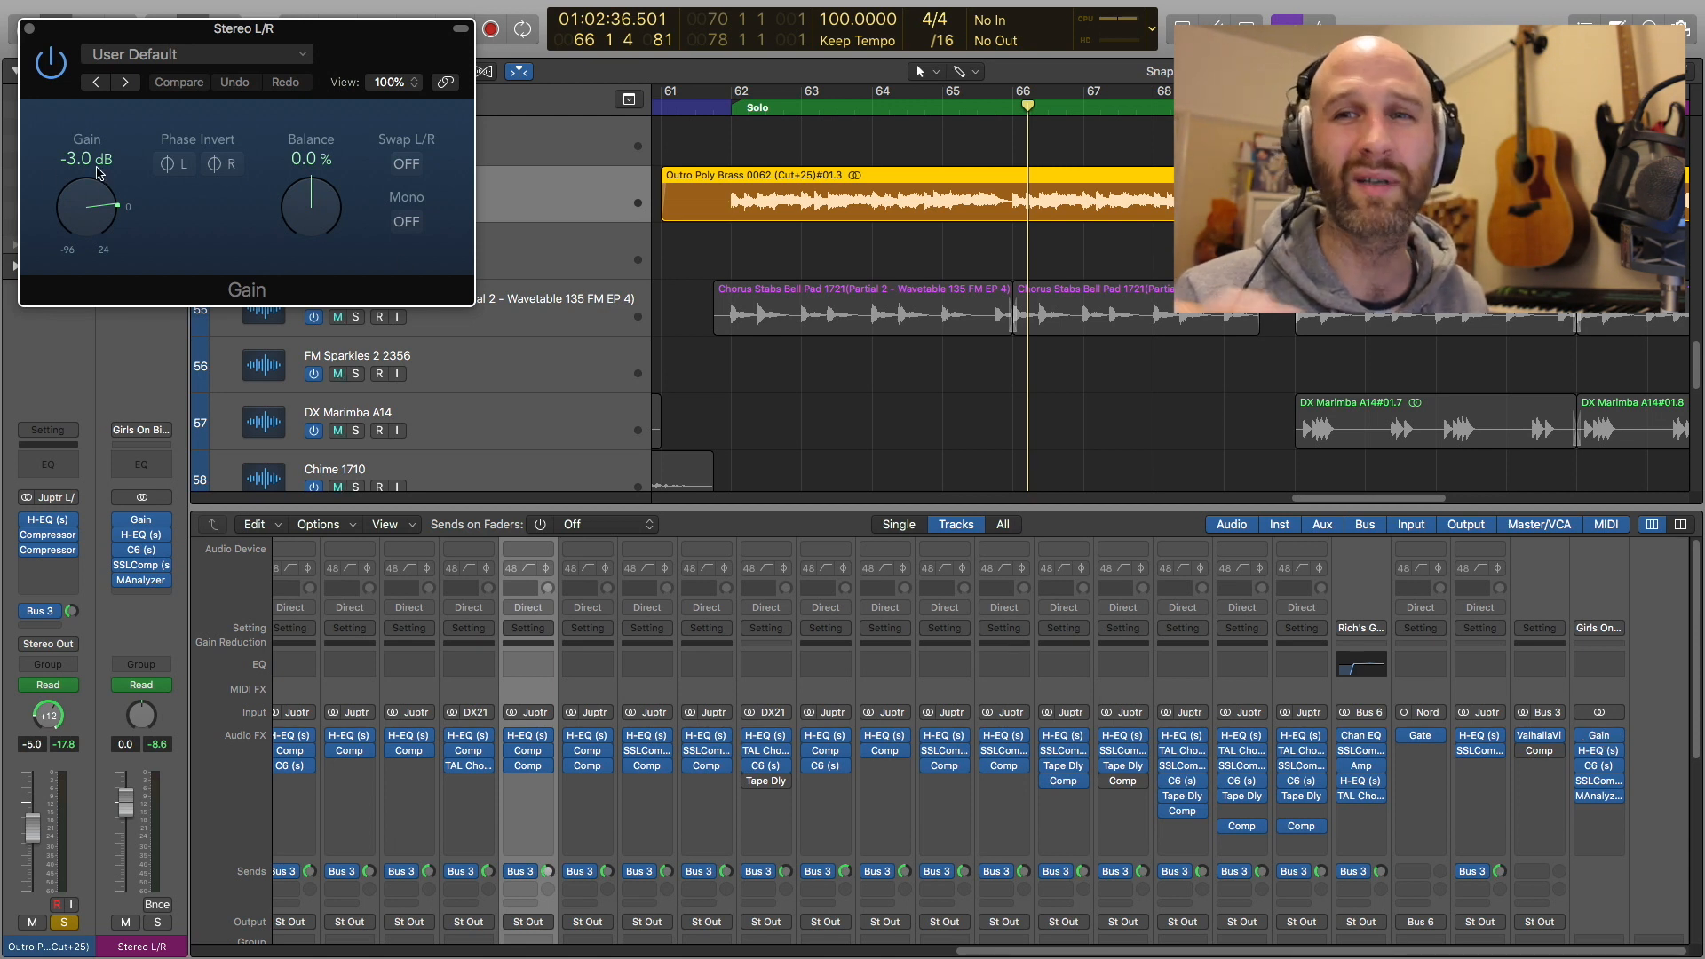
scroll(365, 338, down, 5)
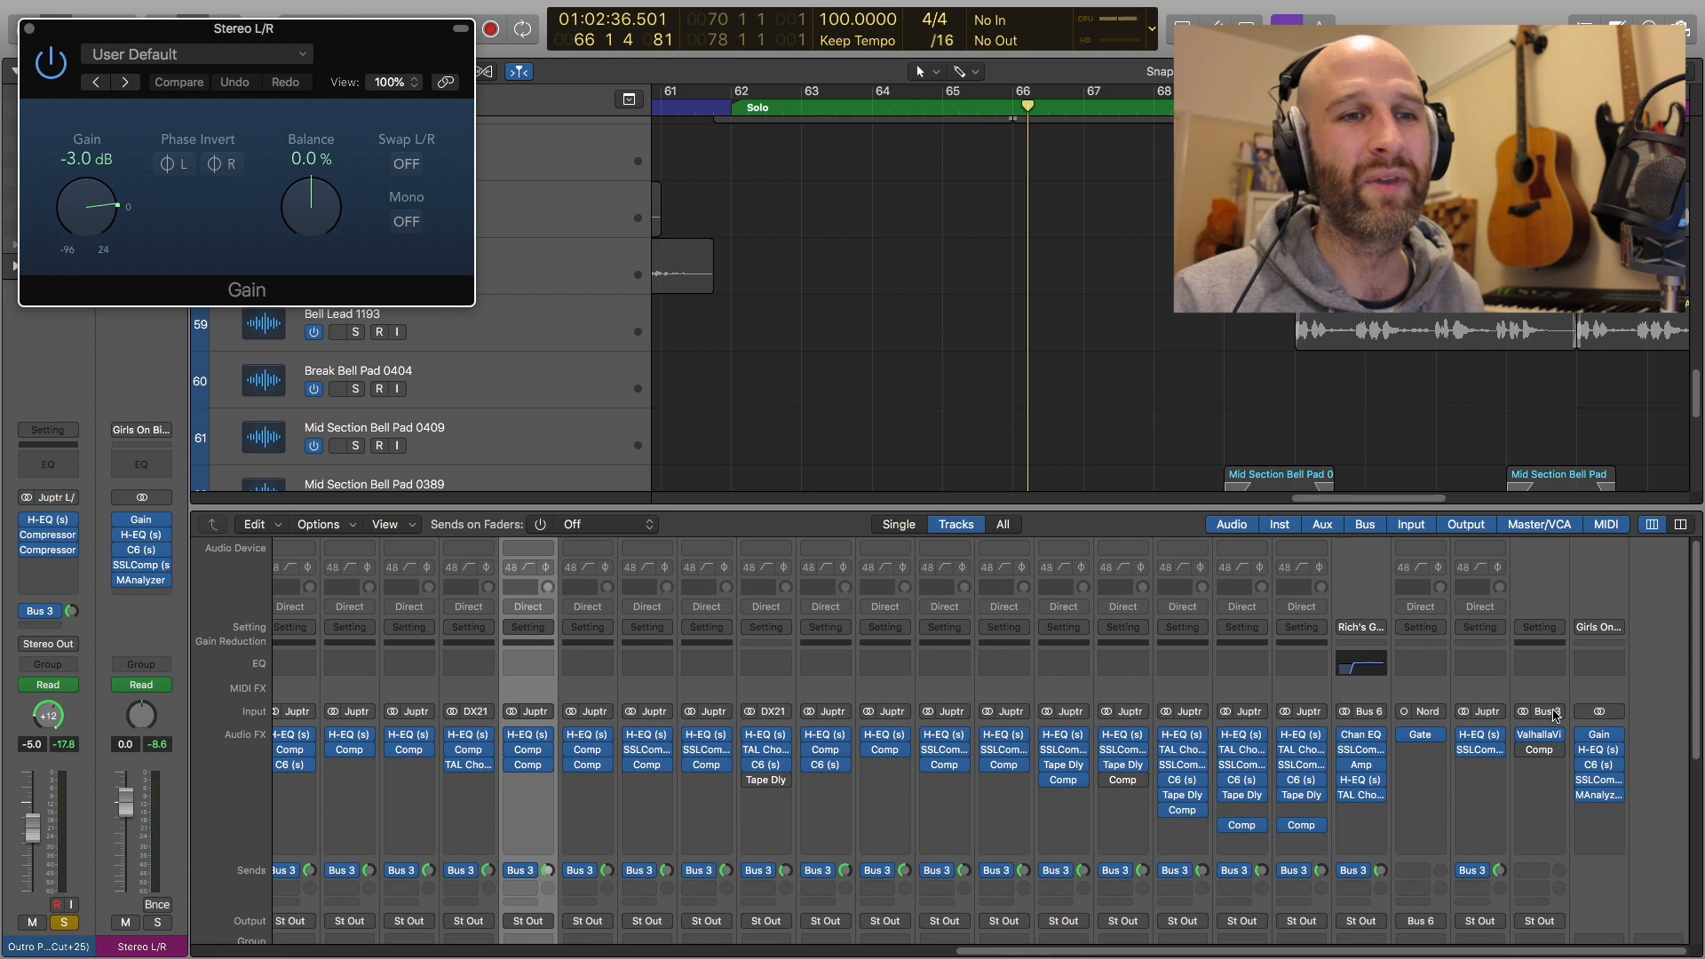
scroll(1555, 720, down, 6)
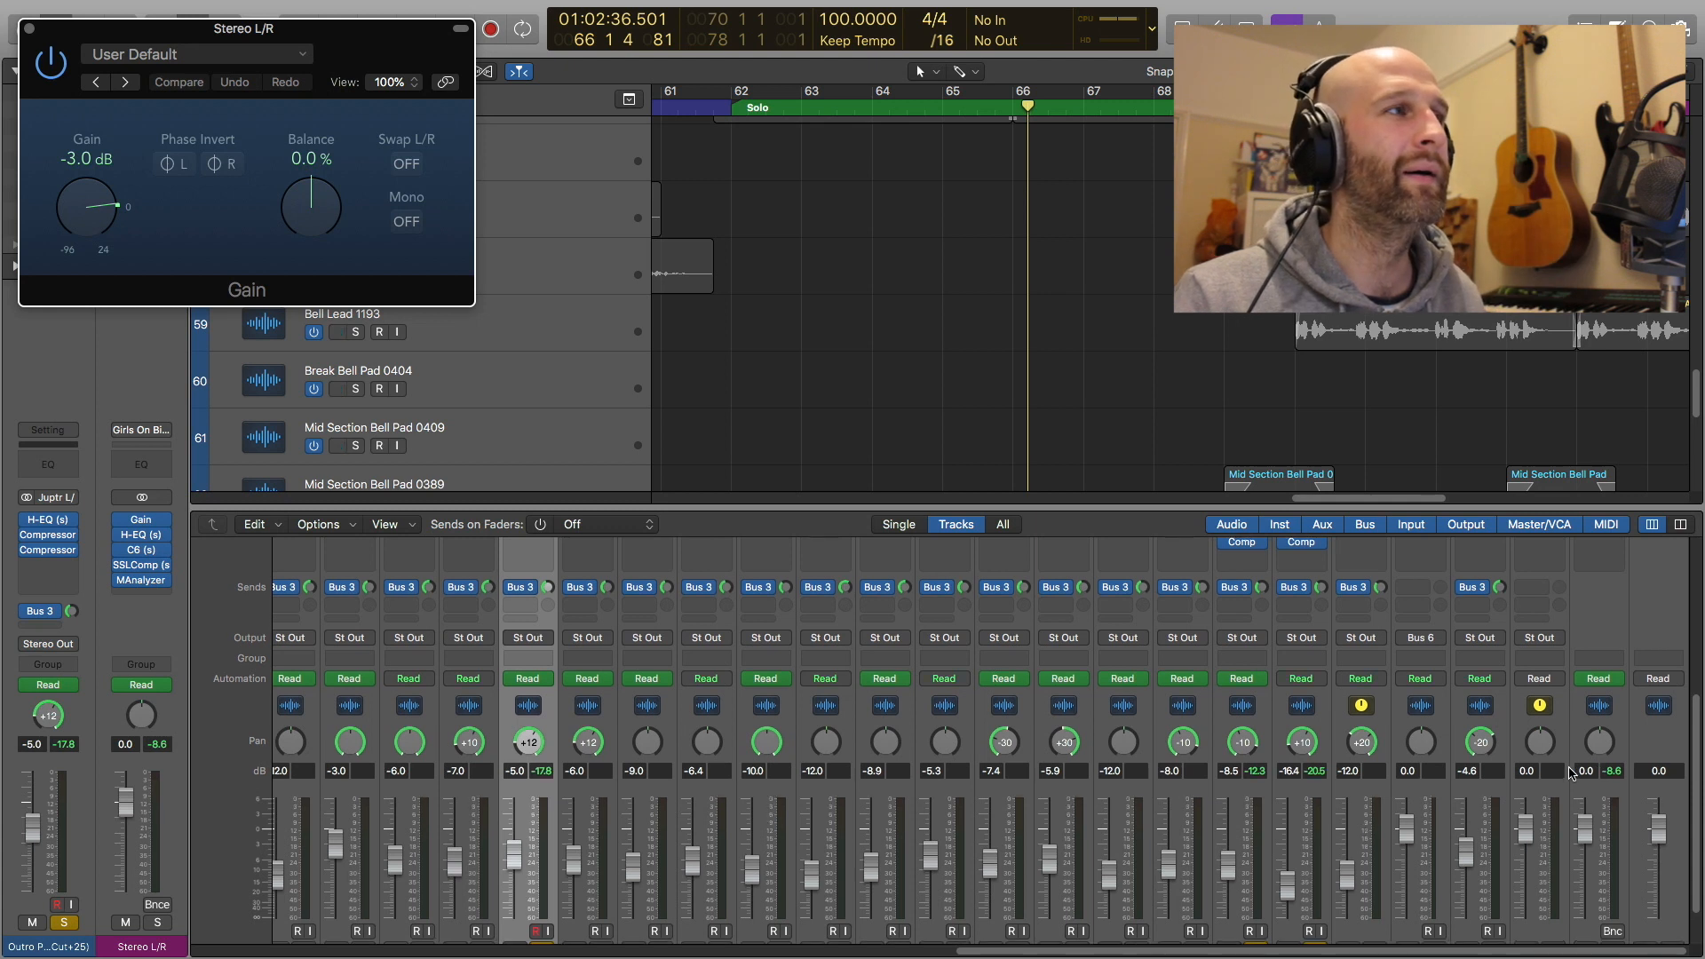
scroll(1570, 772, up, 6)
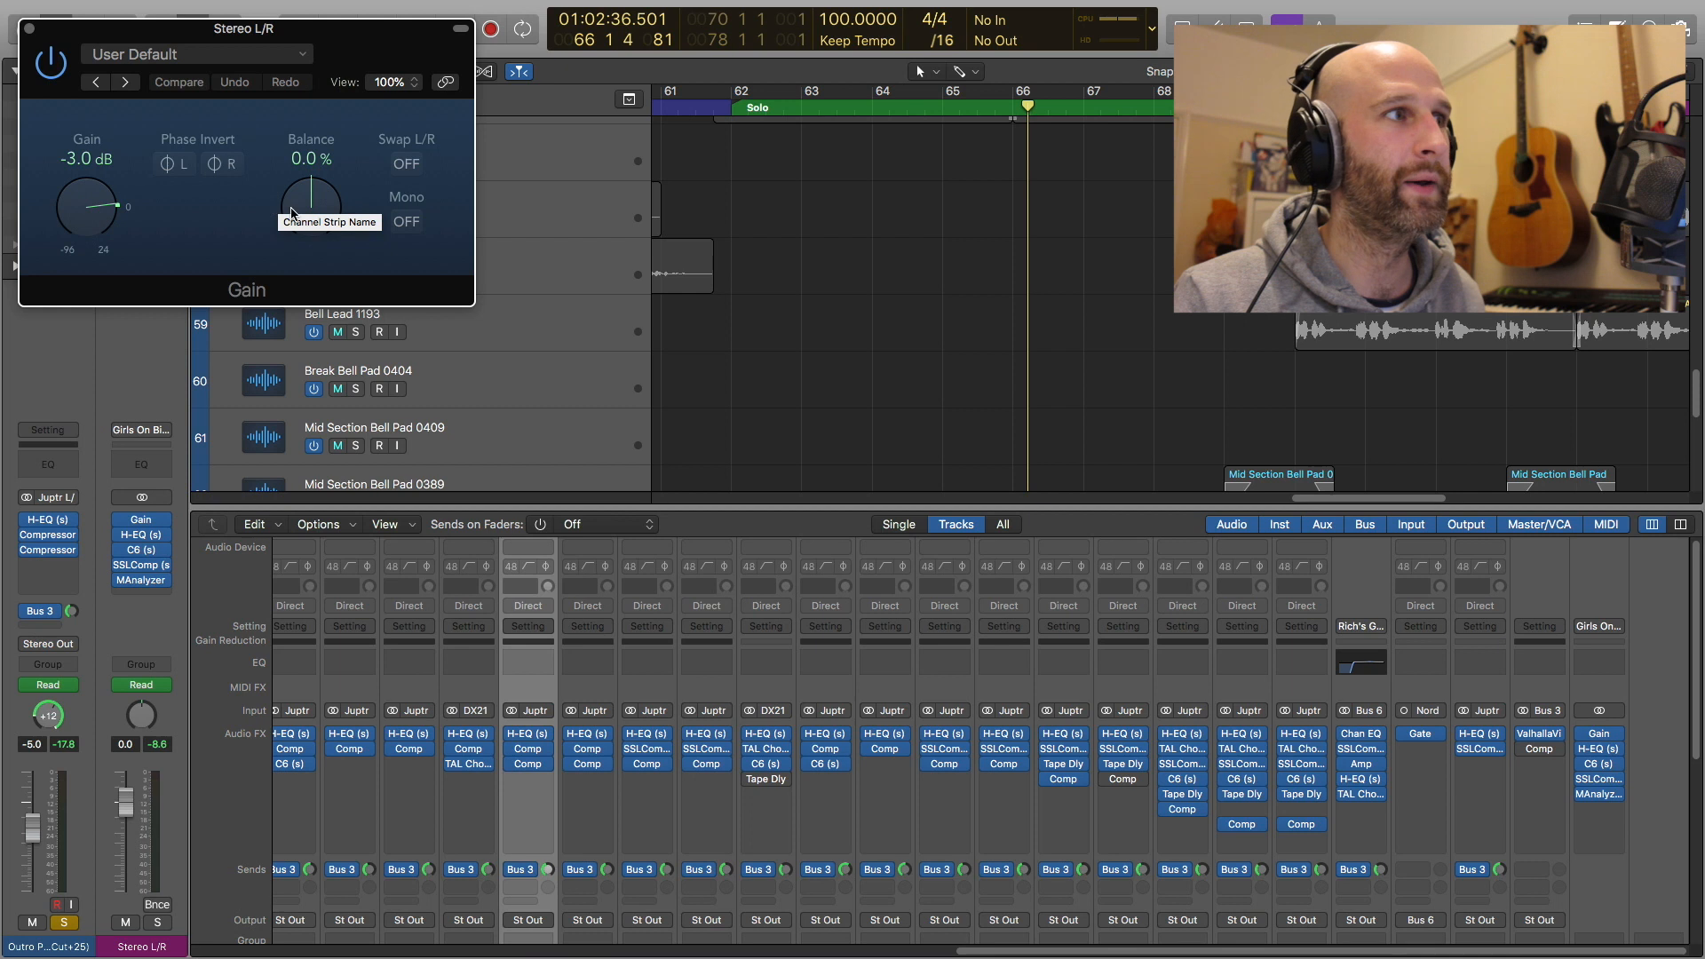
Try the Gain plug-in's right and left Phase Invert, Swap L/R and Mono options, switching each on and back off
click(230, 165)
click(229, 164)
click(174, 169)
click(175, 170)
click(405, 164)
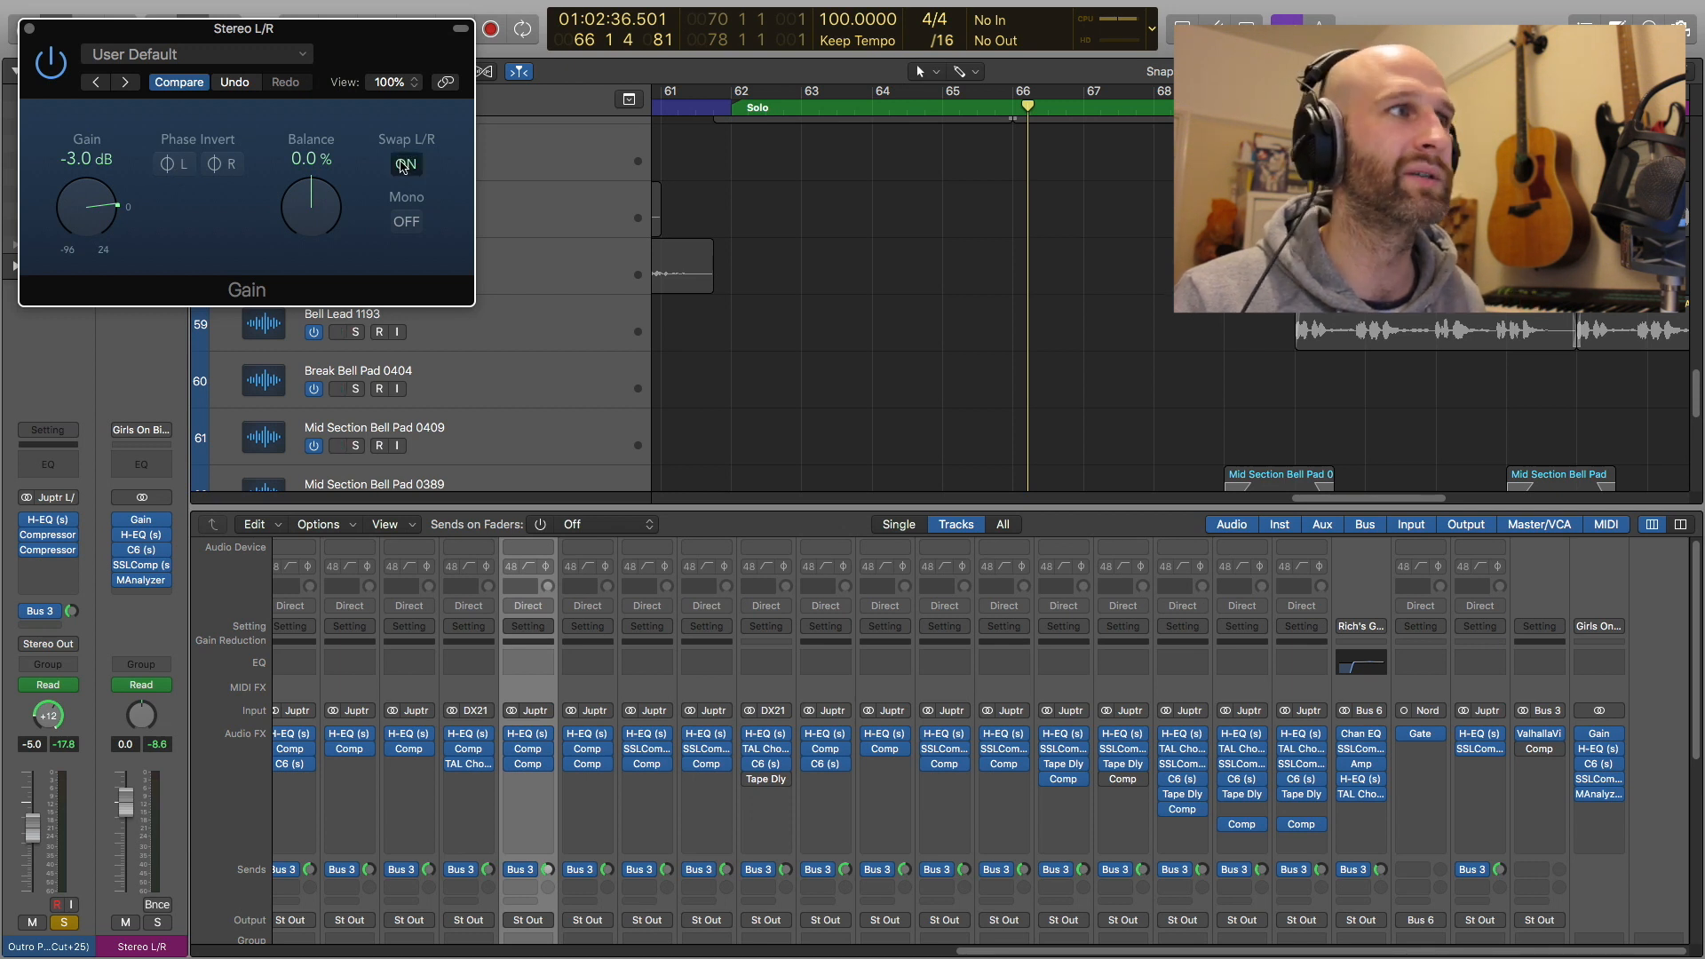
click(404, 164)
click(407, 222)
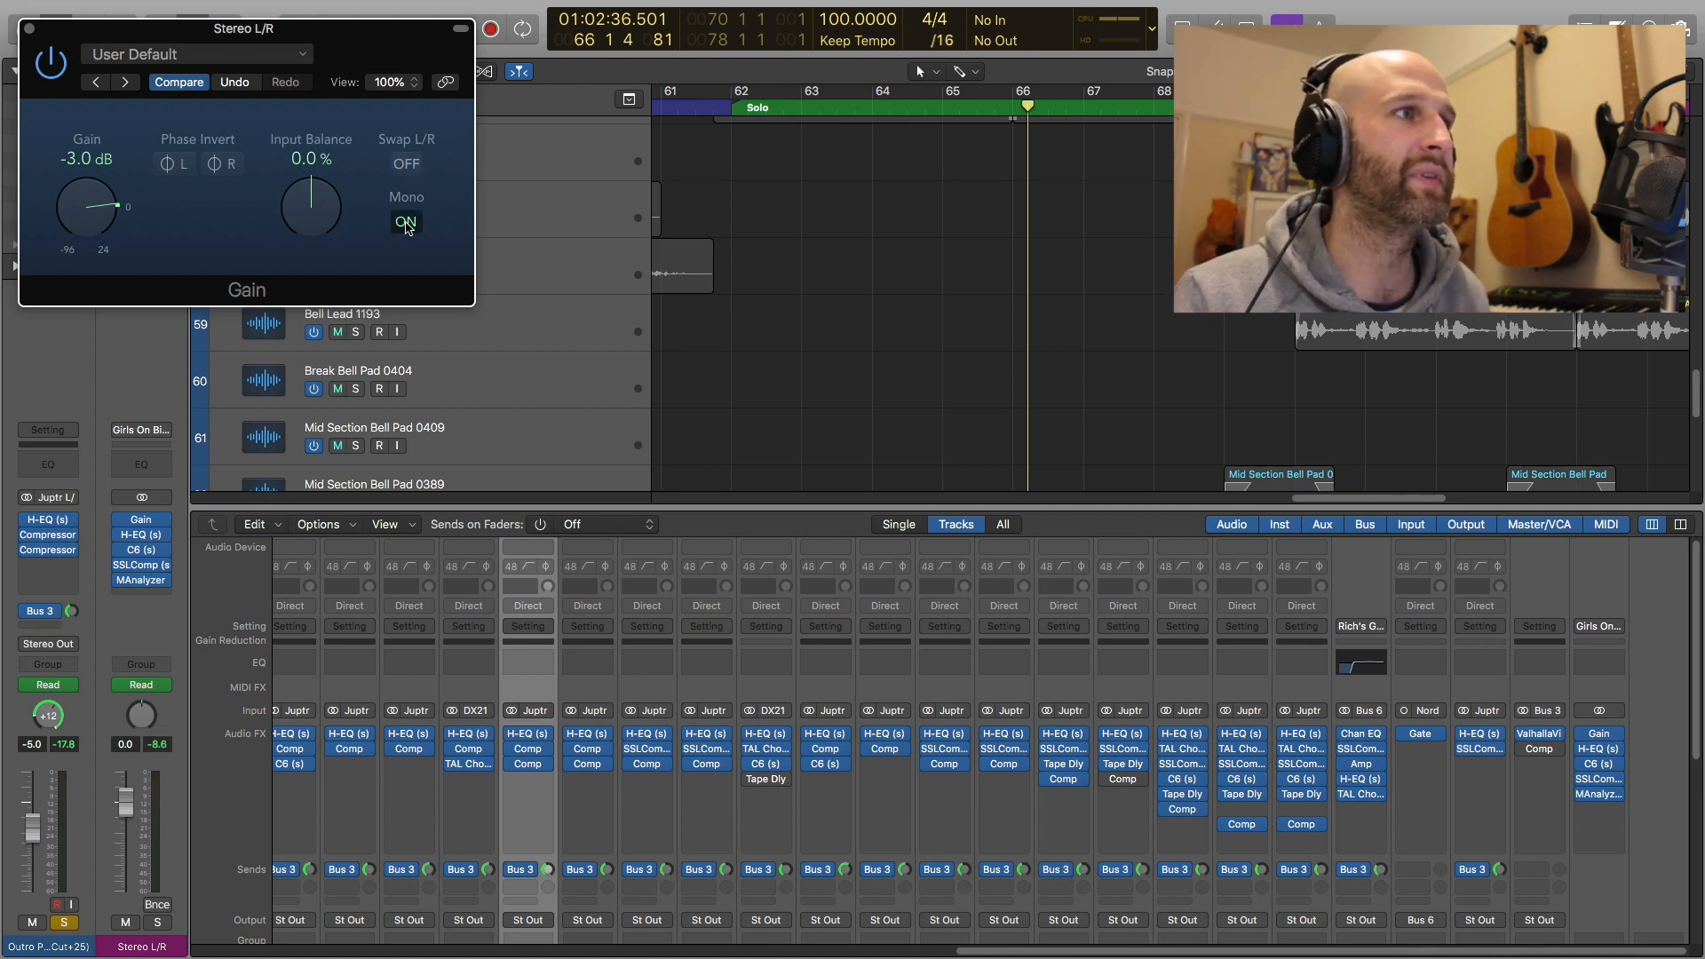
click(406, 223)
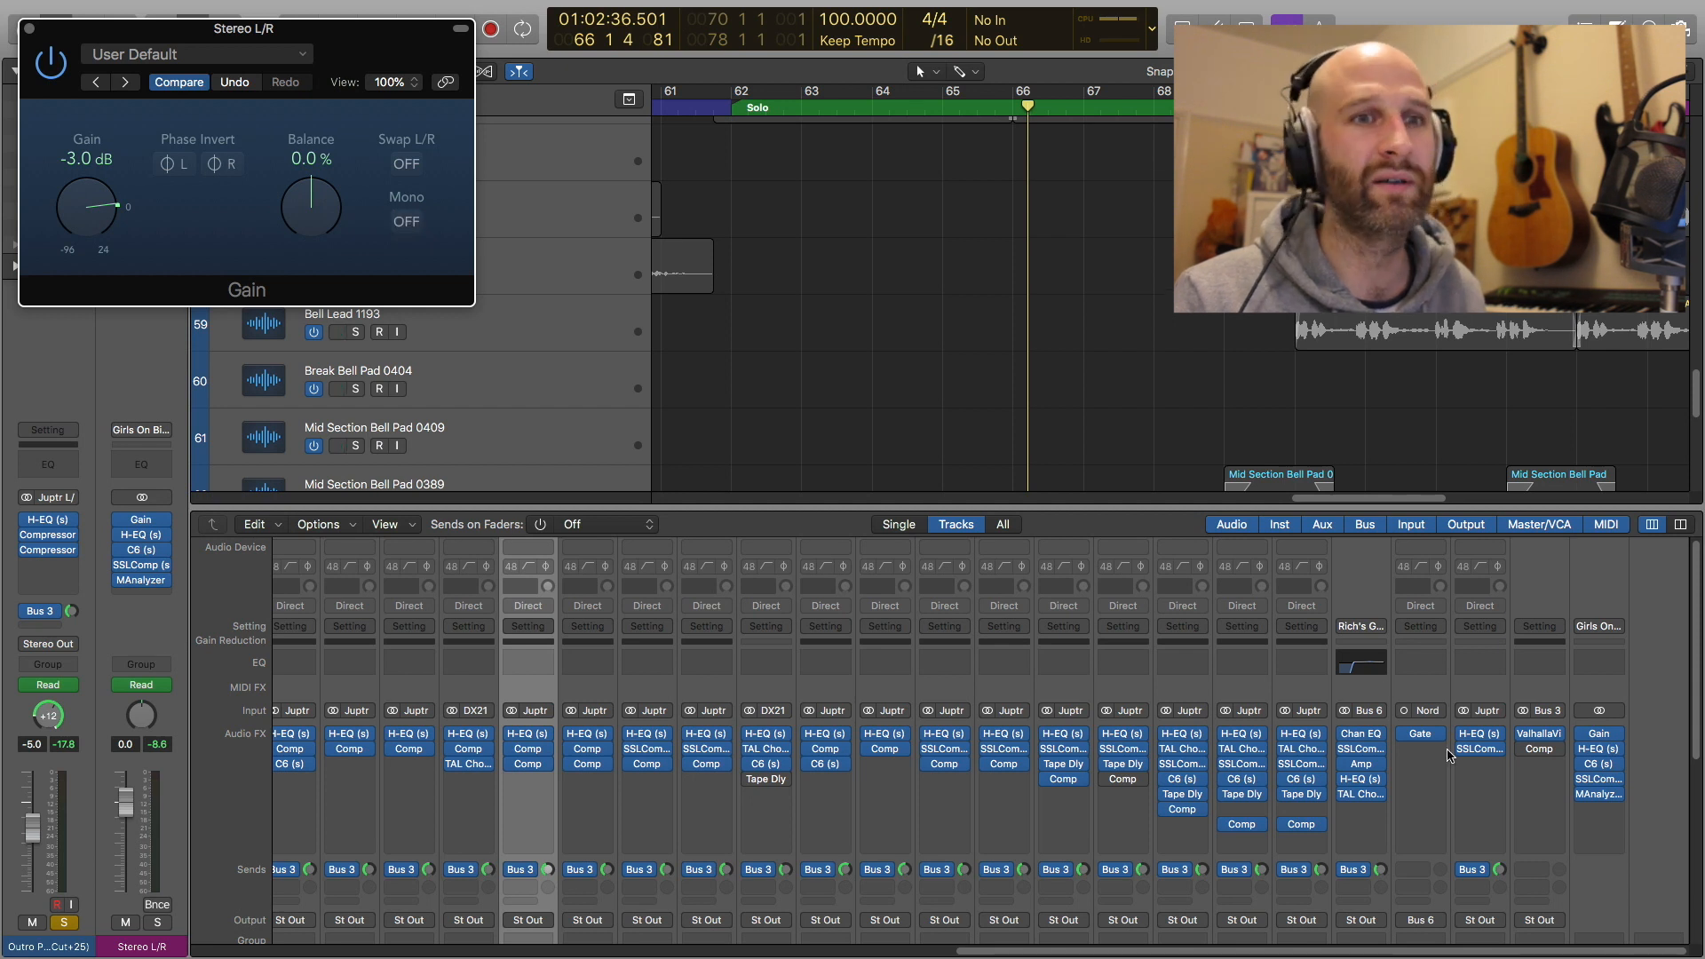
Examine the H-EQ curve and band settings on the Stereo L/R channel, then close the equalizer
click(1604, 752)
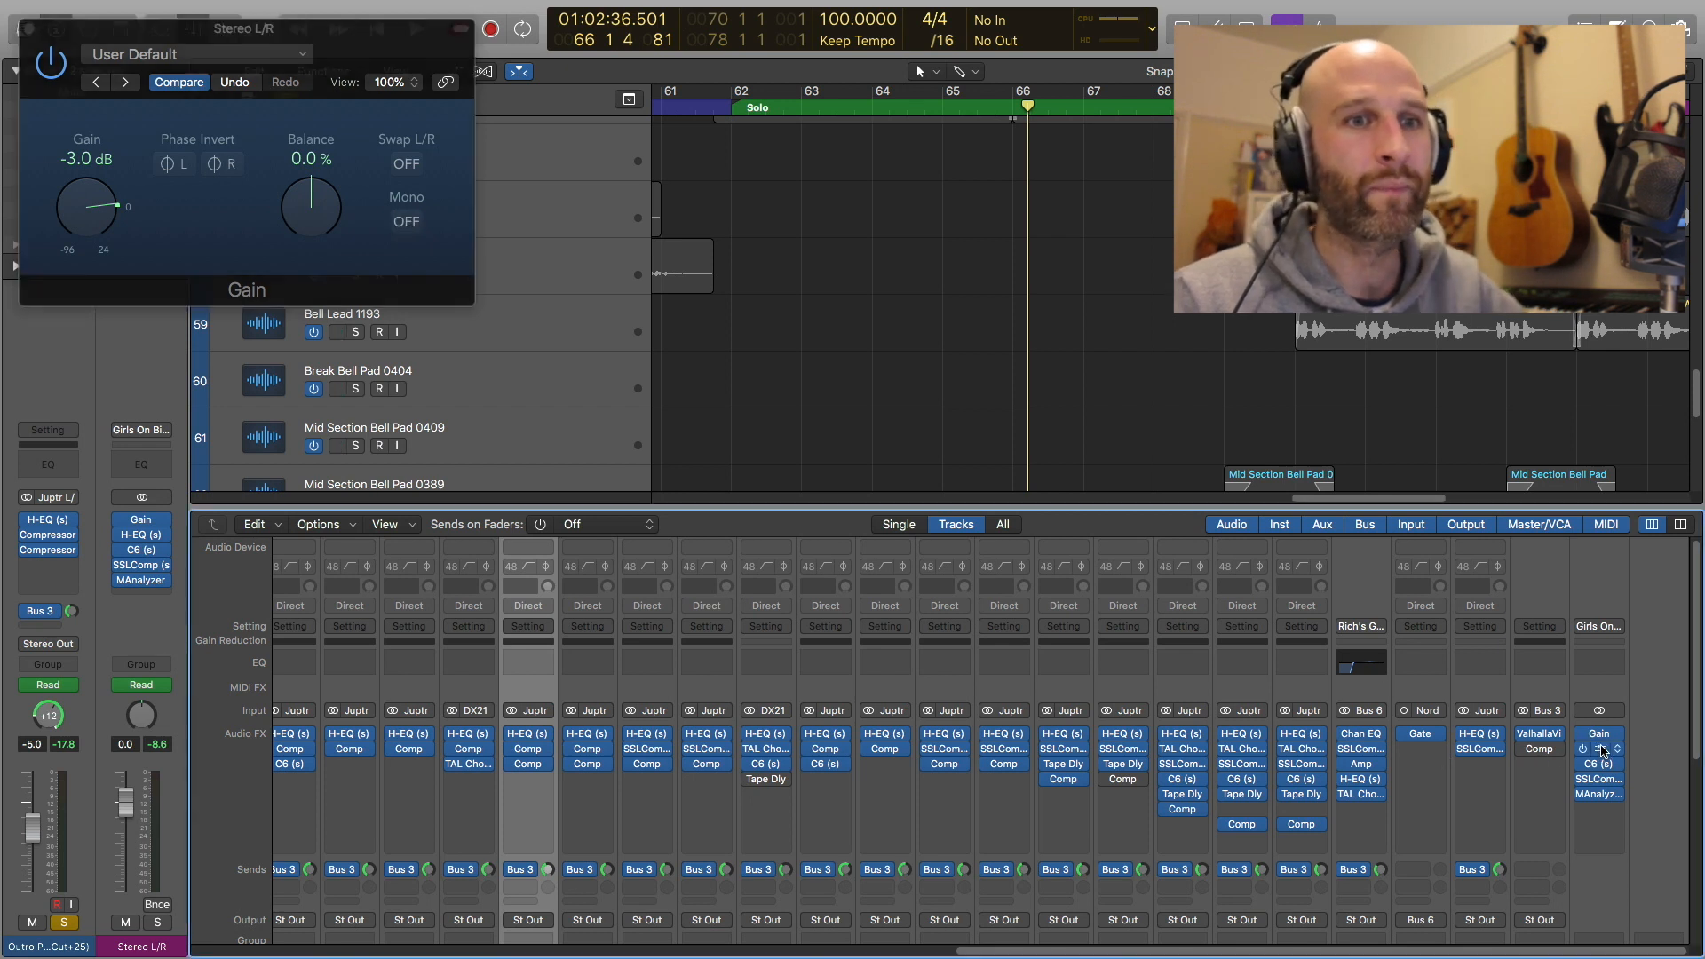
click(1604, 750)
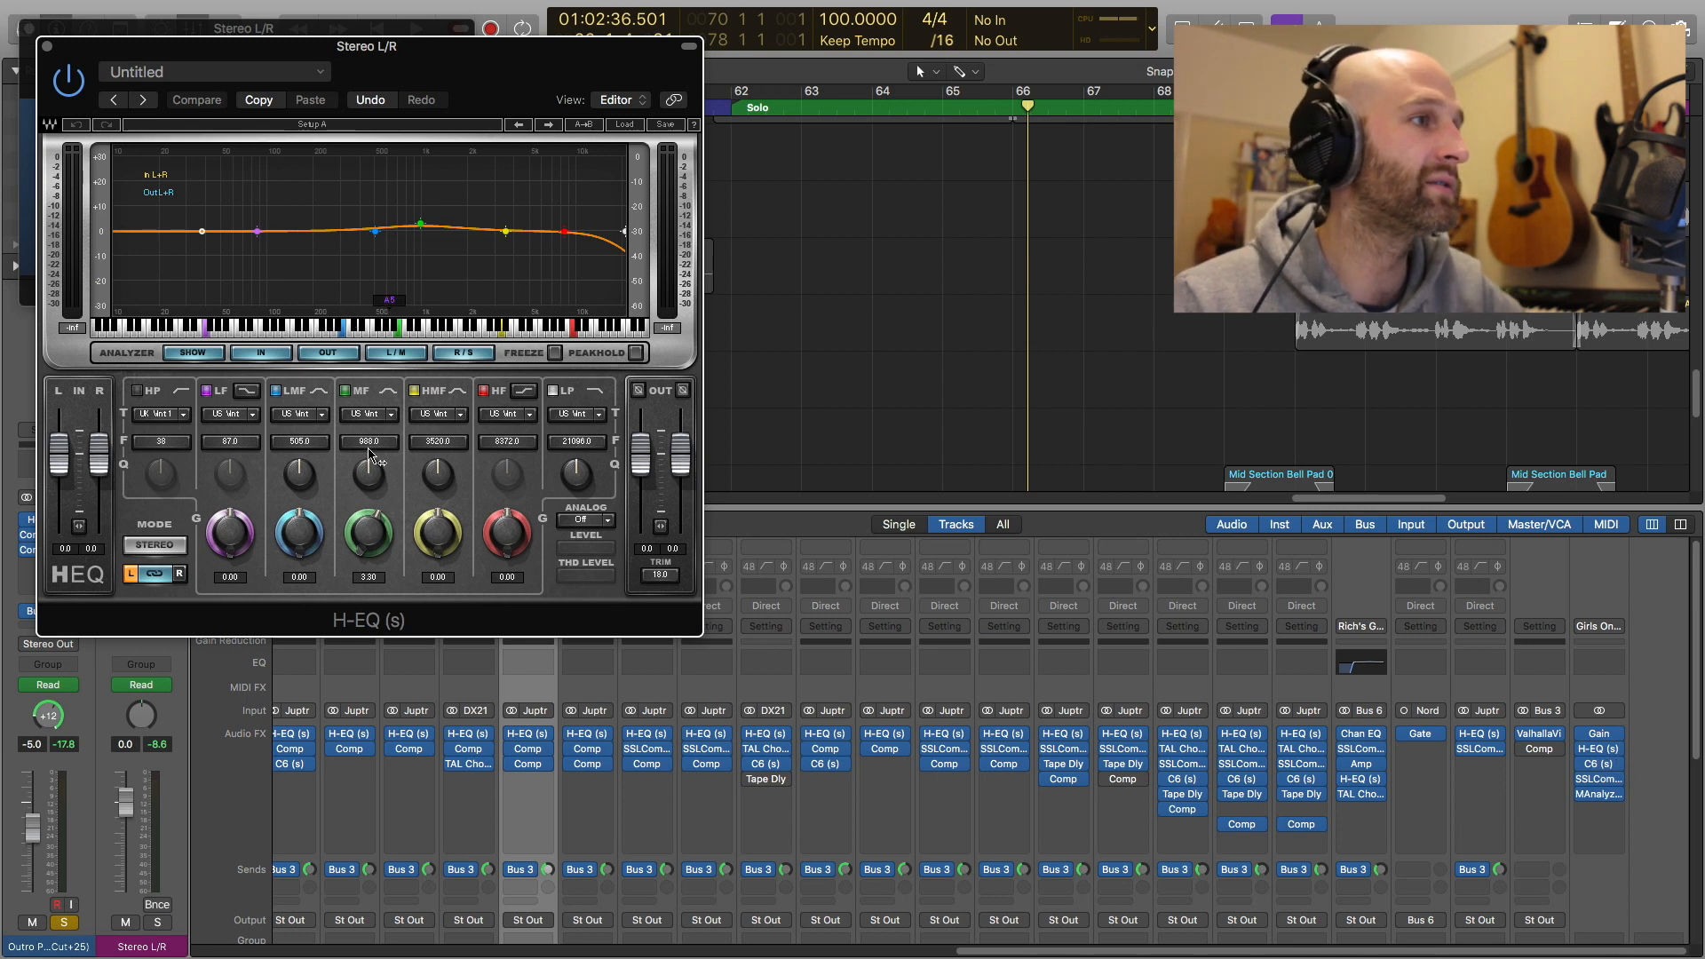
click(47, 46)
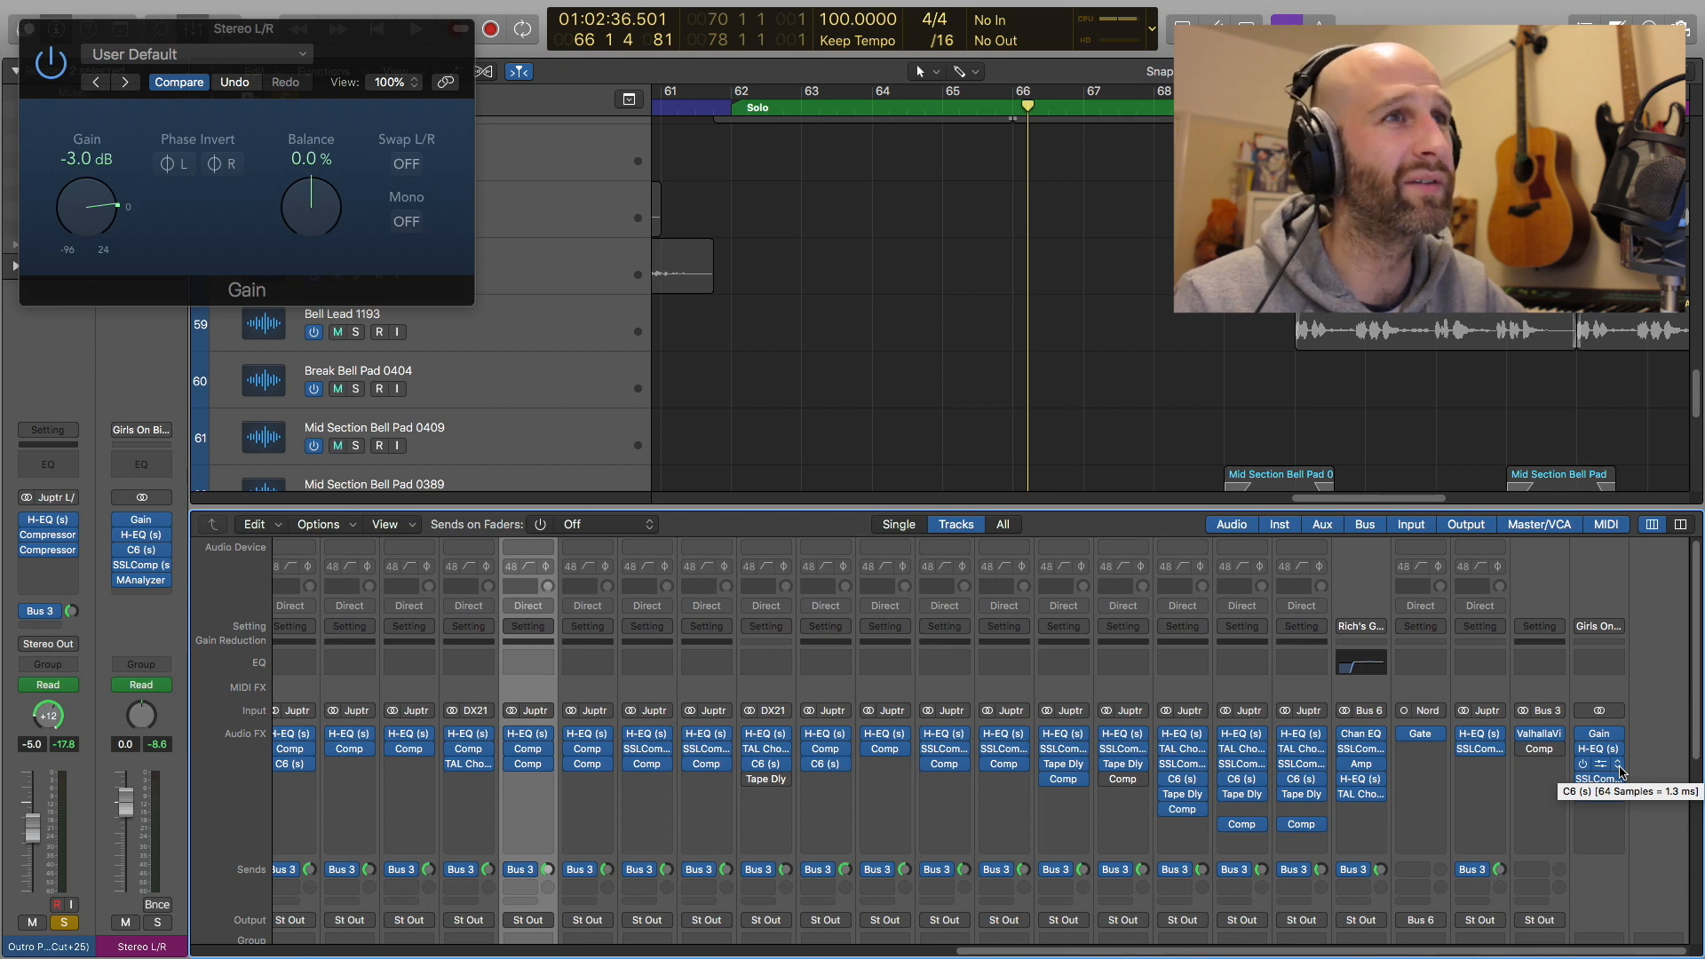
Examine the C6 multiband compressor settings on the Stereo L/R channel, then close it and the Gain plug-in
click(1601, 766)
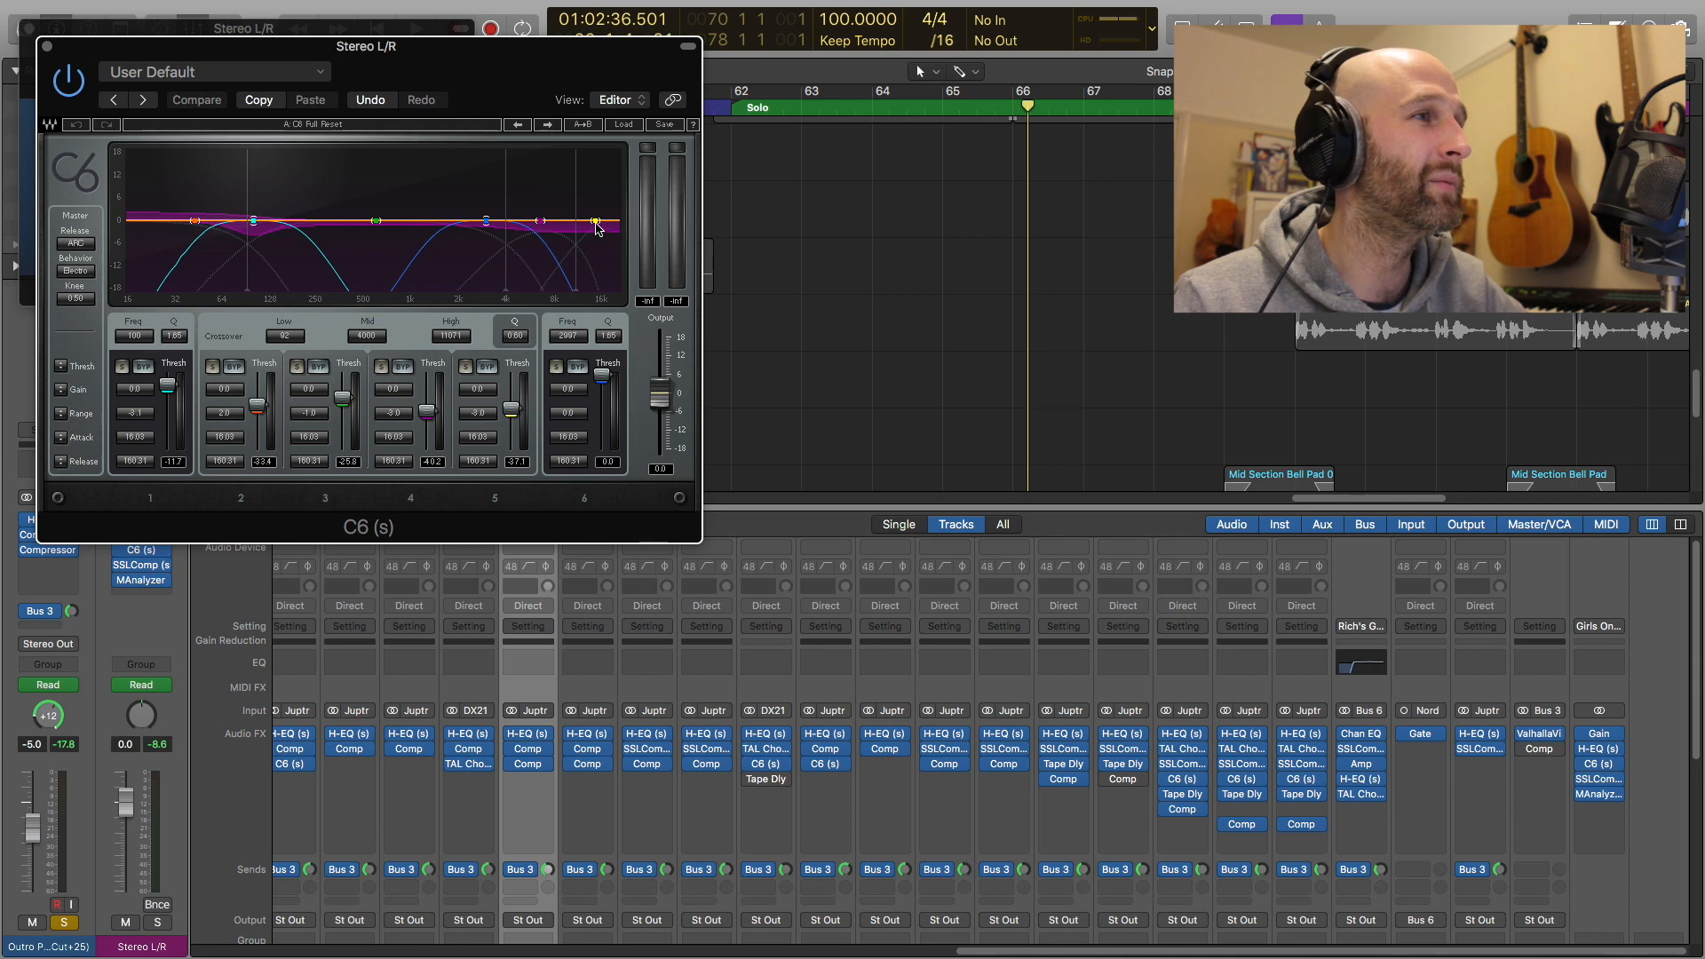
click(47, 46)
click(29, 28)
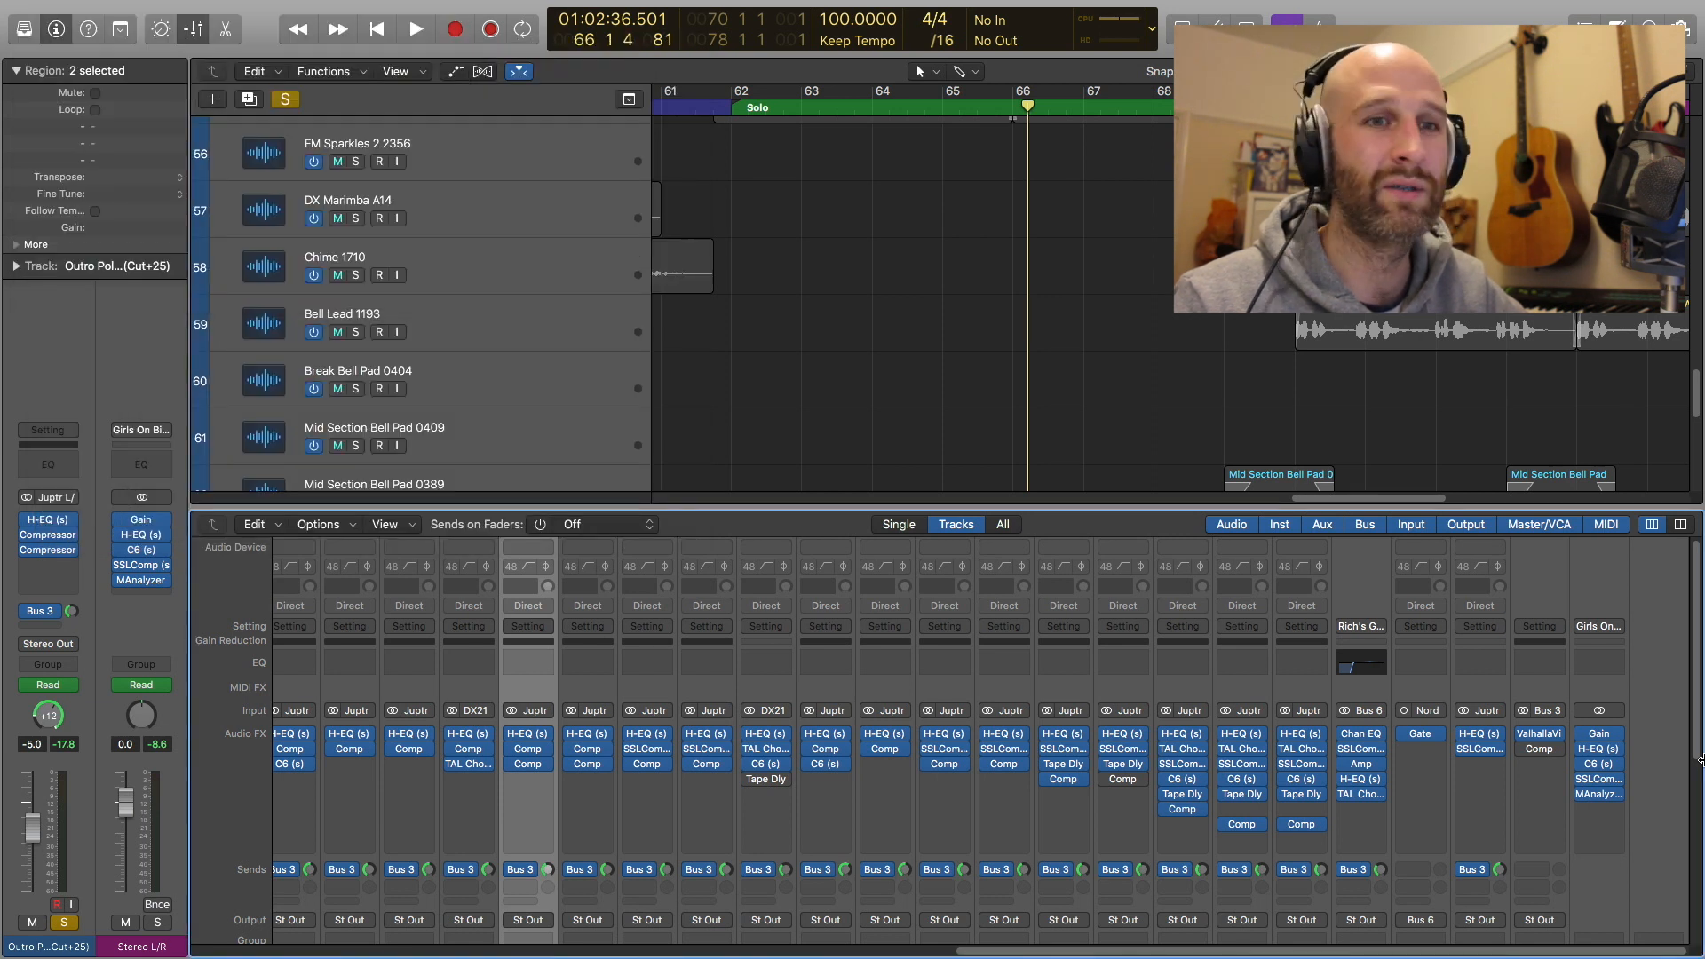
Play the outro briefly while watching the SSLComp compression meter on the Stereo L/R channel, then close the compressor
click(1599, 779)
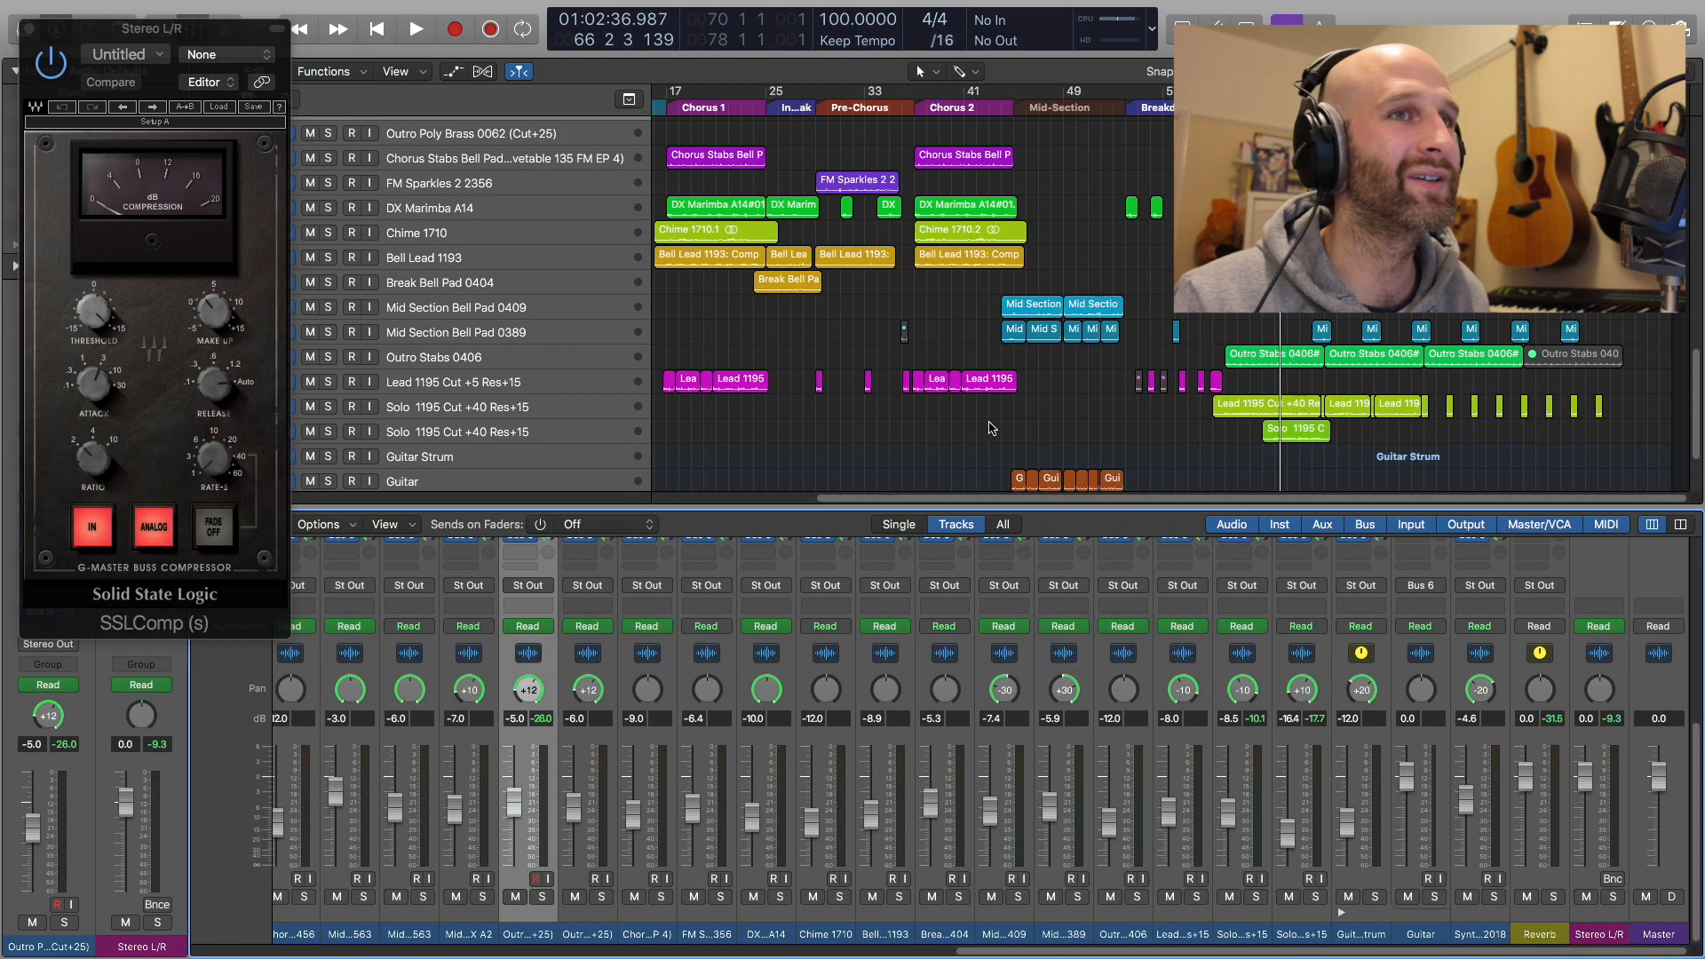
key(space)
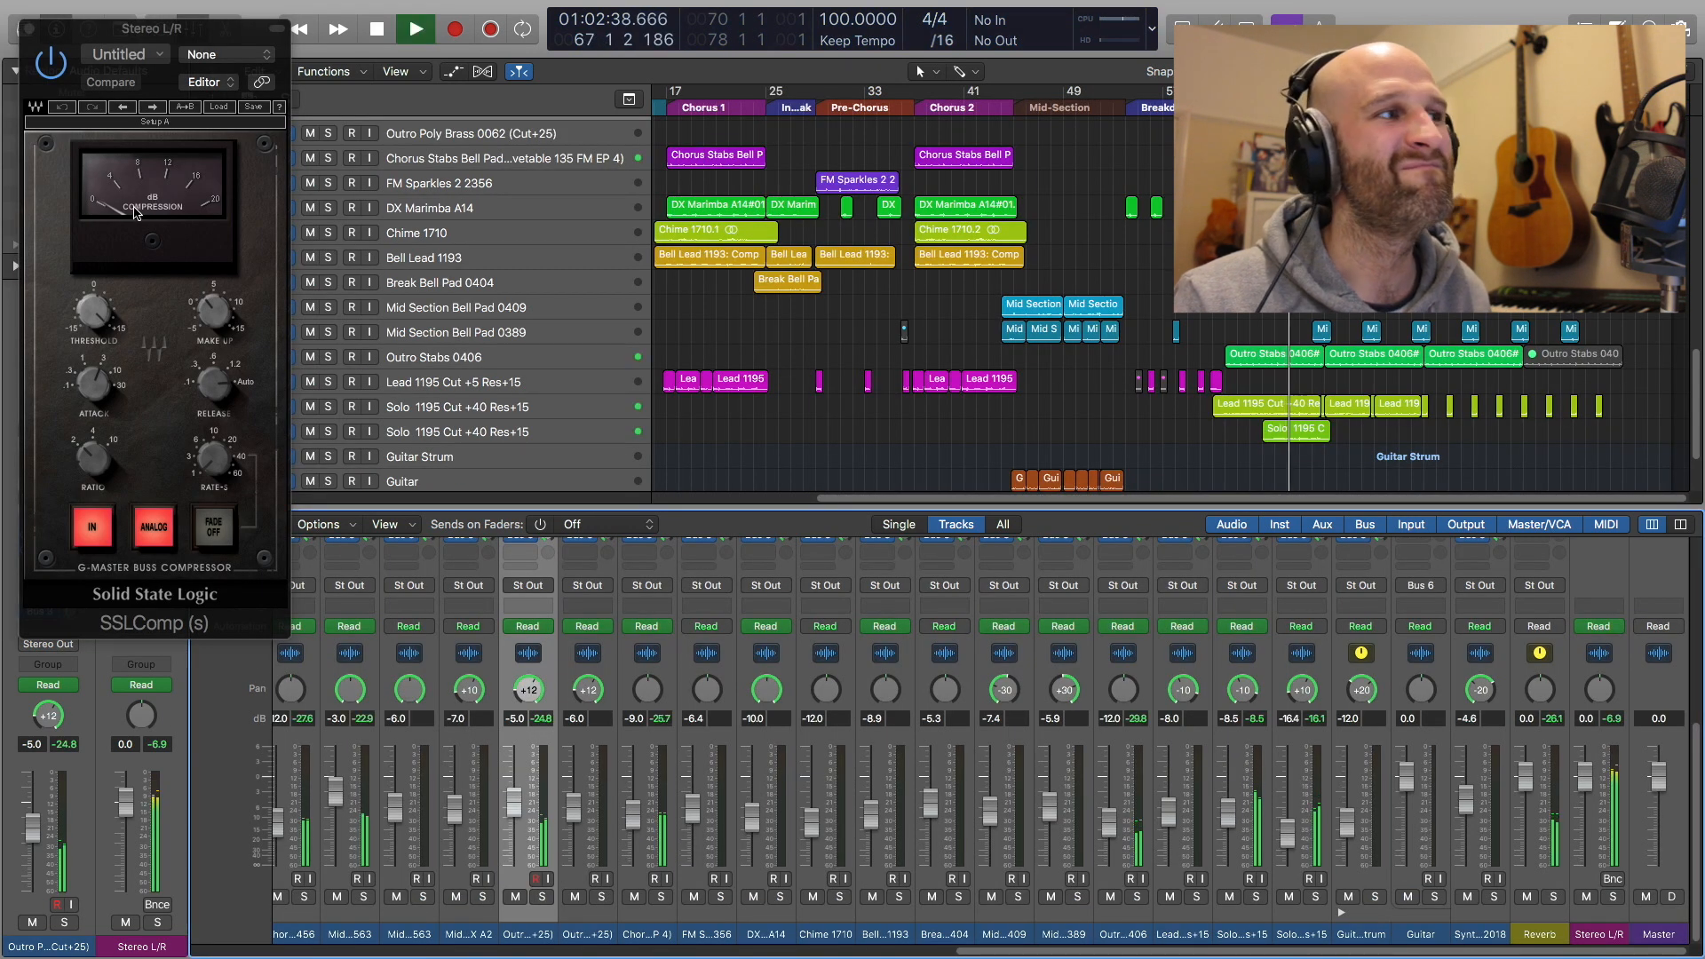
key(space)
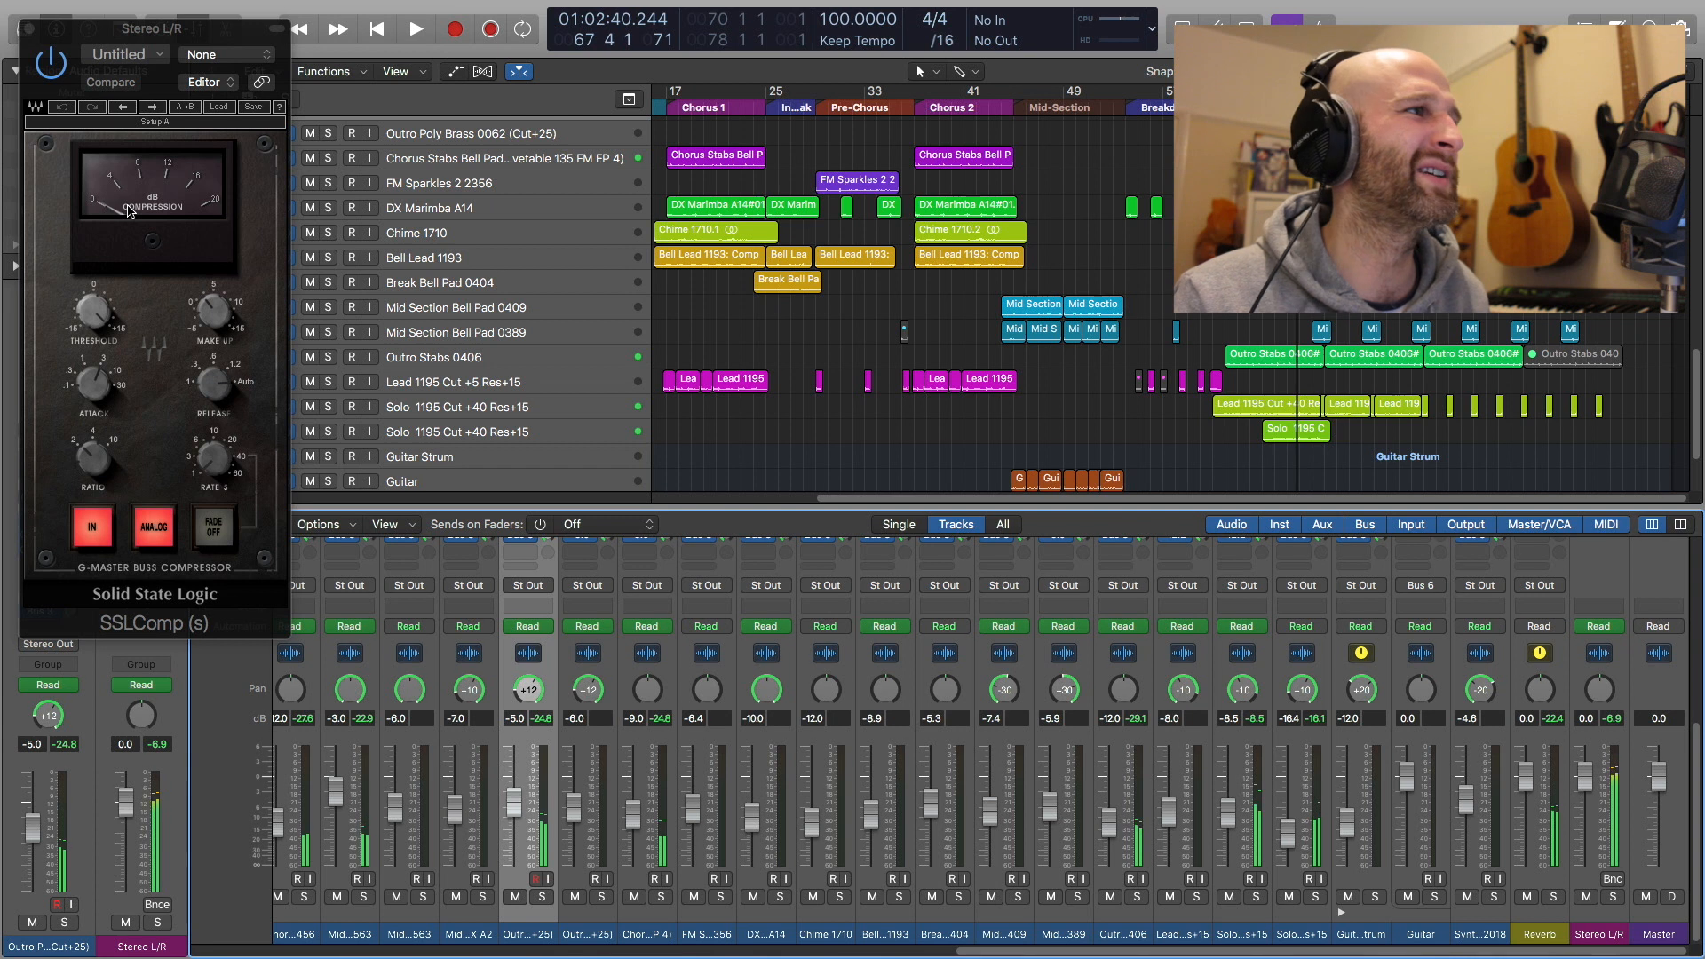
click(28, 29)
Examine the outro's frequency spectrum in MAnalyzer on the Stereo L/R channel during playback, then close the analyzer
click(1599, 797)
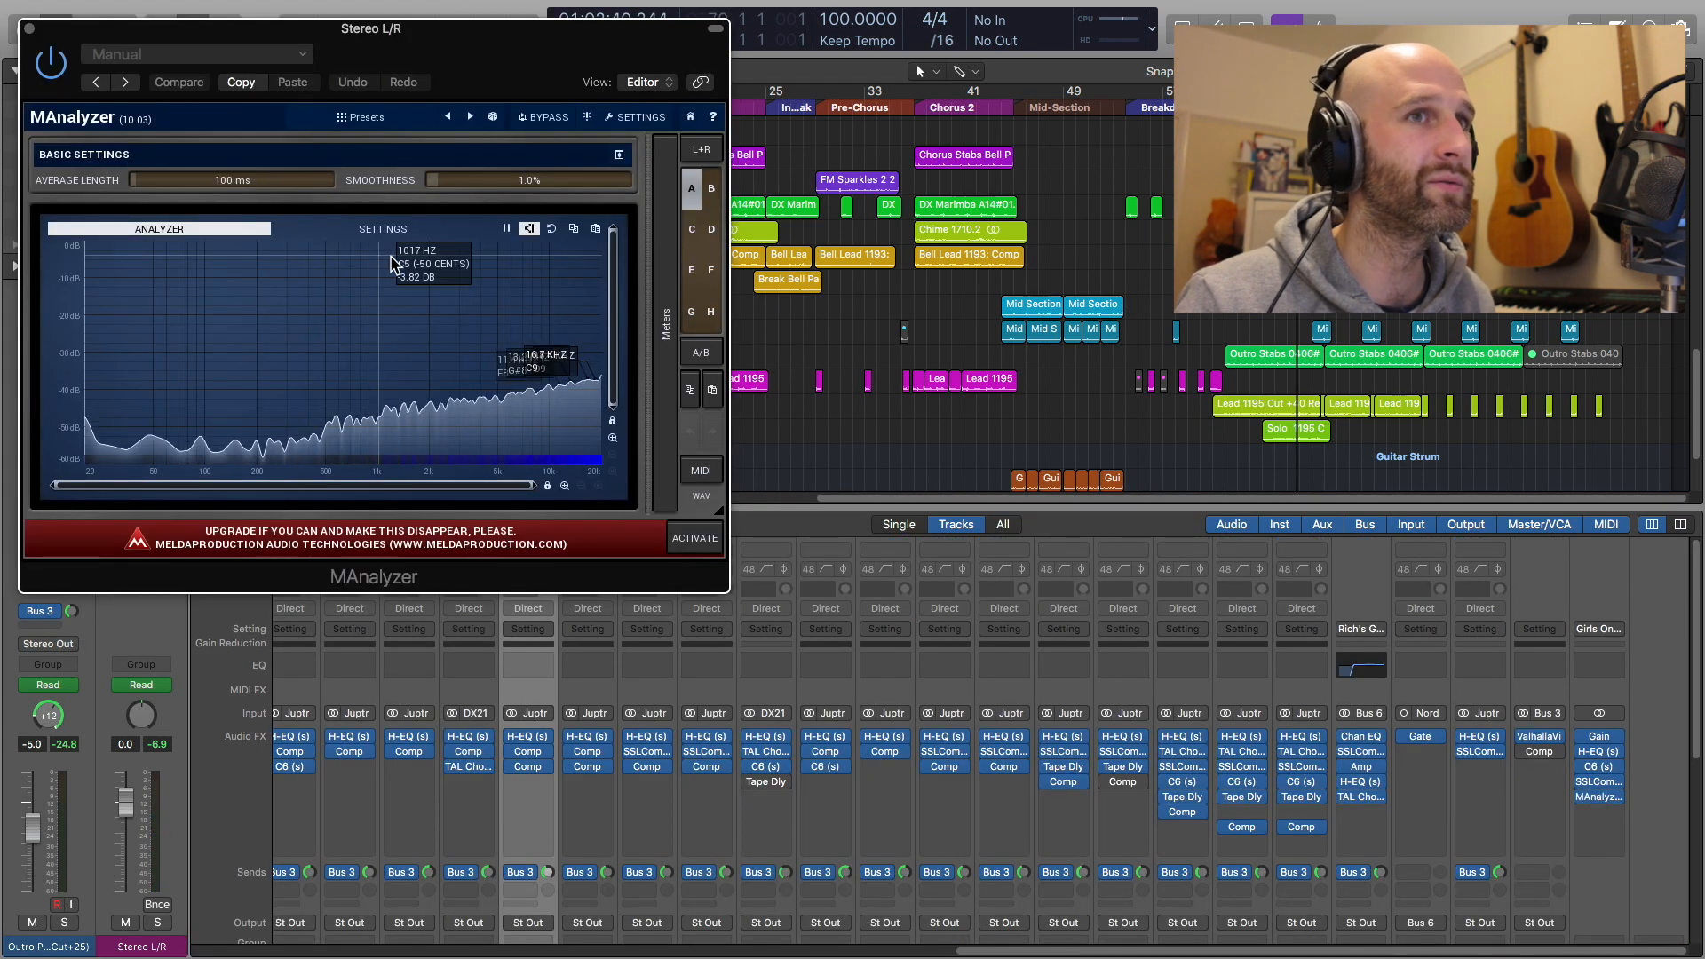
key(space)
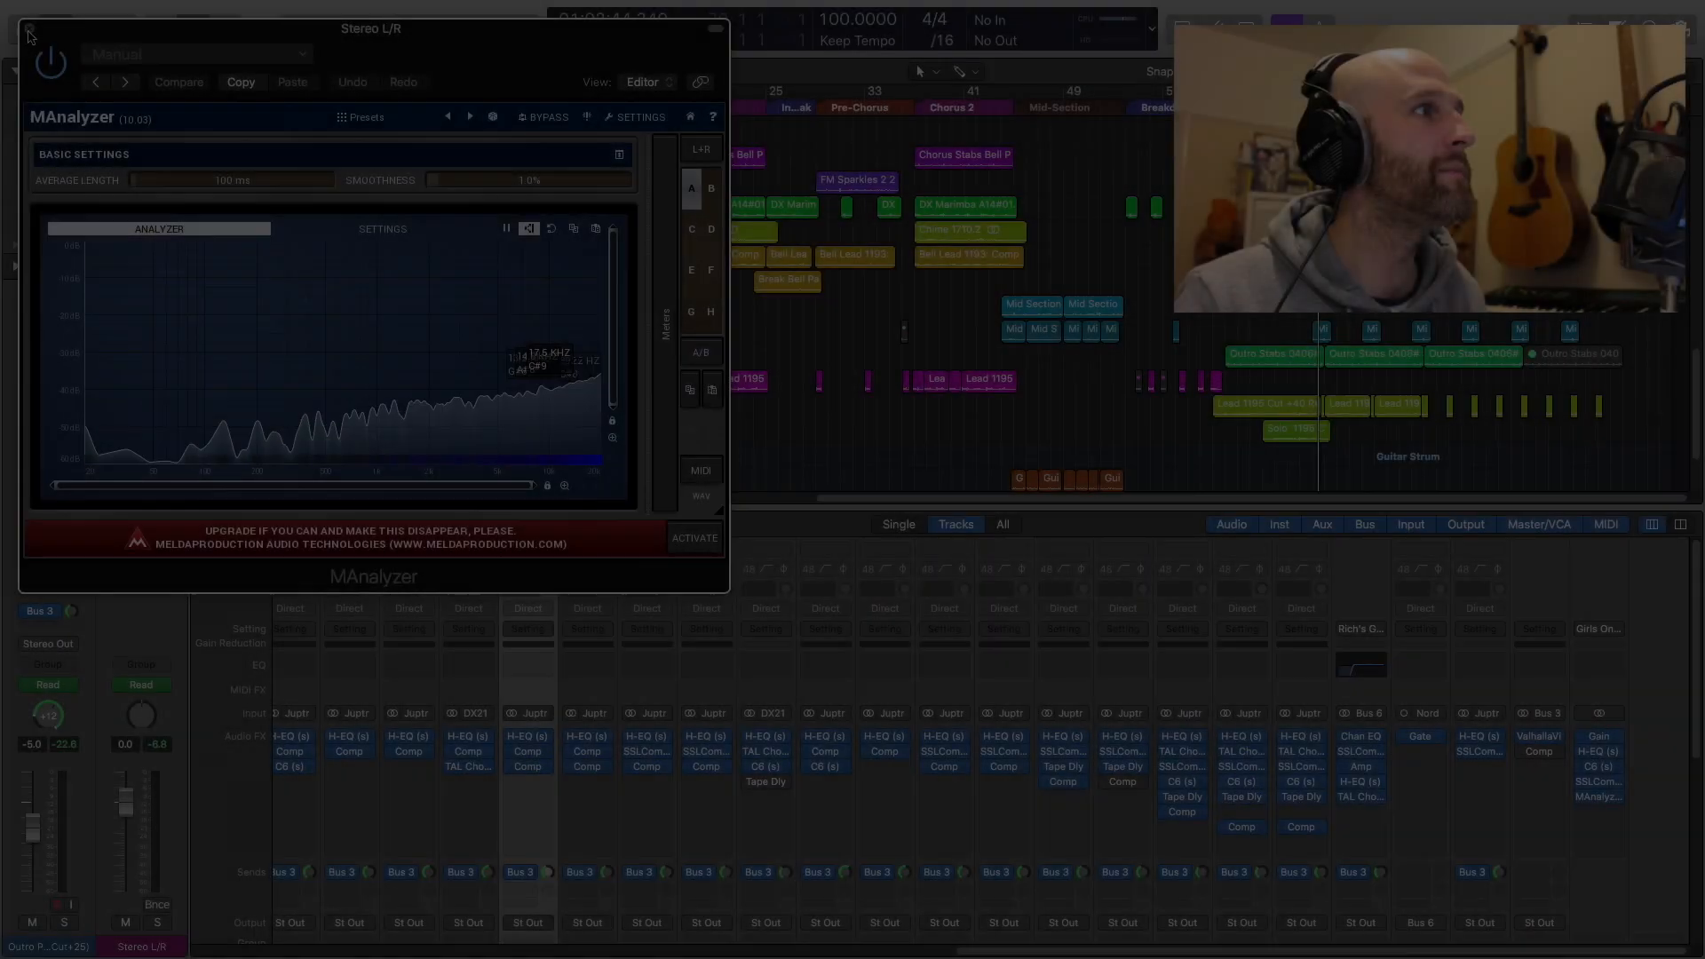
click(28, 30)
Hide the mixer, show track automation, and examine the automation curves on the synth, electric piano, bass, white noise and percussion tracks
key(x)
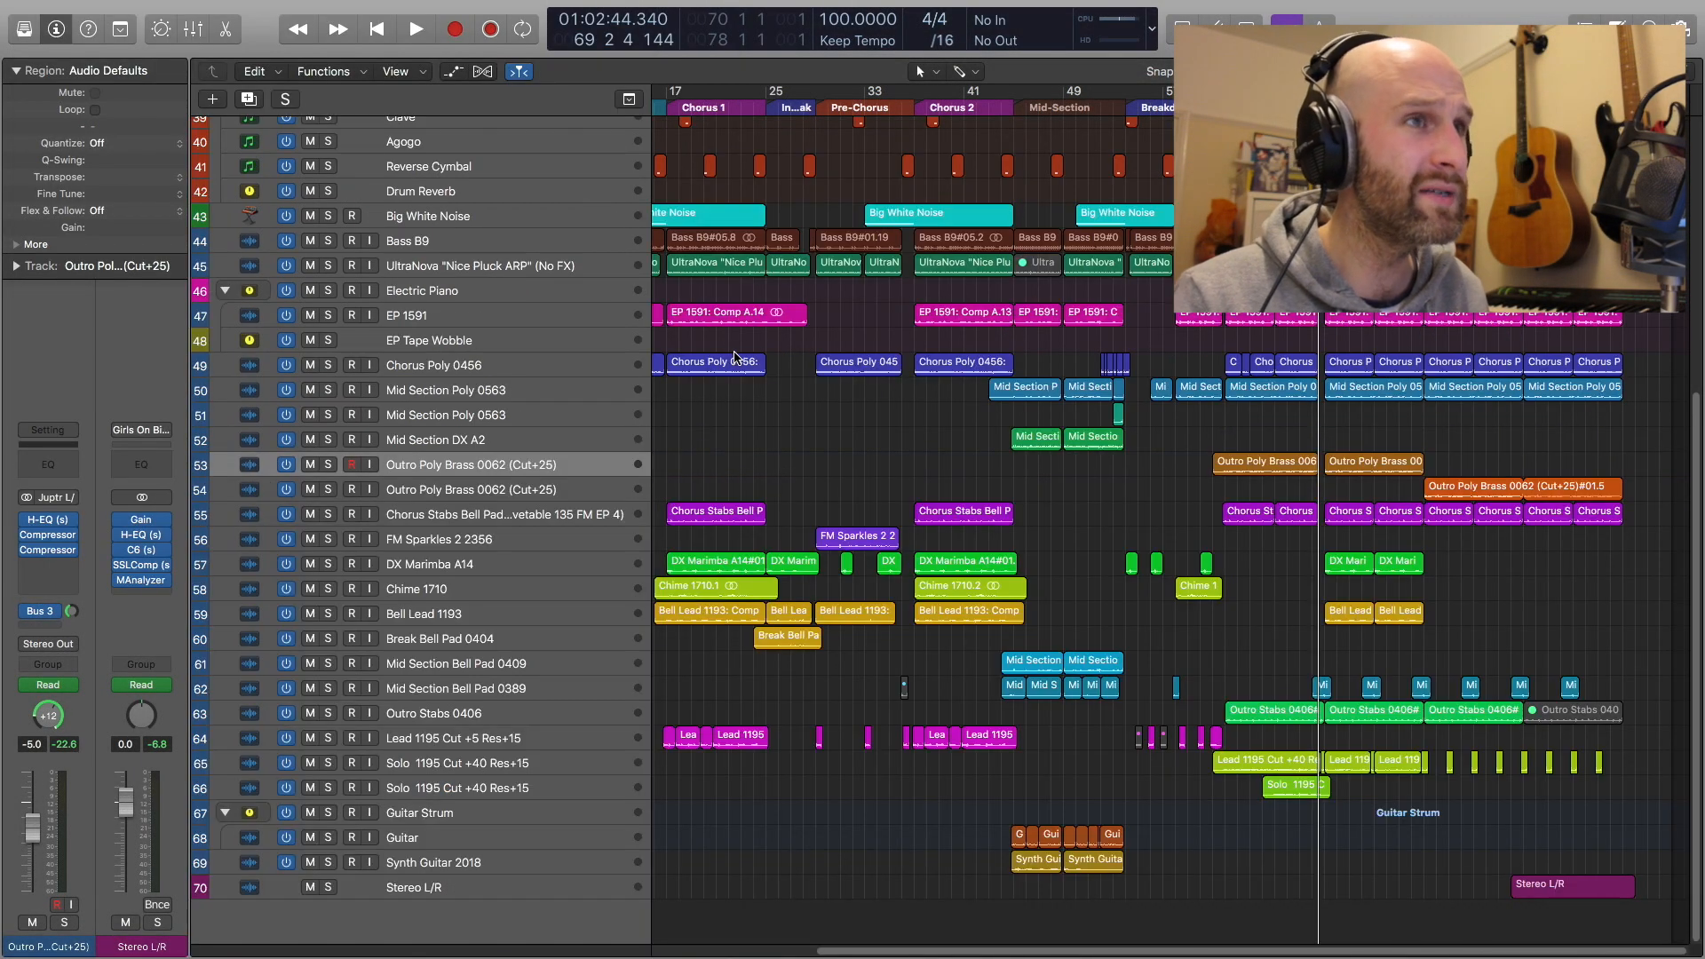
scroll(1150, 430, down, 3)
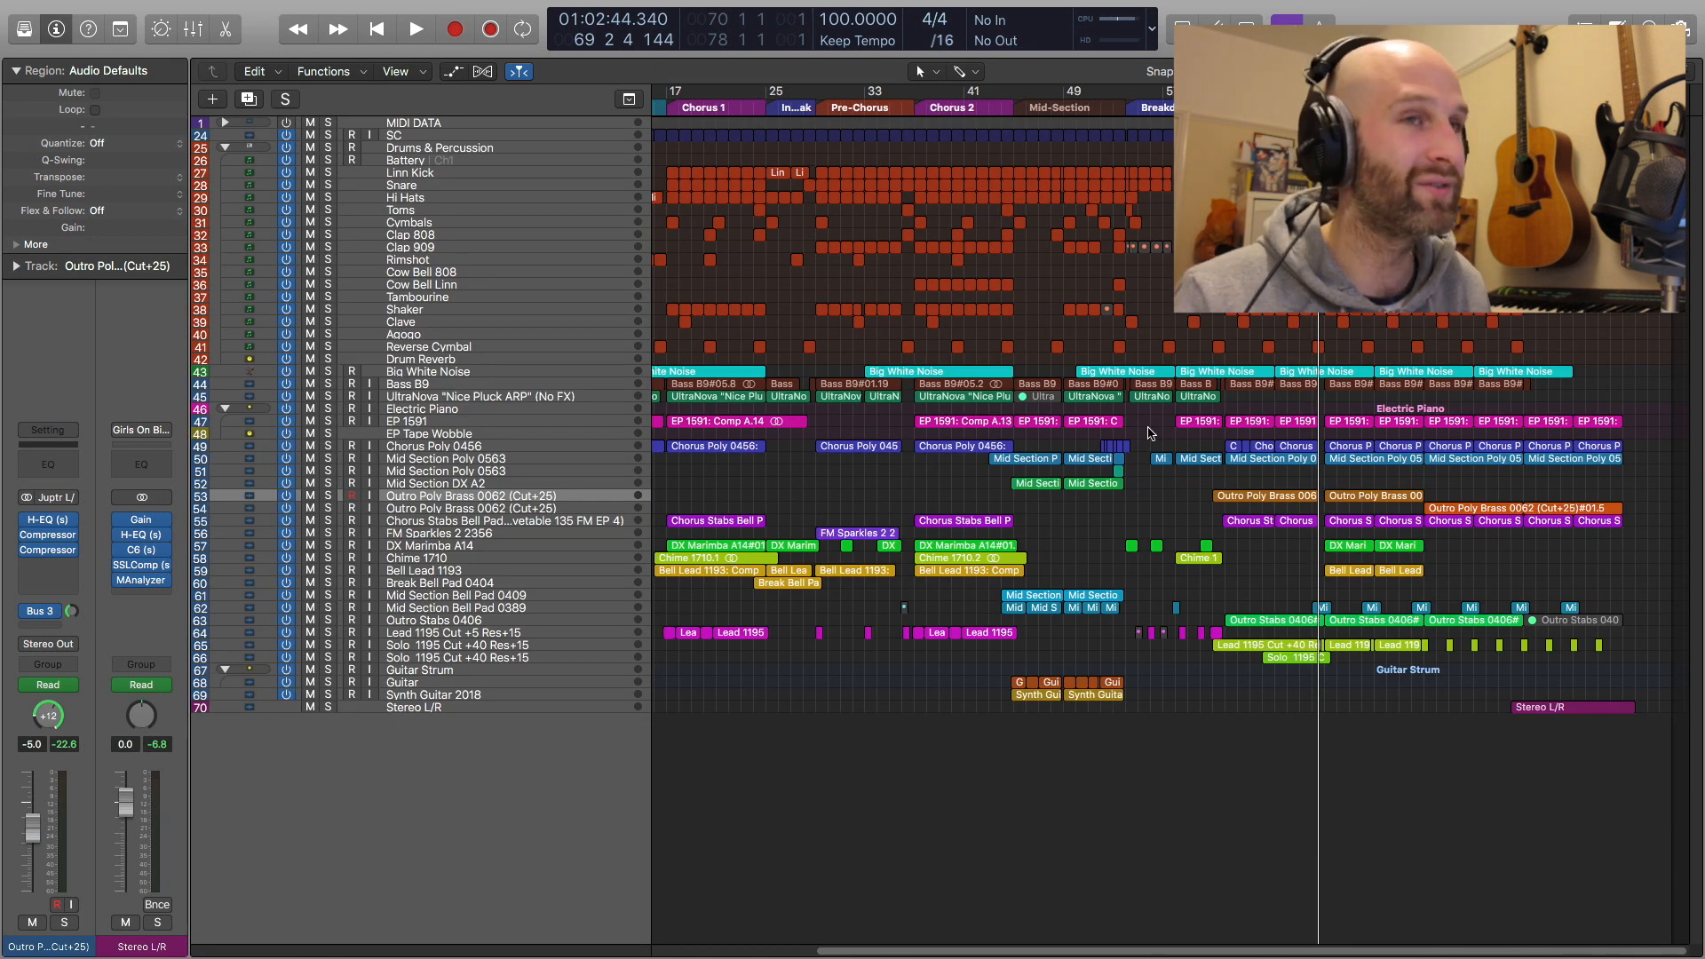
key(a)
scroll(1151, 432, up, 2)
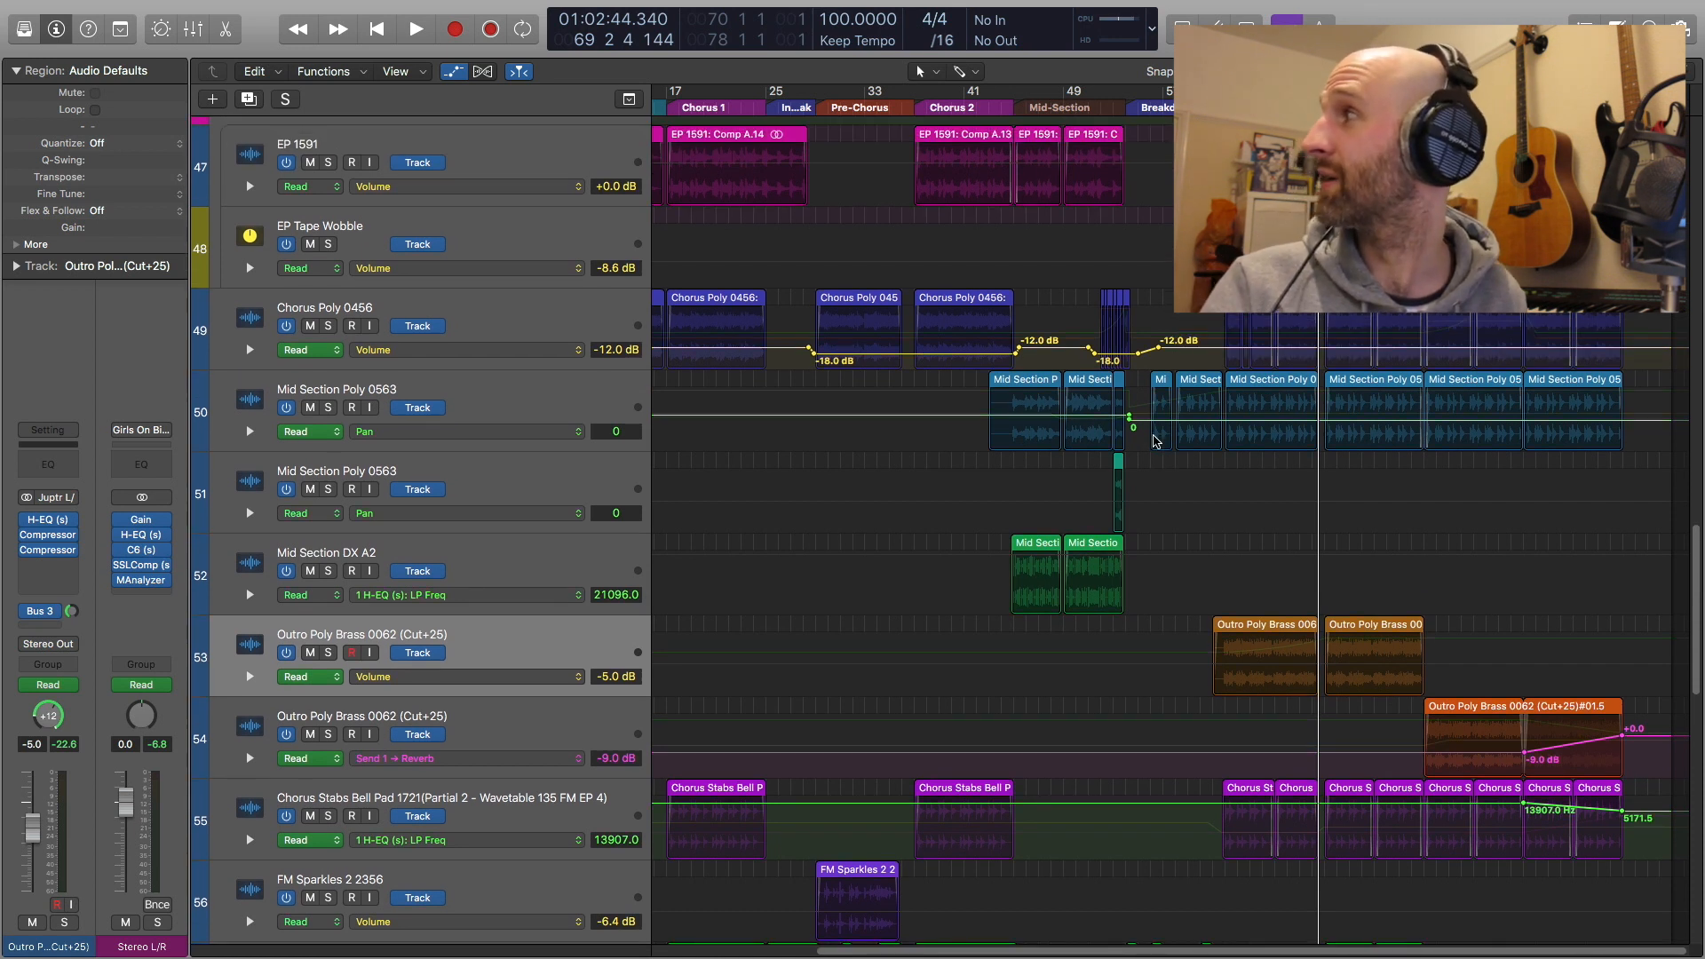
scroll(1155, 441, up, 12)
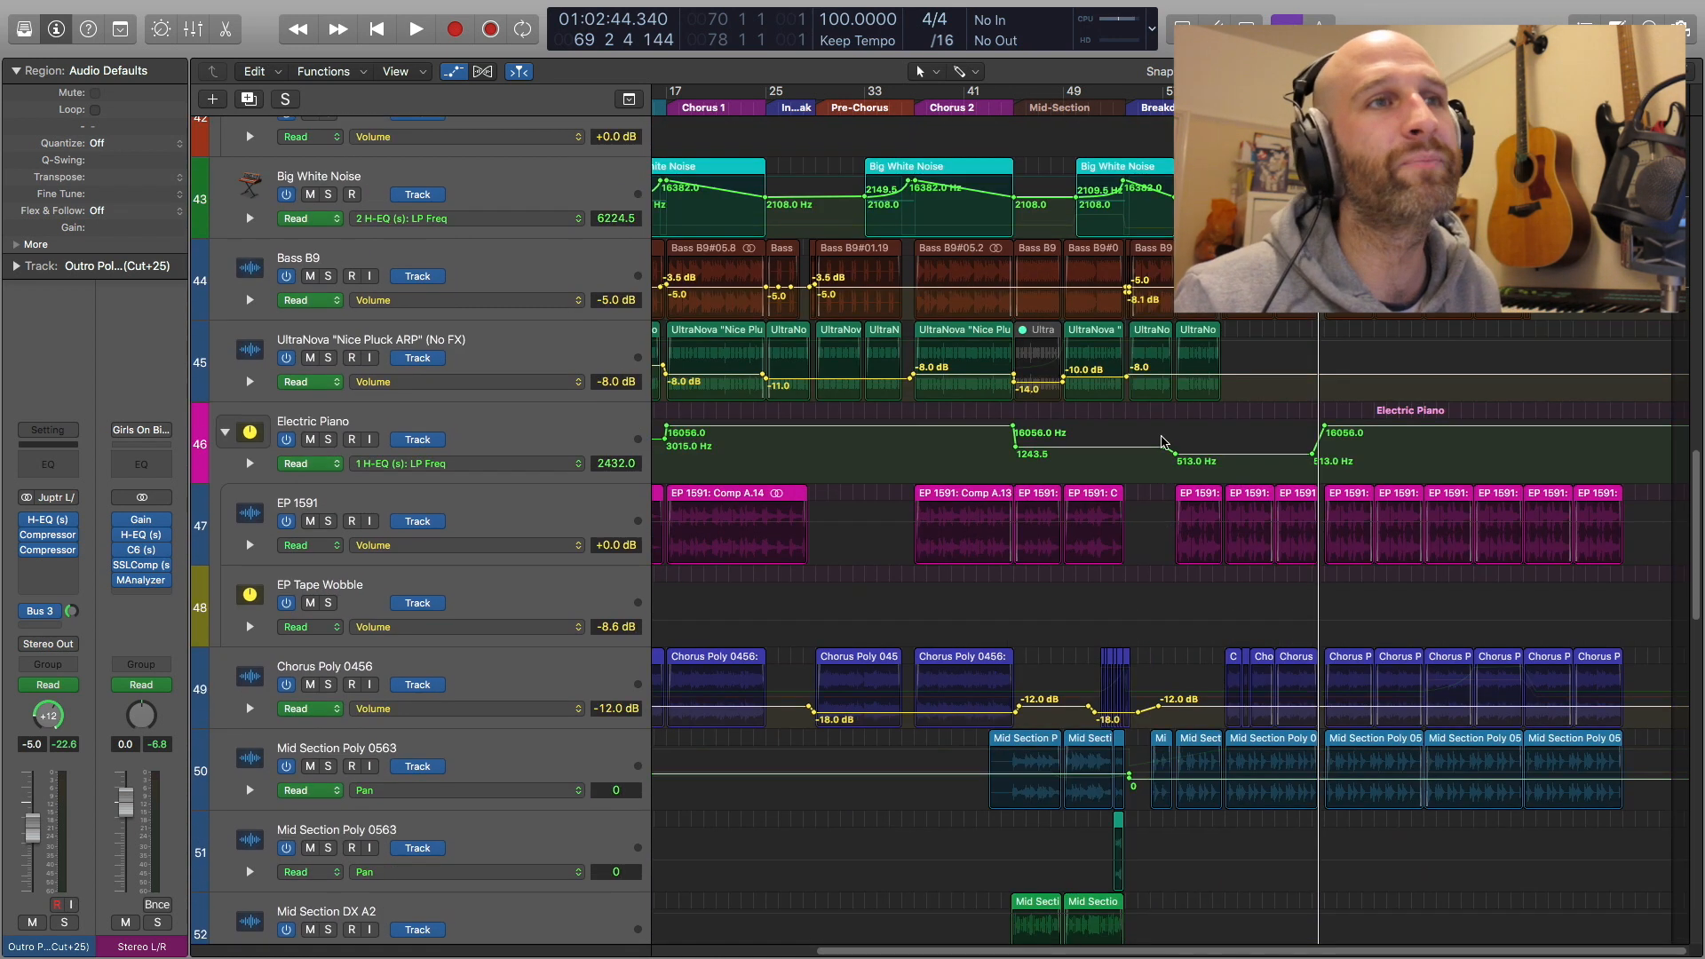
scroll(1163, 441, up, 12)
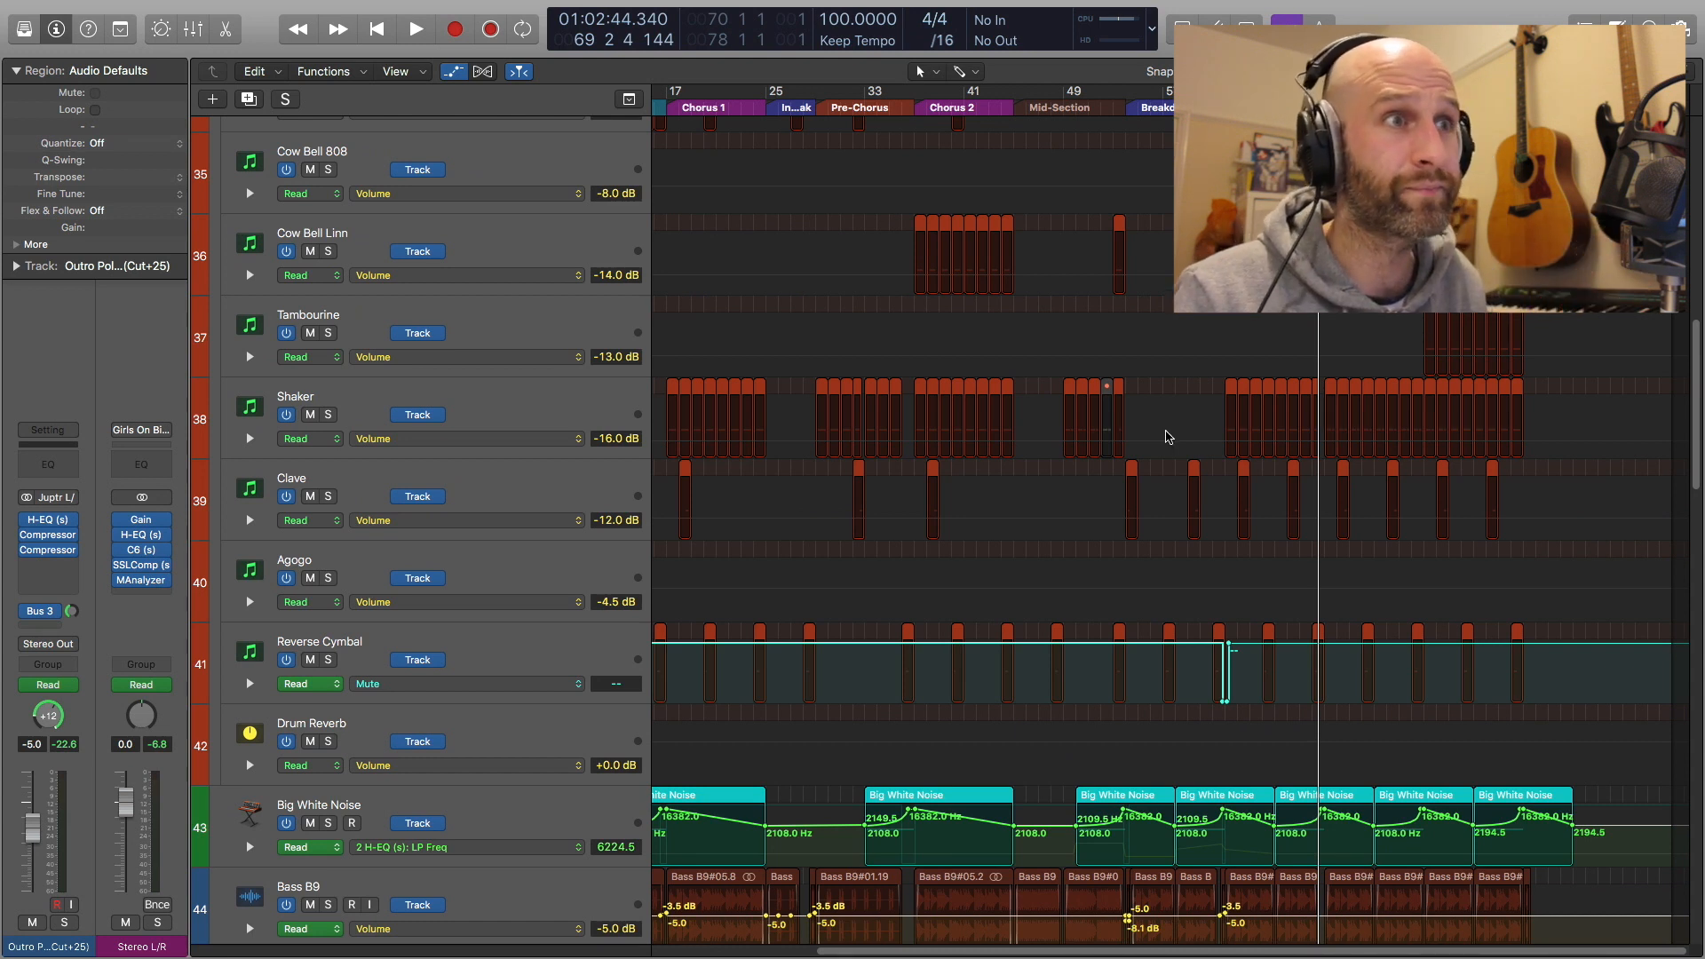
Fit all tracks and the whole song from the Intro onward in view to look over the complete arrangement
key(a)
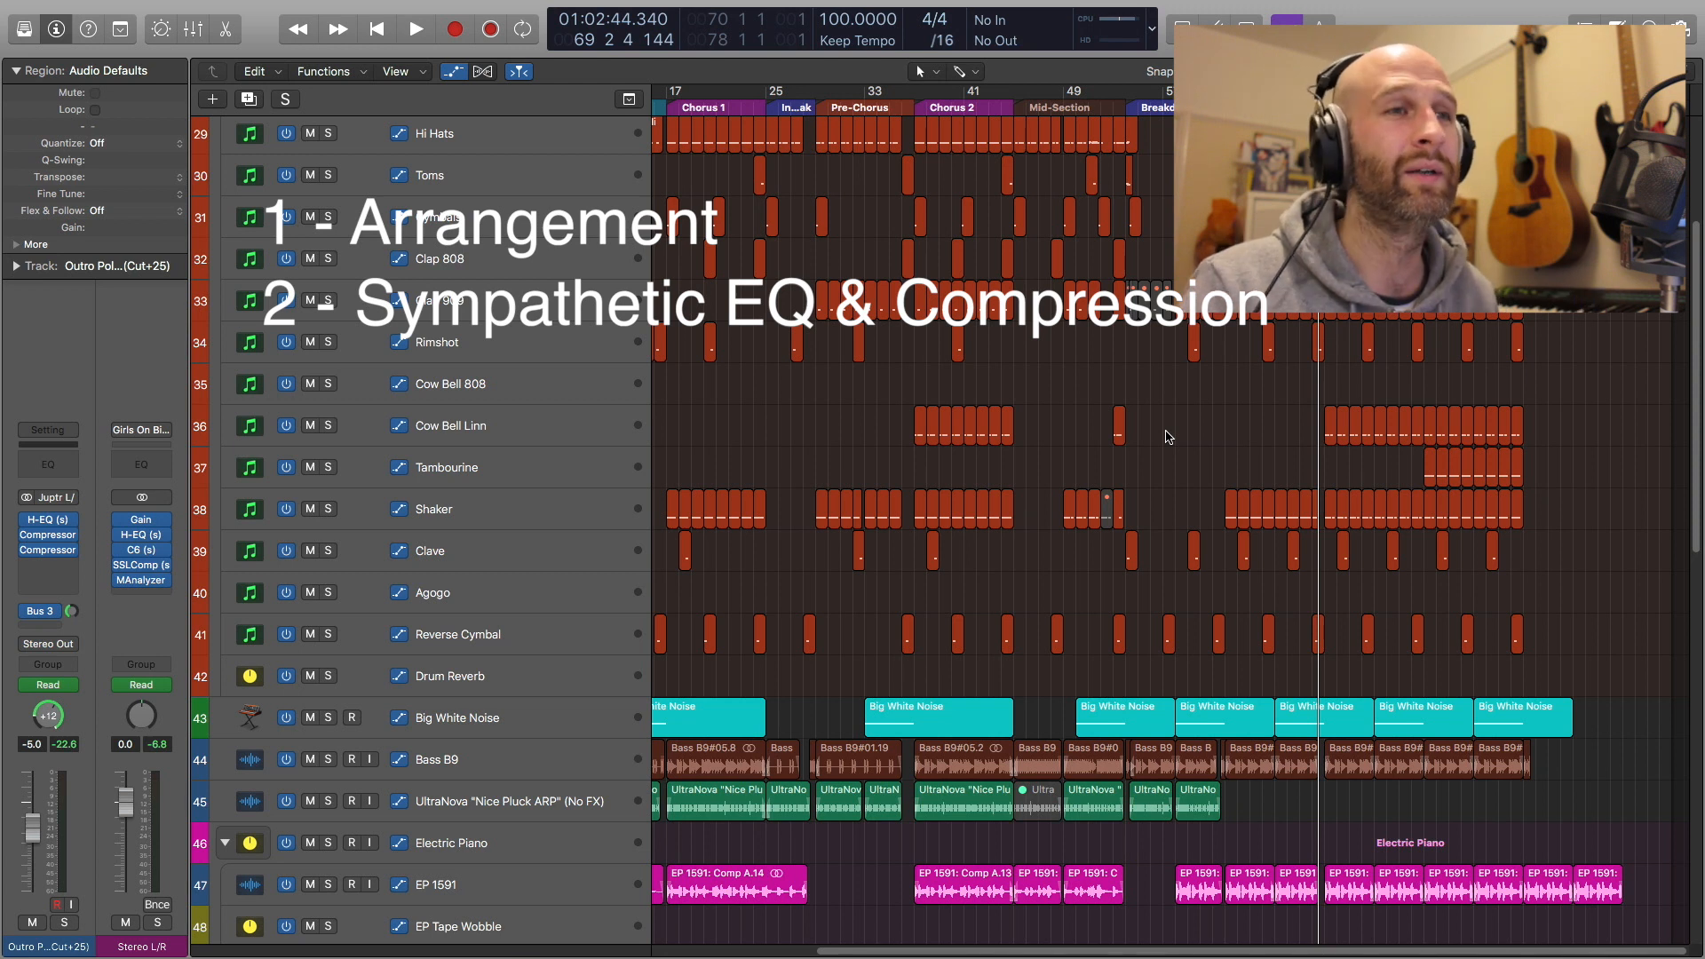
ctrl+alt+click(1168, 435)
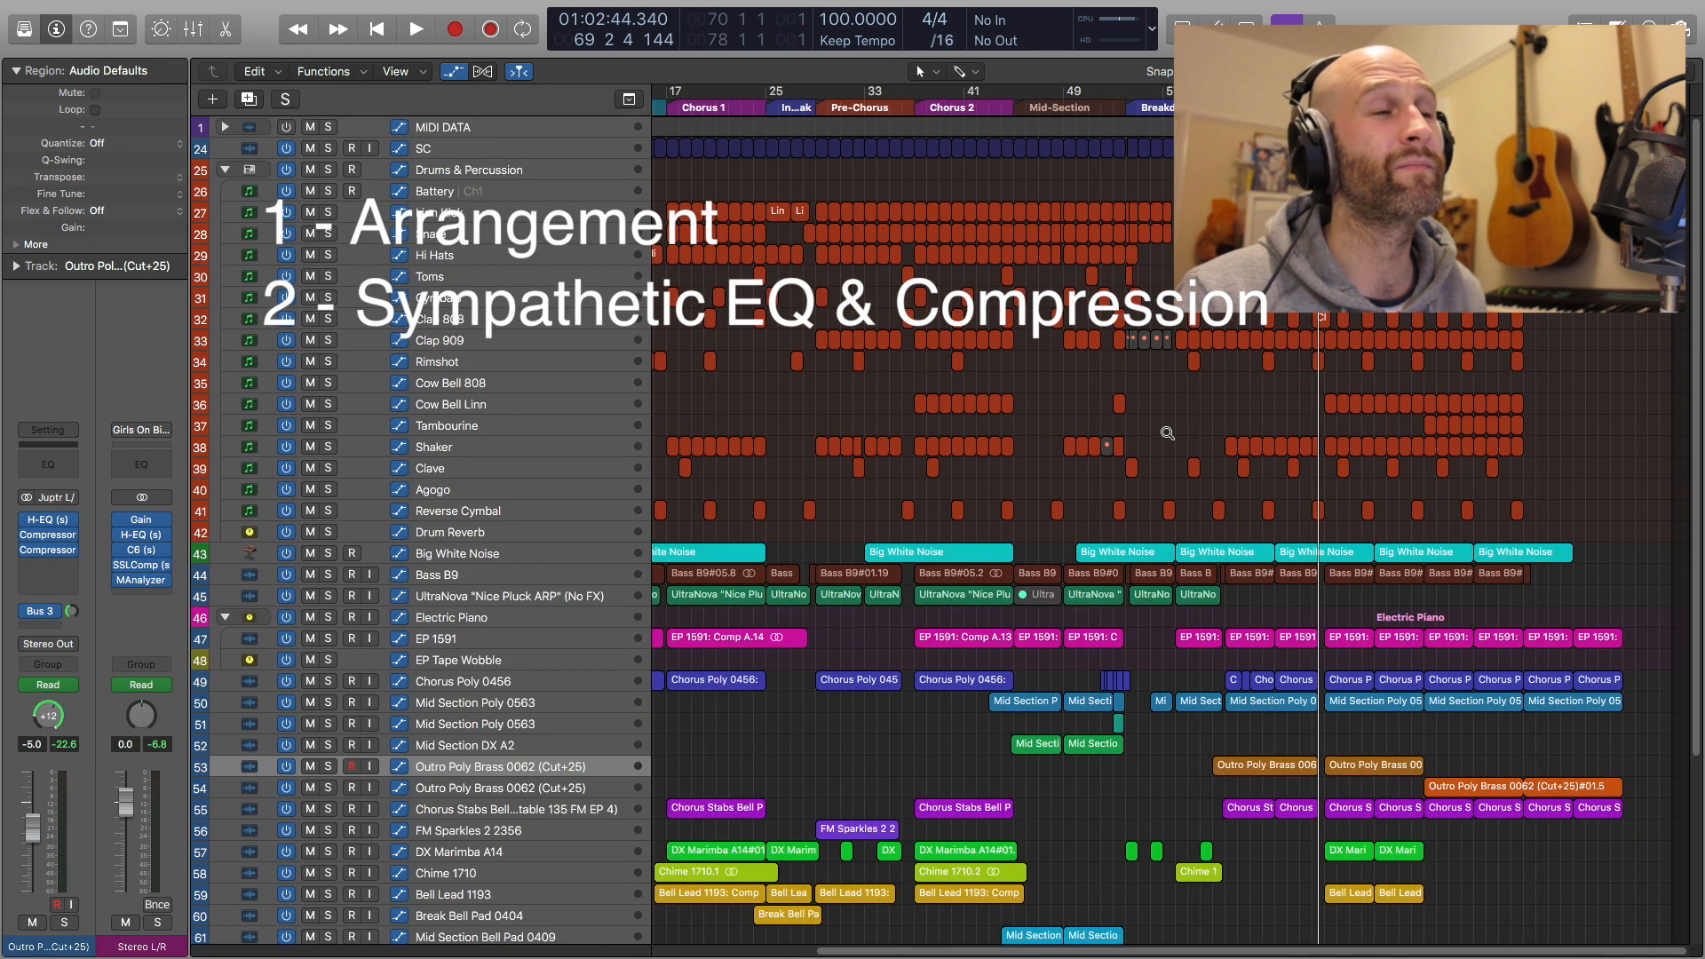
ctrl+alt+click(1167, 433)
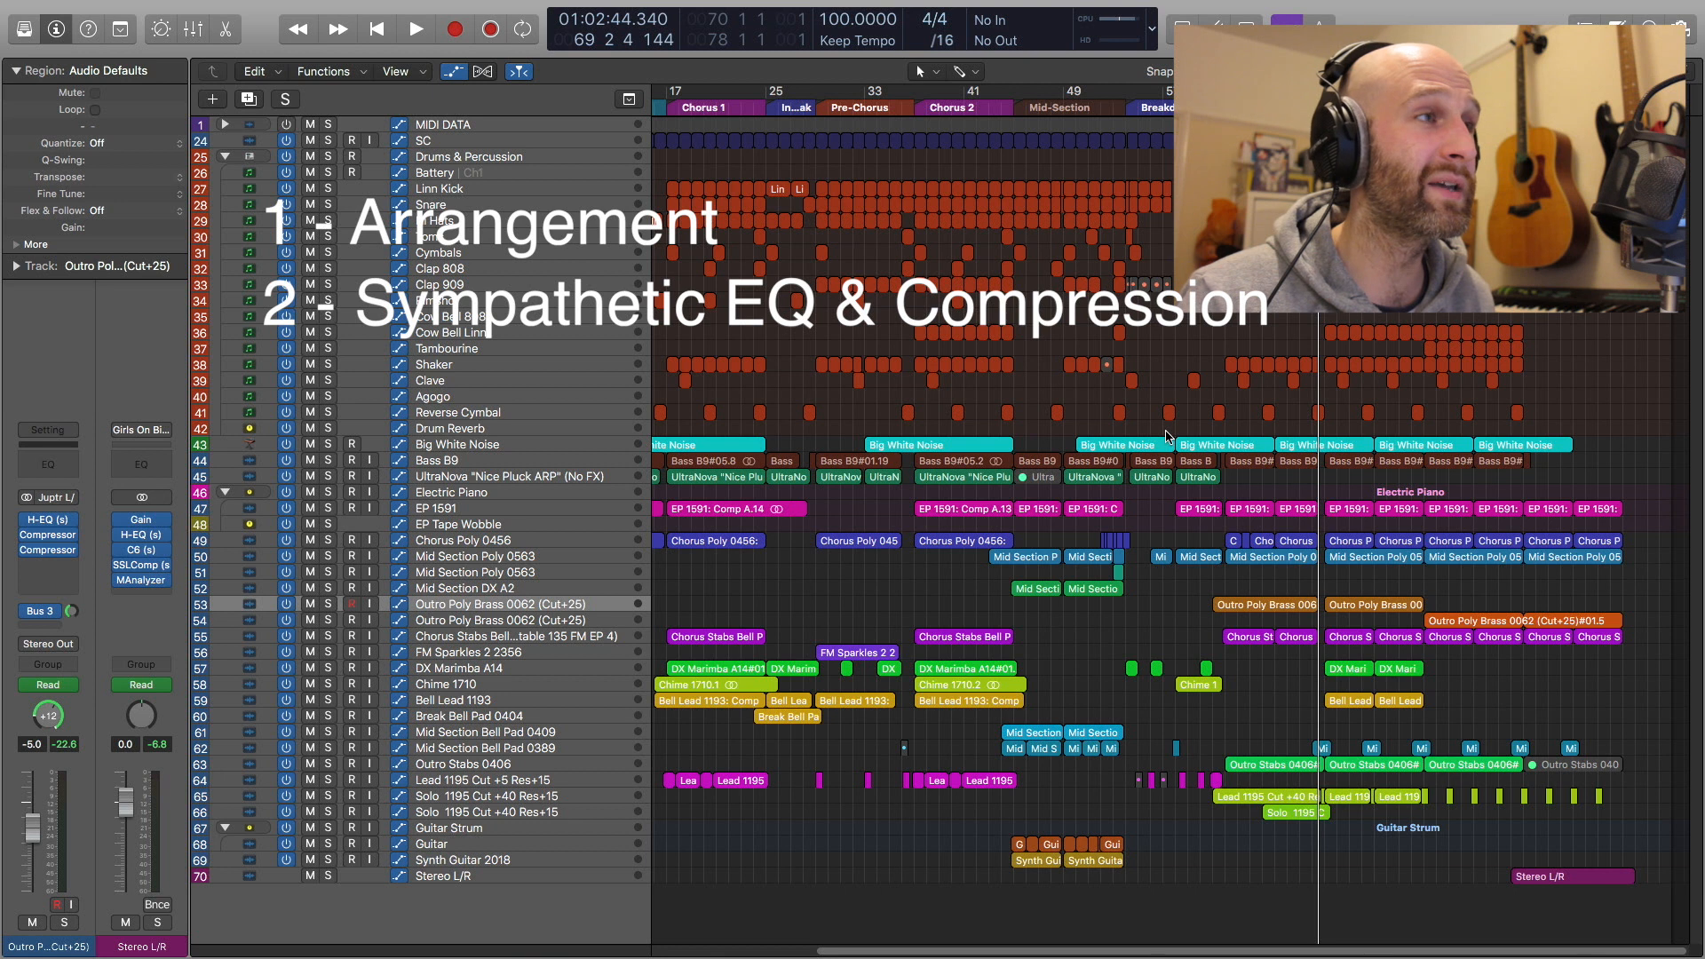
ctrl+alt+click(1168, 435)
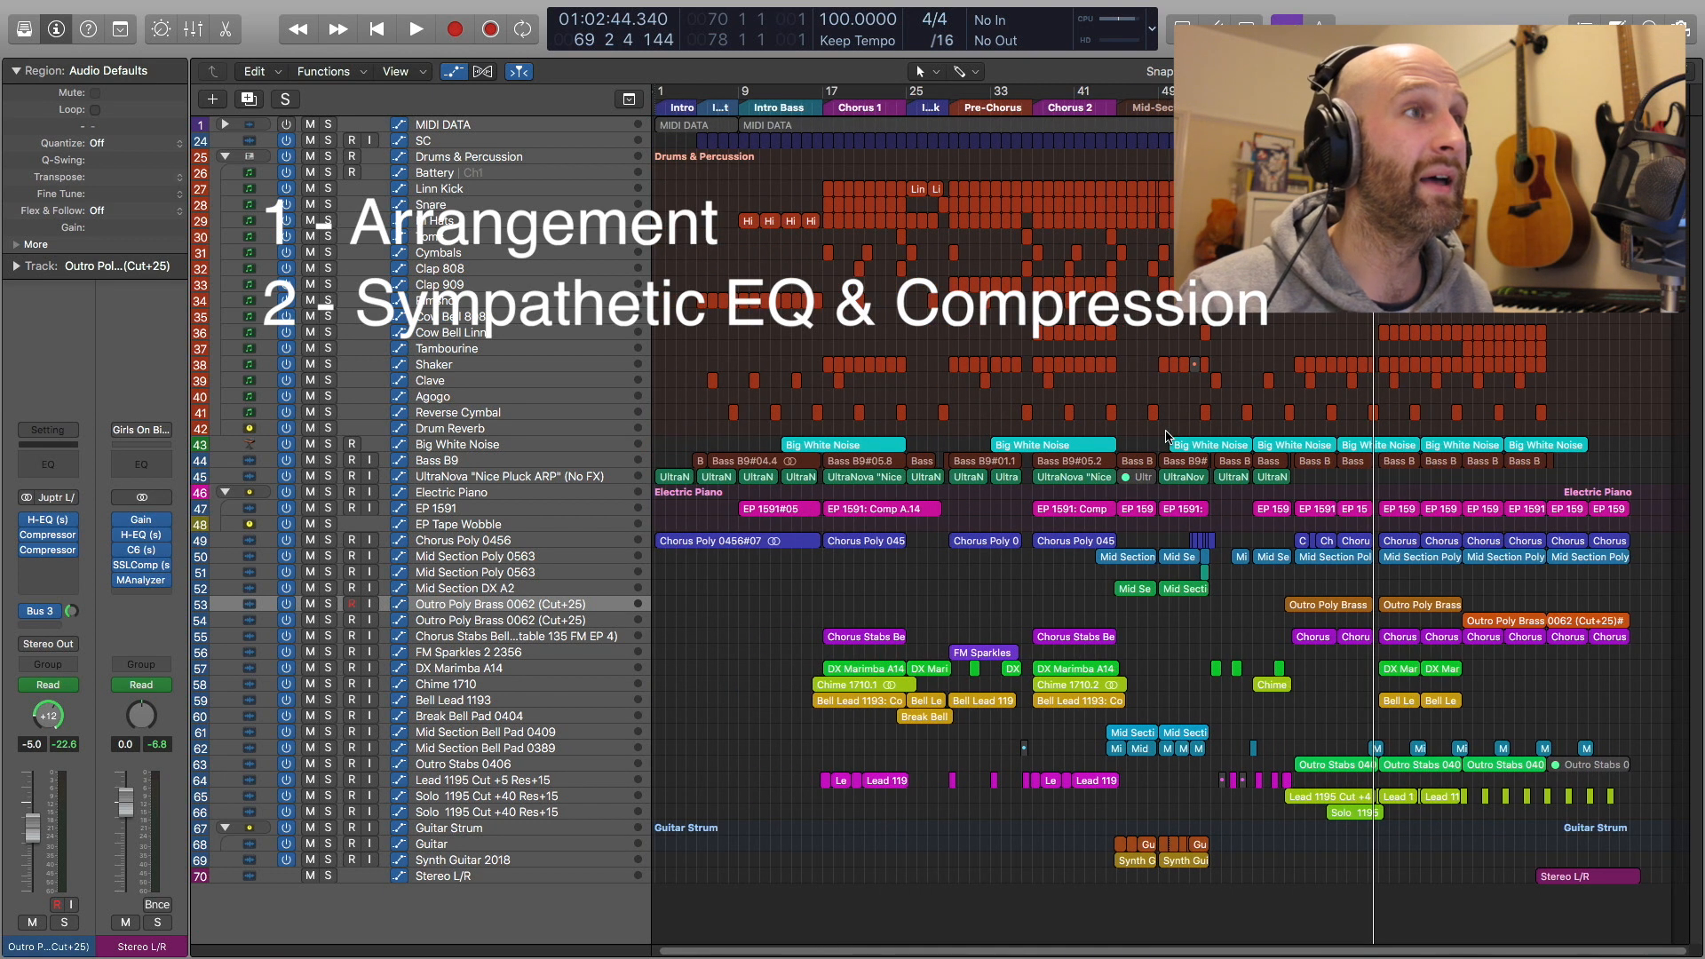